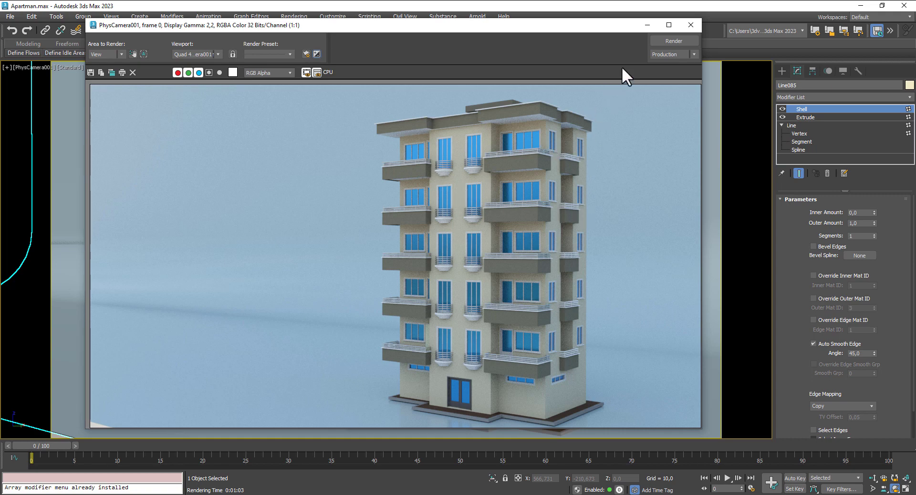
Step: Close the rendered frame and Environment and Effects windows and switch to Perspective view
click(689, 24)
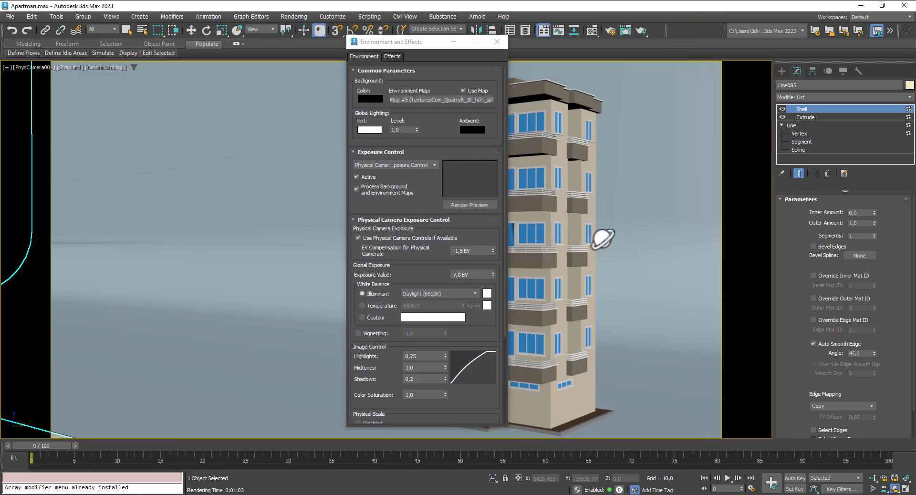
click(496, 41)
key(p)
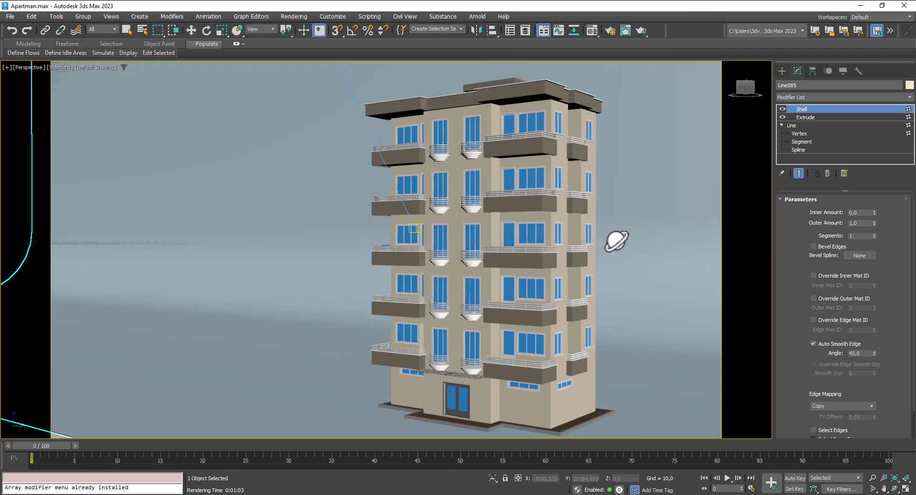
Step: Orbit, zoom and pan around the apartment building to inspect it and its balconies
drag(560, 256, 590, 307)
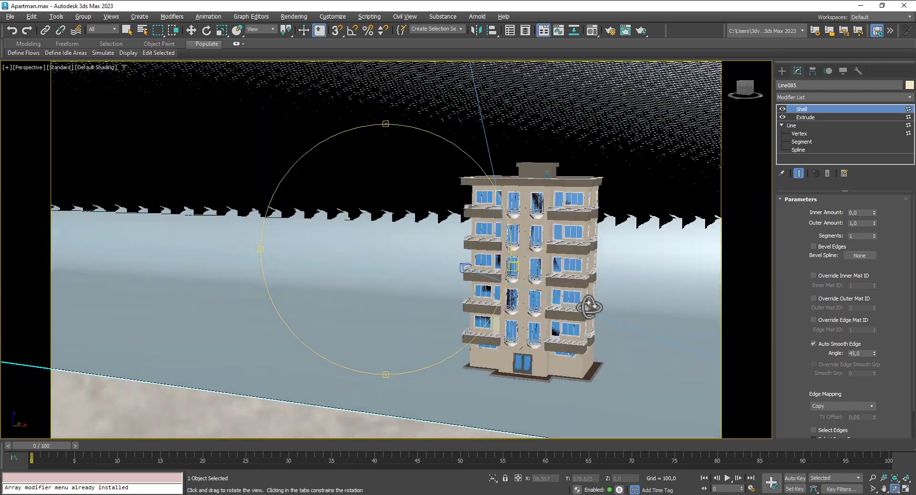
scroll(471, 235, up, 3)
scroll(515, 236, down, 1)
middle_drag(517, 237, 327, 213)
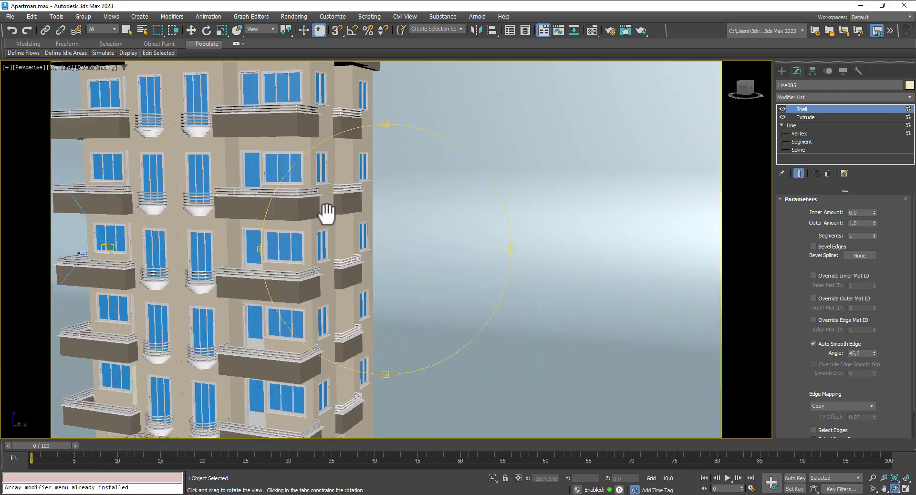
drag(371, 225, 411, 272)
scroll(414, 272, up, 2)
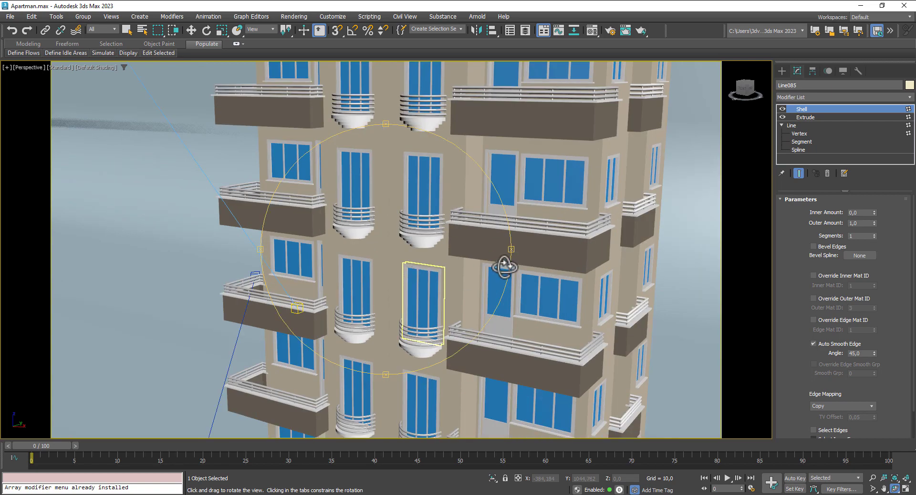
drag(505, 267, 417, 242)
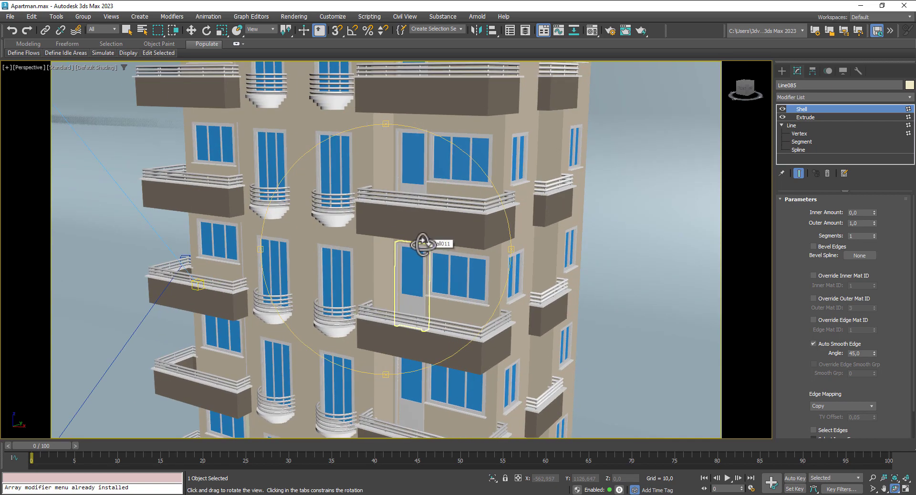
scroll(423, 245, down, 5)
drag(434, 262, 501, 281)
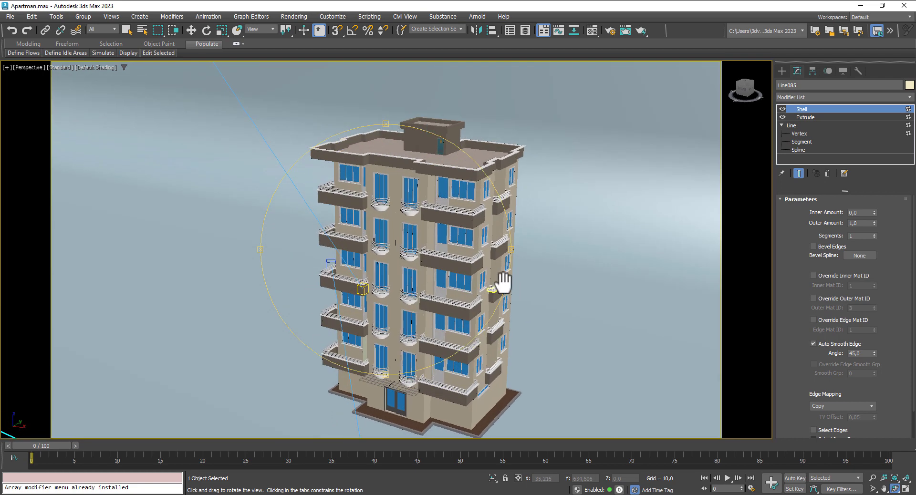
click(191, 30)
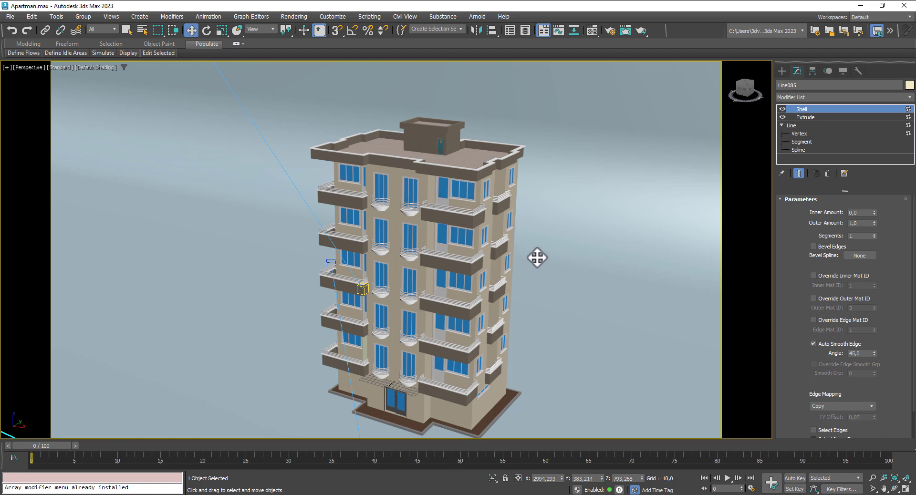
middle_drag(536, 256, 554, 242)
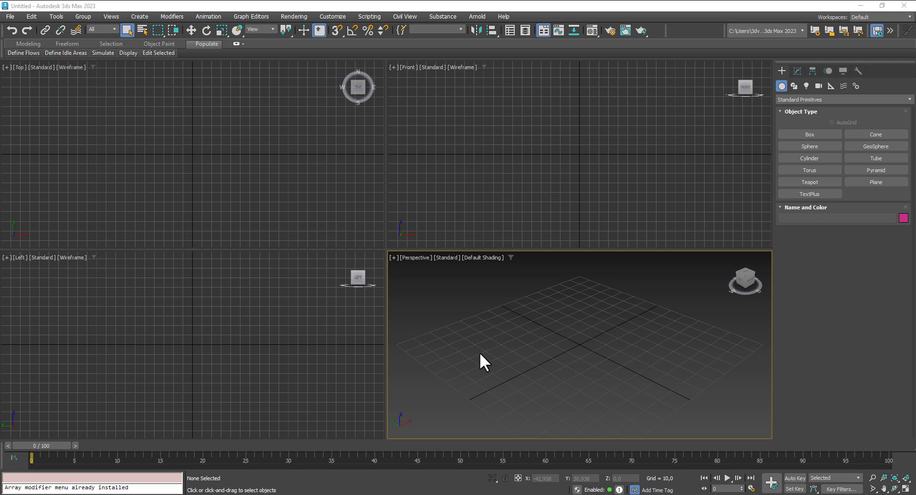
Step: Browse the AEC Extended Wall object, then switch to Splines and activate the Line tool
click(800, 99)
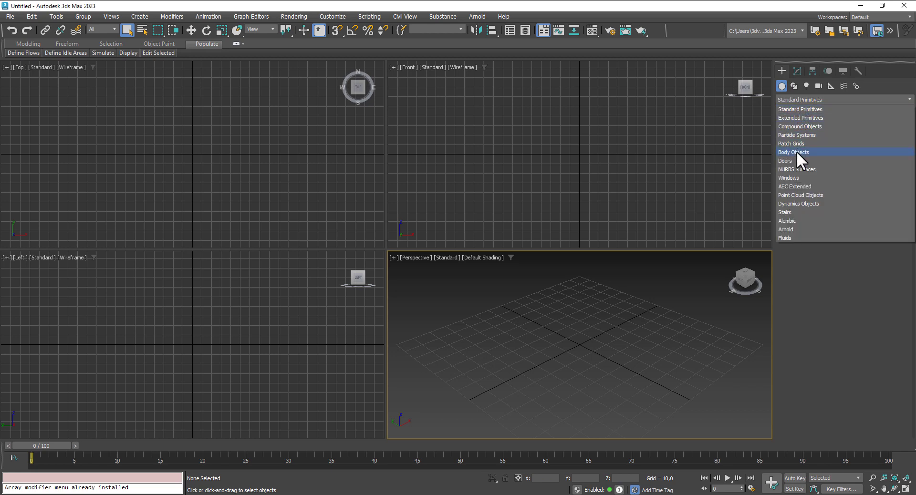
click(797, 186)
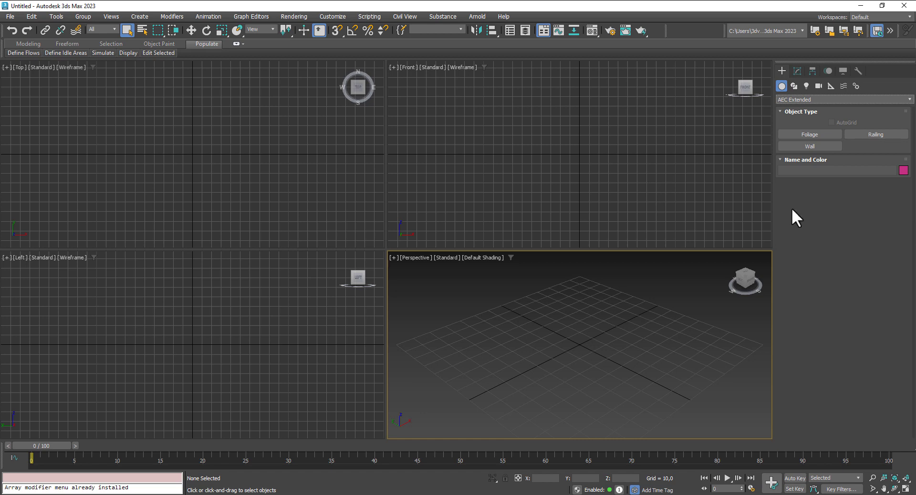
click(813, 99)
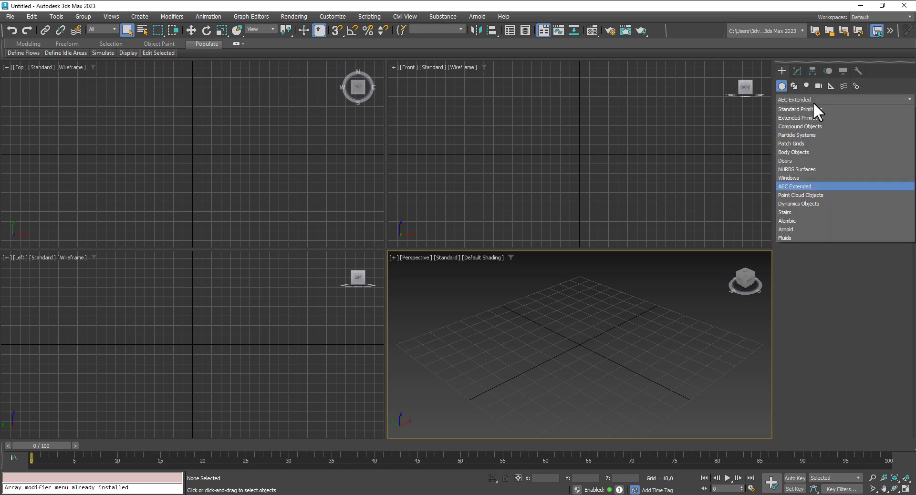
click(804, 187)
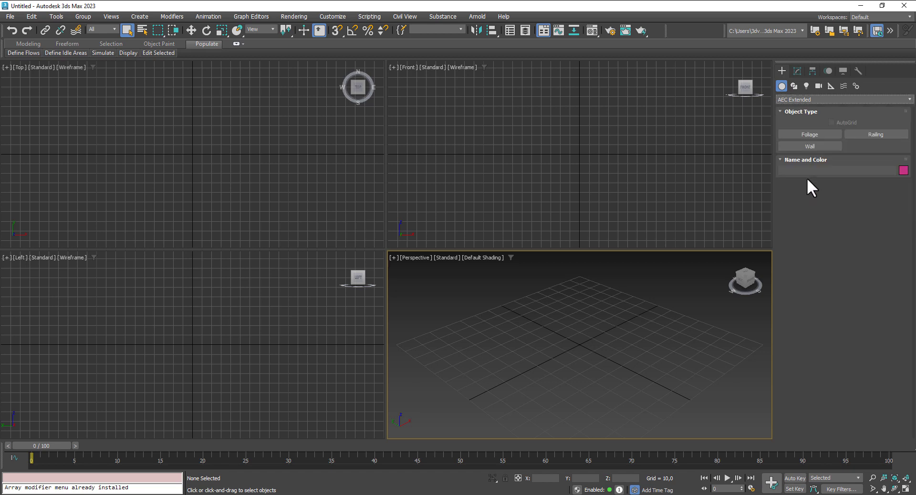
click(811, 147)
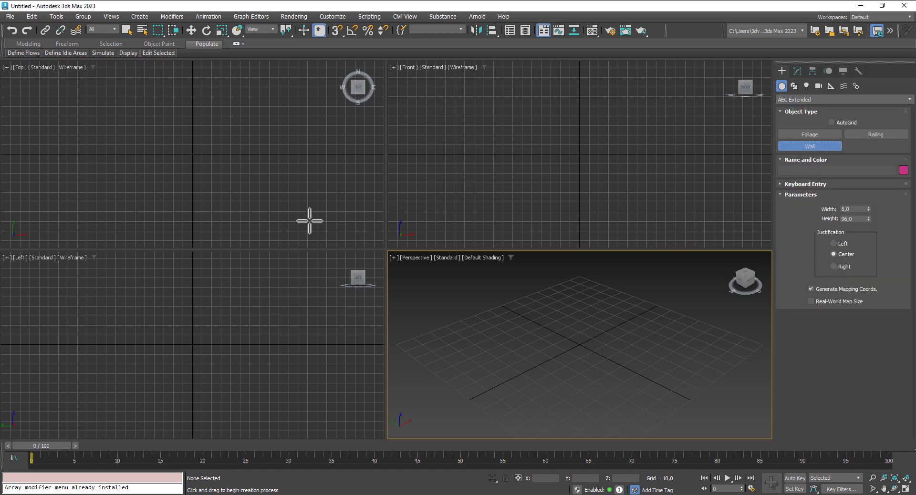
click(795, 86)
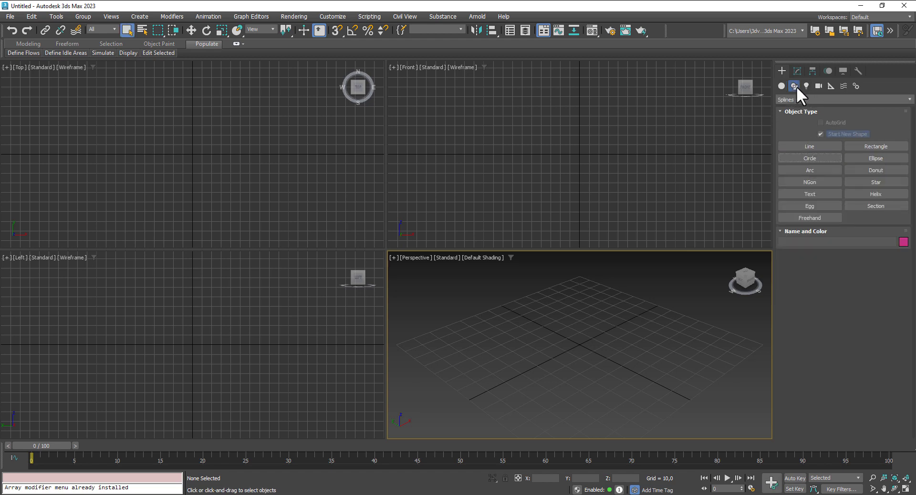
click(814, 147)
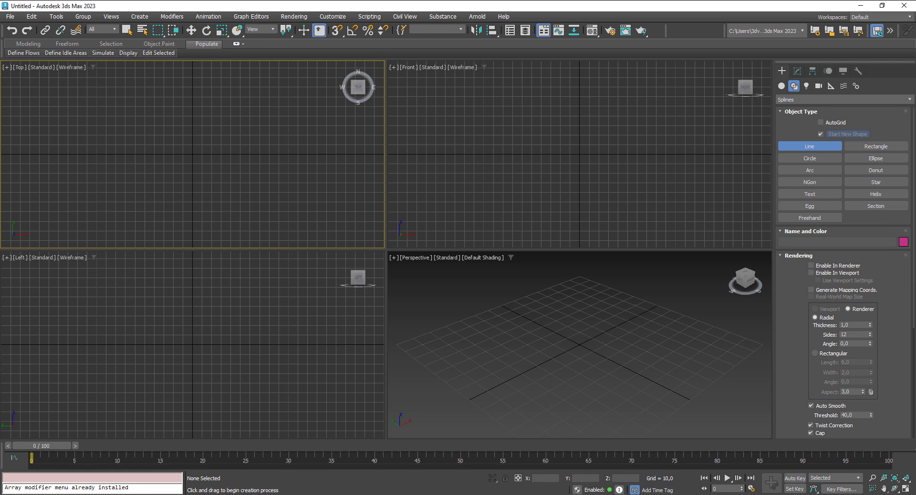
Step: Maximize the Top viewport and pan it into position
click(906, 489)
scroll(392, 180, down, 2)
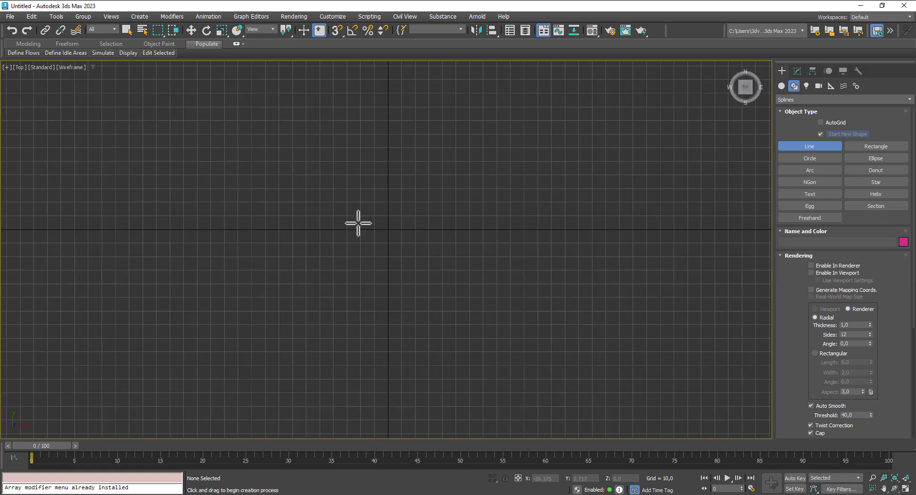
middle_drag(360, 224, 362, 250)
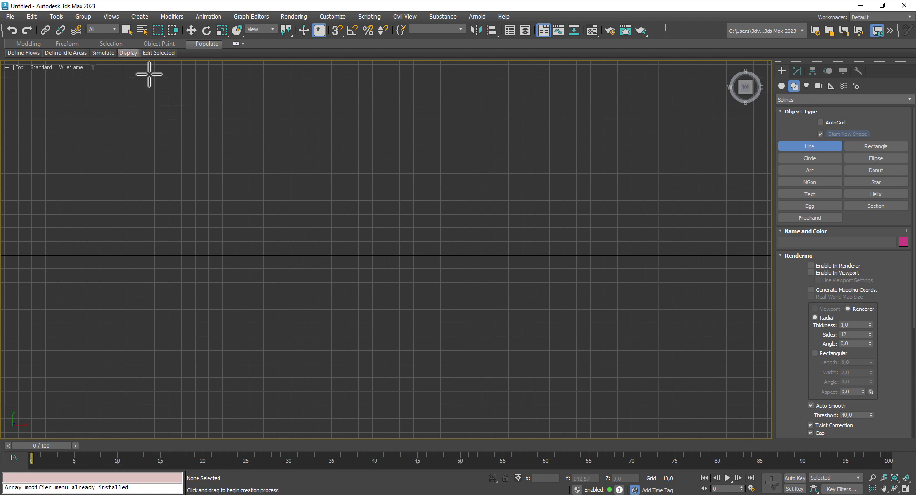
Step: Enable grid-point snapping and place the first vertex of the wall outline
click(334, 28)
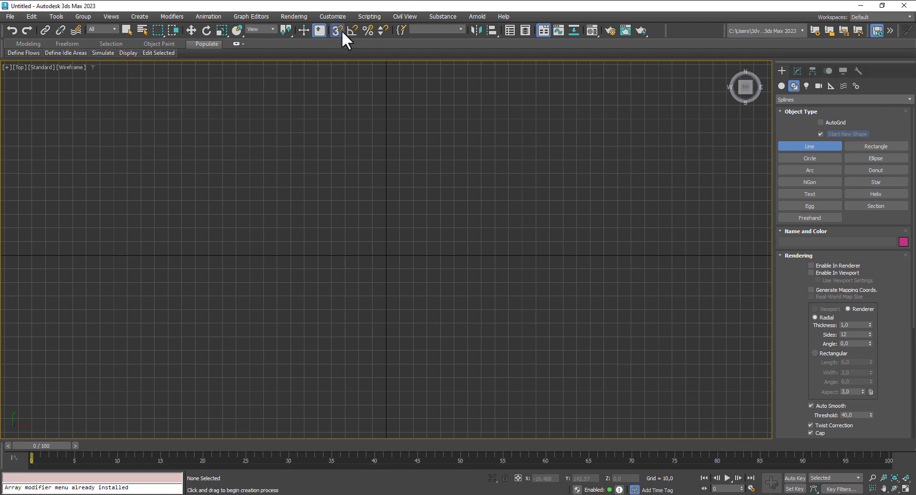
right_click(341, 30)
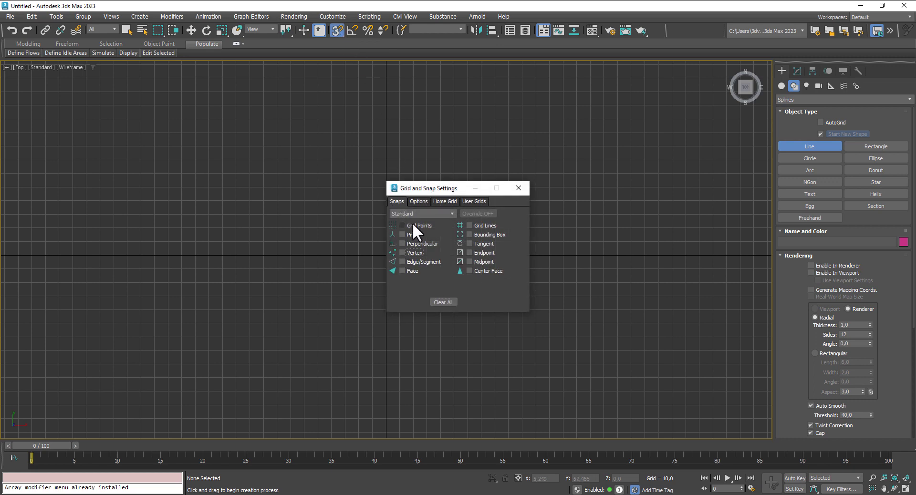
click(519, 188)
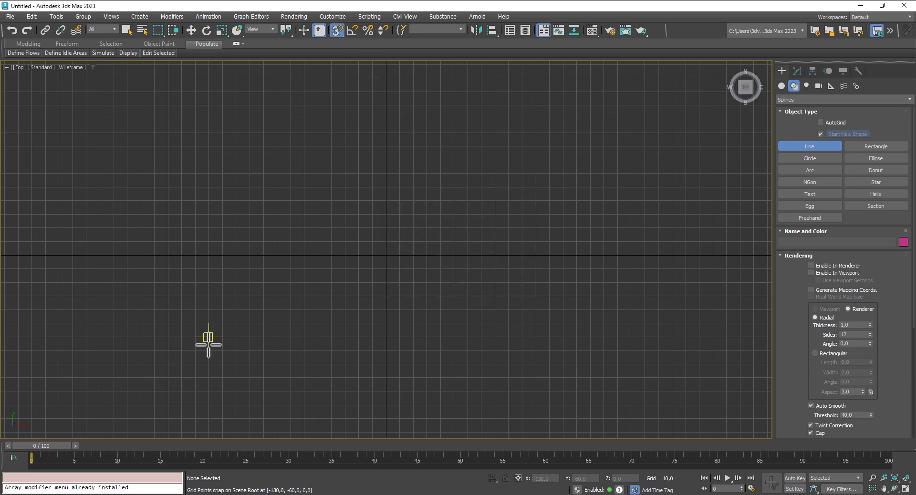
click(385, 296)
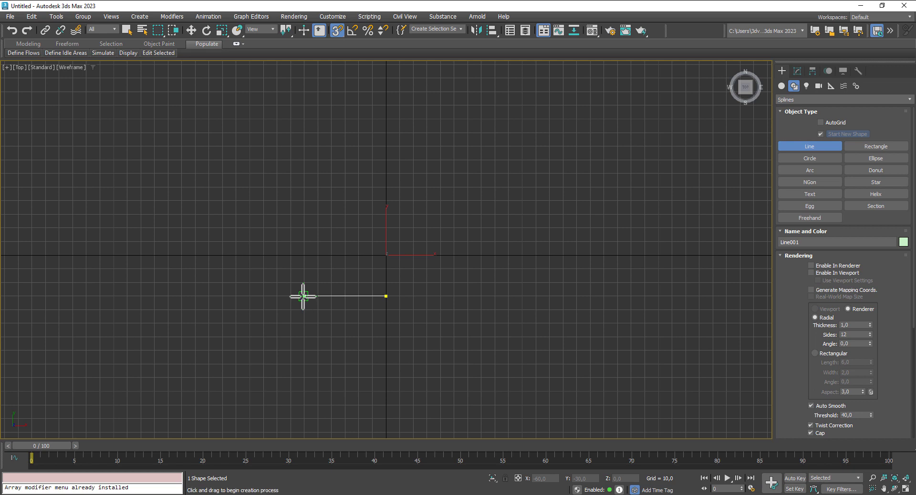
Step: Draw the outline's first stepped corners leftward and upward from the start point
click(291, 297)
click(291, 256)
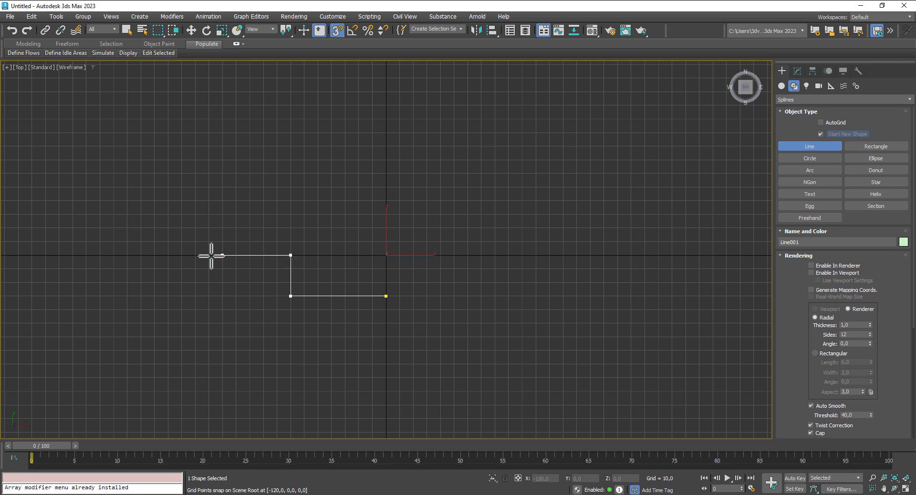
middle_drag(194, 254, 277, 258)
scroll(247, 261, down, 3)
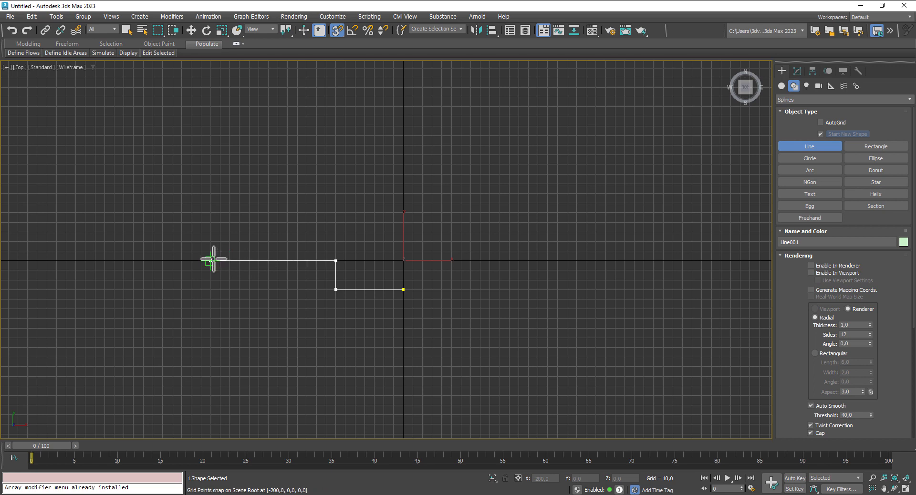
click(240, 260)
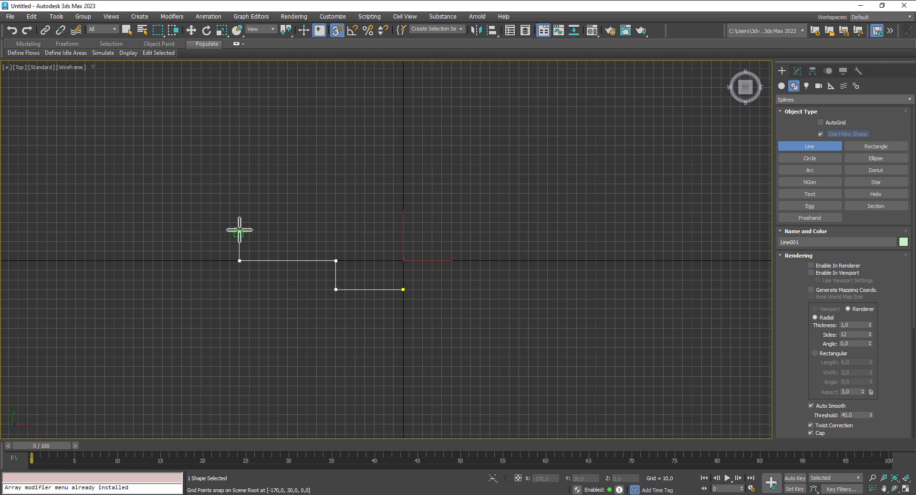
click(240, 205)
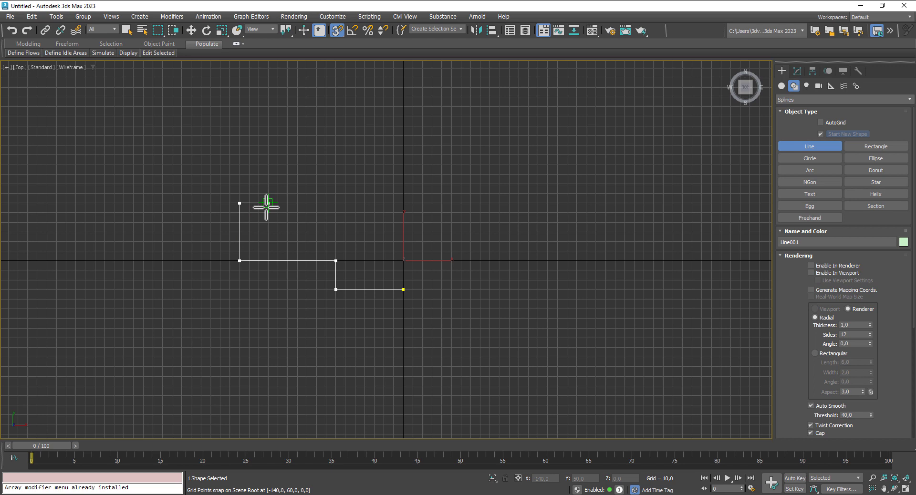
Step: Continue the stepped corners up and along the top edge, then finish the Line001 spline
click(268, 204)
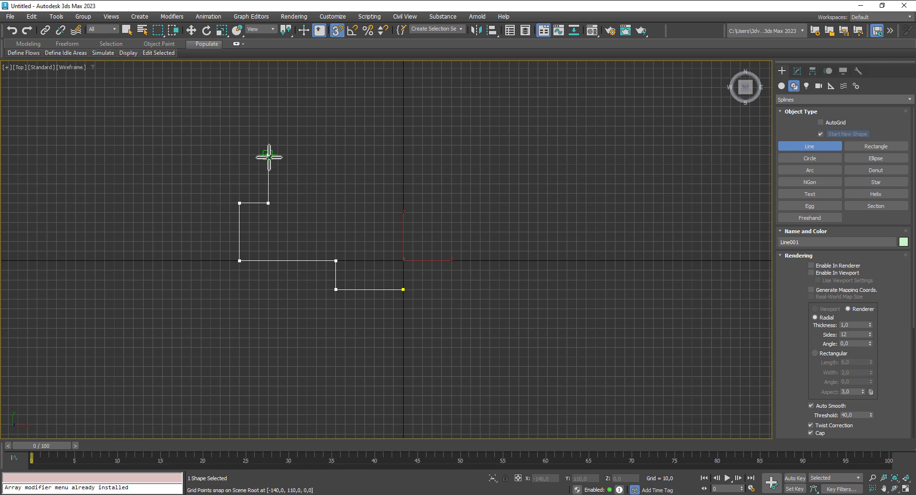
click(269, 146)
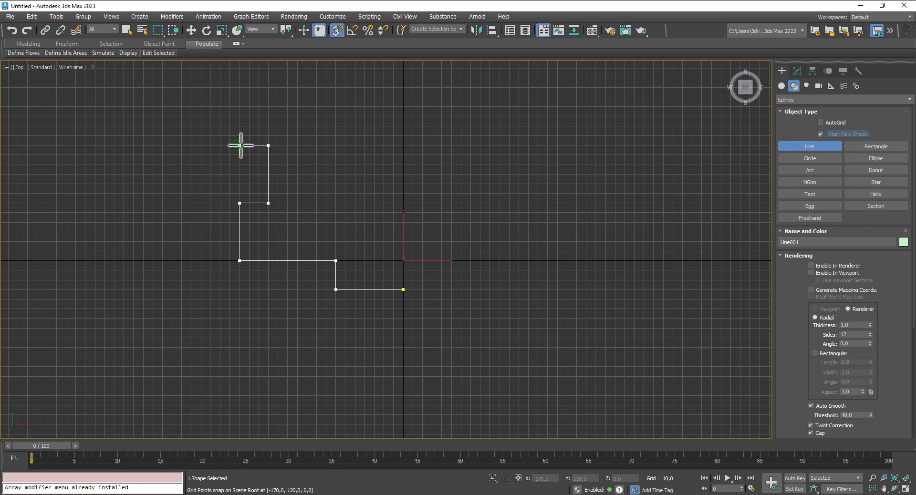
click(240, 145)
middle_drag(237, 130, 225, 186)
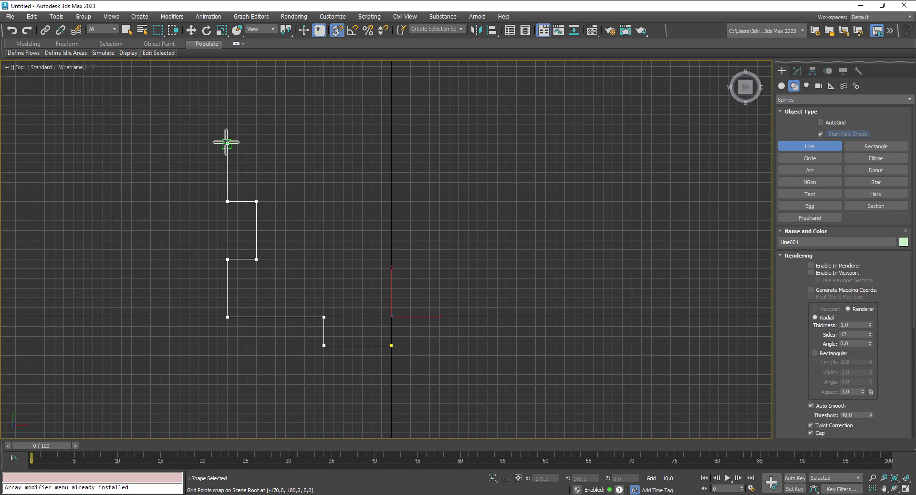
click(228, 143)
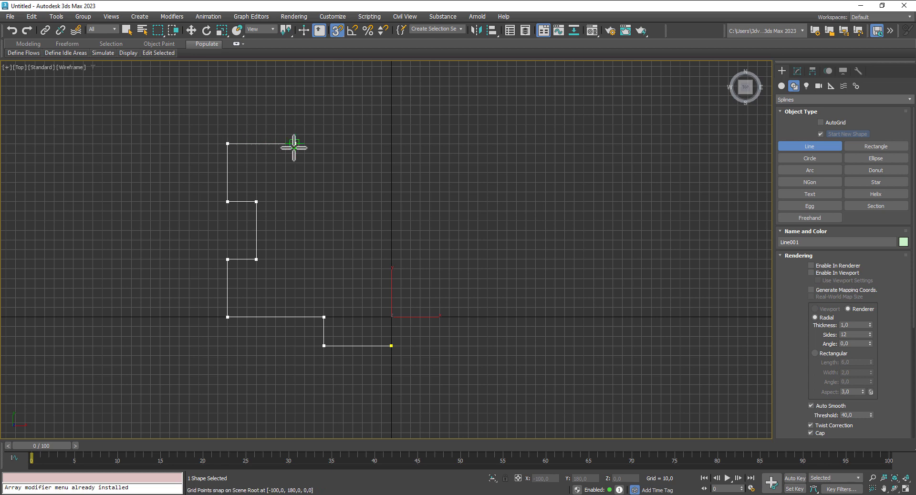
click(342, 144)
click(343, 162)
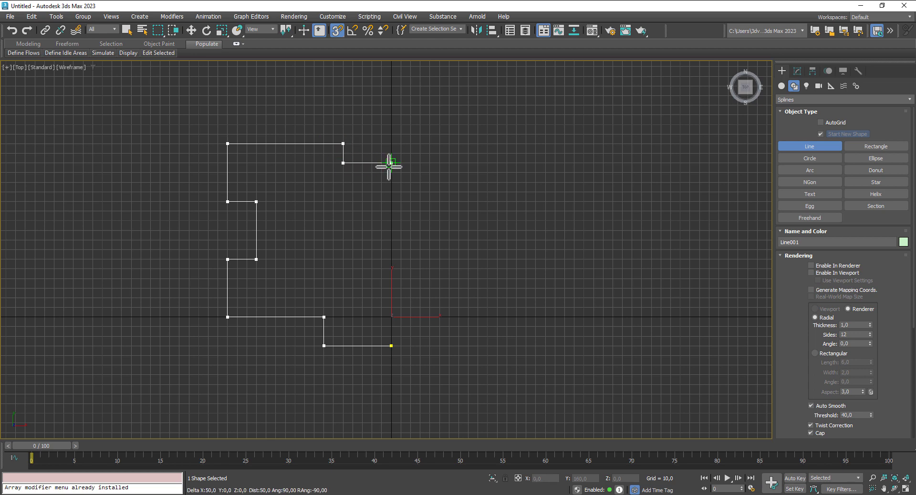
click(391, 163)
right_click(391, 163)
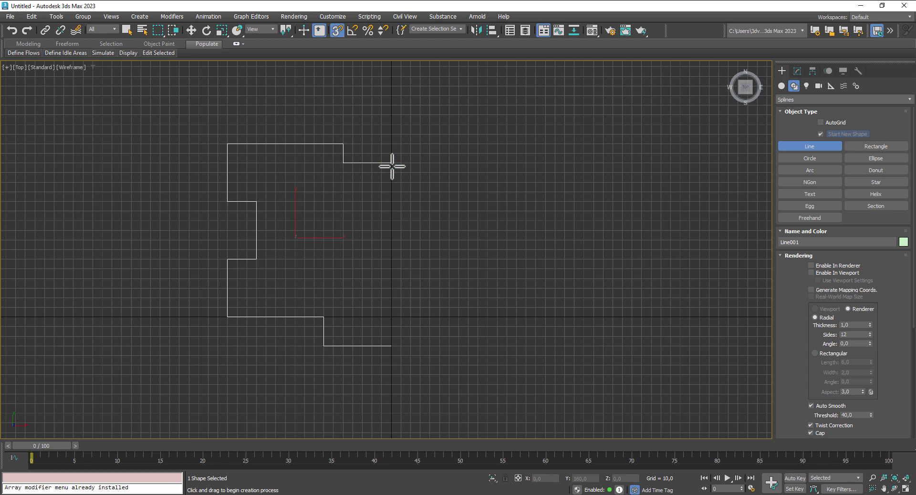
Step: With snaps off, mirror a copy of Line001 along X and slide Line002 right to meet it
click(337, 30)
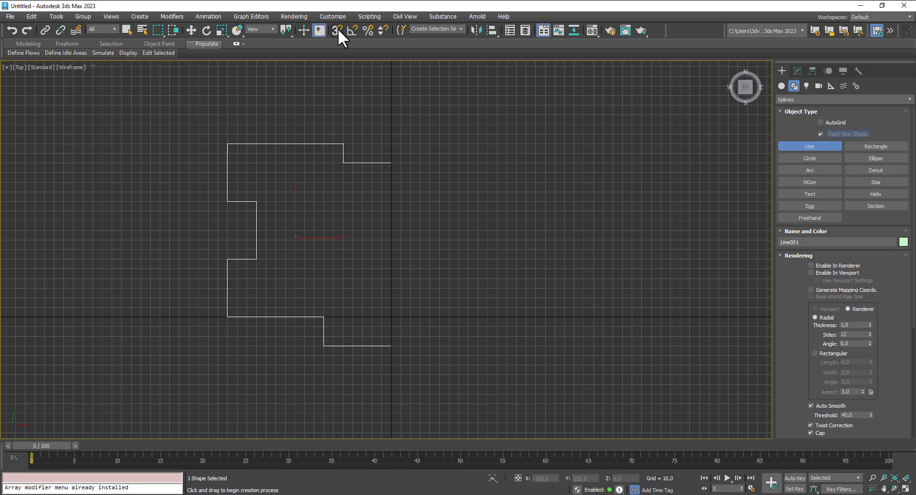
click(479, 30)
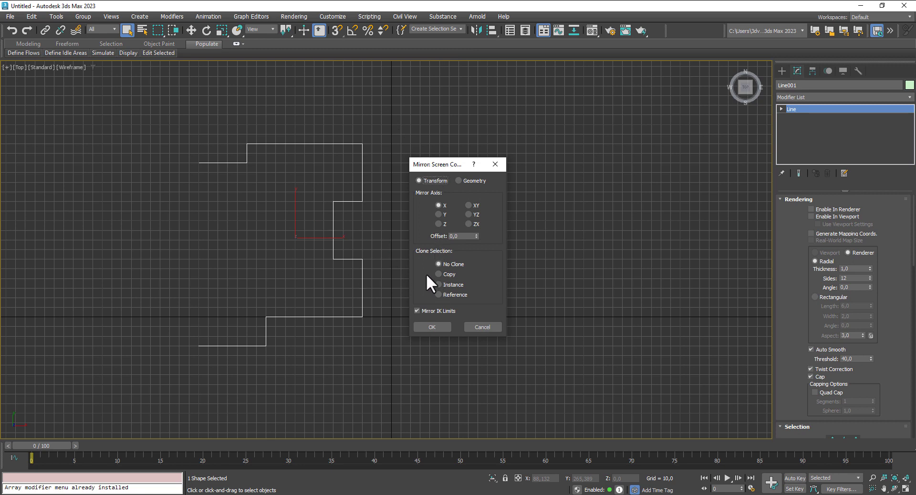
click(438, 274)
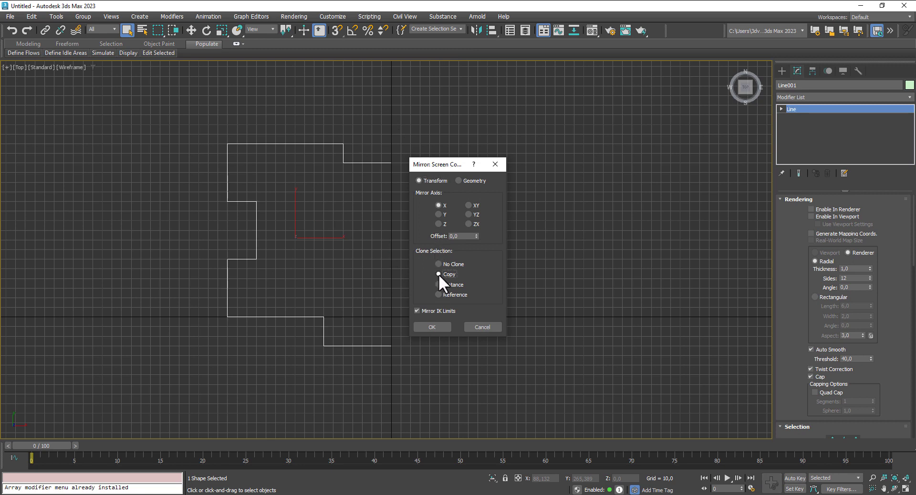
click(432, 327)
click(191, 30)
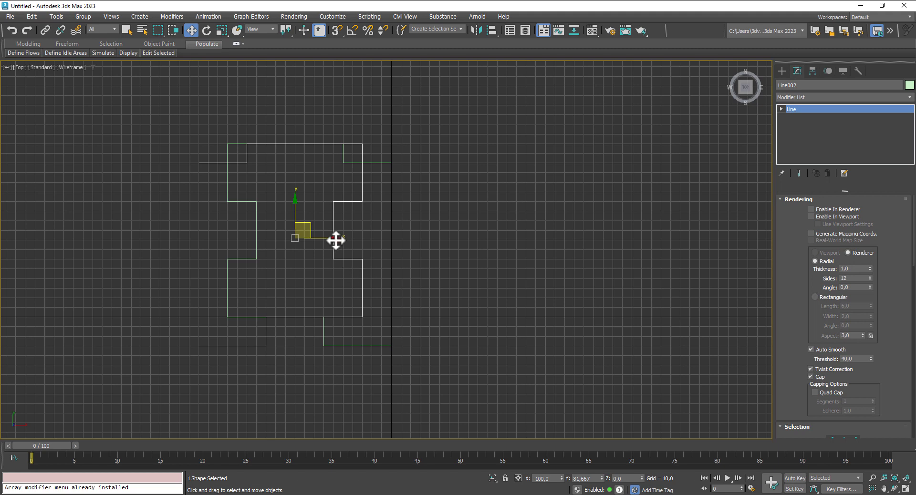
drag(336, 240, 516, 258)
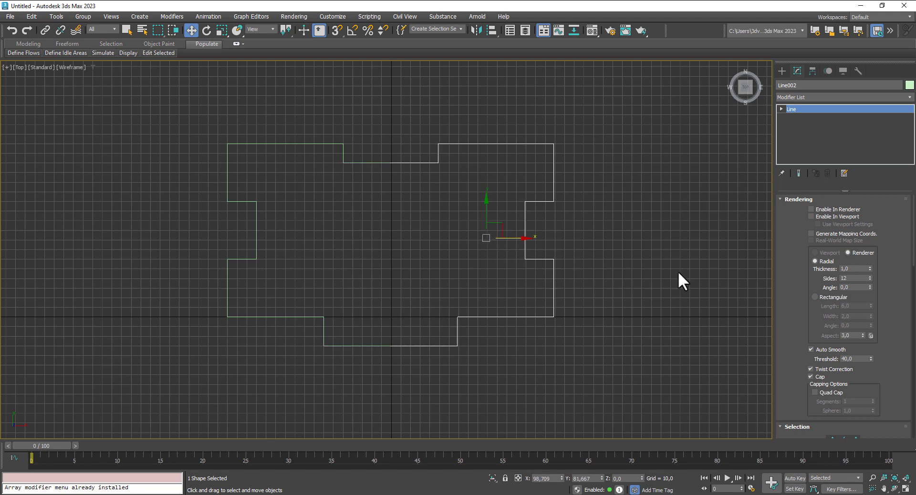
Step: Attach the other outline half into Line002 and switch to Vertex level
scroll(788, 272, down, 10)
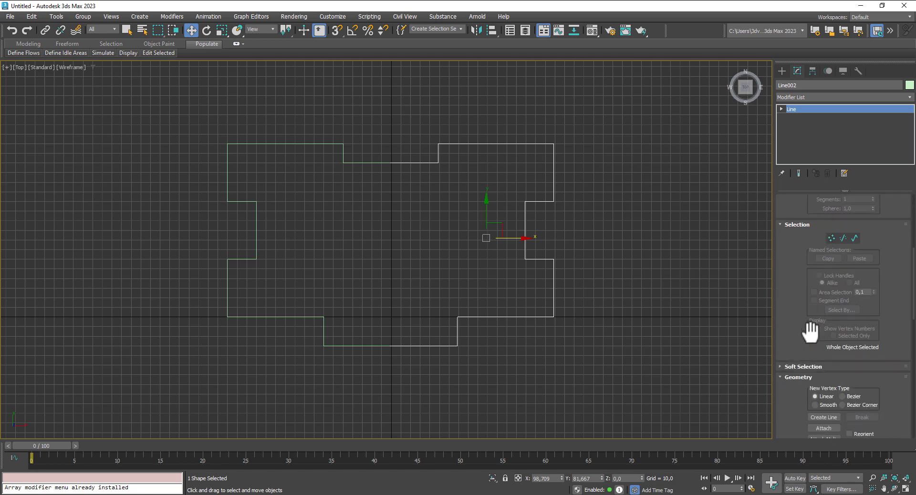
click(823, 371)
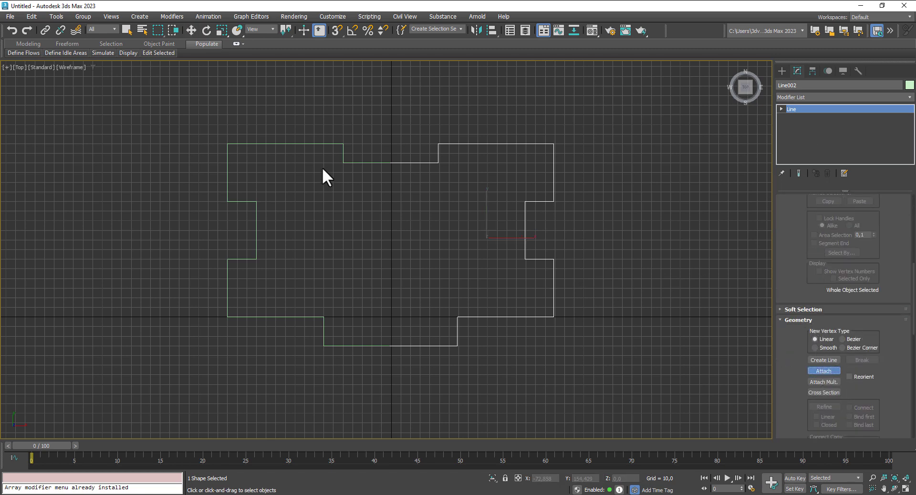
click(372, 162)
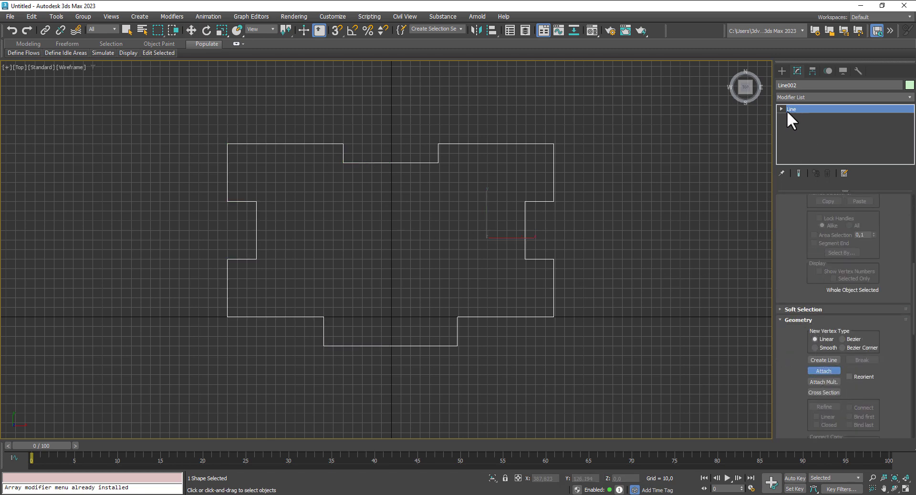
click(782, 109)
click(797, 117)
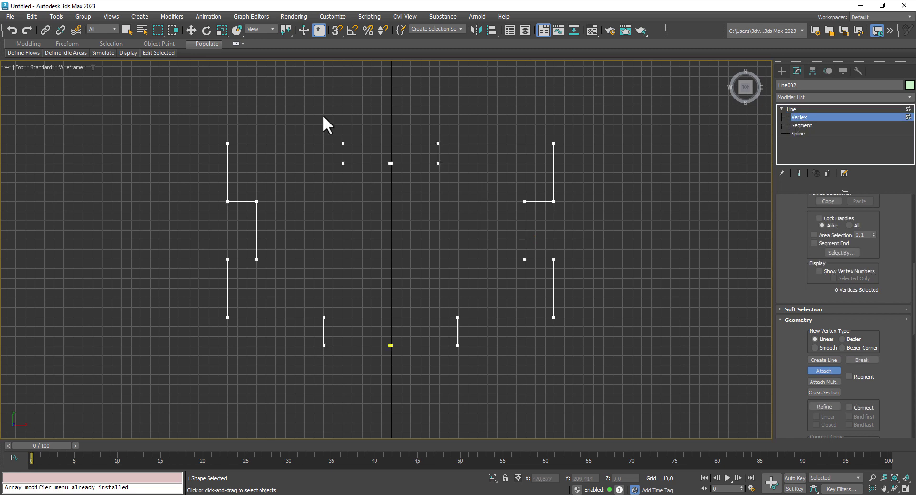
Step: Weld the overlapping top and bottom seam vertices using a raised weld threshold
click(191, 30)
drag(422, 196, 422, 197)
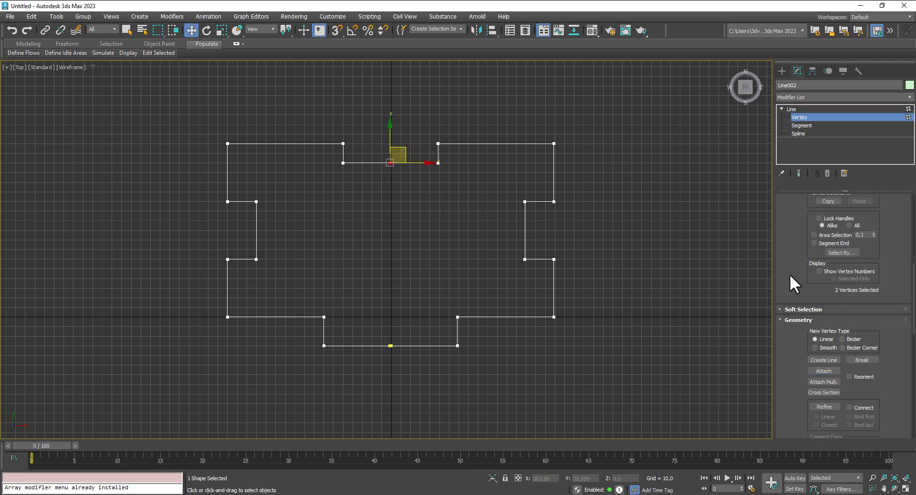
scroll(790, 277, down, 3)
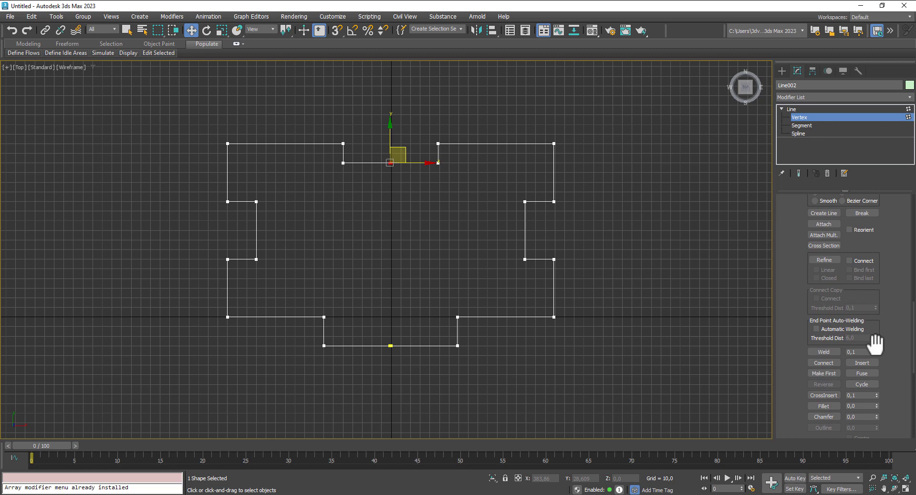
drag(878, 329, 880, 354)
click(823, 352)
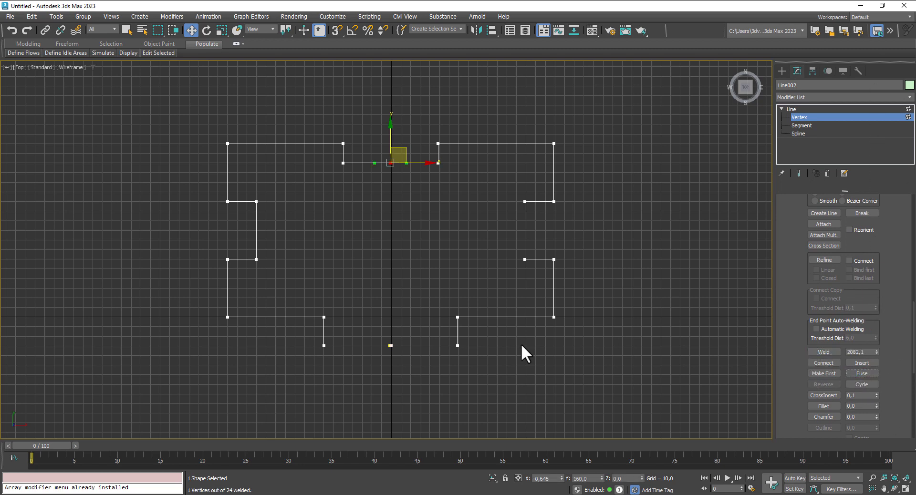
drag(370, 331, 406, 365)
click(823, 352)
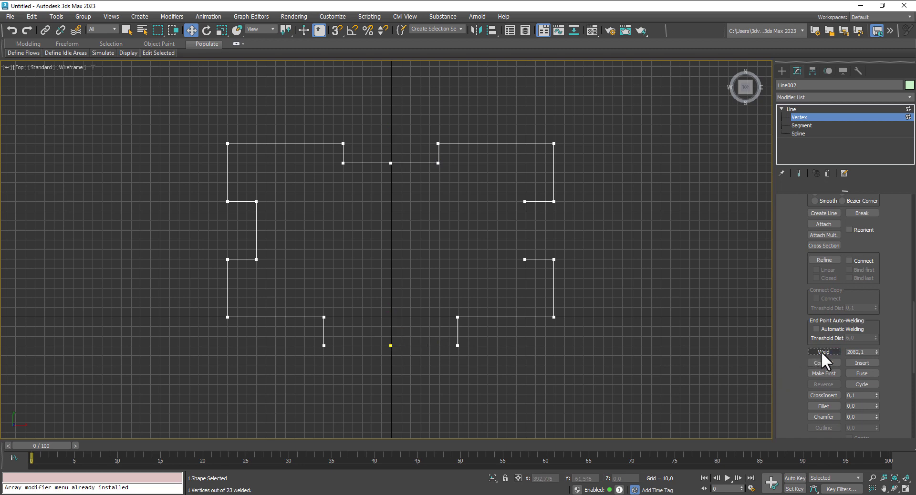
click(792, 110)
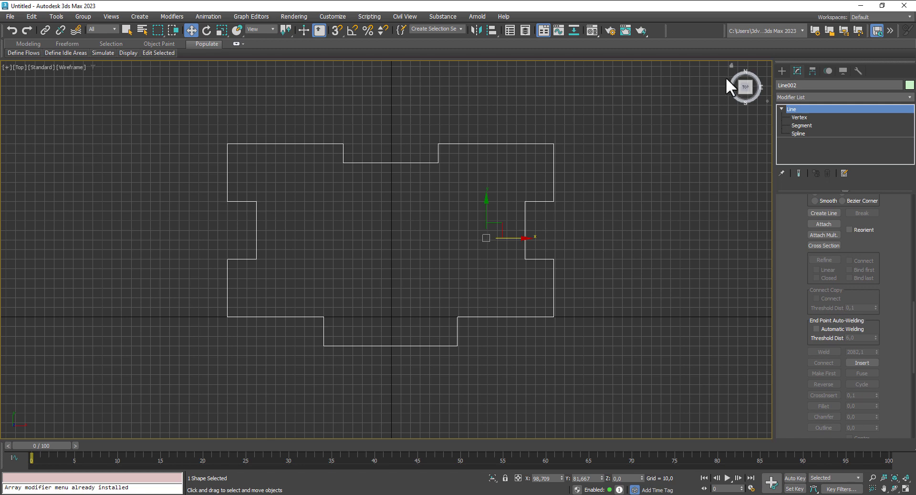
Step: Freeze the combined floor outline so it can no longer be selected
click(782, 70)
click(781, 87)
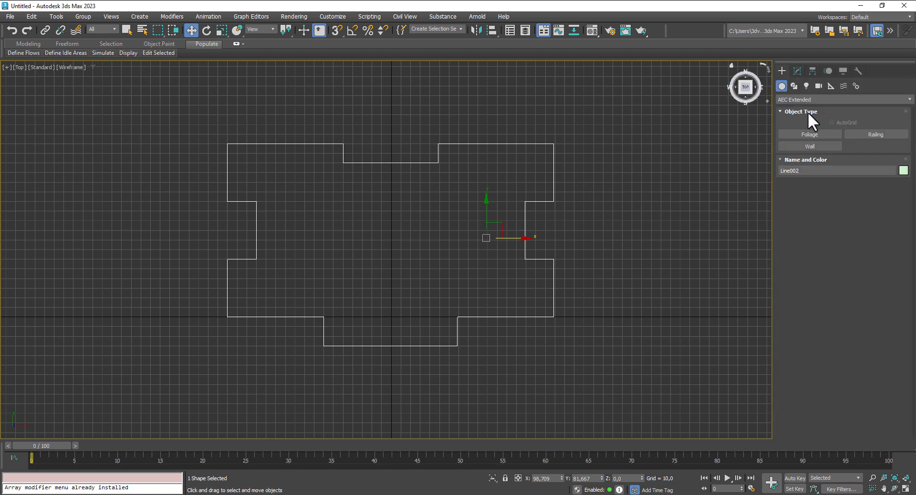
click(813, 145)
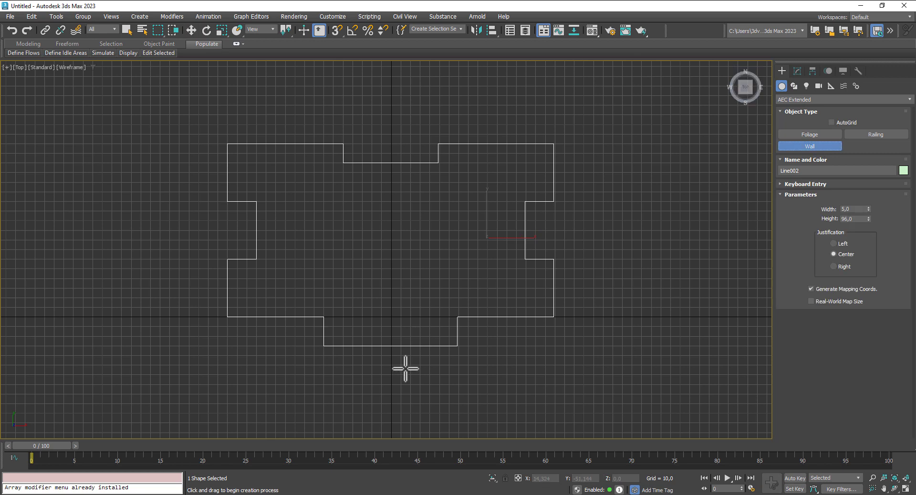
click(187, 31)
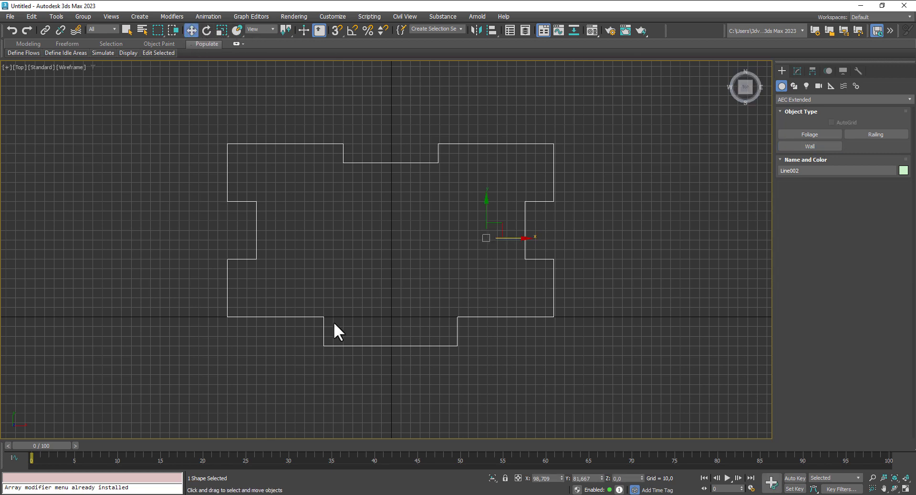
click(382, 363)
click(380, 346)
right_click(381, 346)
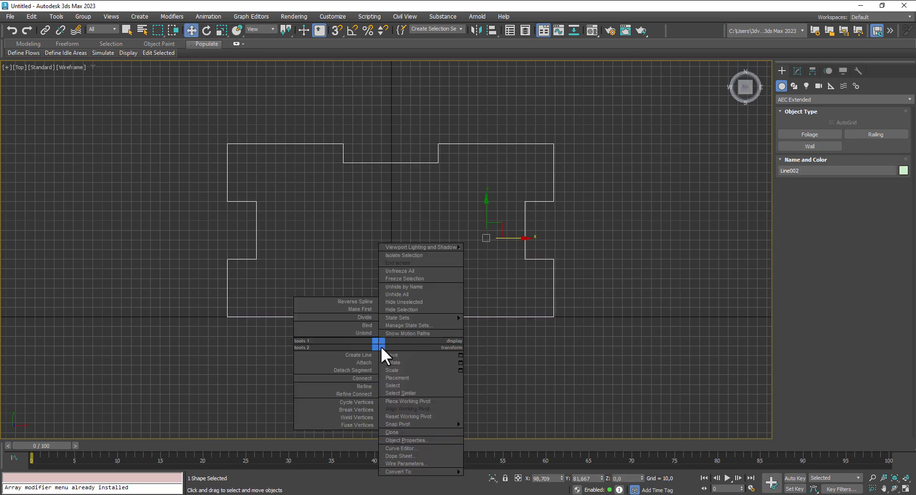
click(411, 281)
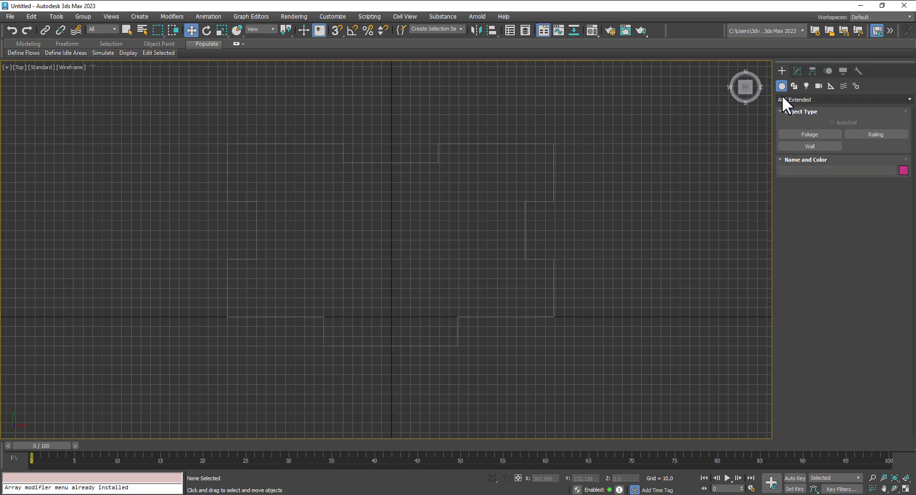
Step: With grid snapping on, draw a bottom wall segment, then restore the four-viewport layout
click(806, 148)
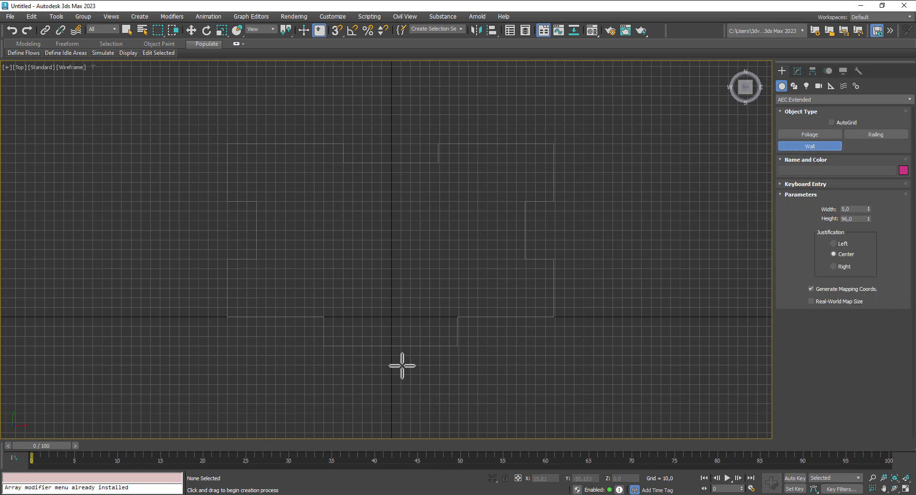
click(338, 31)
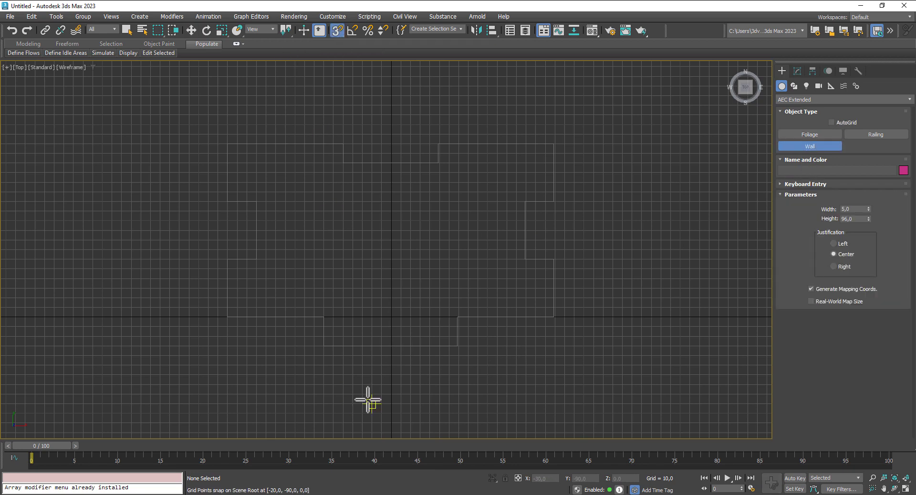
click(459, 346)
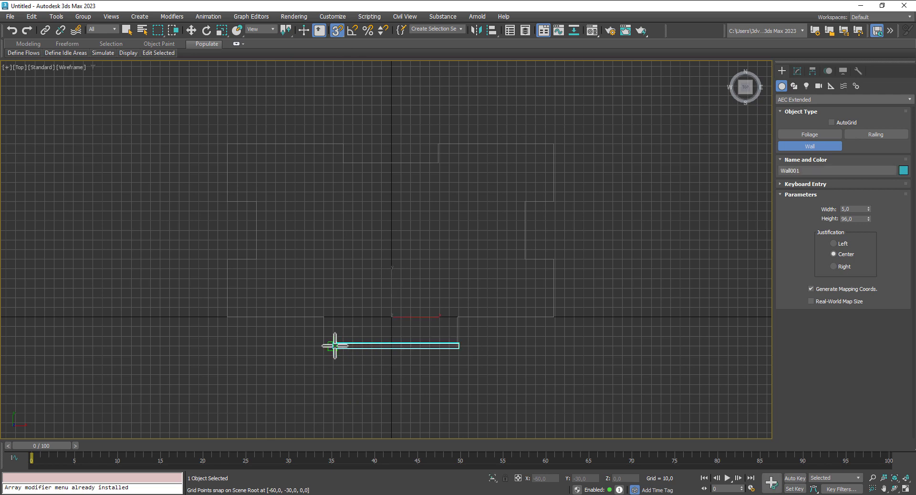
click(320, 347)
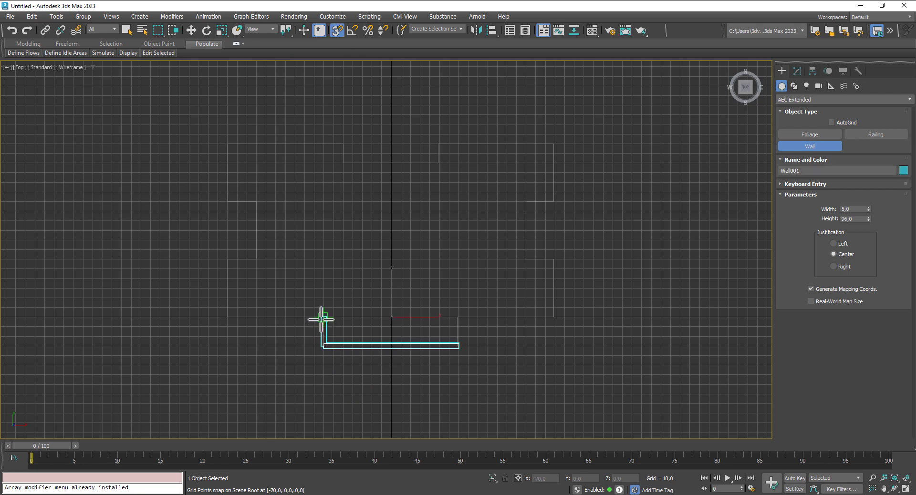
right_click(596, 384)
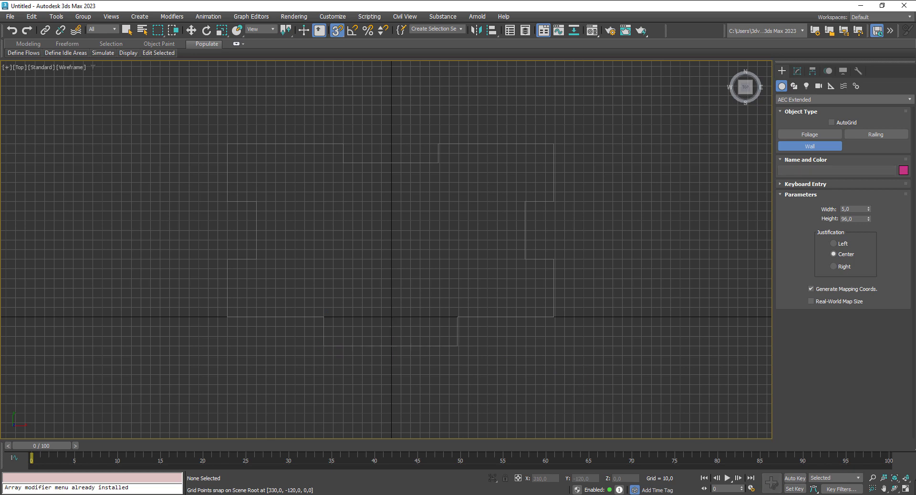
key(alt+w)
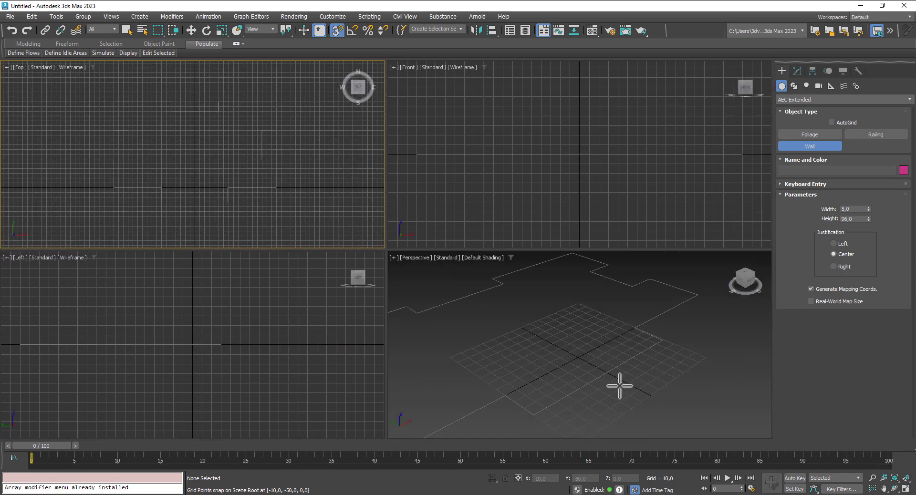
Step: Trace walls from the outline's lower edge up the stepped left side to the top-left corner
scroll(620, 386, down, 3)
middle_drag(620, 386, 673, 372)
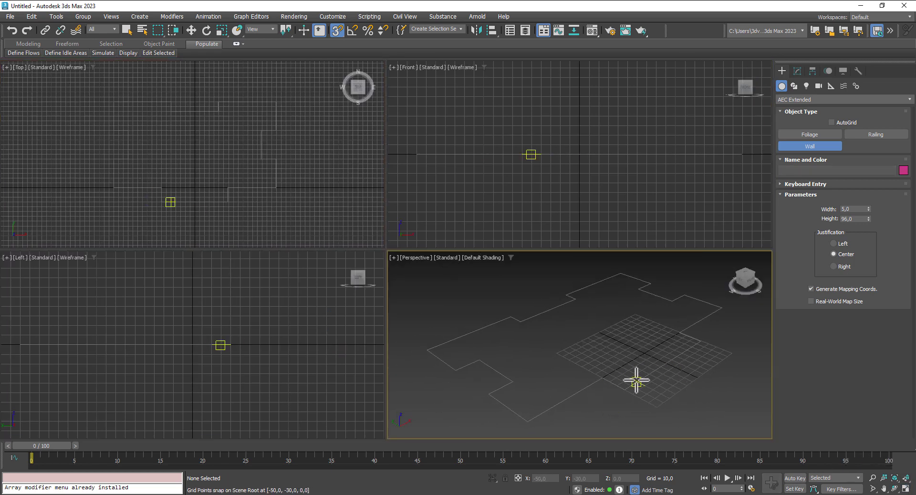
scroll(637, 381, down, 2)
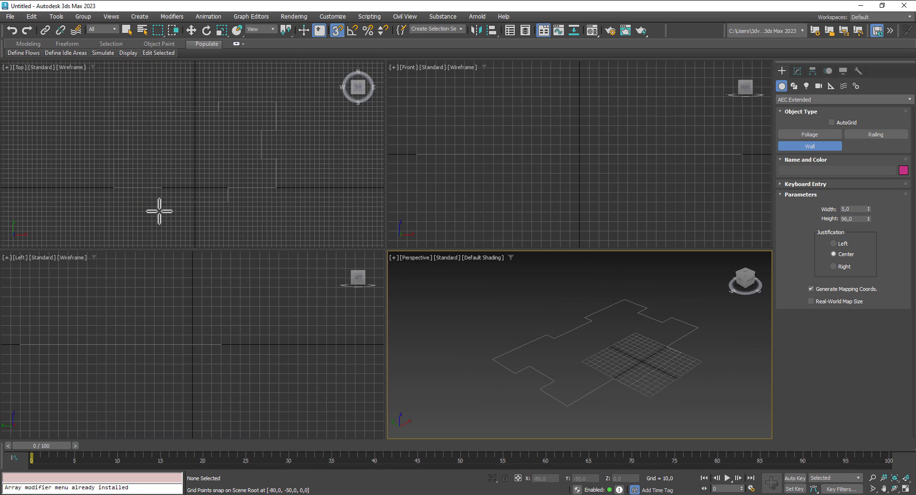
middle_drag(169, 210, 172, 210)
click(196, 201)
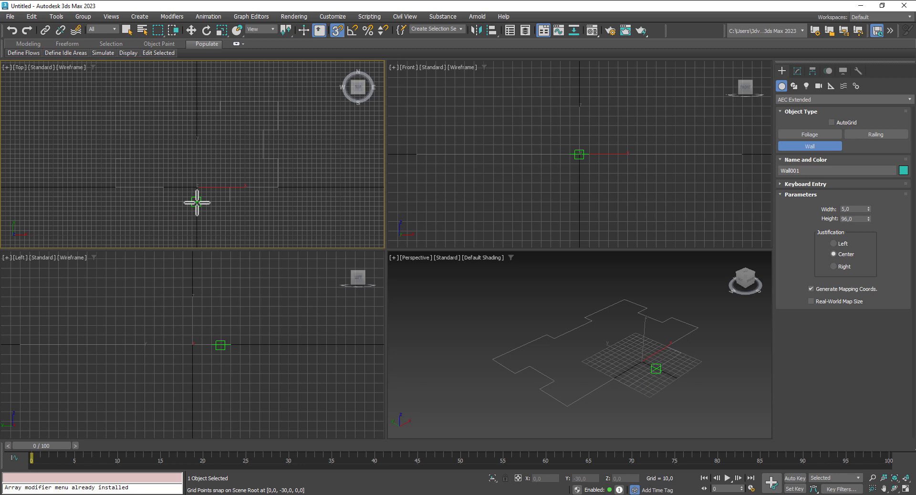
click(162, 199)
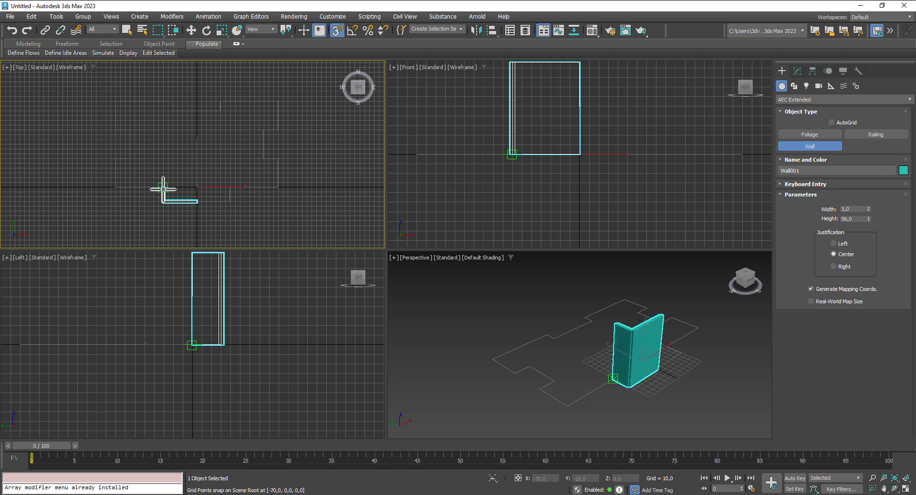
click(163, 188)
click(115, 187)
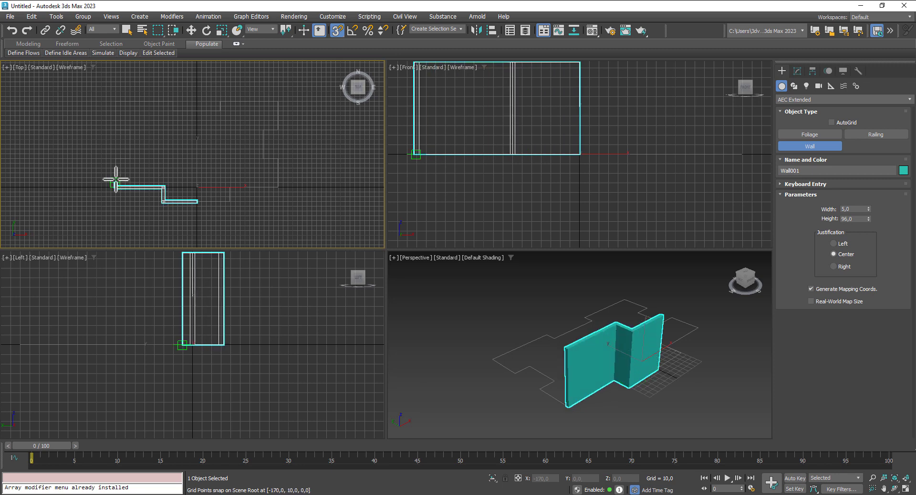
click(116, 159)
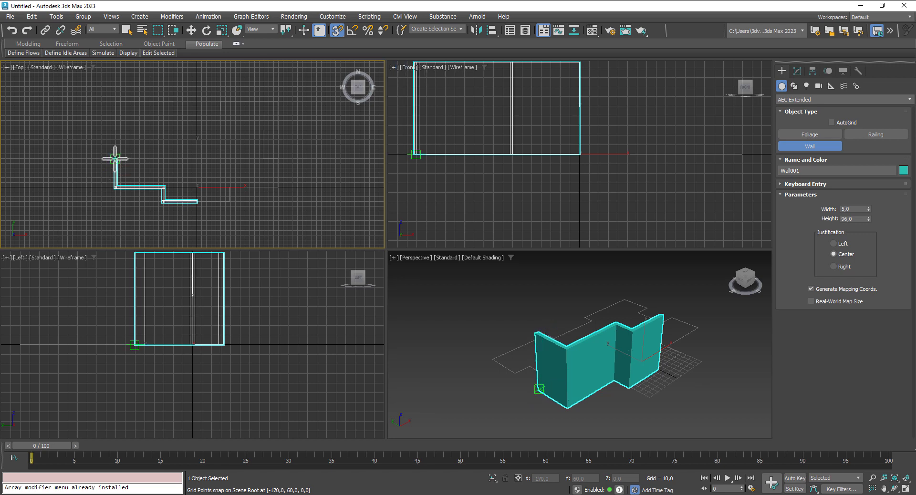
click(132, 159)
click(132, 130)
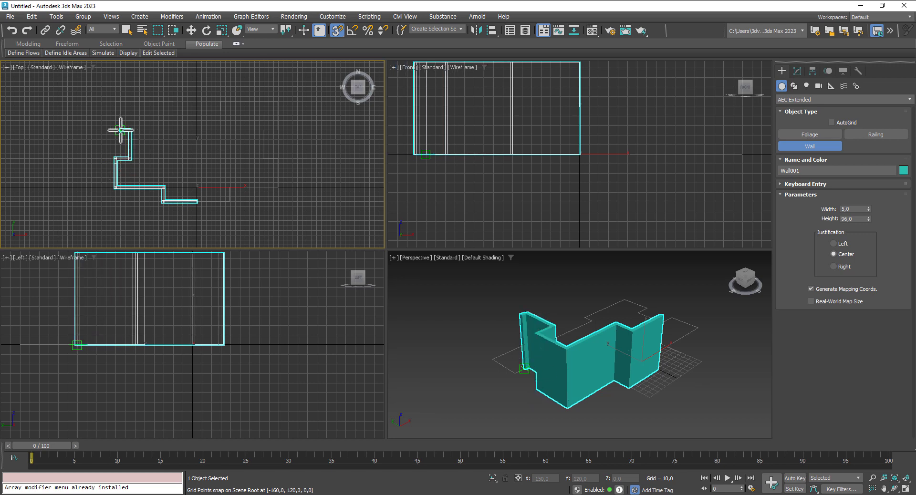
click(114, 130)
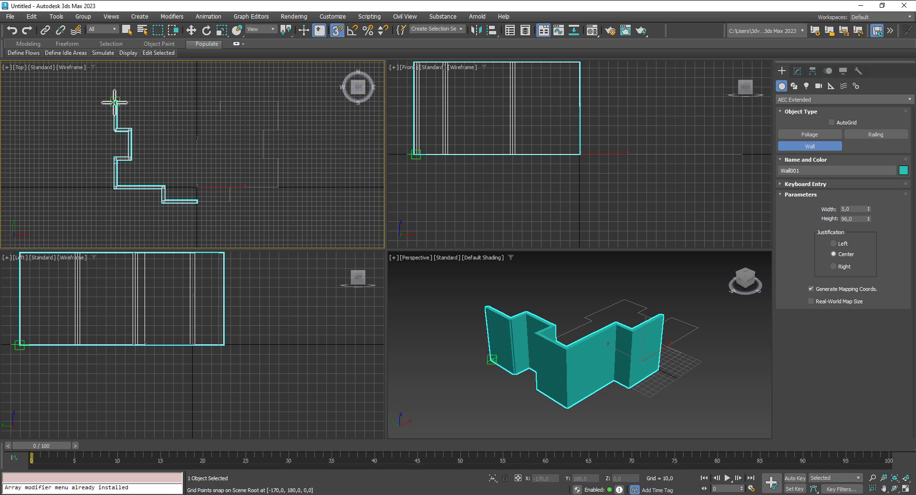
click(115, 101)
Step: Continue the walls around the top notch, down the right recess and along the bottom step
click(172, 101)
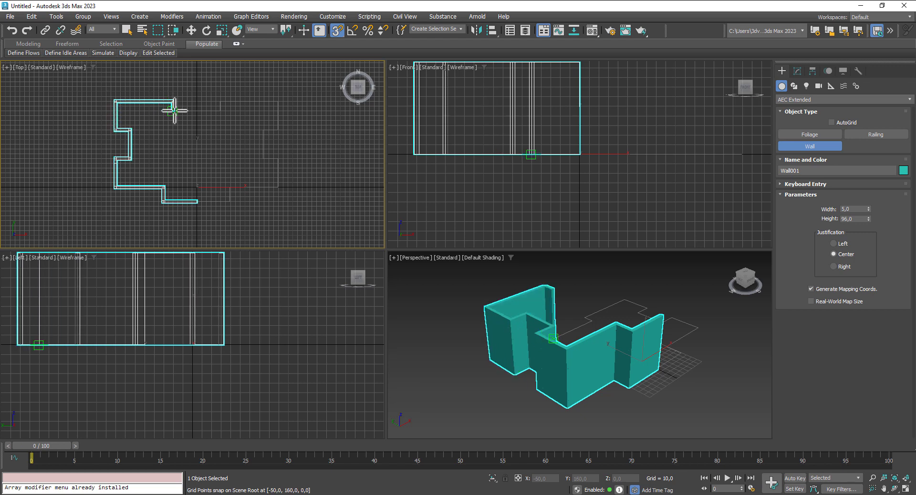
click(173, 111)
click(221, 111)
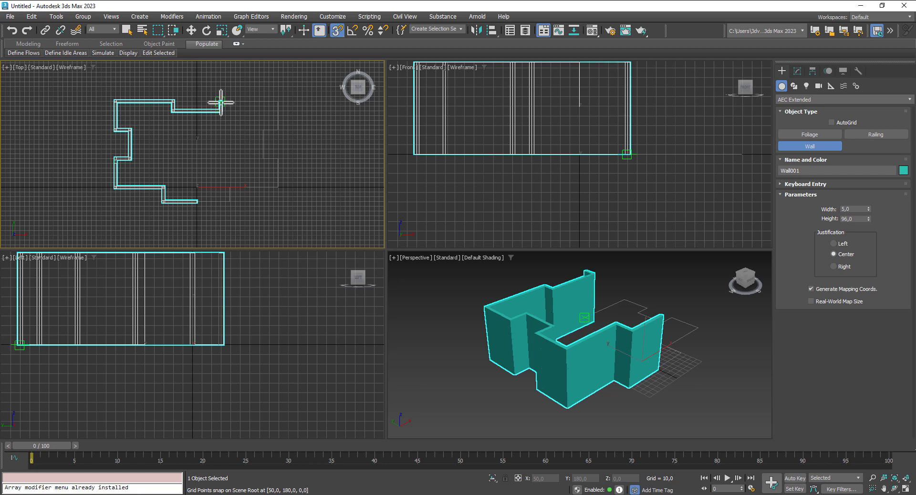
click(221, 101)
click(279, 101)
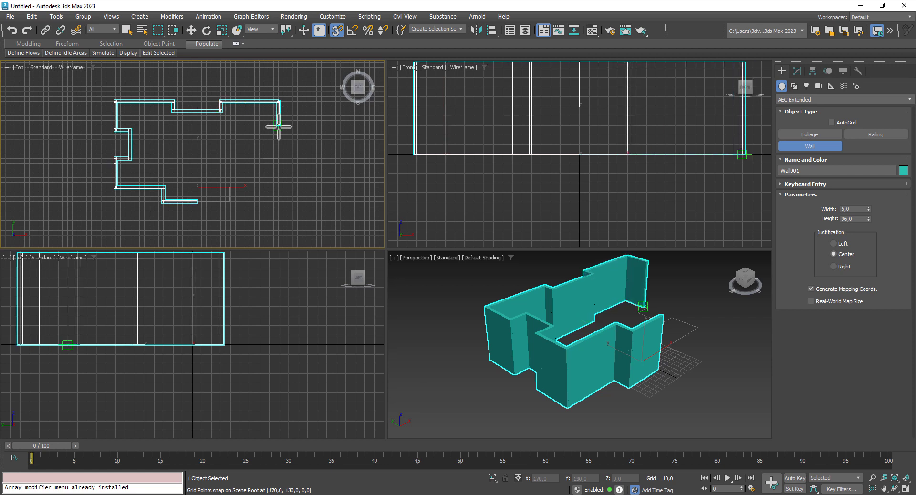
click(279, 130)
click(263, 129)
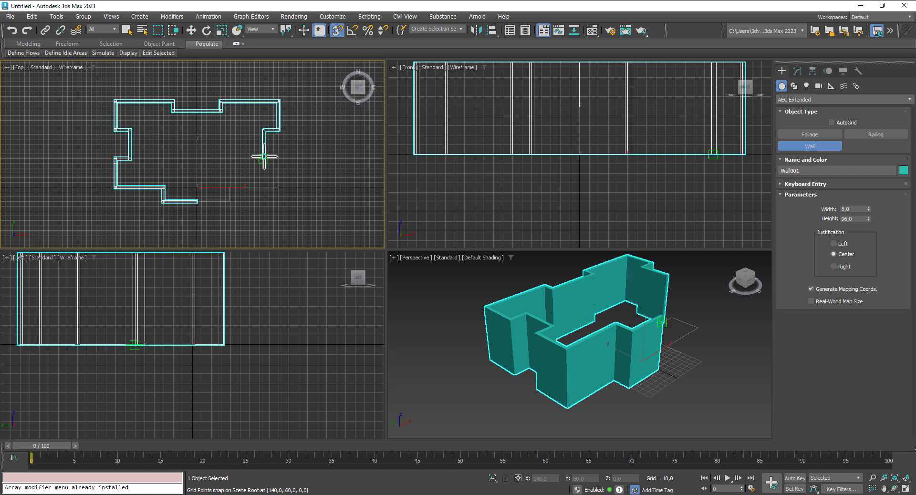
click(263, 158)
click(280, 158)
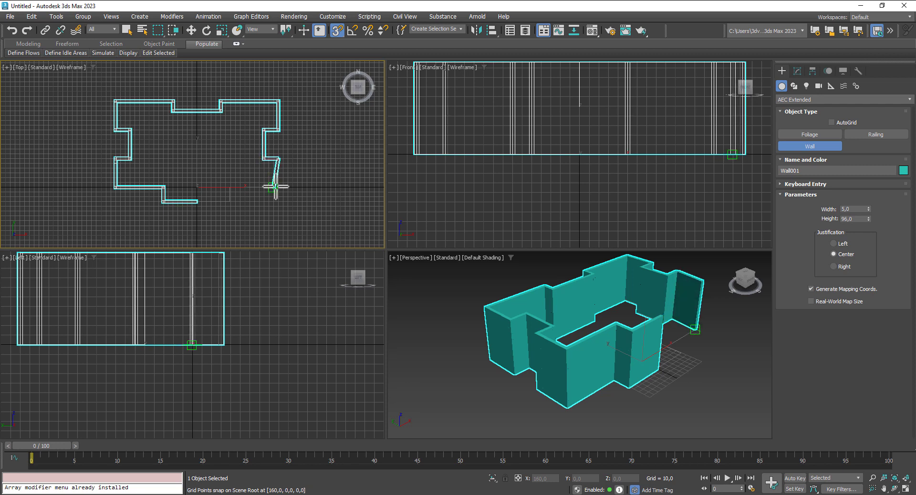
click(279, 187)
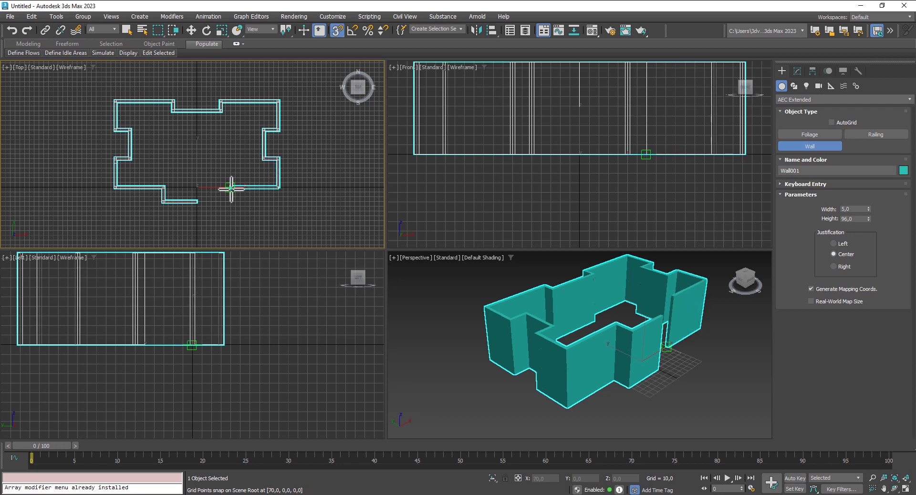
click(231, 187)
click(231, 201)
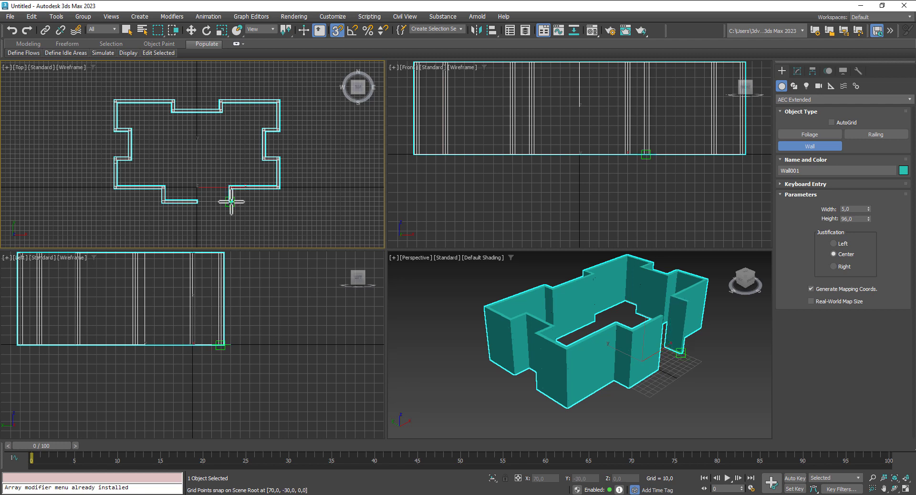
Step: Close the wall ring at its start point with Weld Point and stop drawing
click(196, 202)
click(438, 261)
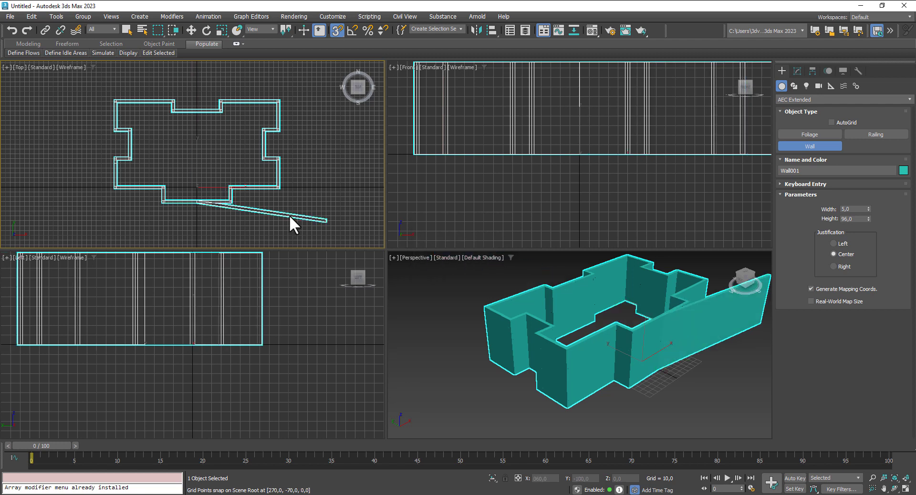
right_click(247, 211)
scroll(110, 168, up, 2)
scroll(110, 169, up, 3)
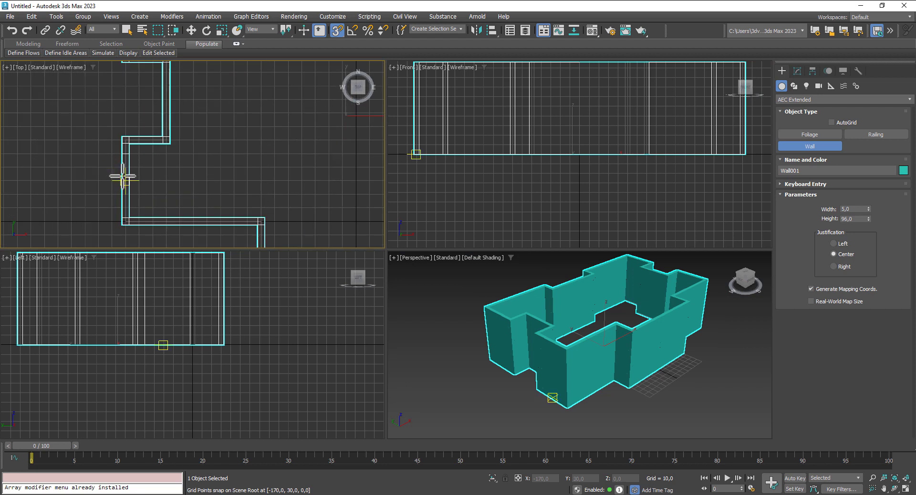
scroll(122, 176, down, 3)
middle_drag(691, 397, 660, 410)
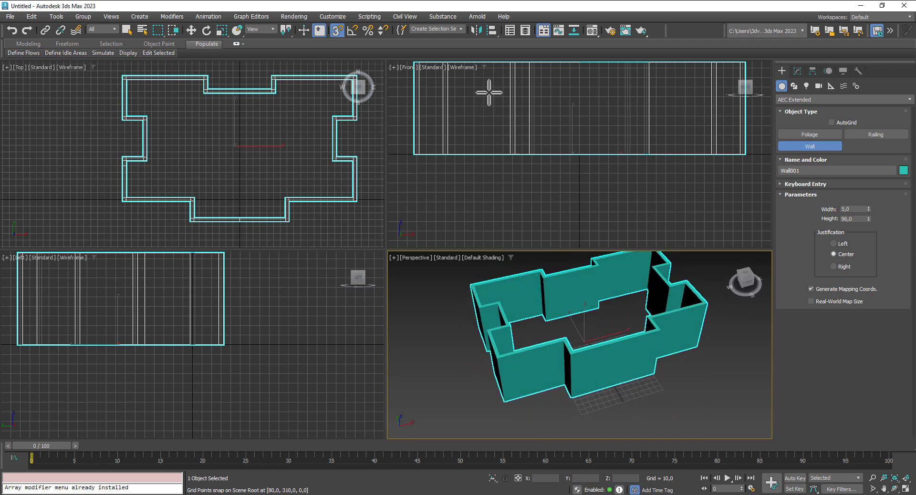
Step: With snaps off, select the guide spline Line002, move it aside and delete it
click(192, 30)
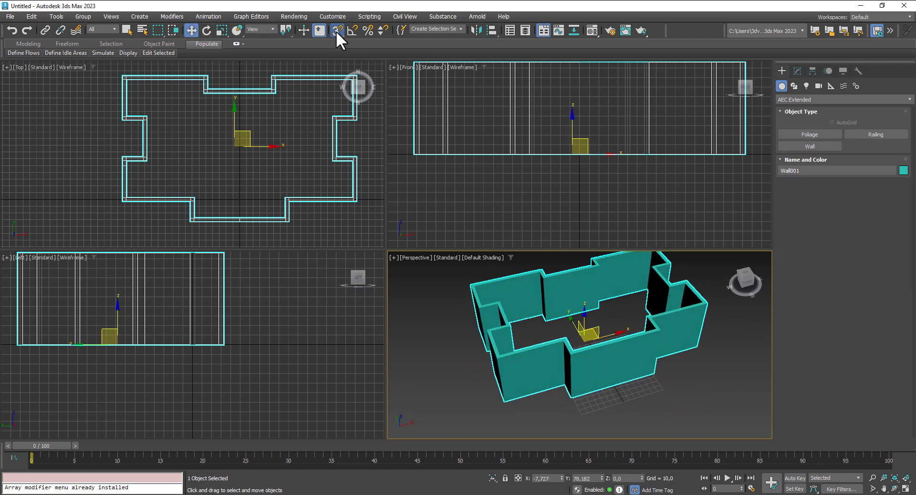
click(336, 31)
alt+middle_drag(503, 383, 591, 345)
right_click(451, 360)
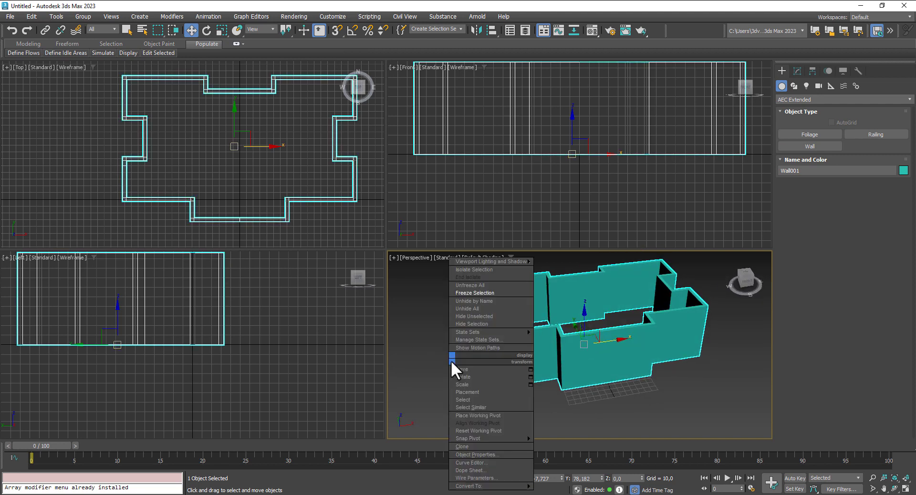
click(466, 286)
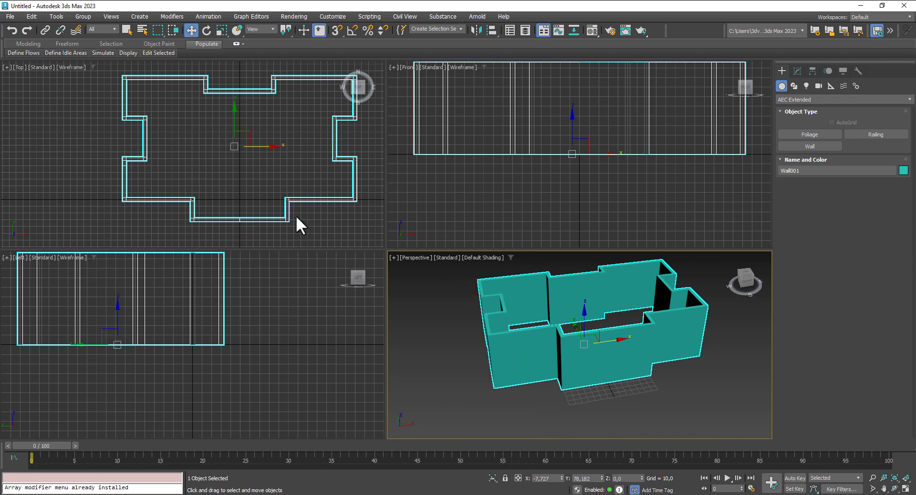
click(244, 217)
click(247, 219)
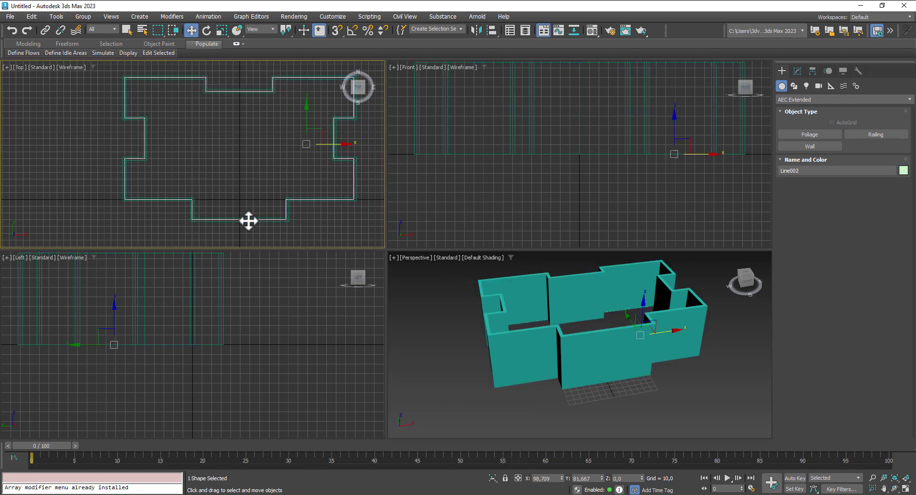
drag(335, 144, 236, 143)
key(Delete)
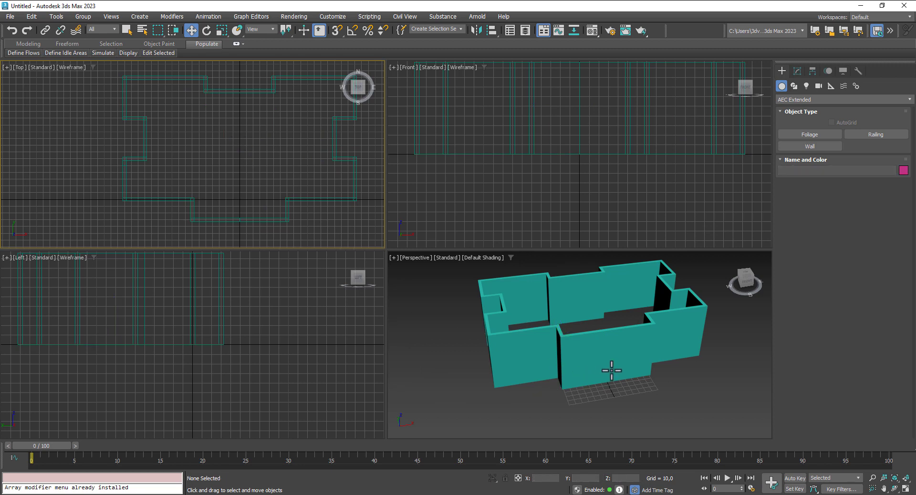
Step: Maximize the Perspective view to inspect the closed wall ring, then restore four views
middle_drag(612, 371, 616, 382)
click(905, 489)
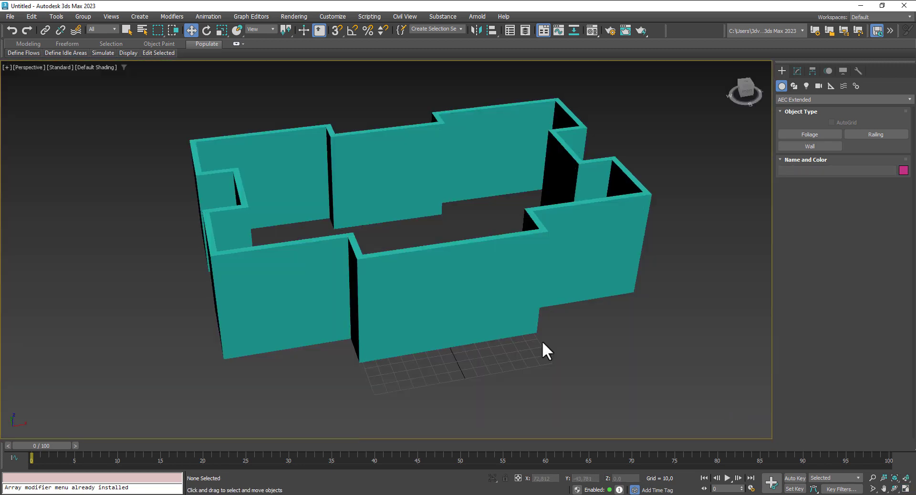
alt+middle_drag(515, 378, 522, 350)
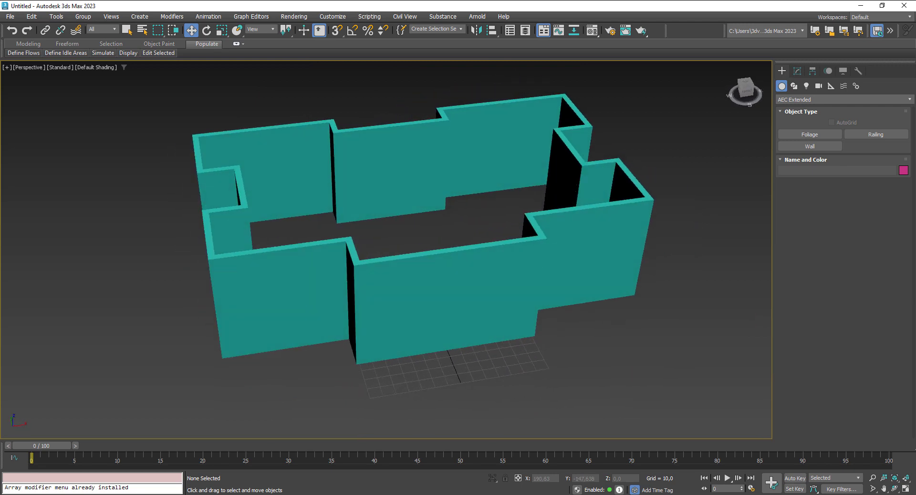
click(906, 489)
middle_drag(696, 186, 687, 203)
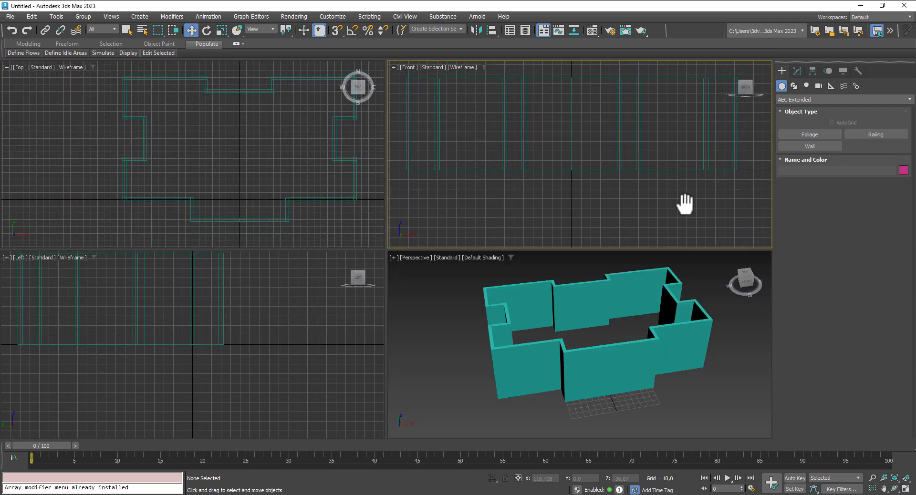
Step: Draw a box over the right side of the front wall and move it onto the wall in plan
click(787, 98)
click(793, 108)
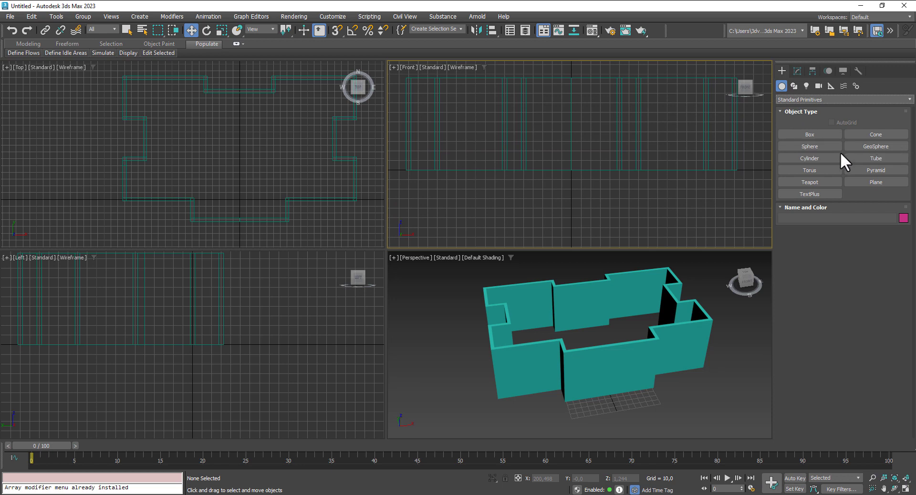
click(810, 134)
middle_drag(679, 184, 637, 214)
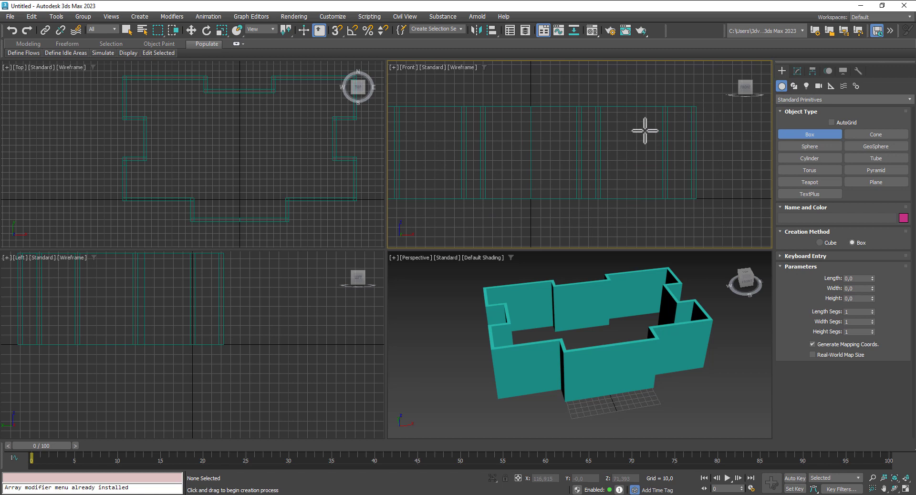
drag(643, 123, 705, 164)
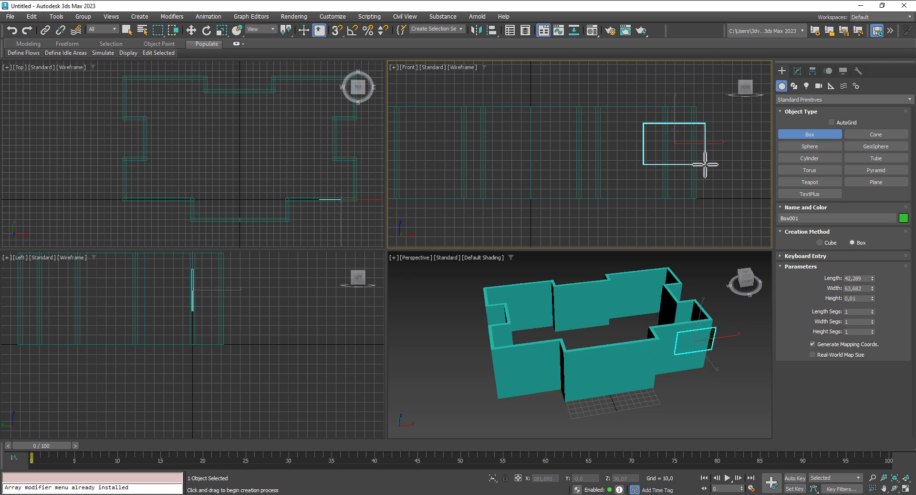
click(705, 136)
key(w)
click(348, 190)
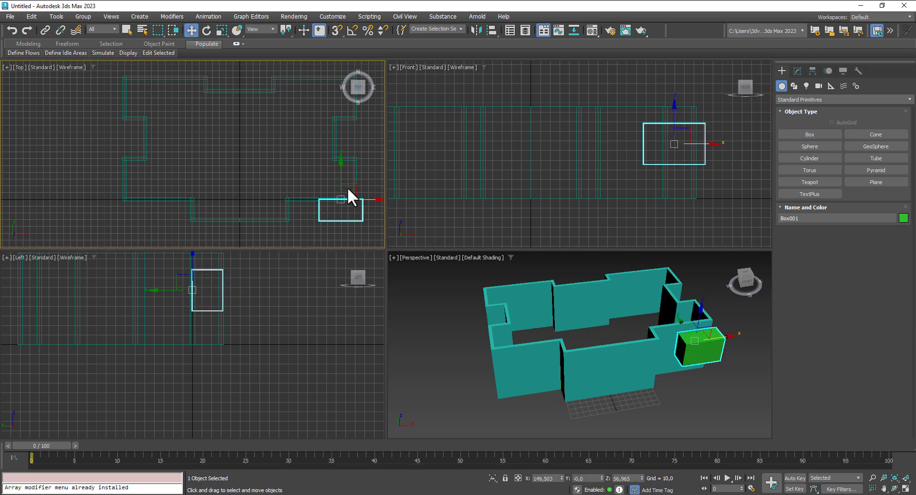
drag(357, 185, 344, 179)
Step: Show edged faces and size the box to 40,597 × 56,04 × 31,343
alt+middle_drag(698, 353, 681, 339)
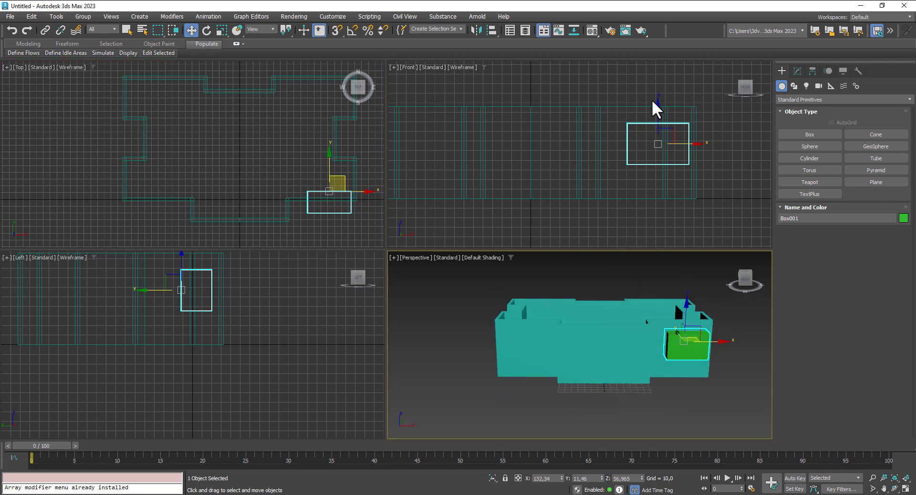
scroll(652, 100, up, 2)
alt+middle_drag(665, 371, 682, 381)
key(F4)
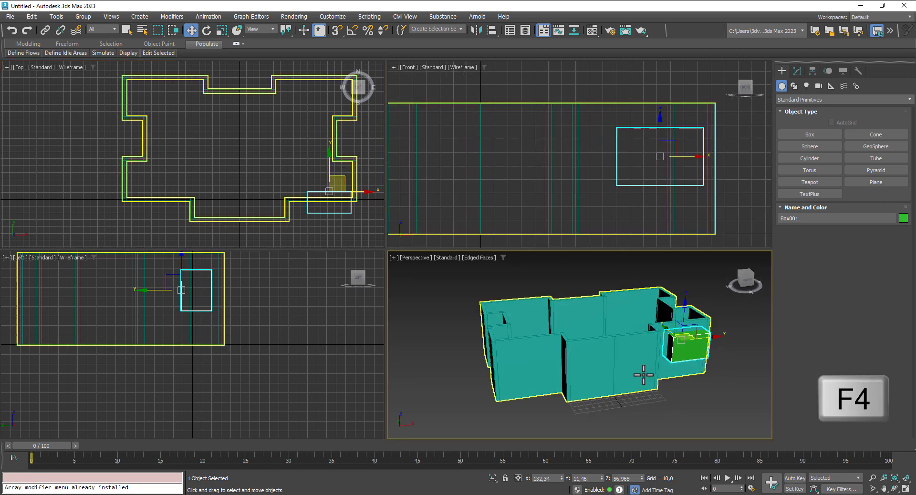
mouse_move(634, 354)
middle_down()
mouse_move(591, 341)
mouse_move(626, 353)
middle_up()
scroll(628, 351, up, 3)
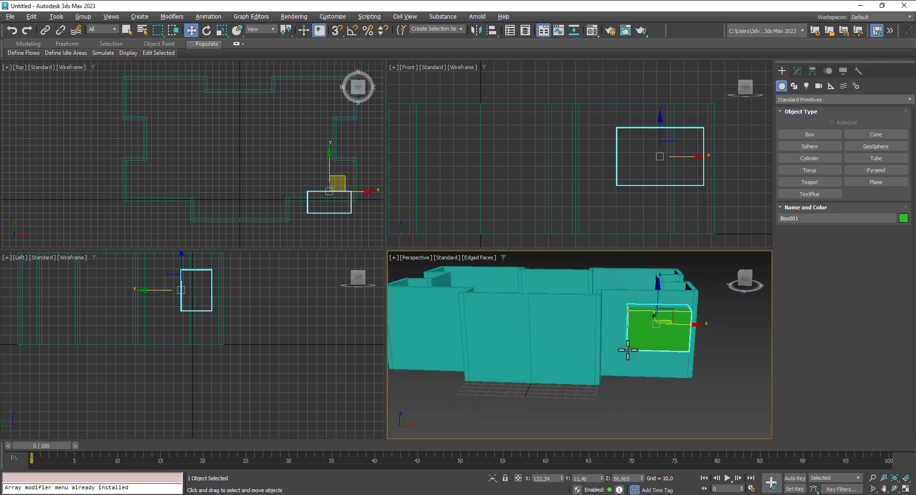
click(798, 71)
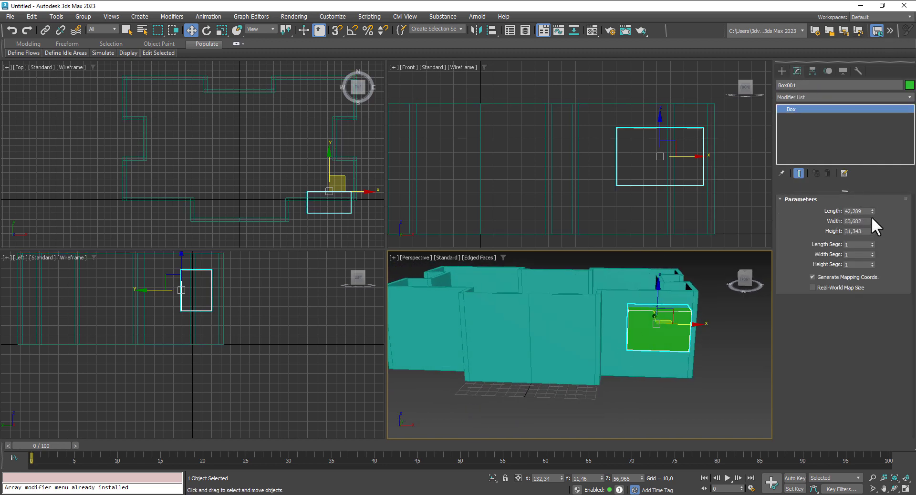
drag(872, 212, 872, 229)
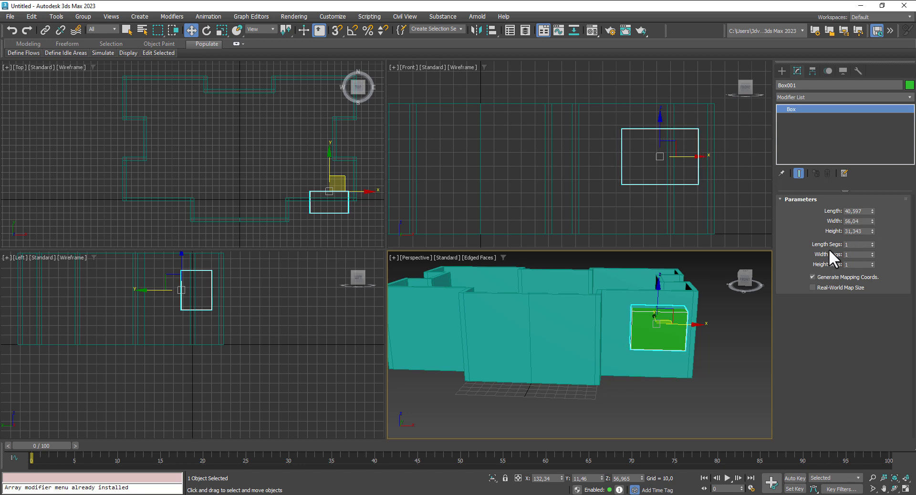
alt+middle_drag(740, 336, 742, 324)
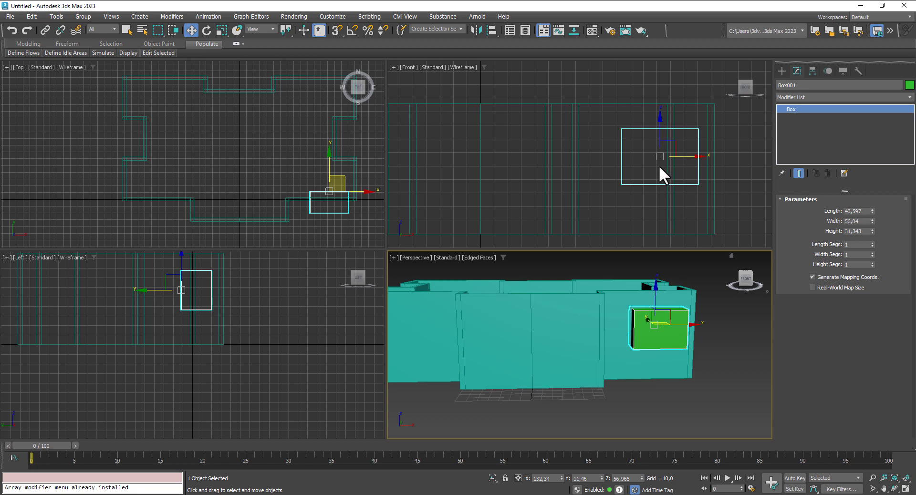
Step: Nudge the green box slightly right and up so it sits in the front wall
drag(693, 158, 696, 157)
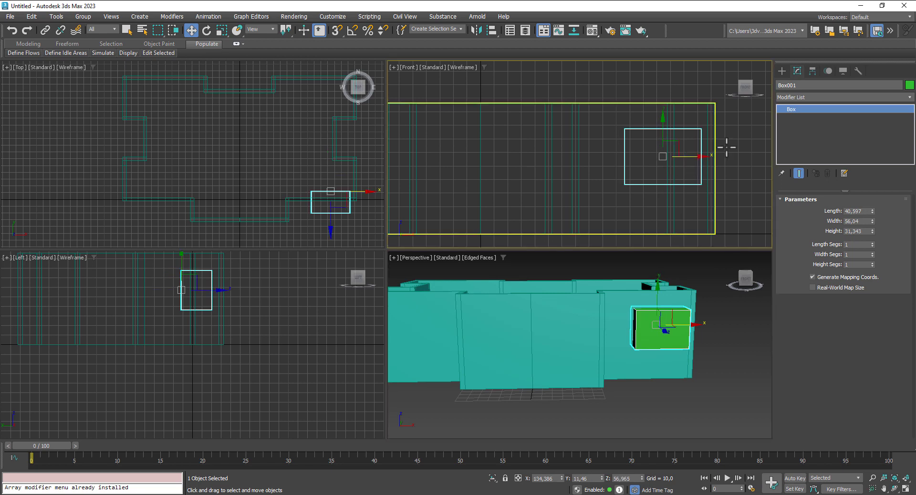
right_click(664, 126)
click(665, 132)
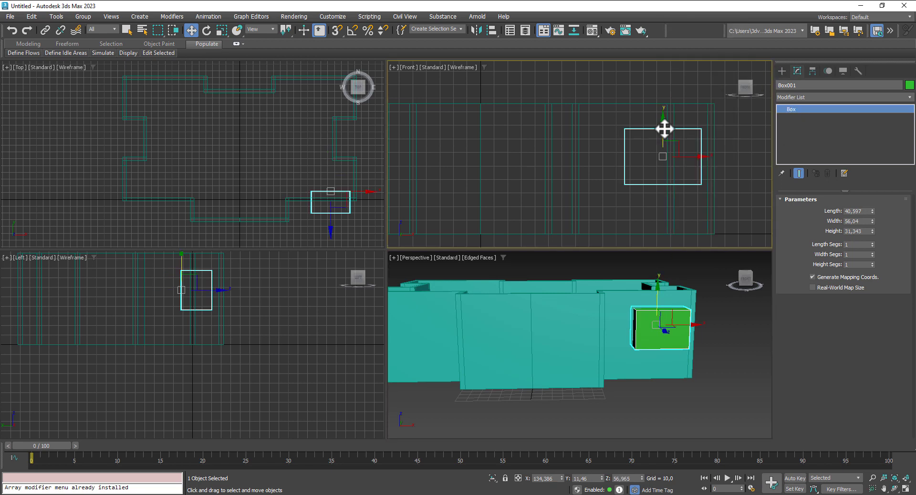
drag(664, 128, 664, 126)
scroll(618, 140, up, 4)
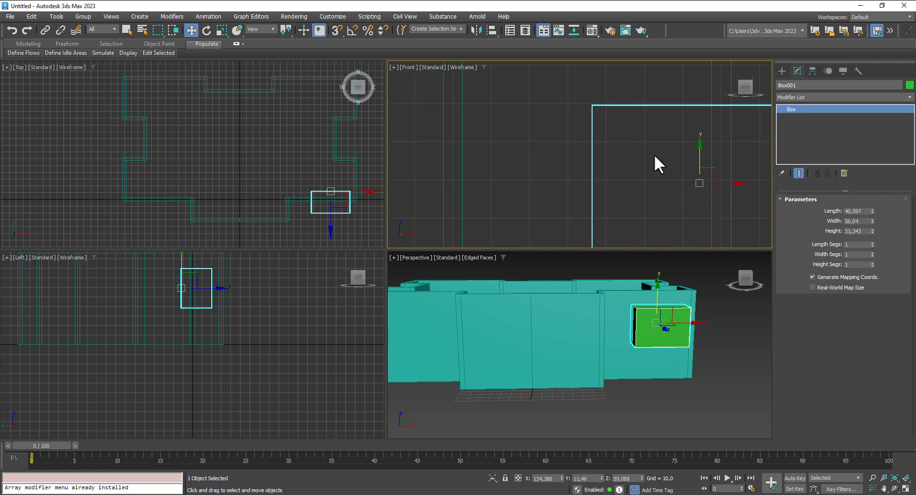
scroll(659, 165, down, 4)
click(782, 70)
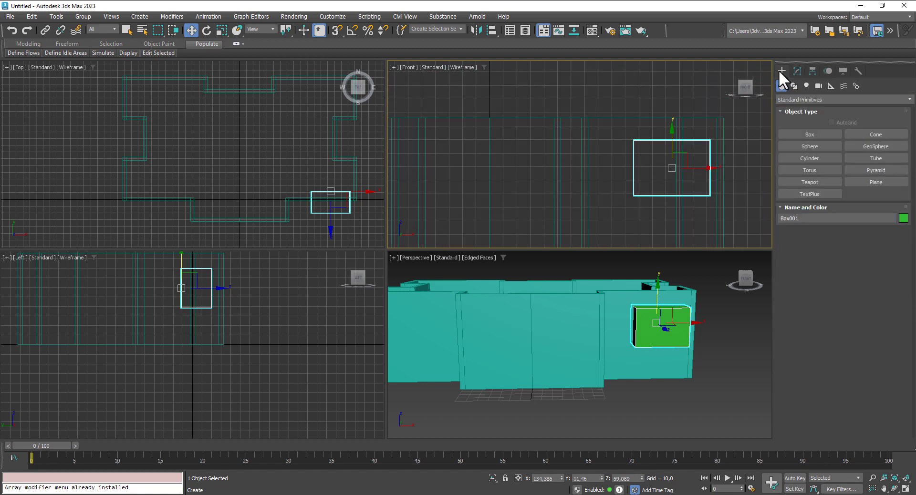
Step: Draw a tall door box on the front wall and push it into the wall thickness
click(811, 135)
drag(592, 138, 624, 246)
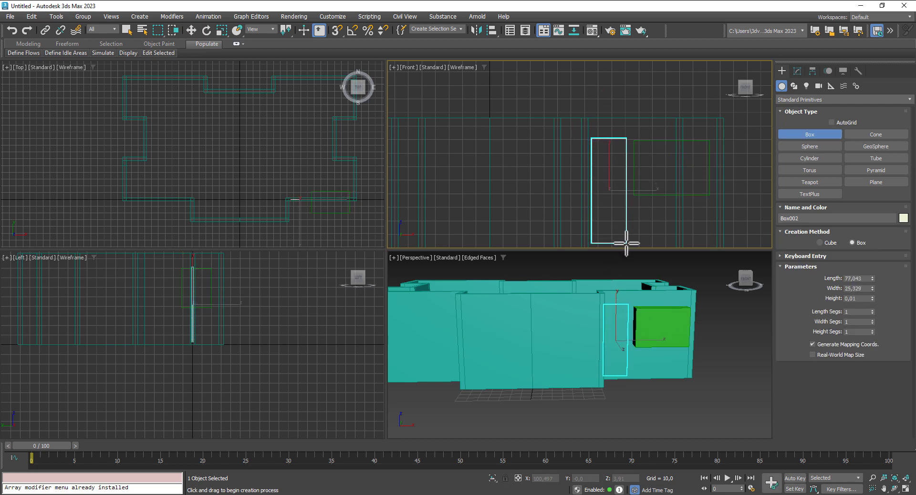
click(631, 215)
key(w)
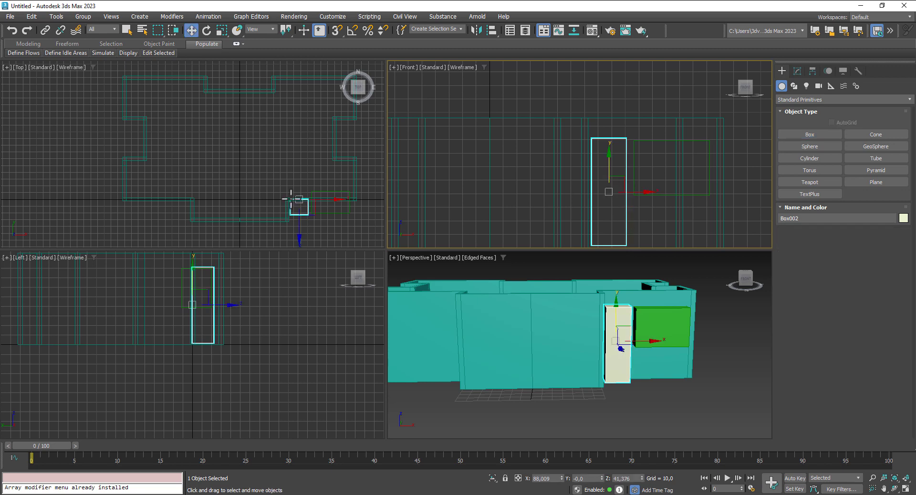
right_click(308, 183)
drag(302, 172, 301, 160)
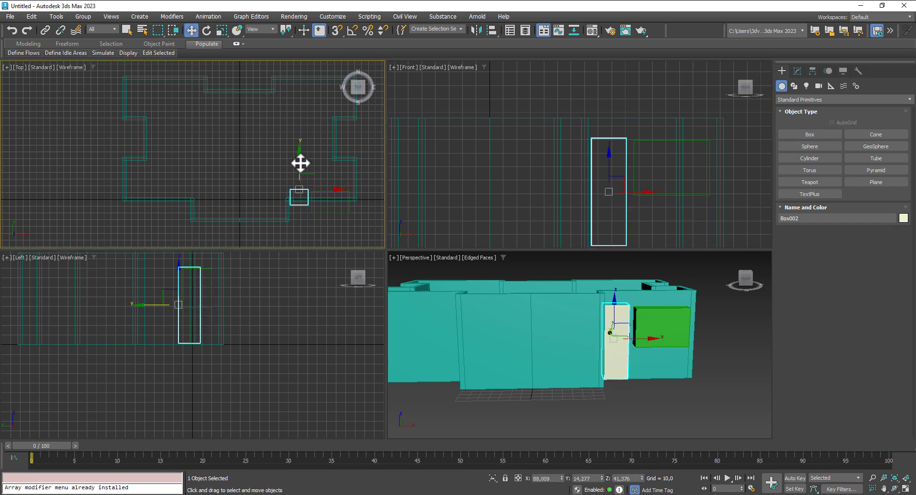
Step: In the Top view, move the door box so it straddles the front wall
scroll(329, 210, up, 3)
middle_drag(329, 210, 232, 191)
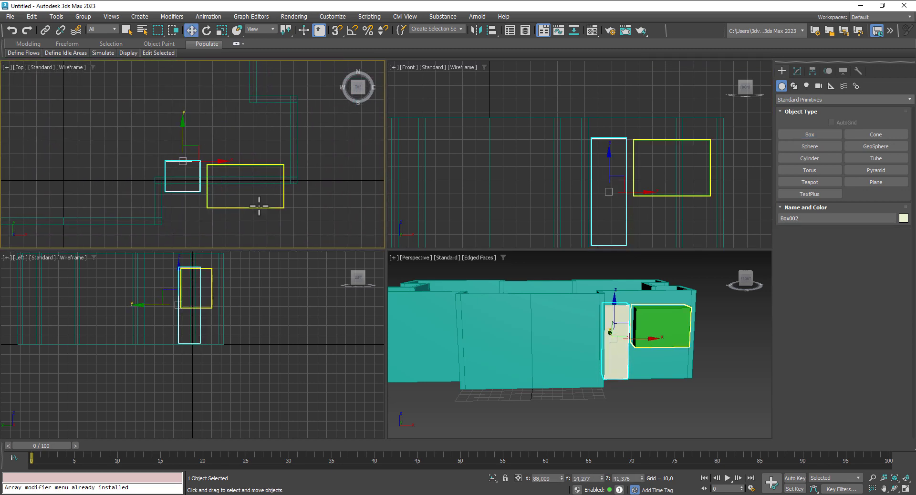
key(F3)
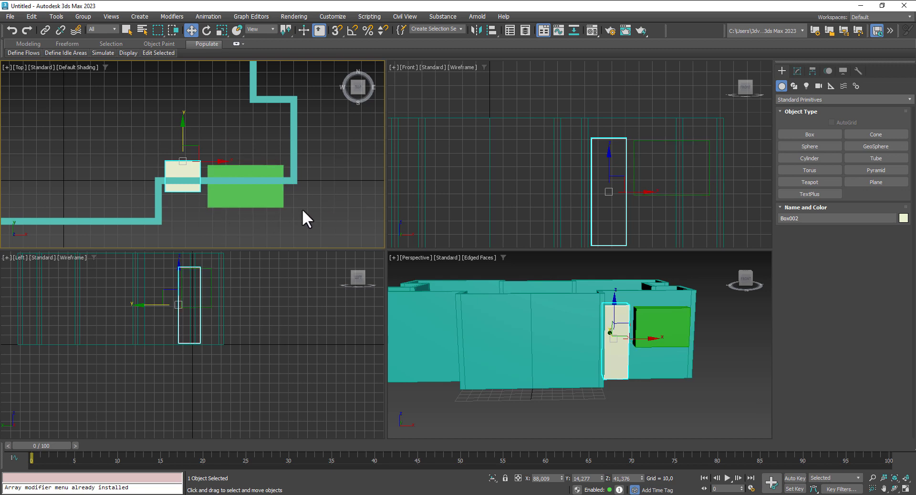
middle_drag(302, 208, 314, 210)
click(200, 213)
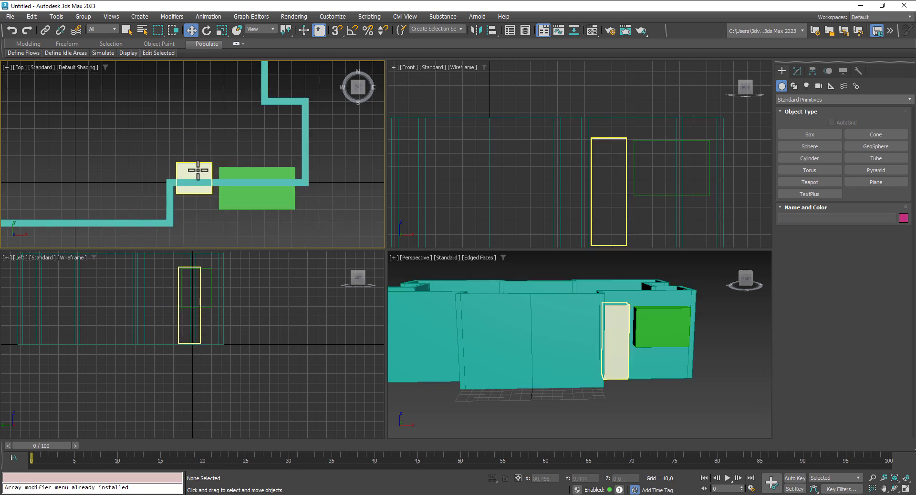
click(198, 170)
mouse_move(196, 139)
mouse_down()
mouse_move(195, 155)
mouse_move(206, 114)
mouse_move(203, 154)
mouse_move(204, 132)
mouse_move(209, 141)
mouse_up()
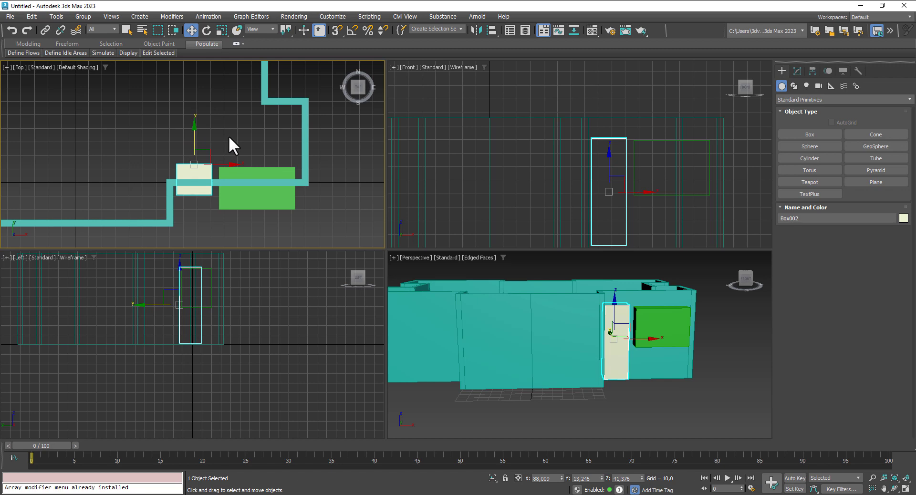
key(F3)
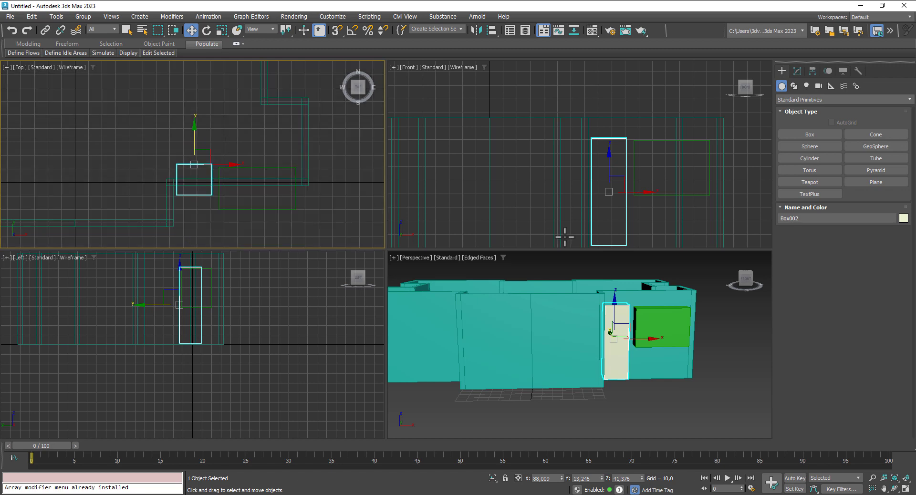
Step: In the Front view, shift the door box right and lower it, then select it with the window box
alt+middle_drag(686, 350, 668, 360)
scroll(617, 178, up, 2)
middle_click(640, 199)
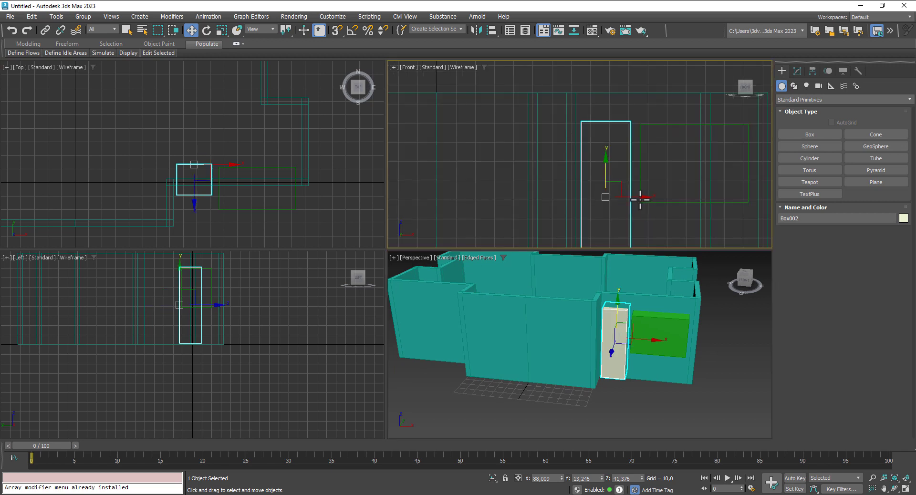
drag(637, 200, 607, 178)
middle_drag(636, 164, 634, 107)
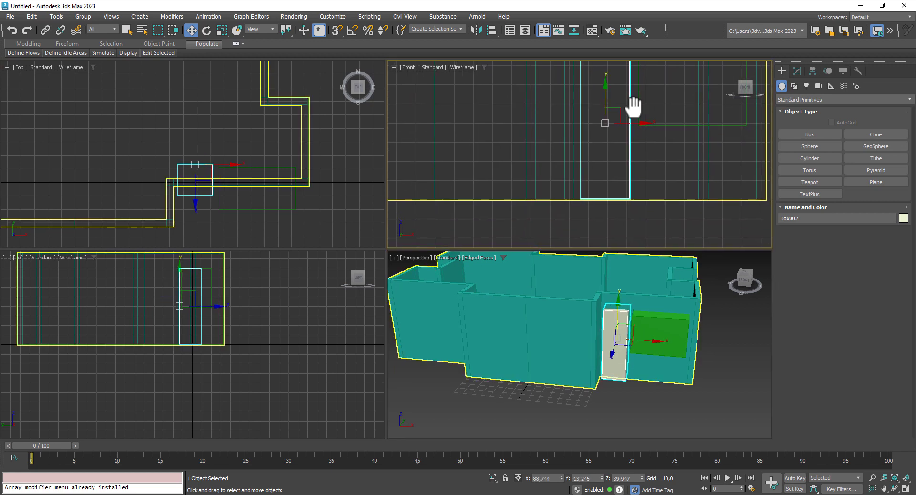
scroll(599, 200, up, 3)
scroll(633, 205, up, 3)
scroll(633, 206, down, 6)
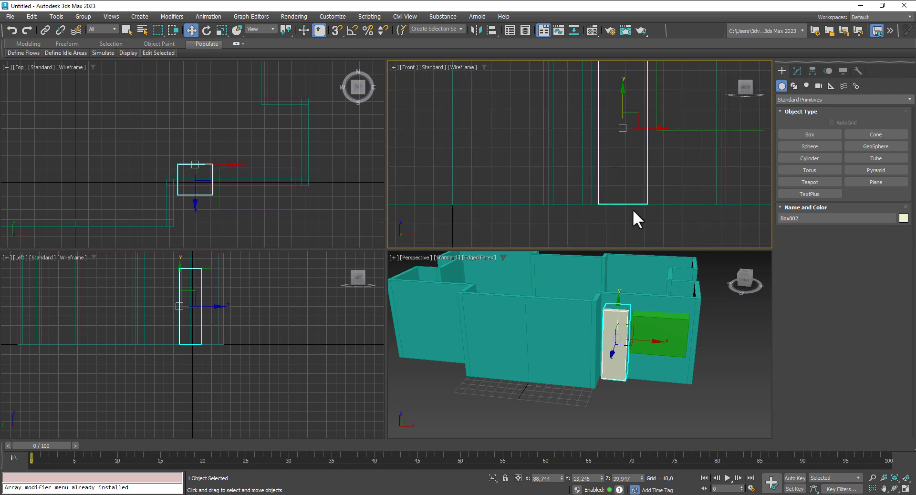
middle_drag(659, 141, 632, 203)
scroll(631, 198, down, 3)
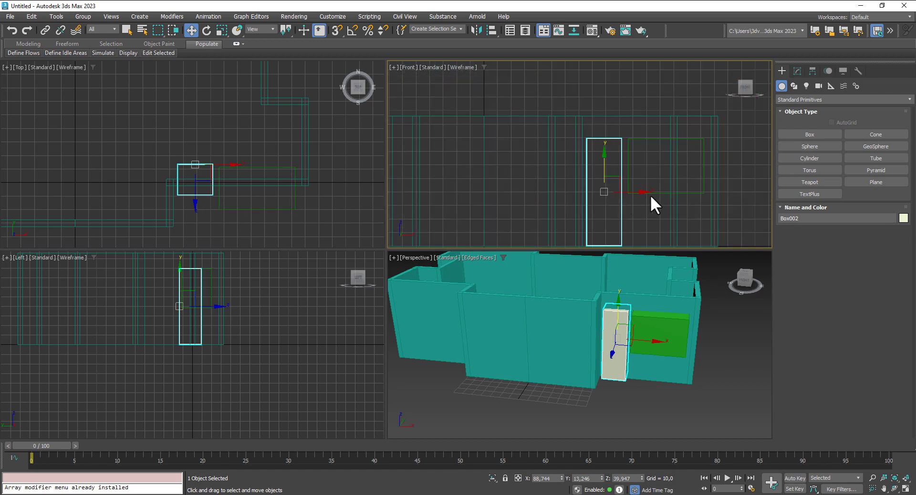
ctrl+click(655, 192)
Step: Mirror-copy the door and window boxes and slide the copies to the front wall's left end
scroll(594, 194, down, 6)
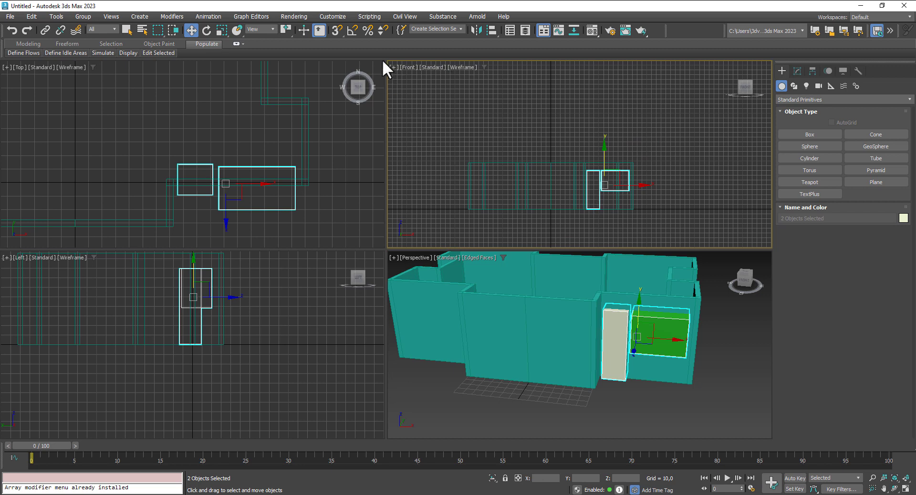
click(477, 30)
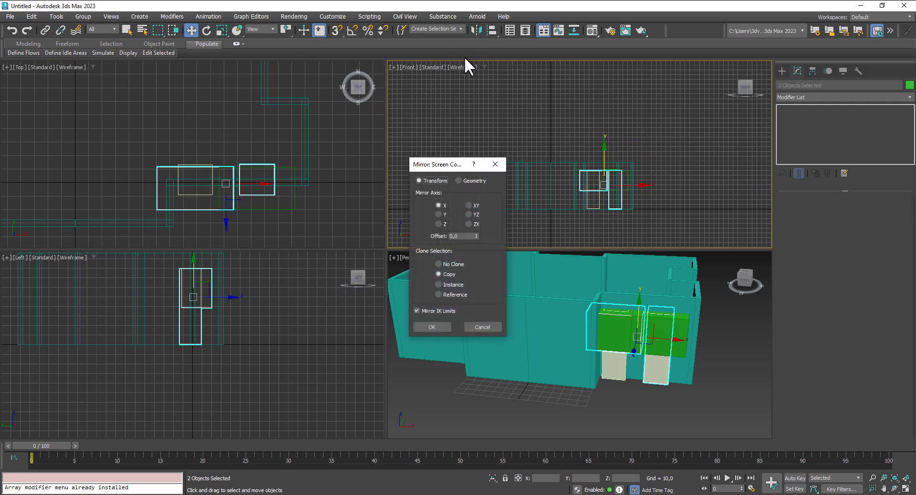
click(436, 327)
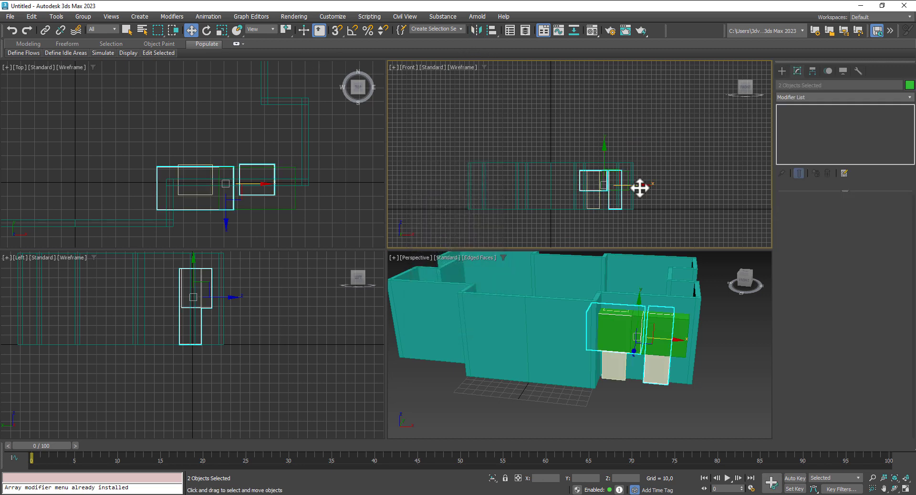
drag(640, 189, 532, 190)
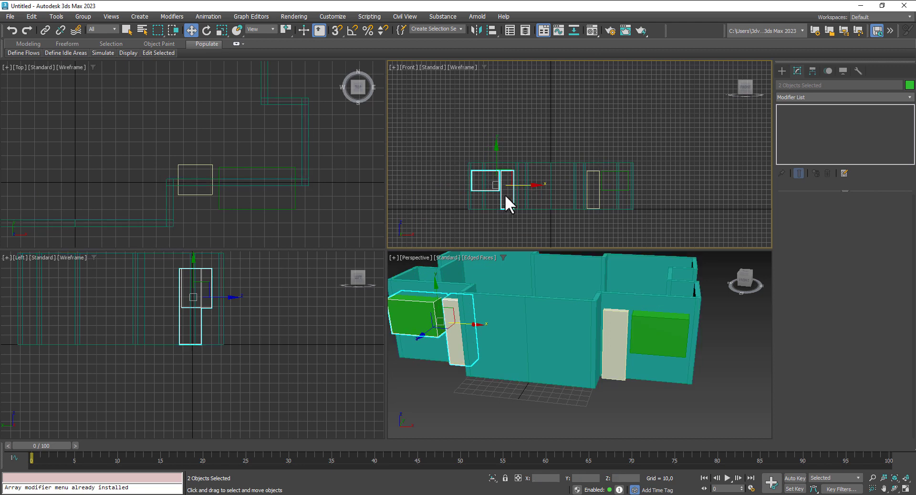
scroll(505, 194, up, 5)
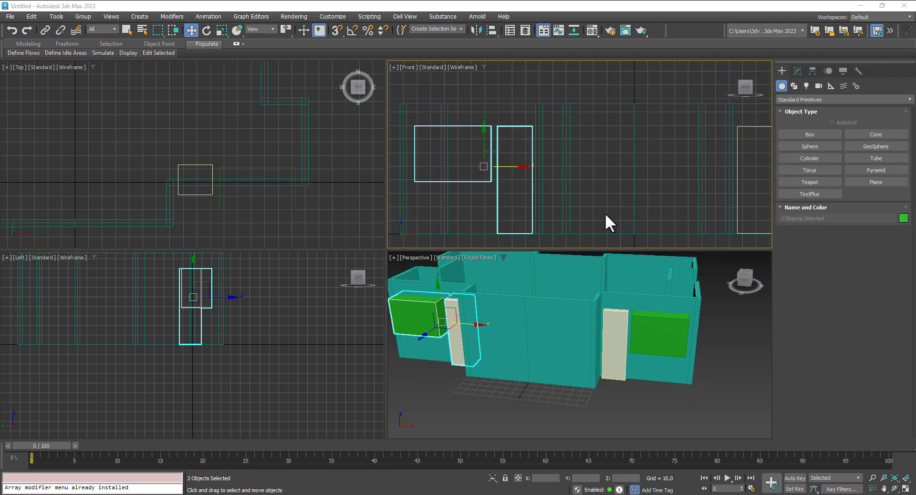
middle_drag(617, 179, 564, 175)
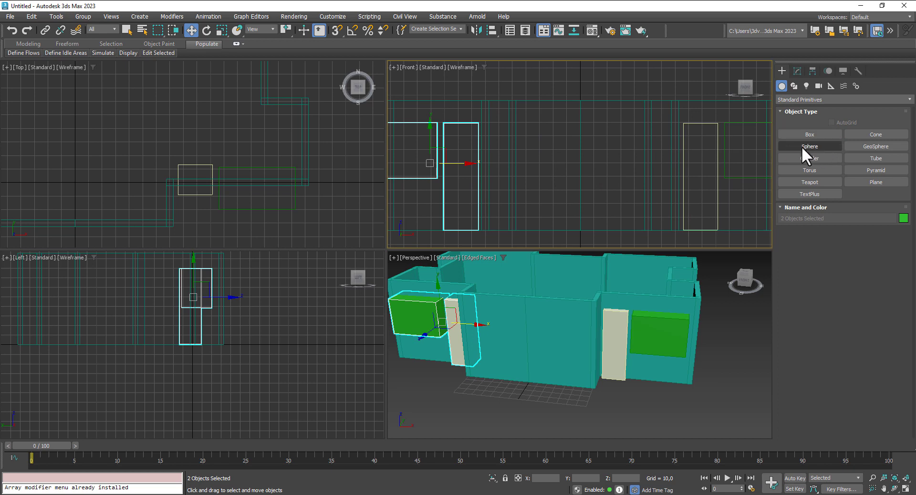
Step: Clone the door box as Box005, move it into the front wall, and shorten its length to 71,71
click(718, 158)
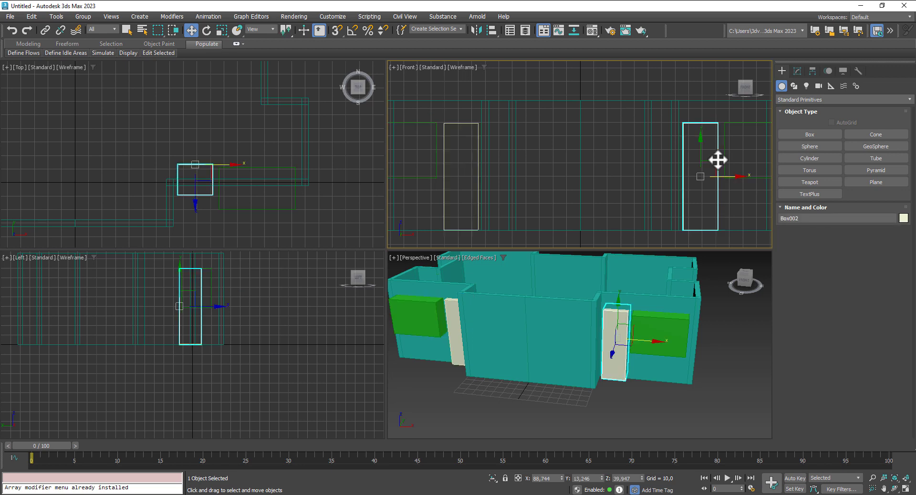
shift+drag(727, 178, 639, 176)
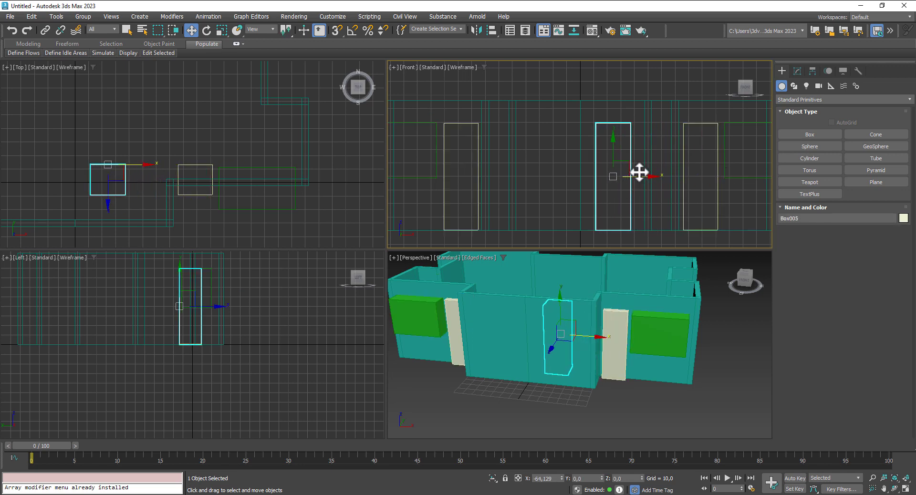
click(459, 294)
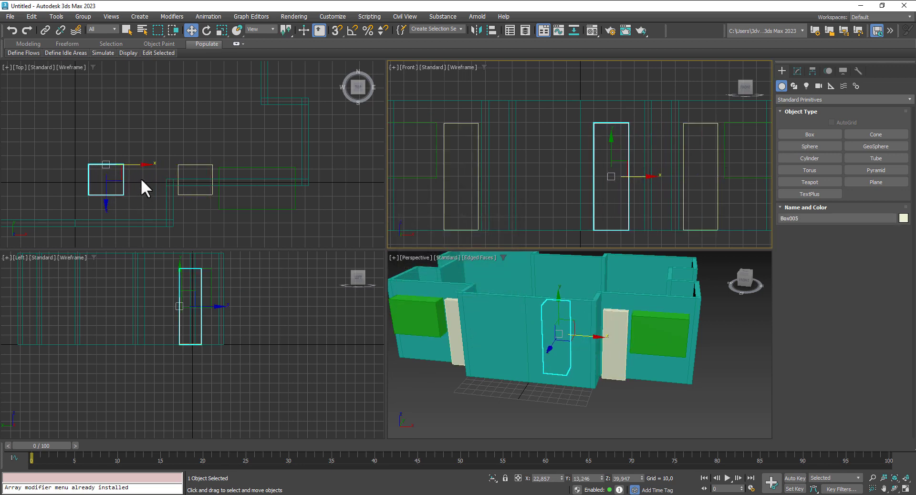
middle_drag(162, 170, 181, 145)
drag(139, 125, 157, 167)
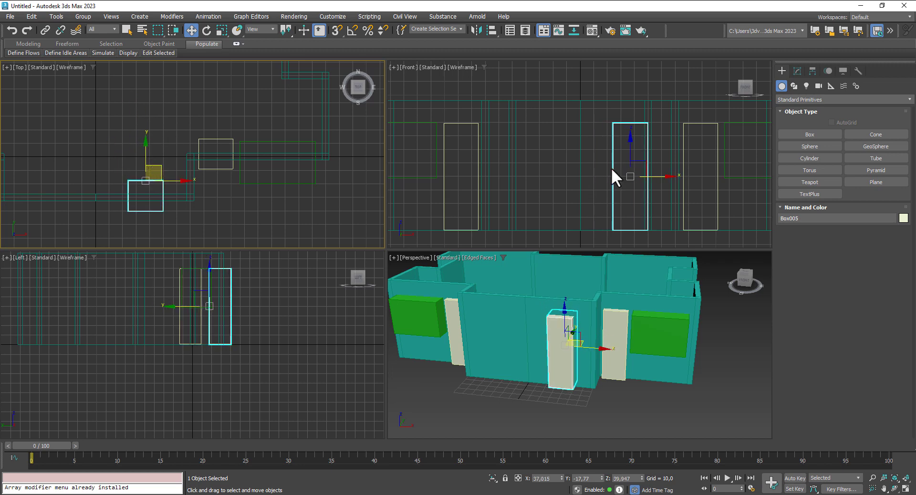
click(797, 71)
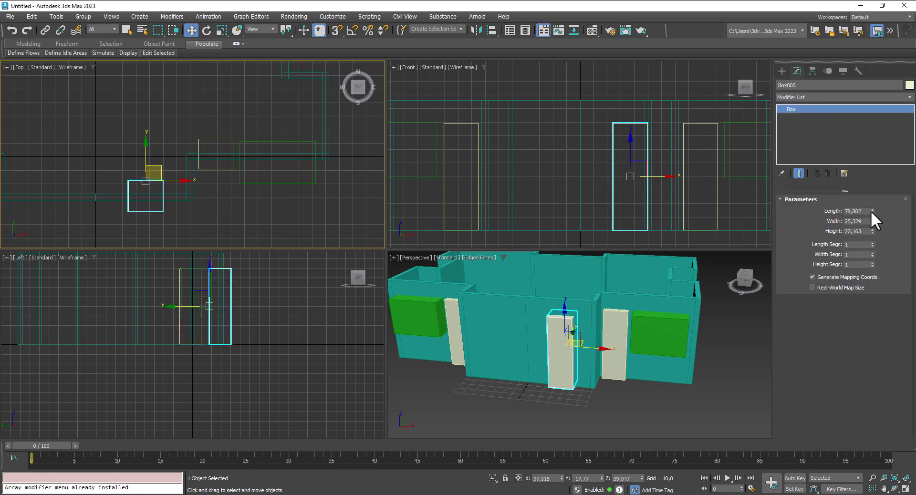
mouse_move(872, 211)
mouse_down()
mouse_move(872, 219)
mouse_move(876, 198)
mouse_up()
Step: Position Box005 mid-wall, trim its length to 66,69, and fine-tune its height
click(666, 176)
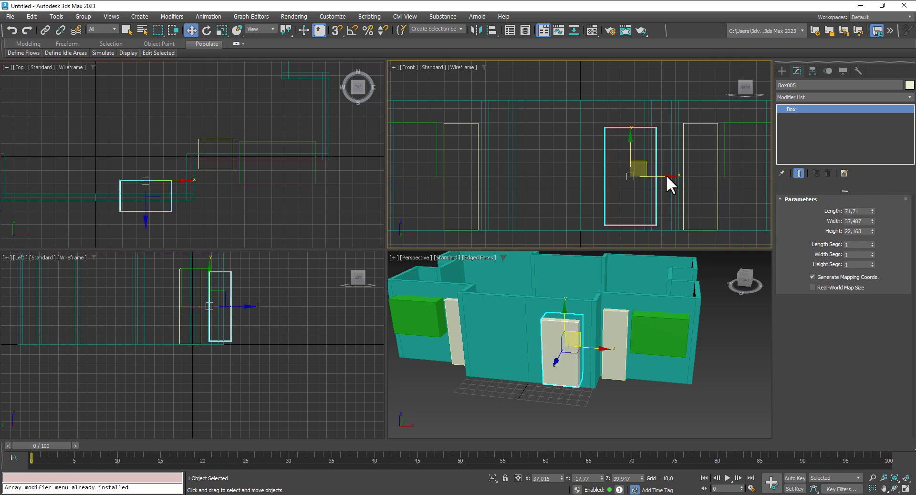
drag(666, 179, 654, 181)
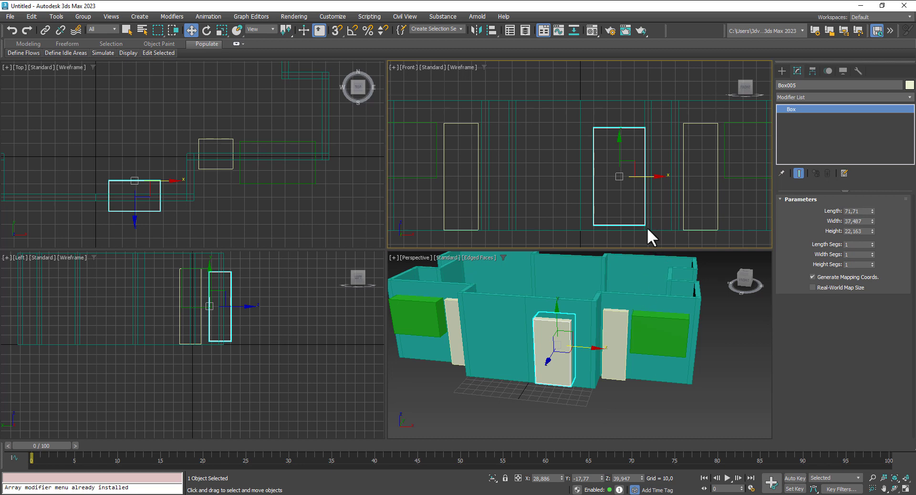
scroll(657, 170, up, 2)
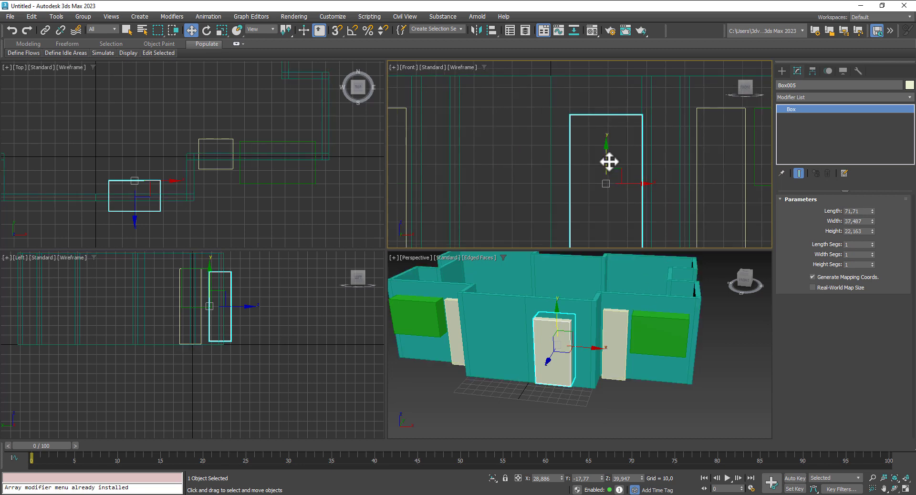
drag(608, 158, 608, 156)
middle_drag(639, 191, 640, 127)
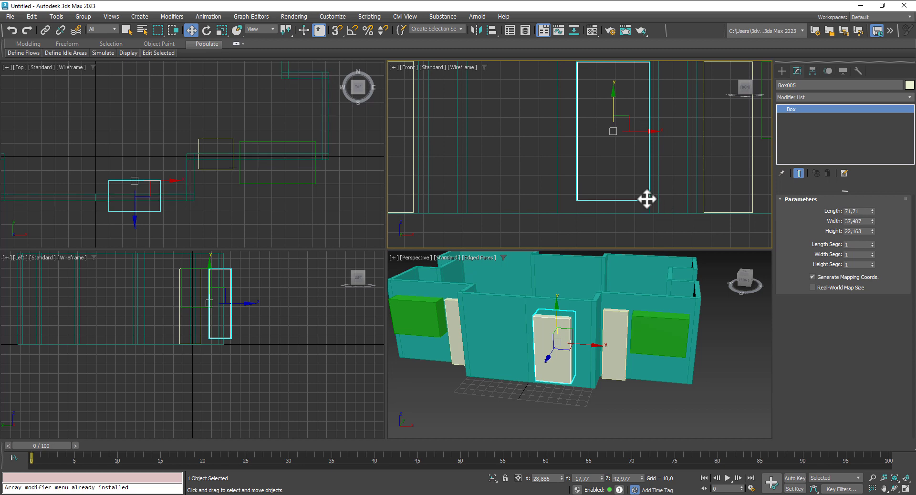
scroll(647, 199, down, 2)
middle_drag(646, 182, 603, 191)
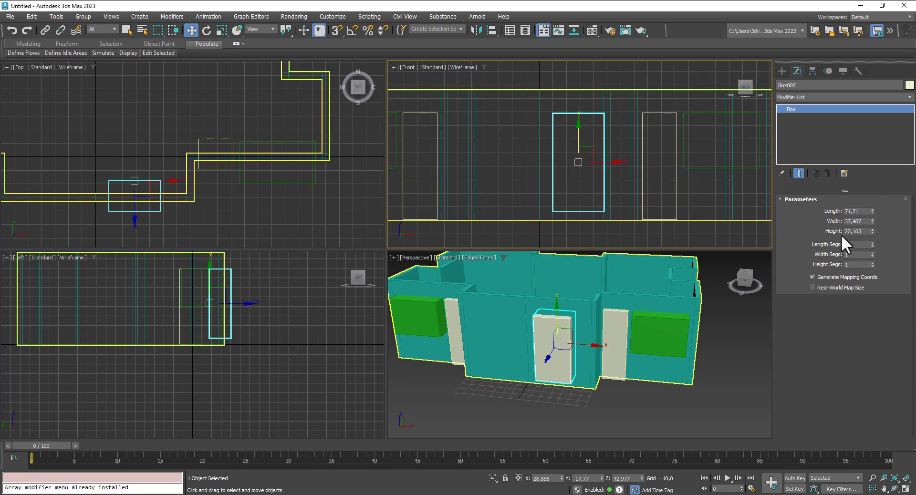
drag(873, 212, 873, 224)
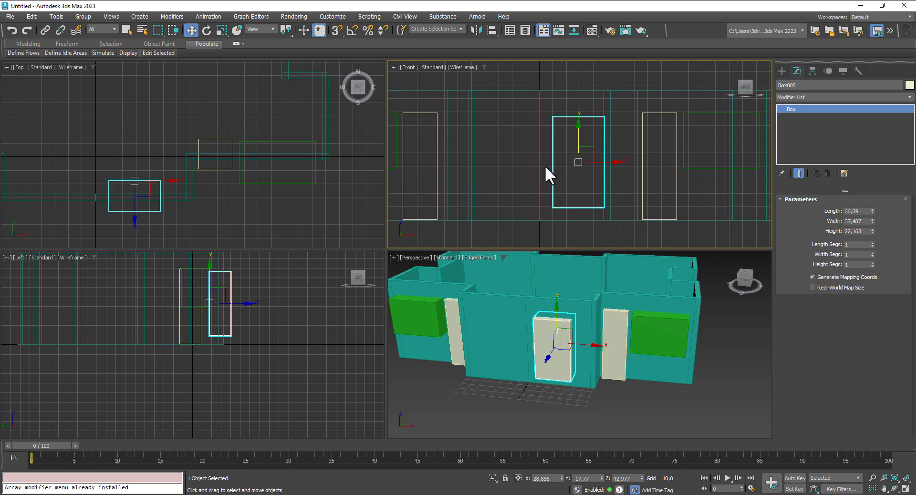
scroll(581, 142, up, 2)
drag(577, 139, 577, 134)
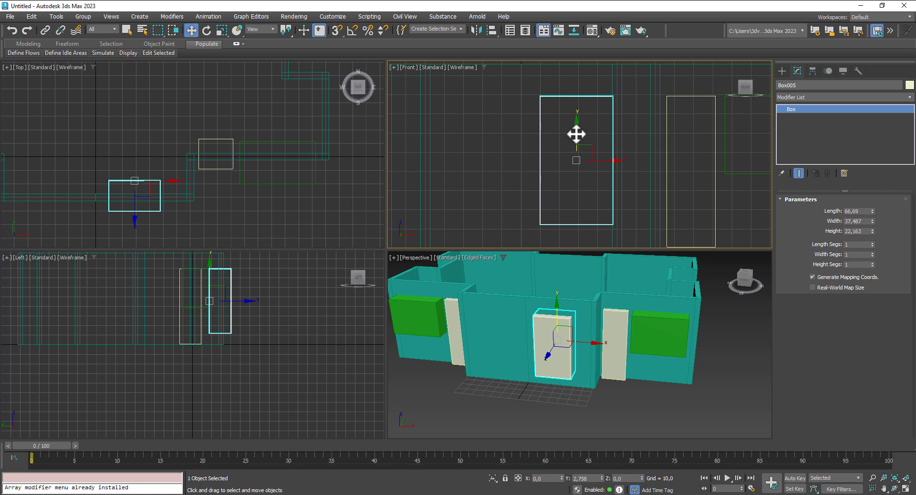
drag(577, 134, 576, 135)
scroll(577, 136, down, 2)
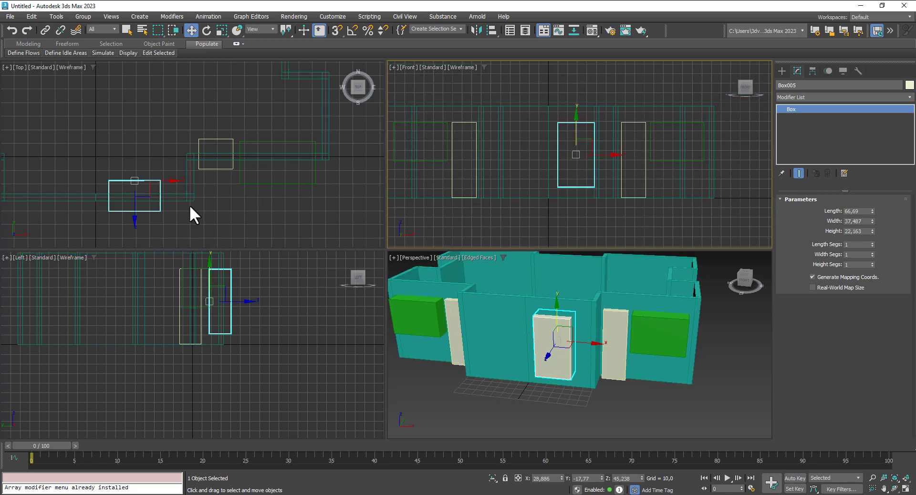
Step: Slide the door box right, then copy it to a spot further left along the wall
click(167, 183)
drag(164, 180, 169, 179)
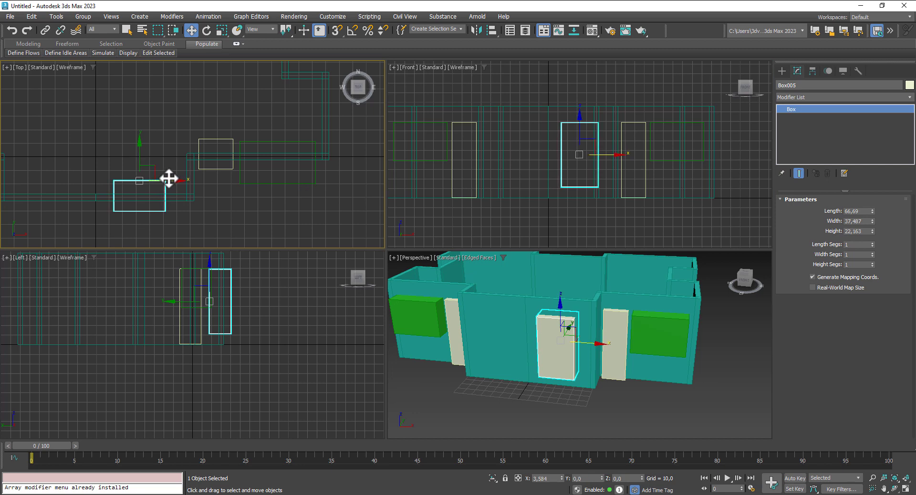
middle_drag(226, 193, 301, 189)
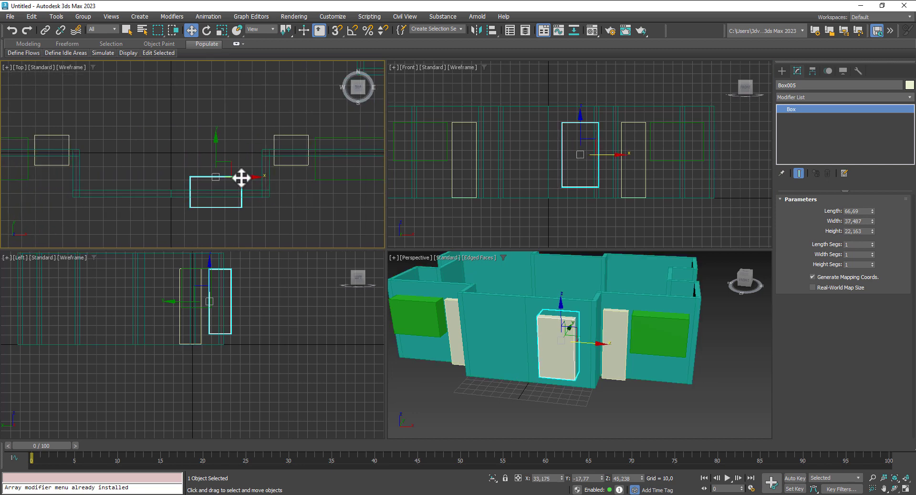
shift+drag(242, 178, 148, 182)
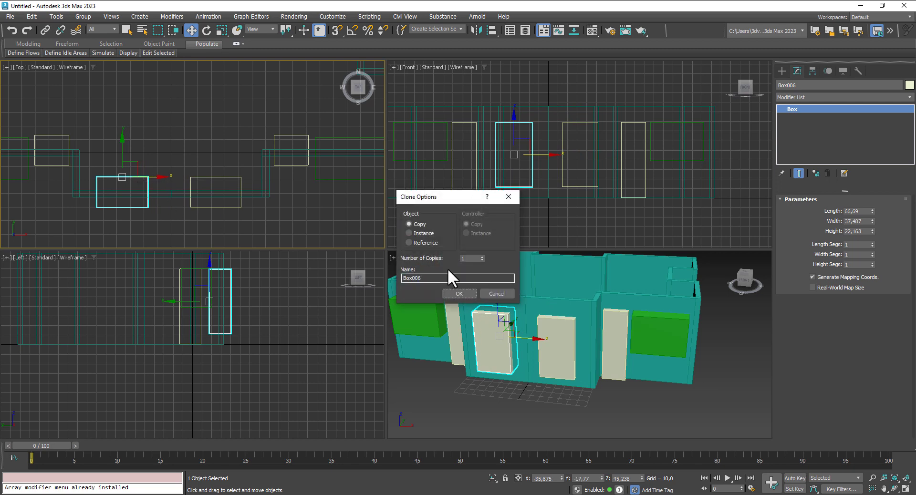
click(459, 294)
mouse_move(153, 172)
middle_down()
mouse_move(282, 182)
mouse_move(202, 172)
middle_up()
scroll(262, 175, down, 3)
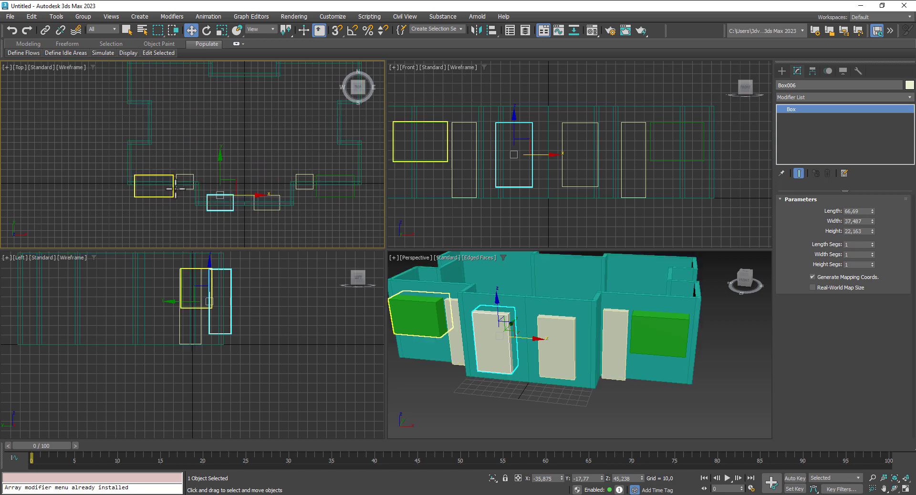
Step: Copy the left-wall window box toward the upper-left wall and nudge it onto the wall
click(160, 196)
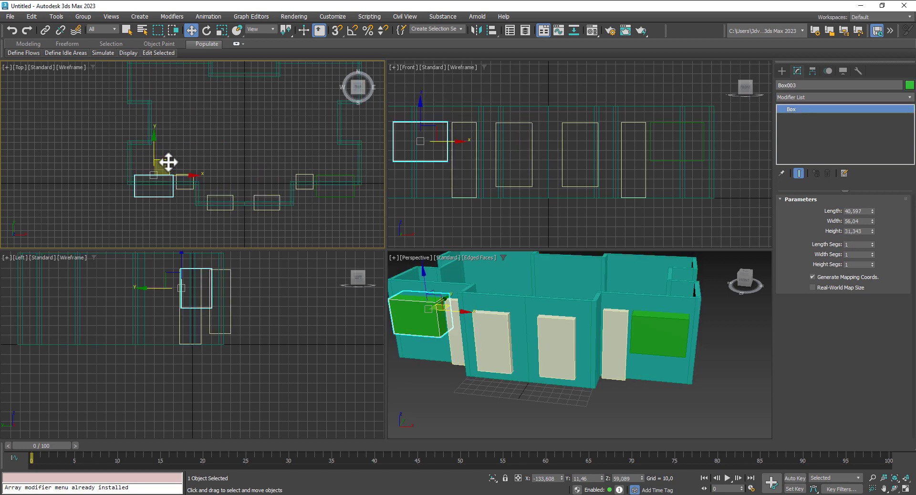
drag(168, 163, 148, 137)
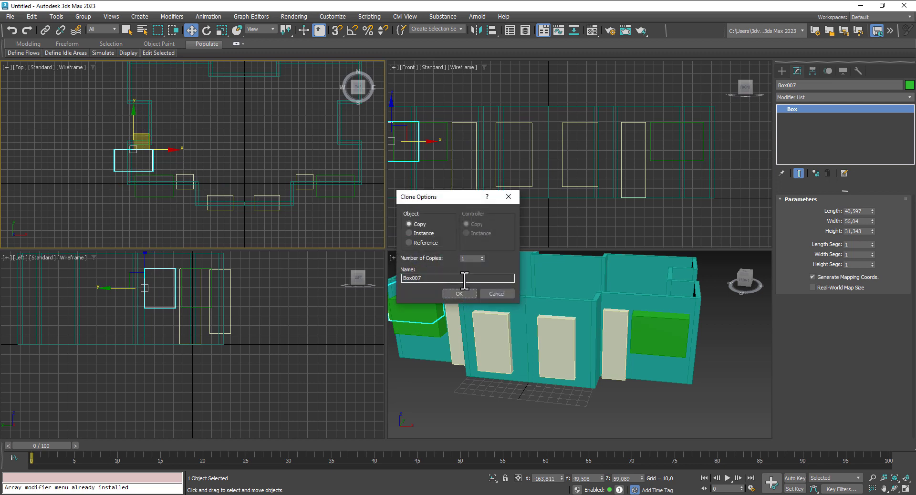
click(465, 292)
scroll(484, 335, down, 2)
alt+middle_drag(483, 335, 580, 328)
scroll(138, 159, up, 3)
middle_drag(645, 429, 626, 410)
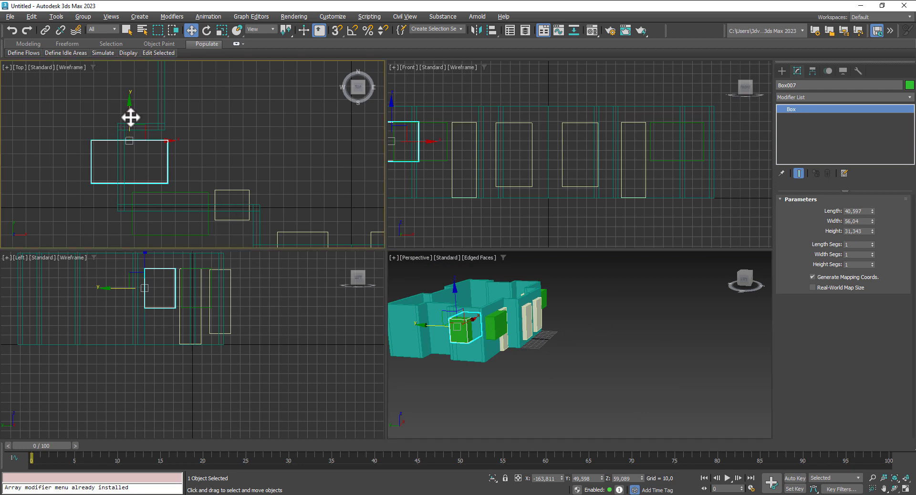
drag(132, 116, 129, 128)
middle_drag(199, 127, 188, 183)
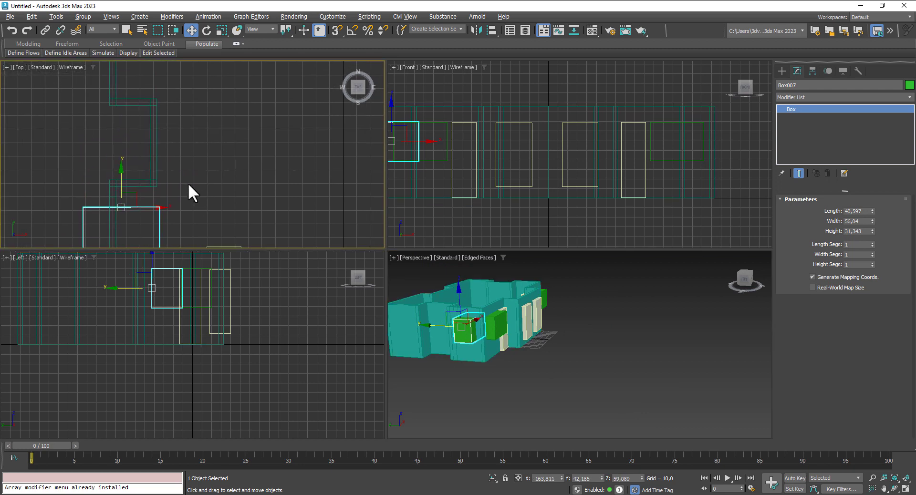
scroll(188, 182, down, 3)
Step: Copy a window box further up the left wall, then copy both to the right-side wall
shift+drag(154, 168, 160, 84)
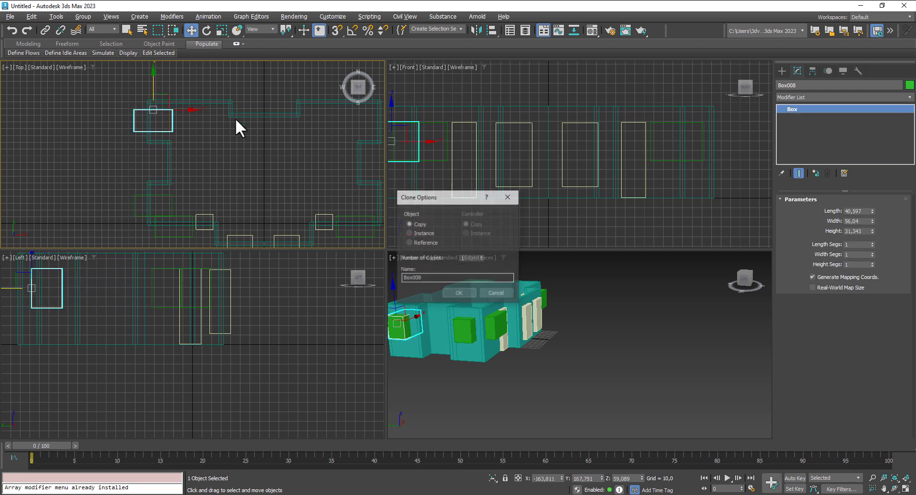
click(462, 292)
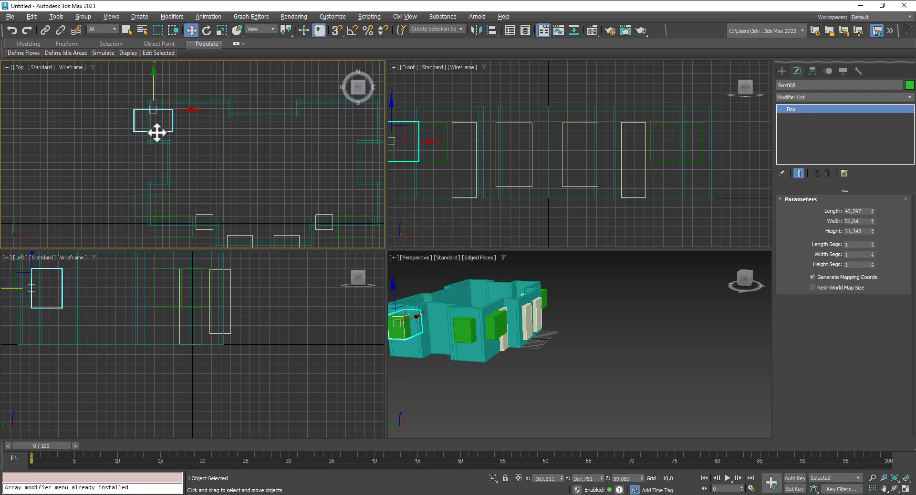
ctrl+click(135, 210)
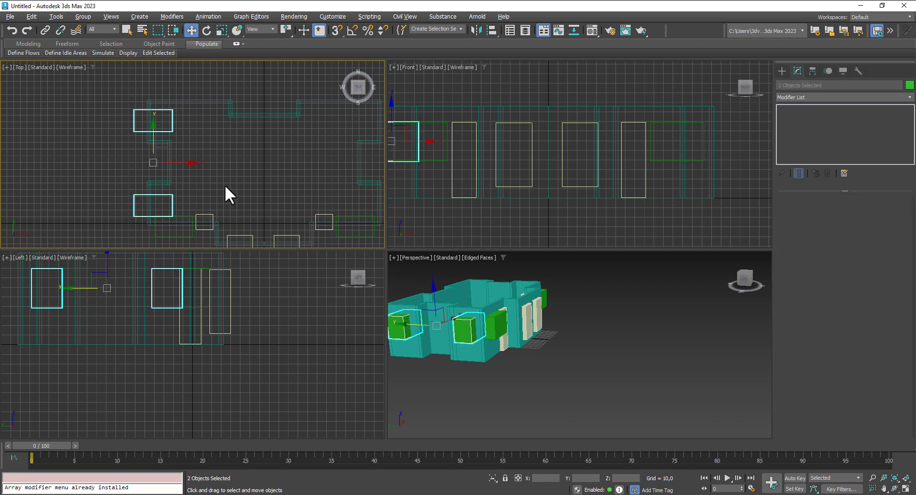
middle_drag(196, 164, 152, 163)
drag(144, 163, 366, 177)
click(458, 292)
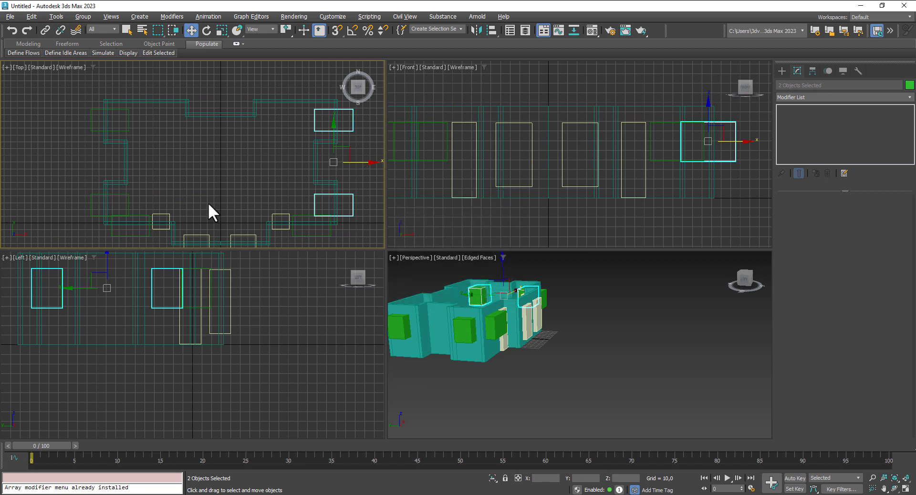
Step: Copy the upper-left window box onto the top wall
middle_drag(207, 203, 231, 198)
click(138, 127)
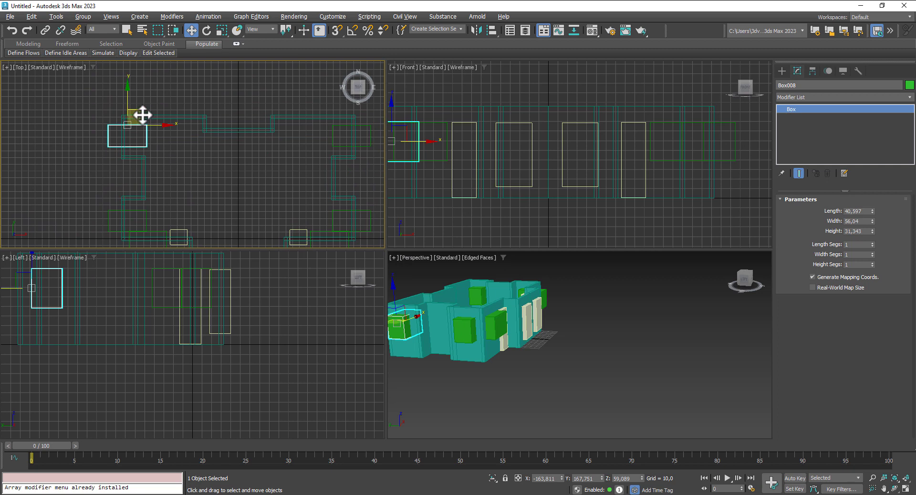
drag(143, 114, 180, 94)
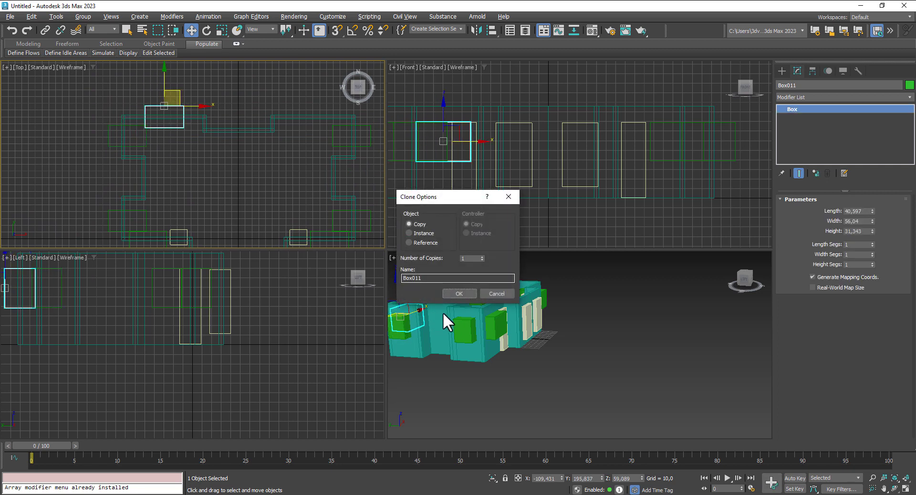
click(459, 294)
mouse_move(536, 361)
alt+middle_down()
mouse_move(567, 345)
mouse_move(452, 351)
mouse_move(596, 368)
mouse_move(546, 339)
alt+middle_up()
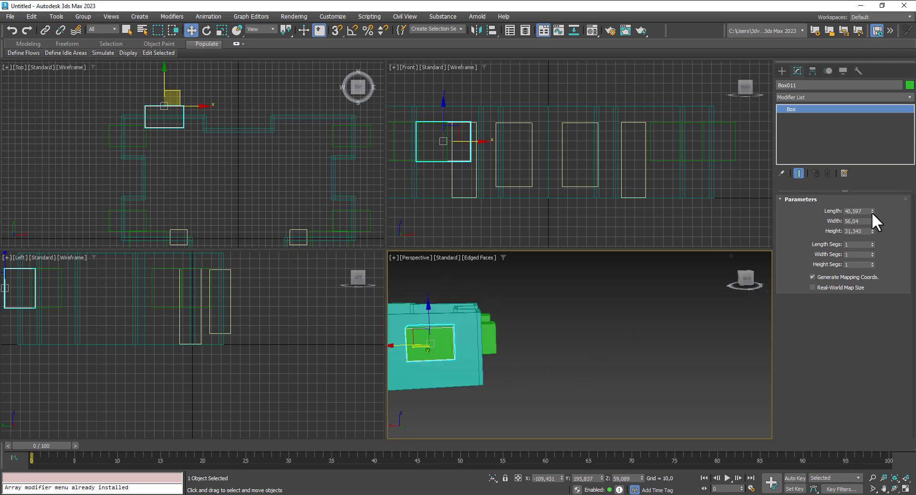
Step: Narrow the new window box to width 36,426 and copy it along the wall
drag(873, 222, 870, 241)
scroll(176, 123, up, 2)
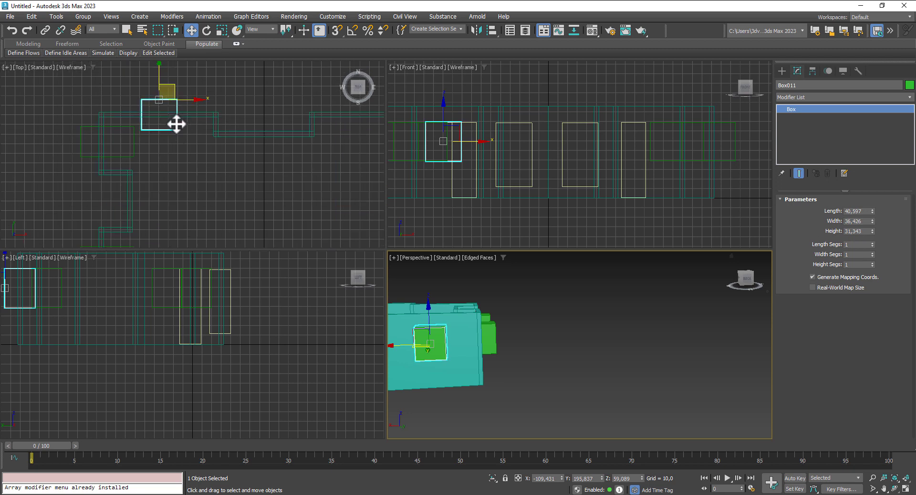
mouse_move(194, 115)
mouse_down()
mouse_move(171, 121)
mouse_move(220, 117)
mouse_up()
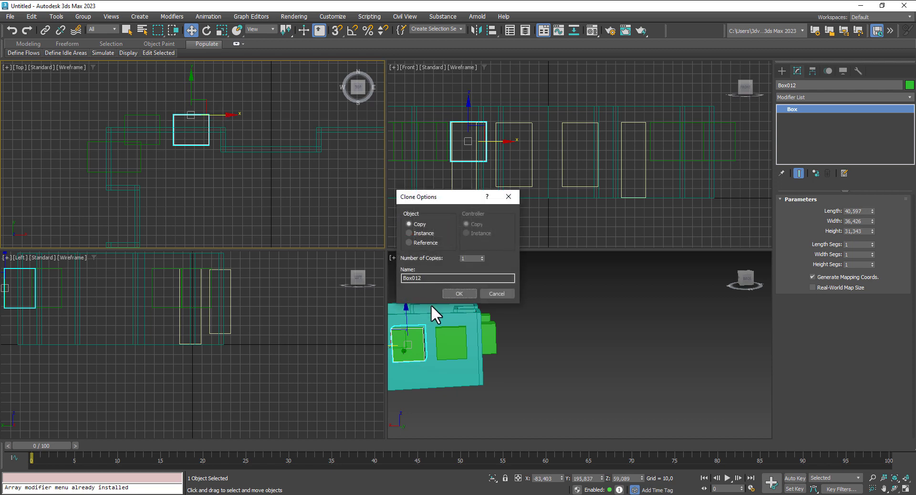
click(459, 293)
Step: Copy both narrowed window boxes further right along the wall
ctrl+click(160, 144)
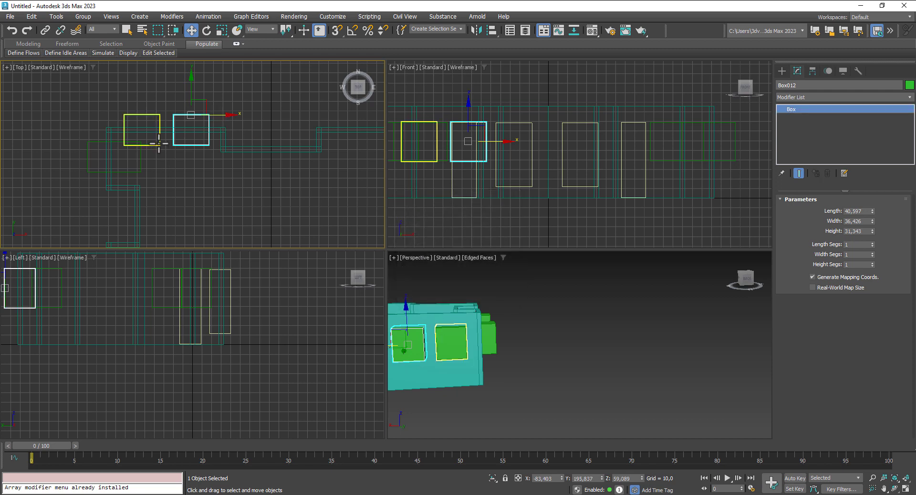
drag(191, 131, 191, 133)
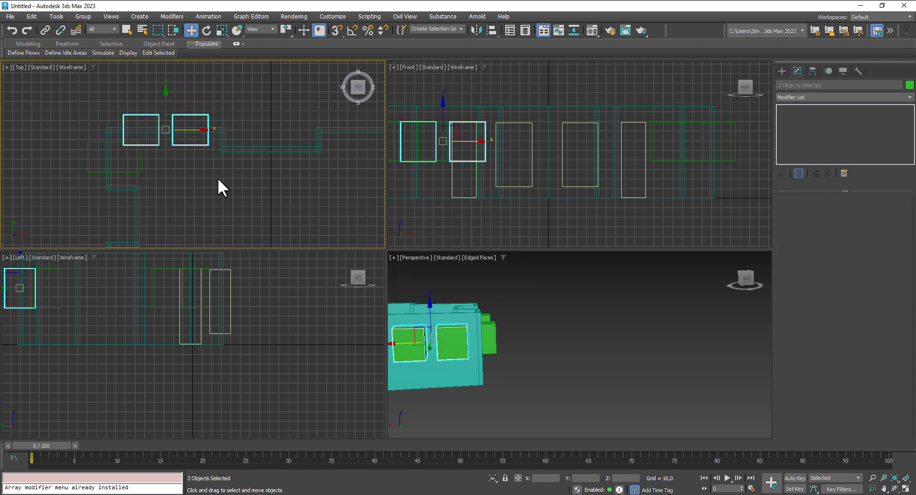
middle_drag(220, 186, 137, 172)
scroll(137, 172, down, 2)
drag(127, 143, 278, 145)
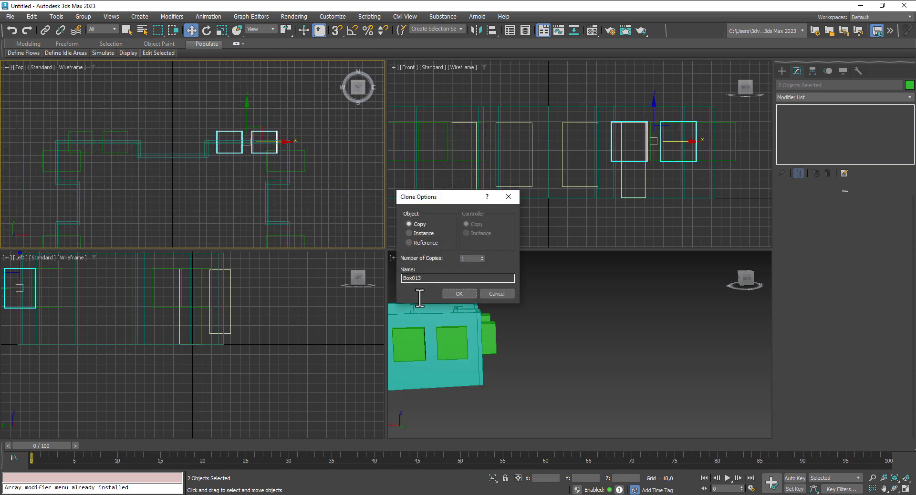
click(458, 293)
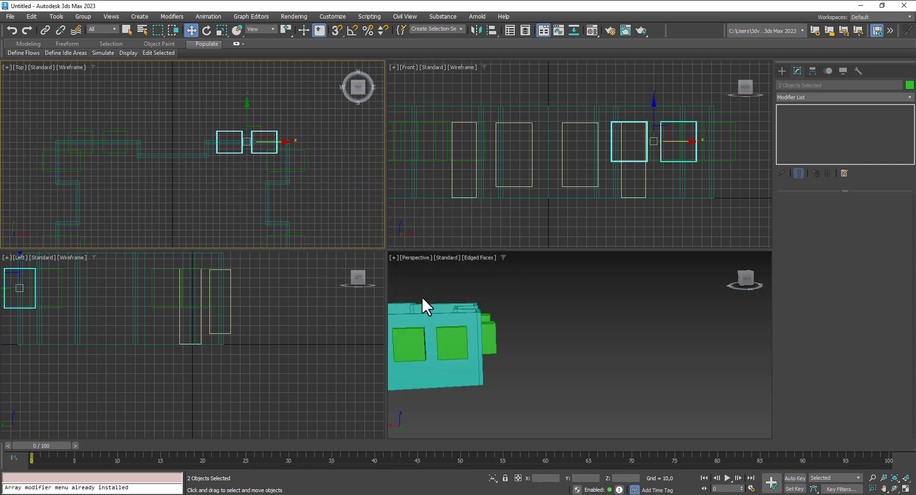
Step: Copy one top-wall window box to the right and set it down onto the wall
click(153, 181)
click(117, 153)
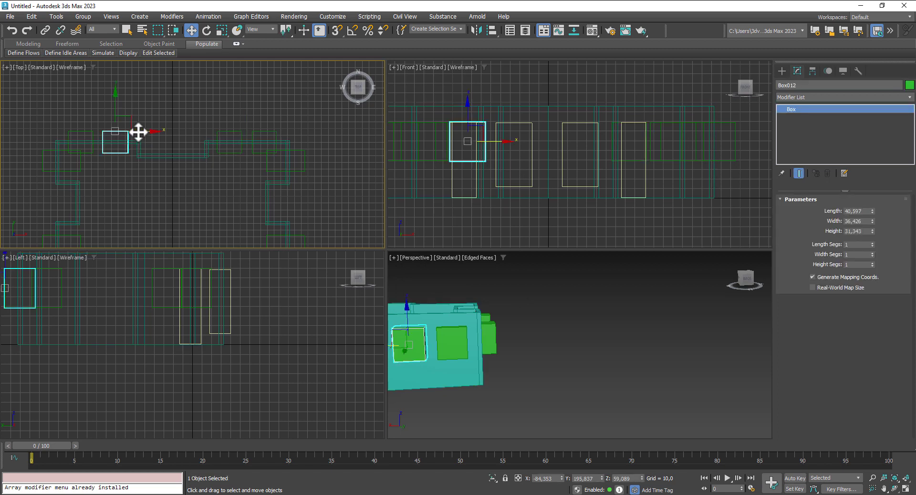
shift+drag(139, 132, 204, 143)
click(459, 298)
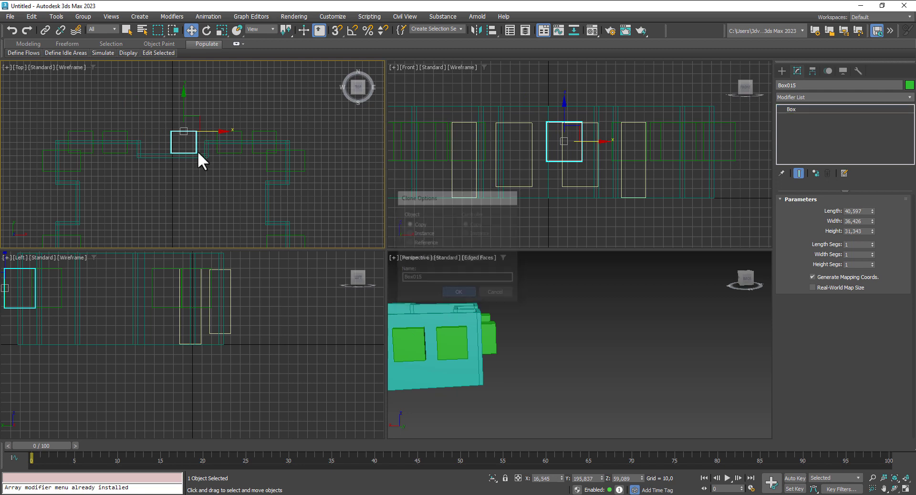
drag(185, 106, 184, 114)
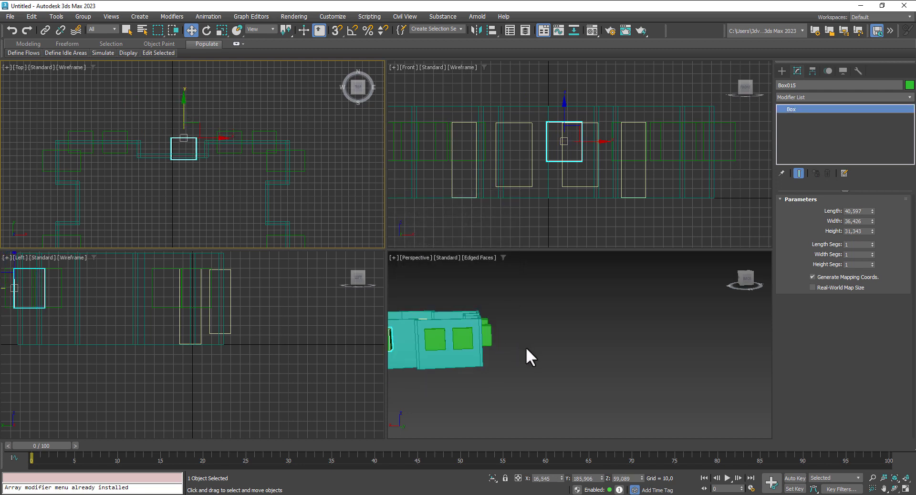
middle_drag(529, 348, 556, 362)
scroll(550, 348, up, 2)
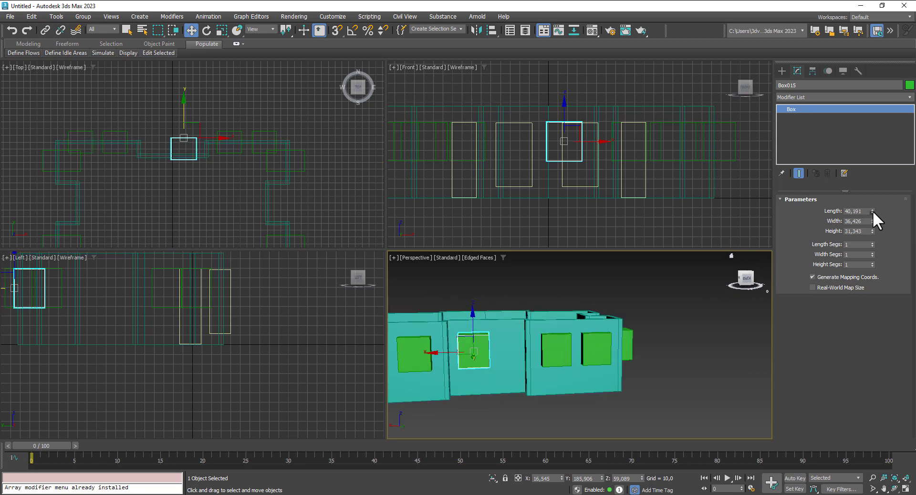
Step: Shrink that copy to 21,922 × 20,034, raise it higher, and clone it beside itself as Box016
drag(873, 211, 871, 245)
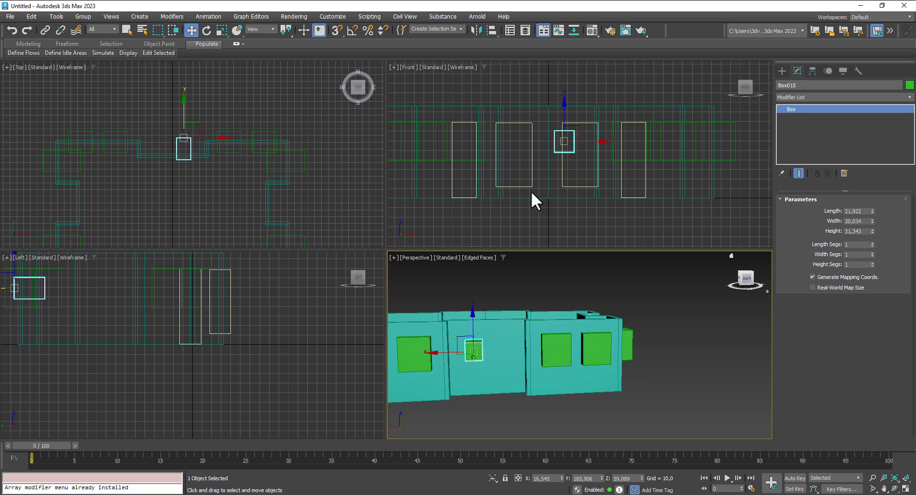
scroll(558, 122, up, 3)
drag(564, 100, 569, 85)
click(190, 133)
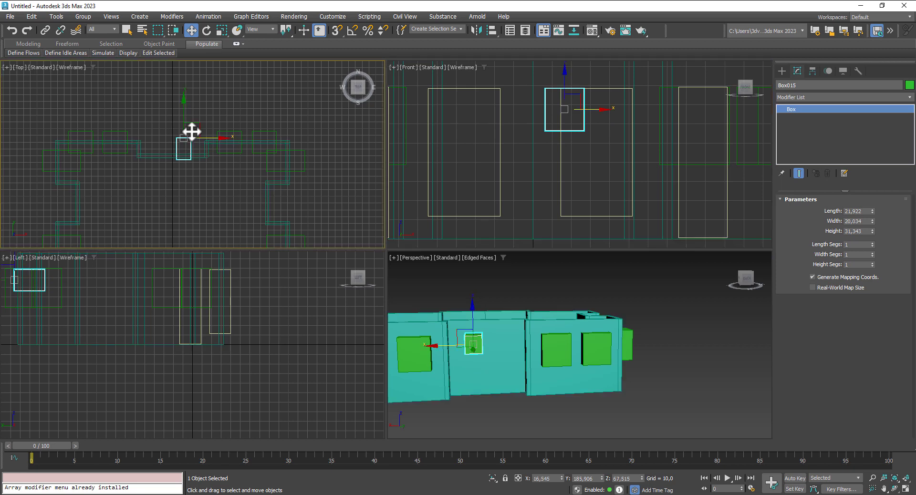
mouse_move(187, 116)
mouse_down()
mouse_move(216, 145)
mouse_move(147, 137)
mouse_up()
scroll(192, 146, up, 3)
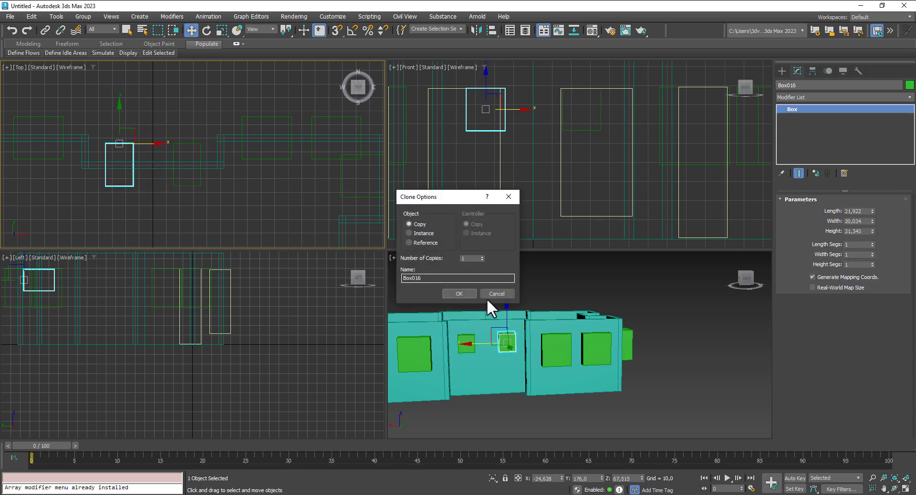
click(459, 293)
scroll(603, 406, down, 5)
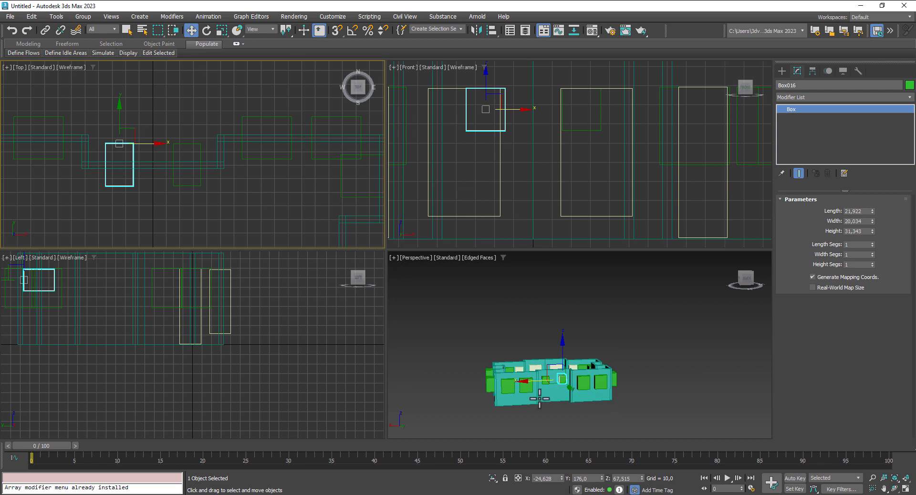
mouse_move(571, 351)
middle_down()
mouse_move(564, 399)
mouse_move(620, 403)
mouse_move(482, 392)
middle_up()
scroll(151, 168, down, 3)
middle_drag(143, 181, 276, 135)
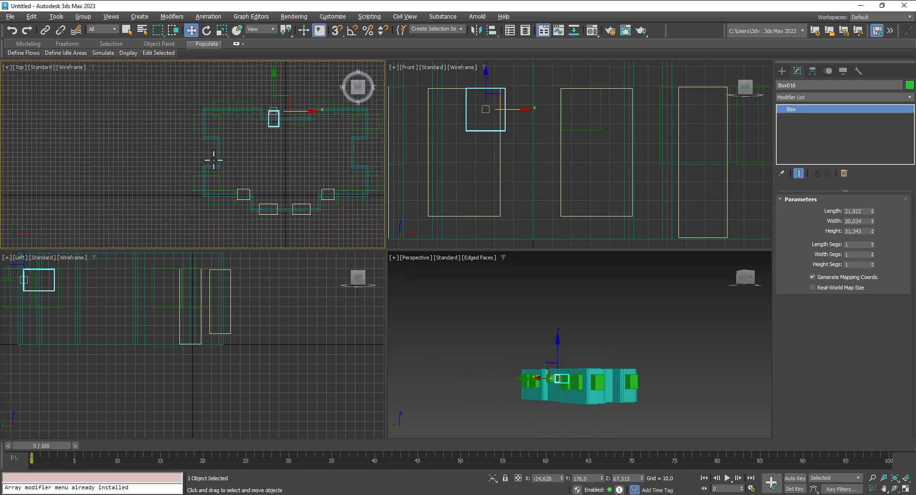
Step: Clone the two door boxes as copies and rotate the copies 180° with Angle Snap
scroll(232, 210, up, 1)
click(253, 198)
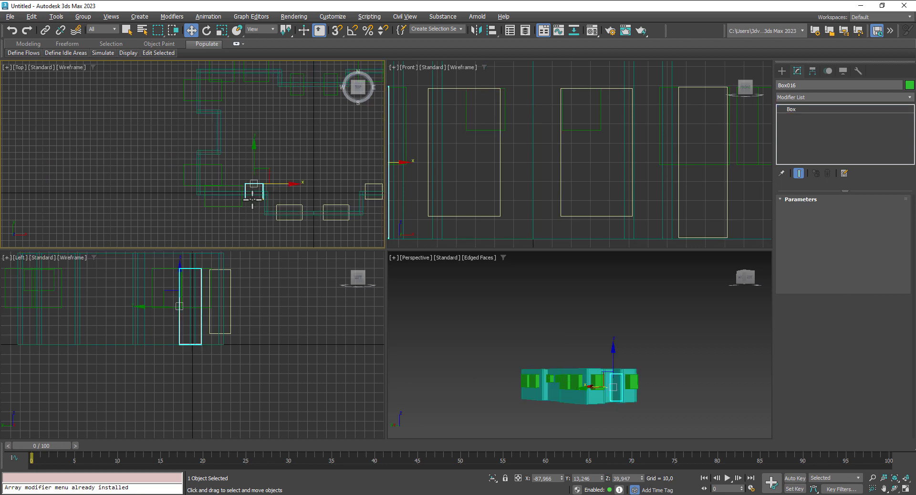
ctrl+click(239, 206)
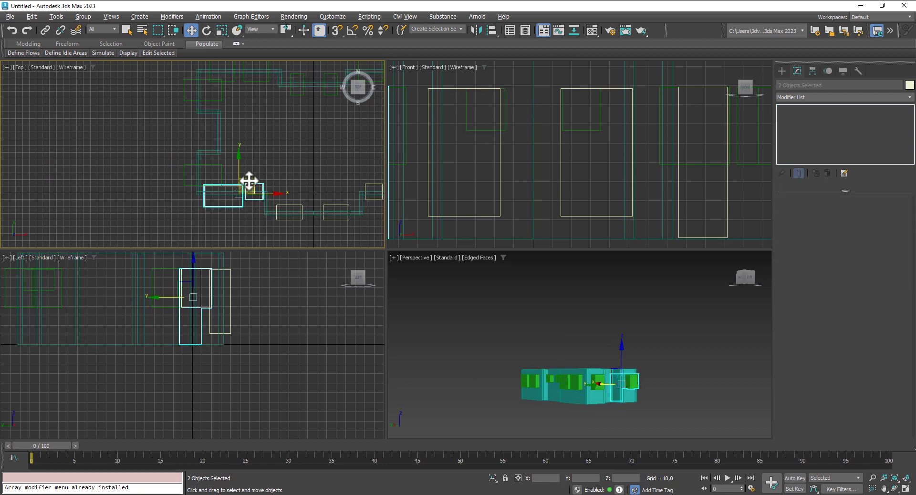
mouse_move(249, 180)
shift+mouse_down()
mouse_move(237, 120)
mouse_move(285, 139)
mouse_move(309, 179)
shift+mouse_up()
click(460, 293)
click(206, 30)
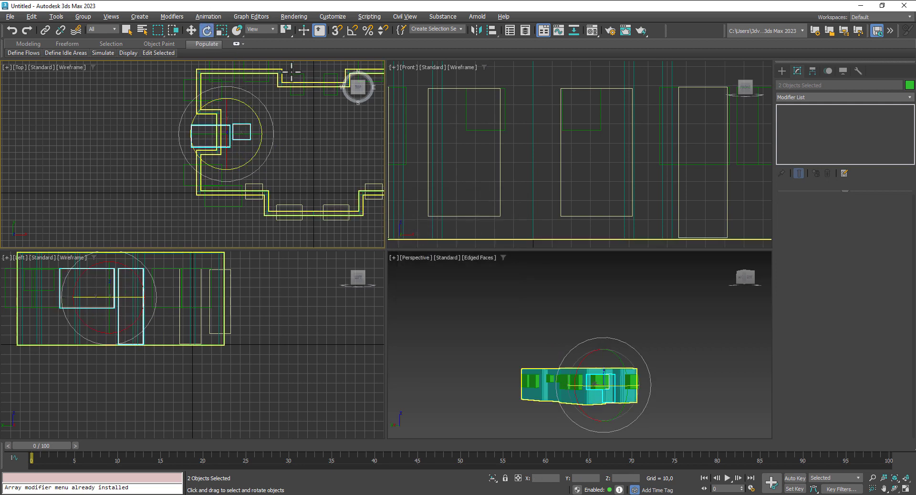
click(353, 30)
drag(252, 109, 274, 148)
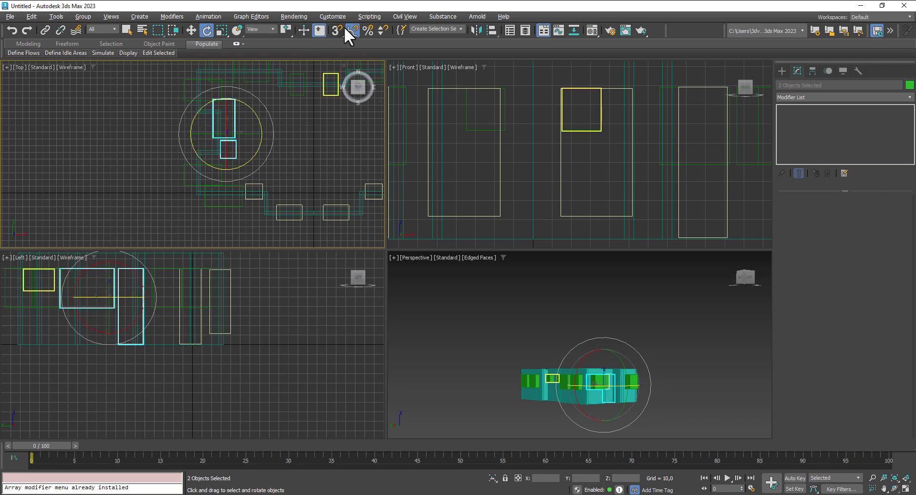
Step: Move the copied Box018 up and to the right in the plan view
click(191, 30)
scroll(225, 112, up, 2)
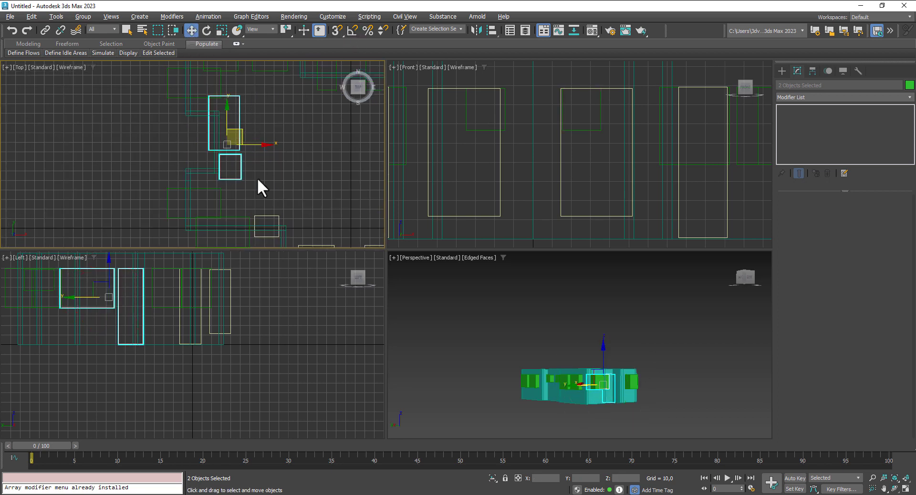
middle_drag(555, 382, 508, 374)
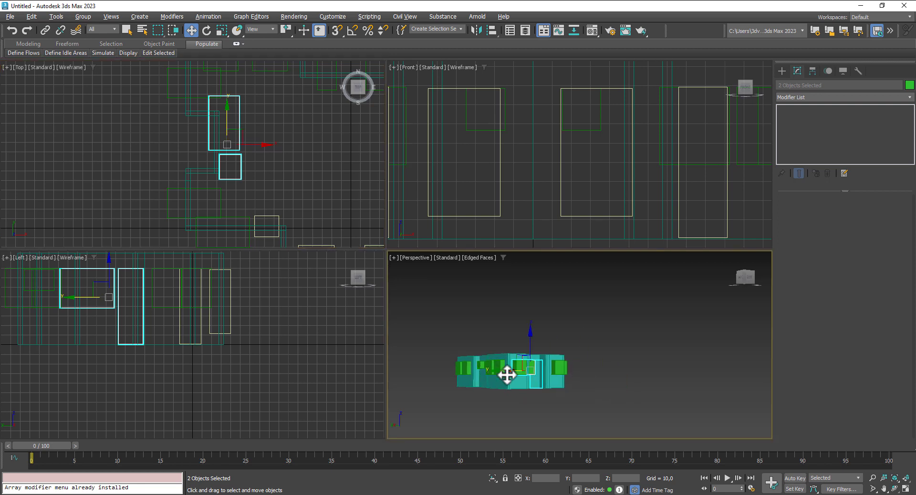
click(262, 124)
scroll(231, 168, up, 3)
middle_drag(258, 166, 237, 210)
scroll(238, 183, down, 5)
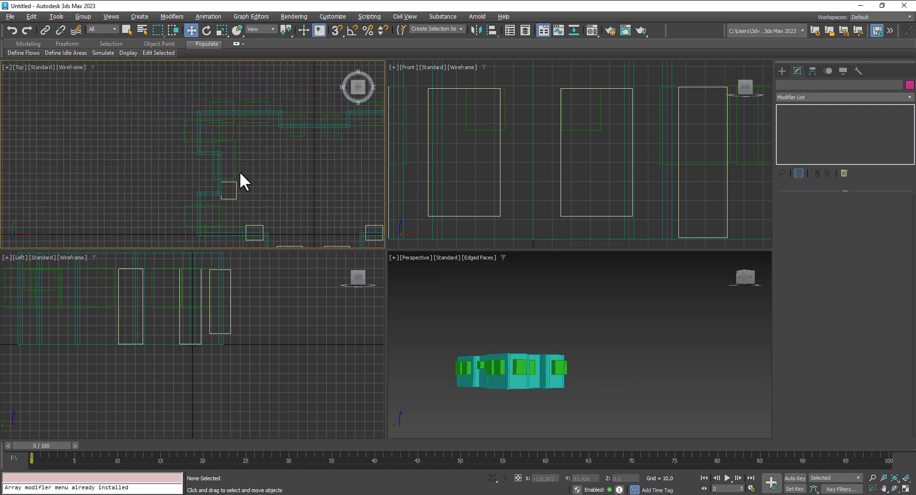
click(237, 188)
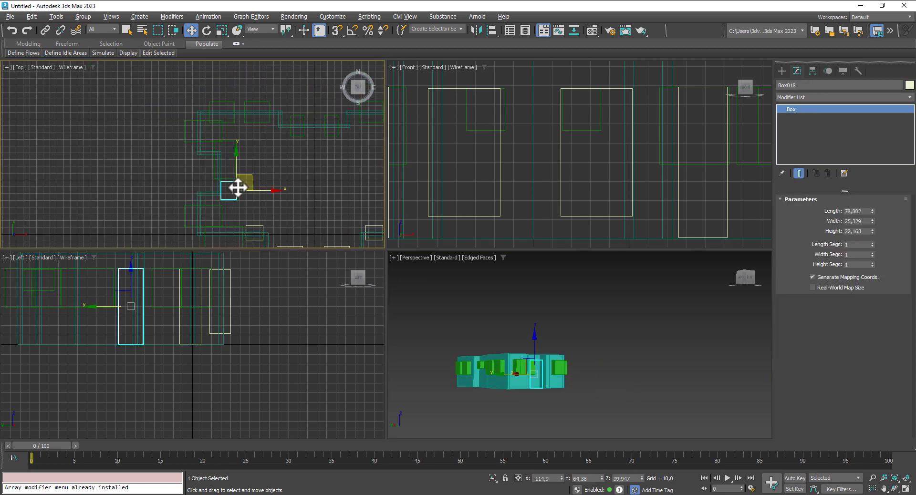
drag(248, 177, 286, 150)
Step: Narrow Box017's width to 21,777 and shift it slightly down-left
click(232, 172)
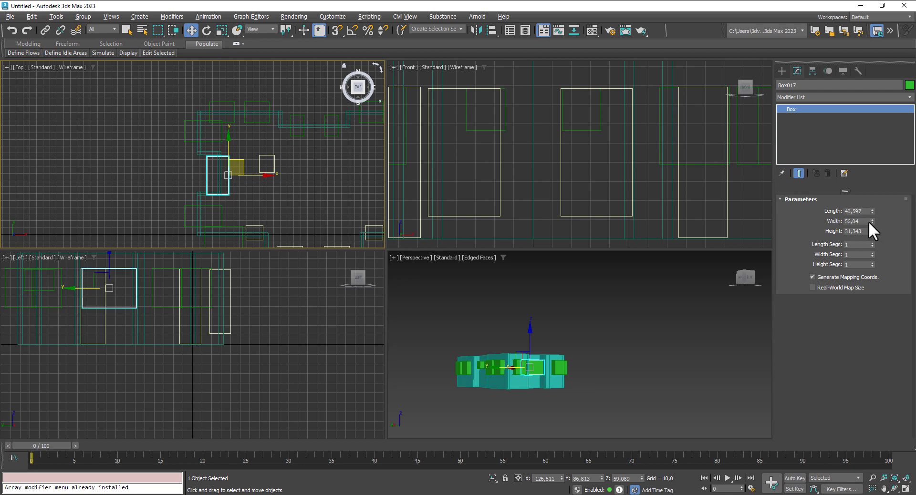
drag(872, 221, 875, 243)
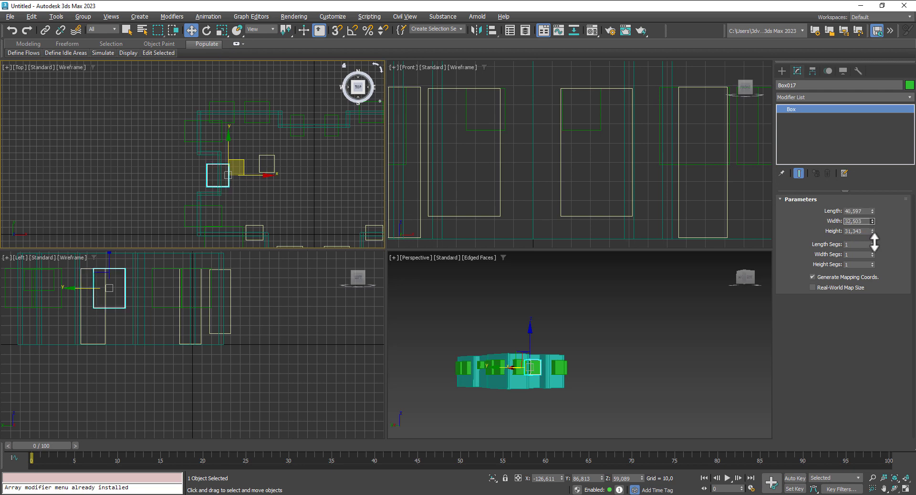
scroll(562, 372, up, 5)
scroll(239, 180, up, 5)
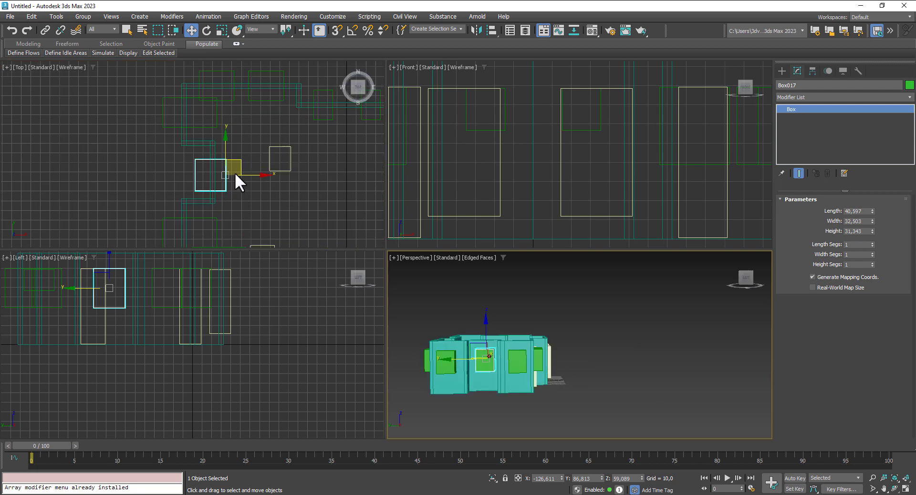
drag(873, 221, 876, 244)
click(235, 170)
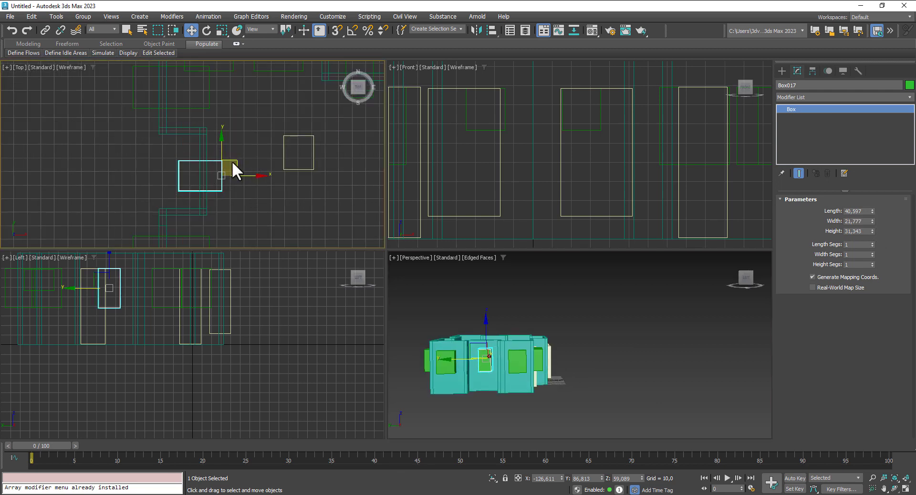
drag(238, 159, 233, 172)
Step: Slide Box018 left along the wall and narrow its width to 20,263
click(286, 148)
drag(342, 156, 252, 151)
drag(872, 221, 873, 232)
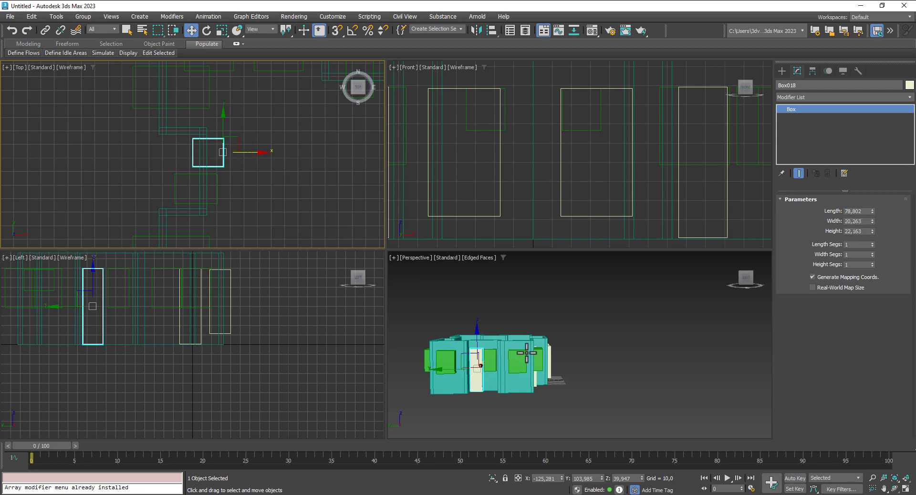
Step: Set Box018's length to 71,0
alt+middle_drag(527, 353, 470, 332)
scroll(502, 371, up, 3)
scroll(480, 355, up, 2)
scroll(440, 409, up, 3)
scroll(465, 396, down, 3)
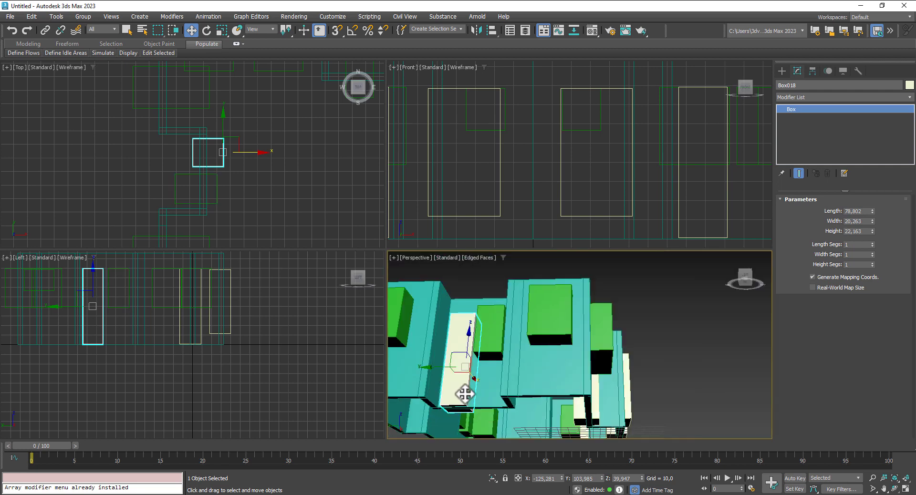
alt+middle_drag(502, 357, 493, 387)
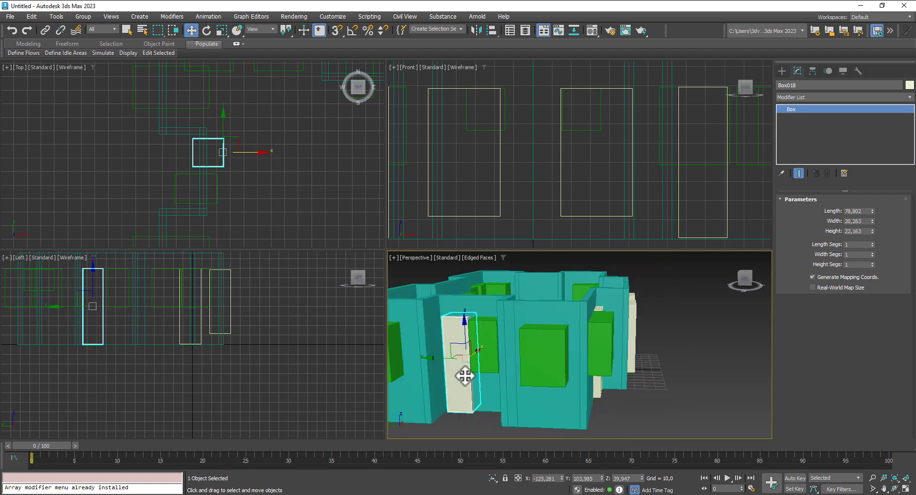
alt+middle_drag(728, 411, 703, 394)
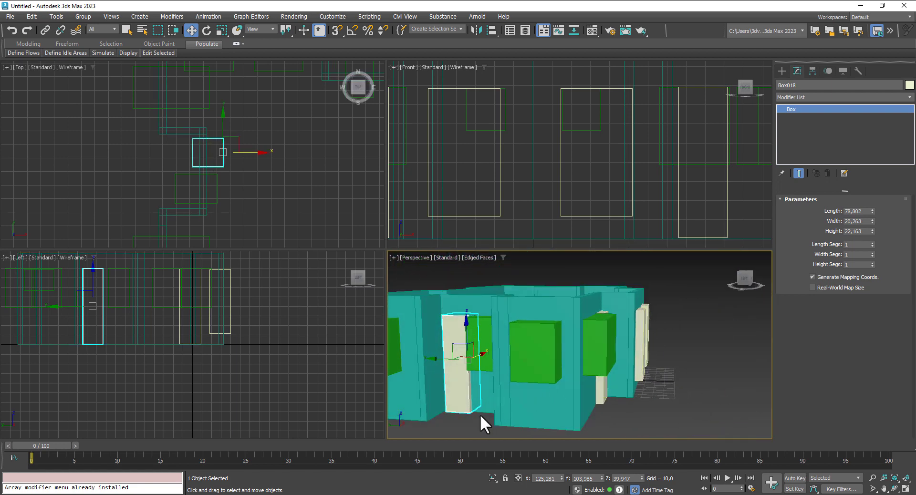
scroll(481, 415, up, 6)
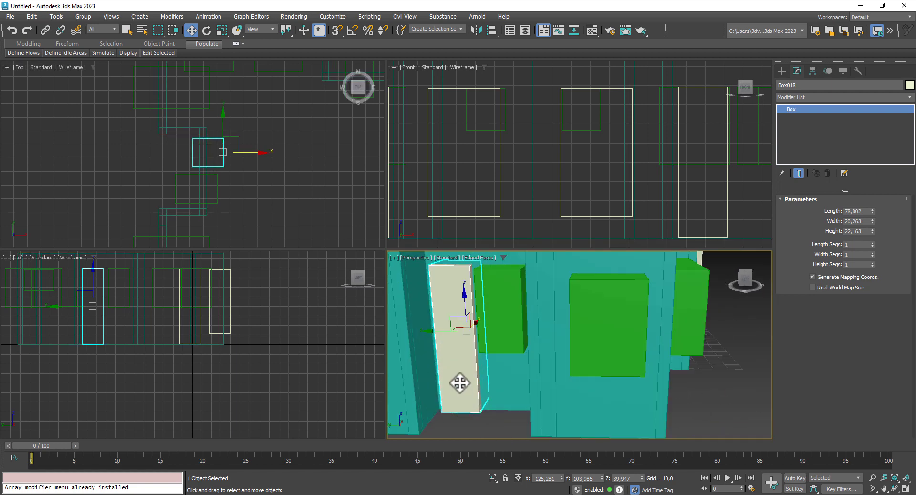
drag(872, 212, 871, 218)
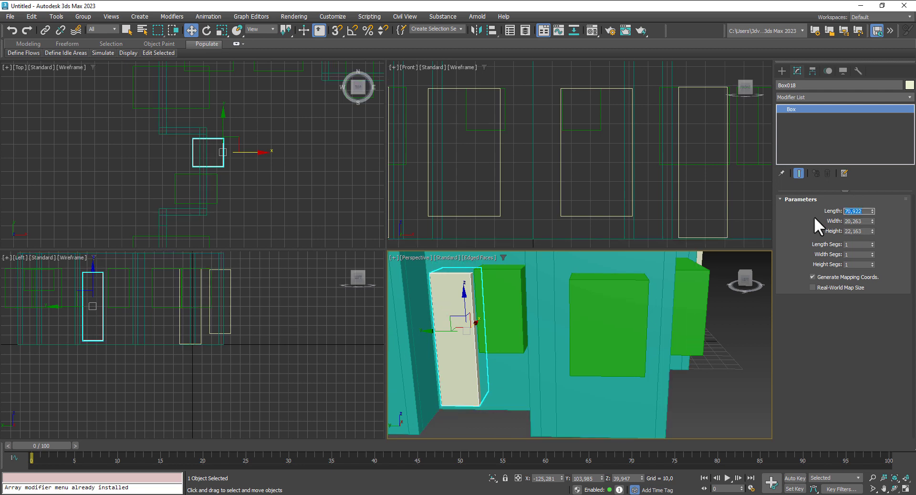
text(71)
key(Return)
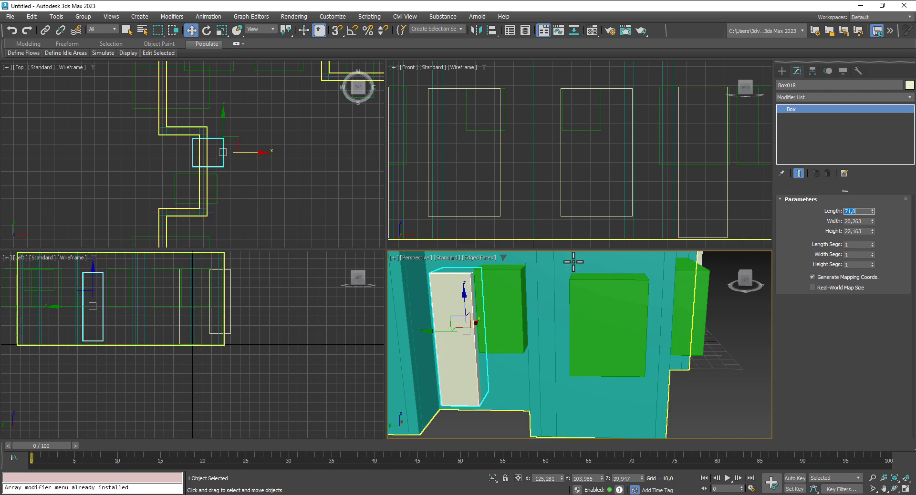
Step: Raise Box018 upward in the side view
middle_drag(83, 302, 175, 329)
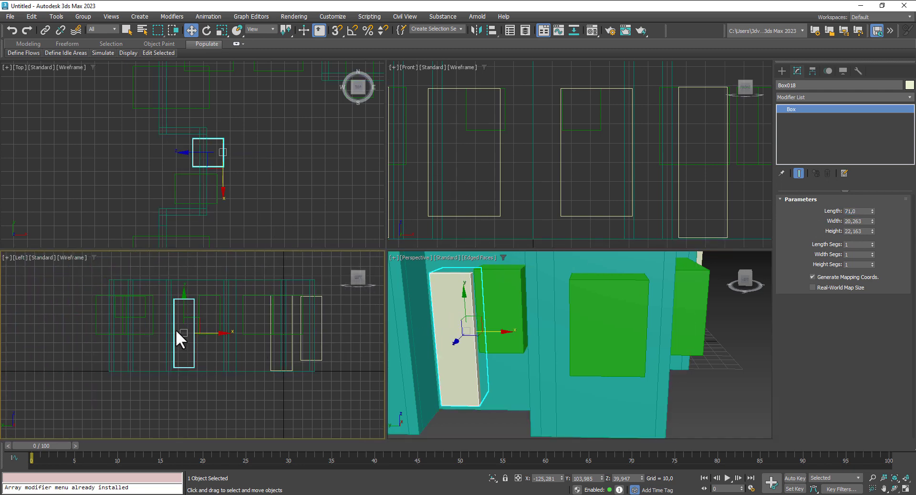
scroll(175, 330, up, 3)
drag(196, 314, 197, 307)
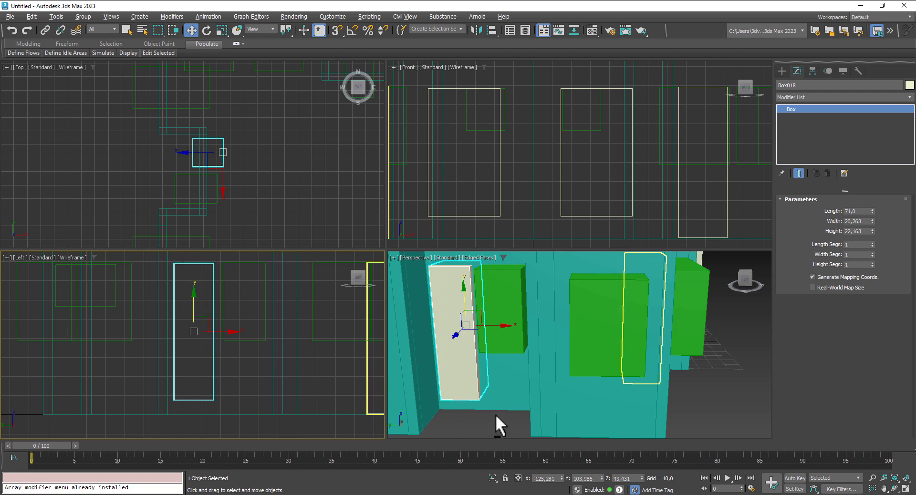
Step: Widen Box017 to 24,608, nudge it along Y, and add the white door box to the selection
middle_drag(496, 414, 476, 391)
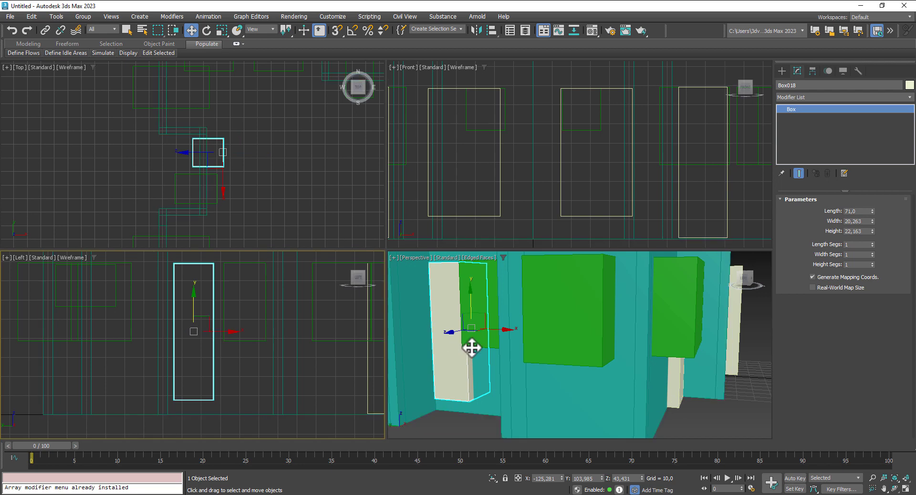
alt+middle_drag(470, 348, 444, 354)
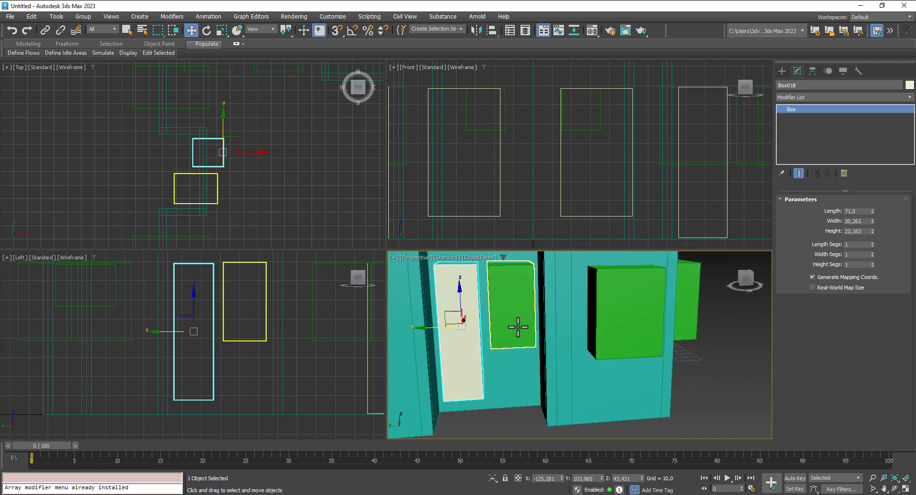
click(517, 324)
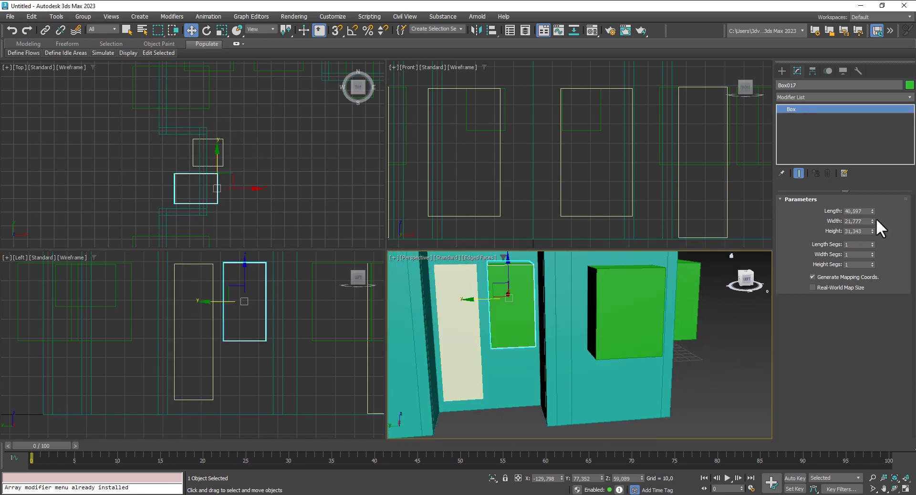
drag(872, 211, 873, 214)
key(ctrl+z)
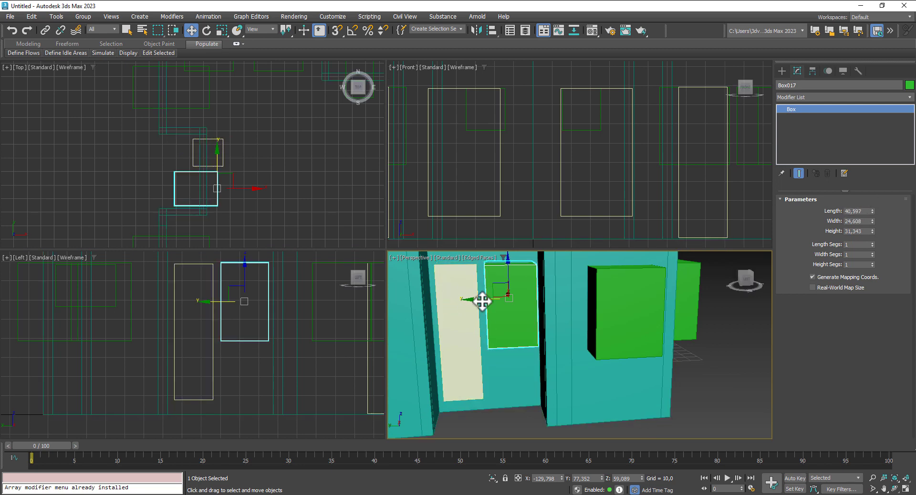
drag(482, 301, 479, 302)
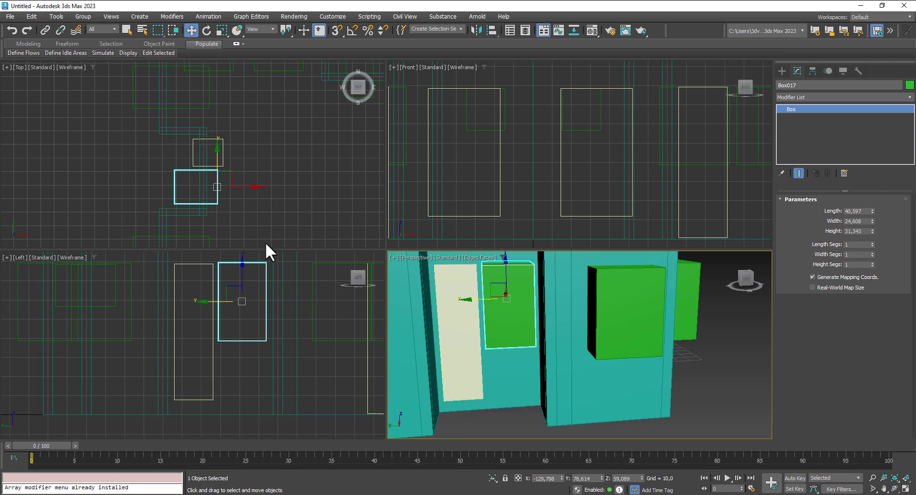
ctrl+click(212, 269)
scroll(239, 189, down, 4)
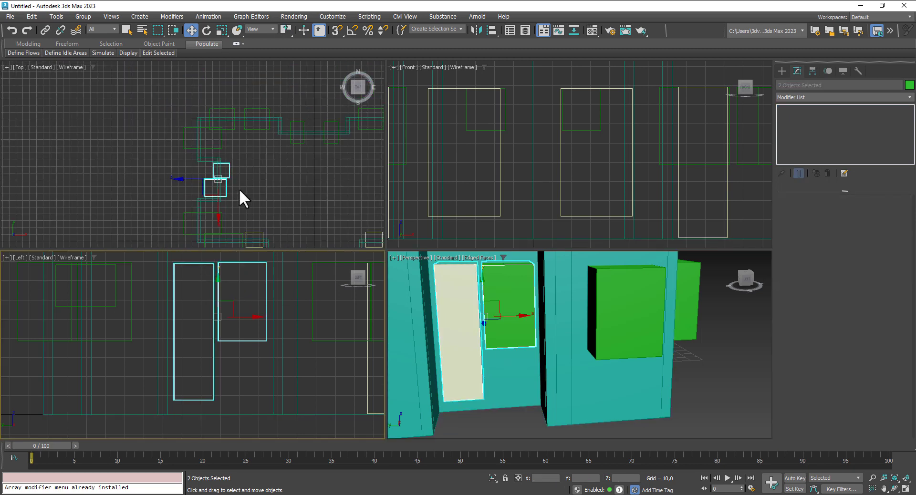
Step: Copy the two selected boxes to another wall along X
middle_drag(239, 189, 164, 180)
right_click(144, 178)
click(144, 178)
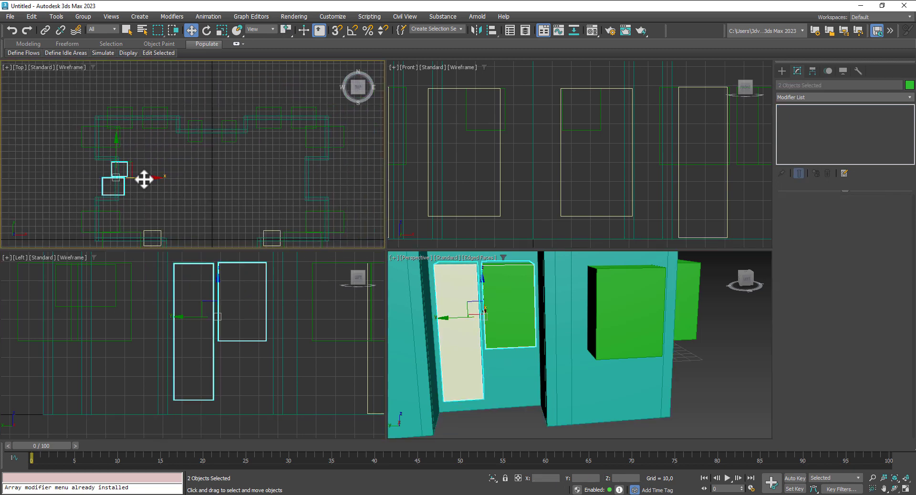
drag(143, 178, 334, 205)
click(462, 292)
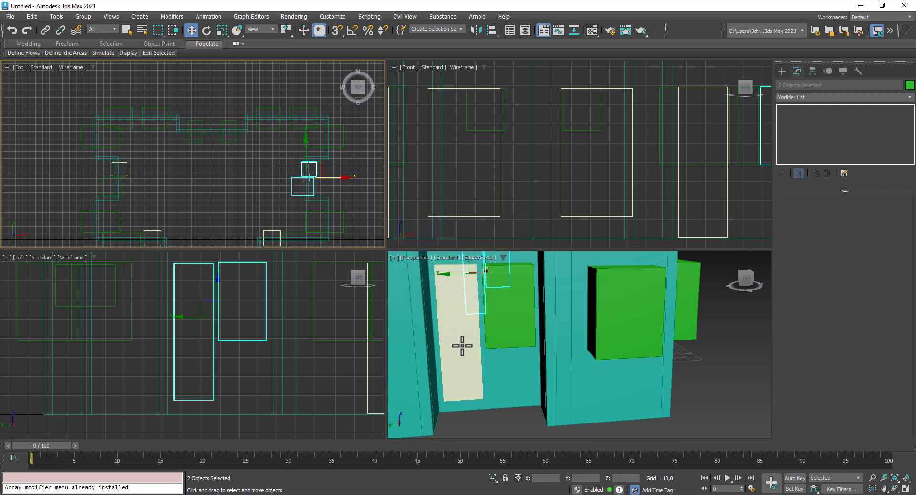
Step: Set door box Box004's length to 71,0 and raise it into place
scroll(636, 358, down, 4)
alt+middle_drag(662, 363, 568, 354)
alt+middle_drag(464, 333, 480, 333)
click(440, 318)
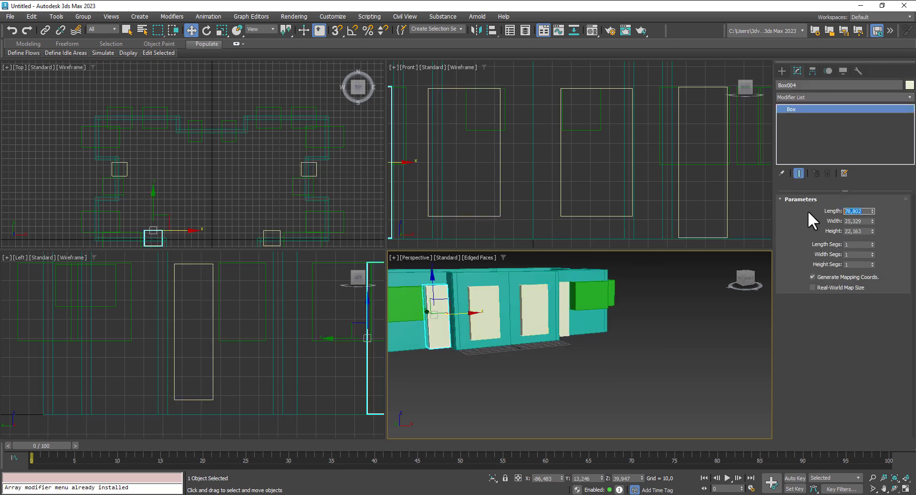
text(71)
key(Return)
scroll(434, 302, up, 3)
drag(432, 293, 428, 285)
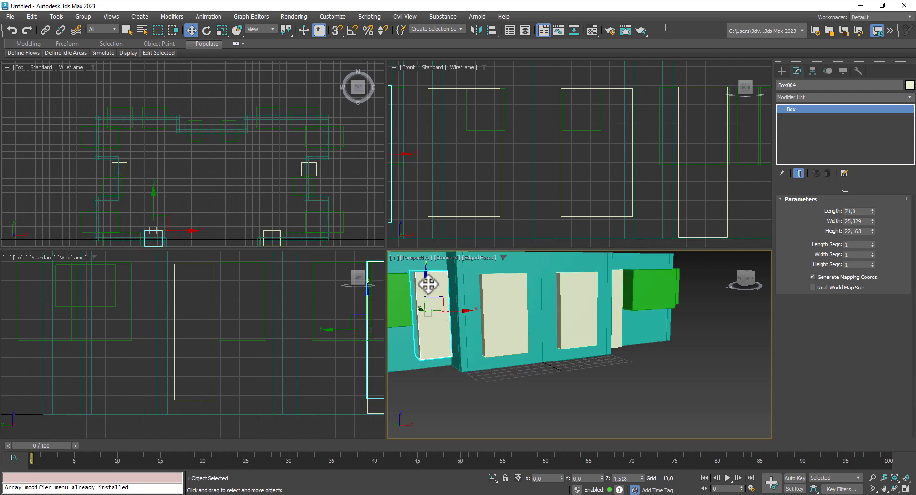
middle_drag(498, 120, 439, 131)
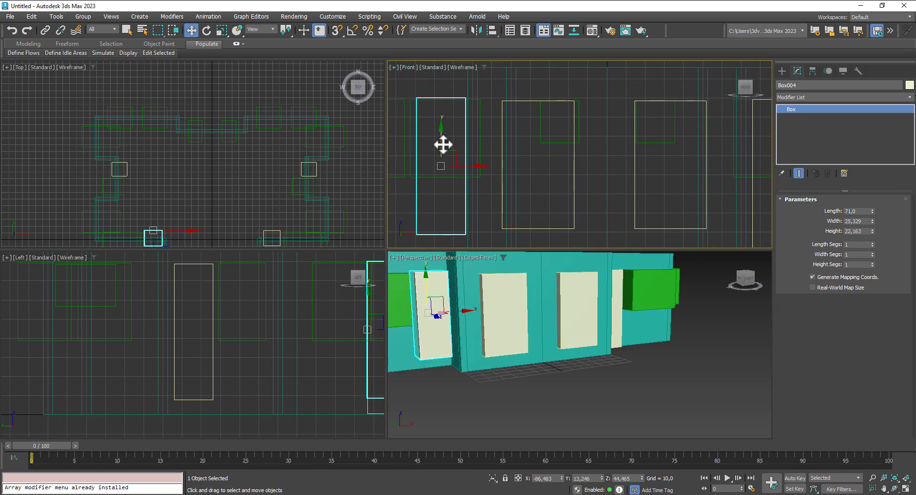
drag(442, 145, 443, 147)
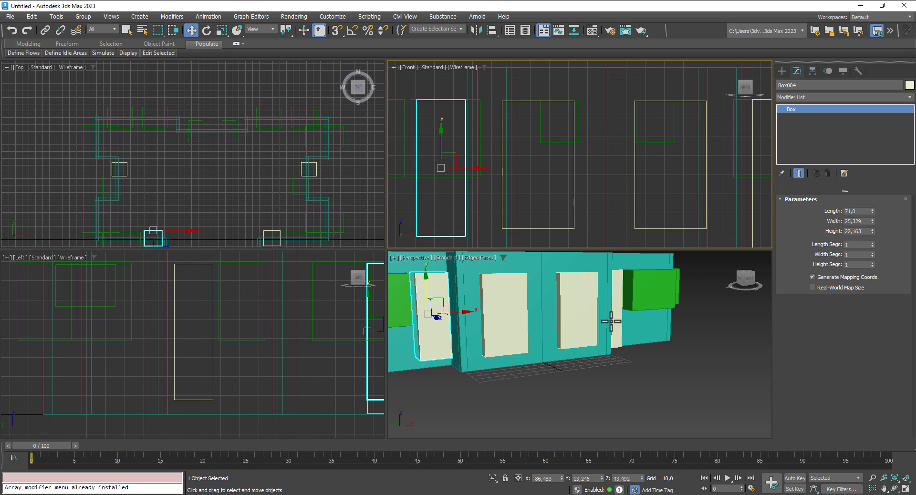
Step: Delete the unneeded box Box002
middle_drag(611, 322, 578, 330)
click(579, 330)
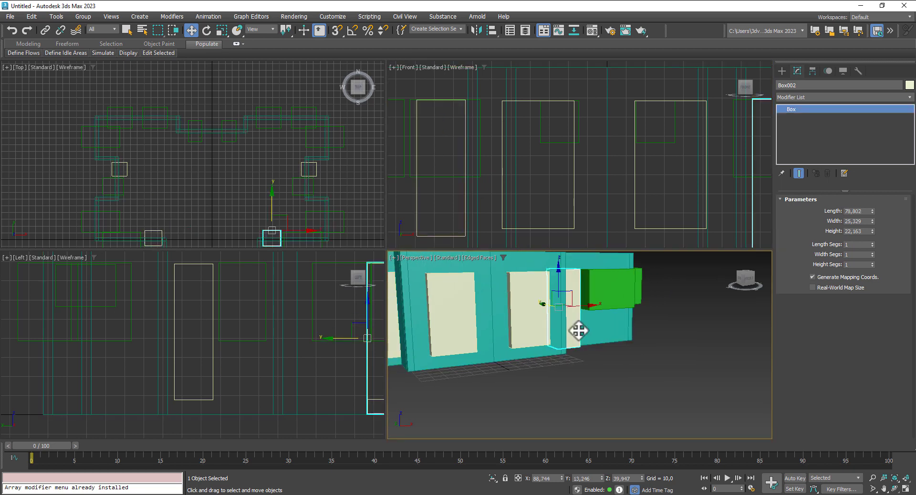
key(Delete)
Step: Shift-drag Box004 to the right in the Top view to clone it
middle_drag(465, 212, 552, 196)
scroll(403, 311, down, 2)
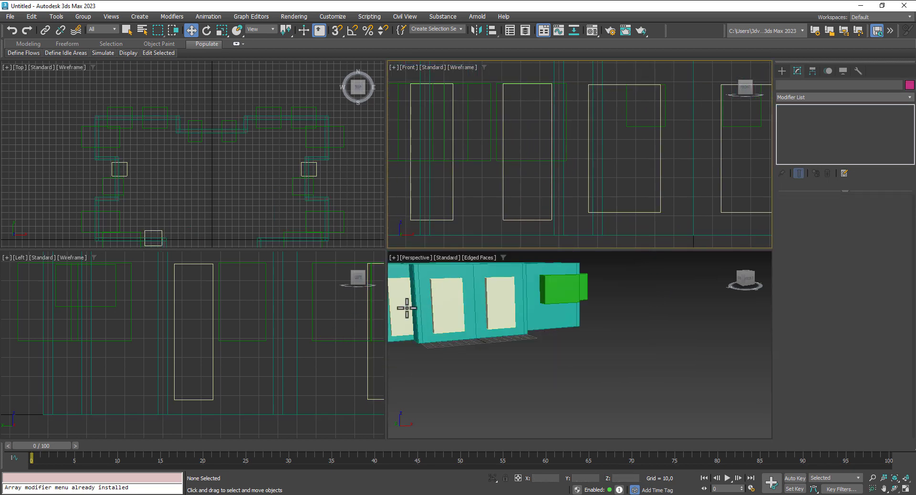
click(503, 149)
middle_drag(503, 149, 434, 150)
middle_drag(253, 202, 241, 148)
right_click(171, 176)
click(171, 176)
shift+drag(172, 176, 291, 188)
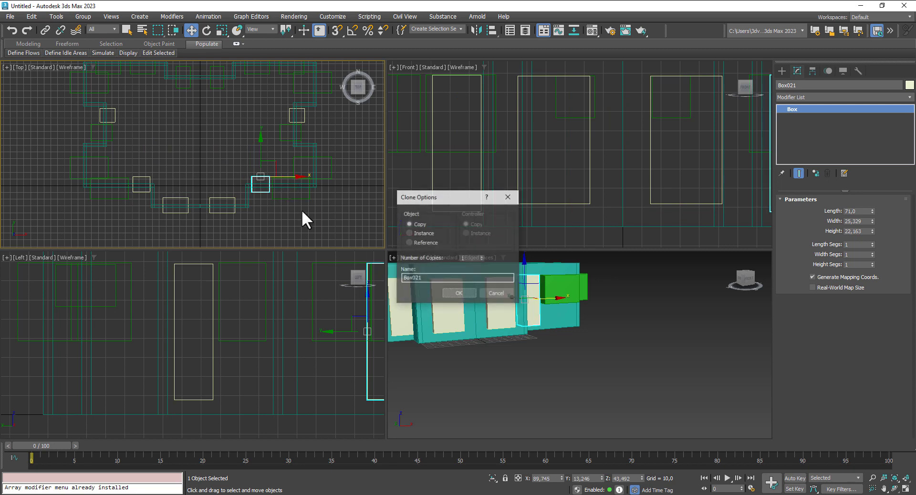
Step: Create the copy Box021 and maximize the Perspective view to see the whole house
click(463, 292)
alt+middle_drag(616, 391, 578, 400)
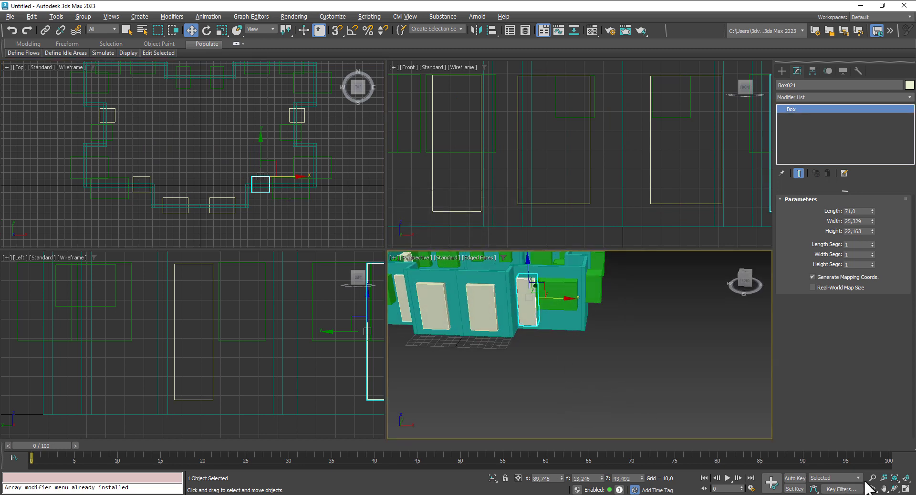
click(906, 490)
scroll(491, 321, down, 6)
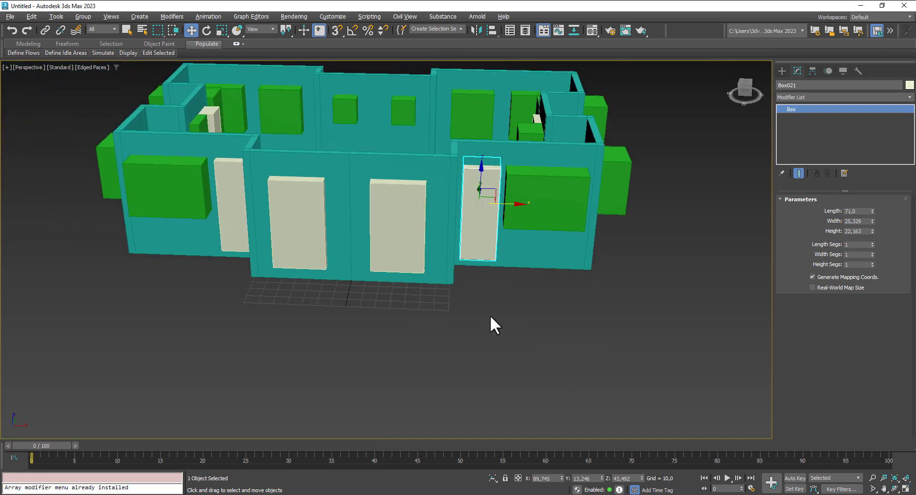
alt+middle_drag(474, 331, 600, 373)
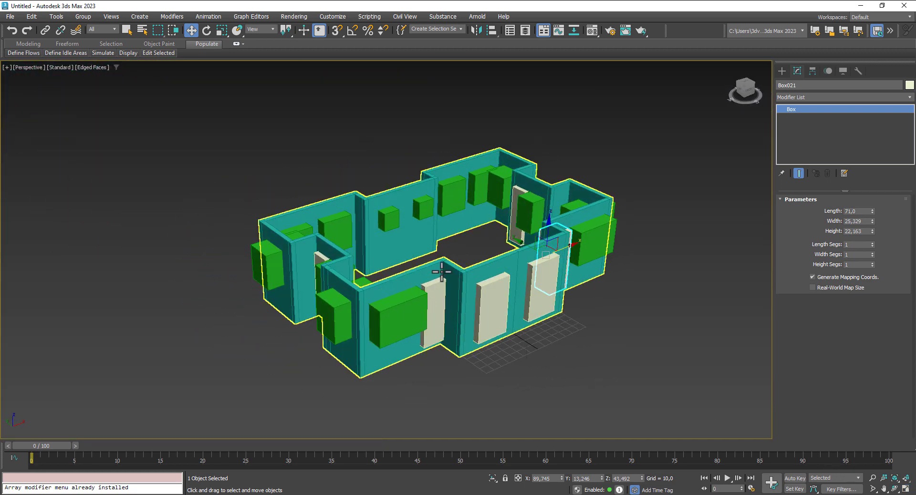
Step: Select Wall001 and switch the Create panel to Compound Objects
click(443, 266)
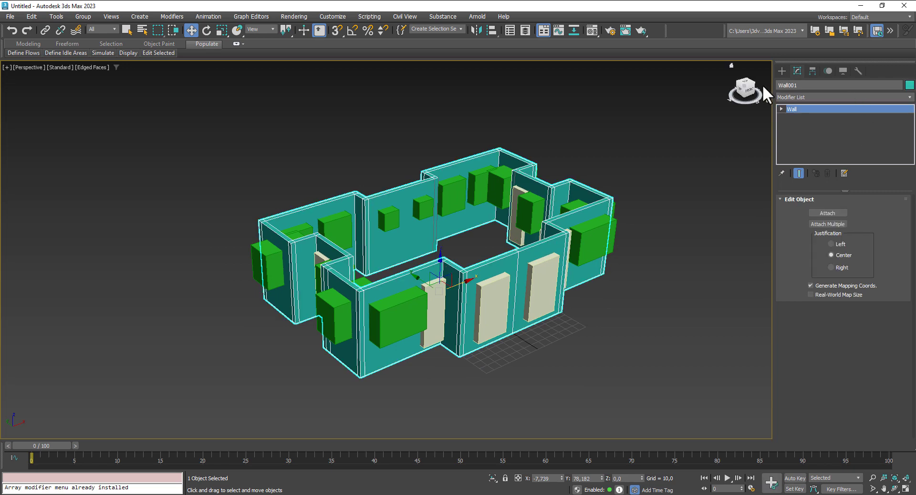
click(778, 68)
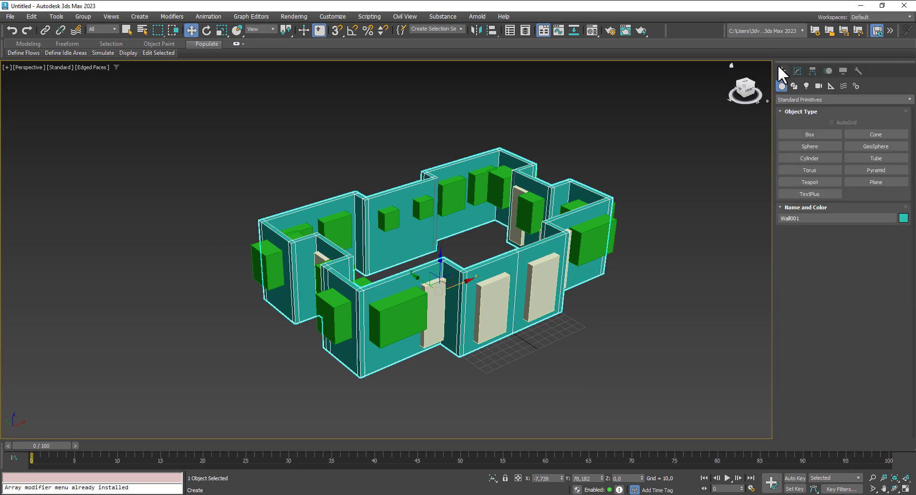
click(787, 99)
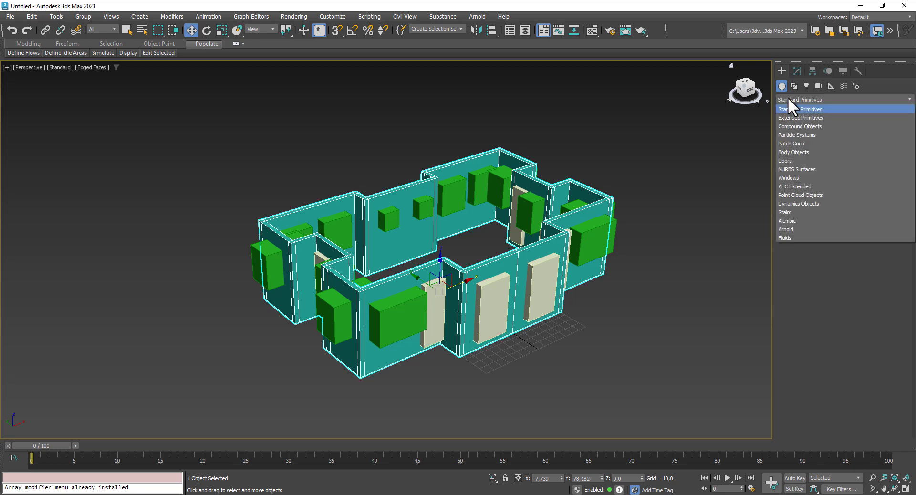
click(803, 127)
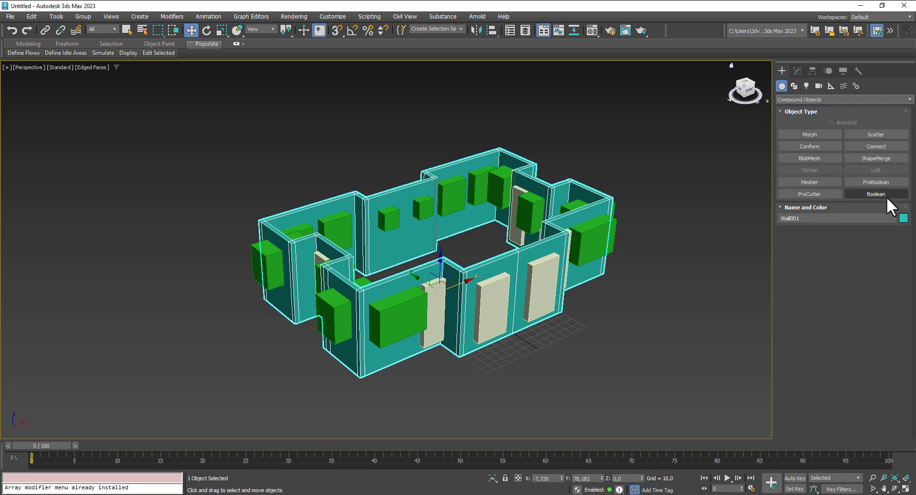
Step: Start a Subtract Boolean on the walls and pick Box003, Box004, Box006, Box005 and Box001
click(886, 197)
scroll(784, 249, down, 3)
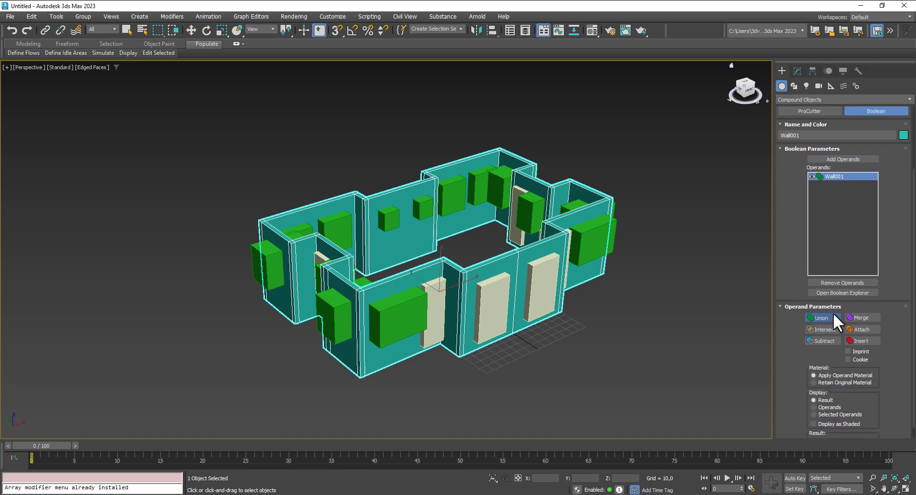
click(846, 159)
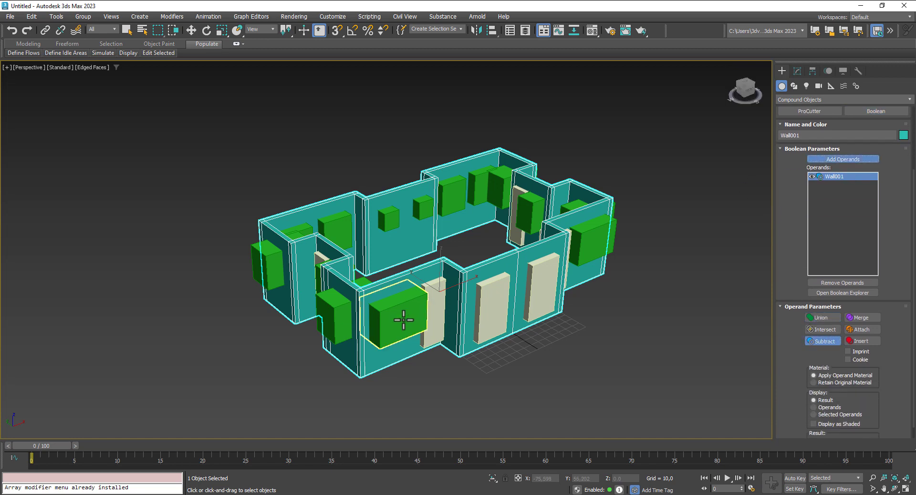
click(419, 311)
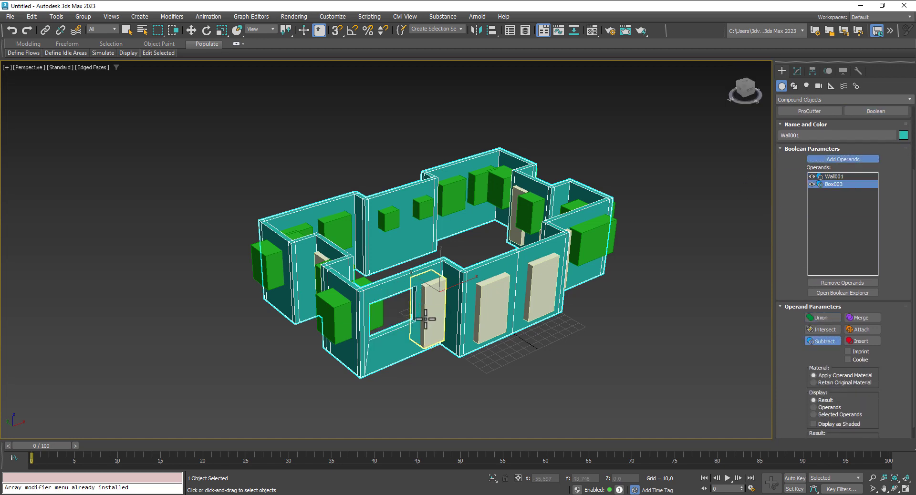
click(438, 335)
click(491, 307)
click(548, 284)
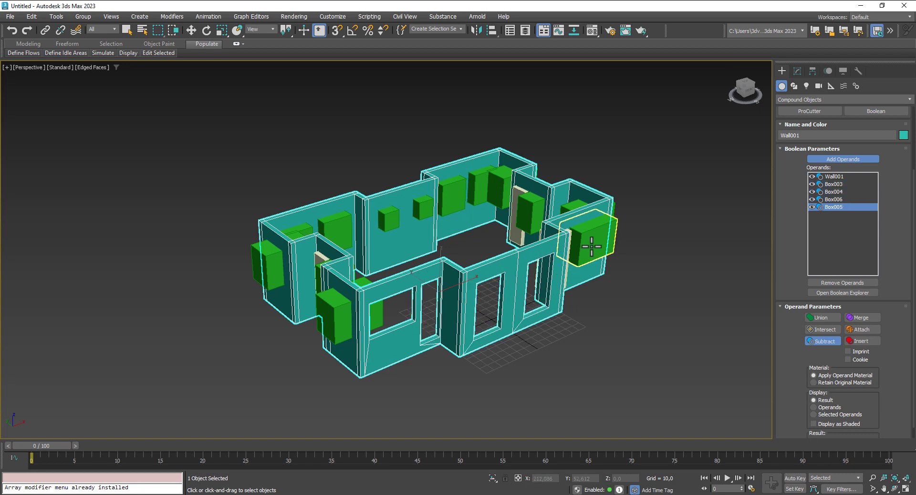
click(592, 244)
Step: Subtract Box021, Box009, Box020, Box010 and Box019 from the walls
alt+middle_drag(635, 382, 375, 295)
click(365, 301)
click(452, 317)
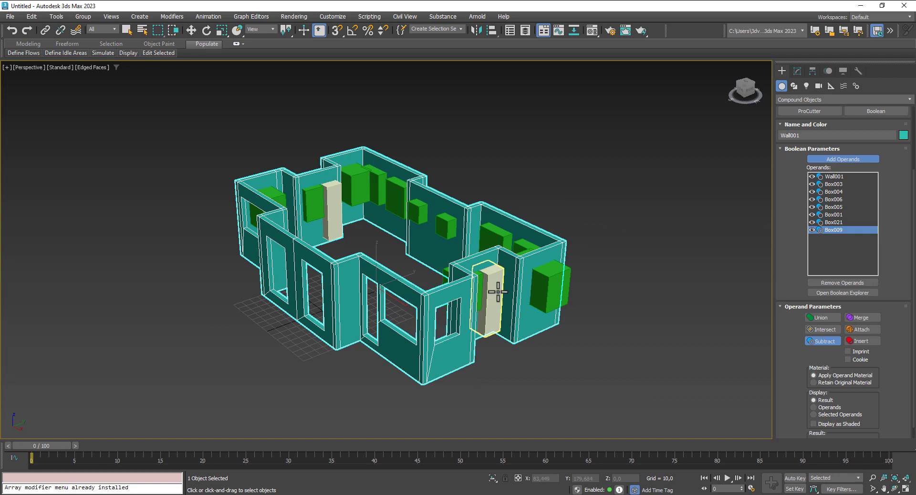
click(496, 294)
alt+middle_drag(603, 370, 543, 376)
click(369, 359)
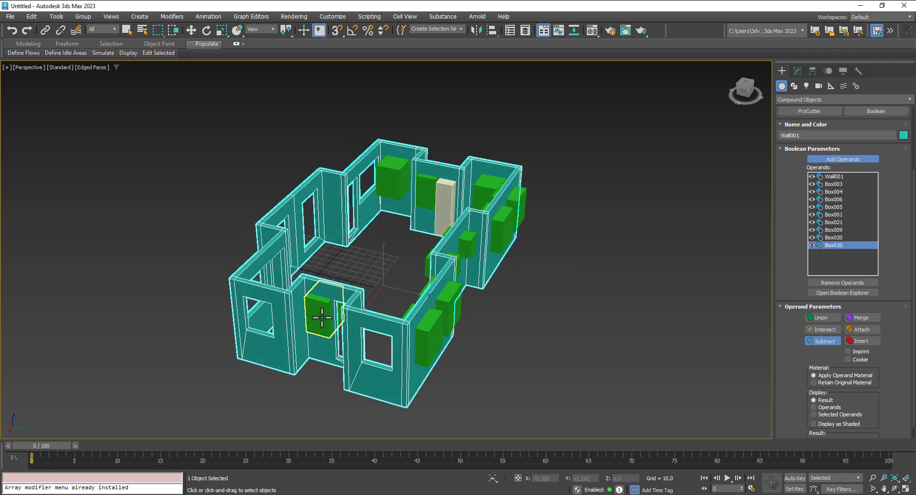
click(326, 316)
Step: Subtract Box014, Box013 and the remaining front green window boxes
alt+middle_drag(454, 393, 336, 376)
click(247, 312)
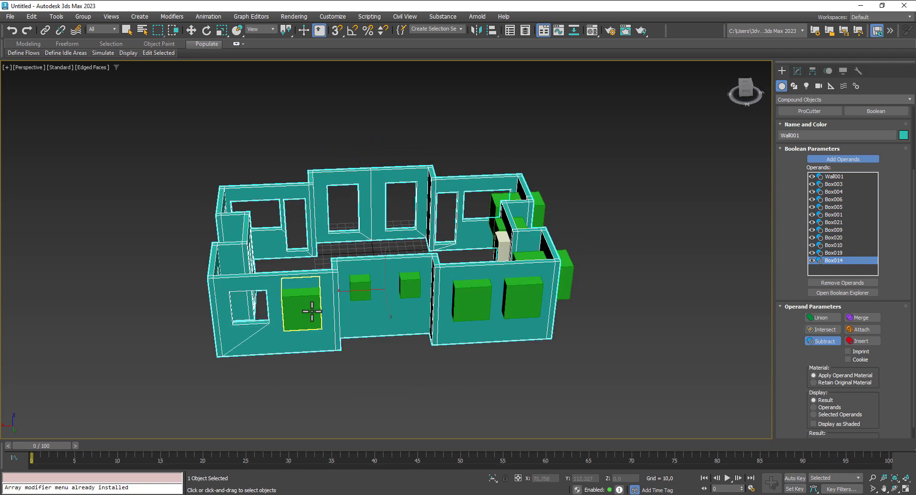
click(304, 311)
click(361, 286)
click(406, 290)
click(472, 298)
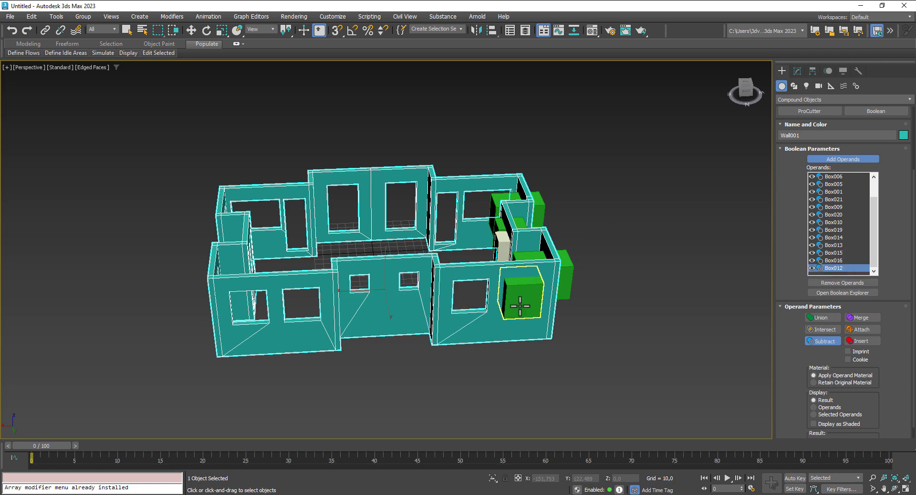
click(522, 298)
Step: Subtract the last boxes Box008, Box017, Box018 and Box007 from the walls
alt+middle_drag(554, 329, 441, 360)
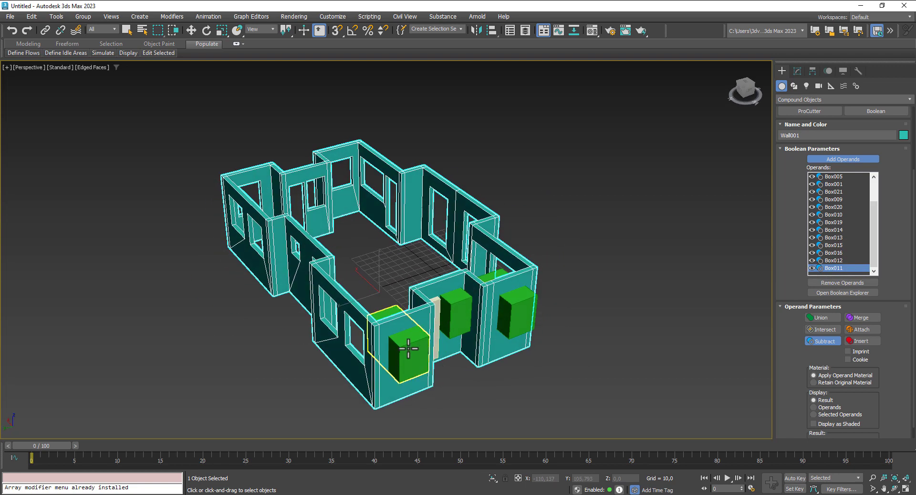
click(409, 349)
click(451, 315)
click(508, 311)
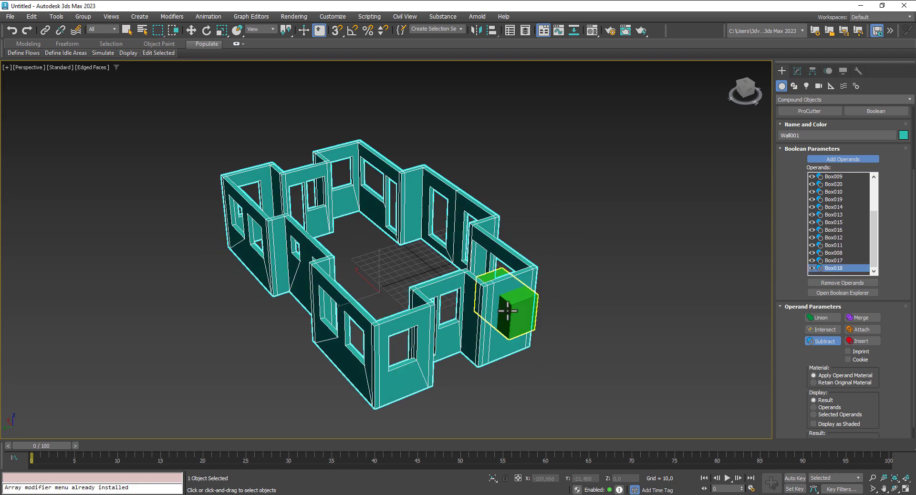
click(508, 310)
alt+middle_drag(497, 339, 616, 367)
click(191, 30)
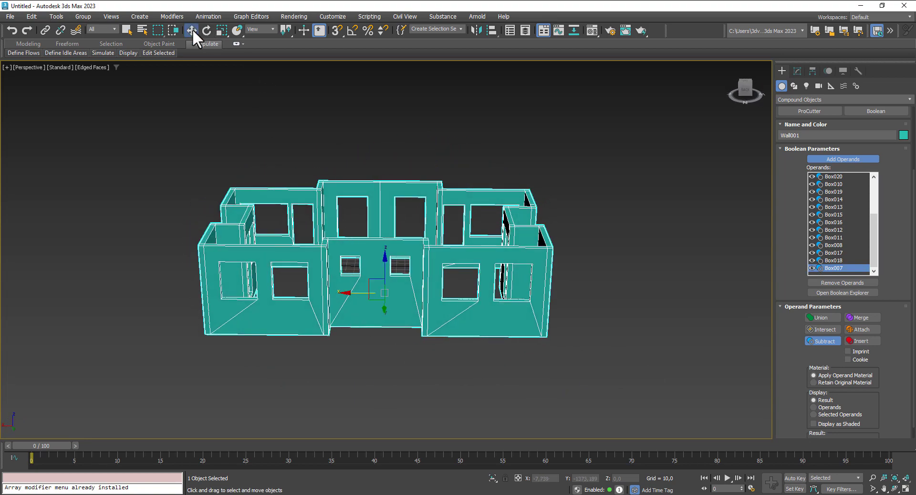
Step: Convert the cut walls to Editable Poly
right_click(451, 237)
mouse_move(436, 366)
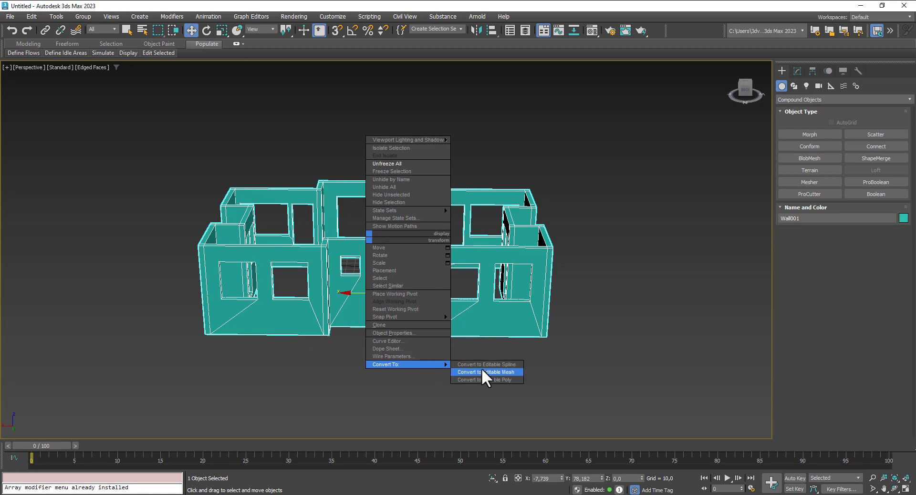
click(488, 380)
Step: Turn on 3D snapping and bring up its snap settings
alt+middle_drag(460, 359, 644, 369)
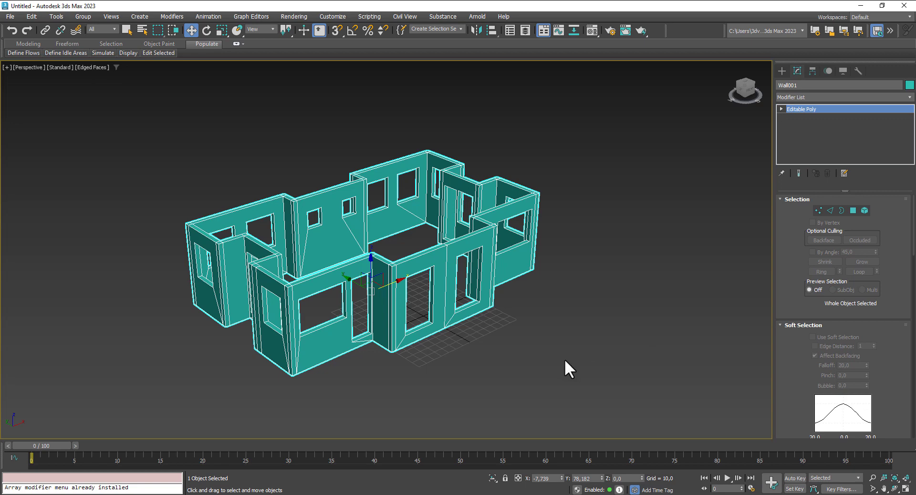
scroll(313, 337, up, 2)
middle_drag(371, 365, 421, 372)
scroll(411, 340, up, 2)
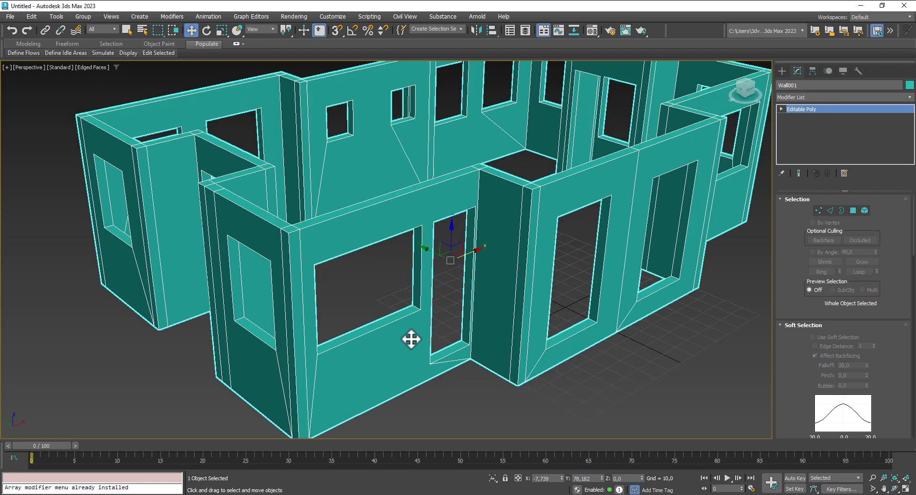
click(339, 32)
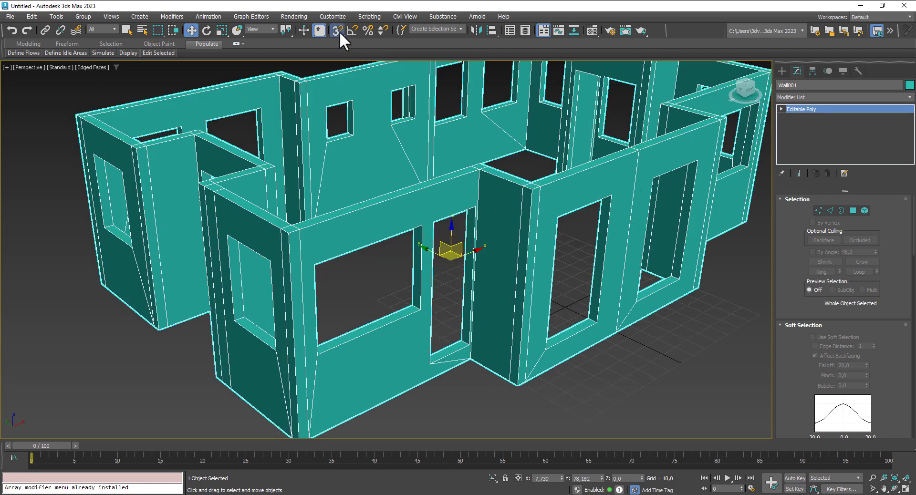
right_click(340, 31)
Step: Set snapping to Vertex only, turning off Grid Points
click(411, 226)
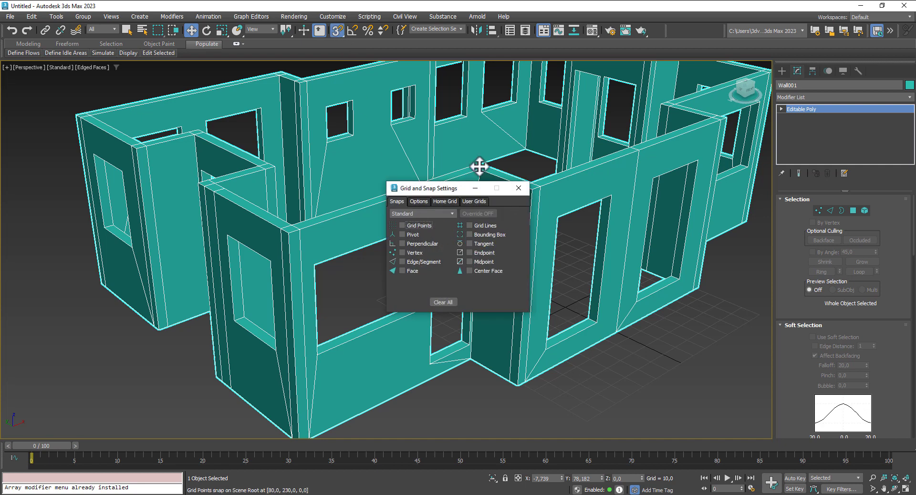
click(402, 252)
click(519, 188)
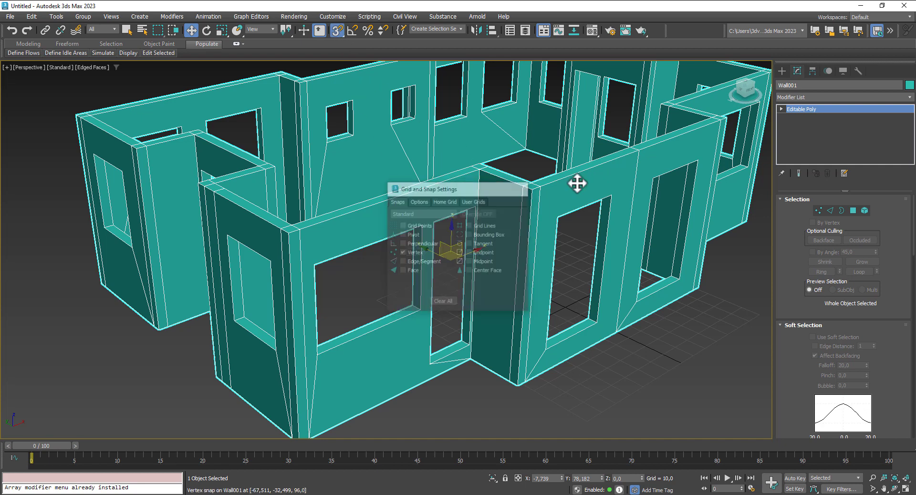
Step: Draw a Fixed window 56,04 wide across the large front-left wall opening
click(781, 69)
click(793, 99)
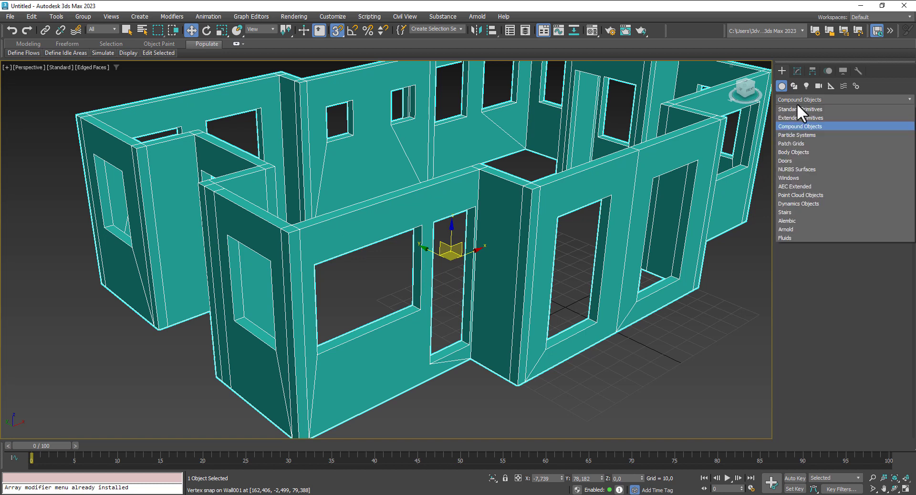
click(795, 178)
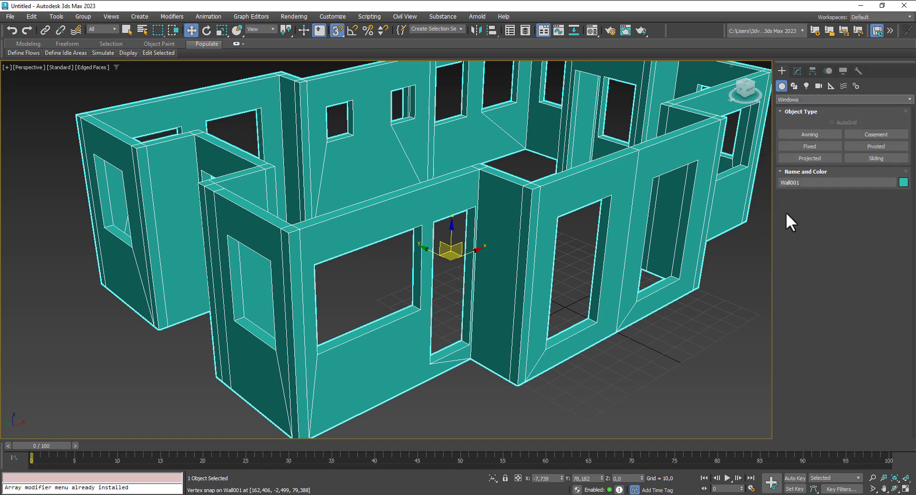
click(824, 145)
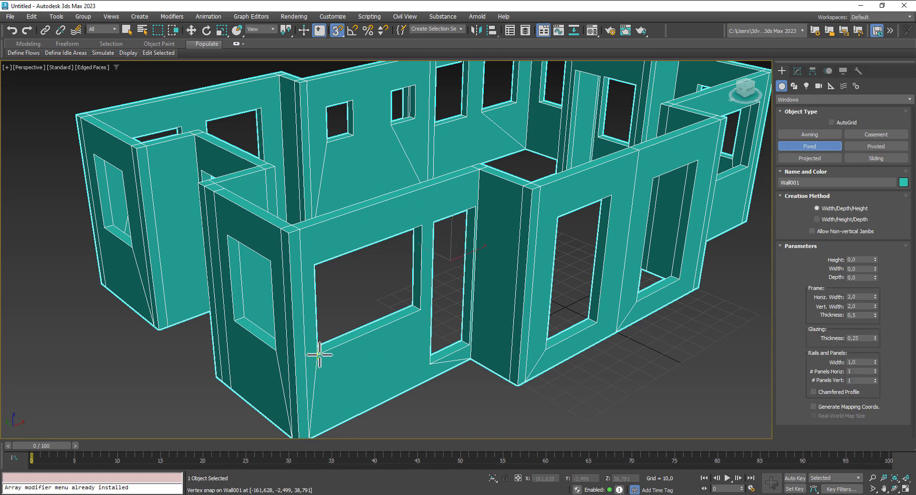
drag(319, 355, 385, 306)
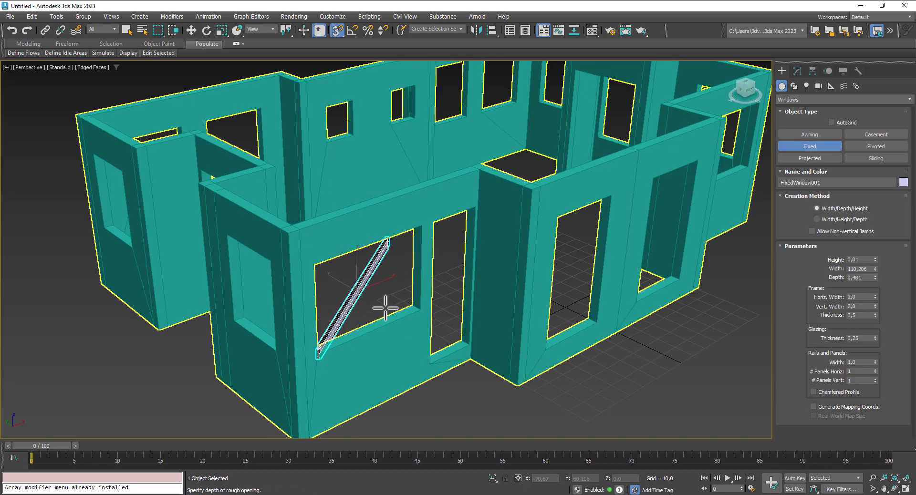
right_click(386, 308)
drag(319, 355, 421, 309)
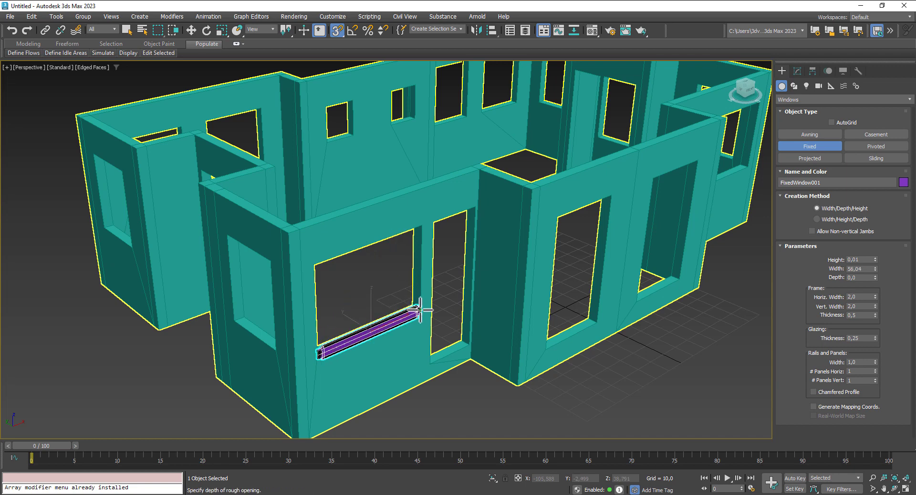
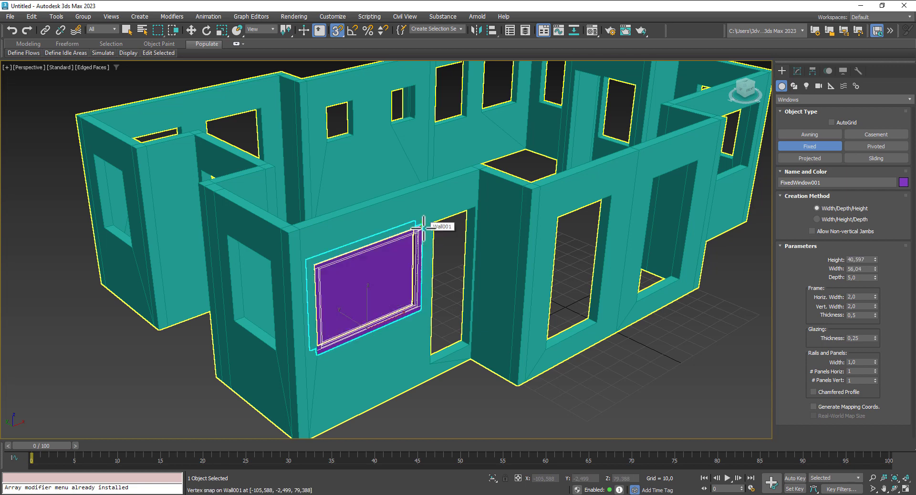
Step: Finish the front-wall fixed window and give it 3 horizontal panels with 1,3 rails
click(424, 228)
right_click(424, 228)
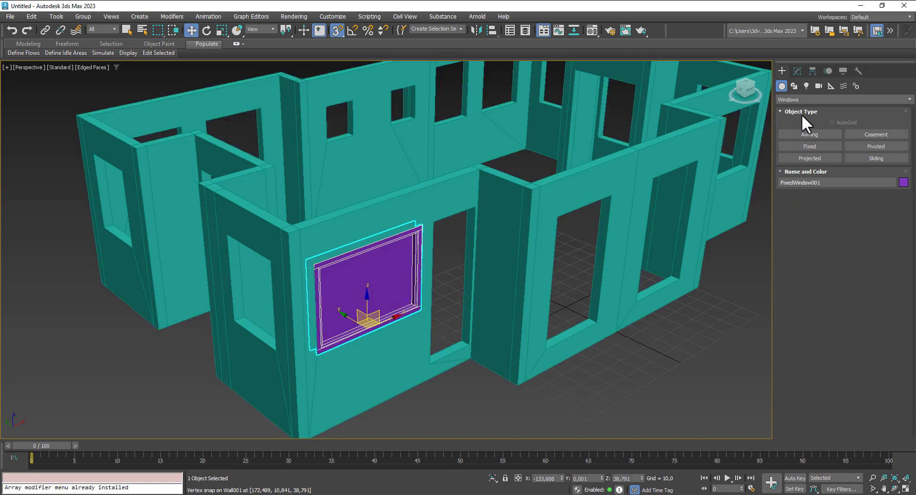
click(797, 70)
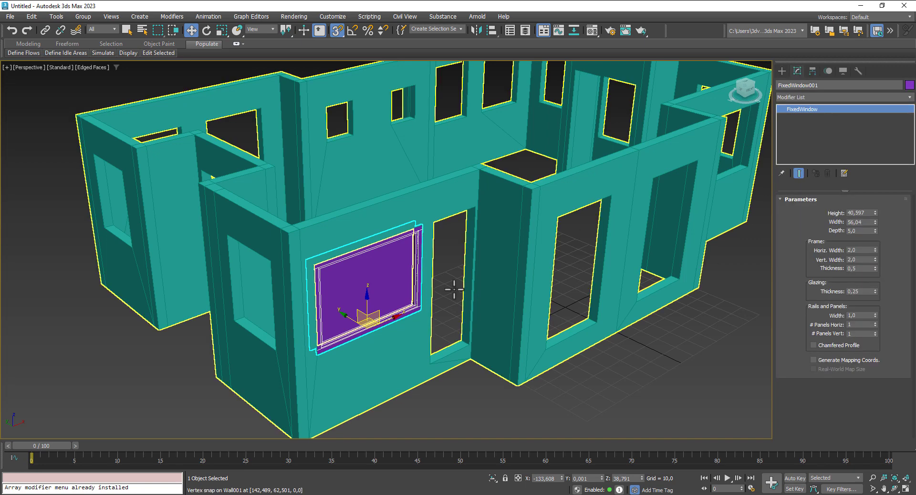
alt+middle_drag(393, 380, 390, 374)
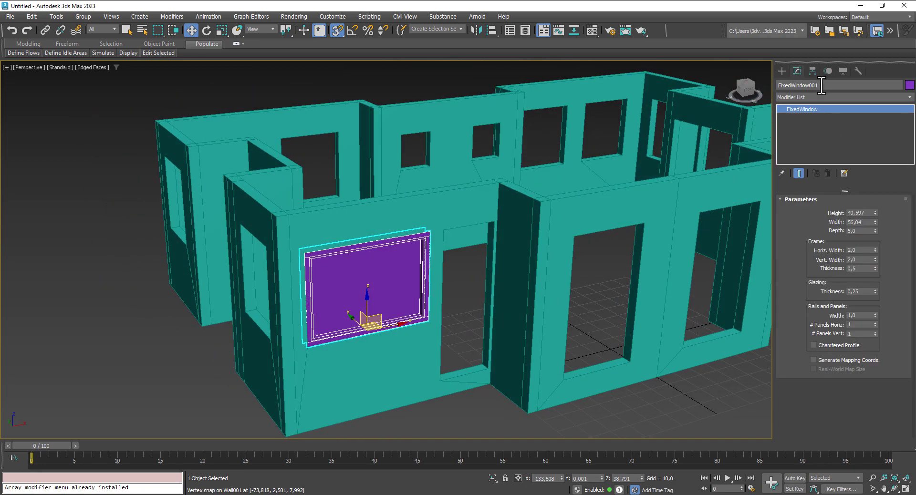
click(875, 324)
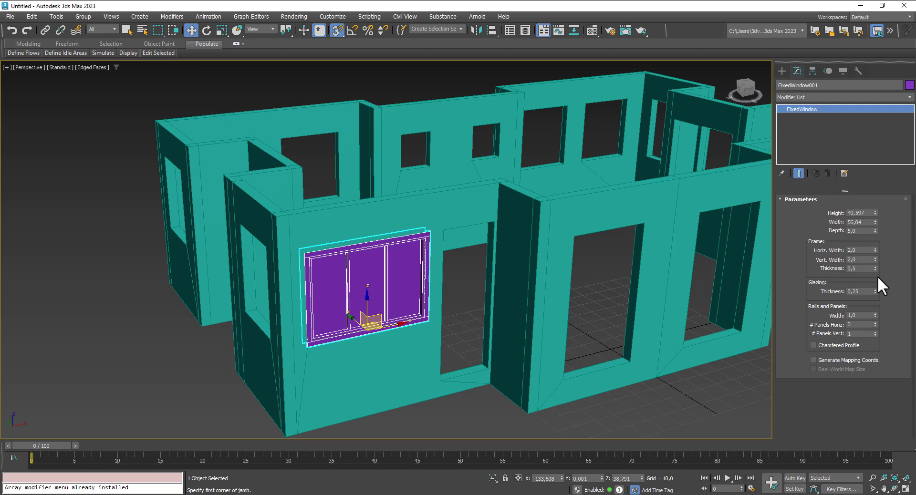
drag(874, 314, 878, 298)
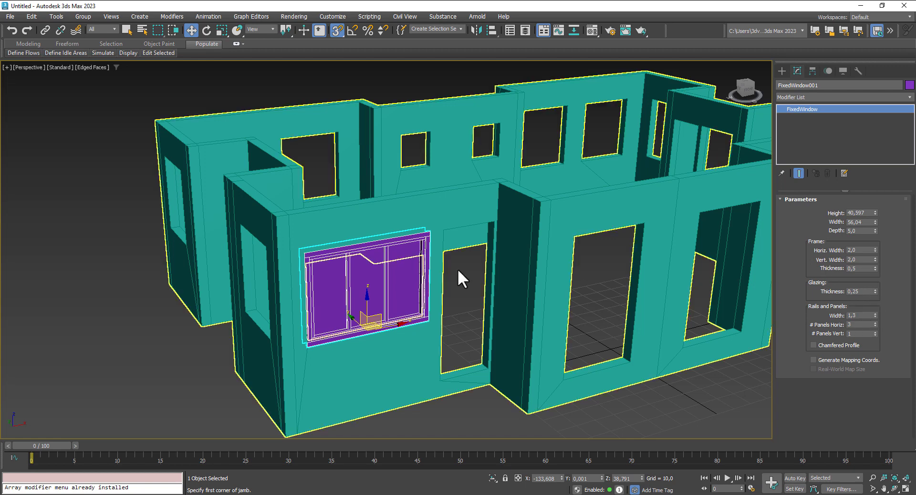
alt+middle_drag(436, 370, 416, 377)
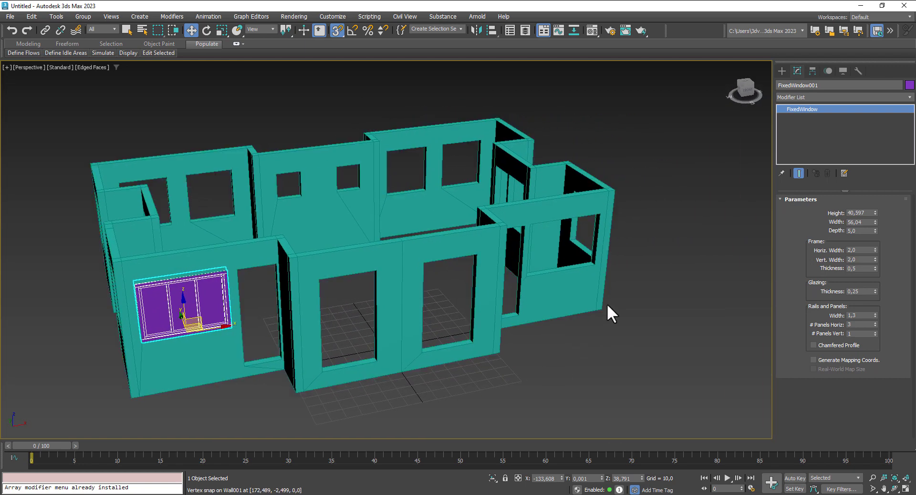
alt+middle_drag(672, 254, 610, 270)
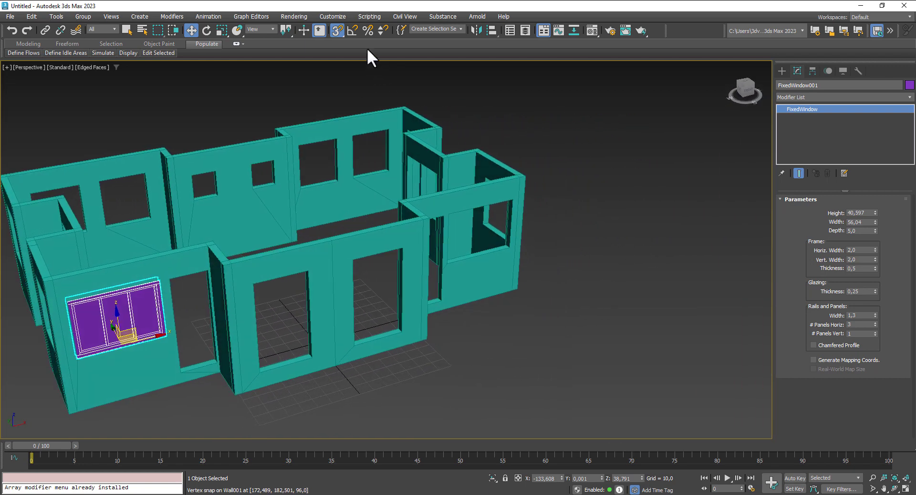
Step: Draw a fixed window 5,0 deep across the right-wall opening, up to its top
click(782, 70)
click(810, 146)
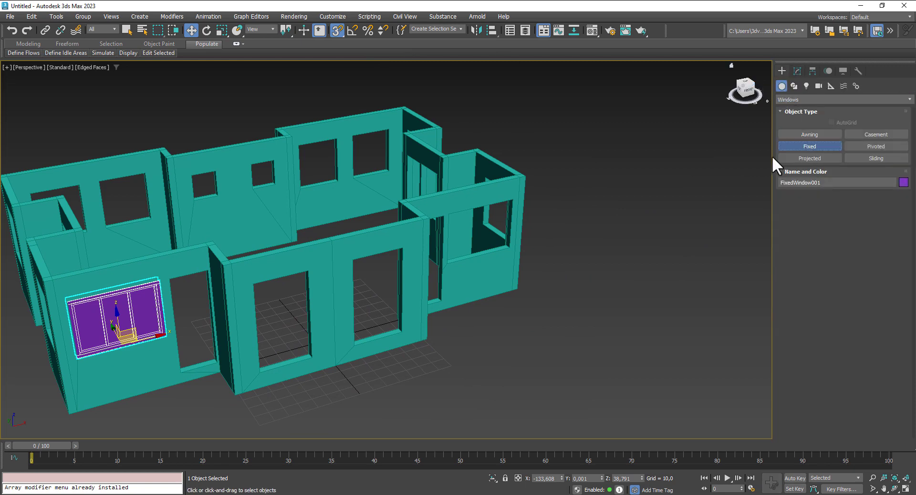
mouse_move(448, 264)
mouse_down()
mouse_move(502, 241)
mouse_move(511, 247)
mouse_up()
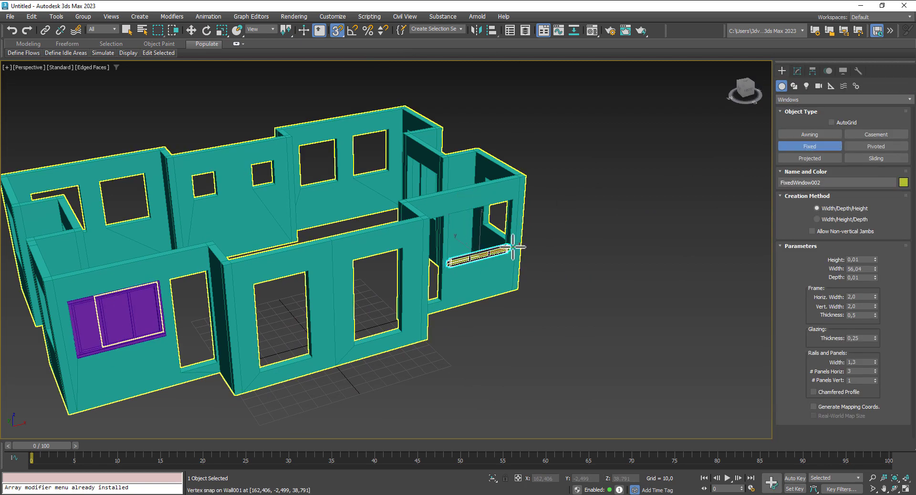
click(508, 244)
click(512, 203)
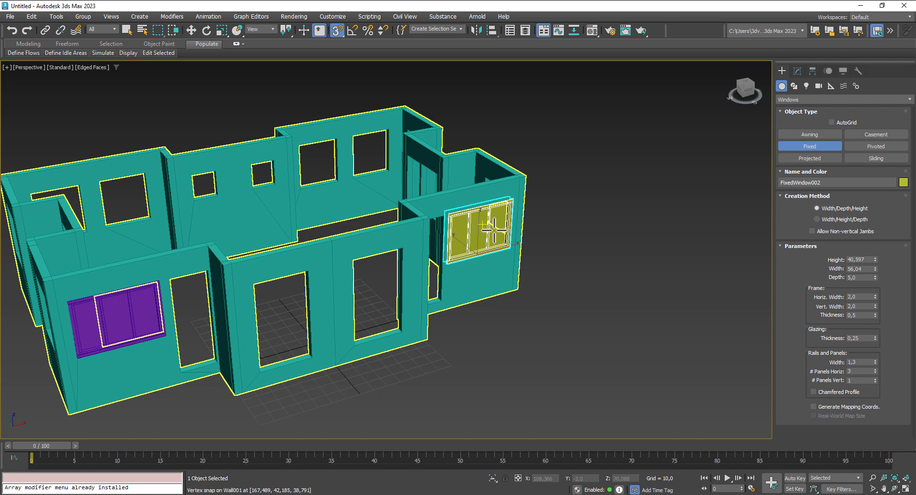
middle_drag(477, 315, 594, 311)
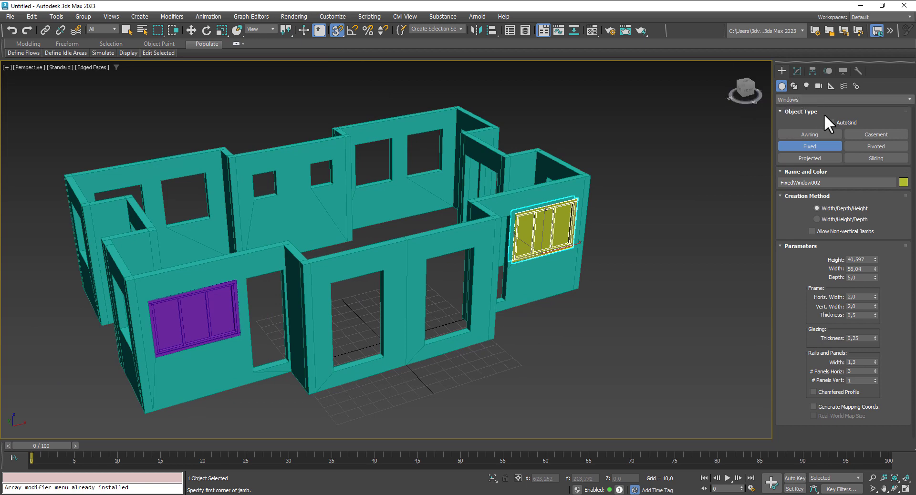
Step: Place a trial awning window in another opening, then delete it
click(808, 134)
alt+middle_drag(266, 374, 315, 292)
drag(318, 344, 271, 329)
click(276, 324)
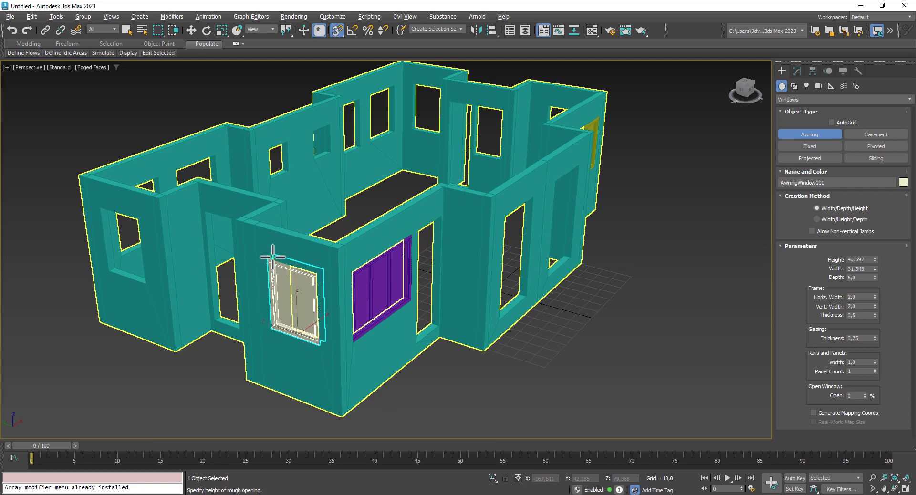
click(274, 258)
key(w)
alt+middle_drag(417, 382, 561, 310)
key(Delete)
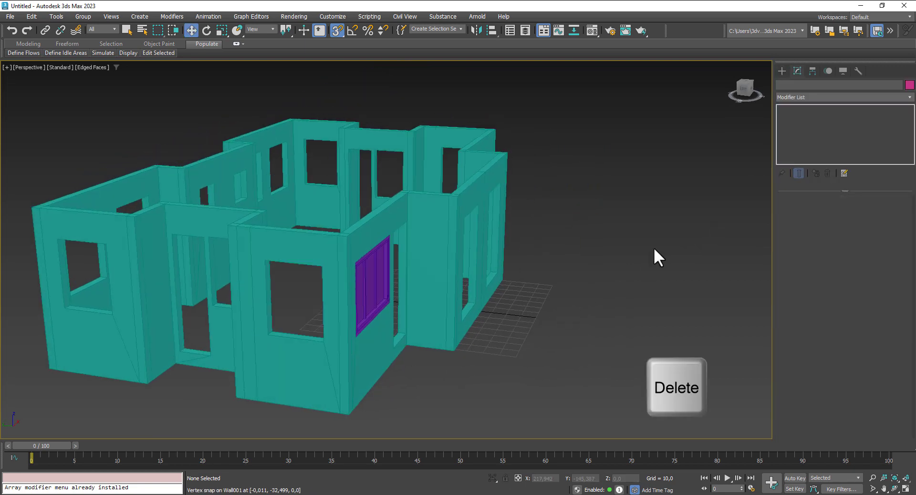
Step: Draw a casement window across the wall opening, up to the opening's top
click(781, 70)
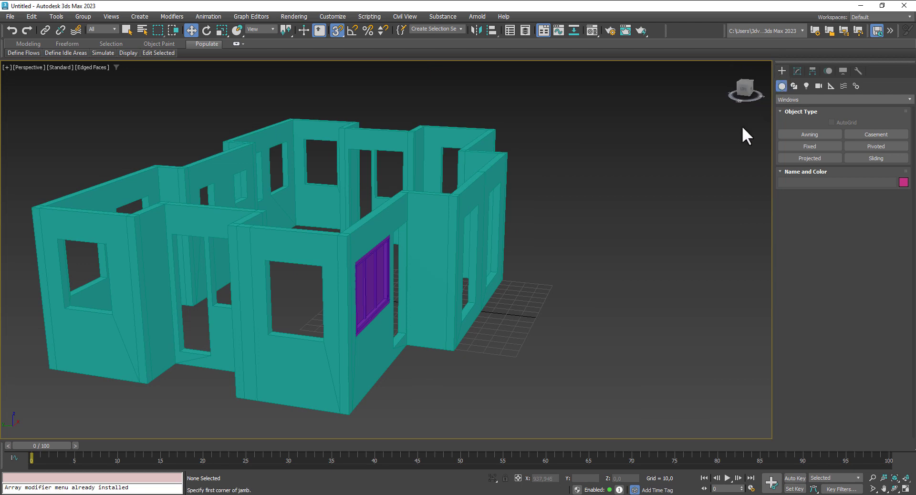
click(881, 136)
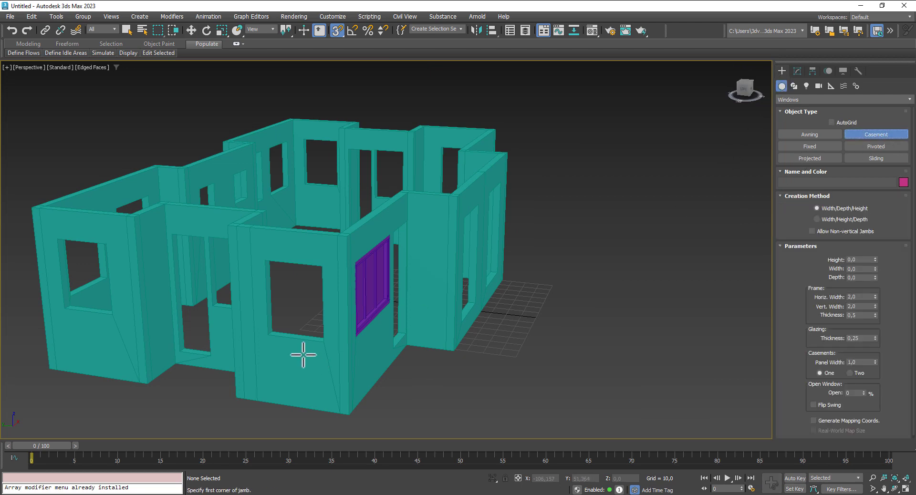
drag(324, 344, 270, 336)
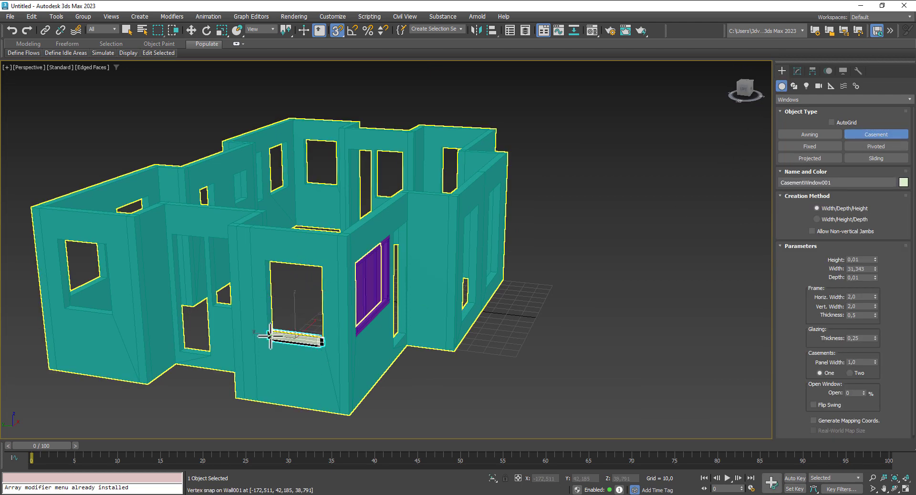
click(275, 329)
click(273, 265)
right_click(273, 265)
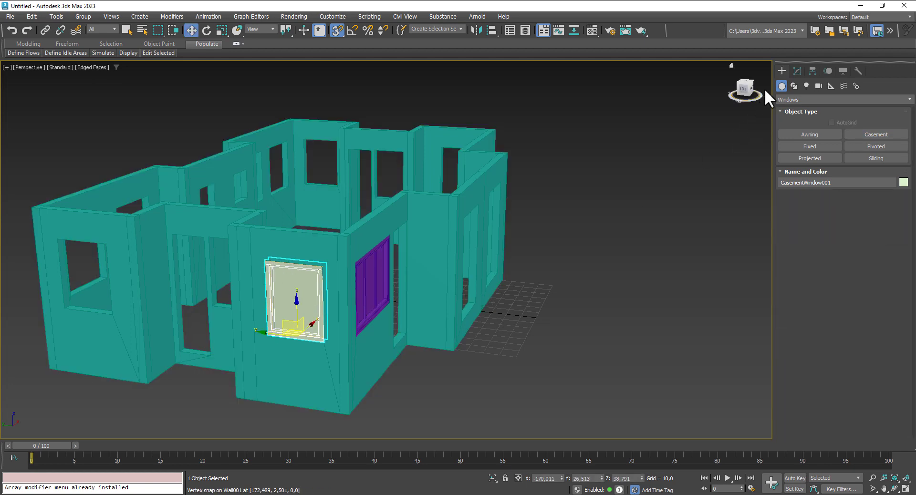
click(798, 70)
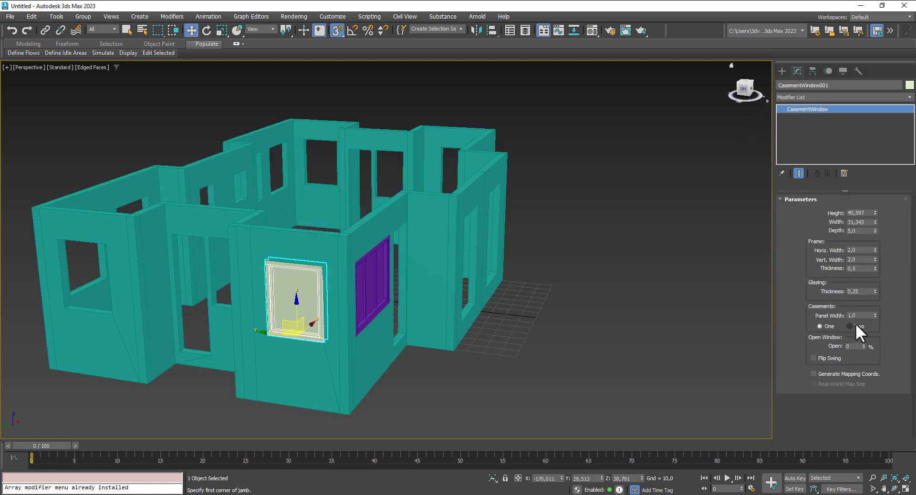
alt+middle_drag(580, 329, 300, 308)
Step: Add another casement window along the left opening's sill, up to its top
click(851, 132)
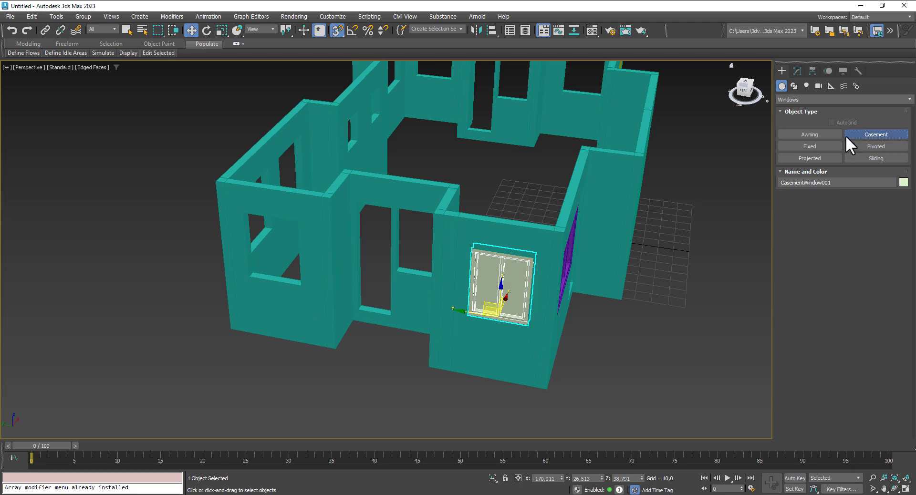
key(F4)
key(F4)
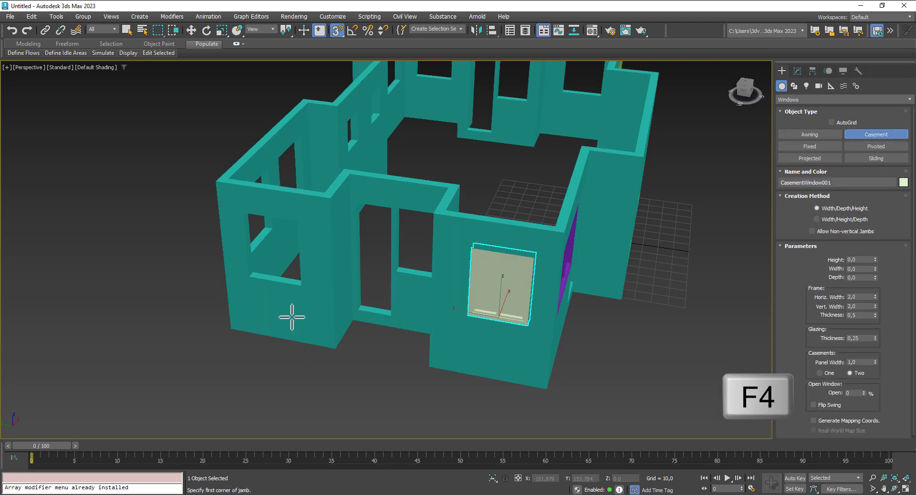
key(F4)
scroll(301, 299, up, 5)
scroll(315, 305, down, 3)
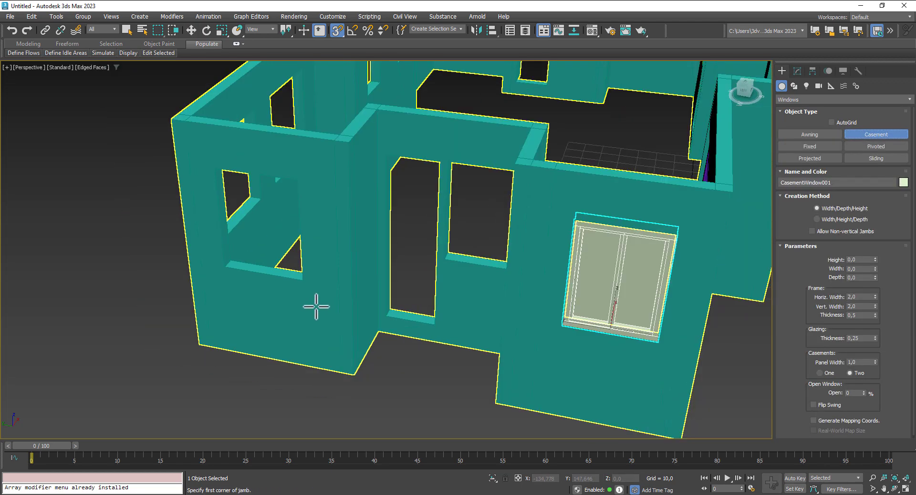
drag(304, 294, 225, 281)
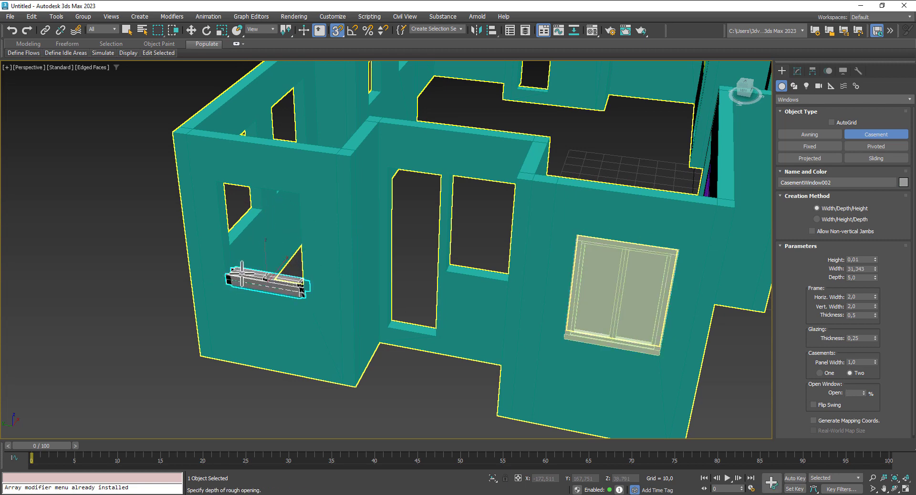
click(237, 274)
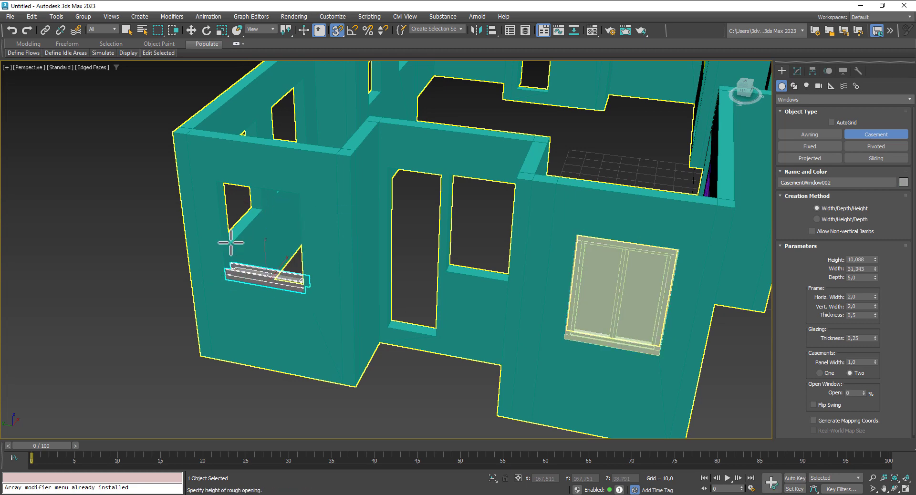
click(222, 185)
key(w)
scroll(339, 197, down, 5)
alt+middle_drag(581, 237, 563, 222)
scroll(359, 318, up, 5)
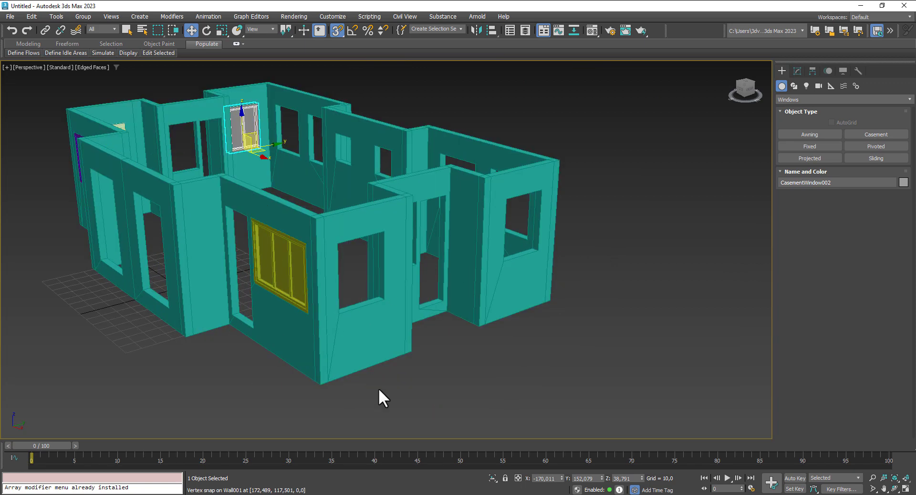
alt+middle_drag(381, 394, 396, 352)
scroll(566, 324, up, 3)
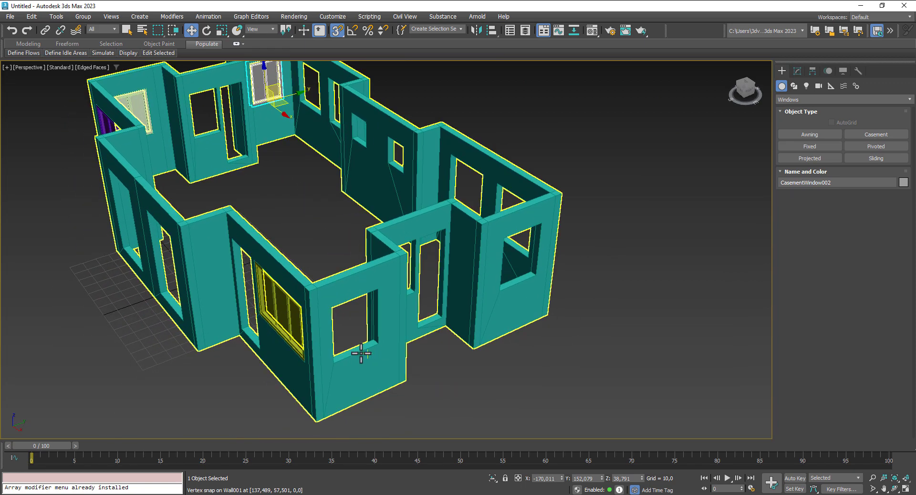
Step: Add 5,0-deep casement windows across the front-wall and right-wall openings
click(868, 135)
drag(334, 361, 374, 350)
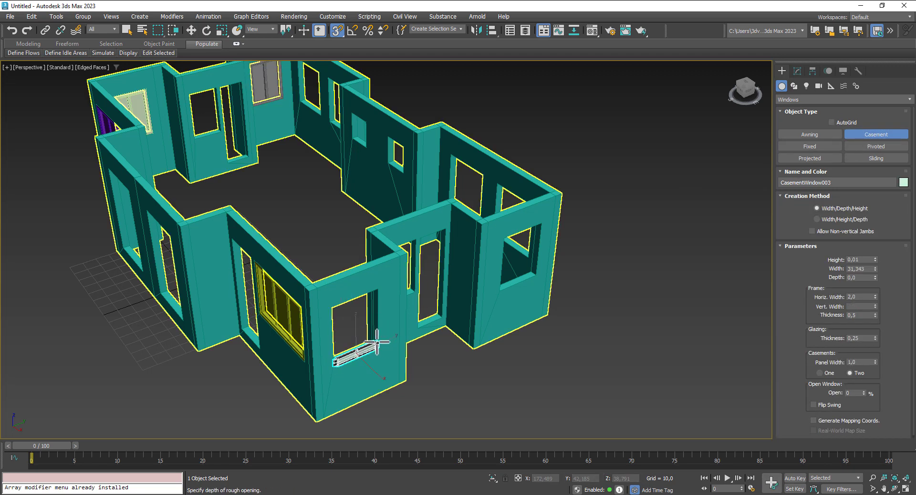
click(370, 336)
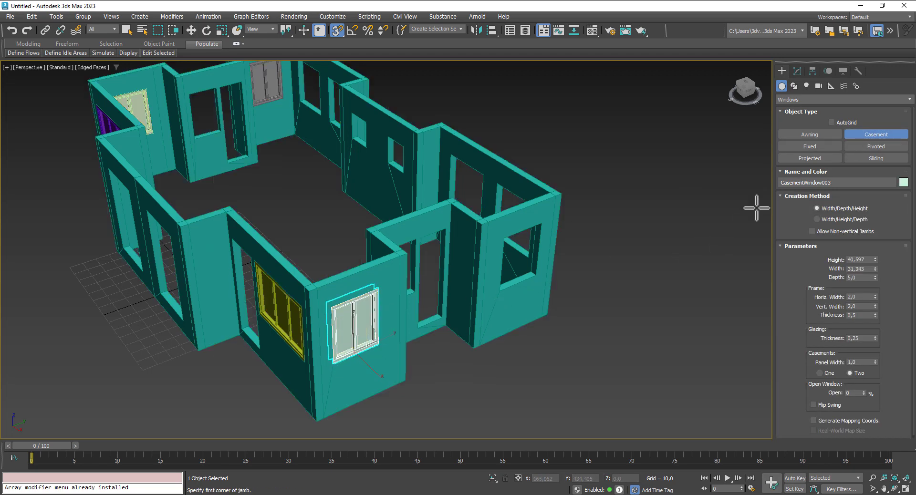
drag(500, 291, 539, 276)
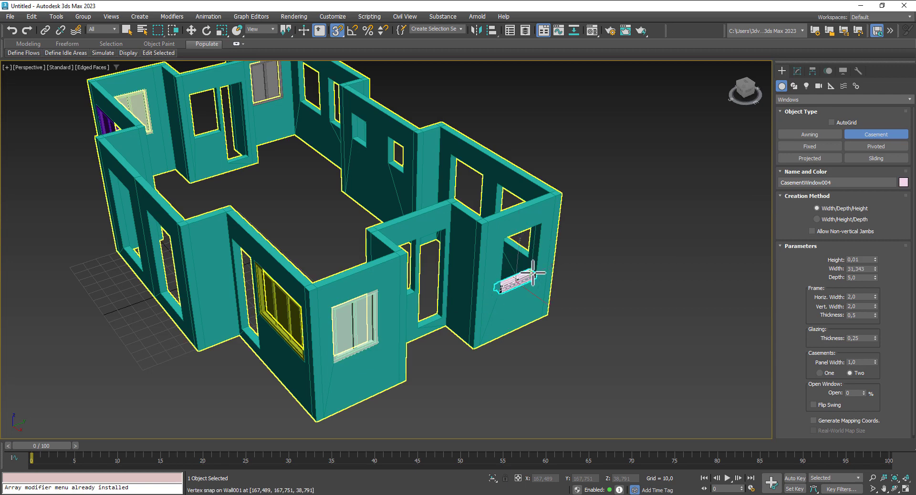
click(538, 265)
Step: From the back of the house, fit another casement window and cancel an unwanted extra one
alt+middle_drag(650, 247, 543, 237)
middle_drag(448, 231, 196, 238)
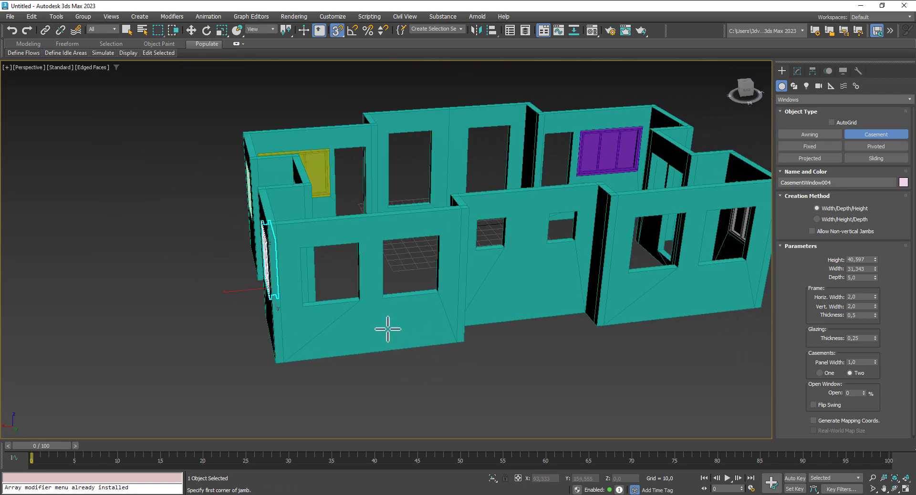
alt+middle_drag(435, 345, 467, 349)
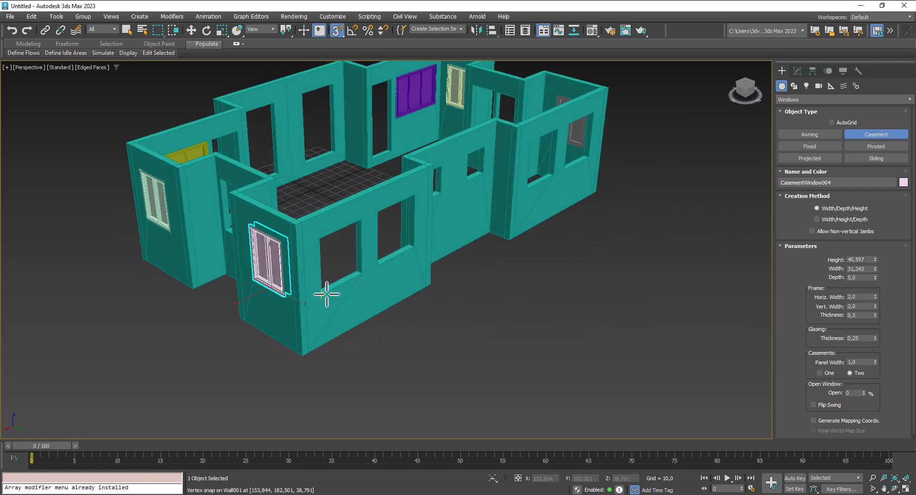
drag(322, 293, 373, 270)
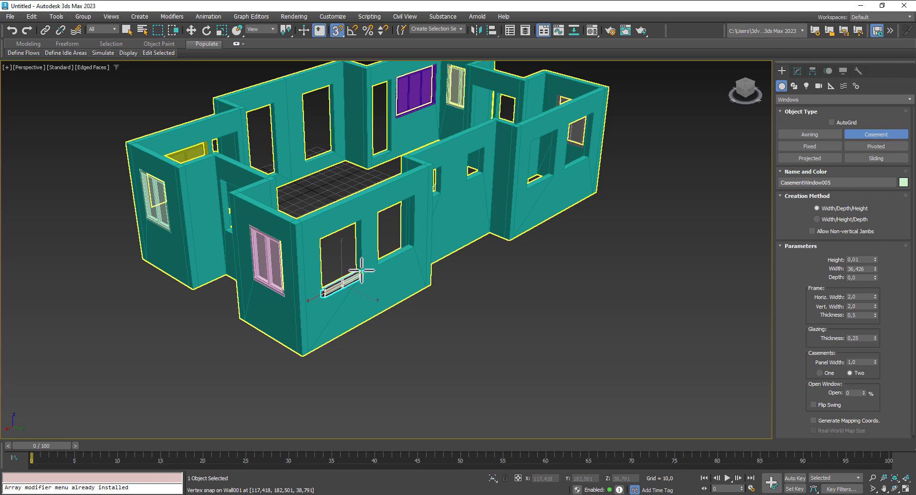
click(356, 269)
click(363, 220)
mouse_move(468, 358)
alt+middle_down()
mouse_move(384, 337)
mouse_move(440, 333)
mouse_move(493, 348)
mouse_move(422, 352)
mouse_move(460, 348)
alt+middle_up()
drag(386, 261, 426, 239)
right_click(483, 337)
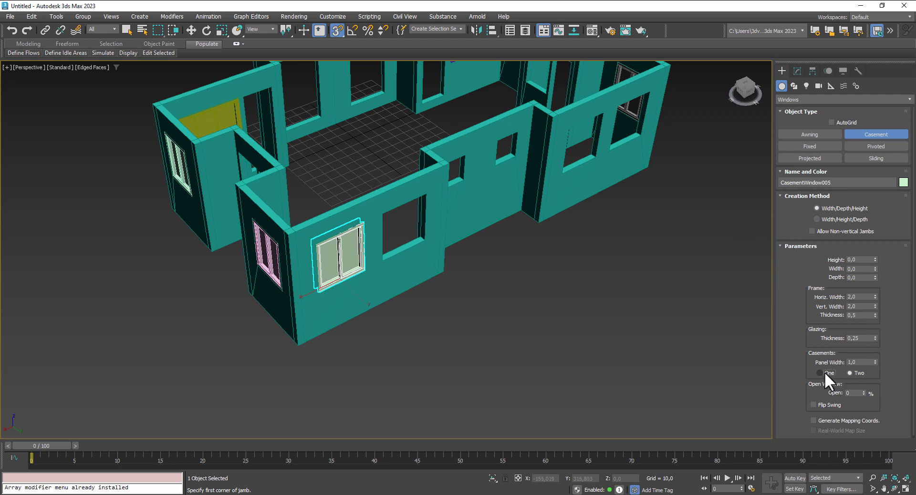
Step: Switch the casement window setting to a single casement panel
click(824, 372)
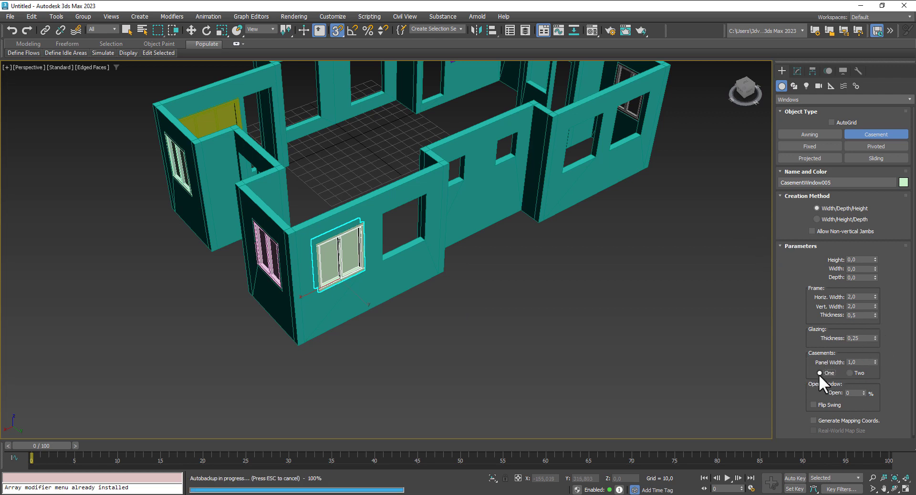
alt+middle_drag(586, 348, 584, 335)
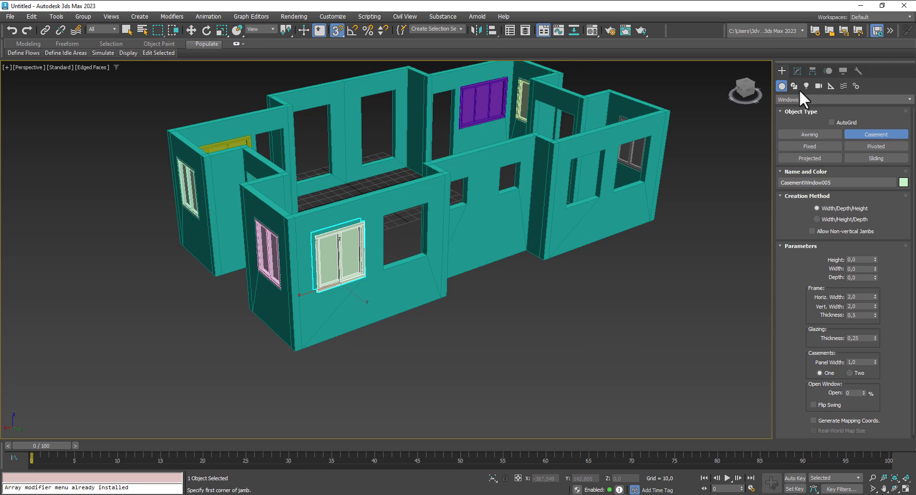
click(798, 71)
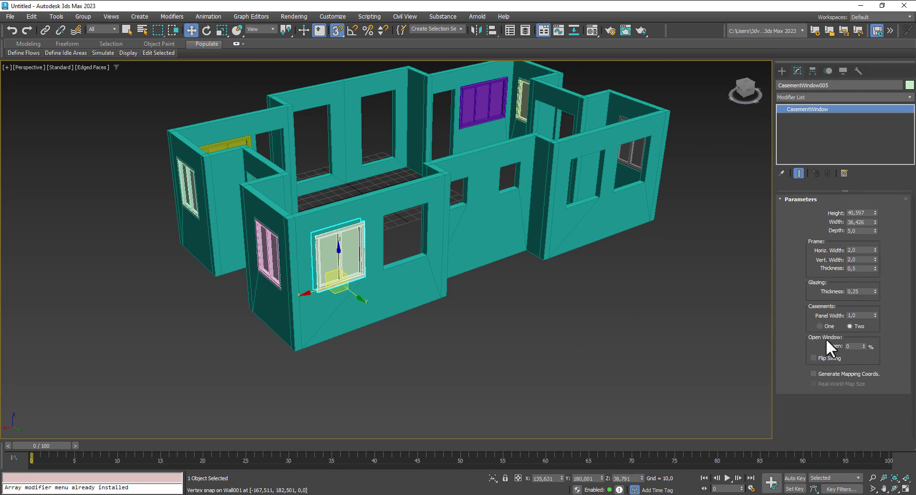
alt+middle_drag(571, 337, 565, 355)
Step: Add single-panel casement windows across the next openings, including the right one
click(782, 70)
click(869, 134)
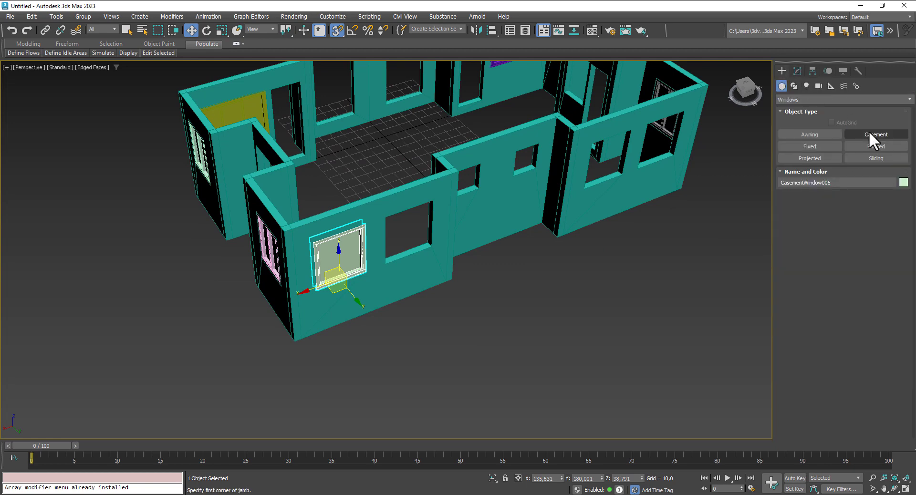
drag(389, 260, 431, 240)
click(431, 240)
click(429, 199)
middle_drag(650, 307, 466, 368)
drag(409, 252, 505, 214)
click(447, 232)
click(446, 202)
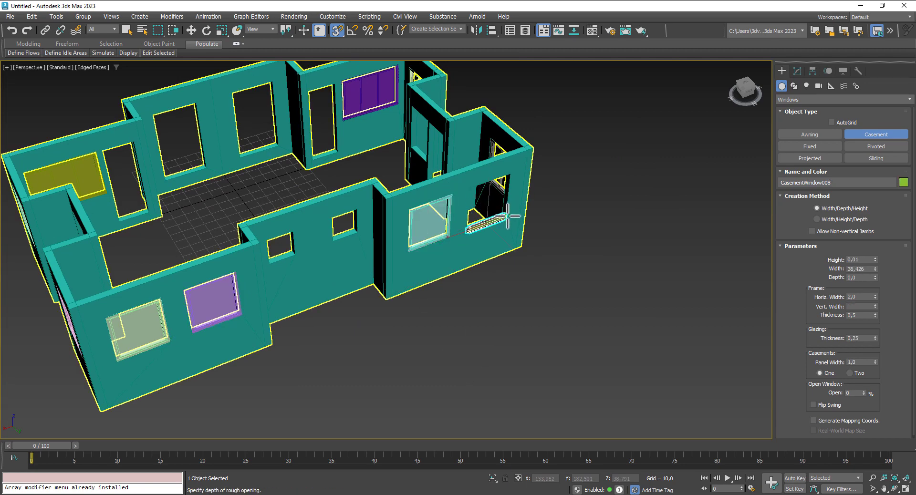
click(508, 177)
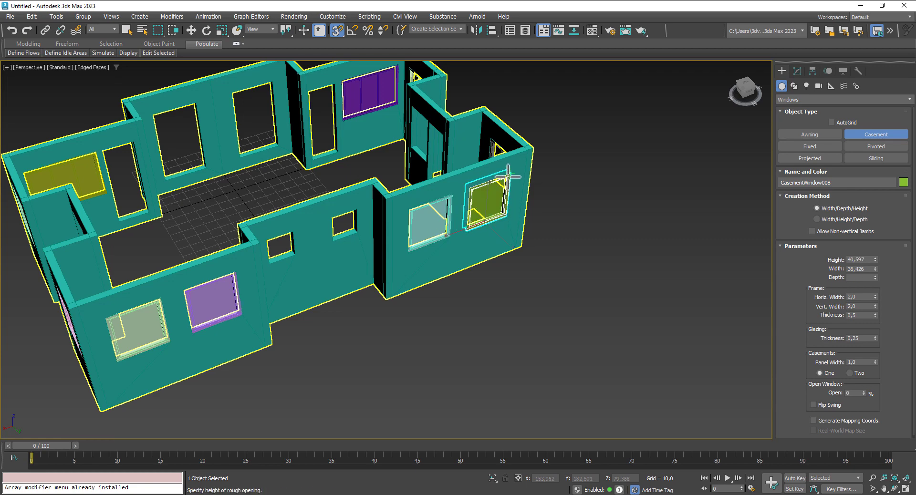
click(509, 177)
Step: Fill the two small openings on the side wall with casement windows
scroll(583, 268, down, 5)
alt+middle_drag(583, 268, 677, 256)
scroll(704, 258, up, 4)
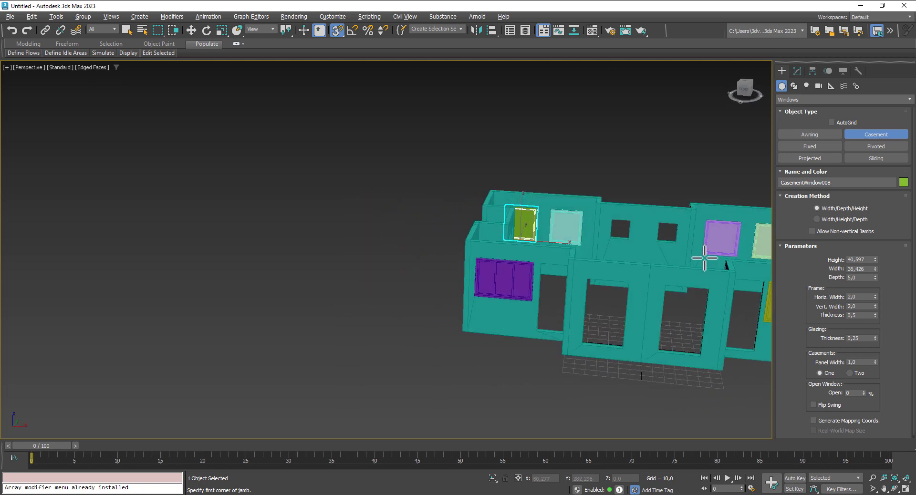
scroll(705, 258, down, 2)
middle_drag(454, 221, 423, 228)
scroll(323, 215, up, 4)
middle_drag(334, 240, 376, 309)
scroll(344, 284, up, 2)
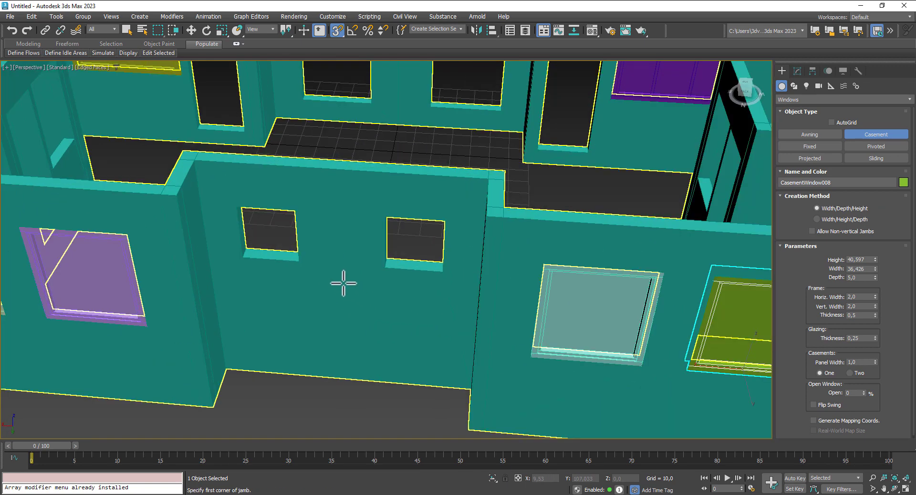
drag(301, 262, 237, 256)
click(245, 204)
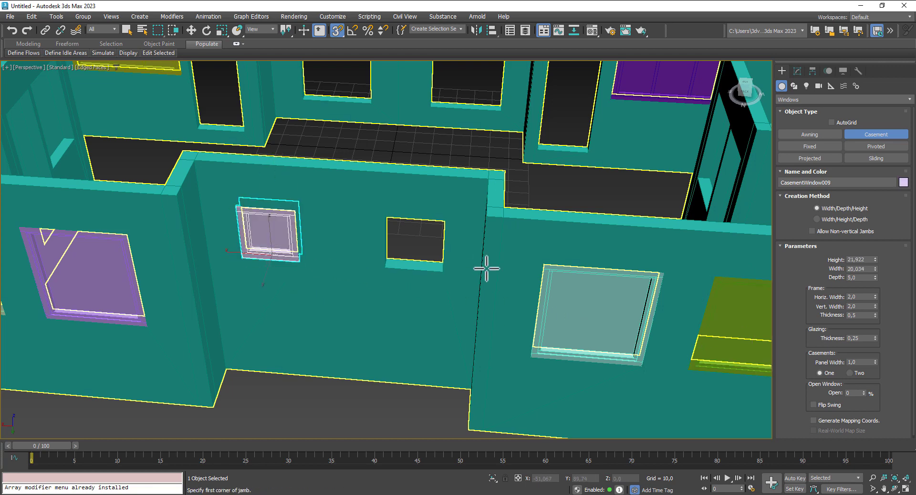
drag(442, 258, 389, 260)
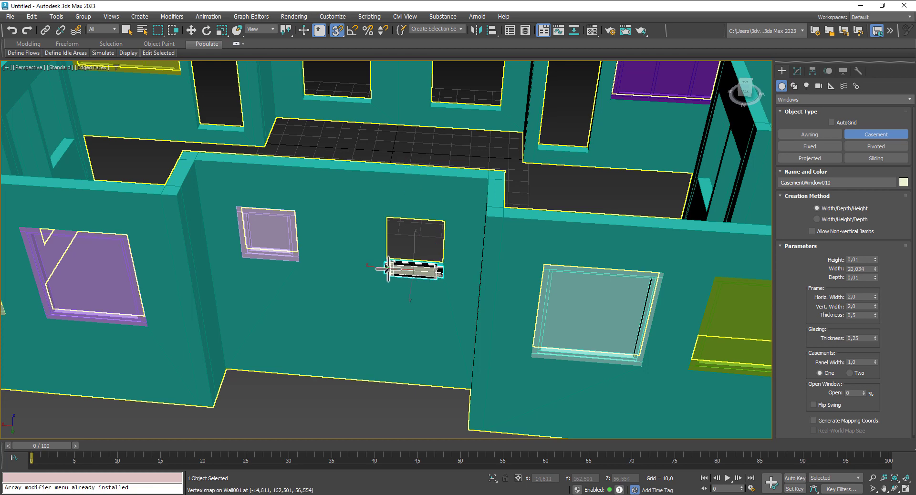
click(389, 220)
key(w)
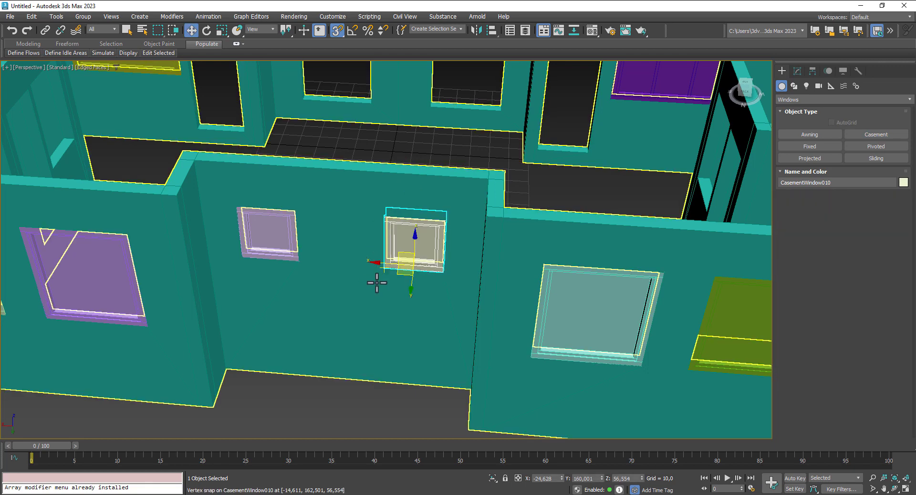
Step: Add casement windows across the front opening and a lower opening on the far side
scroll(388, 304, down, 4)
alt+middle_drag(606, 352, 647, 308)
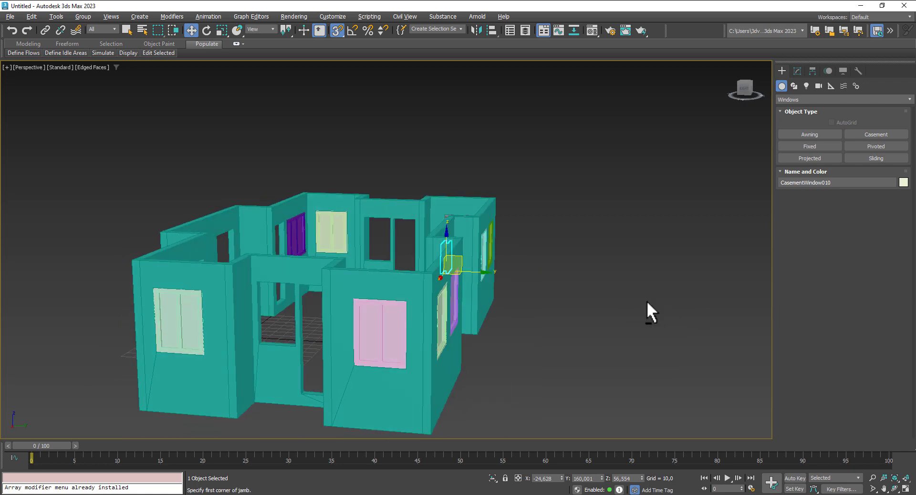
click(881, 134)
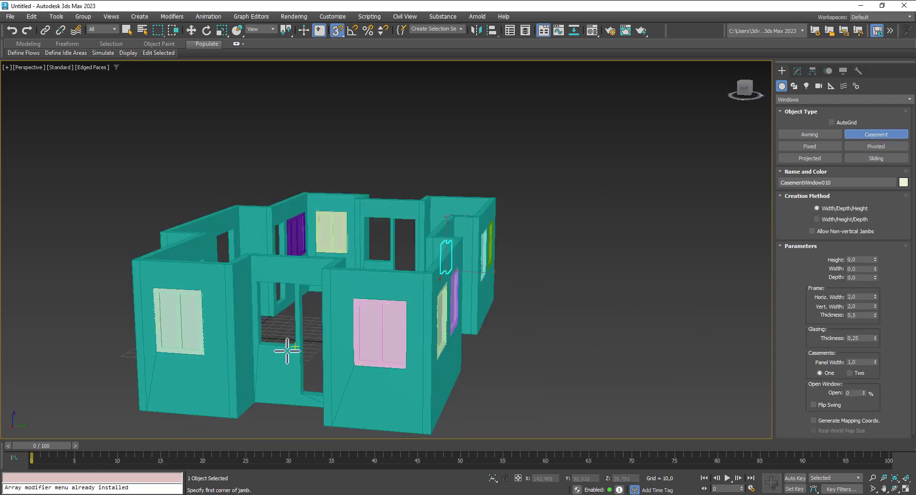
alt+middle_drag(283, 370, 309, 362)
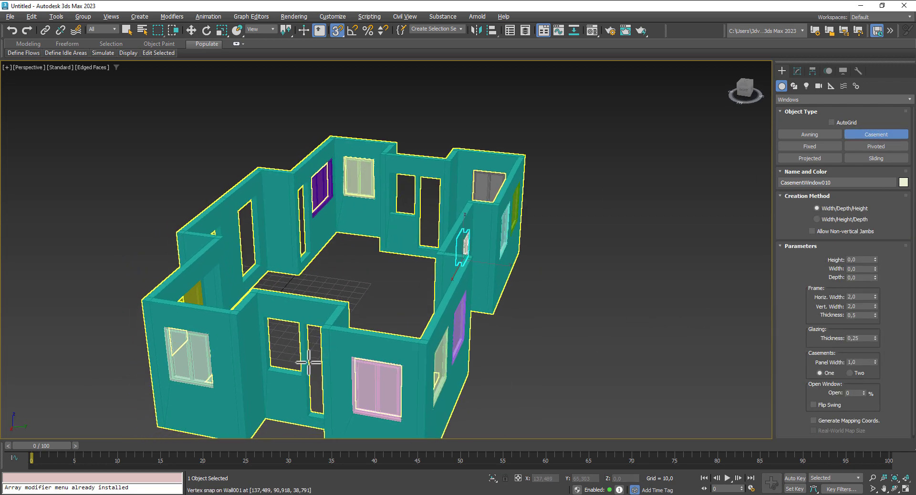
scroll(309, 362, up, 3)
drag(296, 383, 248, 374)
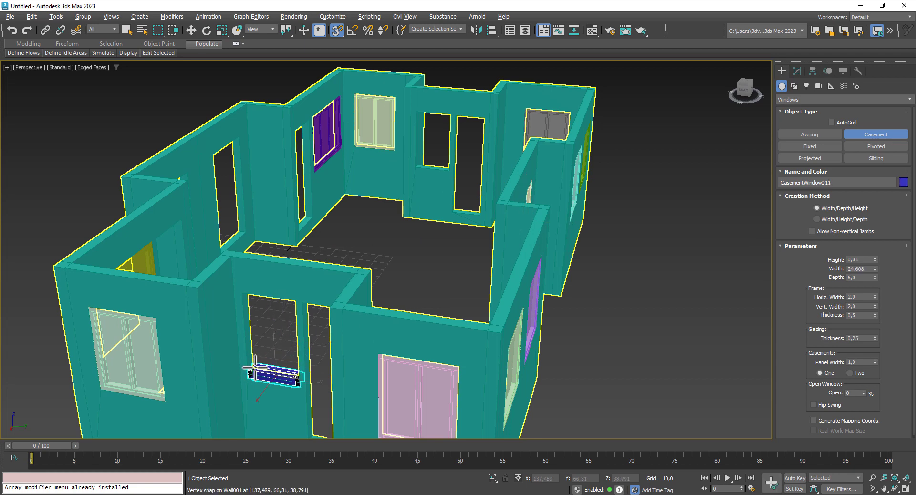
click(254, 368)
click(245, 294)
scroll(259, 305, down, 4)
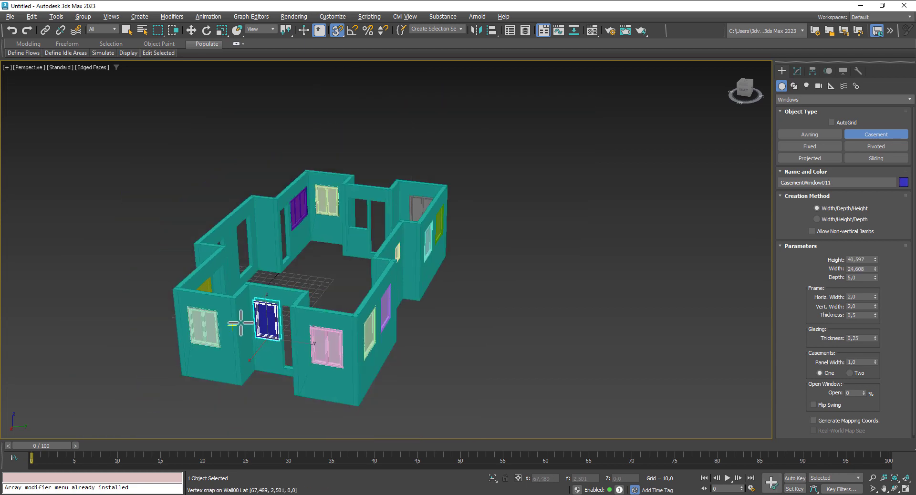
alt+middle_drag(240, 323, 750, 146)
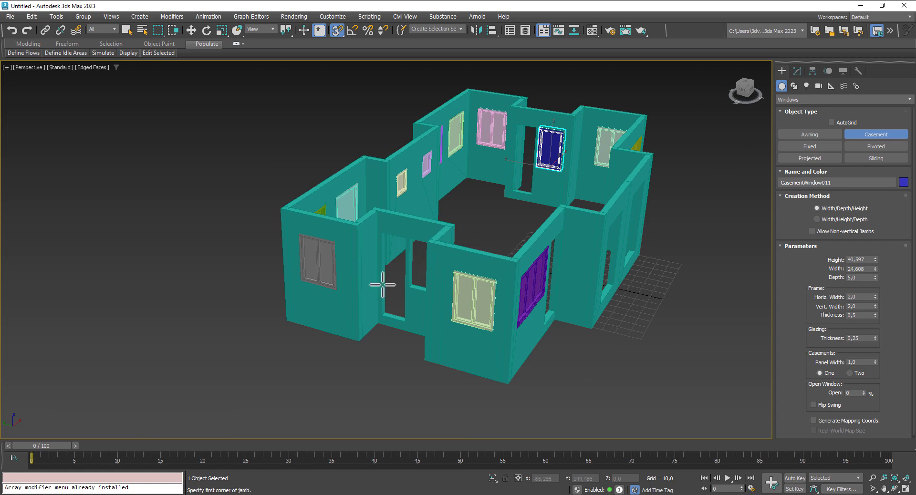
scroll(383, 285, up, 5)
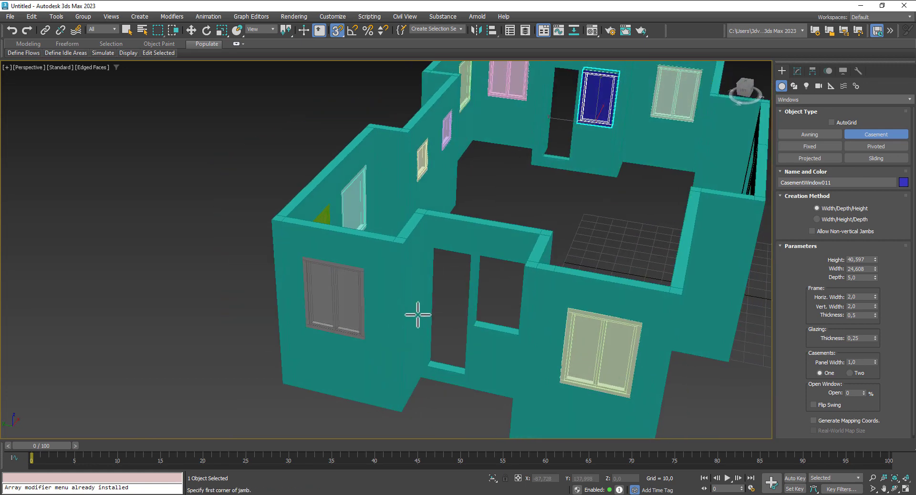
alt+middle_drag(419, 315, 377, 319)
drag(598, 357, 544, 350)
click(546, 345)
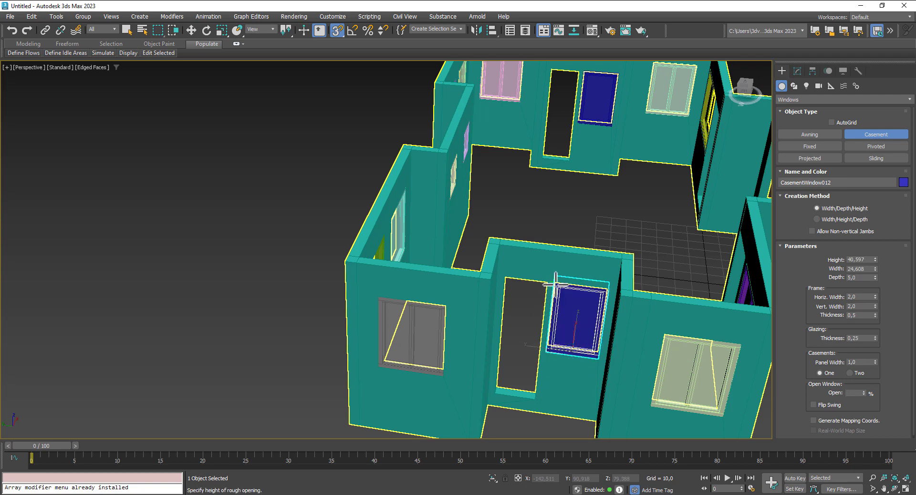
scroll(477, 361, down, 3)
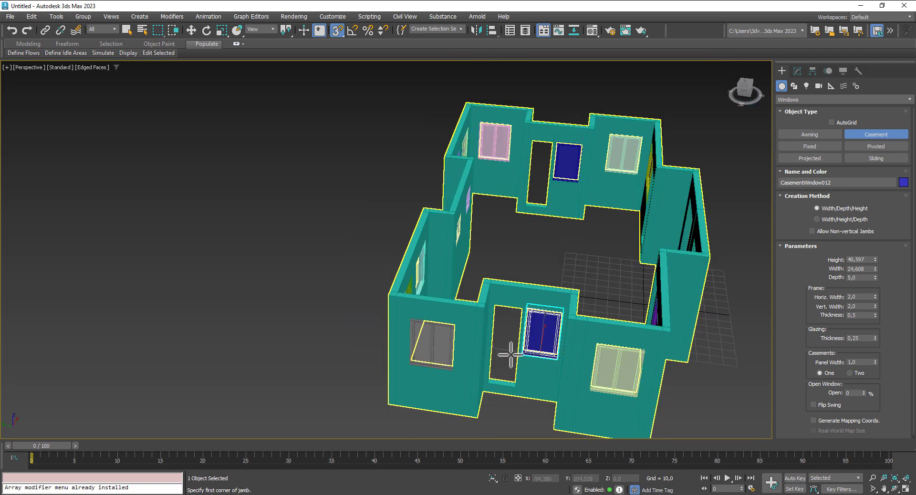
alt+middle_drag(612, 365, 310, 297)
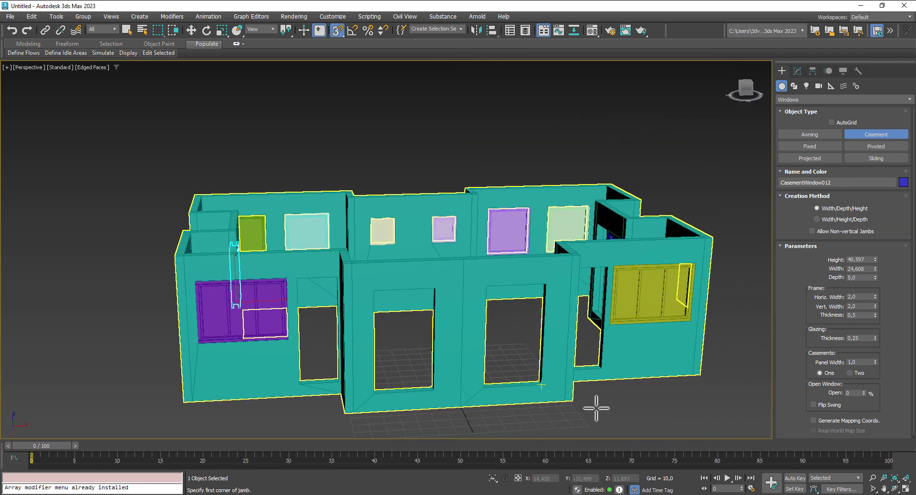
Step: Fit a fixed window 37,487 wide, 66,69 high and 5,0 deep into the tall front opening
click(819, 146)
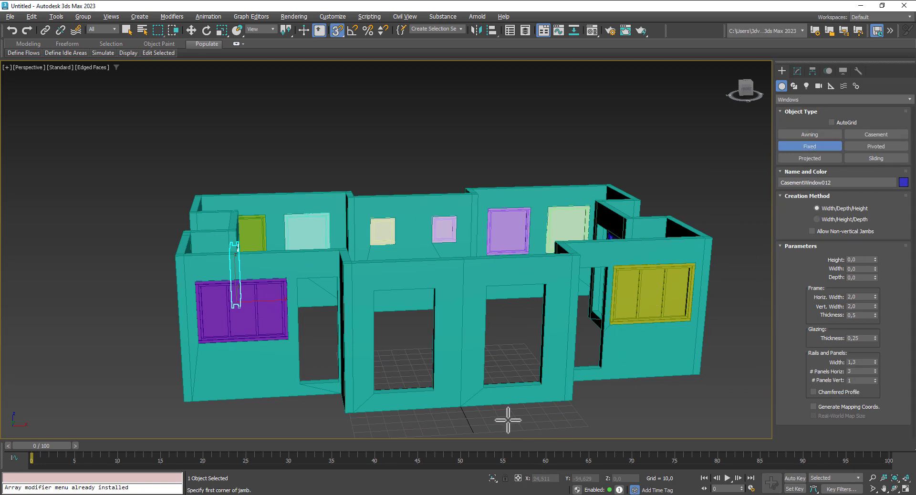
alt+middle_drag(508, 420, 441, 388)
alt+middle_drag(437, 194, 508, 113)
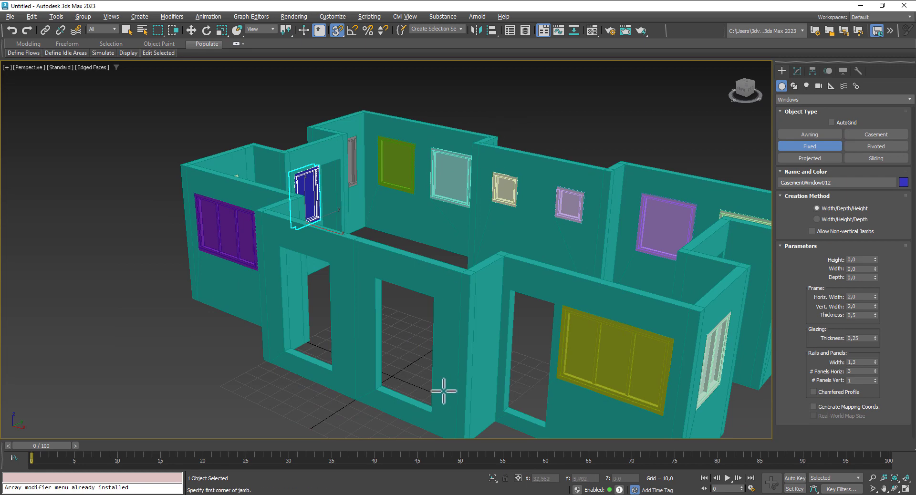
drag(432, 413, 377, 389)
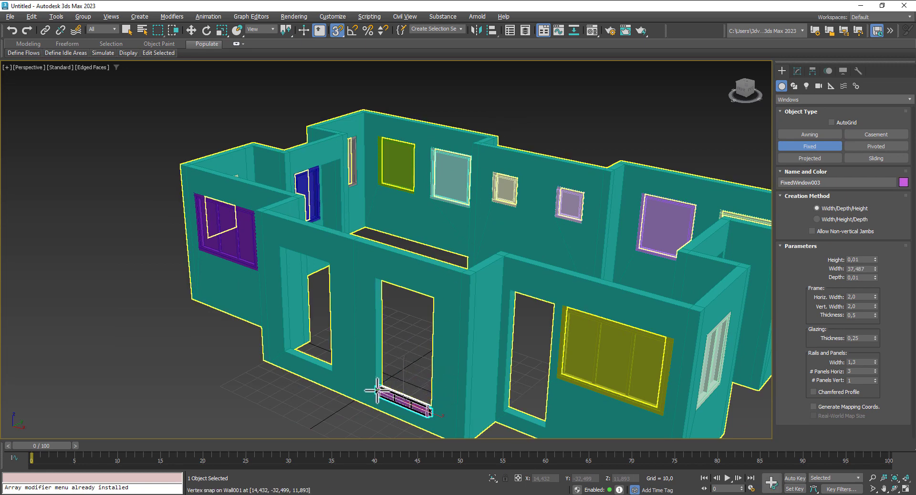
click(382, 387)
click(378, 282)
right_click(380, 288)
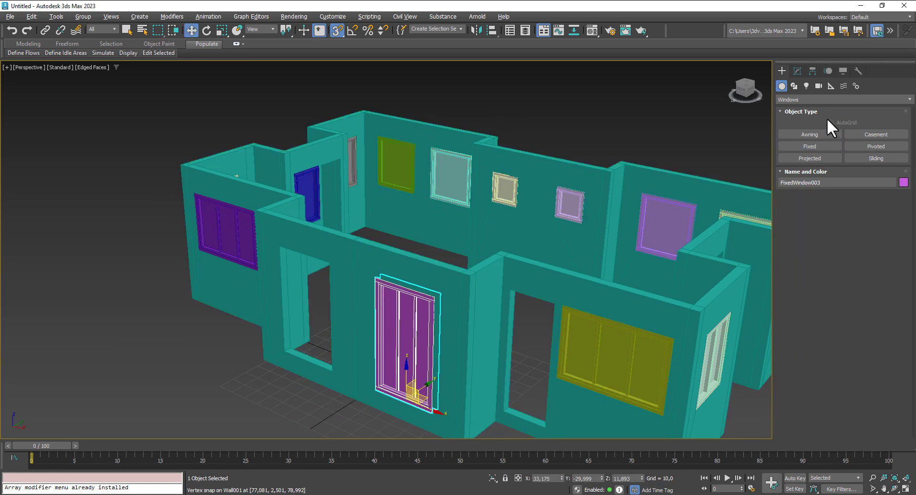
Step: Add another fixed window across the lower opening and orbit to face the front walls
click(808, 147)
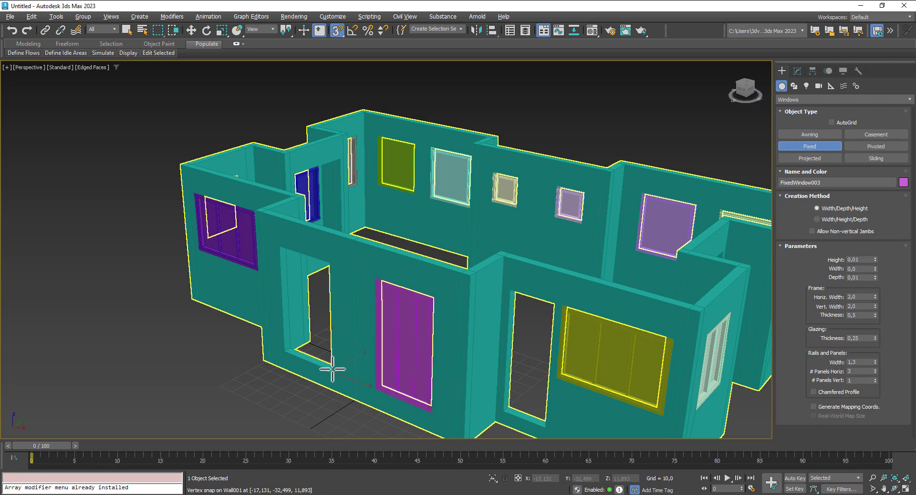
drag(333, 371, 285, 352)
click(290, 350)
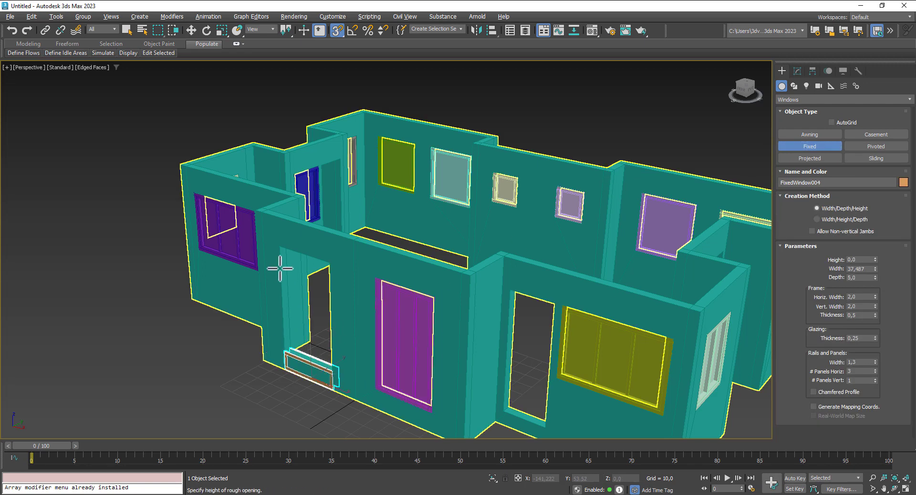
click(279, 245)
scroll(280, 245, down, 4)
alt+middle_drag(578, 372, 614, 327)
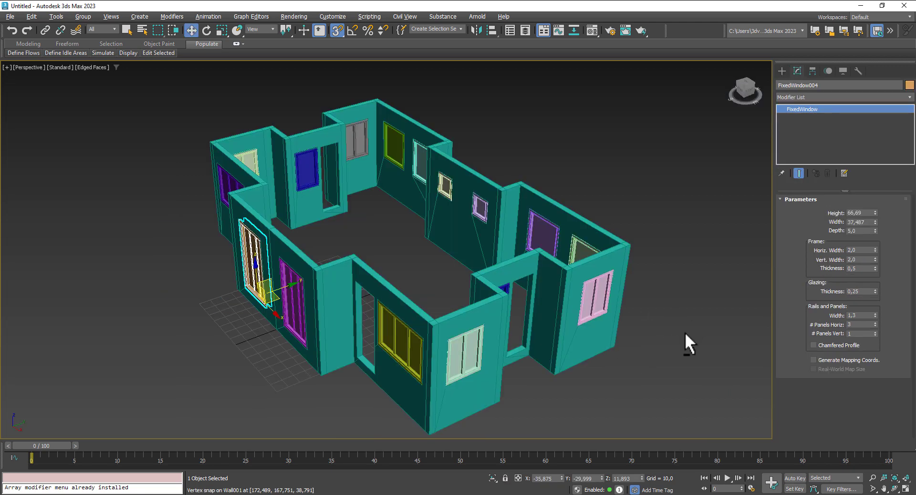
alt+middle_drag(685, 332, 747, 332)
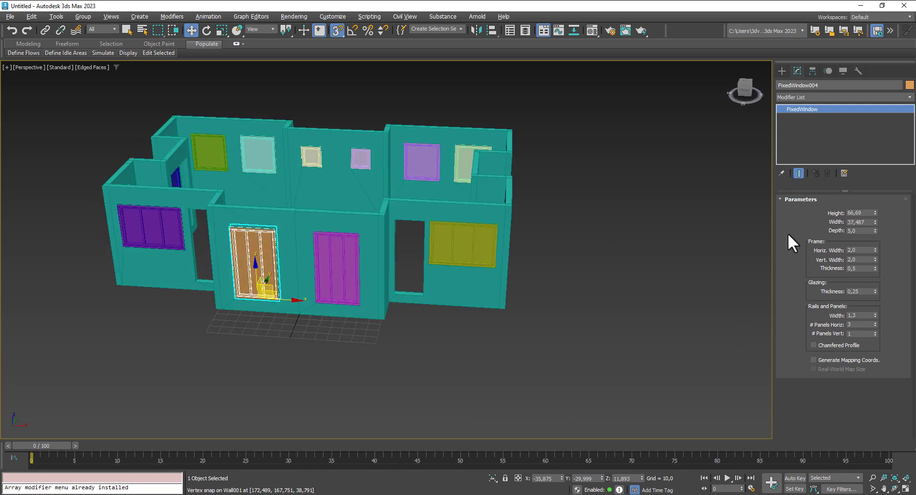
click(782, 69)
Step: Draw a pivot door filling the doorway beside the yellow window
click(793, 100)
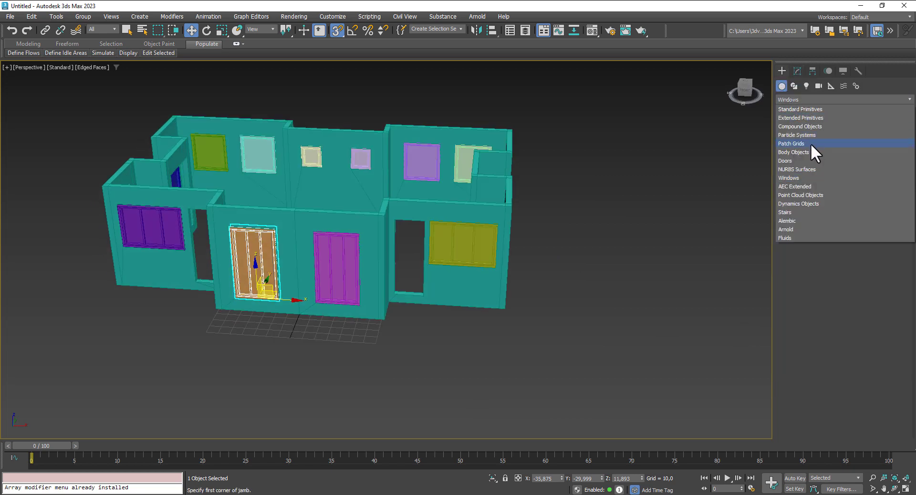
click(795, 160)
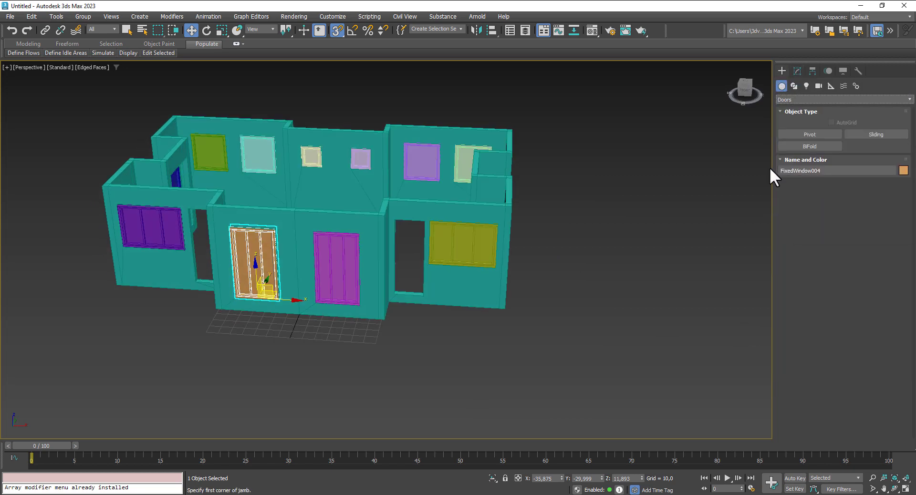
click(810, 135)
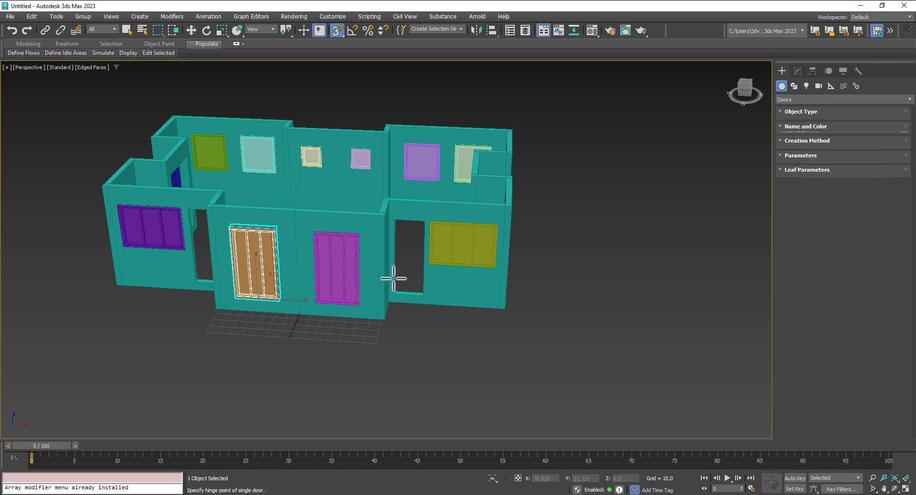
scroll(404, 310, up, 6)
drag(423, 329, 380, 319)
click(384, 314)
click(384, 213)
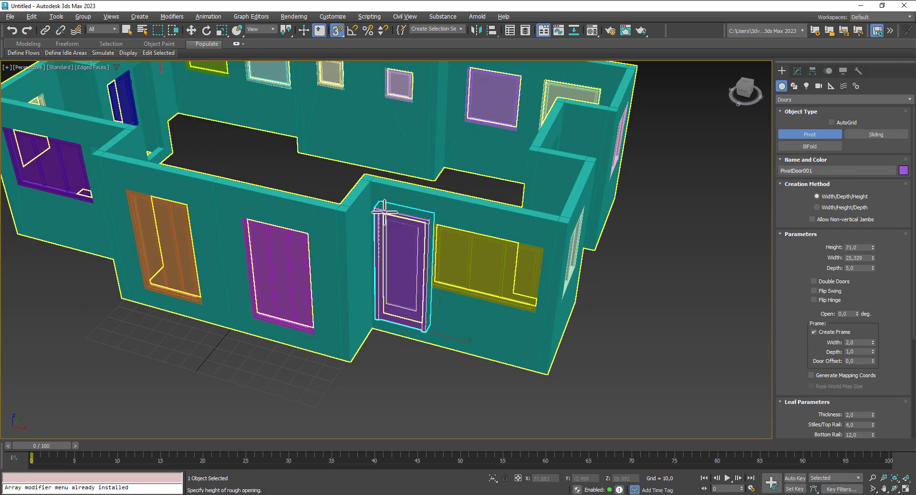
alt+middle_drag(491, 327, 508, 310)
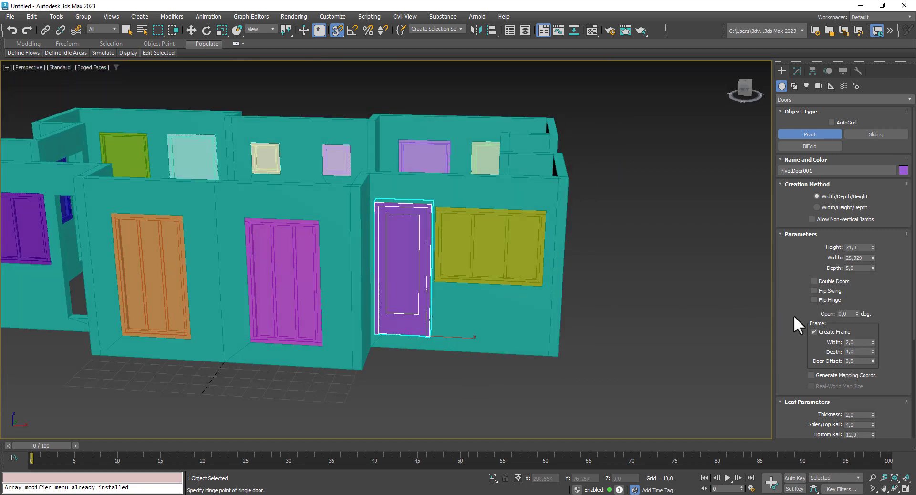
scroll(794, 315, down, 4)
Step: Flip the pivot door's swing and hinge and set its opening to 0
drag(857, 169, 860, 115)
click(823, 144)
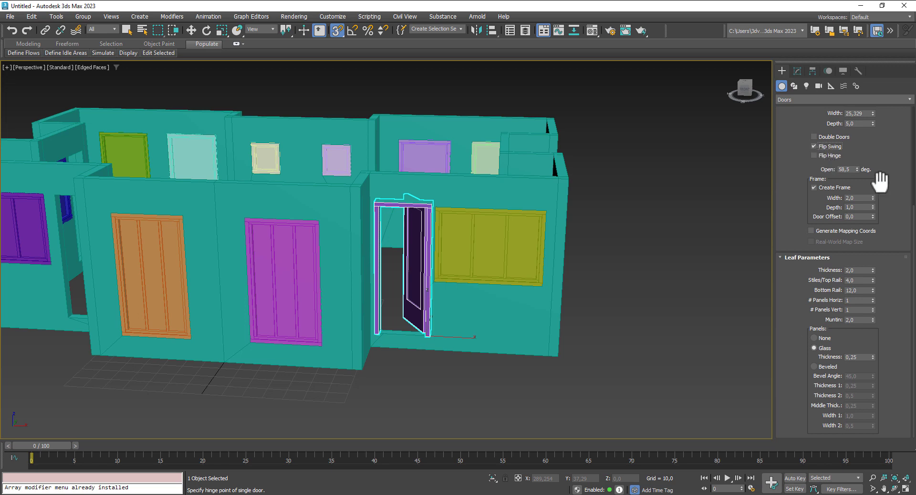
click(815, 146)
click(823, 156)
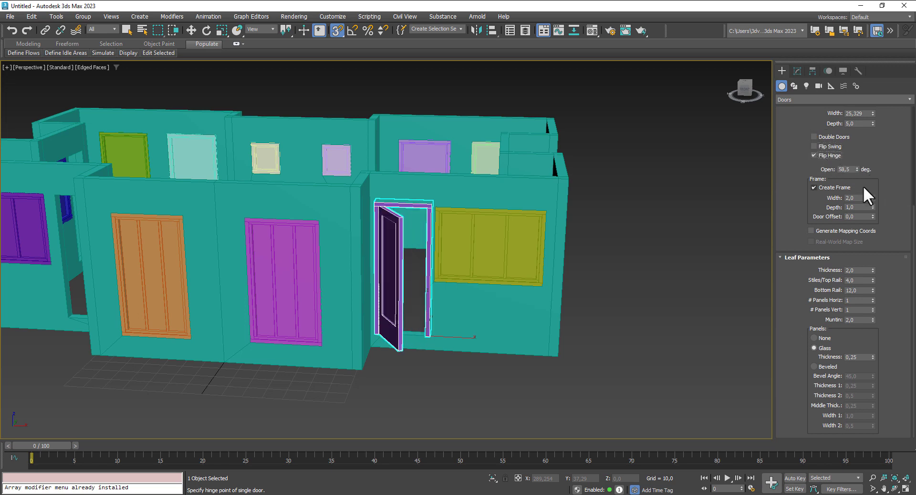
click(825, 147)
drag(858, 170, 823, 170)
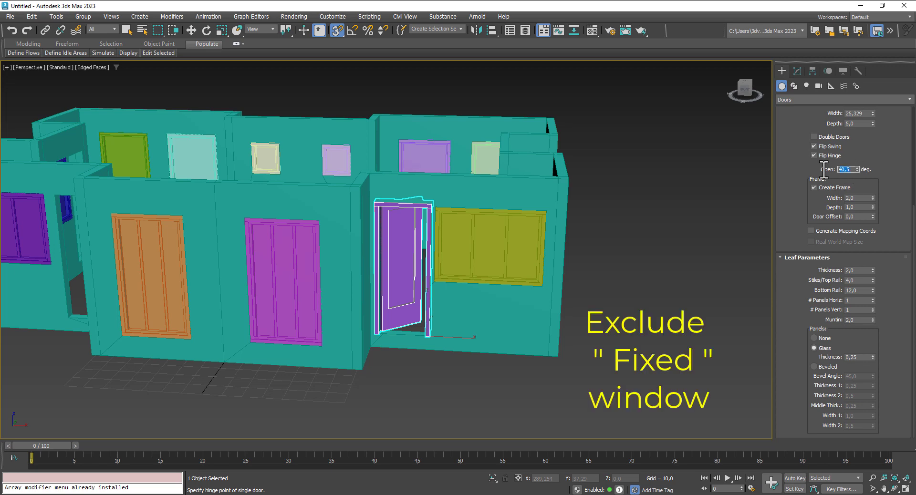
text(0)
key(Return)
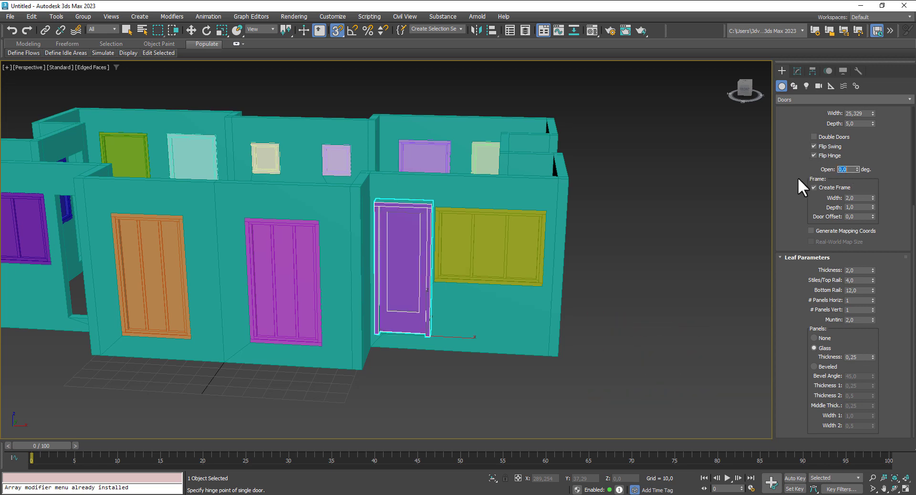
scroll(494, 299, up, 3)
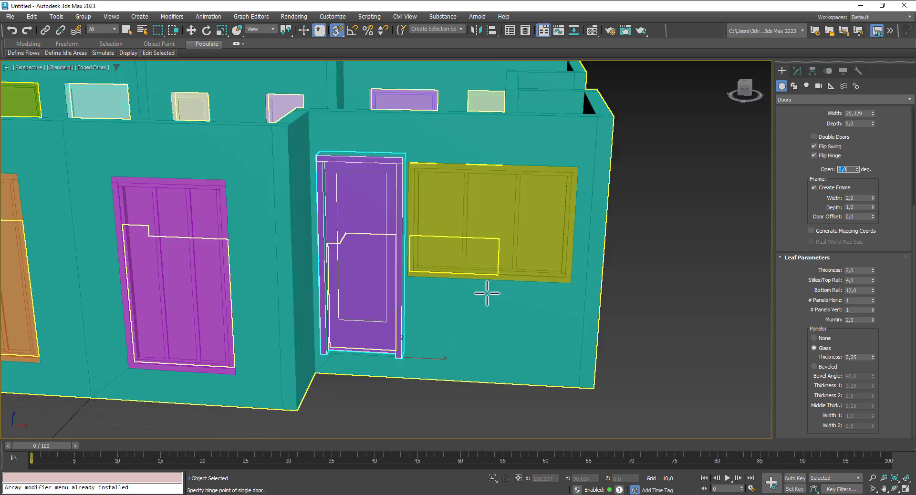
click(191, 30)
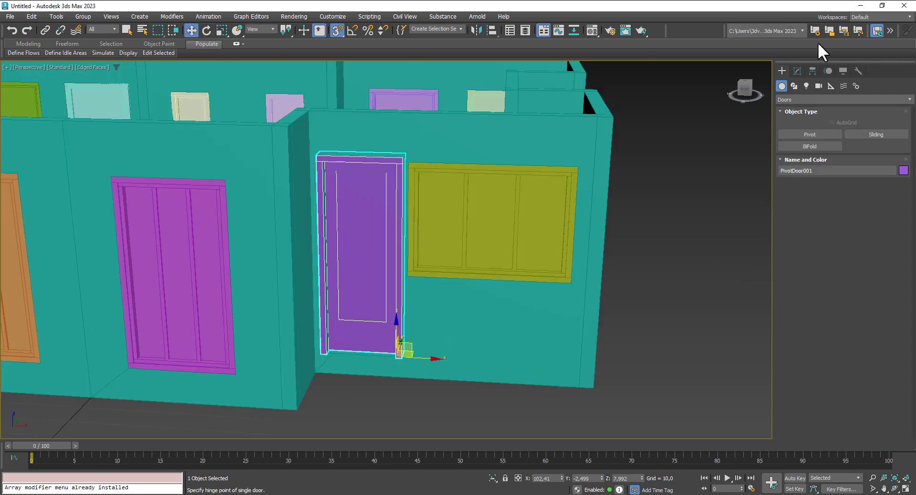
Step: Set PivotDoor001's bottom rail to 27,72 and its stiles and top rail to 1,52
click(797, 70)
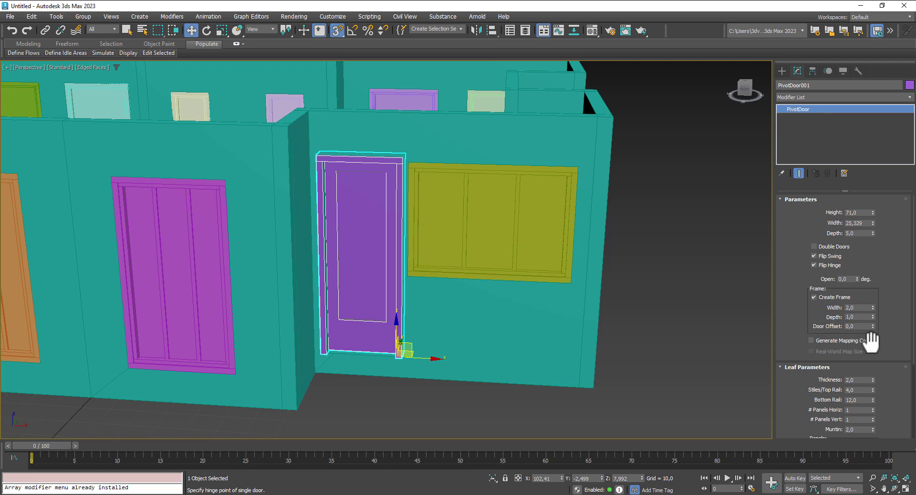
scroll(896, 325, down, 4)
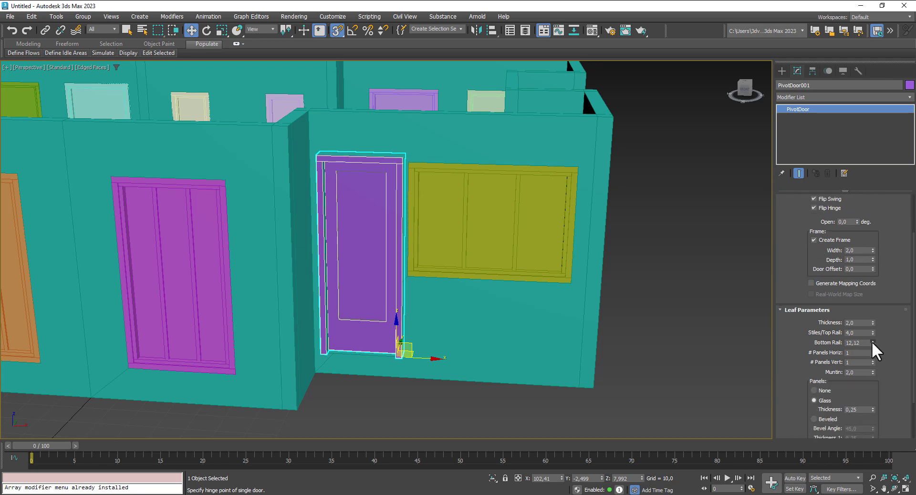
drag(873, 343, 878, 287)
drag(873, 333, 881, 362)
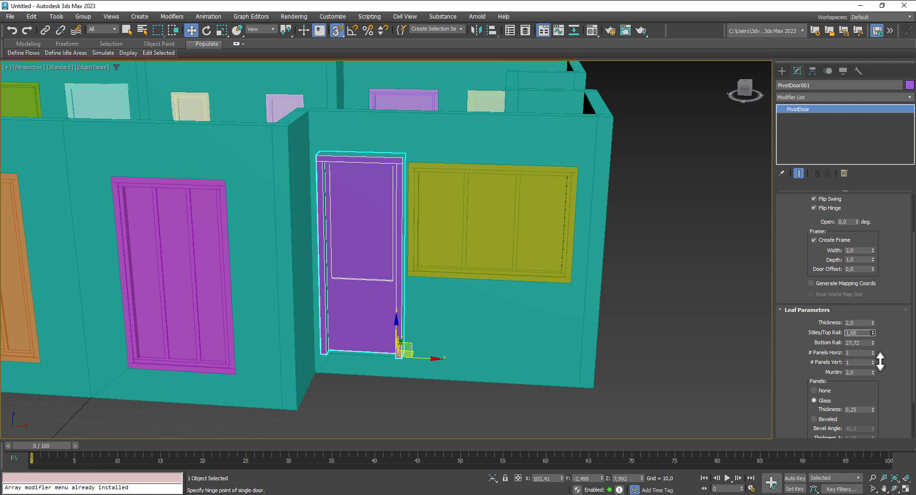
alt+middle_drag(591, 276, 517, 259)
scroll(560, 276, down, 5)
scroll(429, 250, down, 6)
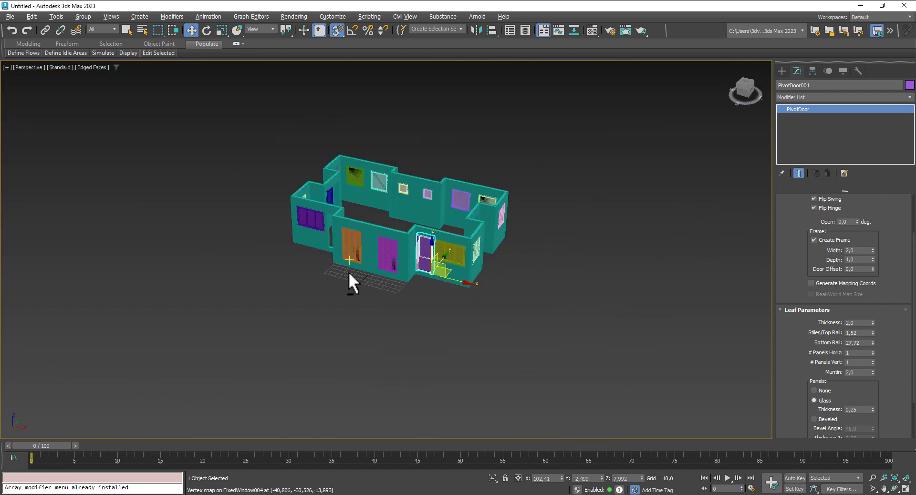
alt+middle_drag(351, 282, 503, 277)
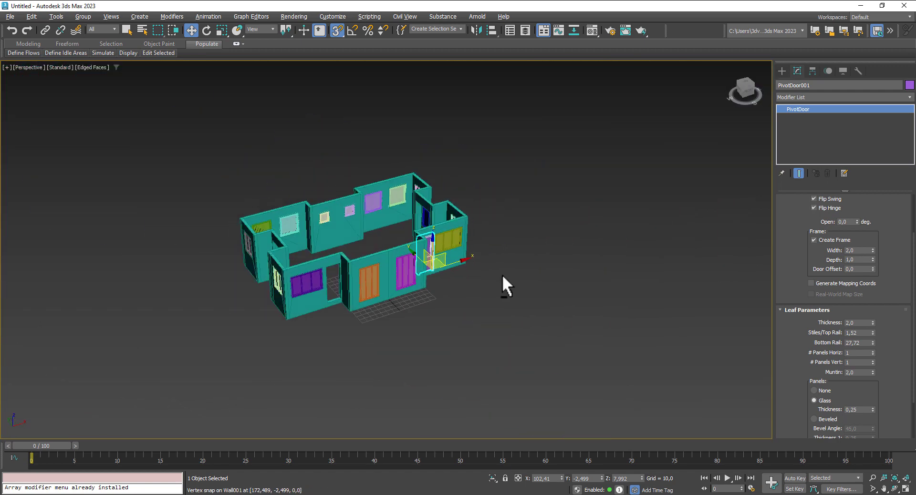
Step: Draw PivotDoor002 across a doorway with a height of 71
click(782, 71)
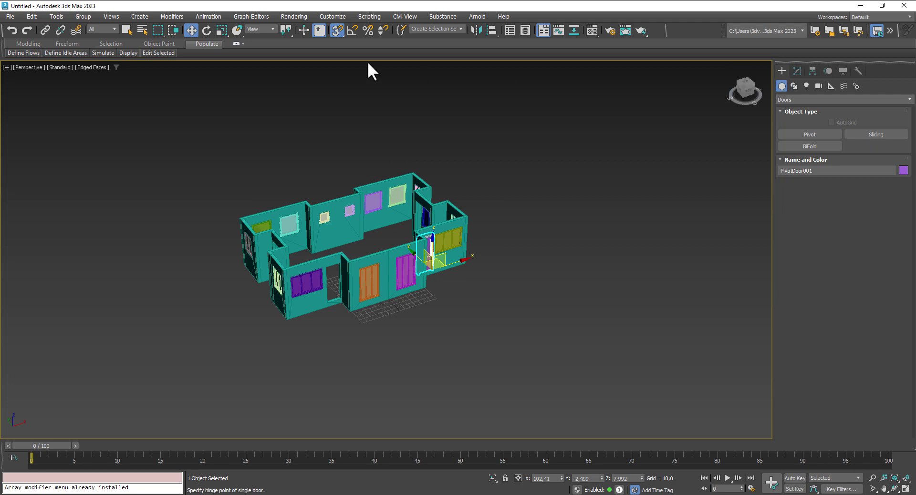
click(830, 135)
scroll(311, 319, up, 5)
drag(351, 283, 384, 273)
click(376, 270)
click(377, 191)
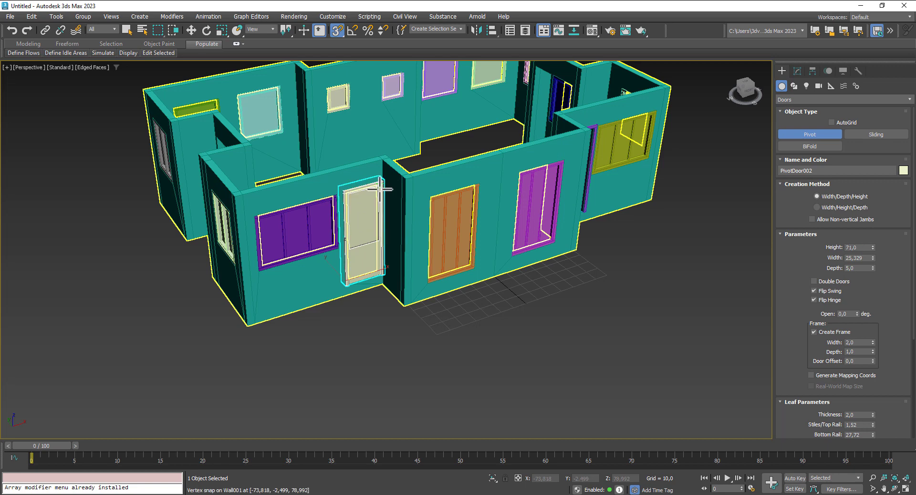
scroll(356, 326, down, 3)
alt+middle_drag(357, 328, 428, 320)
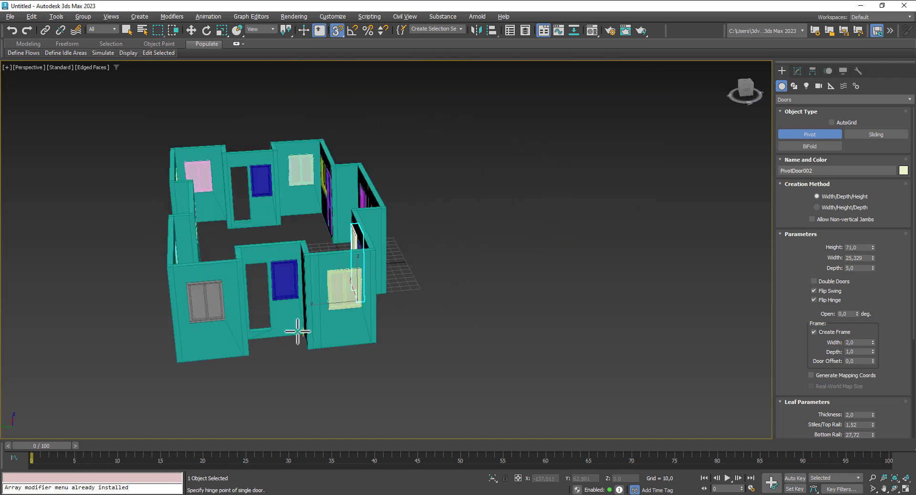
Step: Draw PivotDoor003 across the next doorway
alt+middle_drag(297, 332, 252, 355)
scroll(252, 355, up, 4)
drag(262, 309, 222, 309)
click(223, 304)
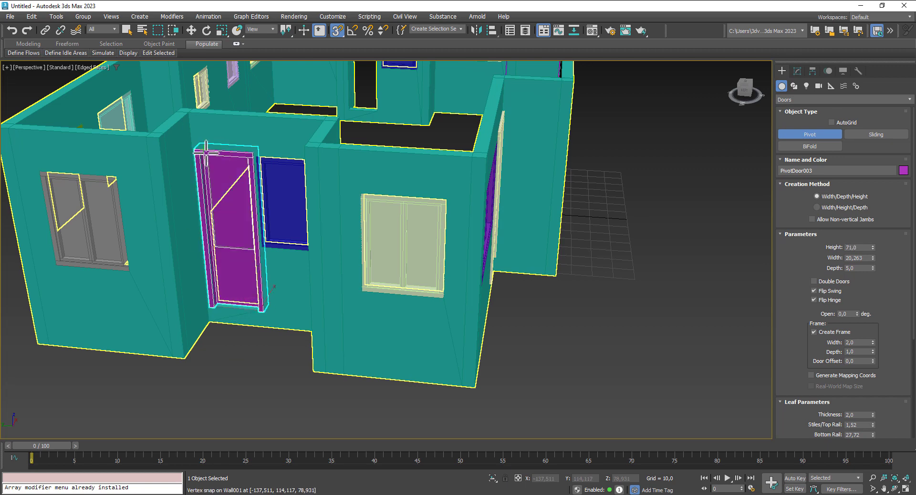
scroll(270, 184, down, 5)
alt+middle_drag(380, 233, 379, 233)
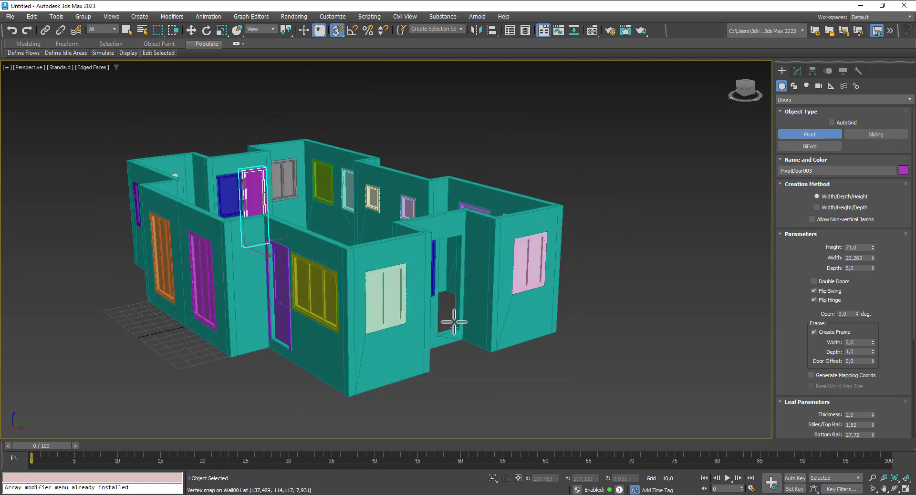
Step: Draw PivotDoor004 between the jambs up to the doorway top, then stop creating doors
drag(438, 337, 461, 330)
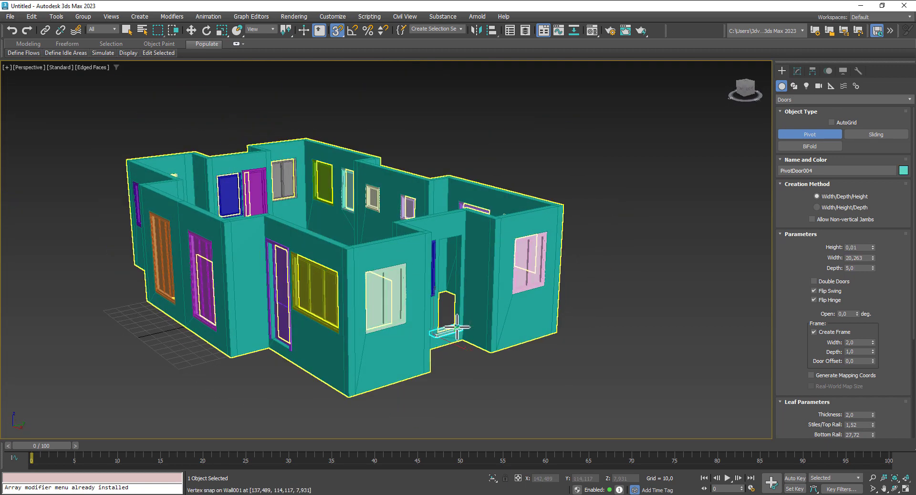
click(457, 328)
click(459, 237)
right_click(459, 236)
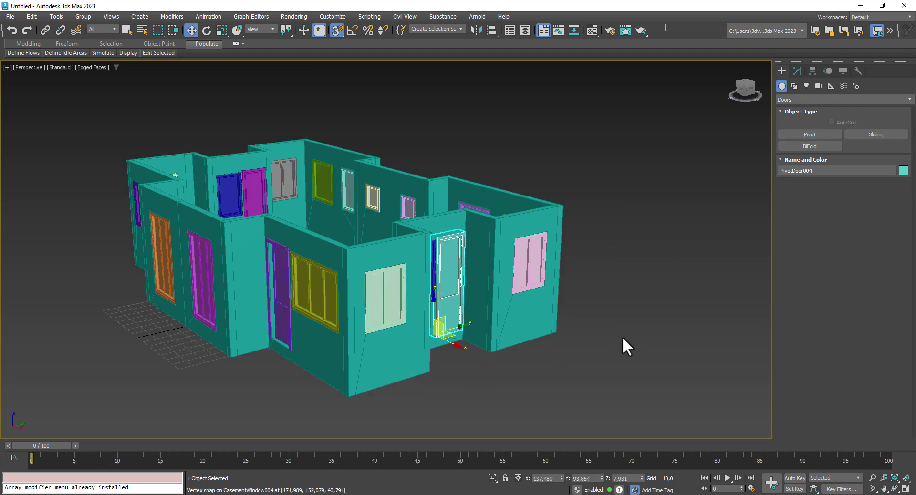
scroll(627, 336, down, 2)
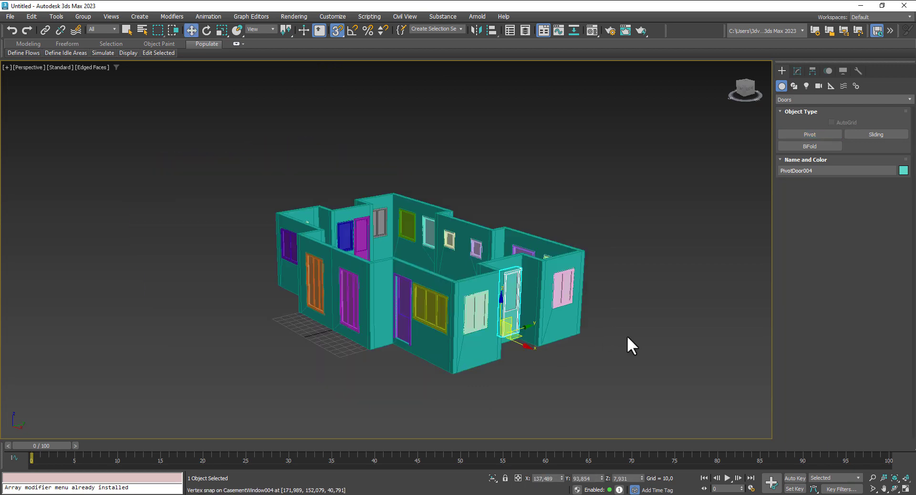
Step: Turn 3D Snaps off and orbit around the house to check the doors
click(335, 30)
alt+middle_drag(196, 348, 257, 351)
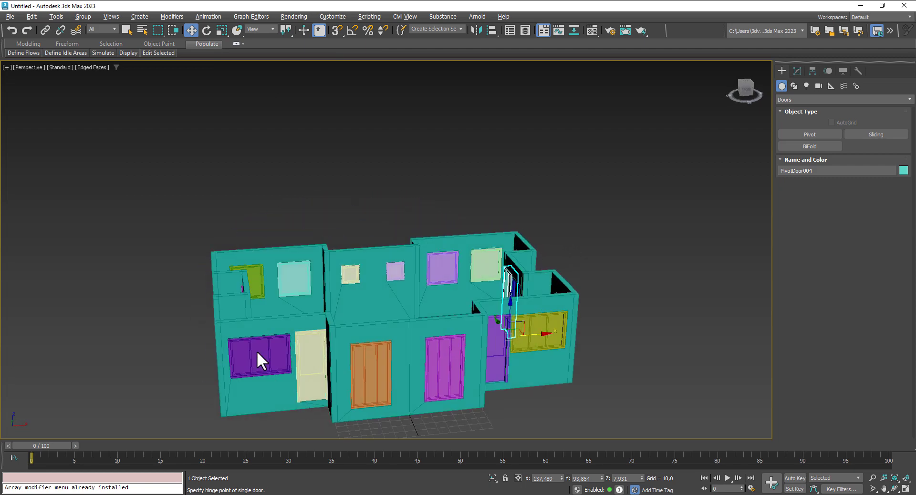
alt+middle_drag(620, 240, 646, 220)
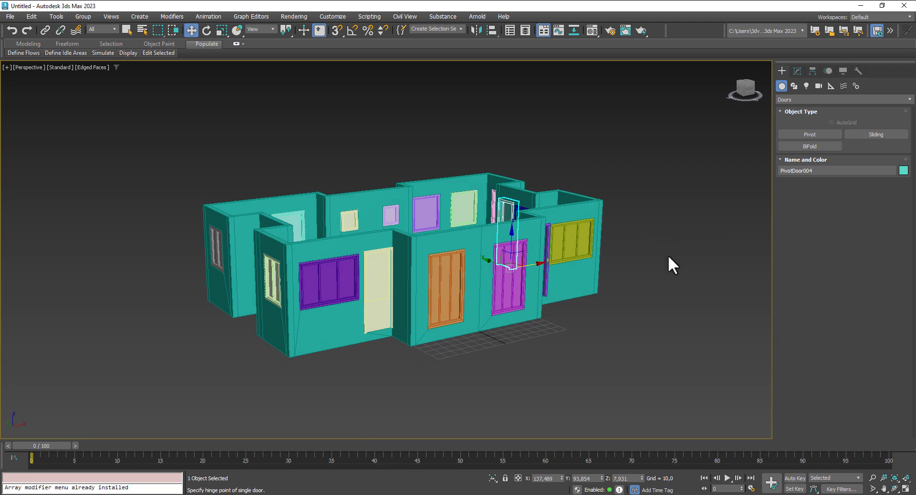
scroll(661, 273, down, 3)
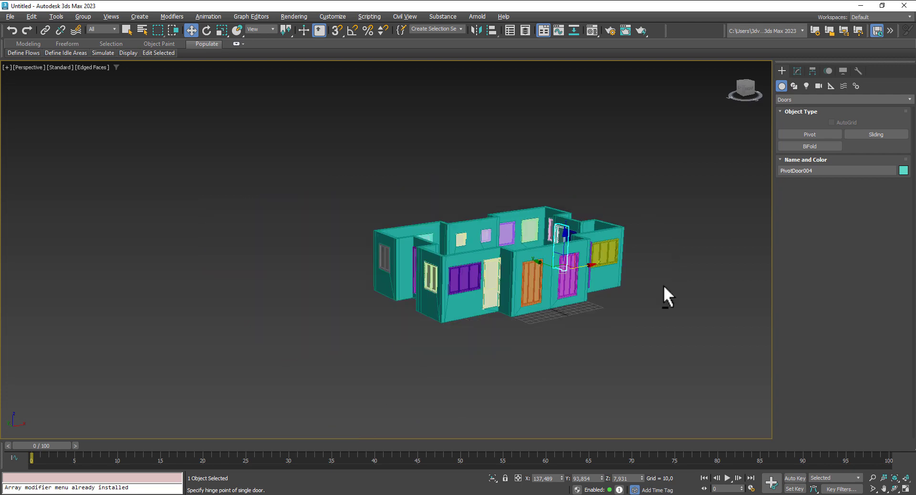
alt+middle_drag(663, 285, 603, 283)
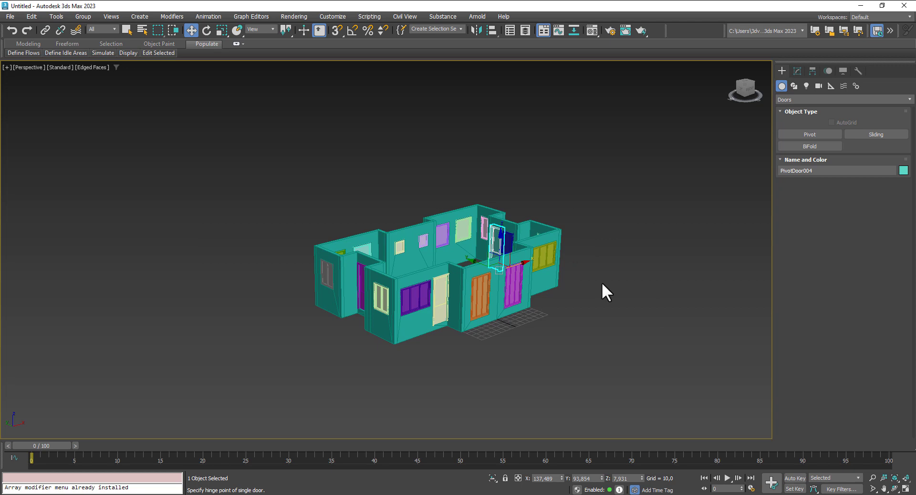
Step: Save the scene as Apartman.max and open the Compact Material Editor
scroll(567, 302, up, 2)
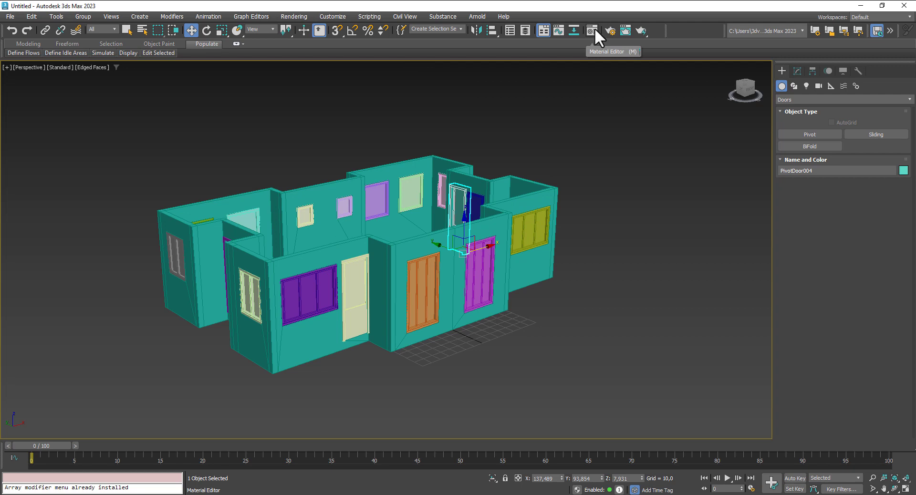
click(10, 19)
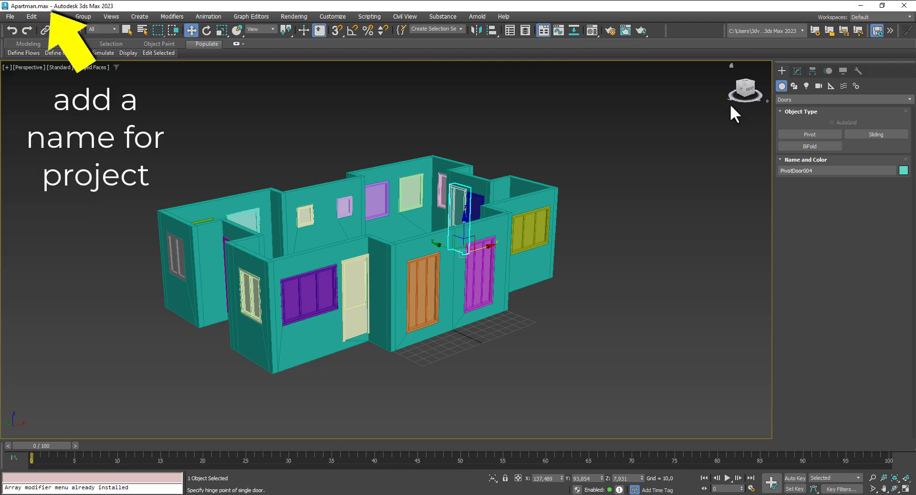
click(592, 31)
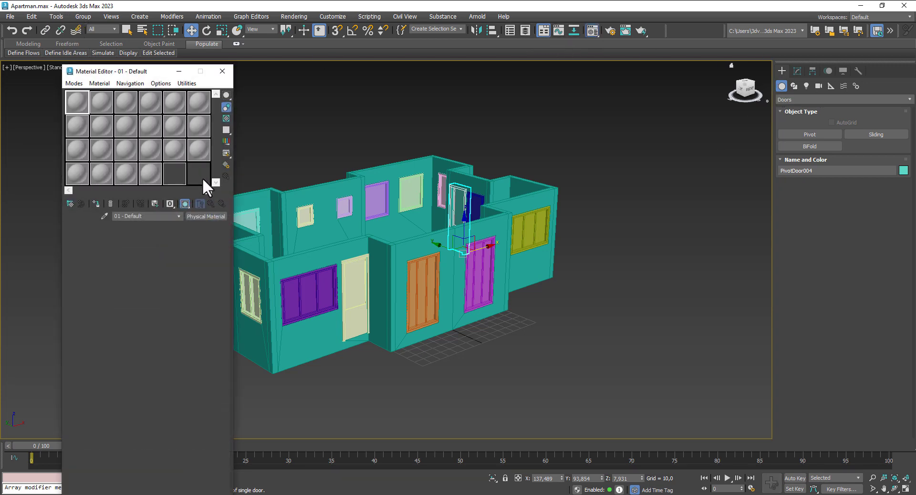
Step: Turn material slot 1 into an Arnold Standard Surface with specular weight 0
click(215, 217)
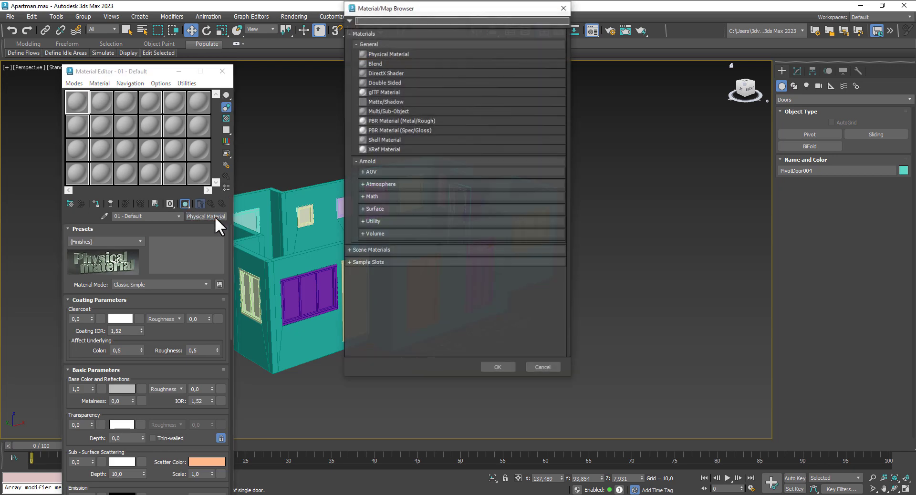
click(382, 208)
double_click(391, 272)
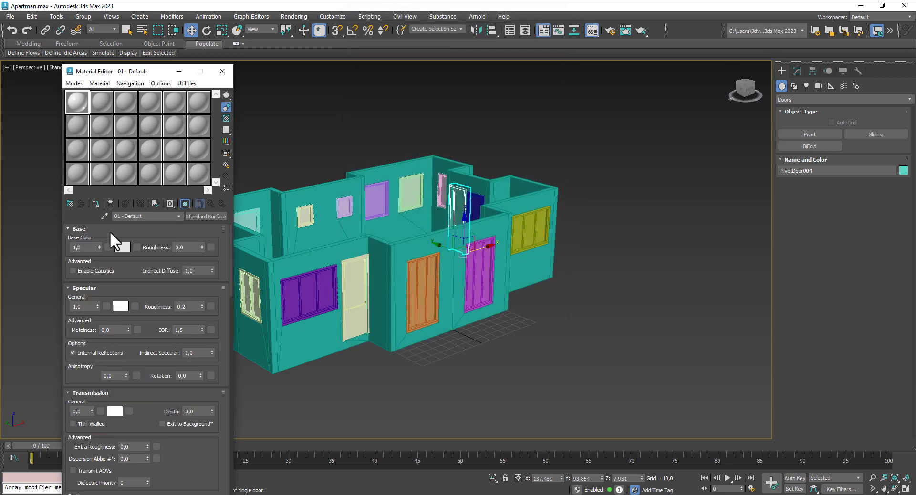
right_click(97, 306)
Step: Give it a dark blue base colour and assign it to the apartment walls
click(124, 248)
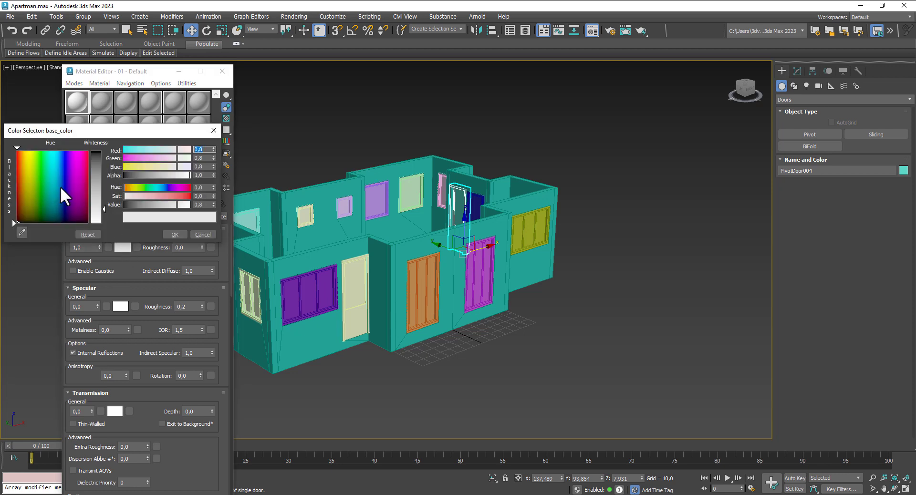
click(61, 187)
click(97, 166)
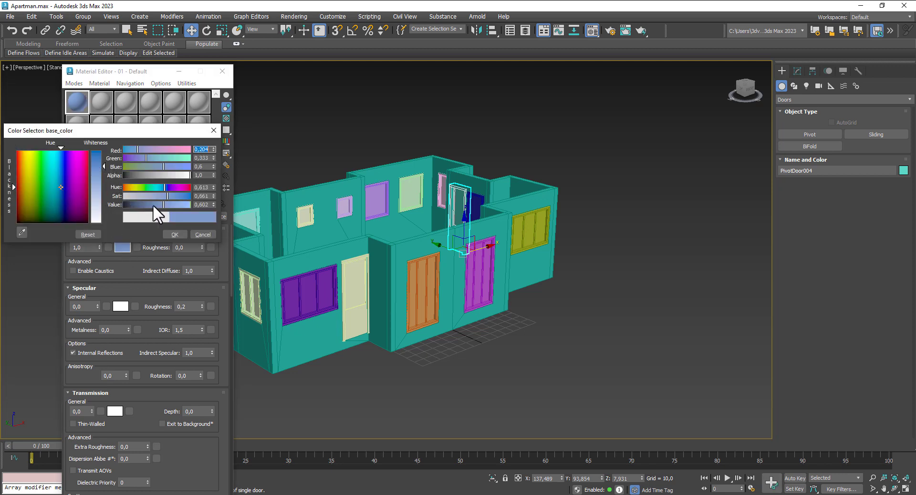
drag(153, 205, 141, 202)
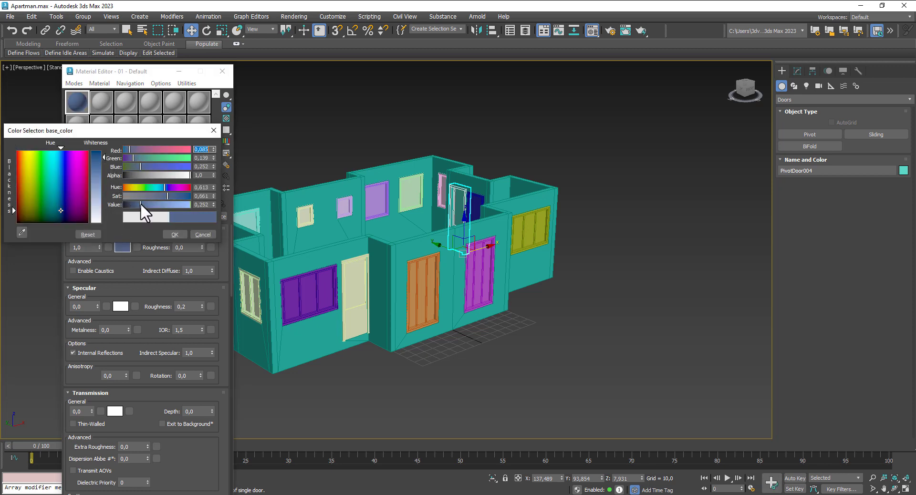
click(177, 234)
click(299, 202)
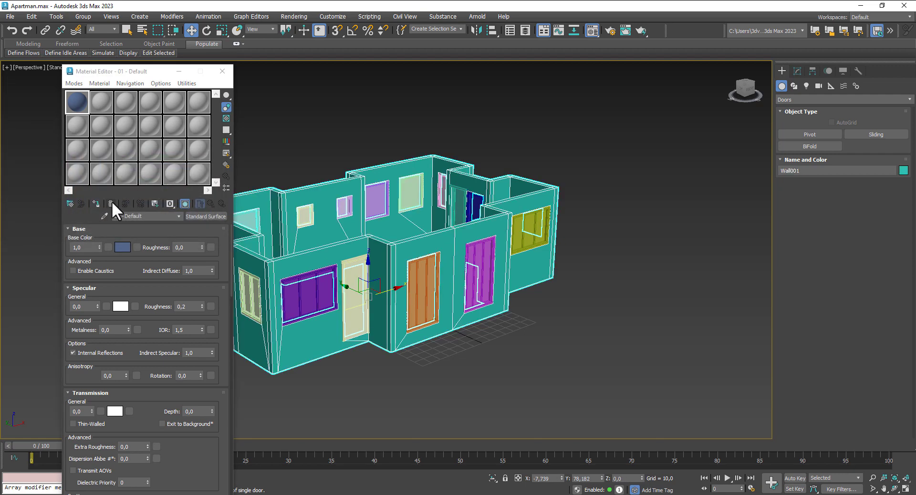
click(98, 203)
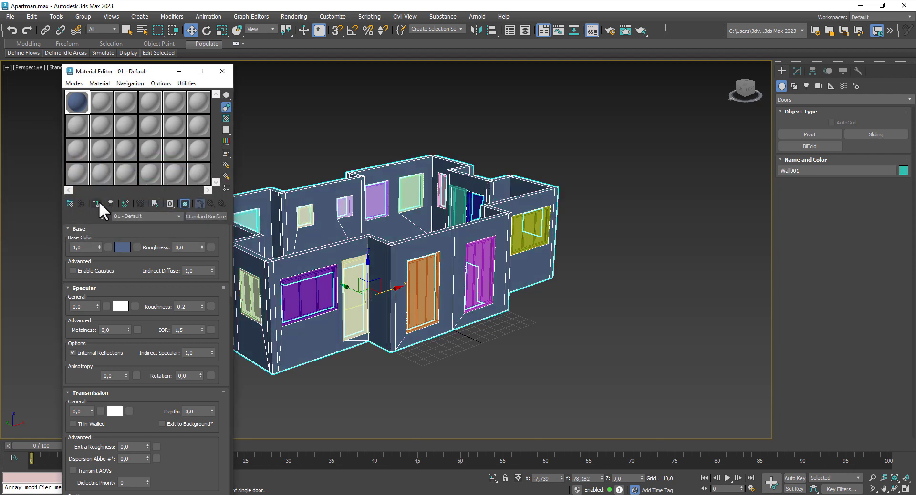
Step: Lighten the walls' base colour to a light blue
click(122, 247)
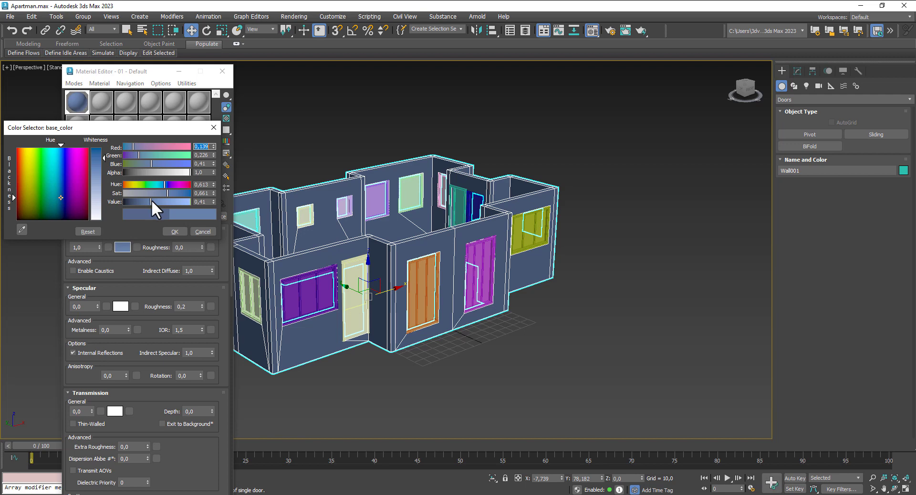
drag(151, 200, 164, 201)
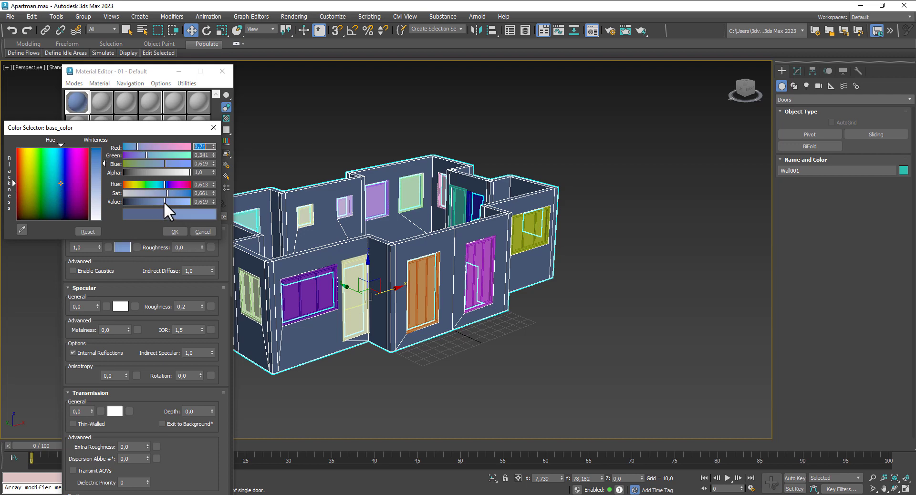
click(176, 231)
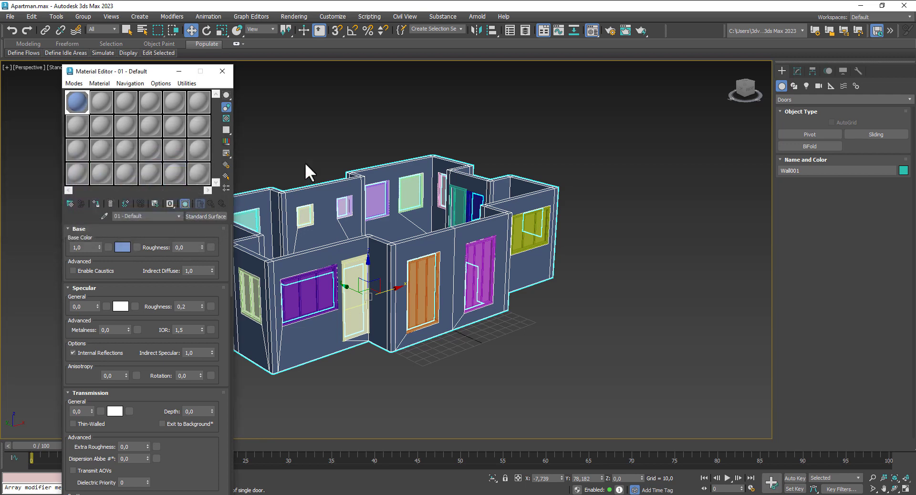
click(305, 163)
middle_drag(548, 367, 567, 368)
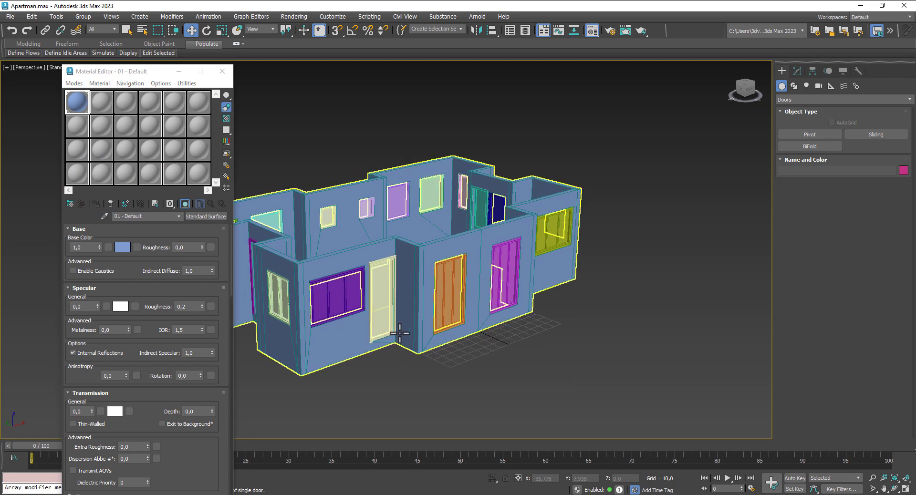
scroll(388, 331, up, 3)
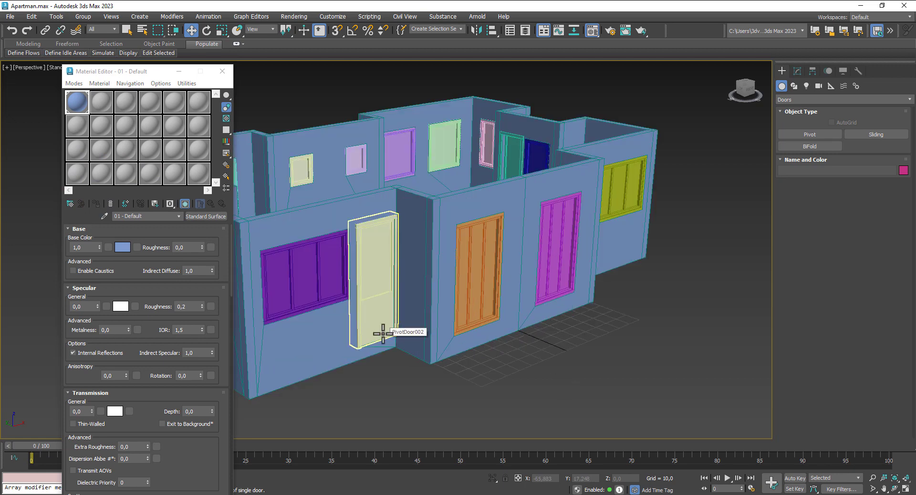
scroll(381, 331, down, 3)
click(101, 105)
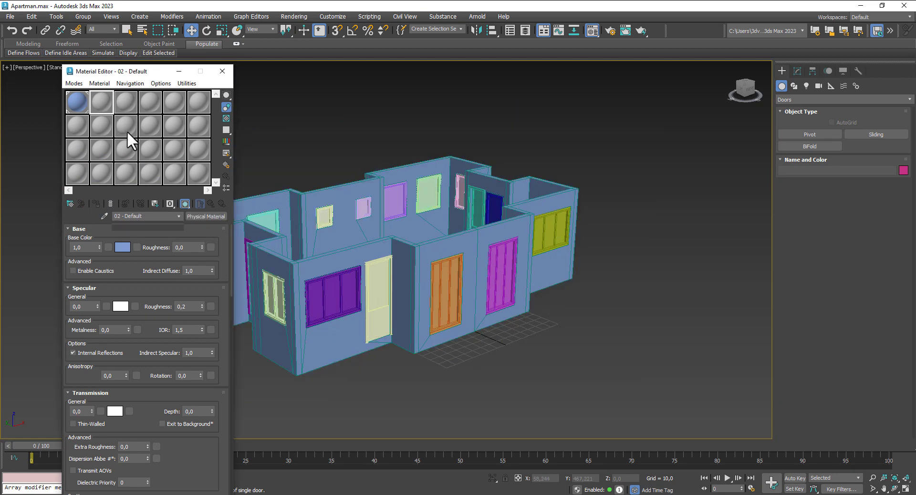
Step: Make slot 2 a white Standard Surface and assign it to the front door
click(209, 216)
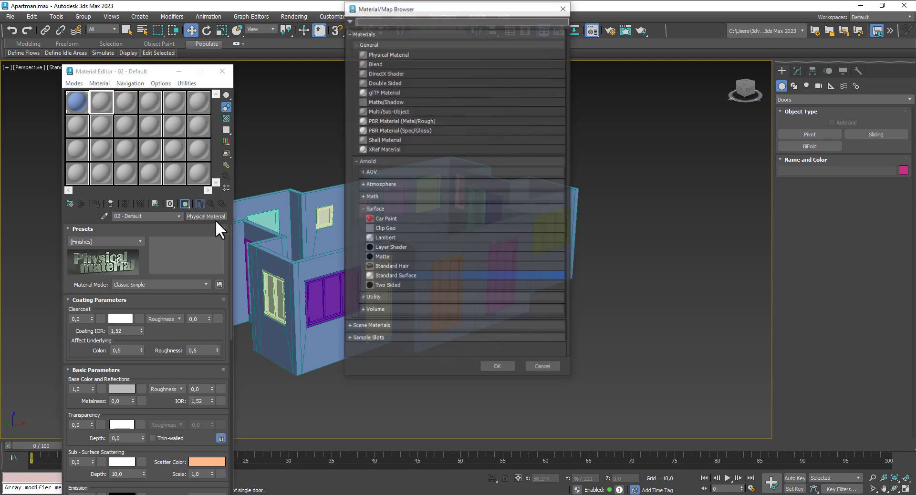
double_click(402, 277)
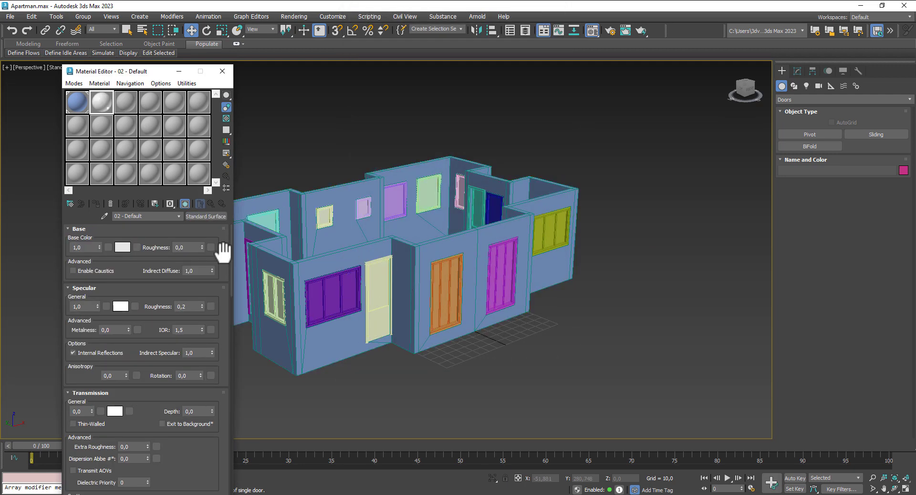
click(384, 282)
click(97, 204)
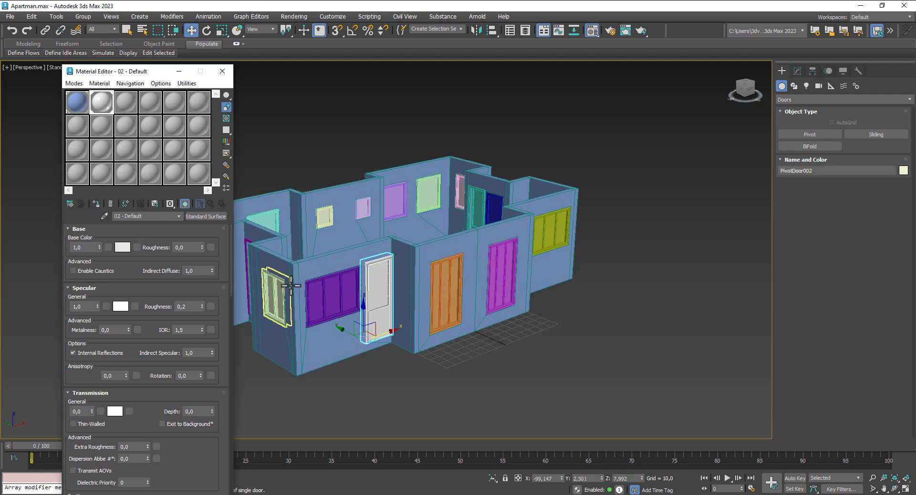
click(271, 292)
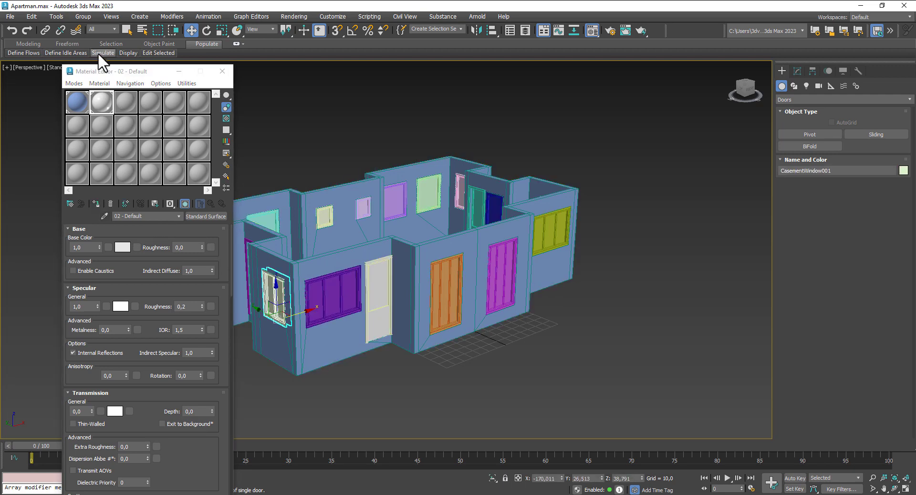
Step: Select all 20 doors and windows by name and assign them material 02 - Default
click(146, 30)
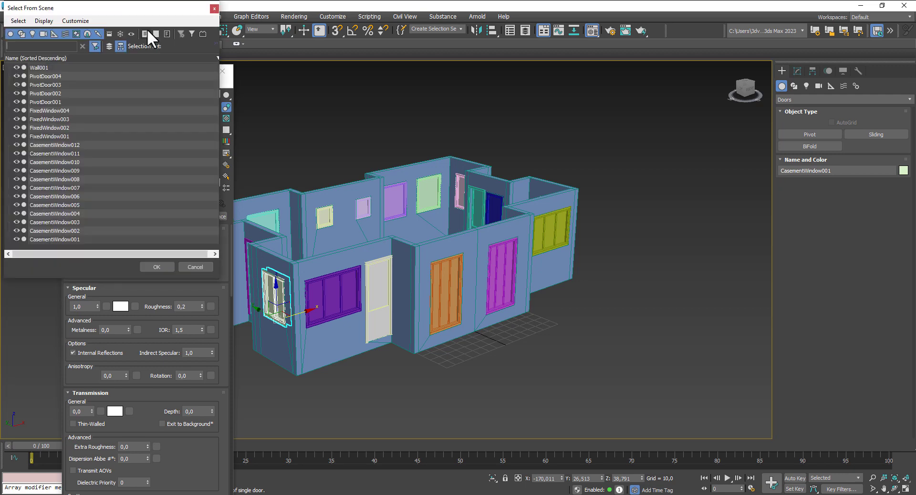
click(45, 76)
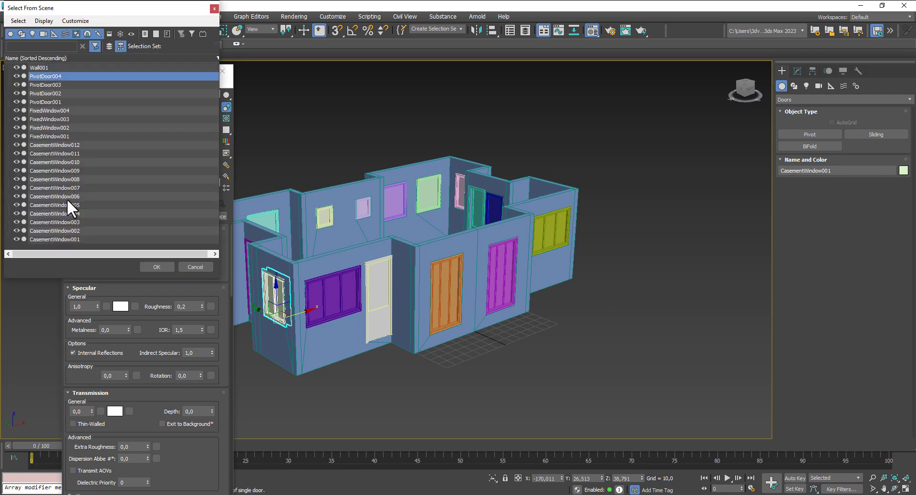
shift+click(73, 239)
click(156, 268)
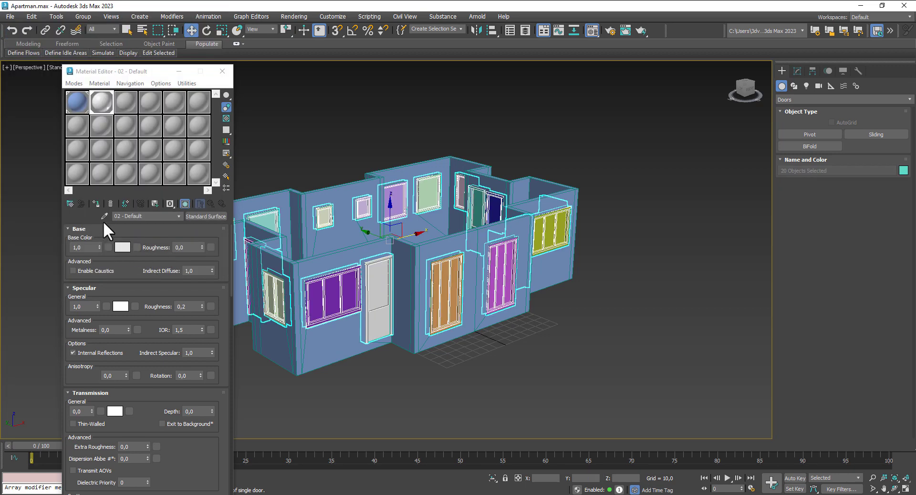
click(96, 202)
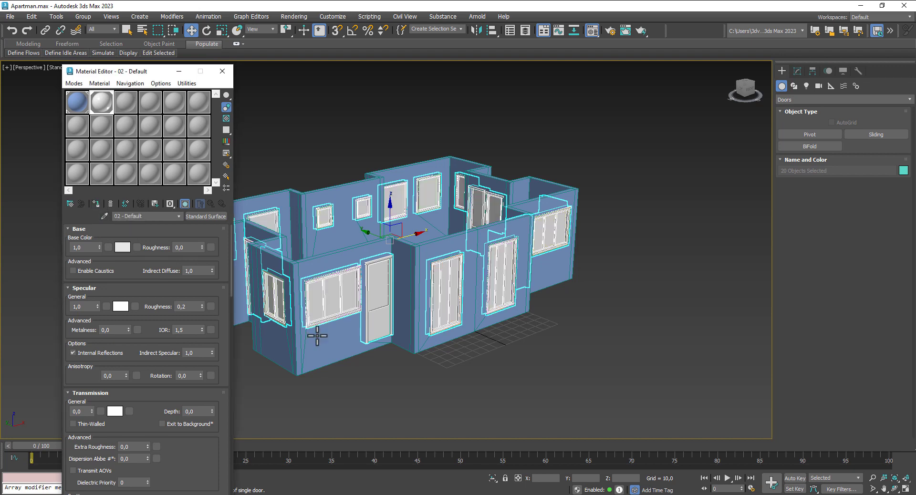
click(388, 412)
scroll(382, 385, up, 3)
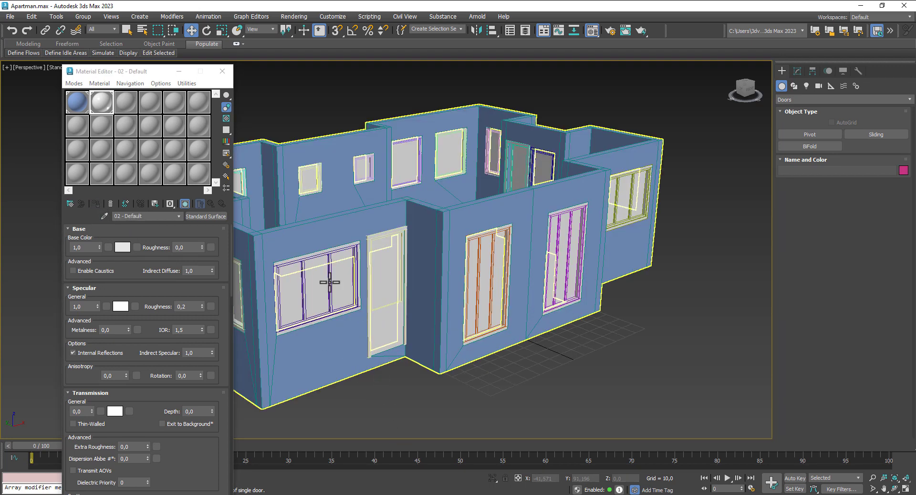
Step: Make material slot 3 a Standard Surface named Glass
click(125, 105)
click(211, 216)
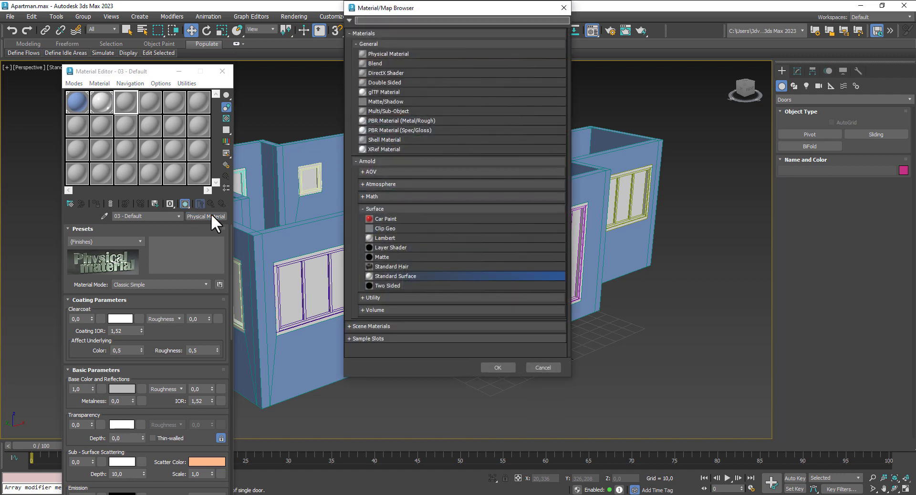
double_click(382, 276)
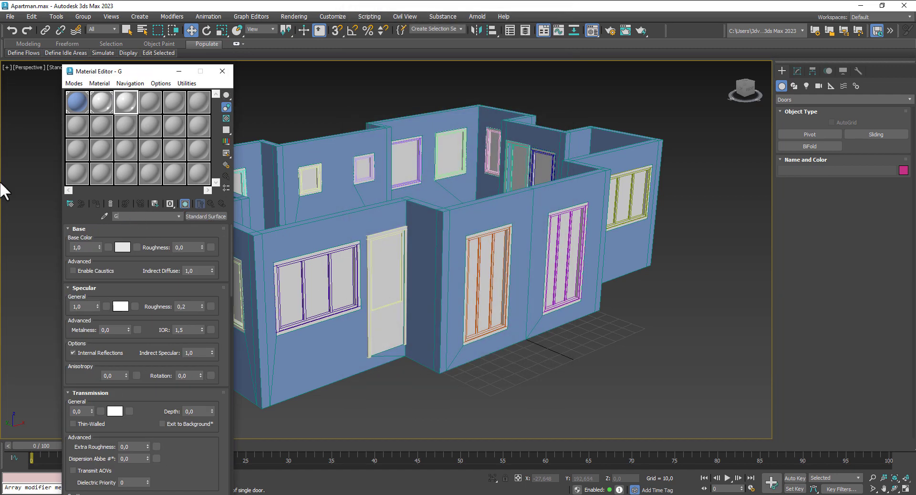
Step: Give Glass a dark blue base colour, then select FixedWindow001 and show its parameters
click(122, 247)
click(61, 163)
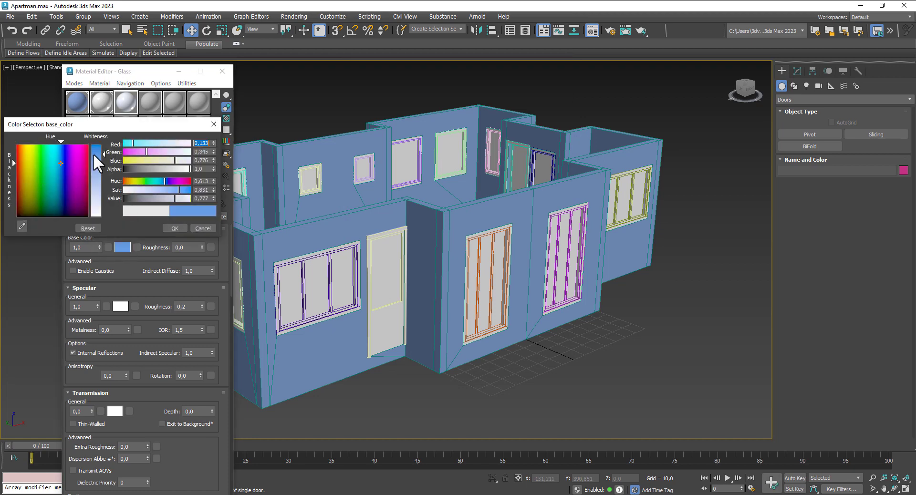
drag(130, 197, 138, 195)
click(167, 226)
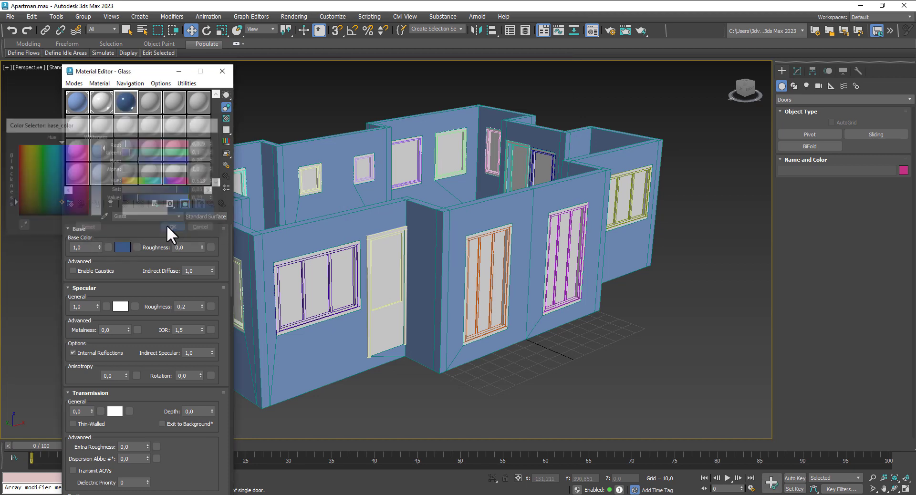
click(301, 282)
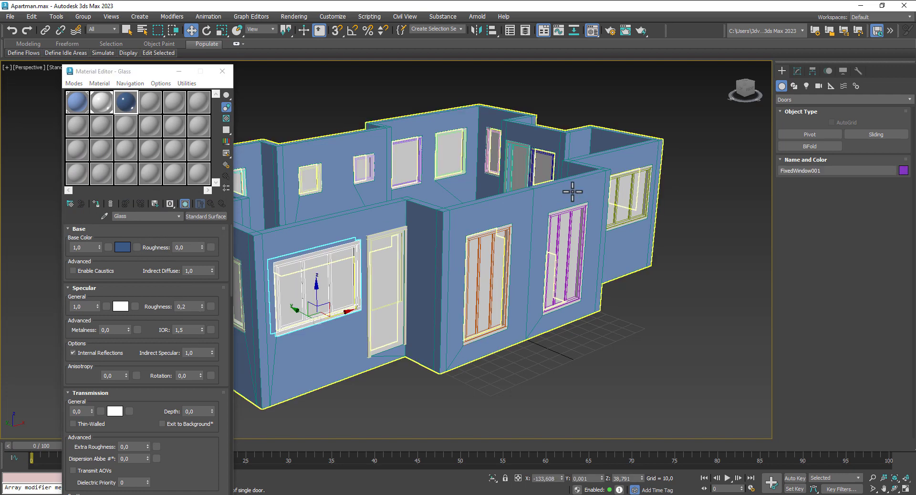
click(797, 71)
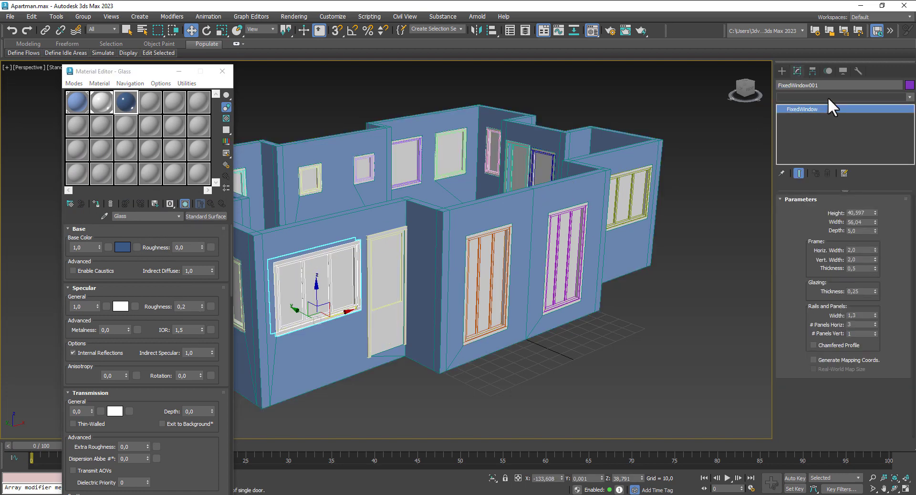
Step: Add an Edit Mesh modifier to the first window and assign Glass to its pane faces
click(828, 97)
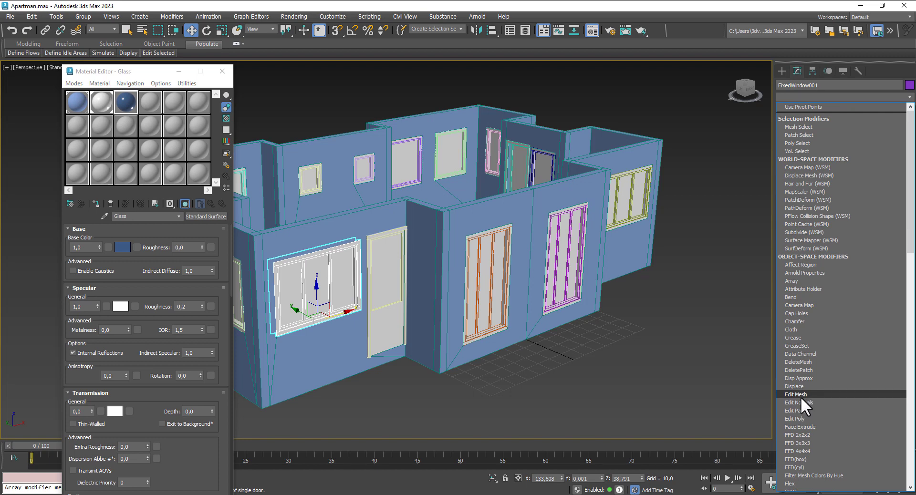
click(800, 397)
click(854, 213)
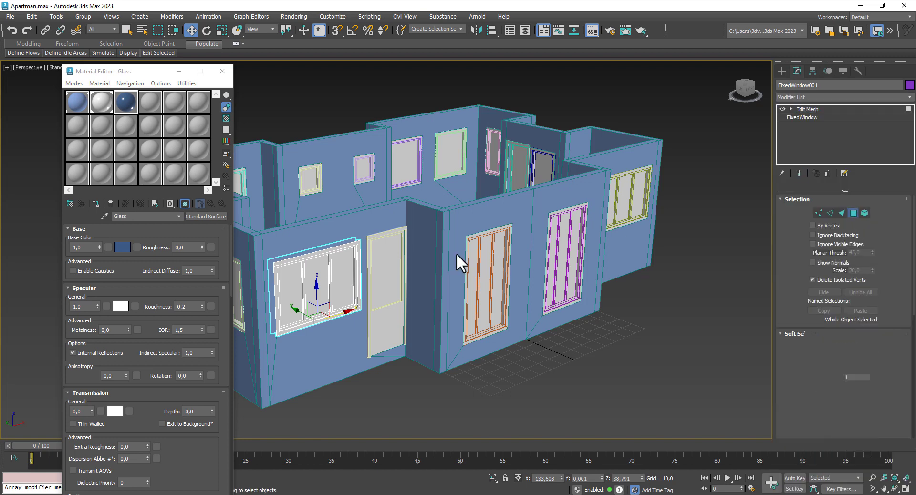
click(323, 285)
click(96, 201)
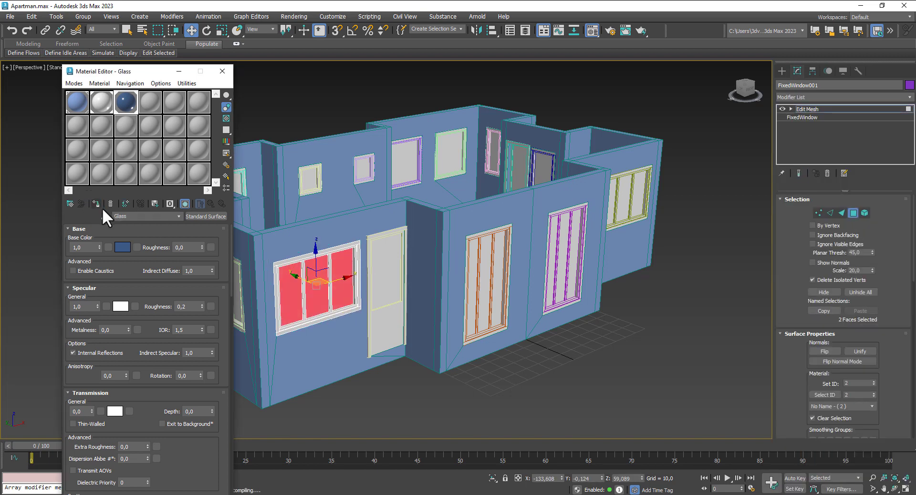
click(854, 213)
alt+middle_drag(595, 384, 399, 293)
Step: Add an Edit Mesh modifier to all 20 doors and windows, PivotDoor004 through CasementWindow001
click(348, 287)
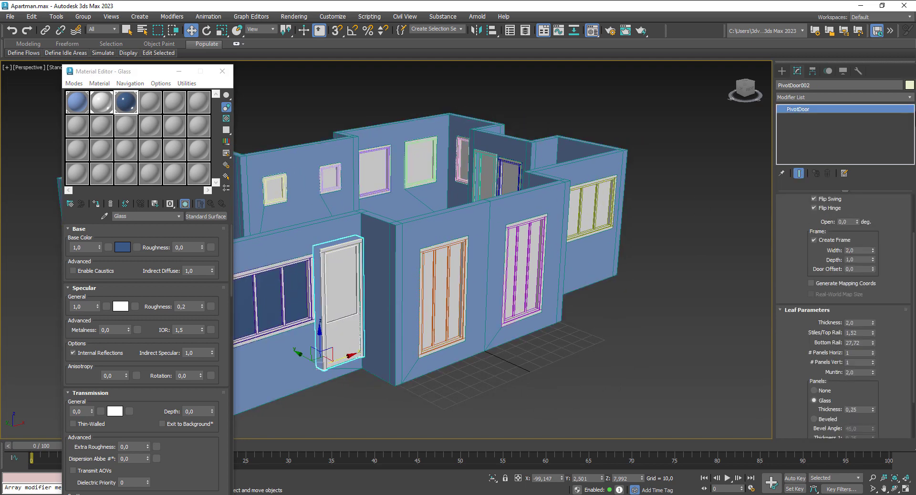
click(144, 27)
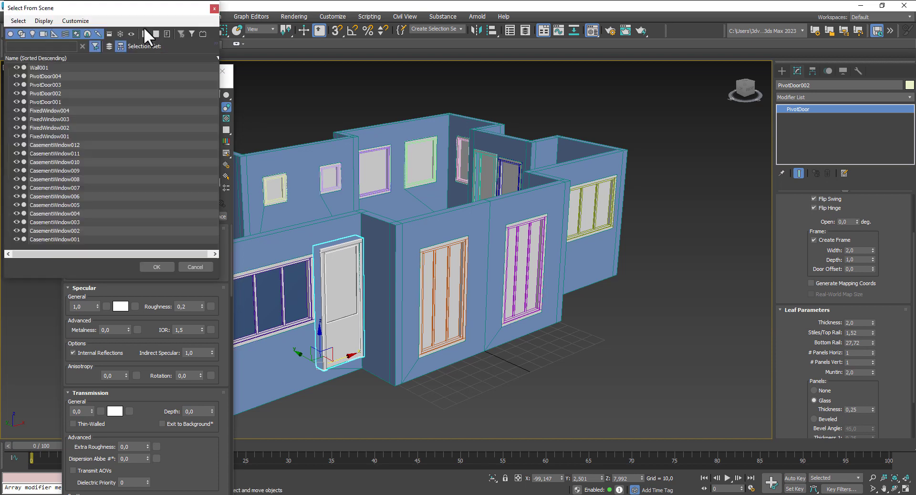
click(49, 79)
shift+click(58, 235)
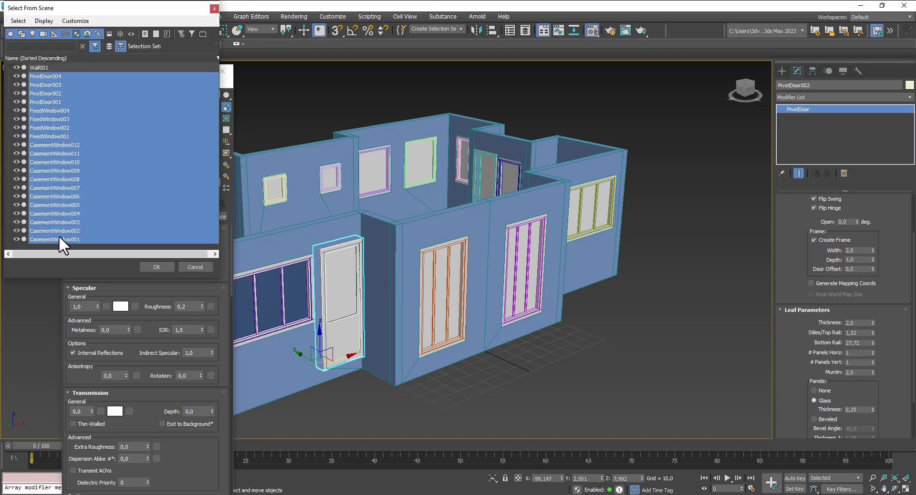
click(157, 267)
click(854, 100)
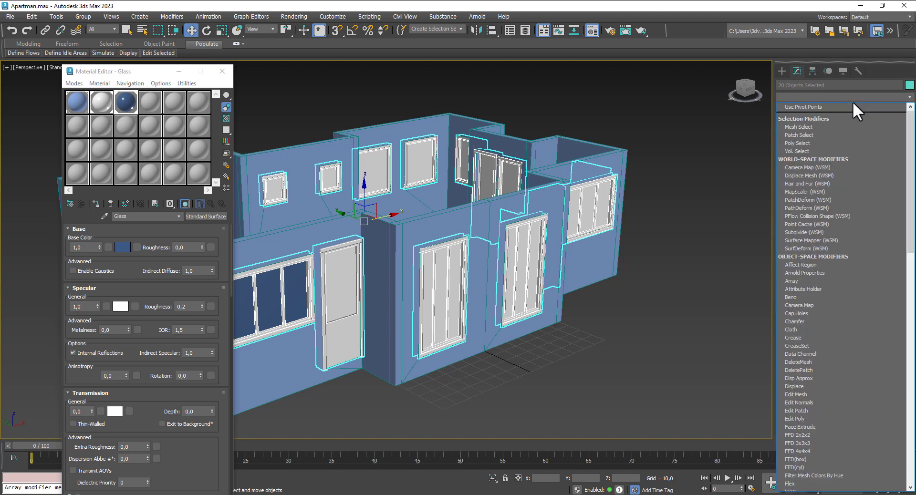
click(811, 394)
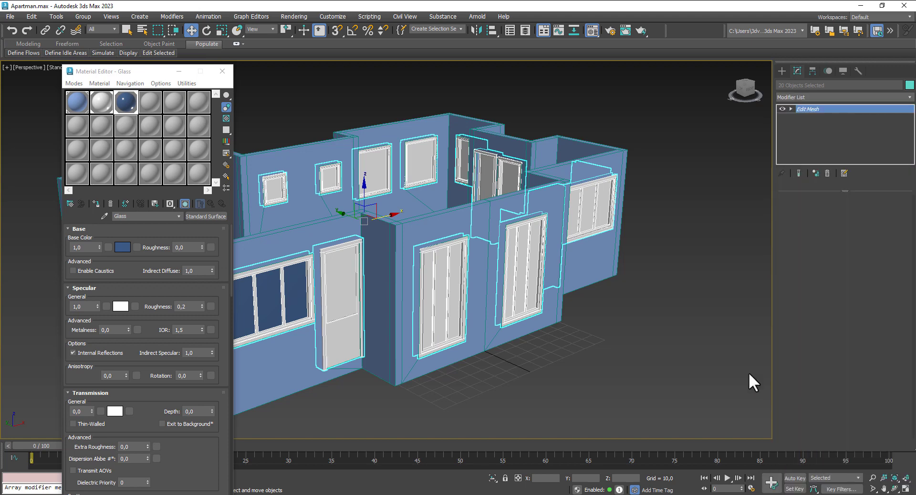
Step: Assign the Glass material to PivotDoor002's glass panel faces
click(323, 266)
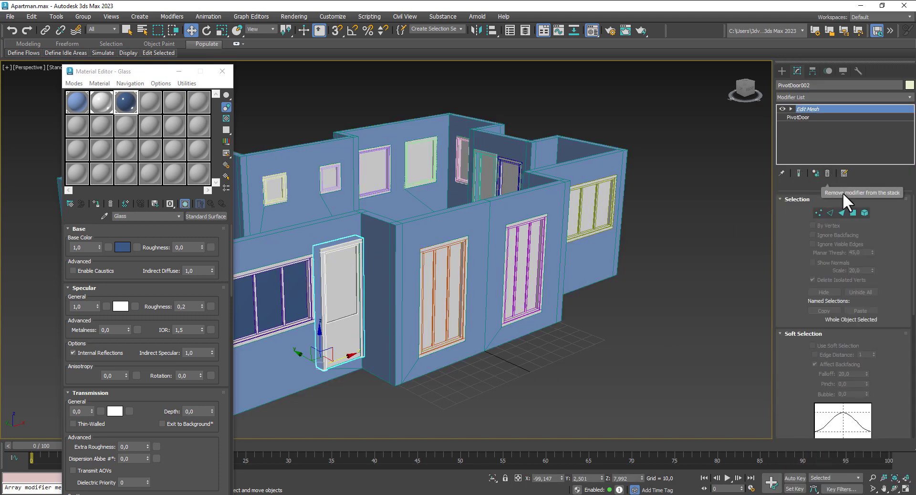
click(853, 213)
click(348, 273)
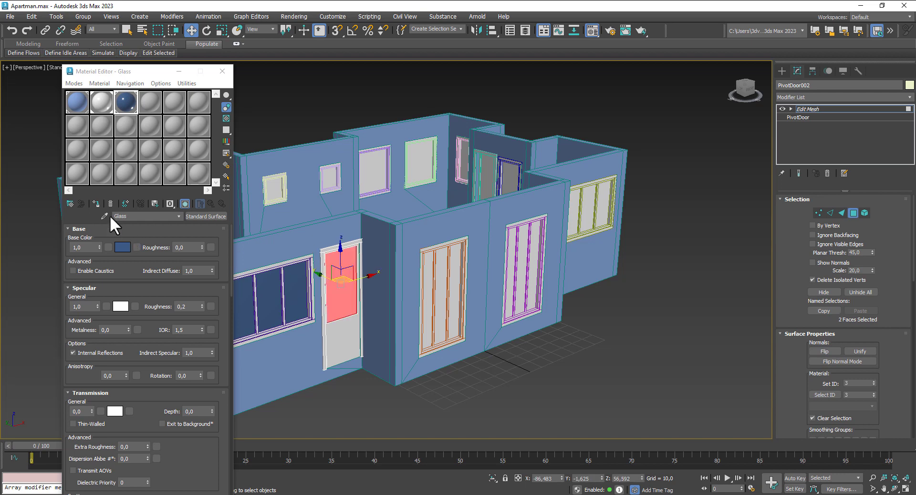
click(96, 203)
middle_drag(607, 383, 572, 391)
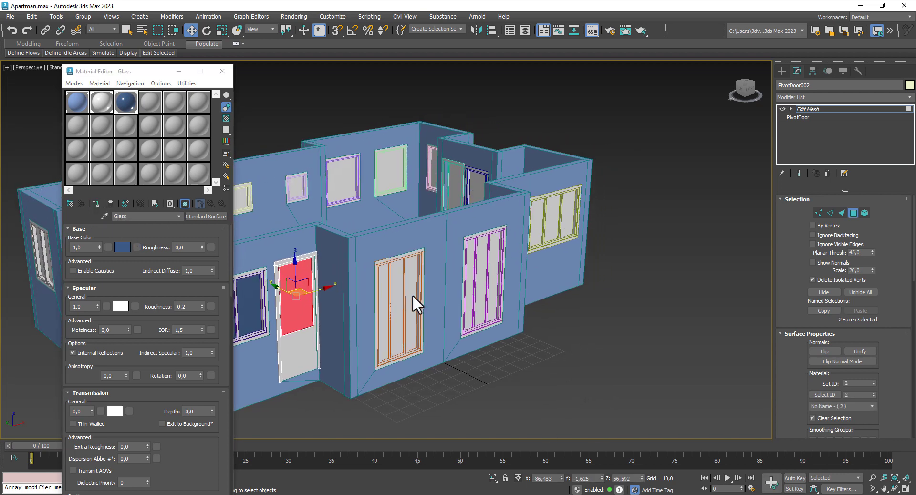
click(853, 213)
Step: Assign Glass to the glass faces of FixedWindow004 and FixedWindow003
click(396, 260)
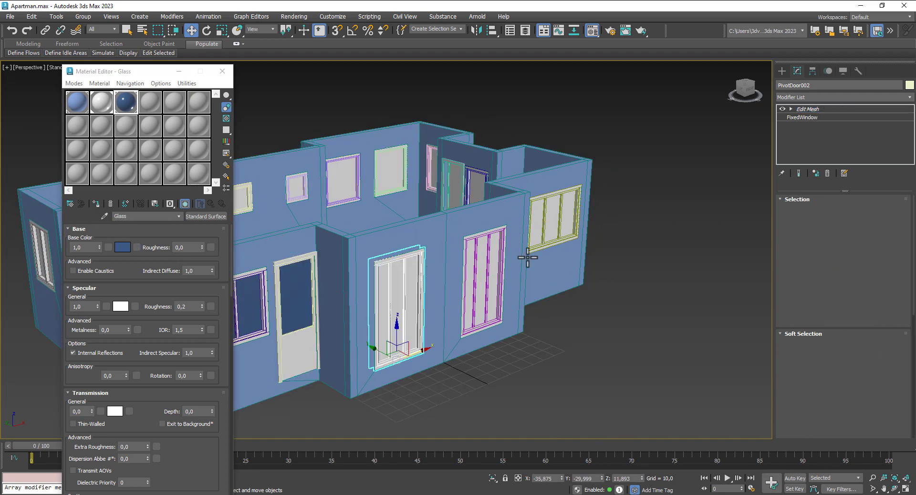
click(396, 289)
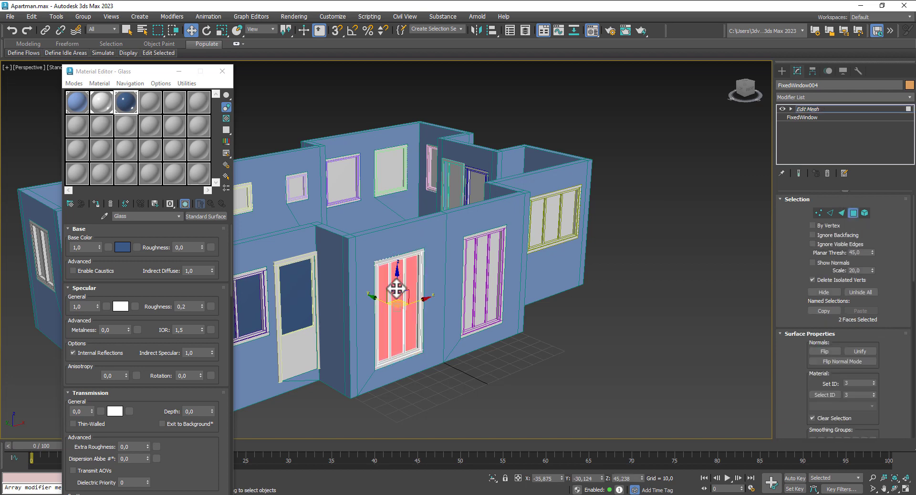
click(96, 204)
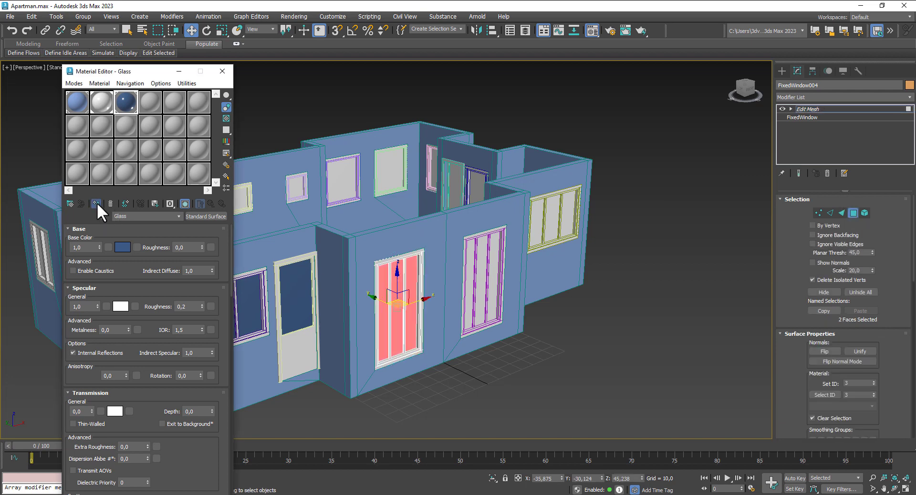
click(849, 212)
click(477, 267)
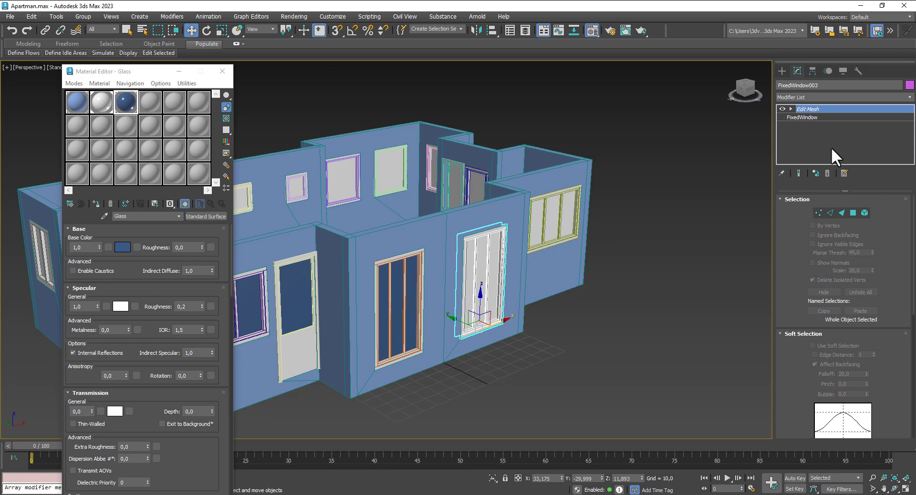
click(853, 213)
click(484, 251)
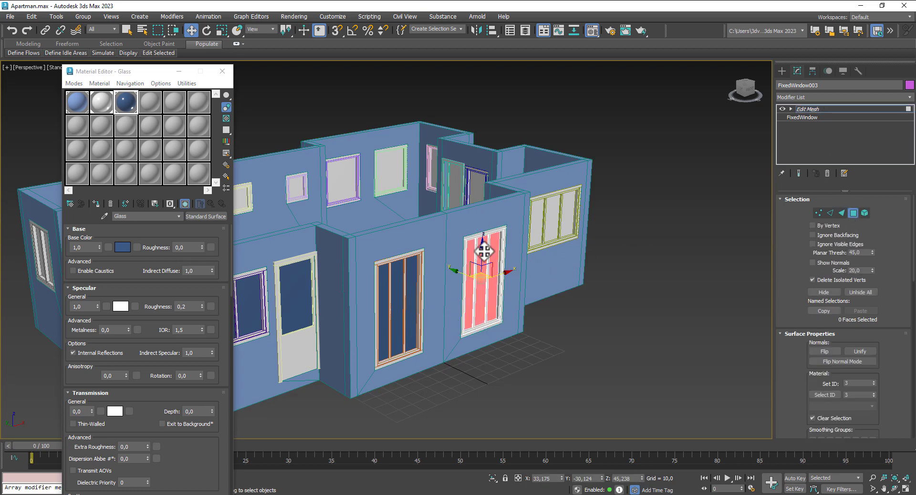
click(96, 203)
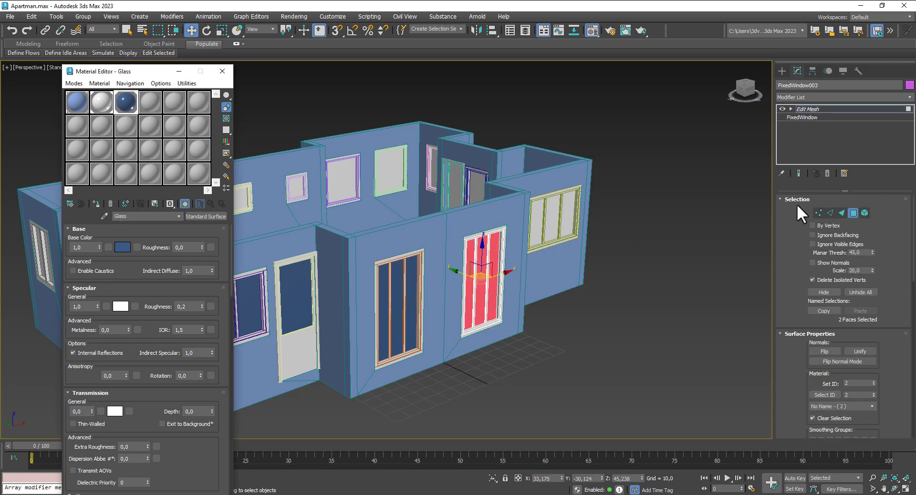
click(853, 213)
Step: Assign the Glass material to PivotDoor001's glass panel on the building's right part
middle_drag(583, 317, 435, 351)
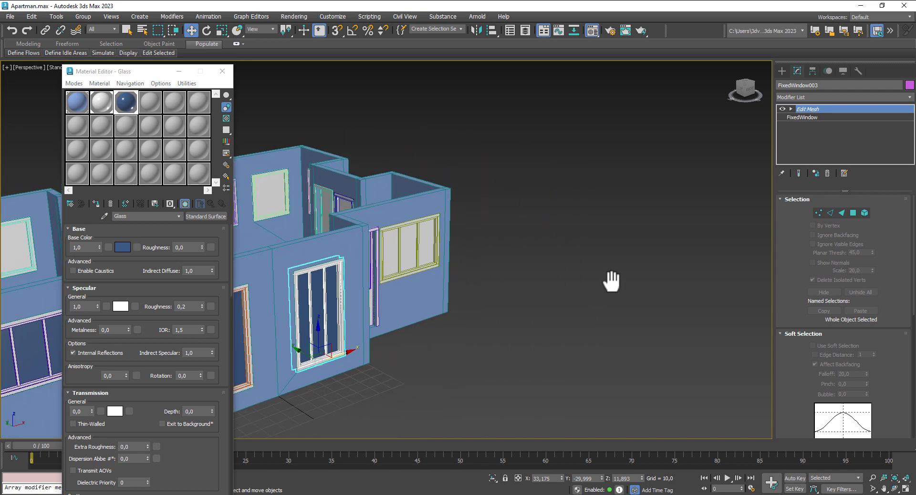
mouse_move(612, 281)
alt+middle_down()
mouse_move(629, 270)
mouse_move(601, 273)
alt+middle_up()
click(470, 258)
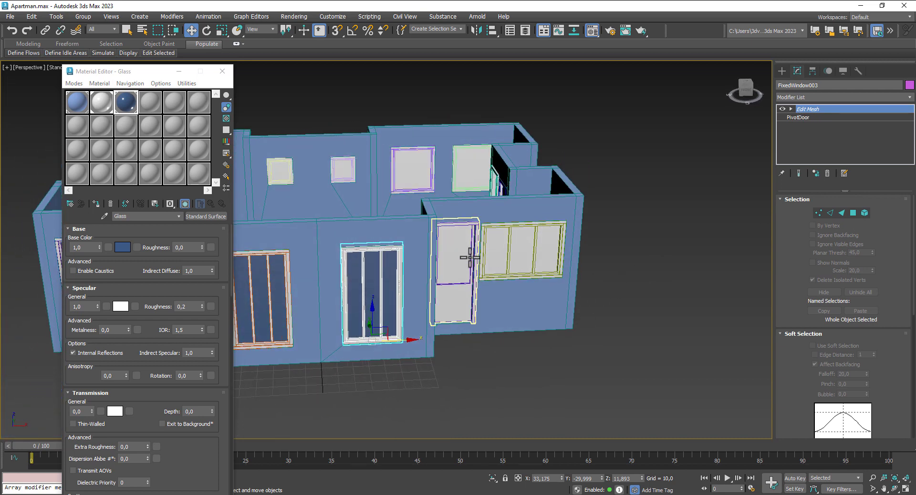
click(854, 213)
click(460, 251)
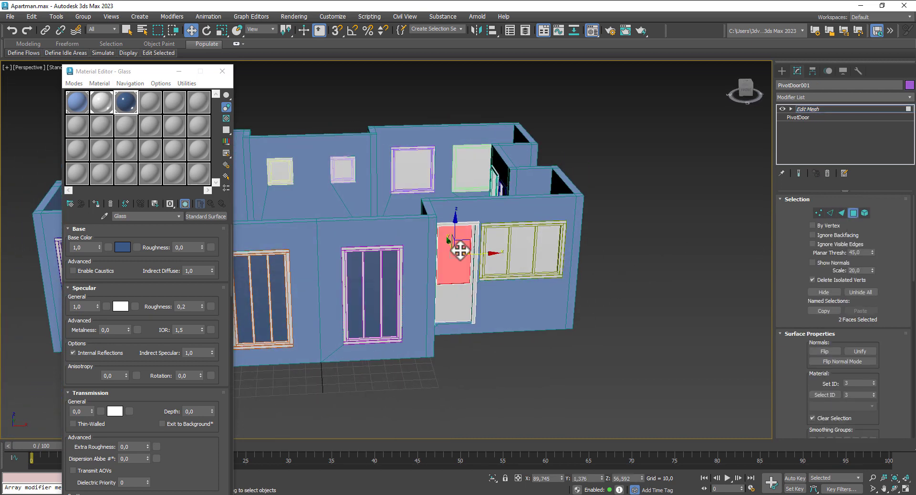
click(96, 205)
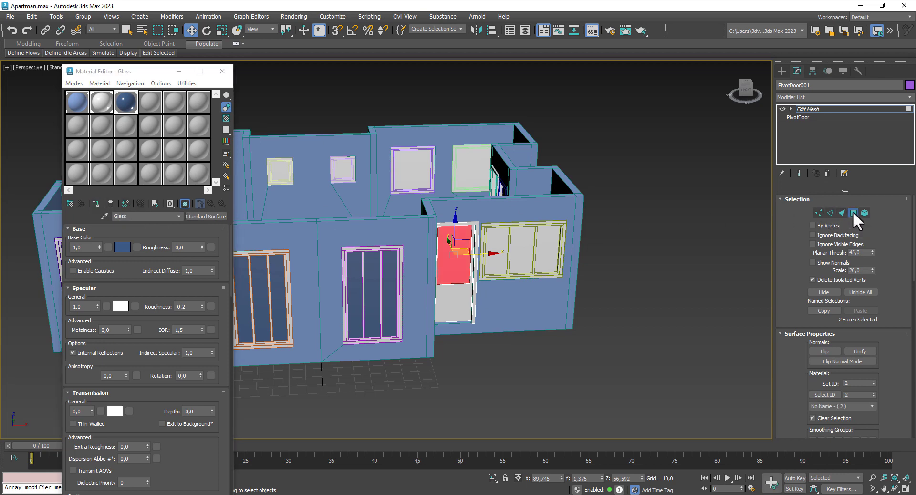
click(854, 213)
Step: Assign the Glass material to FixedWindow002's glass panes
click(507, 234)
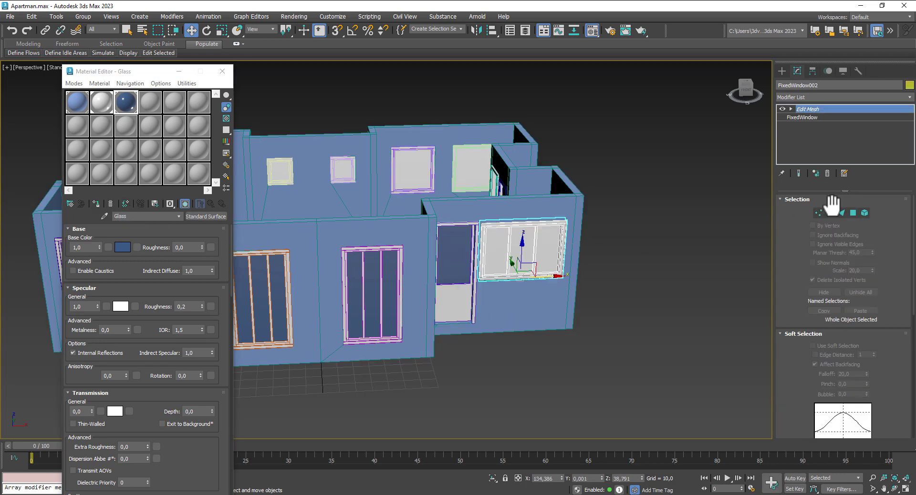
click(854, 213)
click(527, 255)
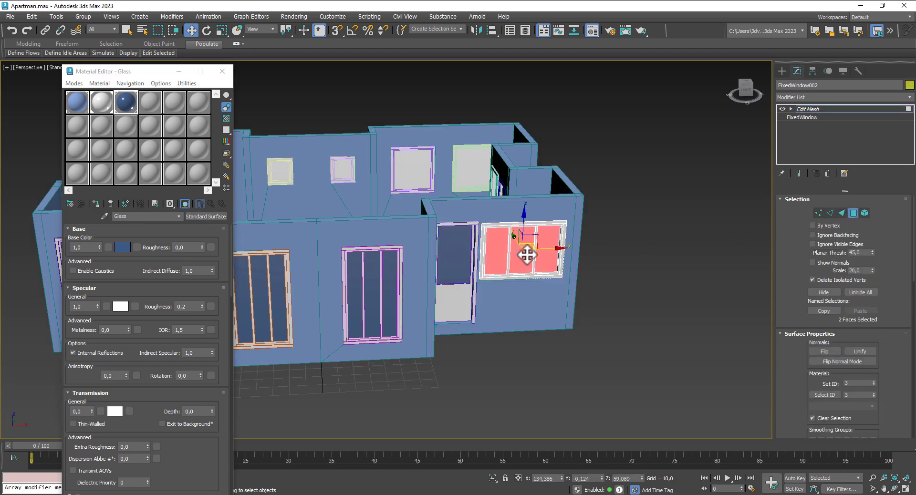
click(96, 204)
click(855, 213)
Step: On another side of the apartment, give both CasementWindow003 panes the Glass material
scroll(672, 220, down, 3)
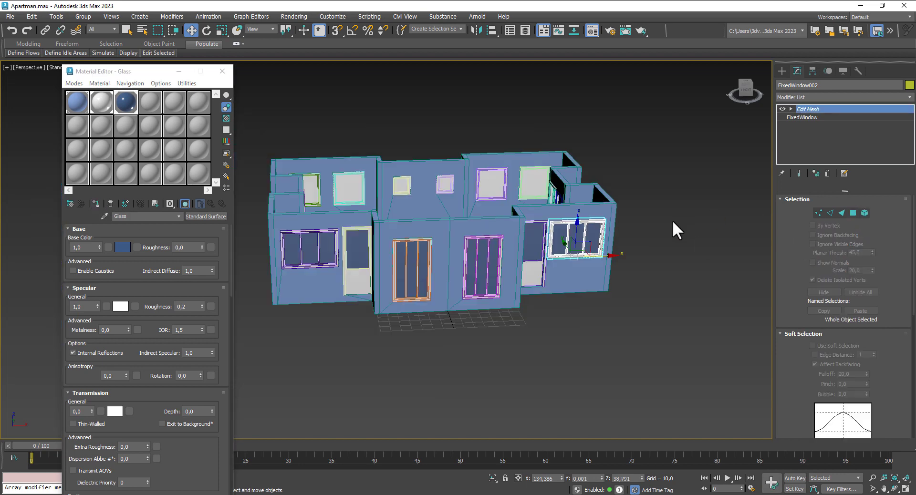
alt+middle_drag(672, 220, 582, 220)
middle_drag(513, 222, 341, 214)
scroll(341, 215, up, 2)
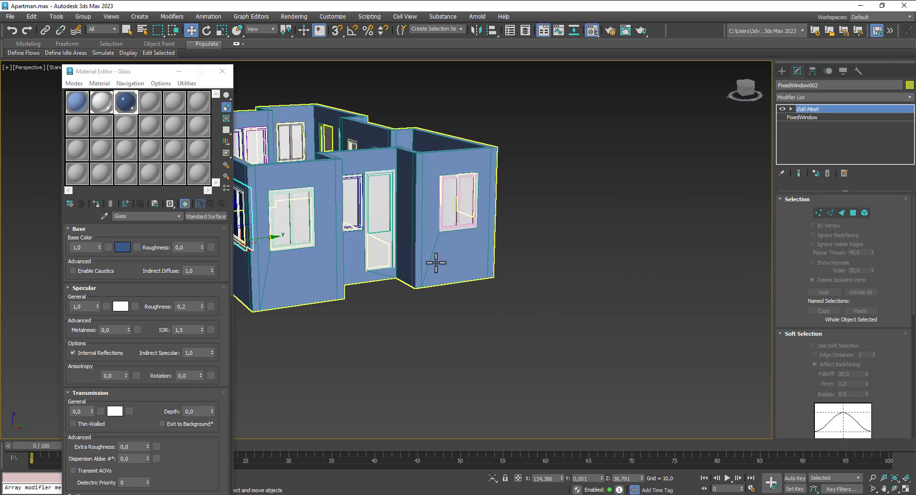
middle_drag(506, 306, 565, 328)
click(353, 237)
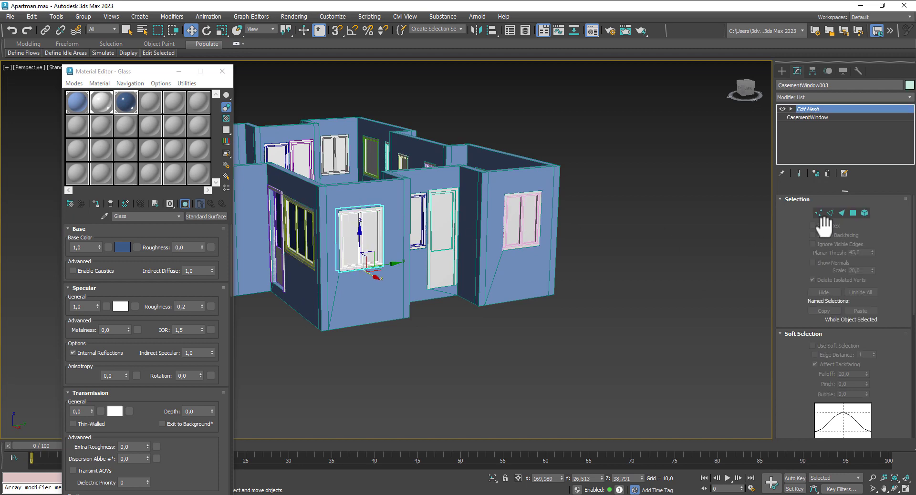
click(853, 213)
click(352, 230)
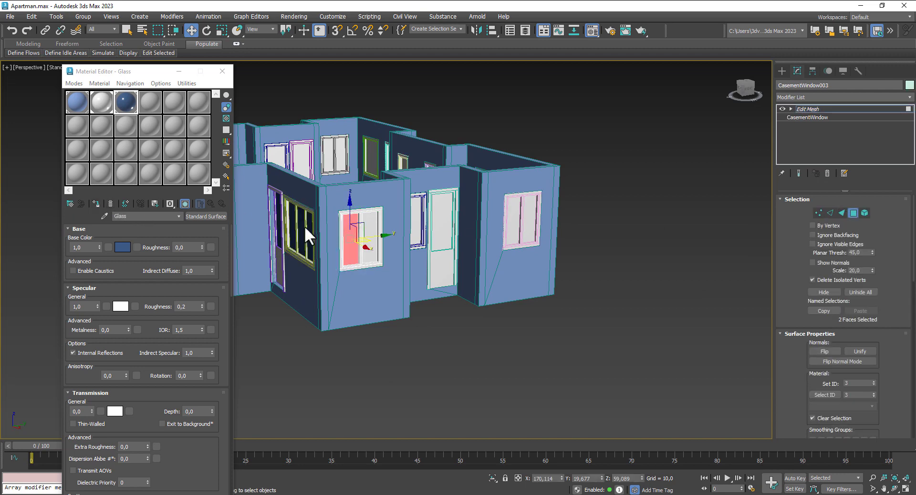
ctrl+click(371, 239)
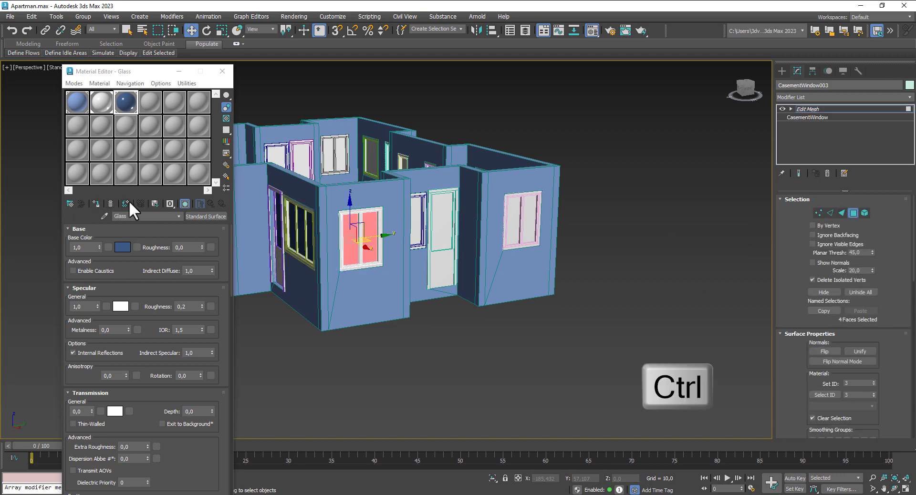
click(96, 203)
click(853, 212)
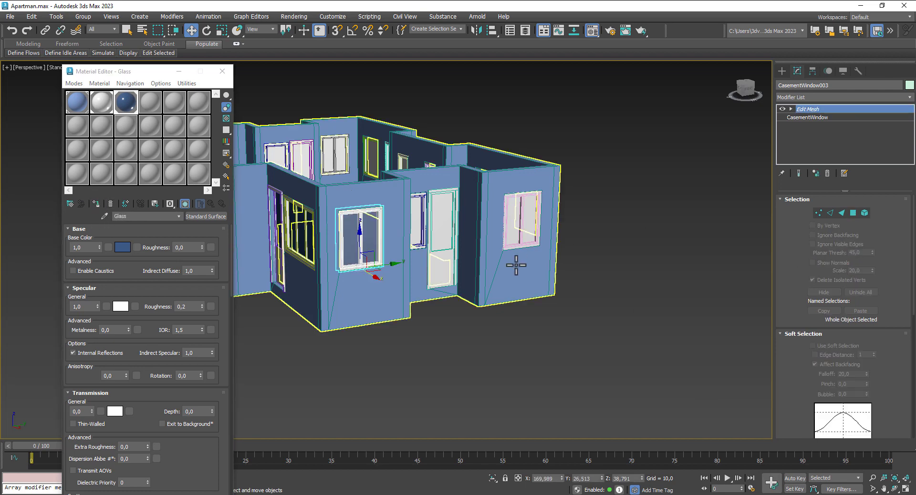
Step: Assign Glass to the centre window CasementWindow011's pane and select the adjacent door's front faces
alt+middle_drag(507, 262, 502, 328)
click(433, 224)
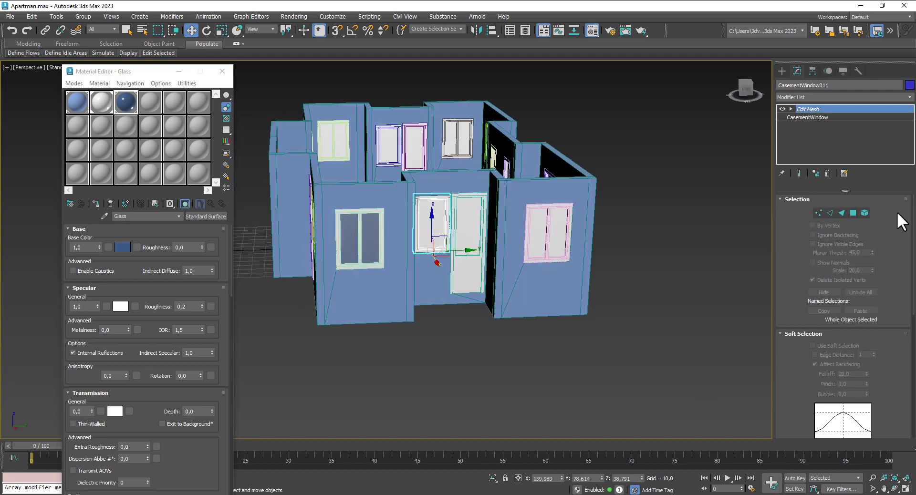
click(854, 213)
click(436, 219)
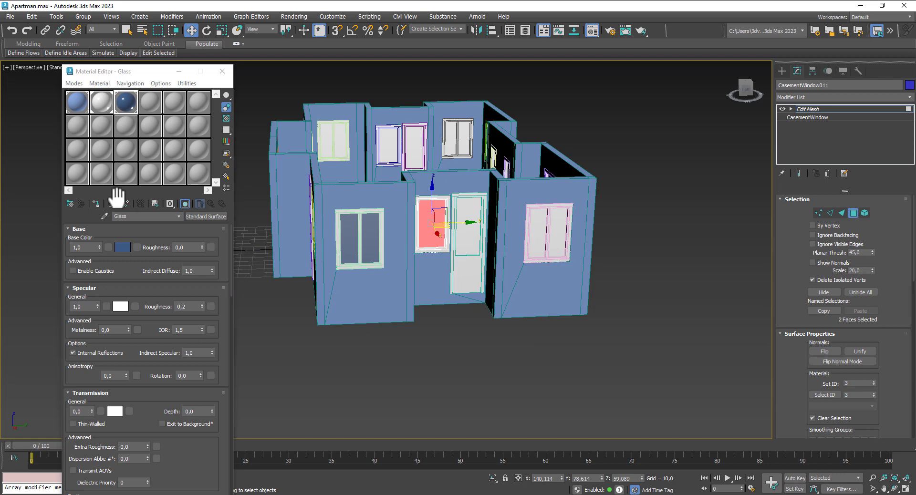
click(95, 202)
click(470, 237)
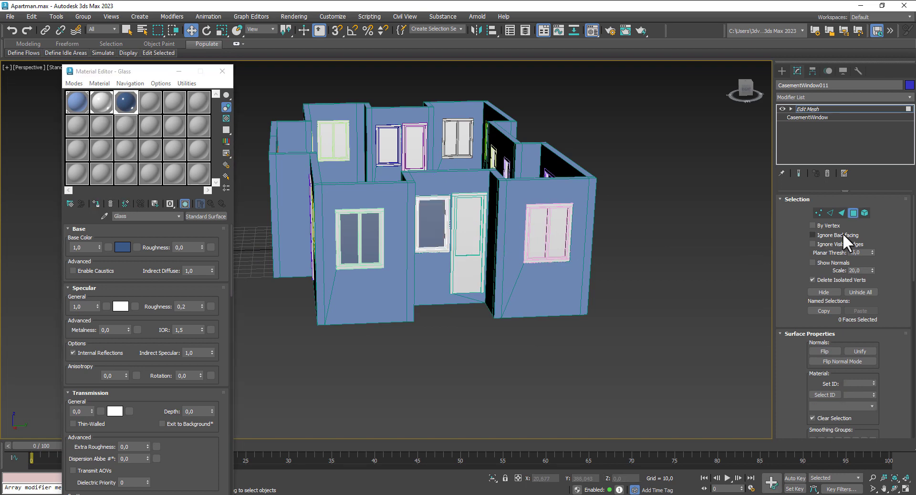
click(854, 213)
click(472, 263)
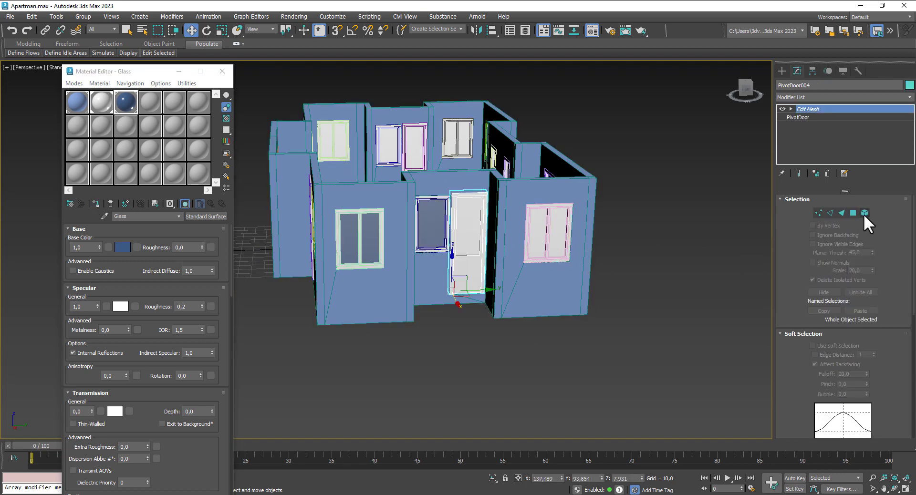
click(852, 213)
click(467, 217)
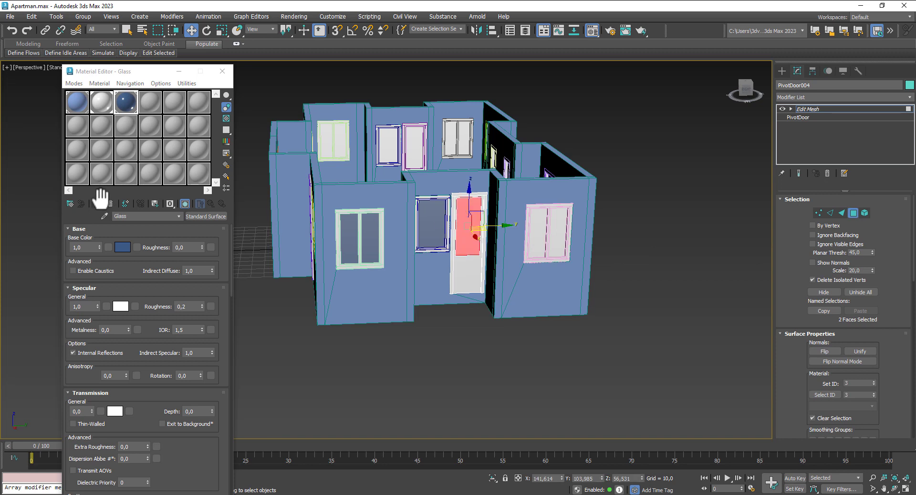
click(855, 213)
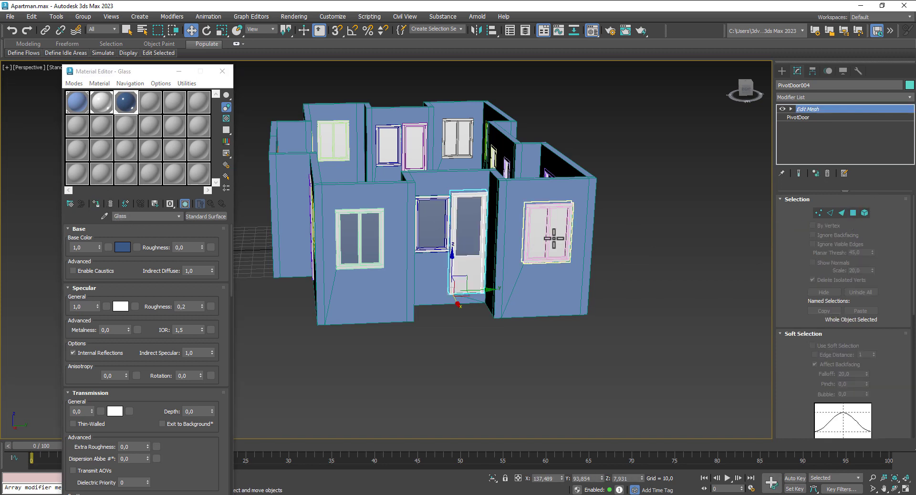
Step: Give both panes of the right-wall window the Glass material
click(554, 239)
click(853, 213)
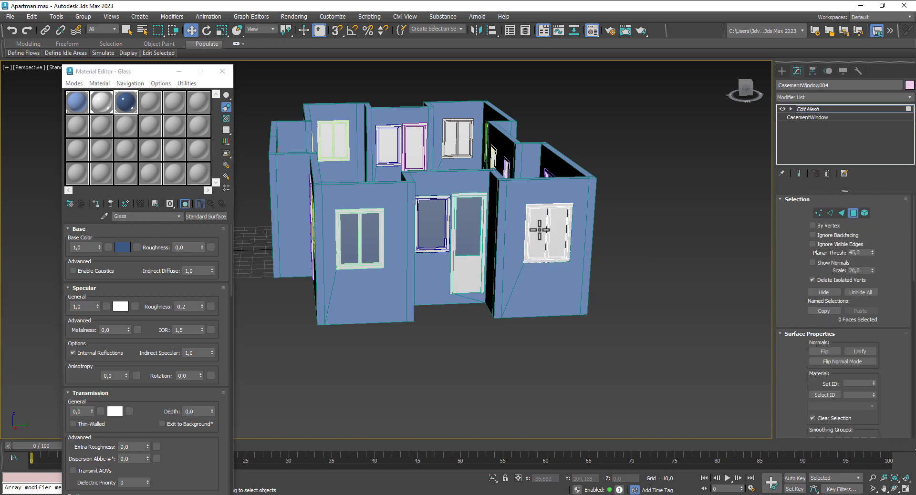
click(542, 230)
ctrl+click(562, 248)
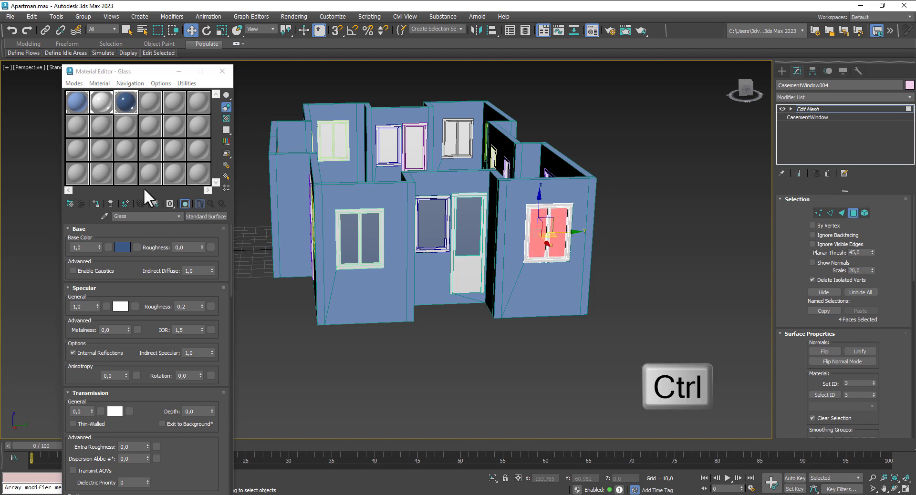
click(96, 203)
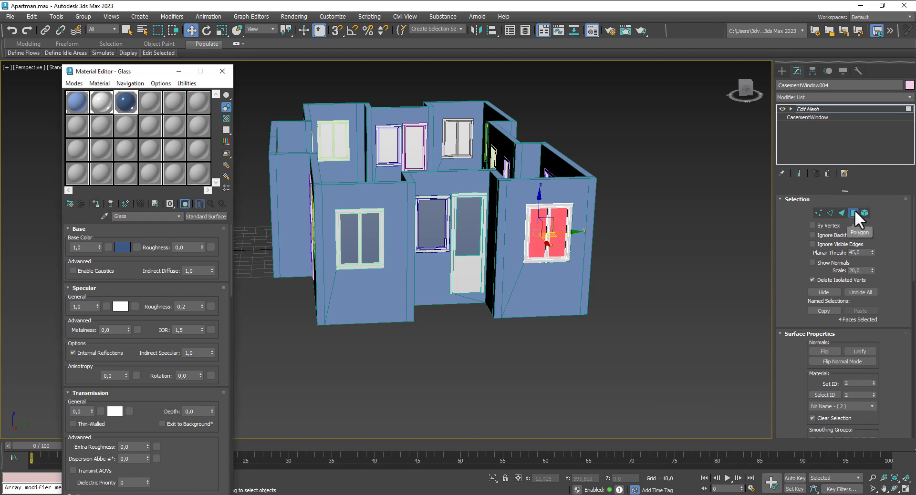
click(853, 213)
scroll(695, 225, down, 2)
alt+middle_drag(695, 225, 610, 229)
middle_drag(530, 218, 316, 193)
Step: Assign the Glass material to the glass faces of the two large windows
scroll(391, 202, up, 2)
click(414, 201)
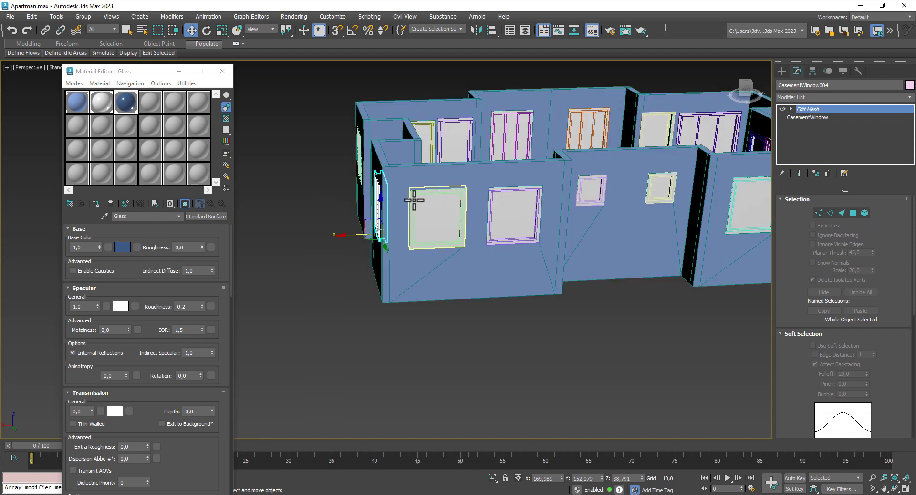
click(853, 213)
click(434, 208)
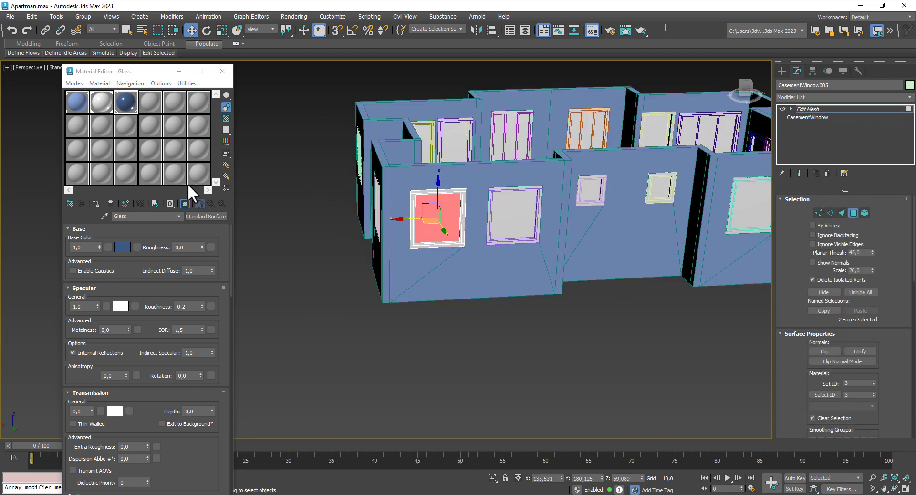
click(100, 201)
click(854, 213)
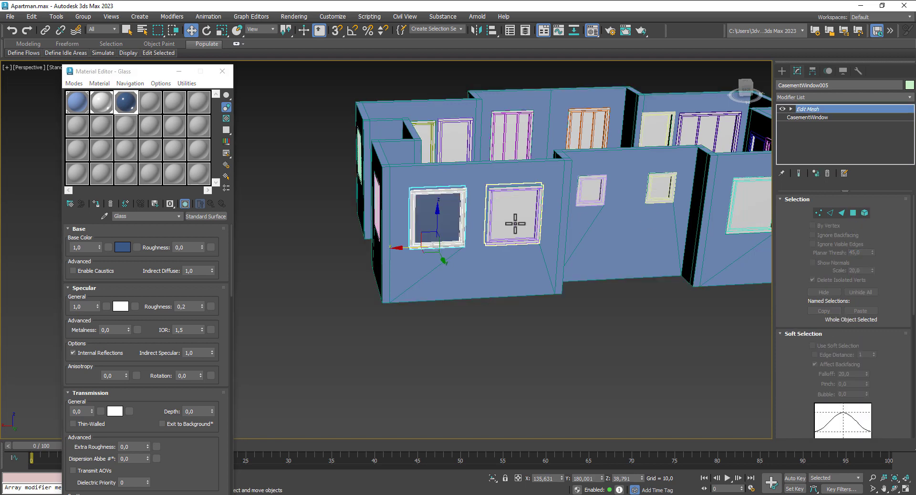
click(516, 223)
click(854, 213)
click(518, 201)
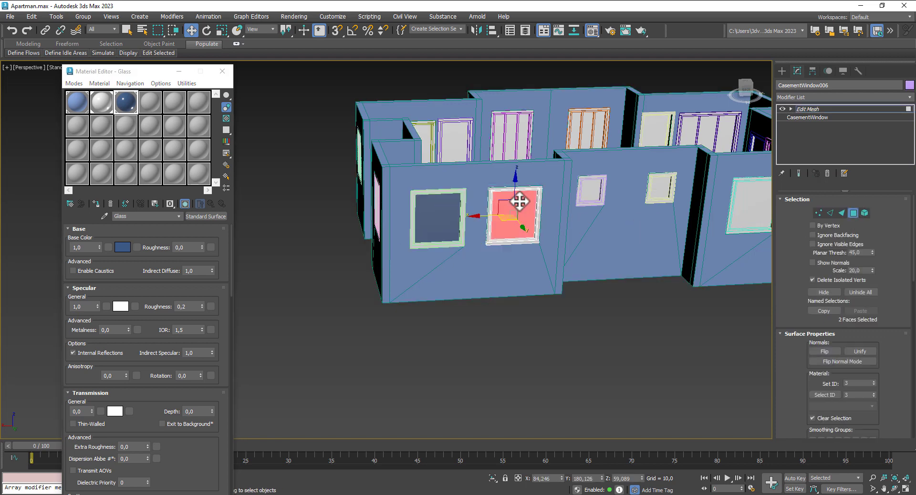
click(97, 204)
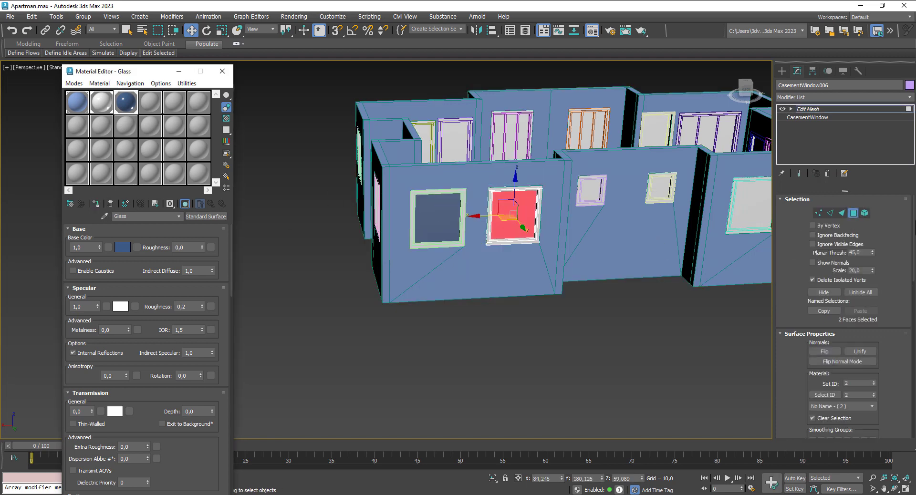
click(853, 212)
Step: Assign Glass to the panes of small windows CasementWindow009 and CasementWindow010
middle_drag(552, 229, 358, 245)
click(387, 201)
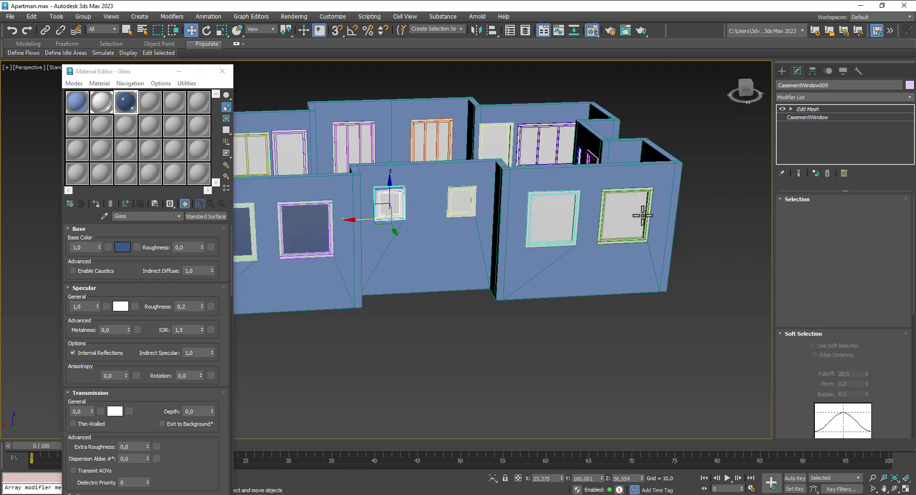
click(854, 212)
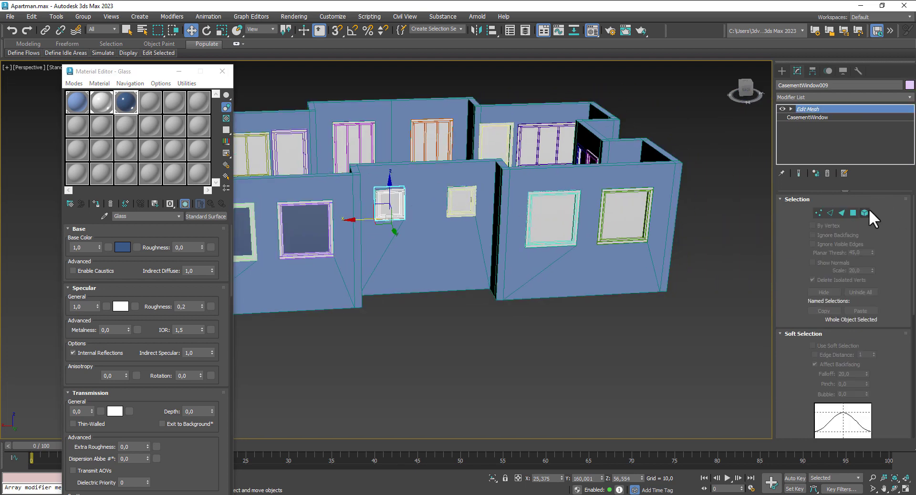
click(390, 204)
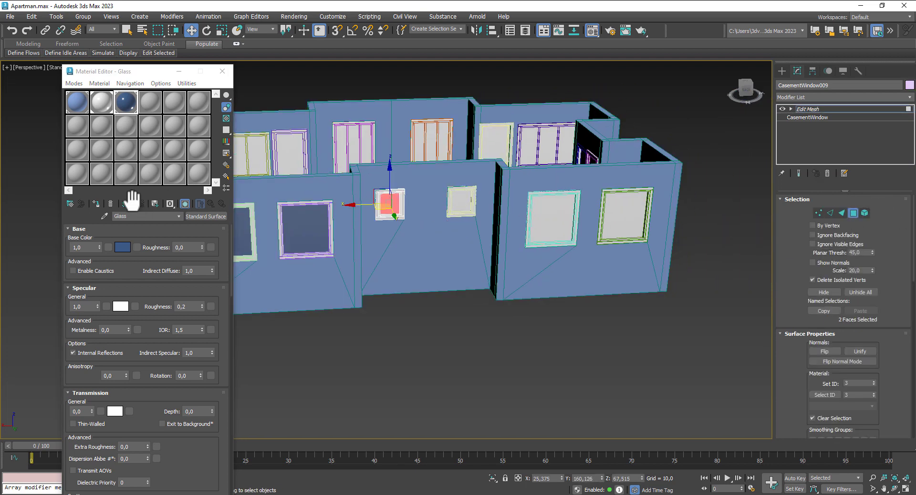
click(857, 218)
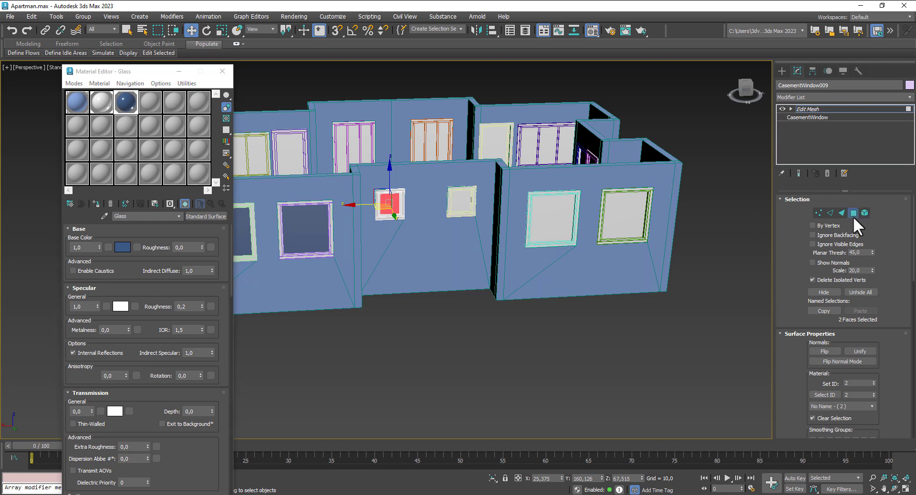
click(854, 215)
click(466, 208)
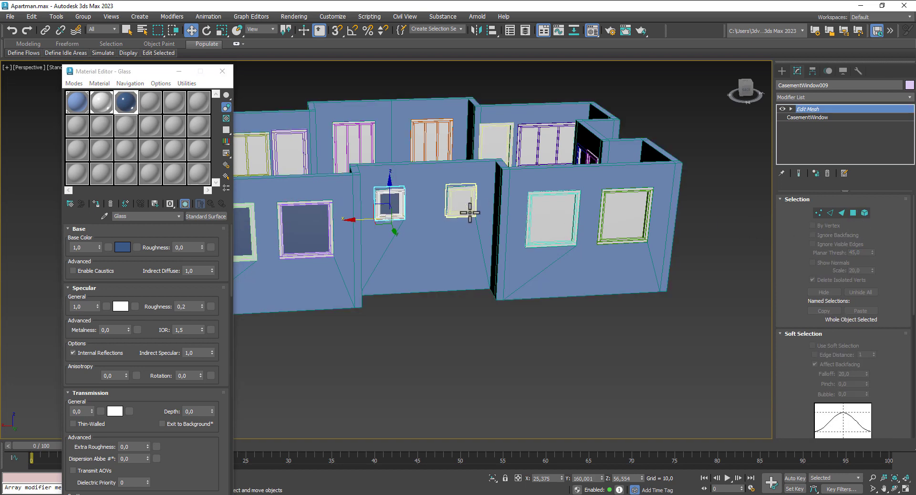
click(854, 213)
click(462, 201)
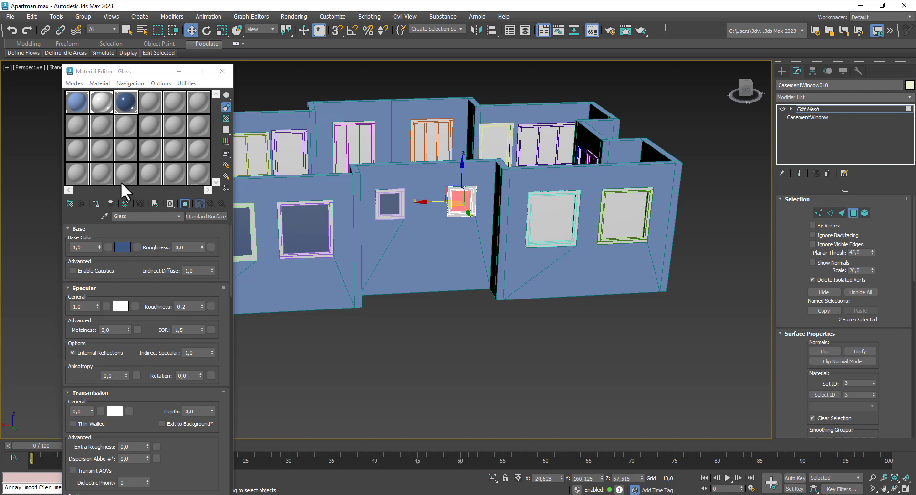
click(96, 203)
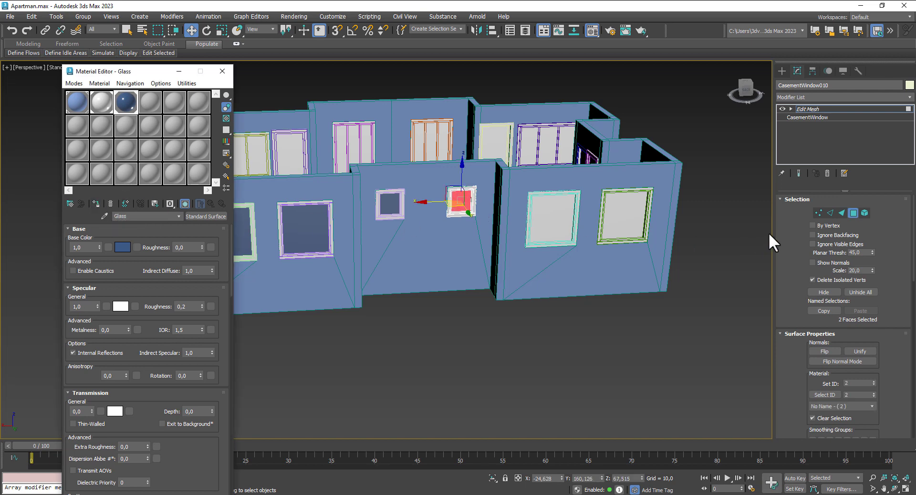
click(853, 213)
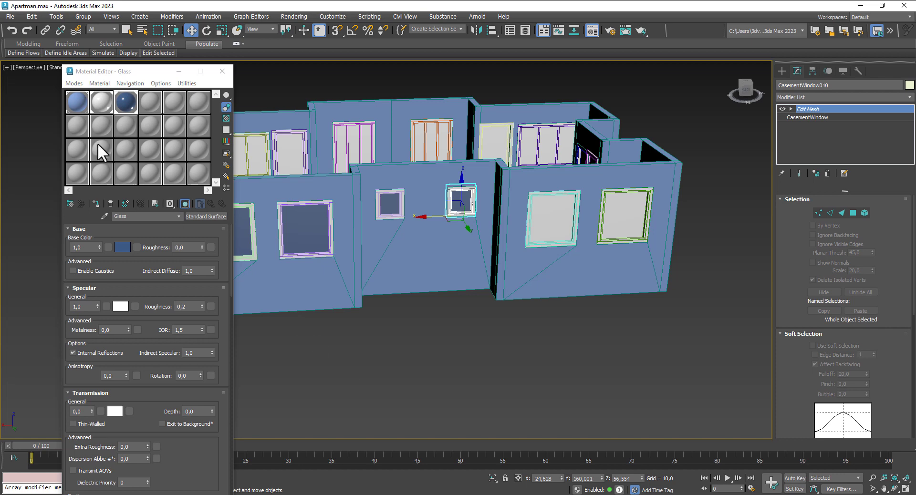
Step: Convert Glass to a Physical Material with a saturated blue clearcoat colour
click(212, 214)
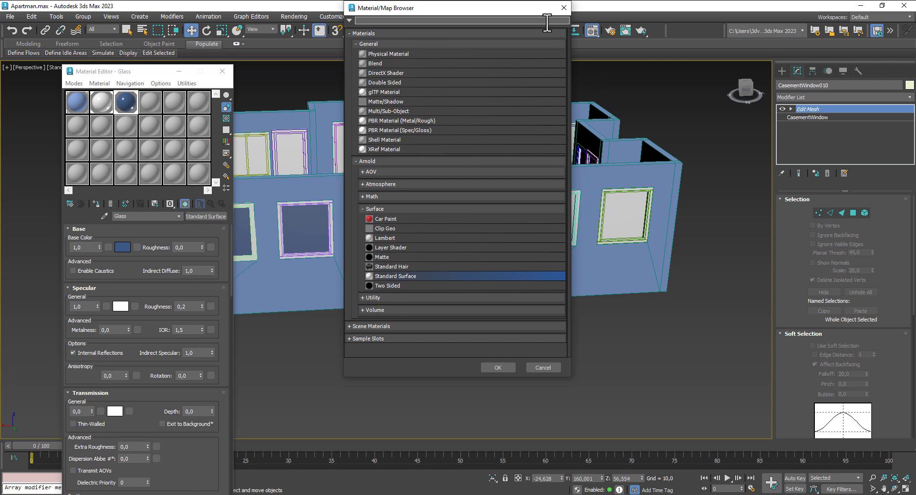
double_click(383, 53)
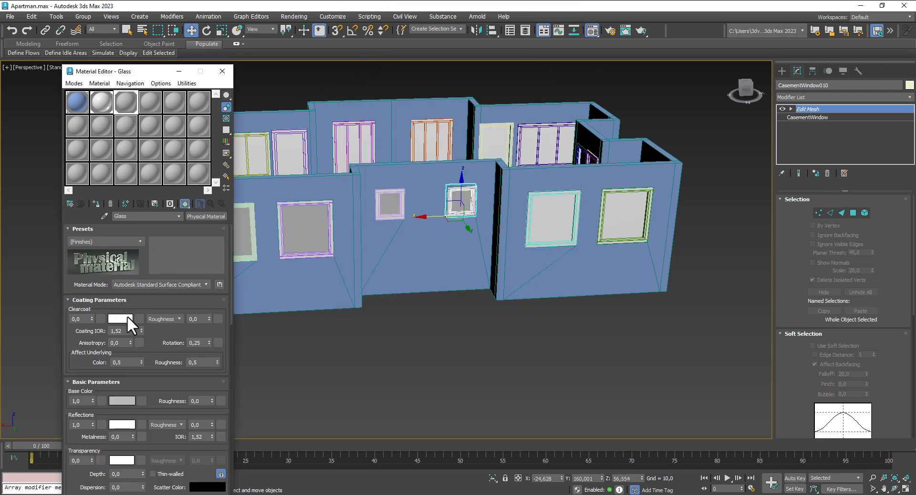
click(127, 317)
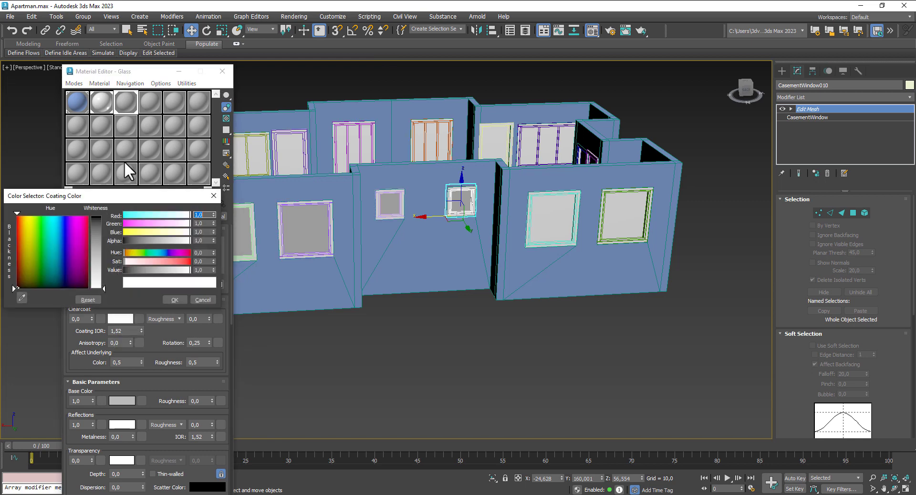
click(60, 243)
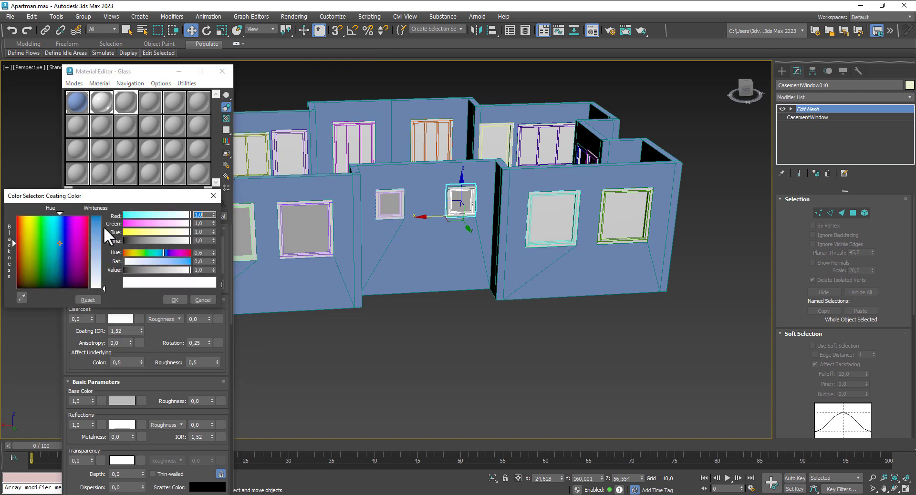
drag(104, 227, 98, 215)
click(173, 299)
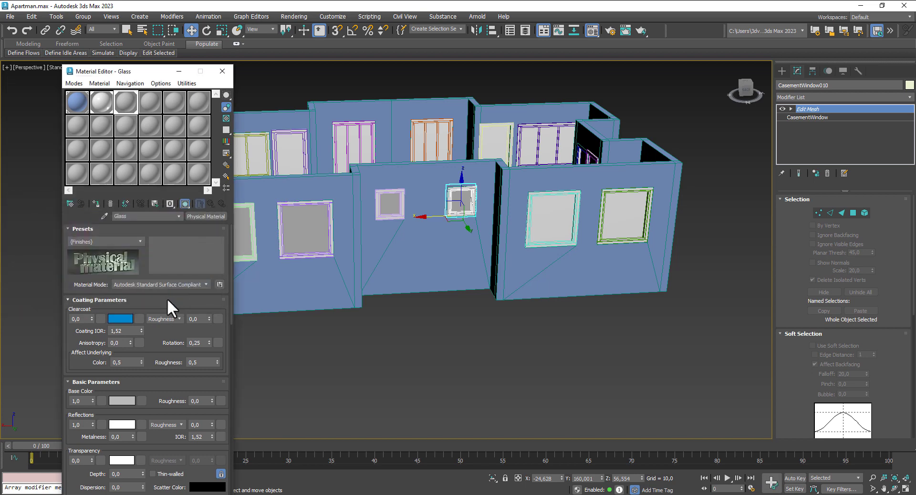
Step: Set the Glass base colour to a dark saturated blue
click(125, 400)
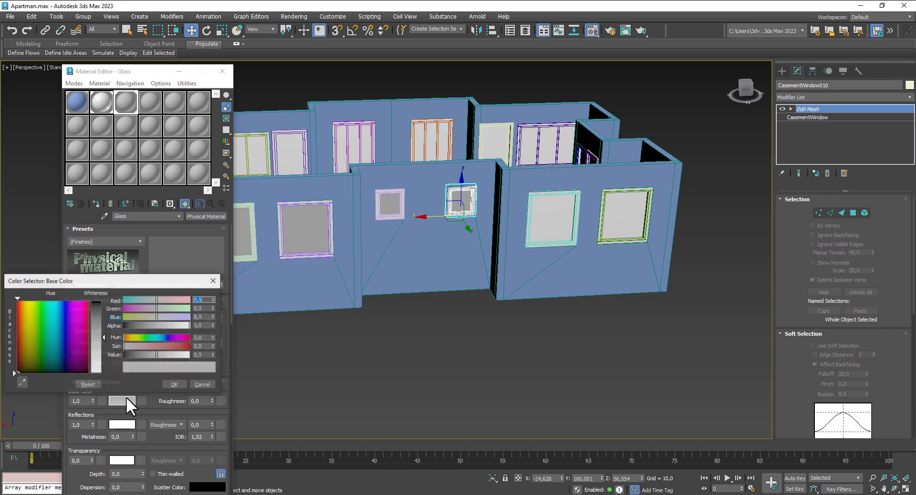
click(60, 313)
drag(98, 307, 98, 309)
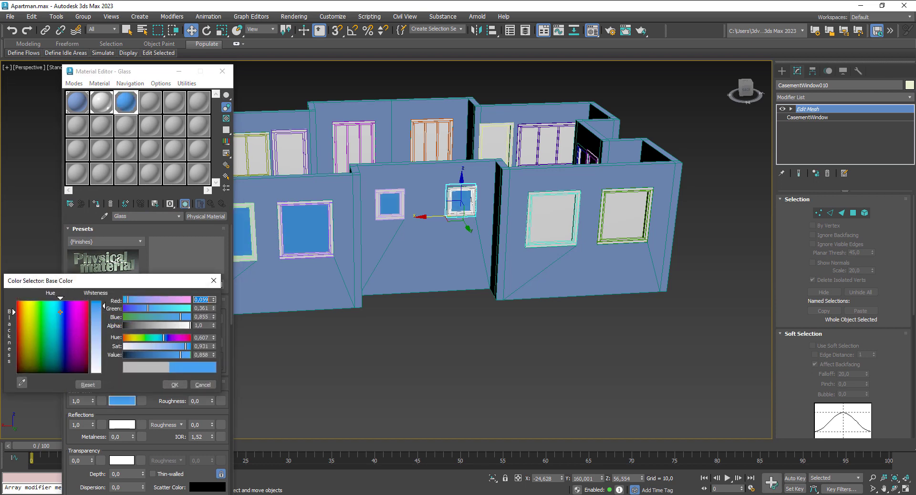
click(148, 354)
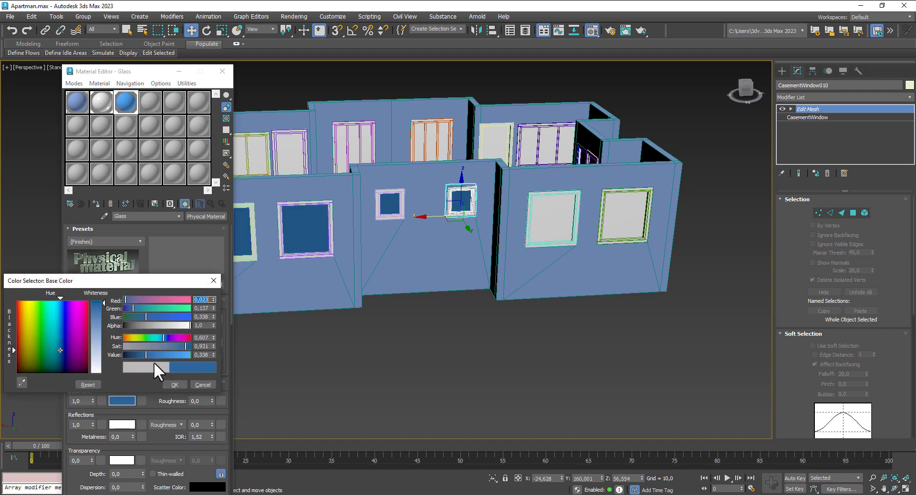
click(175, 385)
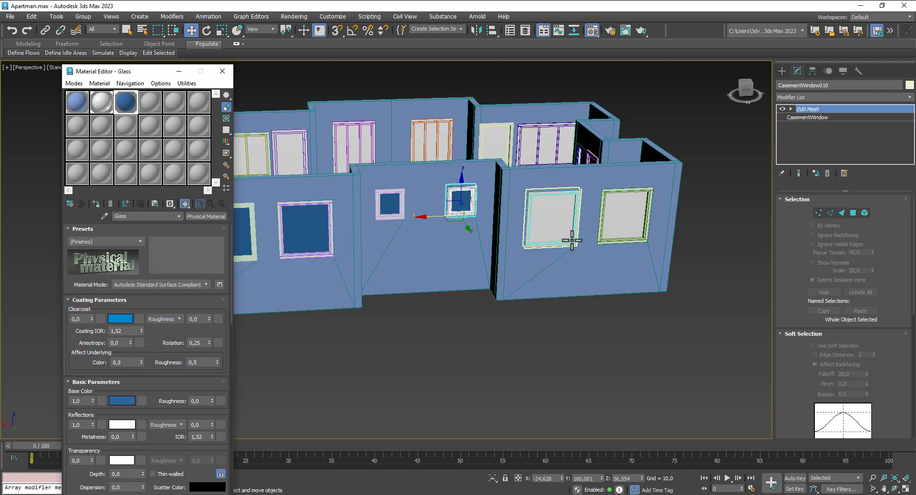
Step: Apply the Glass material to the glass faces of the large right-wall window
click(570, 236)
click(854, 213)
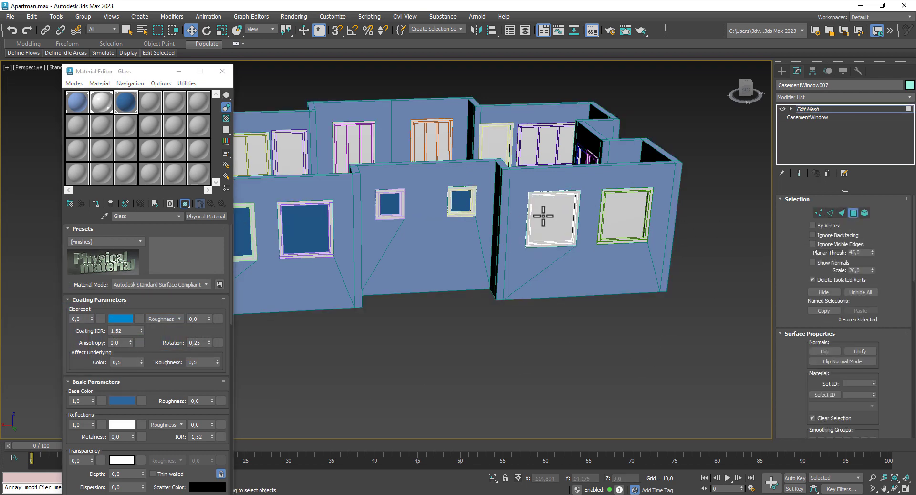
click(544, 214)
click(96, 204)
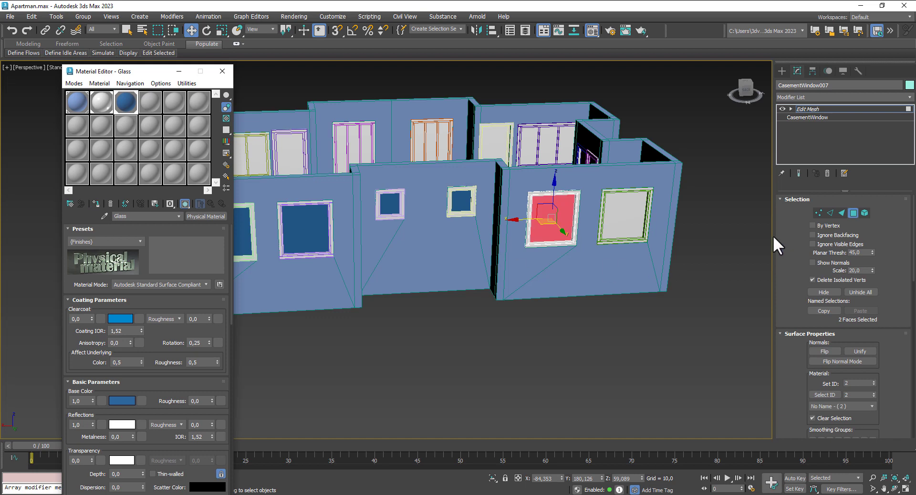
click(854, 213)
Step: Give only the right window's pane the Glass material, undoing the whole-window assignment
click(636, 218)
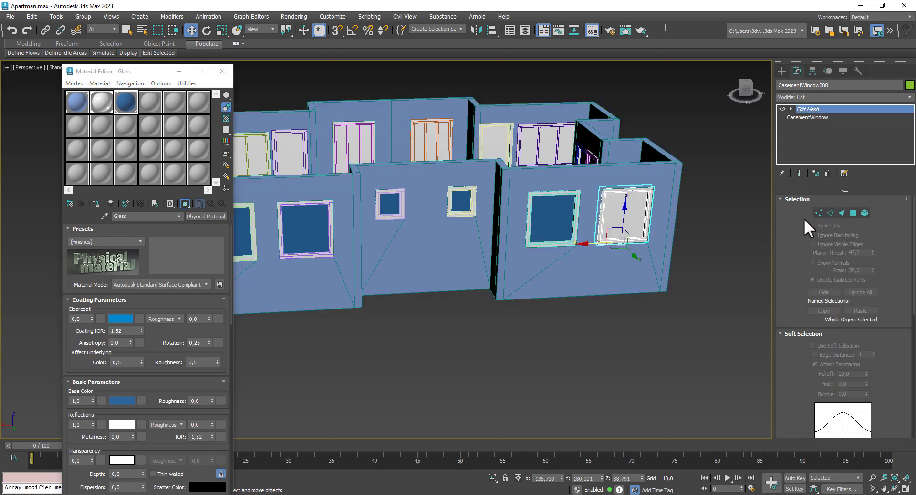
click(857, 212)
click(97, 204)
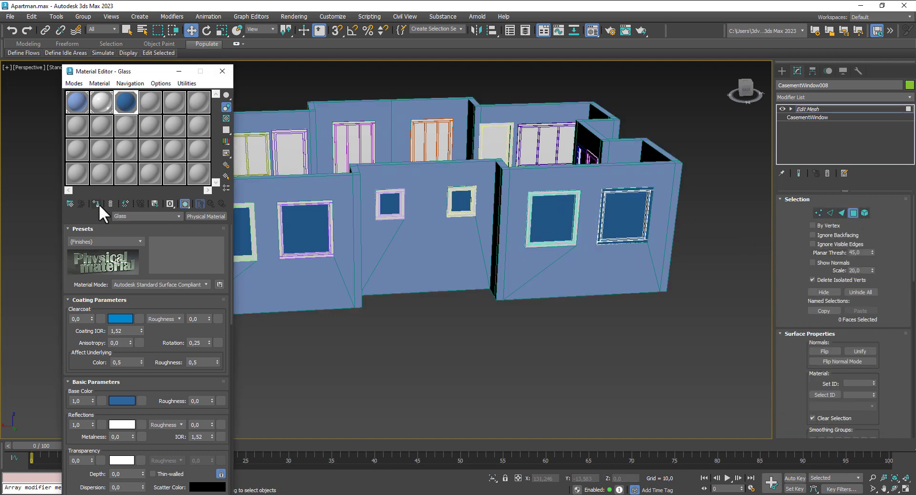
scroll(667, 329, down, 3)
scroll(655, 302, up, 5)
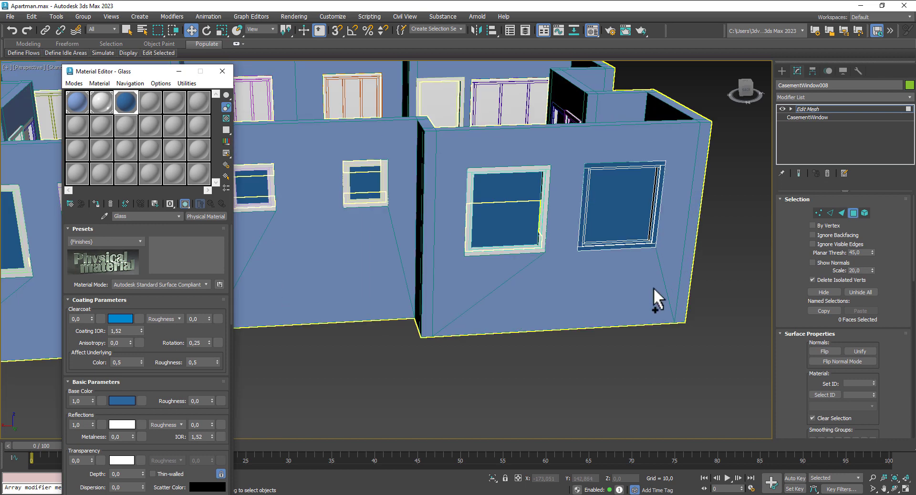
key(ctrl+z)
click(638, 211)
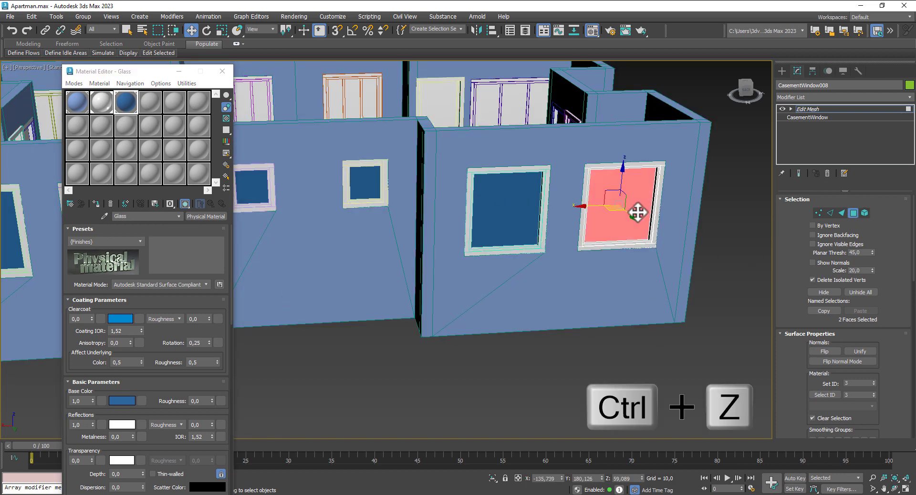
click(853, 213)
Step: Apply Glass to both panes of the near front-wall window
scroll(593, 249, down, 3)
alt+middle_drag(593, 250, 243, 281)
click(381, 244)
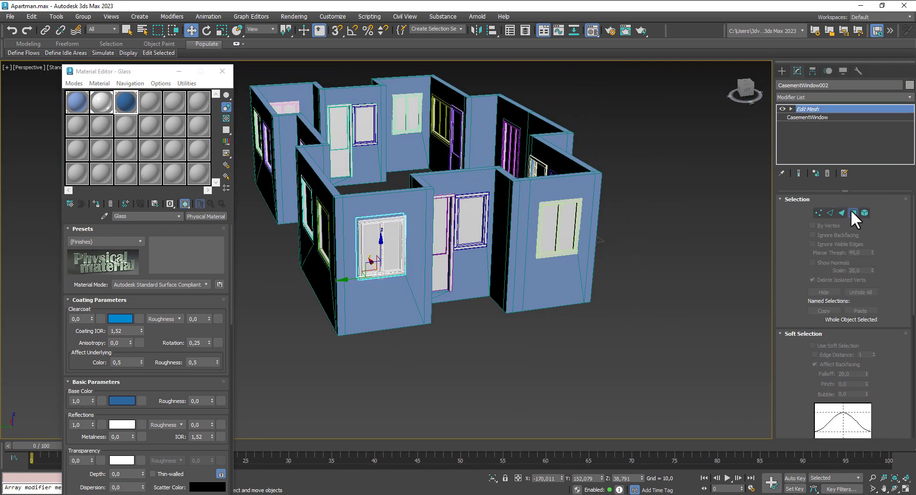
click(853, 213)
click(370, 236)
ctrl+click(389, 243)
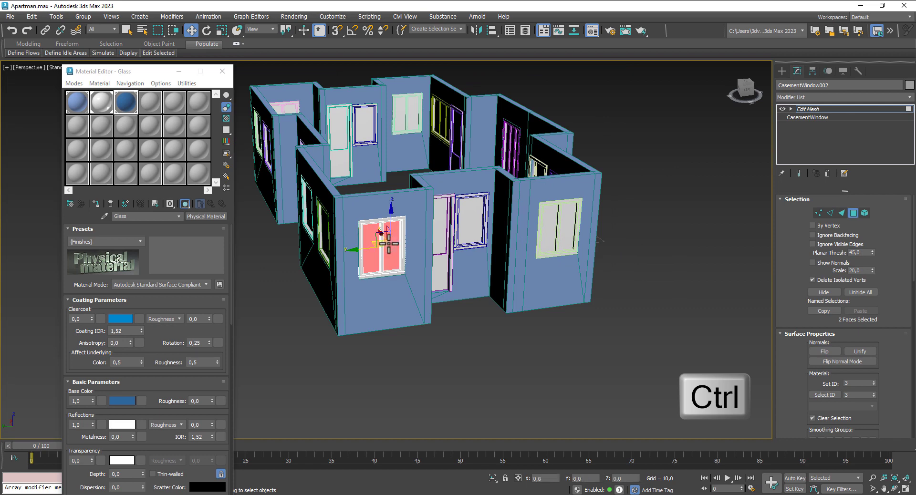
click(96, 204)
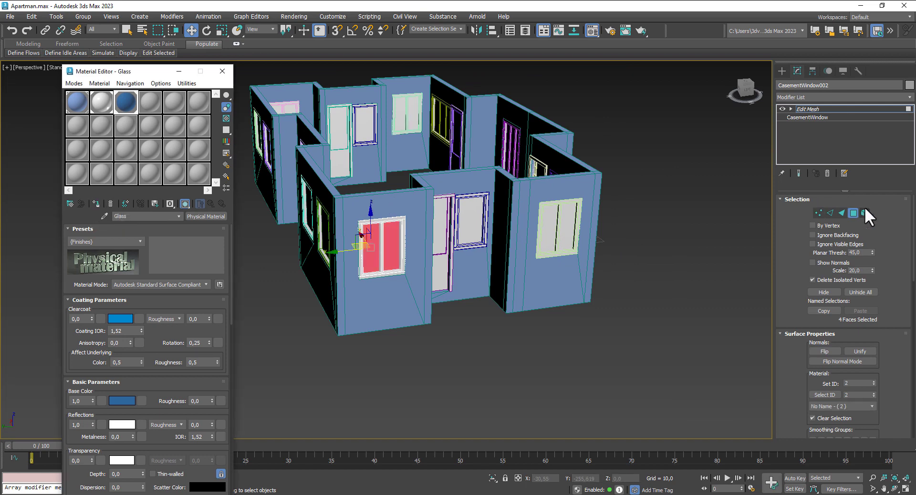
click(853, 212)
Step: Apply Glass to the glass panel of the front-wall door
alt+middle_drag(542, 289, 484, 294)
scroll(462, 247, up, 3)
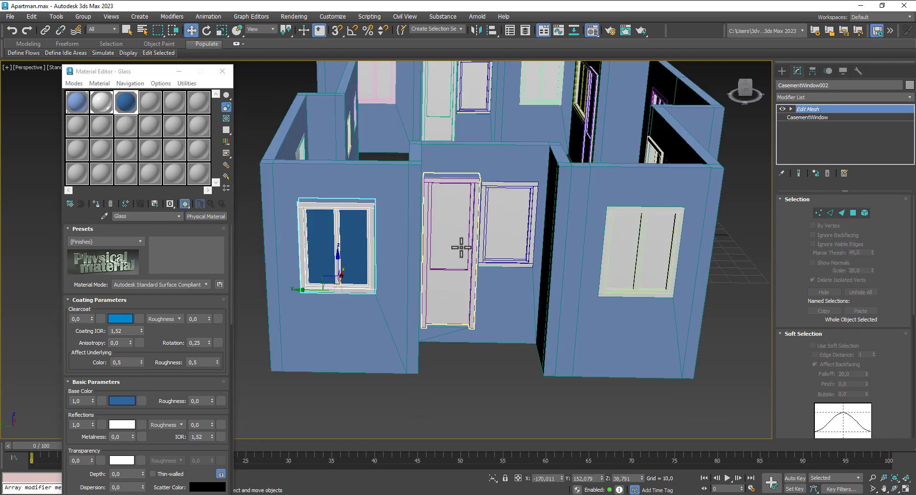
click(462, 248)
click(853, 213)
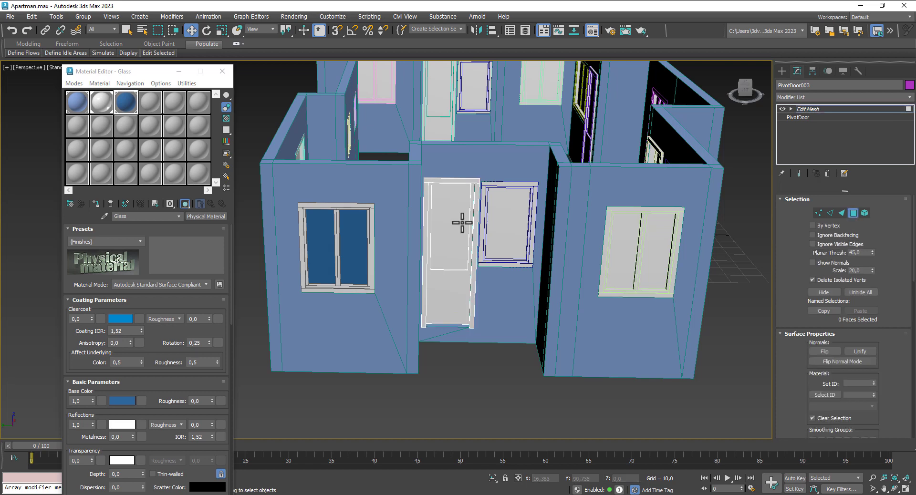
click(462, 222)
click(97, 203)
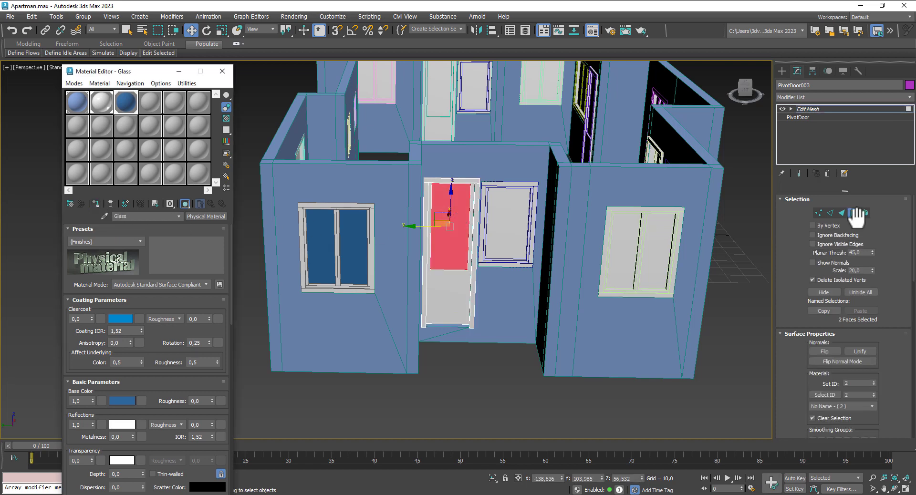
click(853, 213)
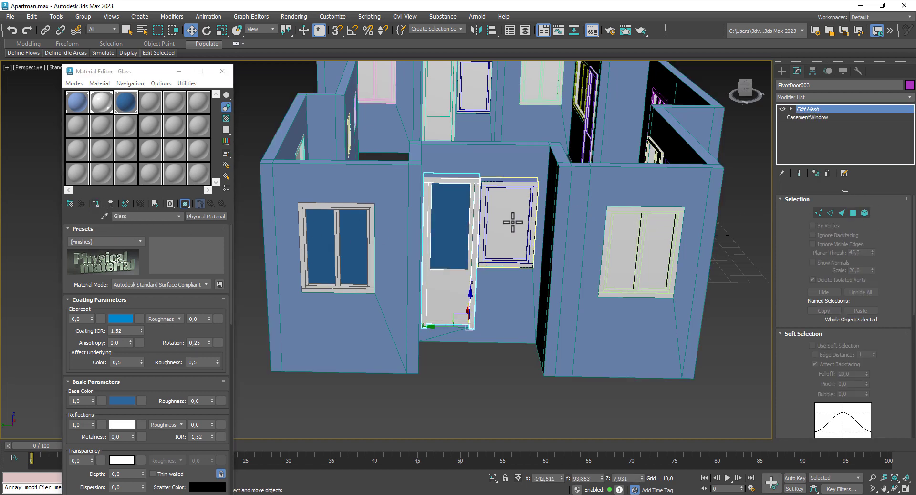
Step: Apply Glass to the pane of the small window beside the door
click(513, 222)
click(854, 212)
click(517, 219)
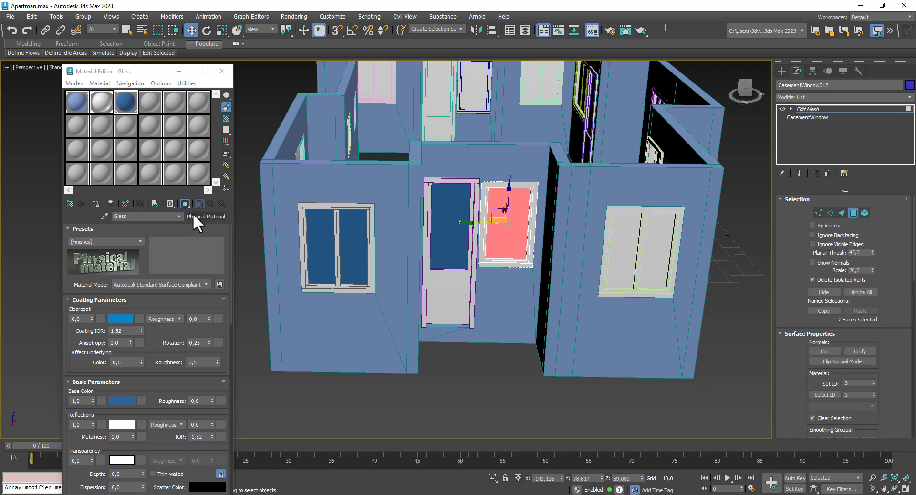
click(96, 203)
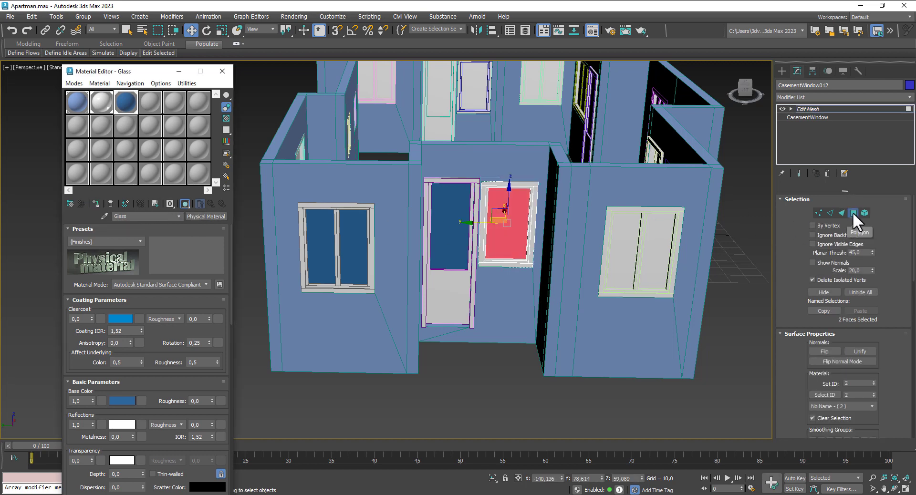
click(854, 213)
Step: Apply Glass to both panes of the right-wall window
click(687, 238)
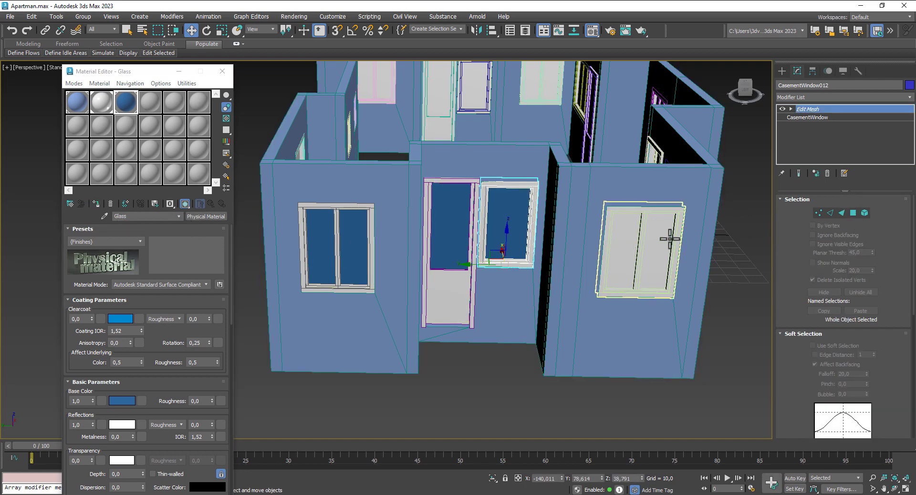
click(855, 211)
click(616, 244)
ctrl+click(659, 242)
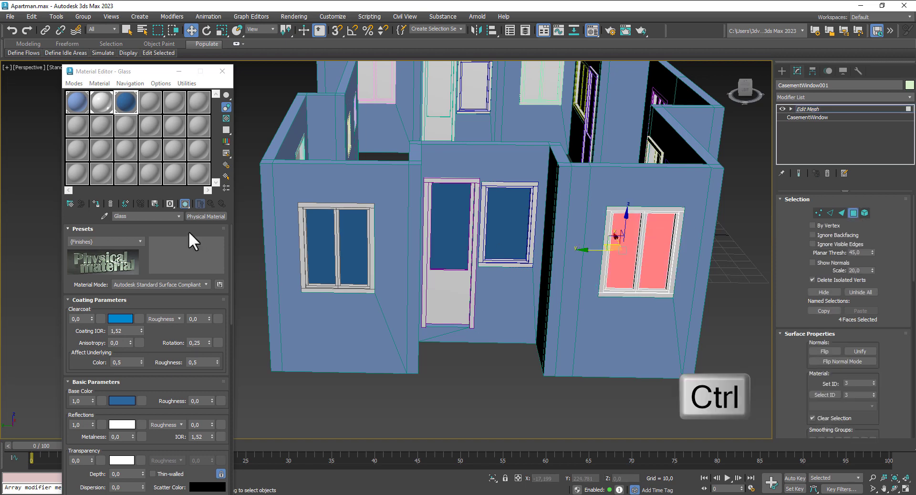
click(95, 202)
click(854, 212)
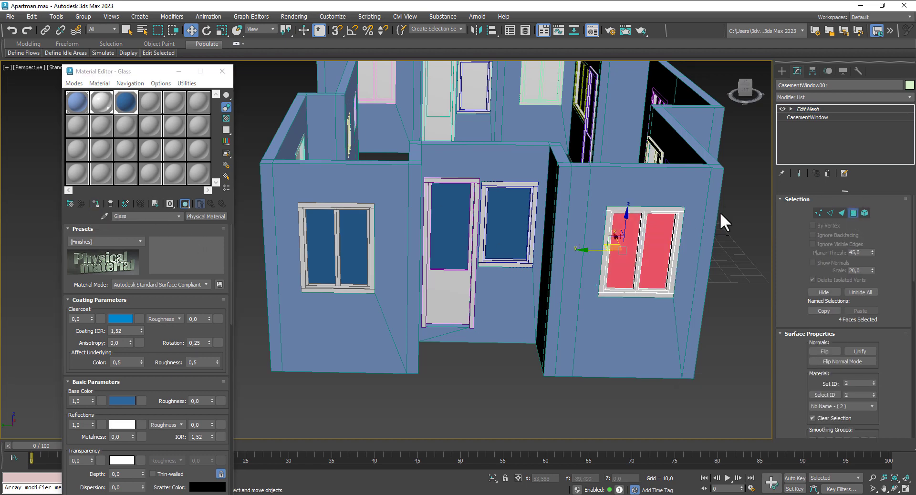
scroll(605, 241, down, 3)
alt+middle_drag(681, 267, 599, 254)
alt+middle_drag(523, 253, 591, 326)
Step: Close the Material Editor, save the apartment with Ctrl+S, and show four viewports
click(222, 71)
key(ctrl+s)
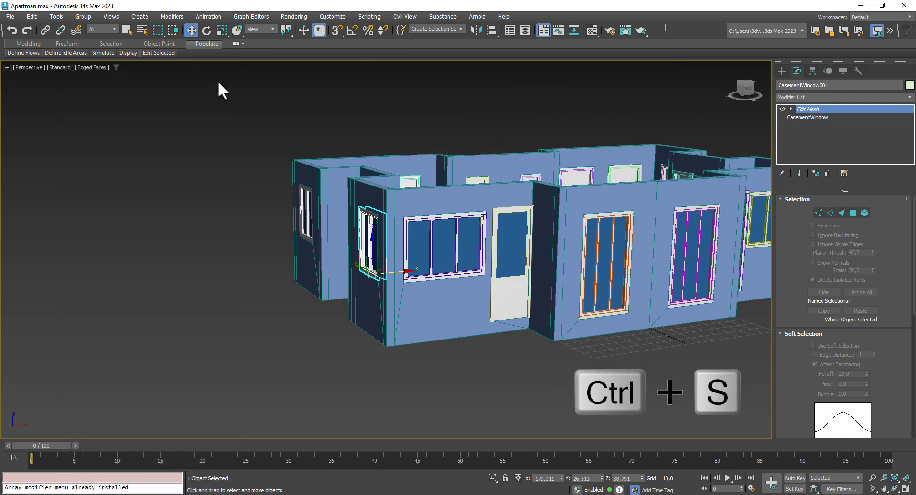
middle_drag(458, 330, 477, 342)
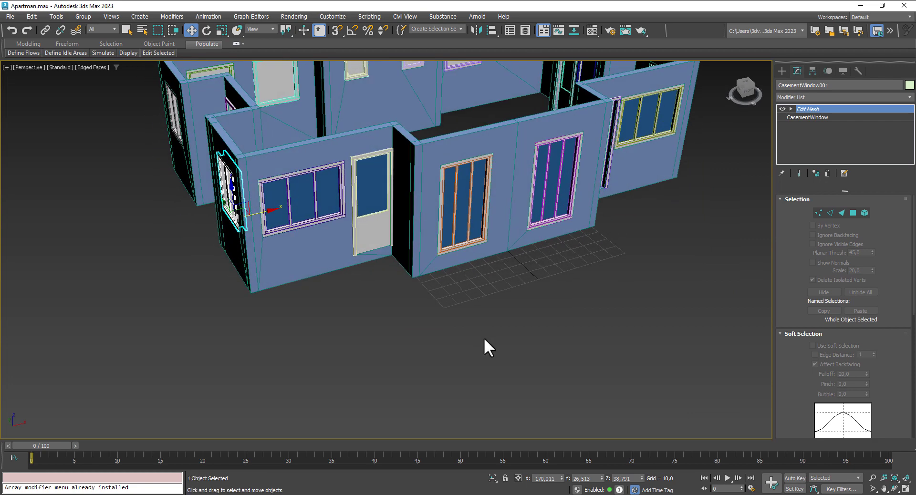
click(906, 489)
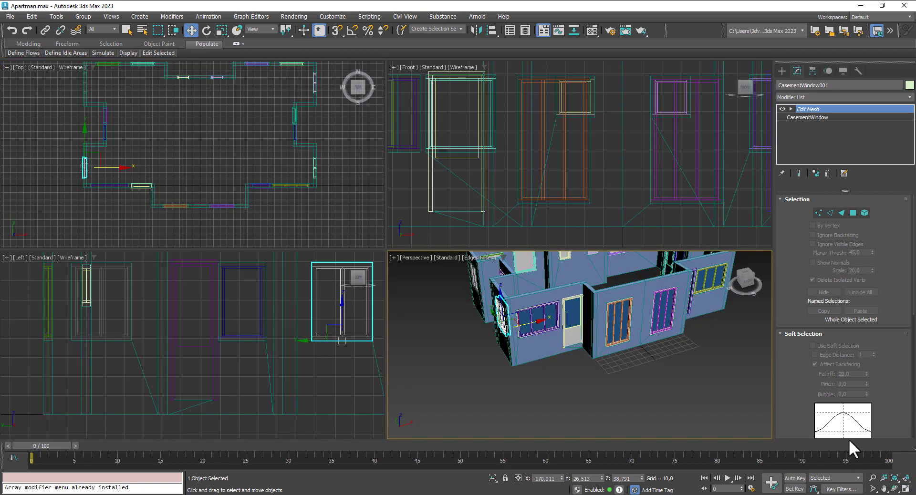
middle_drag(315, 217, 268, 189)
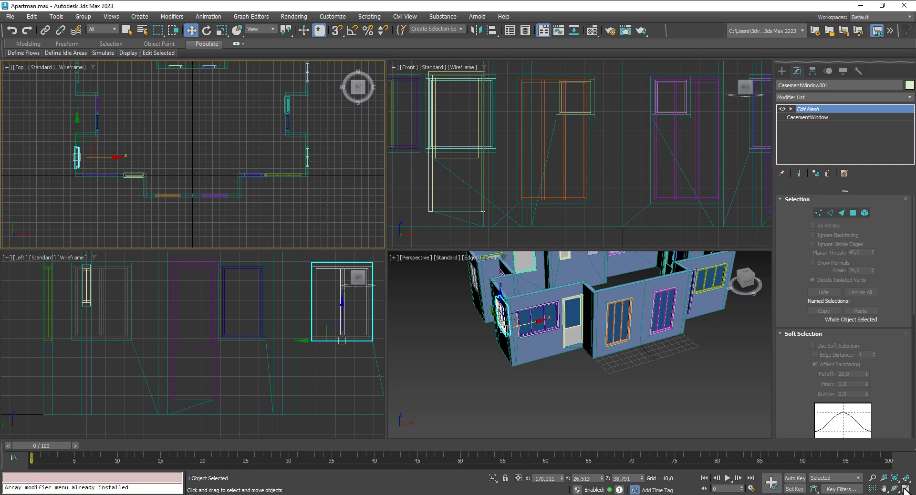
Step: Start the Wall tool from the AEC Extended category in the Create panel
click(782, 71)
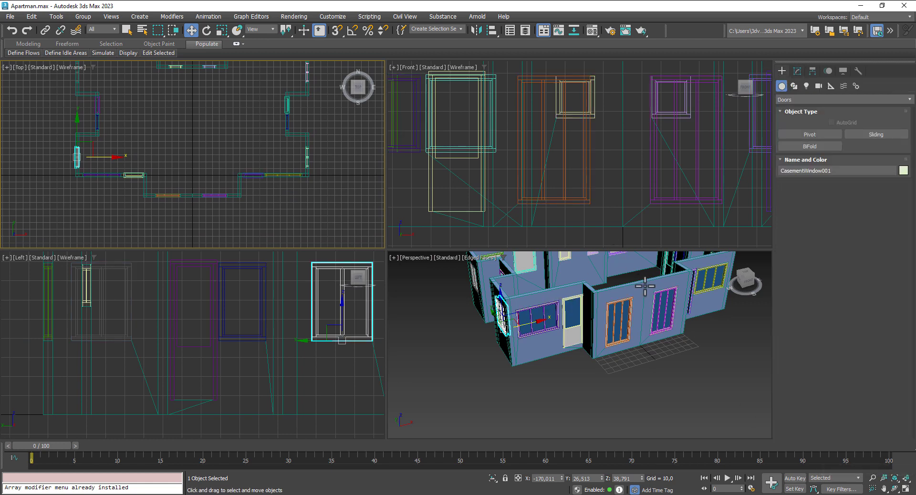
click(804, 99)
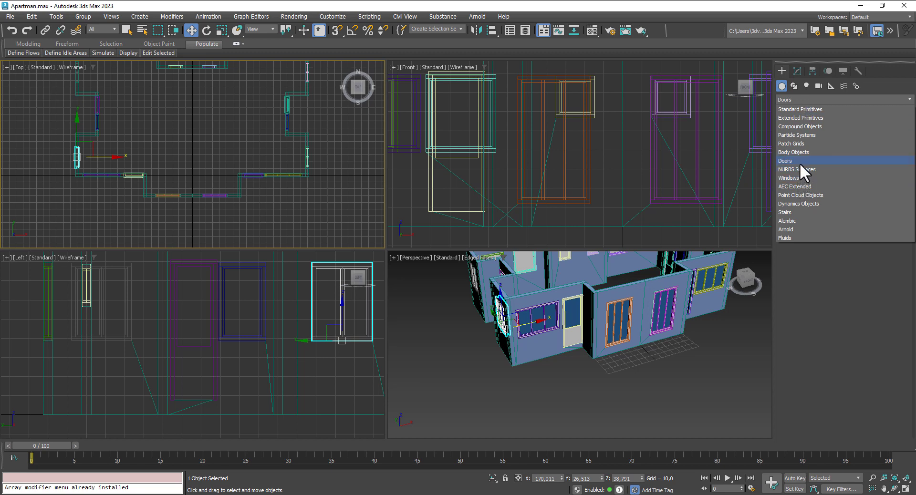
click(796, 186)
click(811, 146)
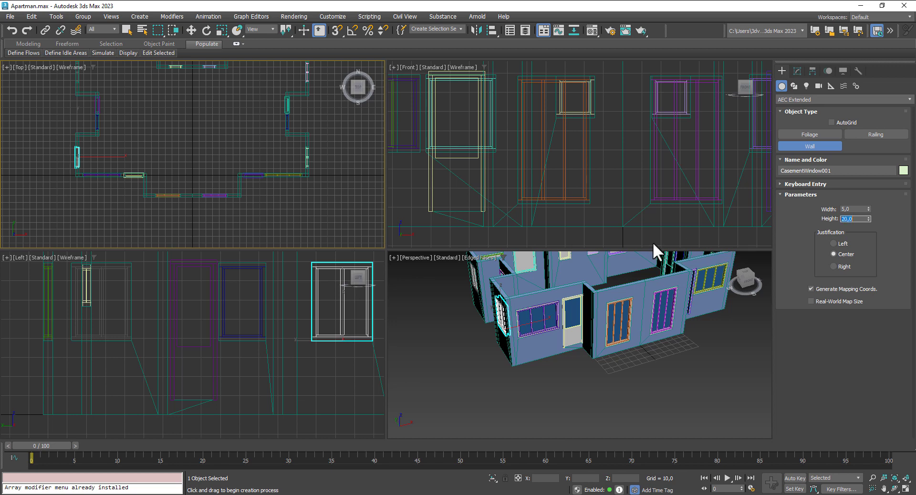
Step: Start a trial wall in the Top view and delete it
click(268, 207)
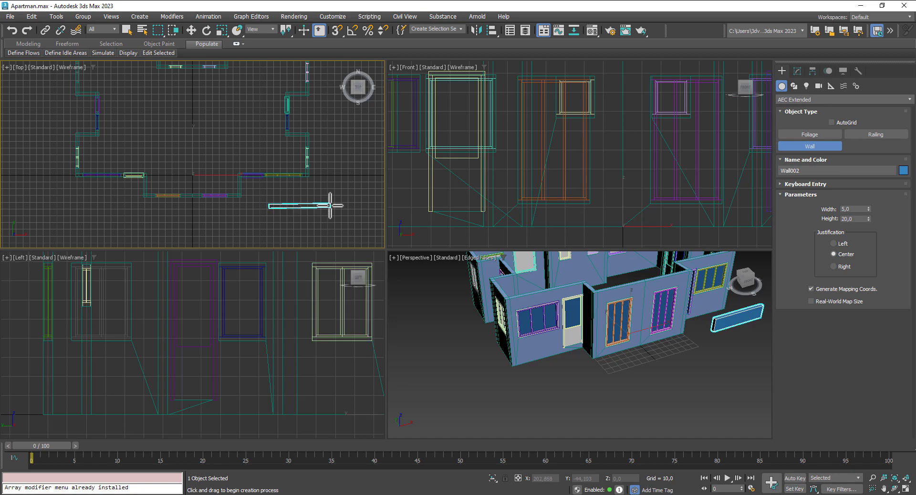
middle_drag(753, 217, 520, 171)
scroll(546, 182, down, 2)
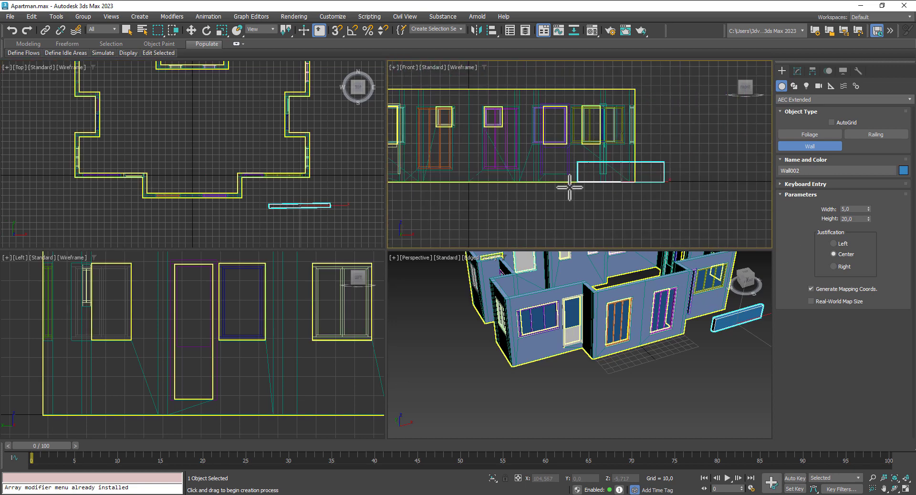
scroll(592, 176, up, 1)
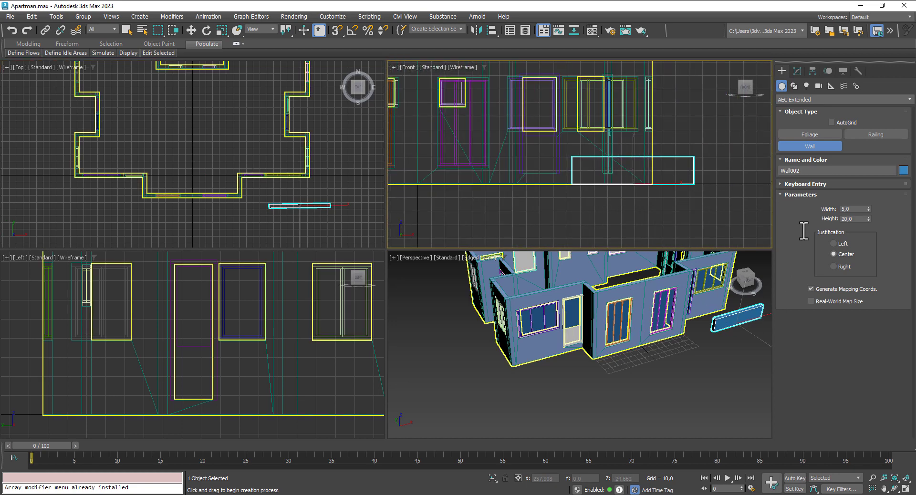
key(Delete)
Step: Change the wall height to 27, cancelling the trial walls started in the Top view
click(861, 220)
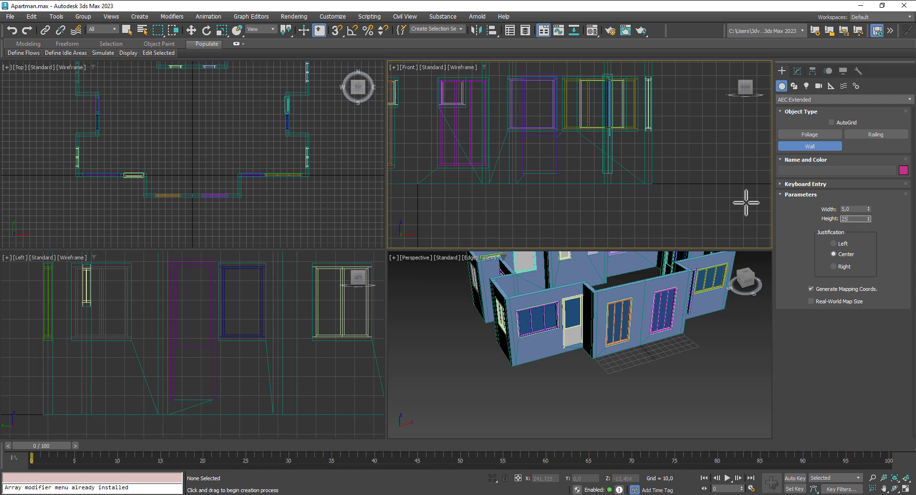
click(260, 198)
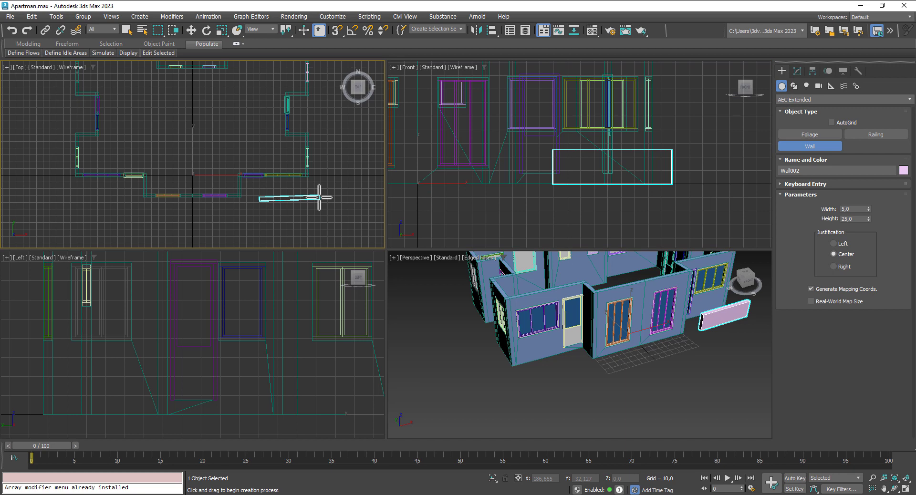
right_click(320, 198)
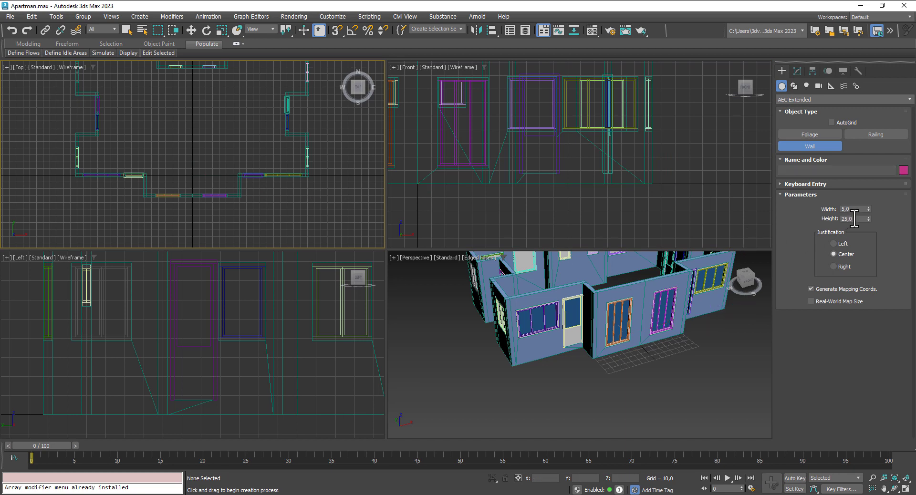
text(27)
click(256, 209)
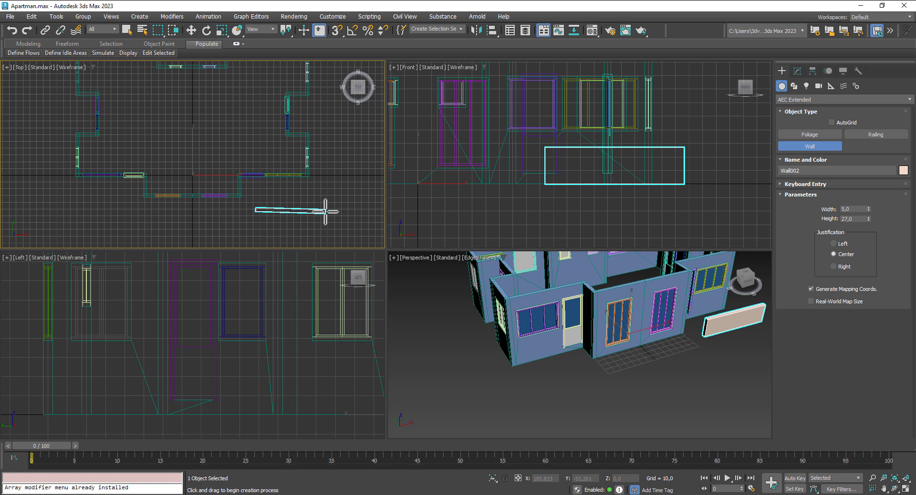
right_click(325, 210)
Step: Turn on the 3D Snaps Toggle and pan the Top view of the plan
scroll(245, 204, up, 2)
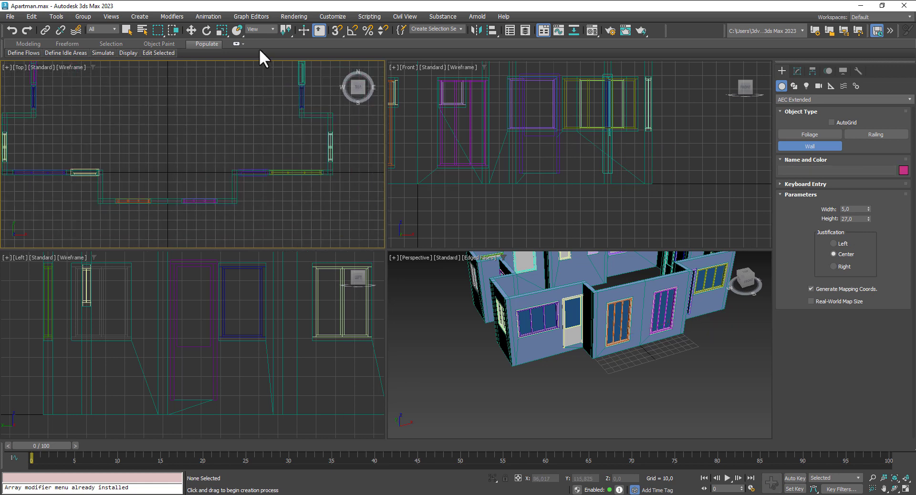
click(337, 30)
middle_drag(295, 229, 276, 199)
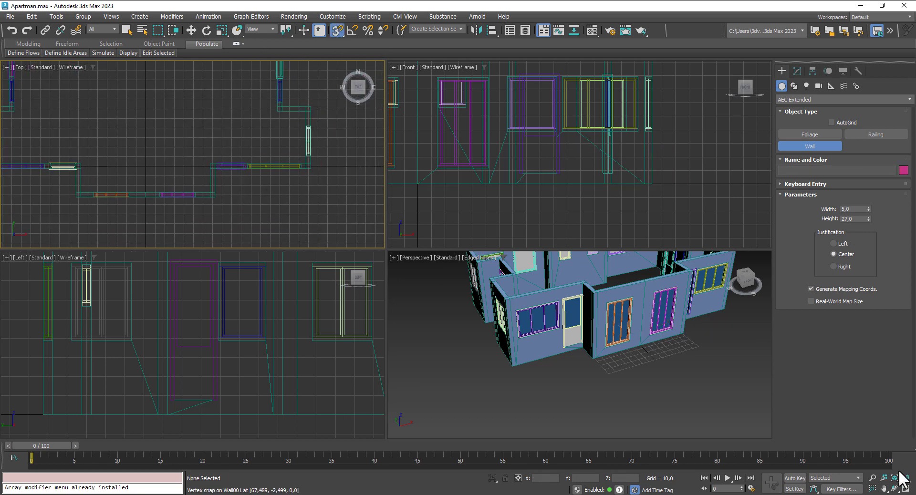
Step: Maximize the Top view and make snapping use Grid Points
click(906, 489)
middle_drag(429, 389, 262, 272)
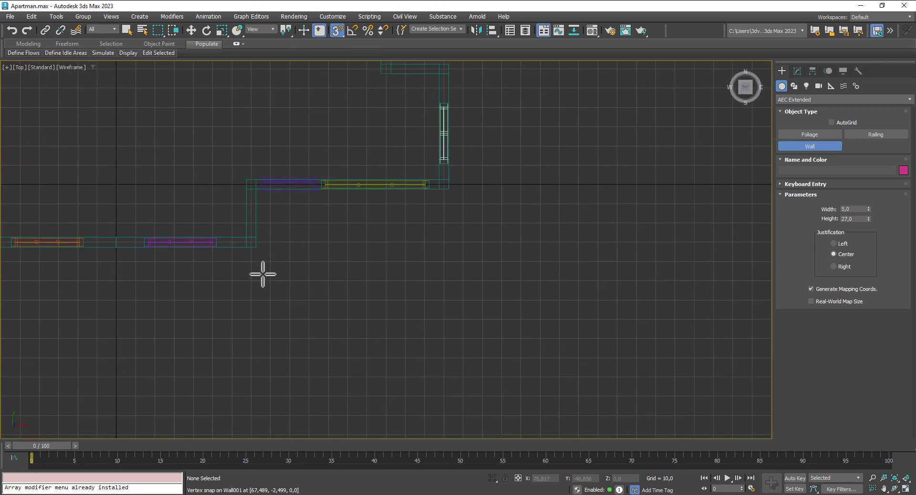
click(248, 246)
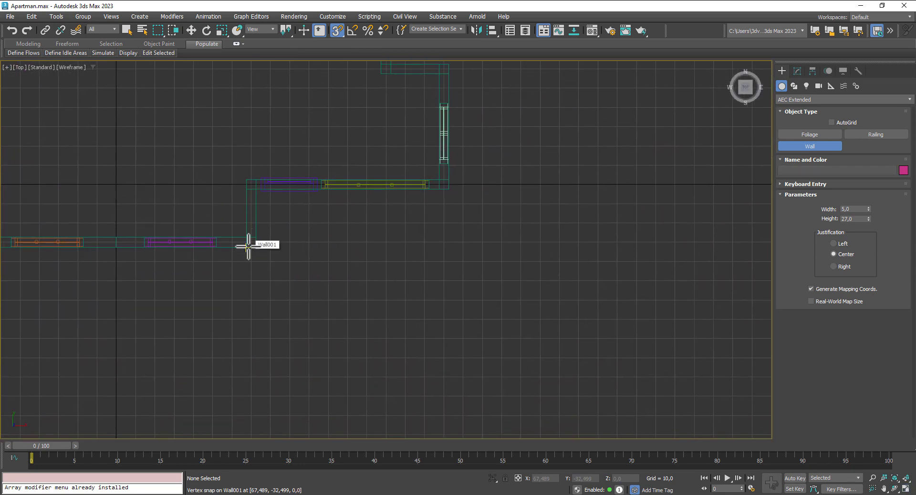
right_click(247, 283)
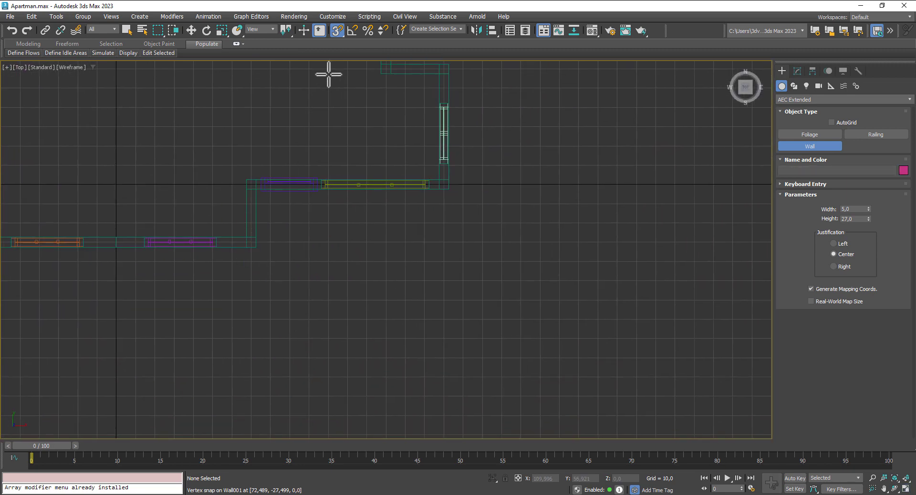
right_click(336, 29)
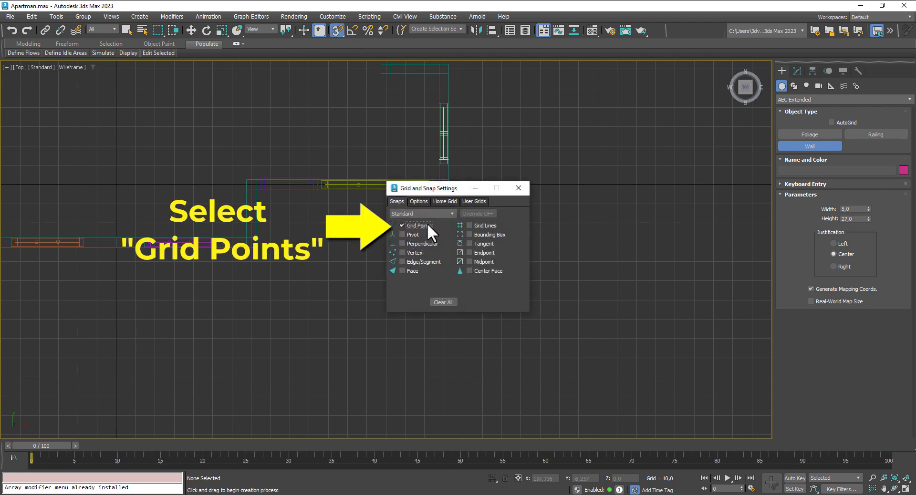
click(514, 190)
Step: Draw the U-shaped parapet wall from the building corner with a short return end
click(249, 242)
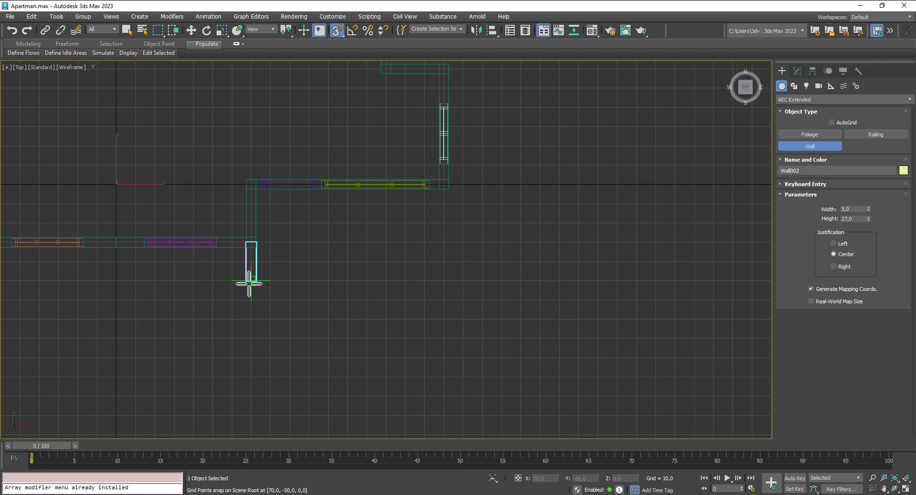
click(249, 281)
click(463, 281)
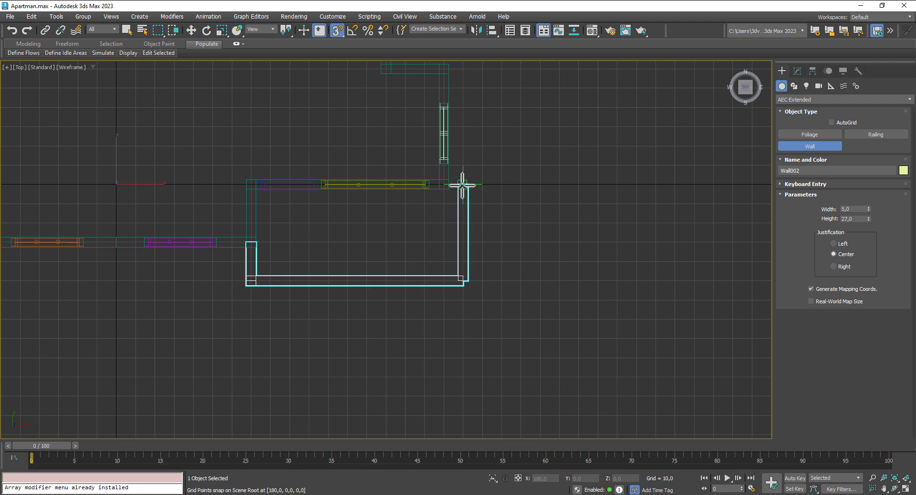
click(463, 186)
click(445, 186)
right_click(445, 186)
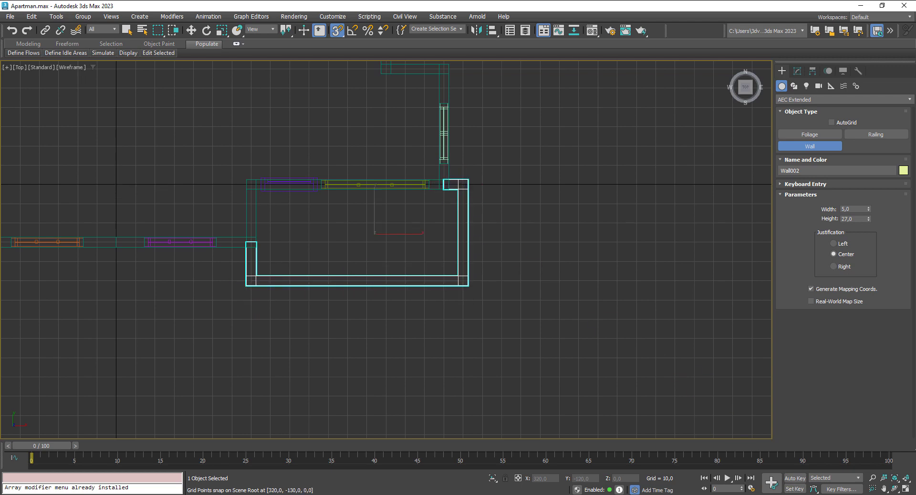
Step: Set the parapet wall's width to 3,0 and check it in the perspective view
click(906, 490)
right_click(697, 370)
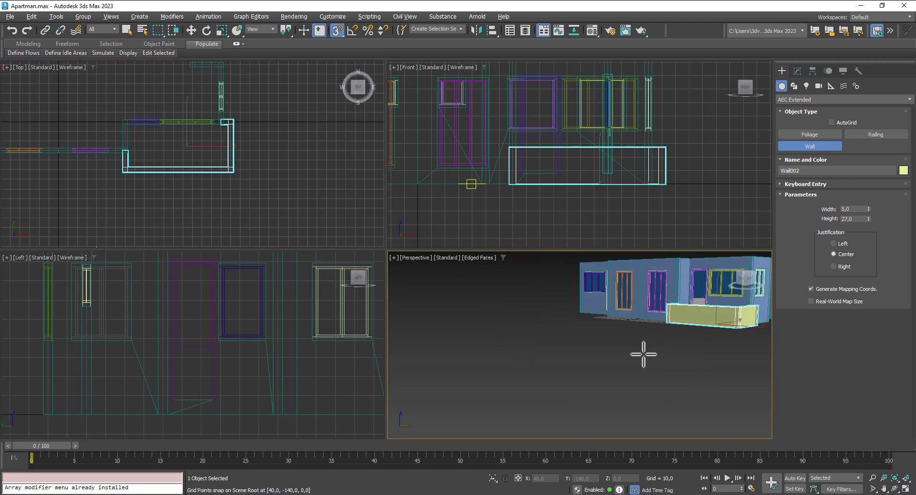
alt+middle_drag(643, 355, 679, 379)
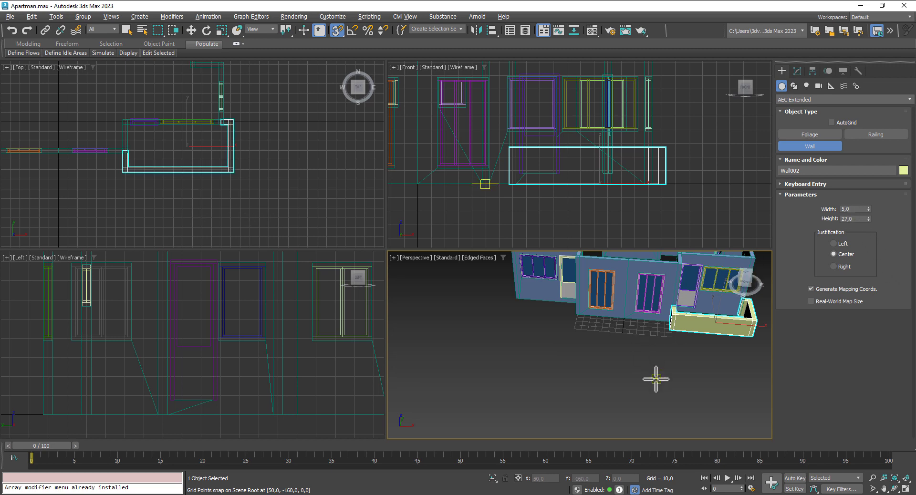
alt+middle_drag(657, 379, 678, 392)
drag(855, 210, 819, 213)
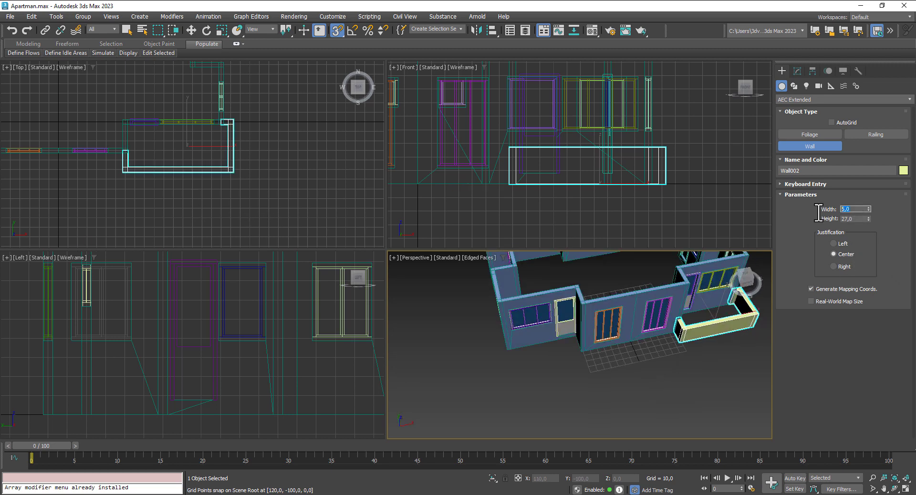
text(3)
key(Return)
alt+middle_drag(757, 395, 659, 377)
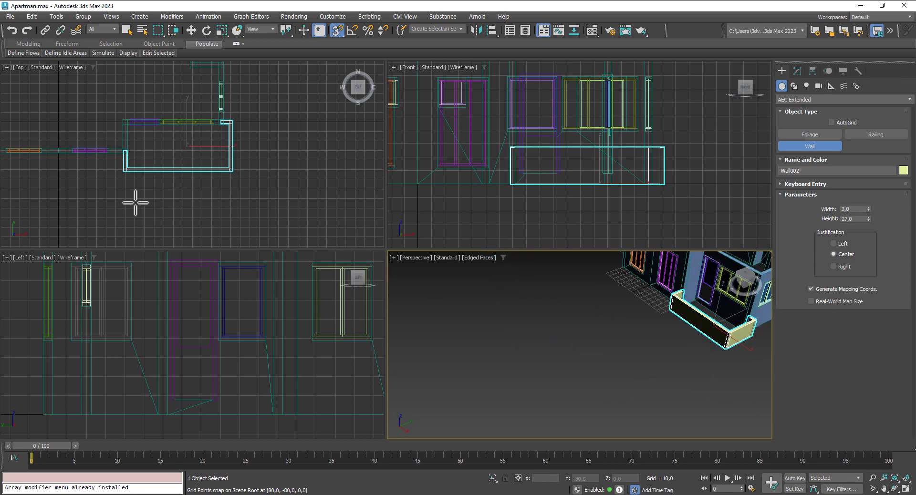
middle_drag(137, 200, 321, 209)
click(192, 30)
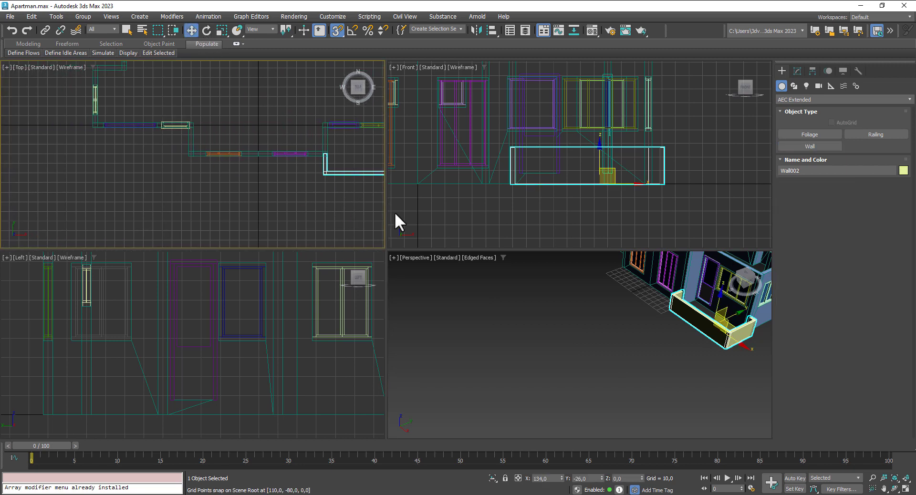
Step: Turn off snaps, mirror-copy the parapet, and move the copy to the building's left end
click(338, 29)
middle_drag(259, 198, 141, 205)
click(476, 30)
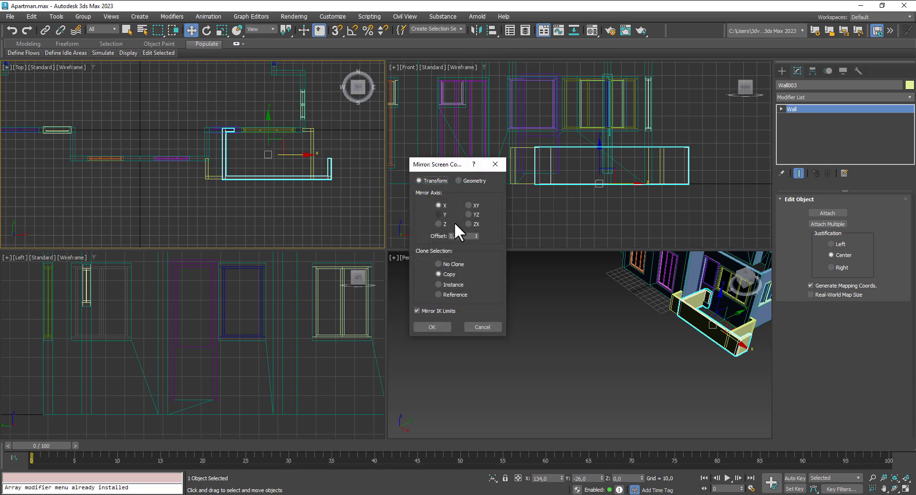
click(432, 327)
drag(303, 153, 41, 167)
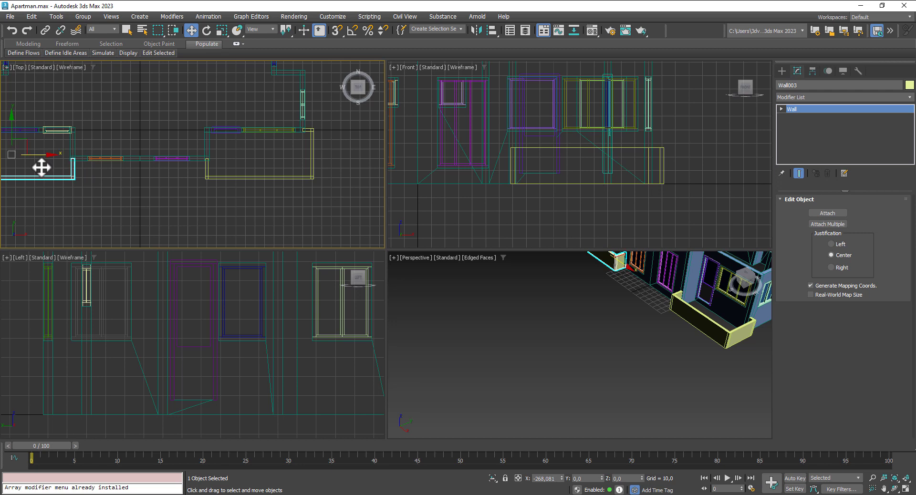
middle_drag(519, 336, 579, 421)
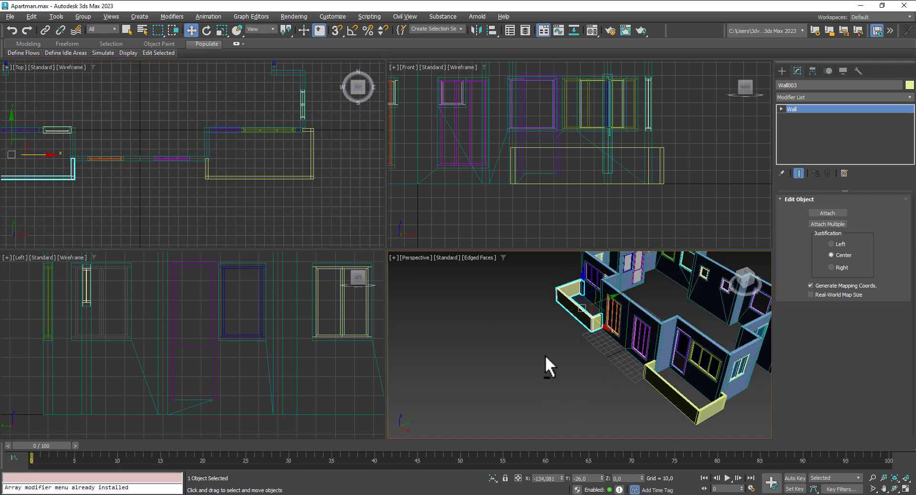
alt+middle_drag(548, 364, 633, 350)
middle_drag(154, 166, 317, 186)
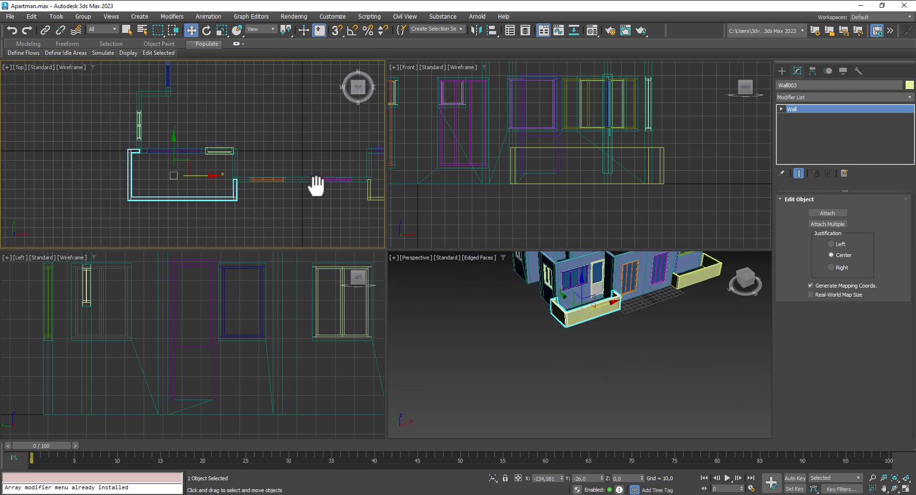
scroll(138, 122, down, 3)
middle_drag(156, 125, 160, 177)
scroll(136, 138, up, 2)
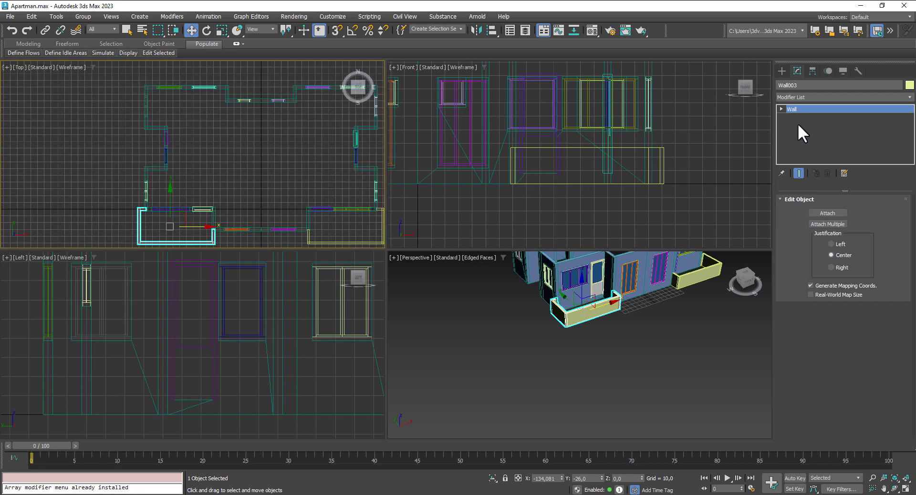
click(781, 70)
click(821, 145)
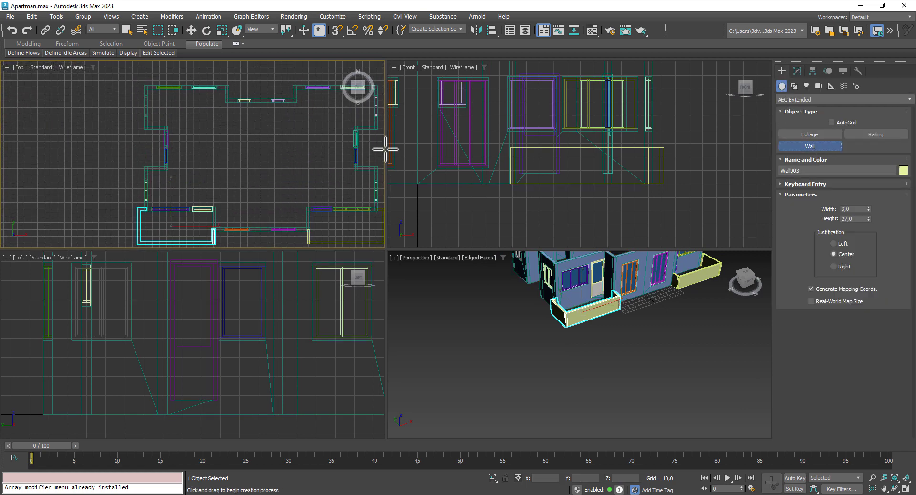
scroll(136, 170, up, 2)
click(337, 31)
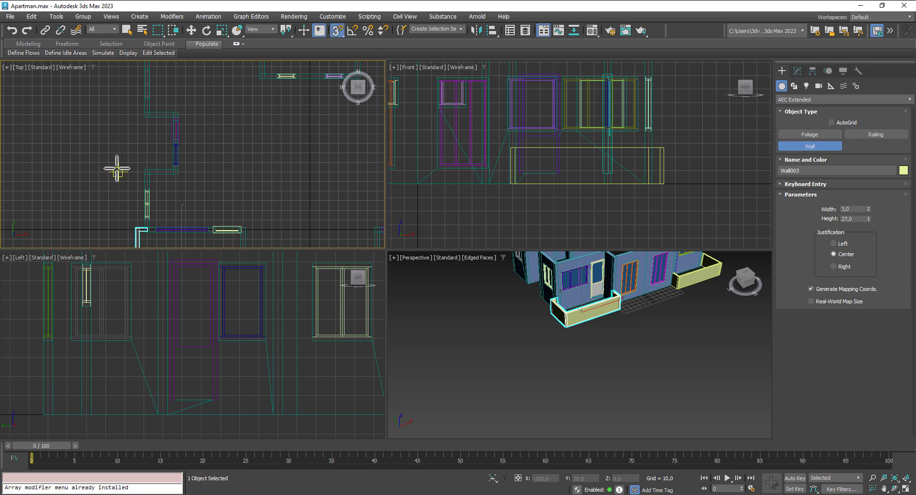
scroll(146, 178, up, 2)
middle_drag(481, 362, 538, 407)
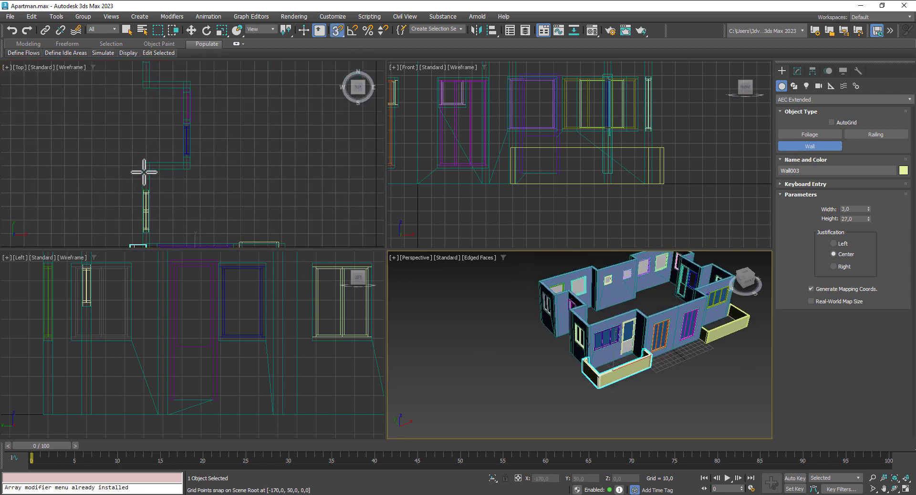
middle_drag(134, 169, 148, 178)
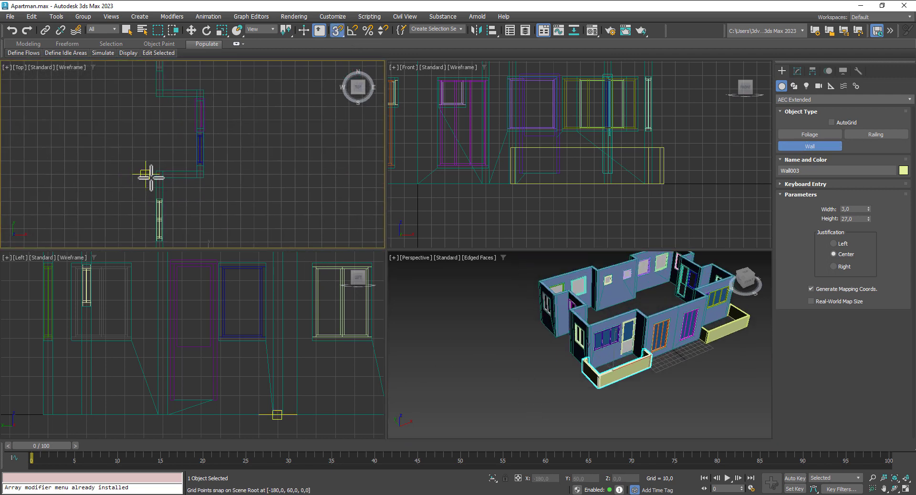
click(163, 175)
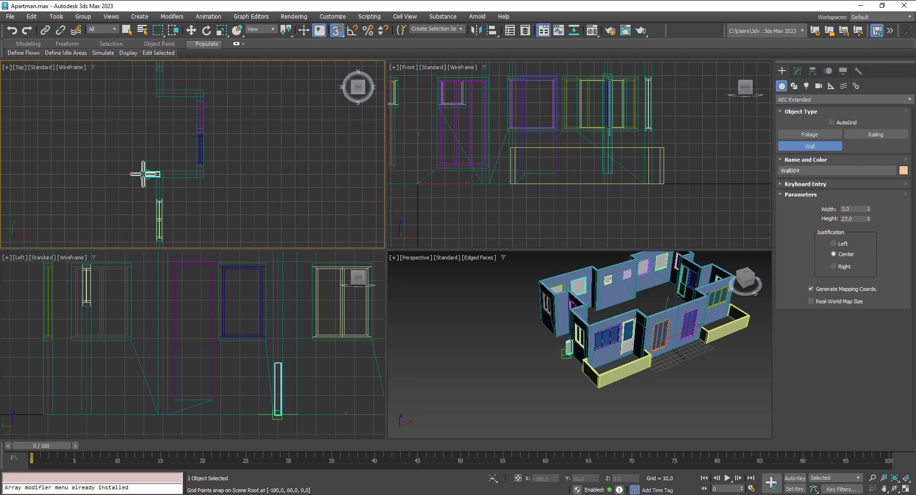
click(143, 174)
click(145, 94)
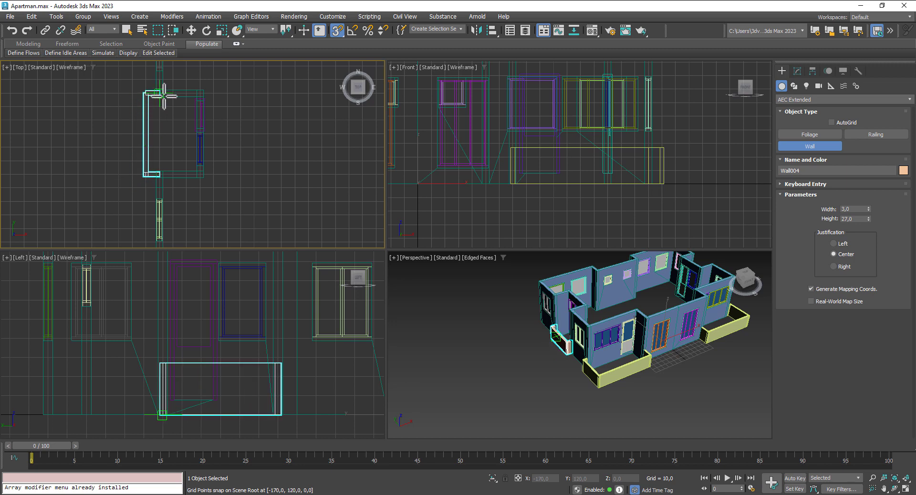
click(165, 96)
right_click(163, 95)
mouse_move(559, 413)
alt+middle_down()
mouse_move(640, 385)
mouse_move(526, 383)
alt+middle_up()
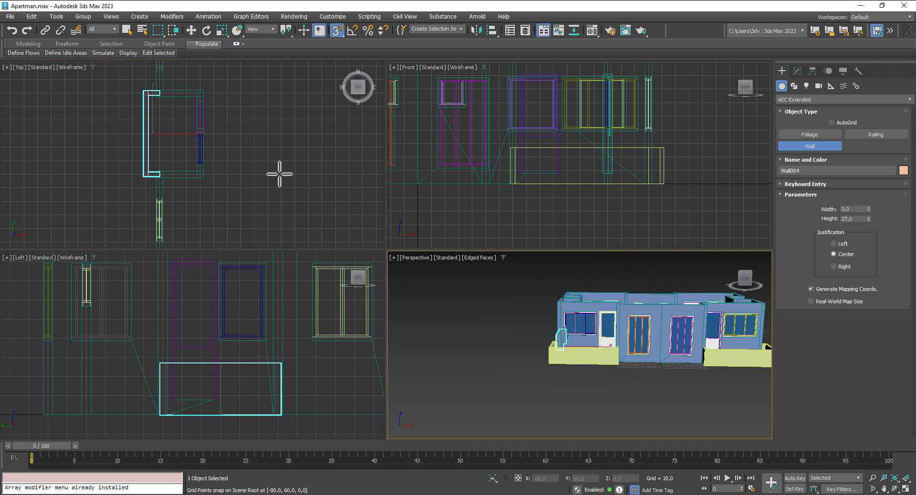
middle_drag(279, 174, 206, 190)
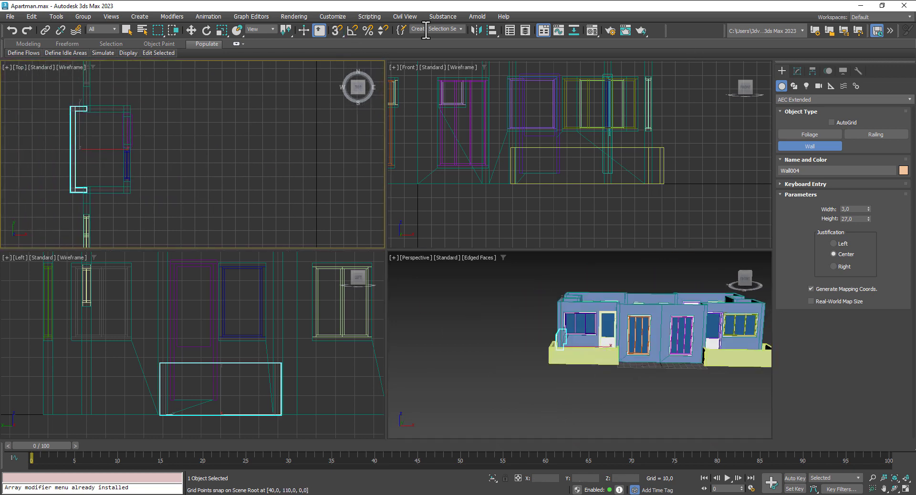
click(476, 30)
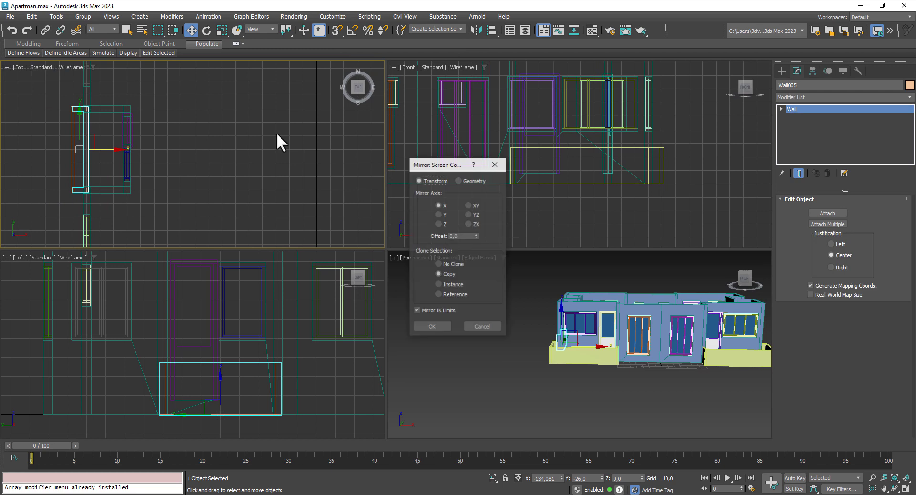
click(443, 327)
drag(116, 149, 321, 150)
middle_drag(221, 178, 64, 176)
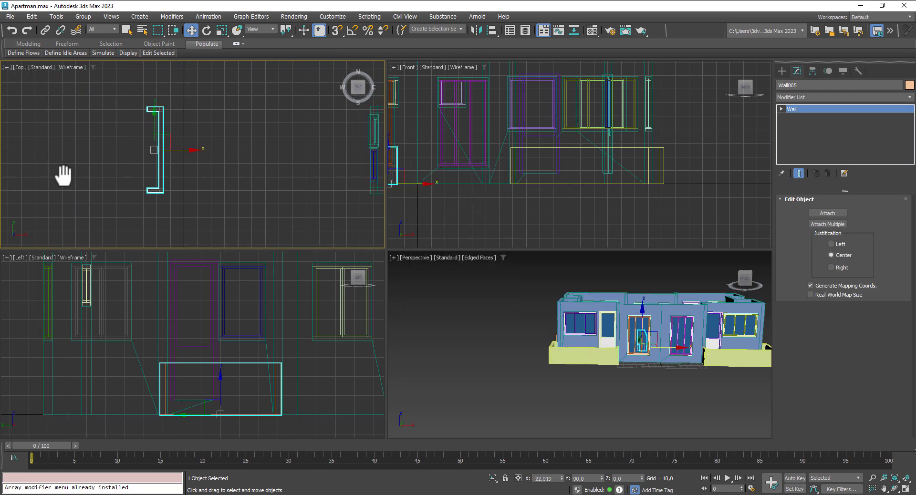
scroll(63, 176, down, 5)
drag(118, 165, 218, 177)
scroll(238, 176, up, 5)
scroll(8, 180, down, 5)
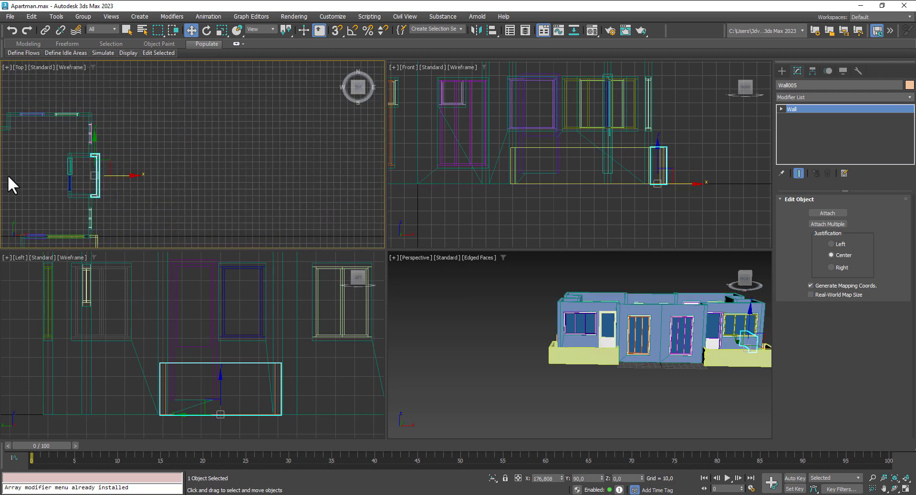
middle_drag(29, 175, 323, 90)
scroll(179, 180, up, 5)
middle_drag(282, 218, 127, 188)
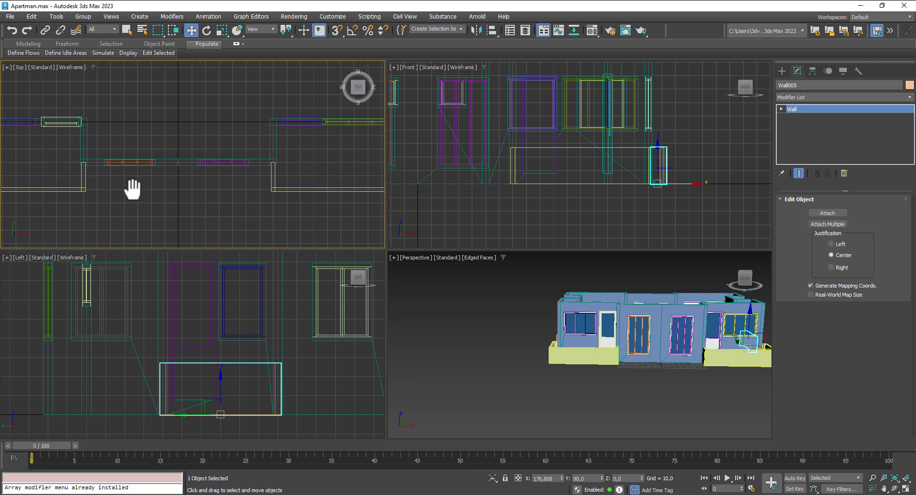
scroll(127, 188, down, 5)
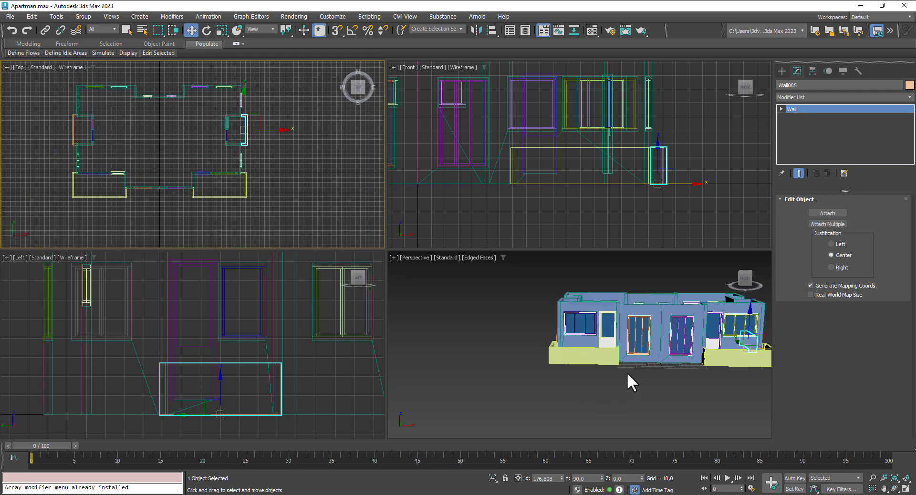
alt+middle_drag(627, 372, 626, 351)
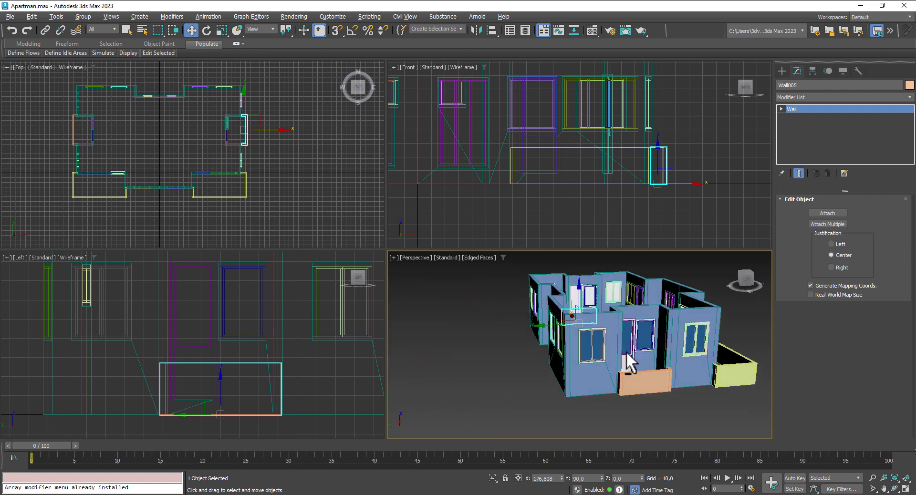
scroll(515, 340, down, 3)
middle_drag(114, 179, 154, 156)
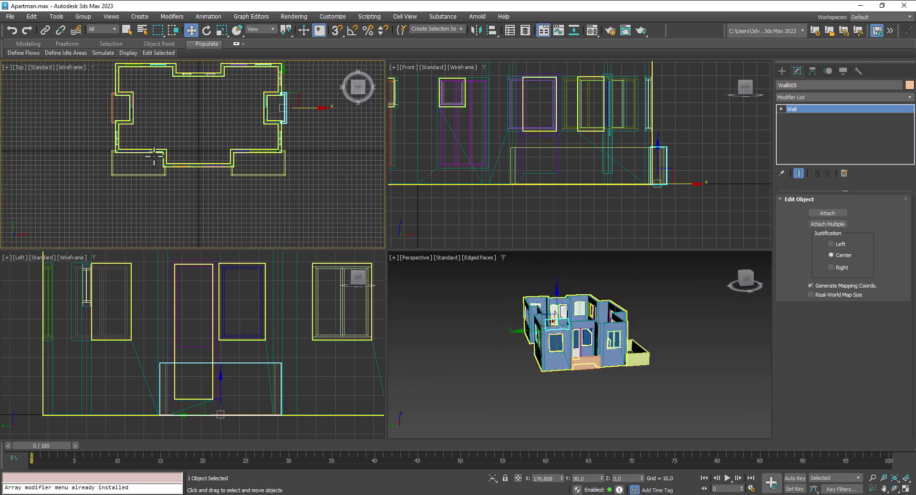
scroll(154, 156, up, 4)
Step: Draw a Standard Primitives box across the balcony enclosure in the Top view
click(783, 70)
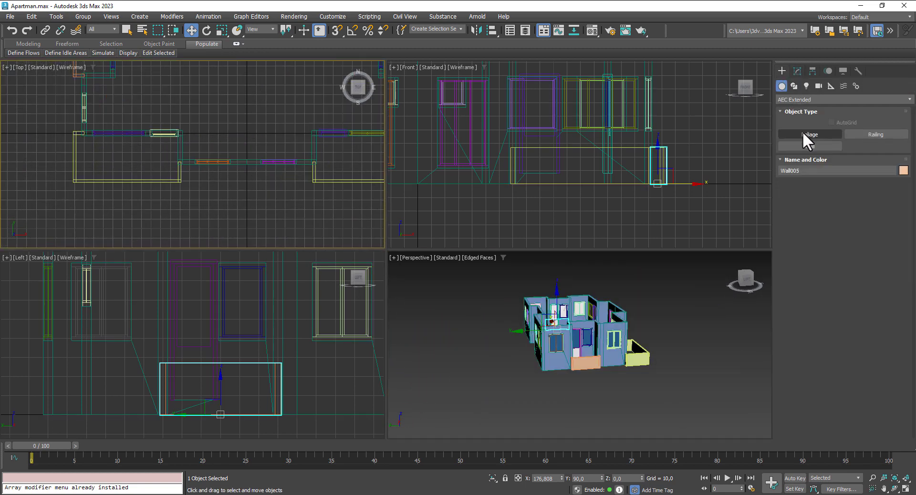
click(801, 99)
click(791, 109)
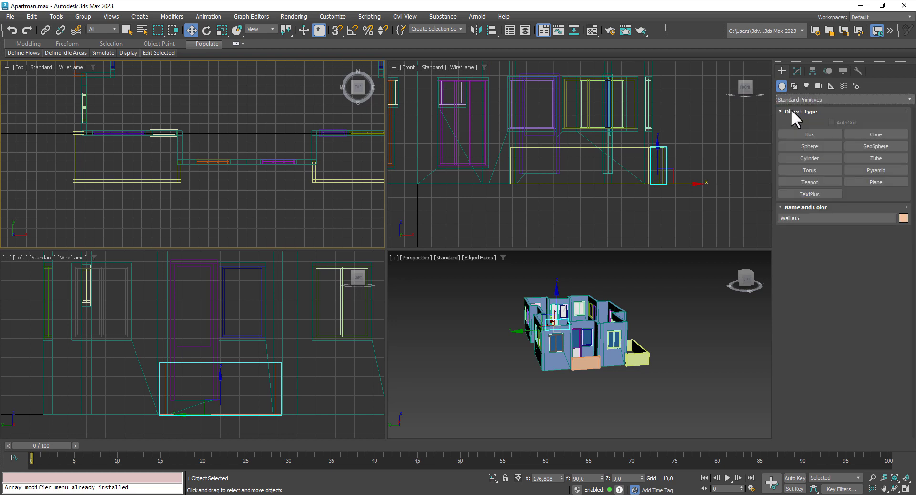
click(806, 133)
scroll(69, 141, up, 2)
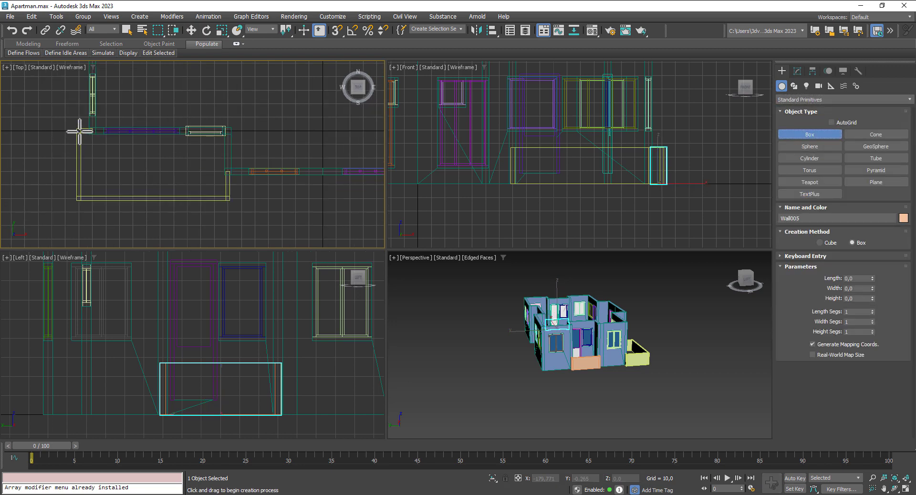
scroll(93, 133, up, 2)
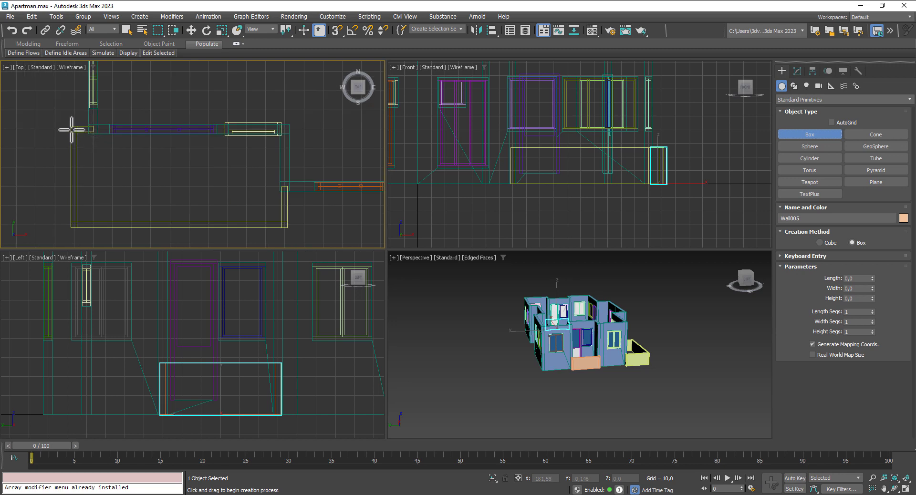
drag(75, 129, 284, 224)
click(284, 219)
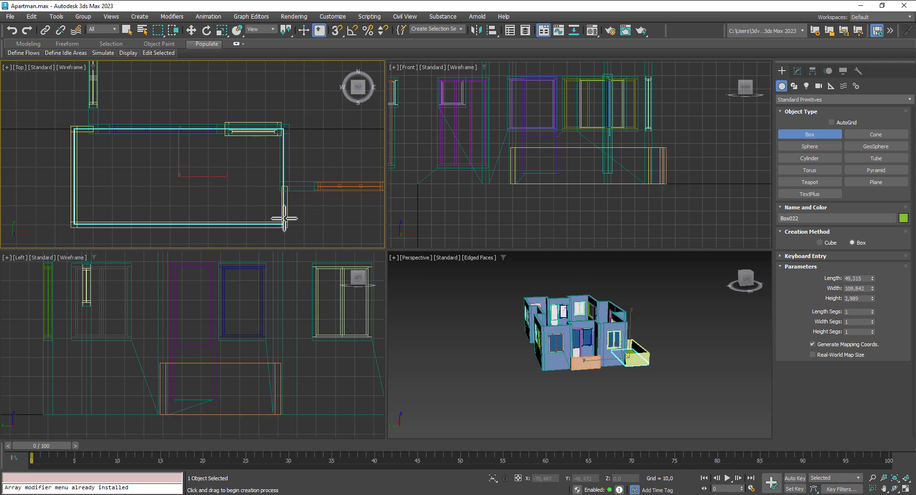
right_click(285, 219)
Step: Set the balcony box's height to 2 in the Modify panel
scroll(503, 193, down, 4)
middle_drag(508, 193, 639, 191)
scroll(523, 184, up, 4)
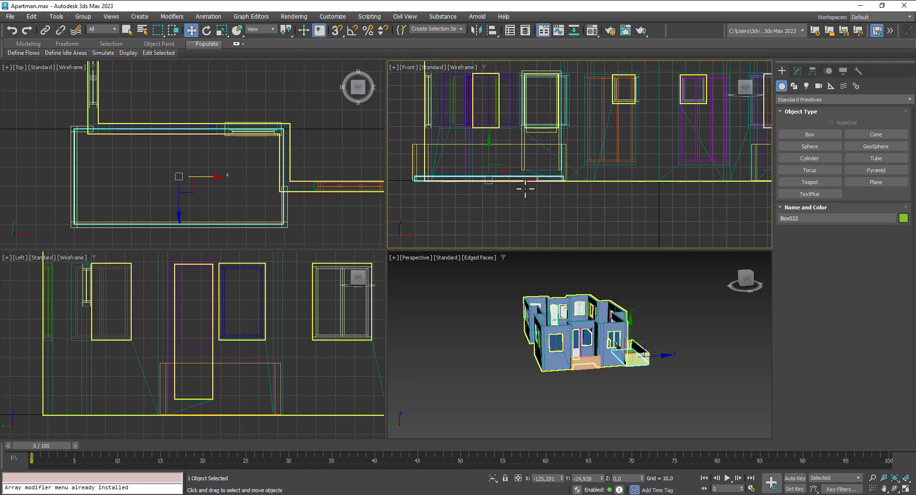
click(797, 71)
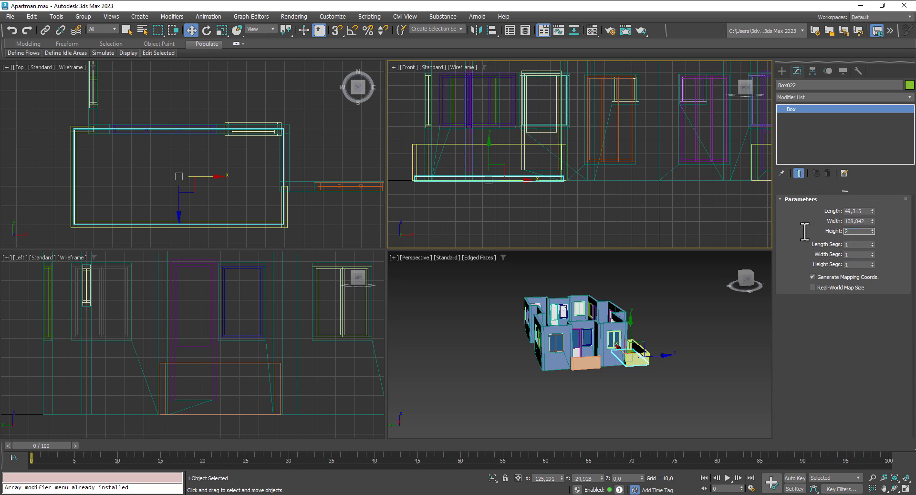
text(2)
key(Return)
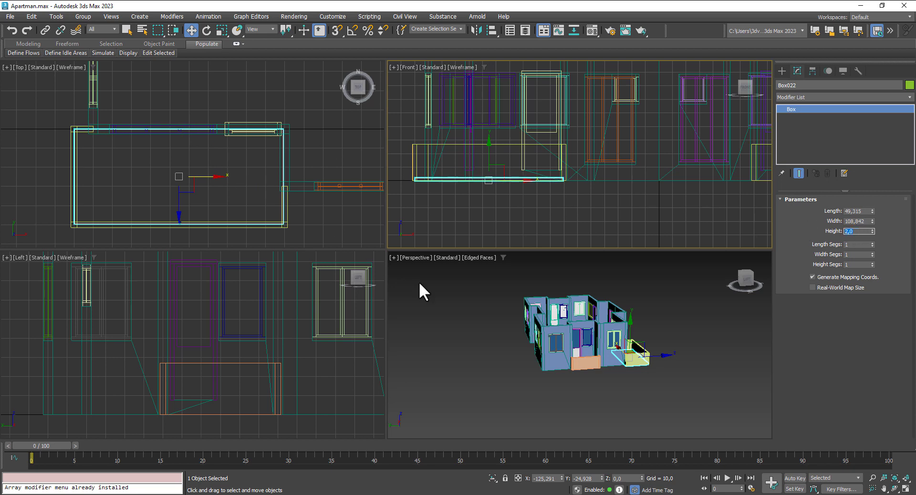
Step: Select the balcony slab and try dragging a copy to the right, then cancel
alt+middle_drag(680, 372, 625, 316)
scroll(586, 365, up, 2)
click(506, 288)
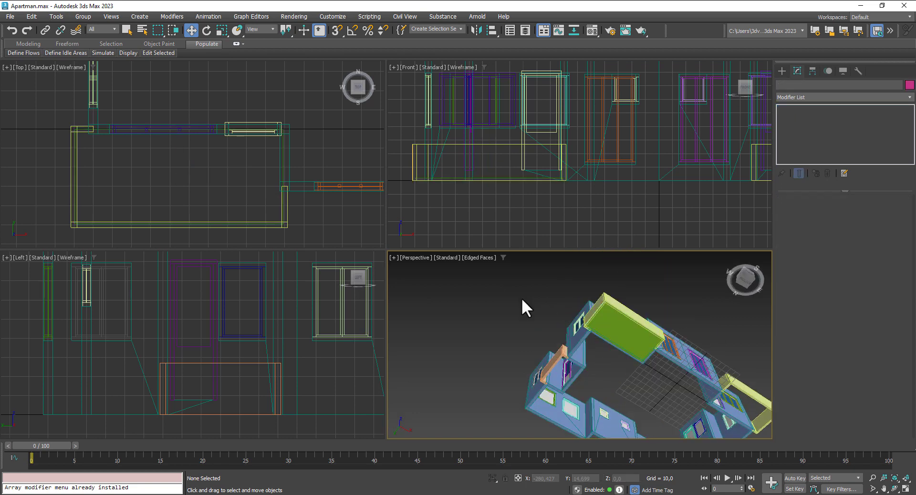
scroll(613, 319, up, 5)
scroll(616, 315, up, 2)
click(470, 287)
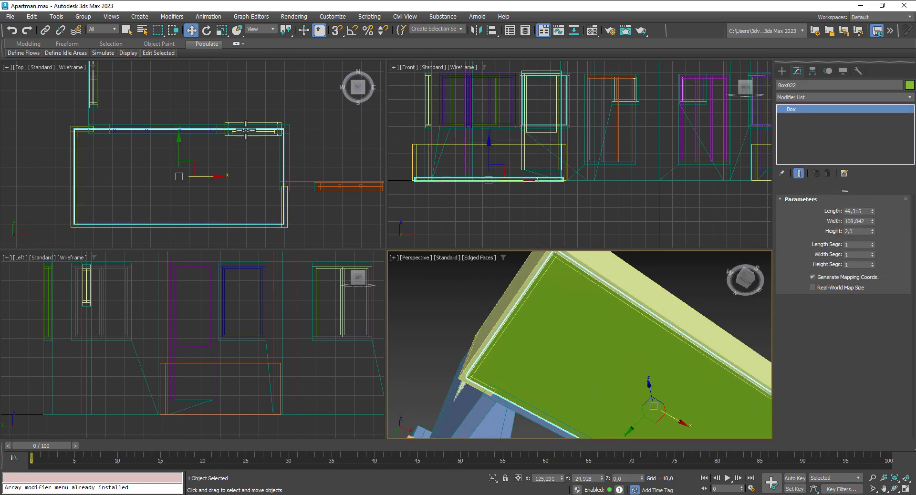
scroll(300, 168, down, 3)
middle_drag(299, 168, 227, 168)
scroll(143, 158, down, 2)
shift+drag(143, 158, 309, 159)
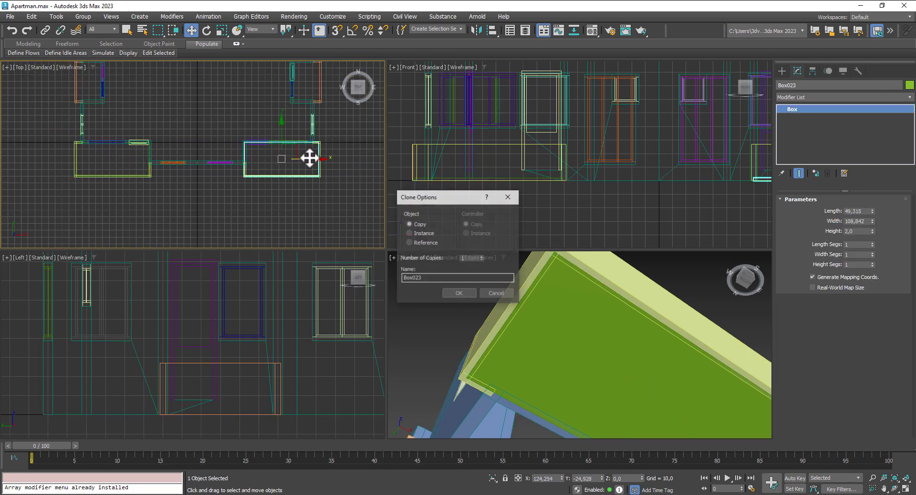
click(498, 285)
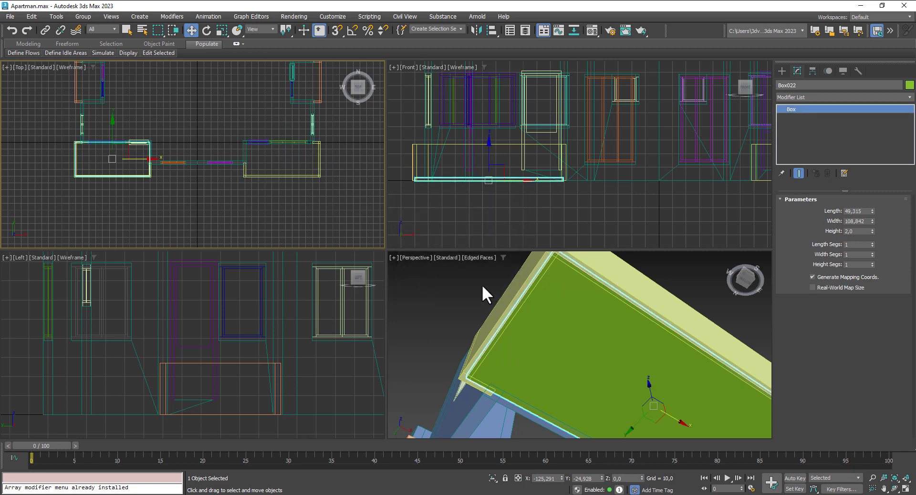
Step: Inspect the balcony slab in perspective and save Apartman.max
alt+middle_drag(482, 284, 491, 358)
middle_drag(499, 315, 466, 266)
scroll(482, 288, down, 3)
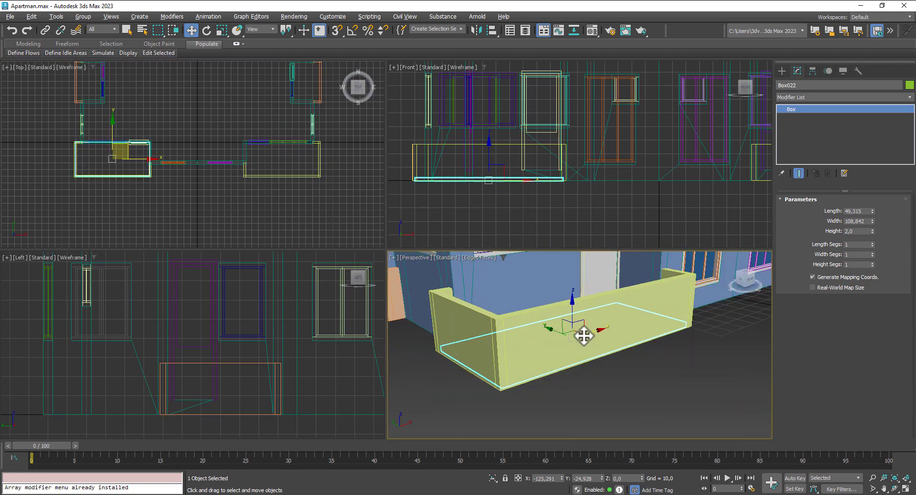
alt+middle_drag(584, 336, 552, 352)
middle_drag(620, 401, 652, 339)
key(ctrl+s)
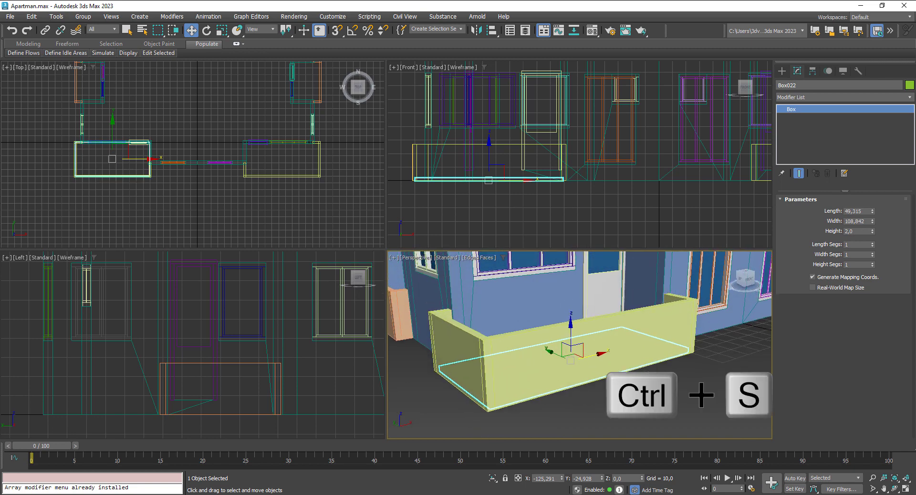
scroll(652, 376, down, 5)
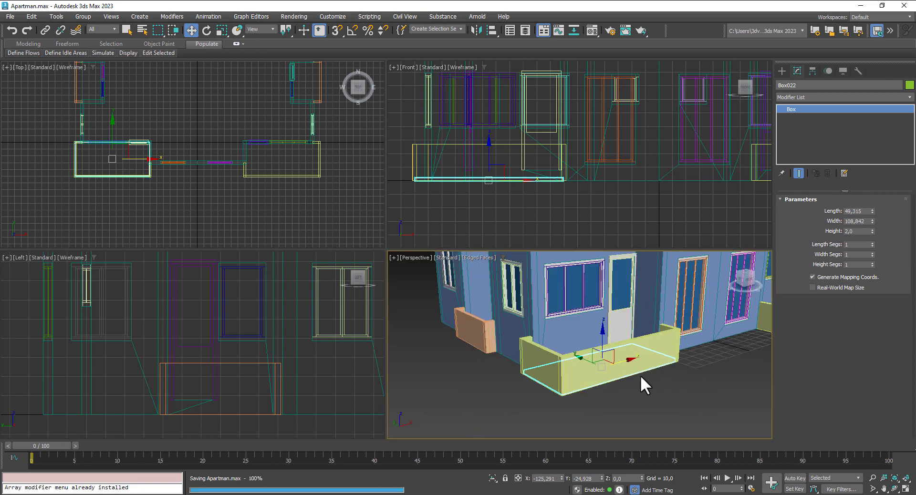
Step: In Chrome, view the 'tile' results' category list, then return to the 'metal door' search
key(alt+Tab)
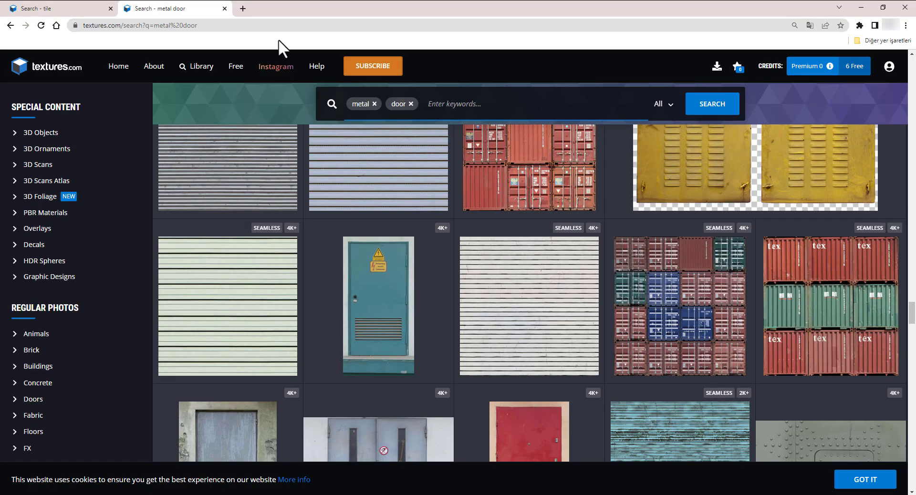
click(76, 9)
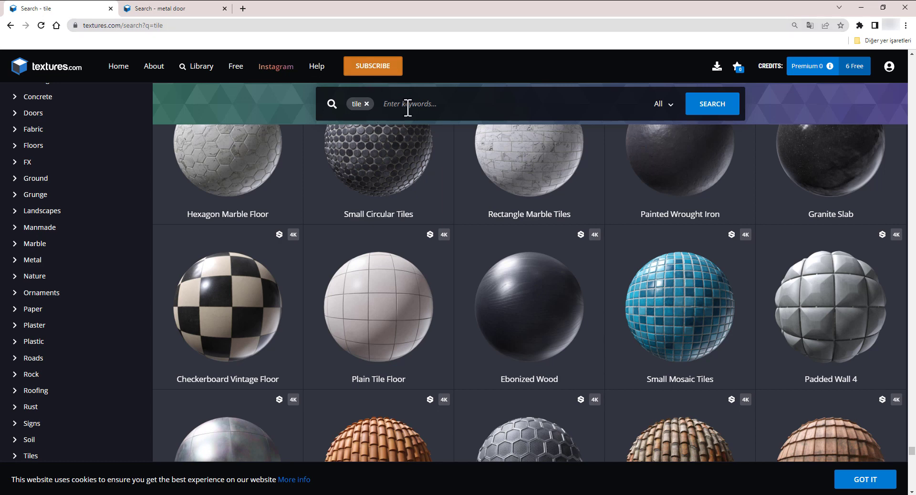
click(660, 104)
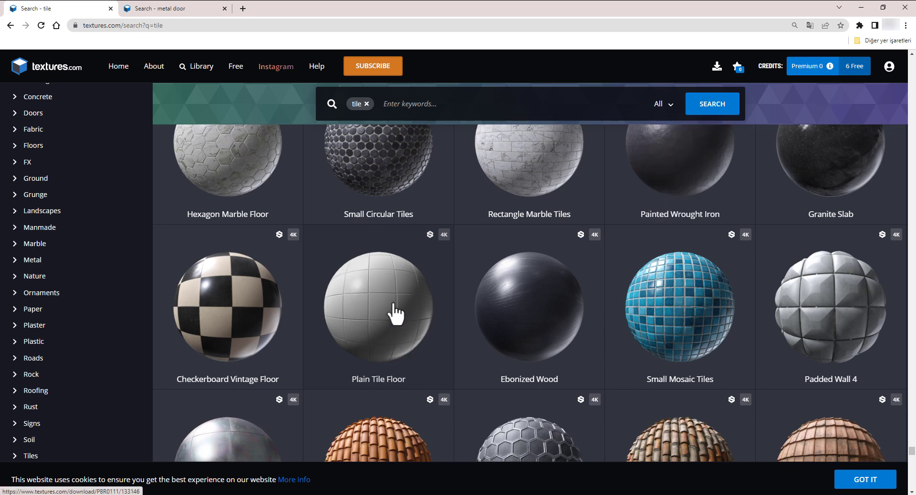
click(189, 10)
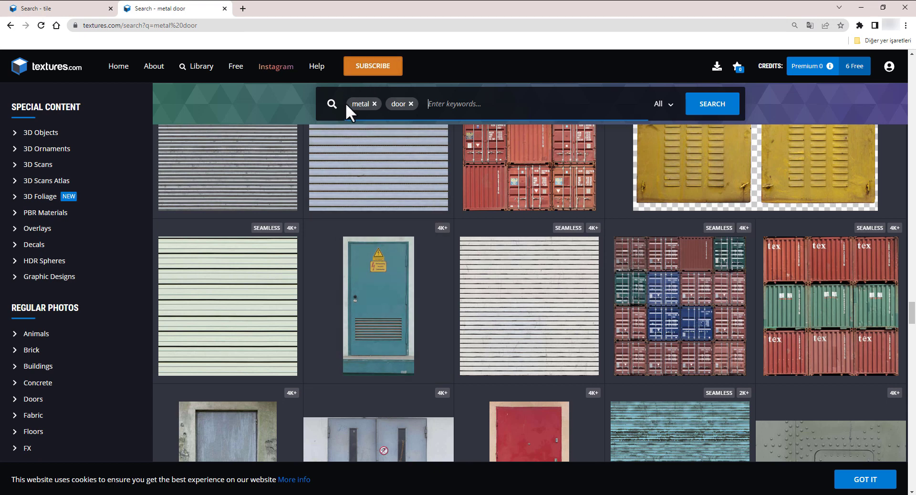
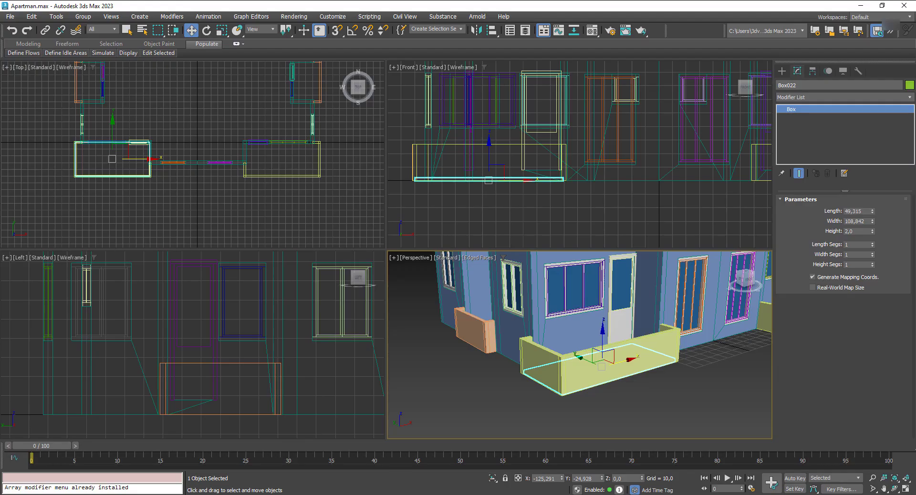
Step: Convert the Balcony Floor material to Arnold Standard Surface with an empty Bitmap base-colour map
click(519, 175)
key(m)
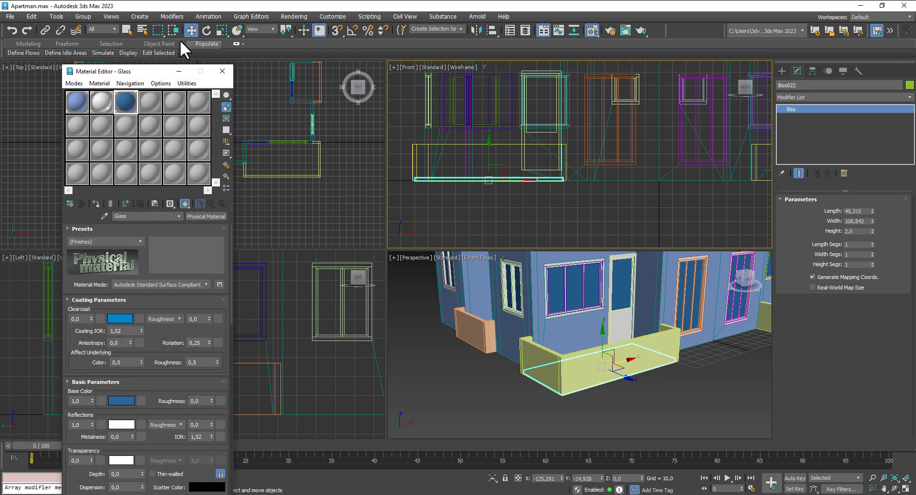
click(150, 102)
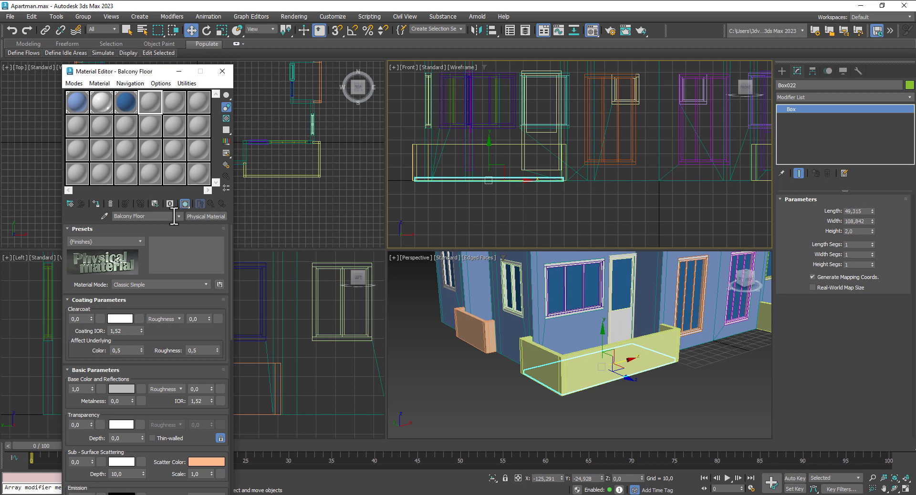
click(213, 217)
click(391, 276)
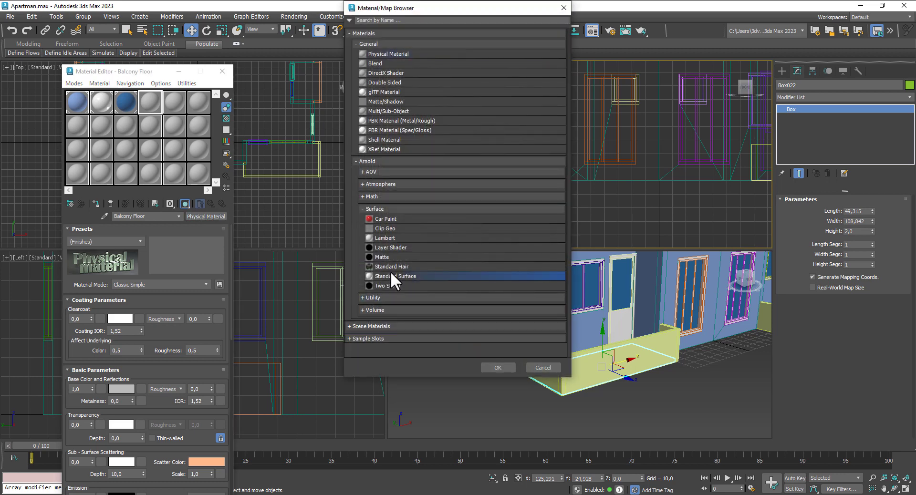
double_click(391, 271)
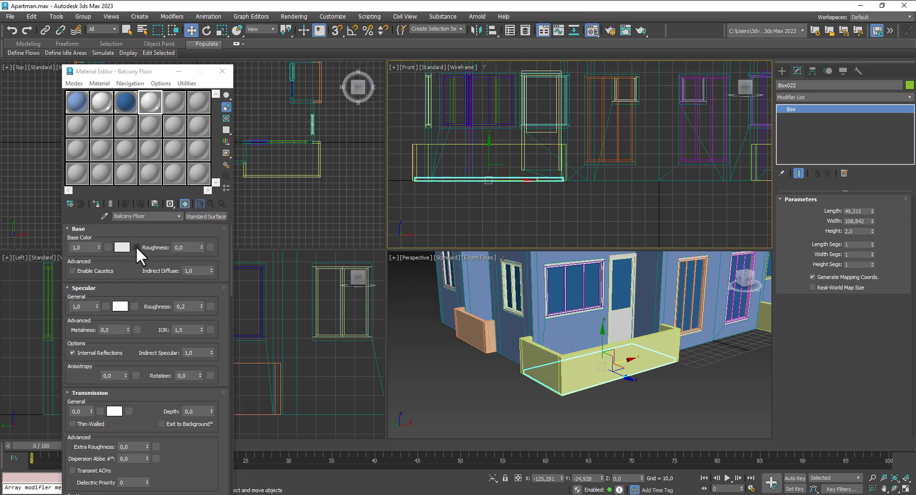
click(136, 246)
scroll(380, 271, down, 5)
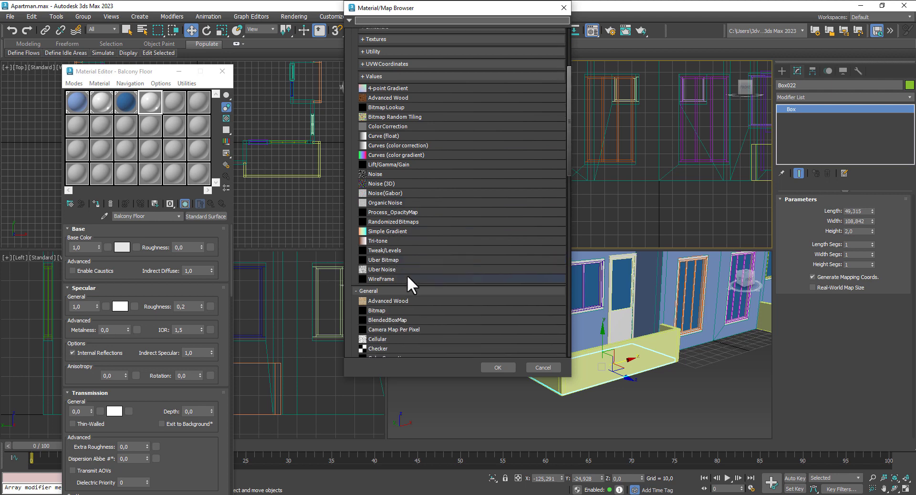
double_click(388, 311)
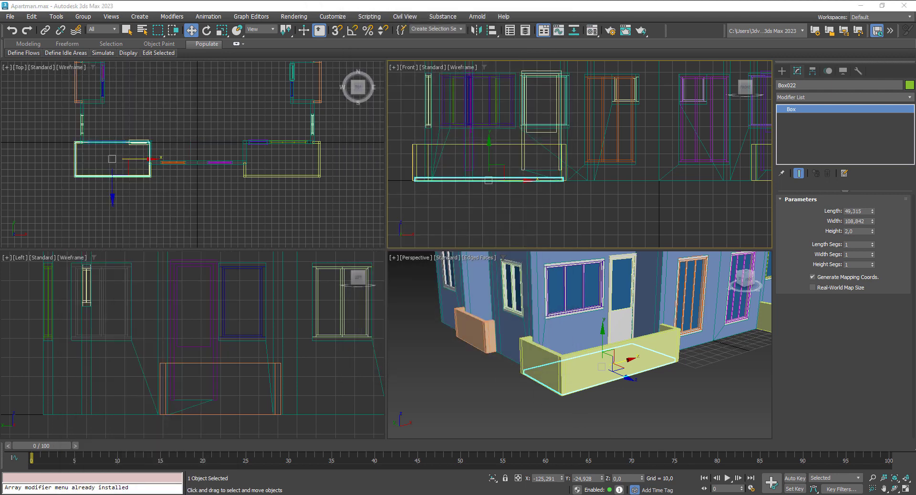
Step: Bring up the 01 - Default wall material and dismiss the Arnold render message
middle_drag(666, 363, 645, 398)
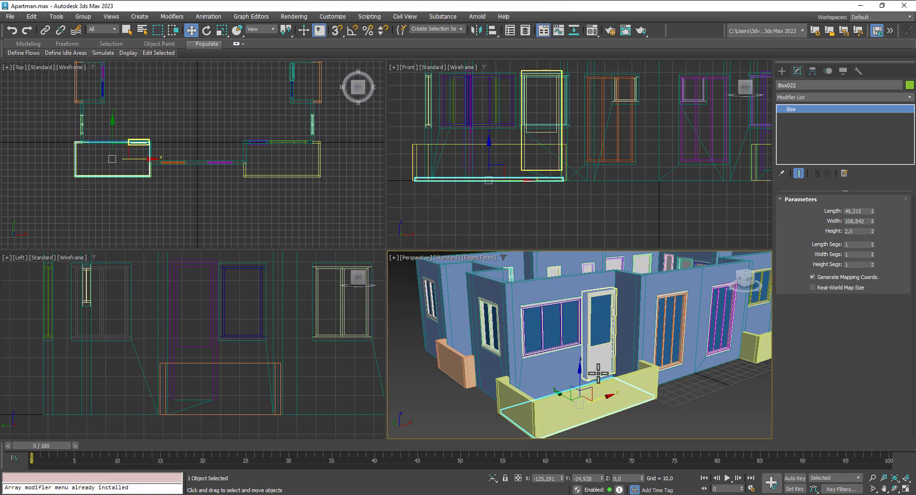
key(m)
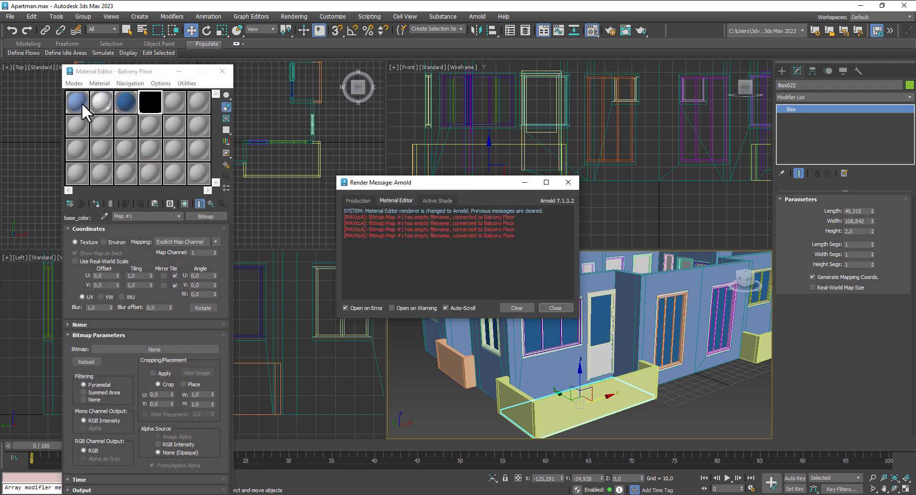
click(82, 102)
click(555, 308)
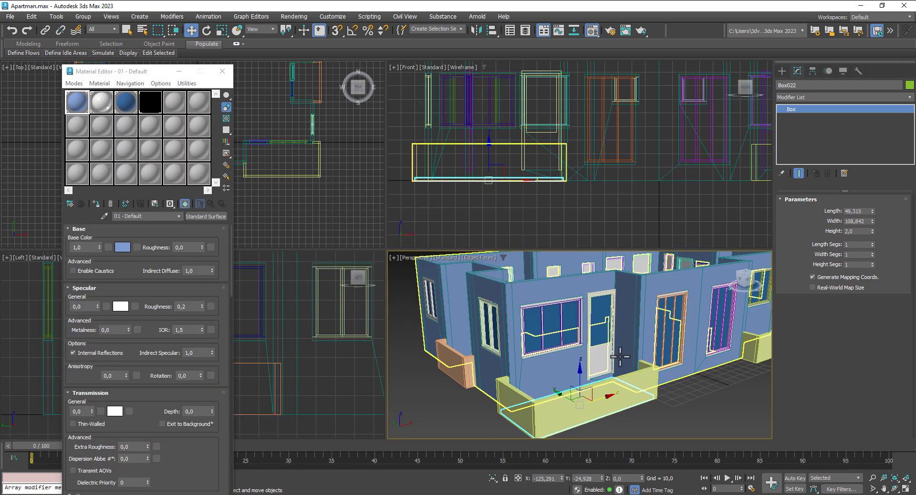
Step: Change the 01 - Default base colour from blue to a light tan
drag(160, 72, 186, 51)
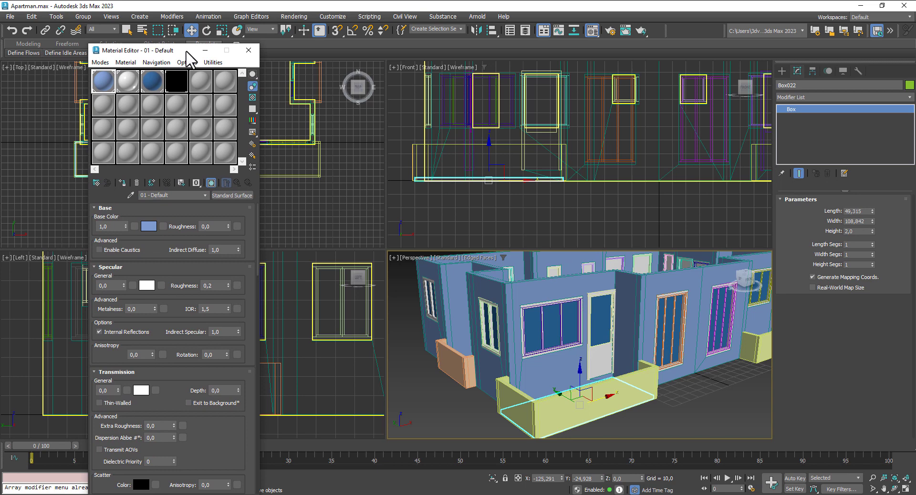
click(149, 226)
click(26, 173)
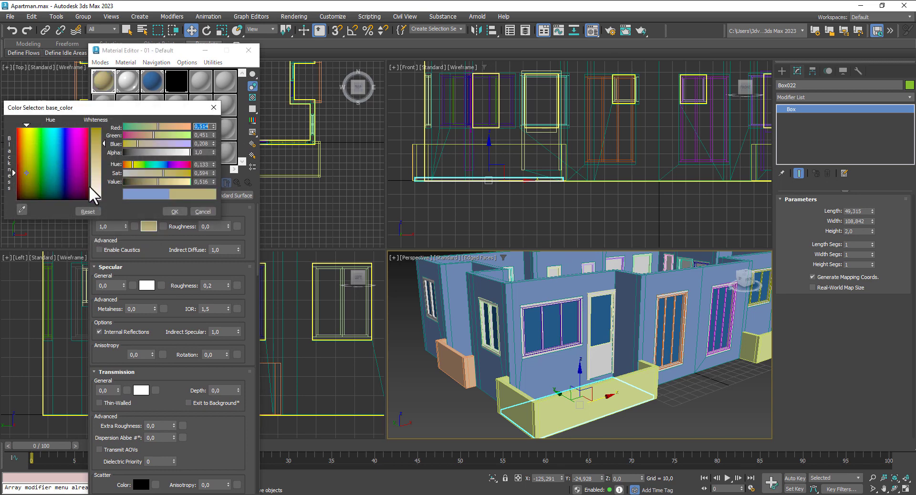
click(95, 185)
click(158, 182)
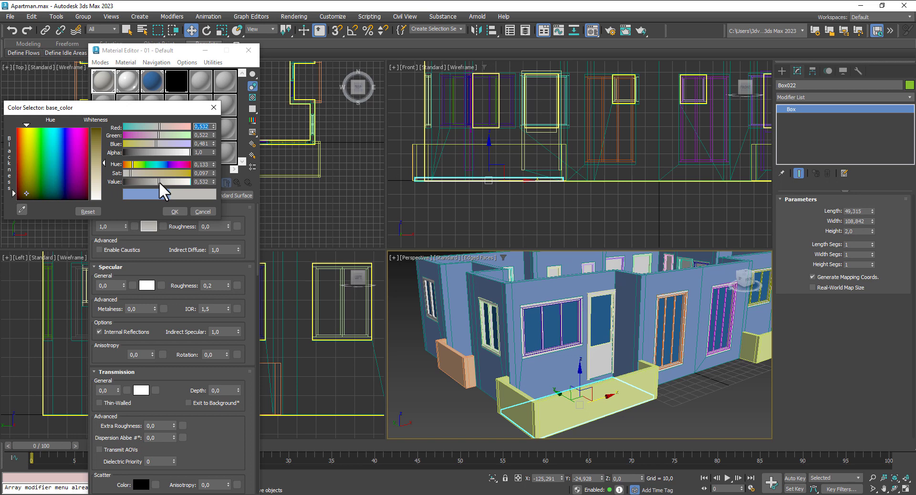
click(162, 182)
click(161, 182)
click(25, 163)
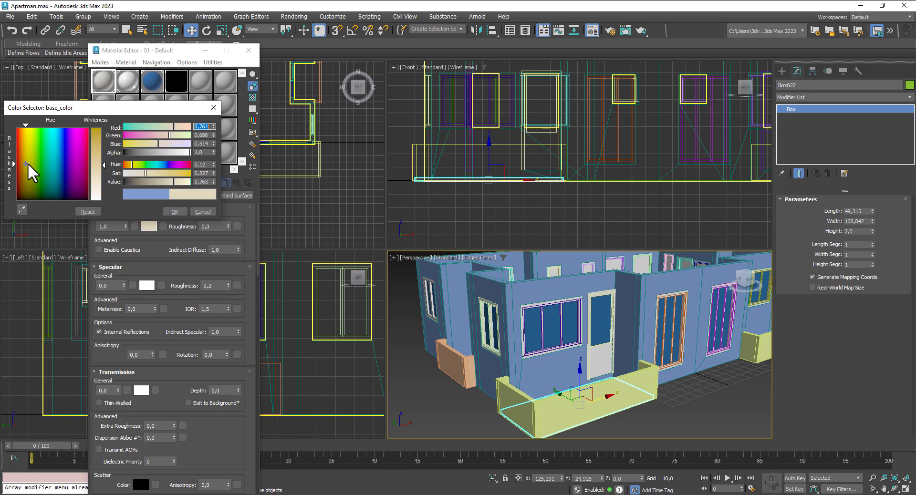
click(161, 182)
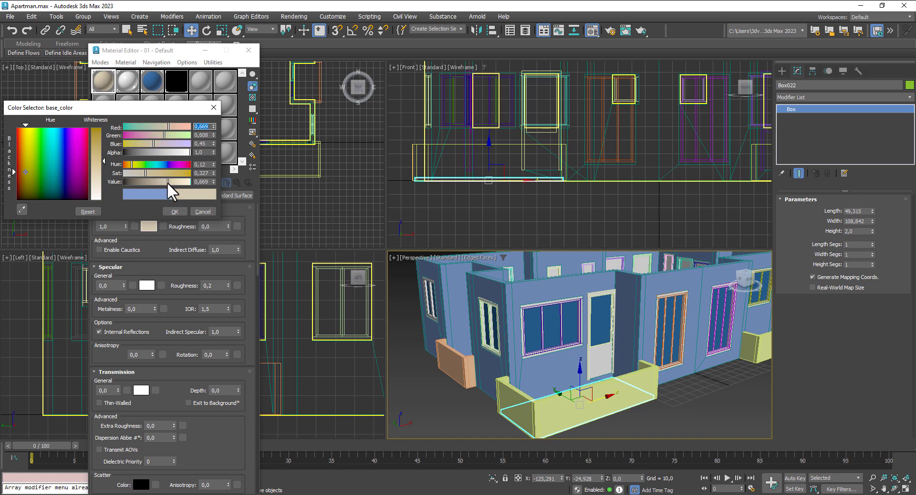
click(173, 211)
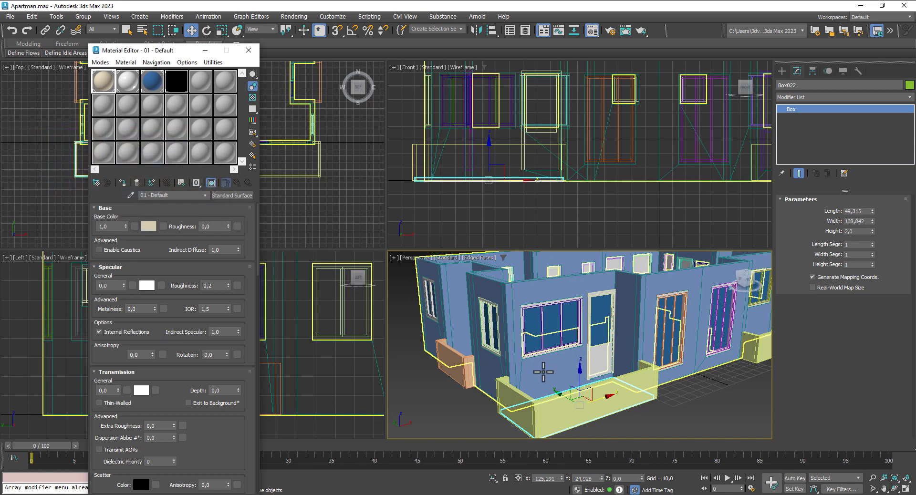
Step: Select and deselect the apartment walls to check the new beige colour
click(544, 373)
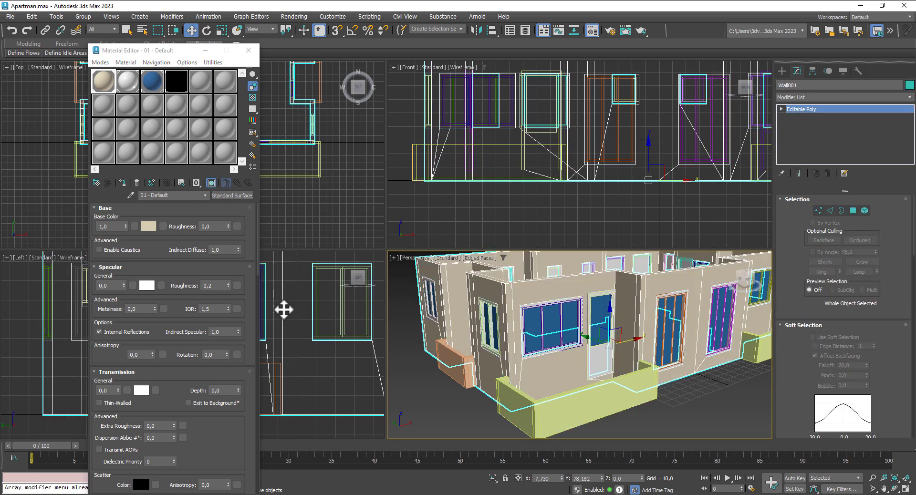
click(436, 411)
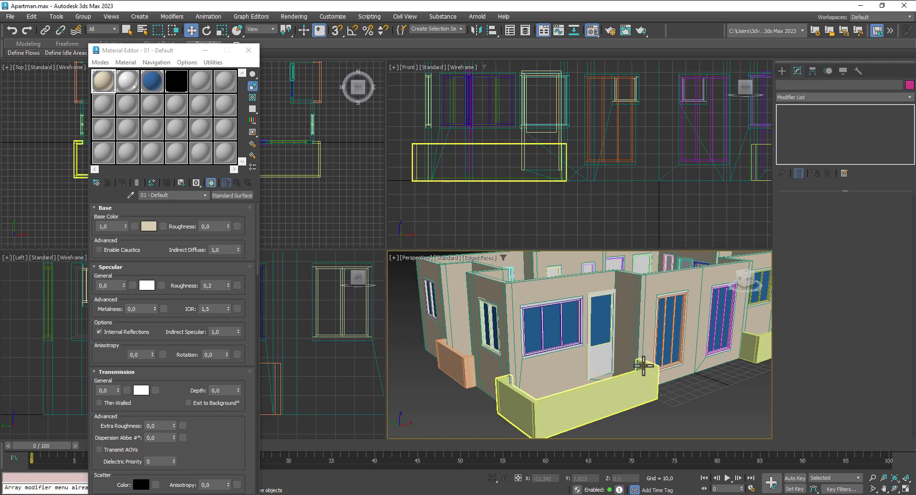
middle_drag(583, 352, 603, 197)
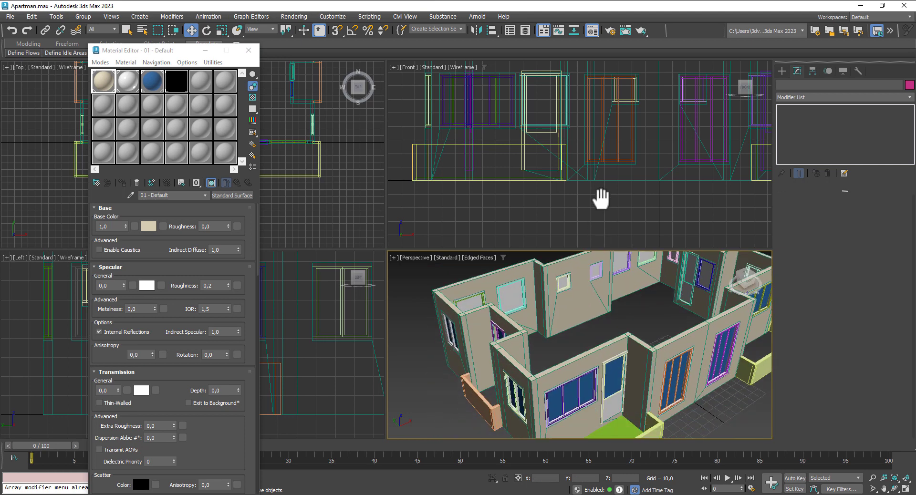
Step: Assign a new Standard Surface material from slot 5 to Box022 with specular weight 0
scroll(606, 385, up, 3)
click(584, 379)
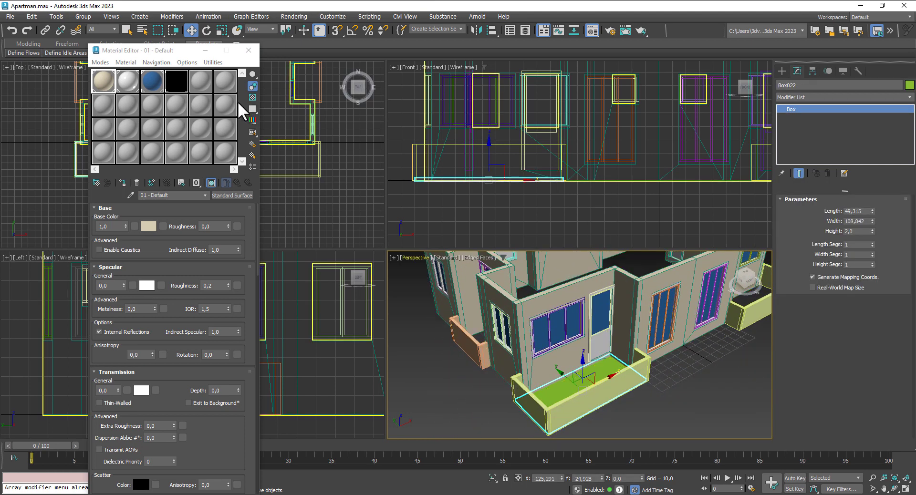
click(200, 80)
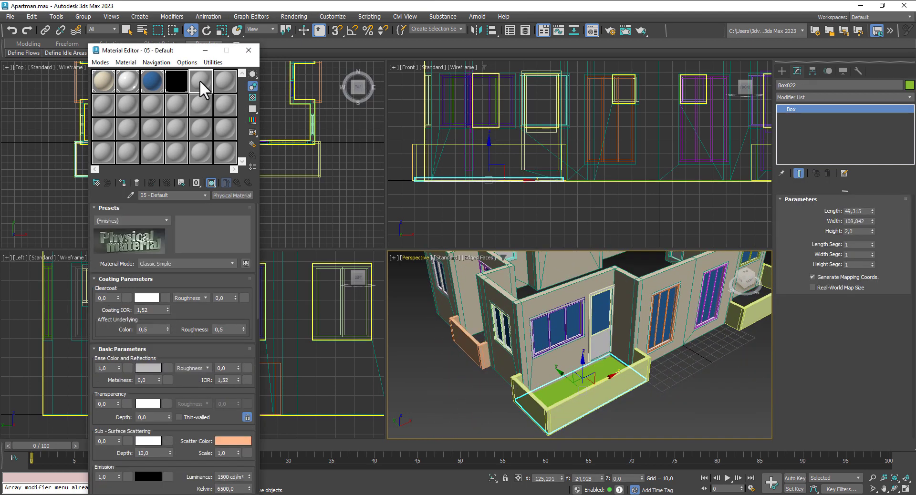
click(239, 195)
double_click(395, 276)
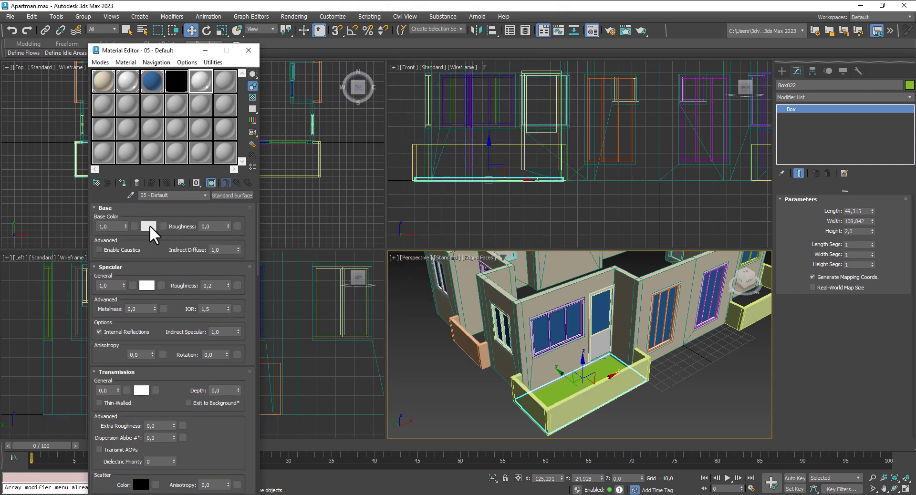
click(123, 182)
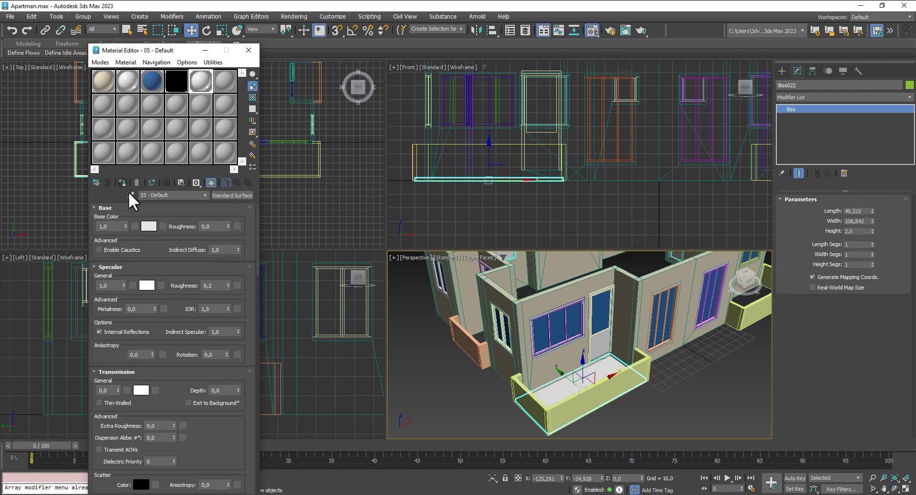
drag(123, 285, 135, 378)
Step: Add an Edit Mesh modifier to Box022 at polygon level
click(831, 97)
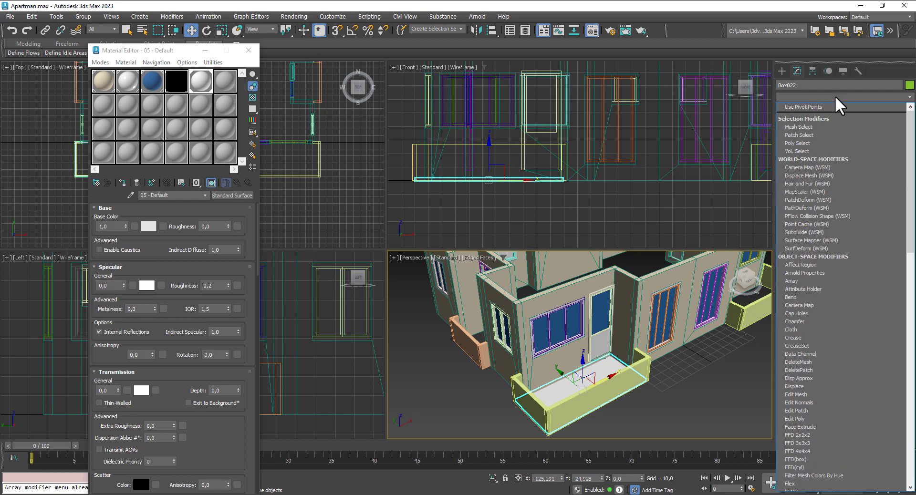
click(812, 395)
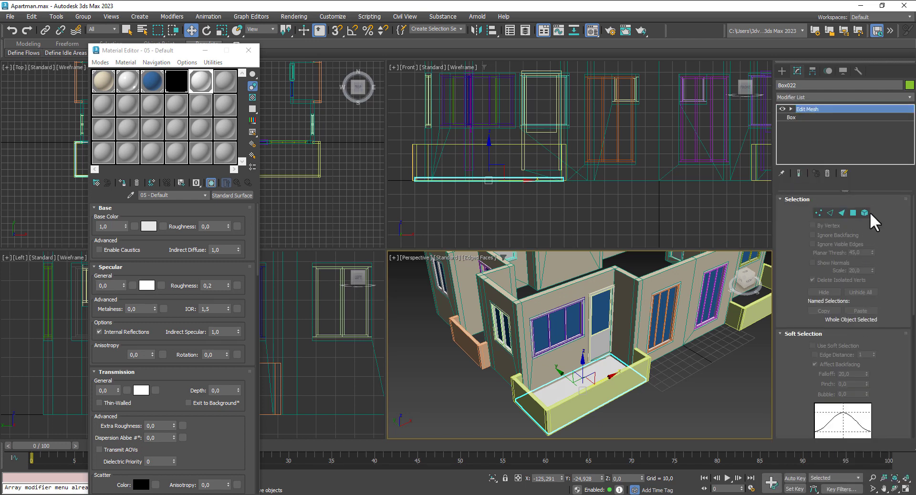
click(854, 214)
Step: Select the balcony floor faces and make slot 6 a Standard Surface material
click(587, 377)
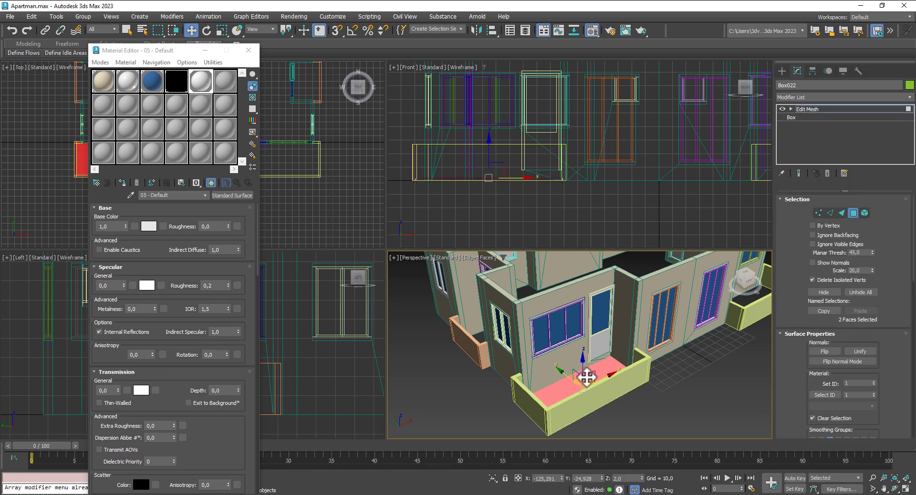
click(224, 79)
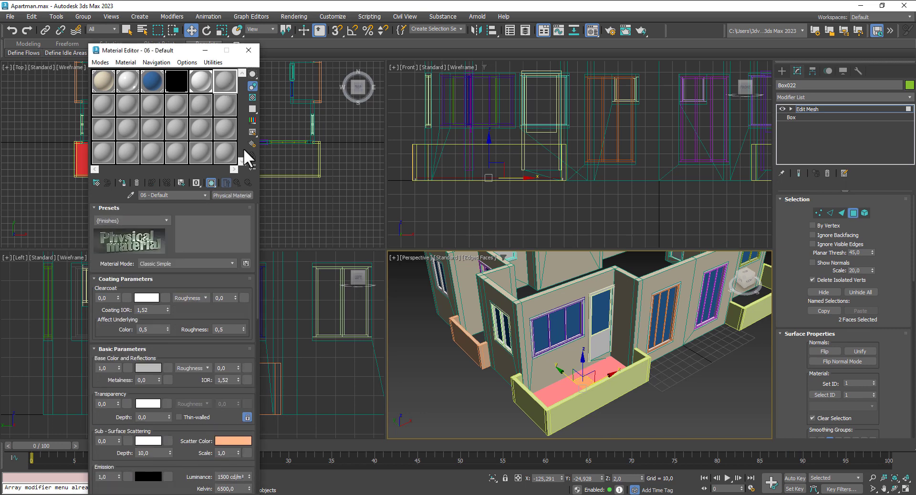
click(234, 192)
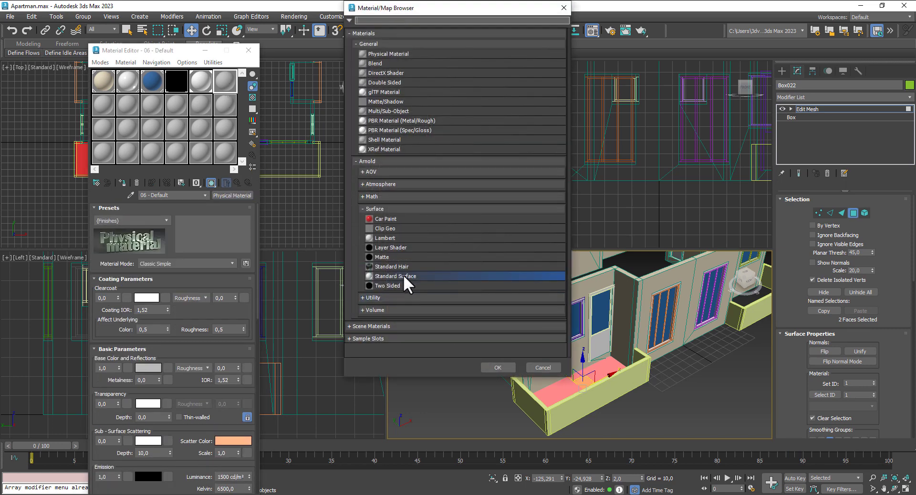
double_click(404, 277)
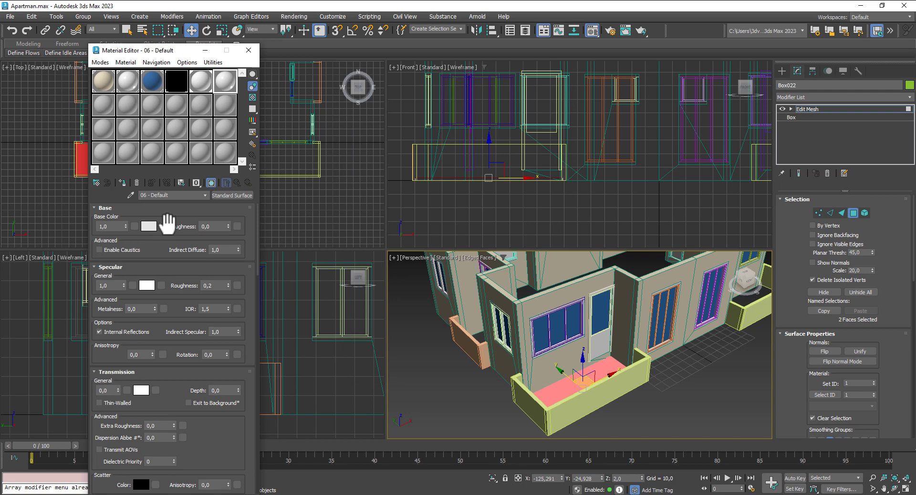
Step: Load TexturesCom_Tiles_Plain_1K_albedo as the bitmap for its base colour
click(165, 225)
scroll(422, 273, down, 5)
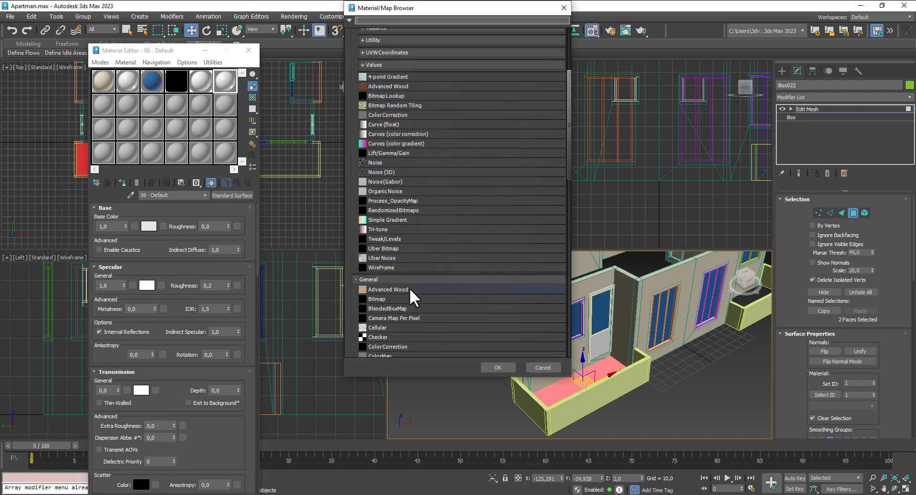
double_click(380, 300)
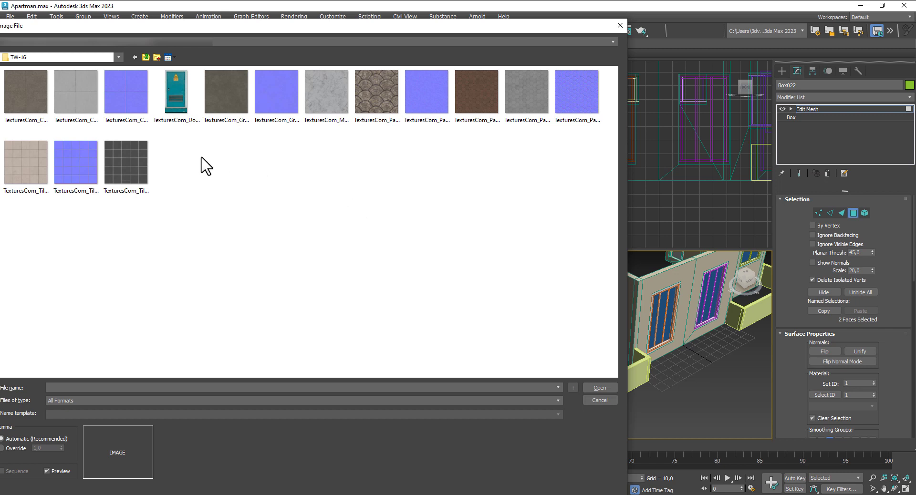
click(35, 153)
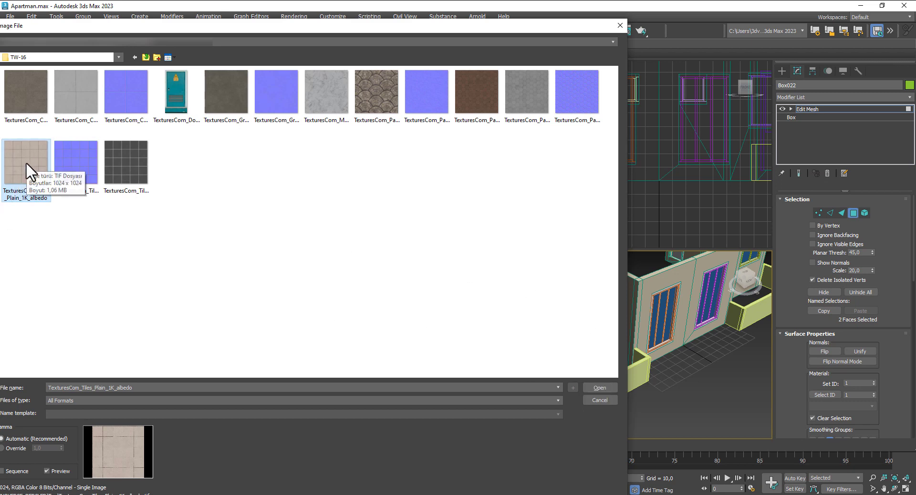
click(600, 387)
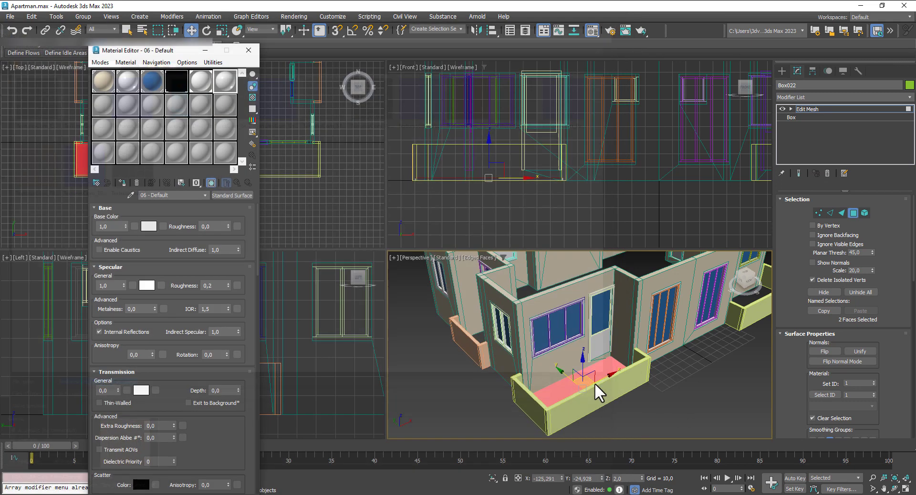
Step: Assign the tile material to the floor faces and show it in the viewport
click(126, 183)
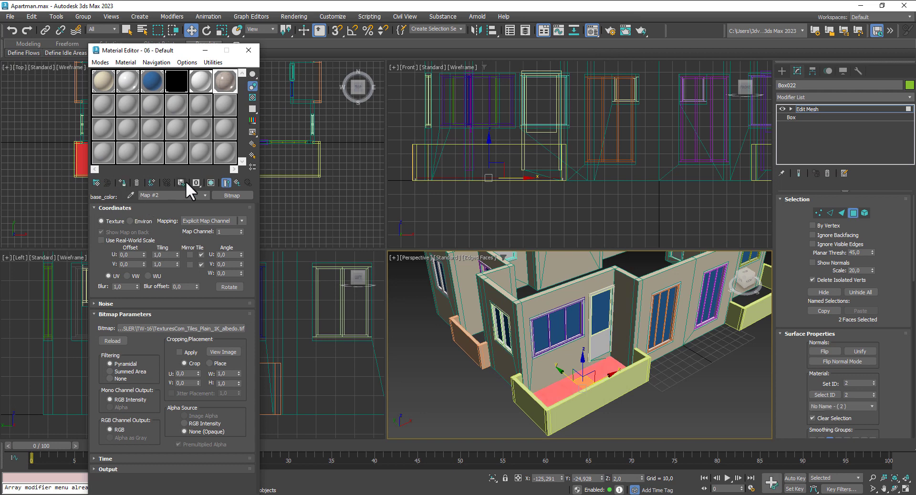
click(209, 182)
scroll(703, 384, up, 5)
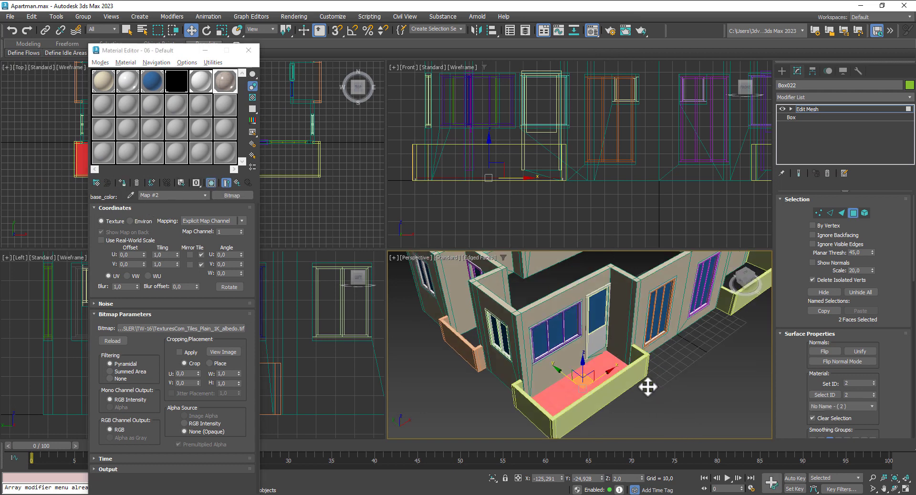
click(681, 409)
scroll(609, 409, up, 3)
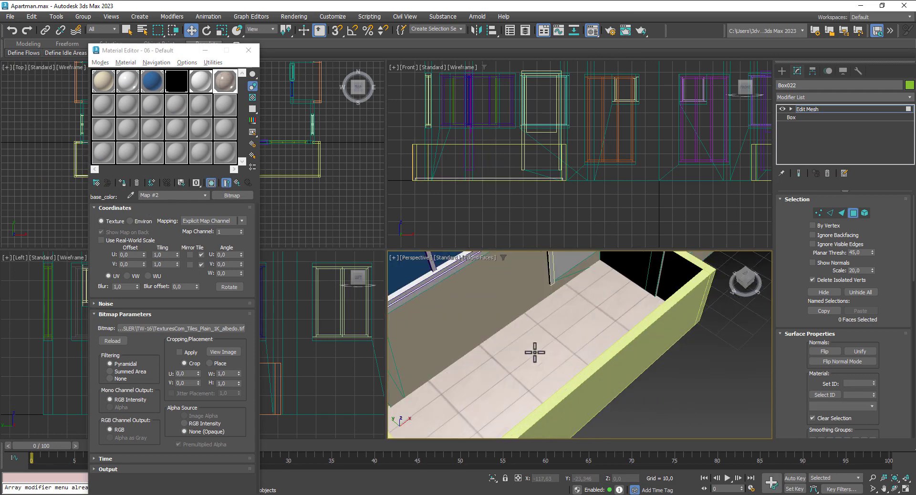
Step: Set the tile map's U tiling to 2.3 and V tiling to 1.1
click(179, 253)
click(179, 253)
click(179, 253)
click(179, 253)
click(179, 253)
click(178, 253)
click(179, 253)
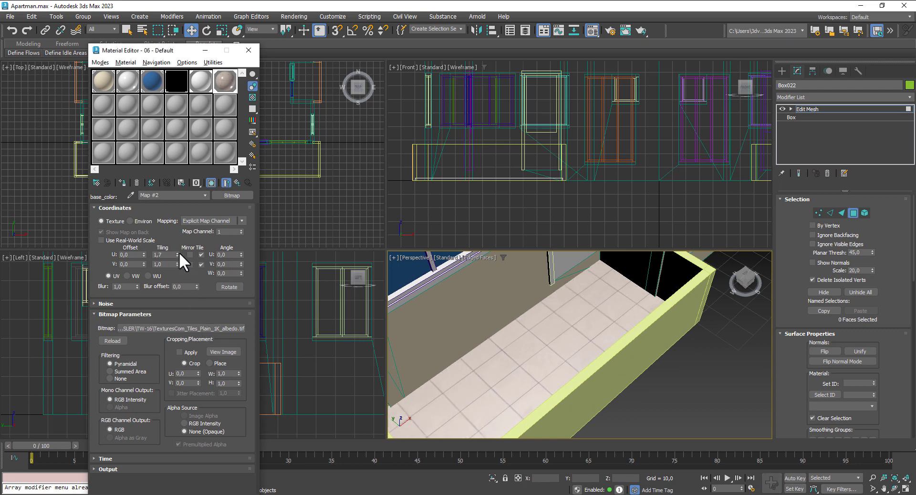
click(178, 253)
click(179, 253)
click(178, 253)
click(178, 253)
click(178, 253)
click(179, 253)
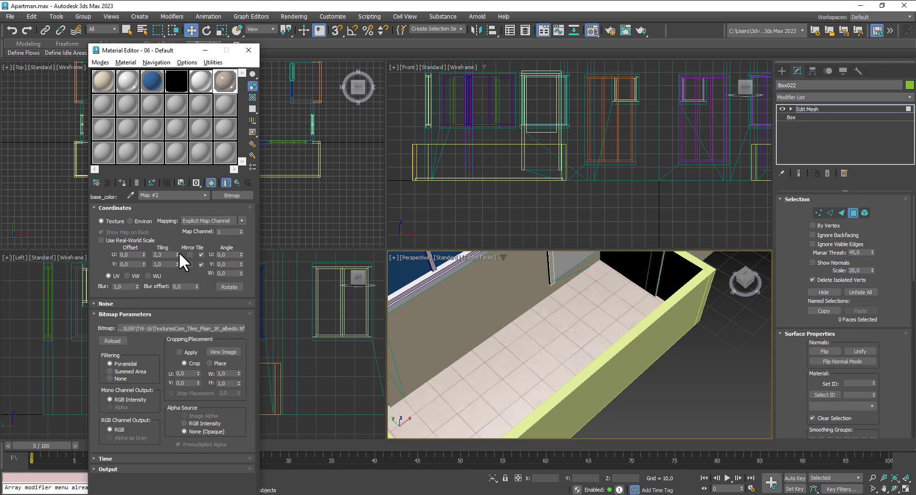
click(177, 262)
scroll(613, 358, down, 5)
scroll(618, 415, down, 4)
middle_drag(603, 394, 592, 377)
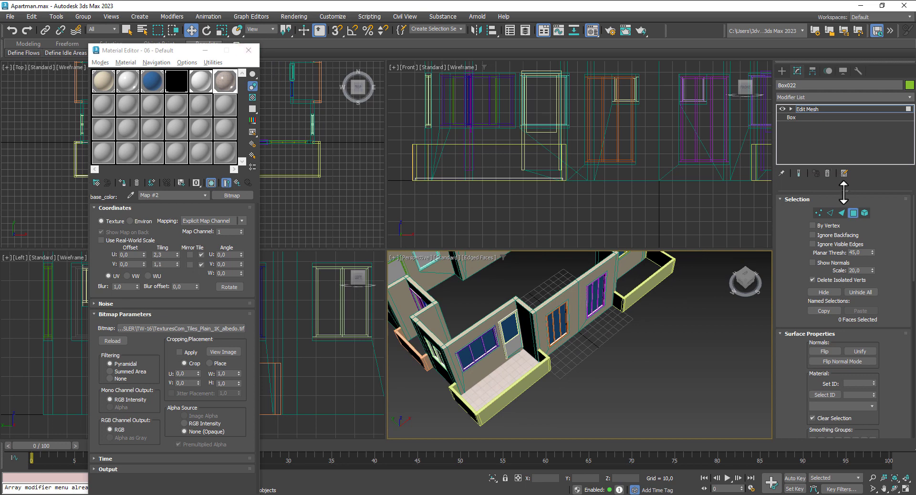
Step: Lower 06 - Default's specular weight to 0.53 and close the Material Editor
click(854, 213)
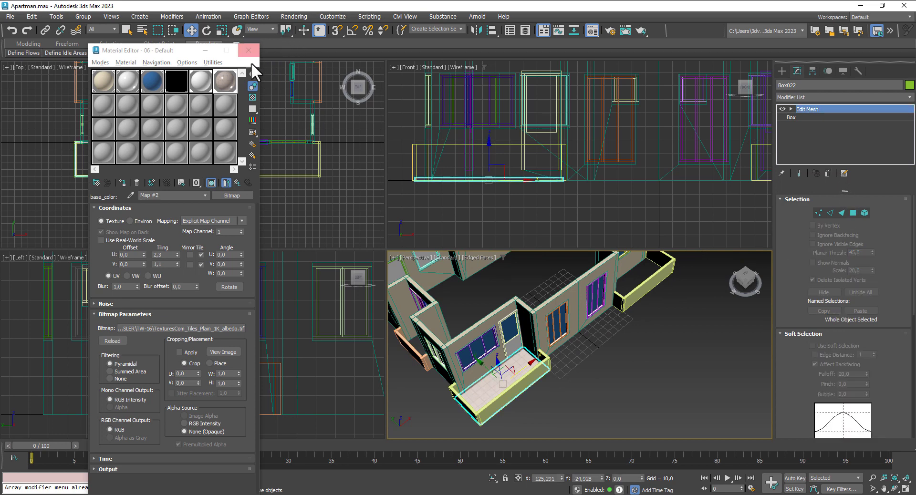
click(238, 183)
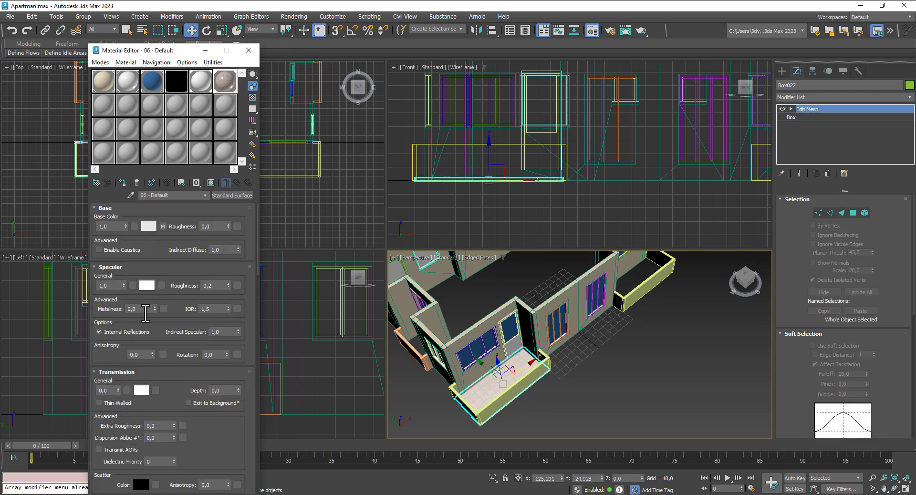
drag(123, 286, 127, 310)
alt+middle_drag(645, 387, 627, 364)
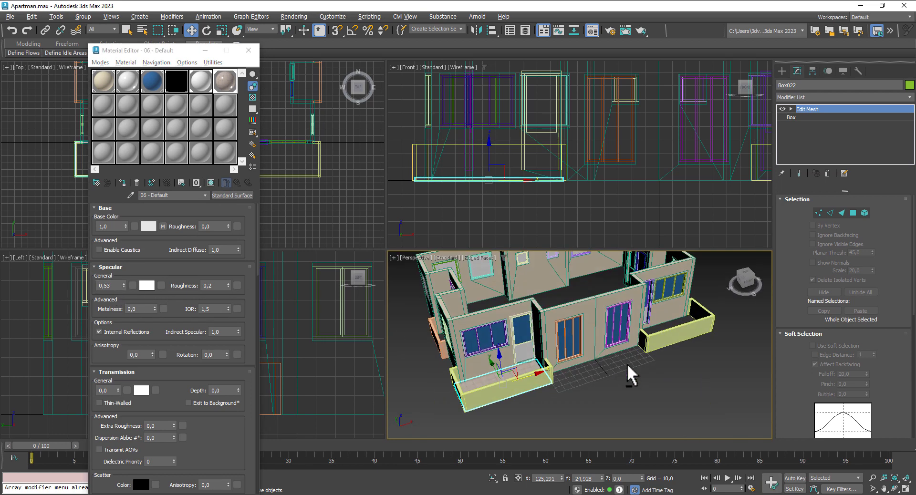
click(248, 50)
middle_drag(595, 389, 549, 383)
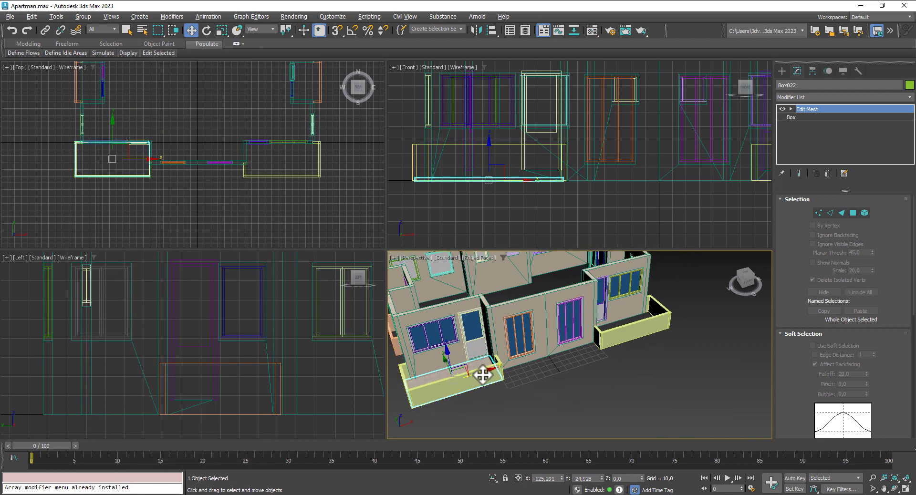
click(610, 346)
Step: Shift-drag a copy of the tiled balcony floor to the opposite balcony
shift+drag(658, 343, 652, 341)
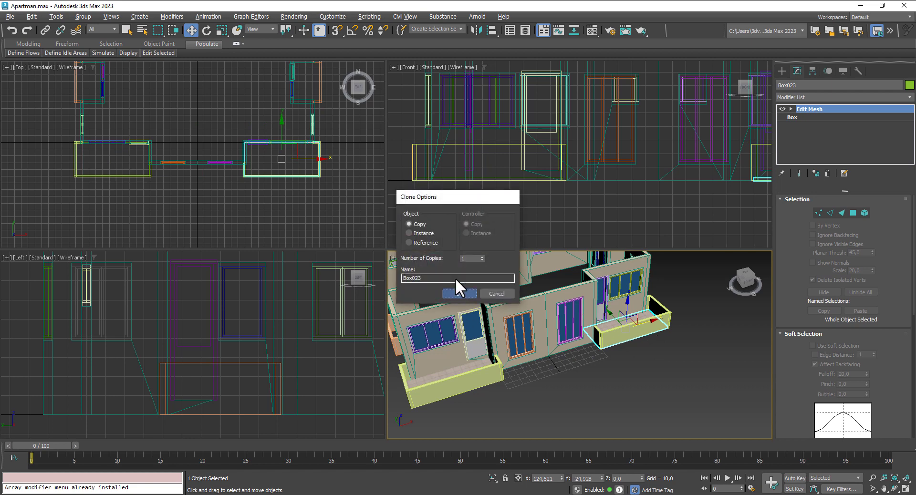
click(458, 292)
scroll(304, 188, up, 4)
middle_drag(295, 158, 260, 213)
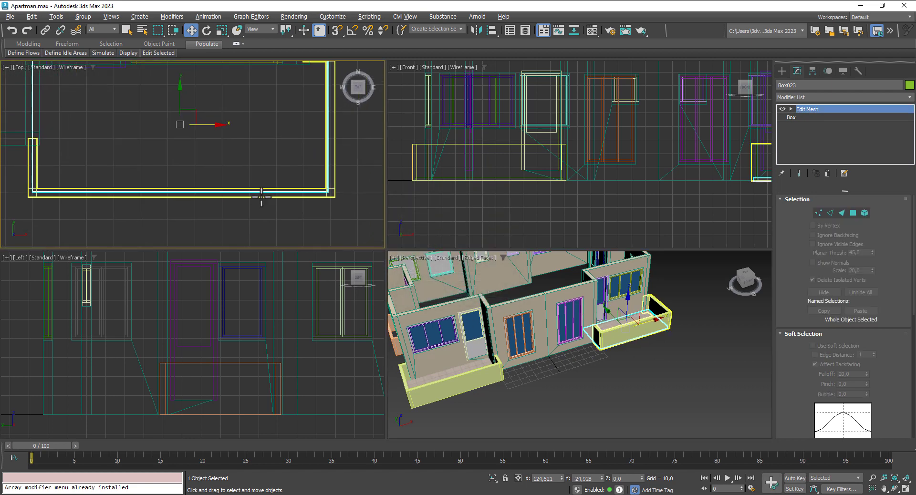
scroll(668, 391, down, 4)
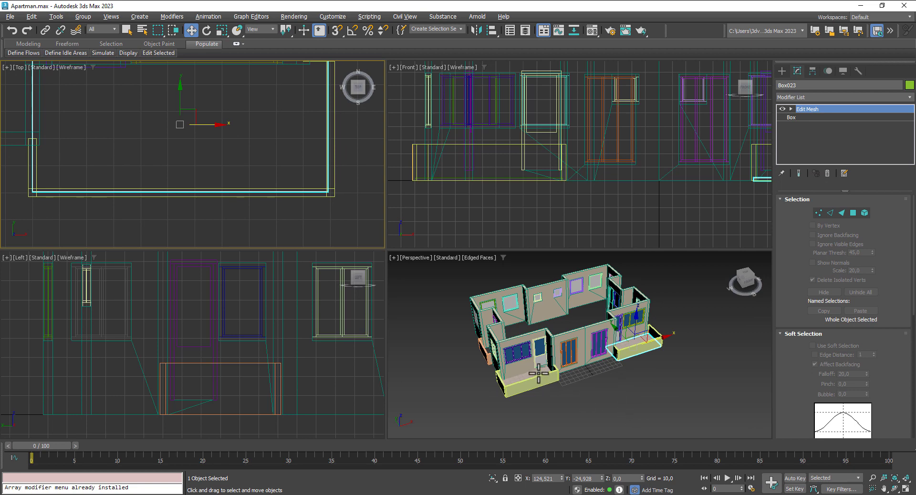
Step: Orbit around and under the building to check the copied balcony floor
ctrl+click(540, 374)
right_click(651, 196)
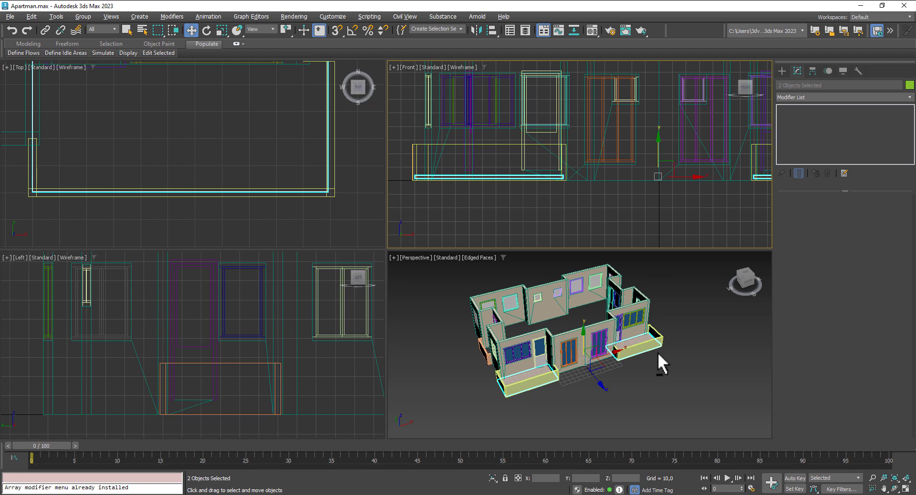
alt+middle_drag(659, 359, 685, 253)
scroll(623, 304, up, 5)
click(653, 308)
scroll(698, 308, down, 5)
alt+middle_drag(700, 314, 703, 337)
scroll(661, 328, up, 6)
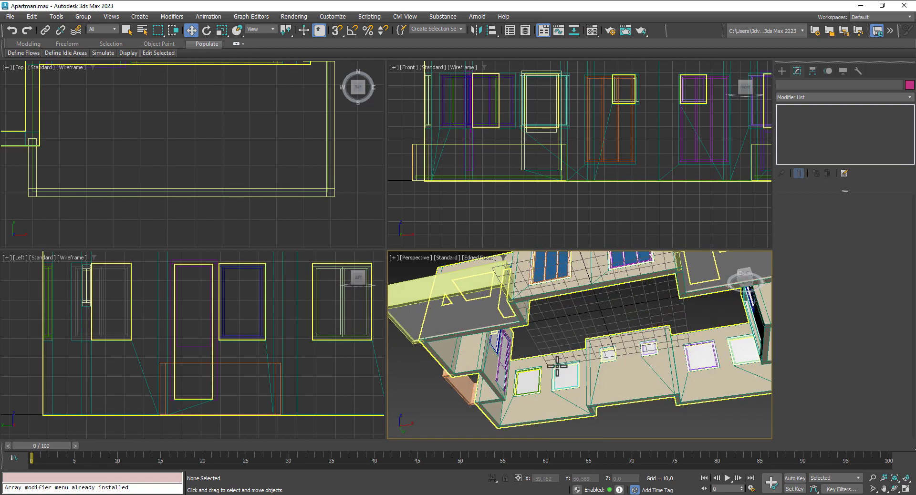
scroll(606, 377, up, 4)
alt+middle_drag(613, 374, 620, 442)
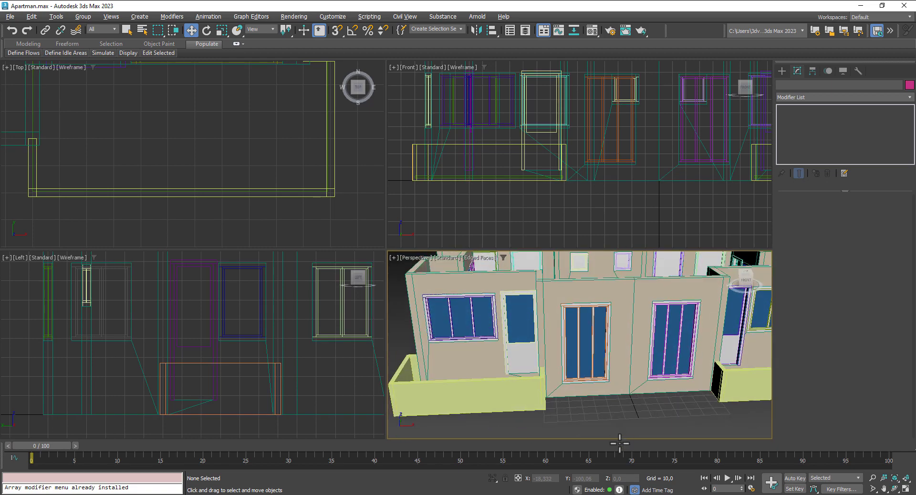
scroll(607, 369, down, 5)
alt+middle_drag(607, 368, 637, 394)
click(605, 406)
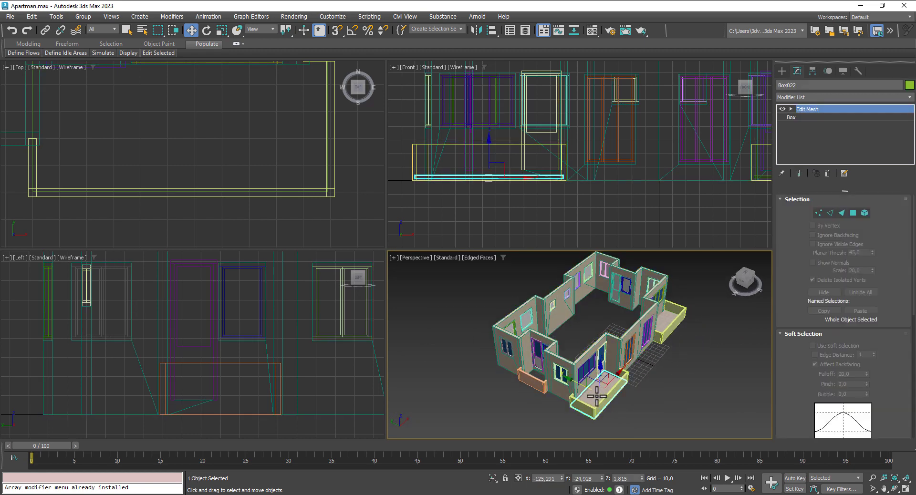
Step: Copy the balcony floor to the rear balcony
scroll(229, 180, down, 8)
scroll(195, 184, up, 3)
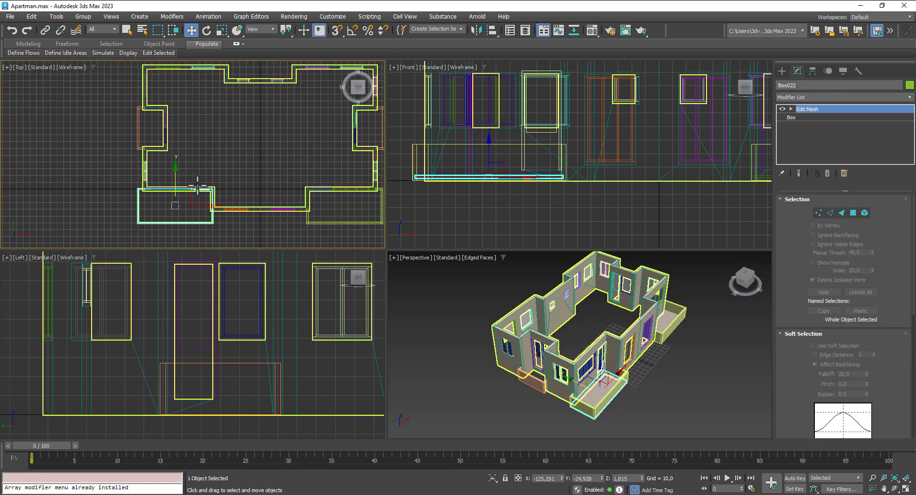
shift+drag(190, 196, 191, 116)
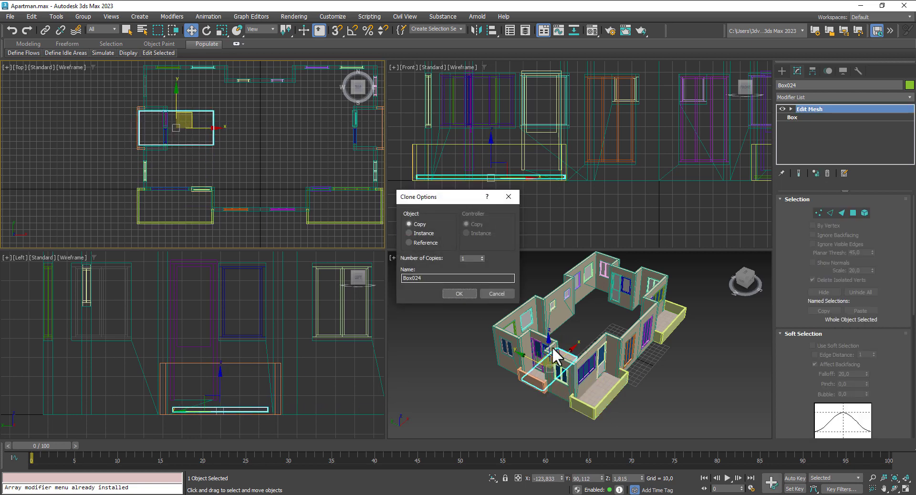
click(457, 292)
scroll(538, 369, up, 5)
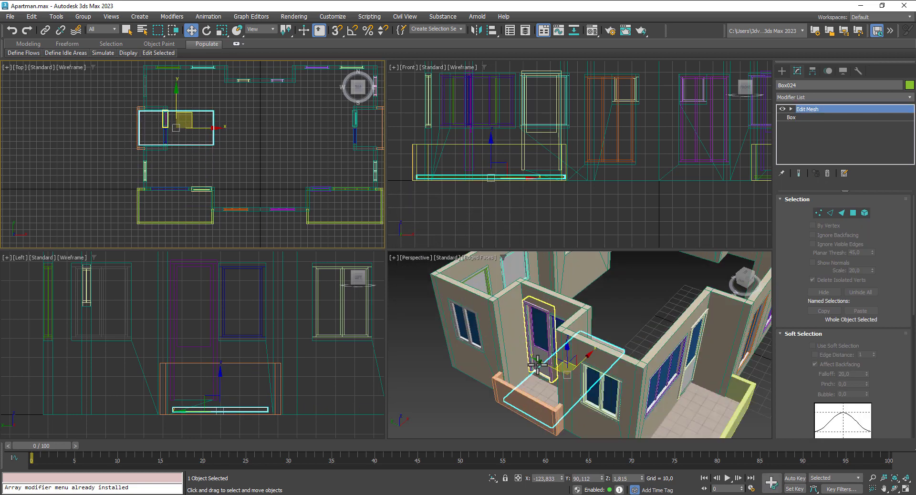
alt+middle_drag(537, 369, 543, 383)
middle_drag(594, 368, 629, 331)
scroll(624, 336, up, 2)
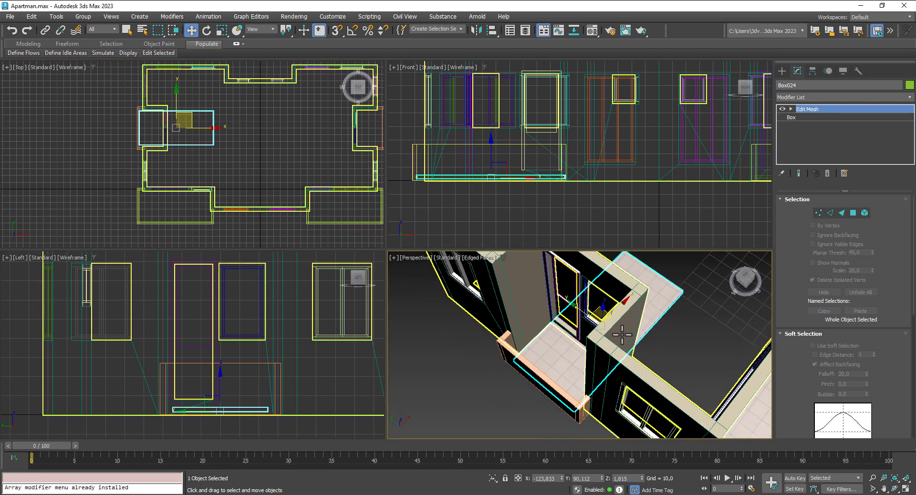
scroll(185, 149, up, 3)
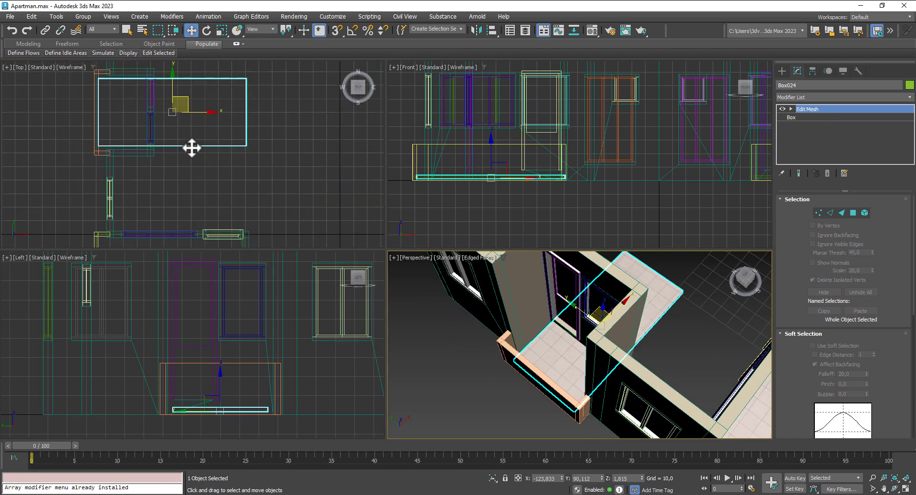
Step: Scale the copied floor along Y to fit the rear balcony
middle_drag(160, 68, 161, 88)
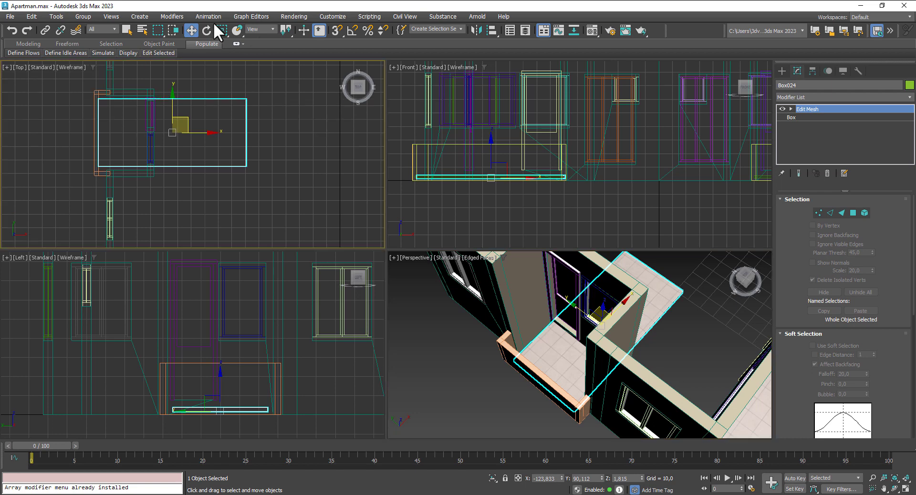
click(221, 32)
right_click(180, 119)
right_click(171, 119)
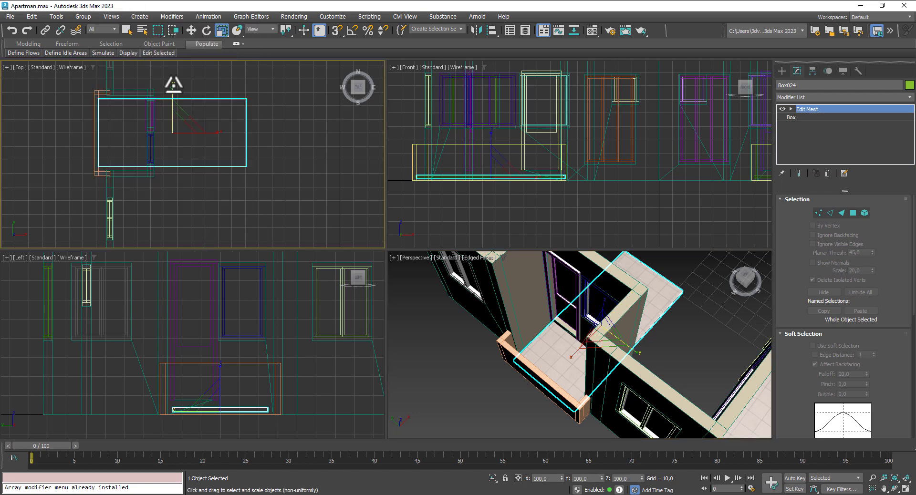
drag(174, 84, 174, 78)
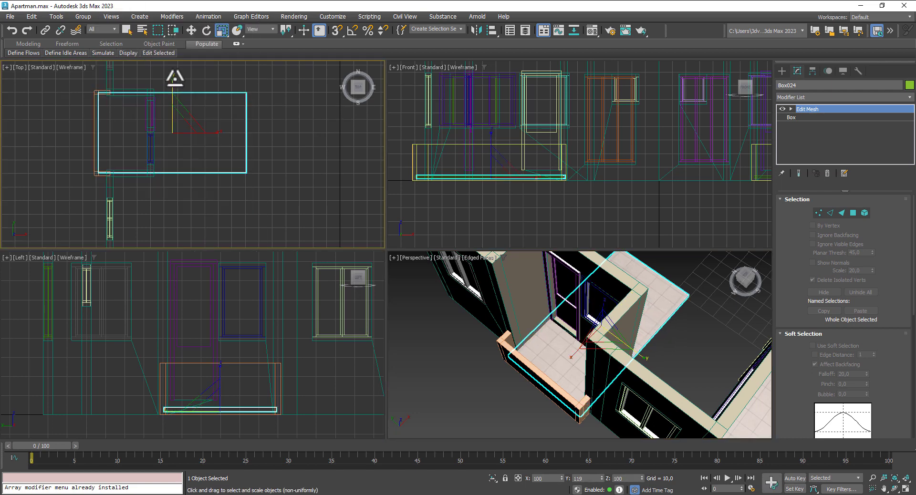
click(481, 367)
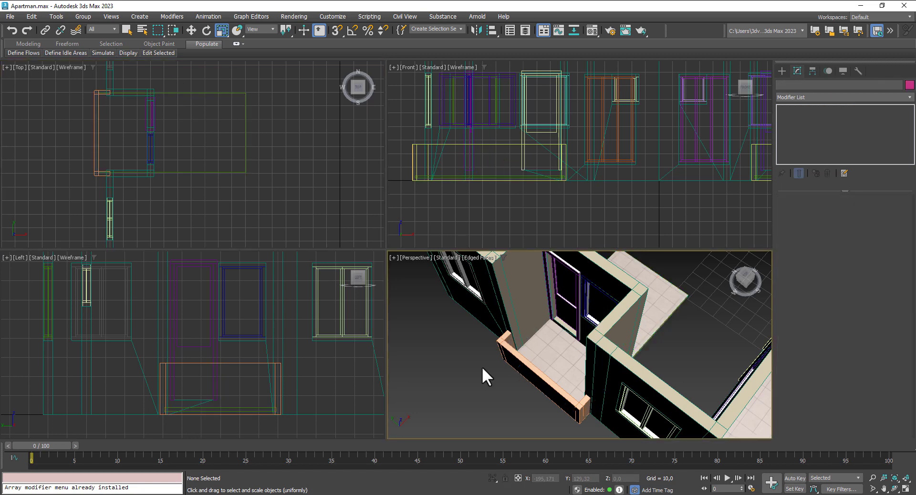
Step: Copy floor Box024 across to the right-side rear balcony
scroll(605, 329, down, 3)
scroll(606, 330, down, 2)
key(w)
click(208, 127)
middle_drag(252, 179, 78, 150)
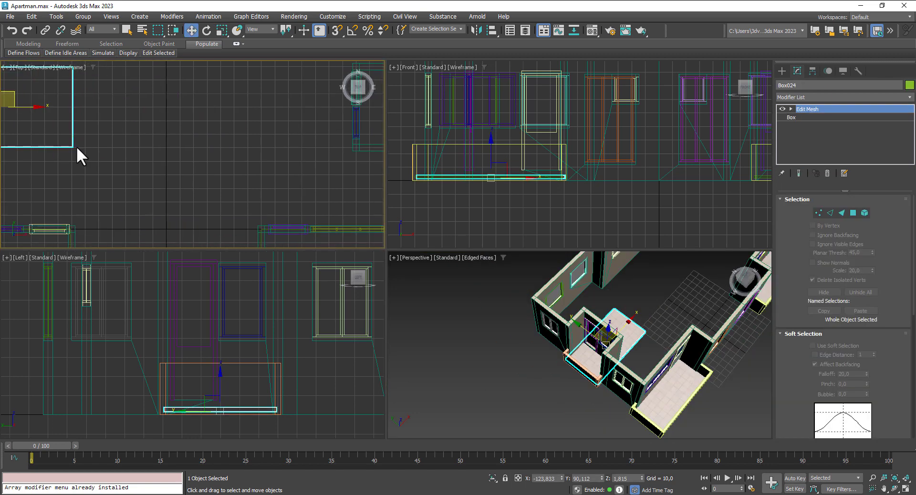
scroll(78, 143, down, 5)
drag(78, 133, 198, 147)
click(459, 293)
Step: Orbit the perspective view to frame the windows and both balcony fronts
middle_drag(704, 322, 508, 408)
alt+middle_drag(654, 325, 528, 307)
scroll(529, 313, up, 4)
alt+middle_drag(557, 350, 597, 360)
scroll(586, 345, down, 5)
alt+middle_drag(632, 333, 671, 325)
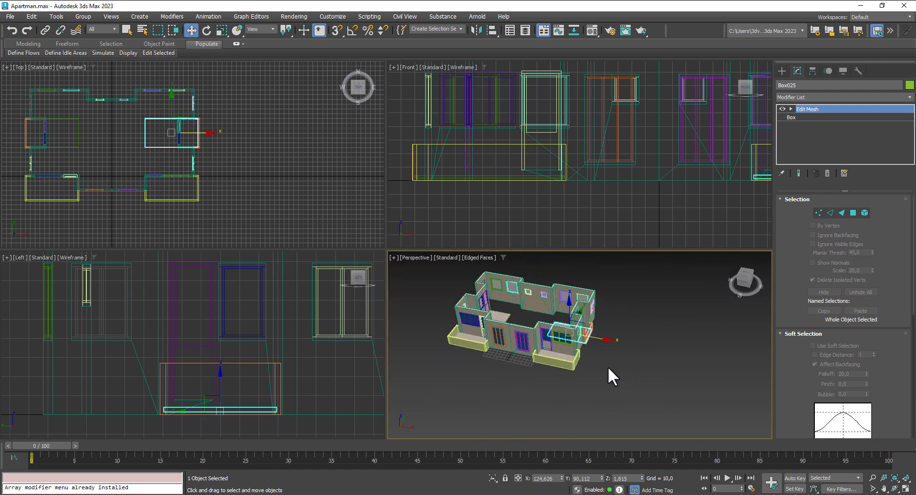
alt+middle_drag(608, 367, 655, 344)
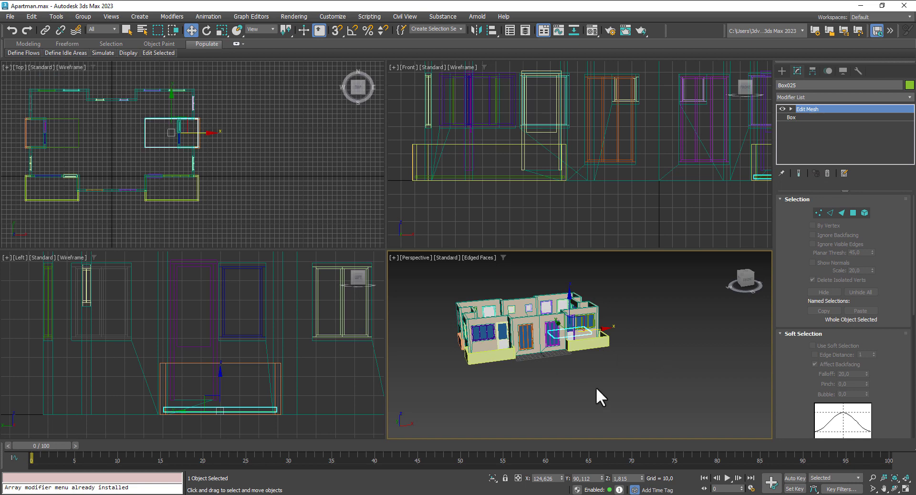
scroll(542, 361, up, 6)
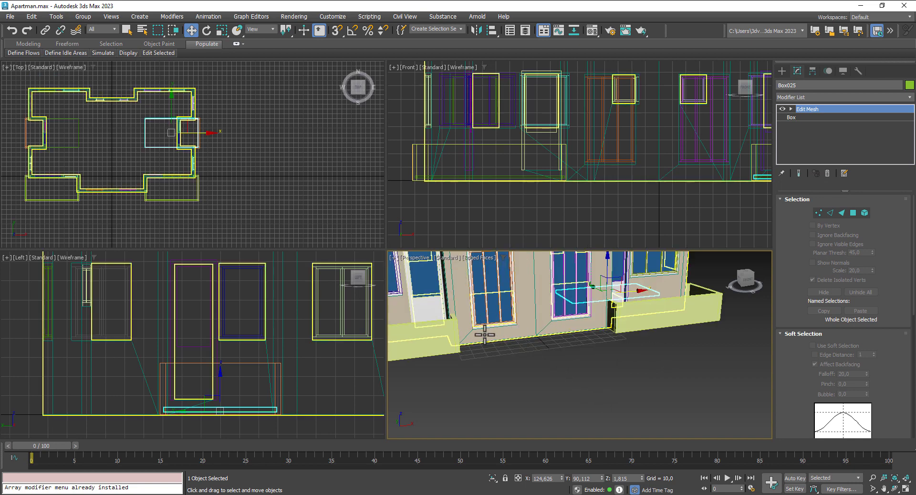
mouse_move(629, 390)
middle_down()
mouse_move(682, 373)
mouse_move(641, 401)
middle_up()
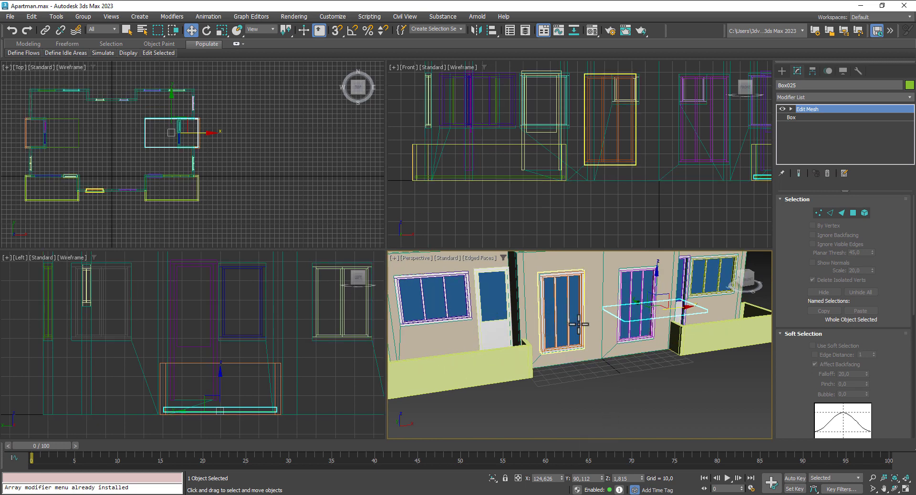
Step: Draw a cylinder in the Top view in front of the middle French door
click(782, 72)
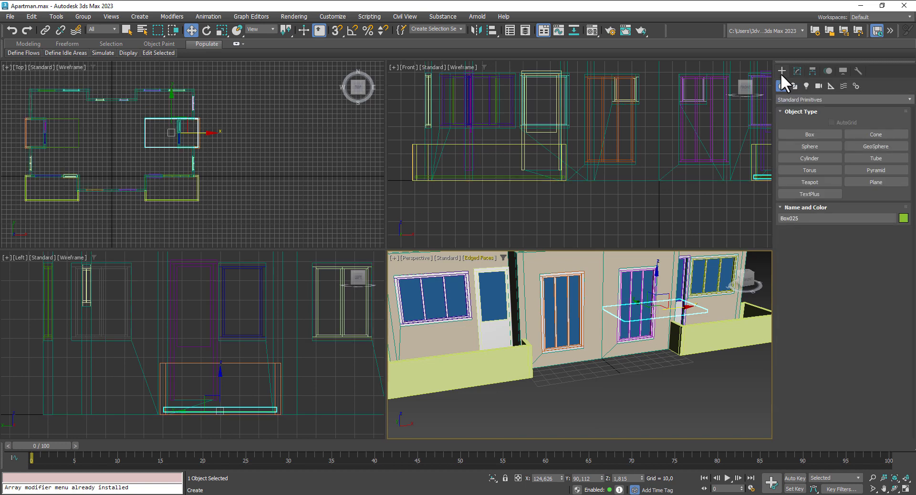
click(806, 158)
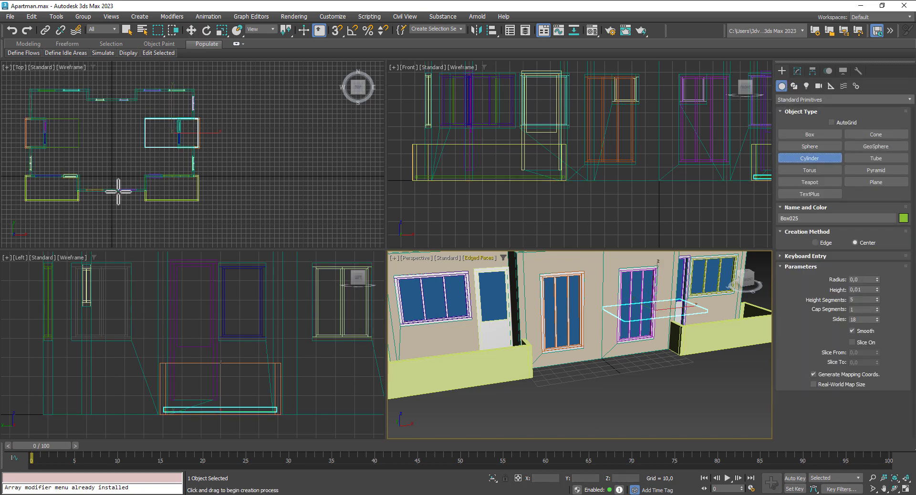
scroll(95, 196, up, 3)
middle_drag(46, 200, 137, 198)
drag(146, 190, 164, 206)
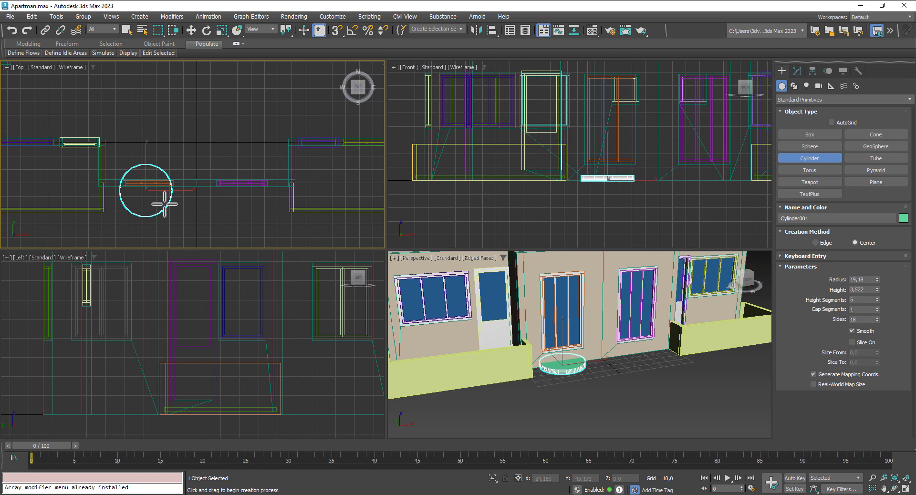
click(164, 205)
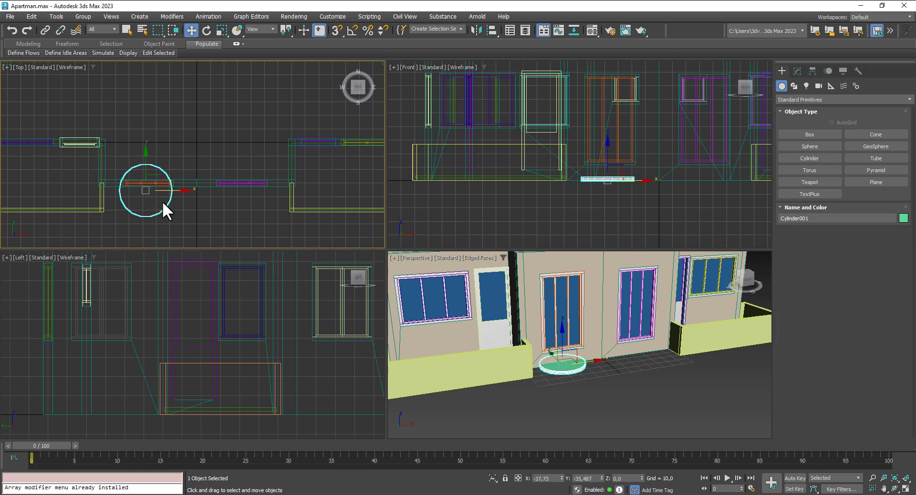
Step: Slice the cylinder from 0 to 180 to make a half-cylinder step
click(797, 71)
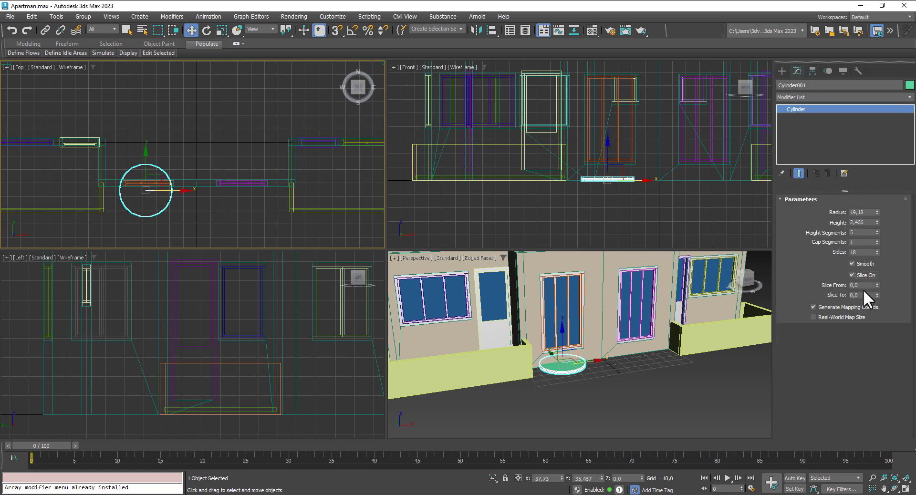
click(868, 286)
text(180)
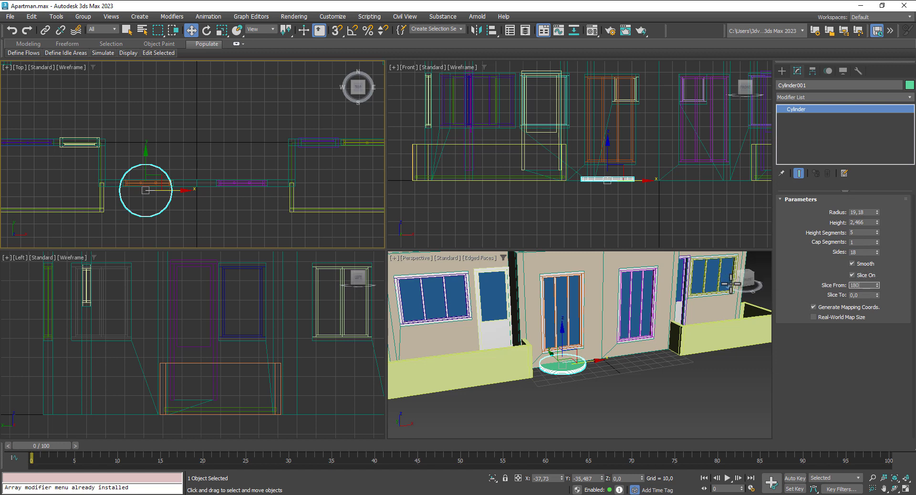
key(Return)
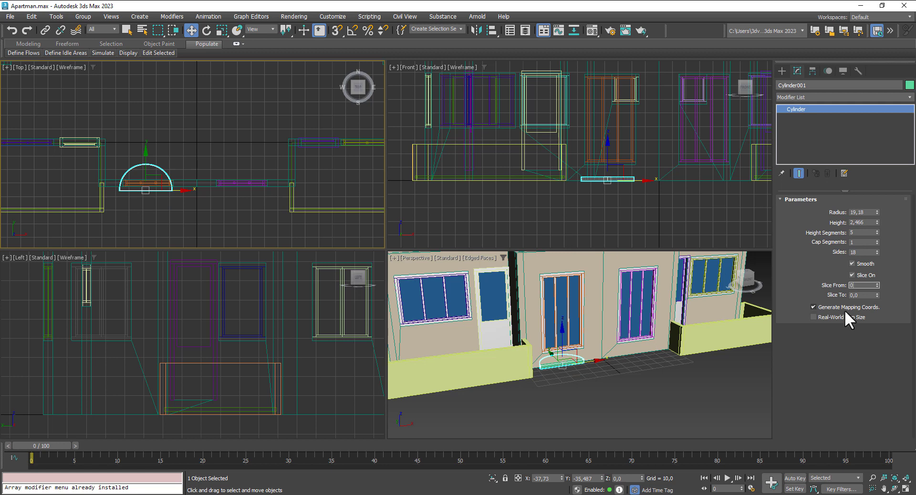
text(0)
key(Tab)
text(18)
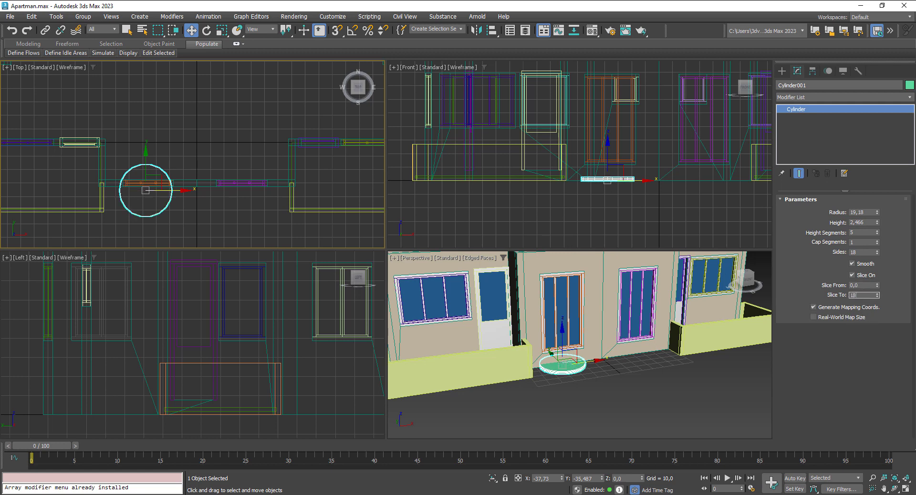
text(0)
key(Return)
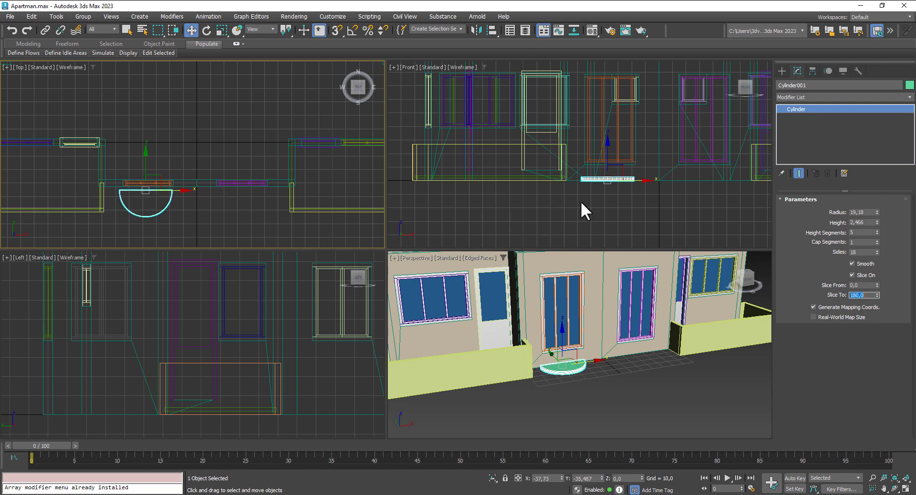
scroll(581, 202, up, 2)
scroll(595, 374, up, 3)
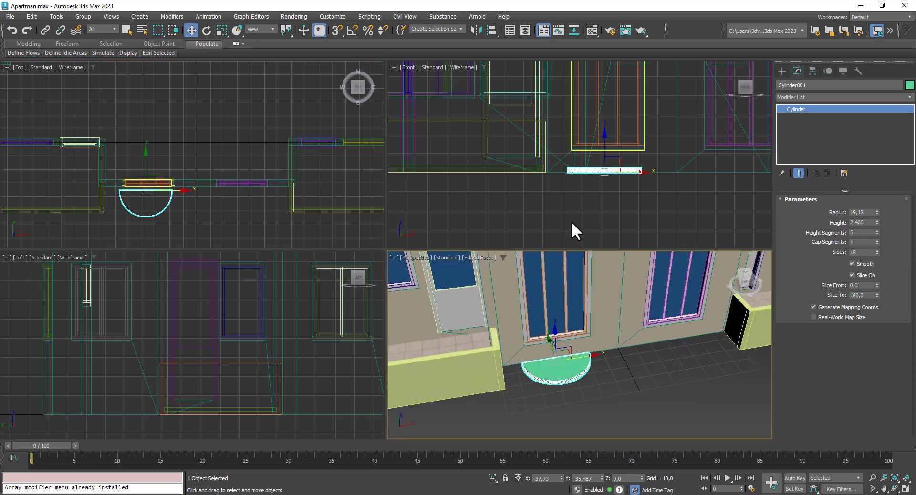
Step: Push the half-cylinder back against the wall and enlarge its radius to 20.522
scroll(145, 190, up, 2)
scroll(147, 183, up, 1)
drag(150, 178, 176, 184)
drag(877, 211, 877, 209)
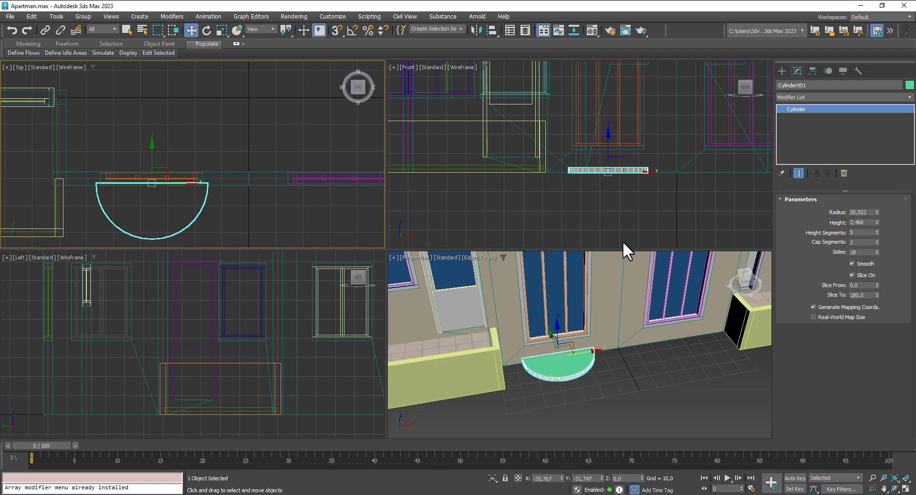
Step: Raise the half-cylinder in the Front view up to the French door's sill at Z 9,205
alt+middle_drag(627, 227, 634, 214)
key(f)
scroll(630, 224, down, 2)
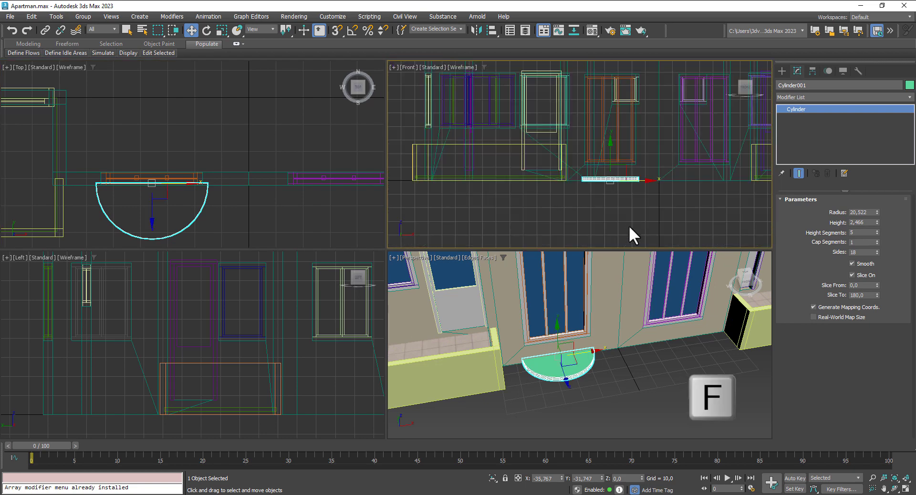
right_click(621, 165)
click(609, 156)
drag(612, 156, 609, 144)
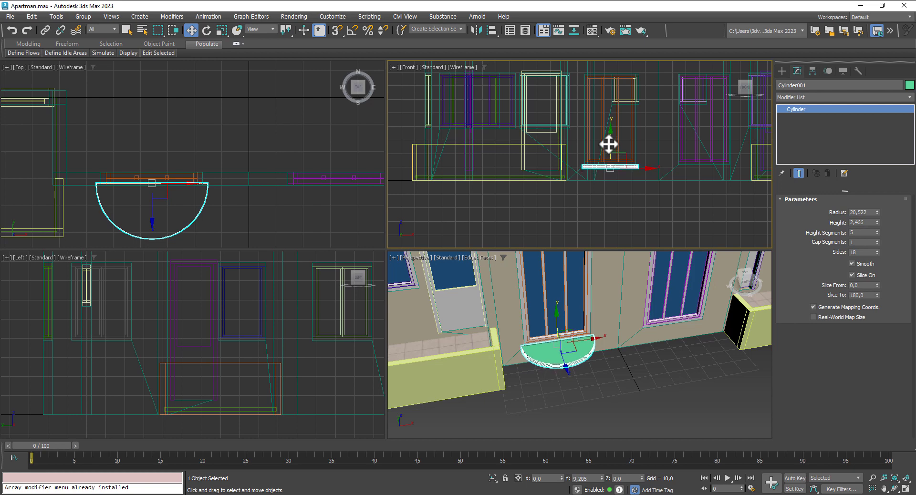
alt+middle_drag(609, 397, 606, 327)
click(589, 426)
Step: Reselect the half-cylinder slab and increase its Sides to 27
scroll(592, 363, up, 3)
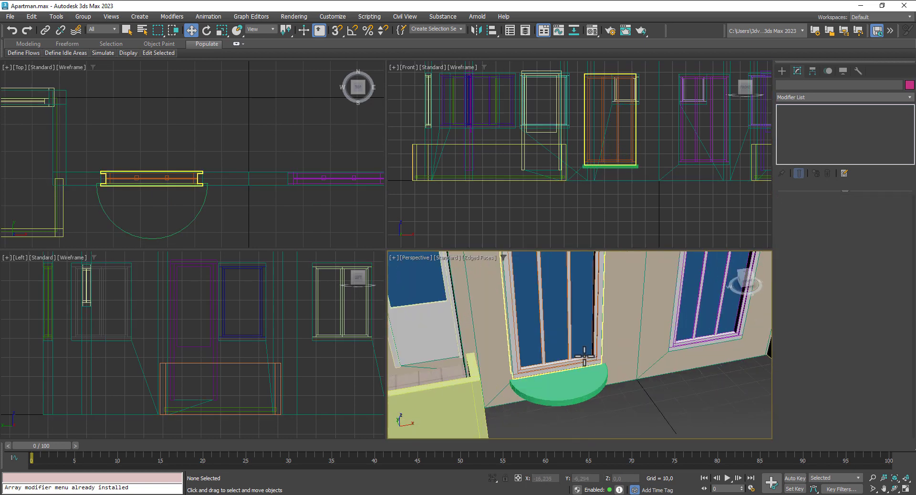
click(579, 386)
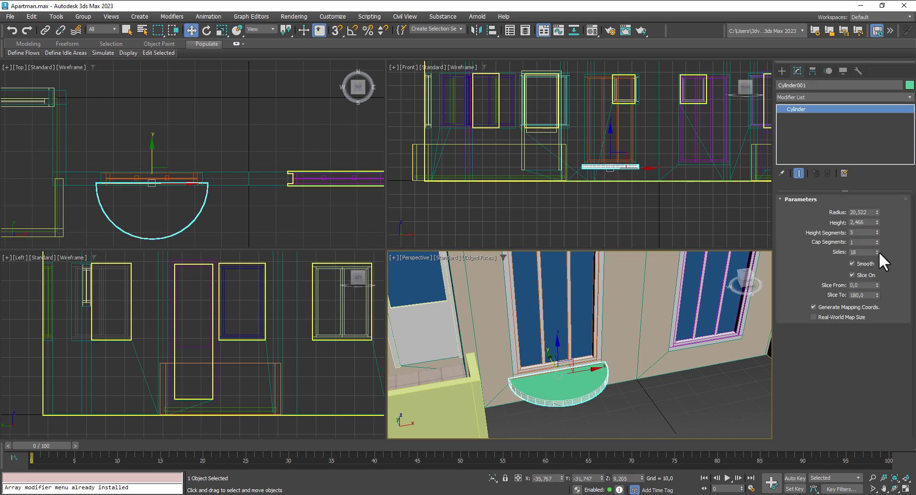
click(877, 250)
click(877, 250)
click(878, 251)
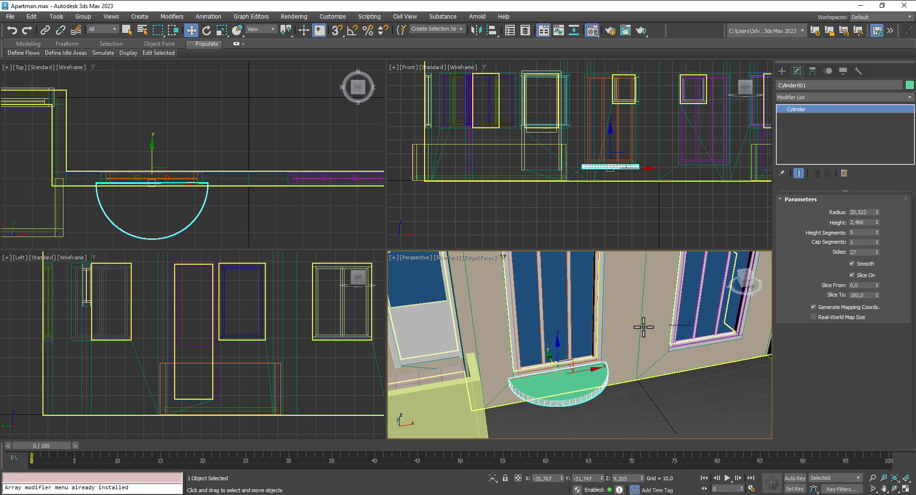
Step: Check the fifth material's base and specular colours and apply it to the half-cylinder
key(m)
click(202, 83)
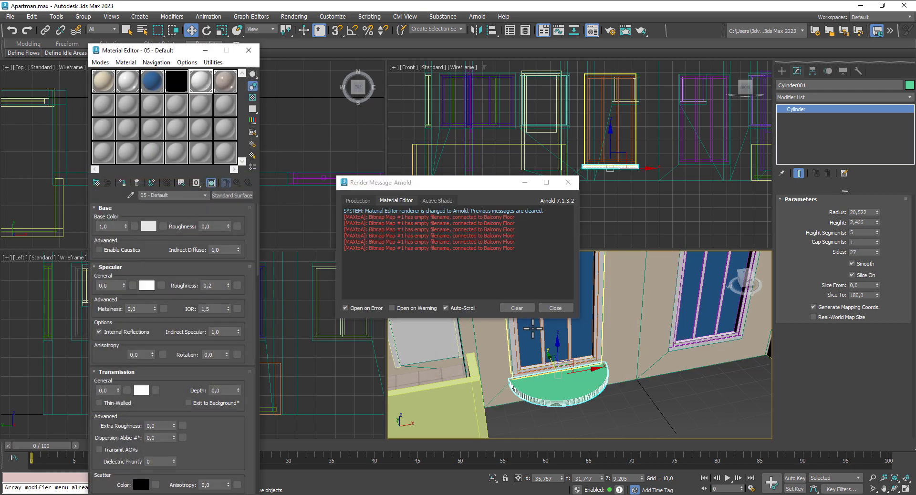
click(555, 308)
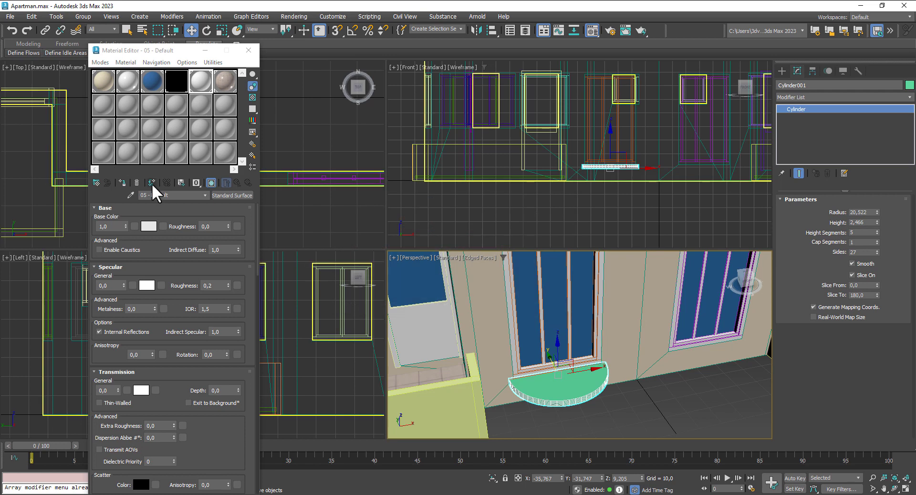
click(150, 226)
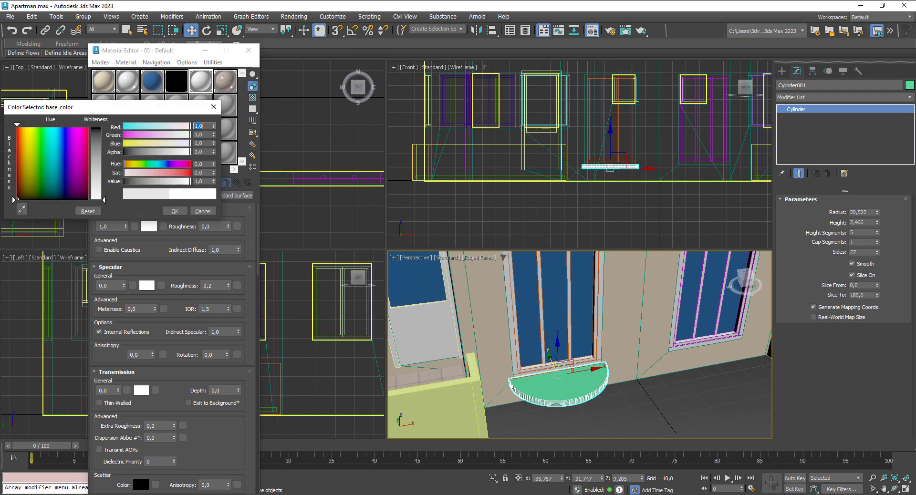
click(172, 211)
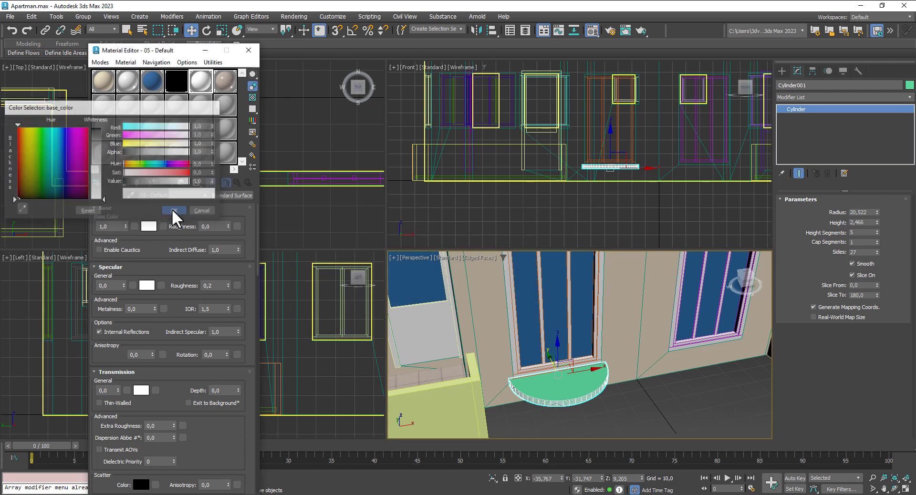
click(149, 285)
click(174, 269)
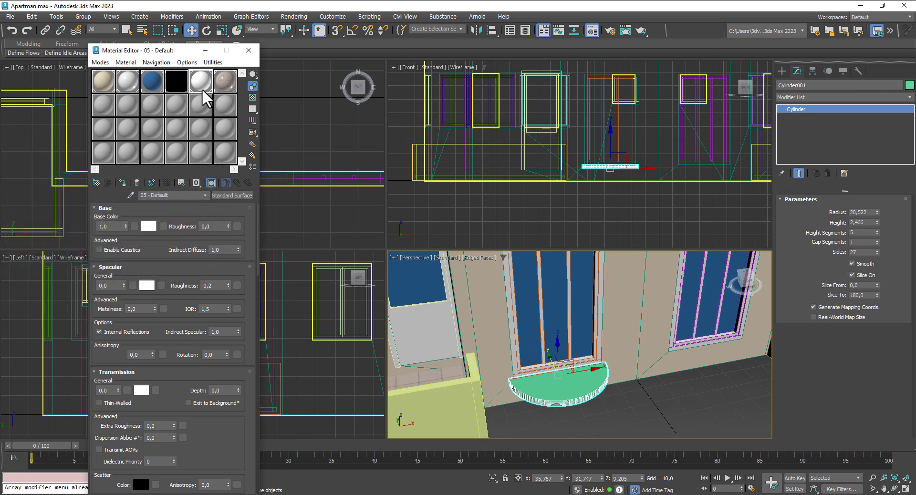
click(122, 184)
Step: Copy BalconyWhite to an empty slot, rename it FrenchBalkonyWhite, and assign it to the half-cylinder
click(175, 195)
drag(229, 103, 227, 104)
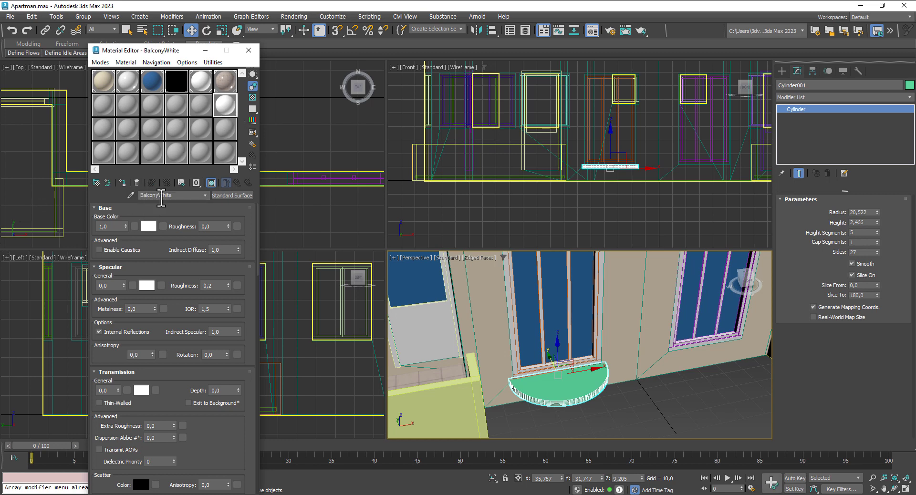
drag(162, 196, 132, 197)
text(F)
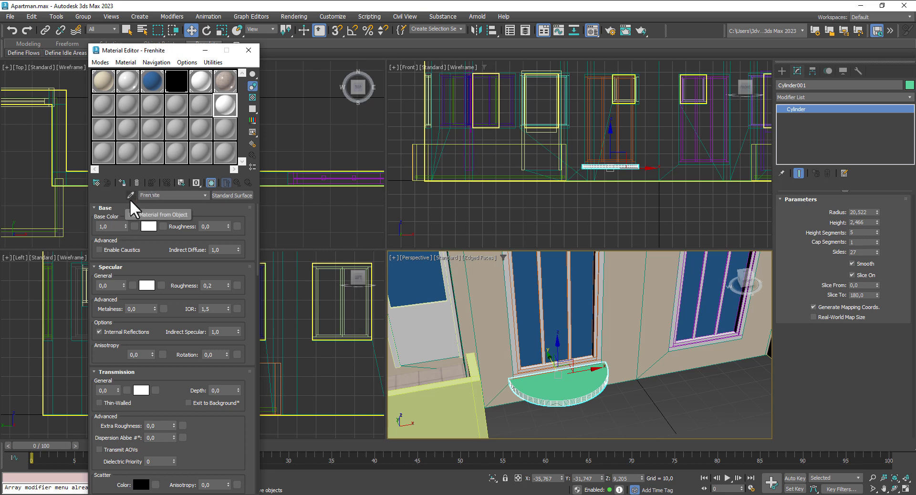
text(renchBalkonyW)
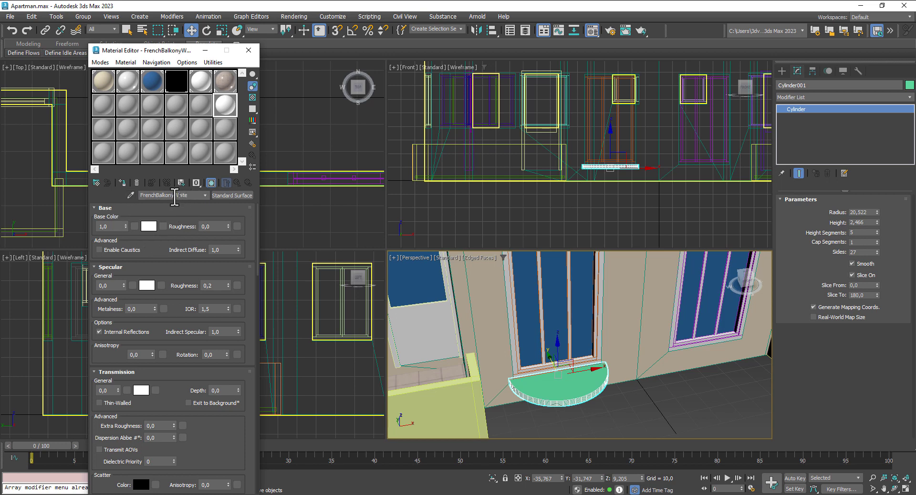
click(203, 80)
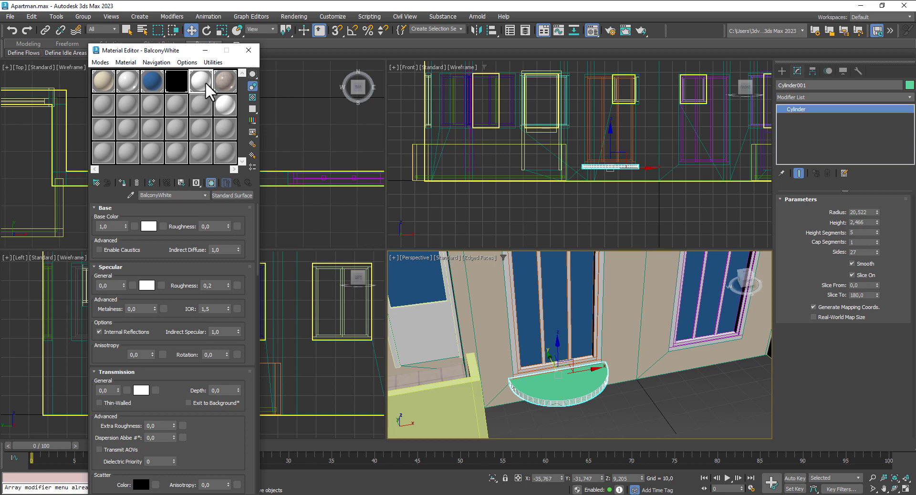
click(222, 101)
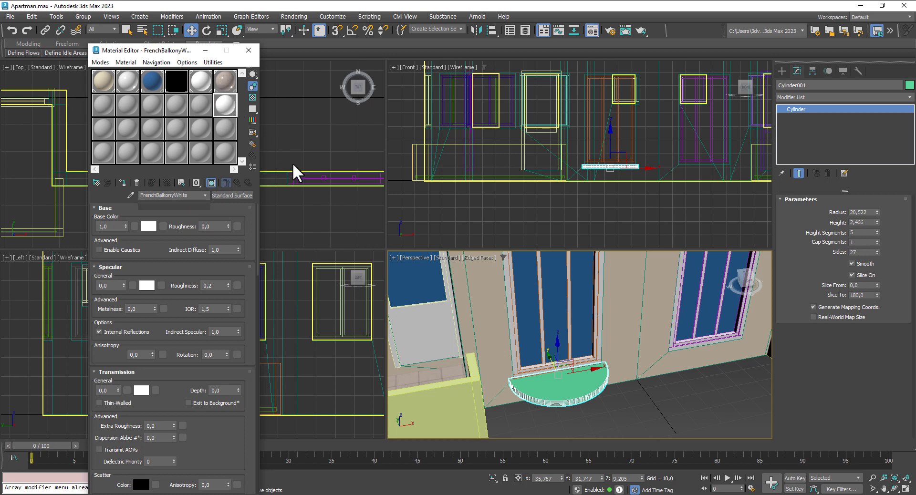
click(124, 181)
scroll(603, 192, up, 5)
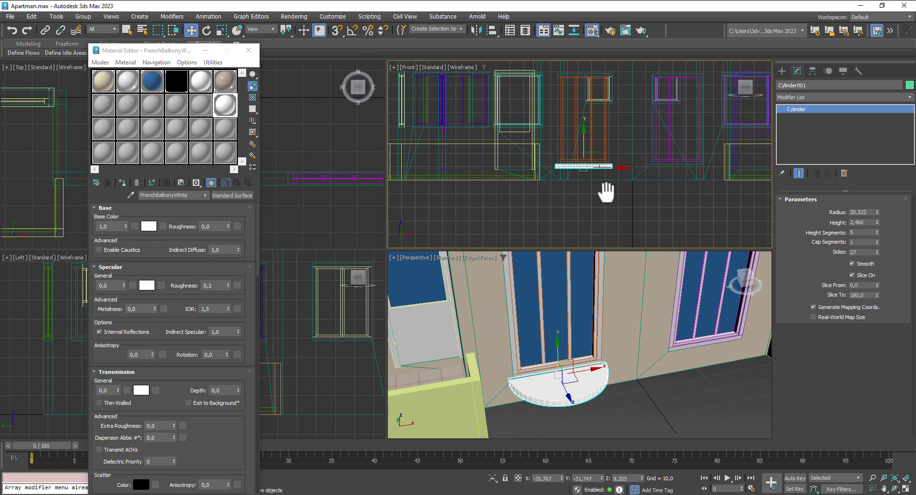
Step: Clone the half-round slab downward and shrink the copy's radius to about 17,649
shift+drag(558, 149, 563, 160)
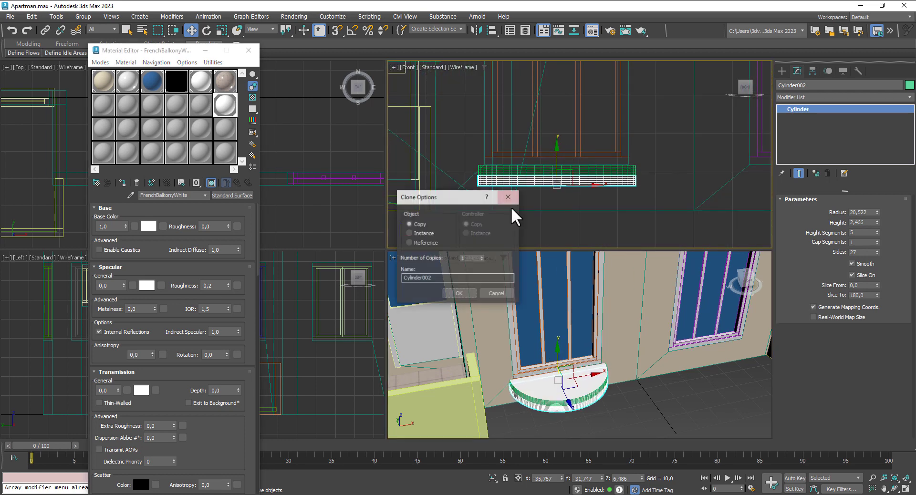
click(459, 297)
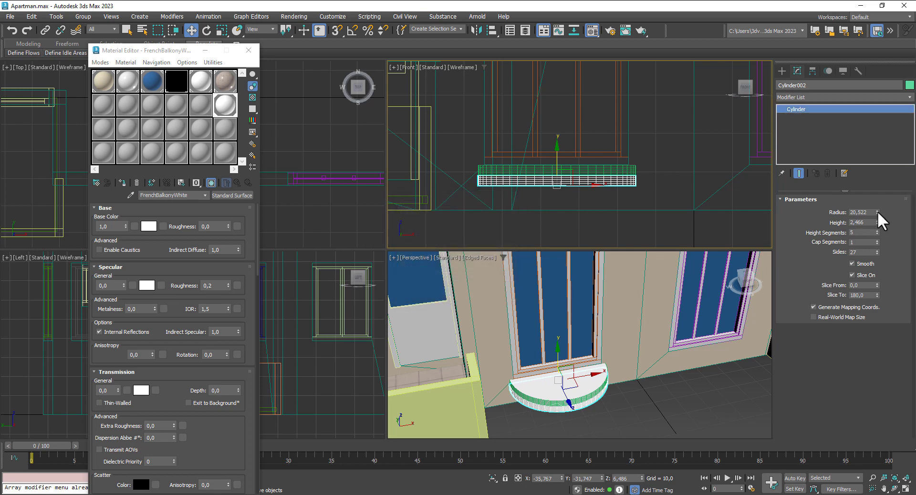
drag(878, 212, 878, 219)
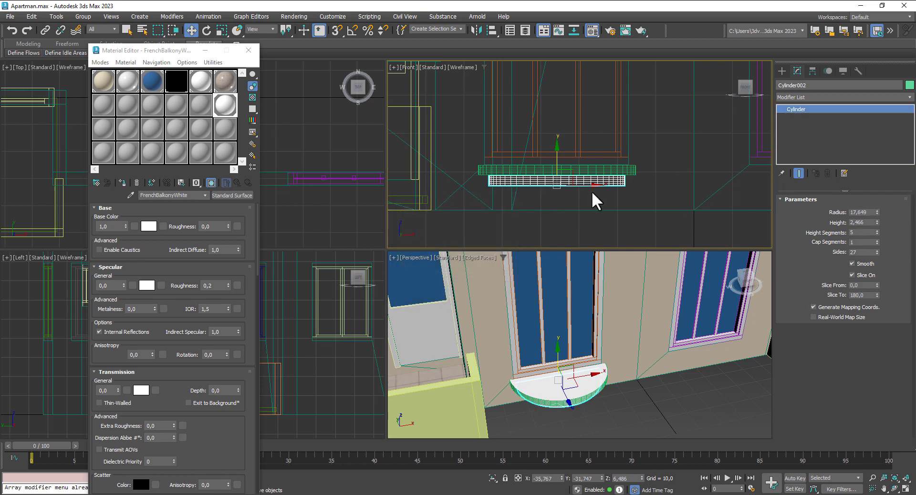
scroll(592, 191, up, 3)
scroll(591, 184, up, 2)
scroll(525, 162, up, 2)
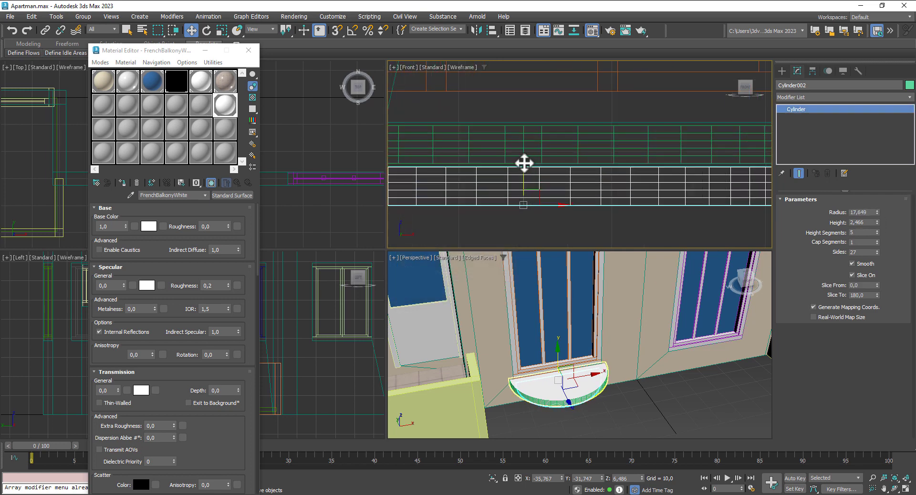
drag(525, 174, 525, 169)
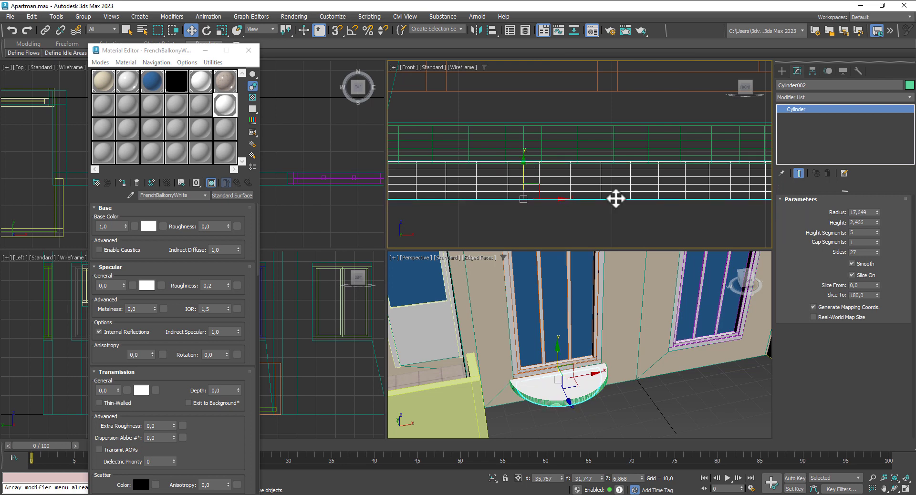
scroll(677, 370, down, 4)
alt+middle_drag(677, 370, 661, 332)
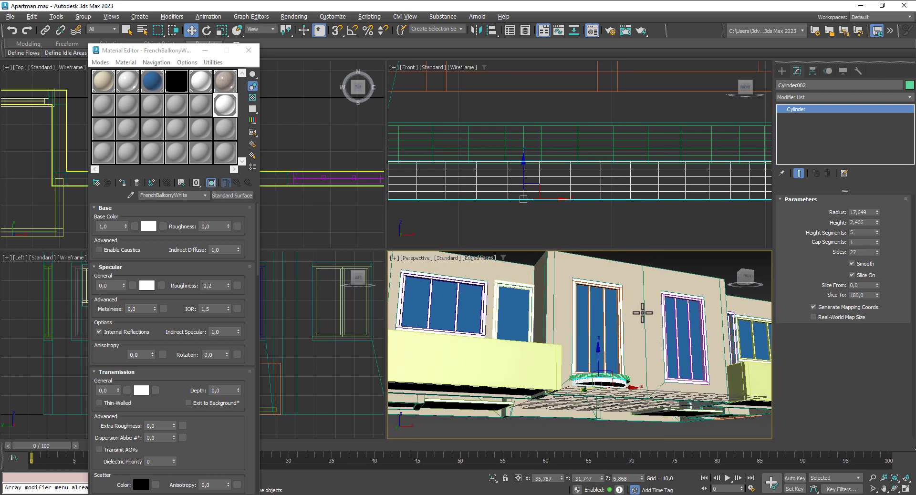
scroll(566, 185, down, 3)
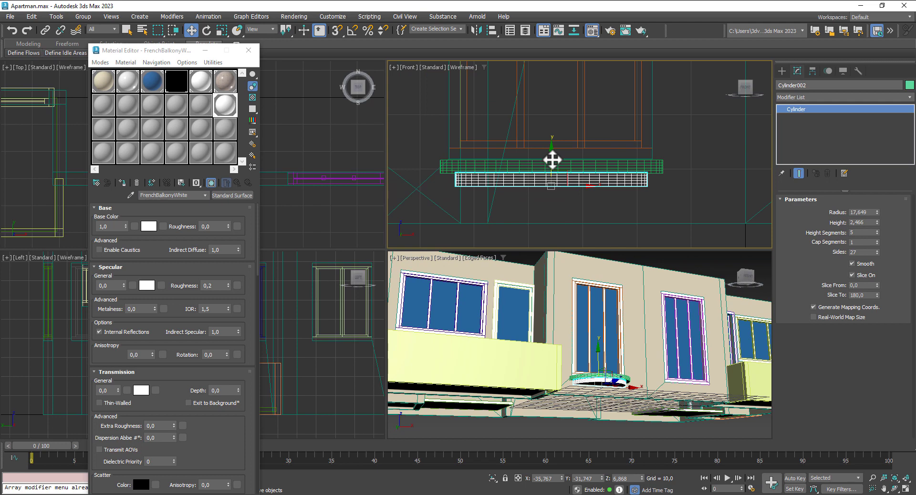
Step: Add a third slab copy below and set the top slab's radius to 20
mouse_move(552, 160)
shift+mouse_down()
mouse_move(549, 180)
mouse_move(552, 173)
shift+mouse_up()
click(457, 294)
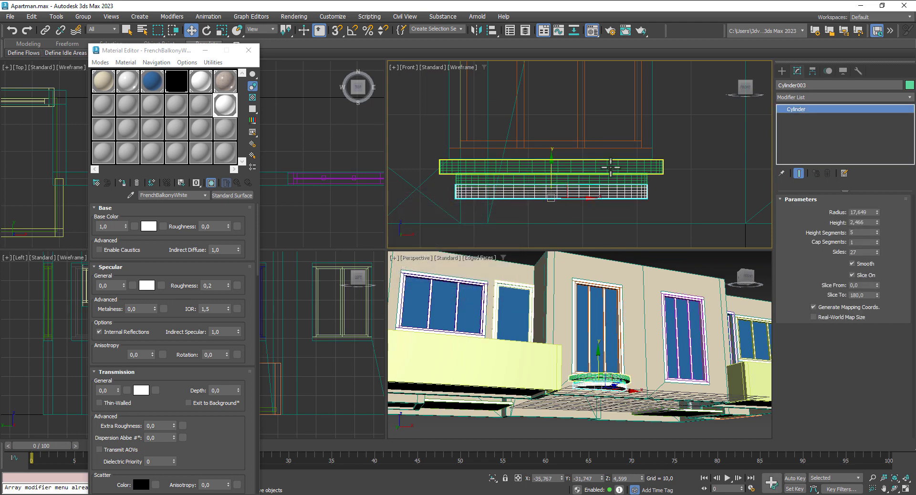
click(611, 167)
click(869, 212)
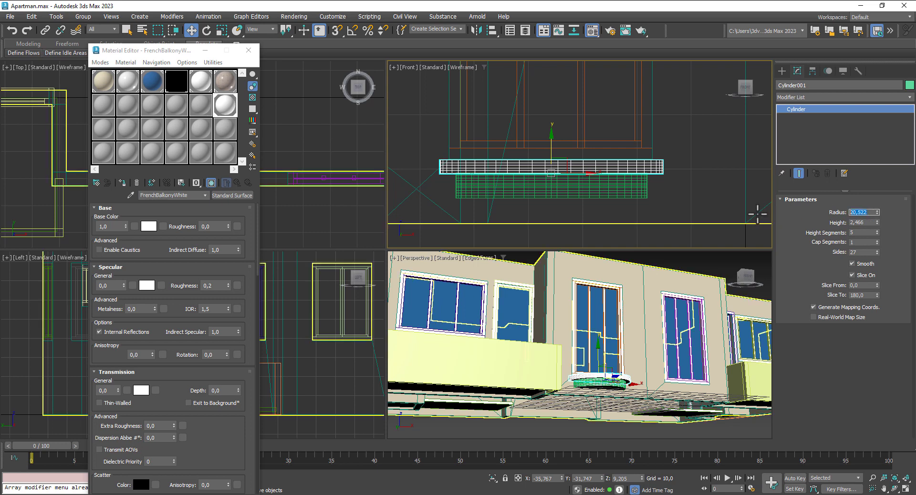
text(20)
key(Return)
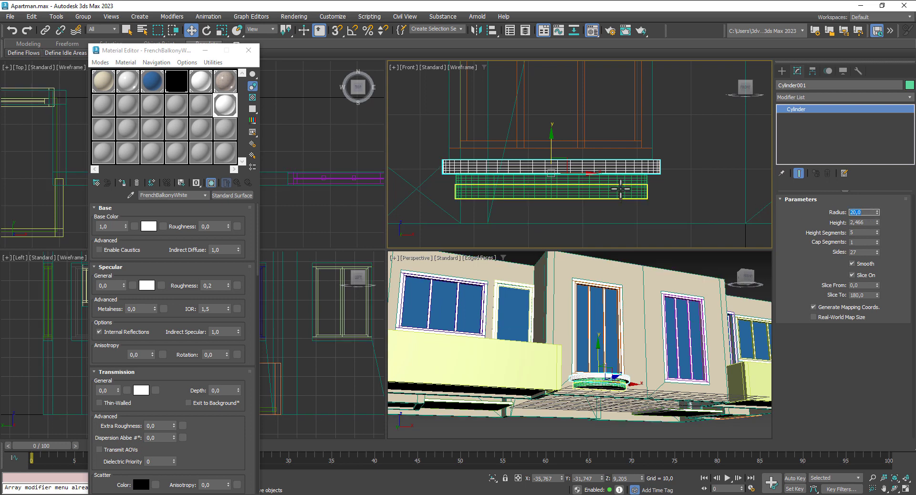
Step: Set the second slab's radius to 17 and the third slab's to 14
click(620, 188)
click(868, 212)
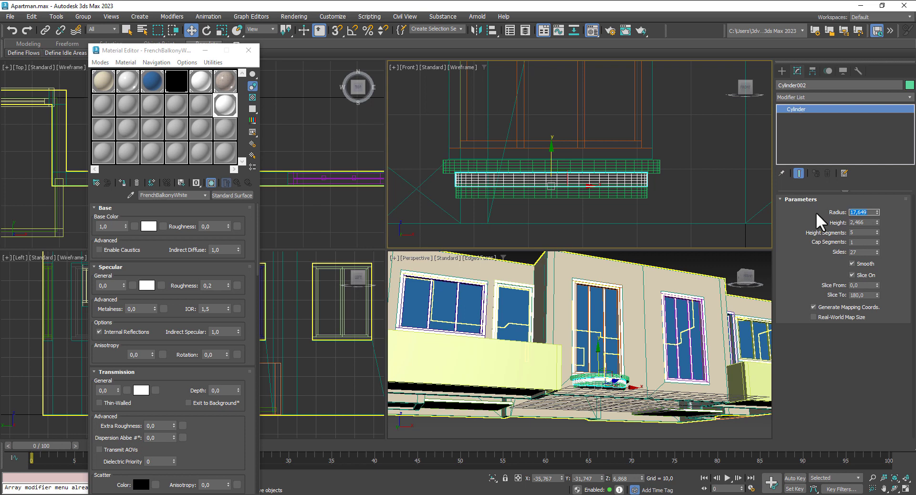
text(17)
key(Return)
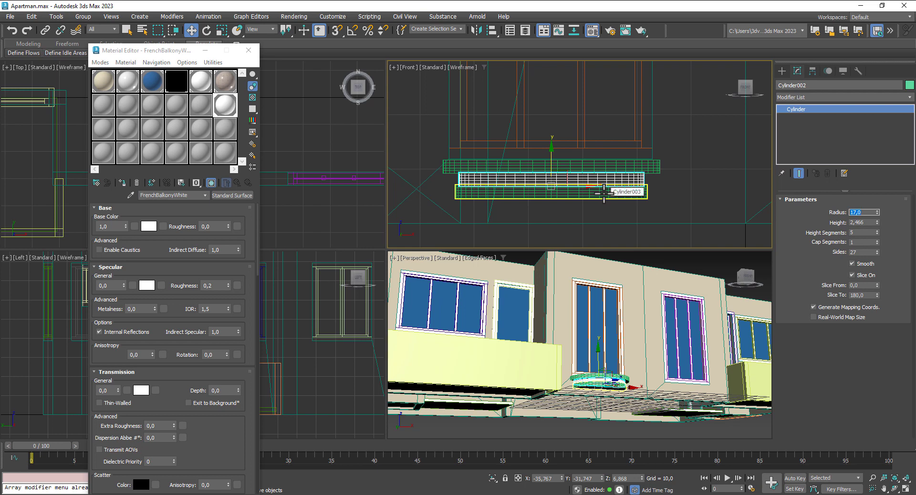
click(604, 193)
double_click(872, 212)
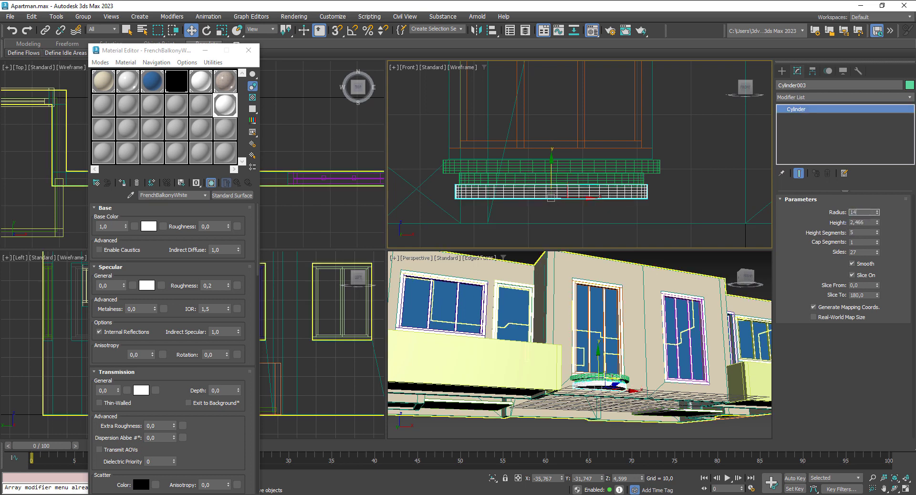
text(14)
key(Return)
Step: Clone a fourth slab below with radius 11 and select all four slabs
scroll(539, 206, up, 3)
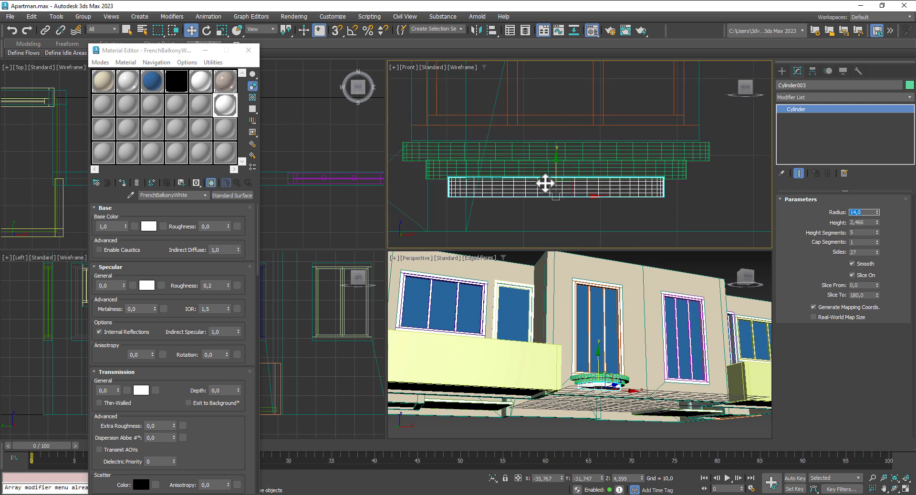
drag(556, 174, 554, 191)
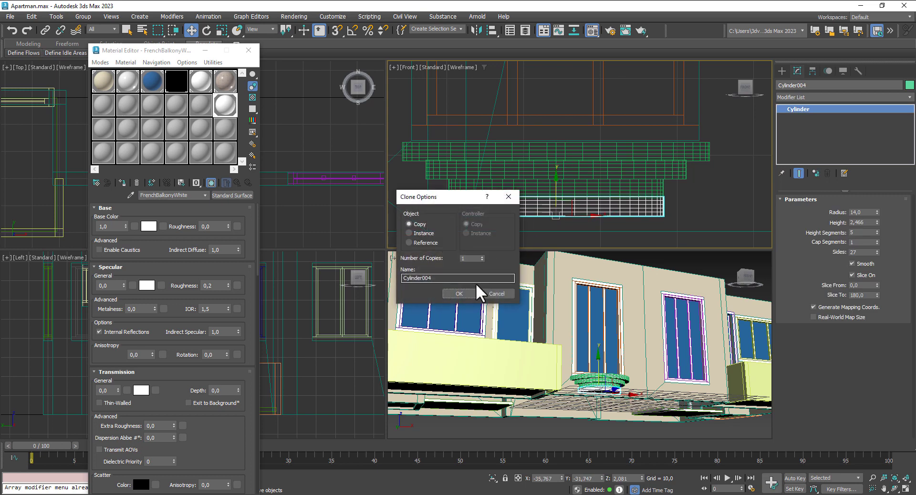
click(459, 294)
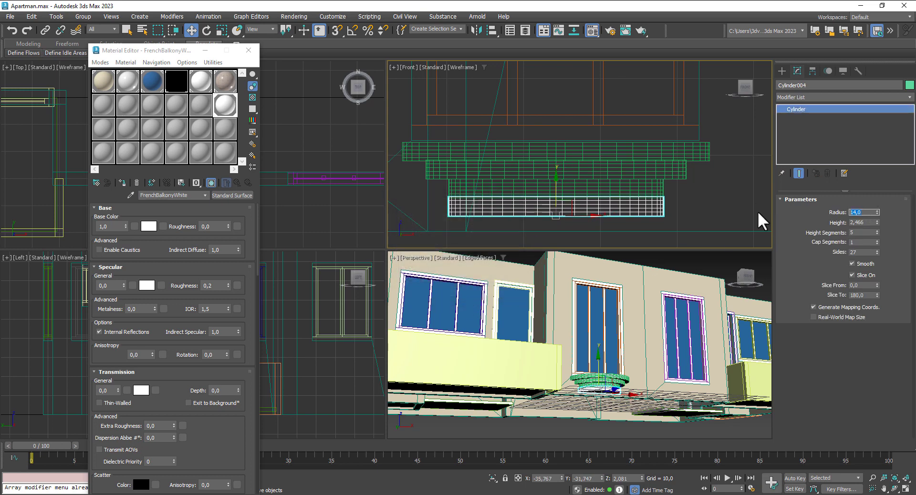
text(11)
key(Return)
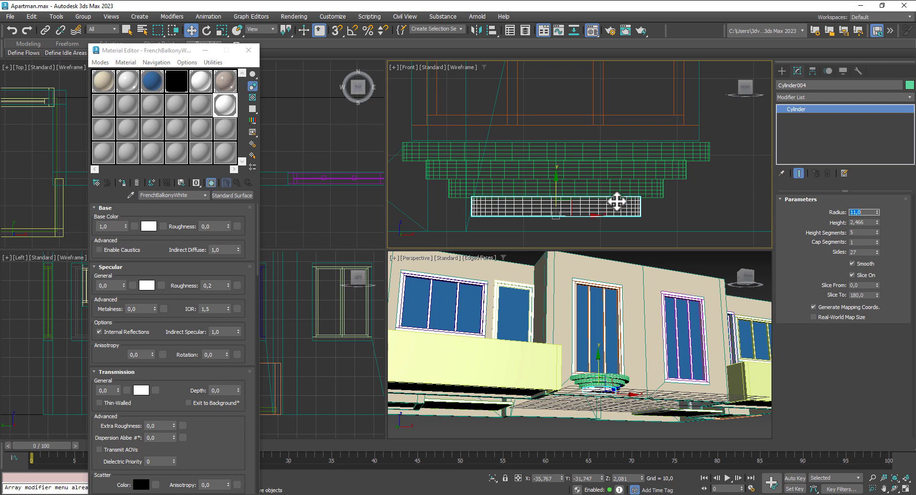
drag(654, 224, 416, 80)
Step: Scale the four slabs about 12% taller and nudge them slightly down
click(222, 30)
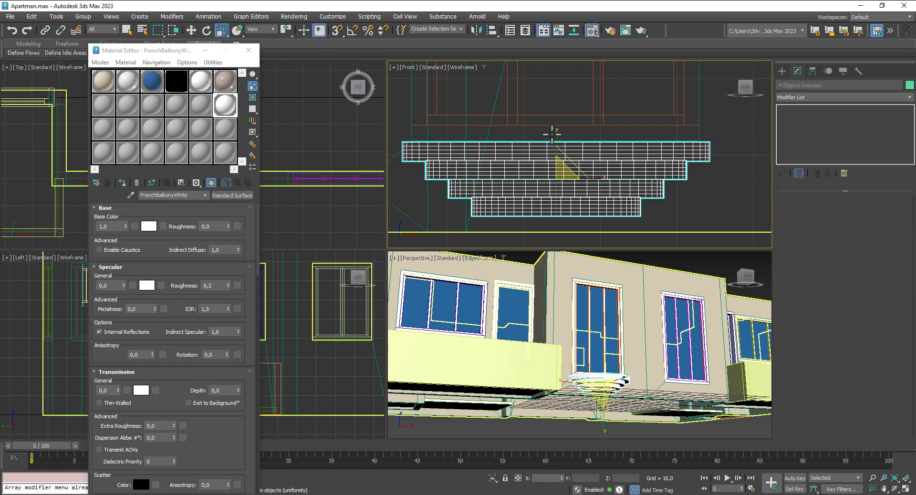
drag(556, 136, 556, 127)
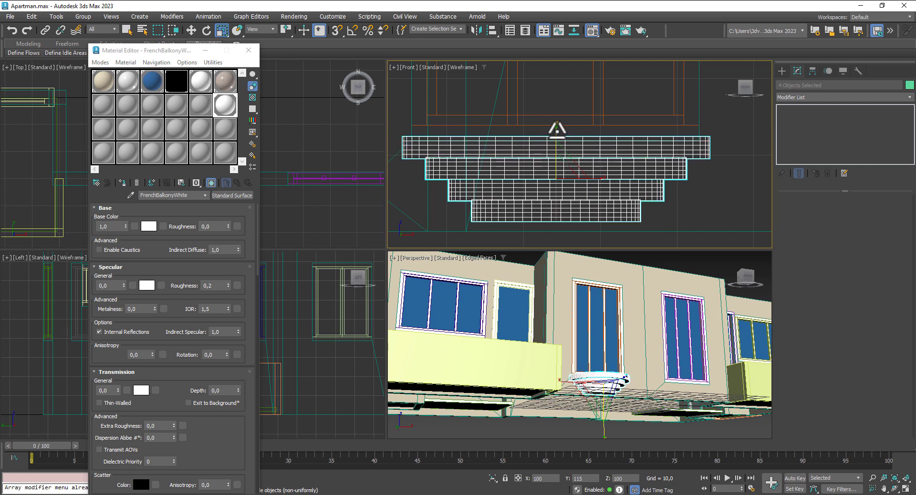
click(191, 30)
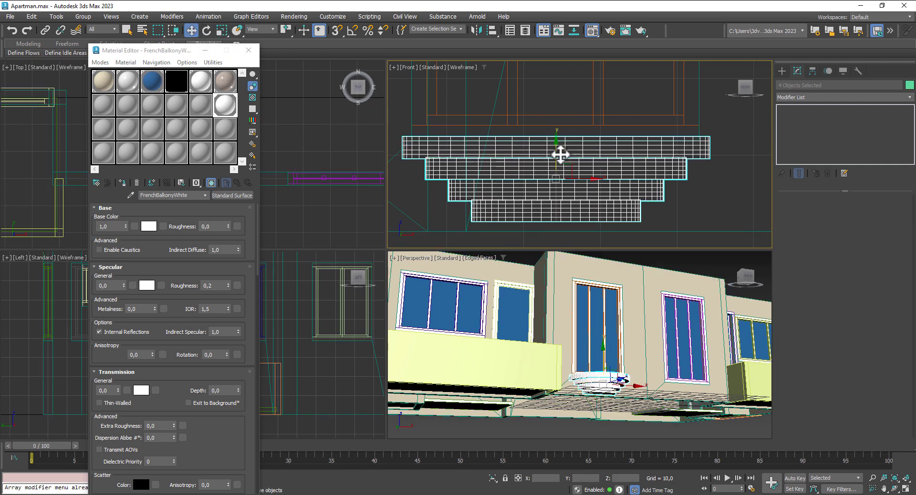
drag(558, 153, 554, 156)
Step: Reselect all four slabs from a higher view and close the Material Editor
click(710, 266)
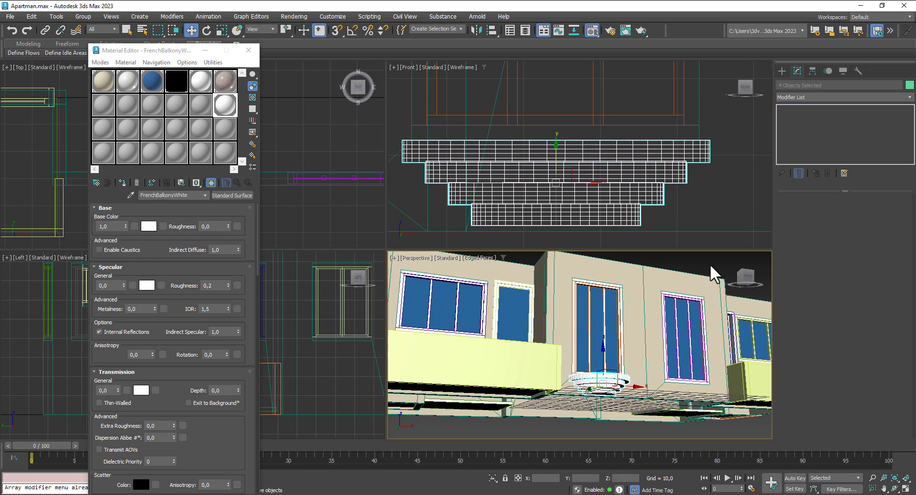
scroll(638, 368, down, 5)
alt+middle_drag(637, 370, 616, 251)
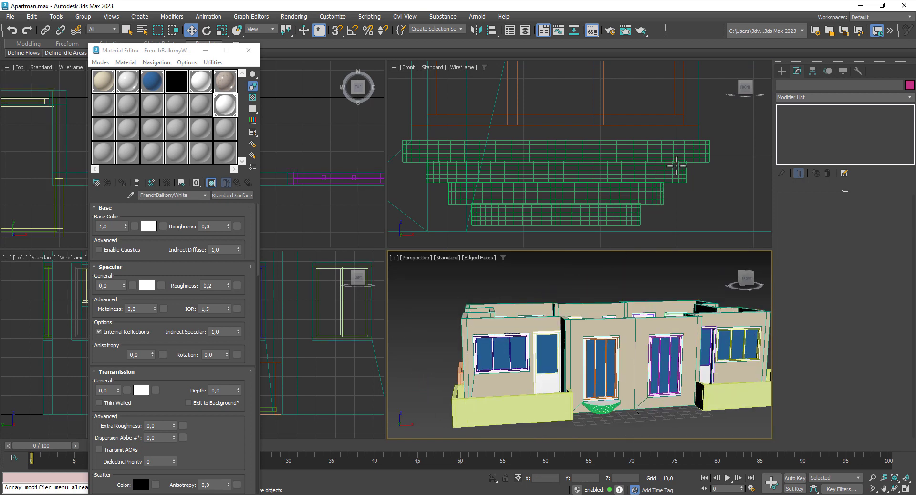
click(682, 155)
ctrl+click(676, 174)
ctrl+click(640, 196)
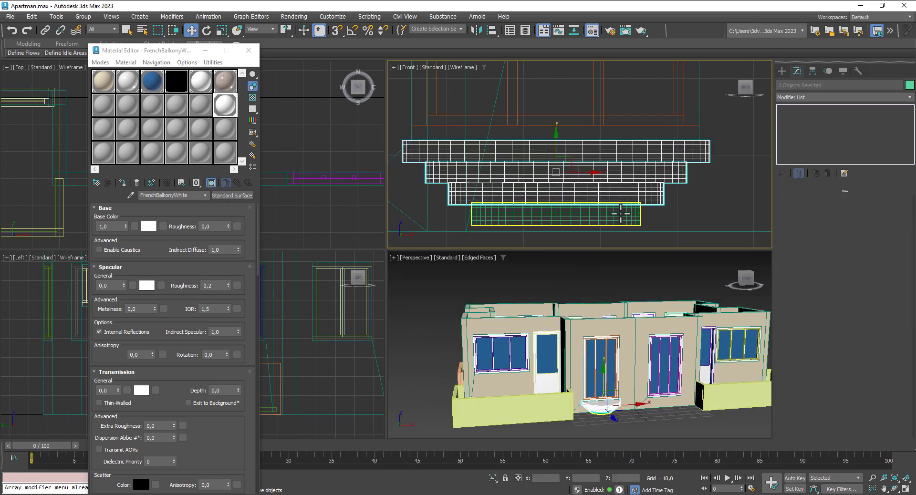
ctrl+click(620, 215)
click(248, 51)
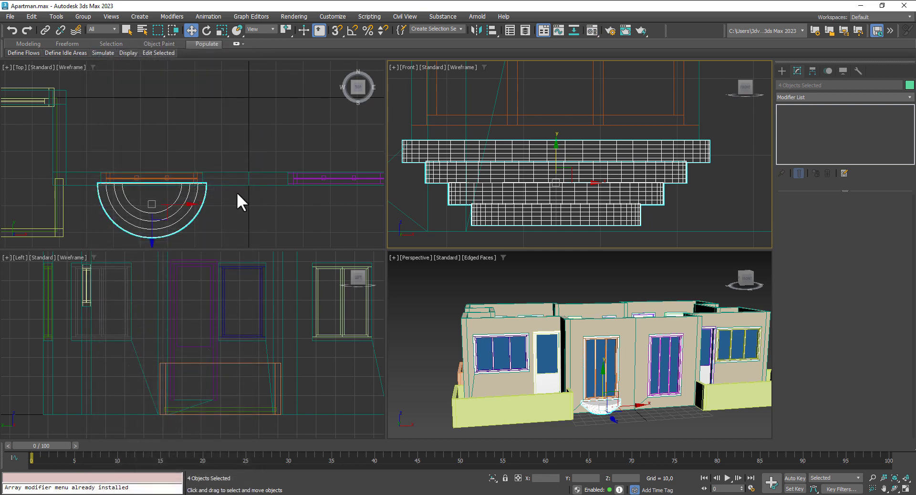
Step: Clone the four-tier half-round step across to the right French window in the Top view
scroll(237, 192, down, 4)
shift+drag(151, 168, 287, 186)
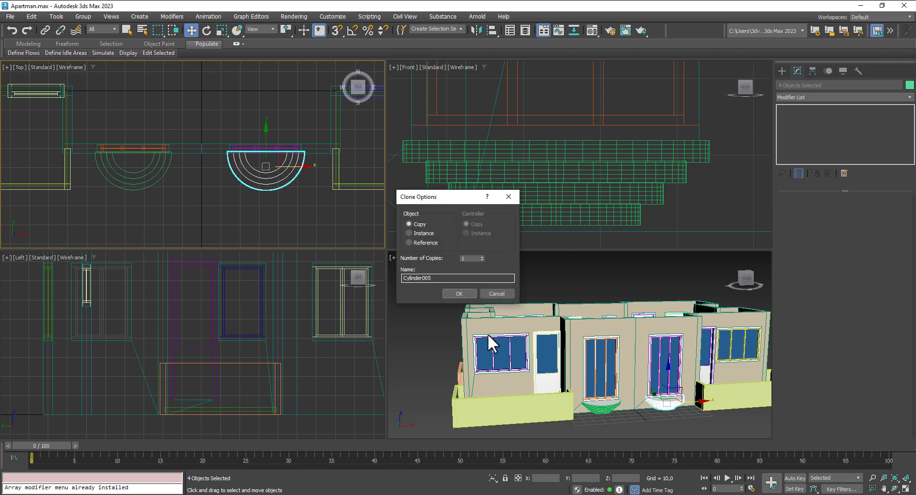
click(454, 292)
click(591, 283)
mouse_move(663, 403)
middle_down()
mouse_move(586, 363)
mouse_move(681, 385)
mouse_move(681, 370)
mouse_move(620, 388)
middle_up()
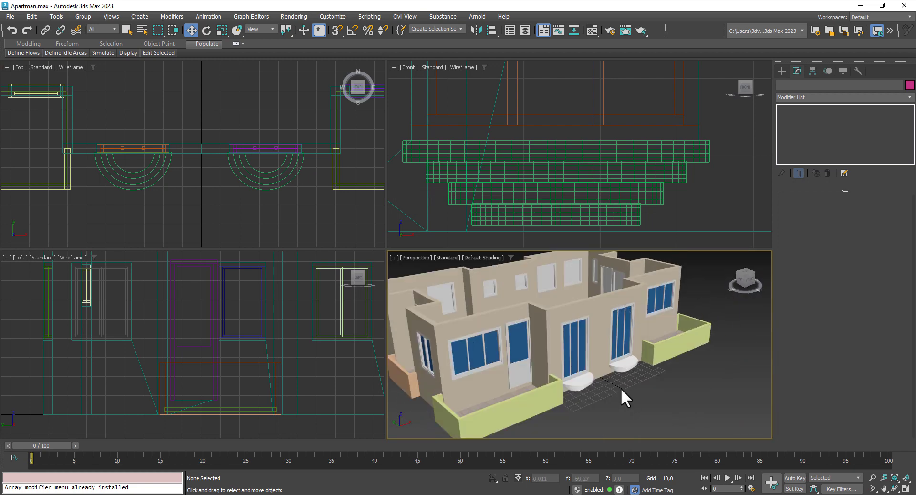
scroll(620, 387, up, 5)
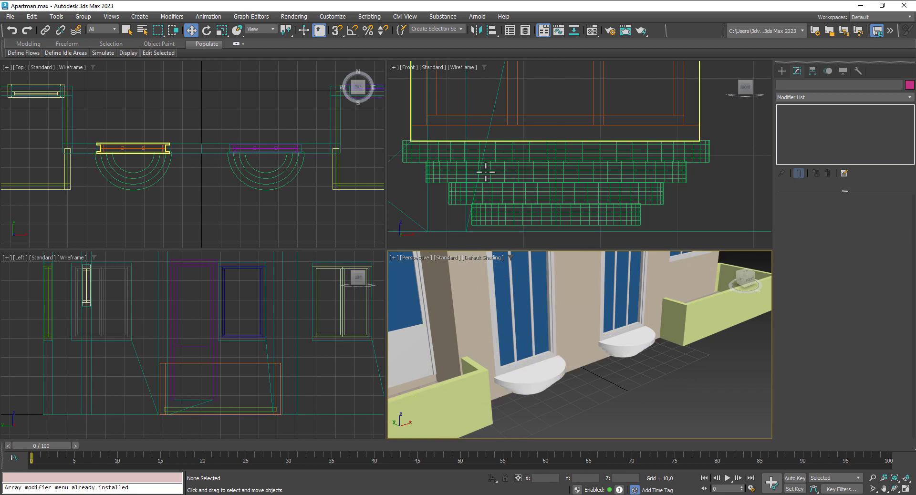
Step: Draw an arc spline along the left balcony's curved edge and lift it to the balcony top
click(781, 70)
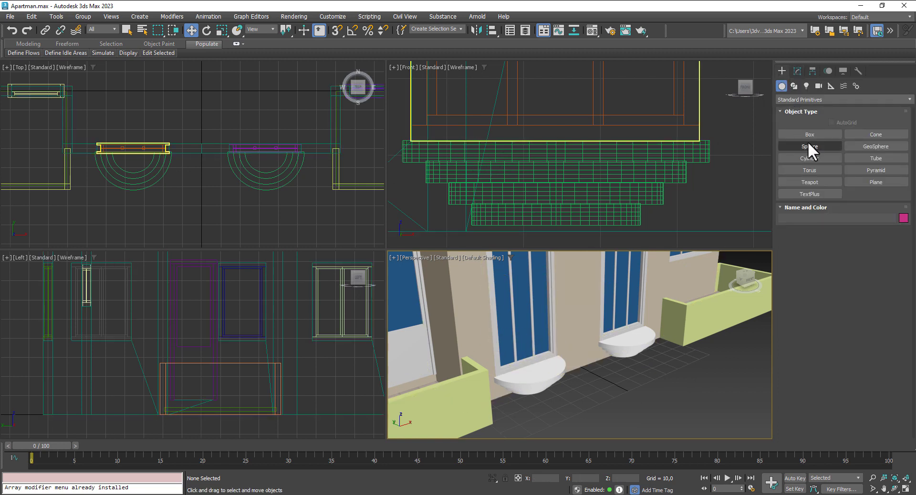
click(794, 86)
click(821, 169)
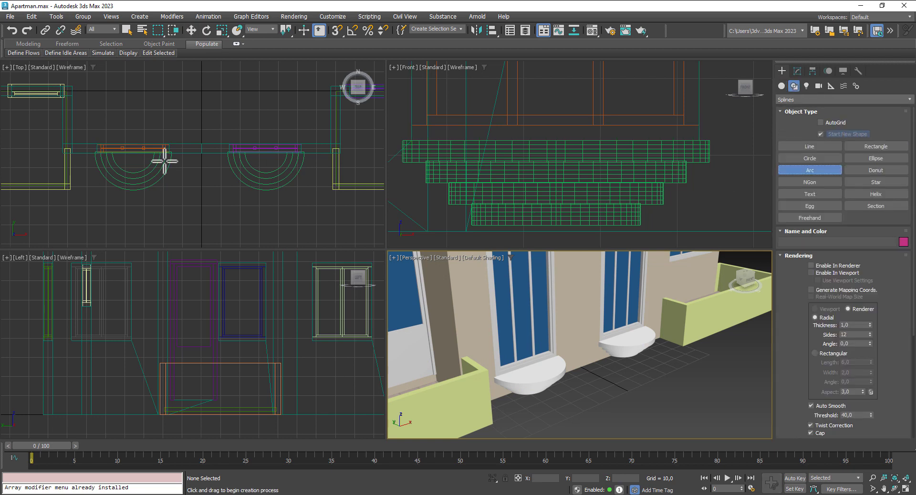
drag(92, 152, 176, 152)
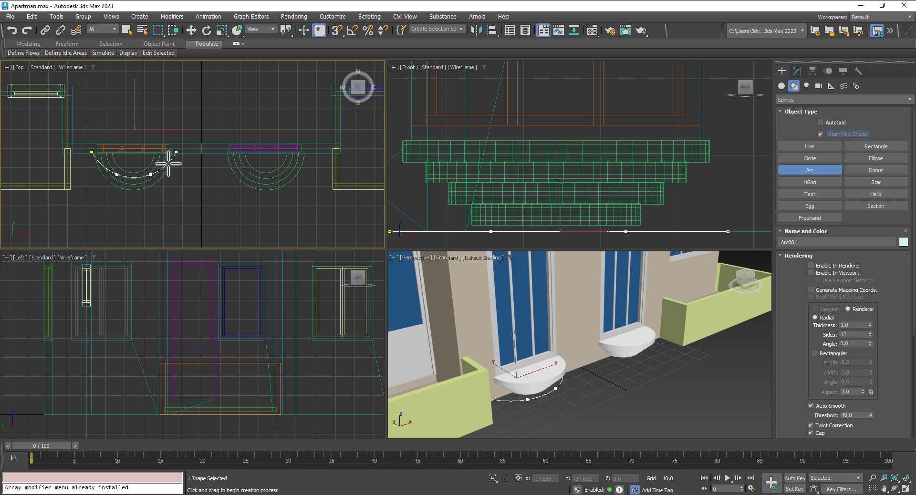
right_click(162, 163)
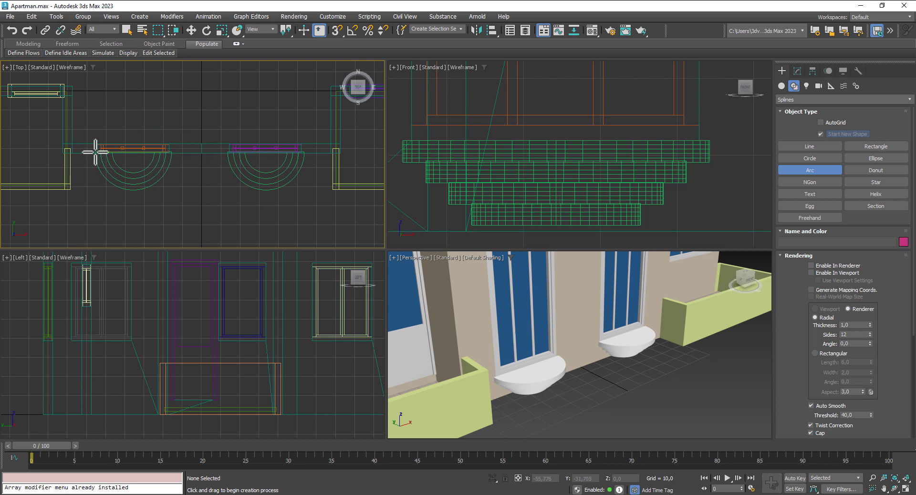
drag(94, 152, 173, 152)
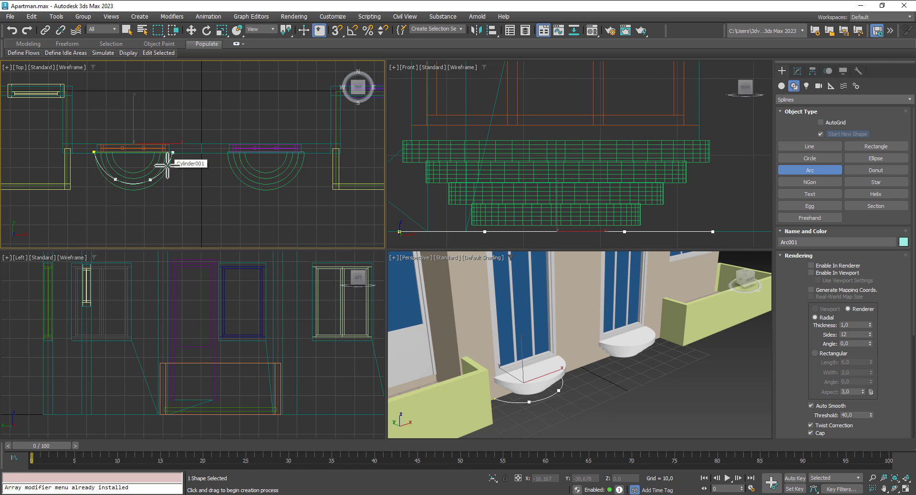
click(191, 30)
drag(557, 203, 535, 80)
Step: Make the arc render as a tube in viewports and increase its thickness
click(798, 71)
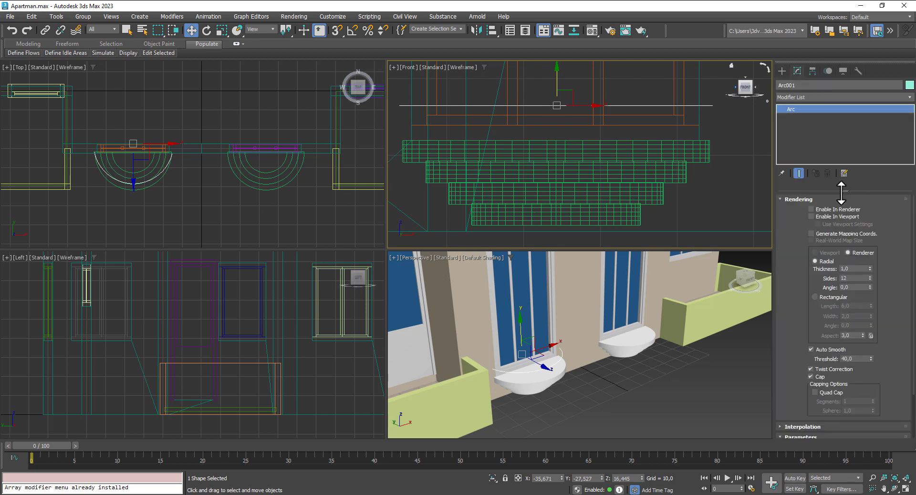
click(828, 217)
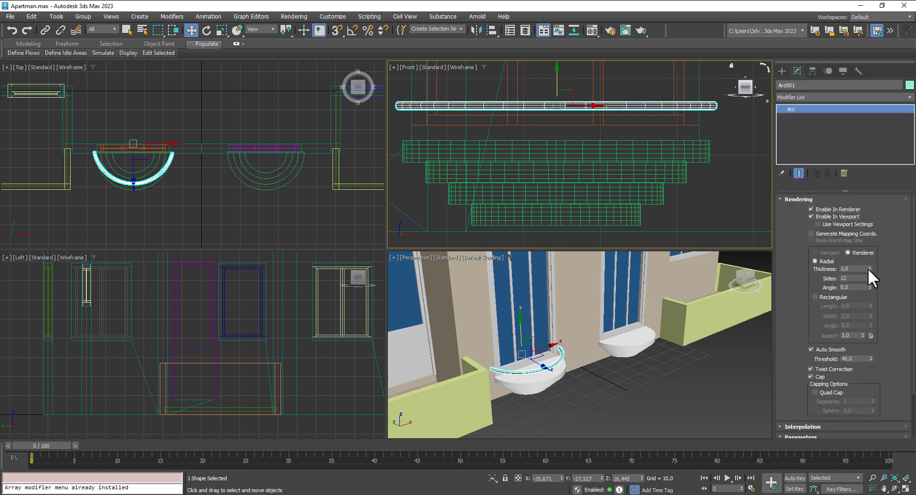
drag(869, 268, 873, 245)
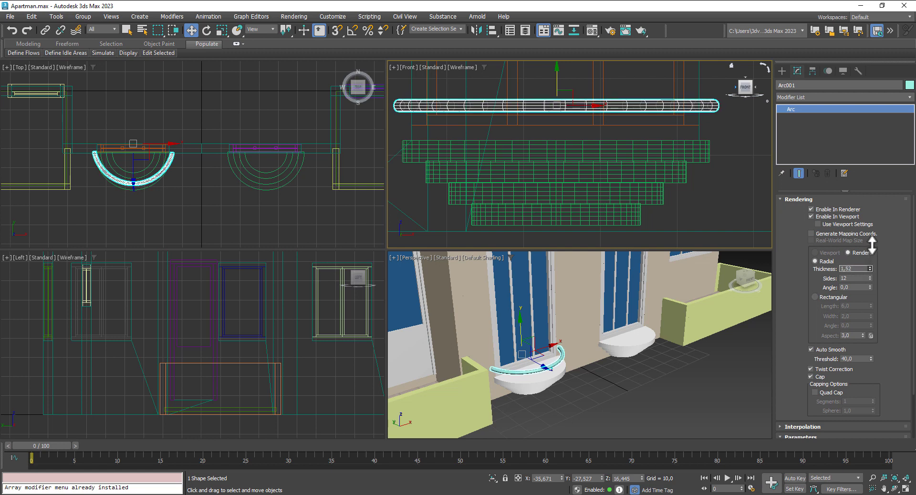
scroll(167, 142, up, 3)
middle_drag(215, 191, 242, 190)
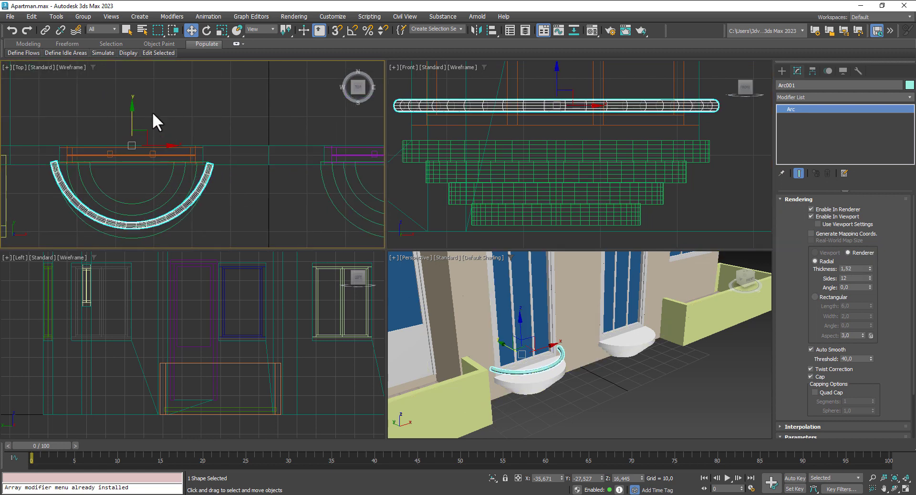
Step: Stretch the arc along Y, then nudge and rotate it to fit the balcony curve
click(222, 28)
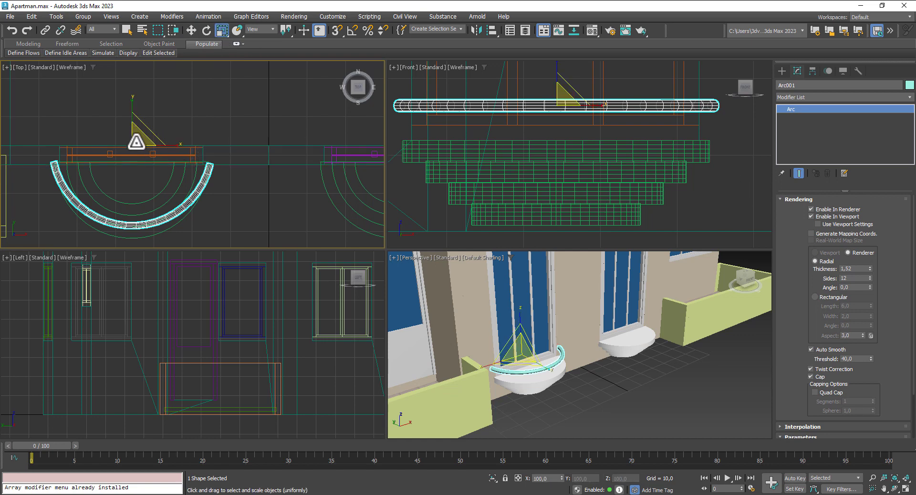
drag(135, 139, 138, 141)
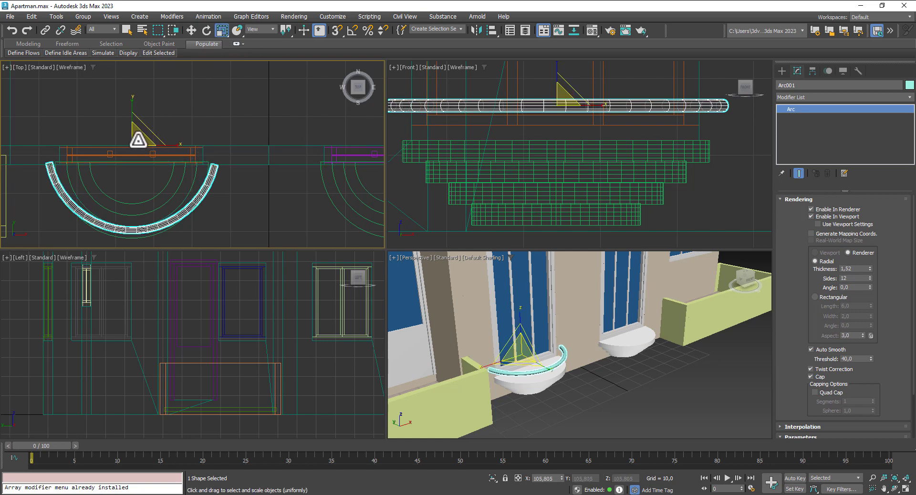
key(ctrl+z)
drag(131, 106, 128, 98)
click(191, 30)
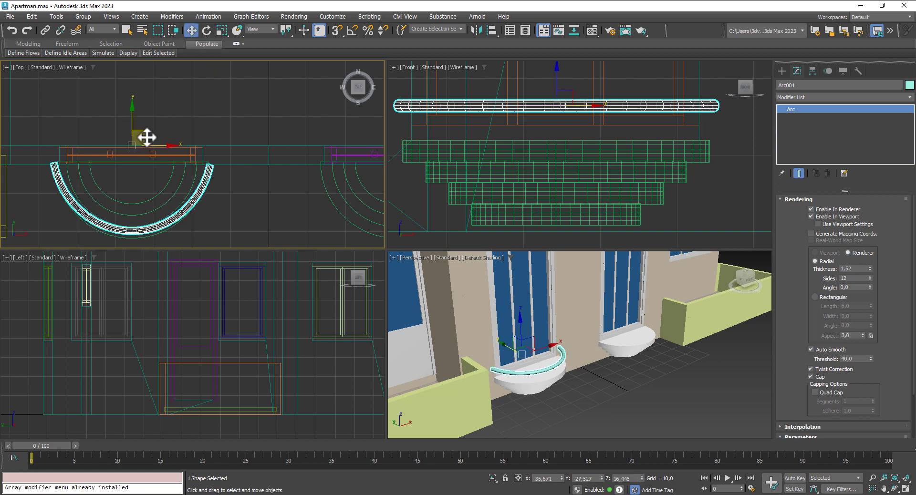
drag(133, 122, 134, 120)
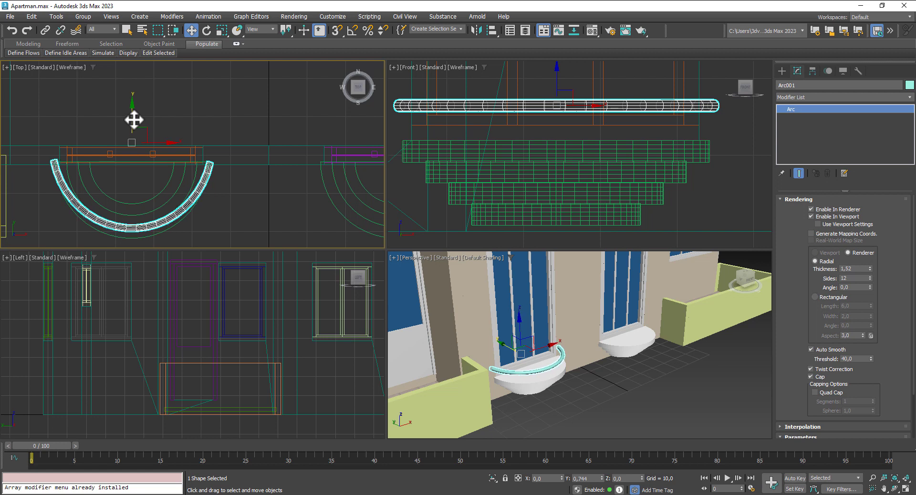
key(e)
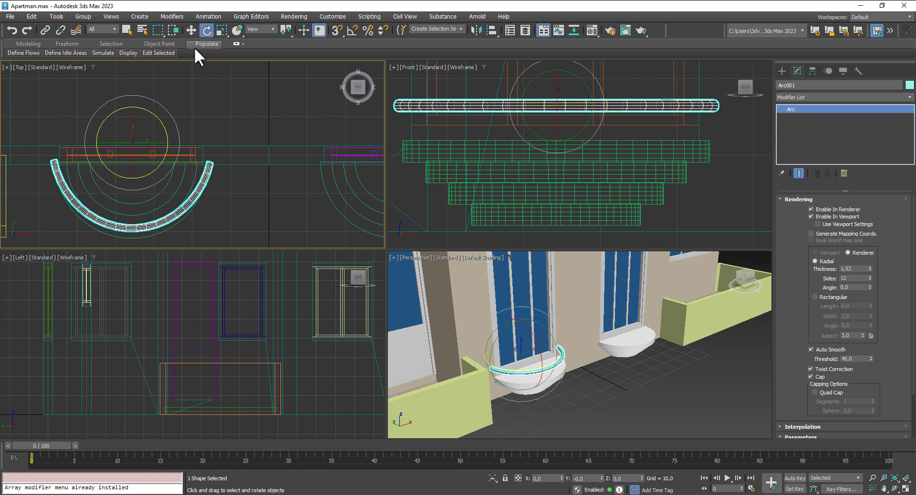
drag(165, 129, 165, 130)
Step: Set the rail thickness to 1,8 and lower the arc onto the balcony
drag(855, 269, 845, 268)
text(8)
key(Return)
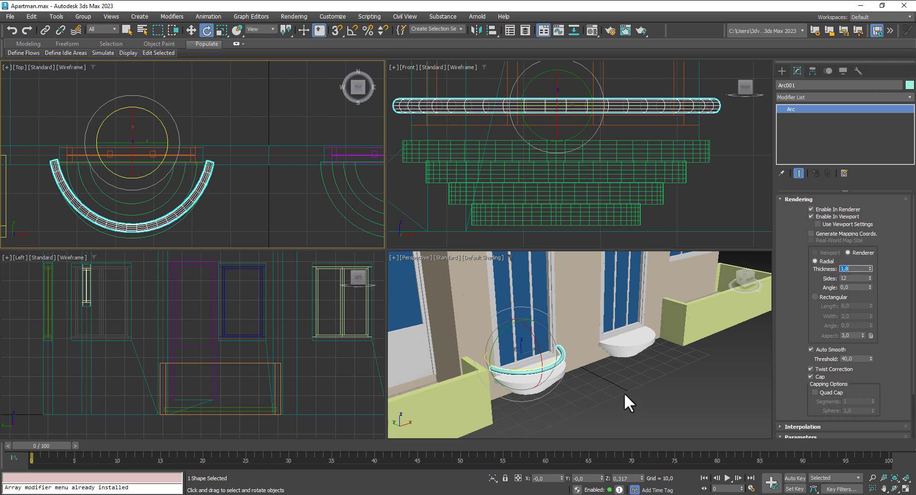
mouse_move(626, 386)
alt+middle_down()
mouse_move(600, 362)
mouse_move(583, 364)
mouse_move(636, 371)
mouse_move(690, 404)
mouse_move(616, 385)
alt+middle_up()
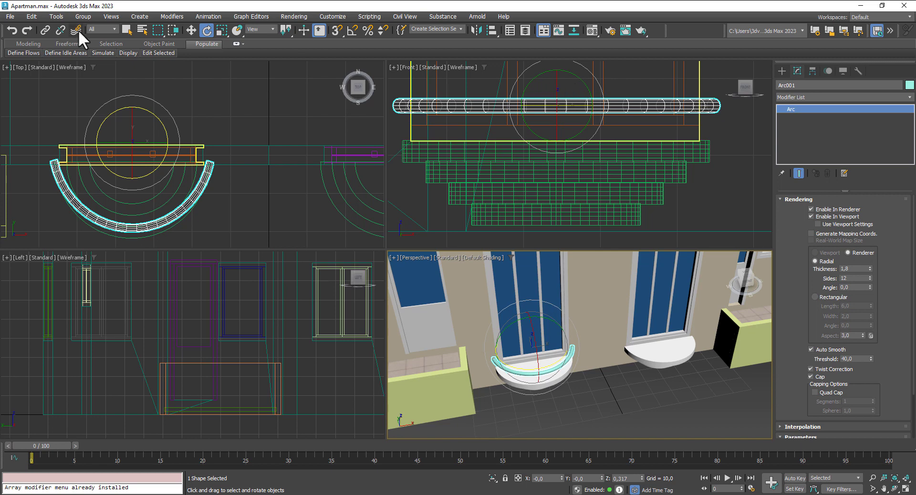
click(192, 30)
scroll(575, 146, down, 4)
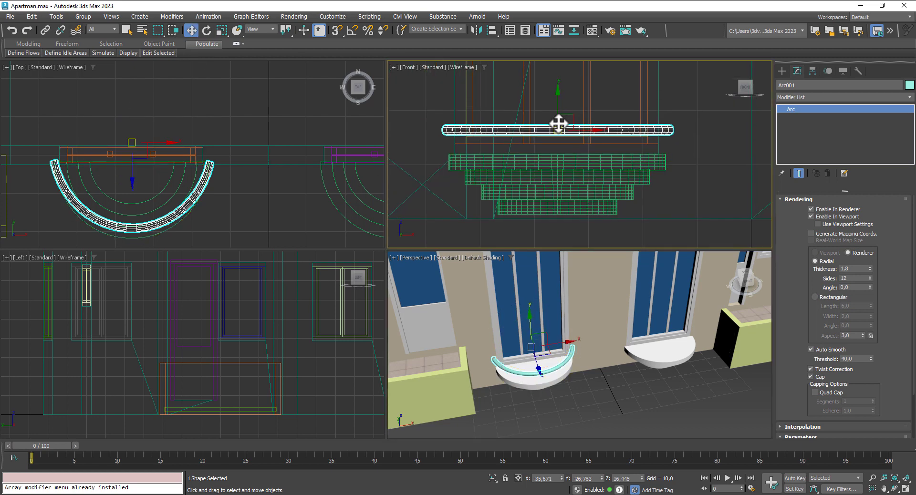
mouse_move(557, 108)
mouse_down()
mouse_move(561, 121)
mouse_move(562, 102)
mouse_up()
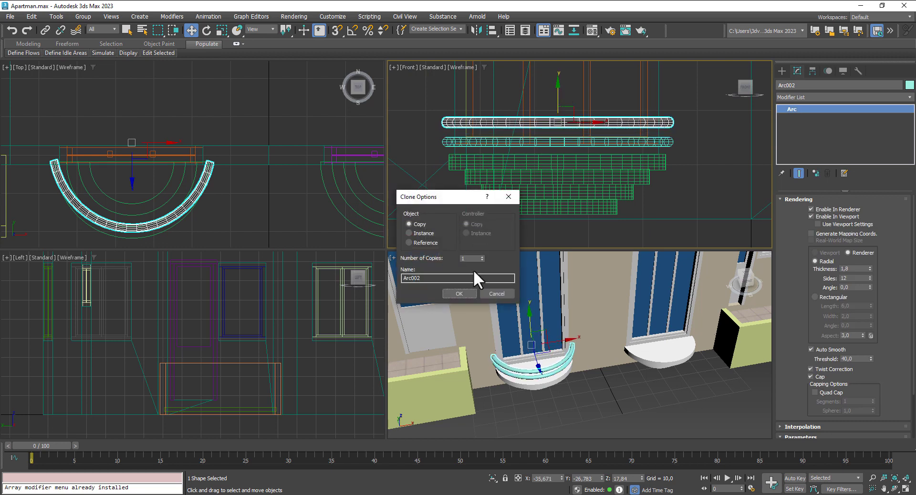
Step: Create six stacked rail copies (Arc002–Arc007) above the left half-round balcony
click(482, 256)
click(482, 256)
click(482, 256)
click(482, 255)
click(482, 256)
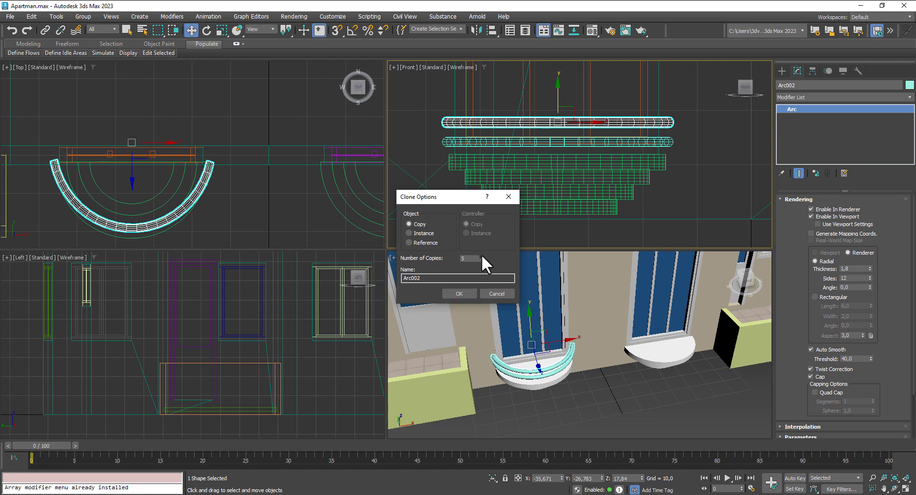
click(459, 293)
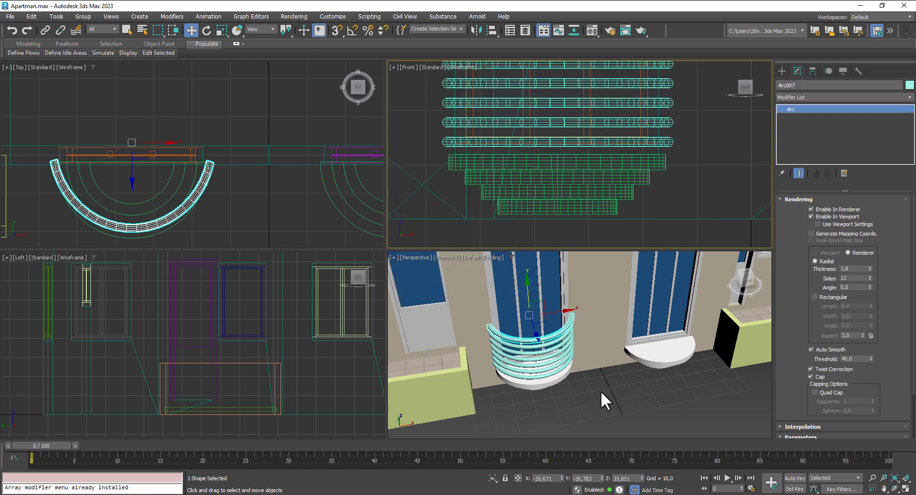
alt+middle_drag(606, 387, 605, 369)
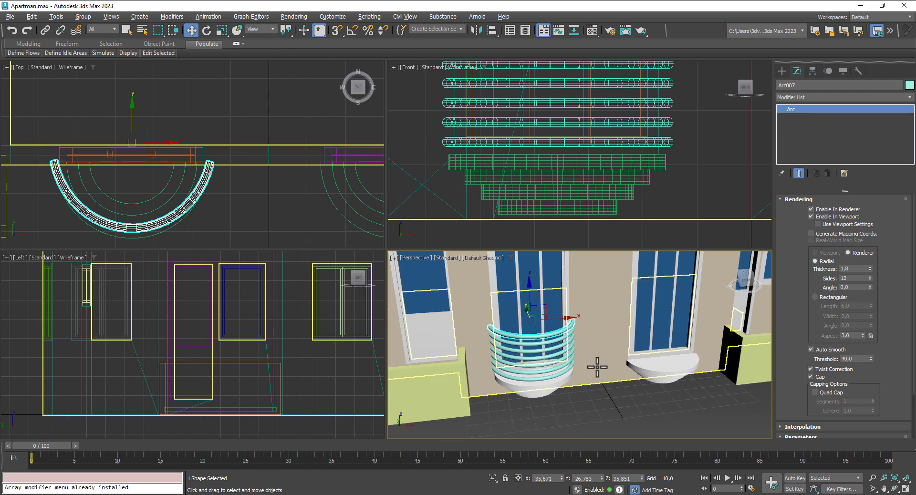
click(593, 365)
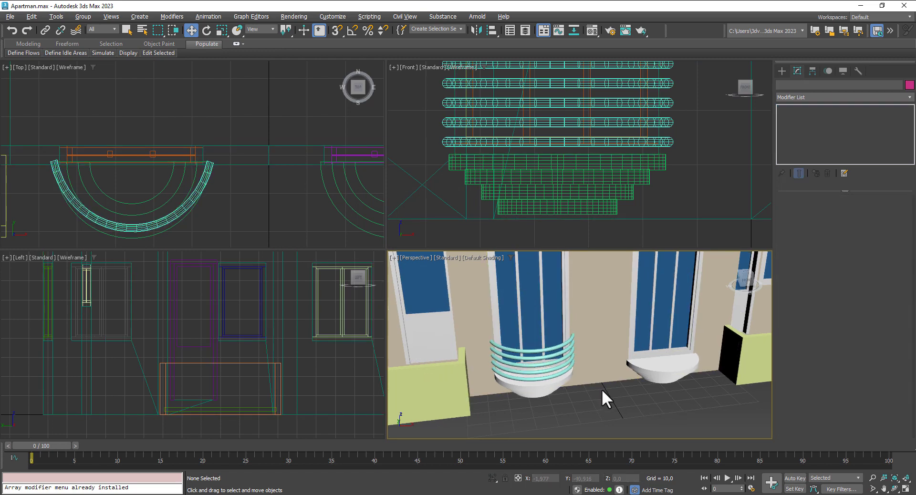
scroll(602, 388, down, 10)
scroll(614, 368, up, 8)
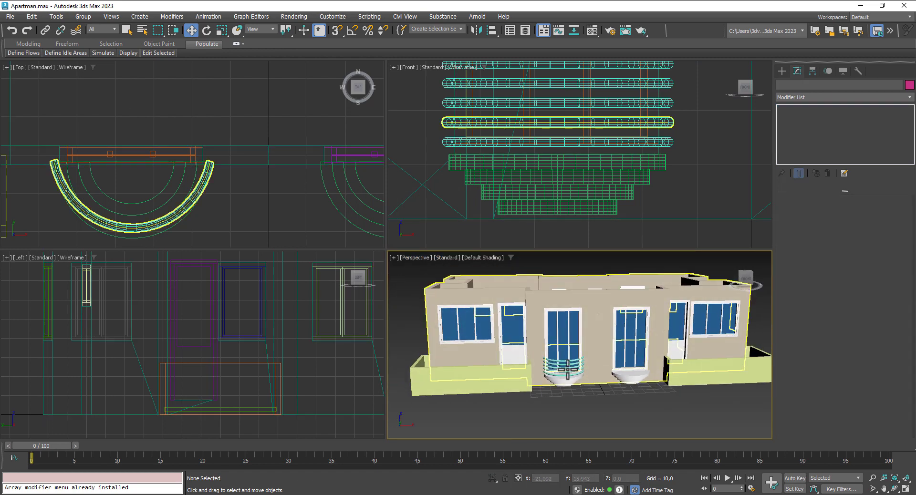
Step: Make an empty slot a Handrail Arnold Standard Surface with light grey base and 0,441 metalness
key(m)
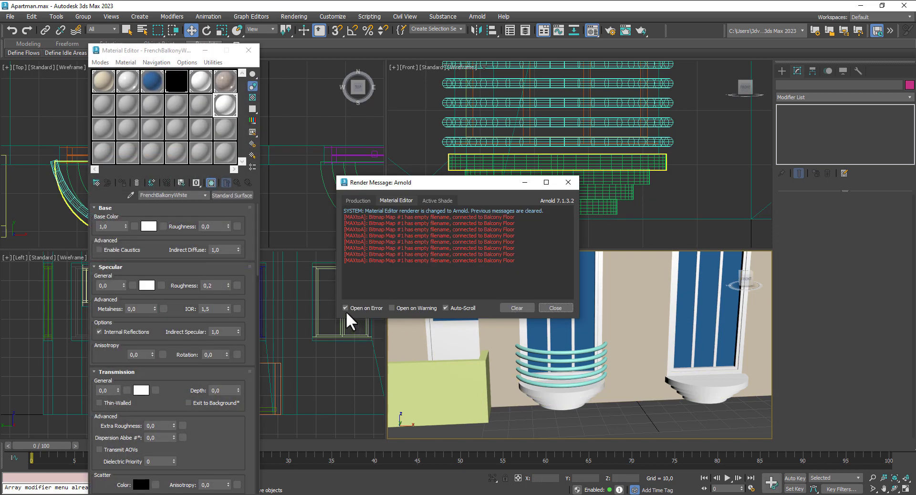
click(548, 309)
click(202, 99)
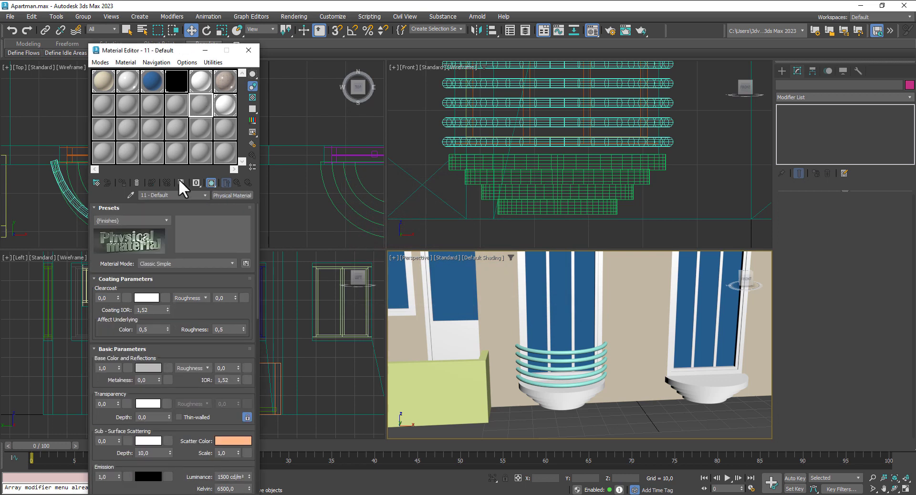
click(224, 195)
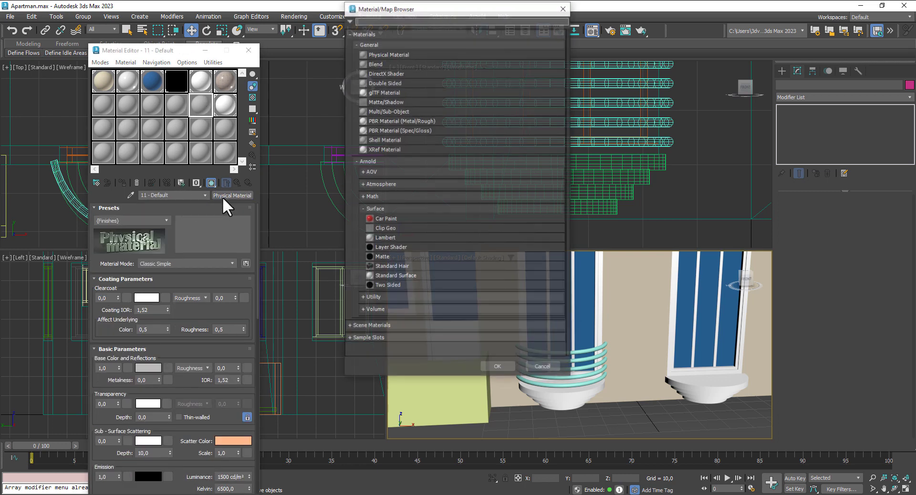
double_click(395, 276)
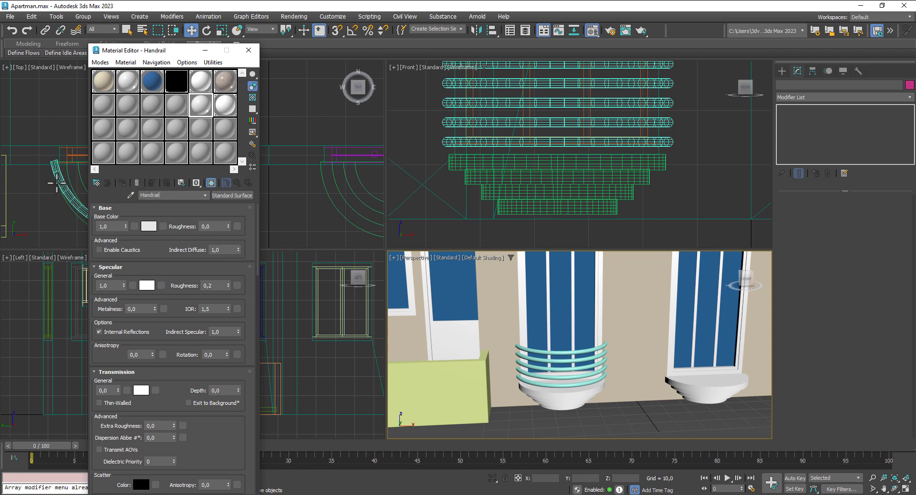
click(150, 227)
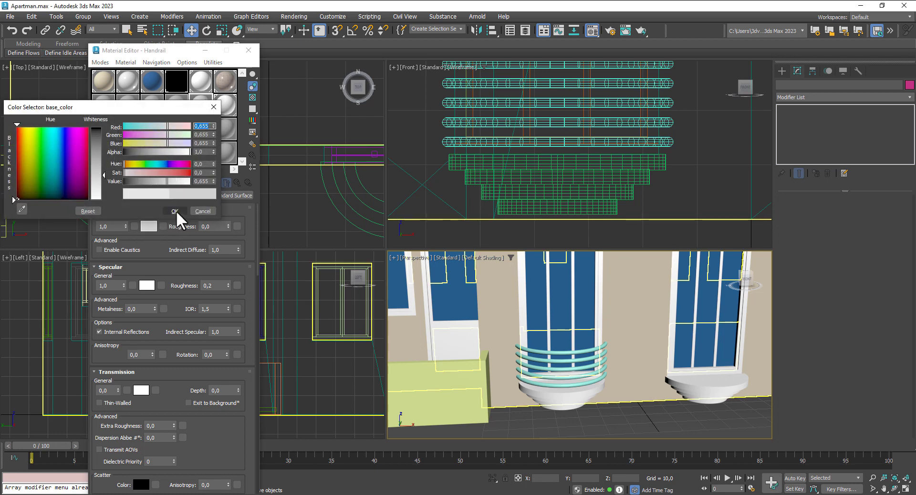
click(175, 211)
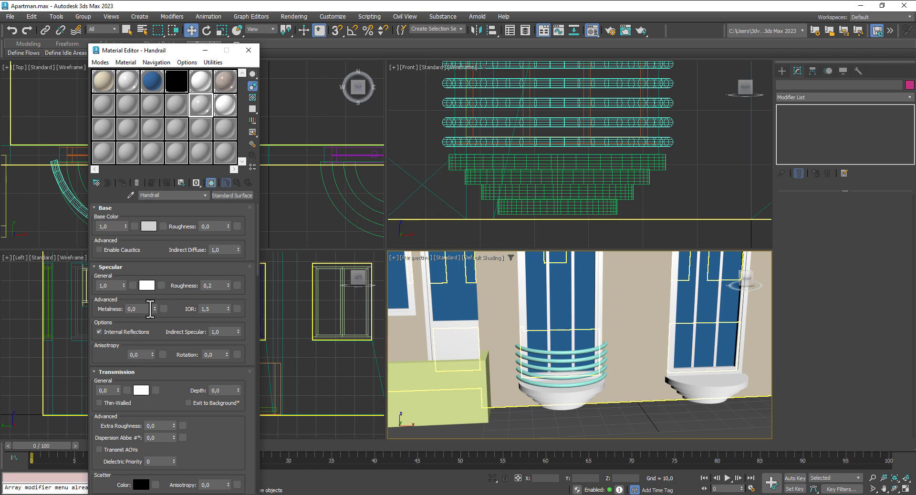
drag(155, 308, 159, 279)
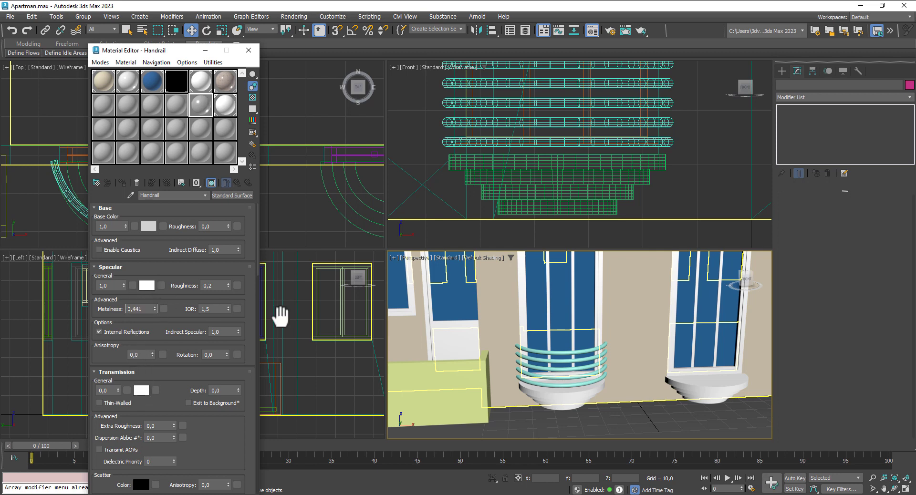
Step: Select the five rail arcs, assign them the Handrail material, and close the Material Editor
click(576, 354)
ctrl+click(576, 363)
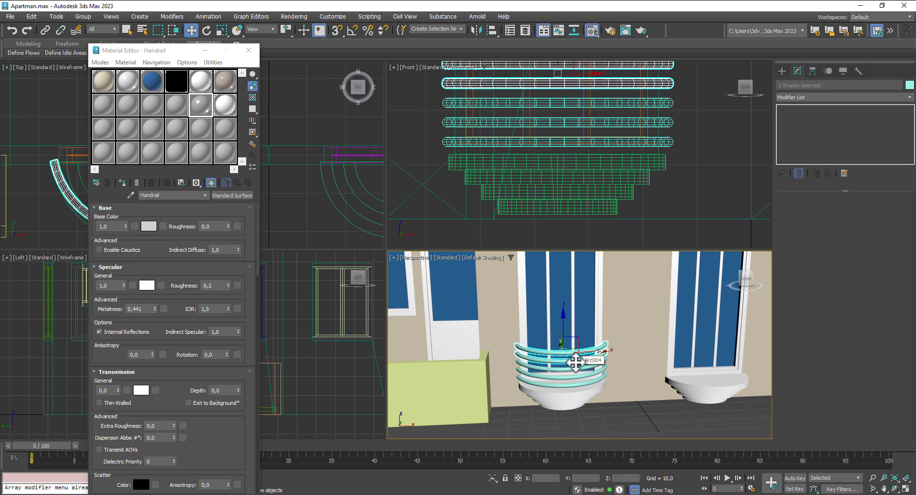
ctrl+click(575, 369)
ctrl+click(576, 375)
ctrl+click(576, 382)
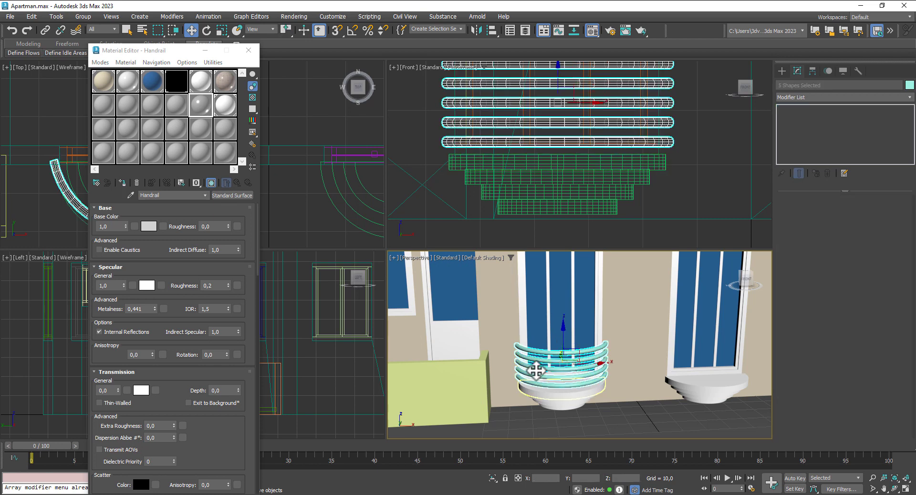
click(122, 182)
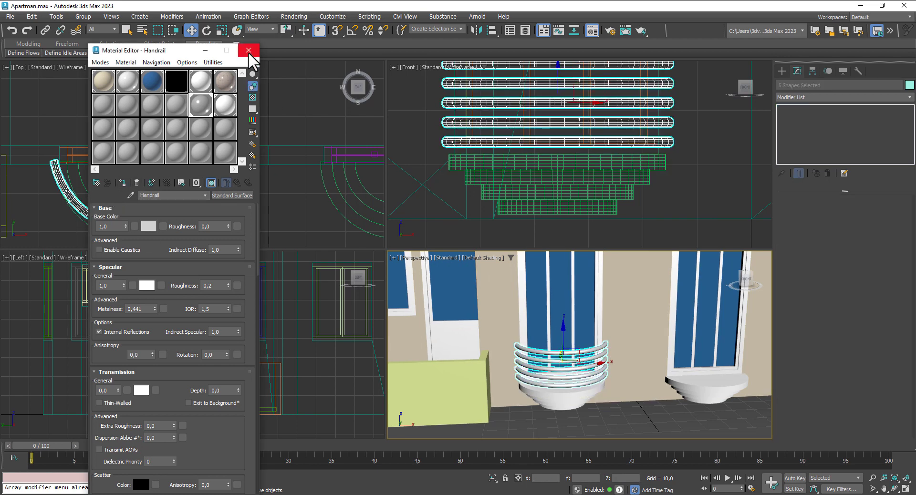
click(248, 51)
middle_drag(248, 210, 143, 185)
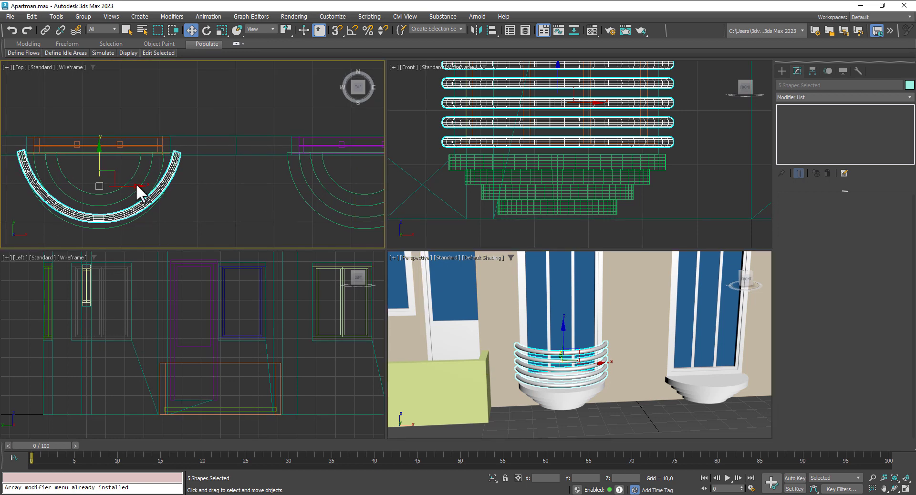
Step: Copy the five rails over to the second balcony
drag(132, 186, 395, 203)
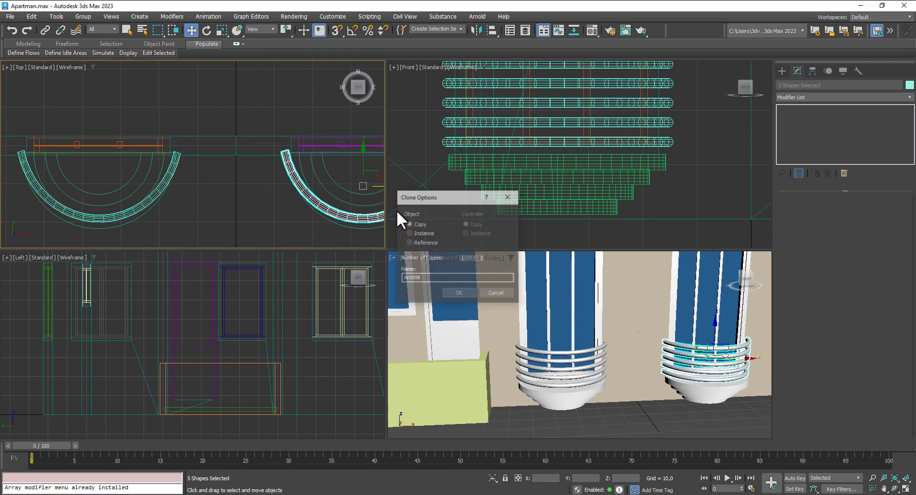
click(459, 294)
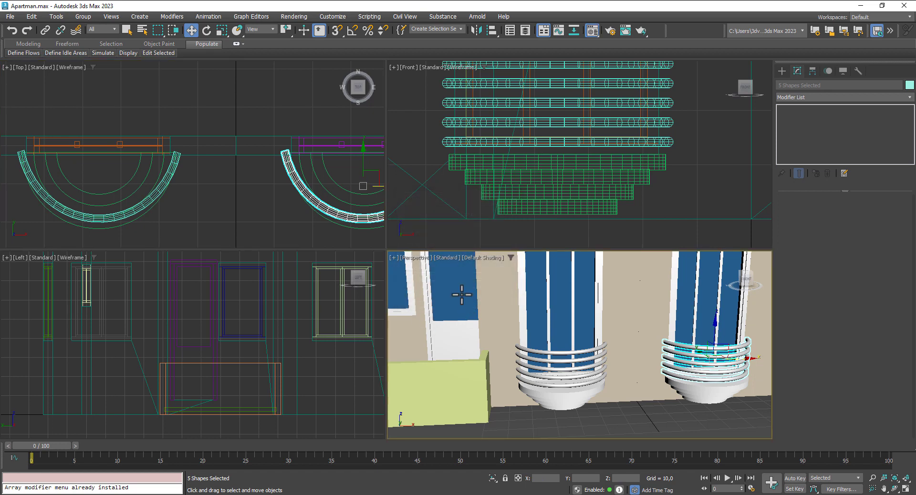
key(m)
click(176, 87)
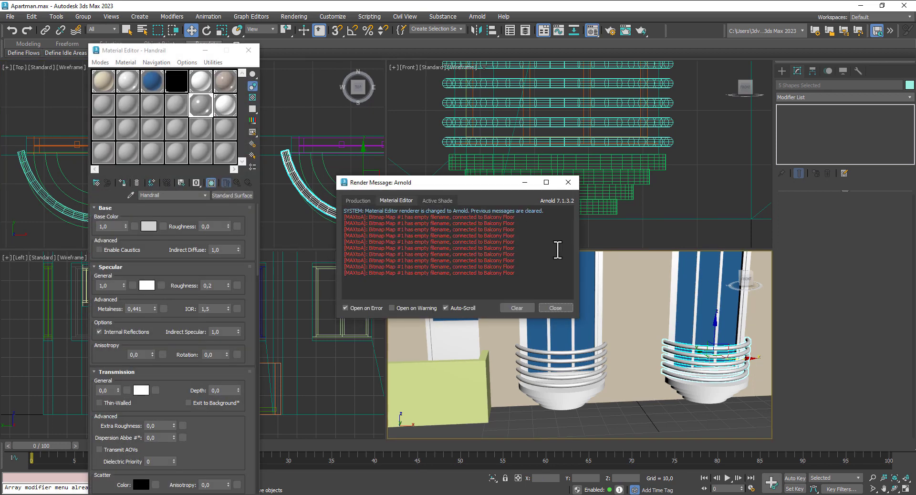
Step: Replace the Balcony Floor slot's material, inspect 06 - Default, then close the Material Editor
click(556, 309)
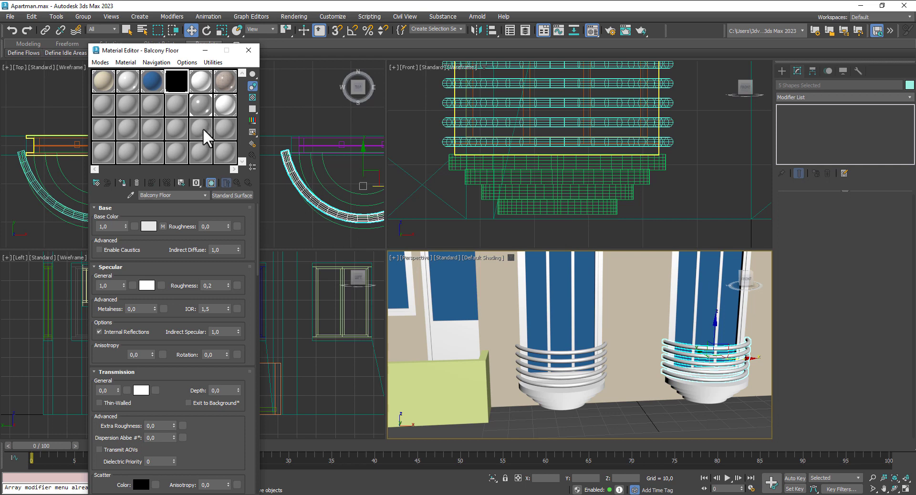
drag(203, 128, 179, 82)
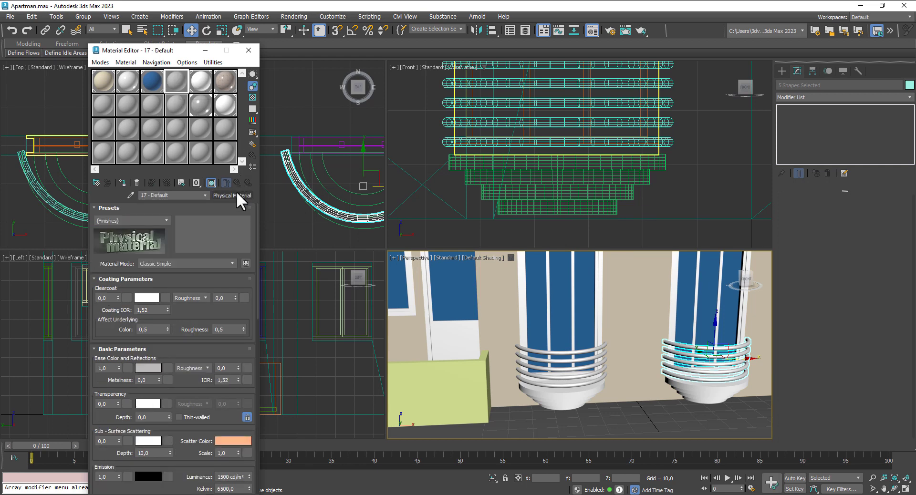
scroll(506, 351, down, 6)
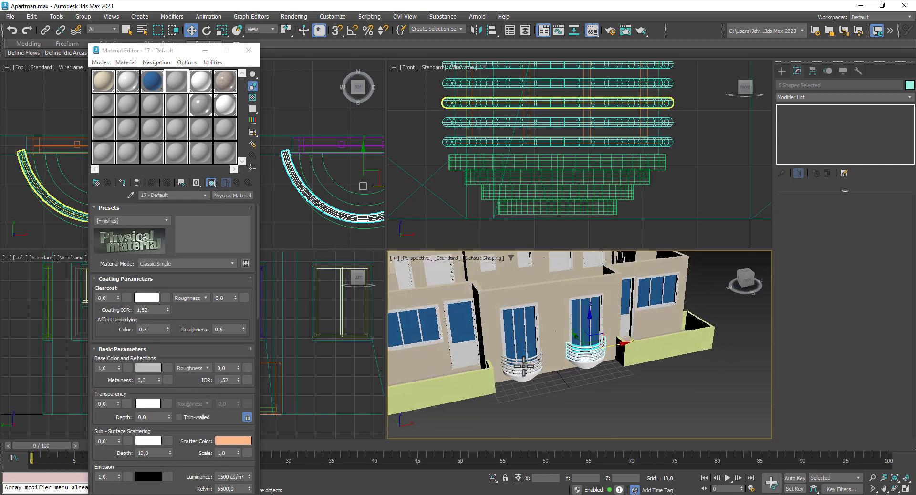
alt+middle_drag(524, 367, 527, 384)
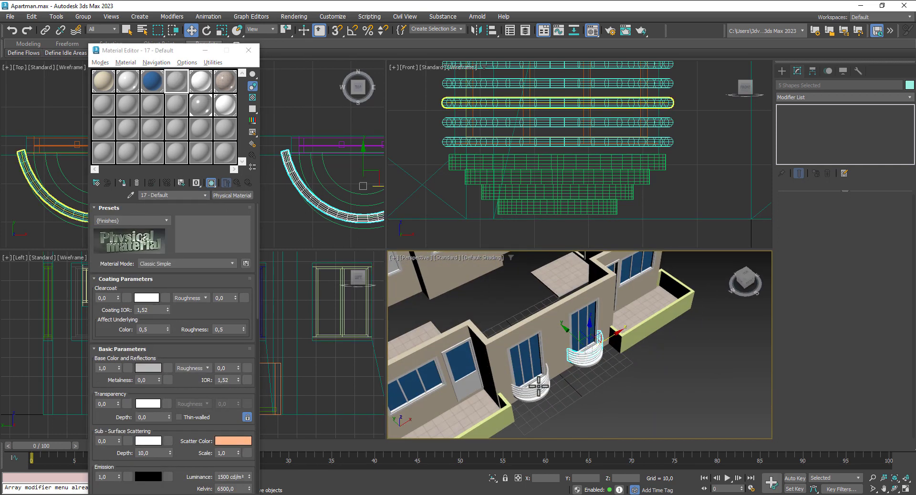
click(221, 79)
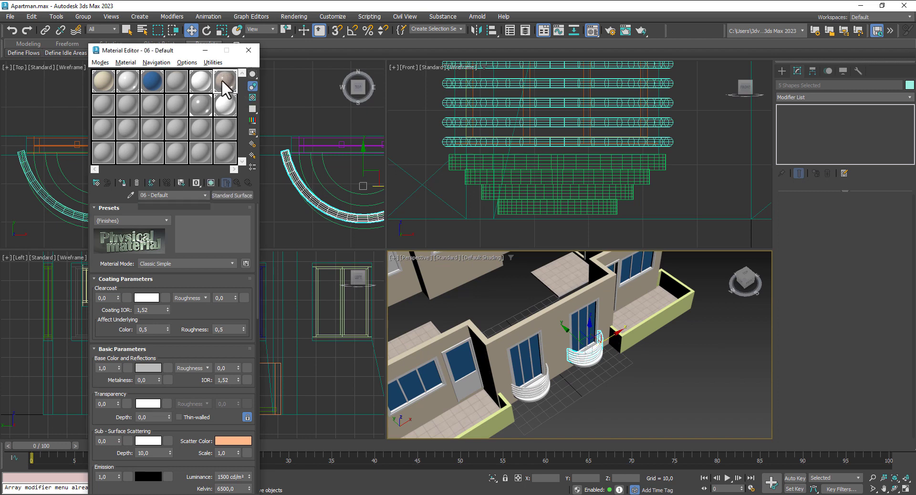
click(244, 51)
Step: Deselect the five rail shapes and bring the right-hand rectangular corner balcony into view
middle_drag(688, 378, 783, 347)
scroll(710, 357, down, 4)
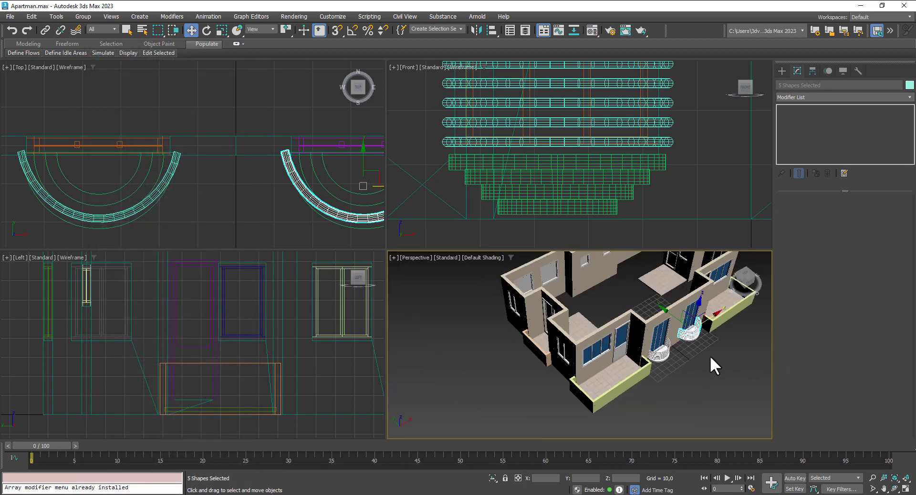
alt+middle_drag(719, 366, 486, 337)
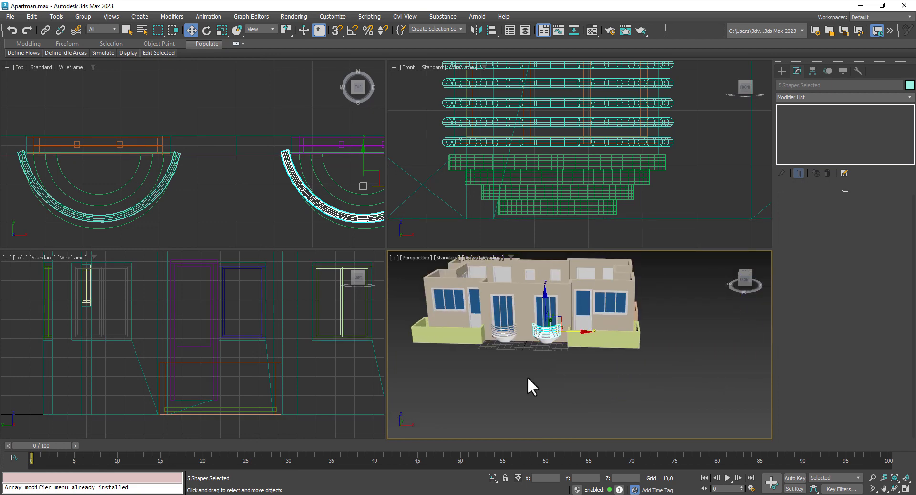
click(519, 379)
alt+middle_drag(518, 379, 551, 392)
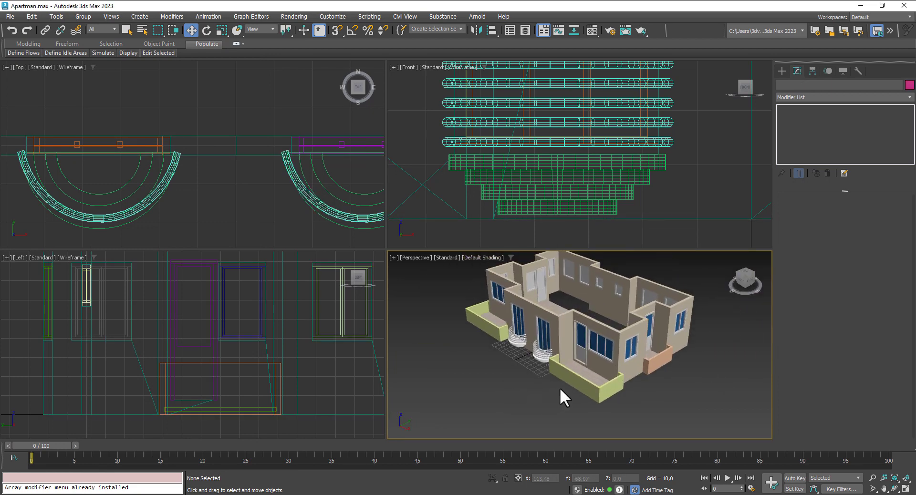
scroll(629, 398, up, 3)
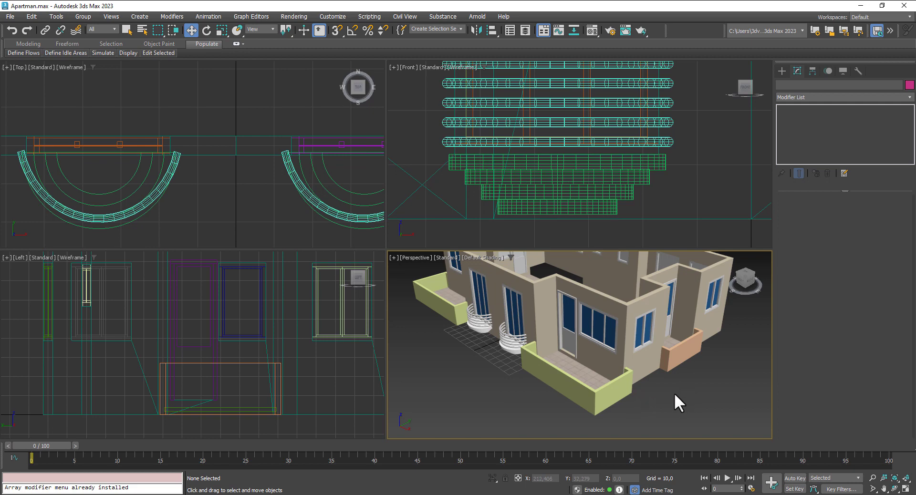
mouse_move(676, 397)
alt+middle_down()
mouse_move(652, 391)
mouse_move(682, 398)
alt+middle_up()
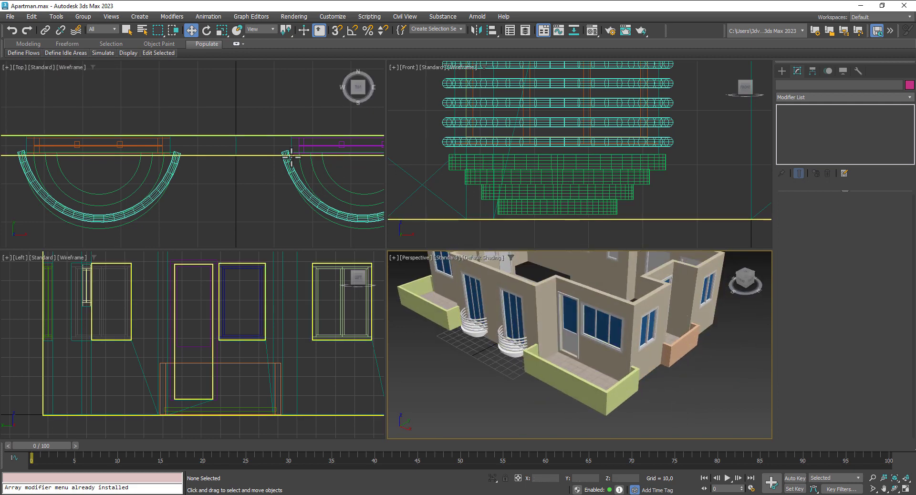
scroll(300, 185, down, 4)
middle_drag(299, 185, 243, 158)
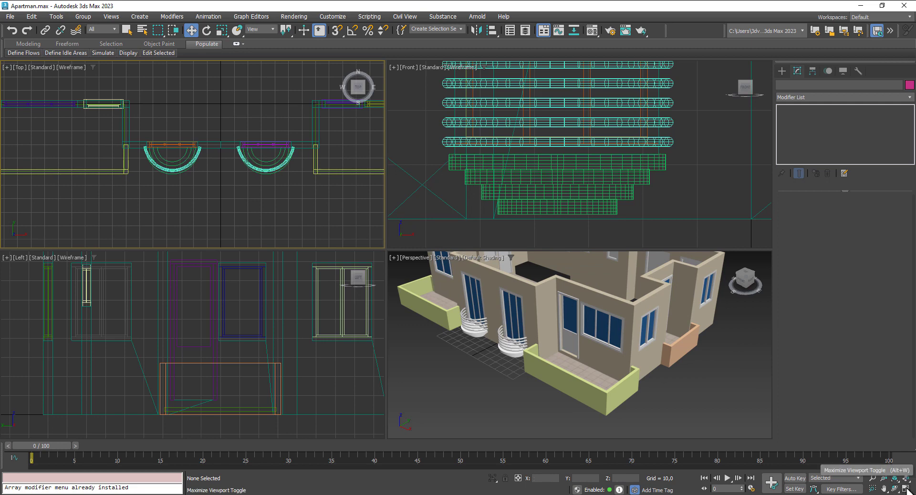
Step: Maximize the Top view and start a Line with Enable In Renderer and Viewport off
click(905, 488)
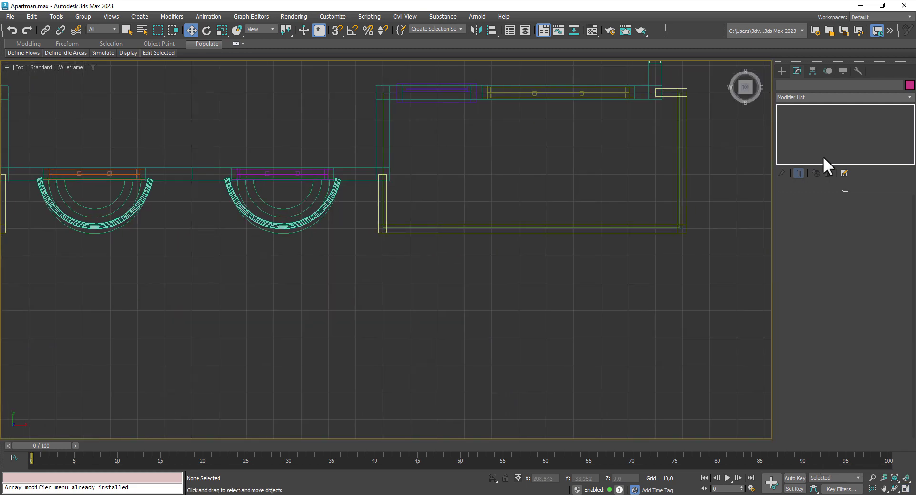
click(782, 70)
click(813, 146)
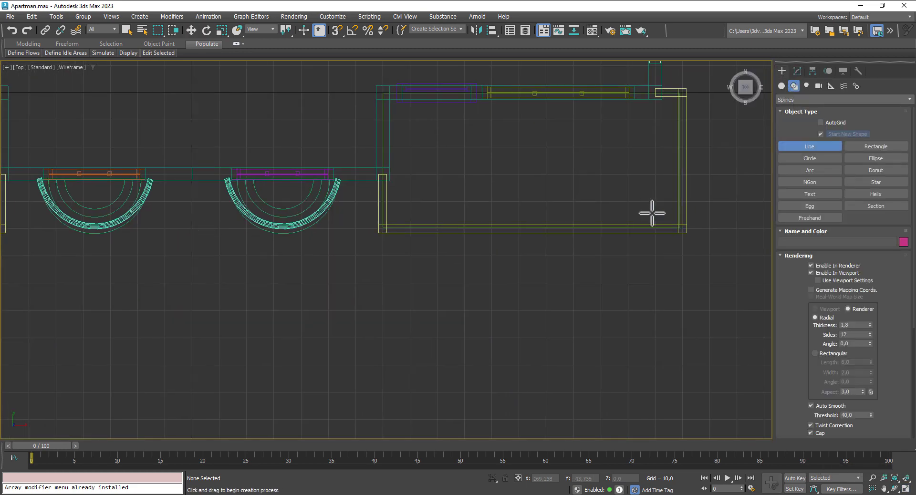
middle_drag(651, 210, 593, 194)
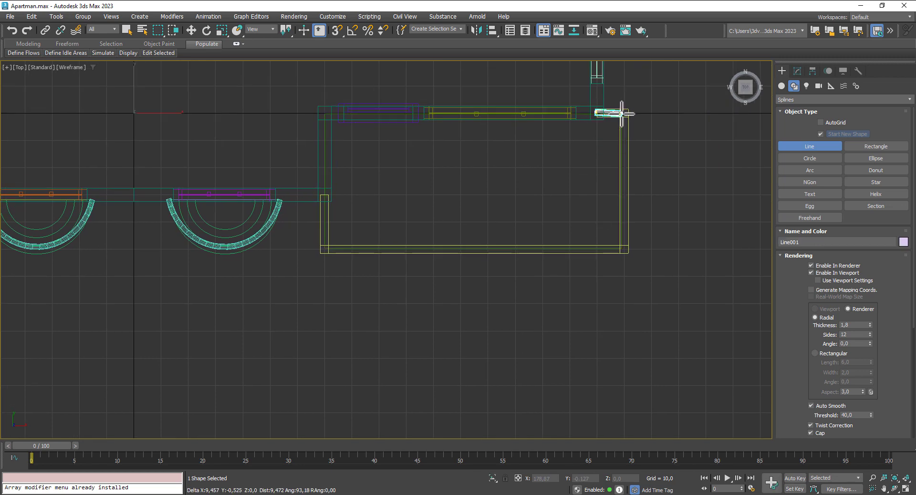
click(817, 265)
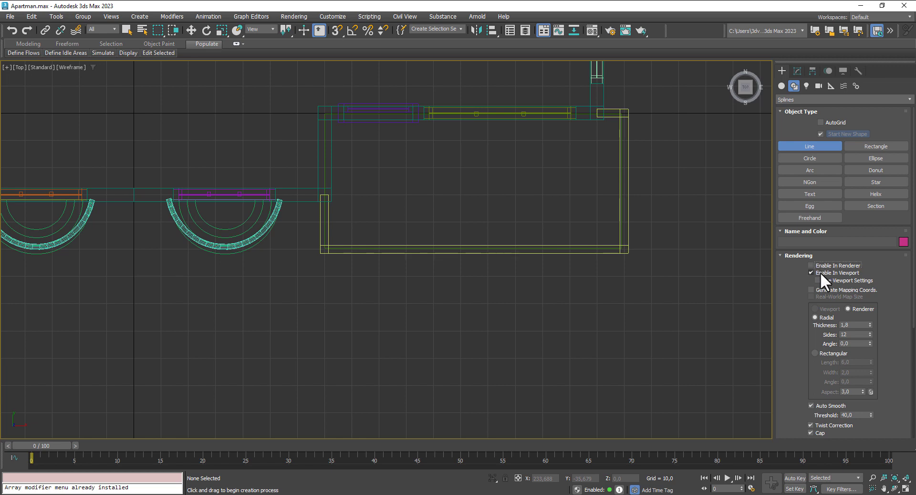
click(820, 272)
Step: Trace the rectangular balcony's parapet corners as Line001, then restore the four-view layout
click(596, 112)
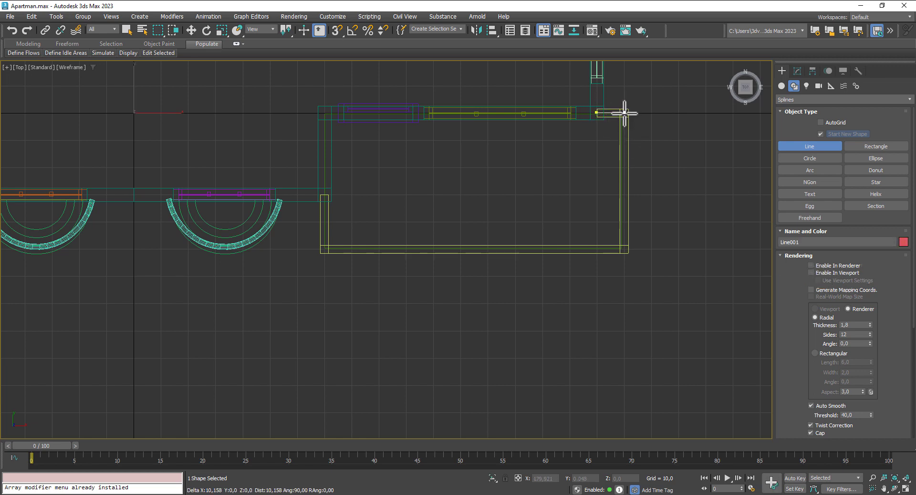
click(625, 113)
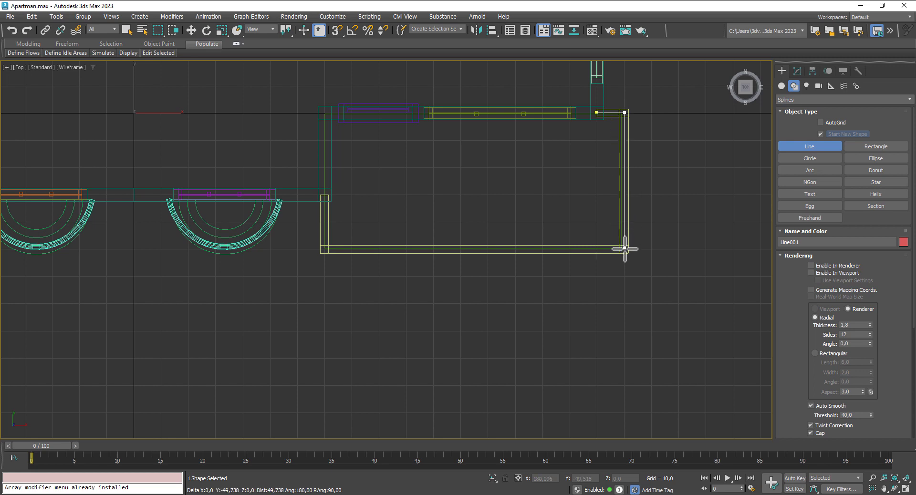
click(625, 250)
click(326, 250)
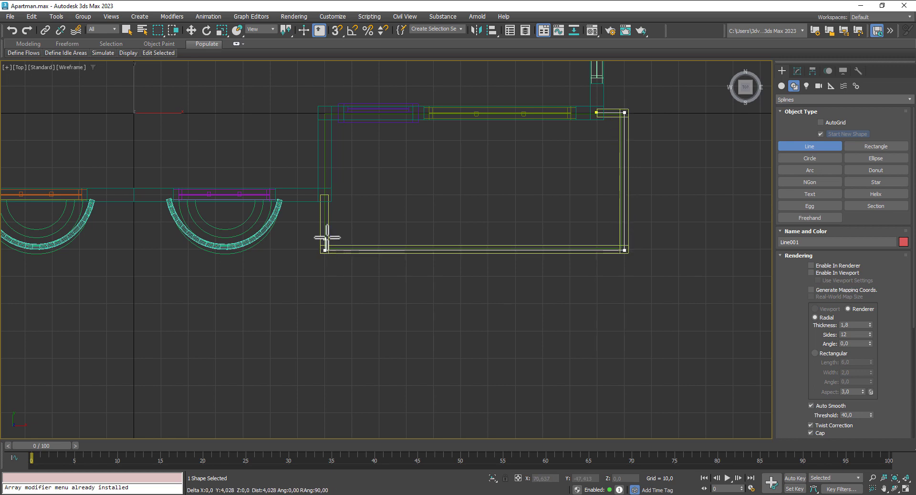
click(326, 199)
right_click(326, 199)
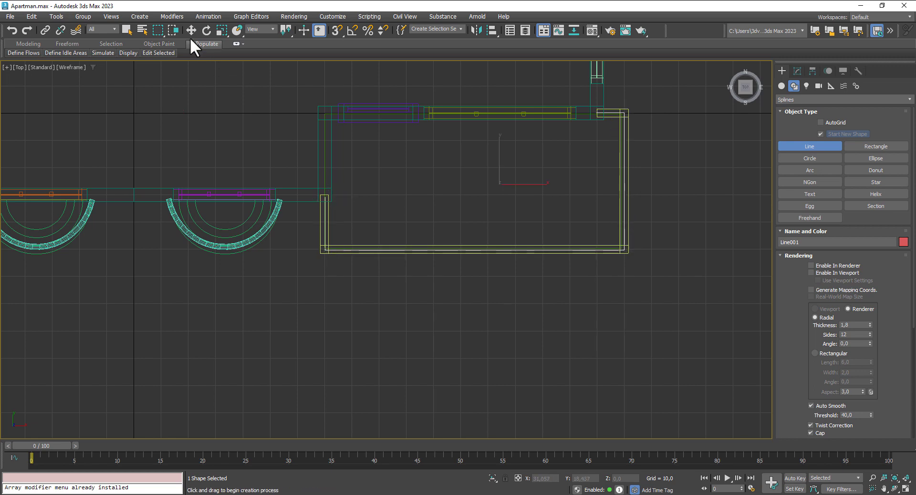
click(192, 30)
click(907, 490)
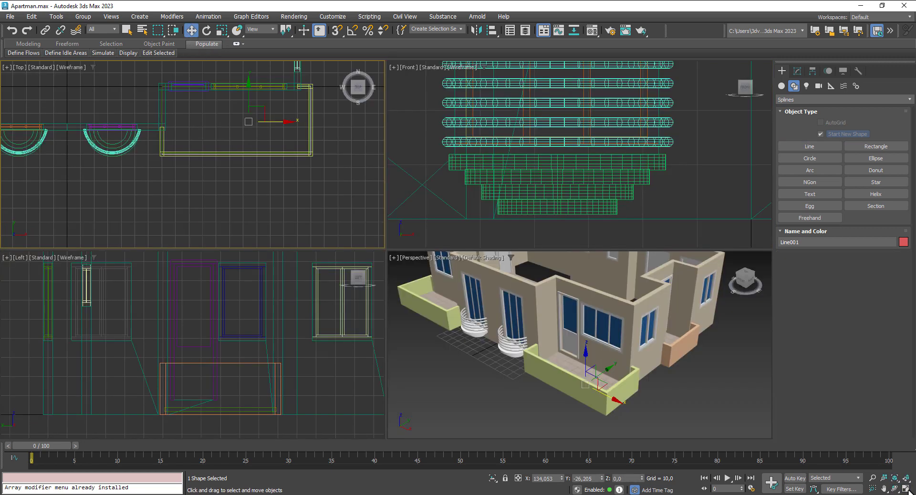
Step: Move Line001 up in the Front view to Z 26,93, atop the parapet walls
scroll(481, 152, down, 5)
middle_drag(630, 209, 503, 217)
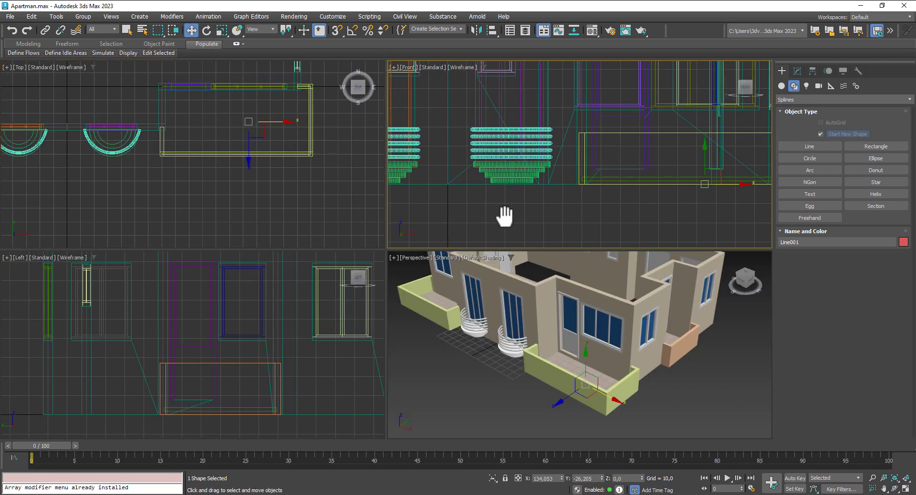
scroll(595, 208, down, 2)
middle_drag(663, 214, 623, 213)
drag(634, 170, 629, 139)
scroll(636, 151, up, 3)
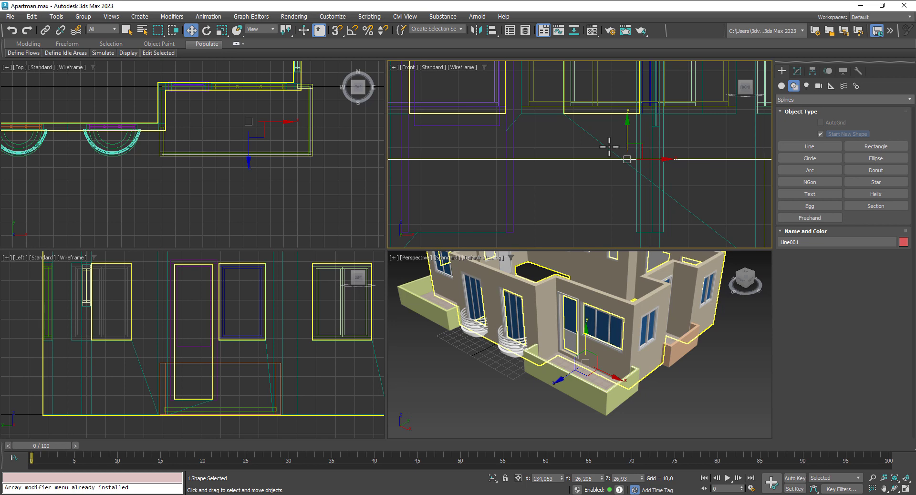
scroll(575, 348, up, 4)
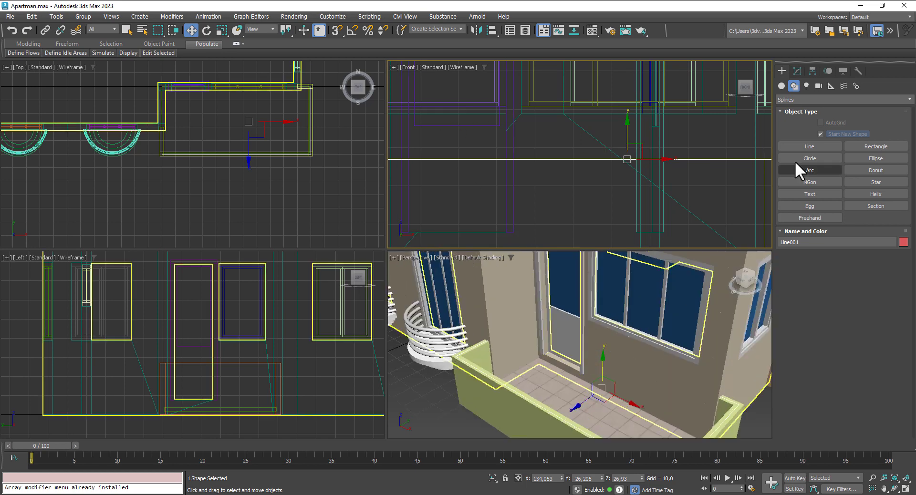
Step: Make Line001 show in the viewport with a rectangular profile, reducing its length to 1,173
click(798, 68)
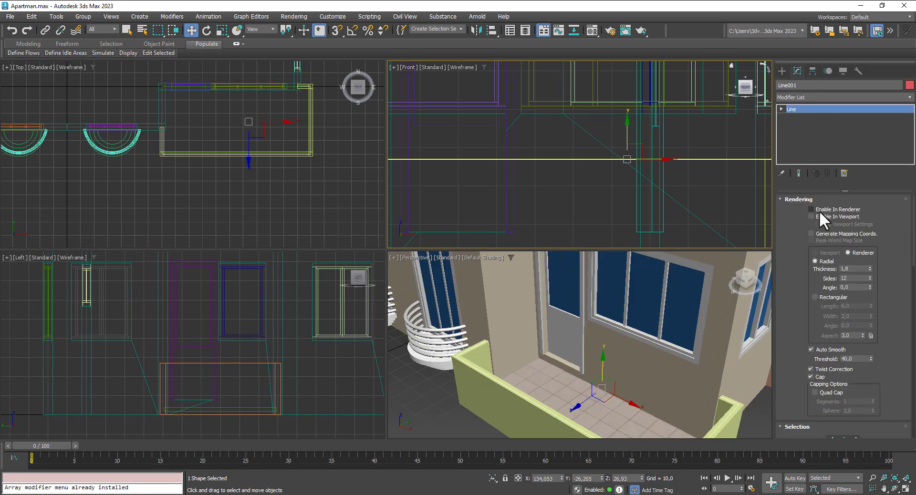
click(817, 216)
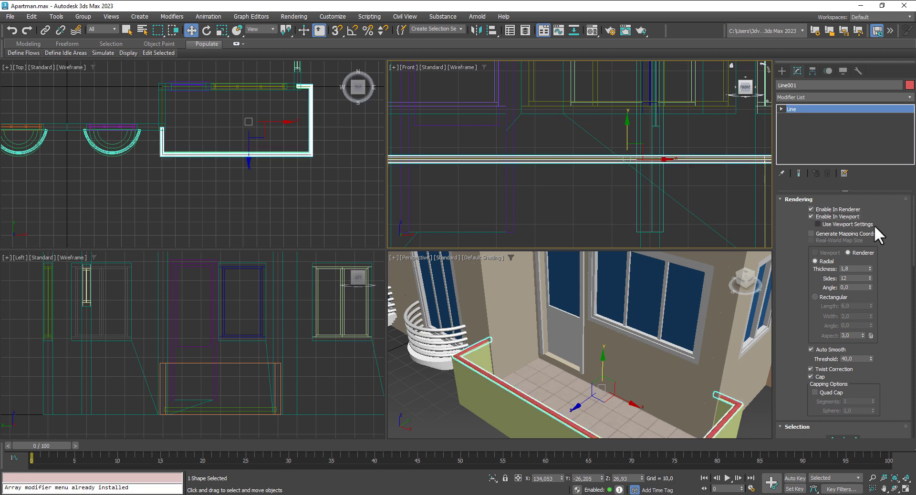
click(820, 298)
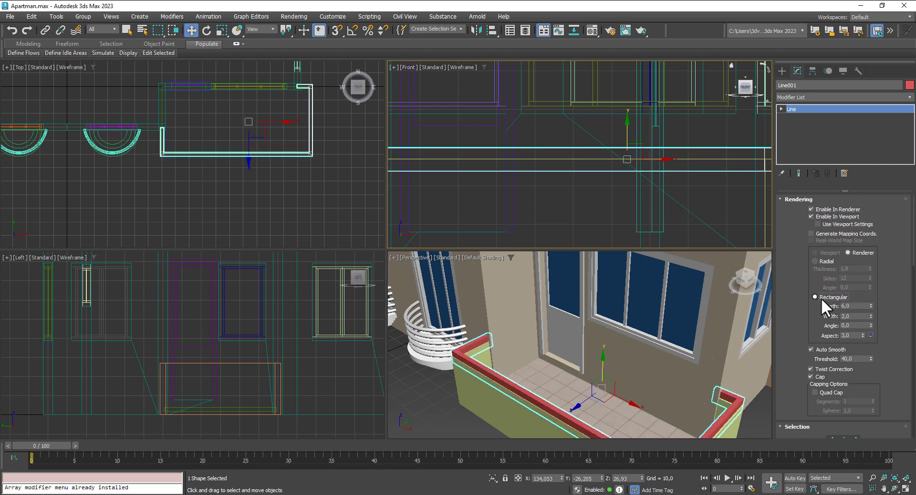
drag(872, 305, 876, 255)
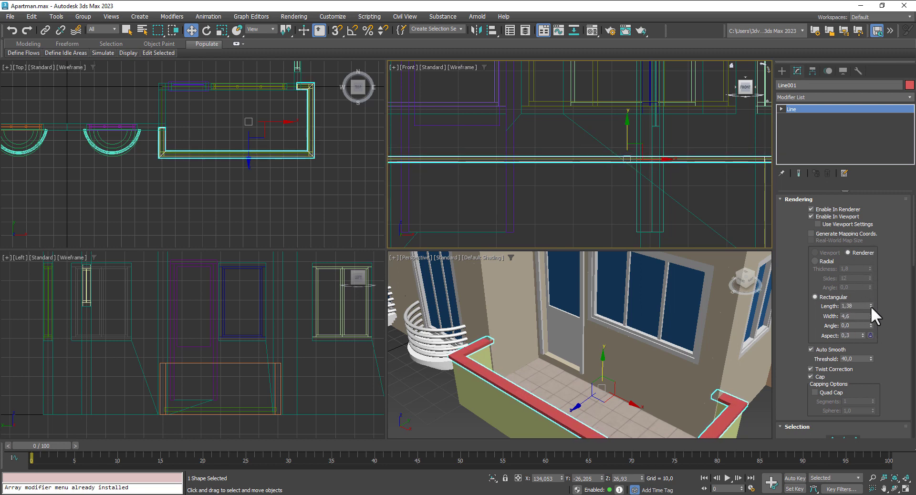
mouse_move(870, 306)
mouse_down()
mouse_move(873, 315)
mouse_move(872, 300)
mouse_up()
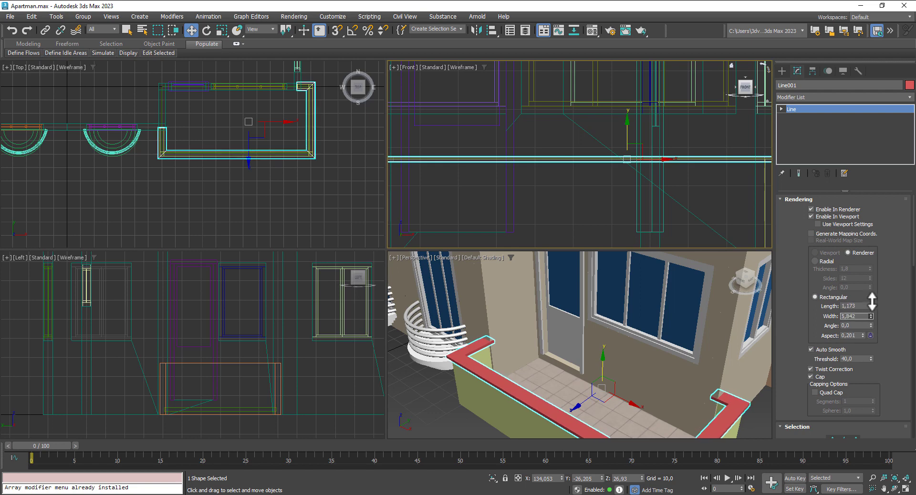
Step: Adjust the rectangular width through 7,475 and 8,746, finally settling at 7,346
scroll(636, 327, down, 3)
alt+middle_drag(659, 342, 677, 291)
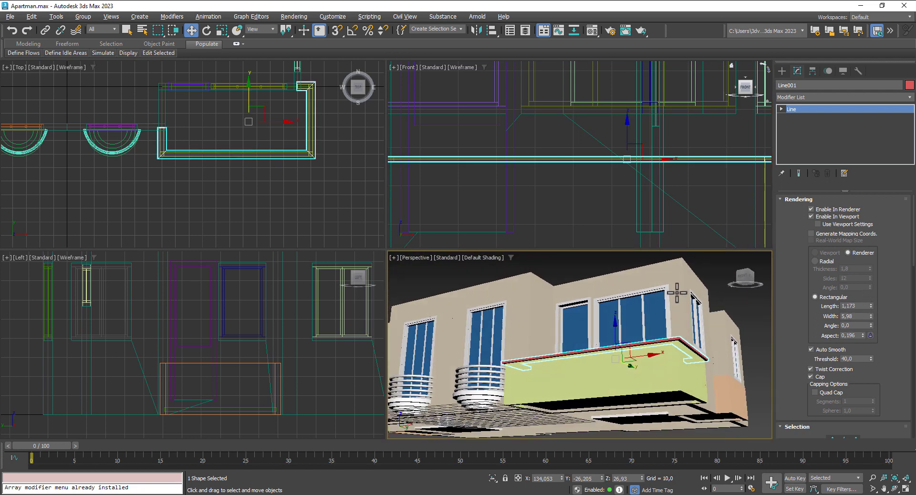
scroll(703, 329, up, 2)
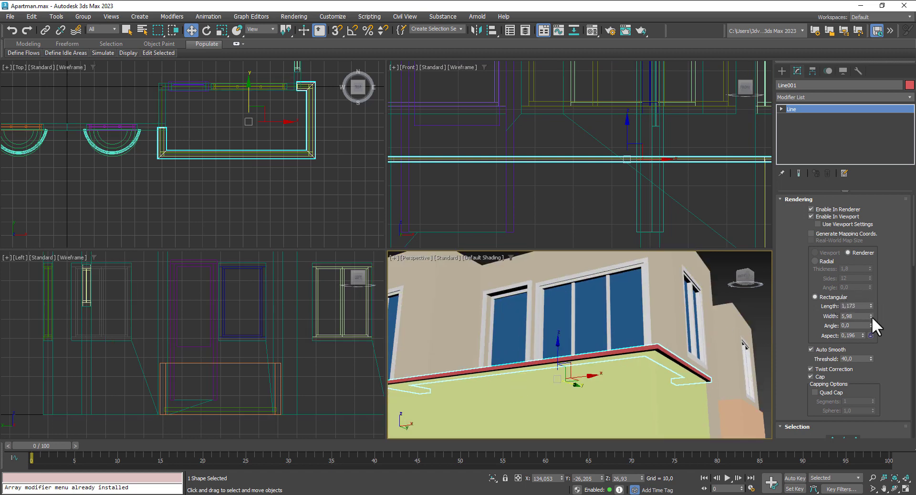
drag(872, 317, 872, 309)
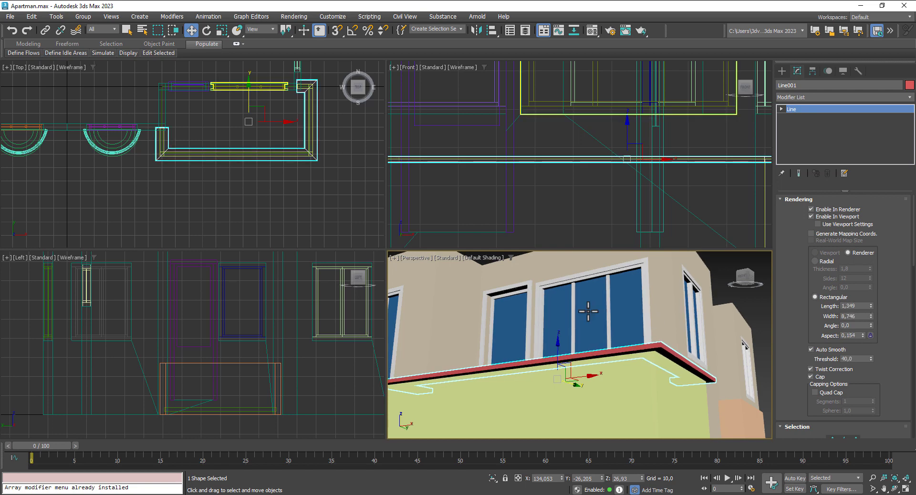
alt+middle_drag(589, 307, 616, 291)
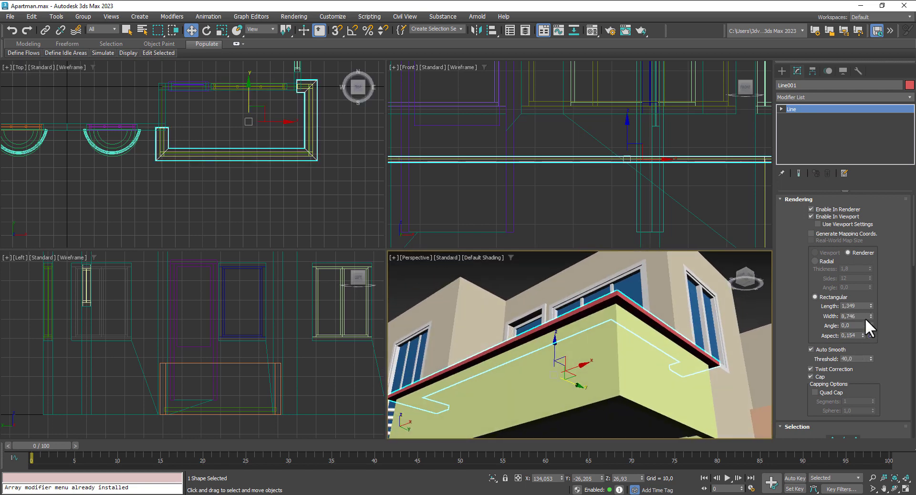
drag(871, 317, 873, 324)
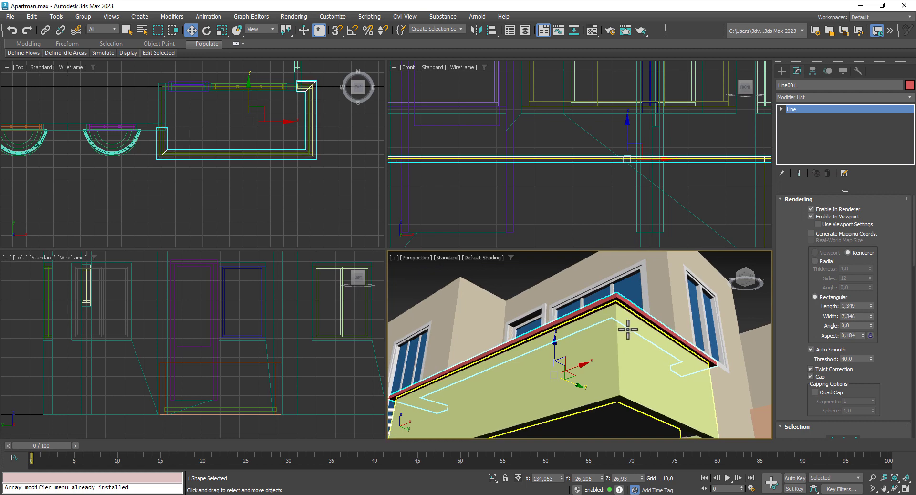
alt+middle_drag(628, 328, 636, 379)
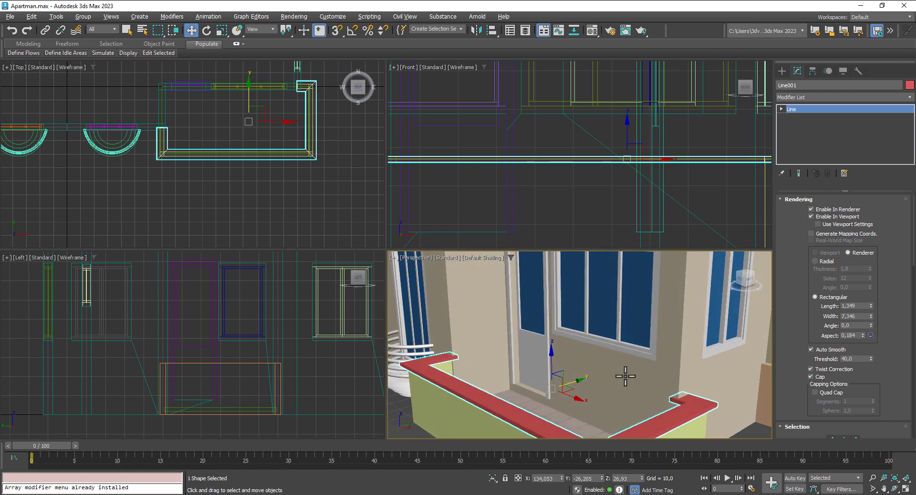
Step: Assign the FrenchBalkonyWhite material to the rail Line001 and close the Material Editor
key(m)
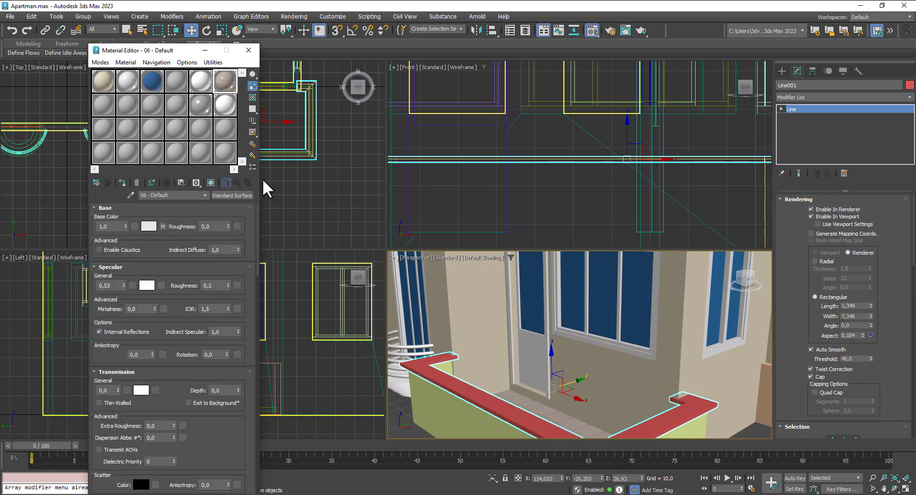
click(227, 108)
click(122, 183)
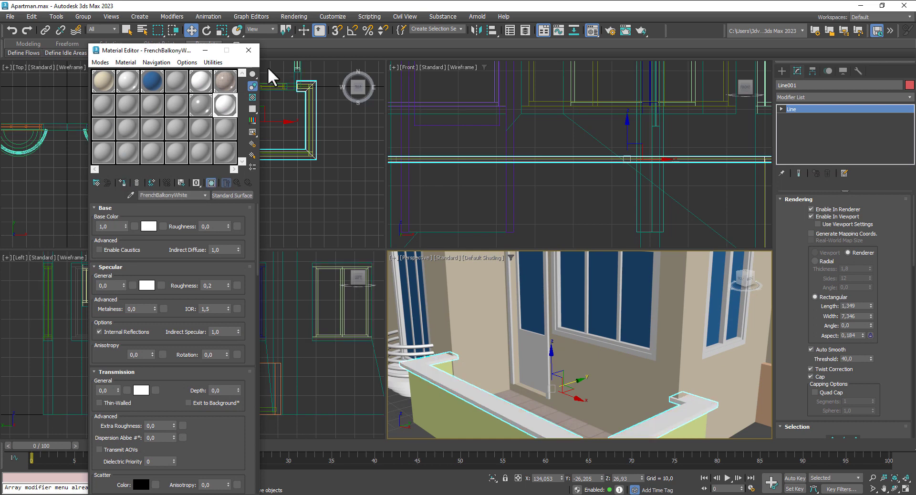
click(248, 50)
Step: Reopen the Material Editor and select the beige 01 - Default material
scroll(564, 325, down, 4)
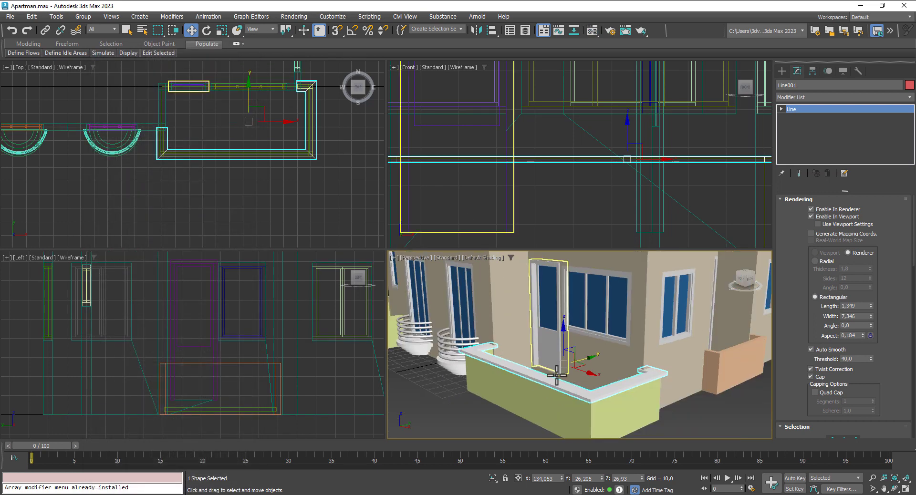
click(592, 31)
click(102, 83)
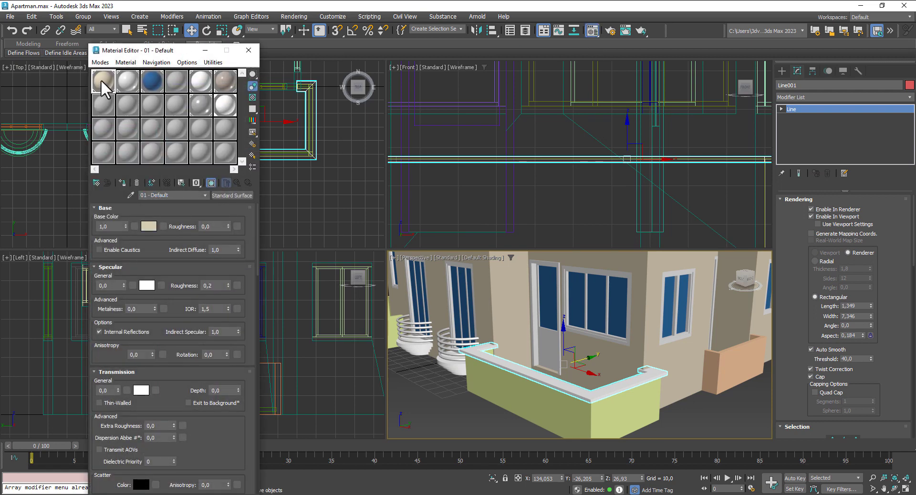
Step: Copy the beige material to an empty slot and darken its base colour to value 0.223
drag(101, 82, 98, 103)
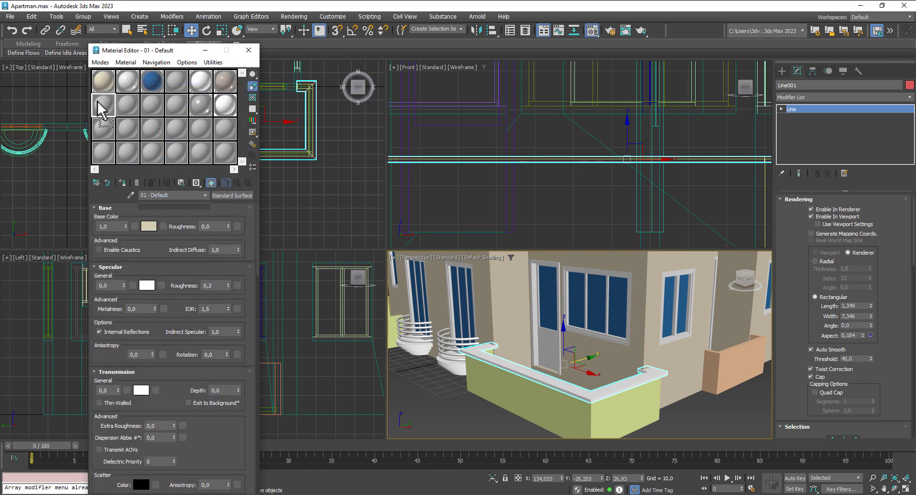
click(149, 226)
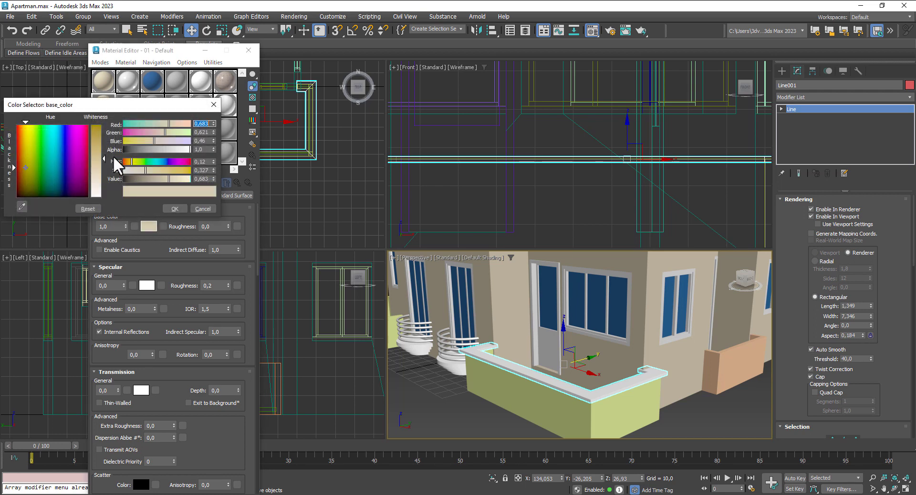
drag(141, 179, 138, 178)
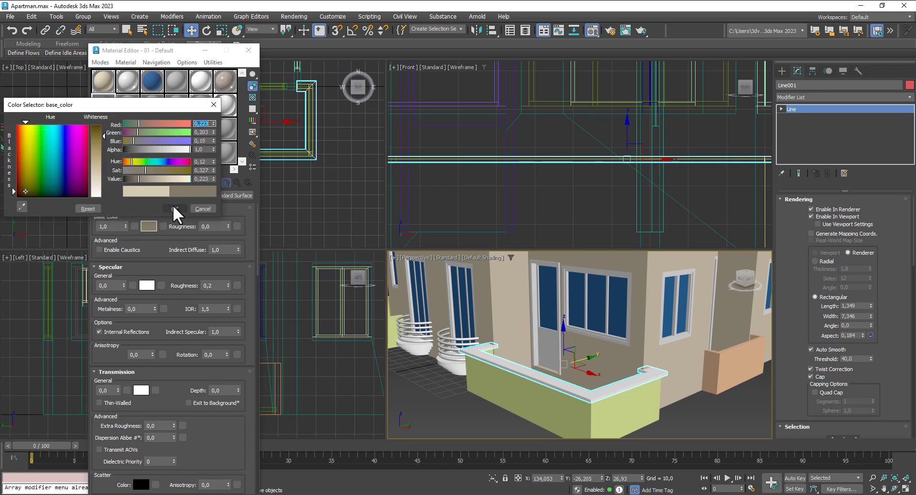
click(175, 208)
Step: Apply it to the front parapet wall, renaming it BalkonyMat, then to the orange balcony wall
click(550, 404)
click(122, 183)
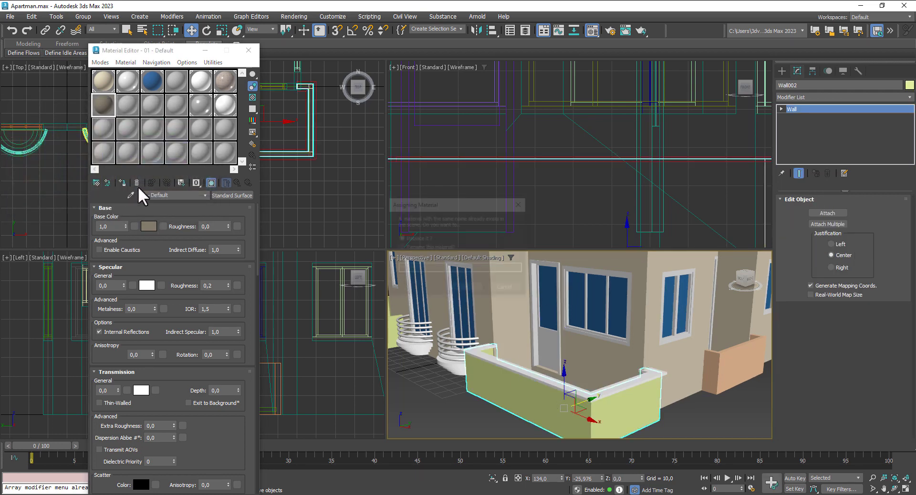
click(401, 248)
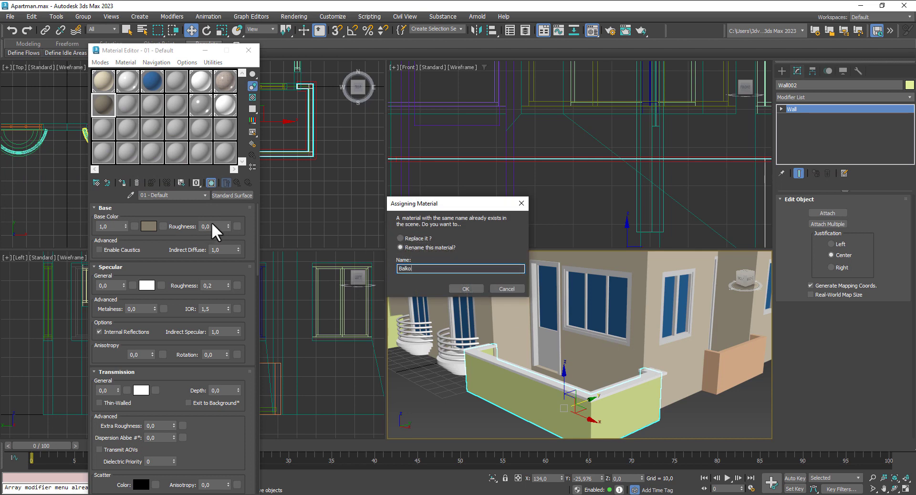
text(BalkonyMat)
key(Return)
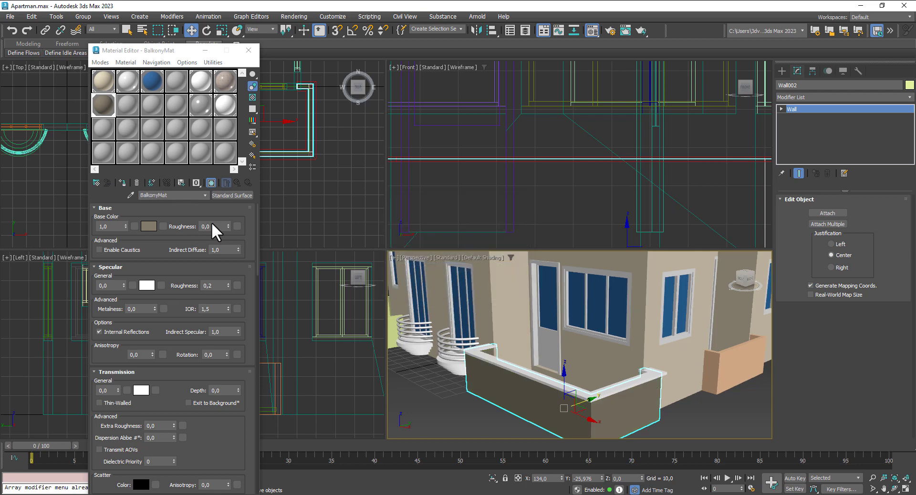
click(710, 360)
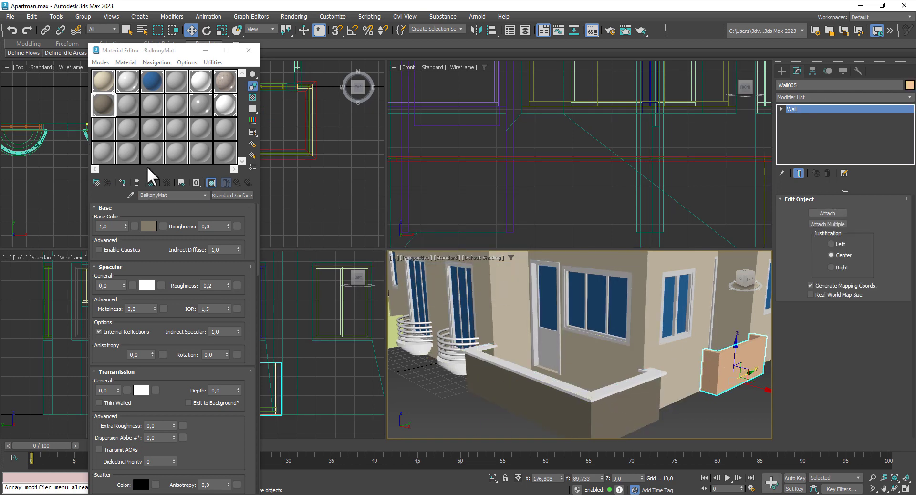
click(120, 185)
Step: Apply BalkonyMat to Wall004 and Wall003 on the building's far side
alt+middle_drag(730, 369, 657, 303)
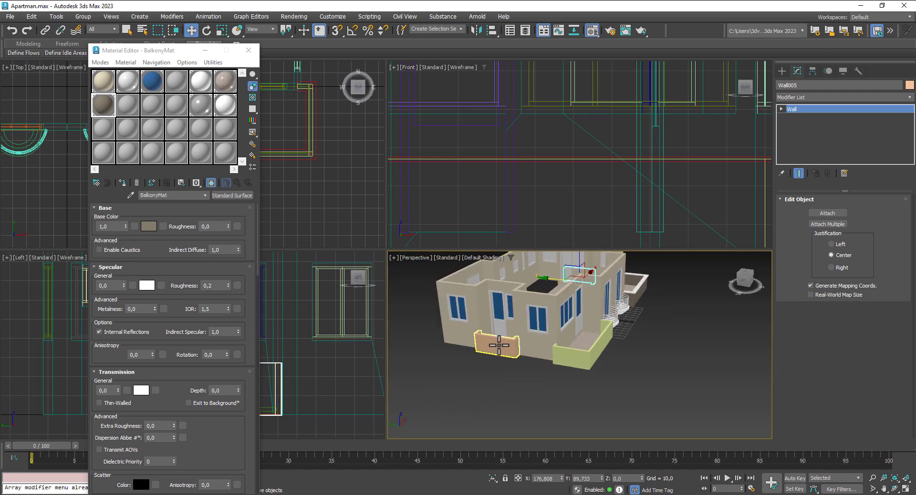
click(498, 345)
click(124, 182)
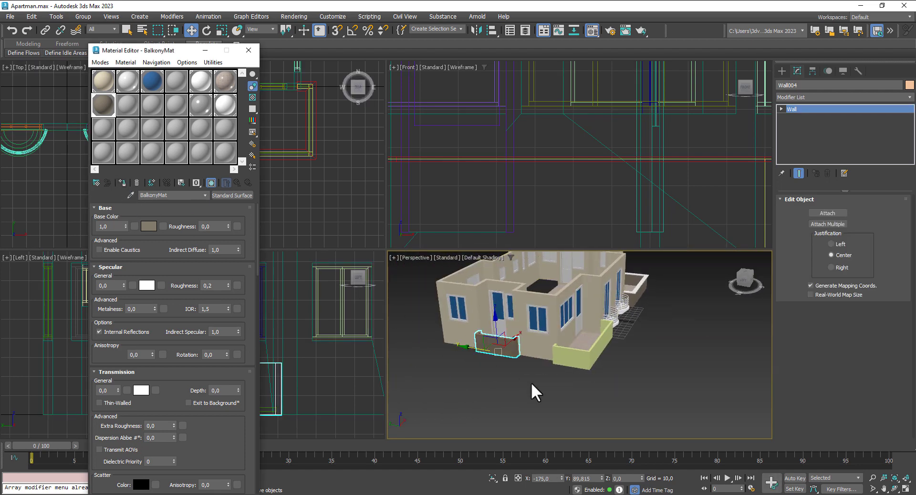
click(582, 356)
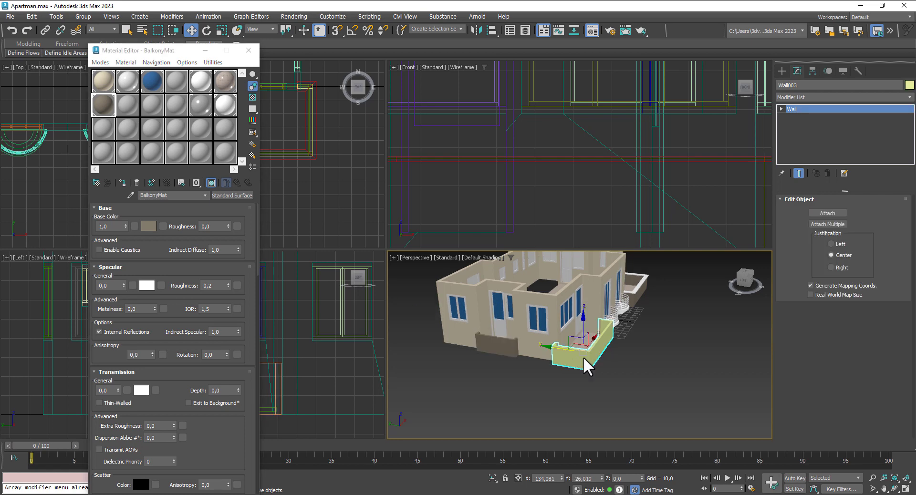
click(123, 181)
Step: Close the Material Editor and select the white balcony rail Line001
alt+middle_drag(616, 382, 336, 332)
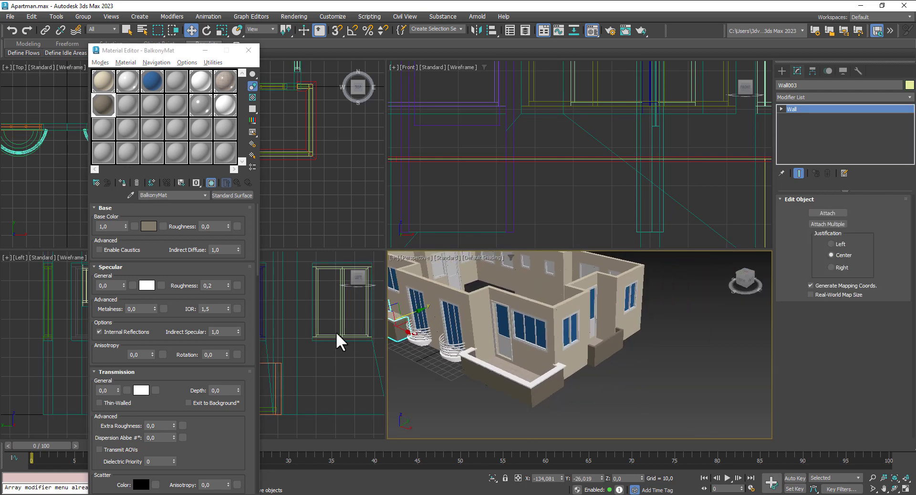
scroll(482, 370, up, 3)
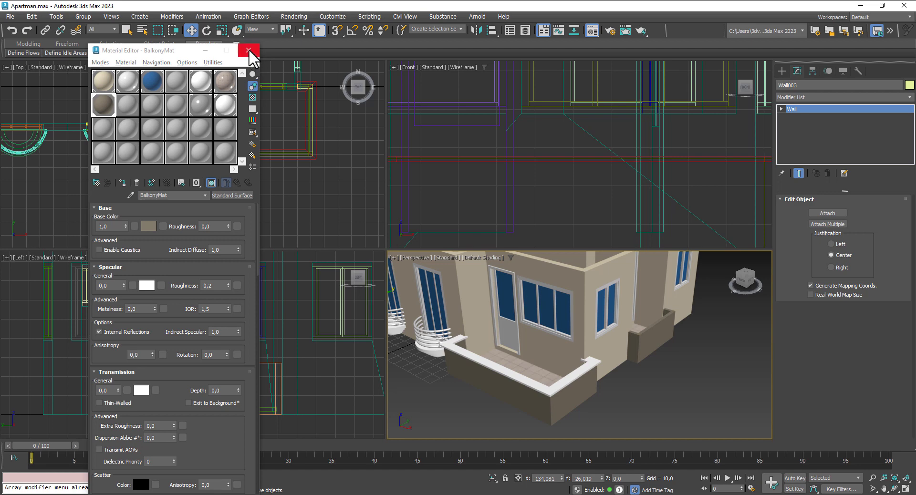
click(249, 49)
click(137, 96)
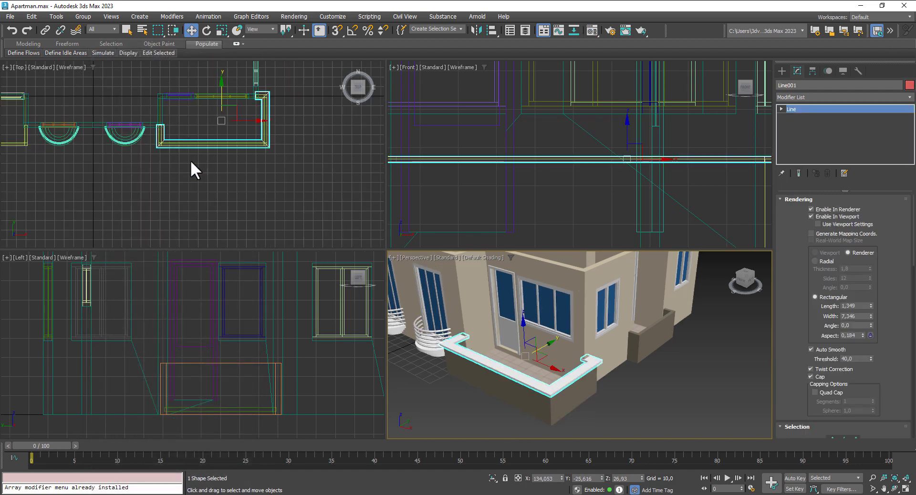
middle_drag(191, 162, 293, 177)
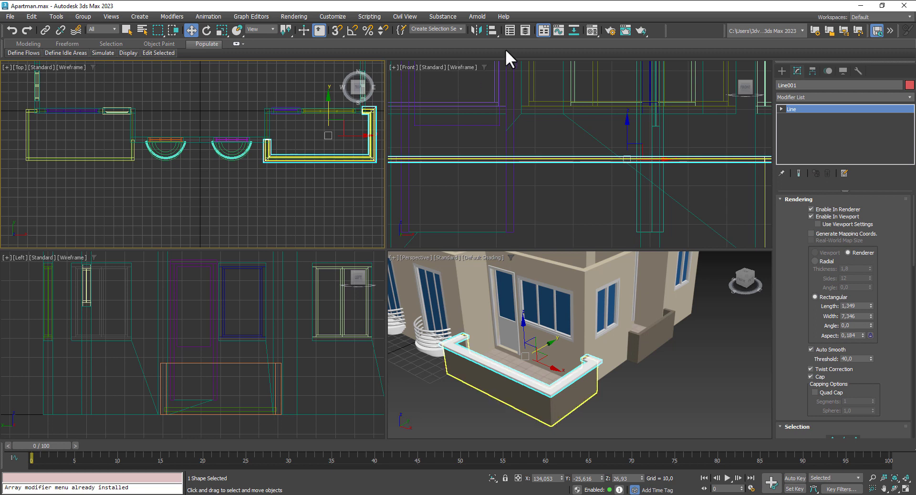
Step: Mirror-copy Line001 on the X axis and move Line002 onto the left balcony
click(476, 28)
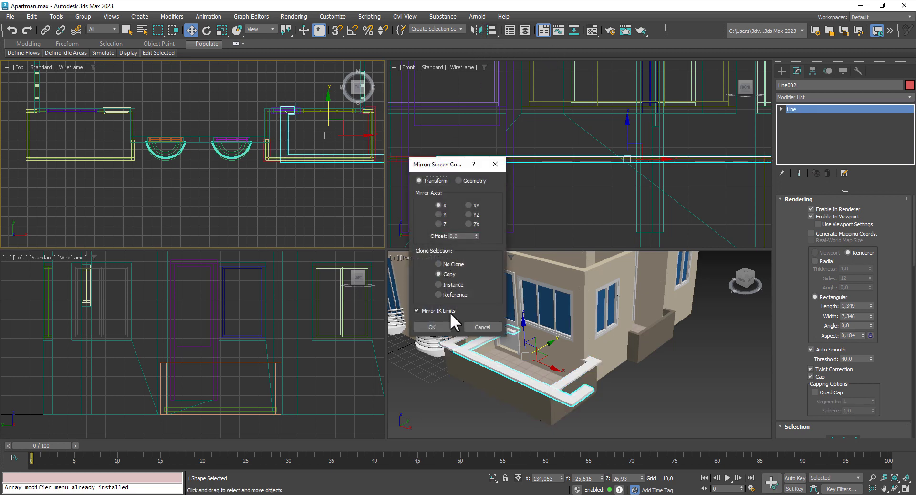
click(433, 327)
drag(364, 137, 106, 142)
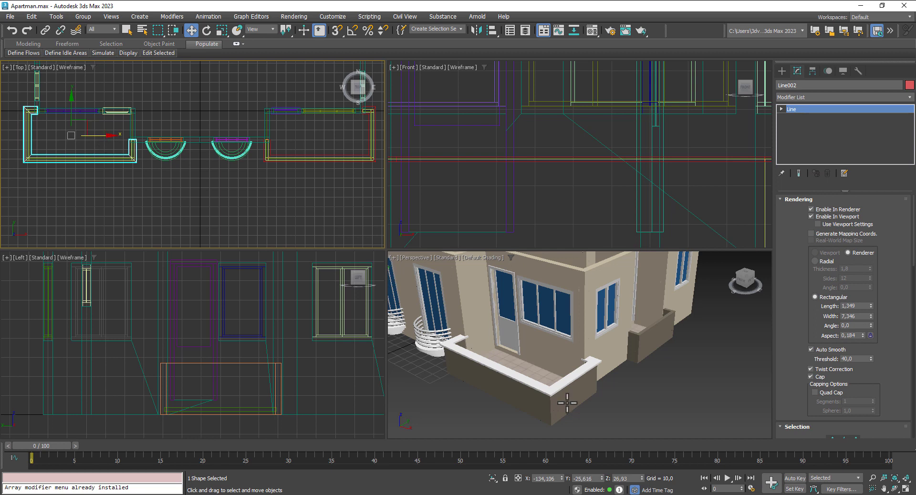
Step: Check both rails in the perspective view and save Apartman.max
alt+middle_drag(568, 403, 722, 405)
click(522, 371)
scroll(513, 334, down, 4)
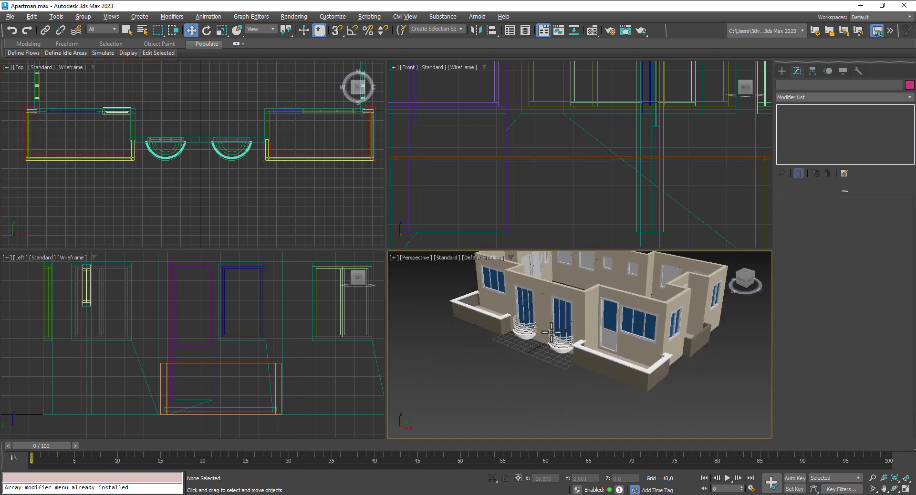
alt+middle_drag(559, 335, 508, 341)
key(ctrl+s)
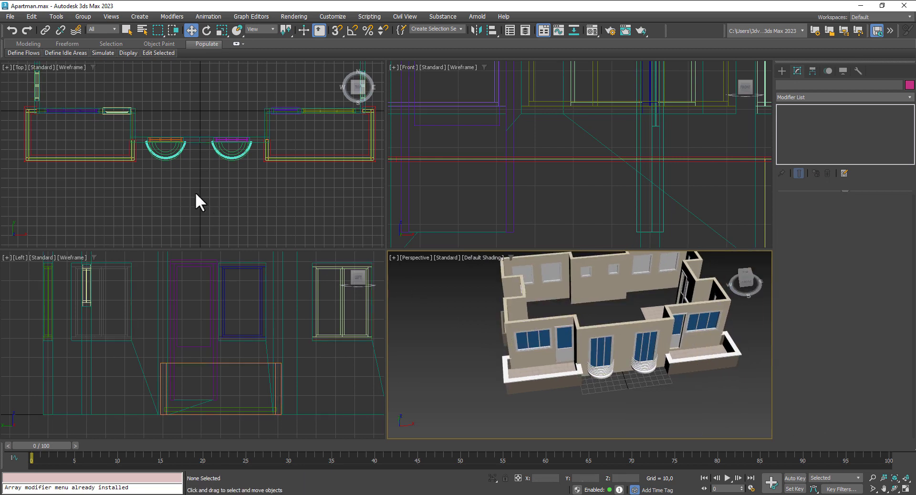
middle_drag(159, 160, 246, 243)
middle_drag(110, 82, 131, 122)
scroll(132, 121, up, 2)
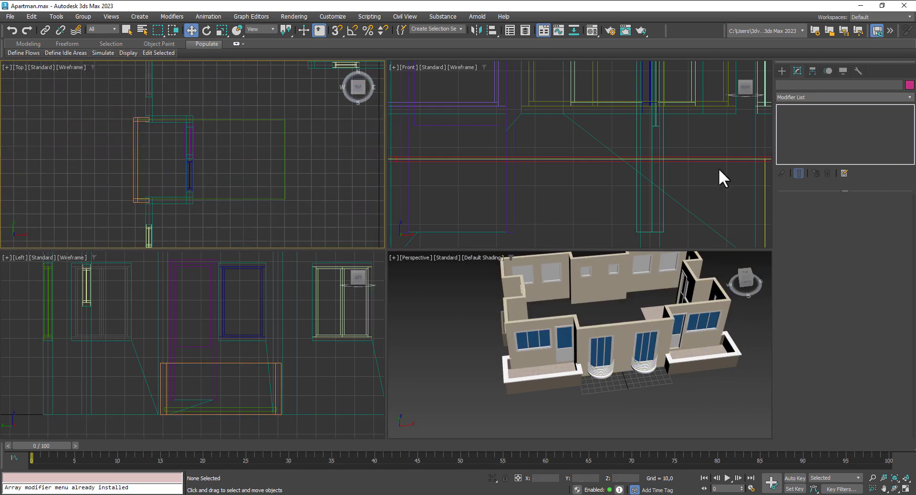
Step: Draw a four-point U-shaped line, Line003, along the small balcony's wall in the Top view
click(782, 71)
click(816, 145)
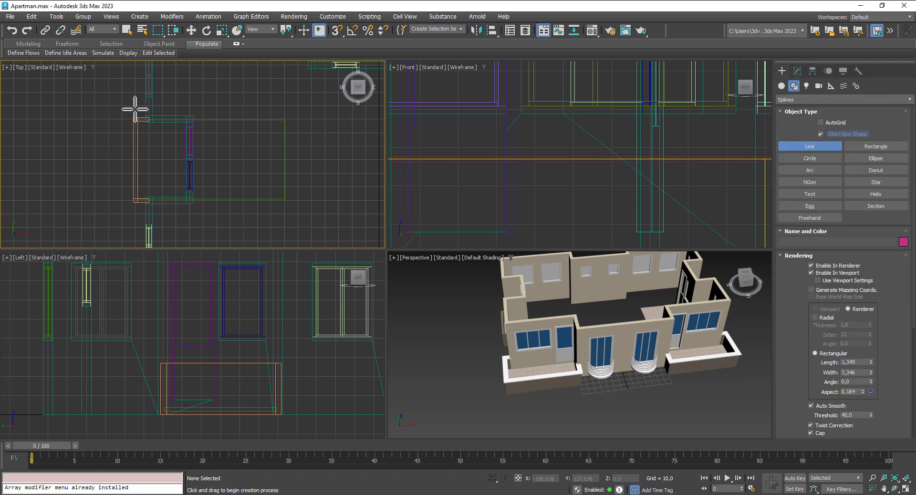
middle_drag(161, 124, 184, 99)
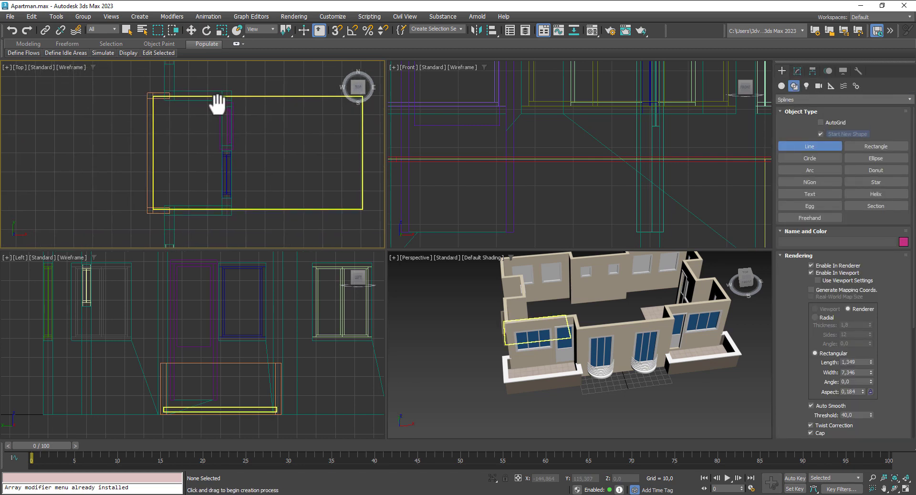
click(176, 94)
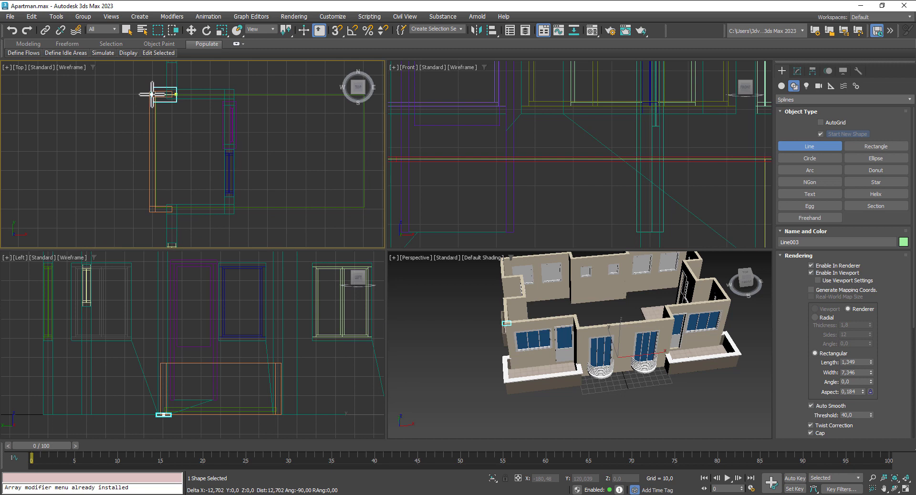
click(153, 94)
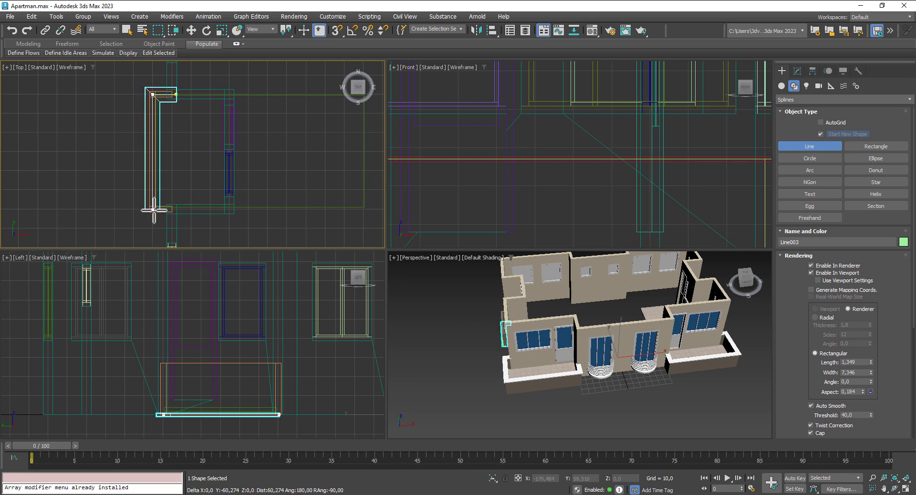
click(153, 209)
click(175, 209)
right_click(206, 213)
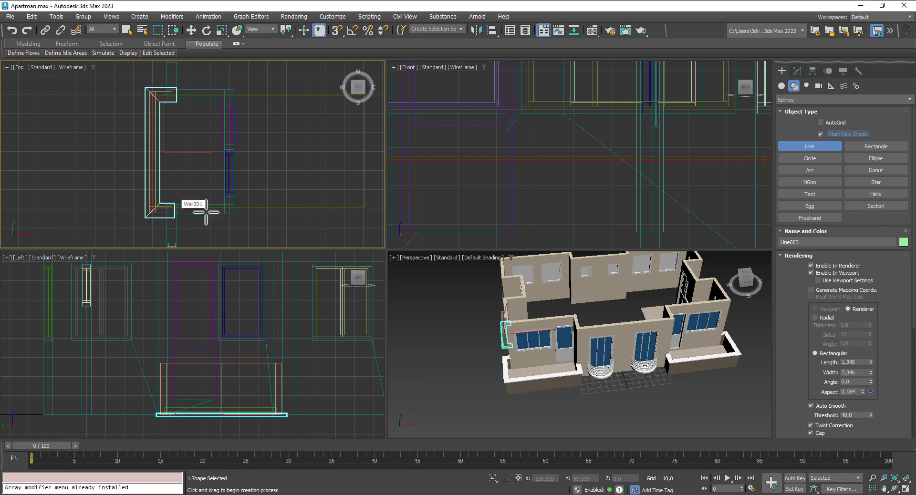
scroll(195, 188, up, 2)
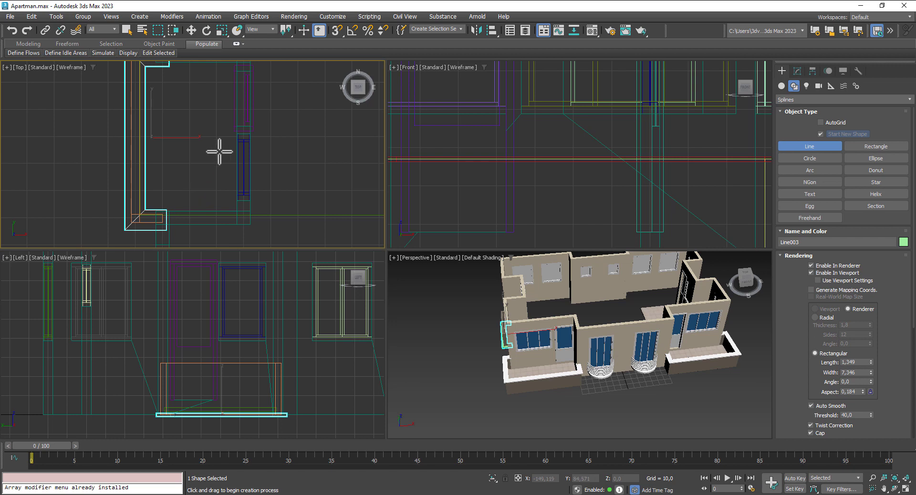
scroll(201, 128, down, 2)
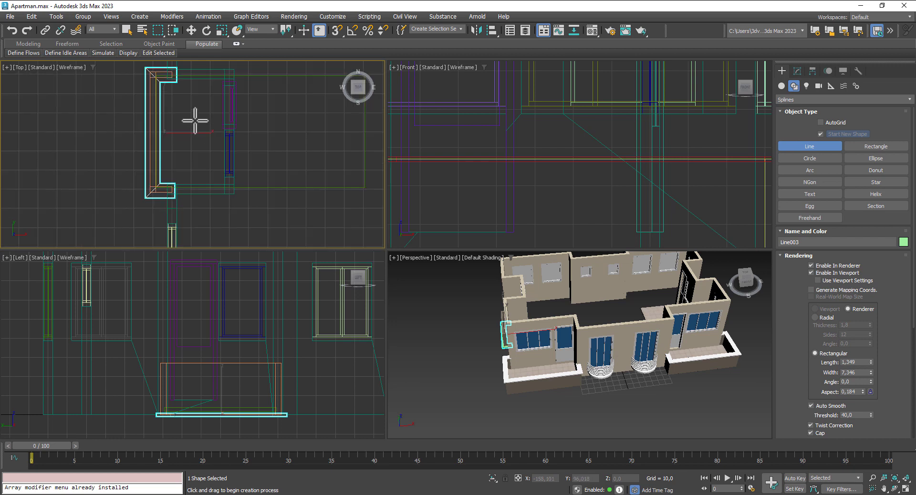
Step: Move Line003 up along Z so it rests on top of the parapet wall
click(189, 32)
drag(165, 108, 166, 107)
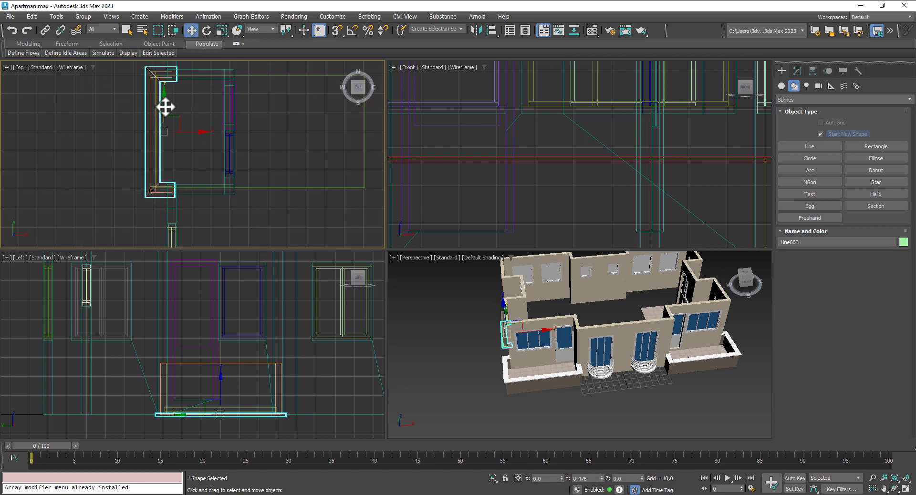
alt+middle_drag(533, 374, 523, 323)
scroll(522, 323, up, 5)
mouse_move(511, 329)
mouse_down()
mouse_move(517, 303)
mouse_move(519, 319)
mouse_up()
scroll(519, 318, up, 5)
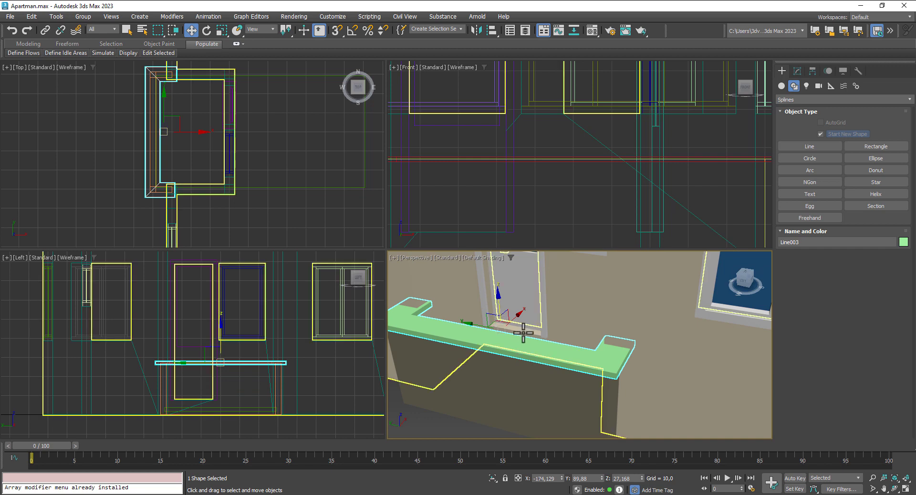
scroll(526, 333, down, 5)
alt+middle_drag(530, 334, 444, 314)
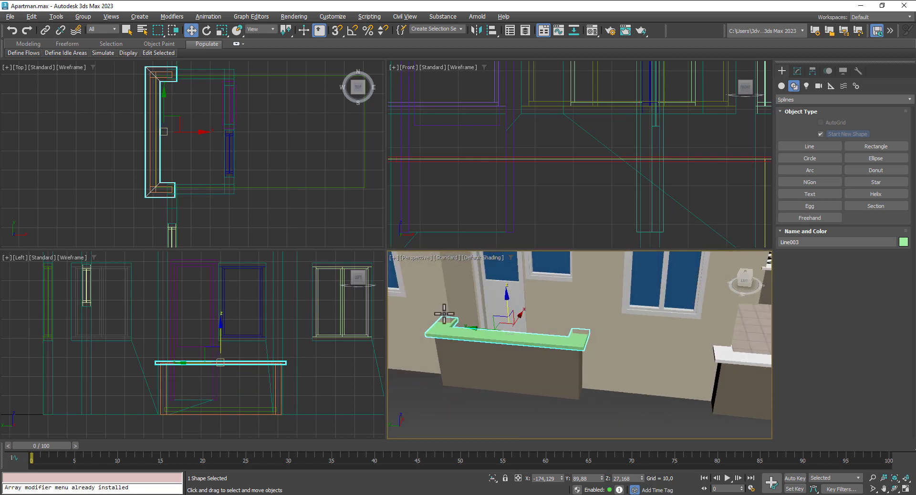
scroll(248, 363, up, 5)
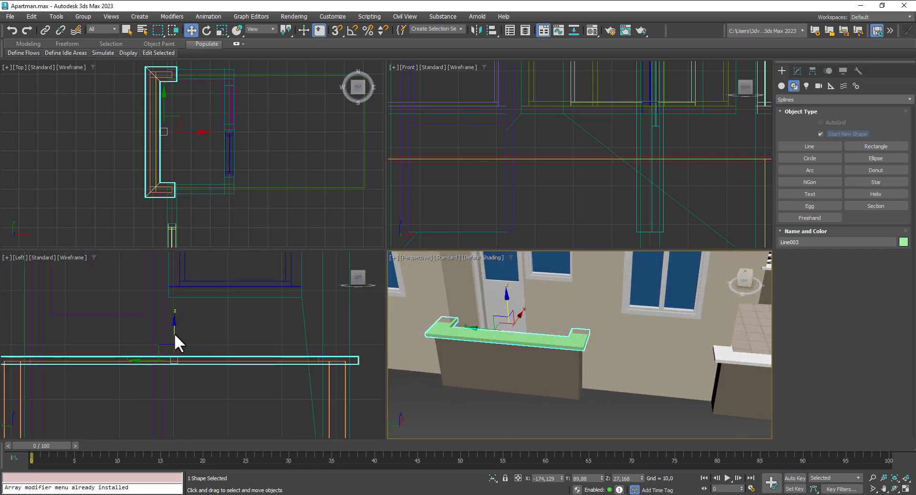
drag(173, 334, 178, 338)
Step: Assign the white FrenchBalkonyWhite material to the capping rail Line003 in the Material Editor
key(m)
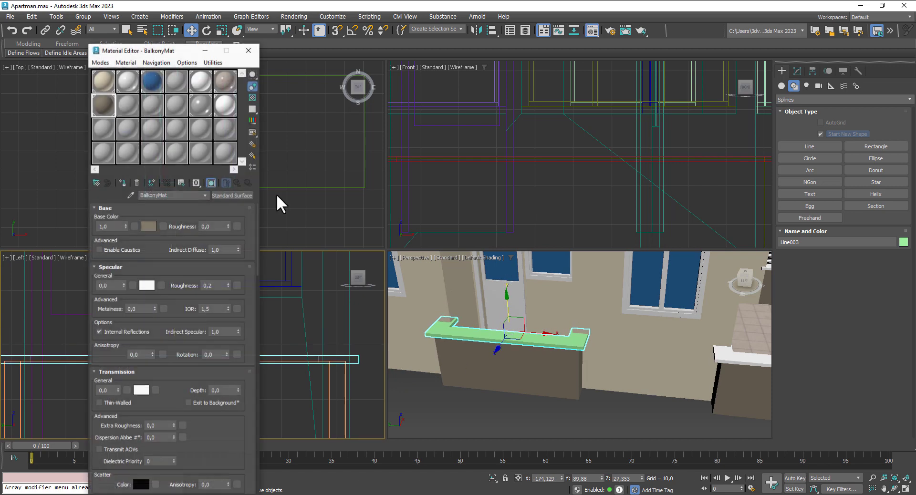
click(228, 102)
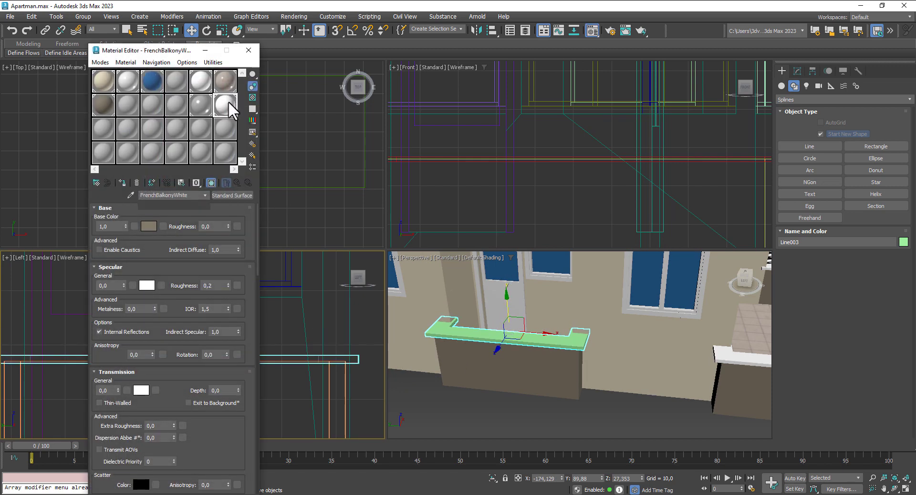
click(123, 183)
click(248, 50)
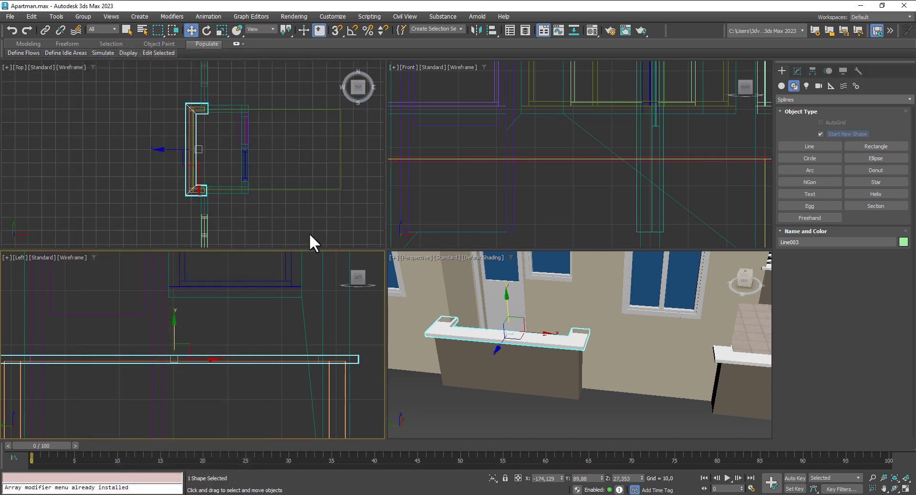
Step: Orbit around the balcony to confirm the rail shows white, then reselect the rail
click(427, 409)
scroll(359, 286, down, 2)
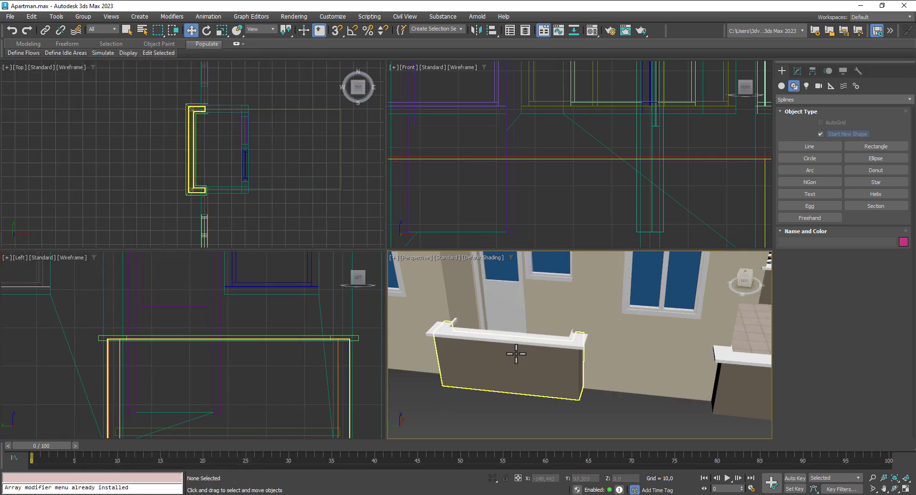
scroll(534, 346, down, 2)
mouse_move(535, 345)
alt+middle_down()
mouse_move(566, 355)
mouse_move(539, 349)
alt+middle_up()
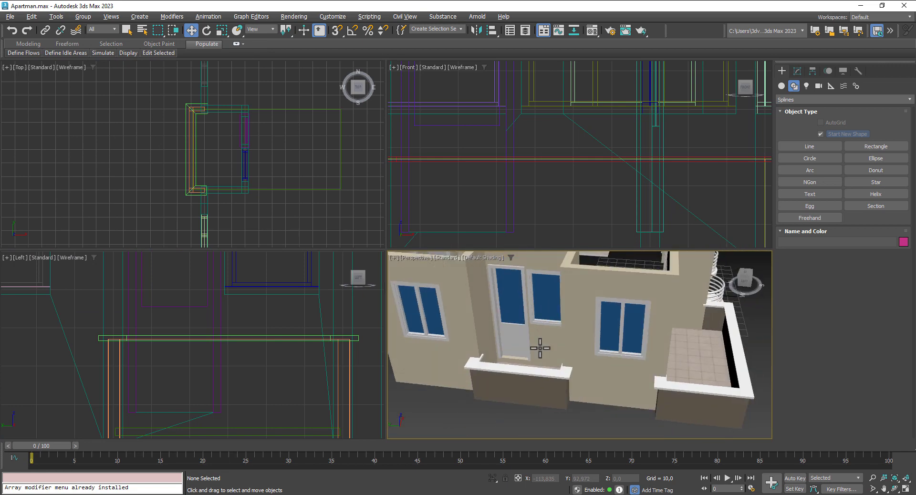
scroll(236, 158, down, 2)
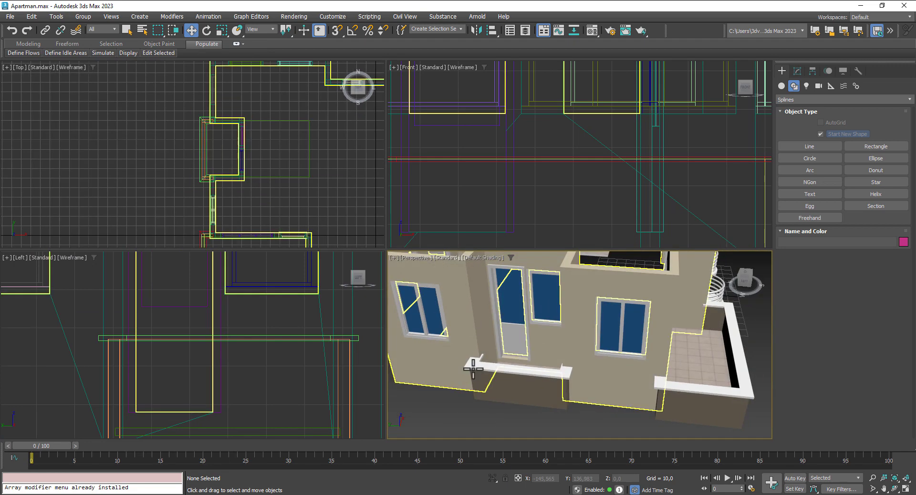
scroll(488, 380, up, 5)
alt+middle_drag(487, 380, 463, 348)
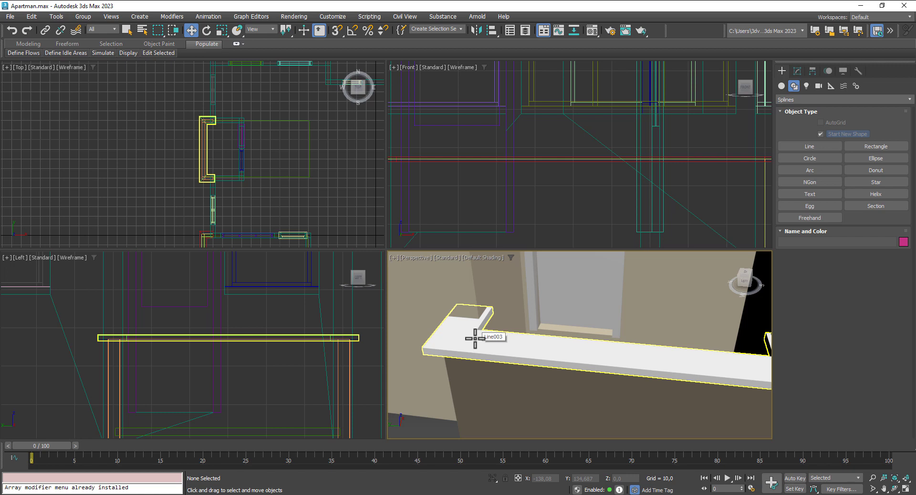
scroll(430, 344, down, 5)
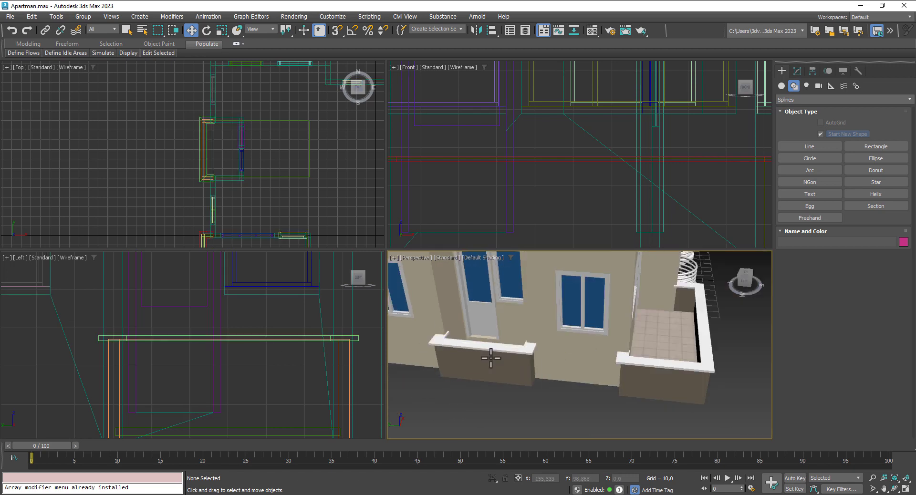
mouse_move(491, 356)
alt+middle_down()
mouse_move(520, 366)
mouse_move(483, 353)
alt+middle_up()
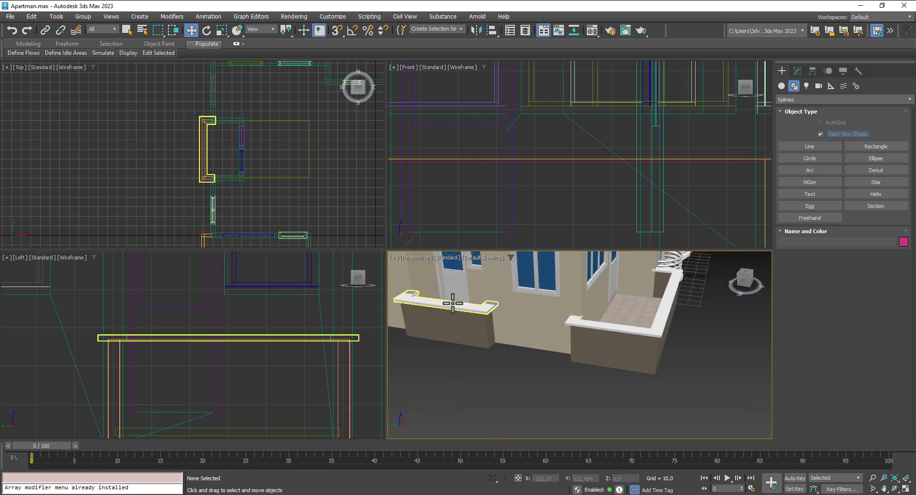
click(453, 300)
scroll(185, 117, up, 3)
click(222, 30)
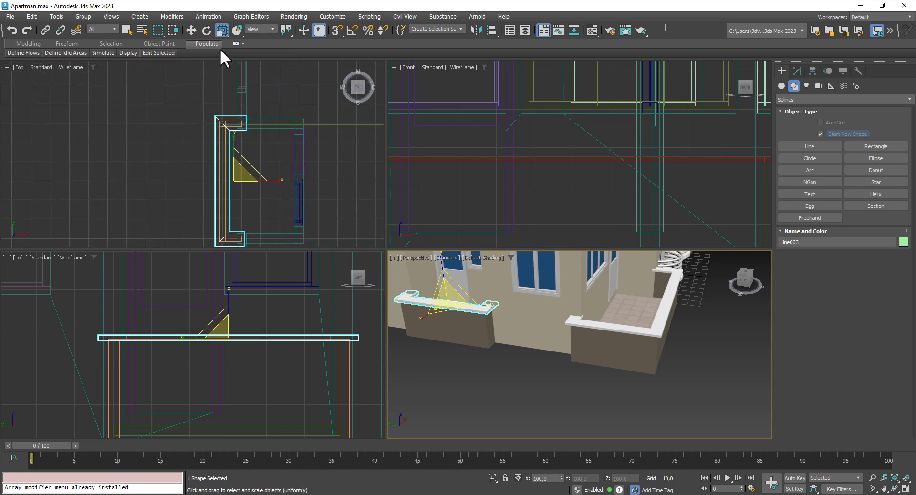
Step: Move the rail's top corner vertices 2,705 along Y in the top view to extend that end
click(232, 139)
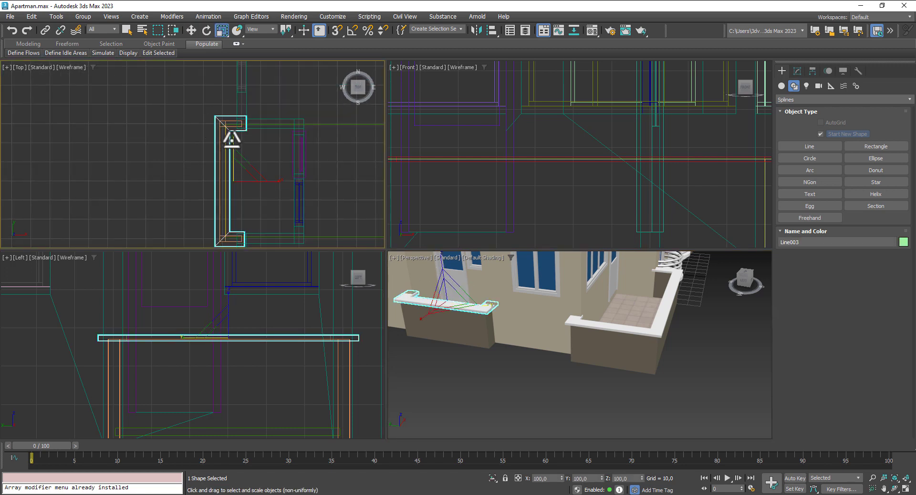
click(797, 71)
click(794, 117)
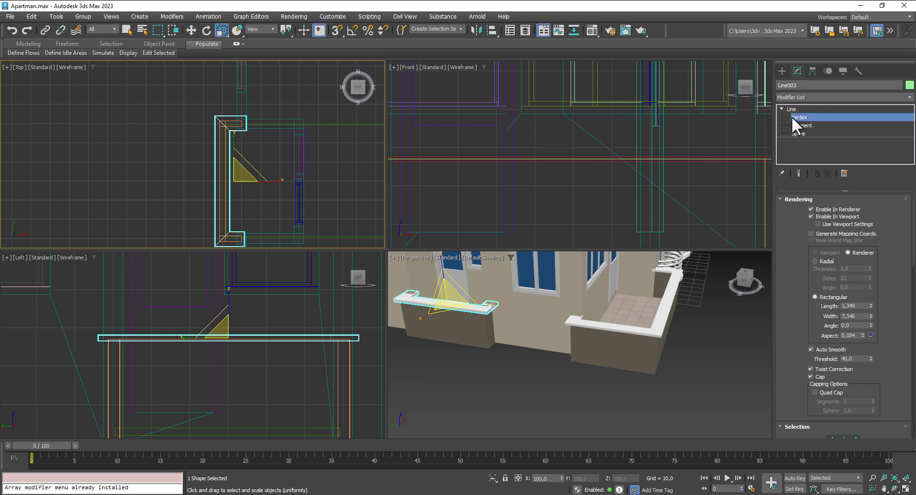
drag(265, 135, 266, 136)
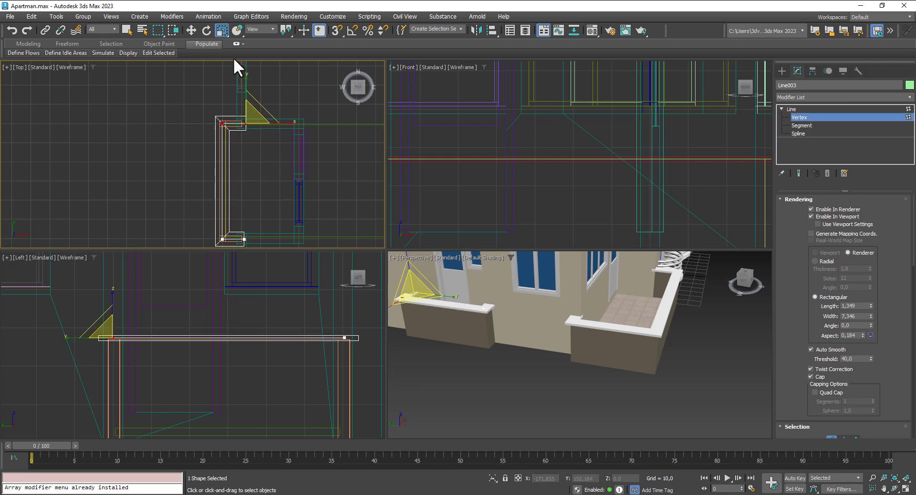
click(191, 30)
drag(246, 95, 245, 88)
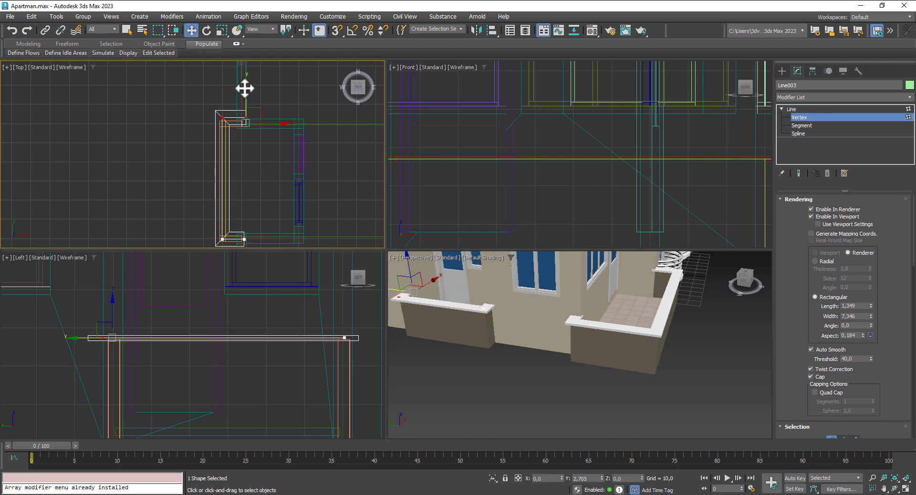
click(794, 109)
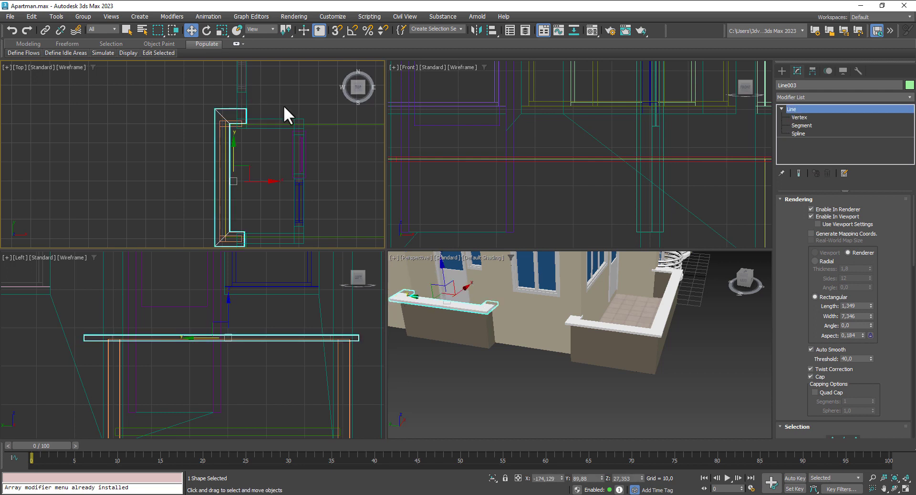
Step: Pan the perspective and top views to show more of the plan
right_click(248, 165)
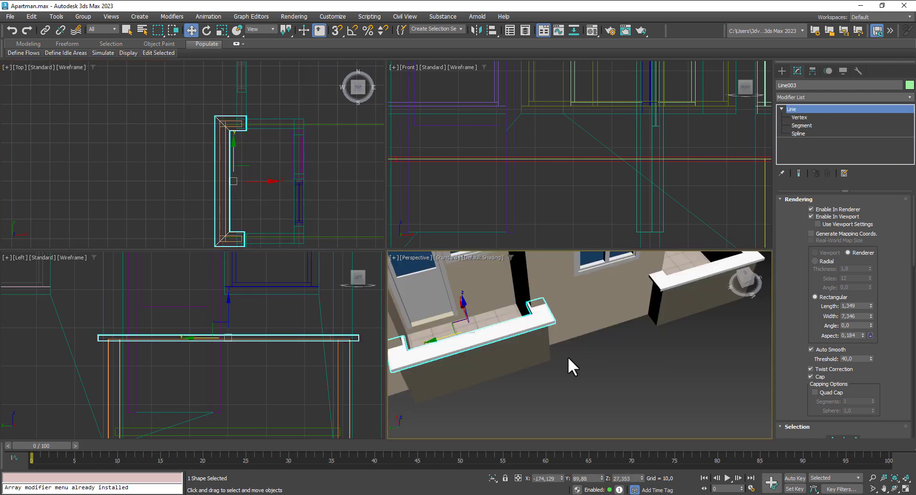
middle_drag(570, 362, 600, 367)
scroll(203, 179, down, 3)
middle_drag(275, 198, 206, 177)
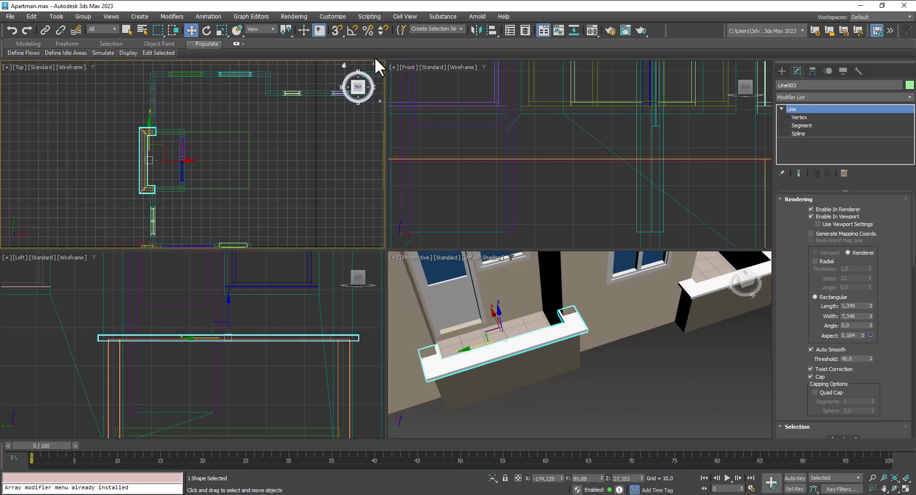
Step: Mirror a copy of the rail on X and move Line004 onto the opposite balcony parapet
click(476, 30)
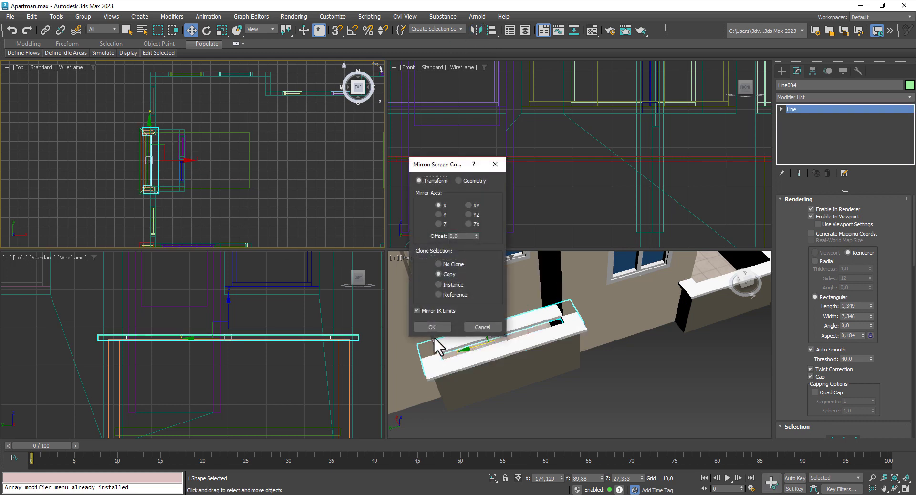
click(432, 327)
middle_drag(205, 180, 64, 180)
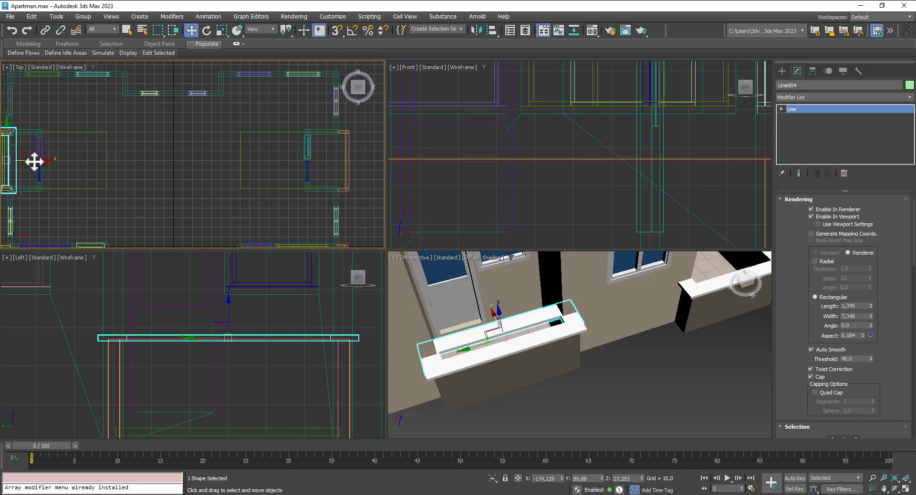
drag(34, 162, 368, 160)
scroll(286, 163, up, 3)
middle_drag(282, 164, 198, 175)
drag(270, 177, 277, 178)
Step: Deselect Line004 and orbit the view to check the whole building with the new rail
scroll(674, 371, down, 5)
alt+middle_drag(674, 371, 628, 294)
scroll(629, 294, up, 2)
click(628, 343)
middle_drag(629, 344, 677, 404)
scroll(616, 362, up, 4)
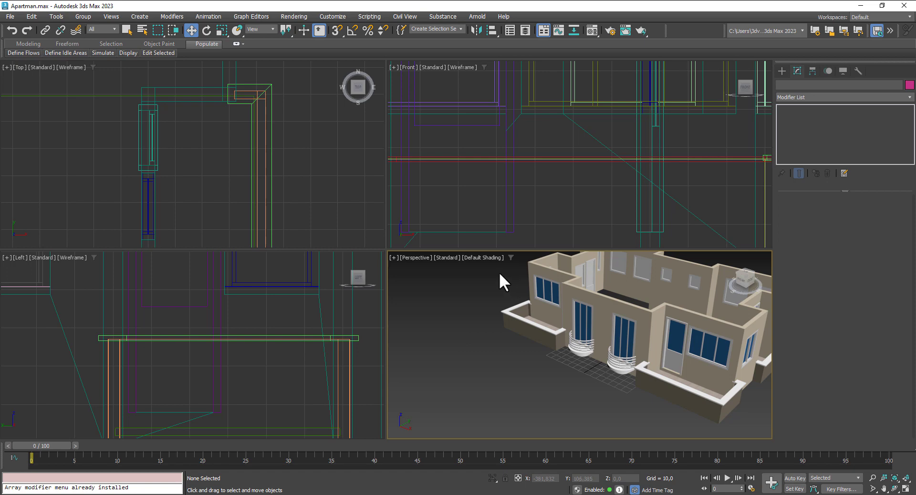
Step: Save the file and clone the balcony rim line upward as a new handrail spline
key(ctrl+s)
scroll(315, 162, down, 3)
middle_drag(291, 167, 311, 132)
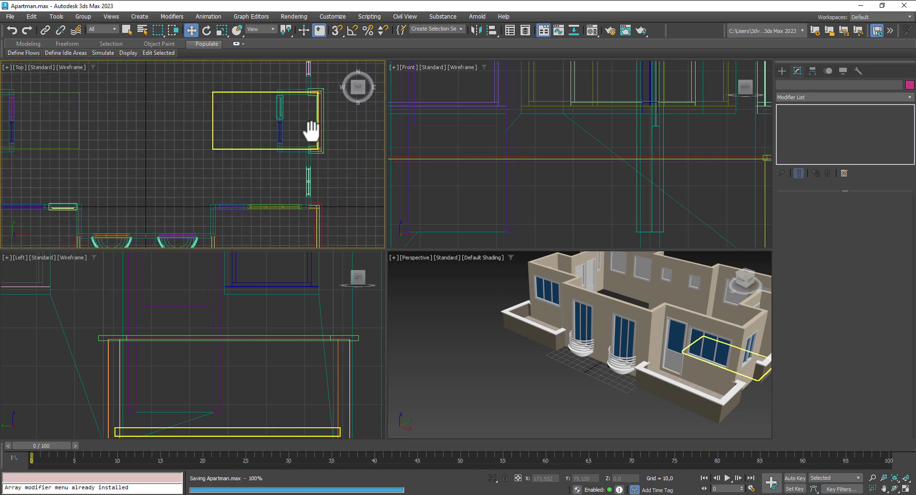
scroll(311, 131, down, 3)
scroll(282, 175, up, 6)
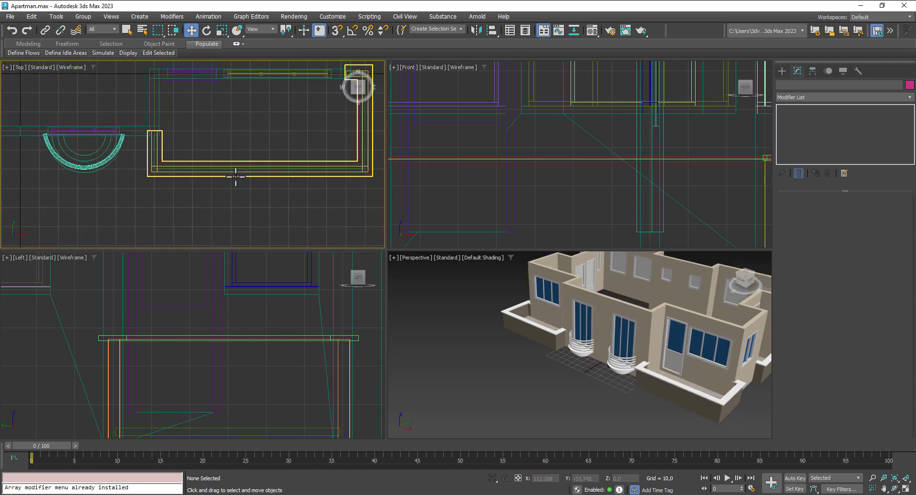
click(235, 177)
middle_drag(630, 399, 577, 394)
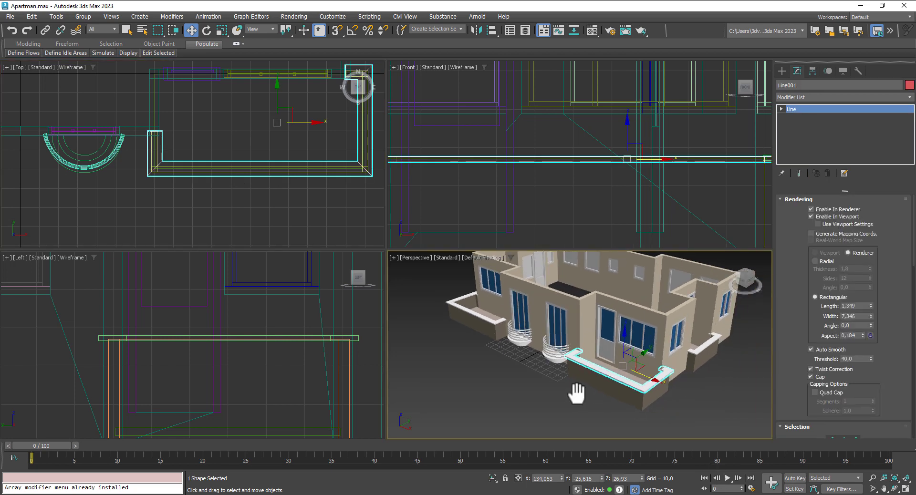
scroll(625, 363, up, 4)
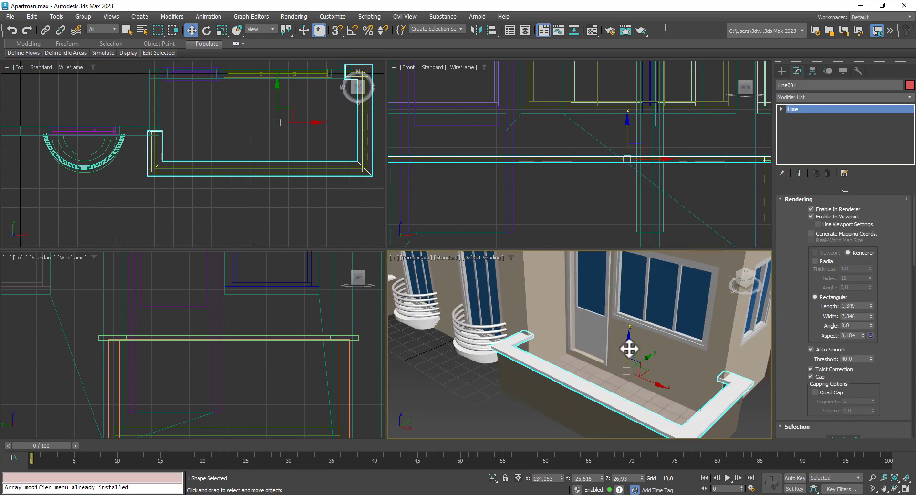
shift+drag(630, 349, 628, 342)
click(459, 291)
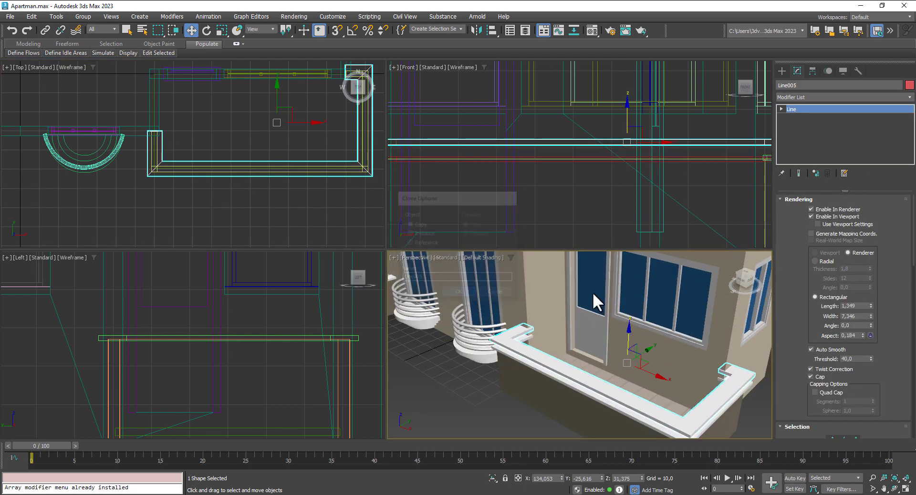
Step: Render the copied line as a radial tube with thickness 2,4 and check it from several angles
click(820, 261)
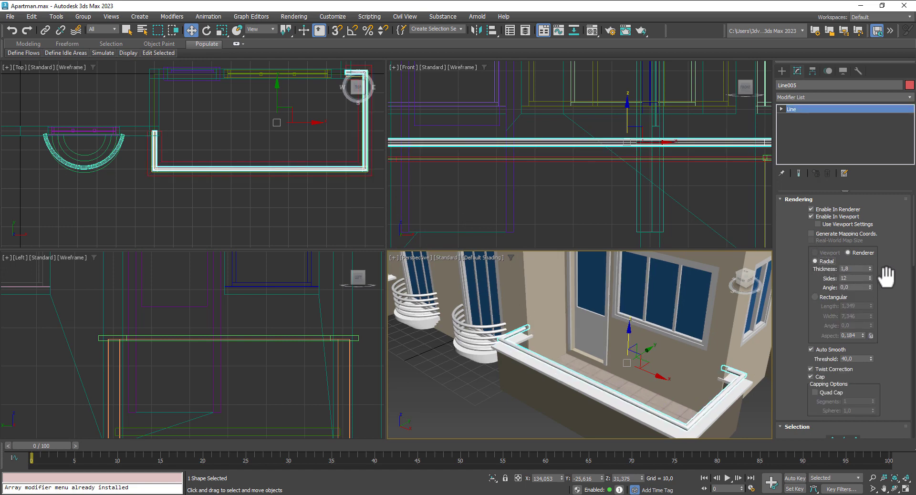
drag(869, 265, 872, 243)
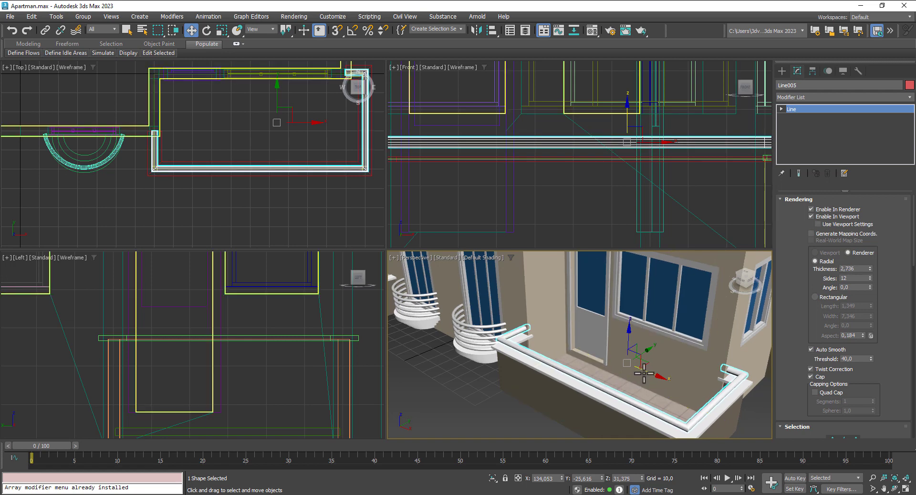
alt+middle_drag(648, 382, 645, 360)
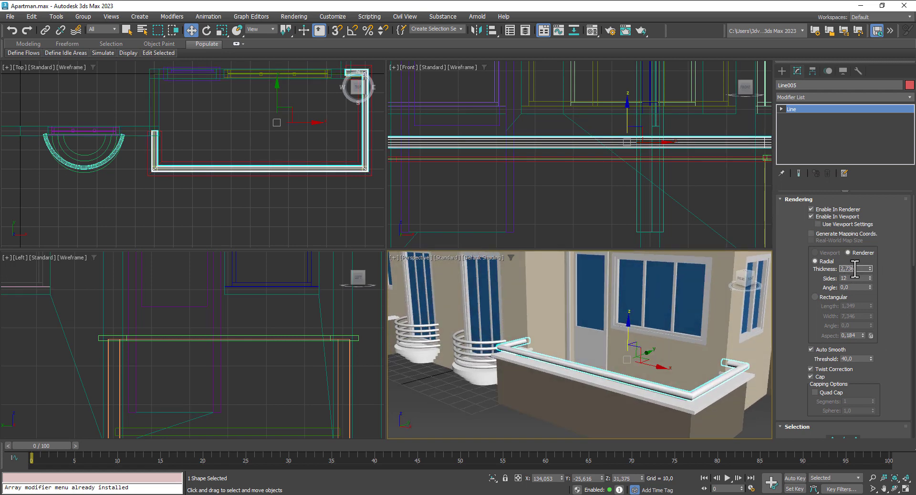
key(Return)
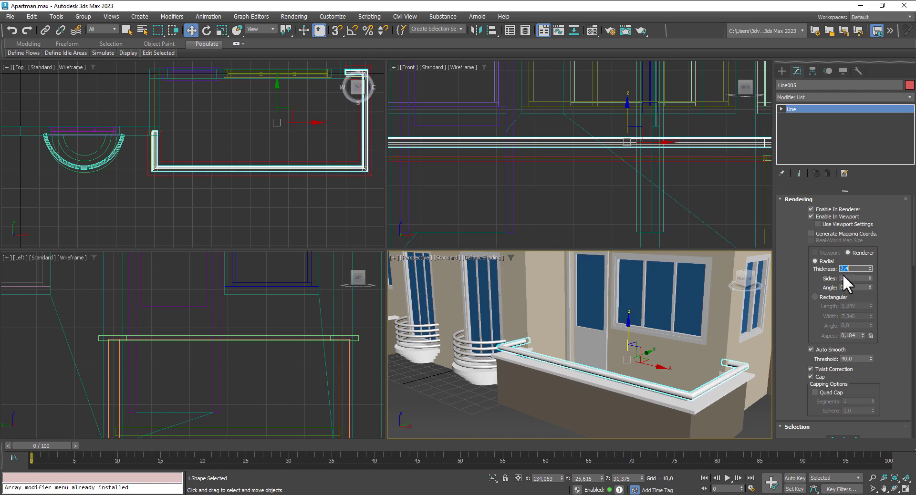
scroll(675, 401, down, 3)
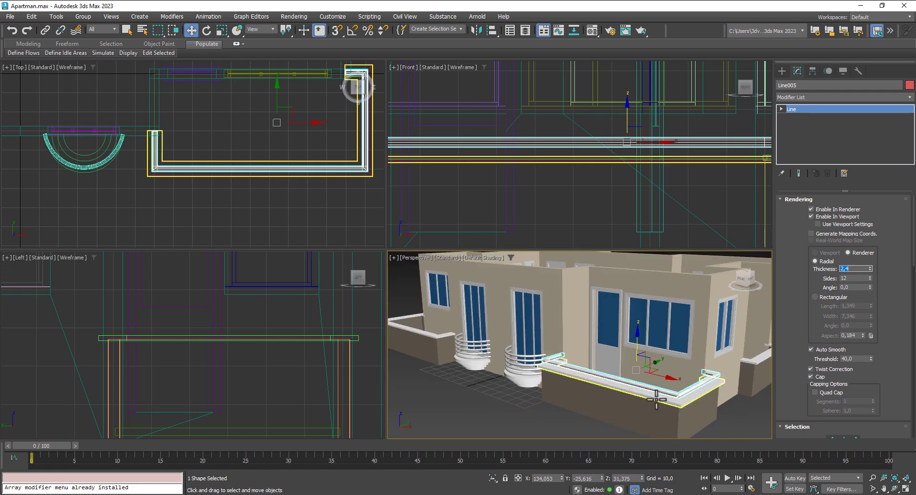
alt+middle_drag(680, 364, 592, 377)
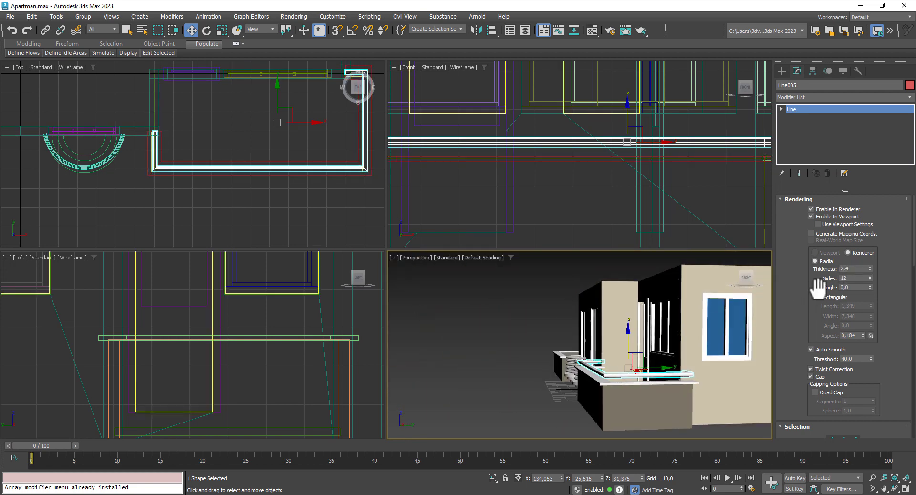
double_click(850, 269)
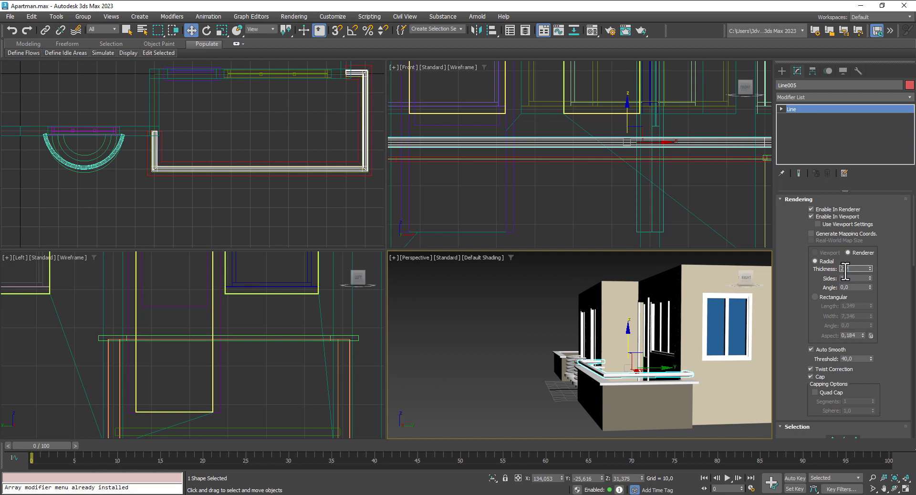
click(531, 316)
alt+middle_drag(530, 316, 544, 350)
click(664, 385)
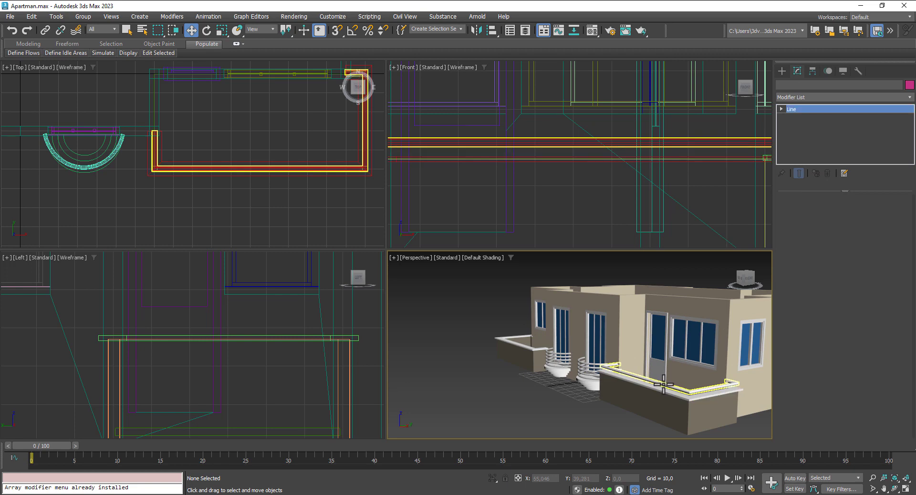
scroll(335, 365, down, 5)
Step: Clone the railing downward to add a second tube rail beneath the top one
middle_drag(322, 367, 194, 355)
scroll(272, 347, up, 4)
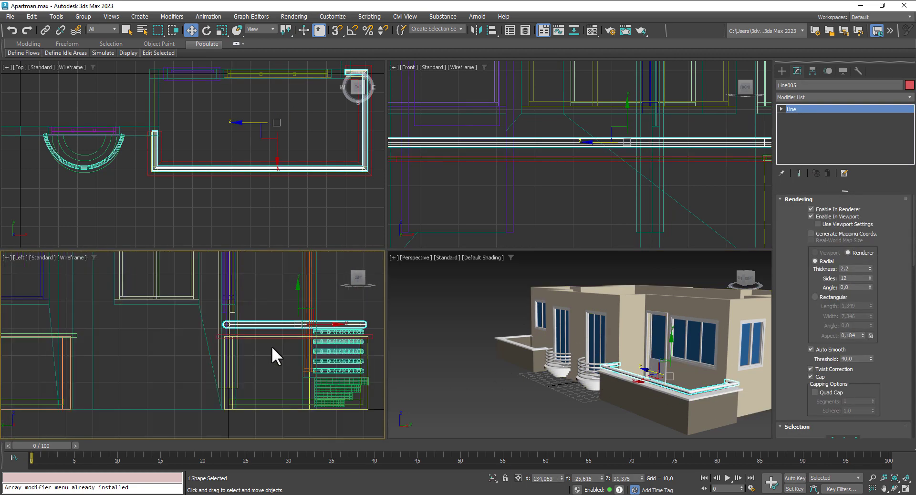
drag(299, 298, 300, 289)
click(457, 294)
Step: Orbit around the building to the balcony and maximize the Perspective viewport
click(549, 406)
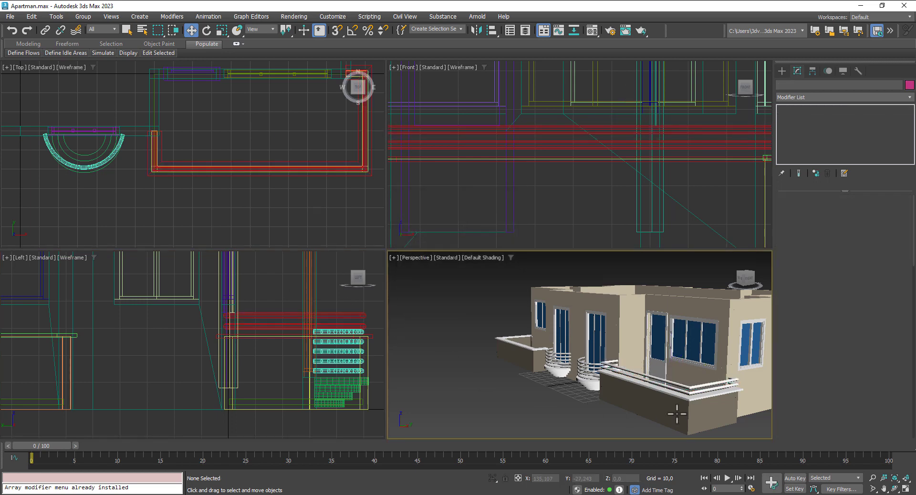
scroll(622, 420, down, 3)
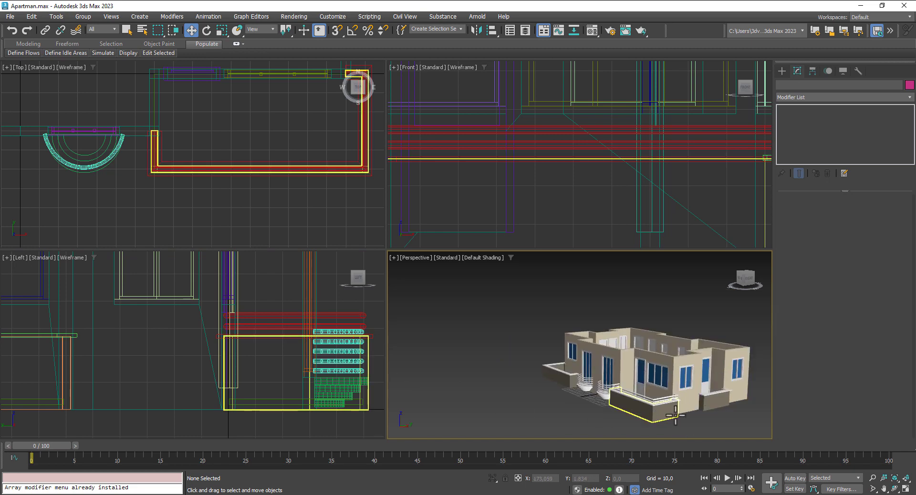
alt+middle_drag(648, 406, 508, 219)
scroll(589, 386, up, 4)
middle_drag(616, 337, 626, 382)
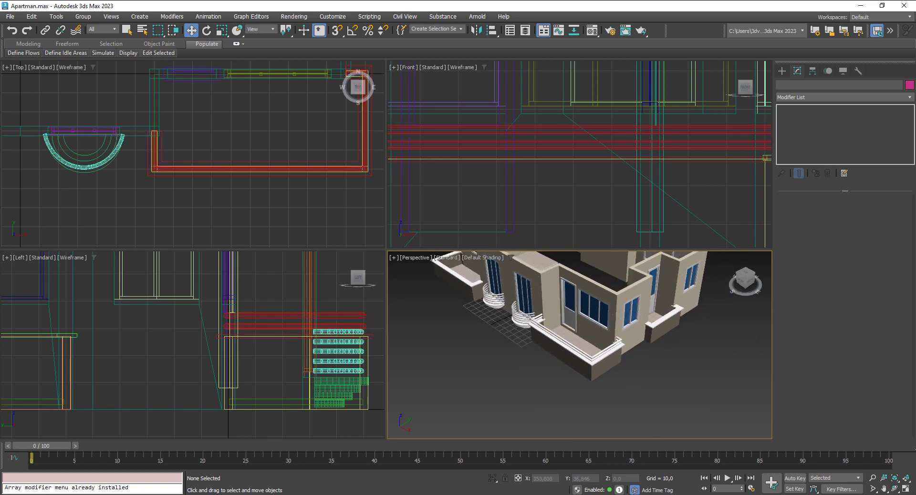
click(906, 489)
middle_drag(541, 347, 549, 349)
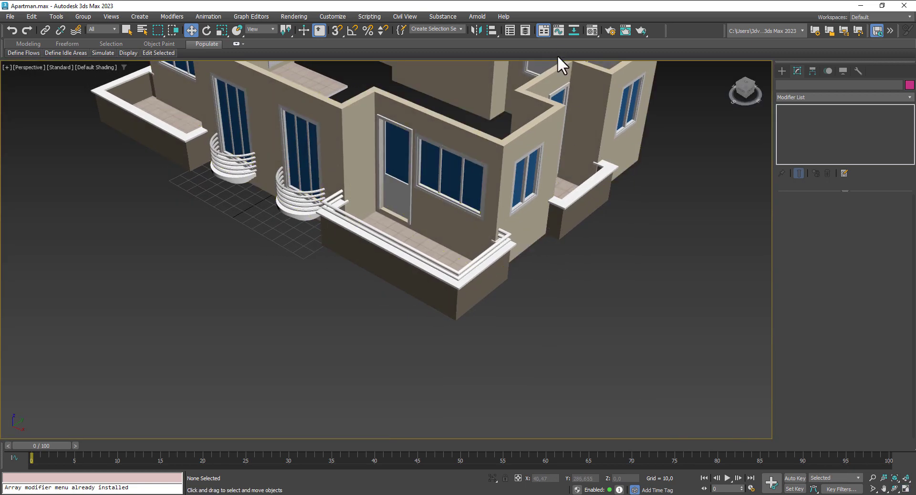
Step: Create a Standard Surface material named BalconyHandrailMaterial with a light grey base colour
key(m)
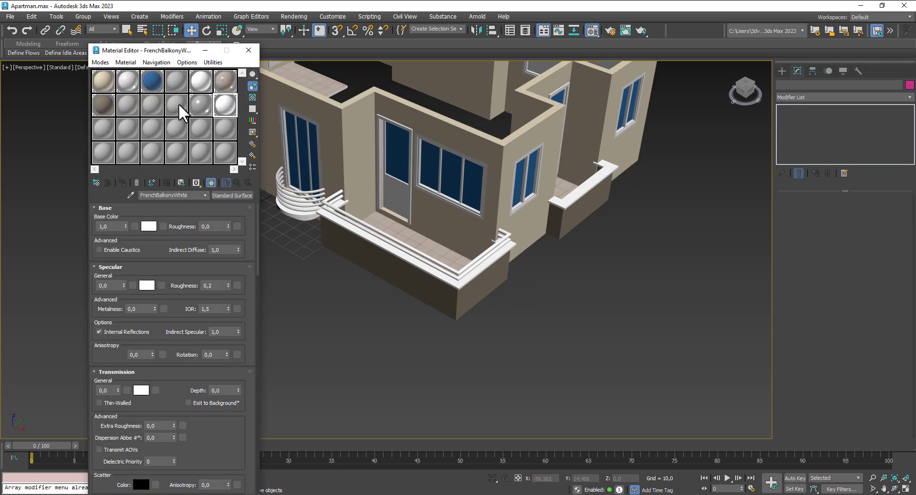
click(178, 103)
click(233, 197)
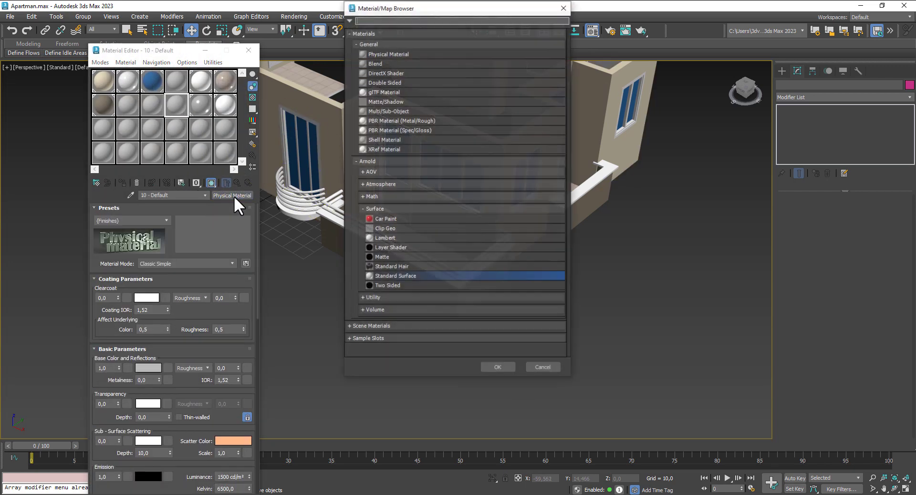
double_click(385, 276)
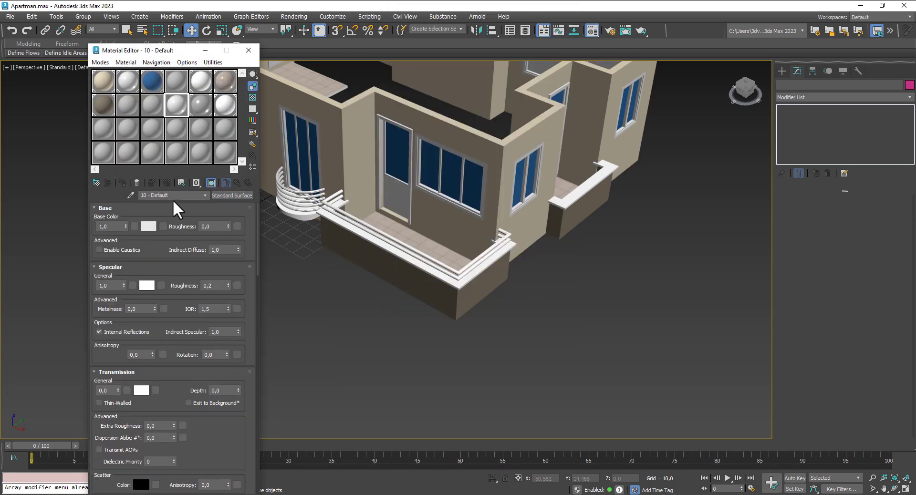
text(BalconyHandrailMaterial)
click(142, 223)
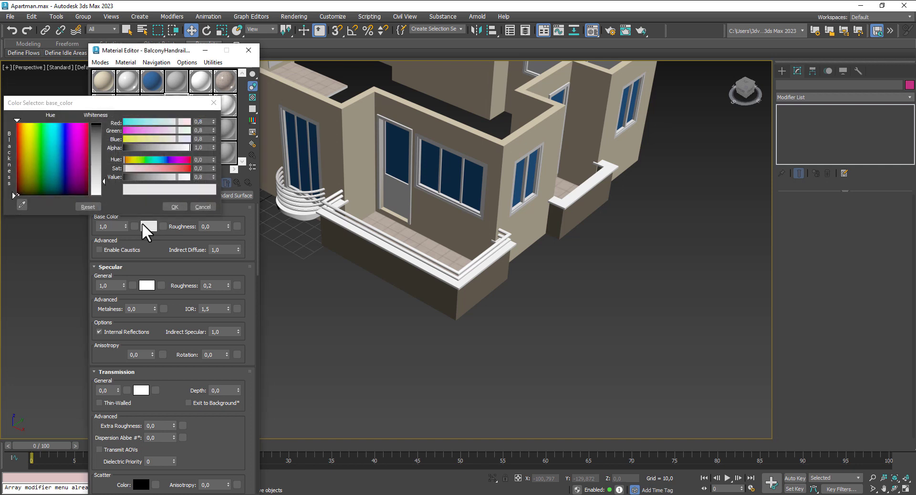
click(212, 105)
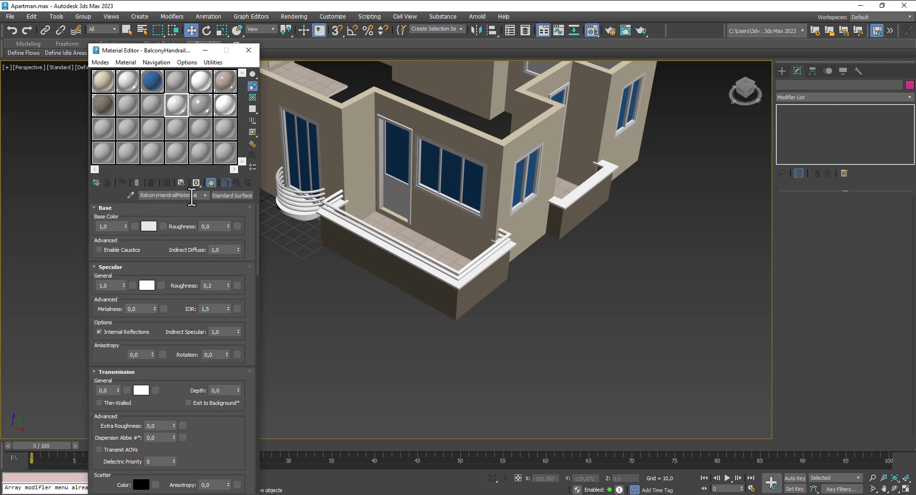
click(149, 227)
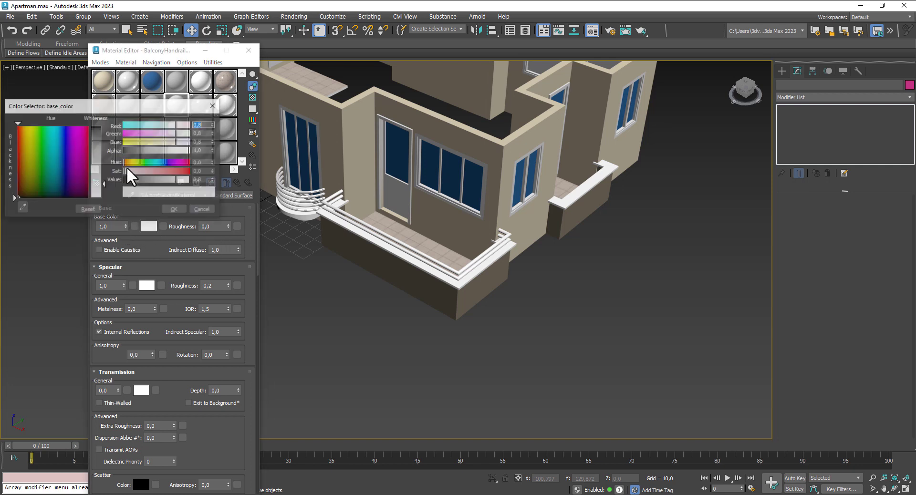
click(179, 207)
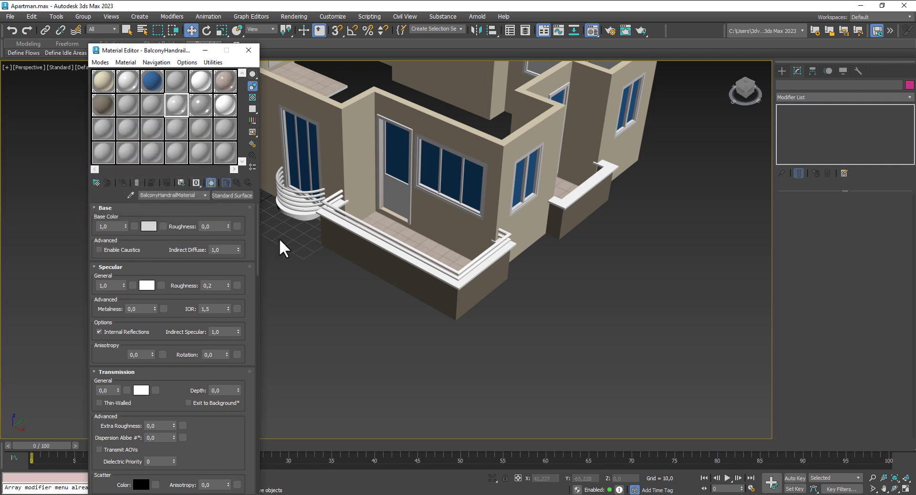
Step: Assign BalconyHandrailMaterial to the railing tubes, set metalness to 0,371, and close the editor
click(390, 239)
click(120, 183)
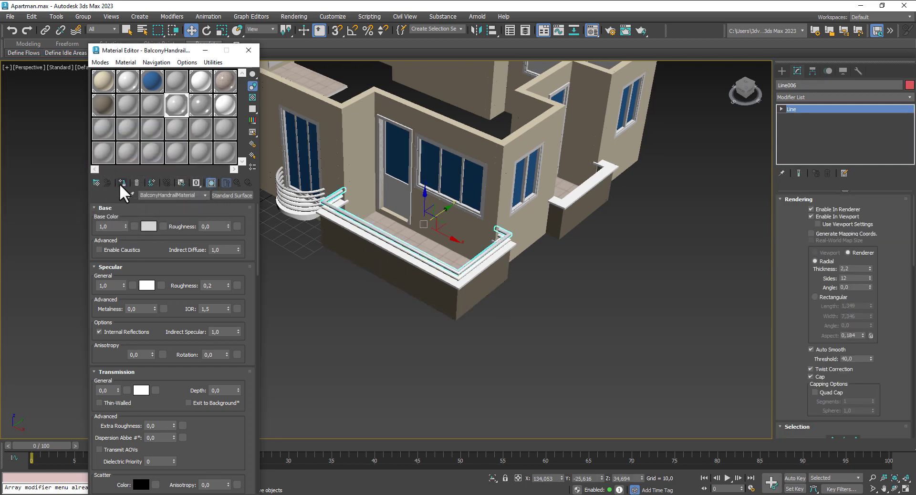
click(354, 227)
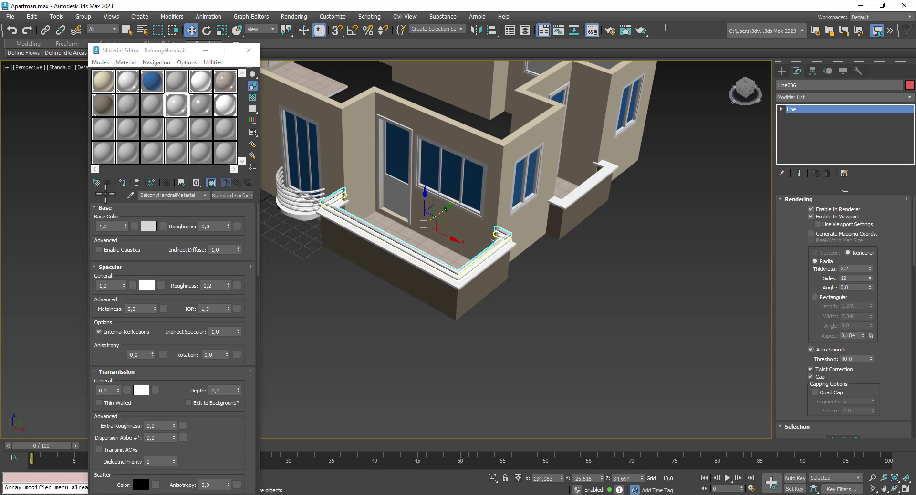
click(122, 183)
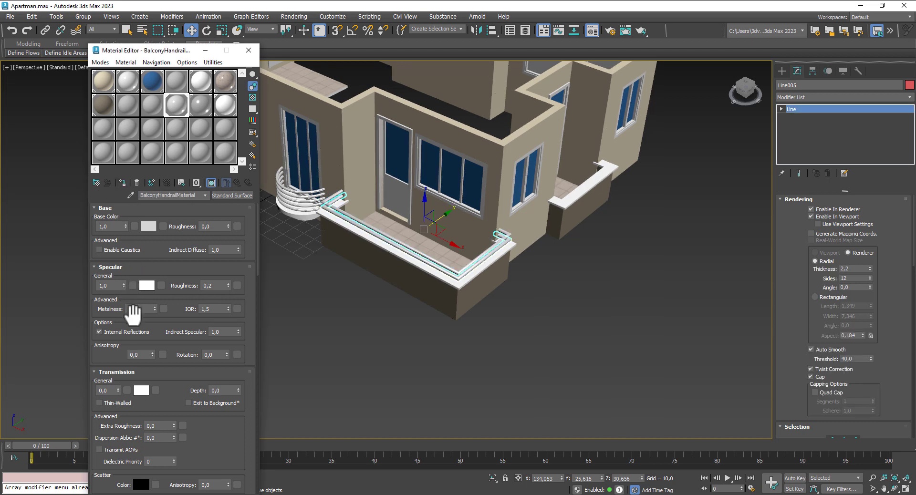
drag(155, 308, 161, 291)
click(252, 97)
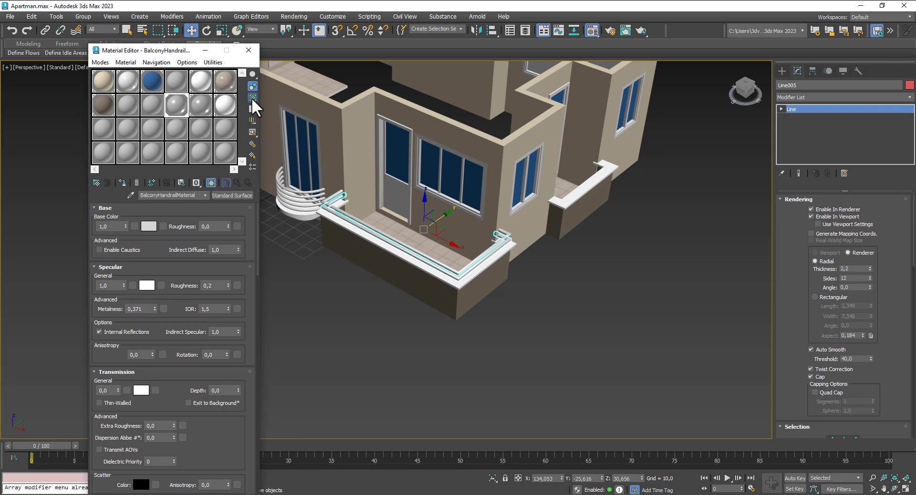
click(254, 47)
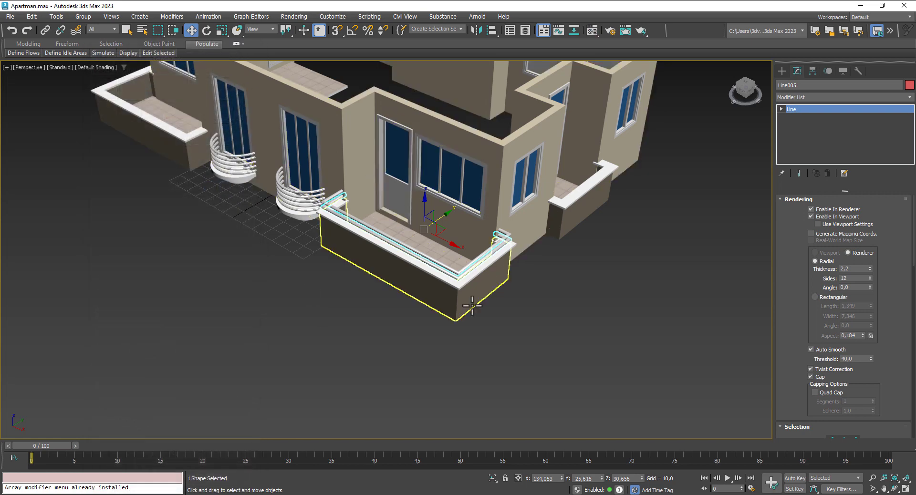
Step: Select both handrail tubes and lower them slightly along Z
click(506, 359)
scroll(466, 280, down, 3)
alt+middle_drag(483, 287, 570, 368)
scroll(542, 262, up, 6)
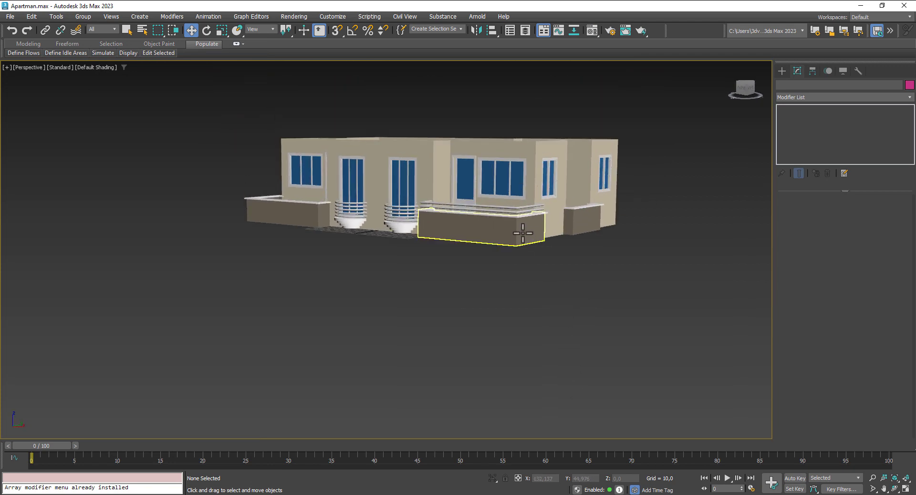
click(483, 114)
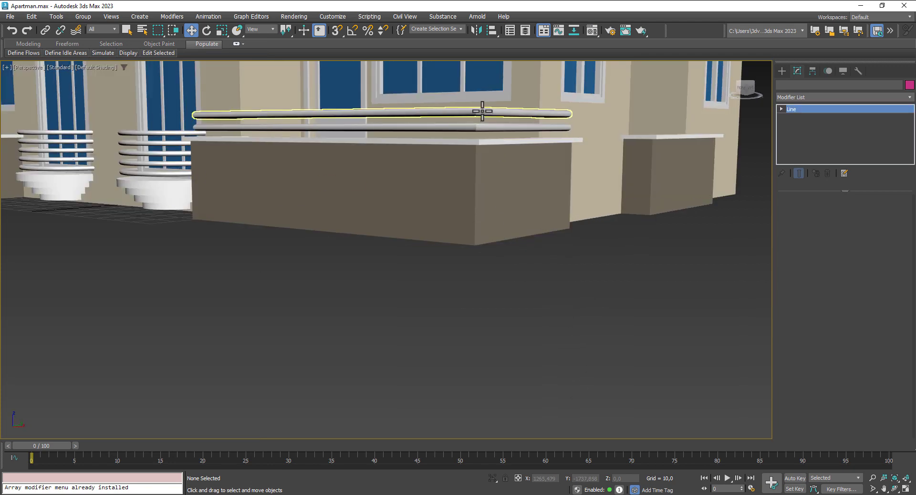
ctrl+click(474, 127)
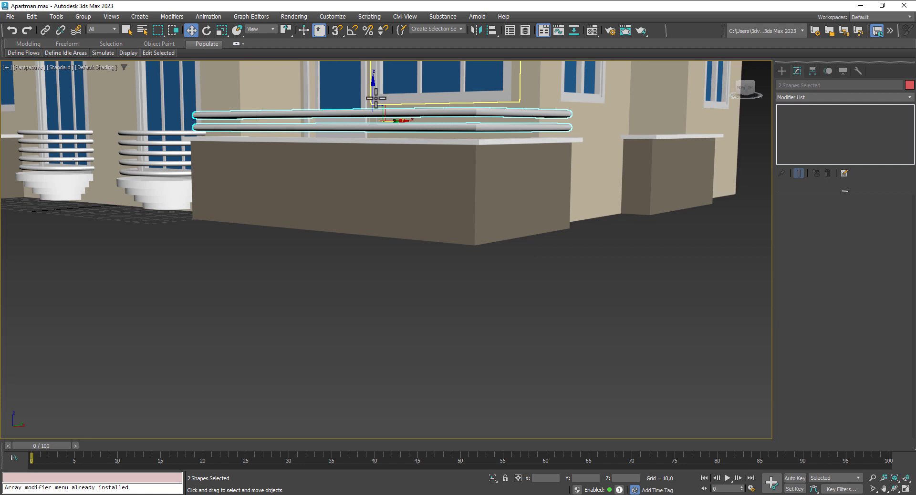
drag(374, 92, 377, 105)
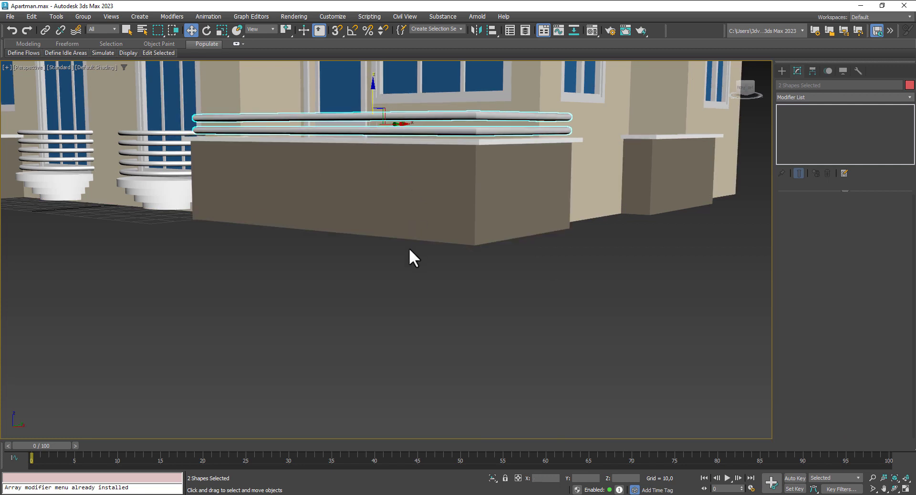
Step: Clone the upper handrail as a third rail tube and return to the four-viewport layout
click(400, 117)
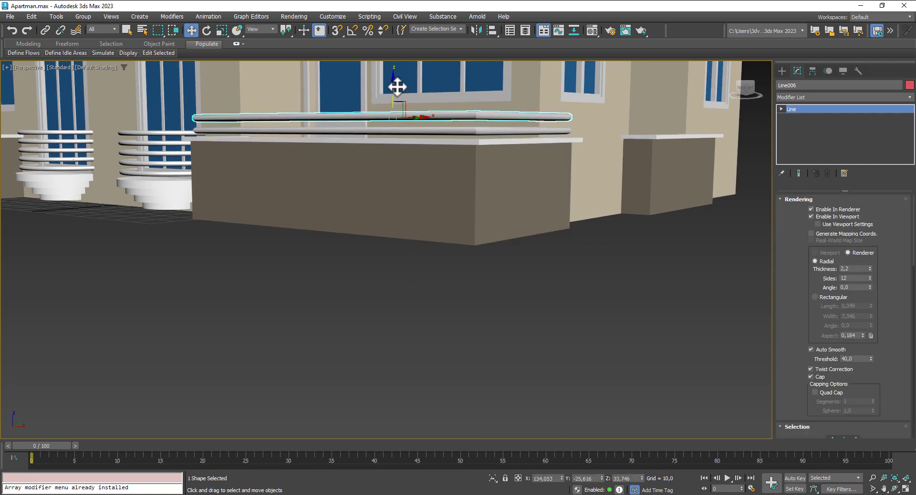
drag(393, 87, 395, 79)
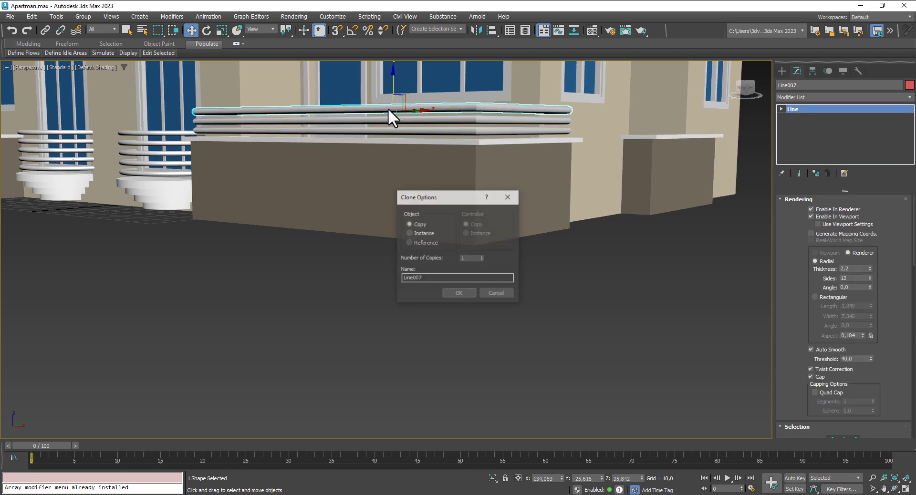
click(453, 294)
scroll(430, 305, down, 3)
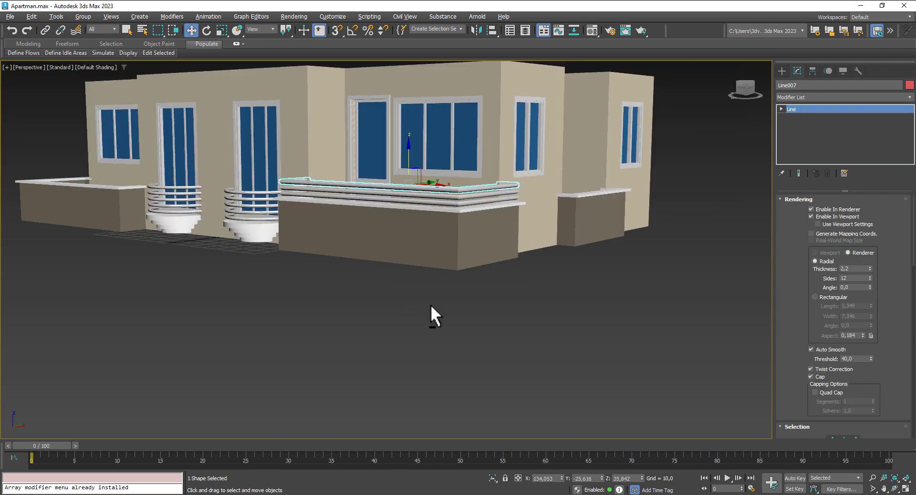
mouse_move(431, 304)
alt+middle_down()
mouse_move(460, 323)
mouse_move(414, 287)
mouse_move(375, 295)
mouse_move(463, 306)
mouse_move(484, 294)
alt+middle_up()
click(460, 322)
scroll(459, 262, down, 3)
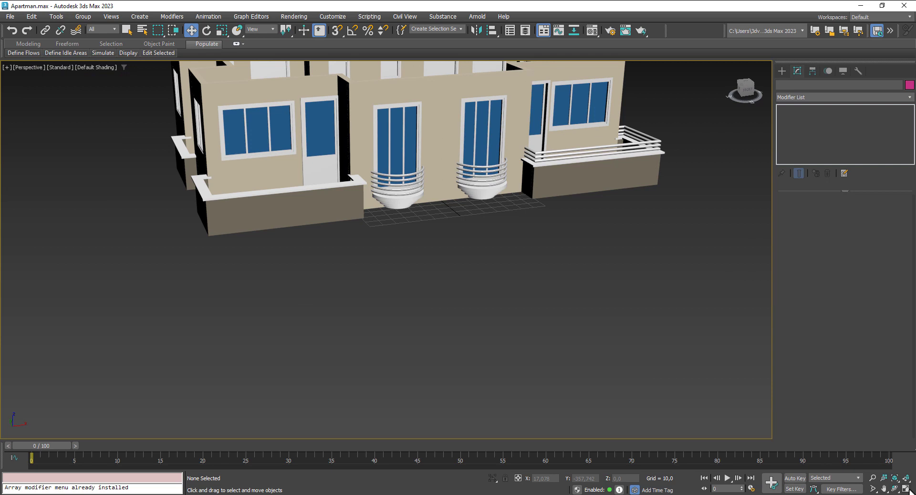
click(906, 489)
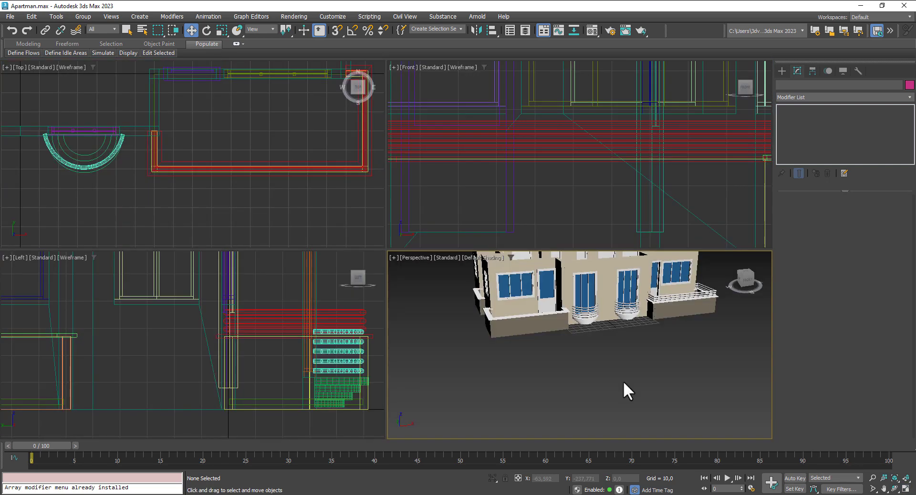
Step: Draw a cylinder post at the balcony rail corner and lower it onto the ledge
click(781, 72)
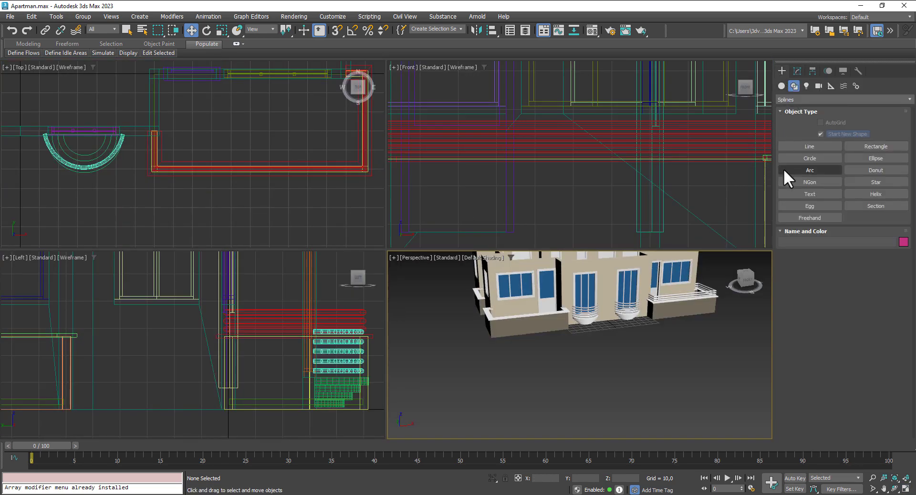
click(781, 86)
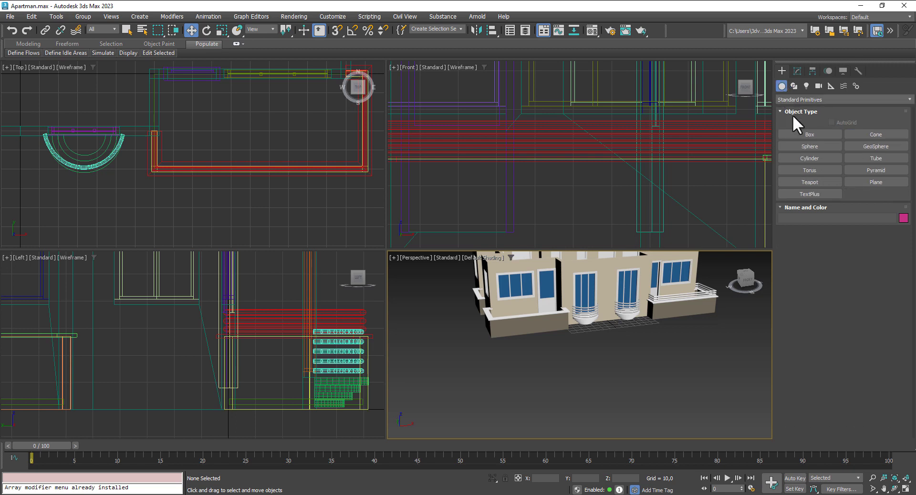
click(816, 155)
scroll(155, 148, up, 5)
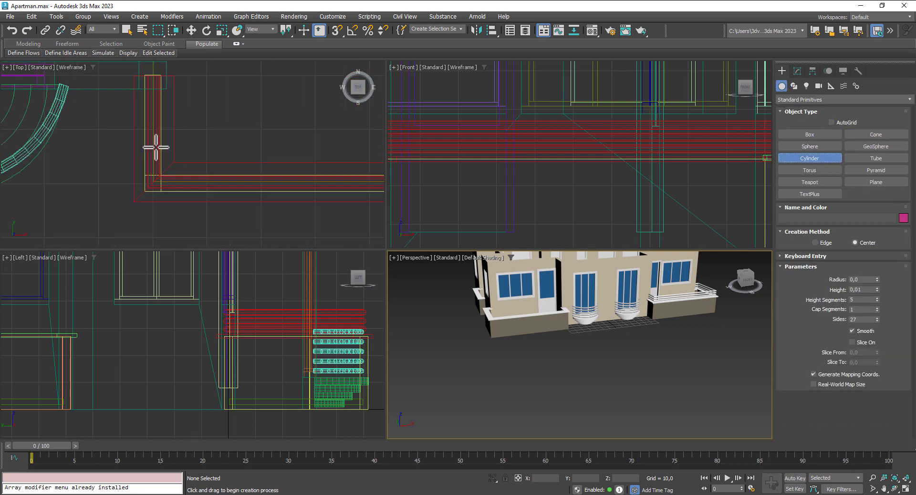
drag(154, 124, 156, 129)
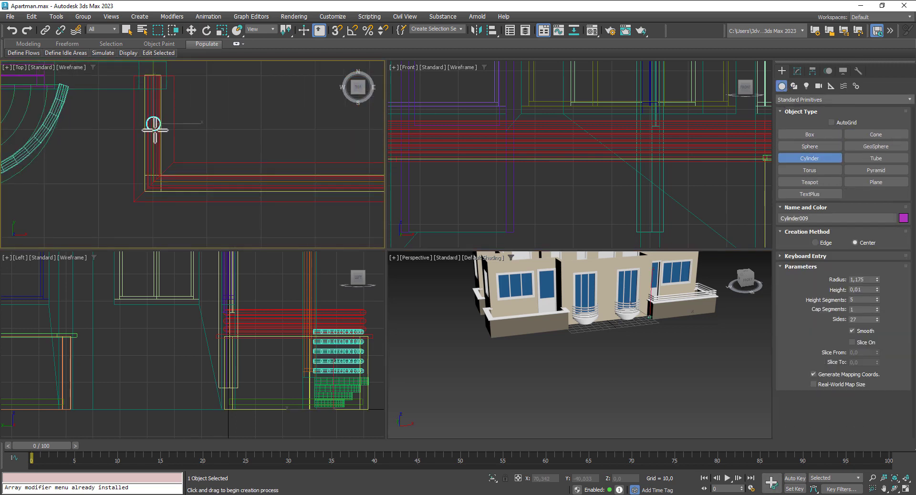
click(191, 31)
scroll(642, 175, down, 6)
scroll(569, 173, up, 5)
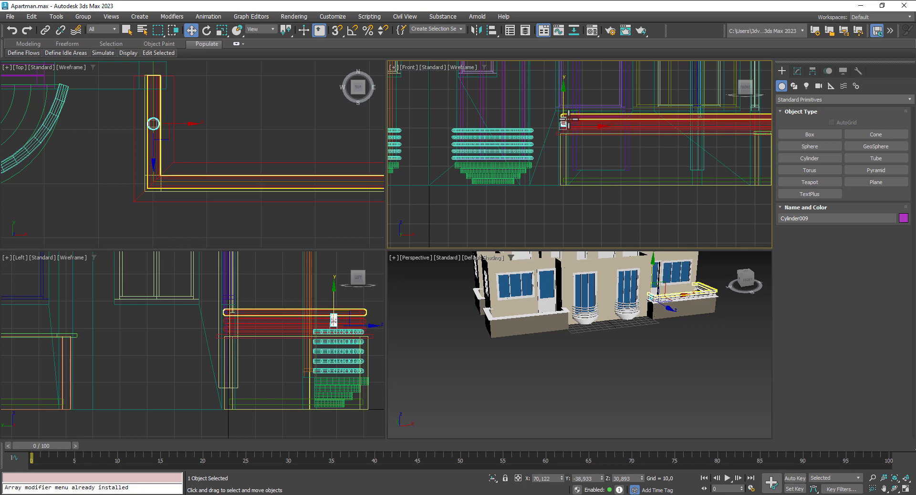
scroll(556, 109, up, 3)
drag(549, 114, 550, 141)
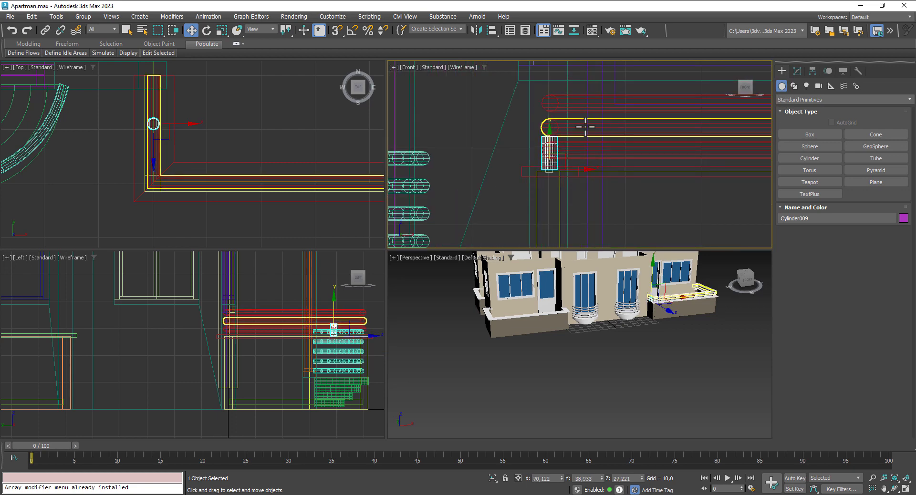
Step: Increase the cylinder post's height to 9,383 and frame it in the perspective view
click(797, 71)
drag(876, 222, 879, 186)
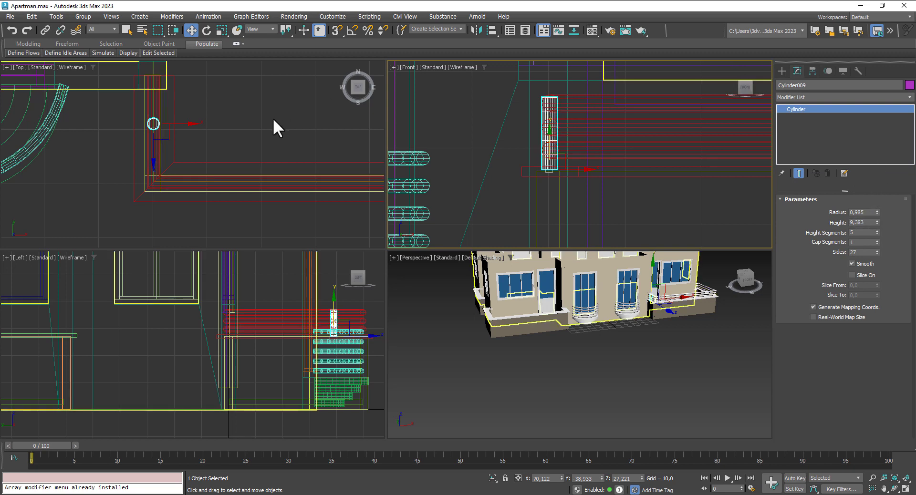
scroll(134, 109, up, 4)
right_click(205, 143)
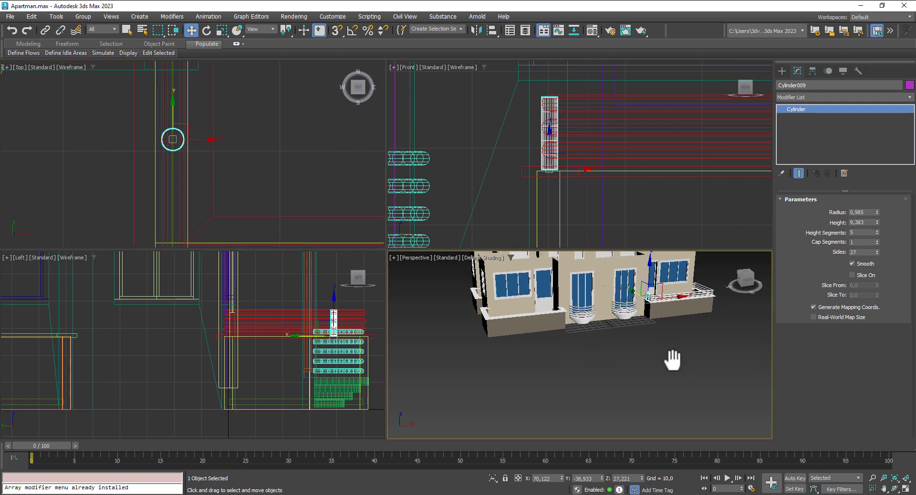
middle_drag(669, 360, 638, 368)
key(z)
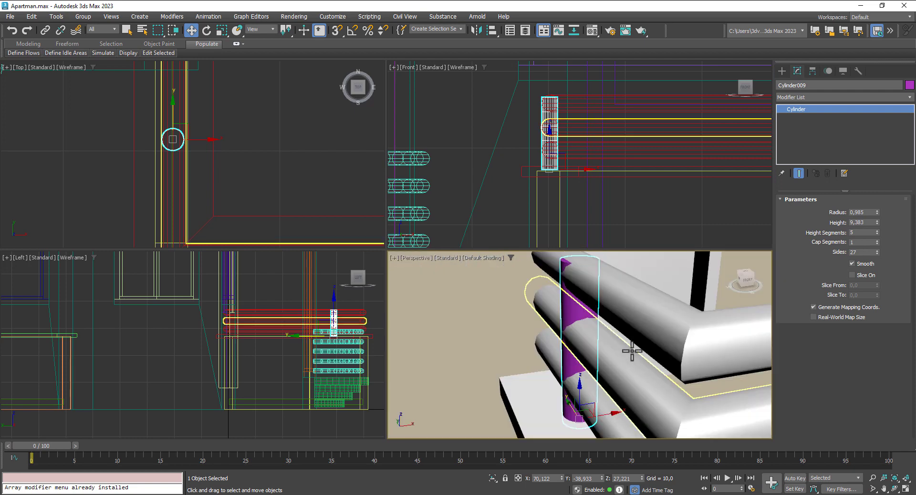
scroll(629, 350, up, 3)
alt+middle_drag(595, 350, 603, 354)
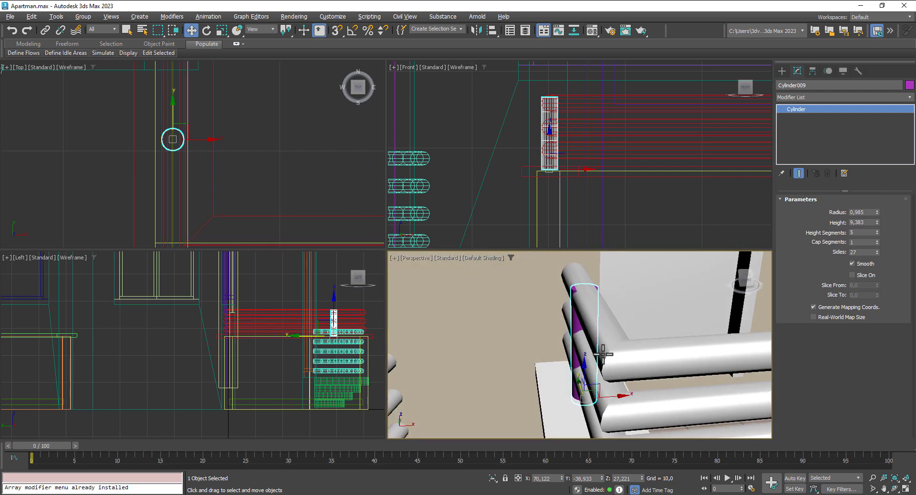
Step: Set the post radius to 0,725 and centre it on the rails along X
drag(877, 214, 880, 225)
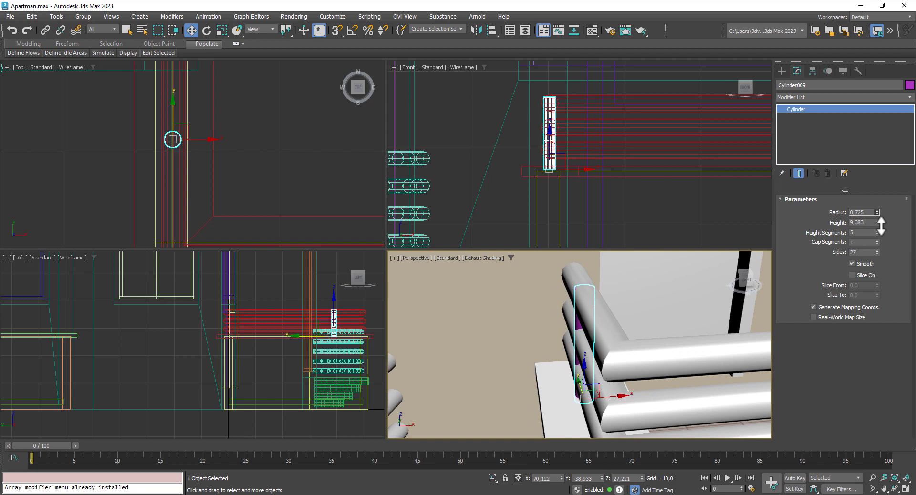
scroll(200, 145, up, 3)
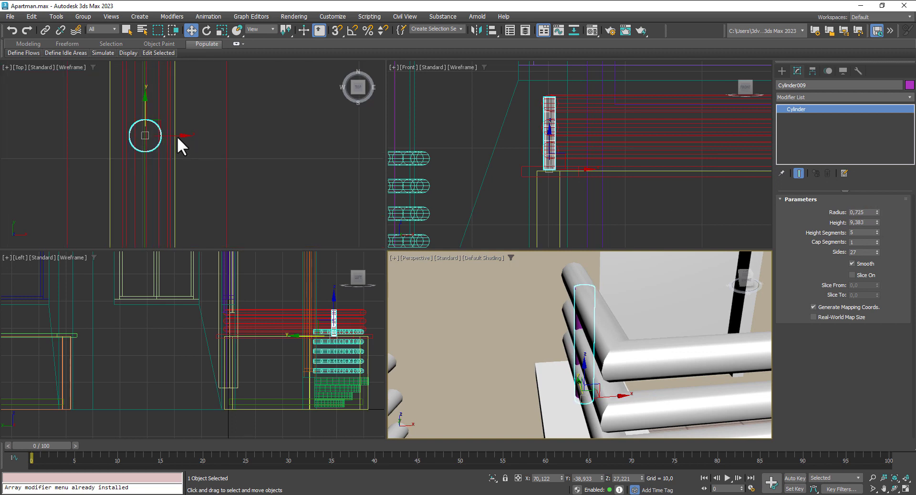
click(177, 137)
drag(174, 135, 176, 136)
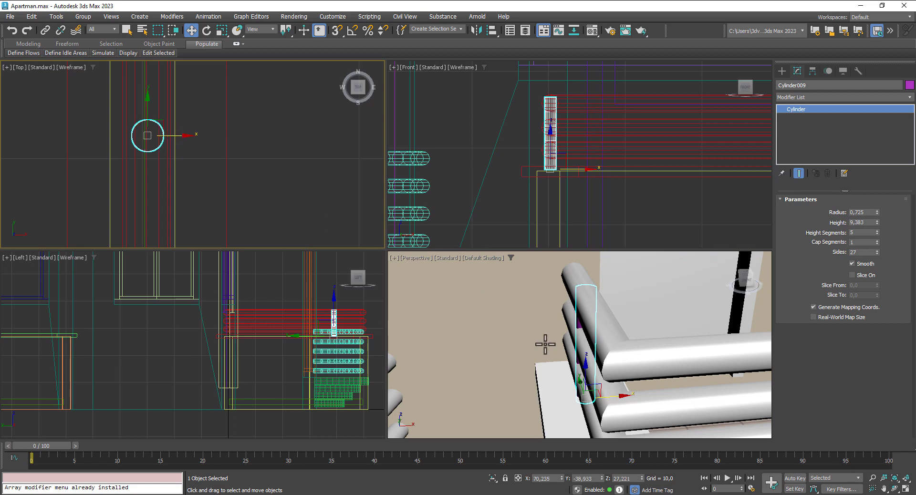
alt+middle_drag(546, 345, 622, 326)
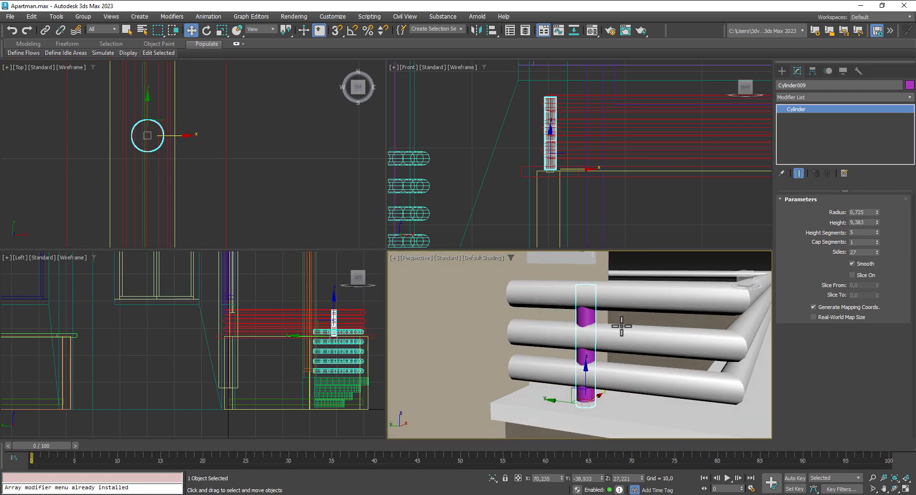
Step: Apply BalconyHandrailMaterial to the post and copy it to the rail's other corner
key(m)
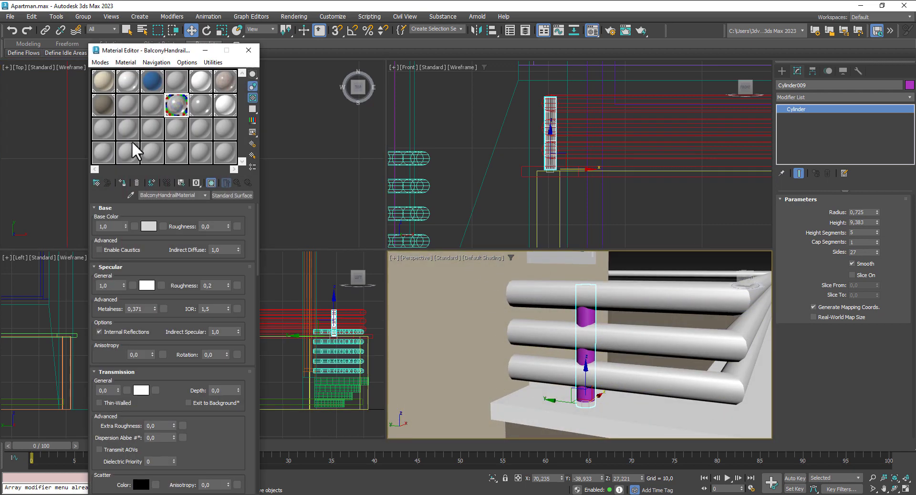
click(122, 183)
click(249, 50)
scroll(230, 161, down, 5)
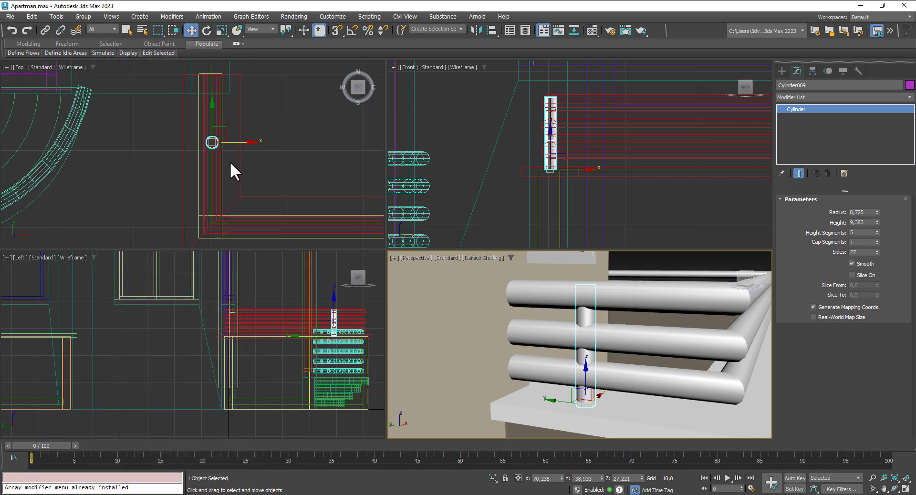
middle_drag(243, 172, 235, 147)
scroll(234, 144, down, 4)
mouse_move(218, 106)
shift+mouse_down()
mouse_move(219, 139)
mouse_move(239, 170)
shift+mouse_up()
click(474, 293)
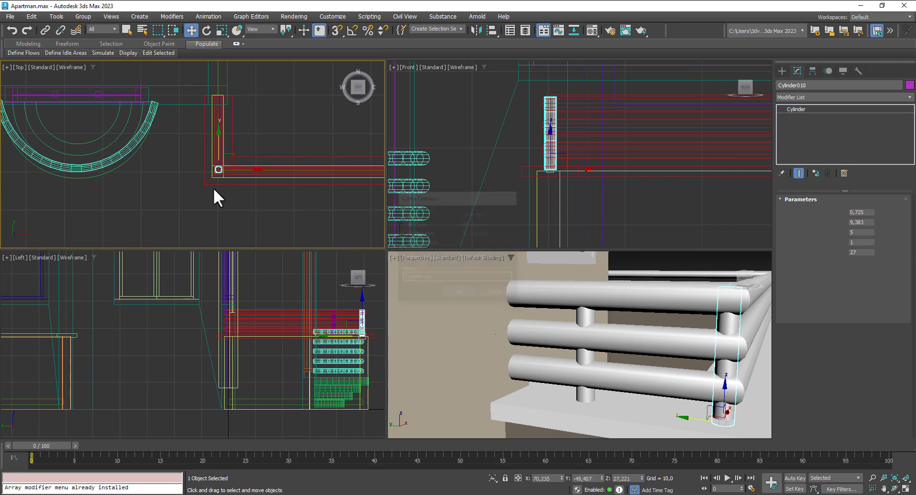
Step: Clone the post along the front rail with the copy count set to 4
scroll(213, 188, up, 3)
mouse_move(282, 190)
middle_down()
mouse_move(138, 147)
mouse_move(106, 147)
middle_up()
scroll(139, 147, down, 3)
shift+drag(94, 136, 169, 147)
click(497, 293)
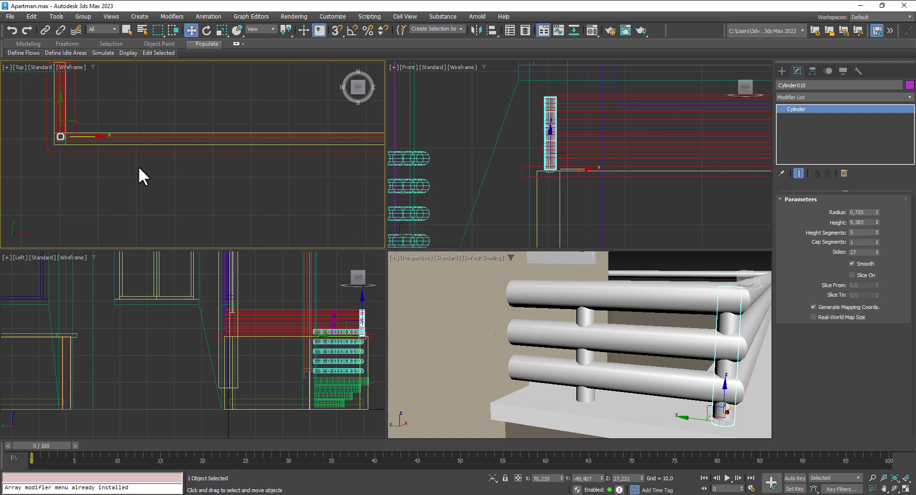
shift+drag(86, 137, 292, 146)
click(482, 256)
click(482, 256)
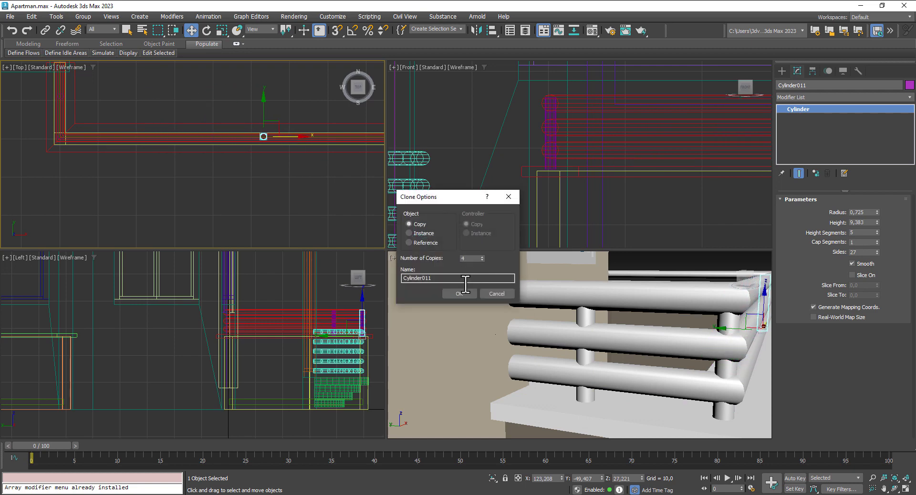
Step: Confirm the four post copies along the front rail and view the balcony front
click(462, 293)
middle_drag(568, 351, 450, 358)
scroll(474, 364, down, 6)
middle_drag(526, 370, 475, 372)
key(space)
middle_drag(533, 379, 611, 367)
scroll(647, 333, up, 3)
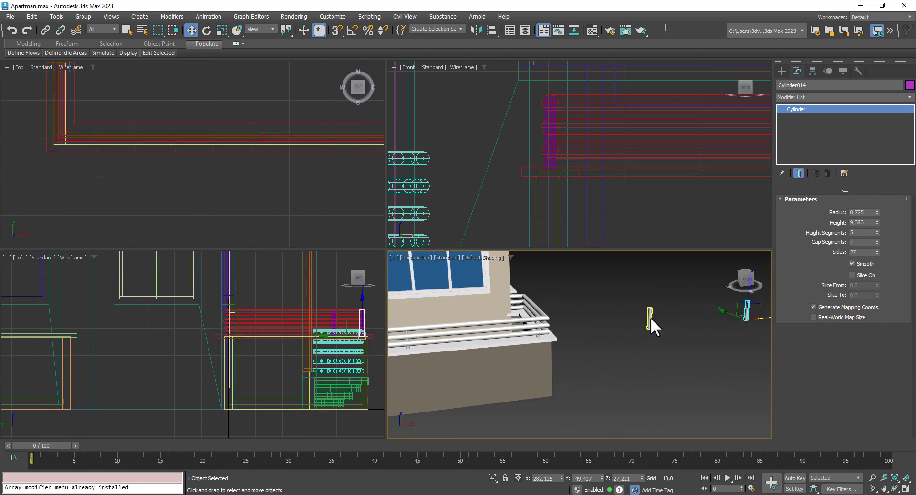
Step: Delete the stray extra cylinders and nudge one railing post slightly to the right
key(Delete)
click(746, 315)
key(Delete)
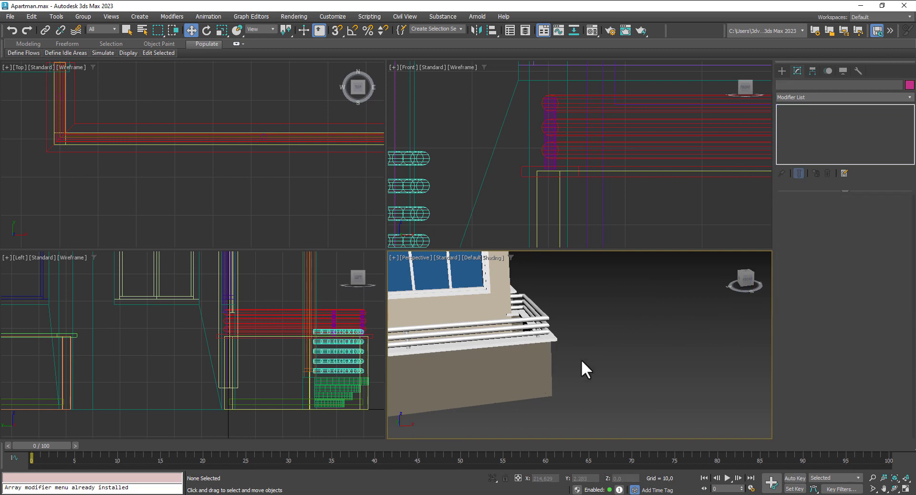
scroll(537, 329, up, 2)
click(537, 329)
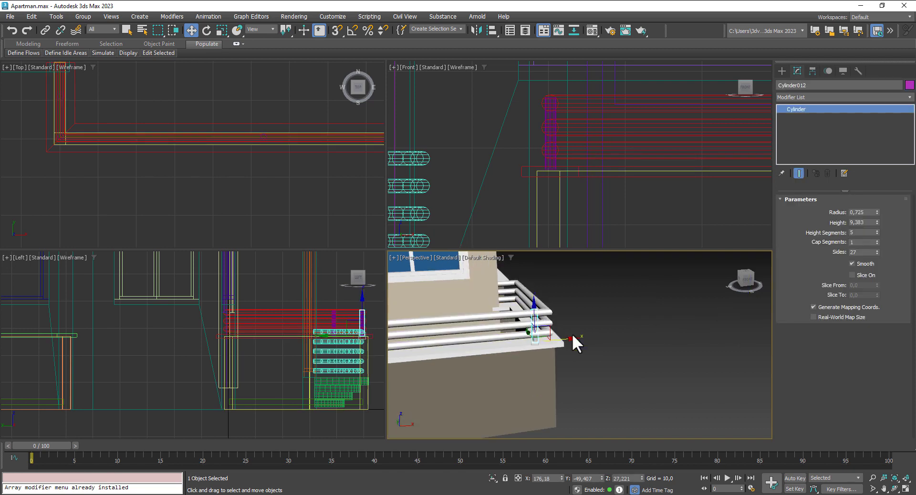
drag(568, 340, 579, 339)
Step: Inspect the railing posts and handrails from several angles around the balcony
middle_drag(595, 369, 722, 354)
scroll(489, 333, down, 2)
scroll(485, 334, up, 1)
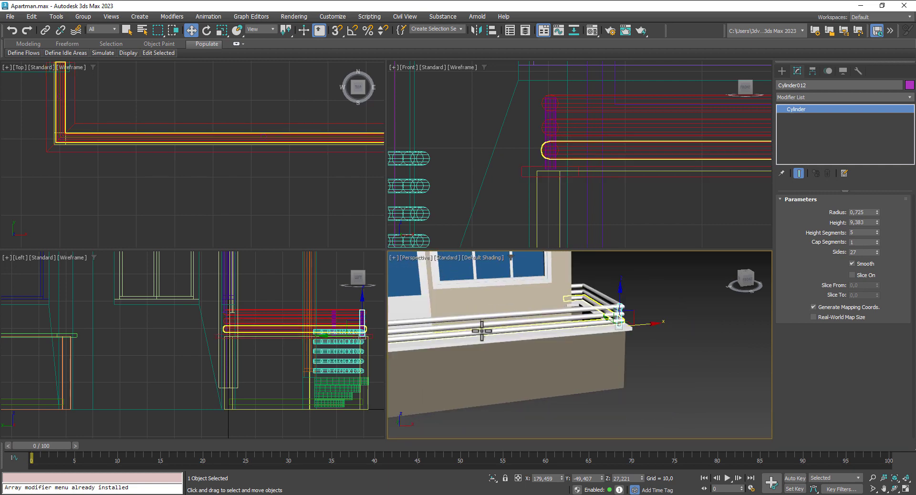
click(484, 325)
click(483, 323)
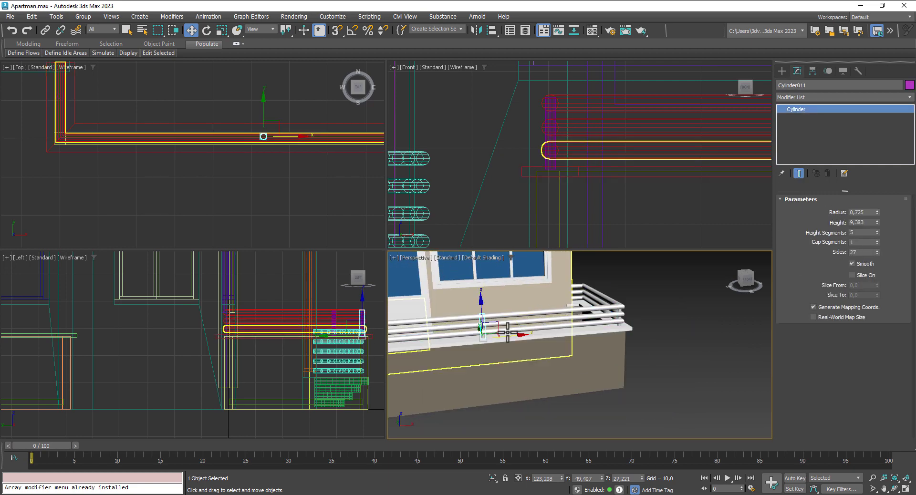
scroll(533, 353, down, 3)
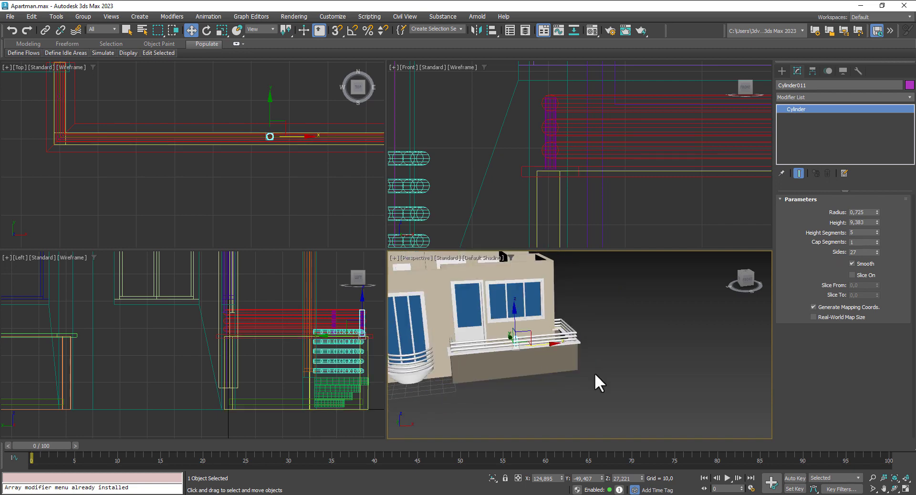
click(599, 384)
scroll(539, 355, up, 5)
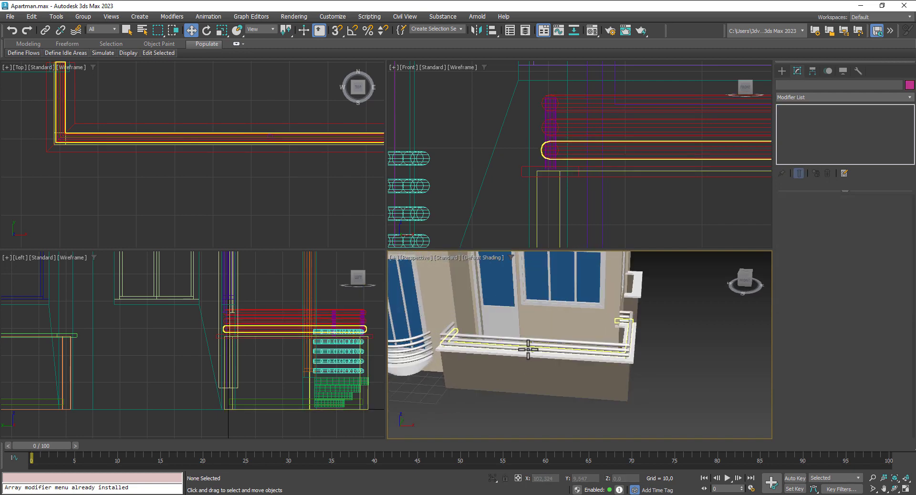
scroll(544, 356, up, 2)
alt+middle_drag(544, 356, 571, 348)
scroll(577, 348, down, 4)
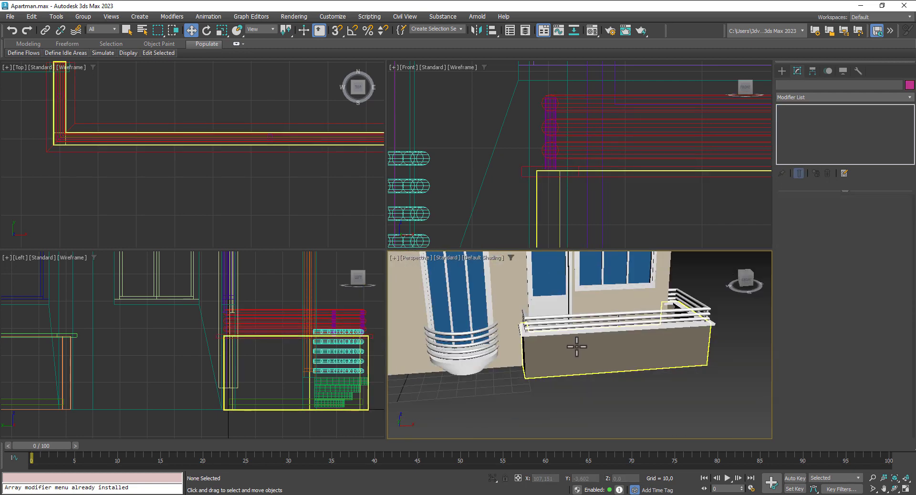
middle_drag(736, 363, 638, 359)
scroll(666, 351, down, 4)
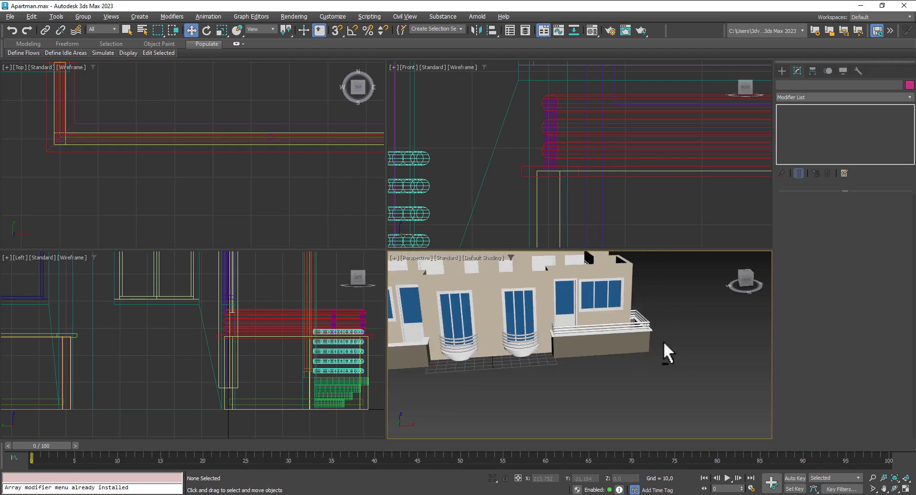
alt+middle_drag(626, 322, 602, 338)
scroll(603, 341, up, 5)
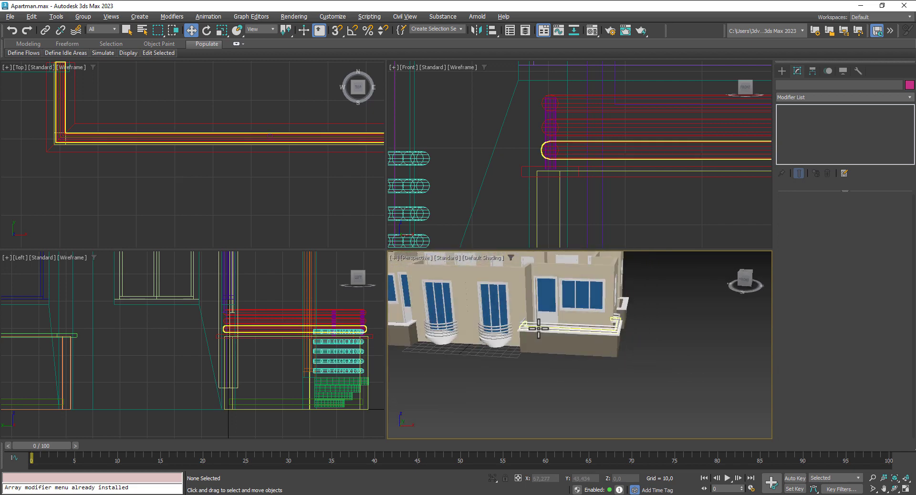
scroll(274, 126, down, 4)
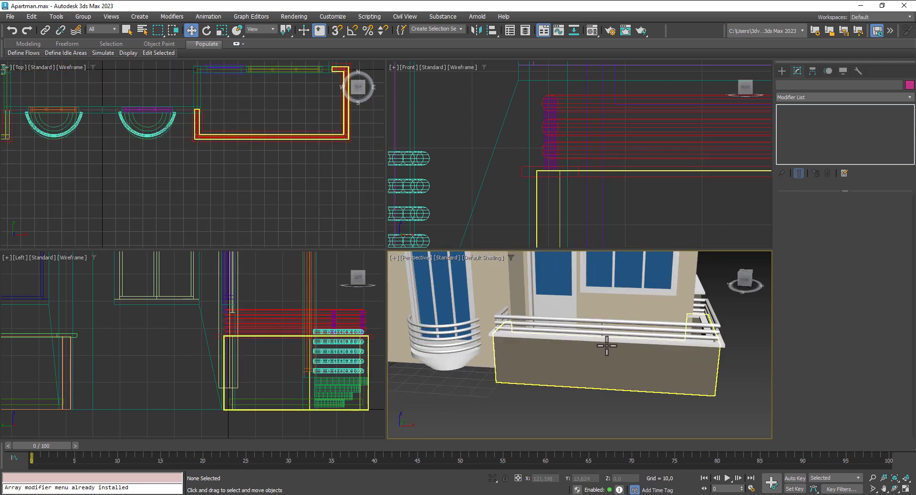
scroll(603, 334, up, 5)
Step: Clone post Cylinder011 leftward along the front railing, then select corner post Cylinder012
click(597, 278)
middle_drag(289, 167, 287, 170)
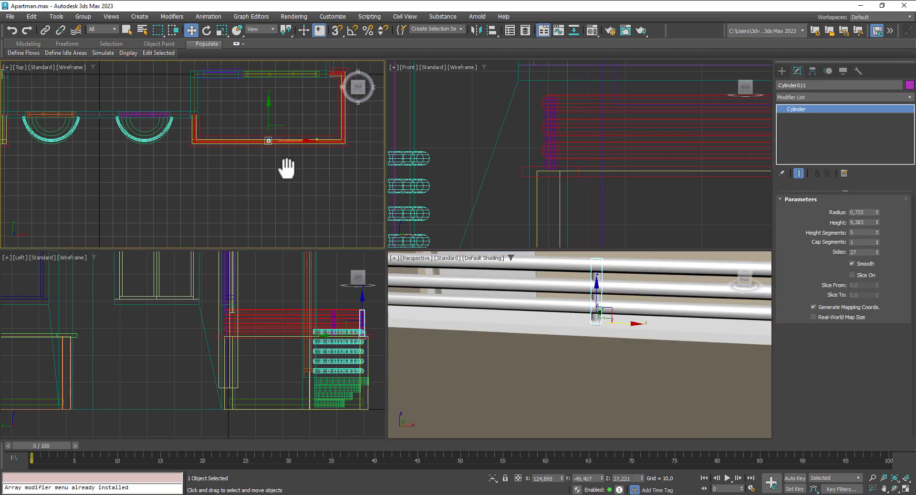
scroll(270, 145, up, 4)
shift+drag(296, 148, 217, 149)
click(459, 294)
middle_drag(228, 180, 76, 180)
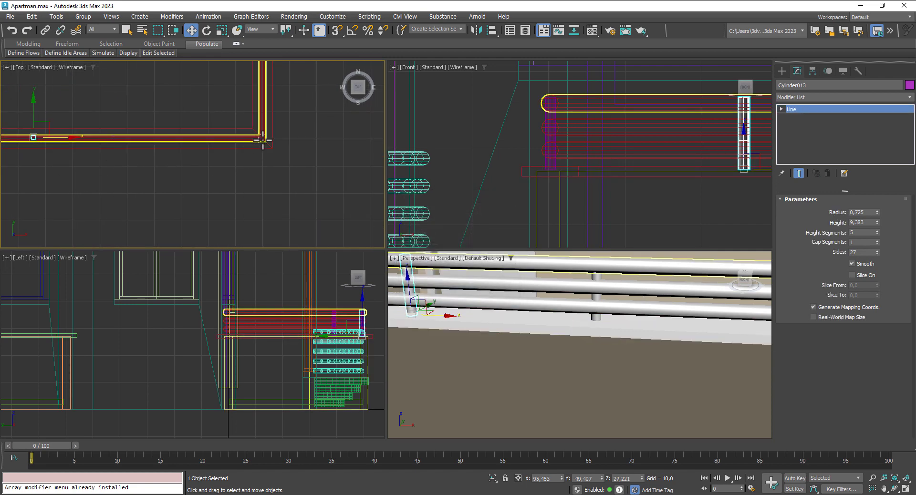
click(263, 140)
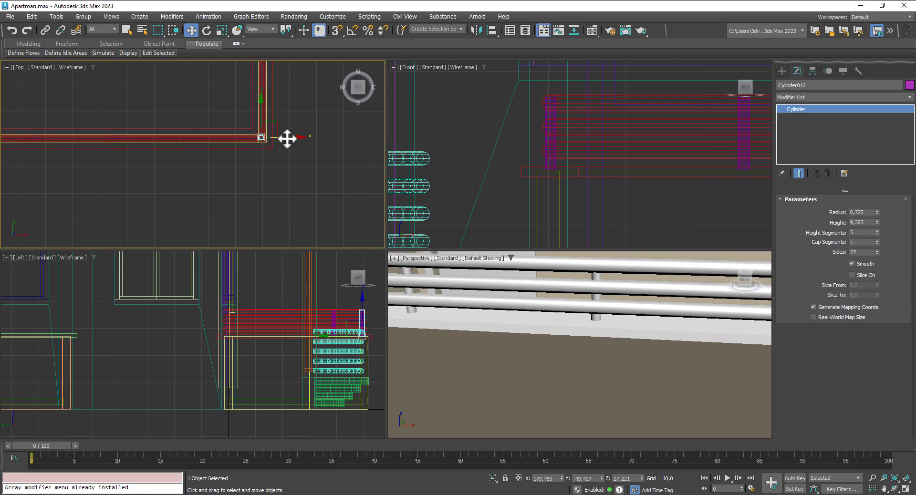
Step: Clone the corner post leftward as one extra front-railing post and nudge it into place
shift+drag(287, 139, 203, 145)
click(456, 293)
middle_drag(583, 356, 475, 349)
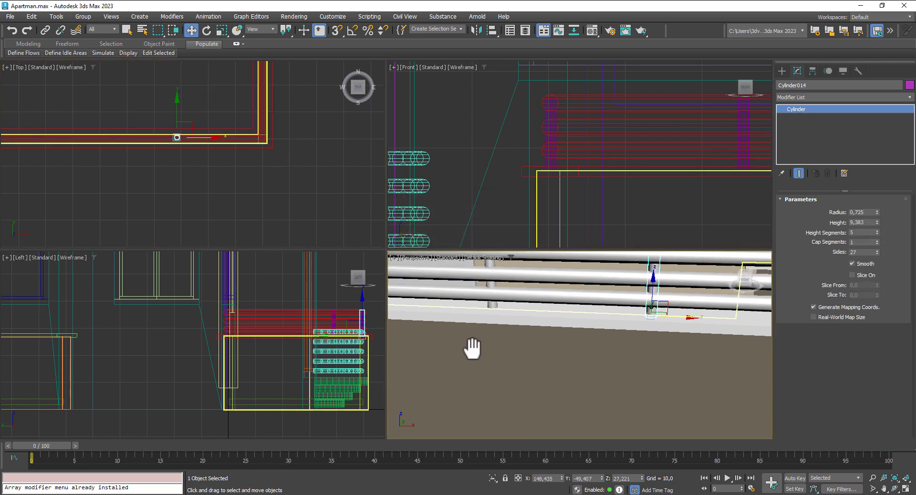
scroll(479, 348, down, 4)
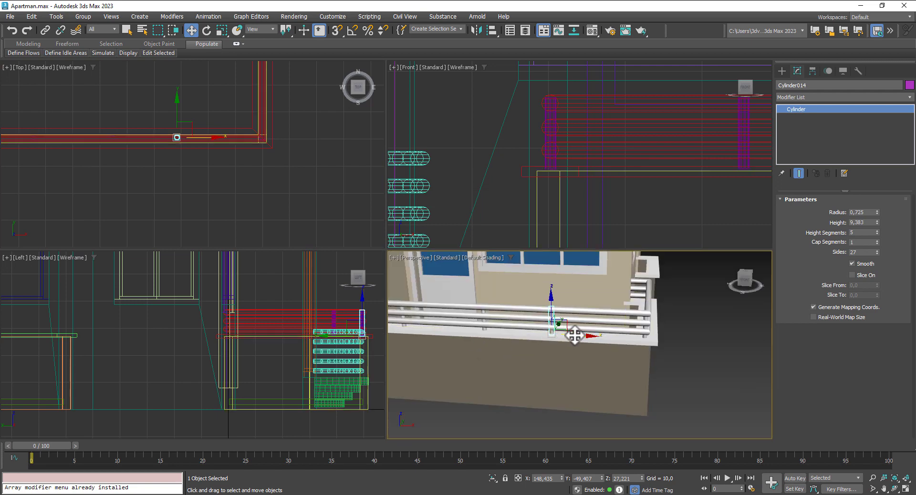
drag(574, 336, 577, 335)
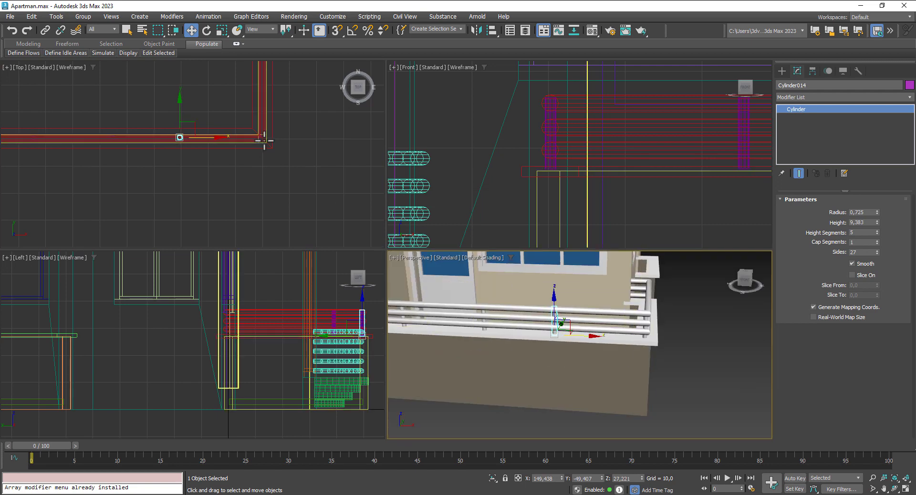
scroll(266, 139, up, 3)
Step: Copy corner post Cylinder012 along the side railing, set to 2 copies
click(646, 329)
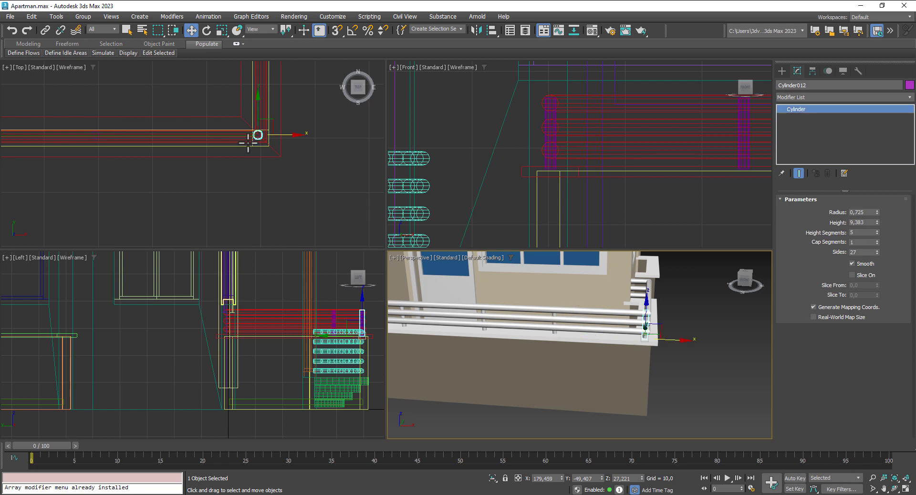
middle_drag(255, 137, 241, 219)
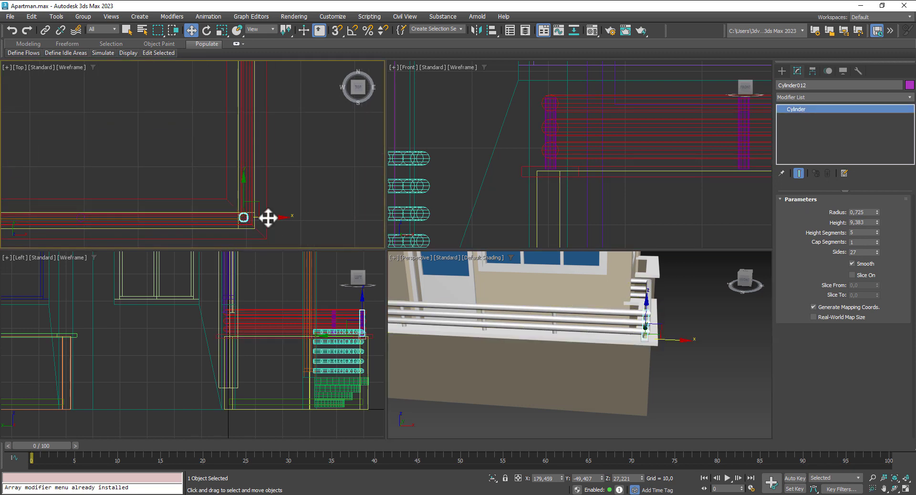
drag(268, 217, 269, 217)
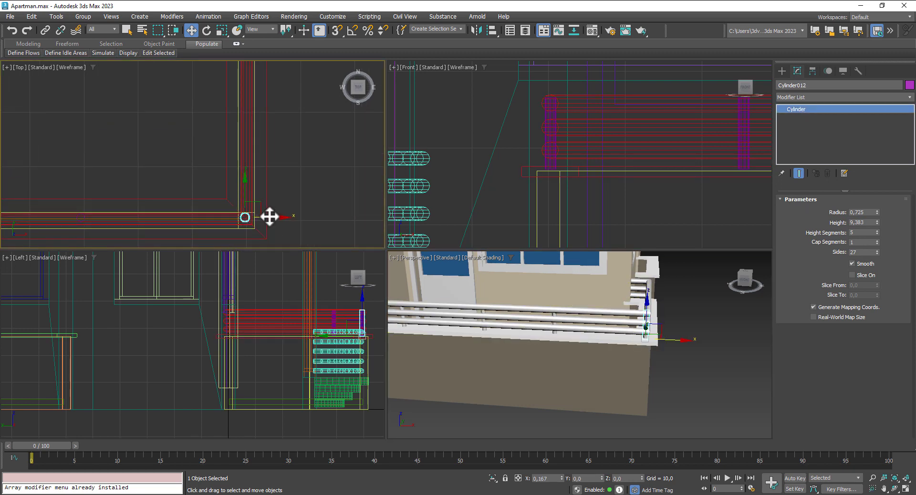
scroll(246, 190, down, 3)
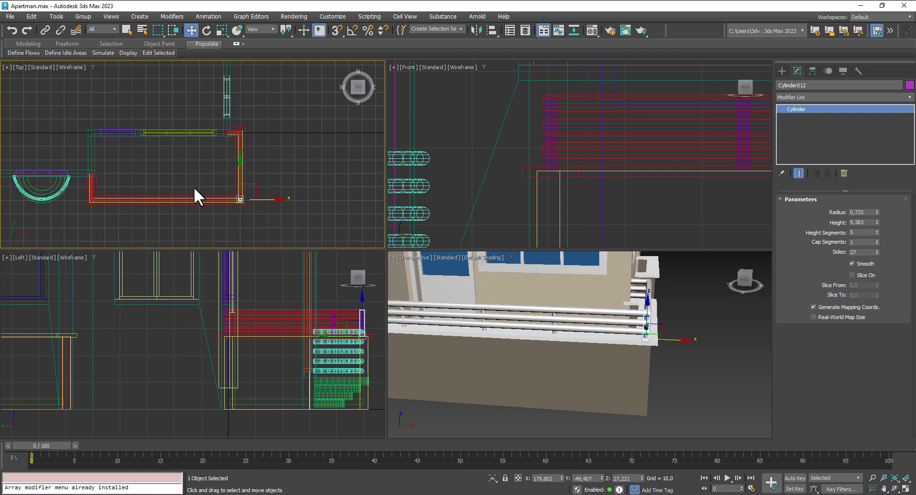
scroll(241, 194, up, 1)
scroll(245, 197, down, 2)
shift+drag(244, 181, 244, 135)
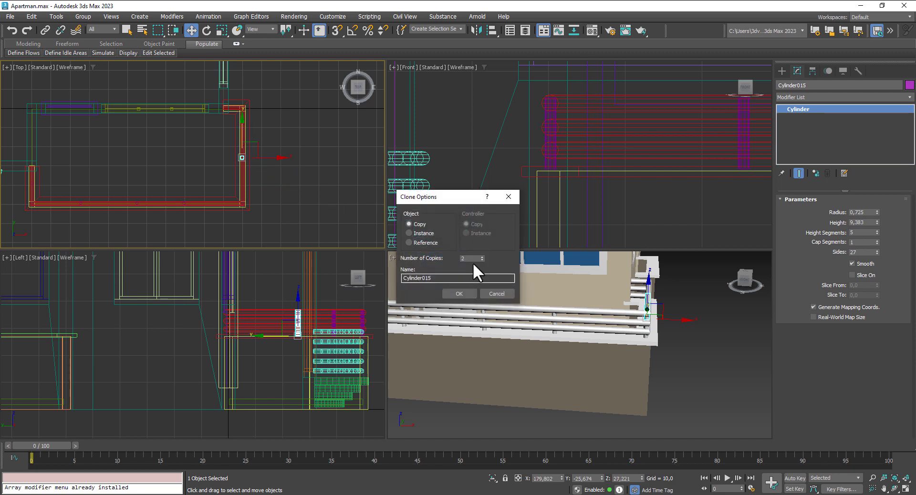
click(459, 293)
scroll(246, 102, up, 5)
scroll(233, 111, up, 2)
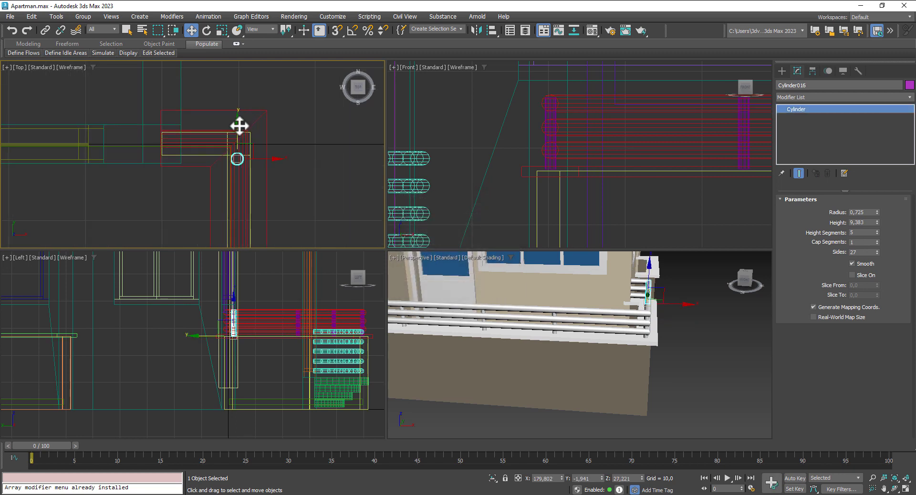
drag(240, 129, 244, 112)
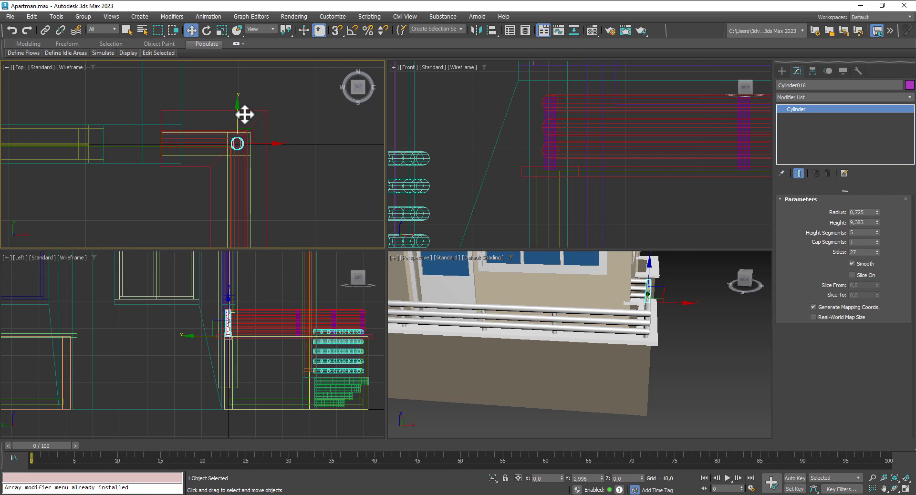
middle_drag(252, 190, 239, 75)
scroll(239, 75, down, 2)
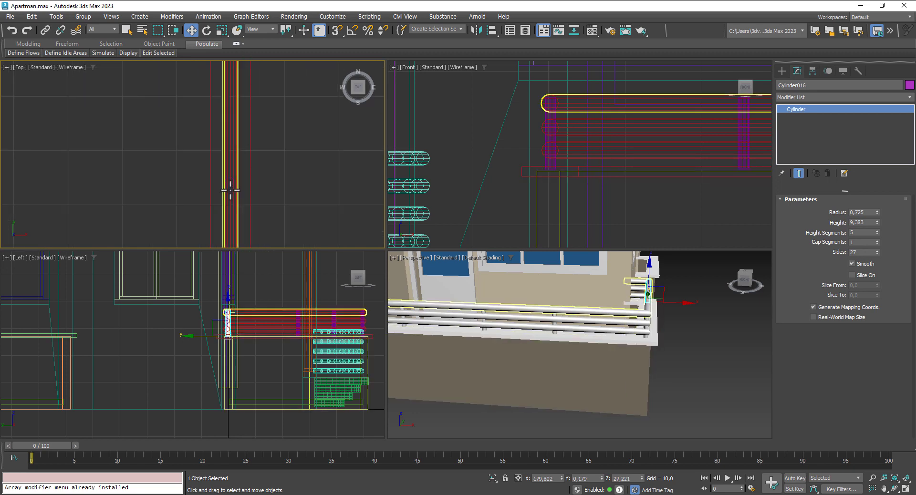
click(233, 181)
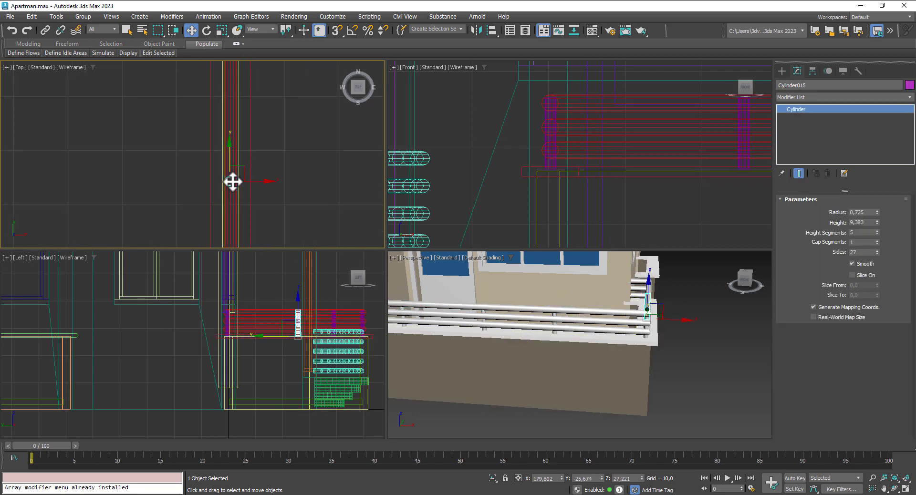
drag(232, 151, 230, 150)
click(701, 368)
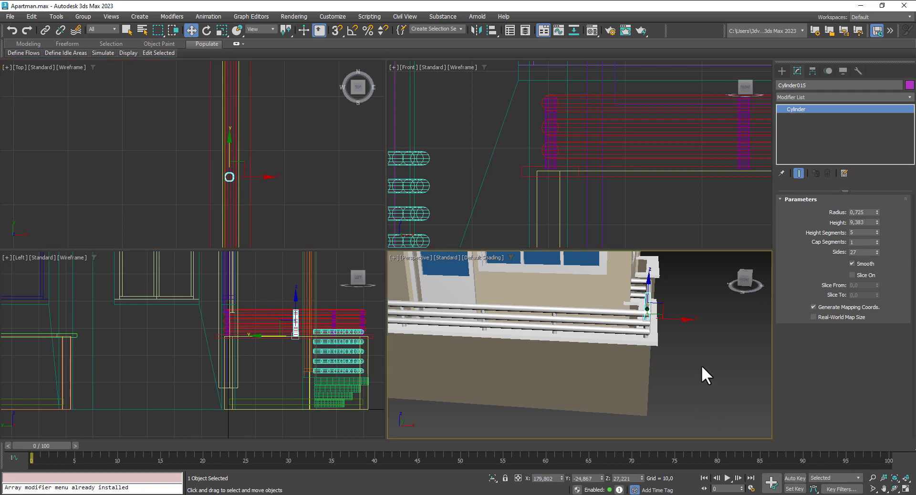
scroll(700, 356, down, 5)
mouse_move(700, 356)
alt+middle_down()
mouse_move(627, 341)
mouse_move(648, 331)
mouse_move(693, 356)
mouse_move(686, 352)
alt+middle_up()
scroll(708, 363, up, 5)
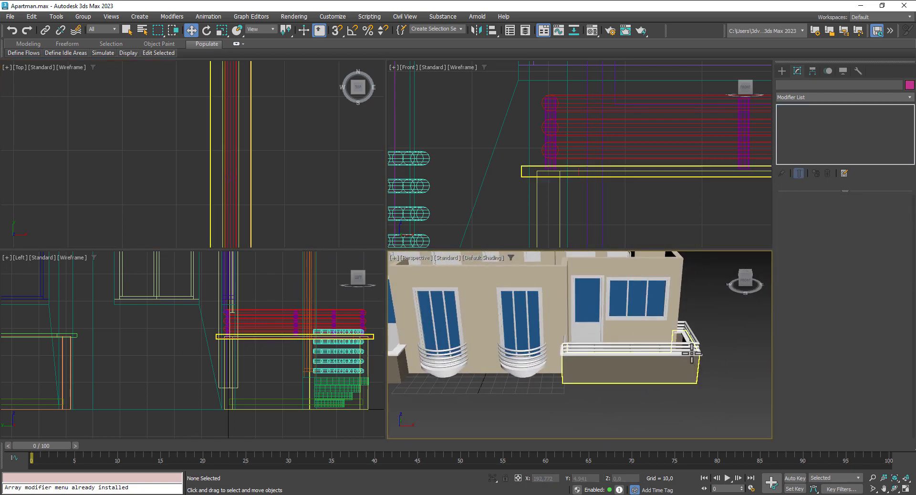
scroll(372, 276, down, 4)
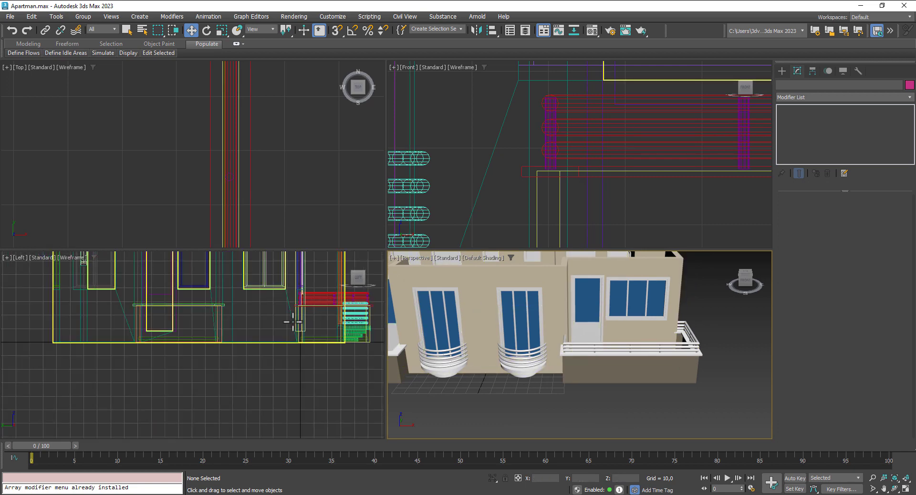
scroll(297, 318, down, 2)
middle_drag(297, 317, 157, 352)
middle_drag(582, 191, 497, 189)
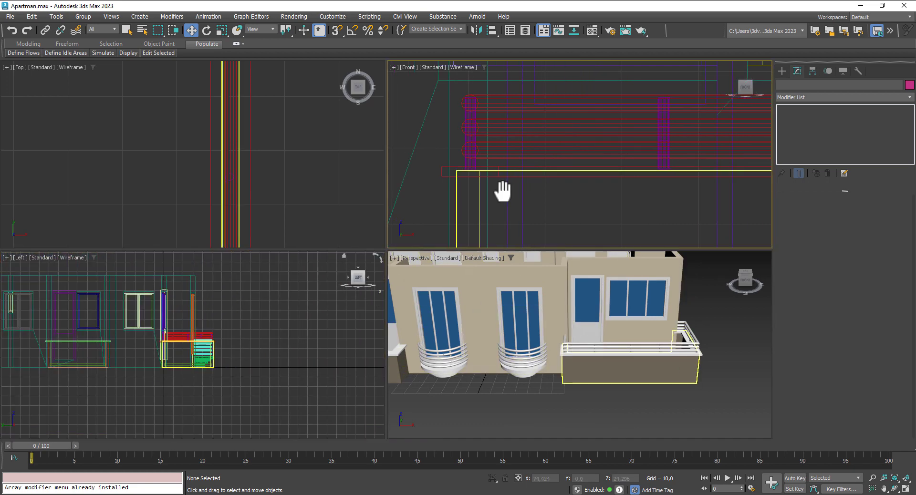
scroll(538, 203, down, 4)
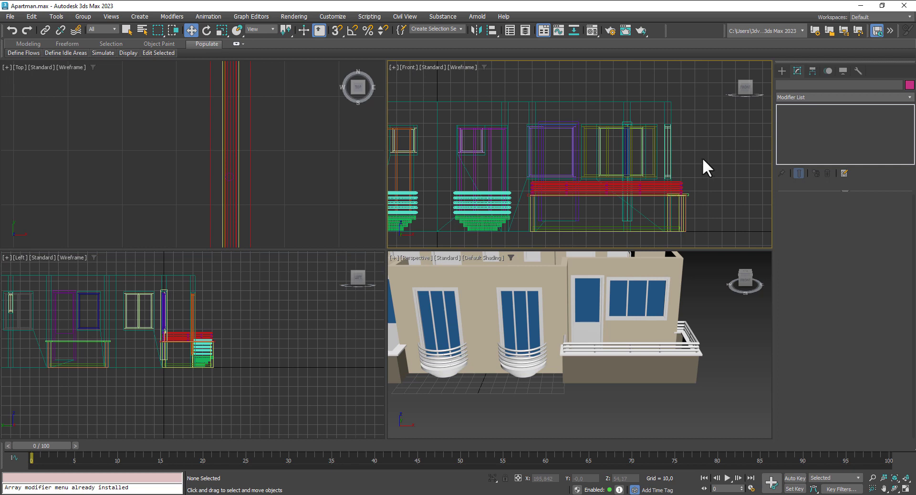
Step: Freeze the walls, windows and small end line surrounding the balcony
drag(459, 84, 459, 85)
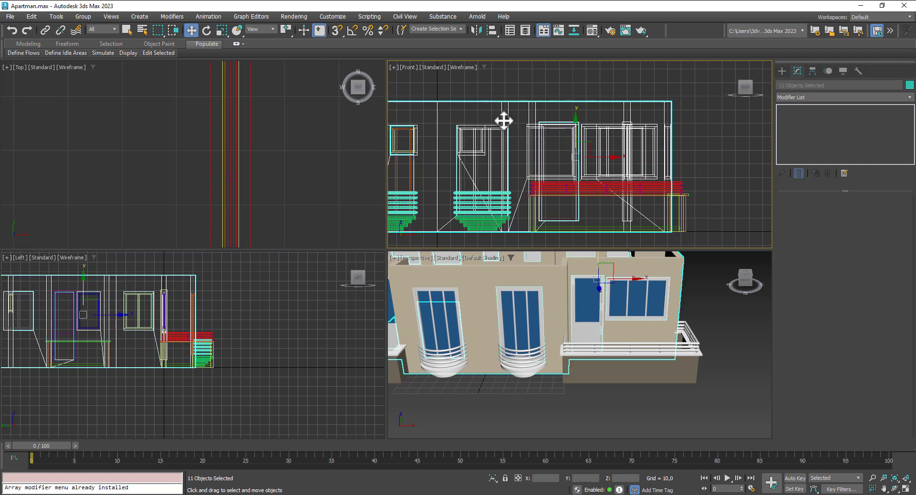
right_click(501, 123)
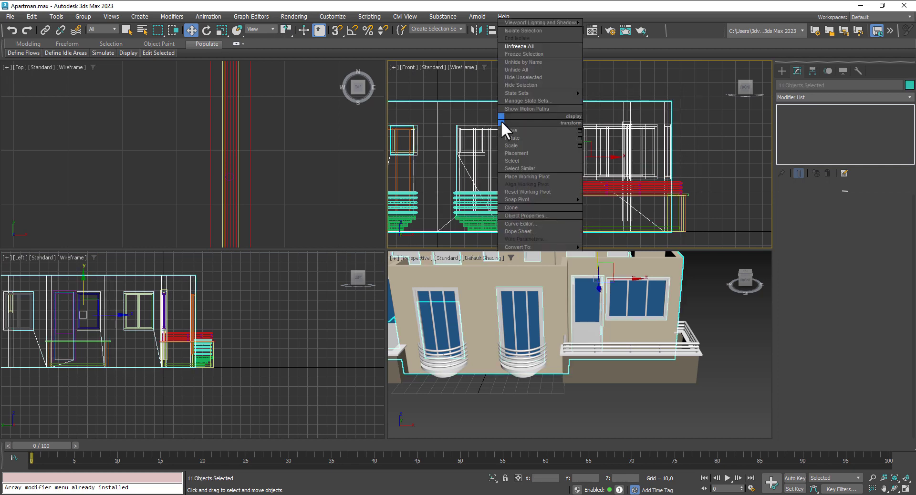
click(525, 54)
middle_drag(718, 213, 698, 187)
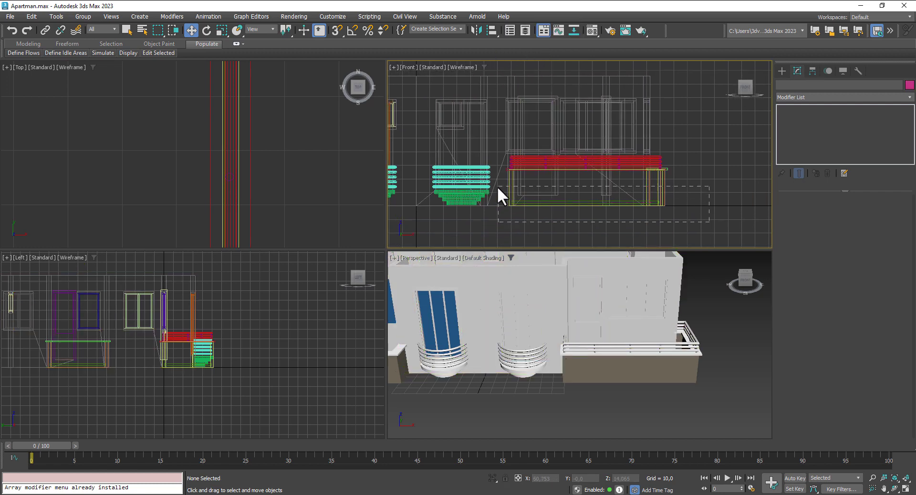
drag(498, 186, 497, 186)
right_click(511, 197)
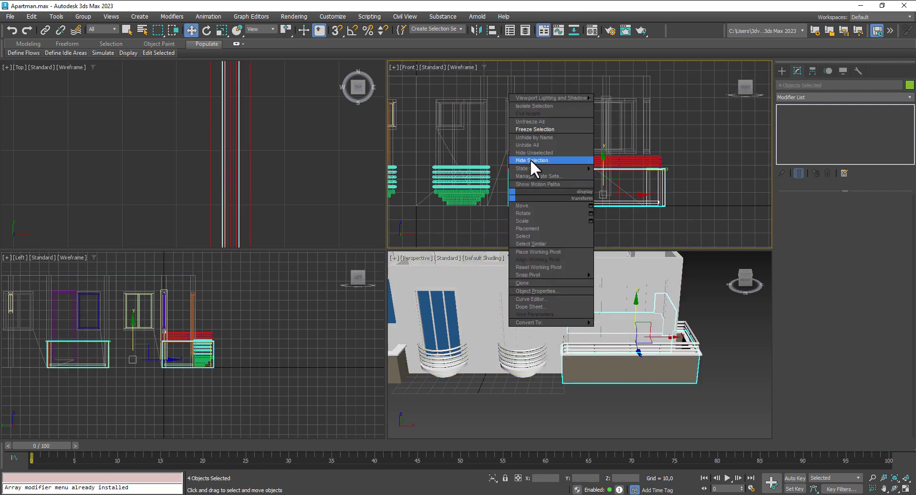
click(530, 130)
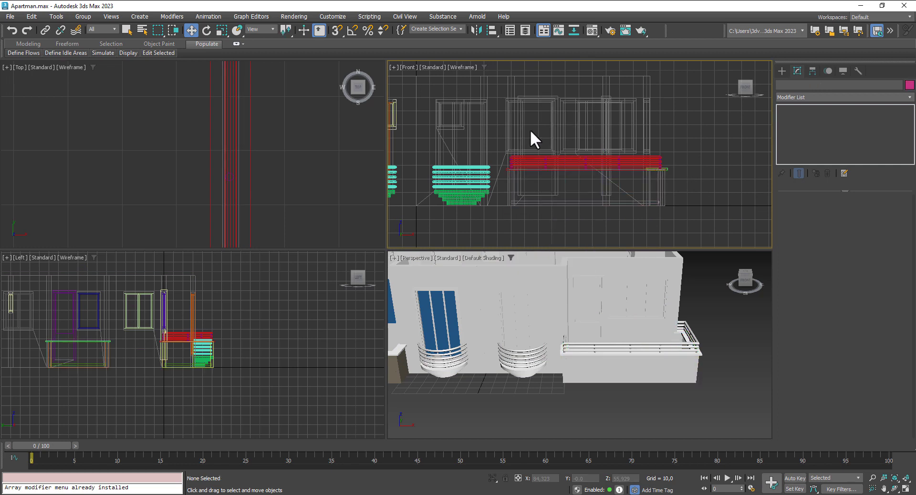
click(667, 169)
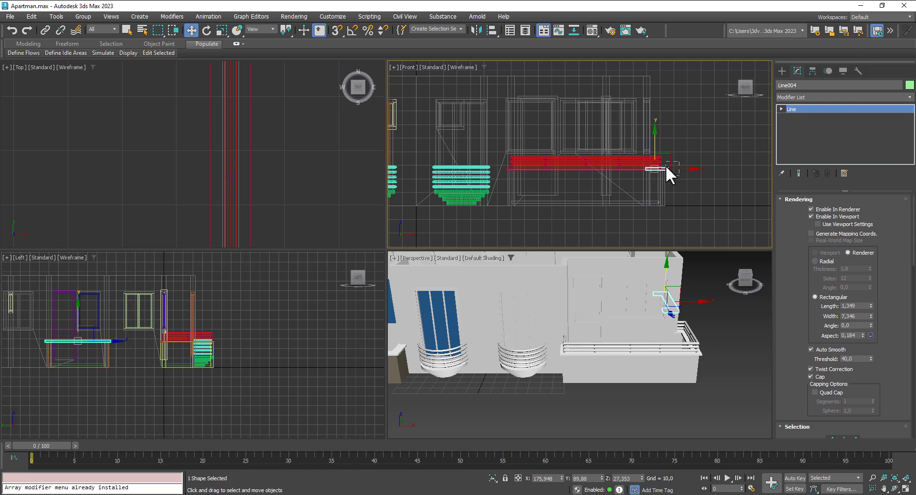
right_click(665, 167)
click(680, 101)
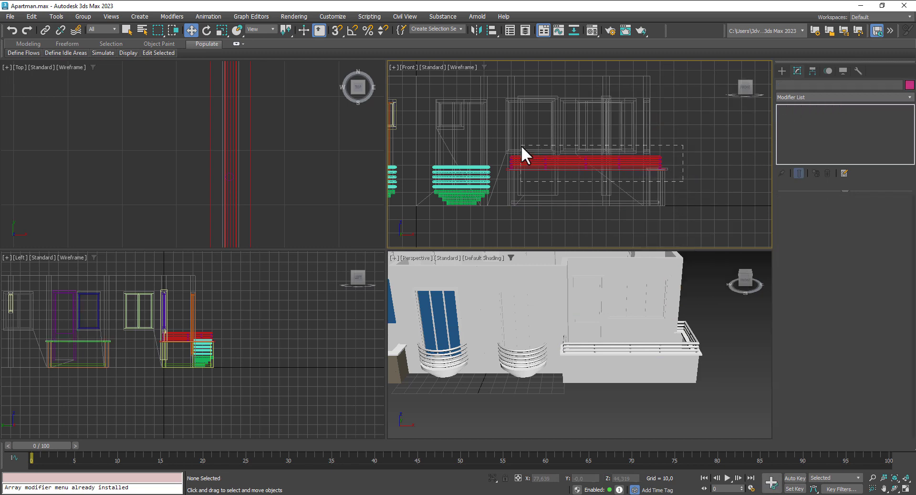
Step: Select all 11 railing pieces and make an independent copy over at the left balcony
scroll(672, 210, up, 2)
click(690, 354)
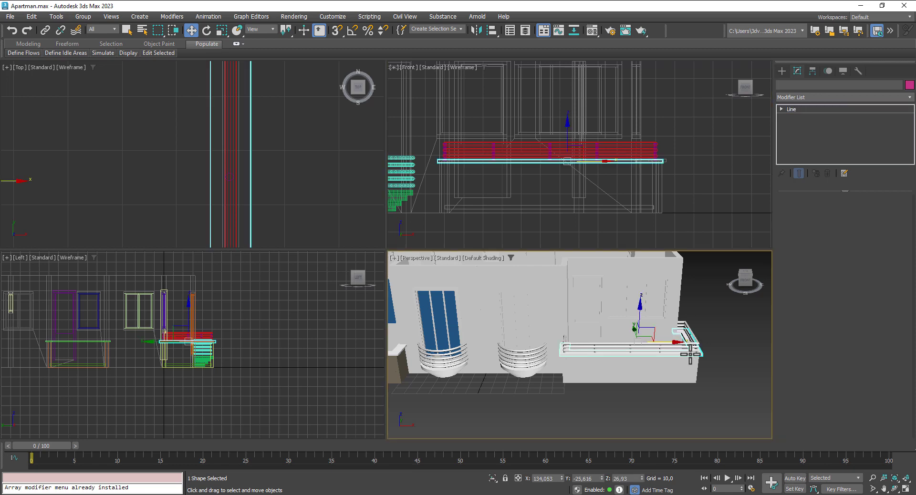
right_click(704, 325)
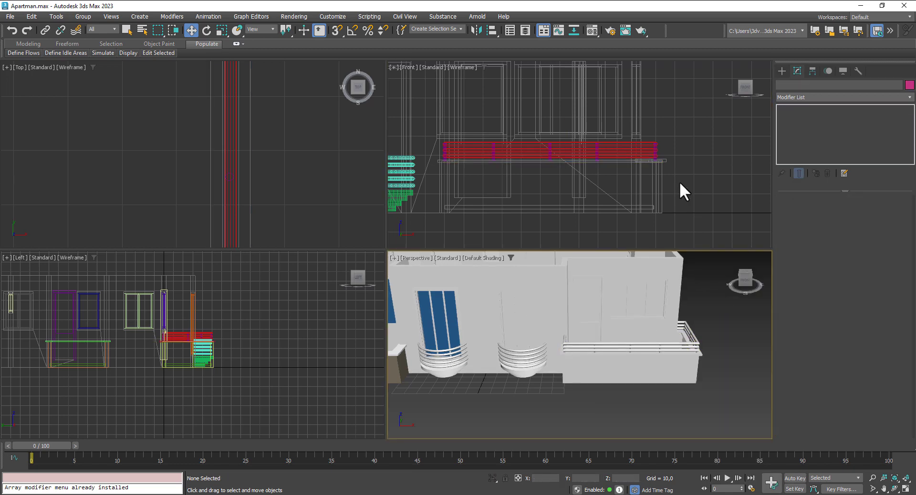
drag(677, 175, 591, 164)
drag(441, 126, 440, 125)
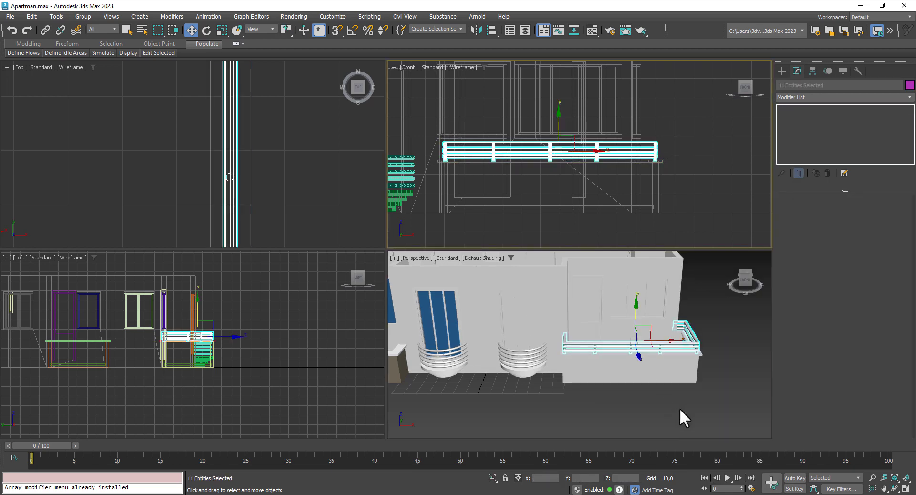
scroll(681, 411, down, 5)
alt+middle_drag(694, 396, 437, 351)
scroll(243, 177, down, 8)
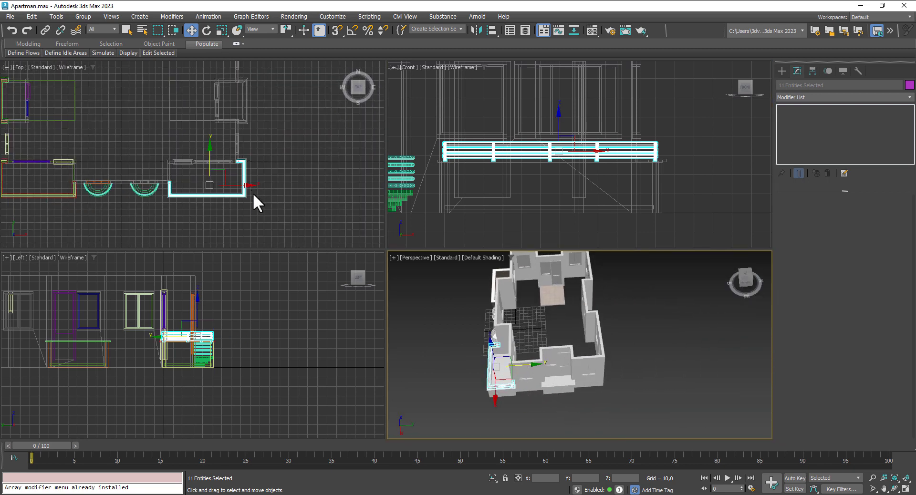
middle_drag(256, 201, 345, 208)
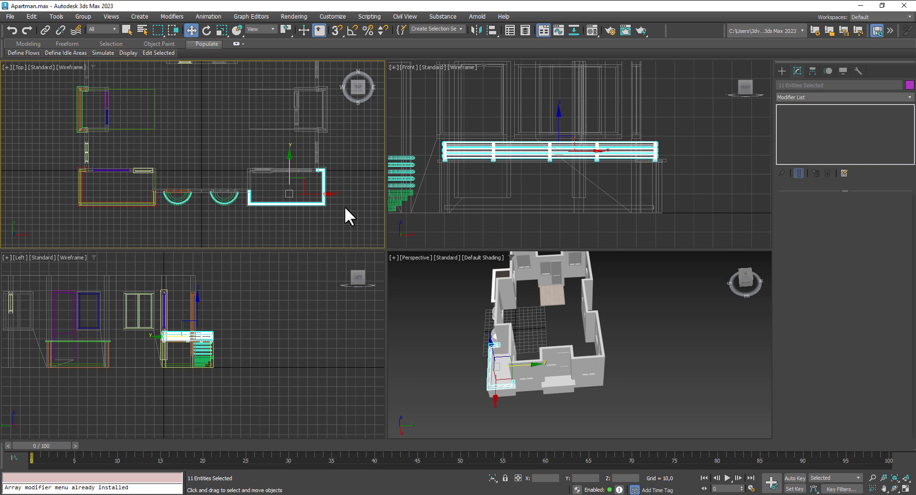
shift+drag(323, 194, 163, 194)
click(483, 293)
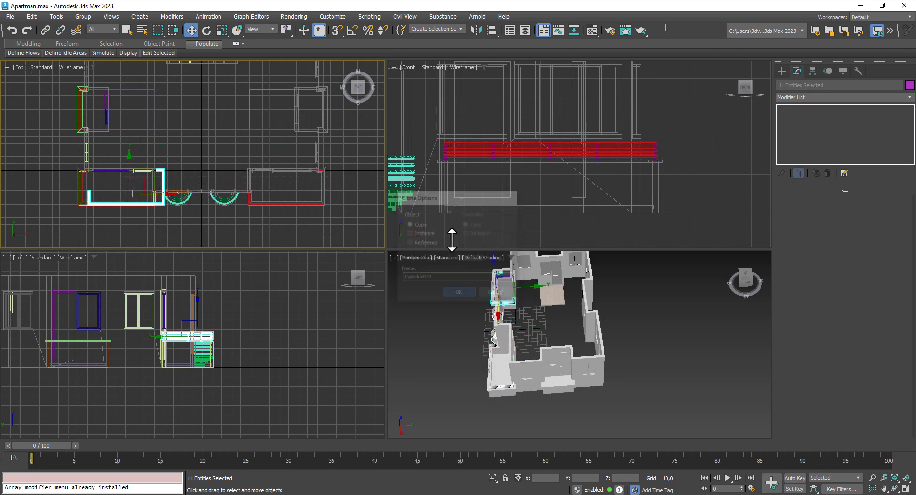
Step: Mirror the copied railing along X with No Clone and shift it slightly sideways
click(476, 30)
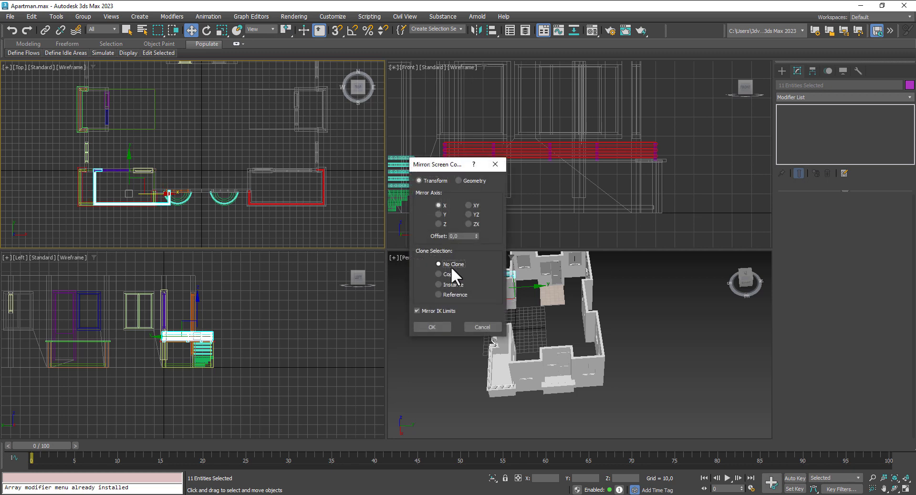
click(432, 327)
scroll(130, 190, up, 5)
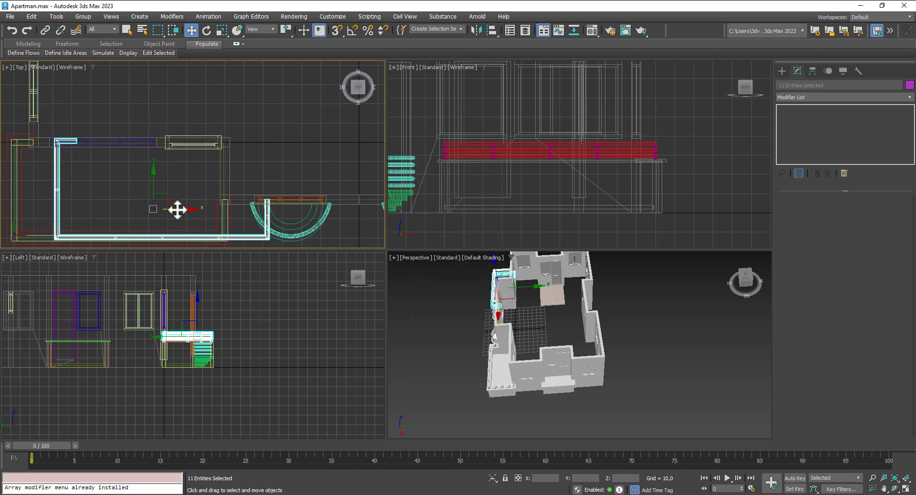
drag(136, 210, 137, 212)
Step: Check the railing from the balcony's far side and move it slightly along X to align
middle_drag(483, 367, 655, 279)
key(z)
alt+middle_drag(561, 344, 634, 316)
scroll(547, 356, up, 5)
scroll(616, 310, down, 4)
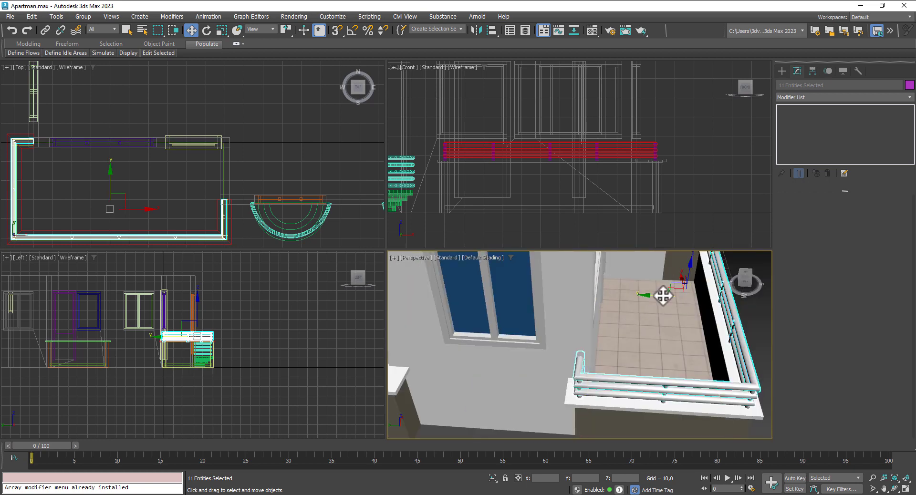
alt+middle_drag(665, 323, 554, 344)
scroll(606, 364, up, 3)
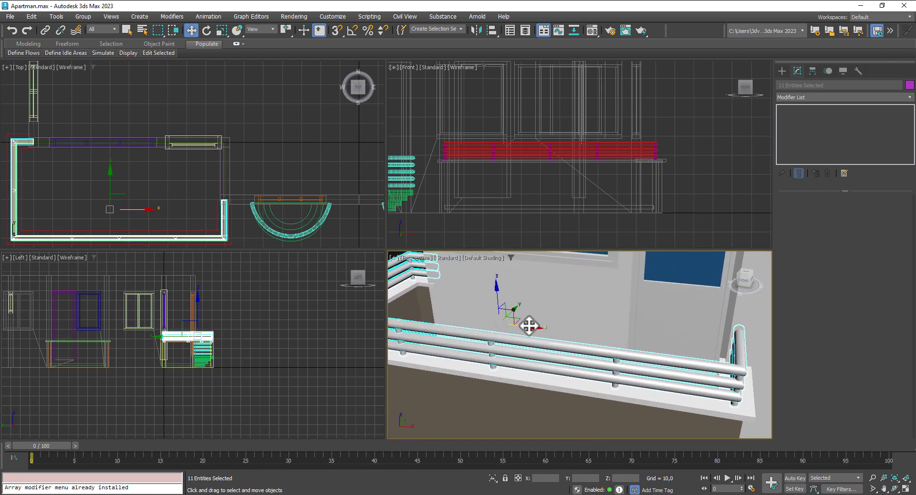
drag(528, 326, 532, 326)
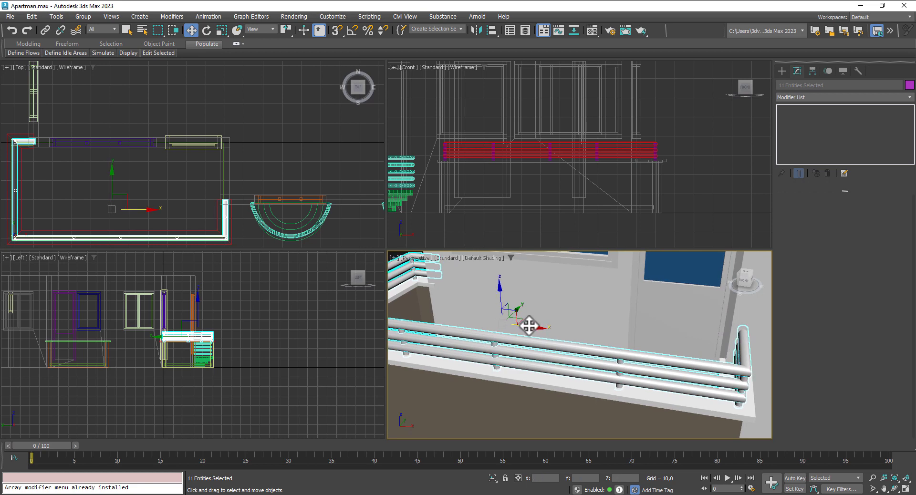
Step: Deselect the railing pieces and review the aligned railing on the left balcony
scroll(529, 327, down, 4)
alt+middle_drag(505, 324, 549, 340)
alt+middle_drag(549, 340, 574, 348)
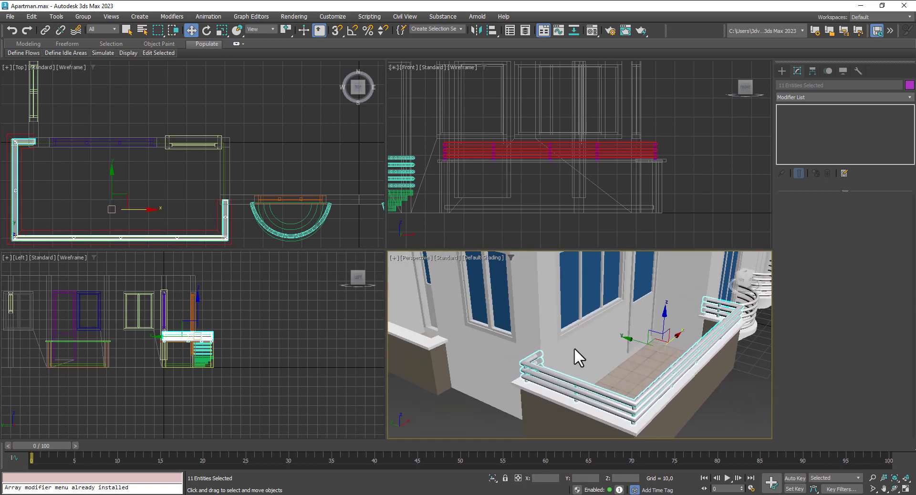
scroll(572, 354, up, 6)
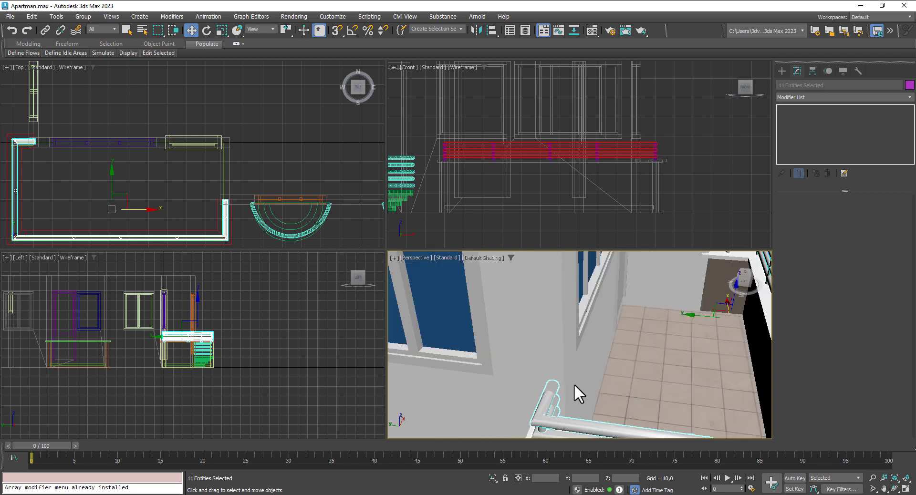
scroll(574, 384, down, 7)
alt+middle_drag(611, 398, 428, 312)
middle_drag(565, 378, 451, 375)
click(594, 395)
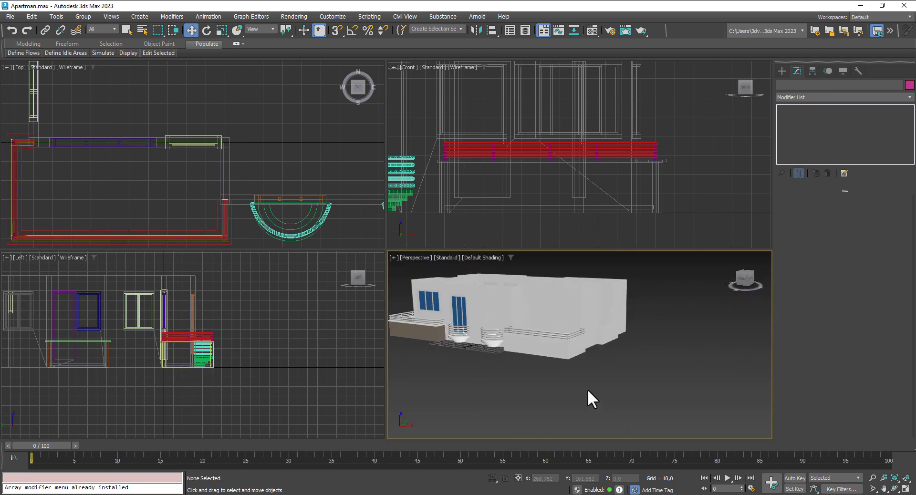
alt+middle_drag(588, 389, 645, 372)
scroll(654, 385, down, 5)
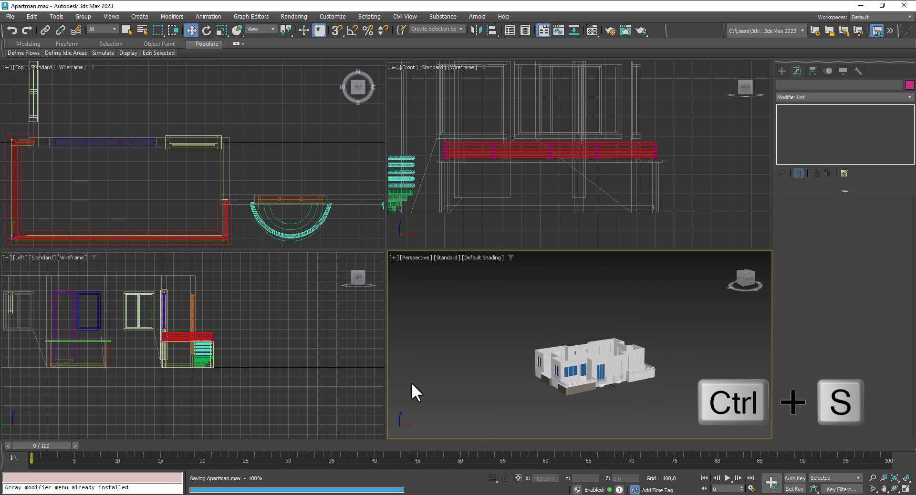
scroll(73, 159, down, 5)
middle_drag(106, 159, 182, 203)
scroll(118, 141, up, 3)
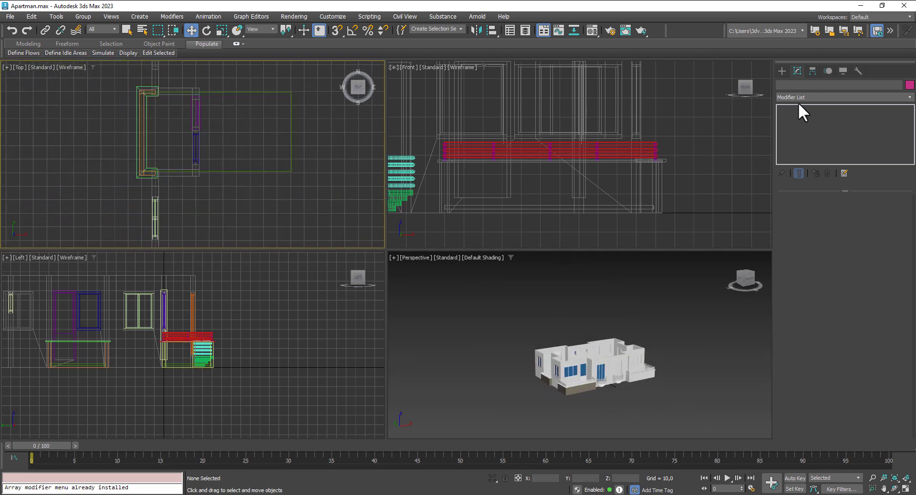
Step: Make a raised copy of the balcony outline spline as rail line Line011
click(782, 71)
click(794, 86)
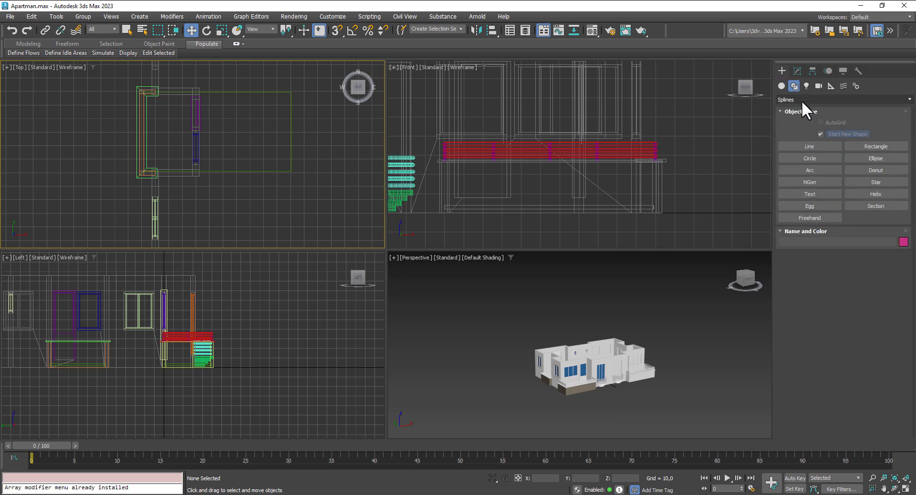
click(818, 145)
middle_drag(158, 110, 225, 101)
scroll(223, 97, down, 2)
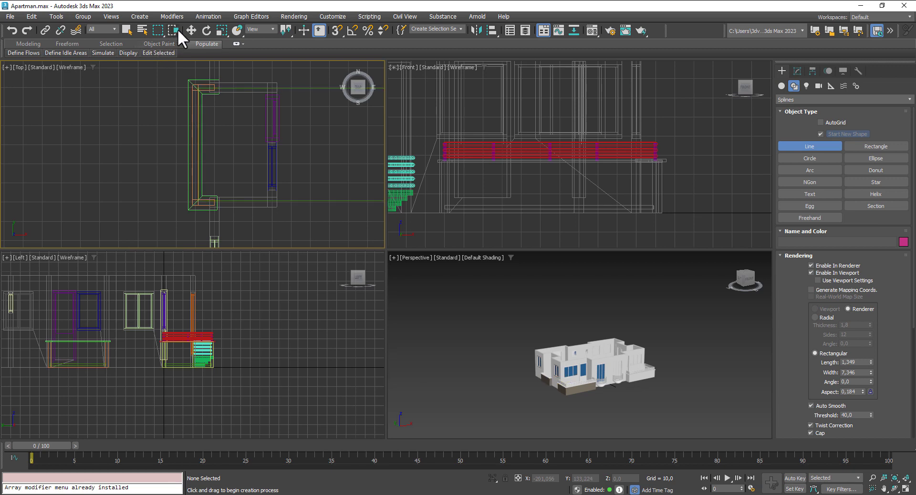
click(192, 30)
click(209, 129)
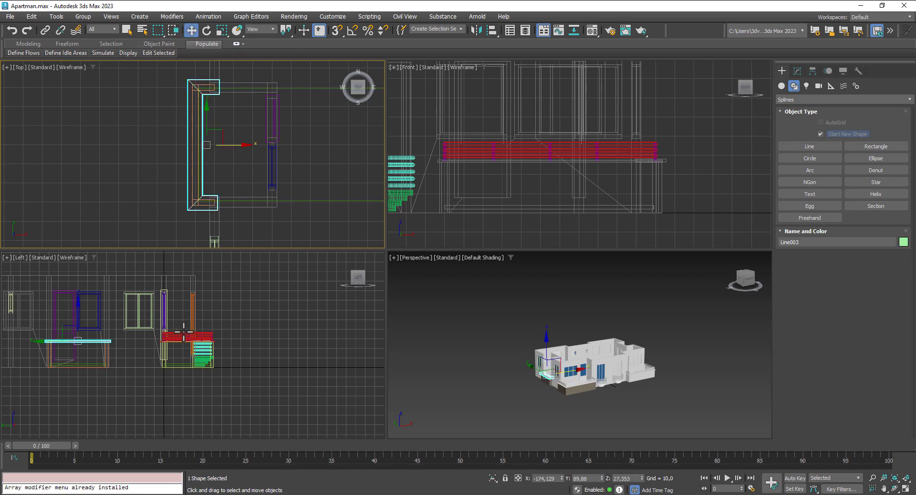
middle_drag(183, 332, 242, 334)
shift+drag(136, 324, 137, 320)
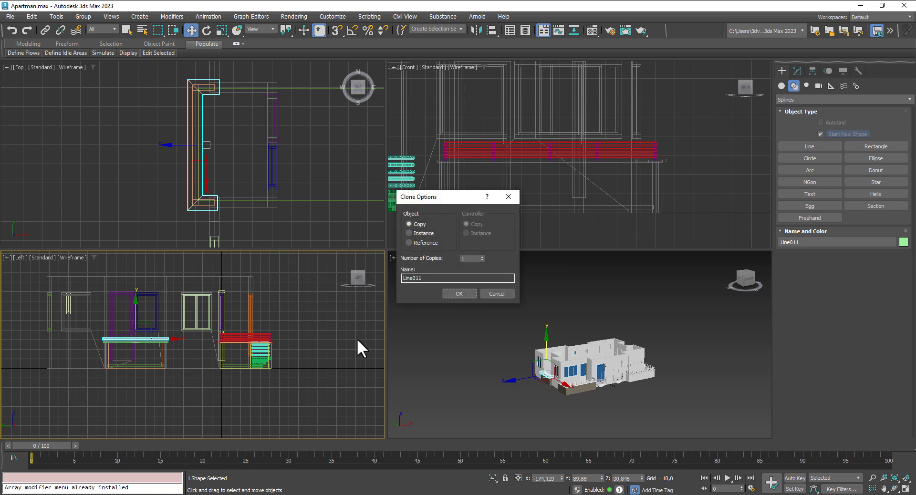
click(443, 295)
Step: Enable Radial rendering so Line011 renders as a round 1,8-thick tube
click(798, 71)
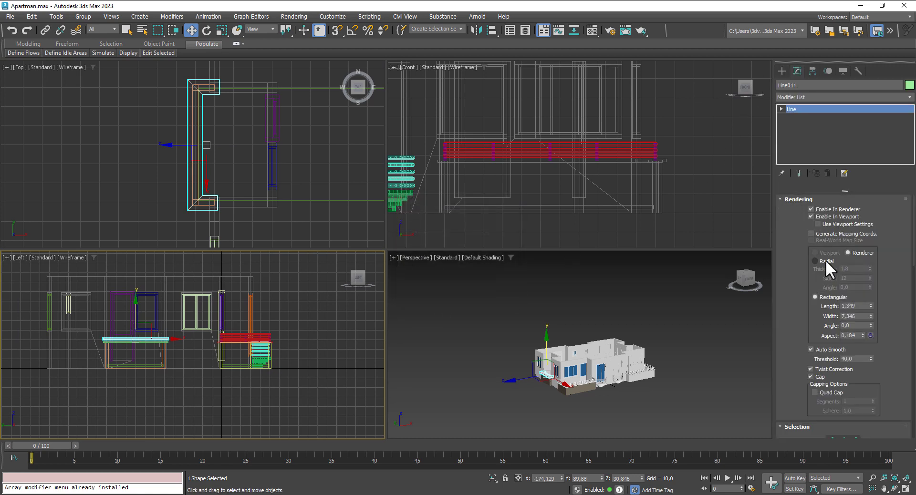
click(816, 262)
right_click(699, 305)
Step: Set the new rail's tube thickness to 2,2 to match the existing rail
key(z)
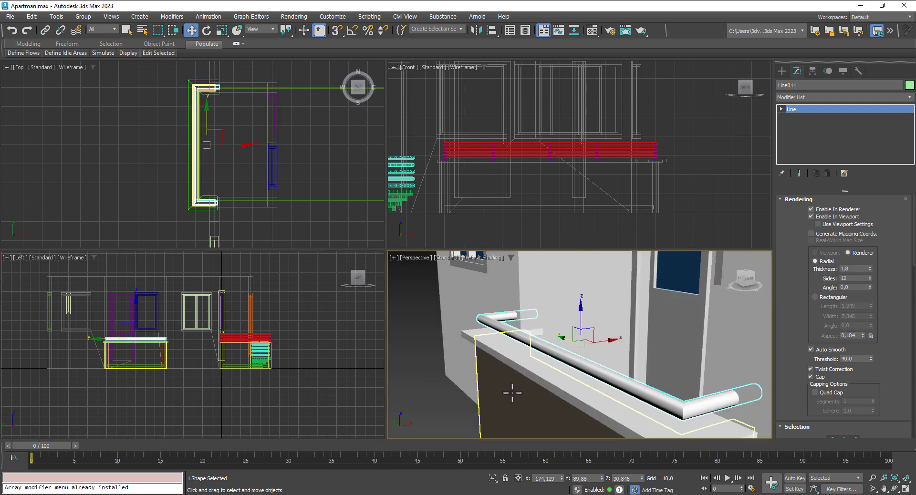
scroll(515, 389, up, 2)
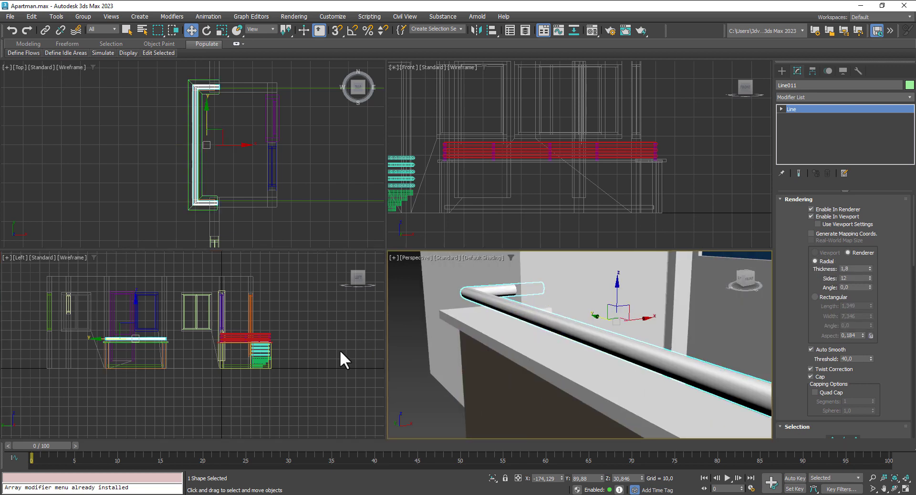
click(265, 336)
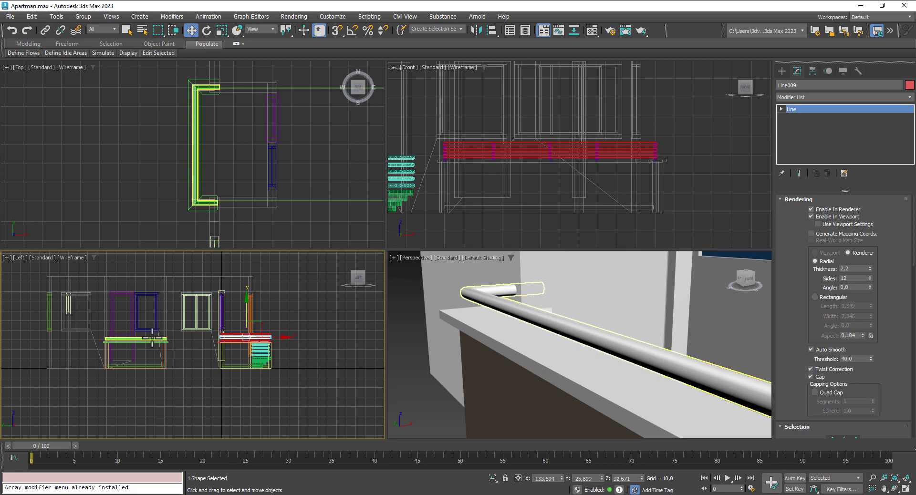
click(152, 338)
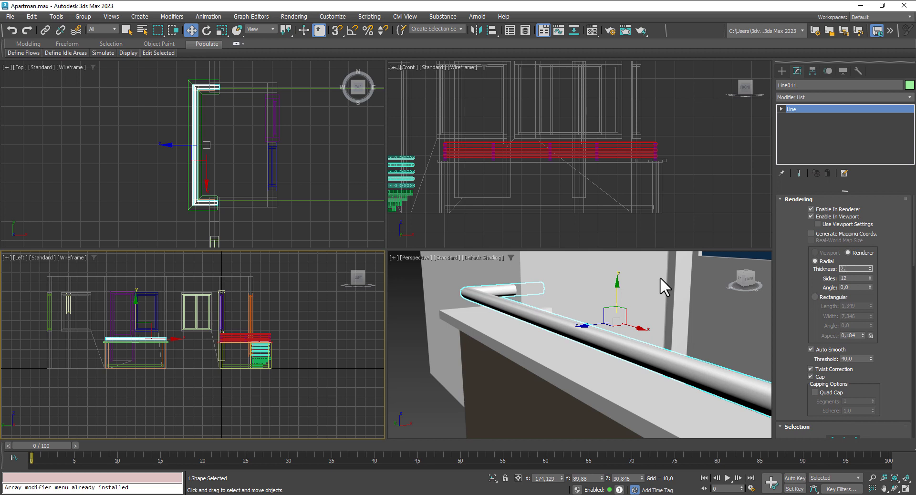
key(Return)
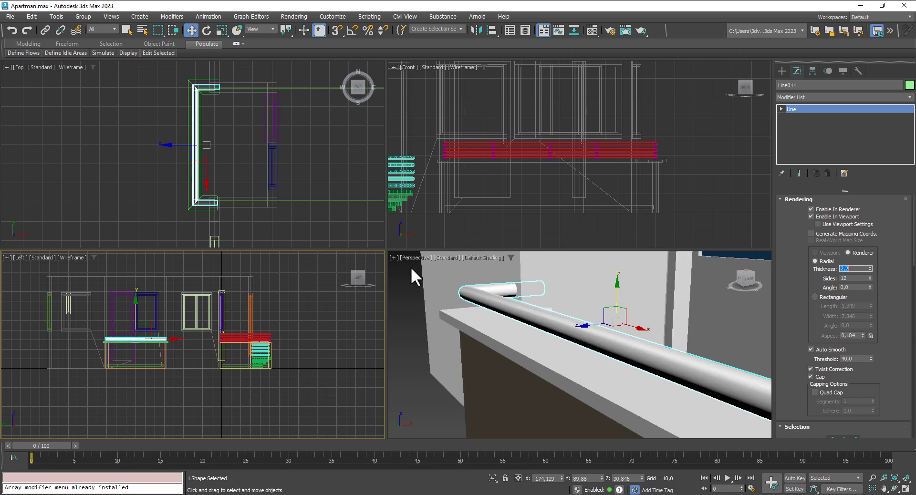
Step: Lower the rail slightly and clone it into 2 more rails below
scroll(68, 351, up, 2)
scroll(210, 319, up, 3)
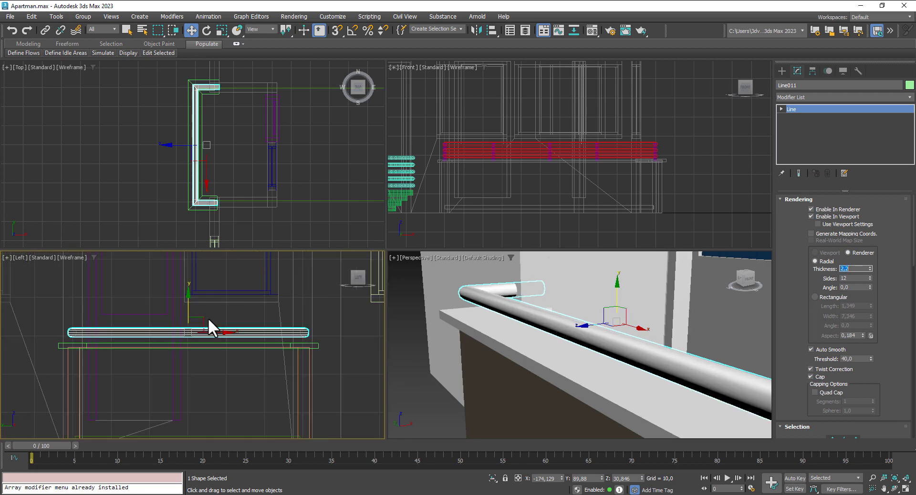
drag(189, 310, 192, 298)
click(482, 256)
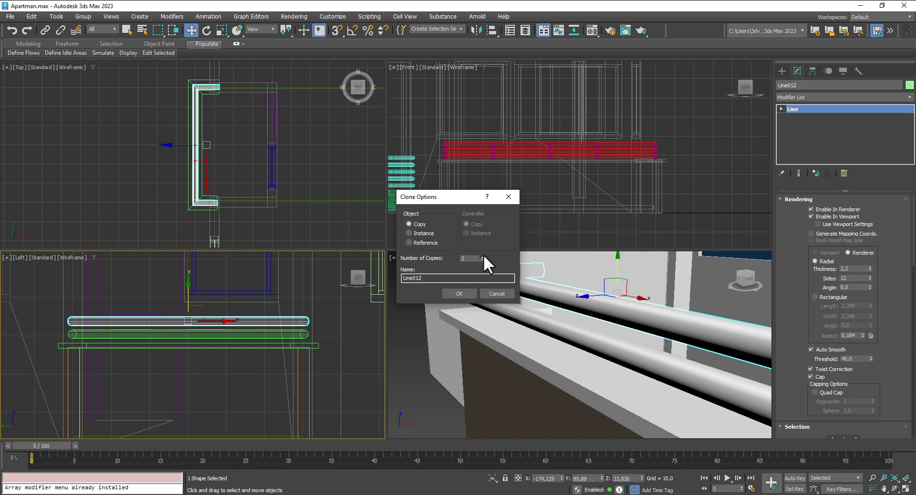
click(464, 293)
Step: Select all three rails and lower them together, then select the existing vertical post
scroll(464, 293, down, 10)
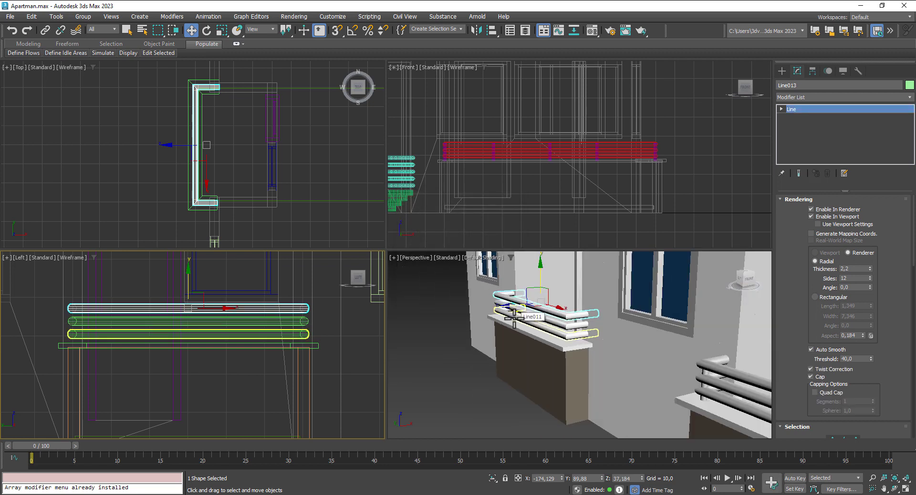
ctrl+click(270, 325)
ctrl+click(267, 333)
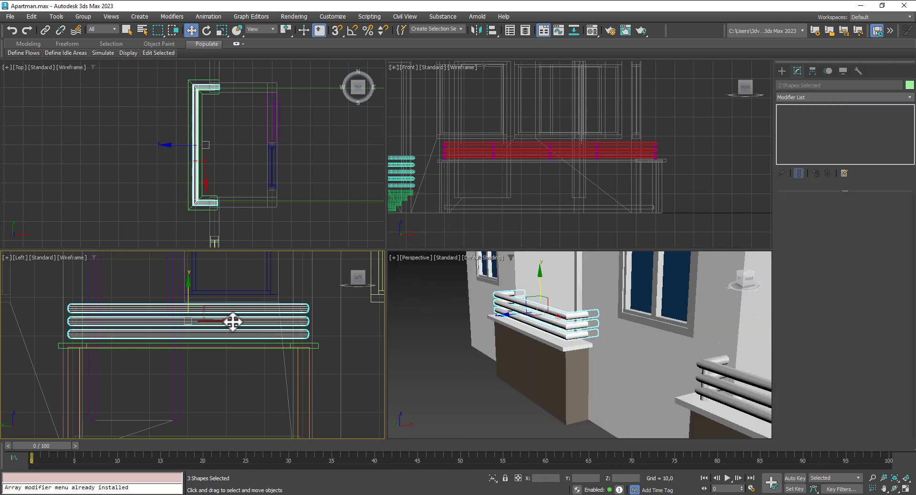
drag(189, 294, 189, 295)
scroll(450, 344, down, 5)
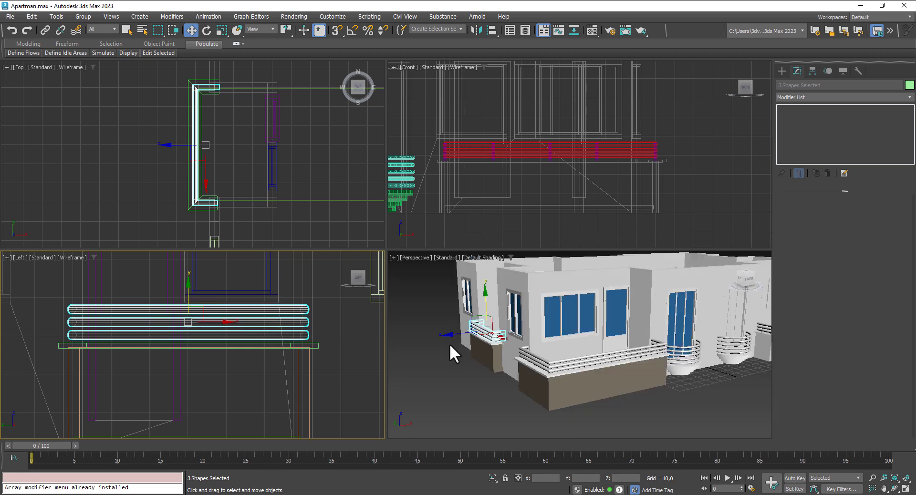
scroll(530, 377, up, 6)
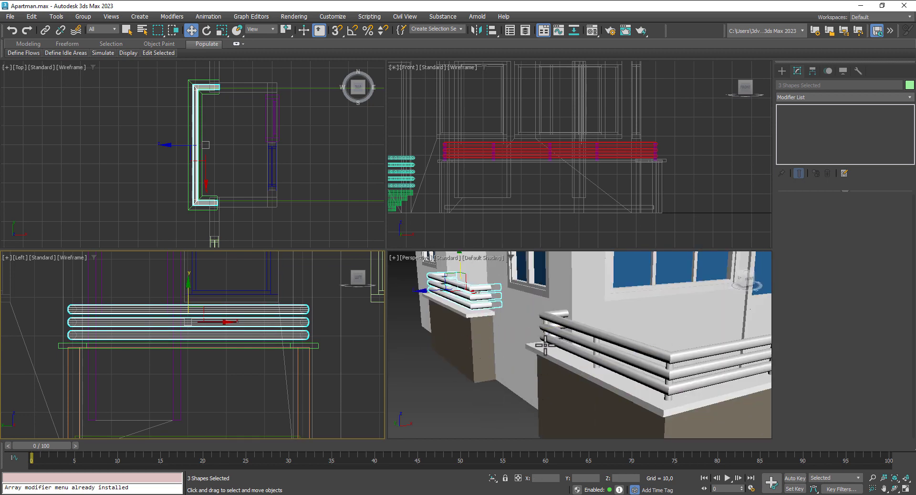
click(545, 345)
scroll(227, 218, down, 2)
middle_drag(227, 218, 213, 151)
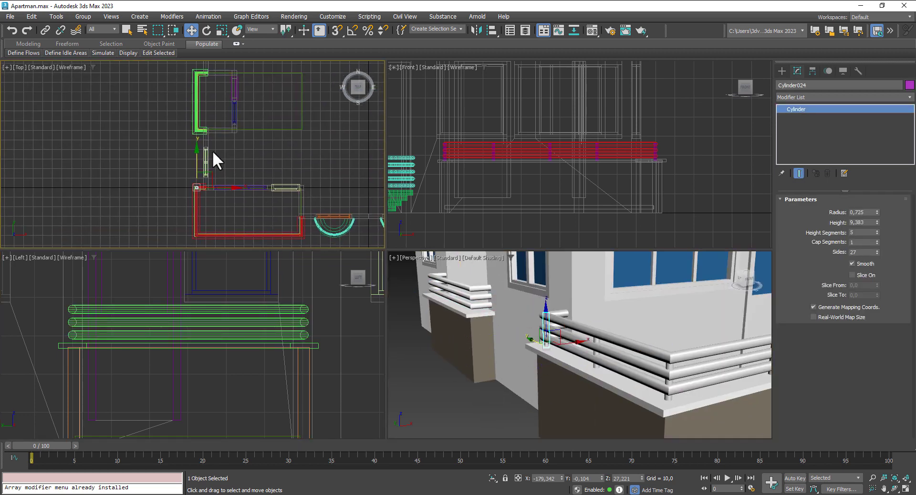
Step: Copy the vertical post into the new railing's corner and slide it into position
mouse_move(200, 162)
mouse_down()
mouse_move(204, 106)
mouse_move(197, 188)
mouse_move(210, 108)
mouse_up()
click(458, 291)
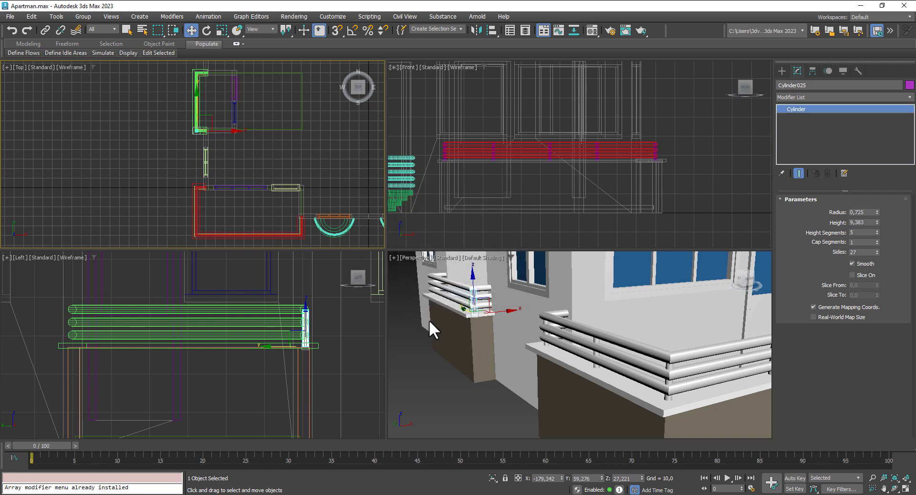
scroll(175, 147, up, 5)
scroll(226, 134, up, 1)
middle_drag(227, 133, 186, 168)
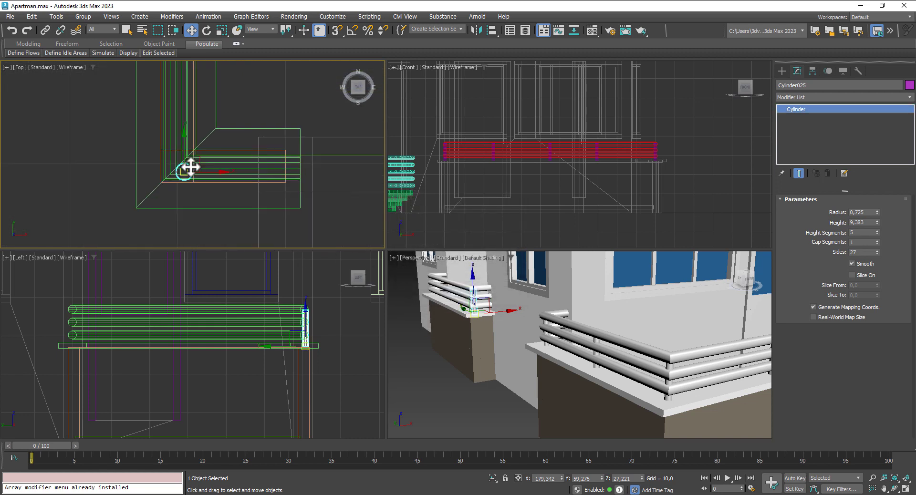
drag(187, 147, 182, 142)
drag(211, 168, 205, 166)
Step: Clone the corner post along the rail as 2 additional posts
scroll(206, 167, down, 3)
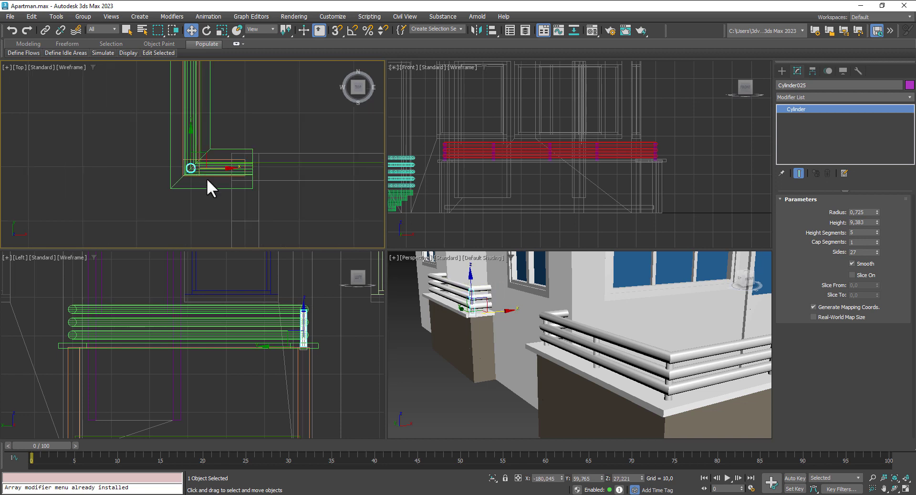
middle_drag(207, 180, 221, 249)
scroll(217, 210, down, 6)
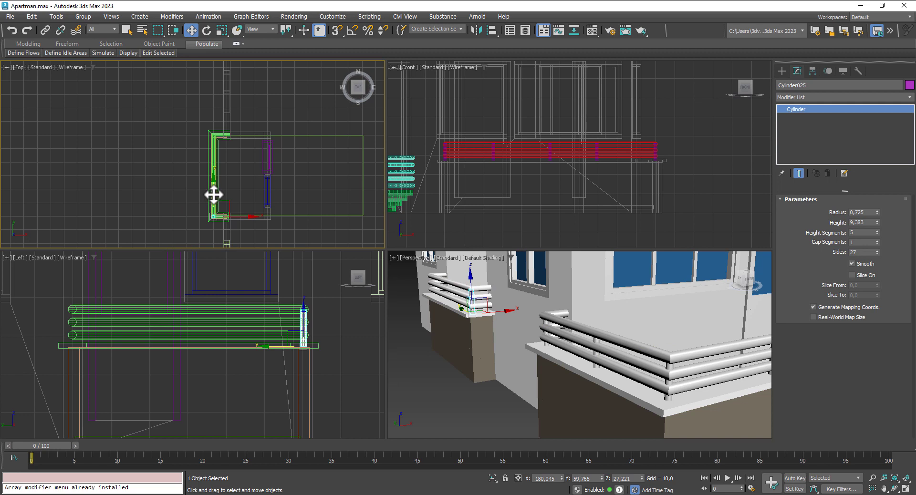
shift+drag(214, 195, 216, 153)
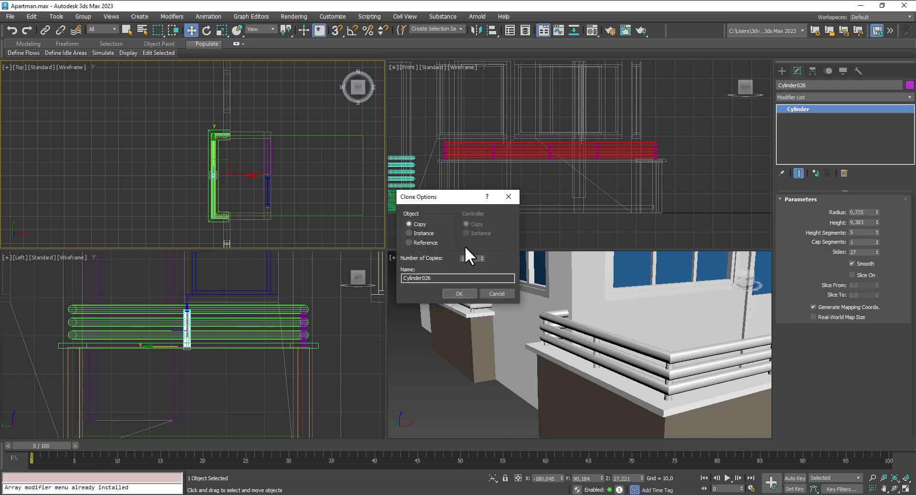
click(466, 293)
scroll(225, 161, up, 5)
Step: Nudge the last post Cylinder027 down along Y to meet the rail end
scroll(209, 101, up, 2)
middle_drag(209, 102, 208, 153)
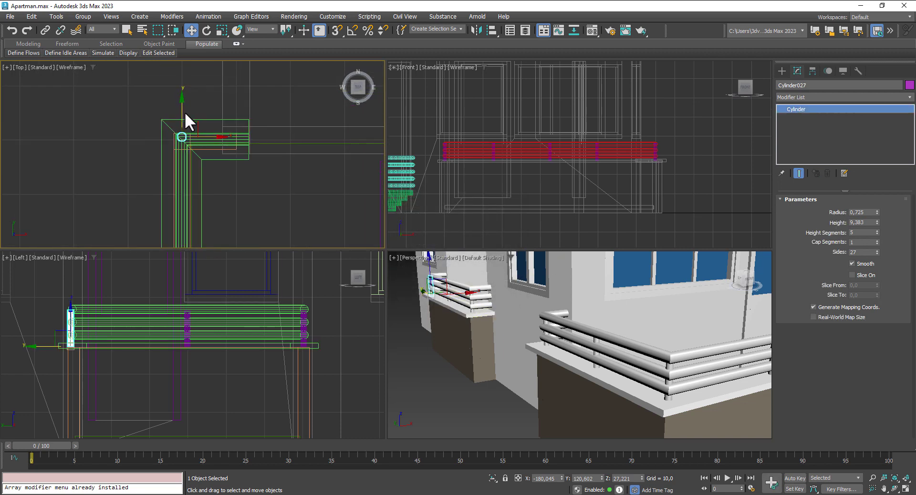
drag(182, 109, 183, 113)
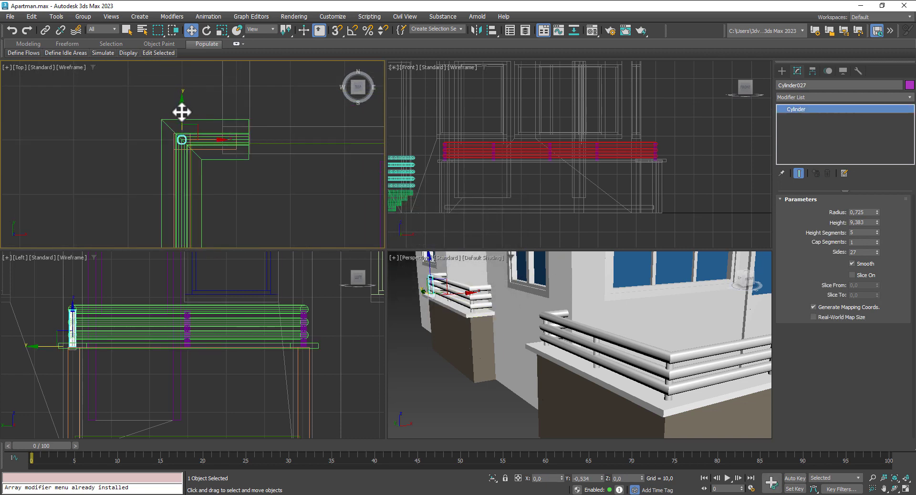
scroll(414, 317, down, 8)
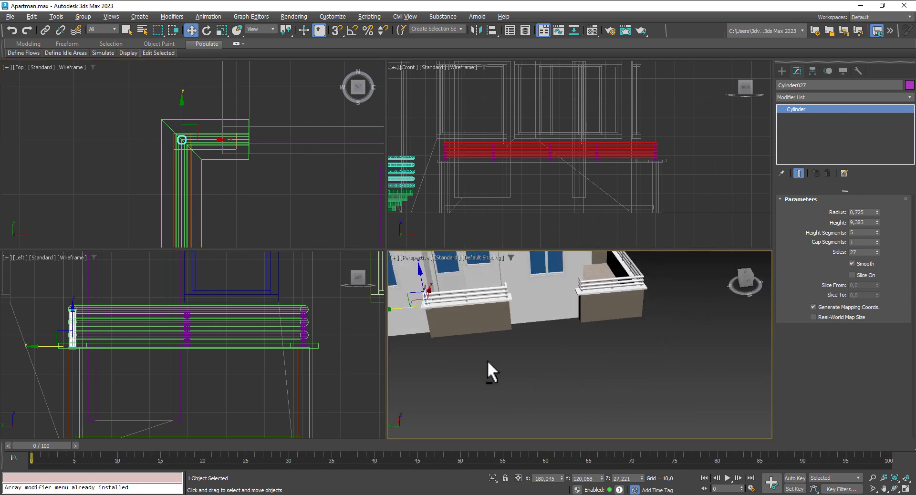
scroll(488, 360, down, 2)
scroll(437, 355, down, 3)
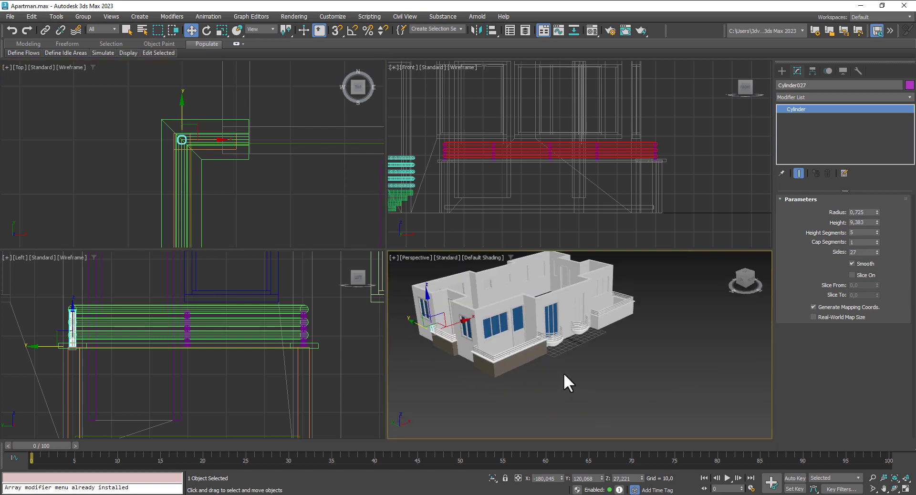
Step: Save Apartman.max, orbit around the building, and box-select its objects
key(ctrl+s)
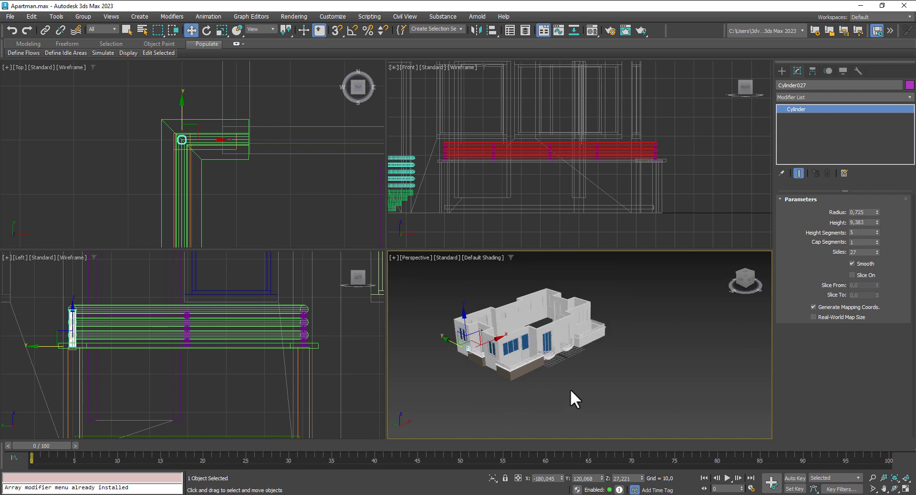
alt+middle_drag(573, 396, 540, 367)
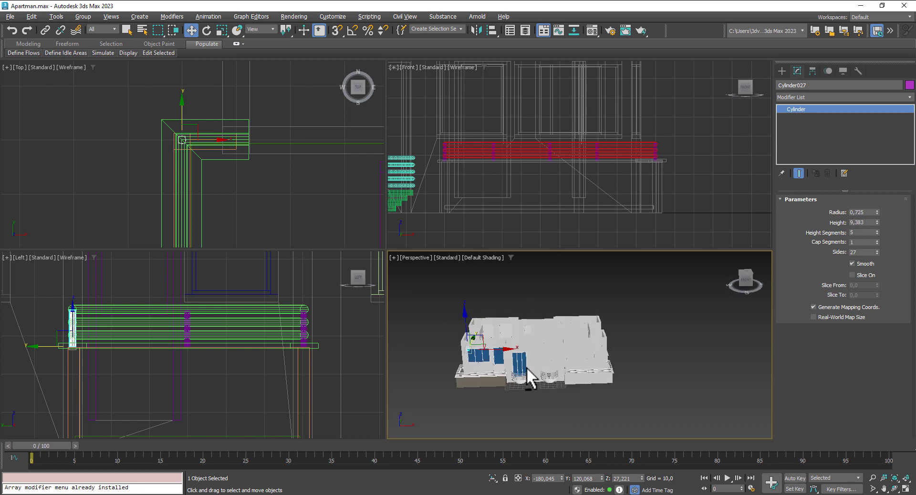
scroll(556, 359, up, 3)
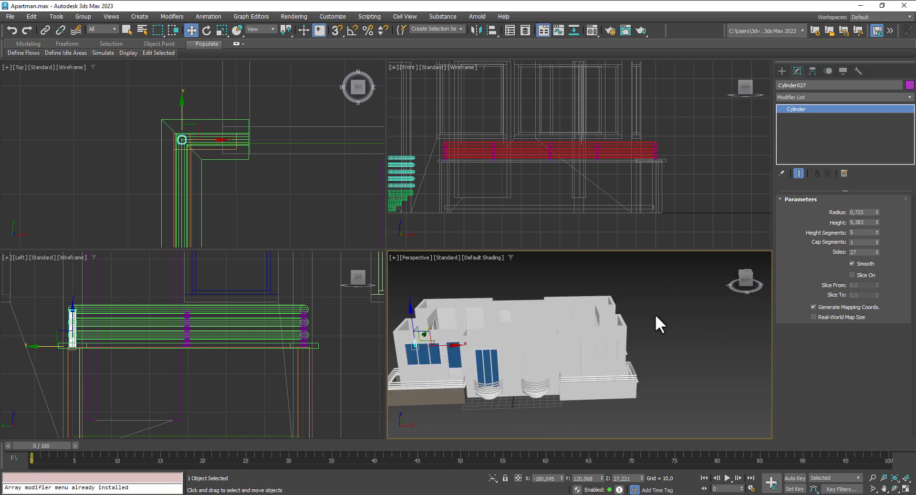
scroll(656, 316, down, 3)
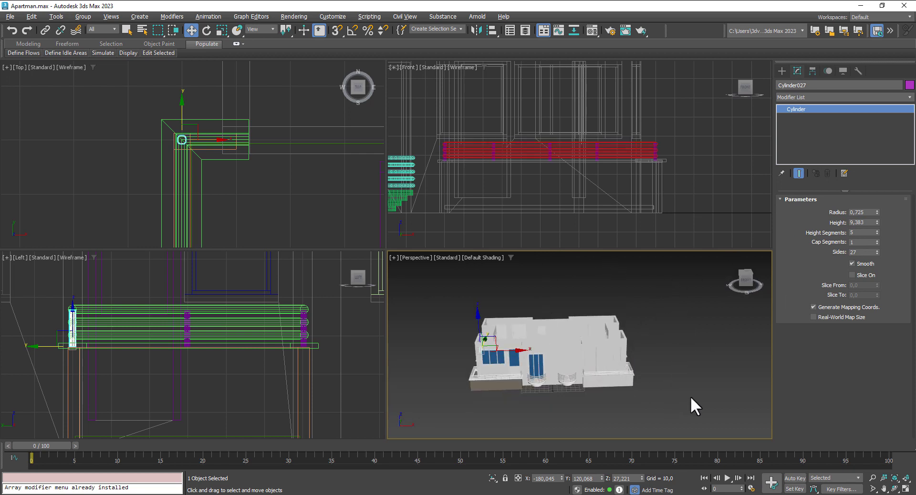
alt+middle_drag(692, 396, 700, 393)
drag(565, 411, 500, 304)
Step: Freeze the selected building objects and the railing outline spline
right_click(515, 346)
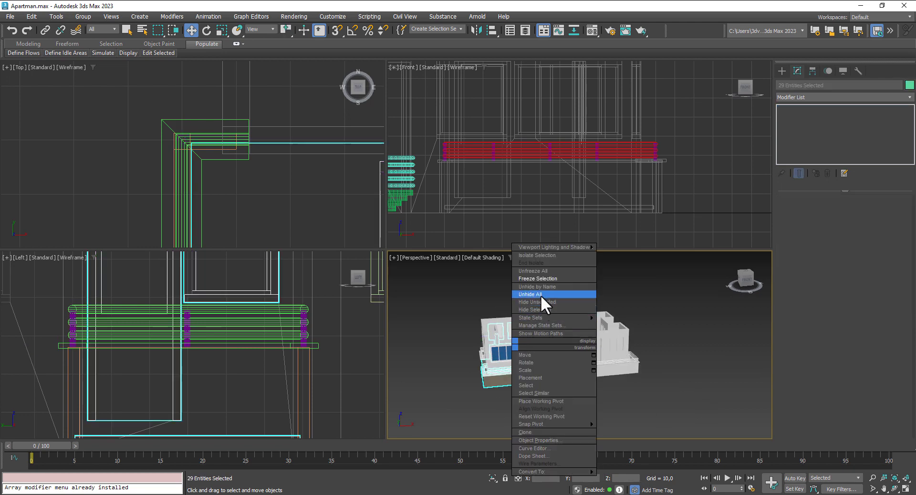
click(543, 278)
scroll(261, 187, down, 5)
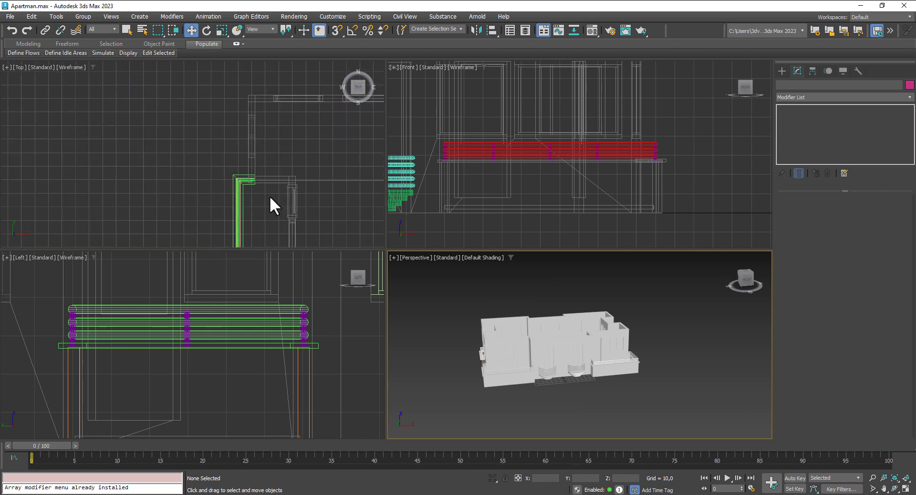
scroll(206, 229, up, 4)
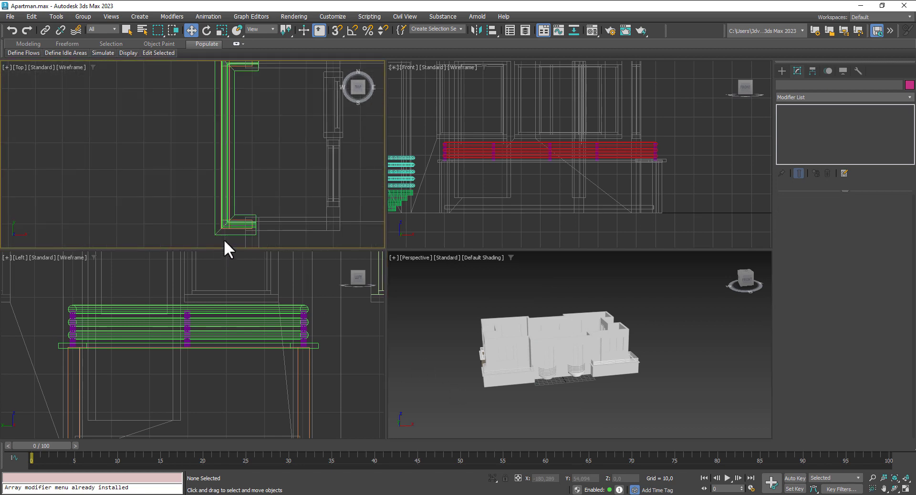
click(214, 233)
right_click(214, 234)
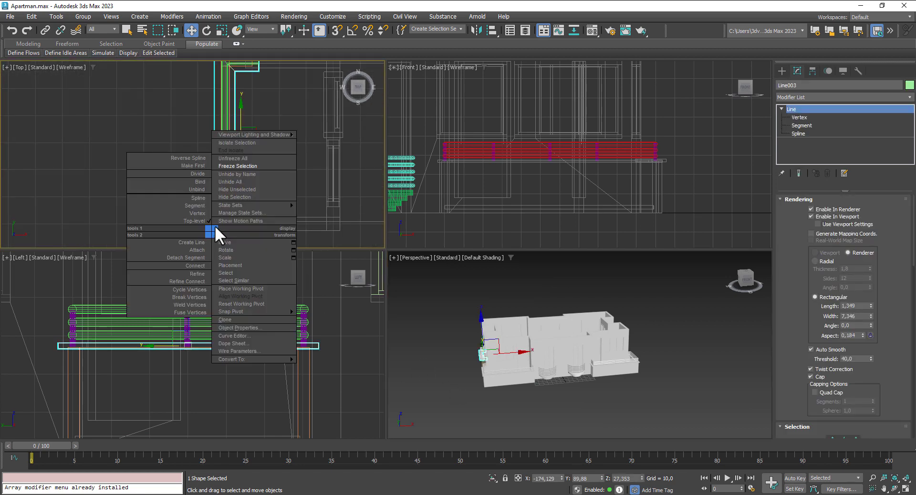
click(234, 166)
Step: Freeze the wall behind the balcony
scroll(476, 369, down, 4)
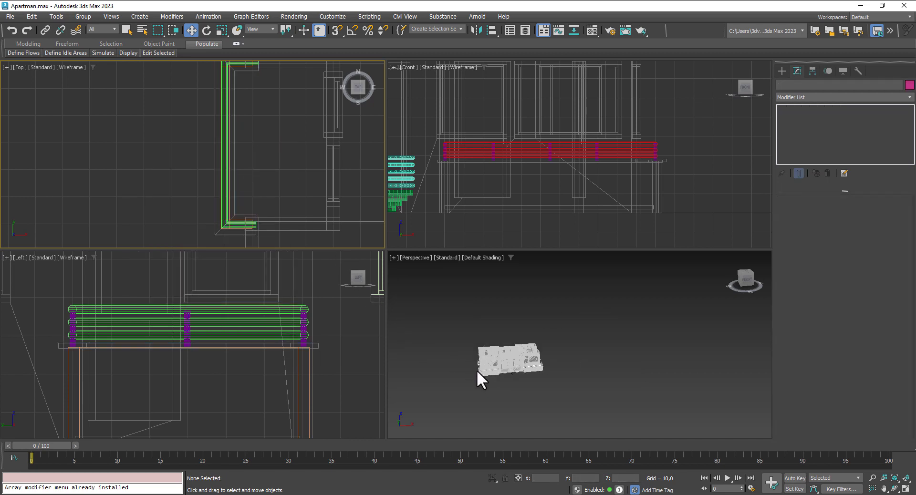
alt+middle_drag(477, 370, 543, 376)
scroll(499, 385, up, 2)
scroll(499, 386, up, 3)
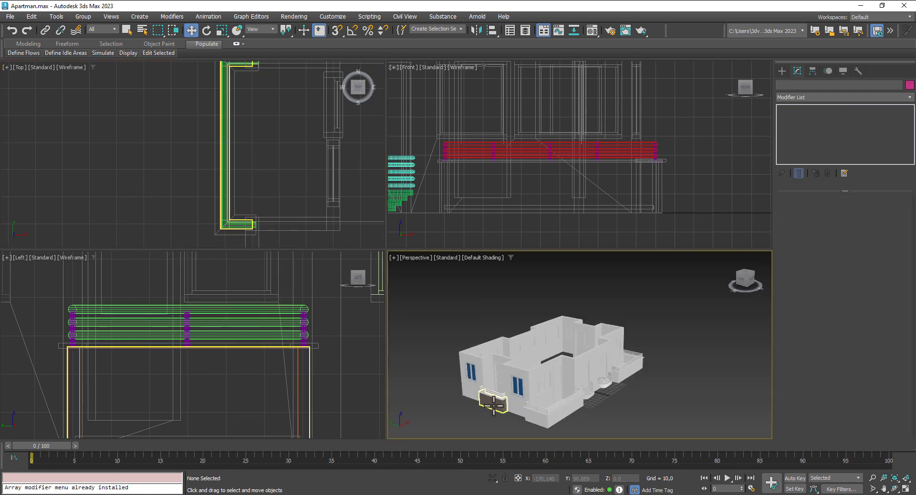
click(494, 402)
right_click(493, 403)
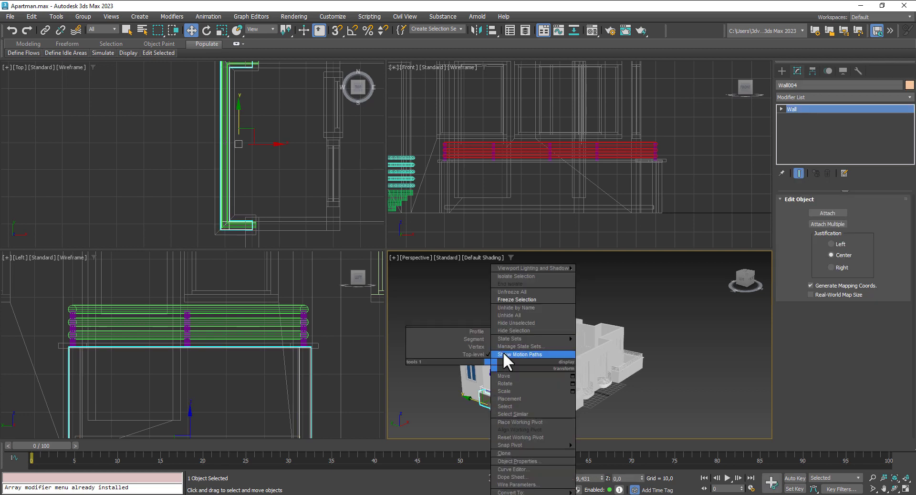
click(511, 299)
Step: Freeze the casement window
scroll(468, 414, up, 4)
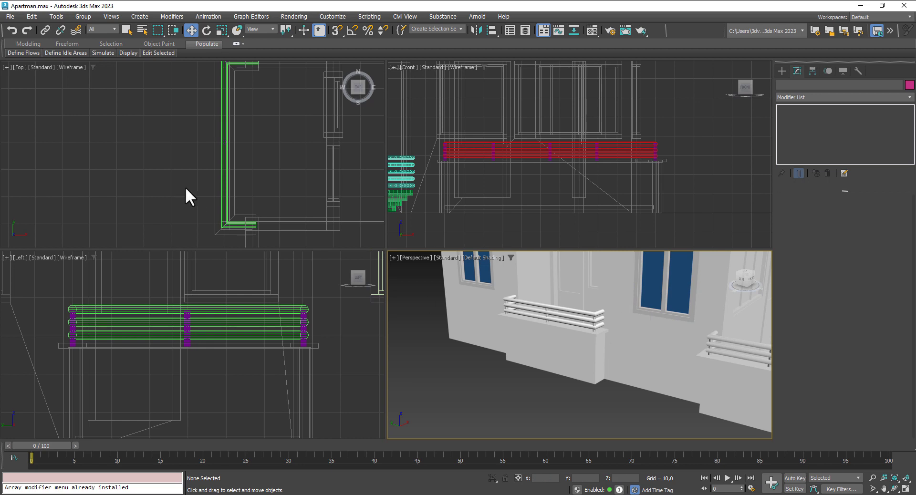
scroll(185, 187, down, 5)
click(188, 113)
click(218, 139)
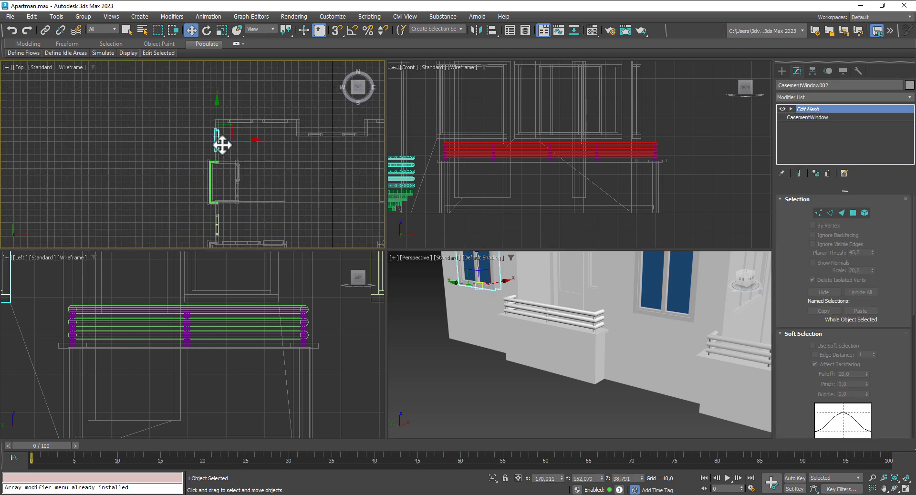
right_click(220, 143)
click(233, 84)
Step: Freeze the 19 surrounding objects and the five finished railing pieces in the top view
middle_drag(222, 189, 185, 123)
drag(339, 234, 351, 231)
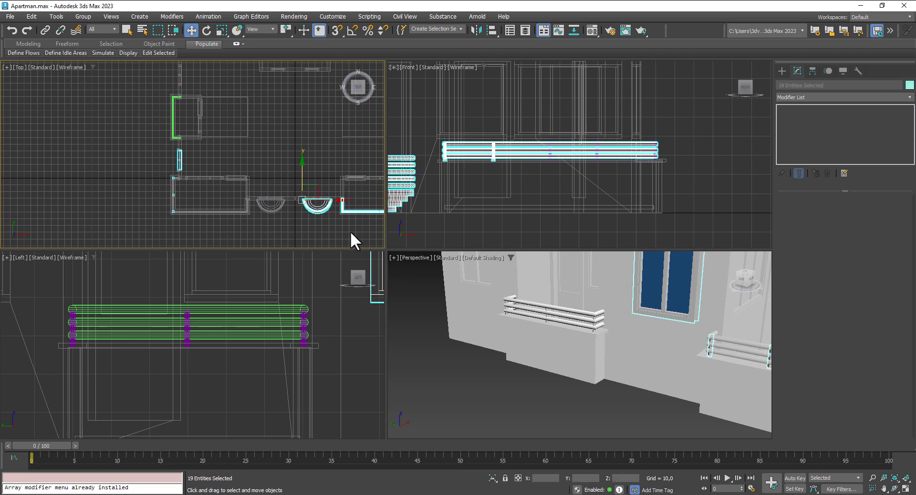
right_click(191, 175)
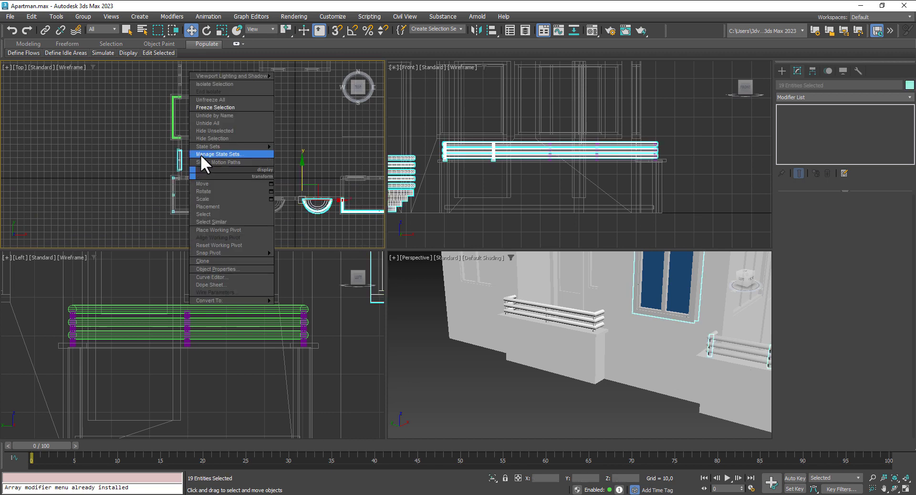
click(202, 106)
scroll(246, 193, down, 3)
middle_drag(260, 191, 215, 196)
drag(305, 224, 233, 127)
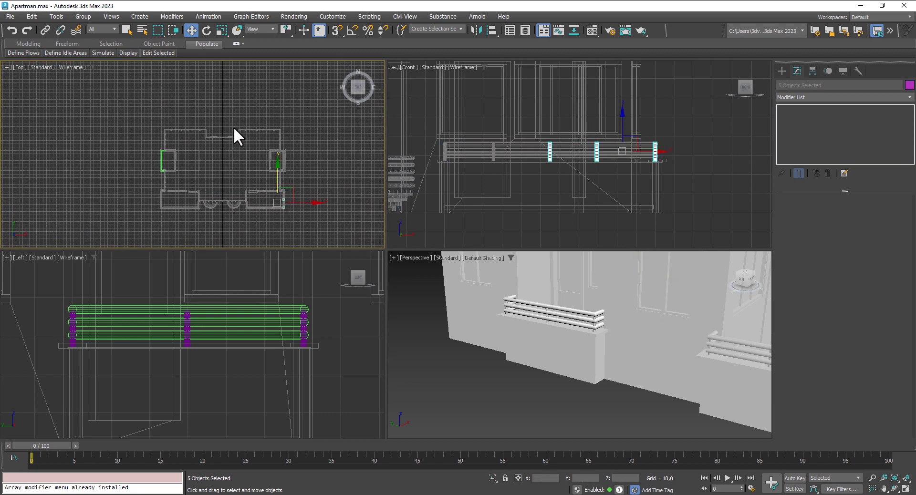
right_click(288, 202)
click(303, 136)
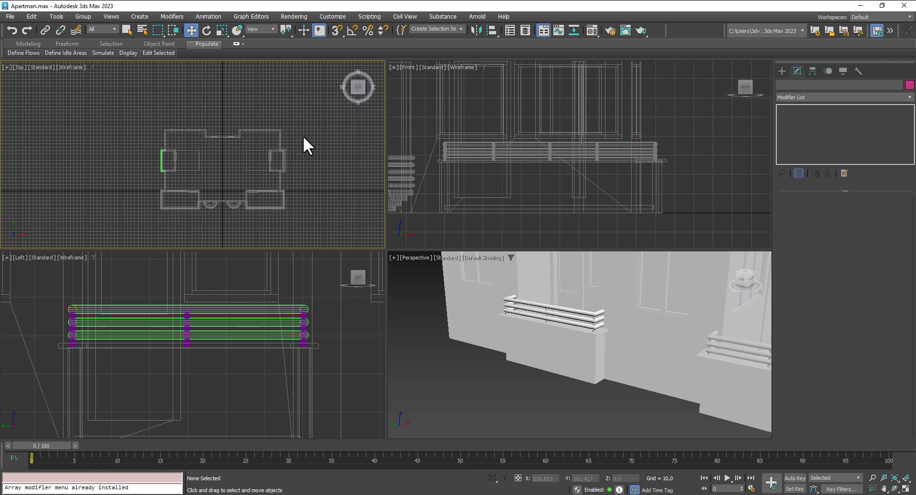
scroll(140, 155, up, 3)
Step: Clone the six-part side balcony railing as one copy across to the building's opposite side
drag(194, 129, 196, 130)
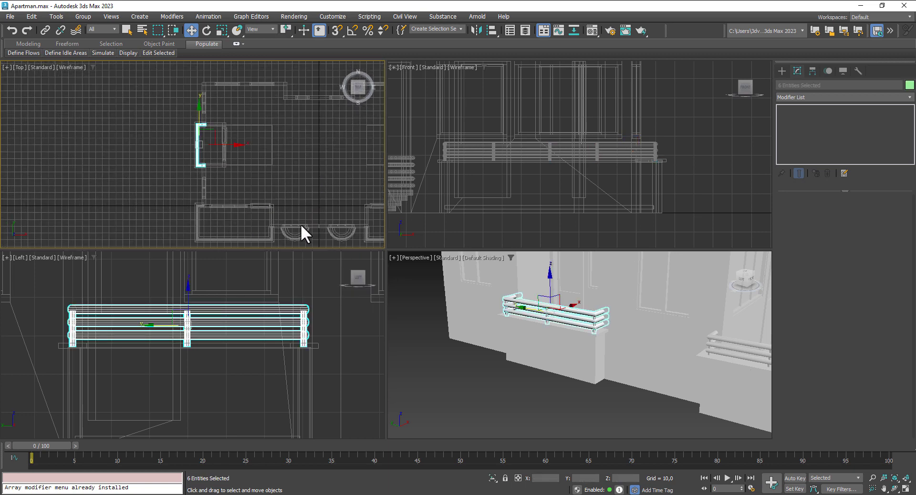
scroll(266, 212, down, 3)
middle_drag(266, 213, 215, 191)
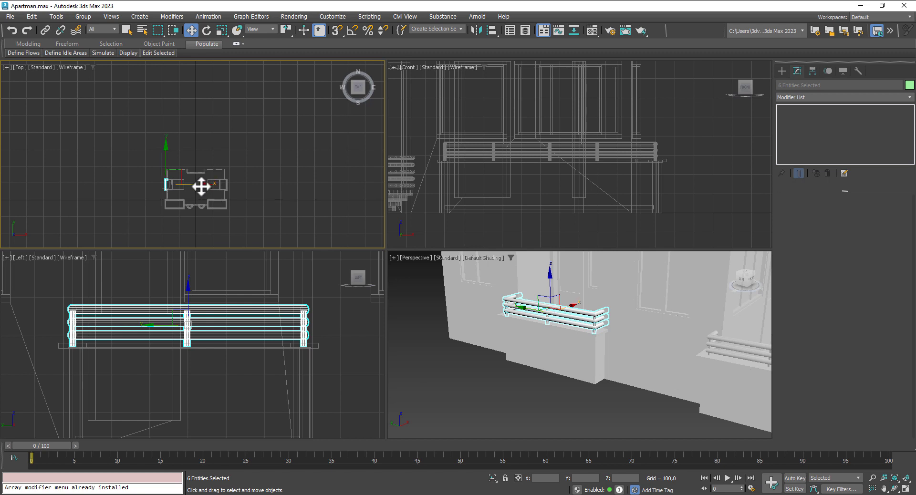
shift+drag(201, 187, 262, 184)
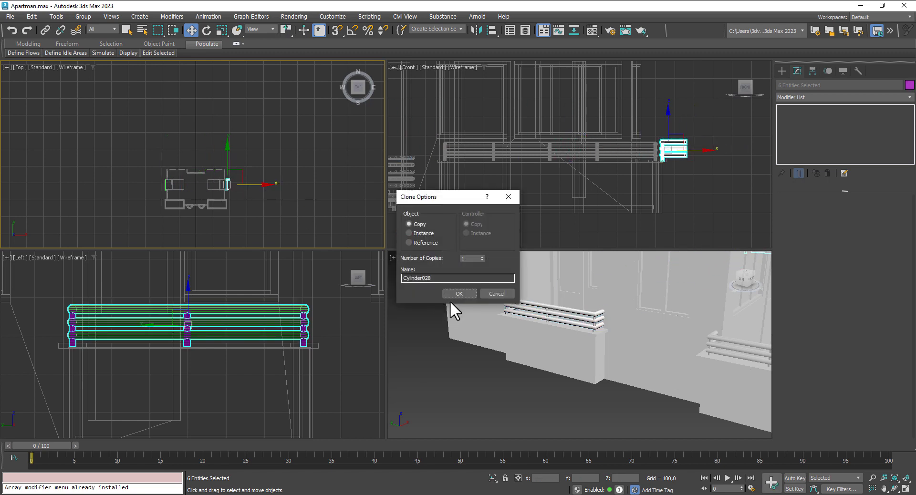
click(453, 295)
scroll(216, 200, up, 3)
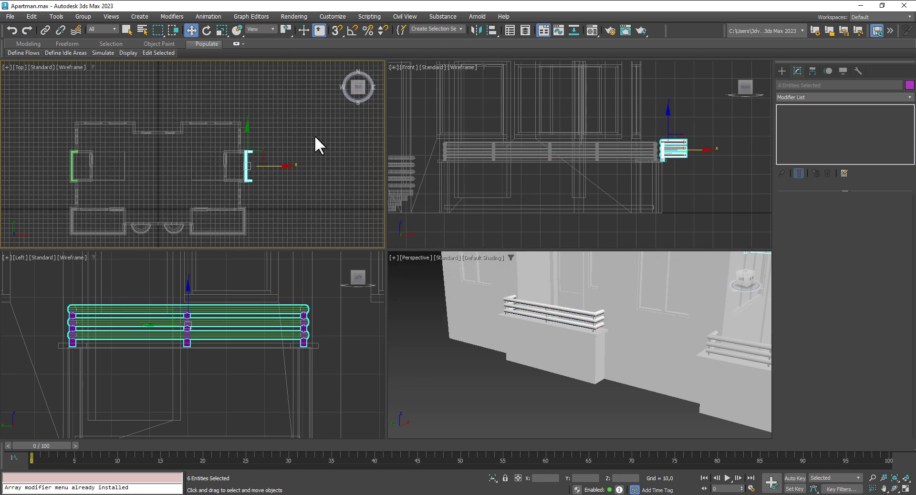
scroll(314, 136, up, 3)
Step: Mirror the copied railing along X and move it onto the balcony edge
click(476, 30)
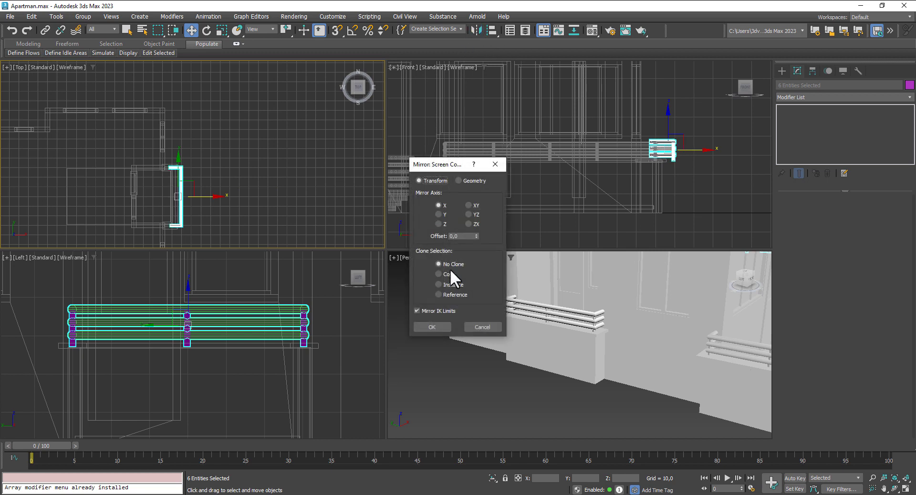
click(432, 327)
scroll(188, 210, up, 3)
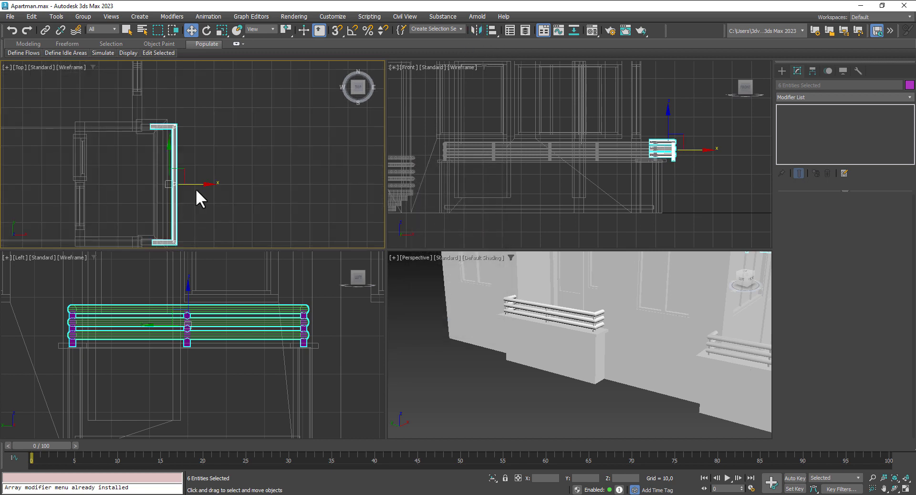
mouse_move(200, 185)
mouse_down()
mouse_move(182, 184)
mouse_move(196, 188)
mouse_move(186, 192)
mouse_up()
Step: End Isolate so every object in the building shows again
scroll(598, 329, down, 10)
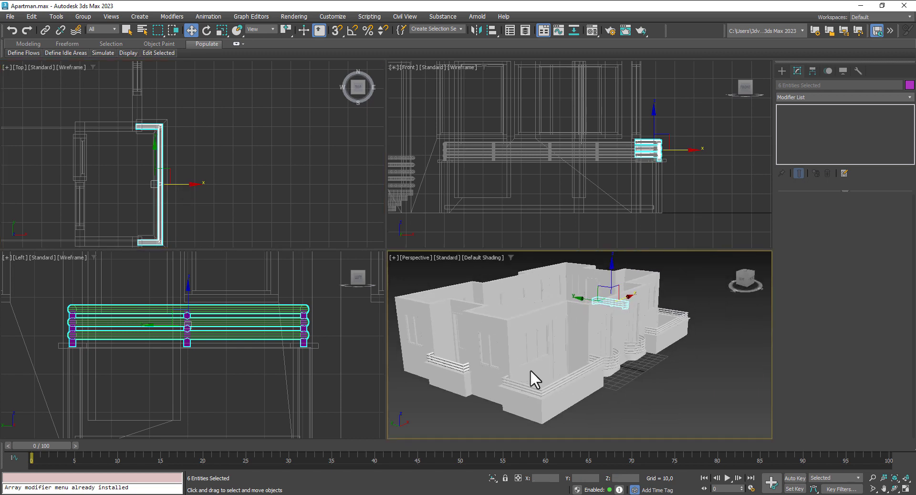
alt+middle_drag(668, 368, 549, 362)
scroll(601, 291, up, 10)
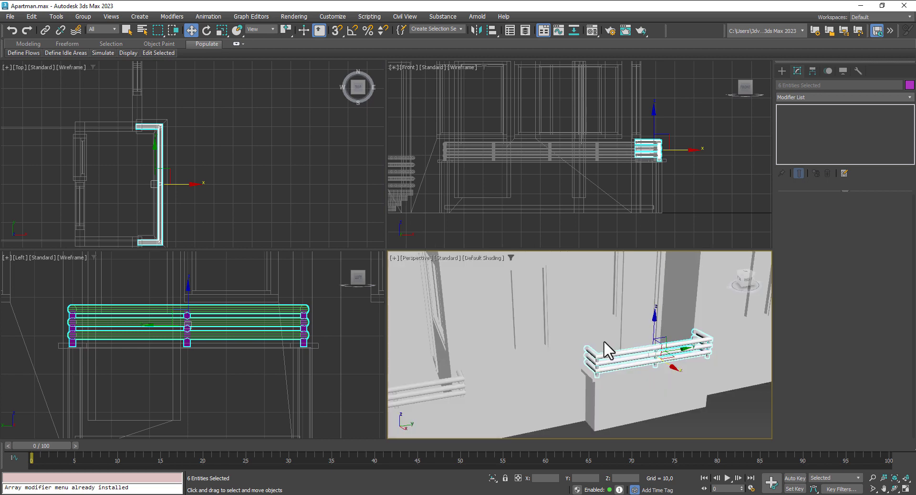
right_click(583, 328)
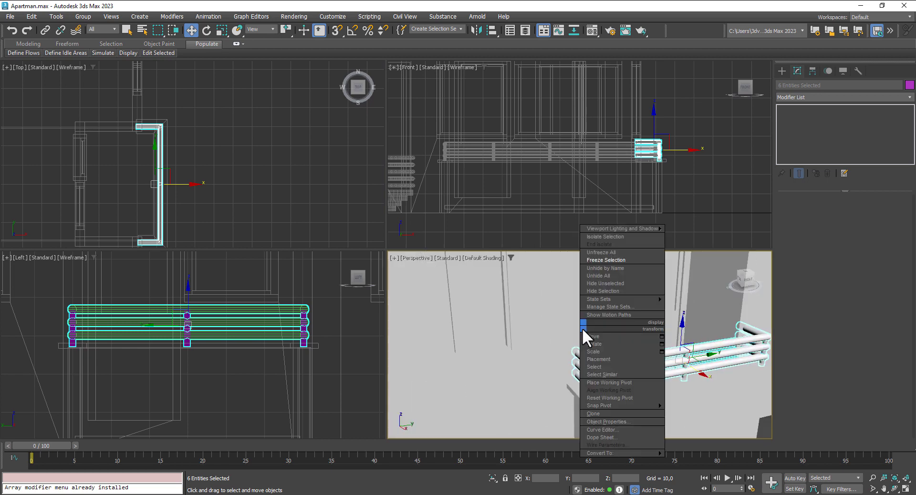
click(601, 244)
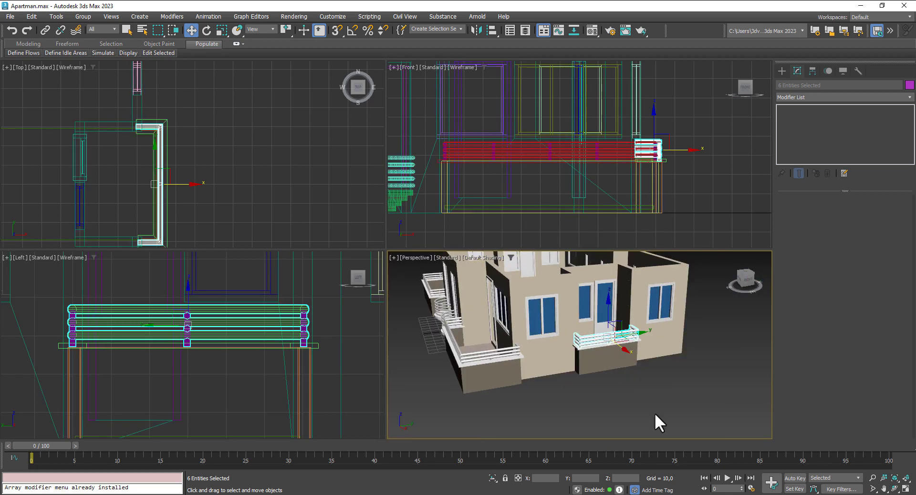
Step: Inspect the railings from a high maximized perspective, then show Standard Primitives and restore four viewports
click(662, 407)
alt+middle_drag(662, 405, 532, 312)
key(alt+w)
scroll(401, 285, up, 5)
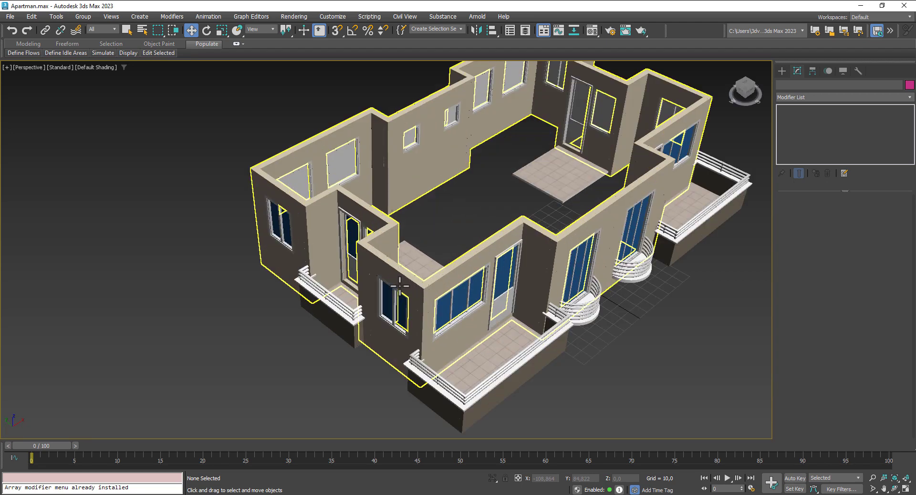
scroll(358, 318, up, 8)
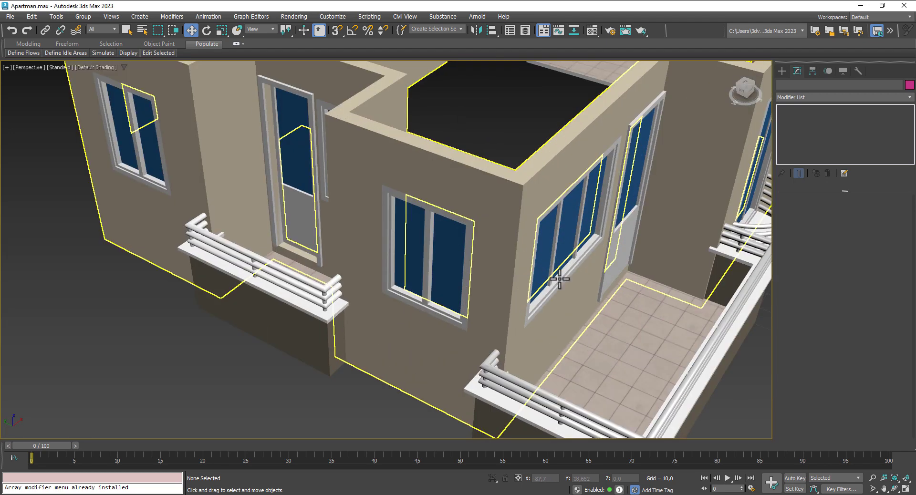
click(782, 70)
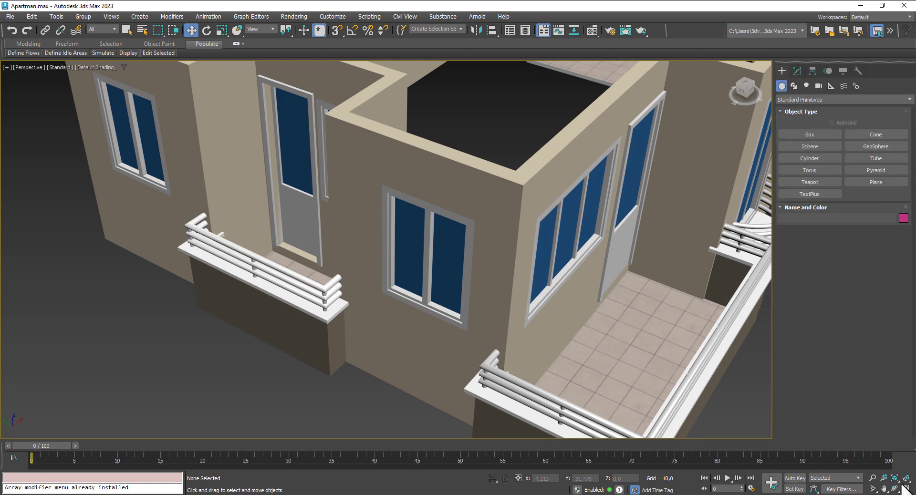
click(905, 489)
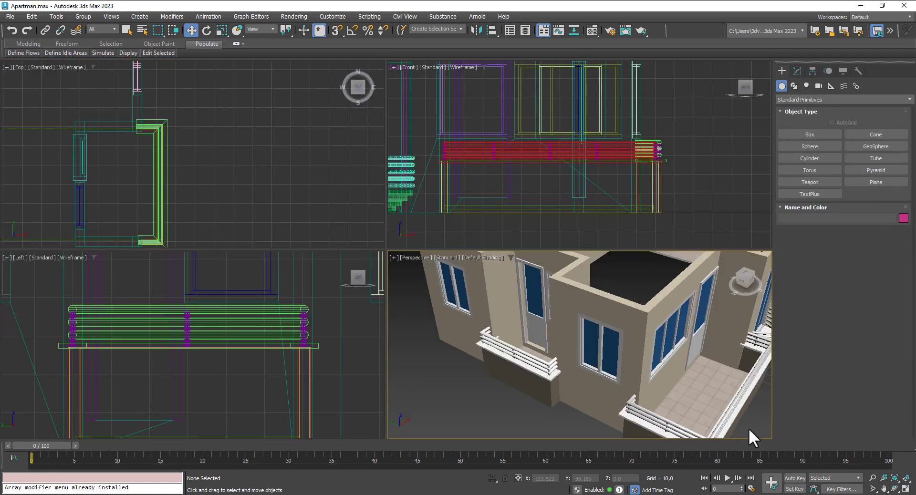
Step: Draw a box from the wall corner in the top view as a window sill
click(807, 134)
middle_drag(198, 206, 243, 99)
scroll(222, 165, down, 2)
middle_drag(189, 178, 182, 154)
scroll(182, 154, up, 4)
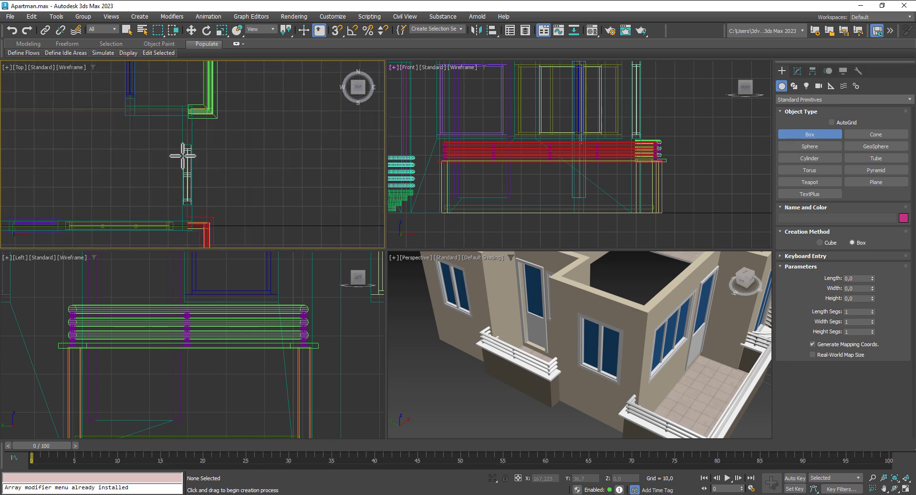
scroll(221, 178, down, 7)
middle_drag(241, 193, 248, 173)
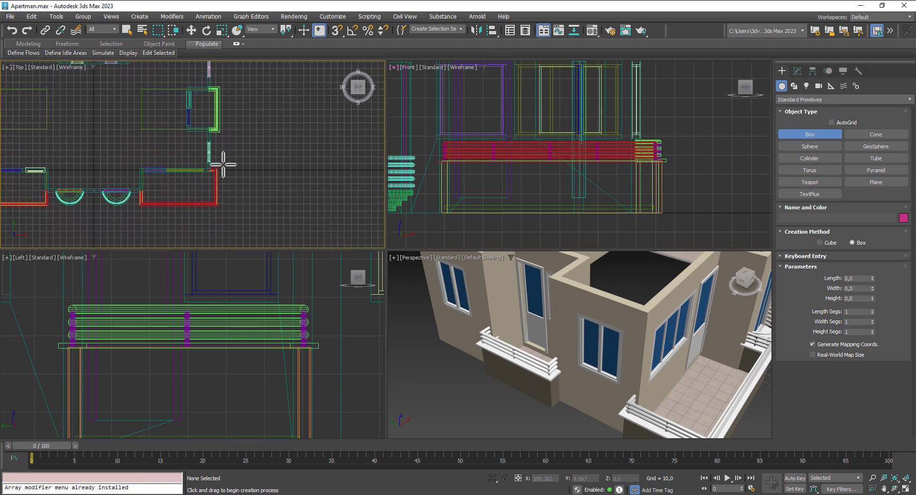
scroll(217, 153, up, 7)
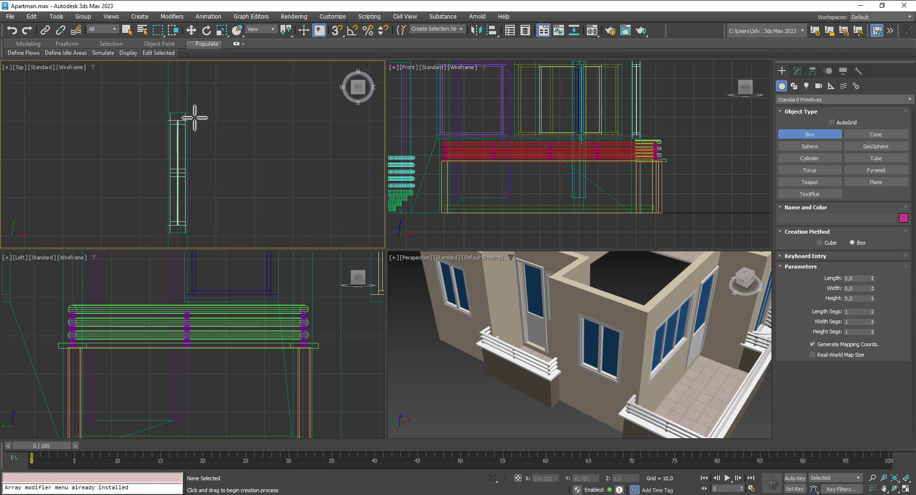
middle_drag(194, 117, 208, 91)
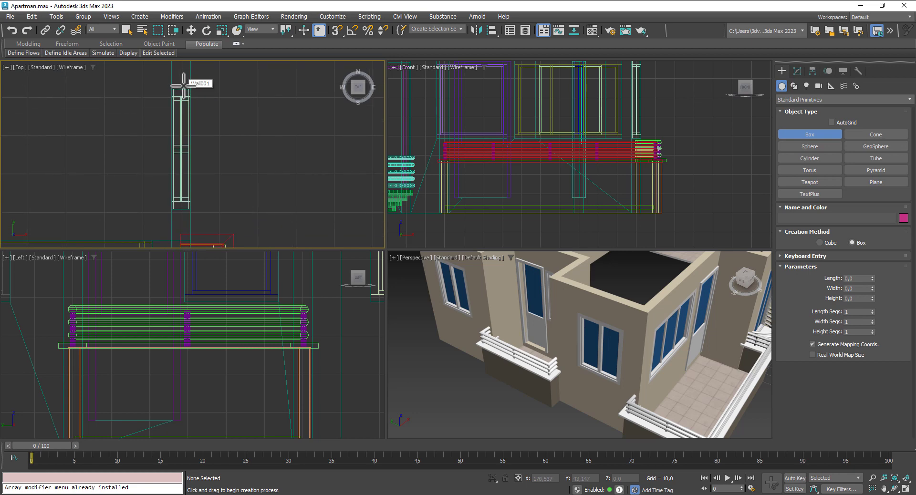
drag(183, 85, 207, 210)
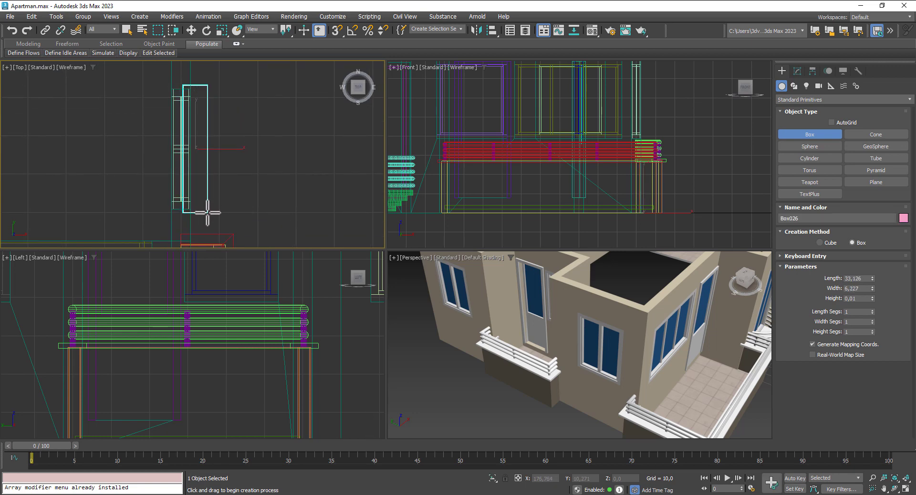
Step: Raise the box along Z up to the window
key(w)
scroll(708, 299, down, 3)
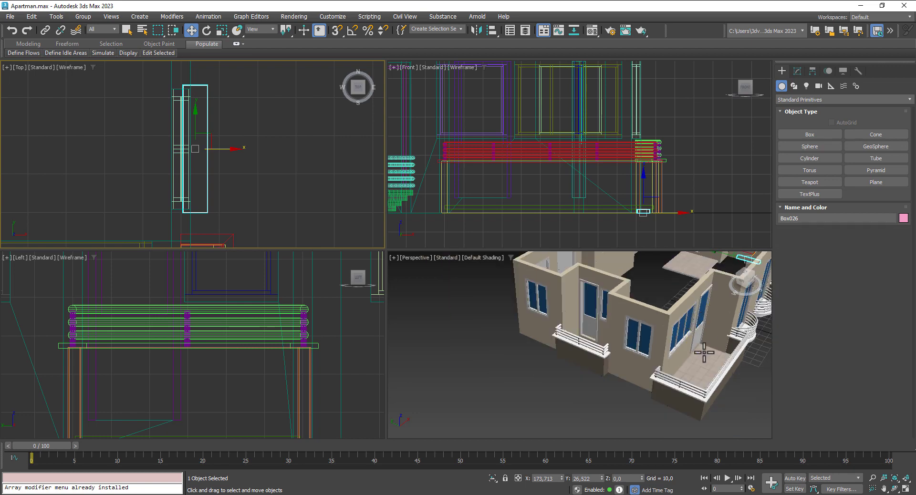
middle_drag(704, 352, 577, 308)
key(z)
scroll(590, 330, down, 10)
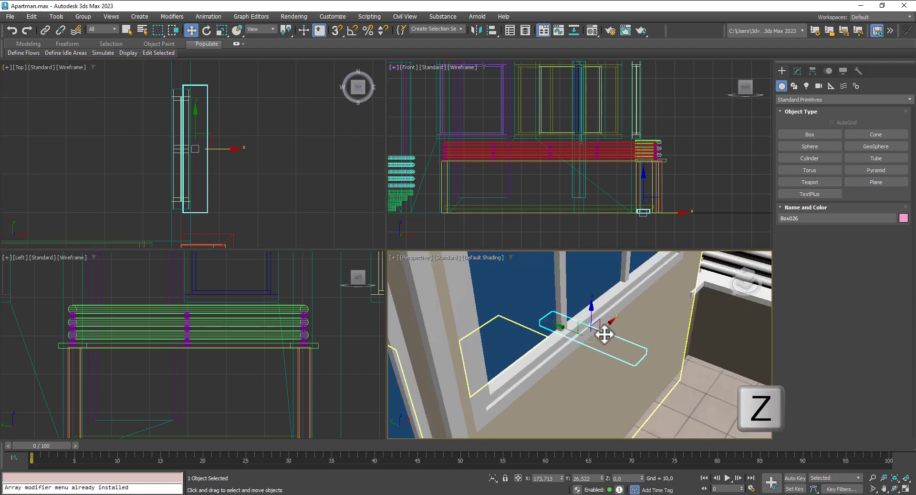
scroll(591, 317, up, 8)
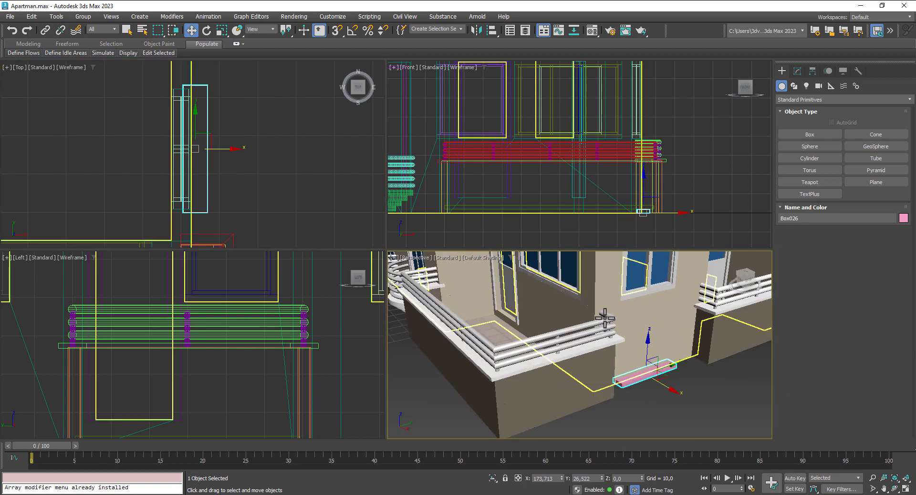
drag(647, 344, 646, 268)
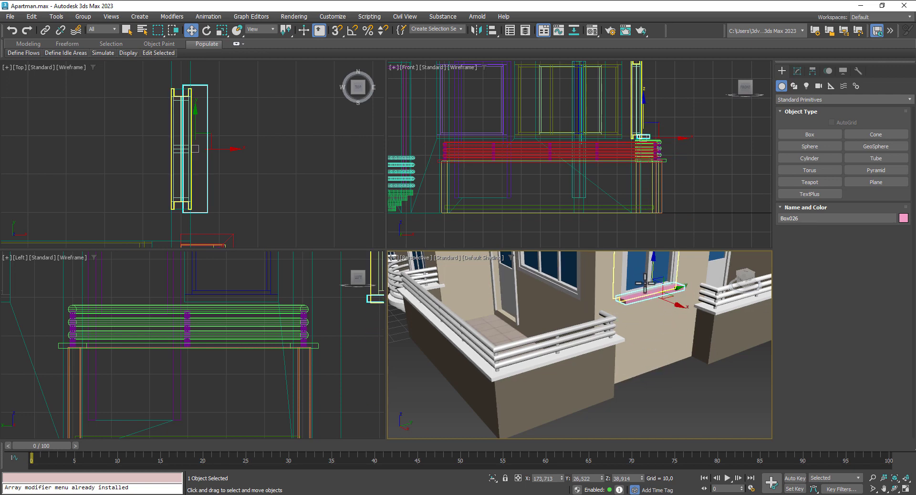
scroll(646, 268, up, 3)
Step: Set Box026's height to 0,955, check the sill, and open the Material Editor
click(797, 73)
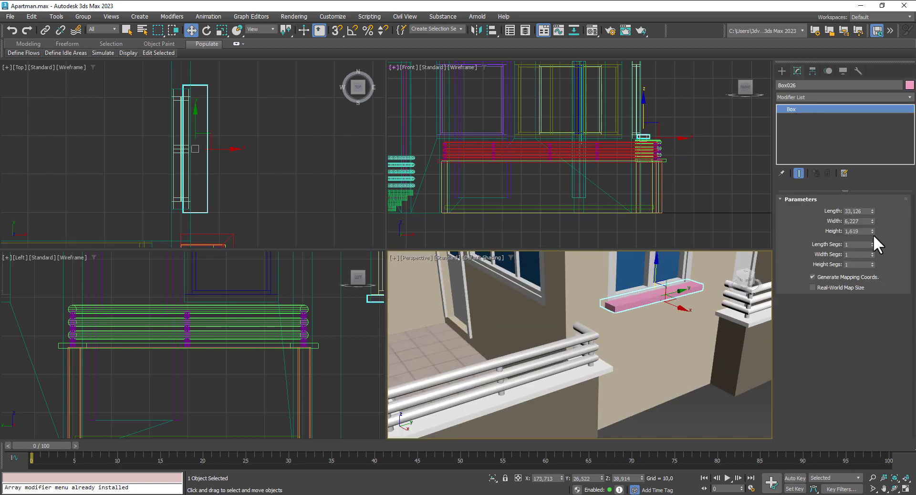
drag(872, 231, 876, 251)
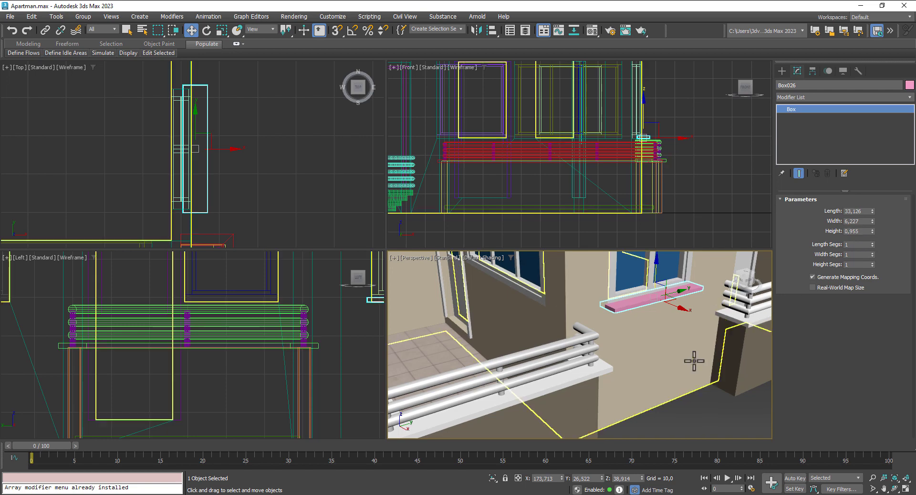
mouse_move(656, 346)
alt+middle_down()
mouse_move(669, 362)
mouse_move(660, 350)
alt+middle_up()
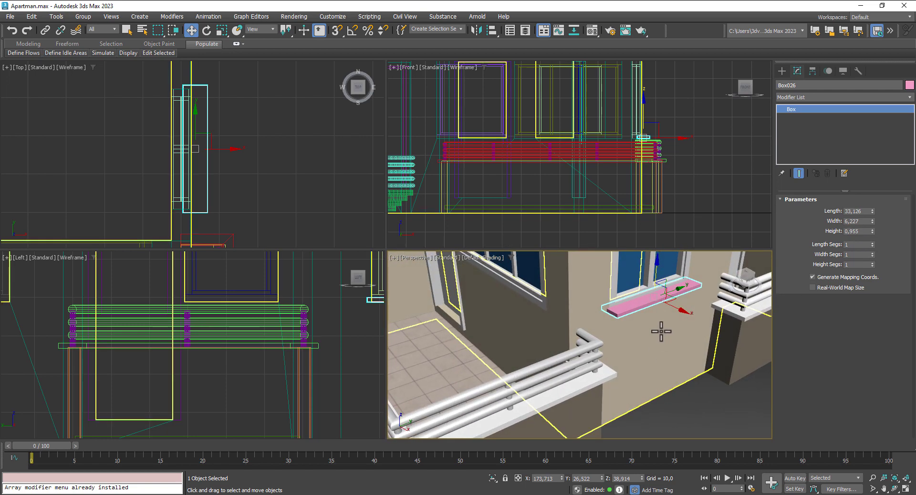
alt+middle_drag(675, 309, 588, 320)
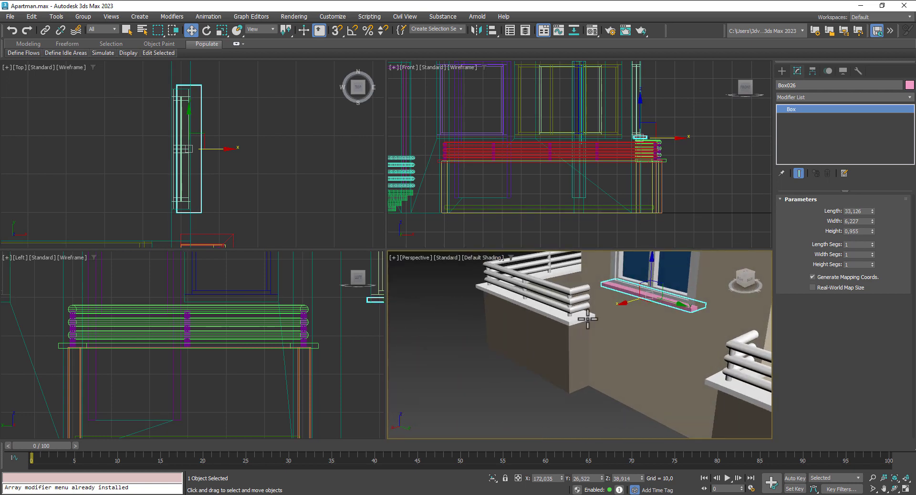
click(592, 30)
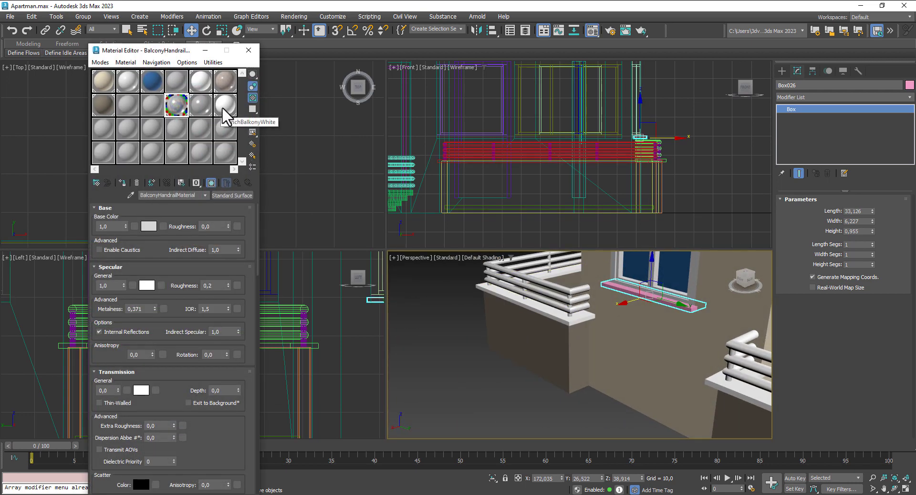
Step: Copy FrenchBalkonyWhite to an empty slot, rename it WindowSillMat, and assign it to the sill
click(222, 107)
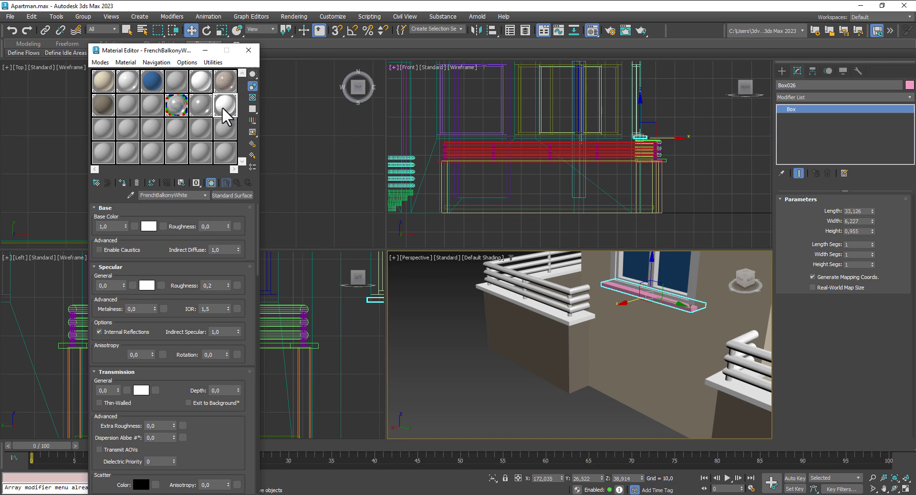
drag(222, 107, 153, 103)
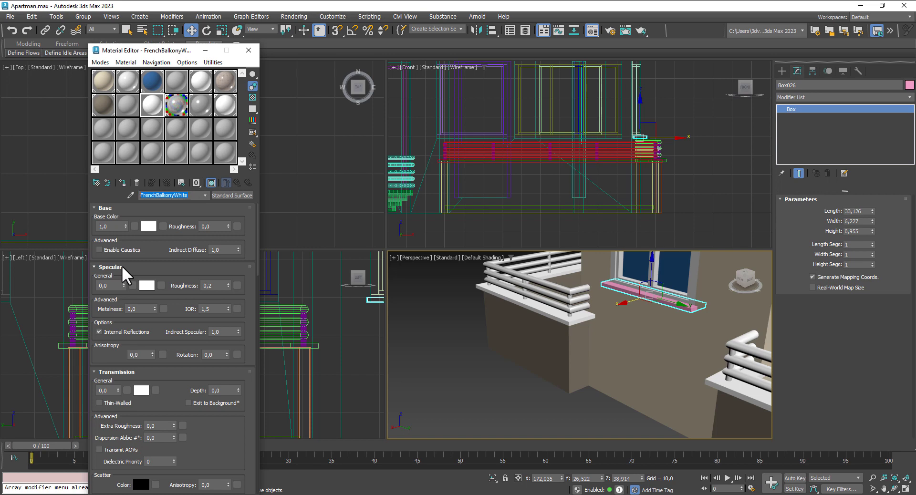
text(w)
key(BackSpace)
text(WindowSillMat)
click(123, 182)
click(249, 50)
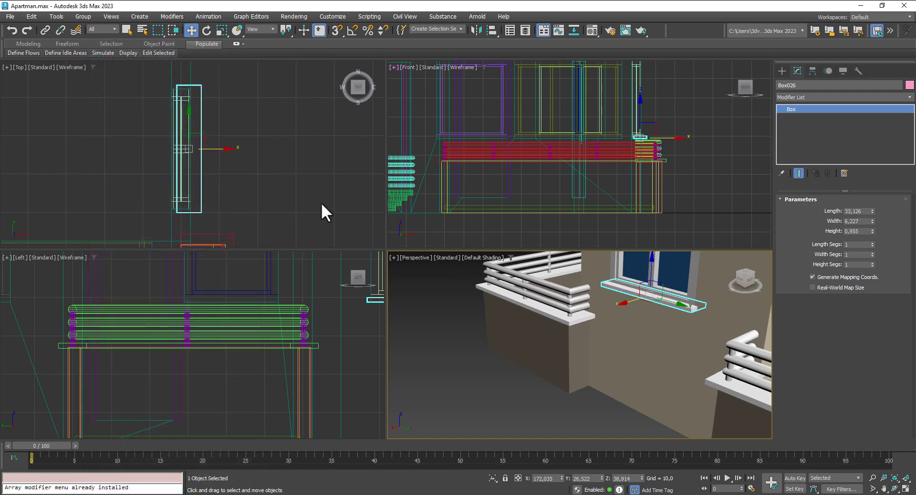
Step: Shift-copy the sill along the wall to the next window
scroll(563, 365, down, 6)
middle_drag(563, 365, 514, 334)
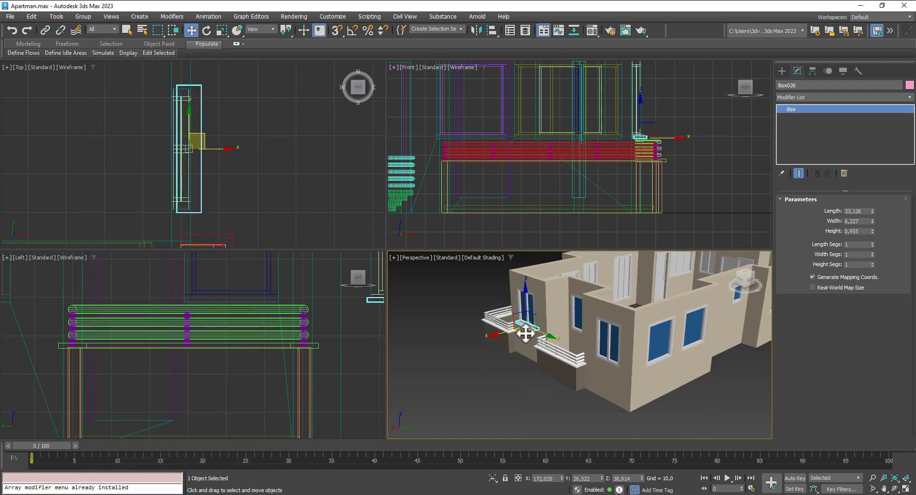
shift+drag(545, 335, 620, 382)
click(463, 294)
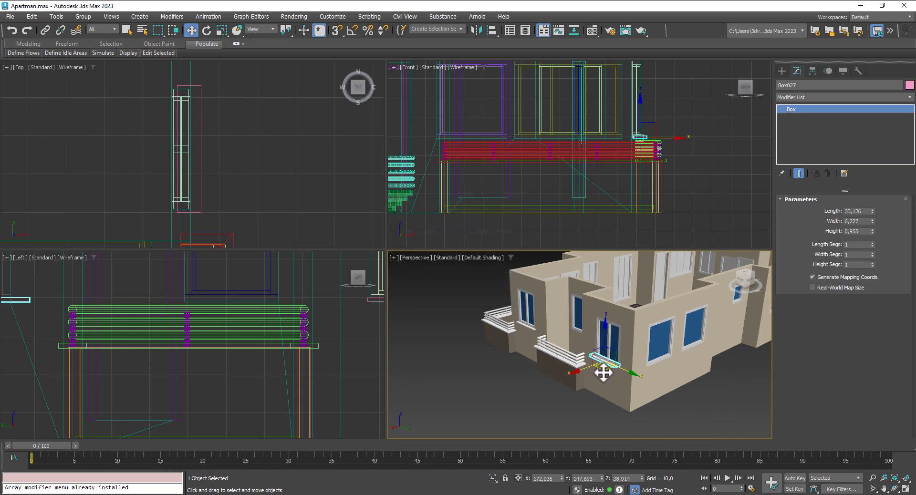
scroll(609, 372, up, 10)
drag(619, 327, 638, 340)
Step: Centre the copied sill Box027 under its window
scroll(625, 341, down, 3)
alt+middle_drag(618, 340, 665, 349)
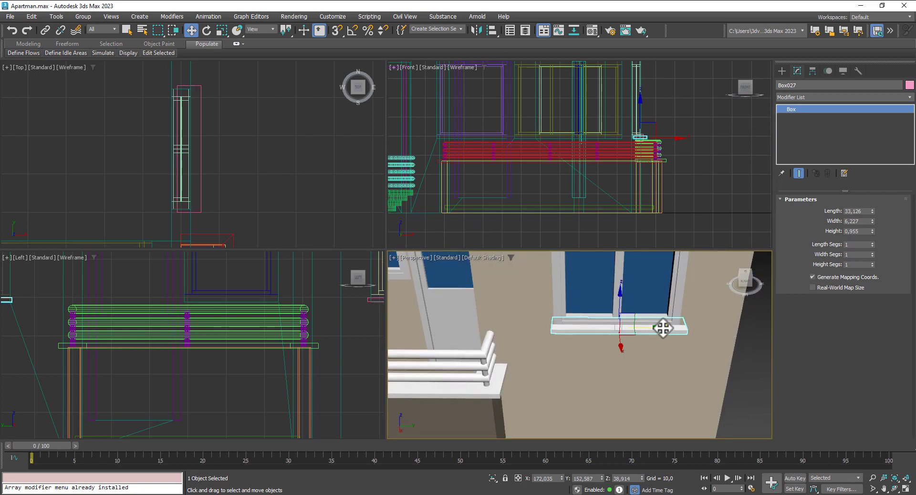
drag(654, 329, 658, 329)
scroll(658, 329, down, 5)
alt+middle_drag(670, 355, 615, 348)
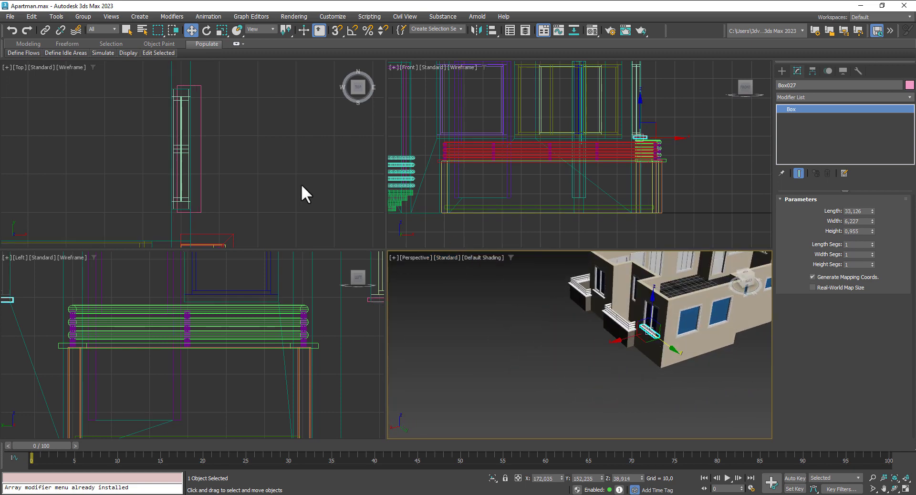
scroll(286, 184, down, 6)
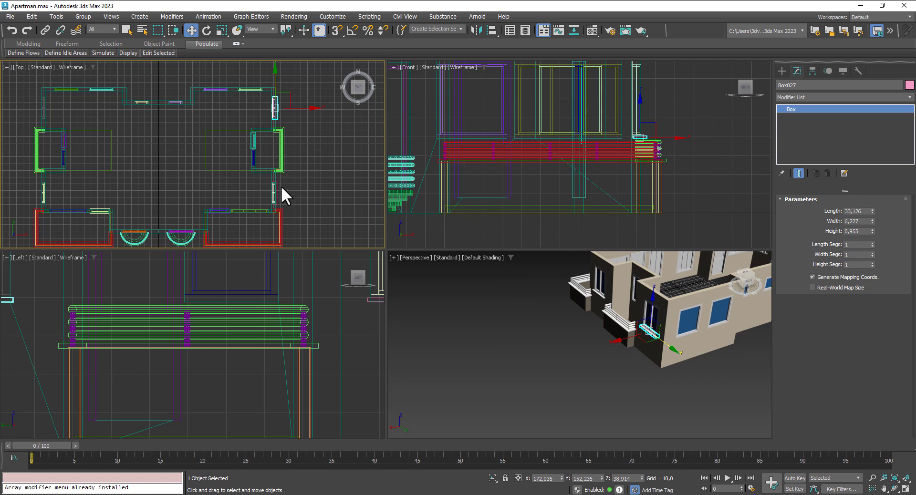
Step: Select both window sills together
click(276, 187)
click(302, 193)
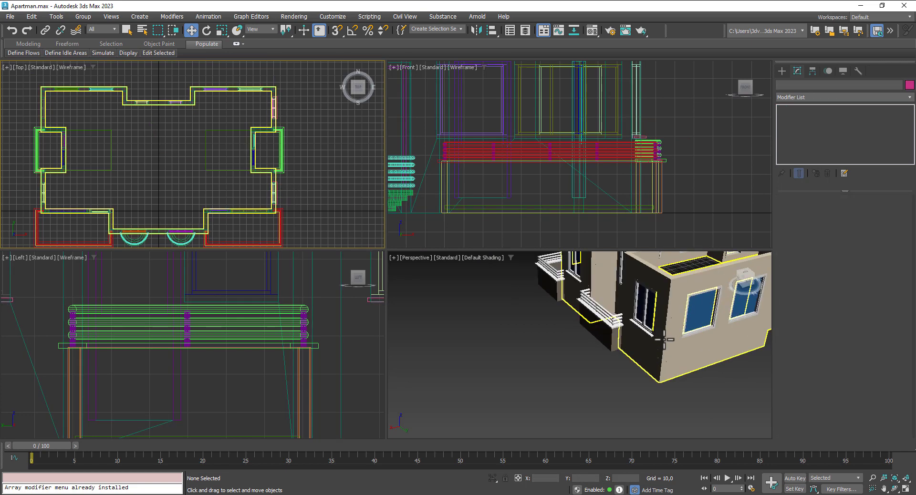
scroll(665, 339, up, 3)
click(642, 329)
scroll(601, 352, down, 5)
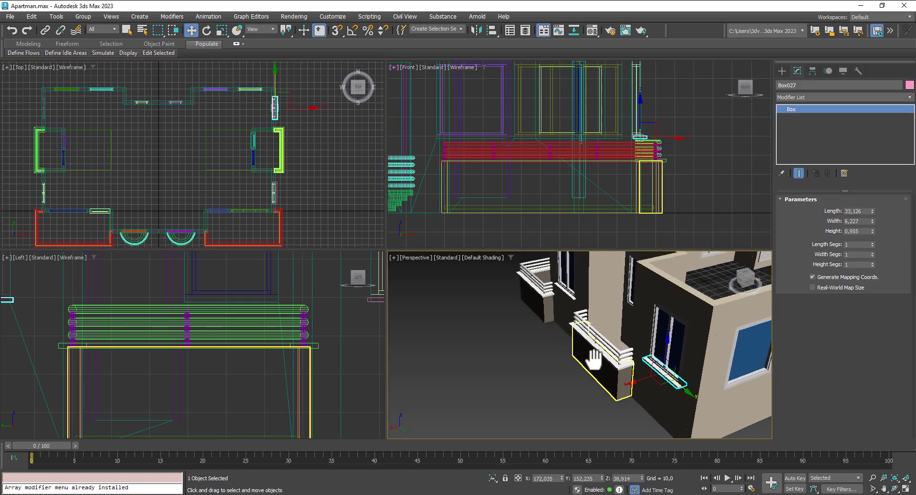
ctrl+click(598, 334)
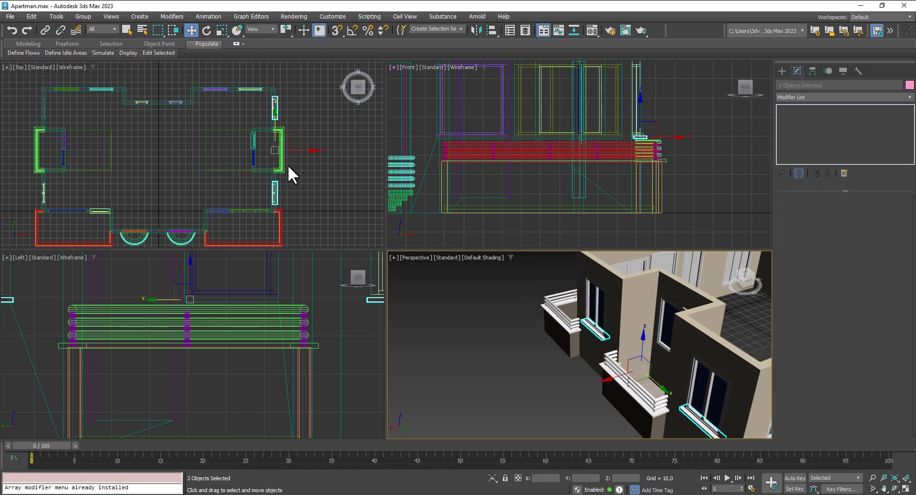
Step: Copy both sills over to the left wall and nudge them into place
right_click(310, 156)
drag(308, 153, 75, 155)
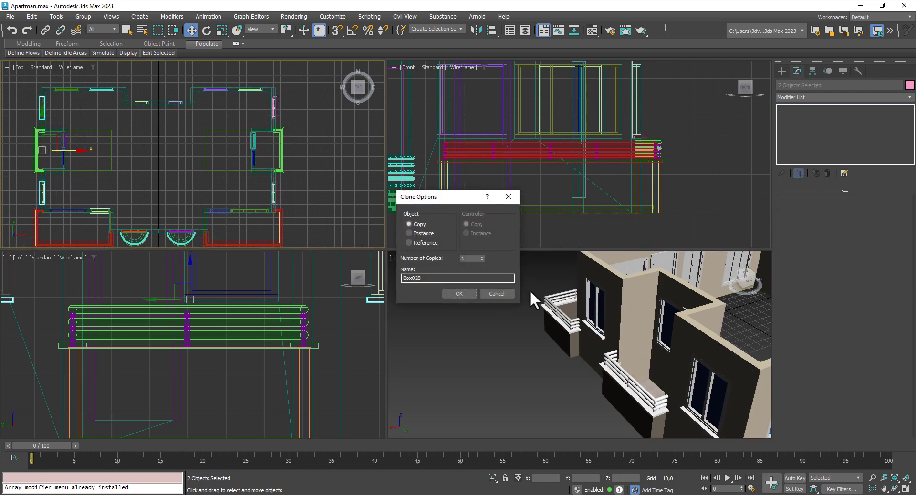
click(474, 294)
scroll(69, 143, up, 5)
middle_drag(73, 145, 209, 107)
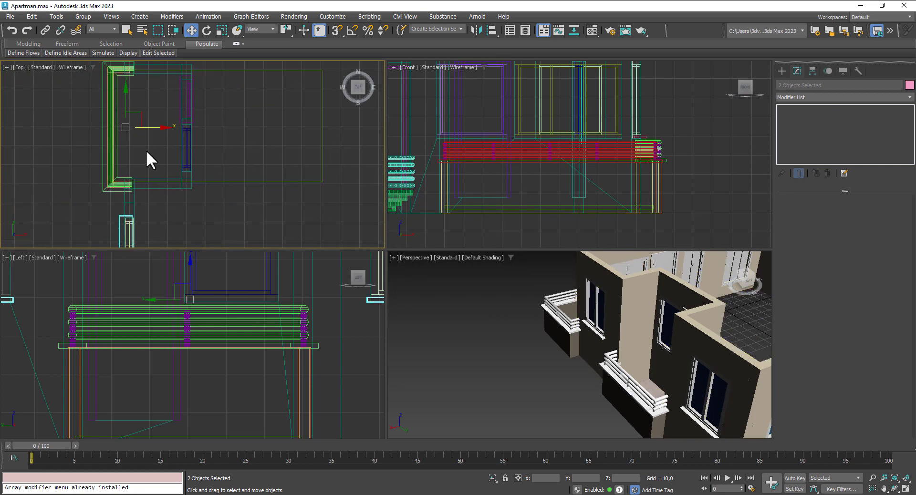
middle_drag(147, 153, 148, 134)
drag(152, 107, 154, 106)
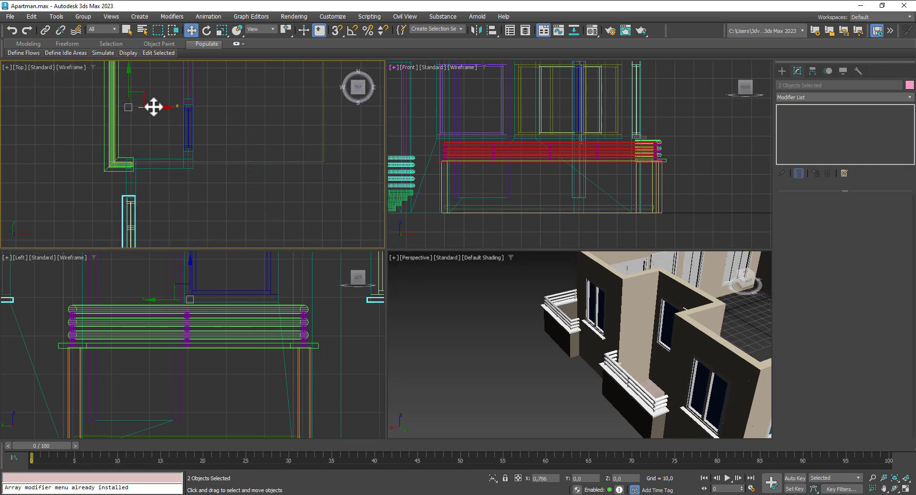
Step: Select the upper sill copy and clone it toward the top wall
scroll(188, 132, down, 3)
middle_drag(202, 139, 200, 205)
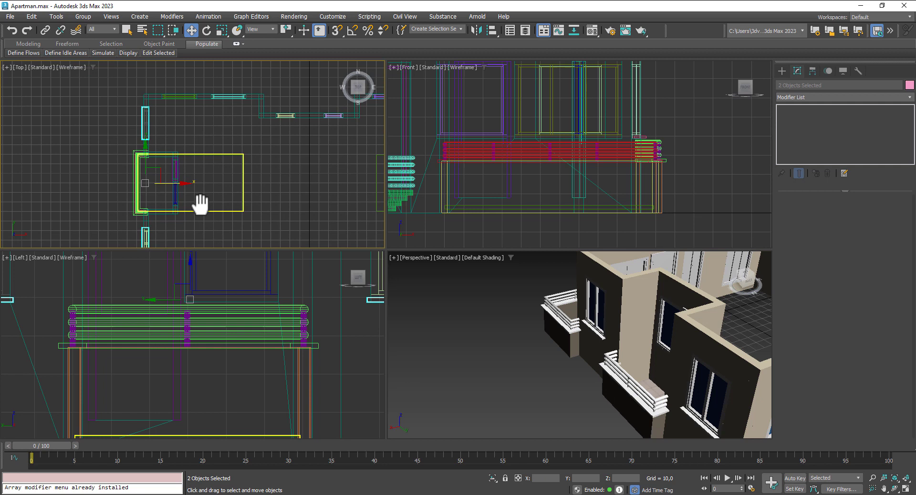
click(117, 116)
scroll(127, 115, up, 3)
click(155, 113)
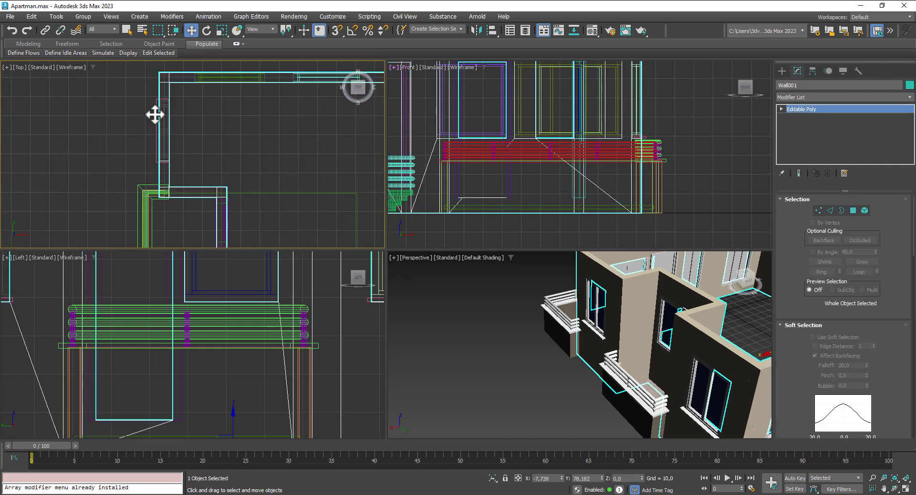
middle_drag(213, 145, 183, 176)
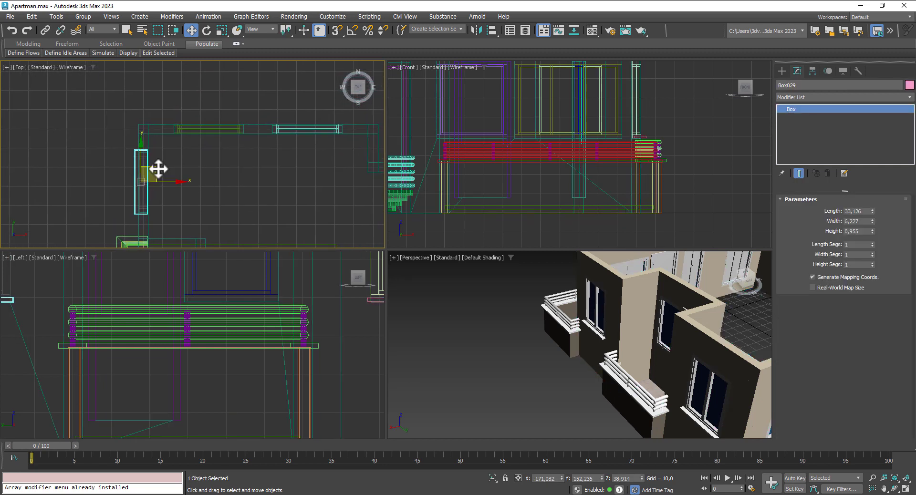
shift+drag(158, 169, 221, 121)
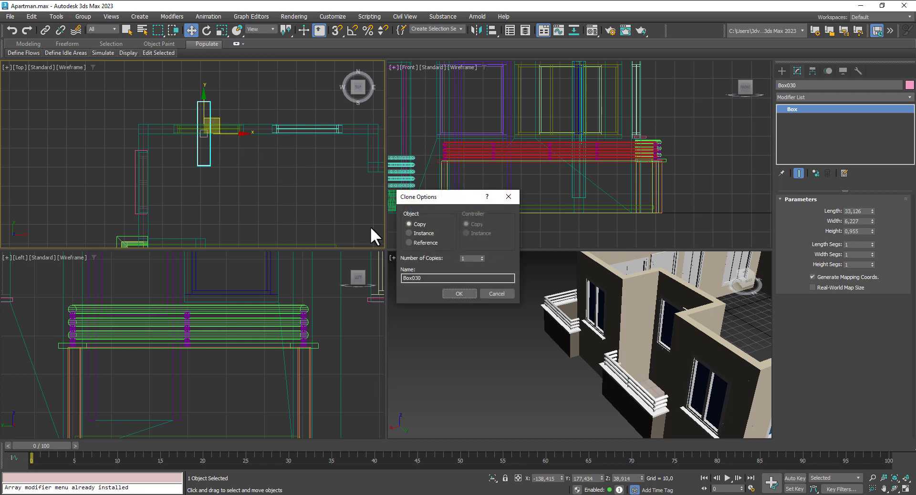
click(458, 293)
Step: Rotate the new sill 90 degrees and slide it along the top wall
click(207, 30)
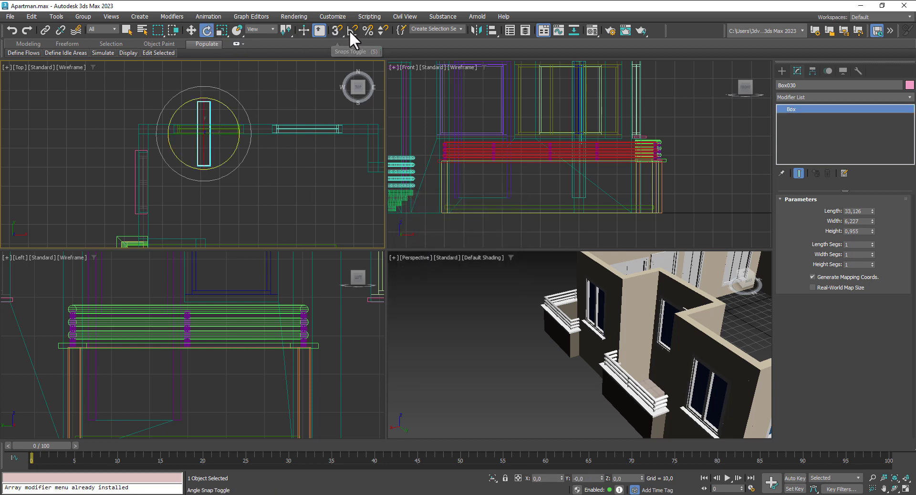
drag(223, 104, 258, 137)
click(191, 30)
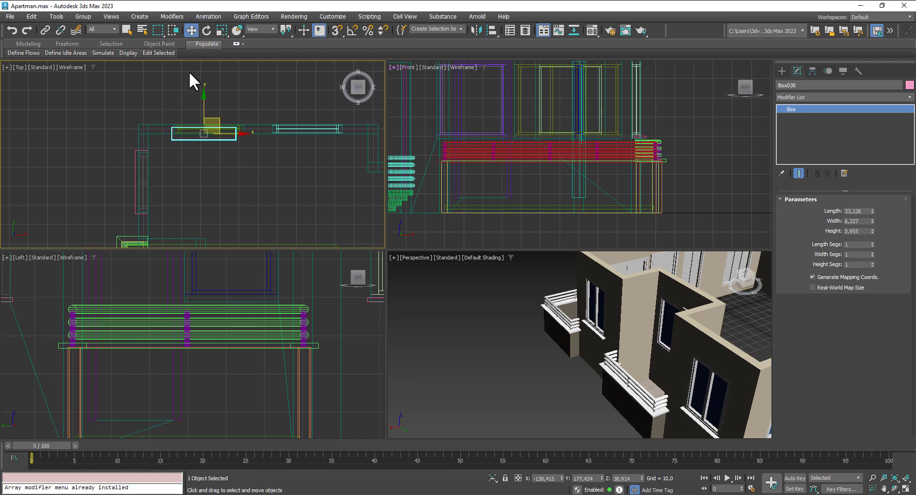
scroll(214, 121, up, 4)
drag(235, 159, 219, 123)
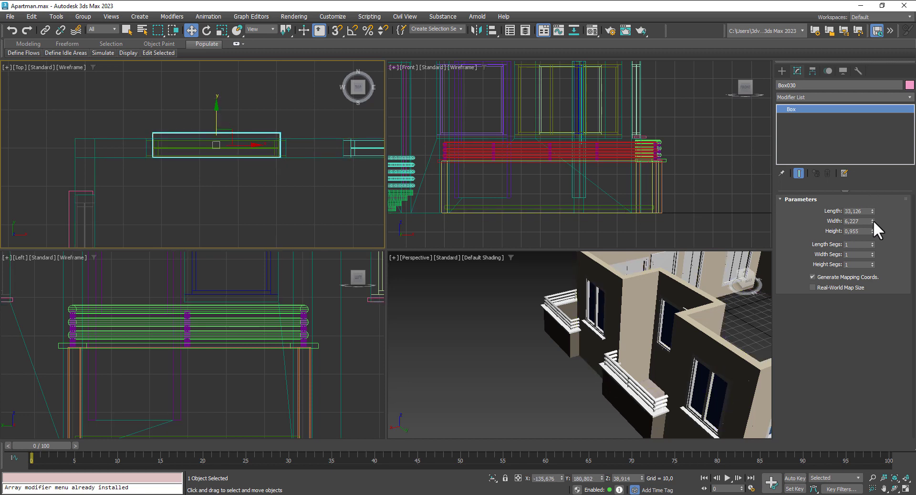
Step: Lengthen Box030 to 38,426 and push it out from the wall under the window
drag(872, 210, 873, 206)
key(z)
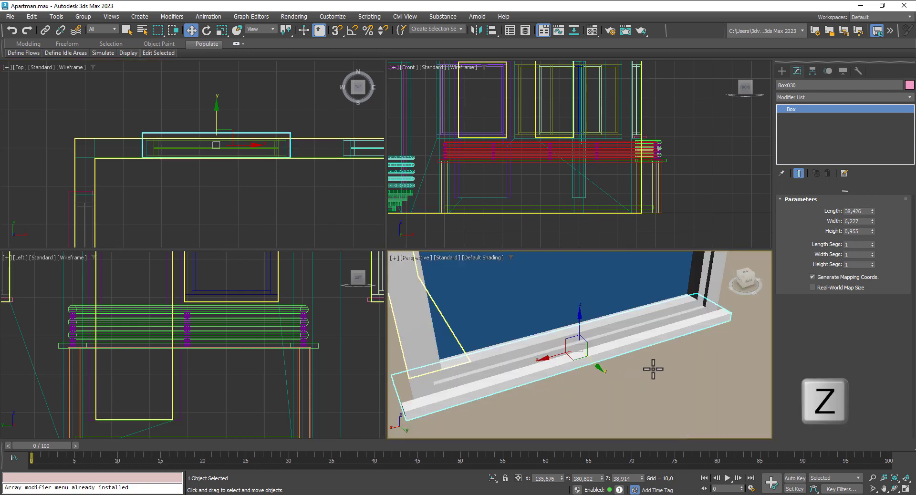
scroll(652, 367, down, 3)
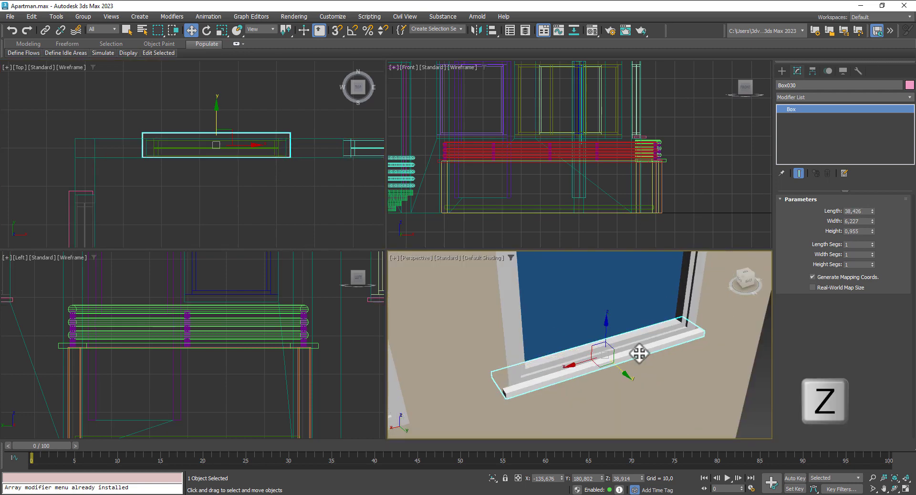
right_click(622, 371)
right_click(623, 369)
drag(626, 374, 630, 378)
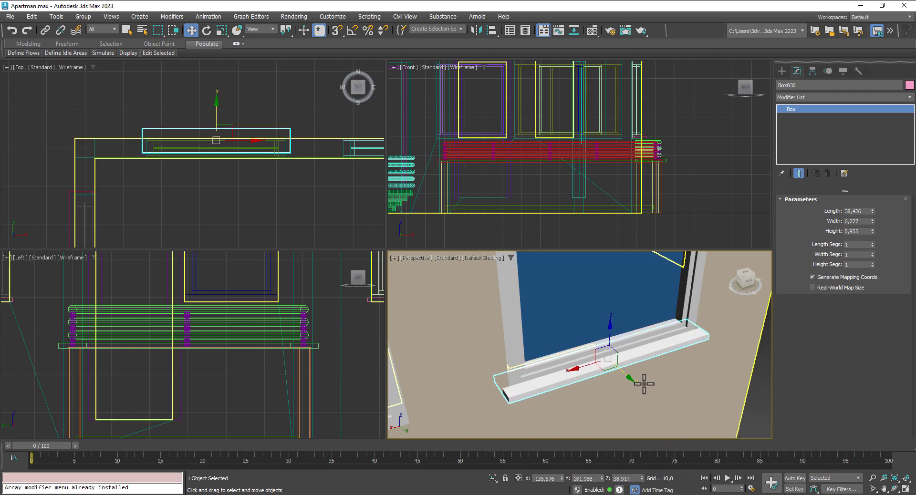
mouse_move(643, 385)
alt+middle_down()
mouse_move(594, 375)
mouse_move(635, 377)
alt+middle_up()
Step: Shift-drag a copy of the sill toward the next window
middle_drag(251, 168, 157, 164)
scroll(162, 153, down, 2)
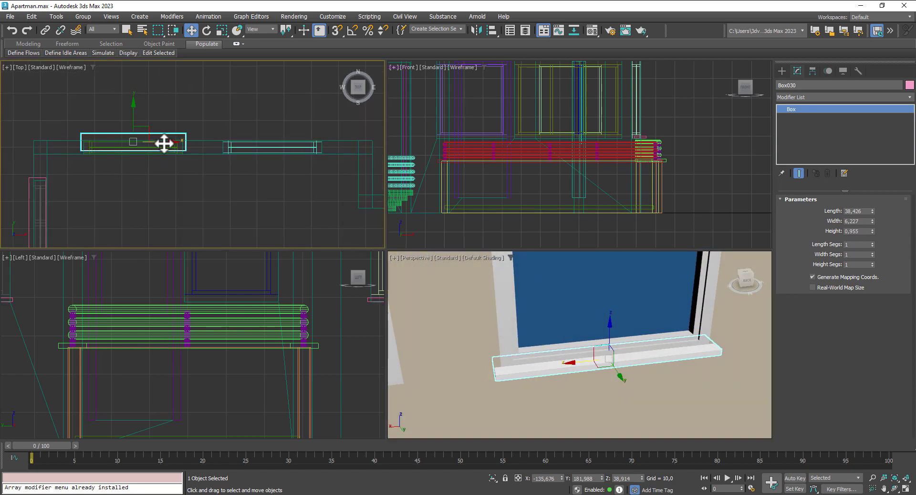
mouse_move(164, 143)
shift+mouse_down()
mouse_move(313, 159)
mouse_move(303, 164)
shift+mouse_up()
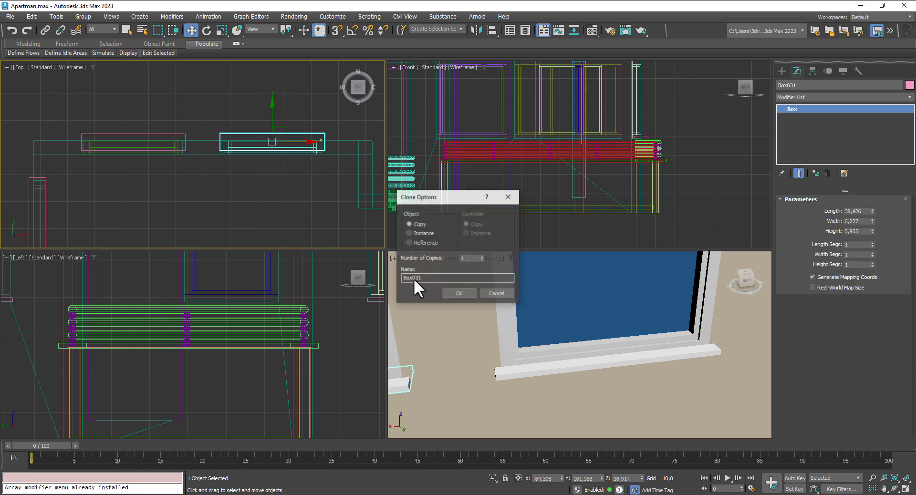
Step: Confirm the sill copy so a sill sits under the second window
click(465, 291)
scroll(488, 319, down, 10)
scroll(487, 320, down, 5)
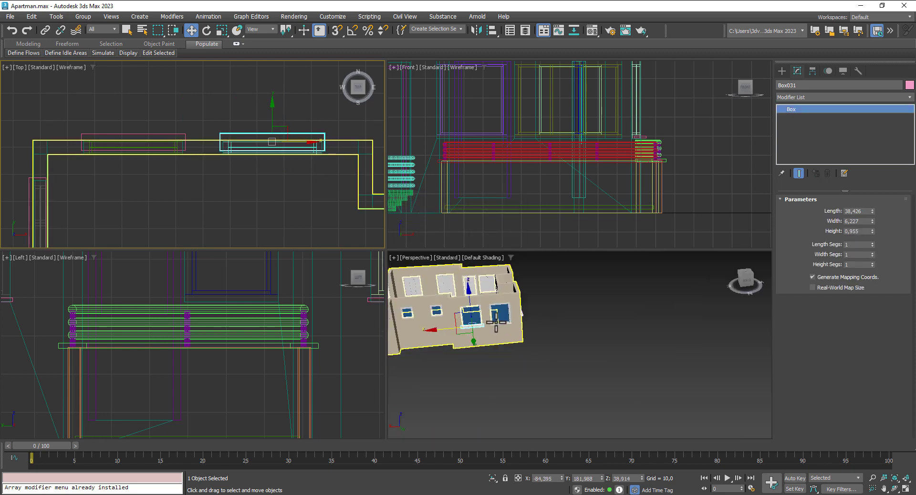
scroll(110, 148, down, 6)
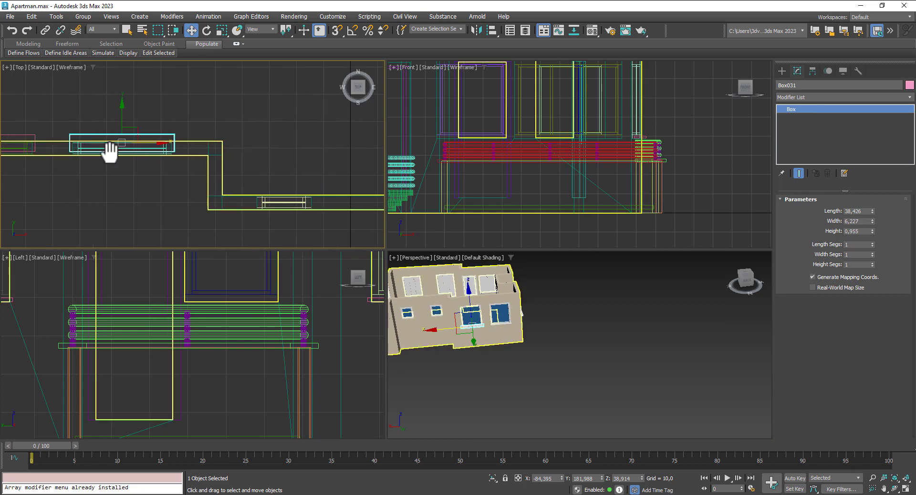
scroll(128, 154, up, 5)
Step: Copy both sills right along X to the next pair of windows and nudge them into place
ctrl+click(125, 156)
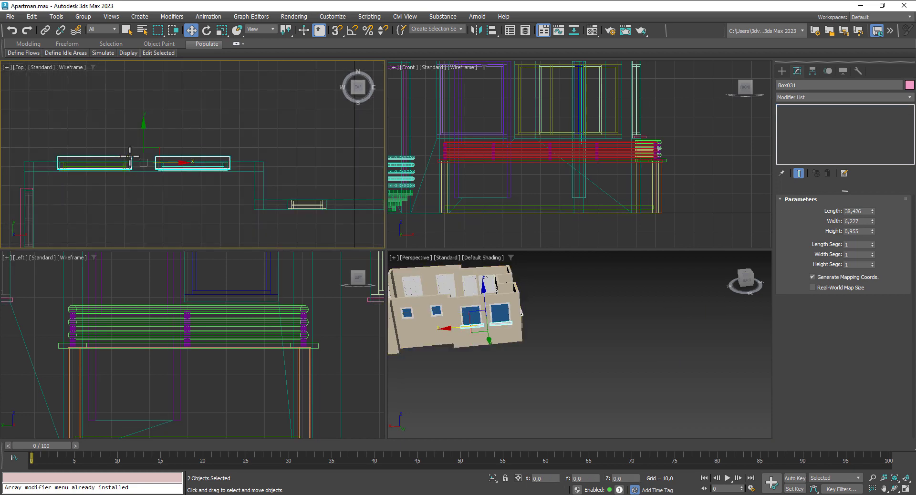
scroll(124, 157, down, 3)
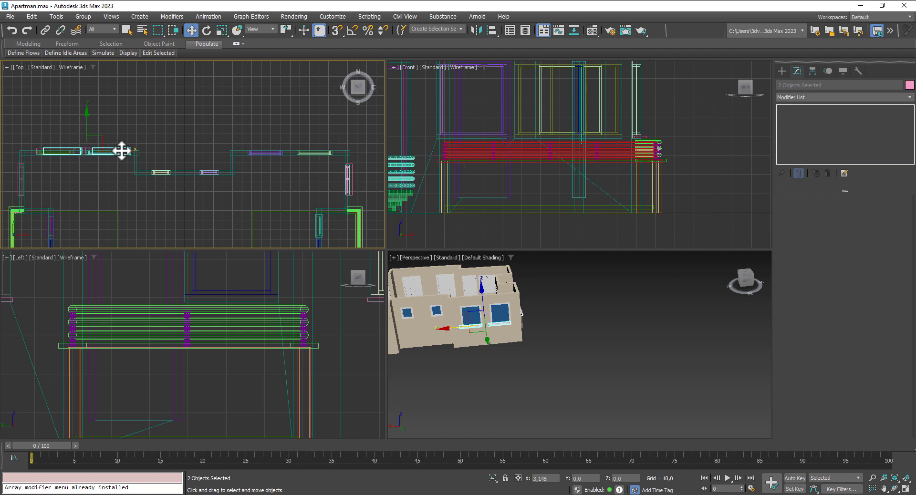
drag(123, 150, 318, 151)
click(461, 292)
scroll(311, 156, up, 6)
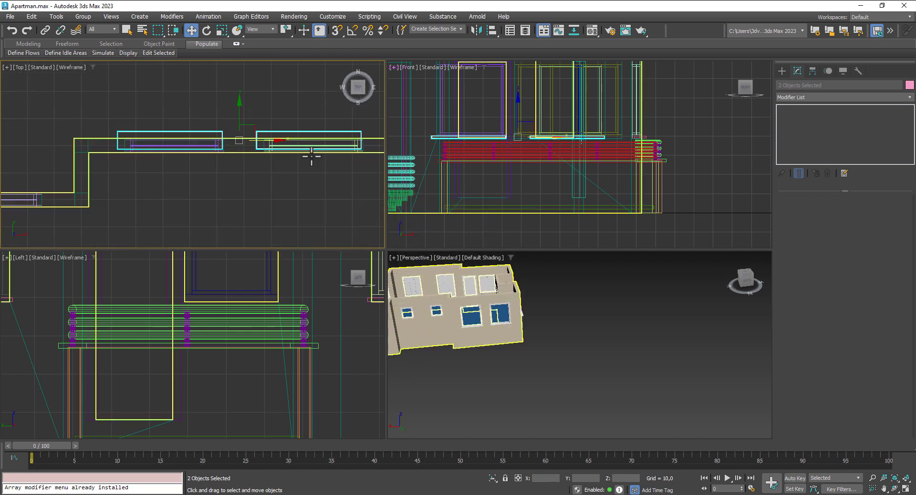
drag(171, 145, 177, 147)
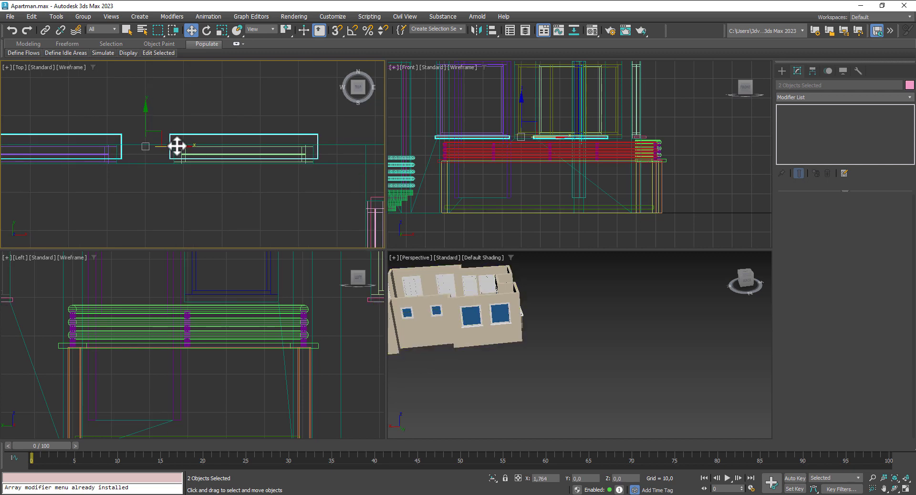
Step: Pan and orbit around the building's corners to check the sills, then reactivate the top view
middle_drag(143, 203, 253, 211)
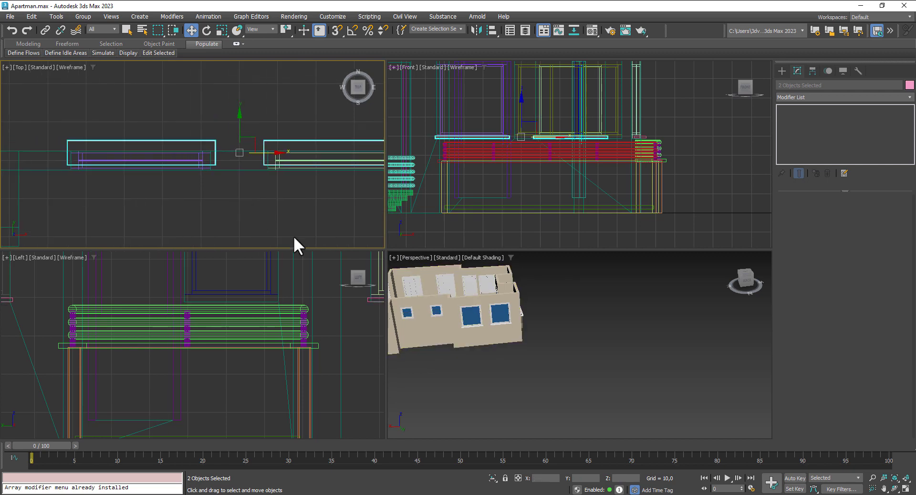
scroll(549, 333, down, 5)
alt+middle_drag(569, 338, 513, 343)
scroll(519, 359, up, 5)
alt+middle_drag(654, 337, 680, 279)
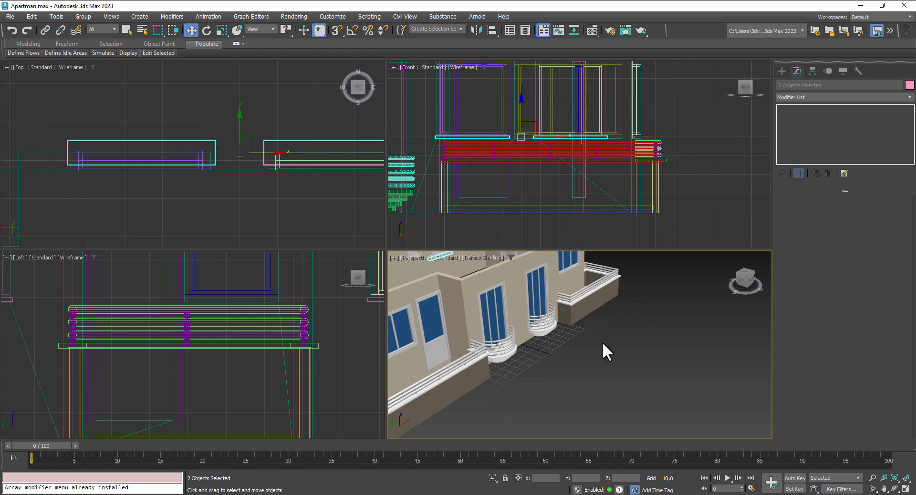
alt+middle_drag(603, 344, 697, 337)
right_click(209, 197)
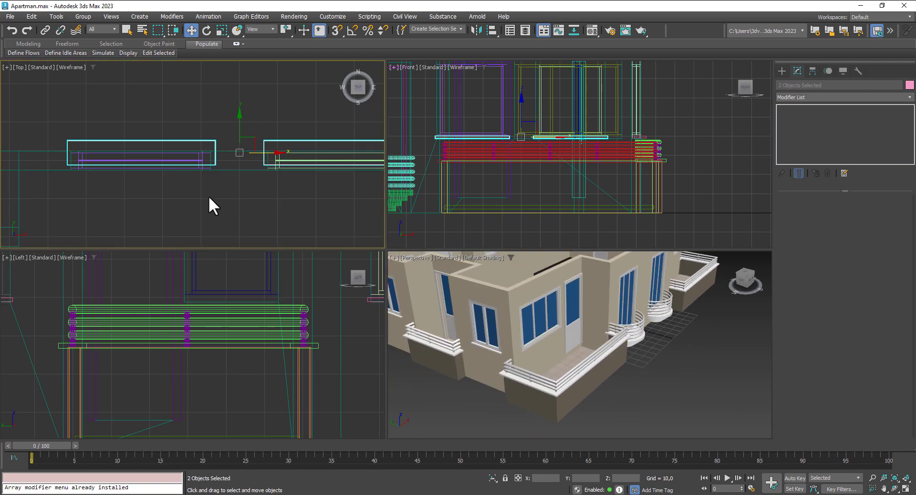
Step: Clone a single sill as Box034 toward another window
click(208, 144)
scroll(208, 144, down, 5)
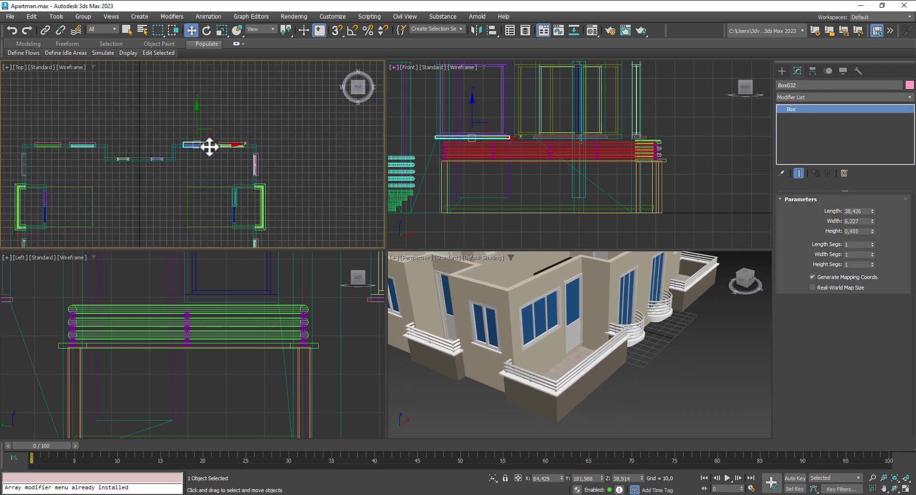
scroll(209, 146, down, 5)
shift+drag(218, 125, 224, 170)
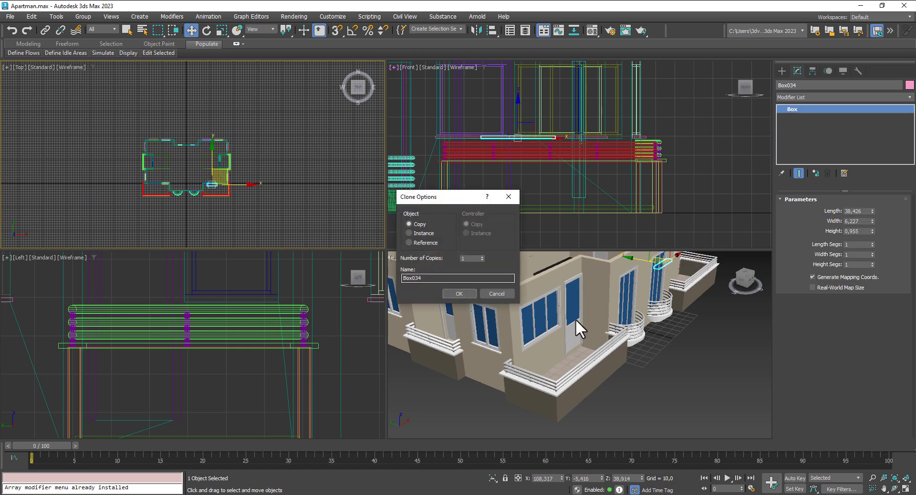
click(459, 294)
Step: Move Box034 under the wide three-pane window and stretch its Length to about 56,486
key(z)
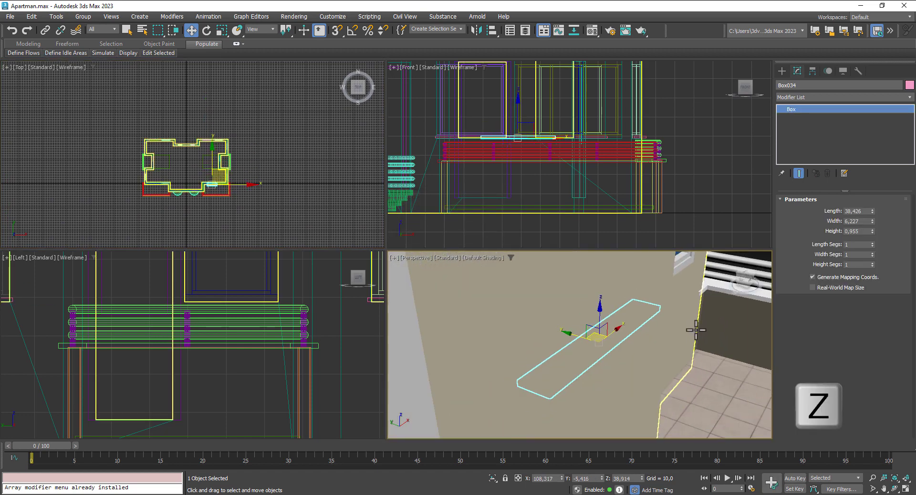
scroll(697, 330, down, 8)
alt+middle_drag(696, 331, 554, 329)
scroll(684, 334, up, 6)
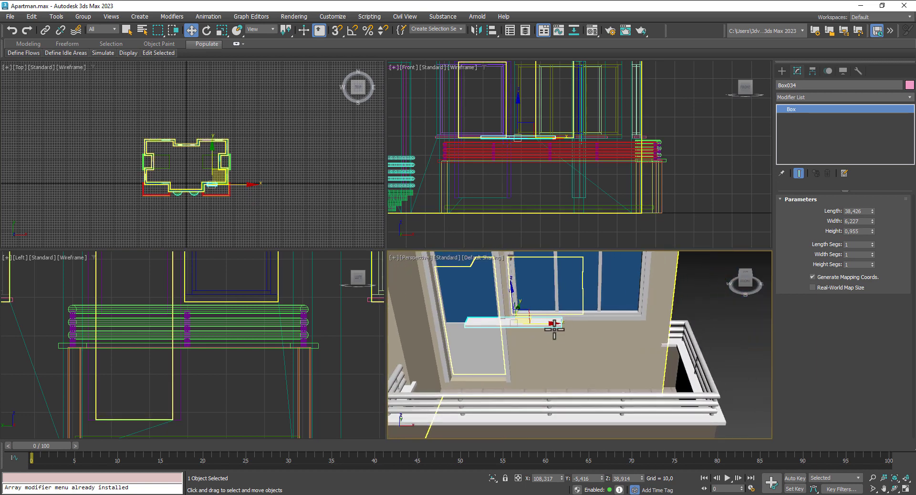
drag(554, 330, 610, 328)
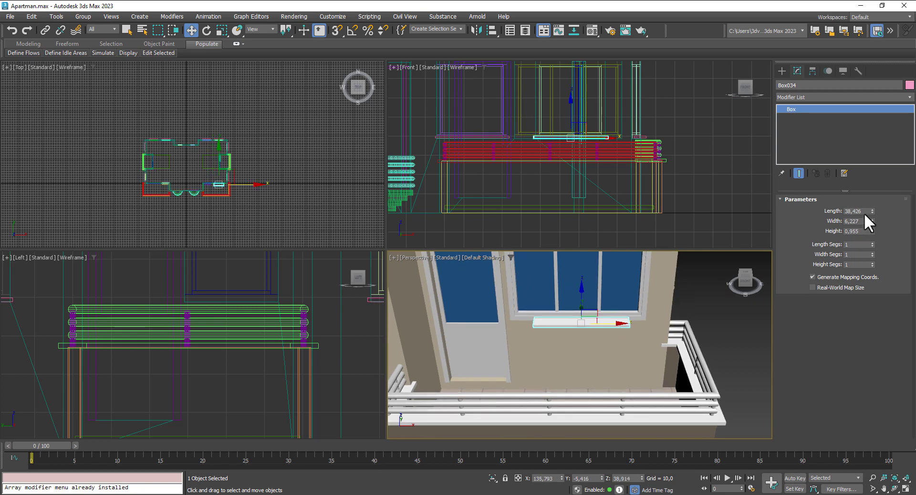
drag(869, 210, 871, 189)
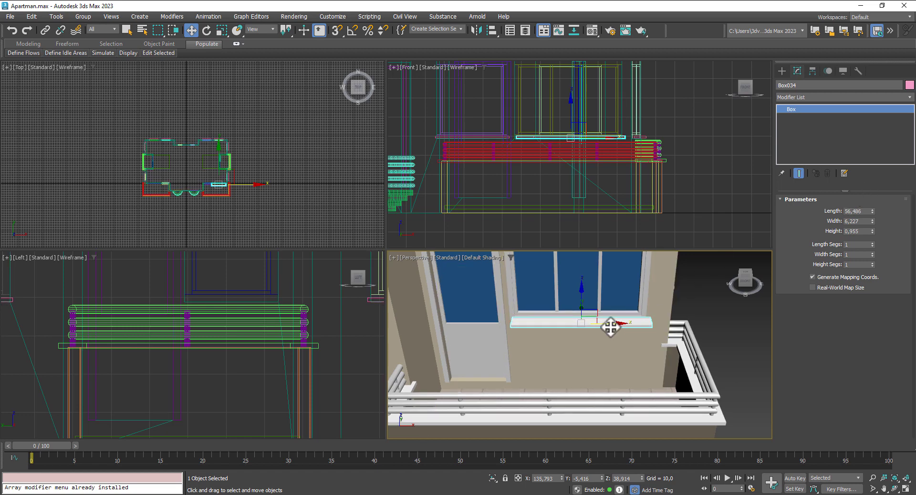
Step: Lengthen sill Box034 to 58,198 and move it back against the balcony window
drag(610, 327, 607, 326)
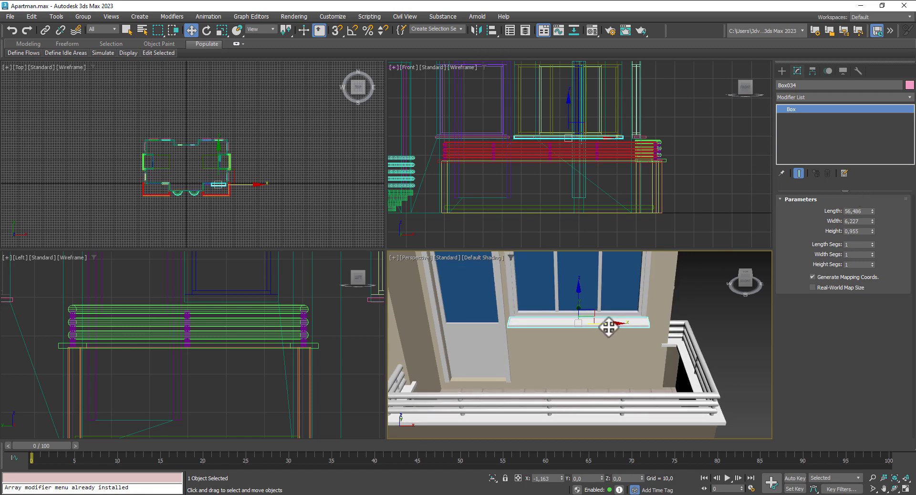
click(871, 209)
alt+middle_drag(610, 360, 645, 377)
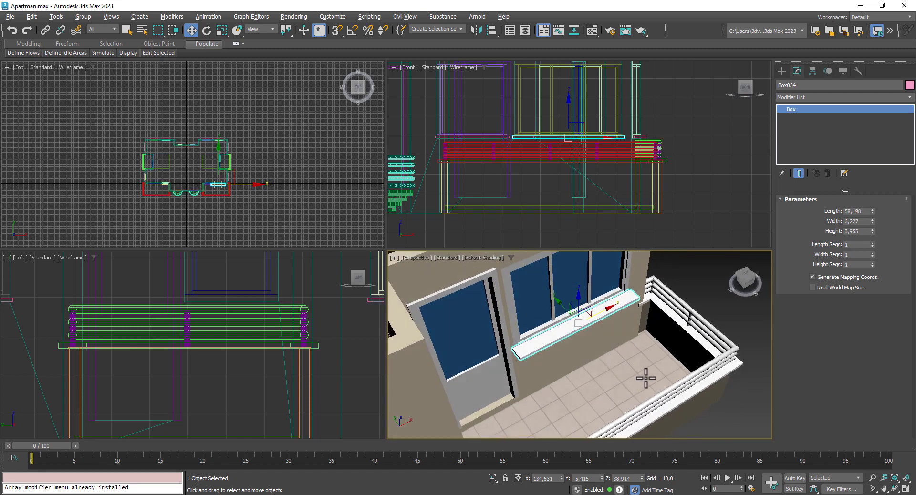
scroll(543, 328, up, 3)
drag(562, 312, 570, 299)
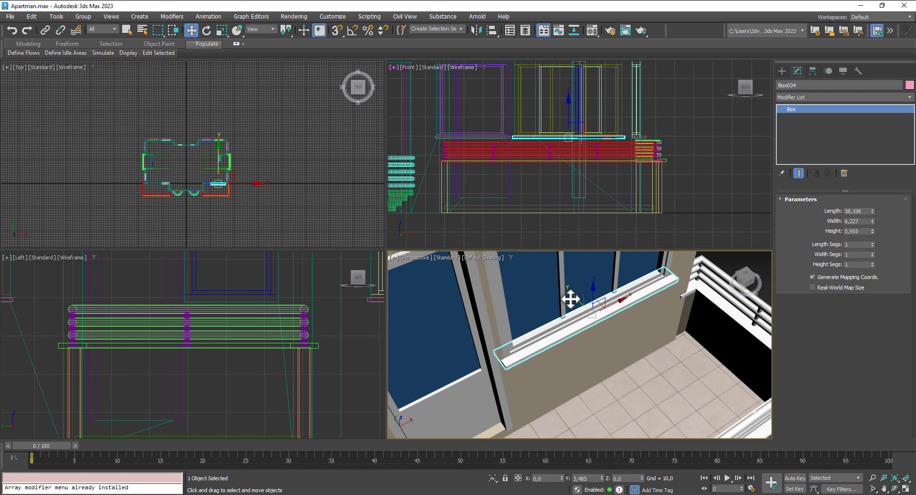
Step: Shift-drag the sill sideways along X to start a copy, Box035
alt+middle_drag(603, 366, 568, 344)
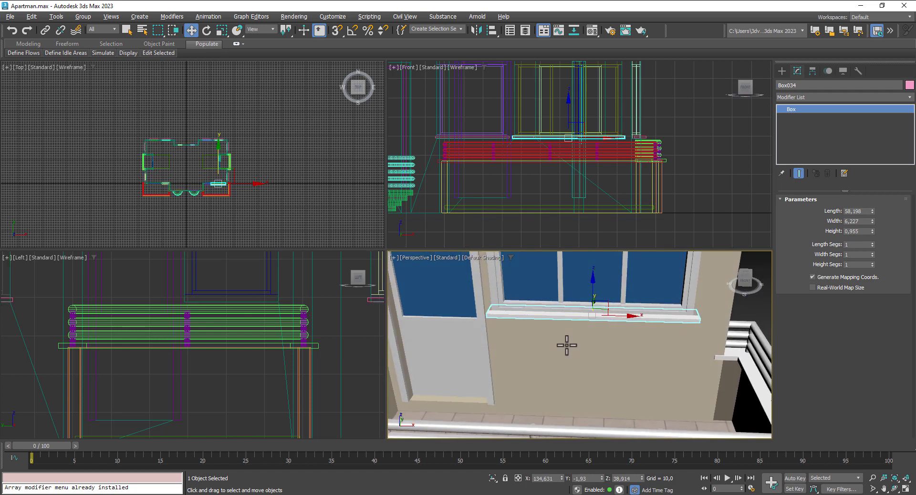
scroll(569, 340, up, 2)
scroll(550, 346, down, 5)
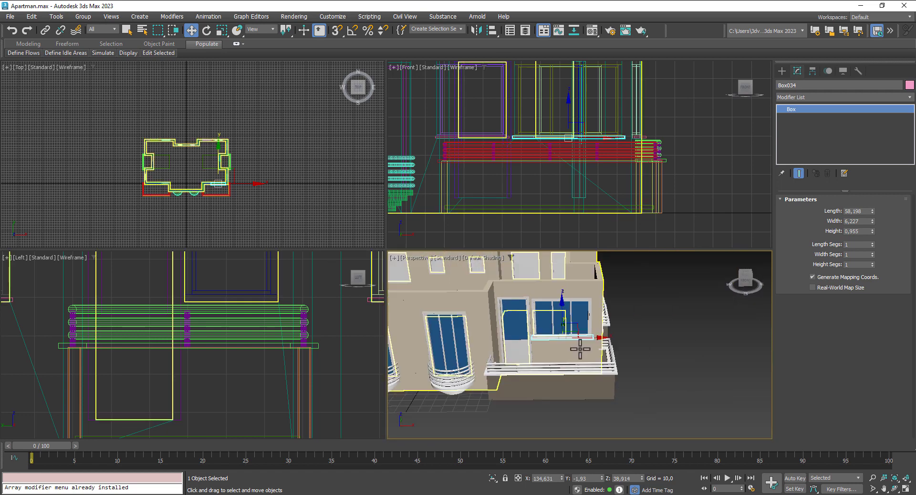
mouse_move(582, 349)
middle_down()
mouse_move(671, 348)
mouse_move(632, 373)
mouse_move(668, 334)
middle_up()
shift+drag(702, 331, 419, 352)
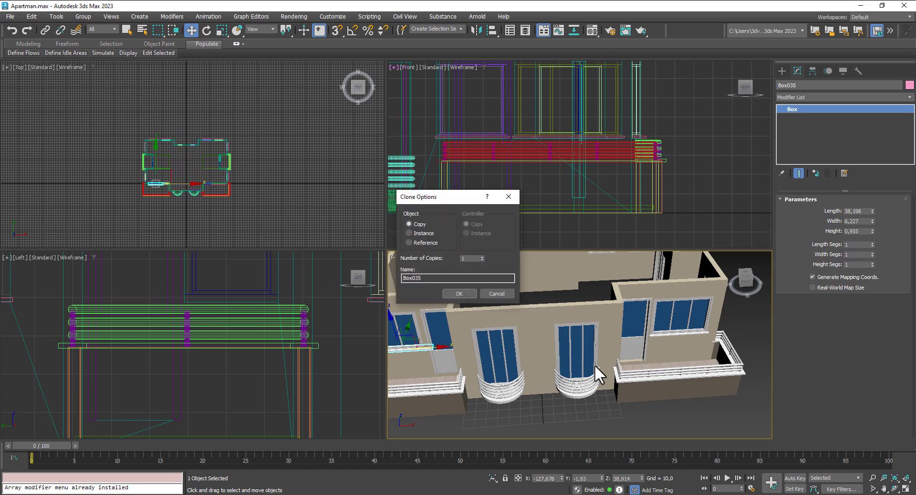
Step: Create sill copy Box035 and slide it left along X under the neighbouring window
click(459, 294)
alt+middle_drag(466, 352, 576, 353)
scroll(576, 353, up, 5)
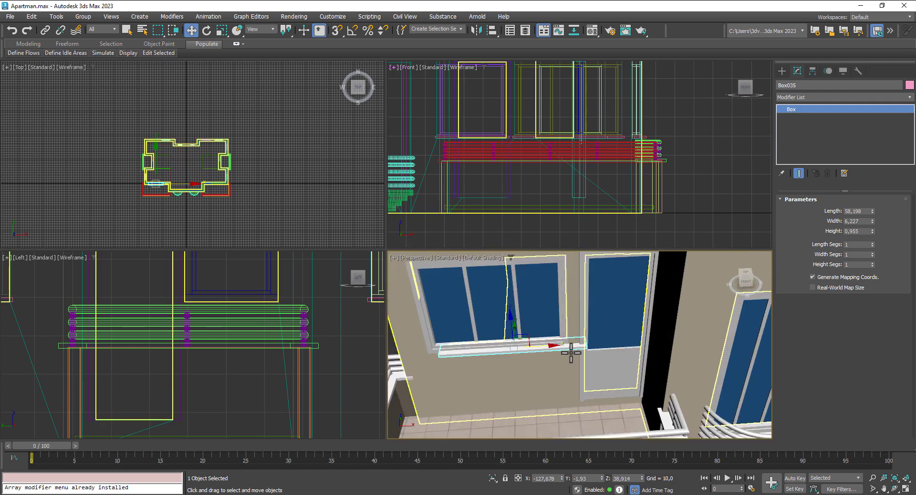
scroll(544, 350, up, 3)
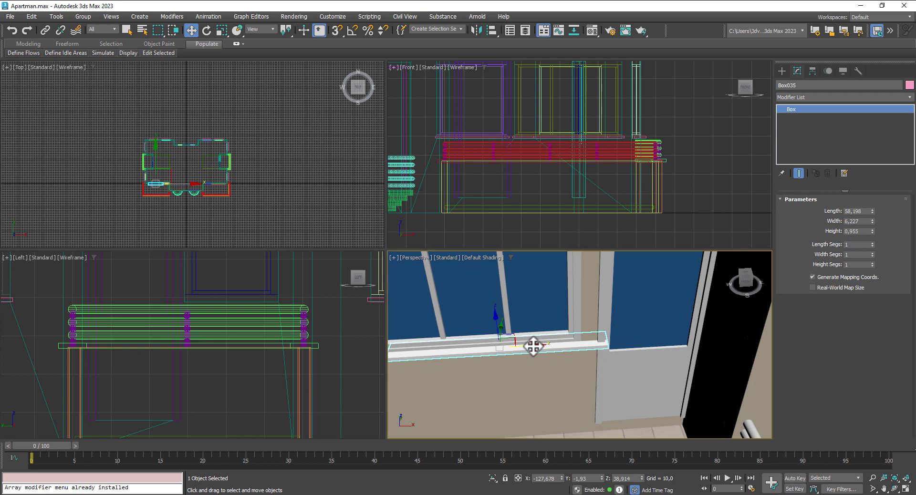
drag(533, 347, 511, 348)
scroll(525, 351, down, 8)
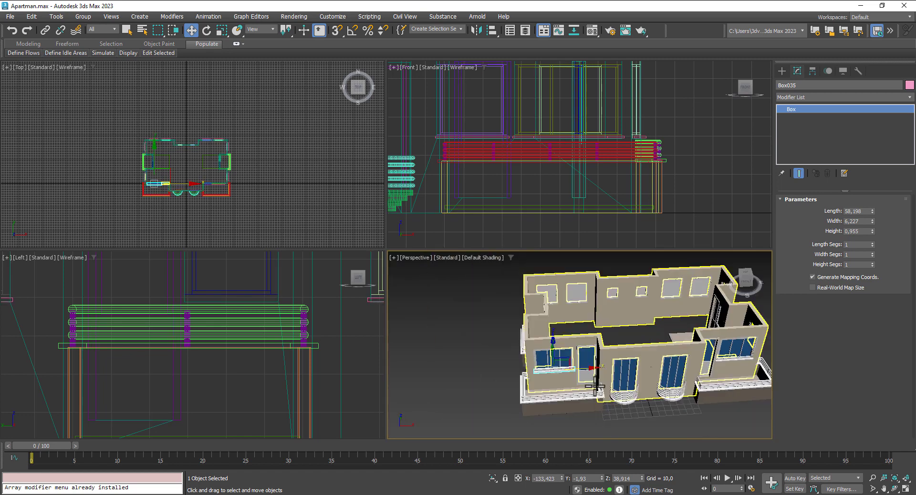
click(487, 364)
alt+middle_drag(487, 364, 575, 367)
scroll(573, 369, up, 6)
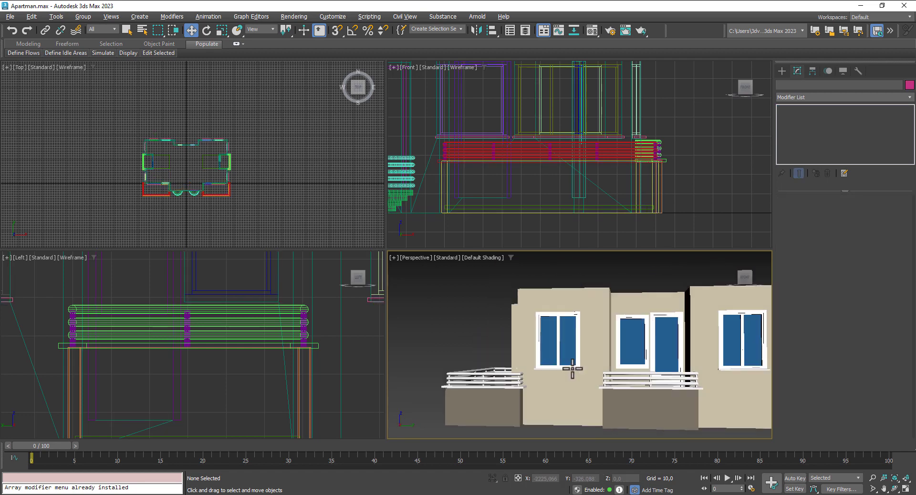
scroll(573, 369, down, 5)
scroll(689, 393, down, 2)
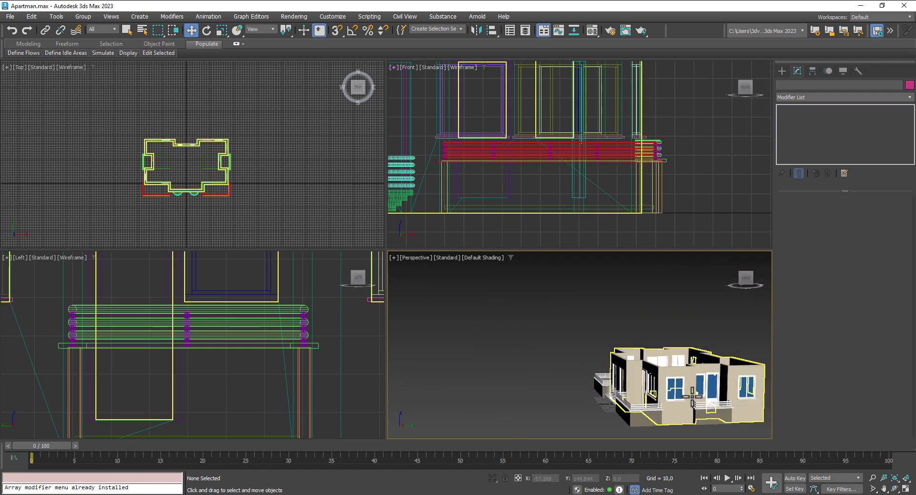
scroll(692, 396, up, 5)
Step: Clone a sill as Box036 and move it up to the window beside the balcony door
click(678, 392)
middle_drag(678, 392, 525, 393)
drag(525, 392, 626, 391)
click(459, 294)
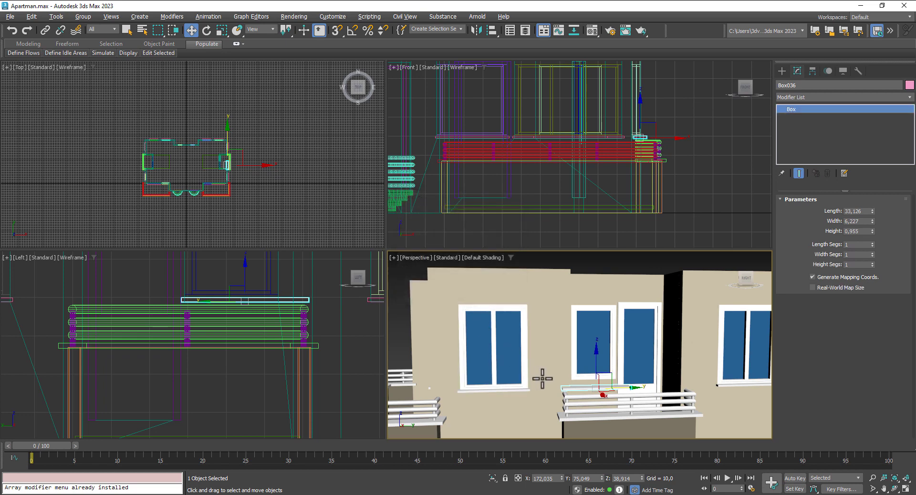
alt+middle_drag(543, 378, 613, 417)
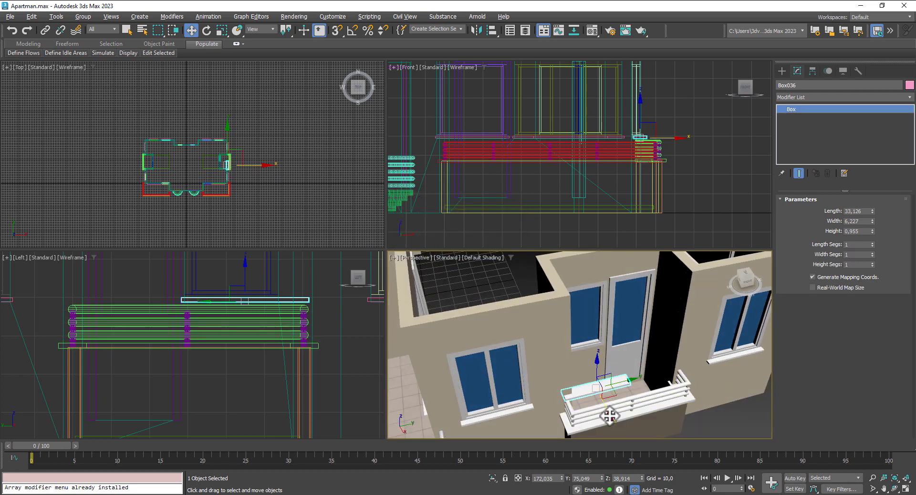
drag(608, 411, 593, 378)
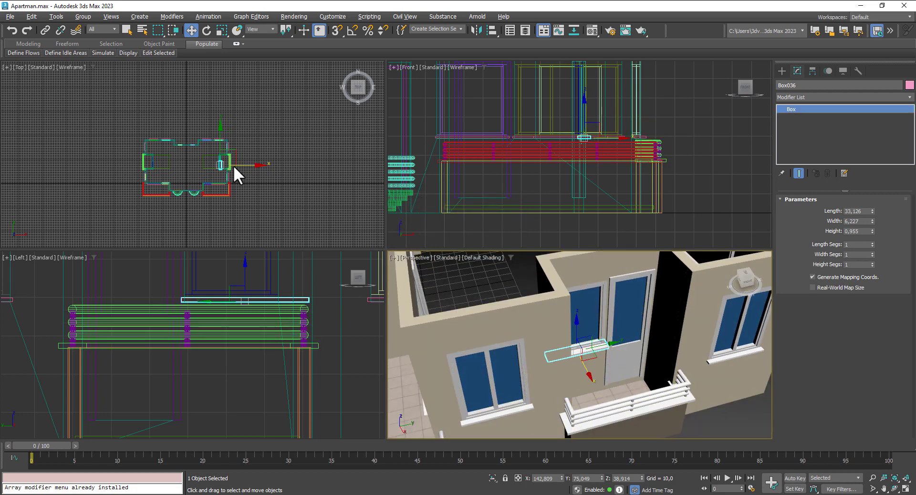
scroll(234, 165, up, 10)
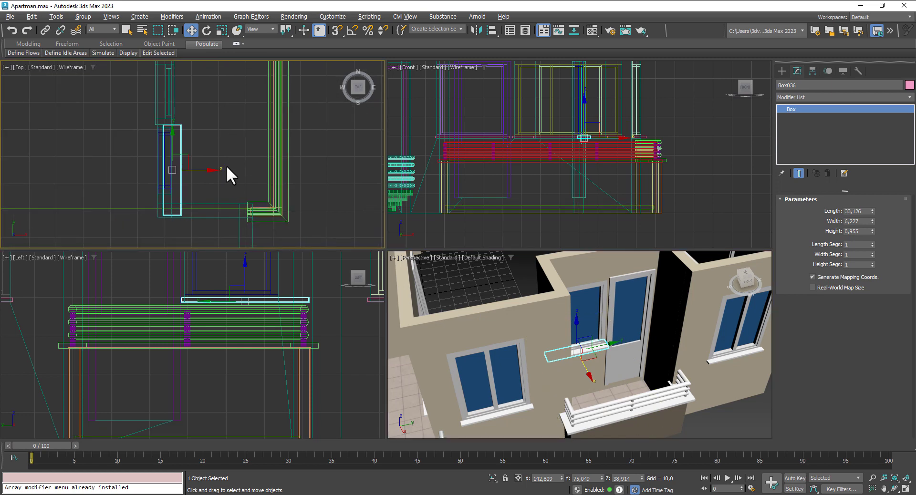
scroll(601, 383, up, 5)
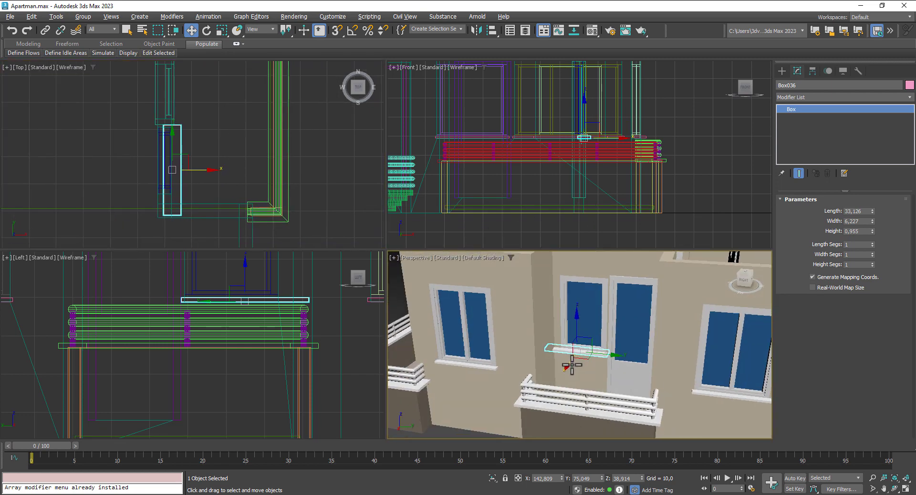
Step: Shorten Box036 to length 26,527 and fit it under the window along Y and X
drag(872, 212, 872, 231)
scroll(591, 353, up, 2)
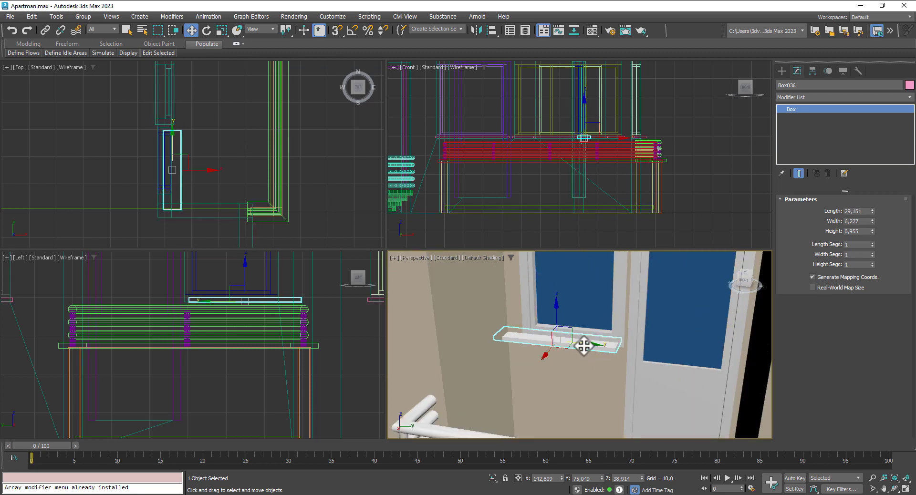
drag(583, 343, 597, 349)
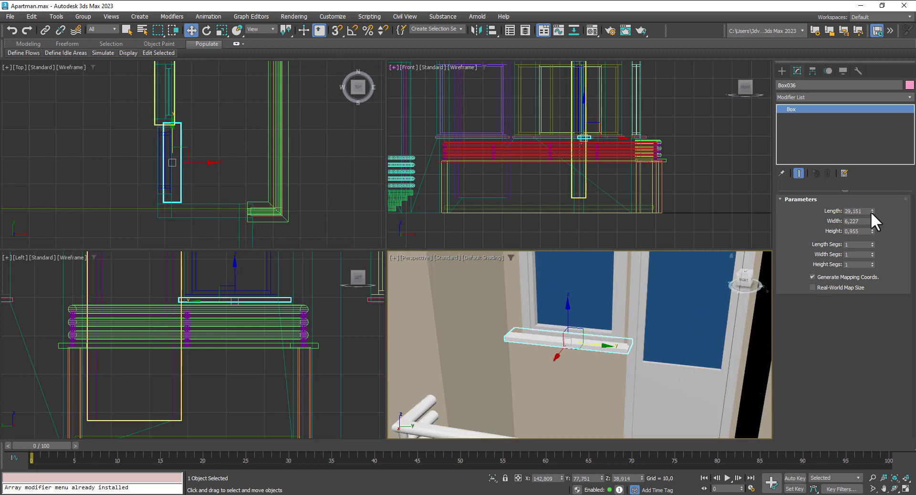
drag(872, 212, 873, 218)
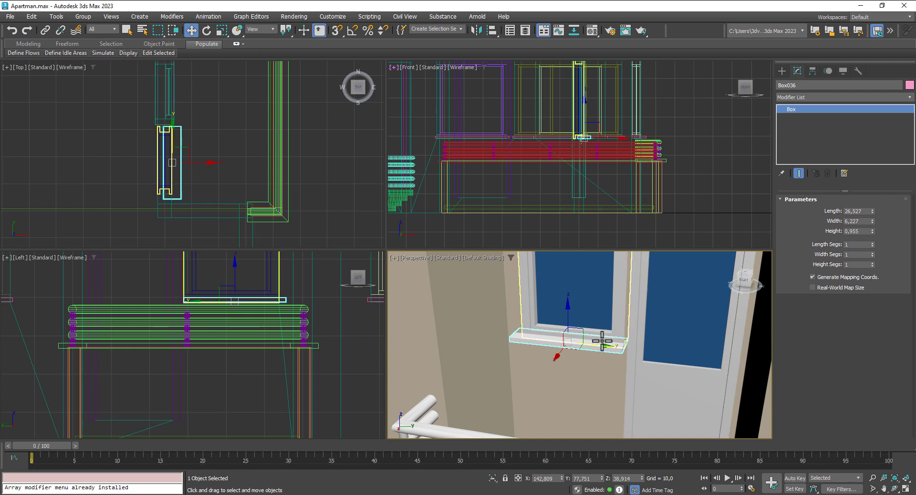
drag(597, 348, 600, 347)
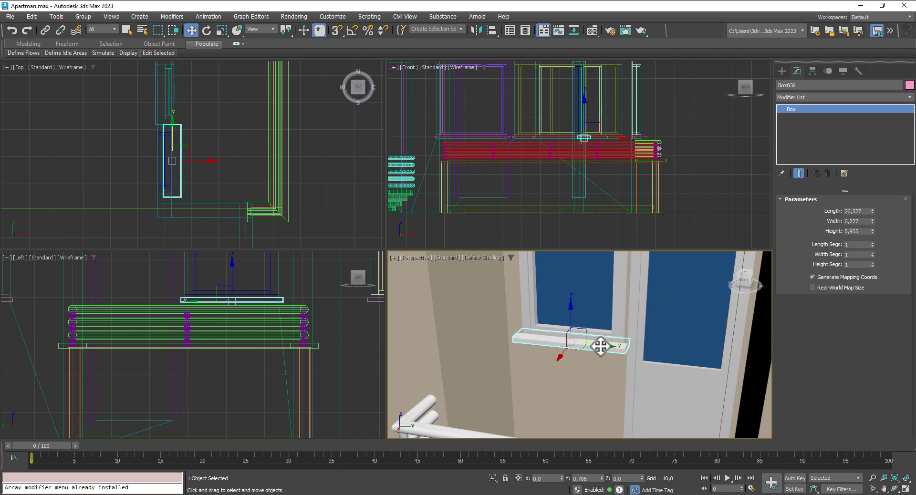
alt+middle_drag(601, 347, 580, 366)
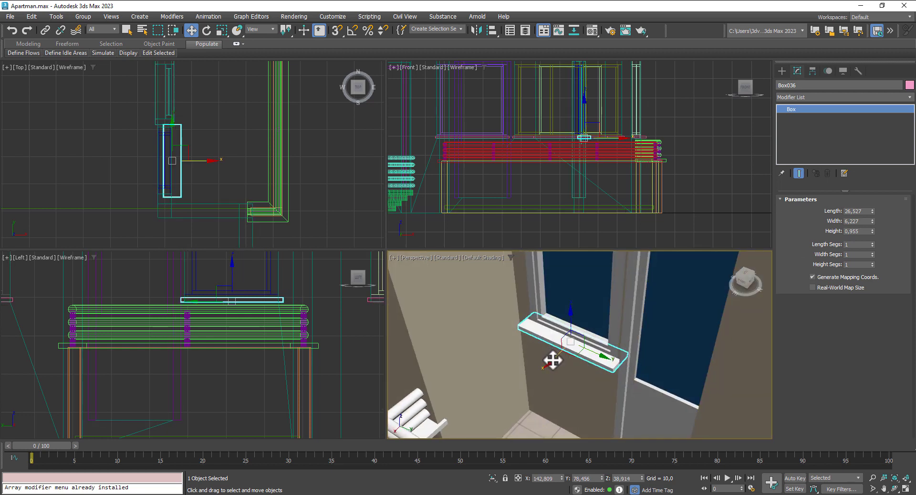
drag(553, 359, 557, 356)
Step: Shift-drag the fitted sill along X to start another copy, Box037
scroll(582, 356, down, 8)
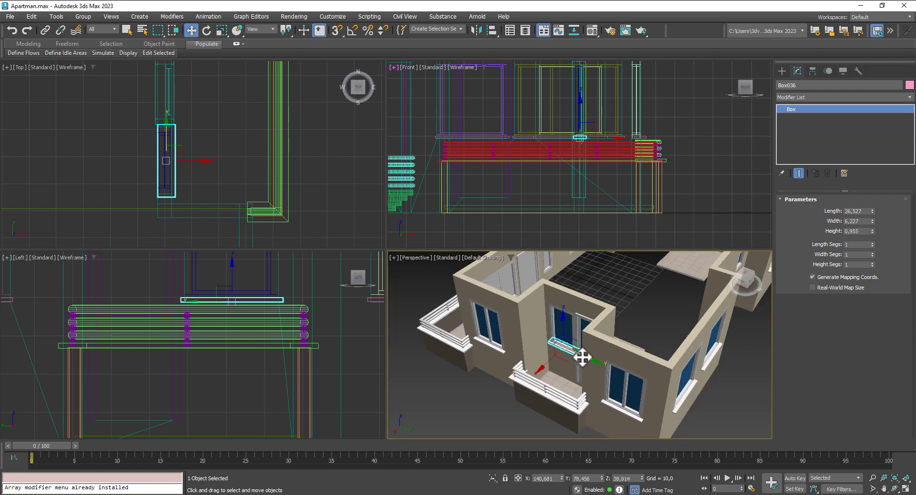
alt+middle_drag(589, 352, 483, 321)
scroll(569, 358, down, 10)
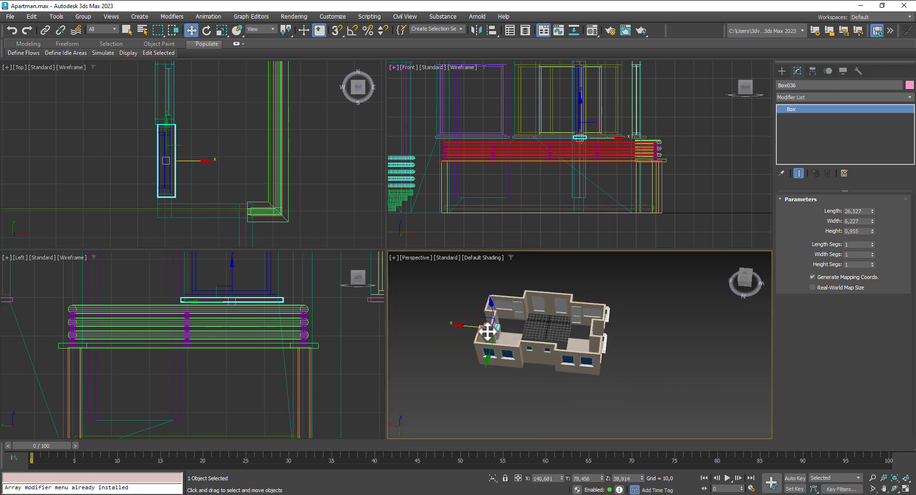
shift+drag(549, 340, 534, 338)
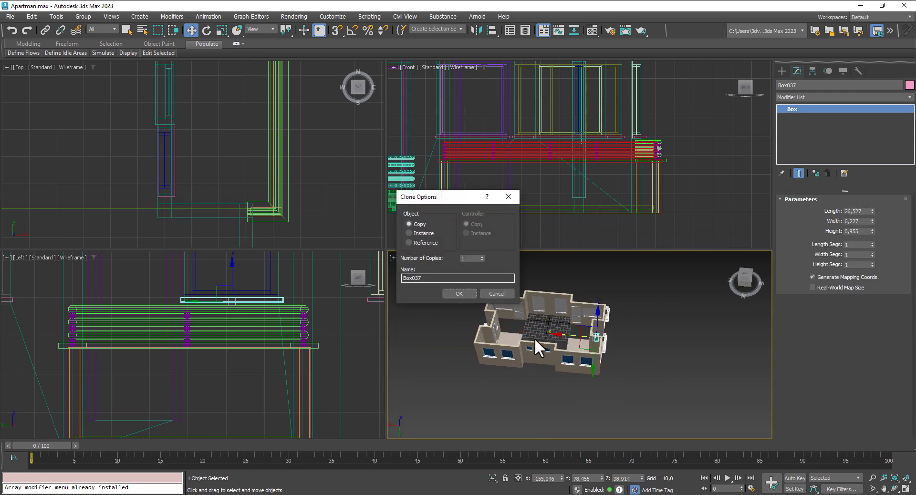
click(464, 294)
scroll(606, 340, up, 5)
alt+middle_drag(606, 341, 582, 323)
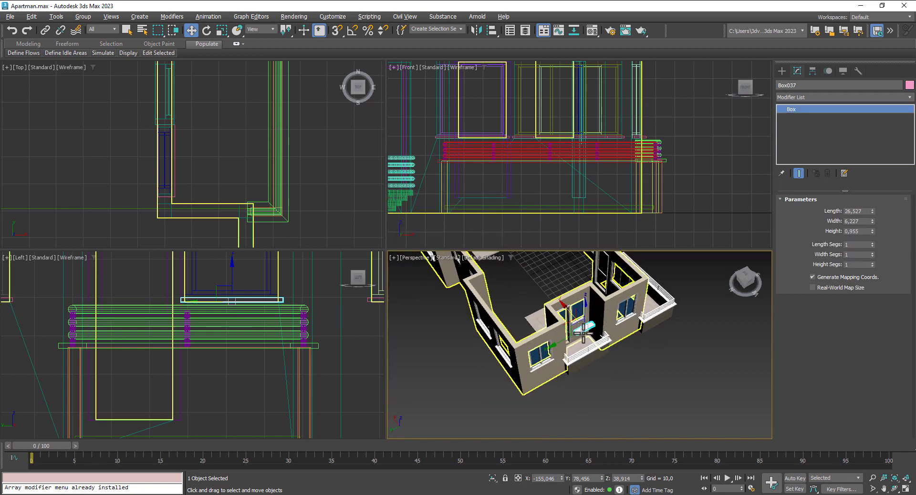
scroll(568, 319, up, 5)
drag(559, 316, 543, 289)
alt+middle_drag(559, 343, 539, 327)
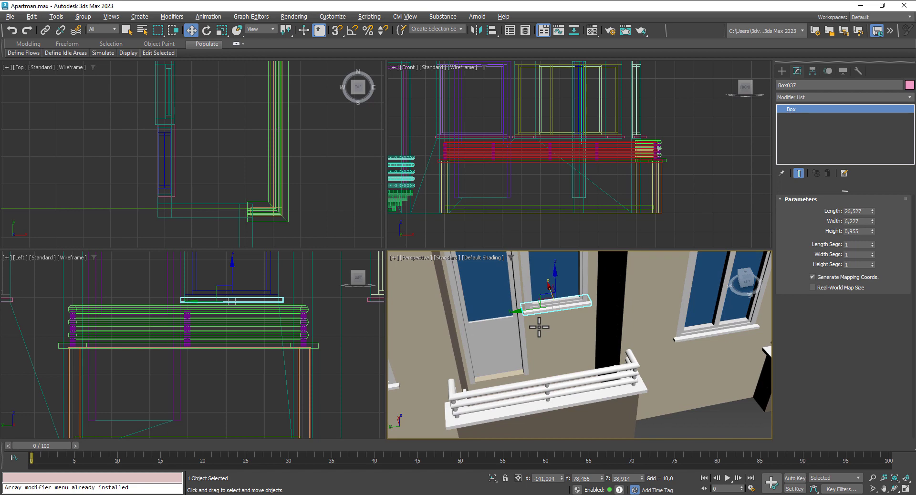
scroll(539, 328, down, 6)
click(591, 394)
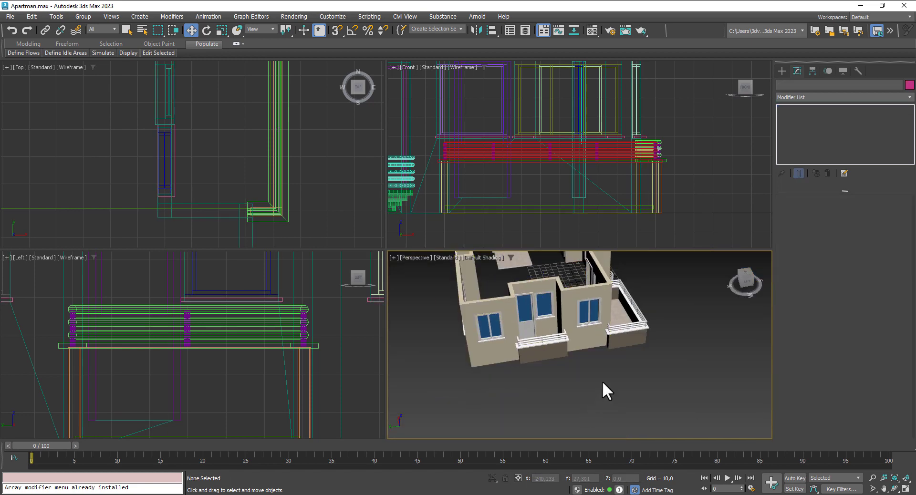
alt+middle_drag(602, 381, 620, 348)
scroll(601, 328, up, 8)
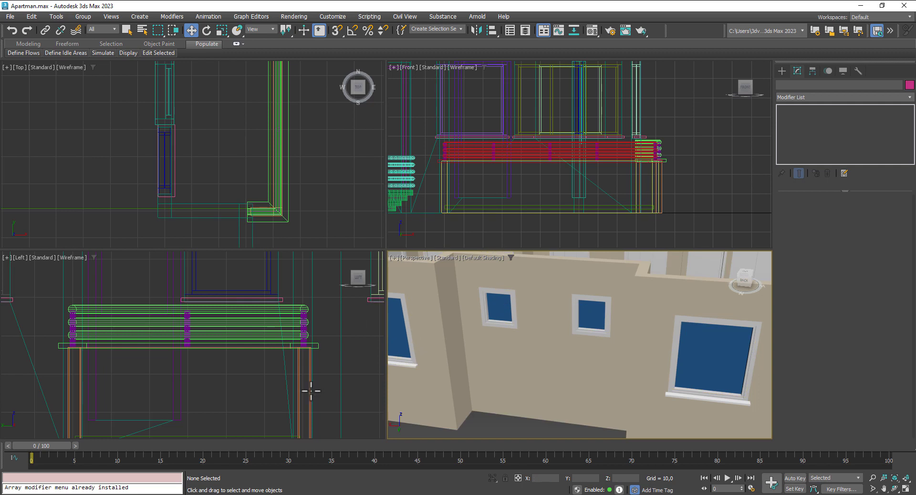
scroll(485, 382, down, 10)
alt+middle_drag(611, 387, 517, 404)
scroll(523, 371, up, 5)
scroll(601, 396, down, 6)
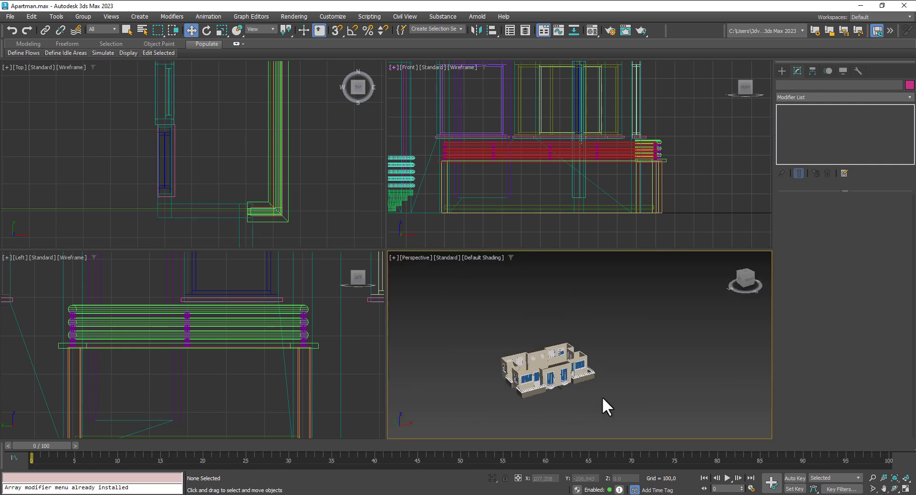
Step: Save the scene as Apartman.max, then marquee-select all the house objects
key(ctrl+s)
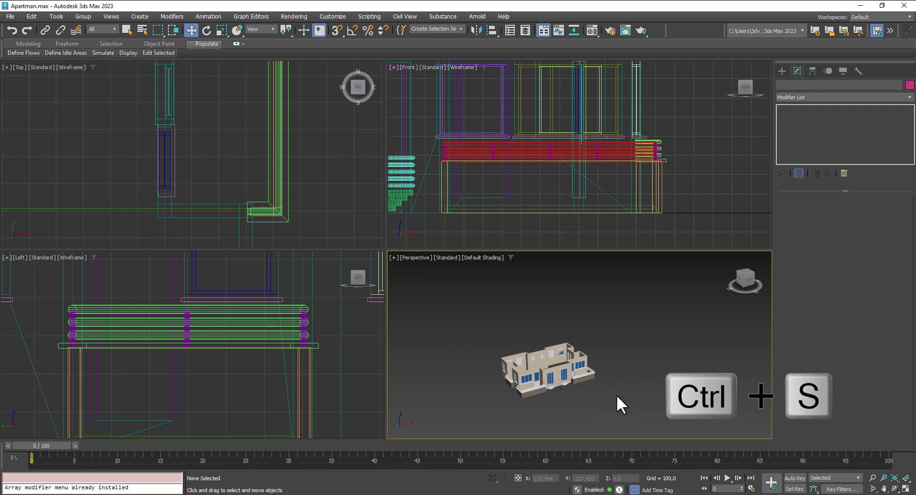
key(ctrl+s)
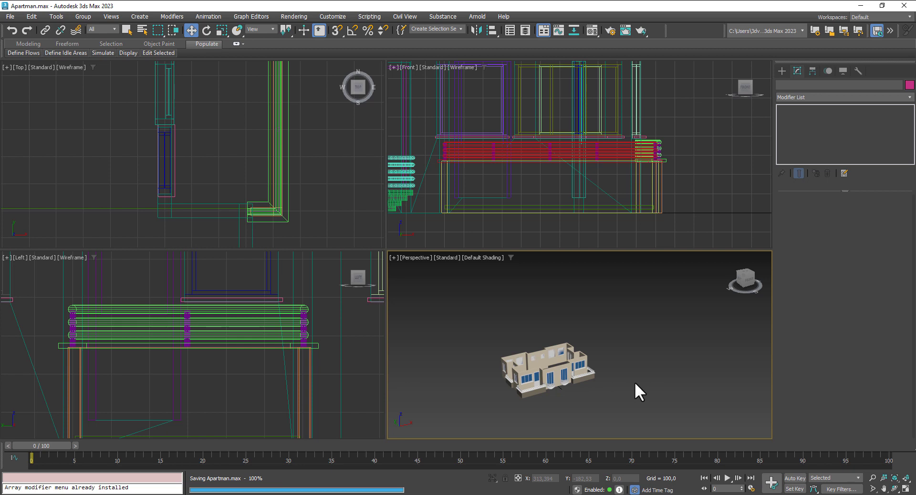
scroll(671, 311, down, 2)
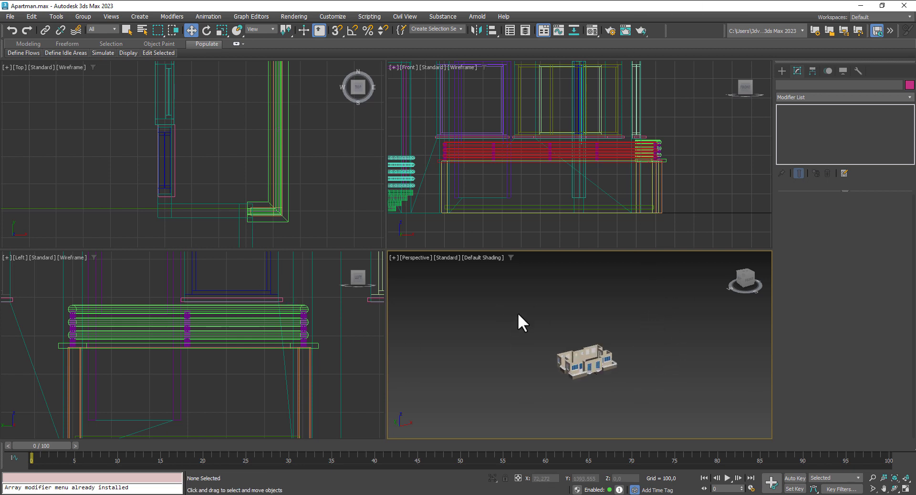
drag(518, 313, 698, 411)
Step: Marquee-select all 97 objects of the floor in the Front viewport
click(905, 478)
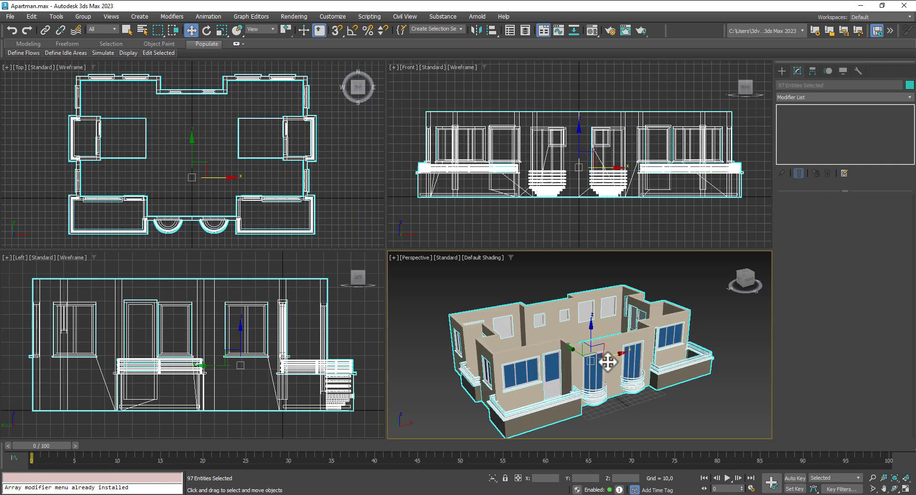
click(635, 213)
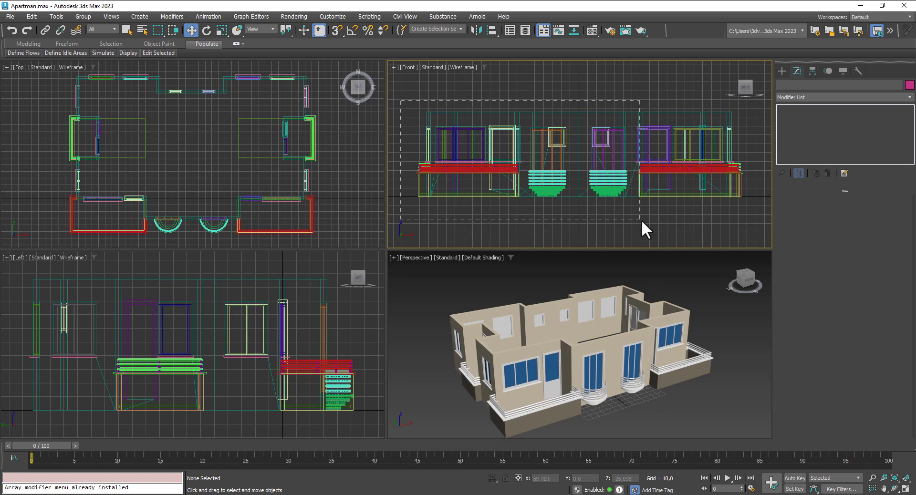
drag(755, 215, 756, 216)
middle_drag(625, 208, 610, 219)
scroll(664, 360, down, 4)
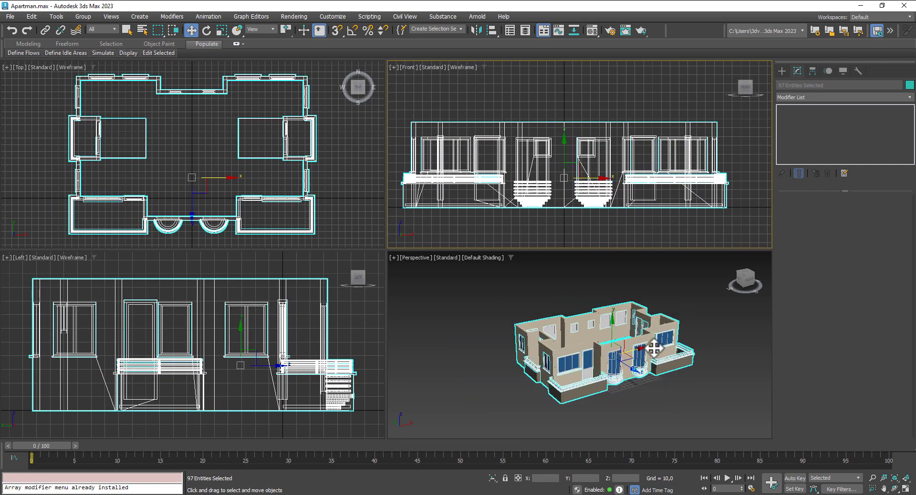
middle_drag(665, 361, 708, 394)
Step: Shift-drag the selected floor straight up along Y to clone it as Arc011
scroll(667, 405, down, 3)
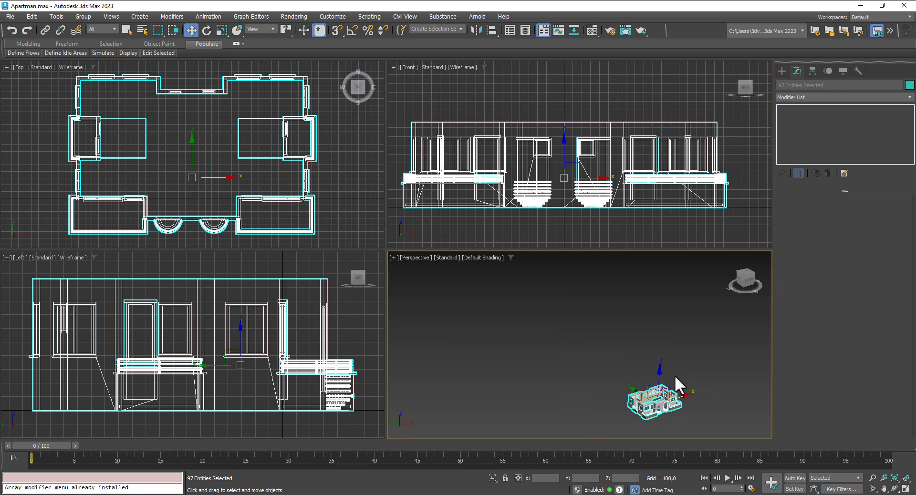
scroll(675, 375, up, 2)
middle_drag(681, 365, 684, 347)
scroll(552, 184, up, 5)
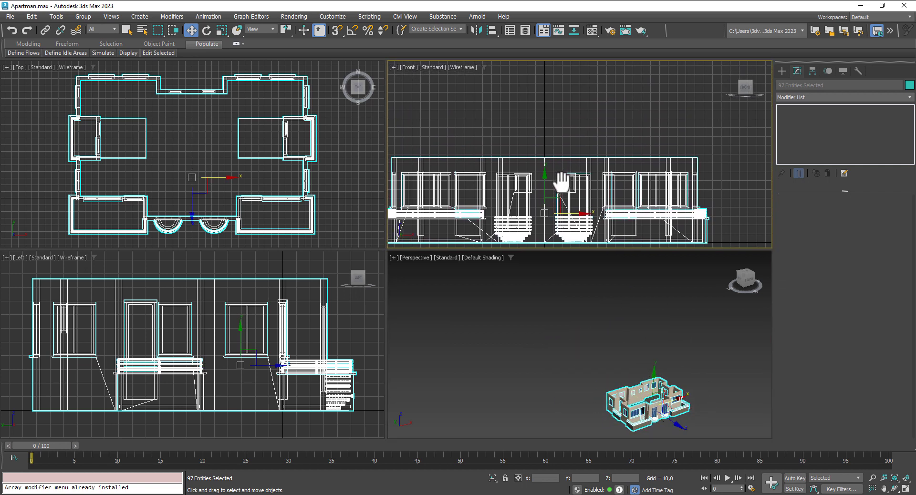
mouse_move(542, 208)
middle_down()
mouse_move(556, 228)
mouse_move(549, 241)
middle_up()
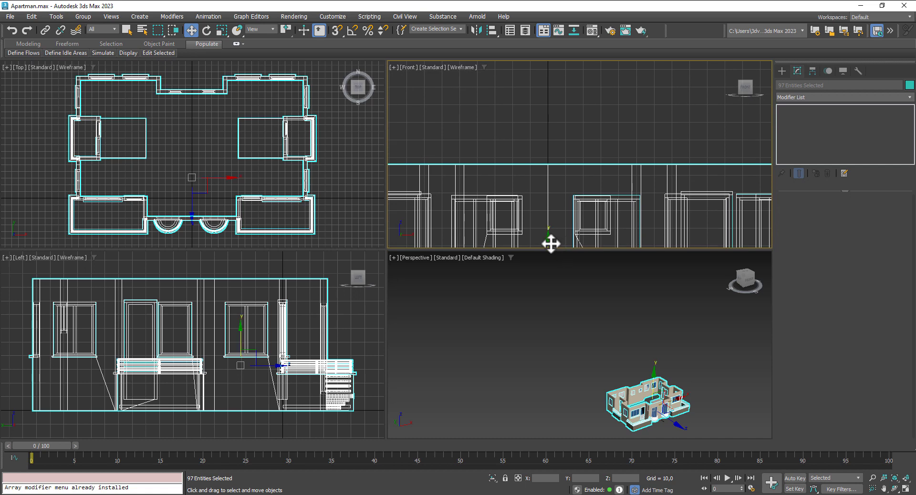
mouse_move(549, 242)
shift+mouse_down()
mouse_move(566, 62)
mouse_move(564, 75)
shift+mouse_up()
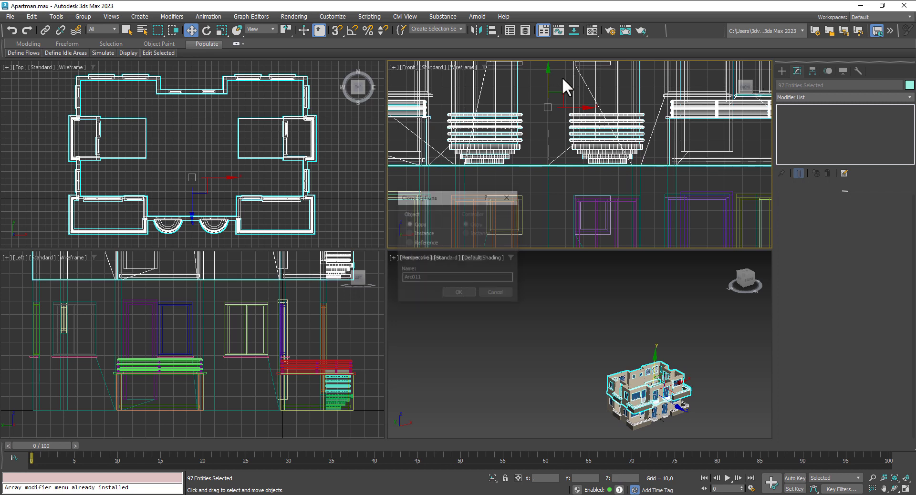
Step: Make 4 stacked copies of the floor, then maximize the Perspective view of the block
triple_click(483, 256)
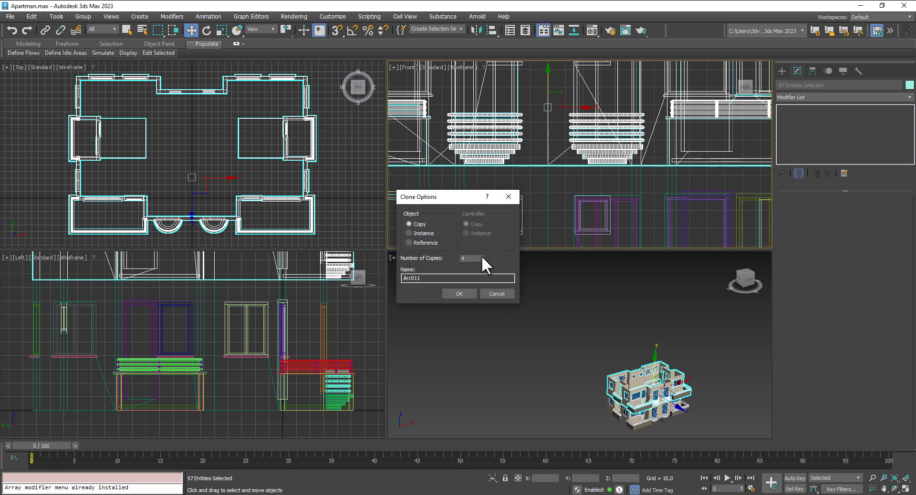
click(459, 294)
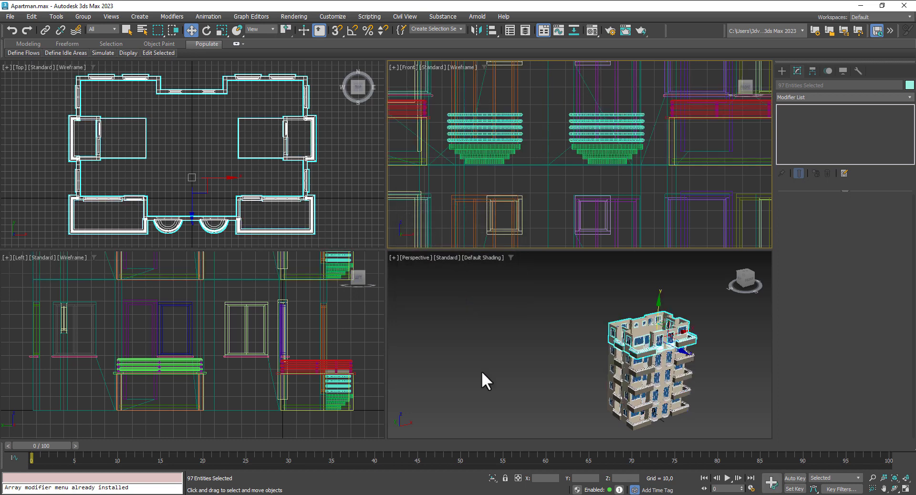
alt+middle_drag(533, 361, 486, 340)
click(534, 361)
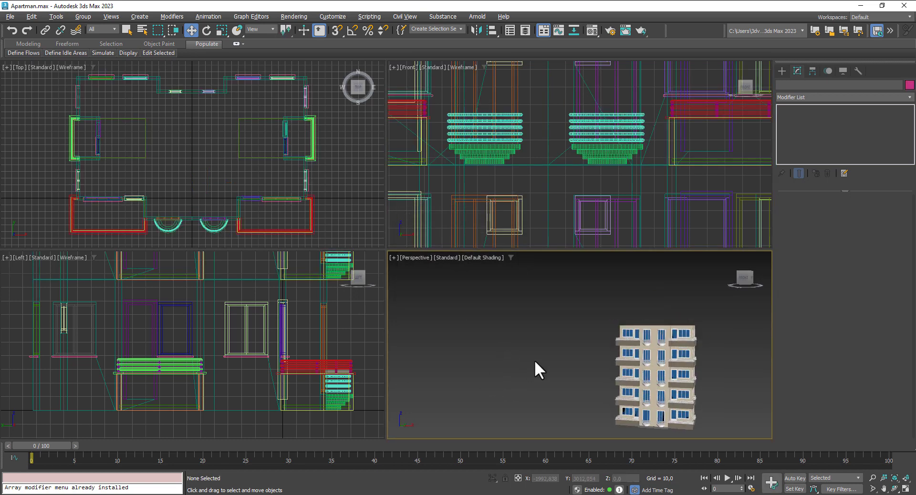
middle_drag(534, 361, 491, 329)
click(906, 489)
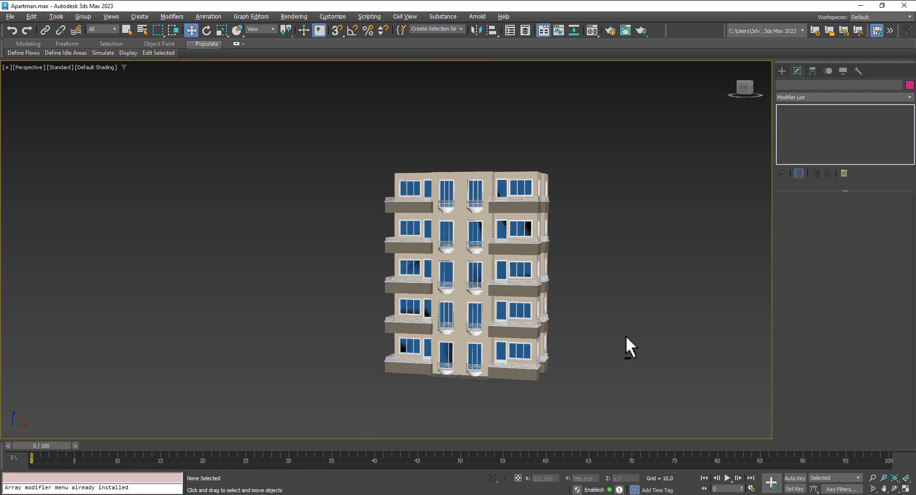
alt+middle_drag(625, 339, 678, 274)
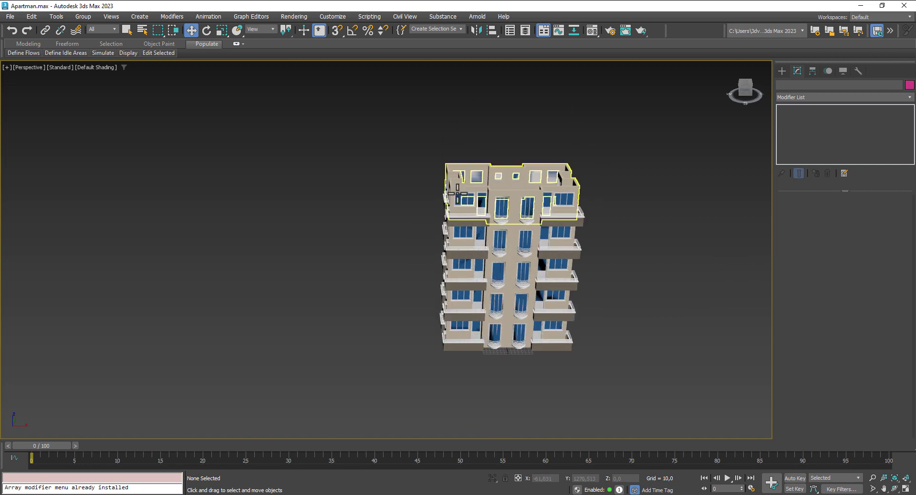
alt+middle_drag(643, 368, 599, 312)
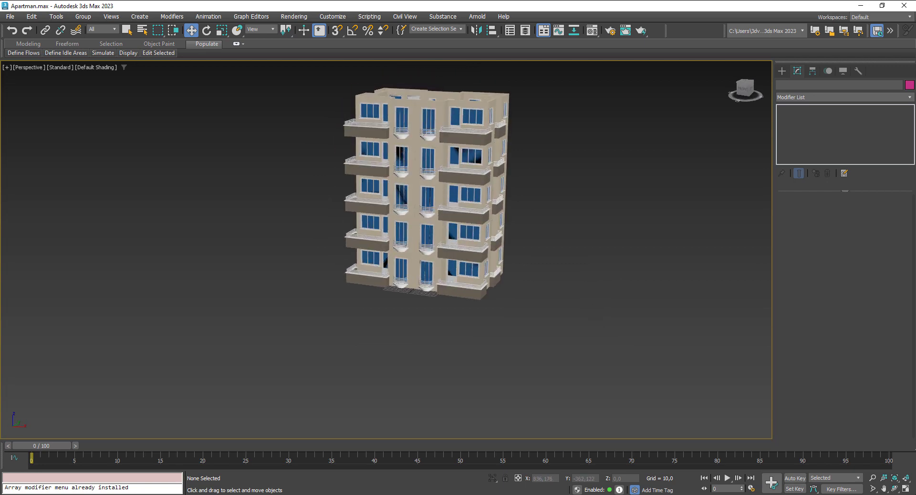
Step: Select all building objects in the top view and freeze them
click(905, 490)
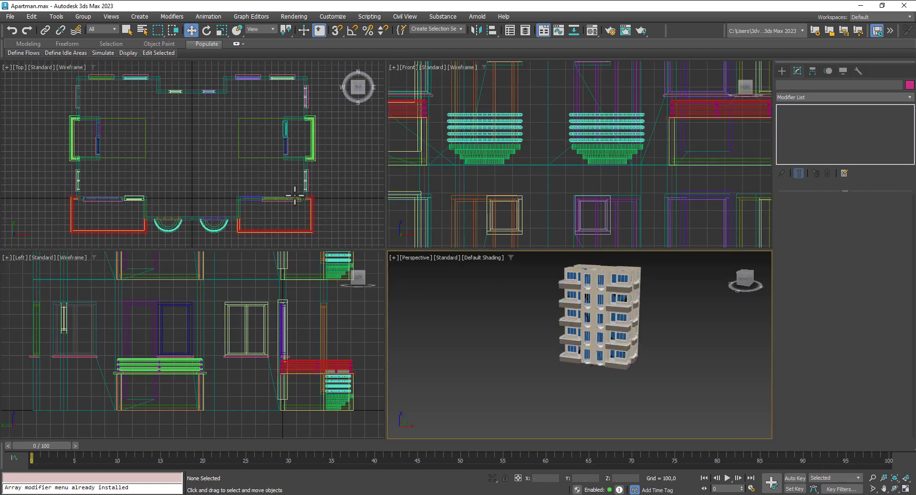
scroll(295, 195, down, 2)
drag(90, 96, 356, 233)
right_click(265, 202)
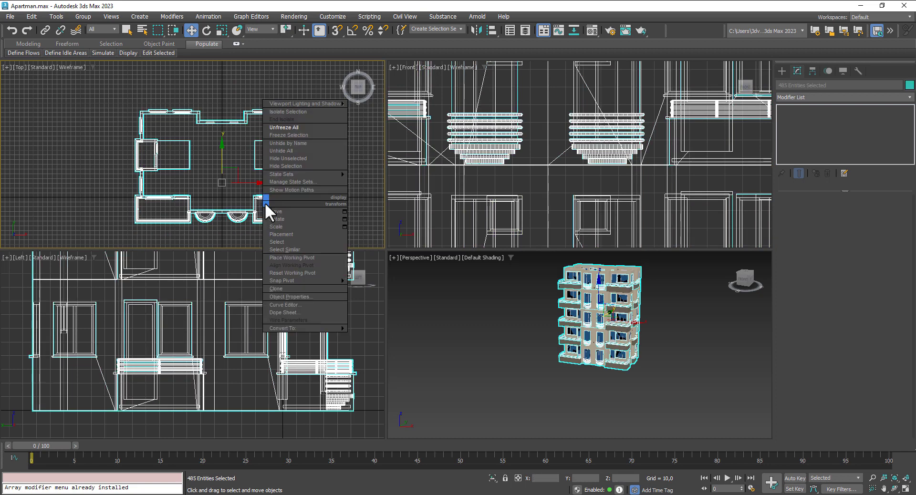
click(290, 138)
middle_drag(251, 197, 245, 195)
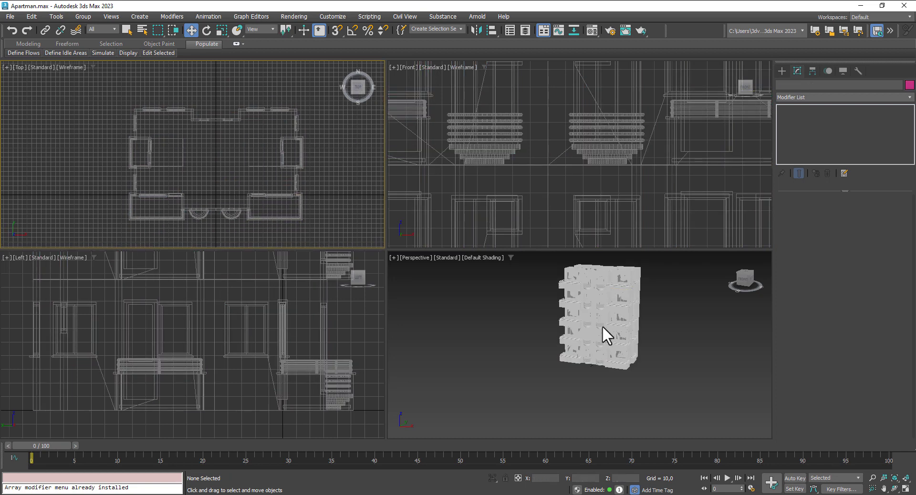
Step: Maximize the top view, open Create > Shapes > Splines, adjust snaps and try the Line tool
click(906, 490)
middle_drag(461, 317, 314, 229)
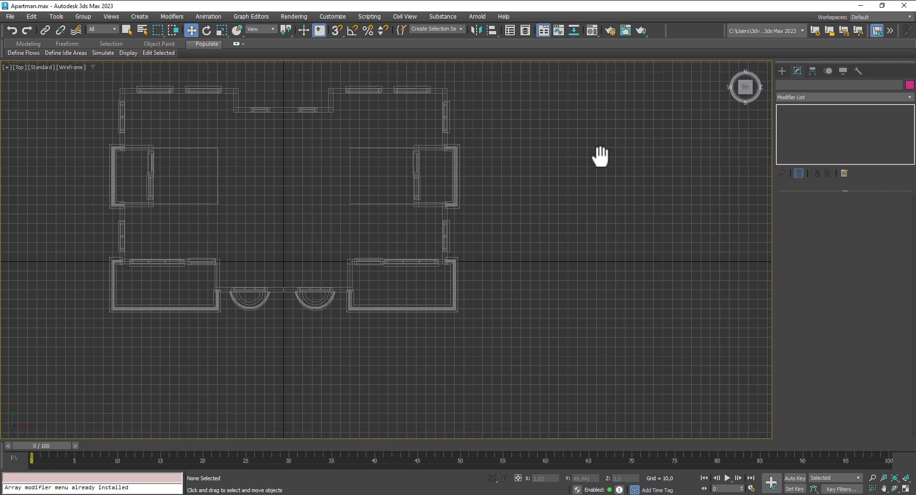
click(783, 70)
click(794, 86)
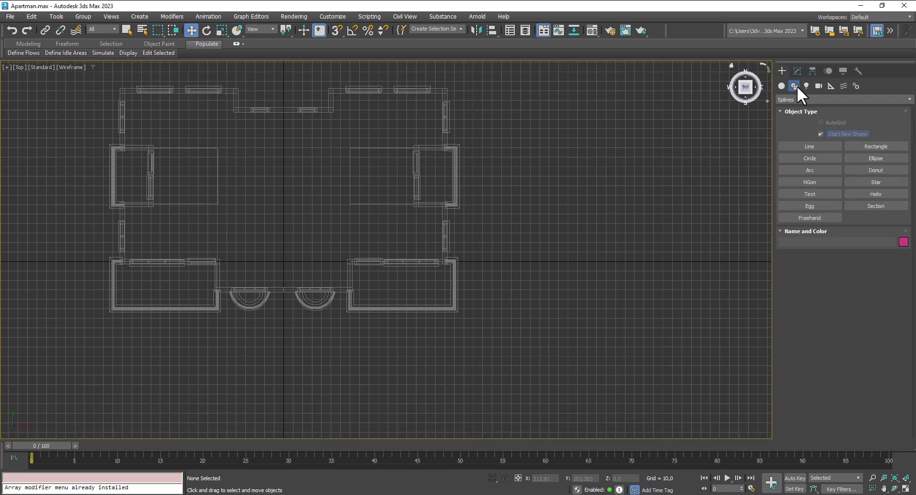
right_click(337, 30)
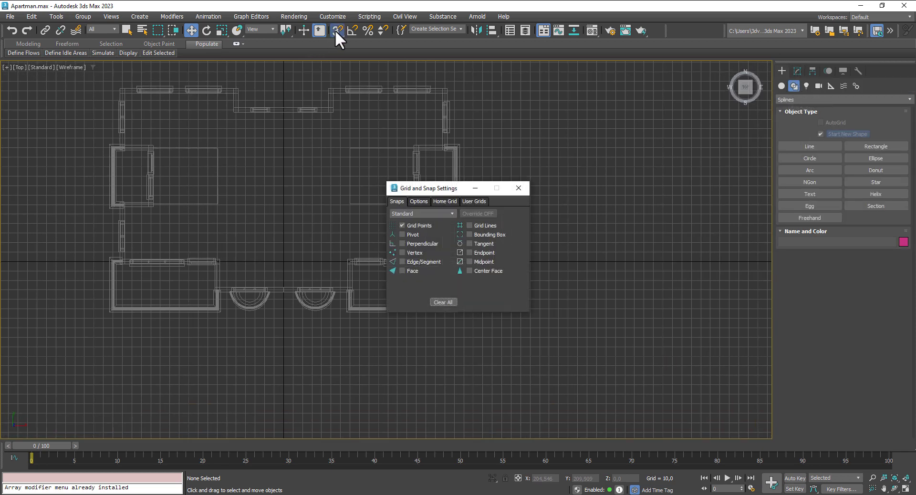
click(518, 189)
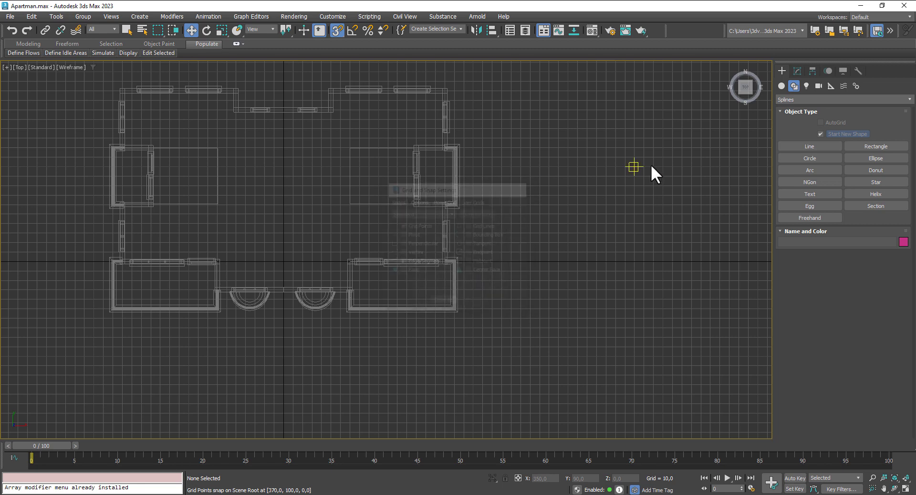
click(807, 145)
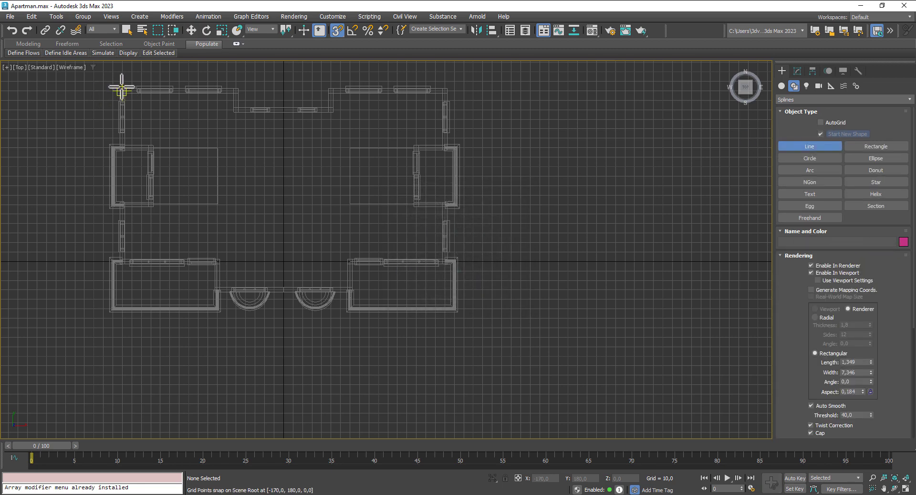
scroll(122, 88, up, 5)
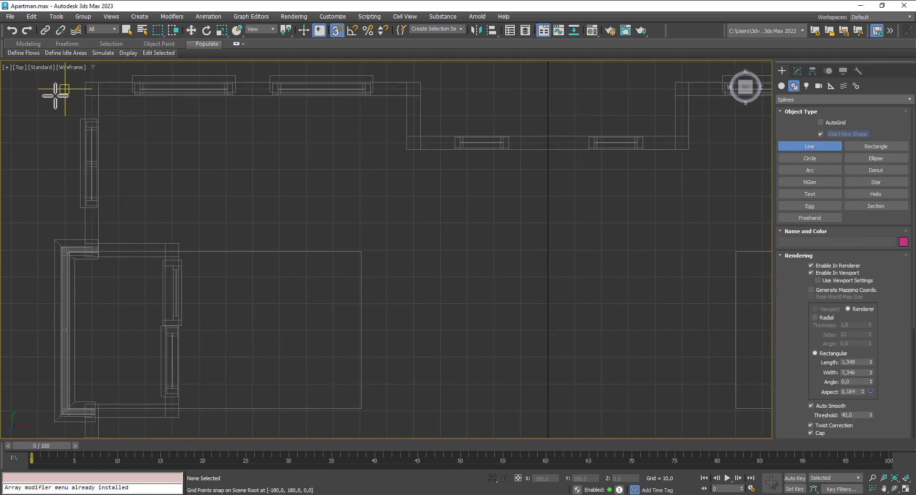
click(336, 30)
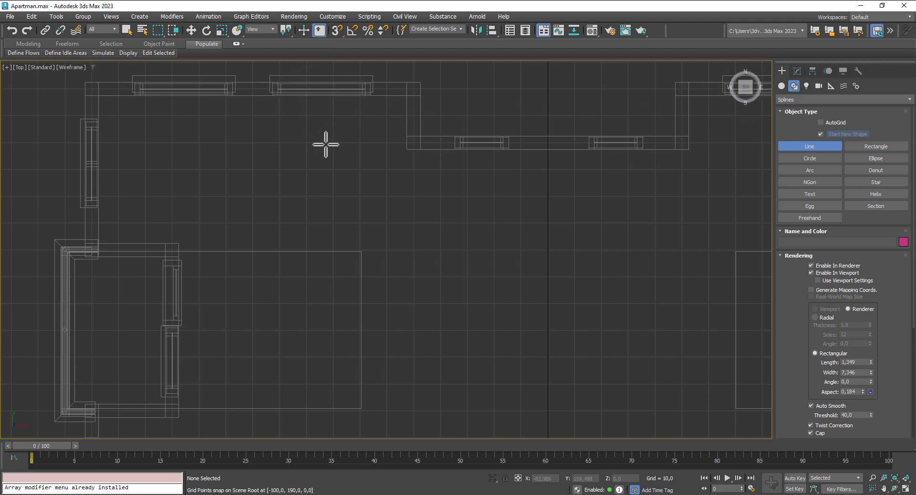
right_click(326, 144)
Step: Unfreeze all building objects and return to the four-viewport layout
right_click(328, 145)
click(329, 145)
right_click(431, 192)
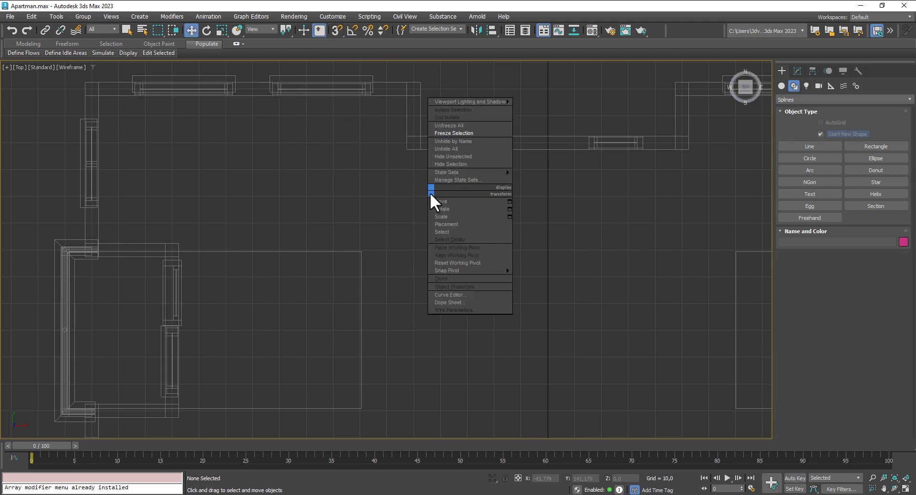
click(451, 126)
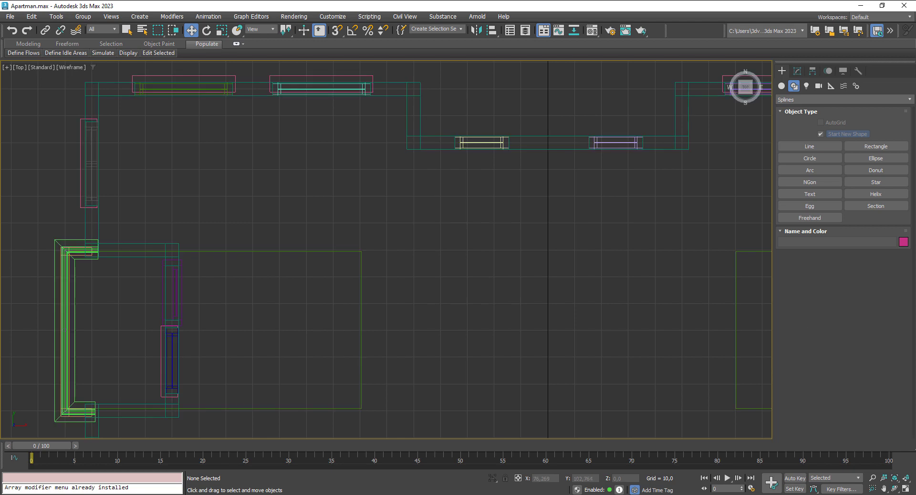
click(906, 488)
scroll(609, 382, up, 5)
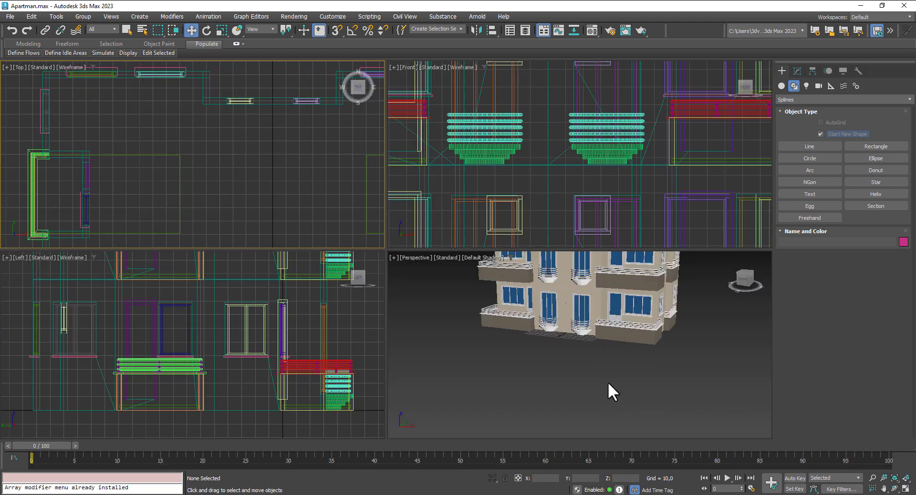
Step: Select the main walls and both balconies and freeze them
click(599, 309)
ctrl+click(628, 338)
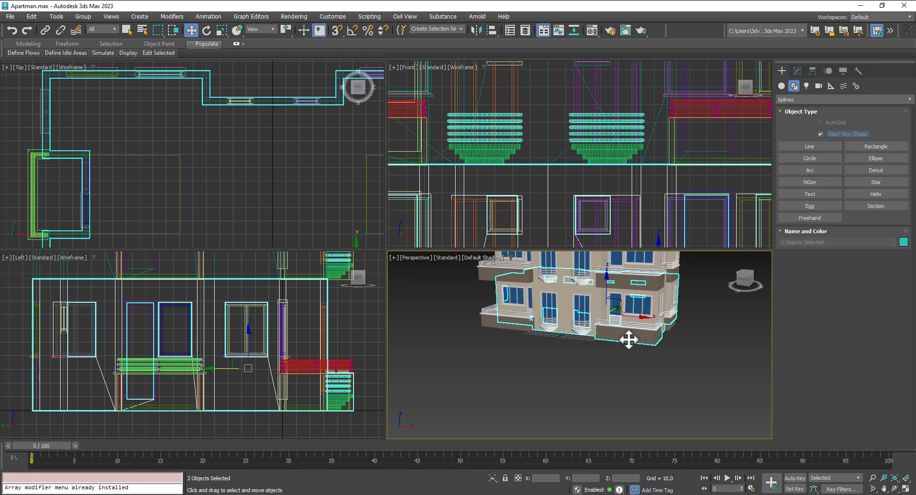
ctrl+click(507, 326)
alt+middle_drag(617, 368, 654, 374)
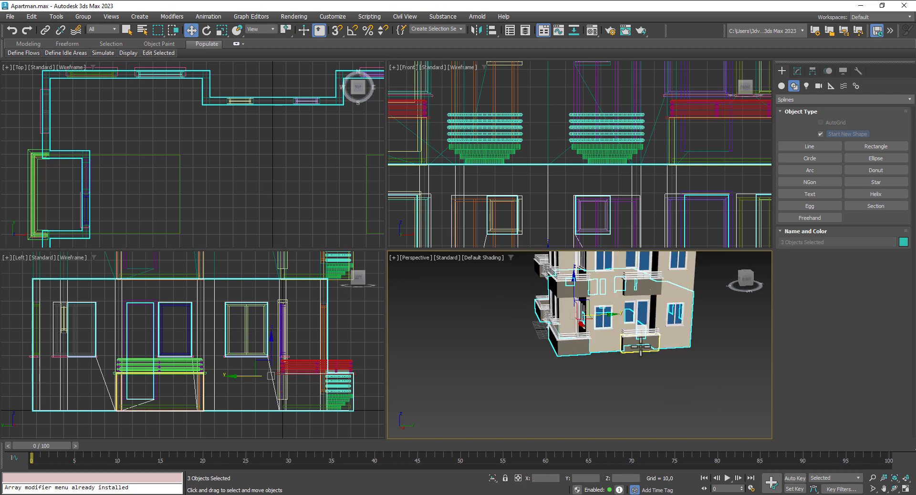
ctrl+click(640, 350)
alt+middle_drag(716, 388, 634, 382)
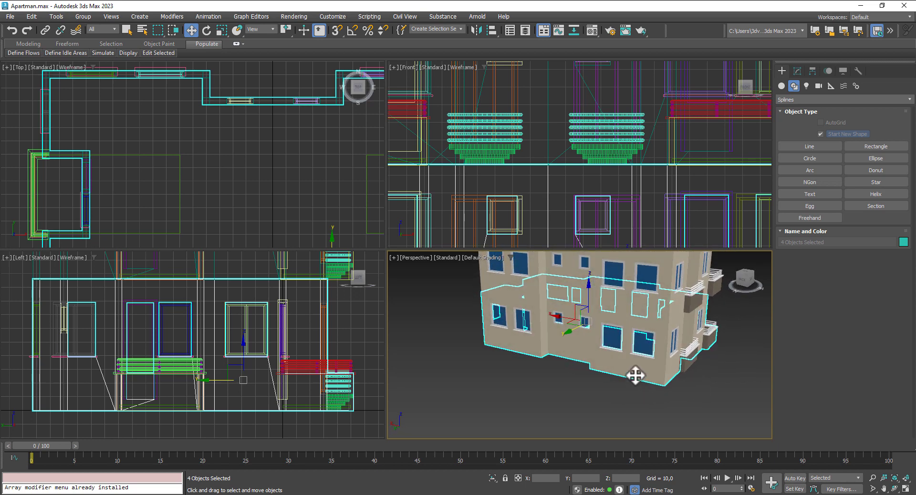
right_click(635, 363)
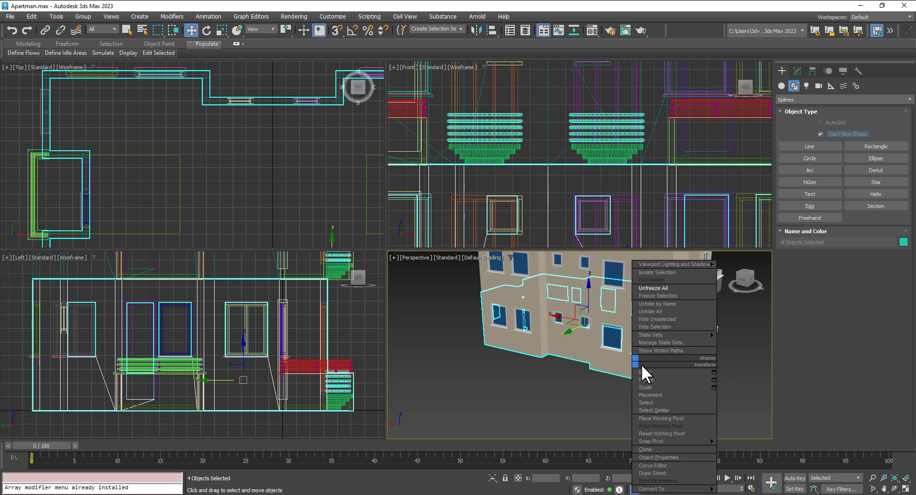
click(652, 297)
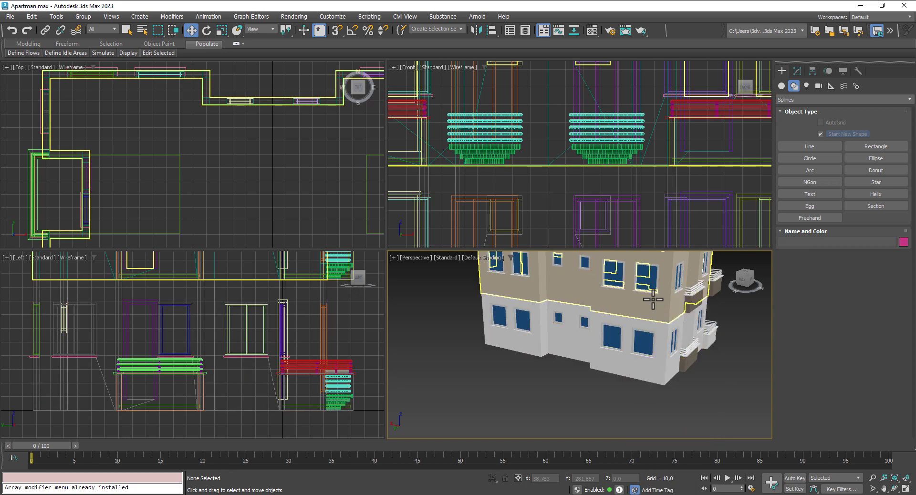
Step: Hide all other objects with Ctrl+A and Hide Selection, then unfreeze the walls
key(ctrl+a)
right_click(614, 396)
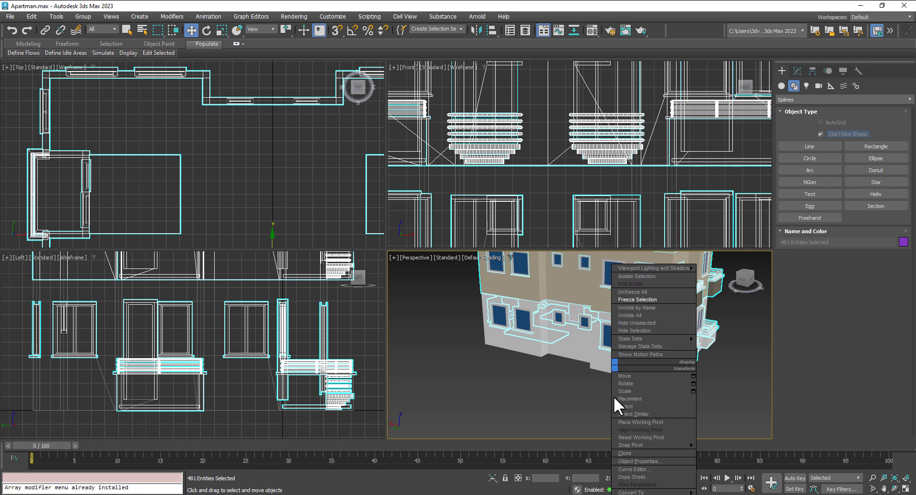
click(641, 330)
middle_drag(222, 209, 221, 218)
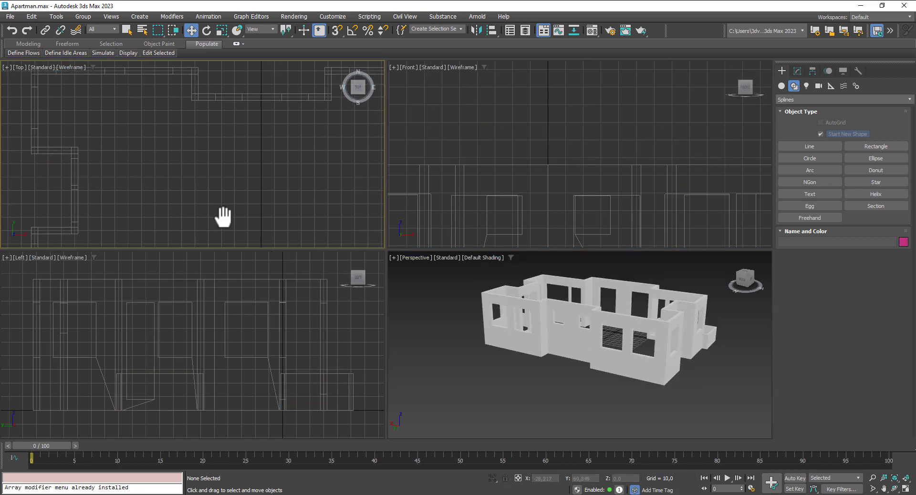
scroll(224, 217, down, 2)
right_click(234, 196)
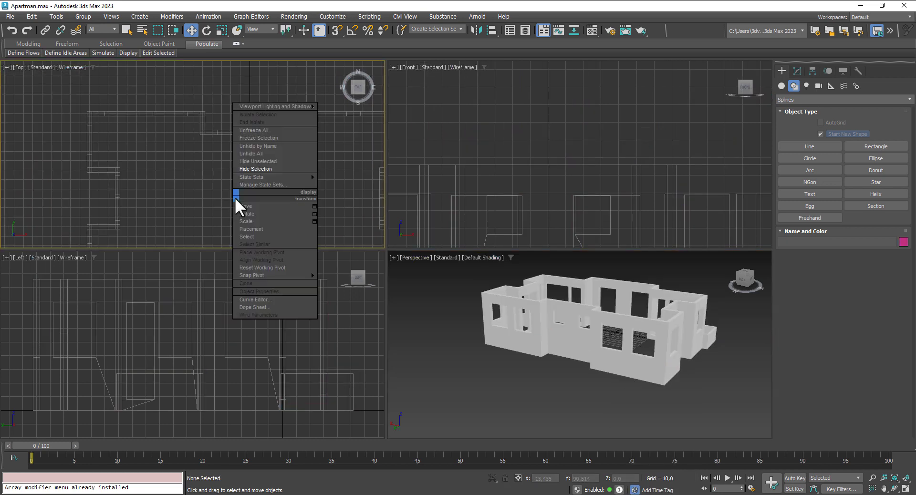
click(249, 132)
Step: Maximize the Top viewport and zoom out to show the whole wall outline
middle_drag(260, 198, 247, 193)
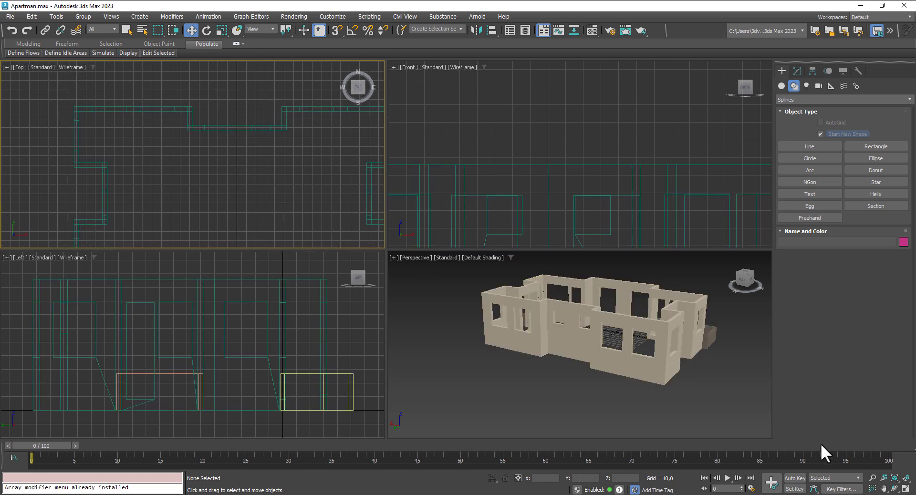
click(906, 489)
middle_drag(420, 309, 354, 214)
scroll(385, 283, down, 3)
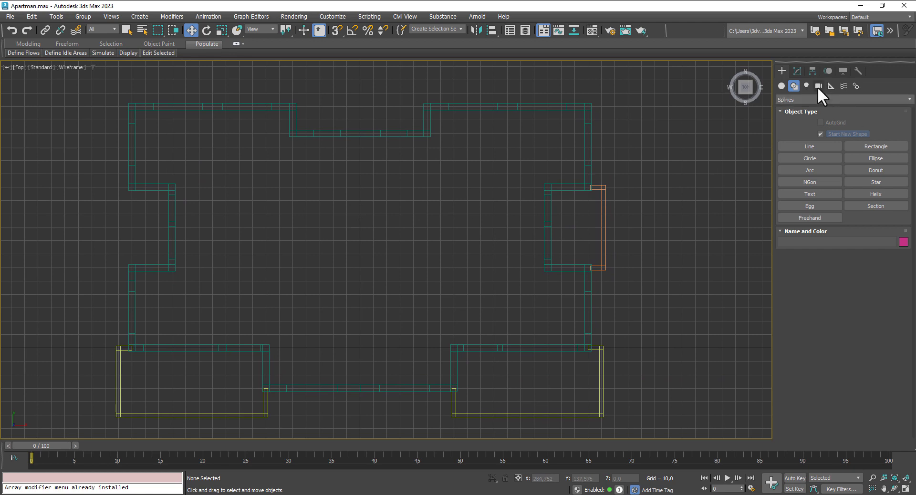
Step: Set up the Line tool with vertex snap, disabling Enable In Renderer and Enable In Viewport
click(793, 145)
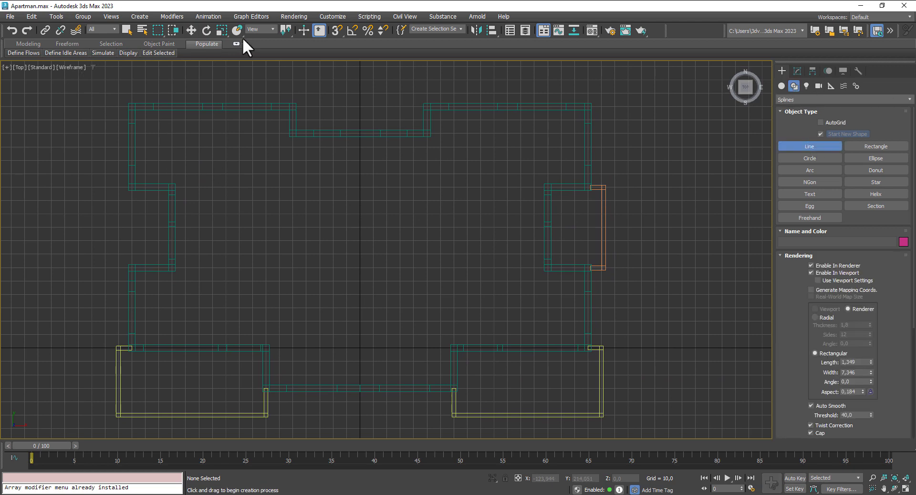
right_click(337, 29)
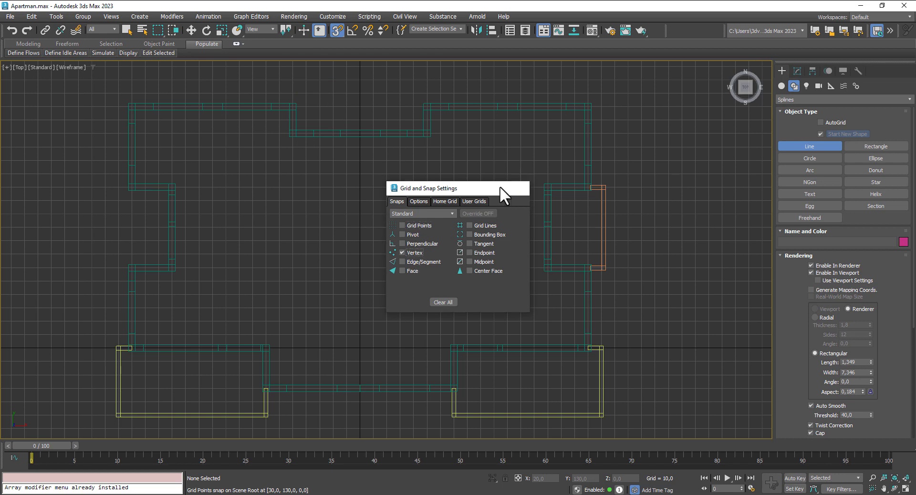
click(523, 188)
click(128, 103)
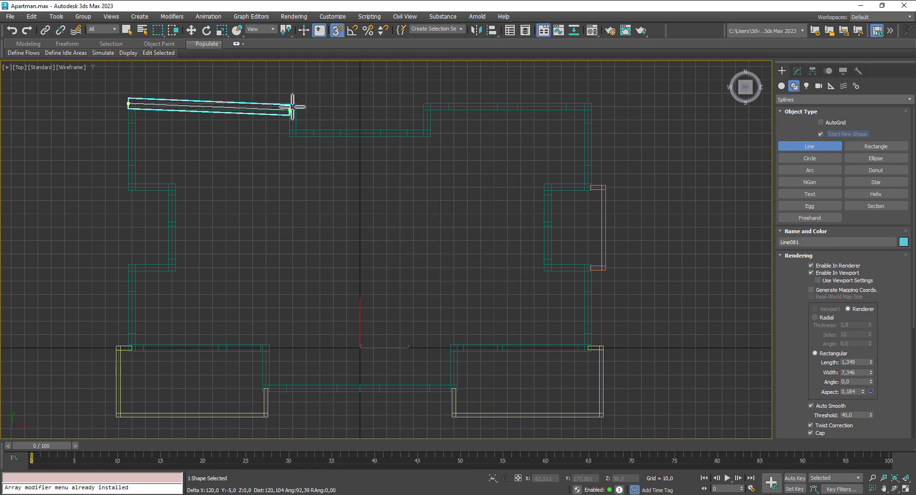
right_click(292, 106)
click(812, 266)
click(810, 273)
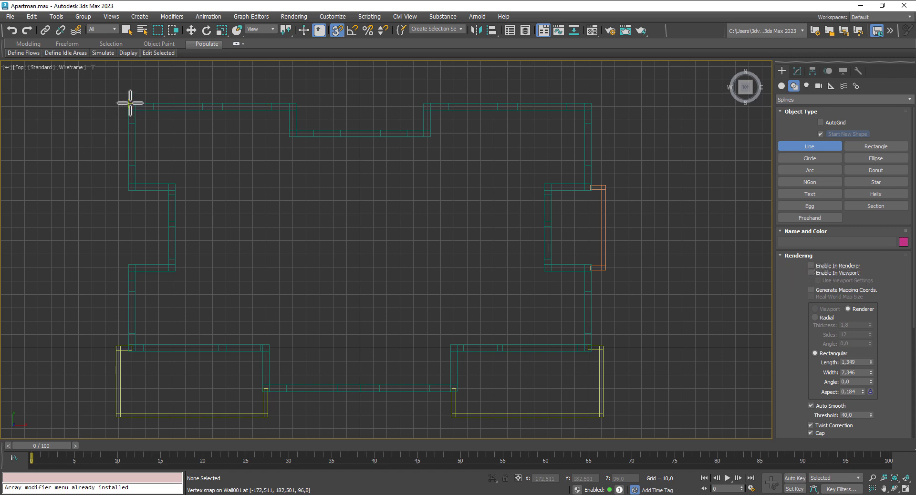
Step: Trace the outline's top edge from the top-left corner around the recess to the top-right corner
click(129, 103)
click(296, 104)
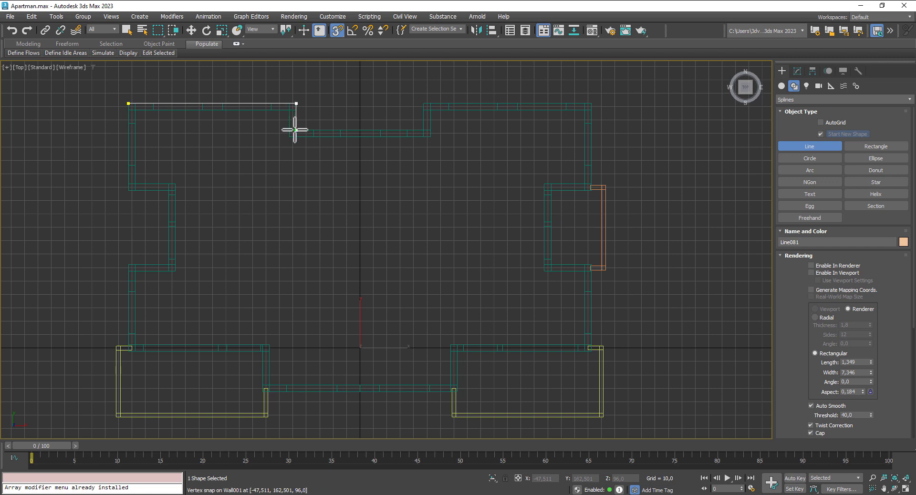
click(296, 130)
click(424, 130)
click(424, 103)
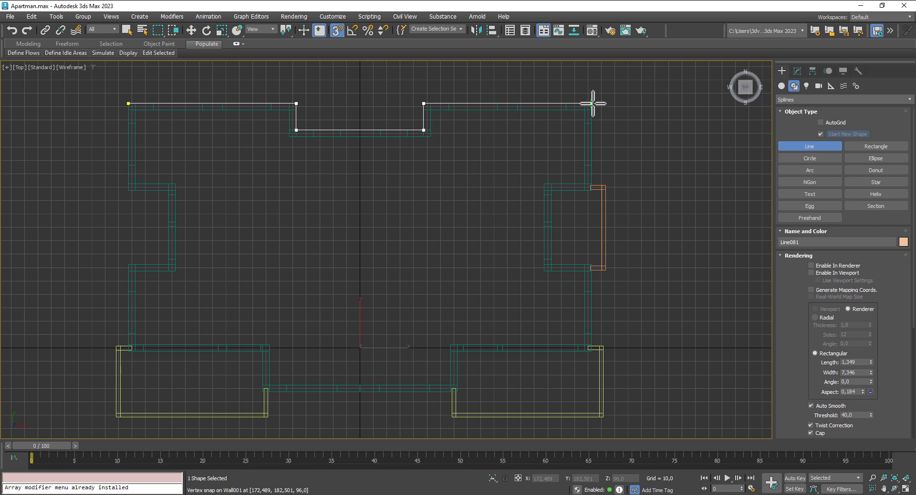
click(591, 104)
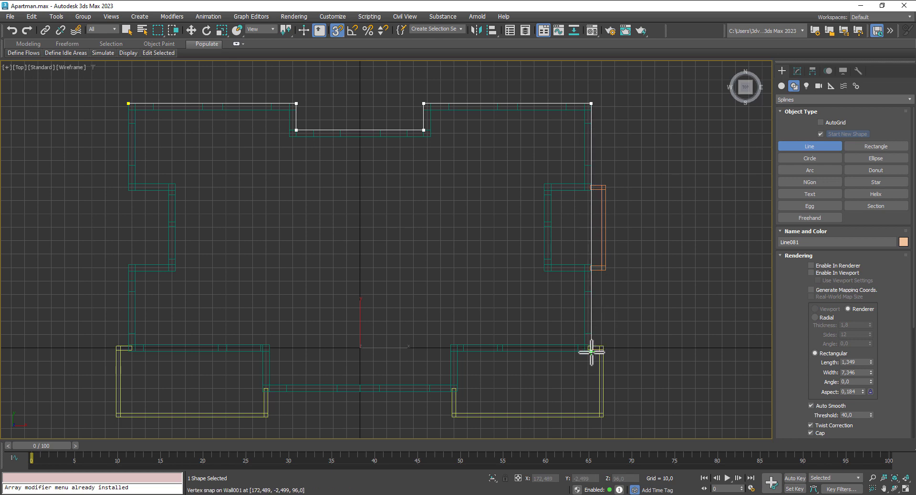
Step: Continue the outline down the right side and along the bottom recess, closing it as Line081
click(591, 352)
click(457, 352)
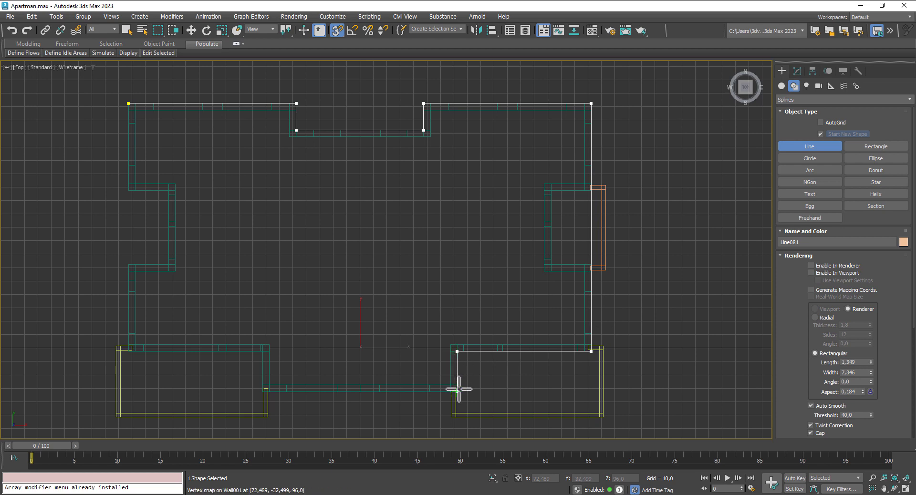
click(458, 392)
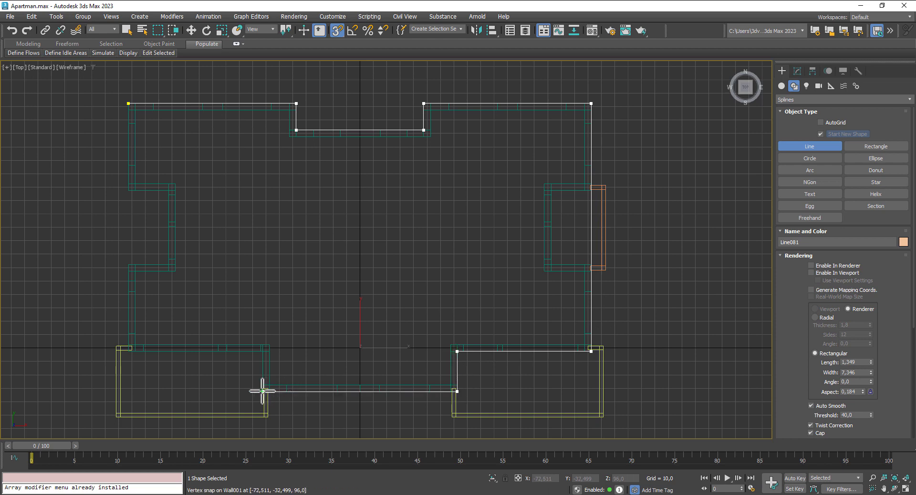
click(263, 392)
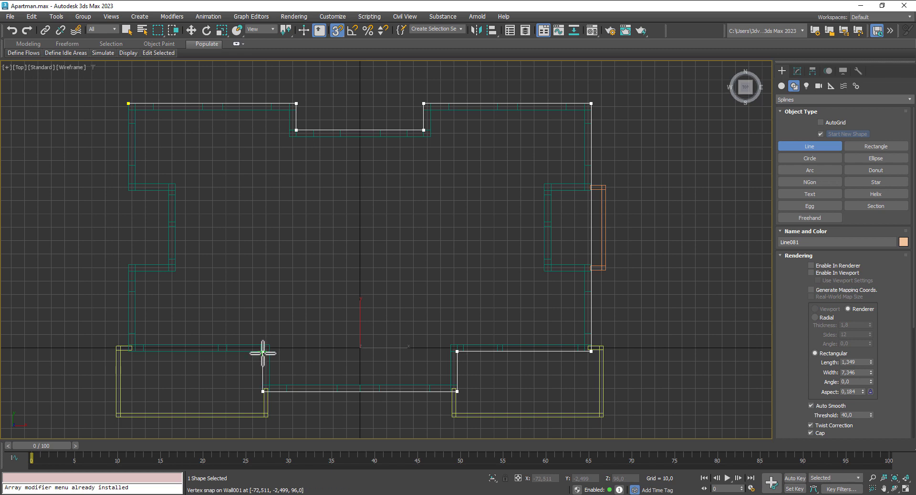
click(263, 351)
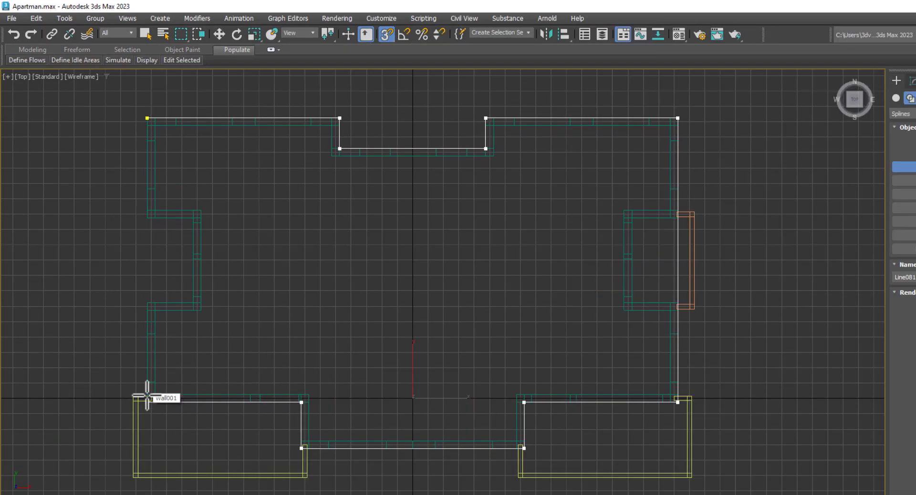
click(129, 351)
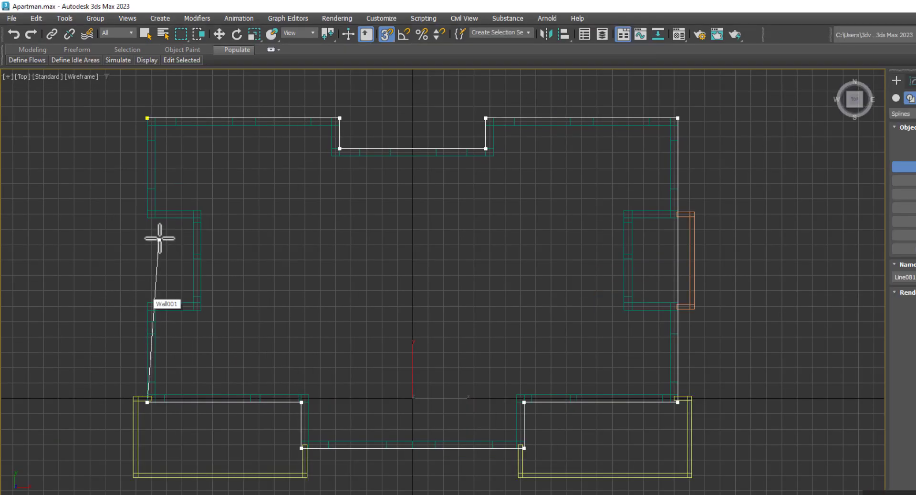
click(146, 119)
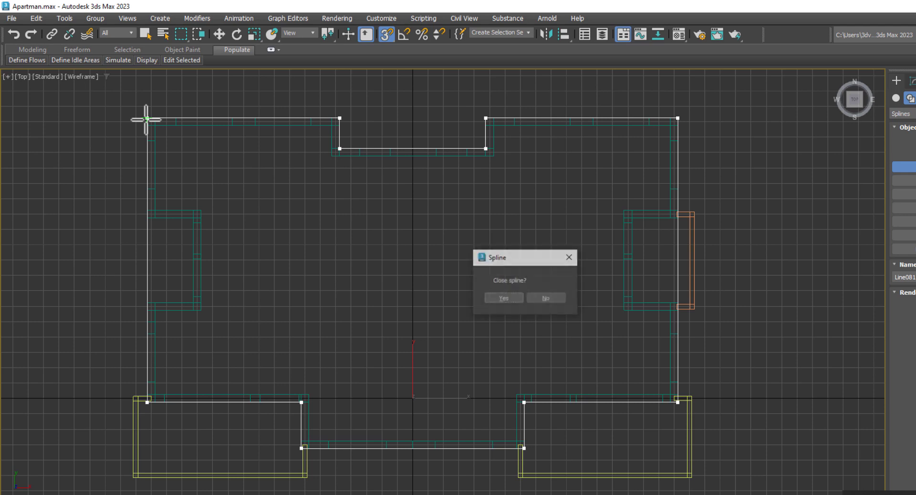
click(514, 297)
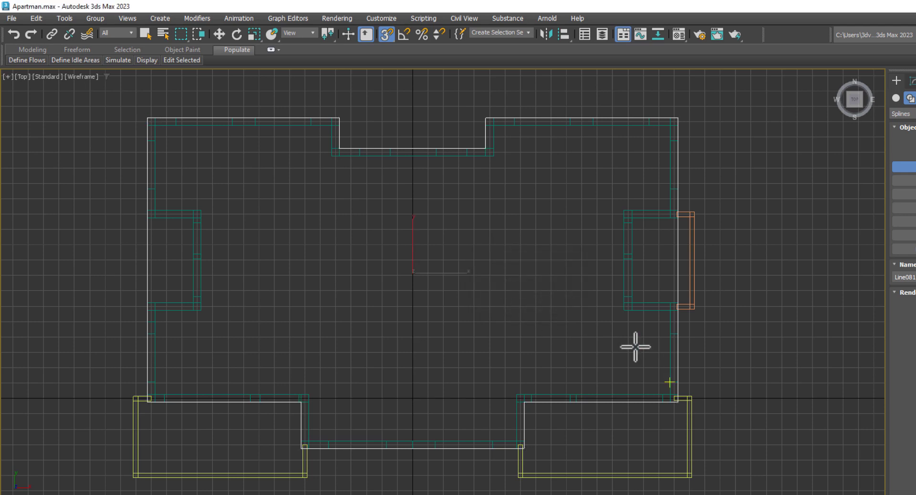
middle_drag(621, 327, 621, 314)
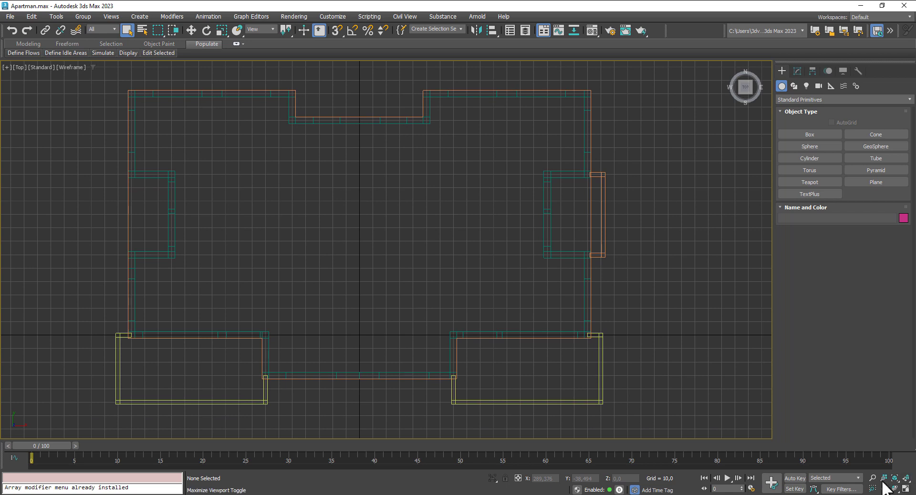
Step: Back in the four-view layout, select the floor-outline spline Line081 and move it down
key(alt+w)
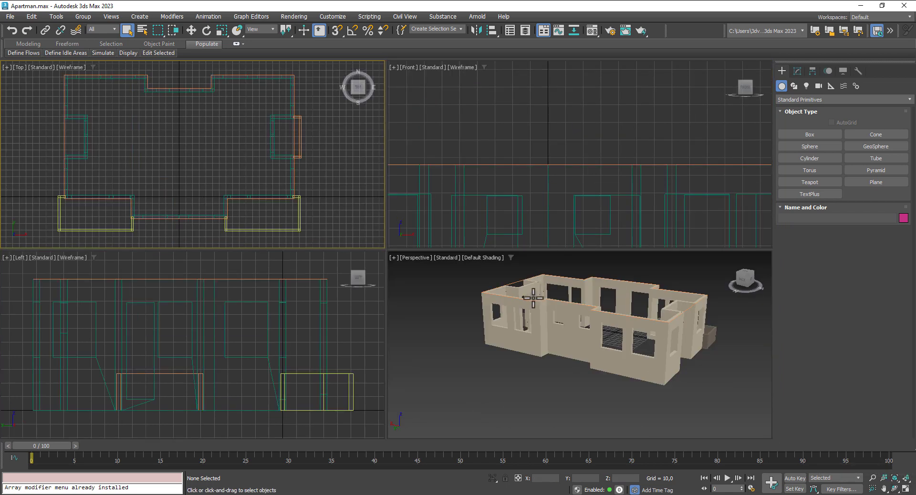
click(515, 284)
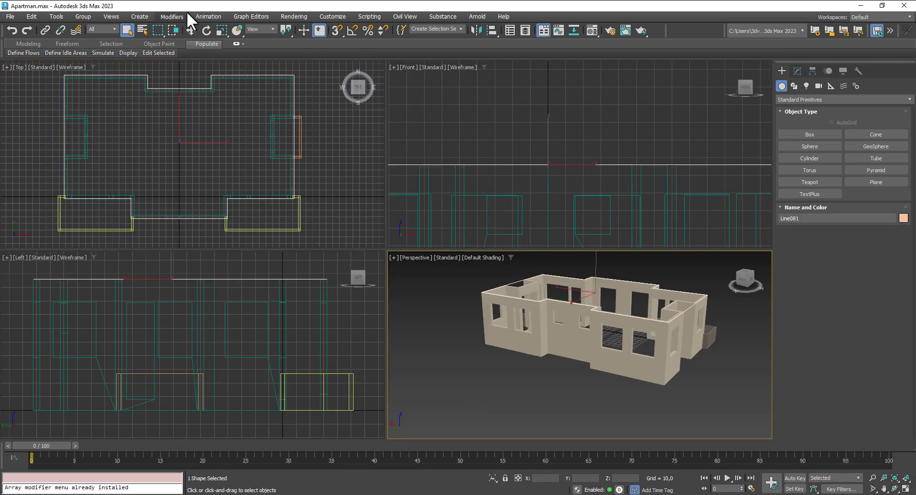
click(191, 30)
scroll(503, 115, down, 4)
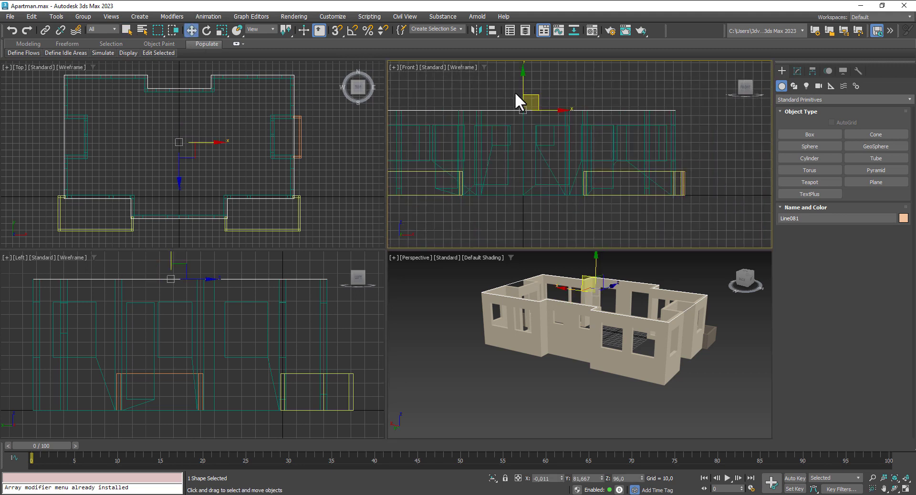
drag(523, 88, 536, 220)
middle_drag(544, 202, 554, 155)
scroll(552, 160, down, 3)
drag(544, 161, 544, 173)
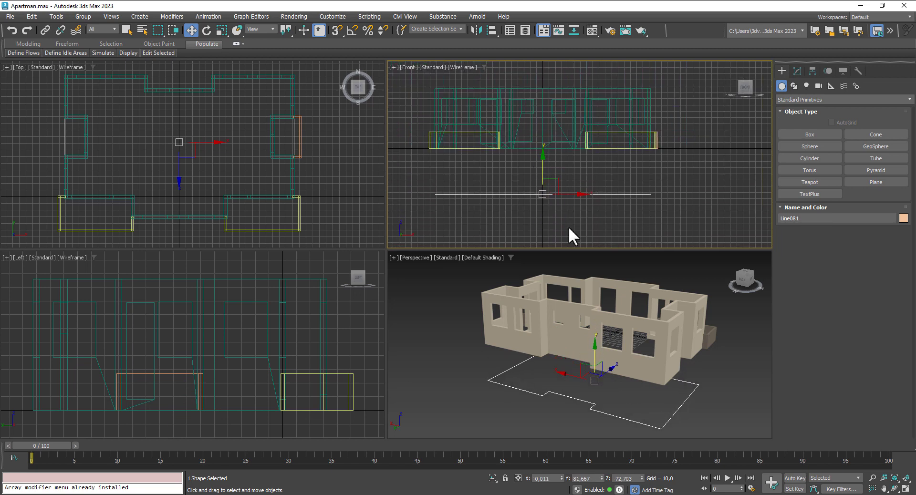
Step: Give Line081's whole spline a -10 outline so it becomes a double-lined closed shape
click(798, 71)
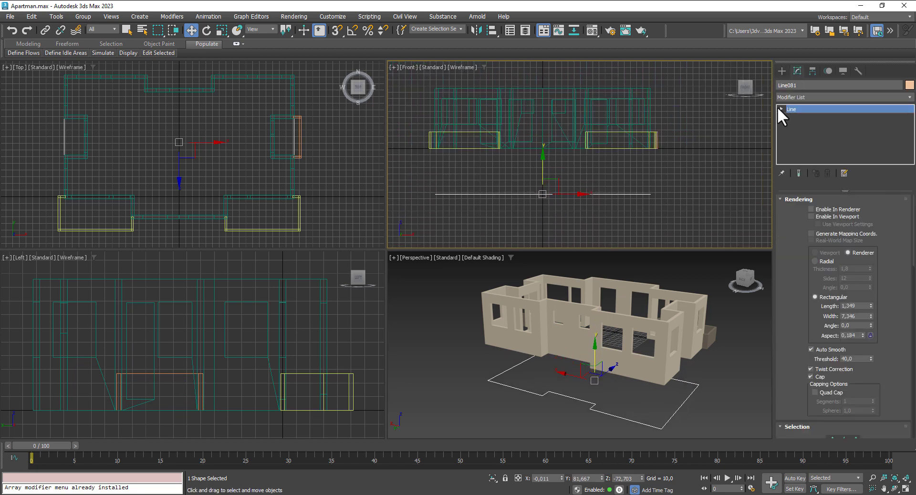
click(799, 133)
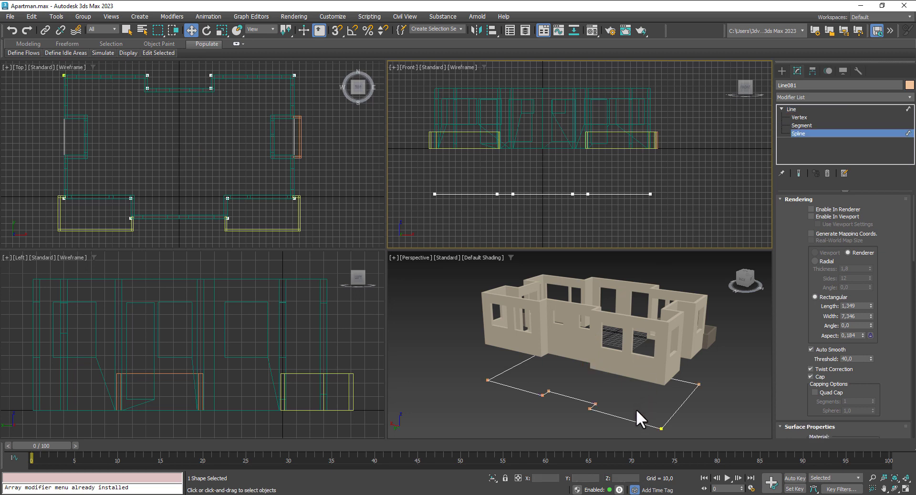
click(637, 422)
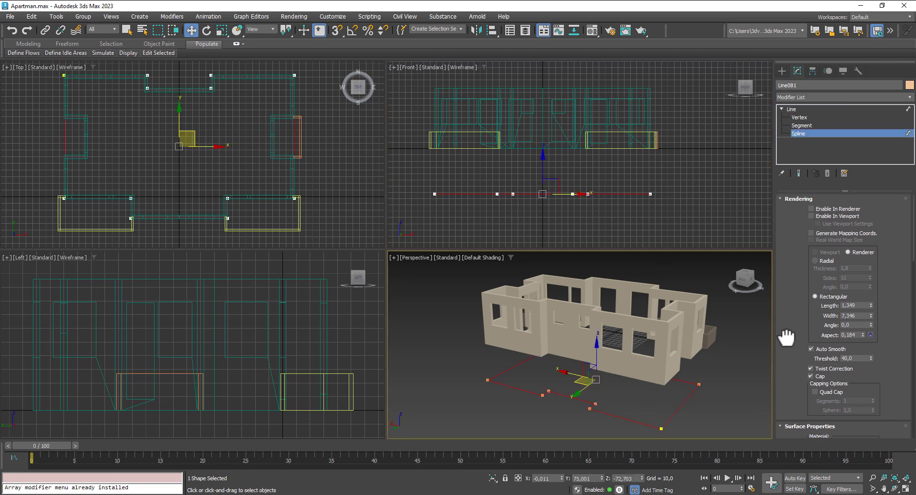
scroll(870, 339, down, 10)
scroll(869, 353, down, 10)
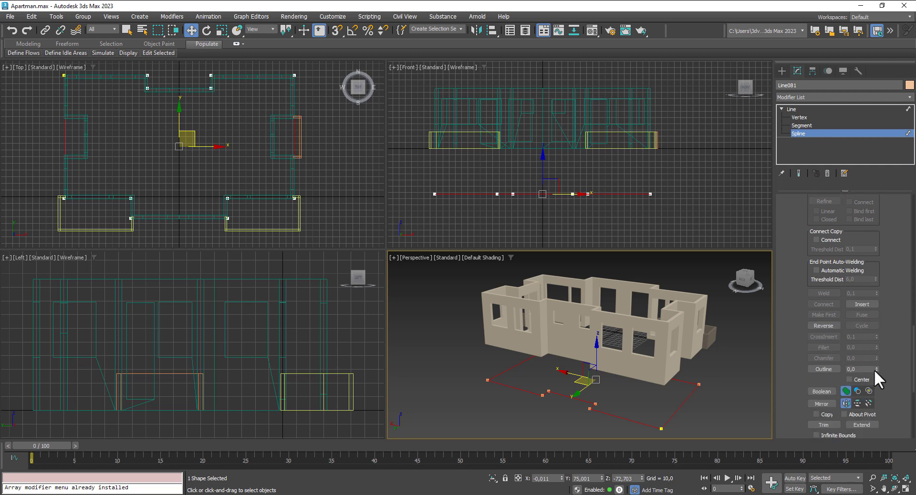
drag(876, 369, 878, 373)
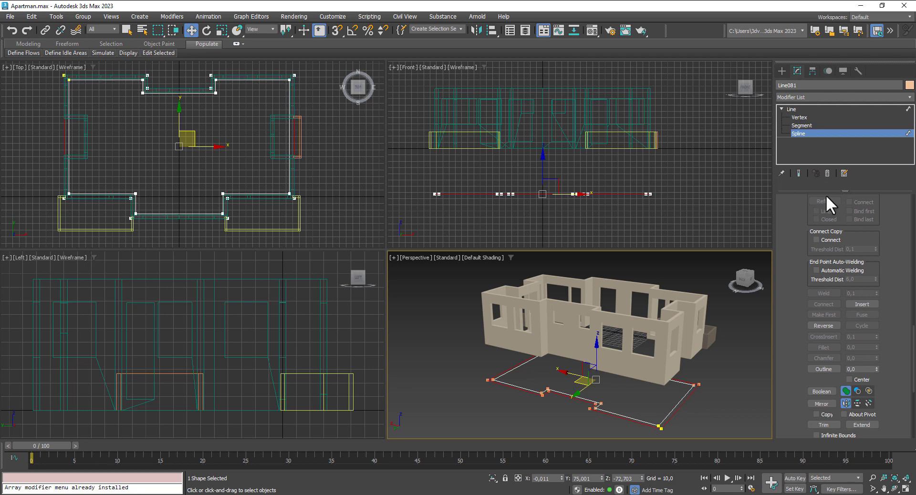
click(807, 132)
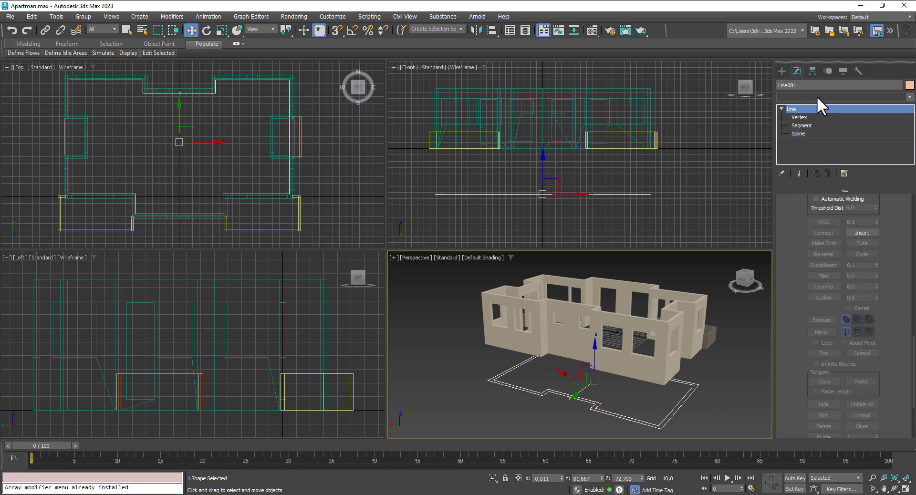
click(817, 96)
scroll(823, 370, down, 1)
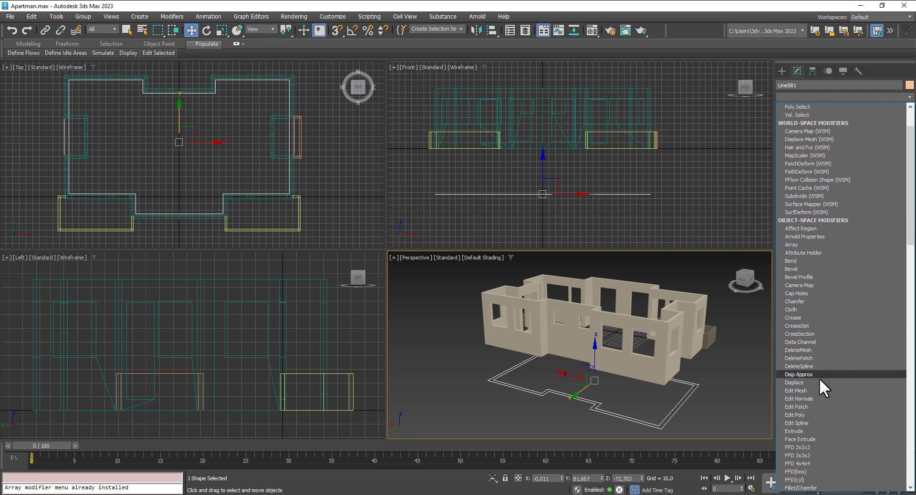
Step: Add an Extrude modifier to Line081 and set Amount to about 73, then view the block from above
click(817, 431)
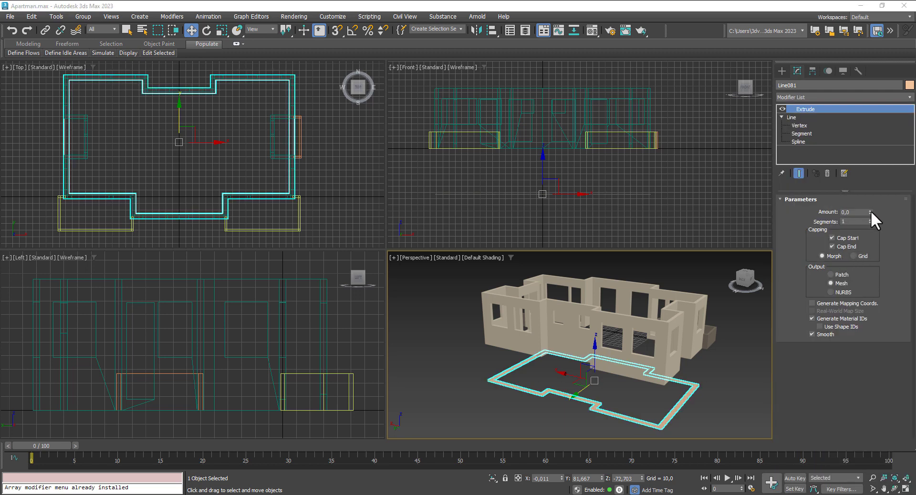
drag(870, 212, 866, 143)
alt+middle_drag(726, 386, 659, 380)
scroll(635, 374, up, 2)
scroll(530, 223, up, 6)
middle_drag(540, 135, 505, 236)
scroll(534, 153, up, 8)
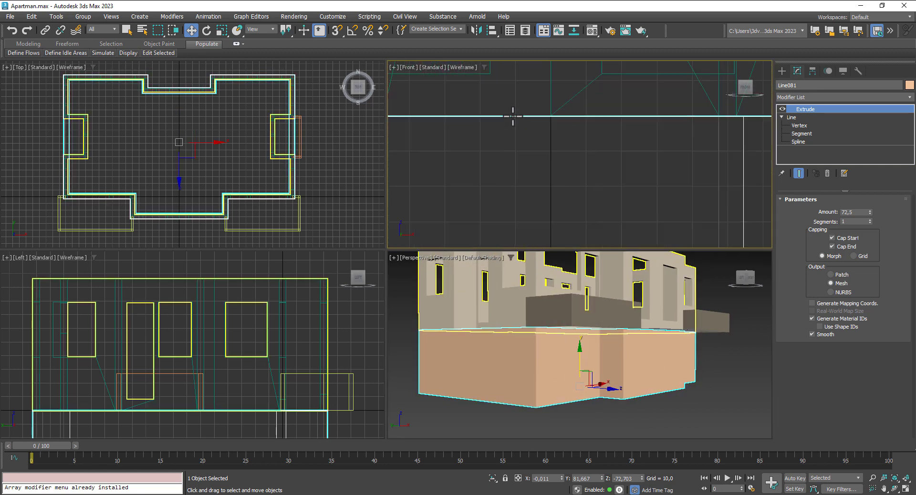
click(870, 210)
click(677, 408)
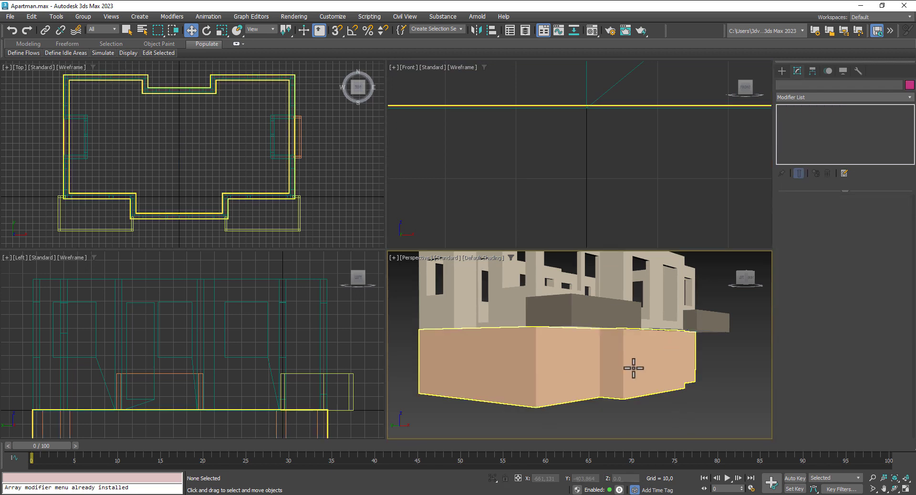
scroll(661, 395, down, 10)
alt+middle_drag(737, 410, 552, 448)
Step: Unhide all hidden parts of the building from the viewport context menu
right_click(529, 384)
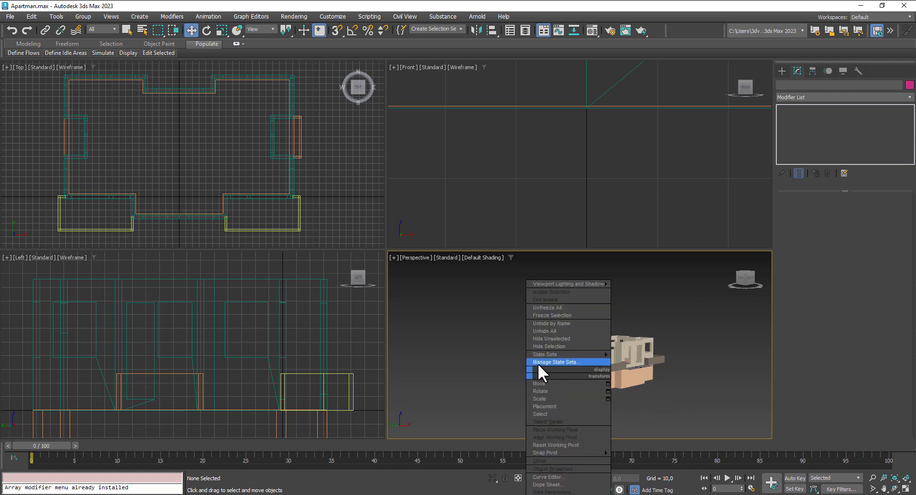
click(542, 310)
right_click(488, 363)
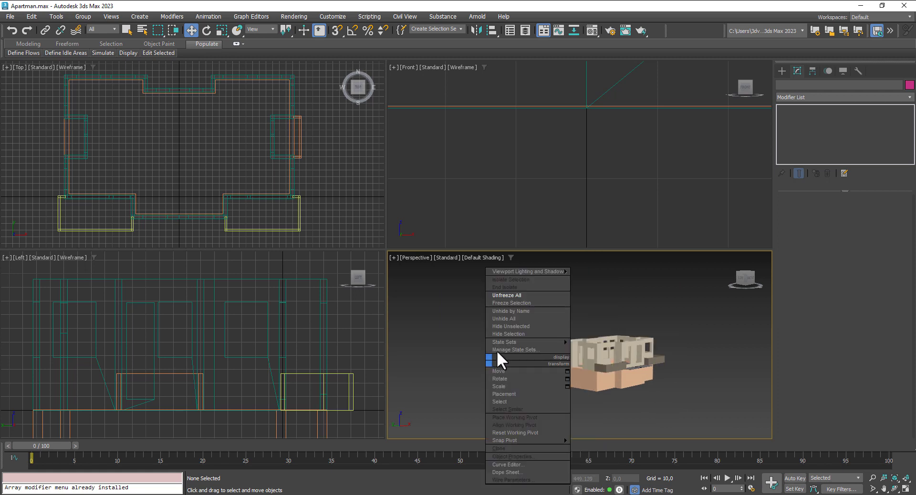
click(499, 321)
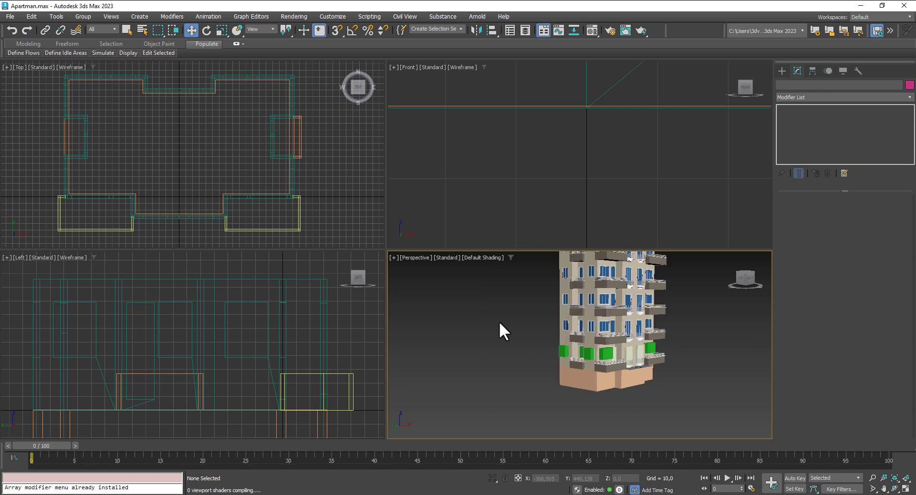
mouse_move(668, 396)
alt+middle_down()
mouse_move(527, 398)
mouse_move(631, 400)
mouse_move(637, 388)
mouse_move(679, 388)
alt+middle_up()
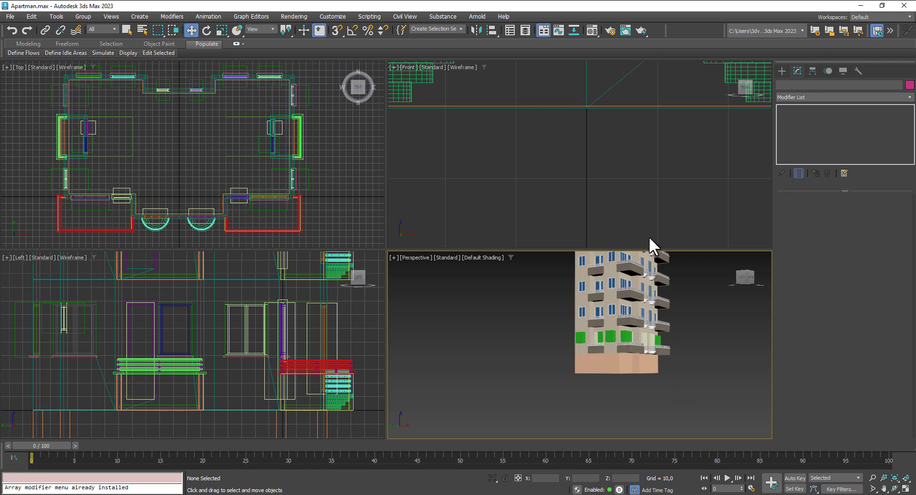
scroll(646, 215, down, 6)
scroll(641, 119, down, 4)
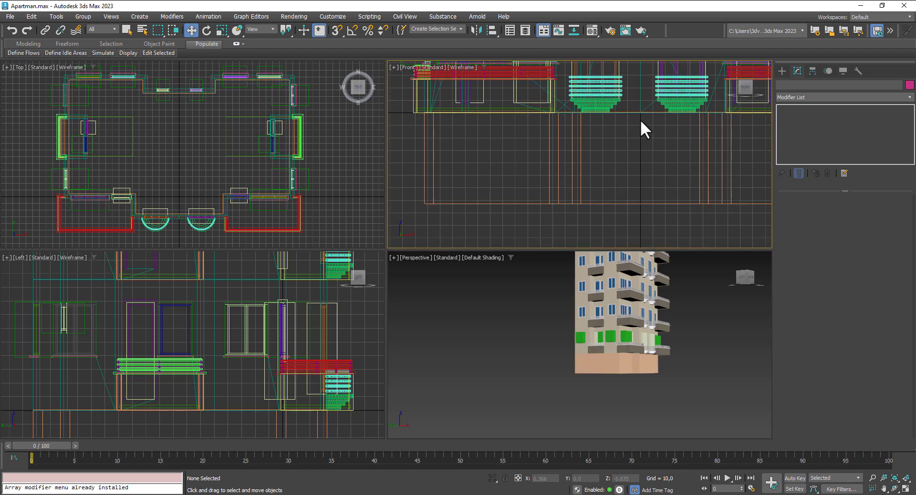
Step: Lower the base slab and raise its Extrude Amount to 85
click(607, 170)
drag(632, 157, 632, 163)
drag(870, 210, 869, 200)
click(733, 343)
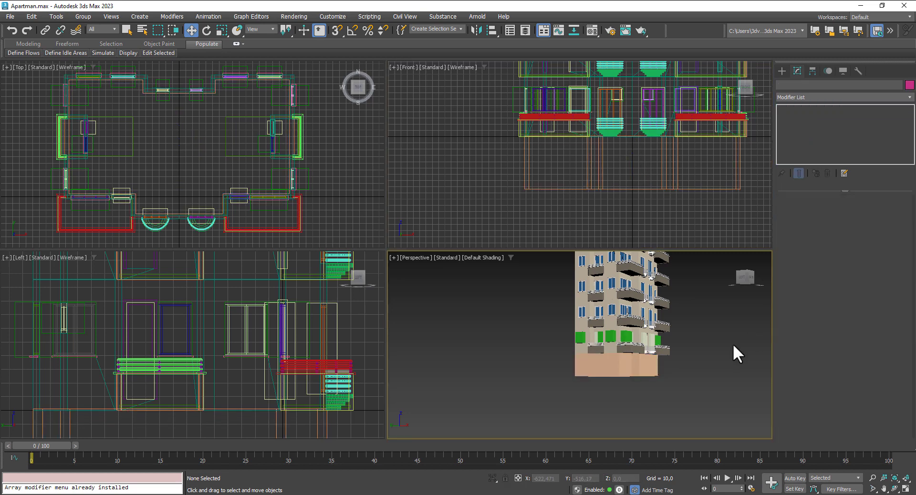
Step: Orbit up to the top floor and select the top-floor wall pieces
alt+middle_drag(733, 344, 695, 380)
middle_drag(697, 348, 606, 346)
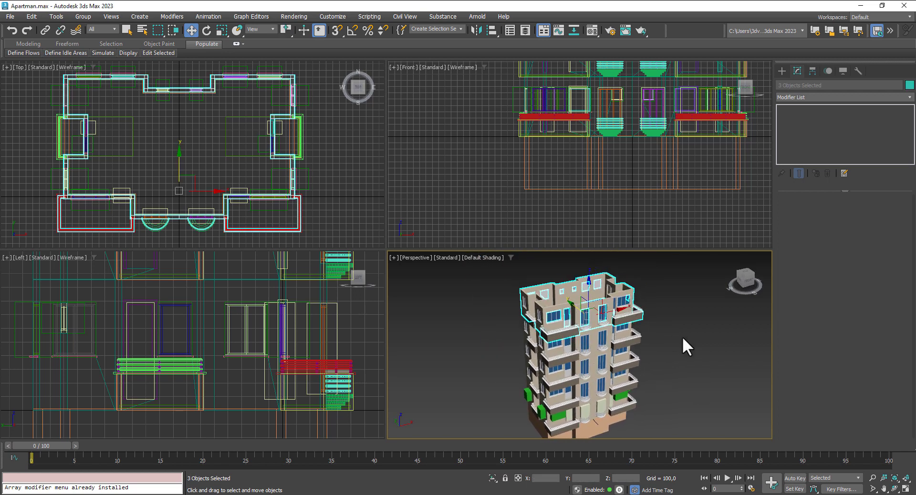
ctrl+click(626, 341)
alt+middle_drag(669, 357, 604, 358)
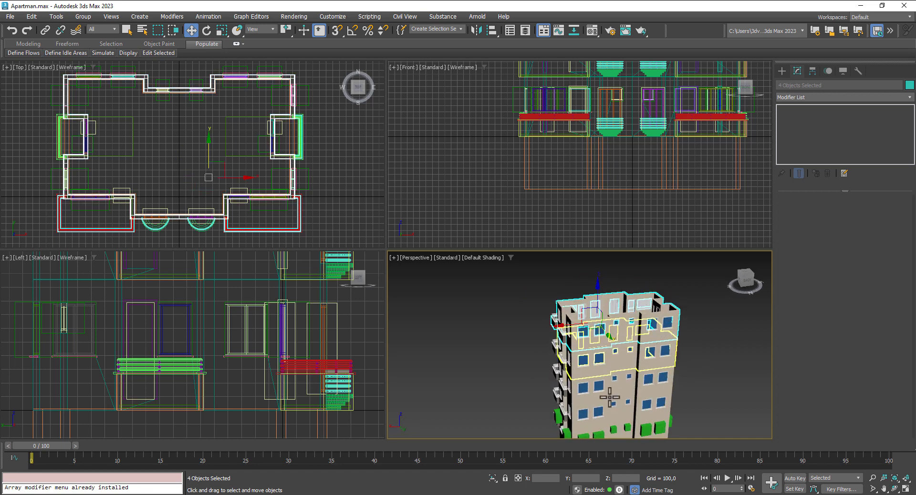
Step: Isolate the four selected top-floor walls and maximize the Top plan view
click(492, 478)
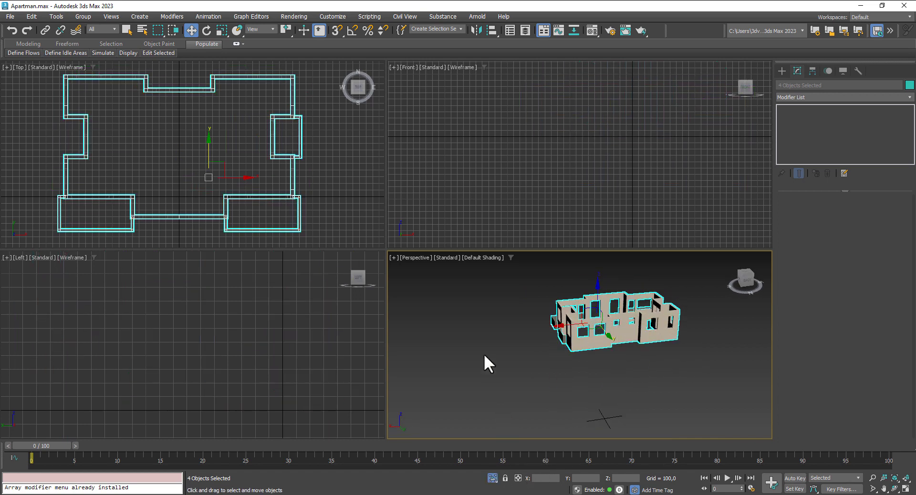
middle_drag(259, 195, 267, 211)
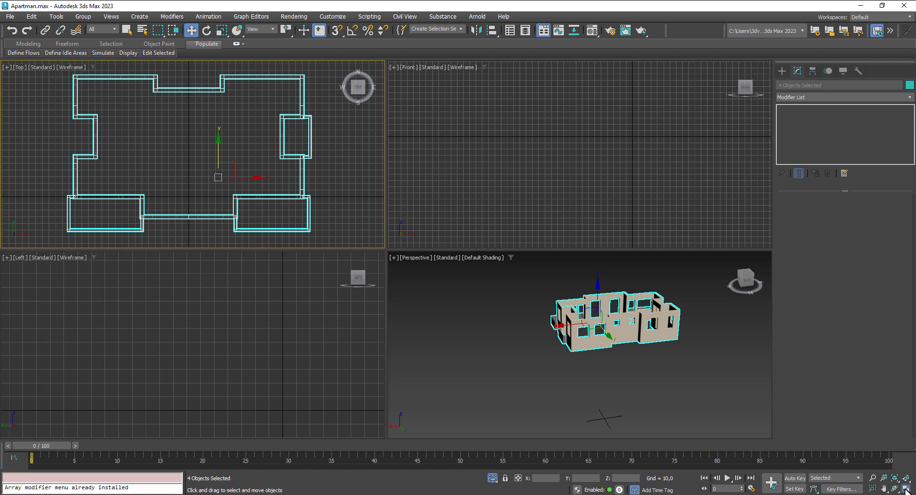
click(906, 490)
middle_drag(490, 224, 477, 221)
Step: Start the Line shape tool with Vertex snapping enabled, drawing and deleting a trial line
click(782, 70)
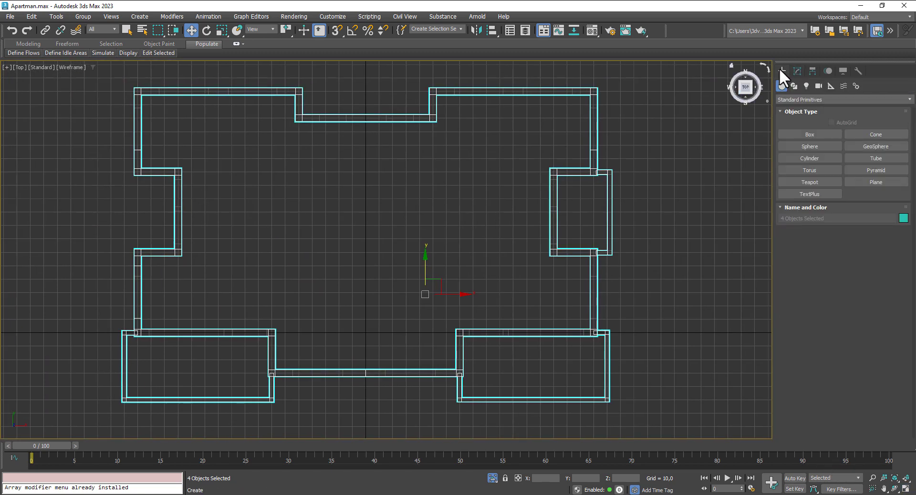
click(794, 86)
click(810, 146)
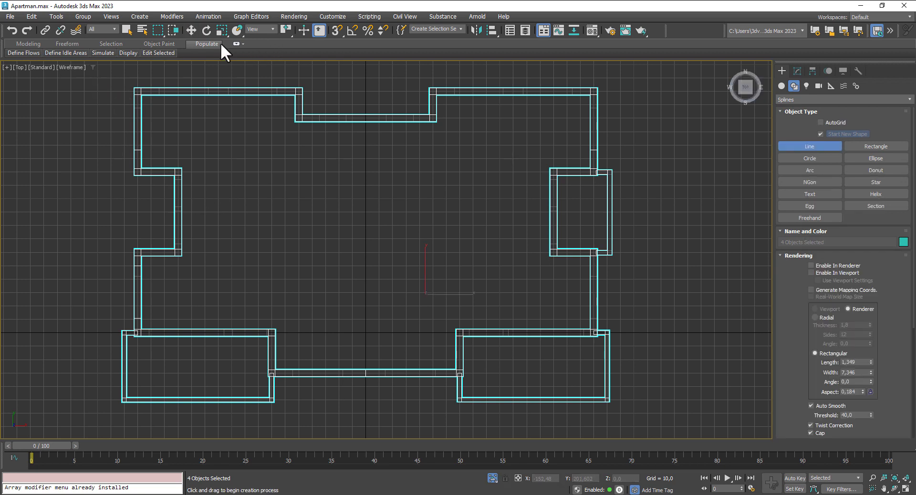
middle_drag(120, 91, 125, 106)
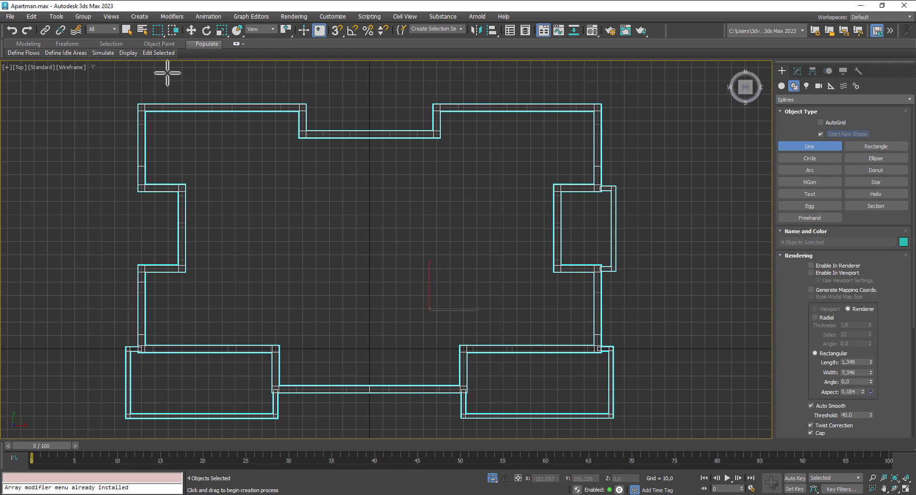
right_click(336, 30)
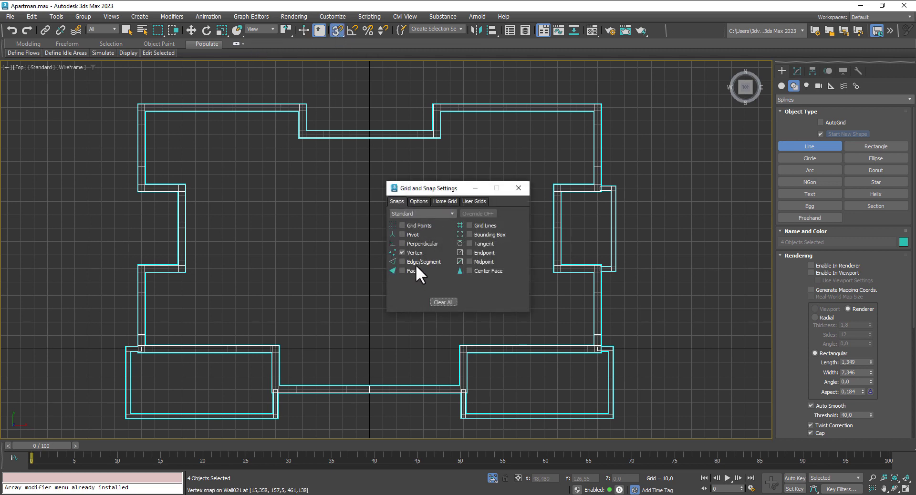
click(519, 188)
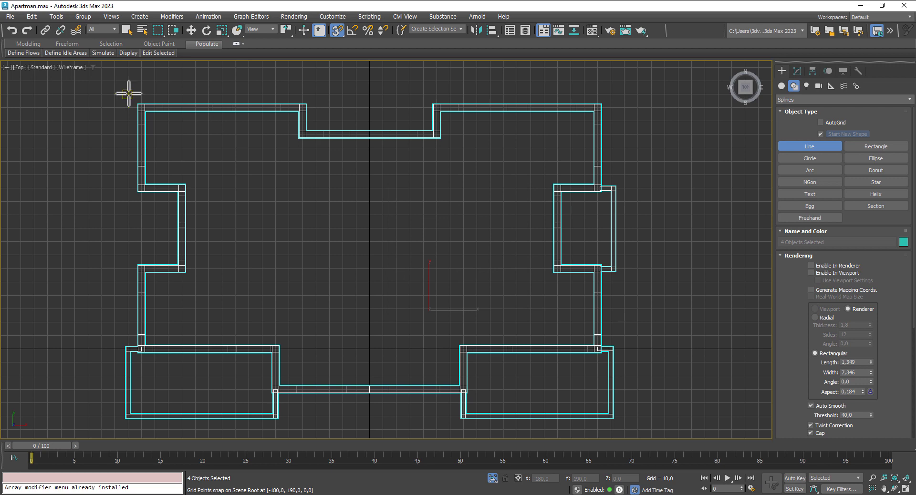
click(128, 94)
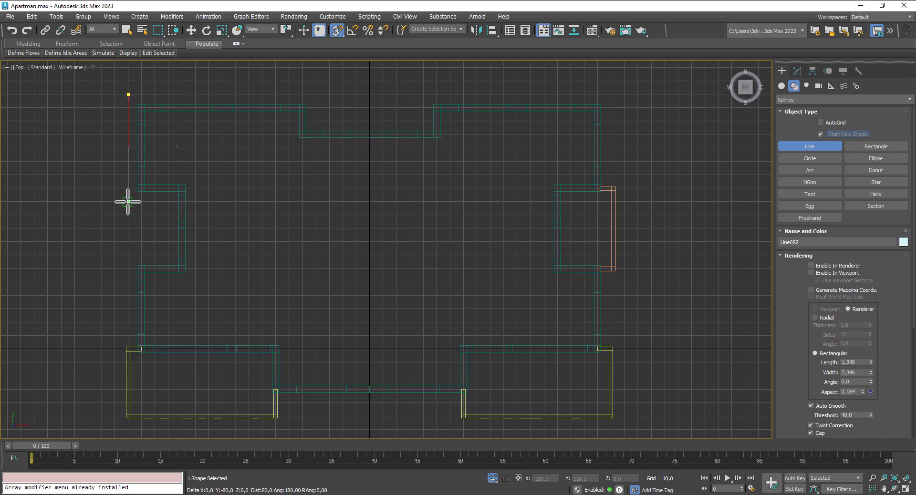
click(129, 202)
click(169, 202)
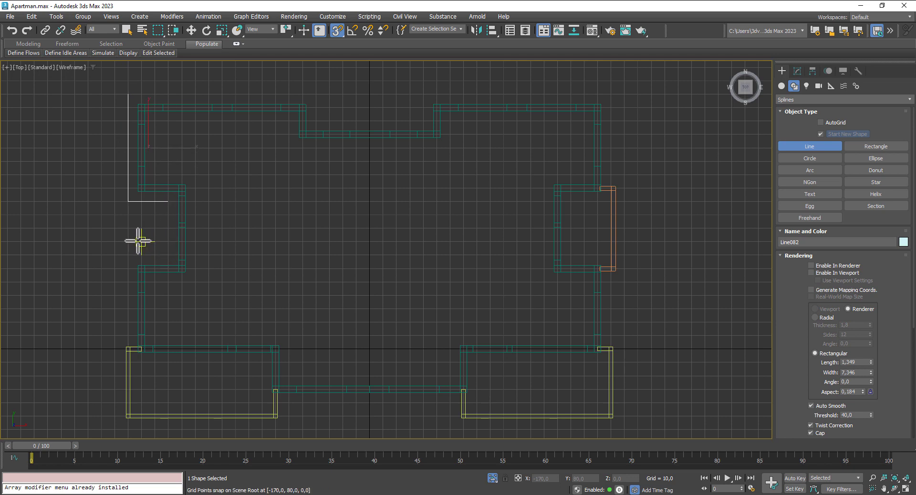
key(Delete)
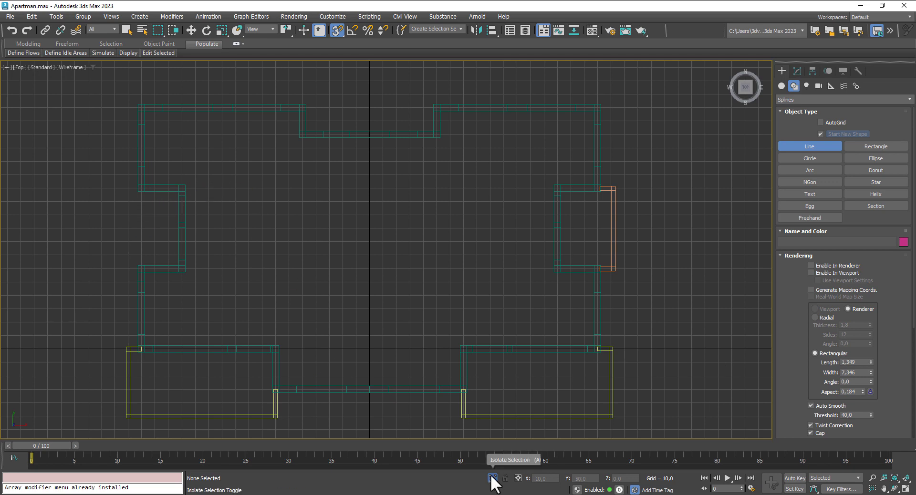
Step: Copy Wall026 to the left side, mirror the copy along X, and nudge it into place
click(197, 30)
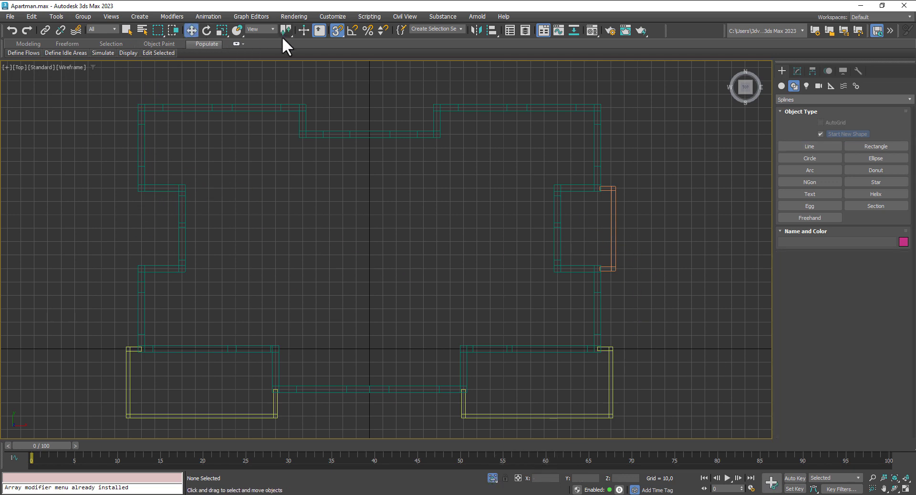
click(609, 228)
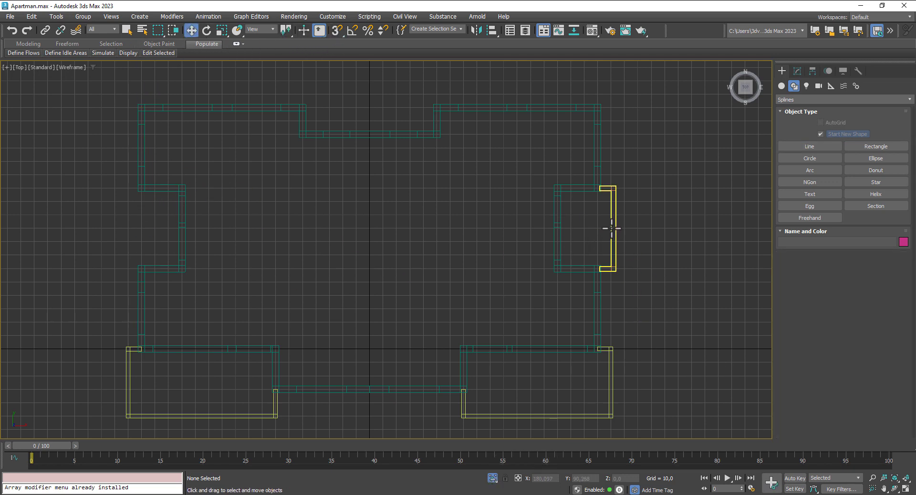
shift+drag(618, 229, 171, 216)
click(460, 293)
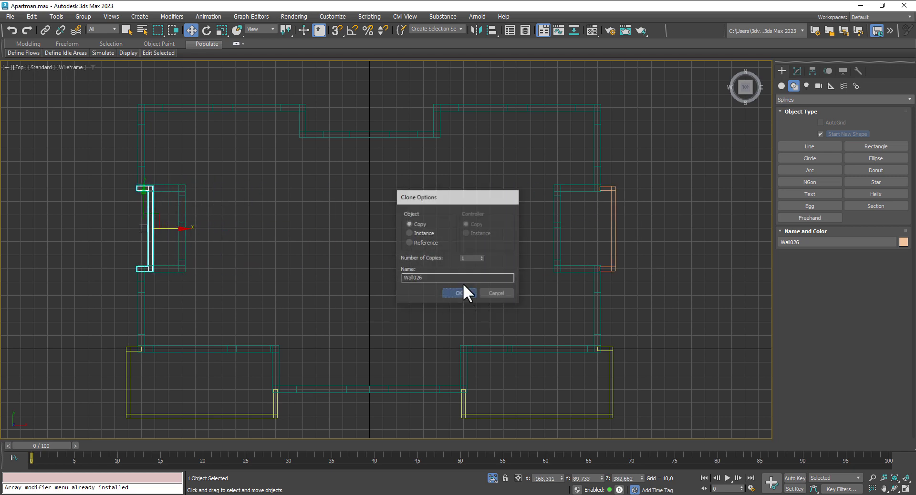
click(477, 30)
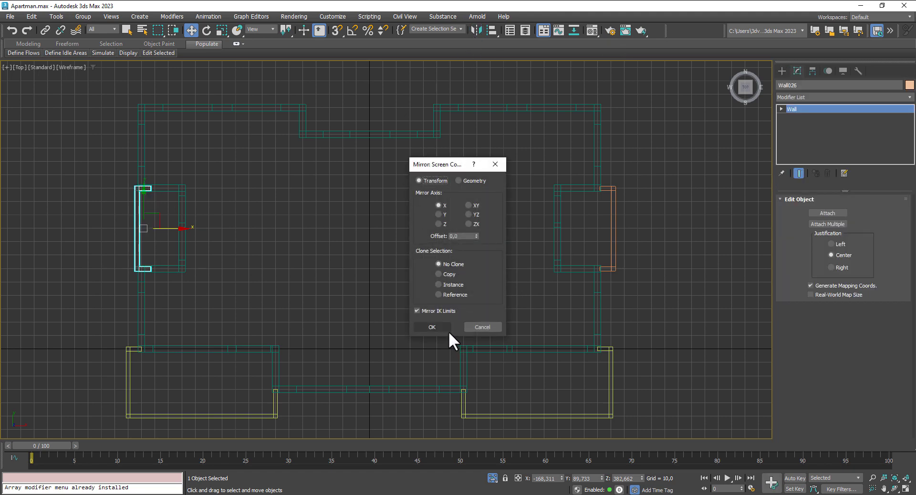
click(446, 329)
drag(178, 231, 171, 230)
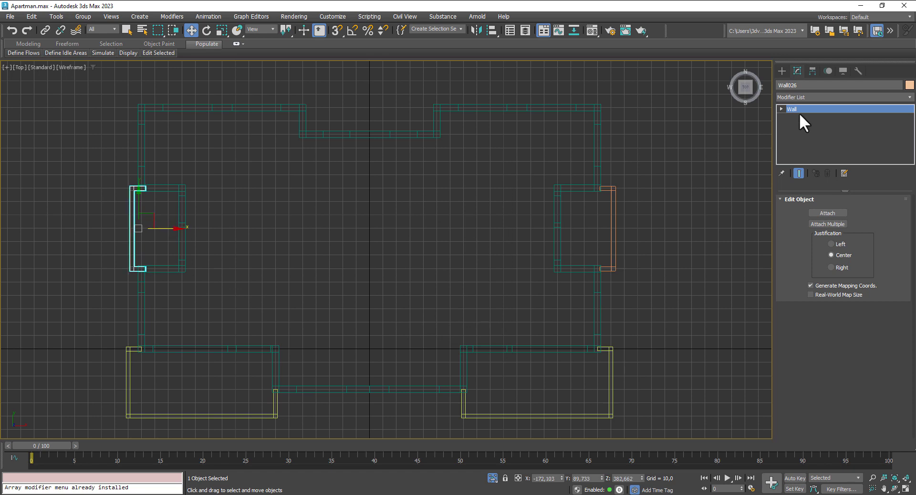
click(781, 71)
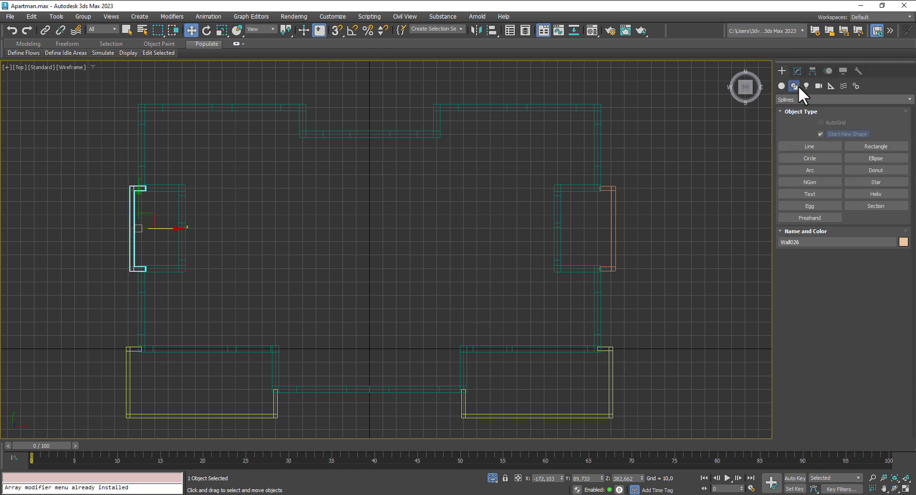
Step: With snapping on, trace the footprint outline down the left side, around the bays, and across the bottom recess
click(818, 145)
click(341, 30)
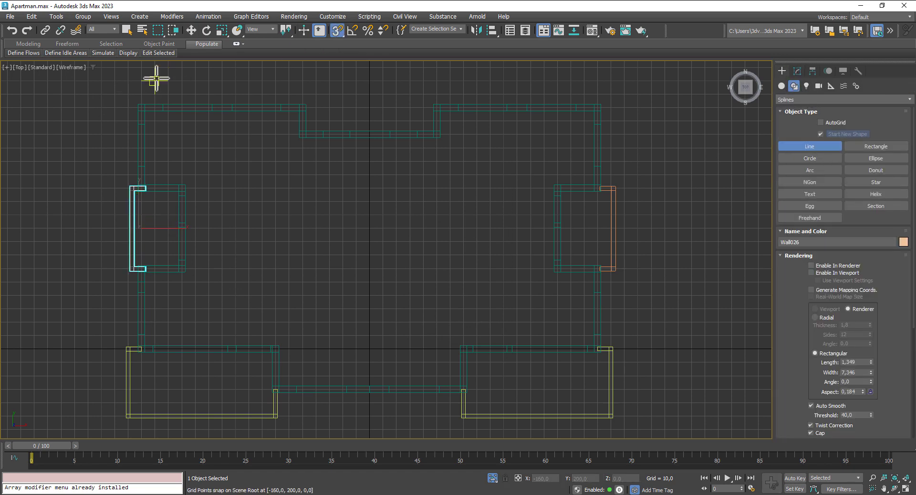
click(128, 94)
click(128, 174)
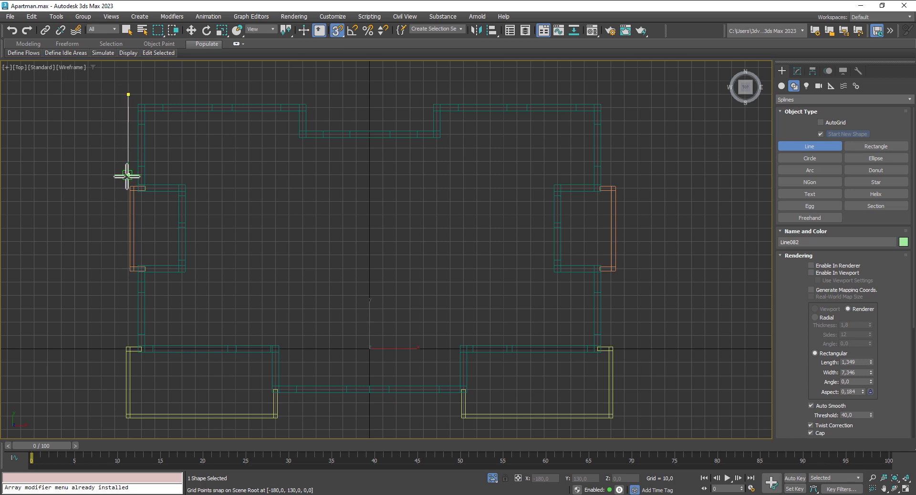
click(115, 175)
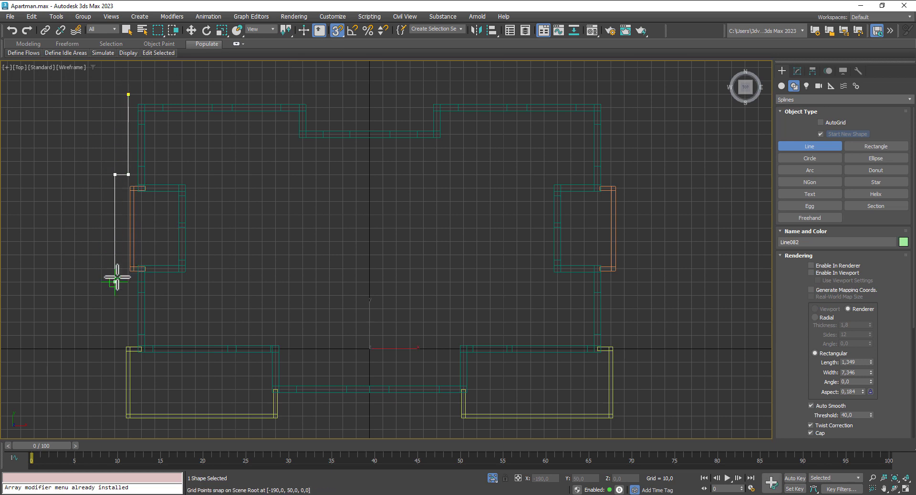
click(115, 282)
click(128, 282)
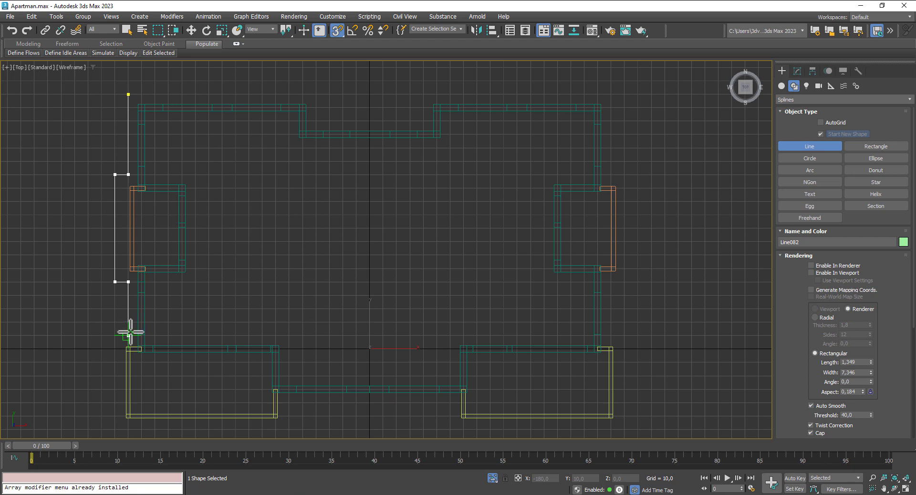
click(128, 336)
click(115, 335)
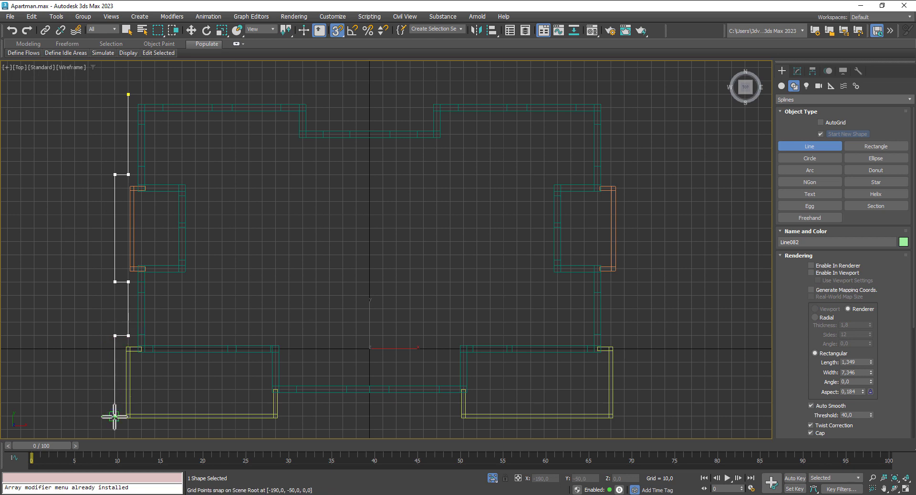
click(115, 429)
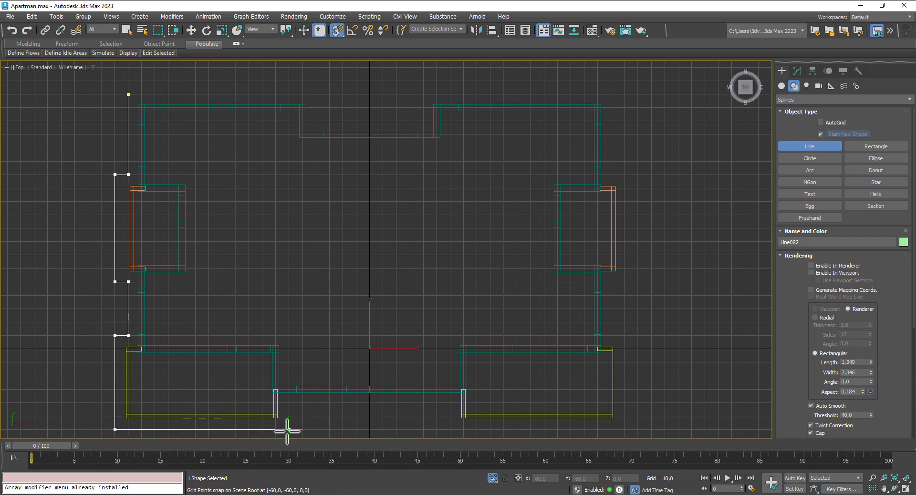
click(290, 429)
click(290, 402)
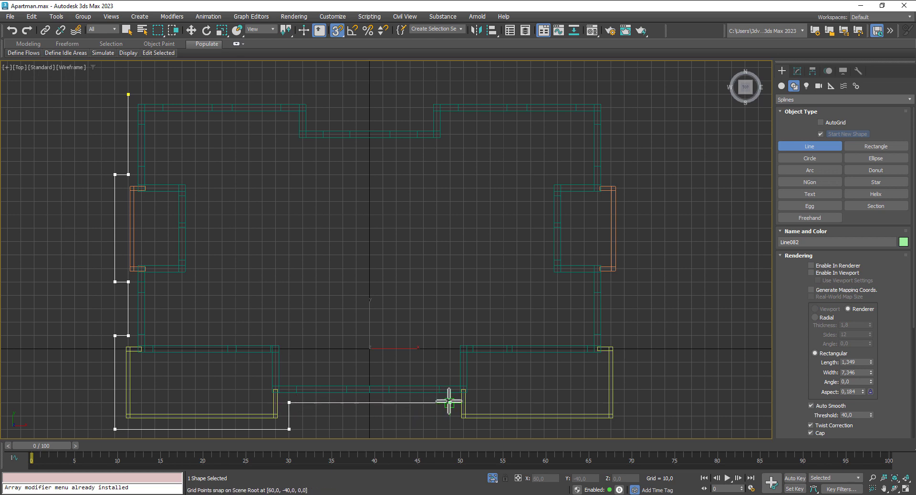
click(450, 402)
click(450, 429)
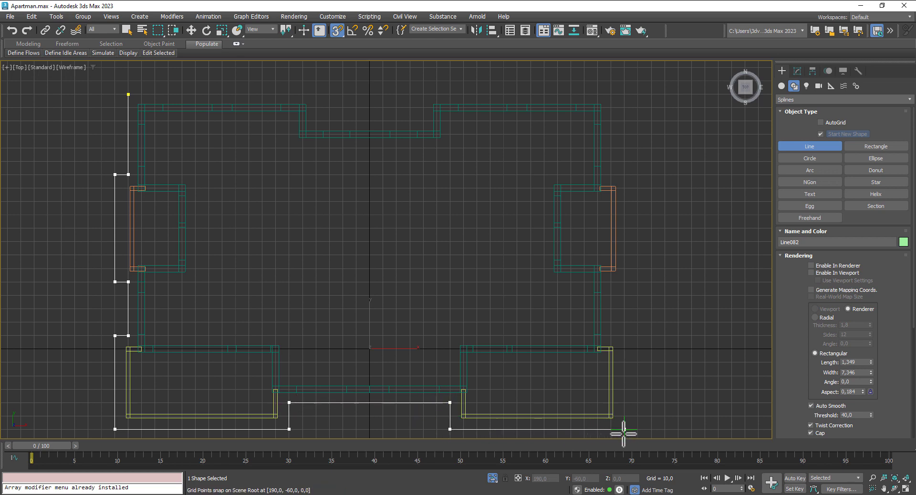
Step: Continue the outline up the right side and along the top edge, closing the spline at the start
click(625, 336)
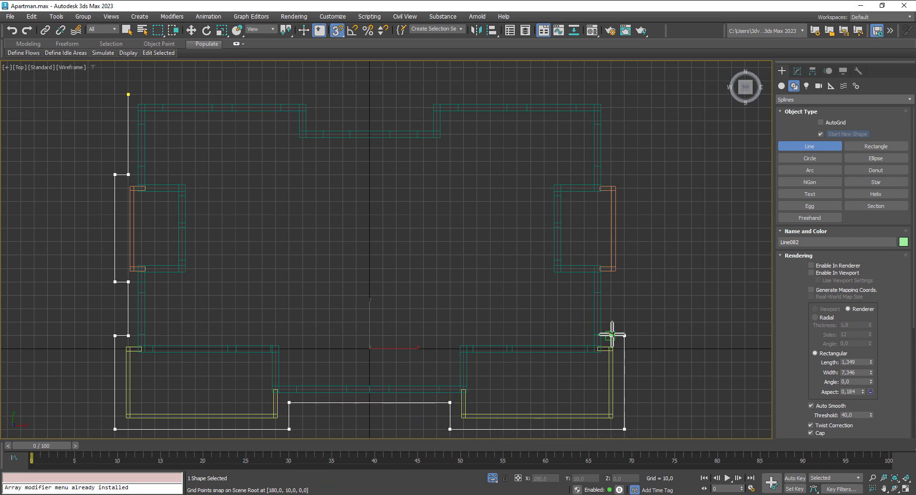
click(611, 336)
click(611, 282)
click(625, 282)
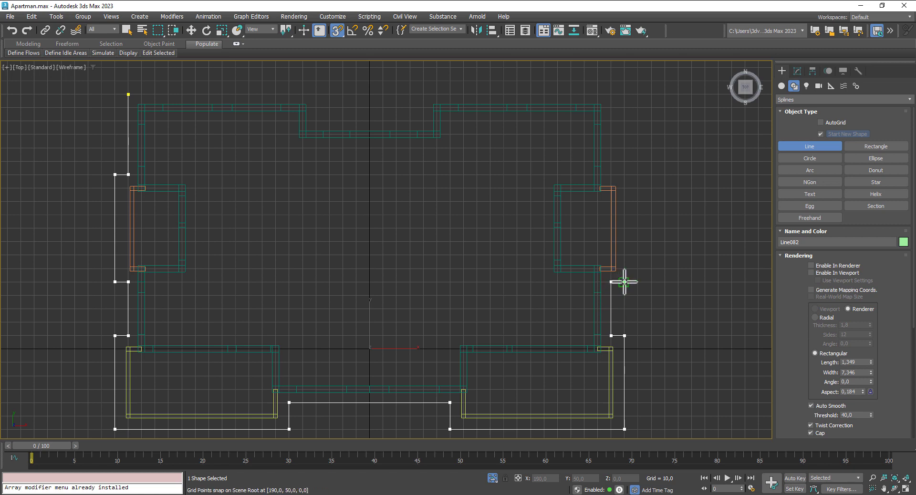
click(625, 175)
click(612, 175)
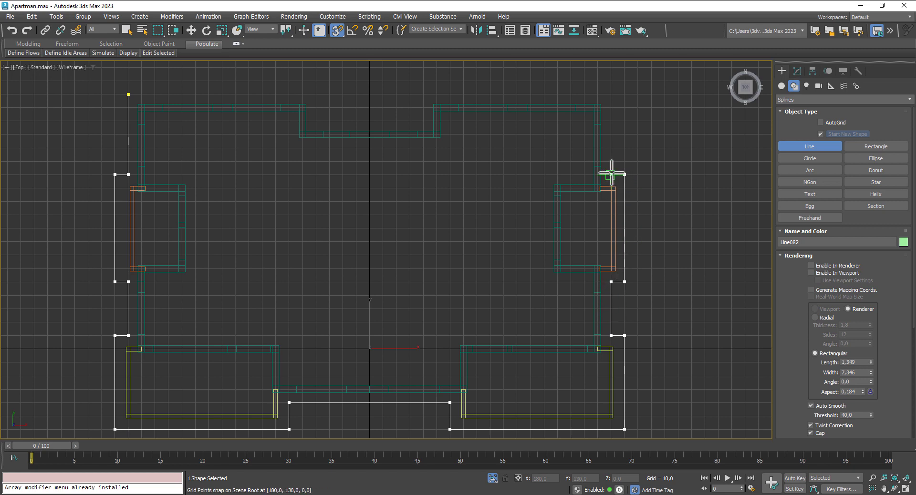
click(611, 94)
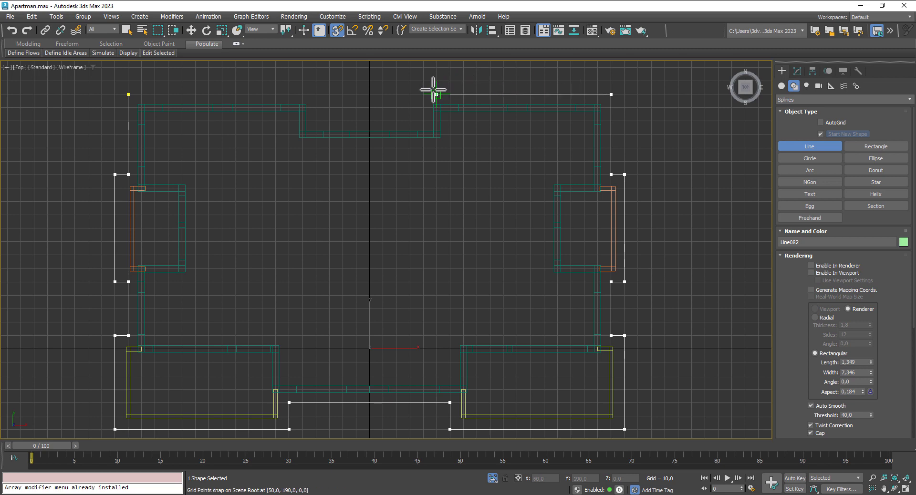
click(423, 94)
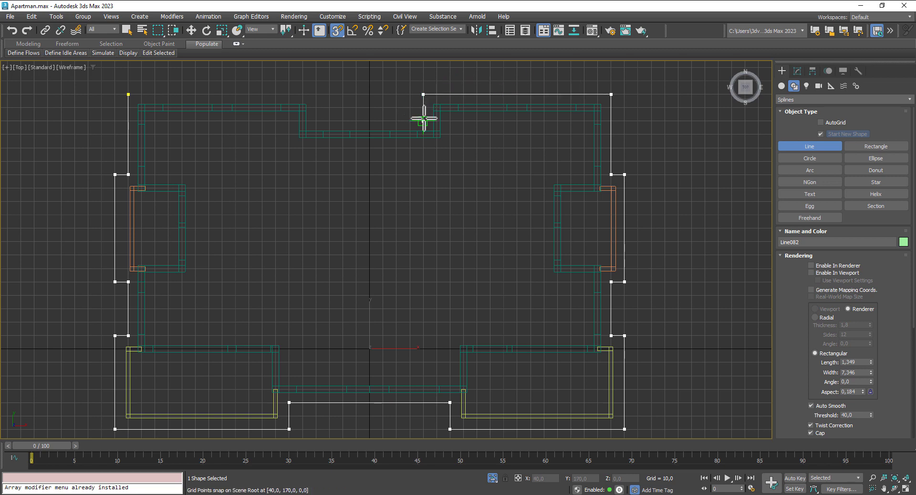
click(423, 121)
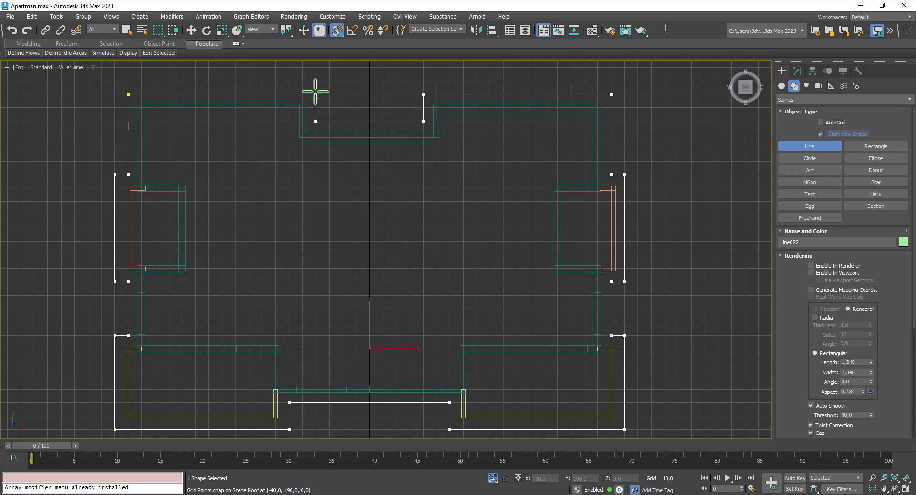
click(316, 94)
click(129, 94)
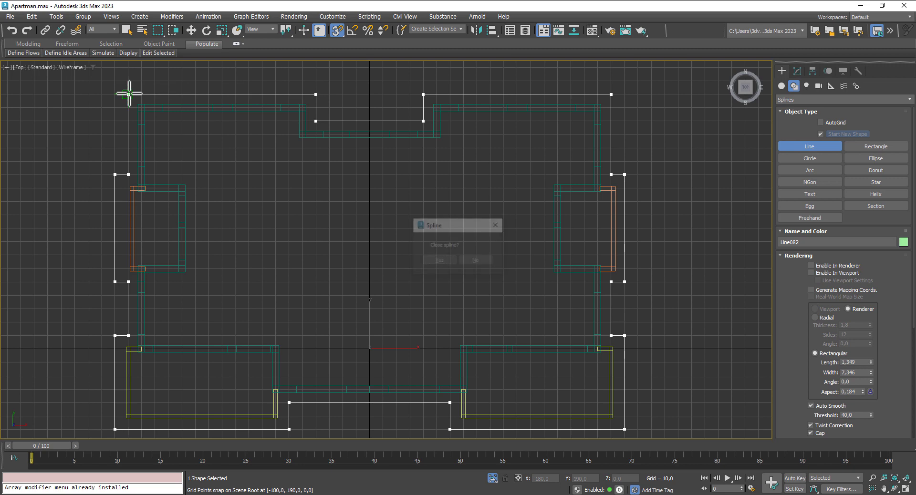
click(447, 260)
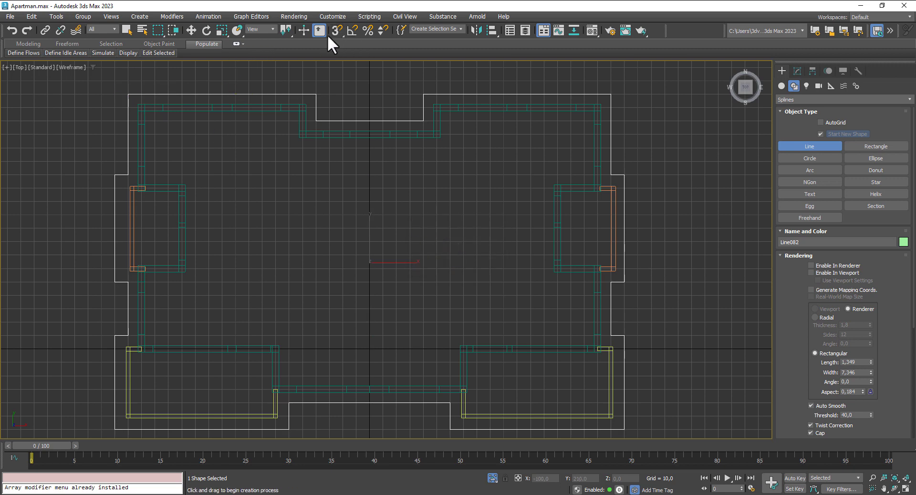
Step: Select the mirrored left wall copy and delete it
click(191, 30)
click(131, 232)
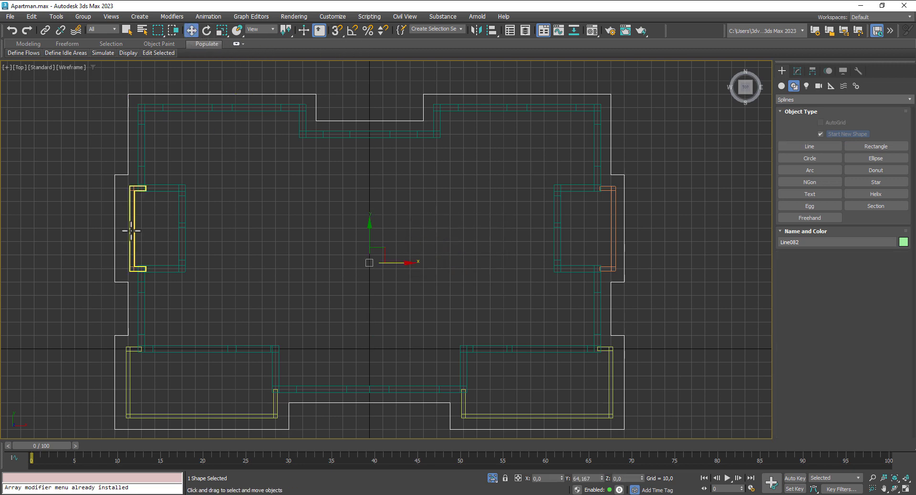
key(Delete)
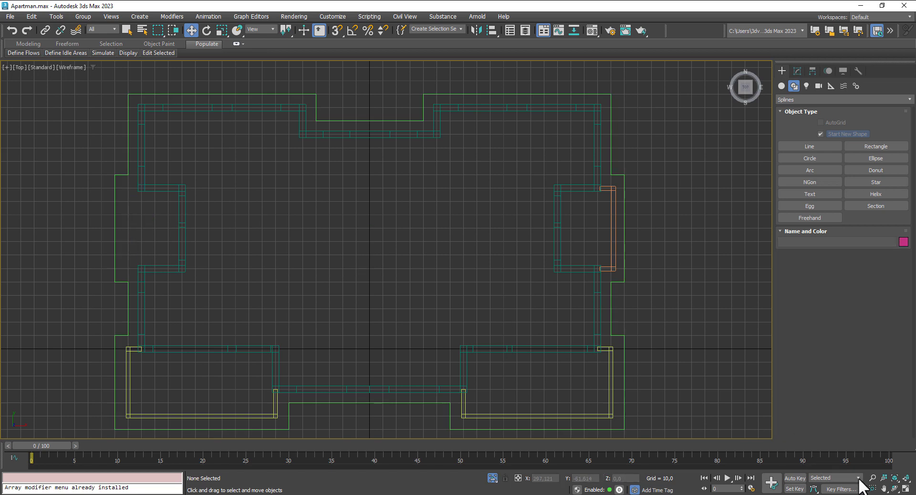
Step: In the four-view layout, move the new outline Line082 onto the top of the building
click(905, 490)
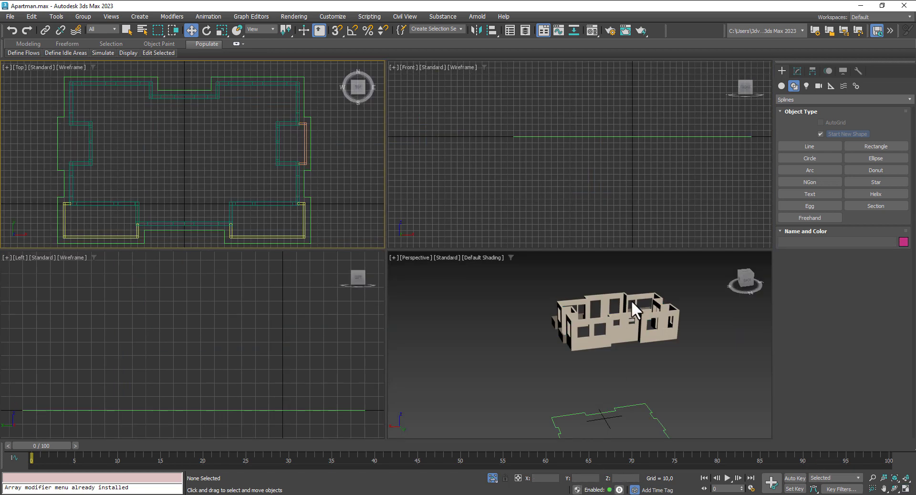
click(578, 139)
middle_drag(578, 139, 555, 206)
scroll(573, 197, down, 5)
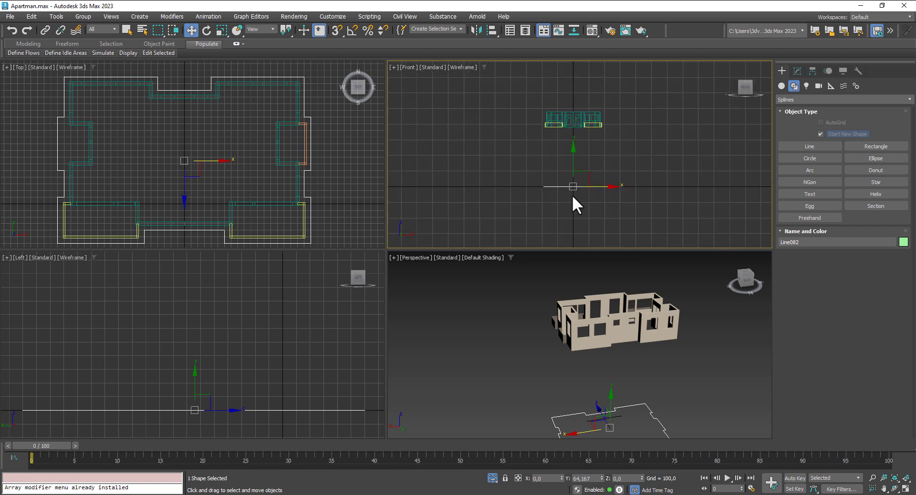
drag(575, 164, 563, 97)
scroll(572, 106, up, 3)
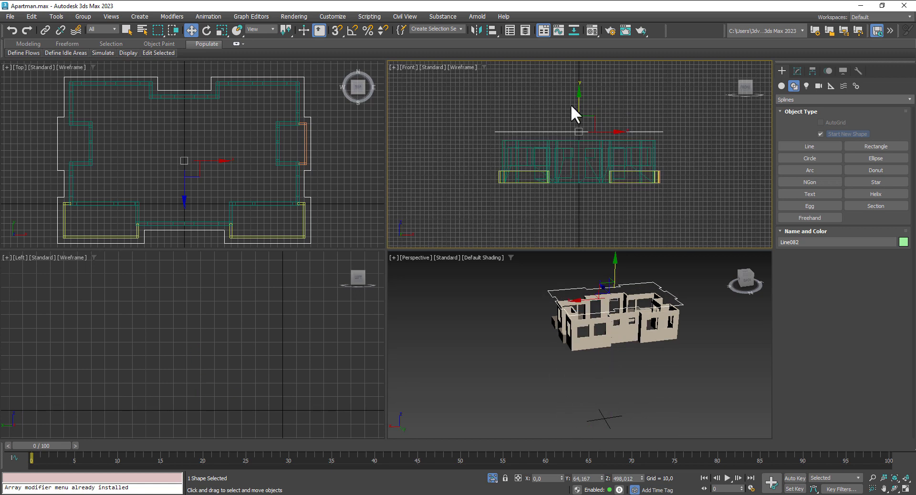
scroll(579, 110, up, 4)
drag(595, 149, 595, 171)
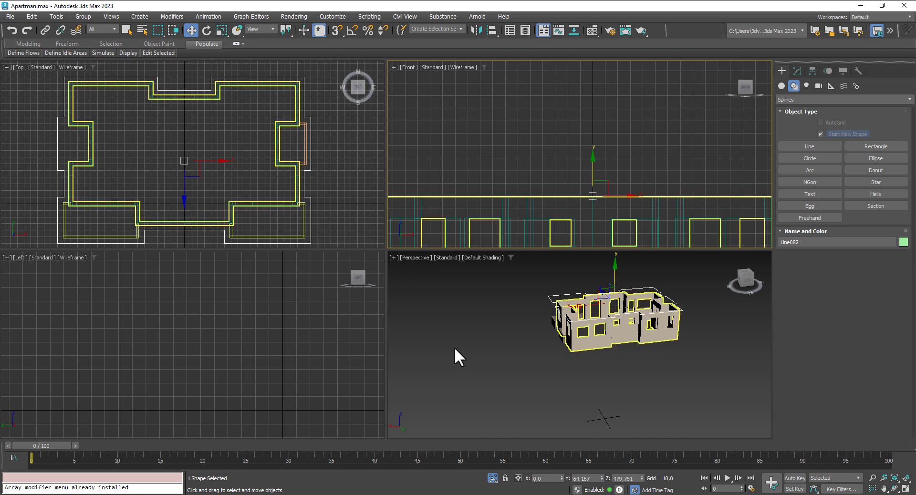
drag(593, 169, 593, 171)
Step: Shift-drag a raised independent copy, Line083, then reselect the original Line082
click(800, 69)
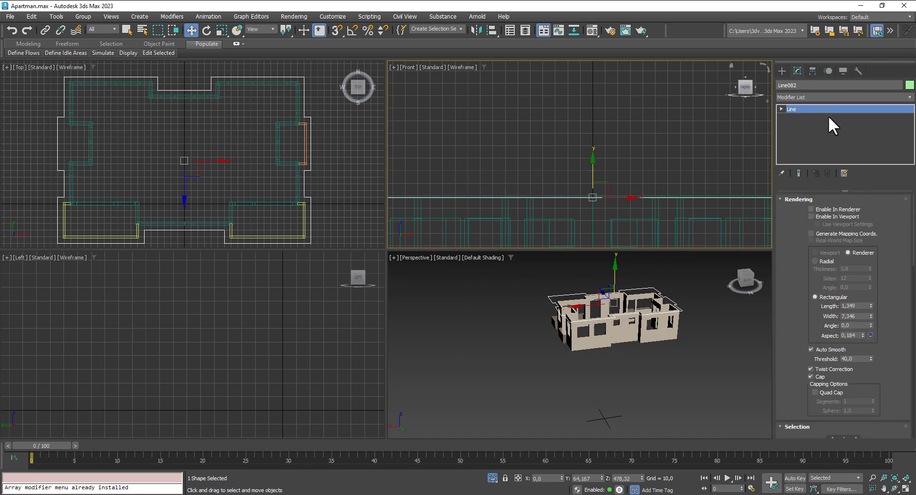
click(839, 97)
click(839, 97)
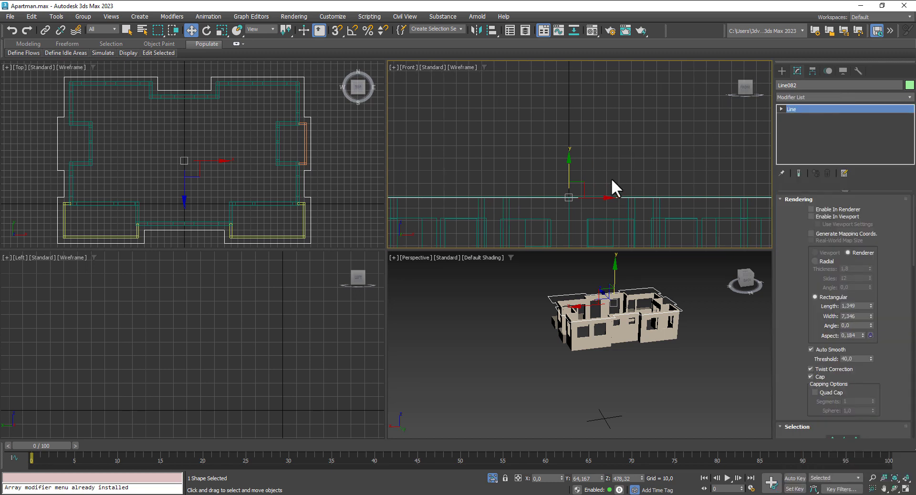
scroll(606, 179, down, 2)
shift+drag(582, 170, 600, 30)
click(463, 293)
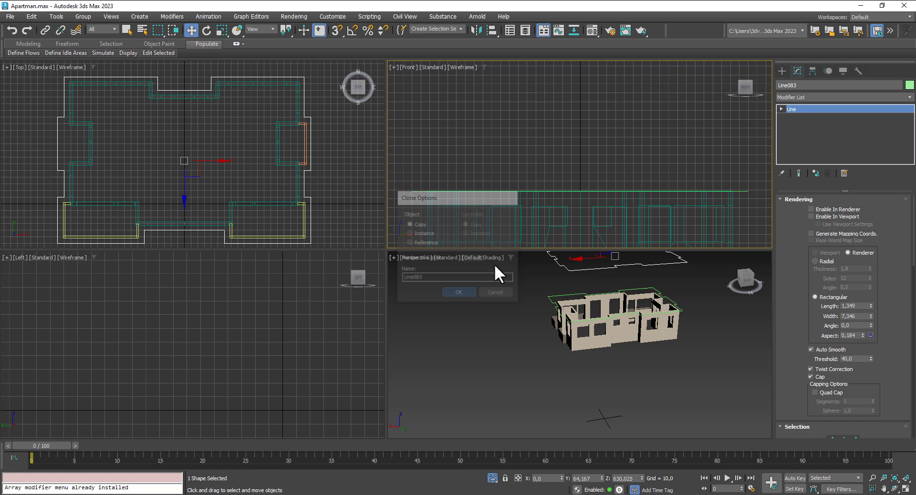
click(520, 191)
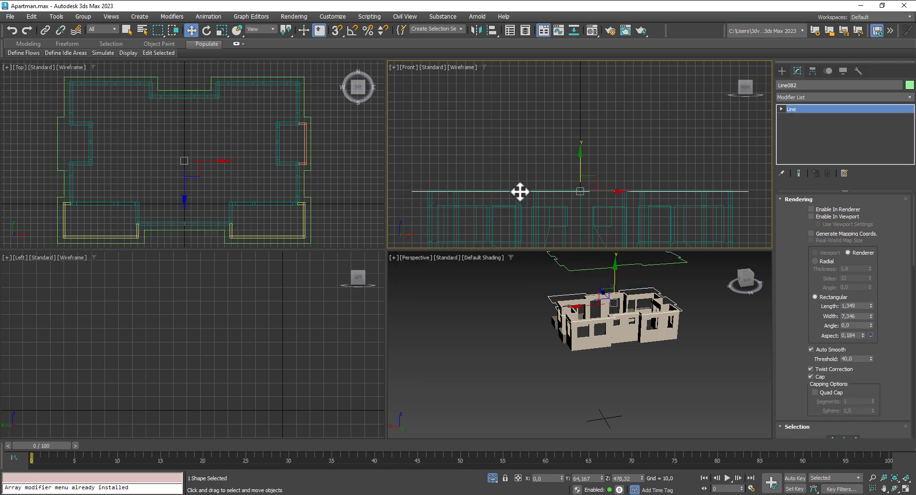
Step: Extrude Line082 by 21,5 into a roof slab and exit Isolate Selection to show everything
click(827, 96)
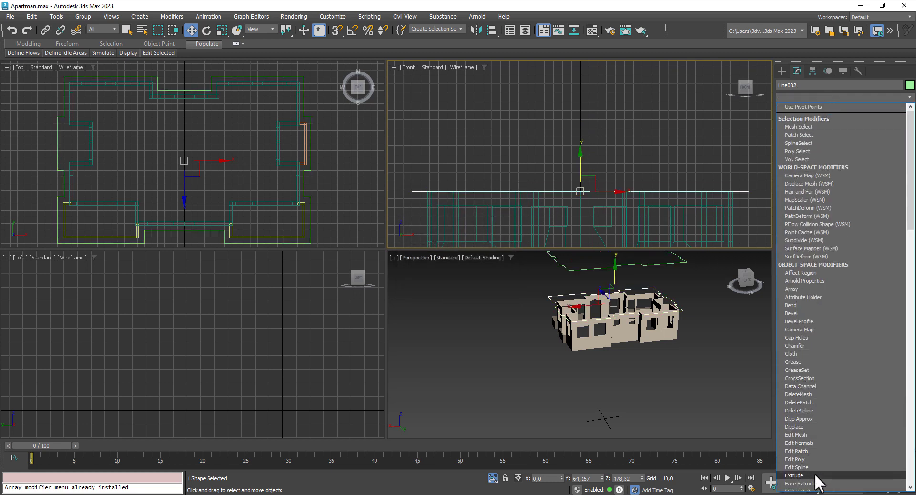
click(794, 476)
drag(869, 212, 874, 280)
drag(875, 281, 875, 283)
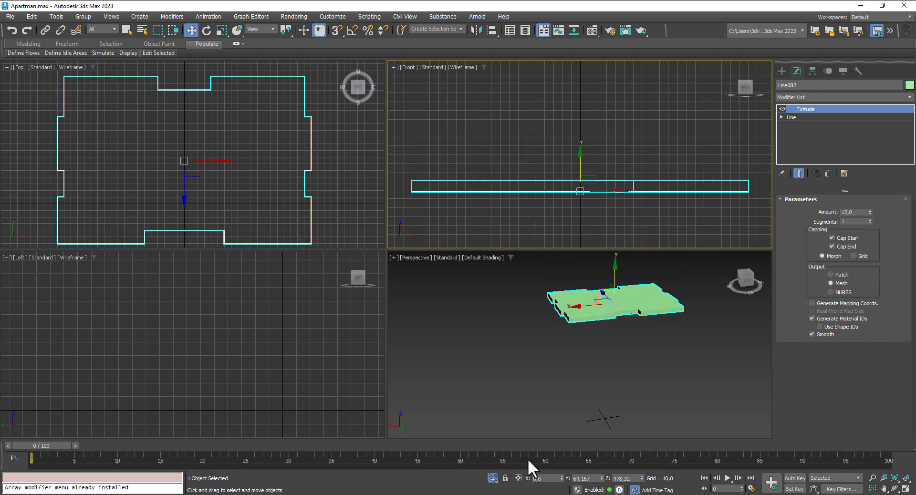
click(493, 478)
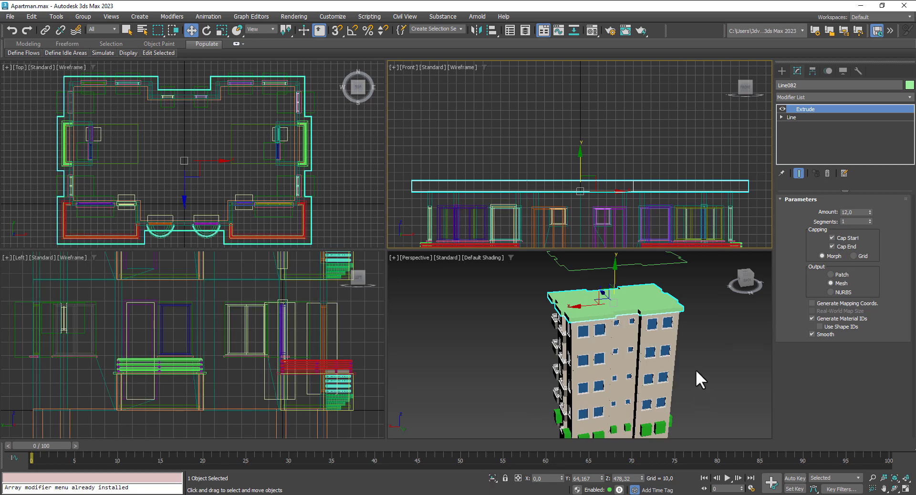
alt+middle_drag(695, 370, 703, 334)
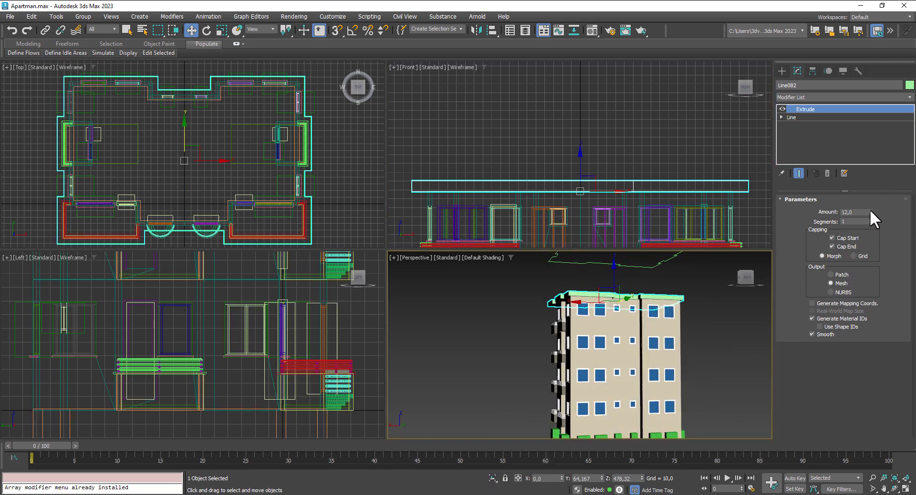
drag(871, 212, 869, 202)
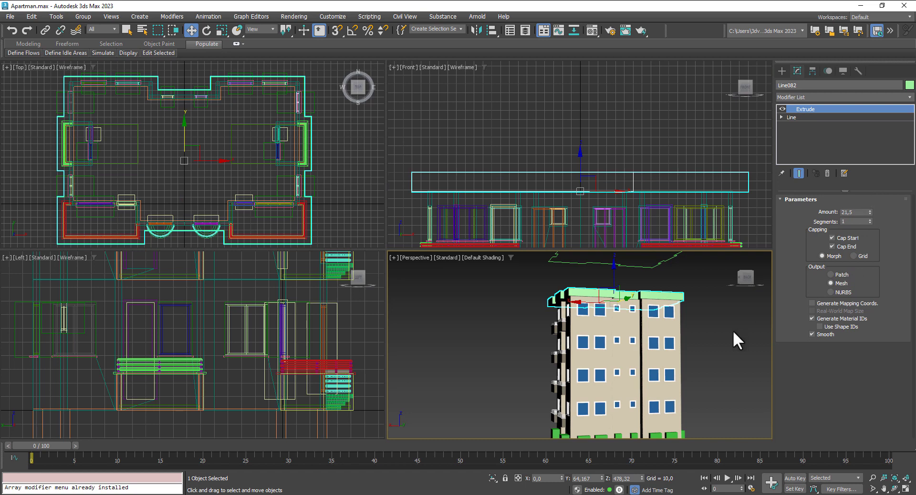
middle_drag(733, 330, 765, 345)
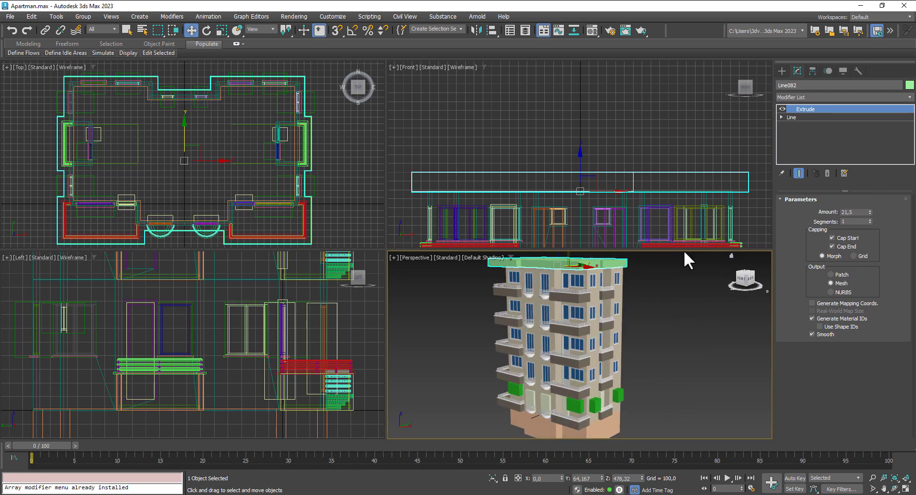
middle_drag(684, 250, 676, 320)
Step: Convert the roof slab to Editable Poly and select its top polygon
right_click(611, 299)
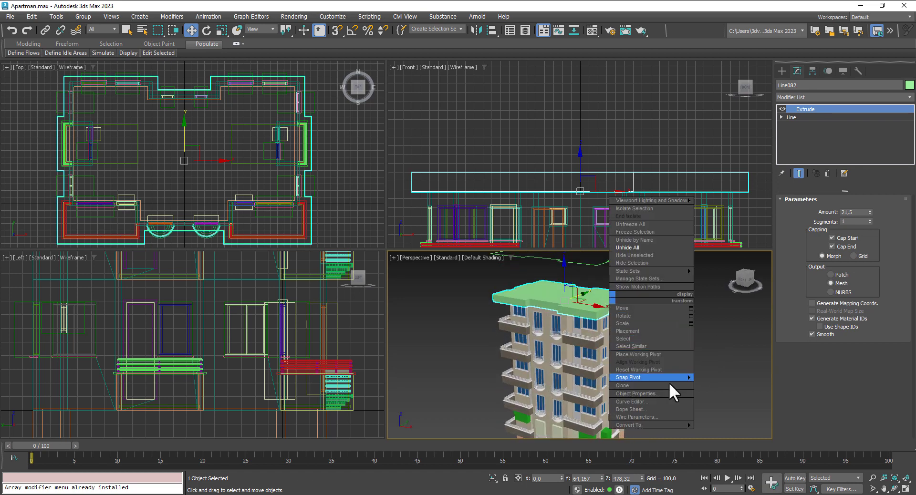
mouse_move(682, 424)
click(735, 432)
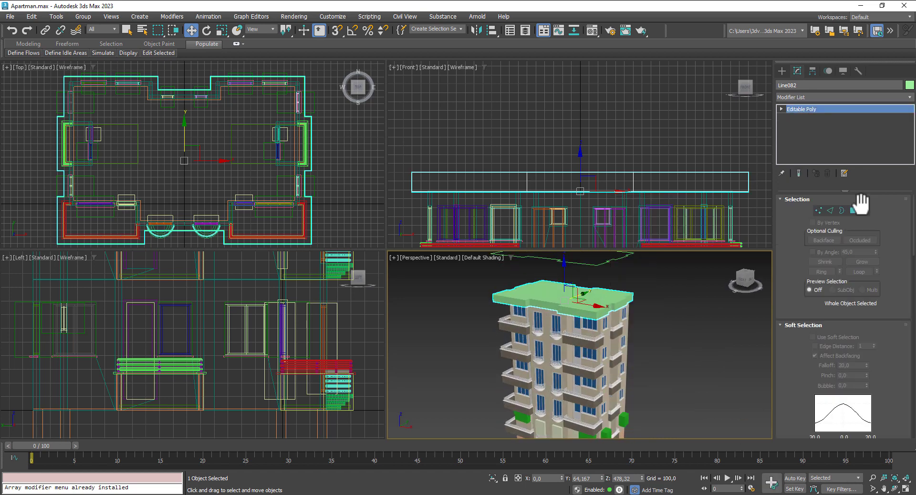
click(854, 210)
click(599, 291)
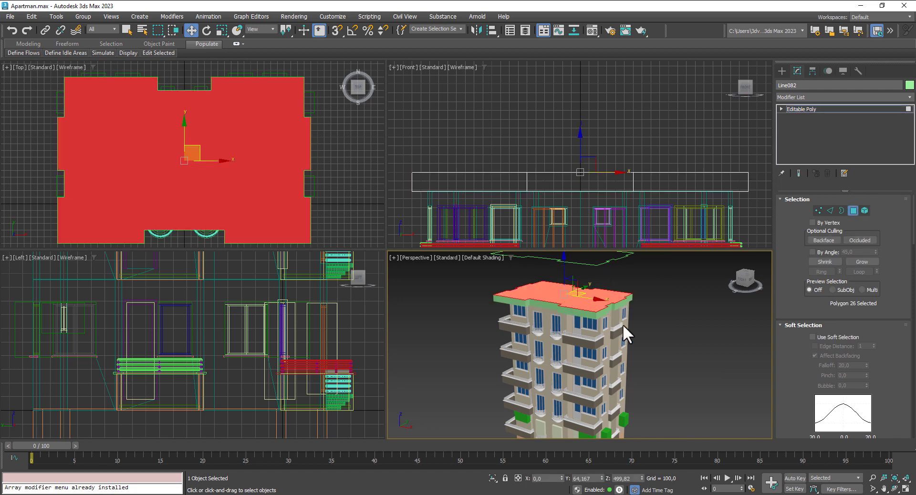
alt+middle_drag(623, 324, 683, 335)
scroll(794, 296, down, 5)
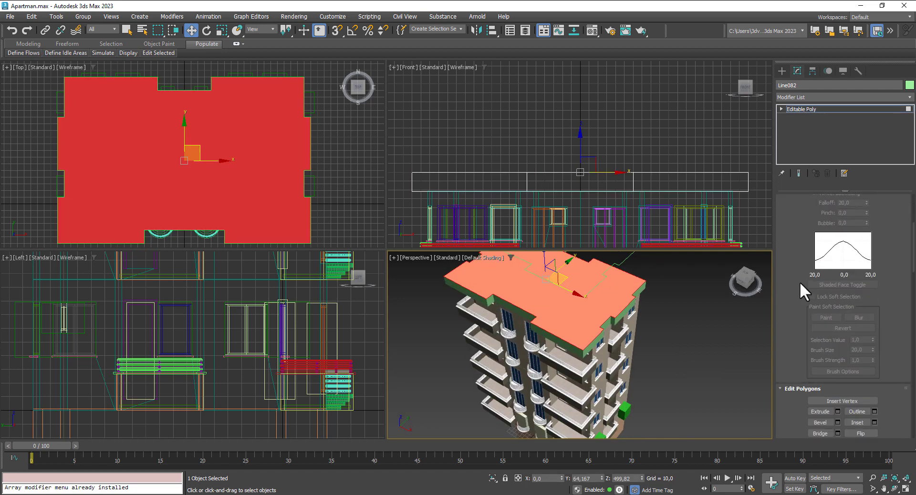
scroll(875, 365, down, 4)
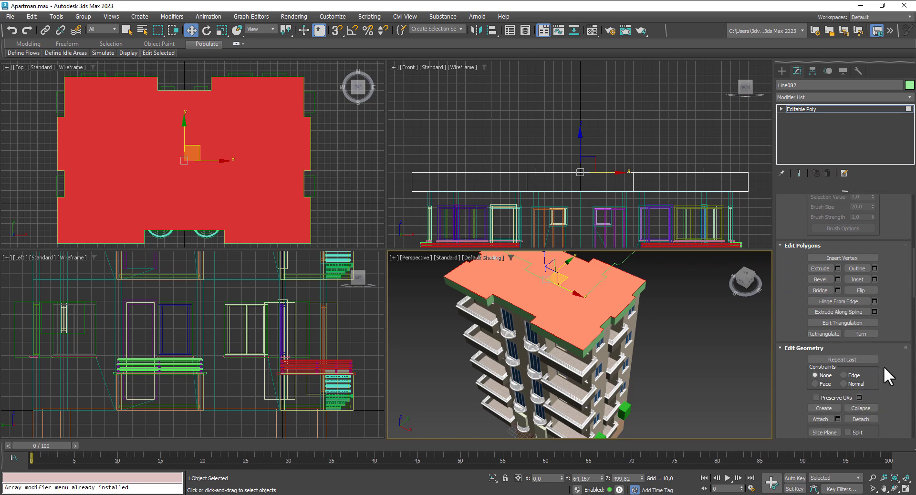
Step: Inset the top face by about 7,388 and extrude it -16,378 to form the parapet
click(875, 279)
middle_drag(671, 333, 667, 350)
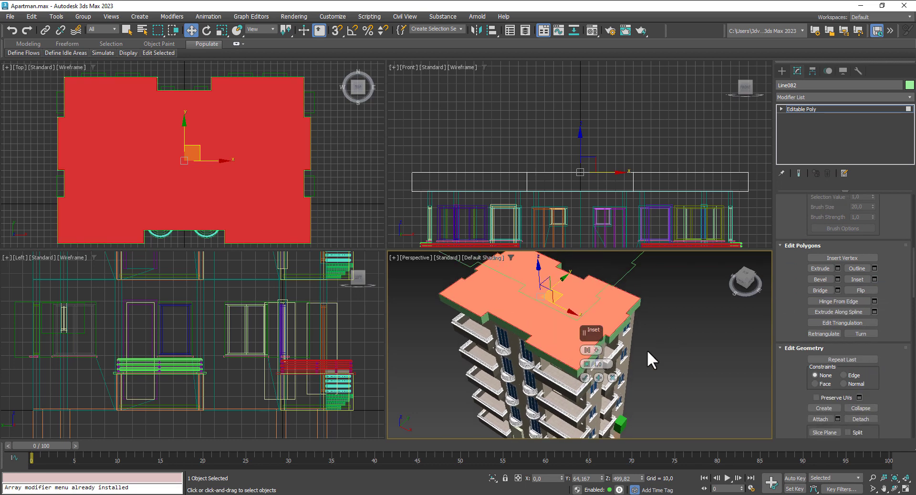
drag(592, 367, 590, 355)
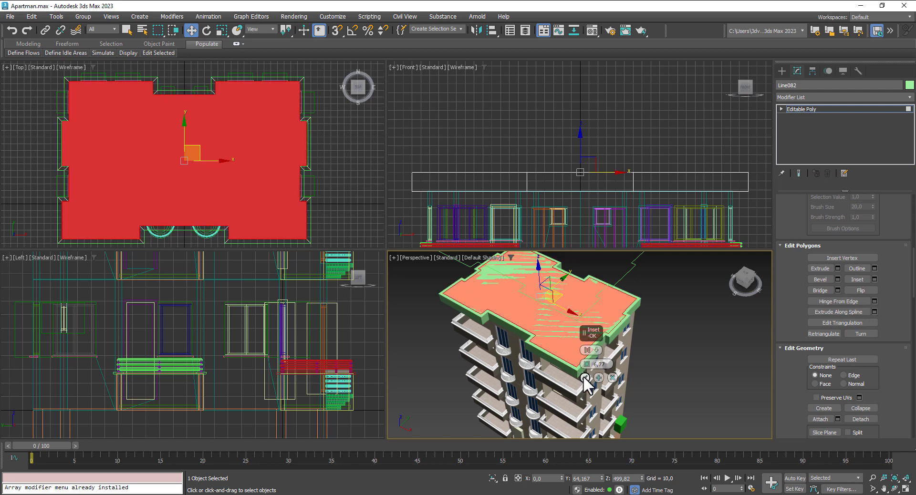
click(585, 378)
click(838, 268)
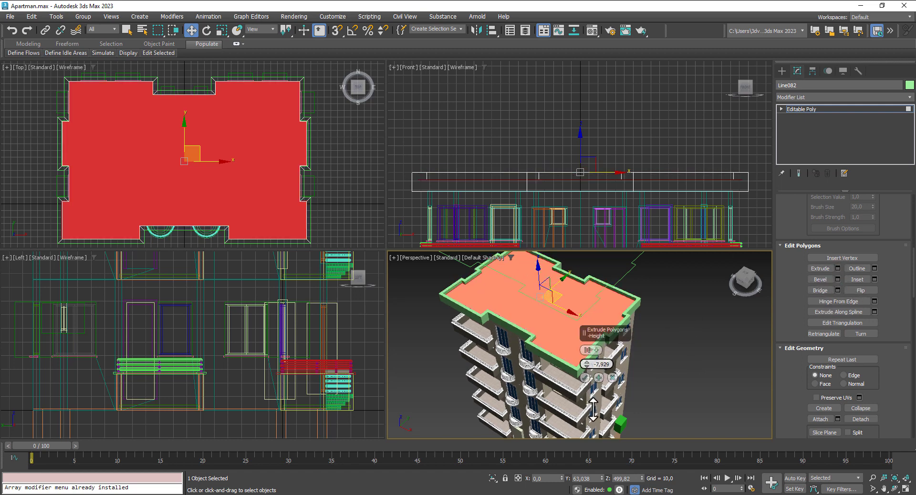
drag(587, 365, 599, 427)
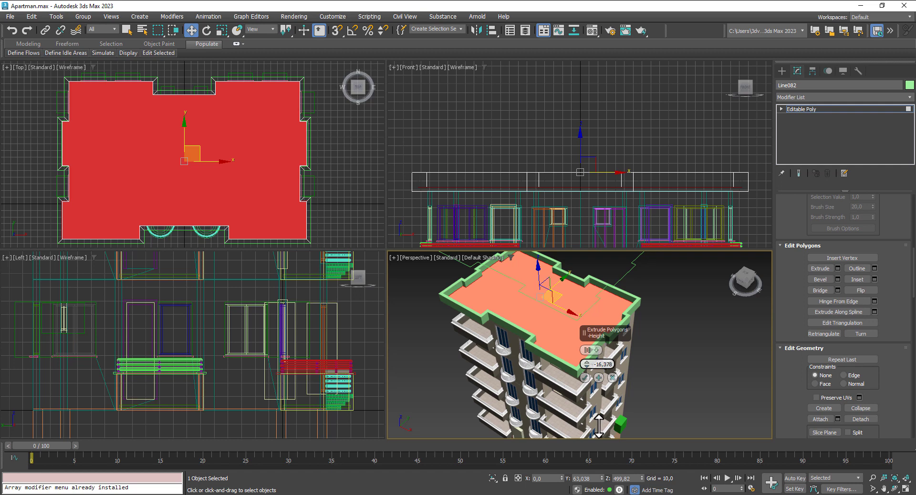
click(585, 378)
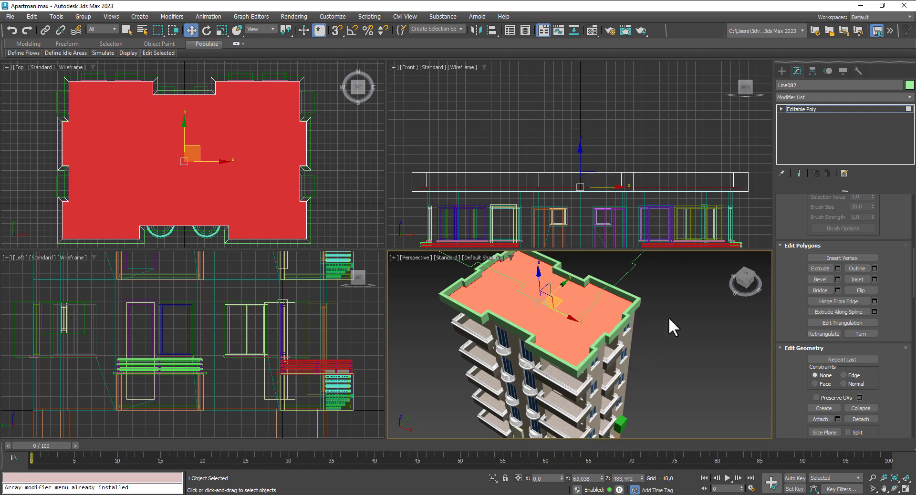
click(810, 110)
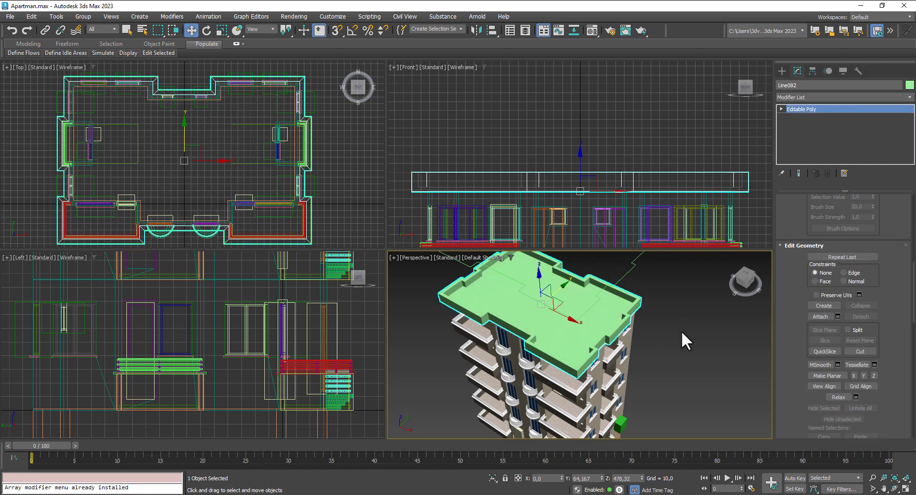
Step: Lower Line083 onto the roof top and make it render as solid rectangular trim
scroll(557, 122, down, 3)
click(564, 89)
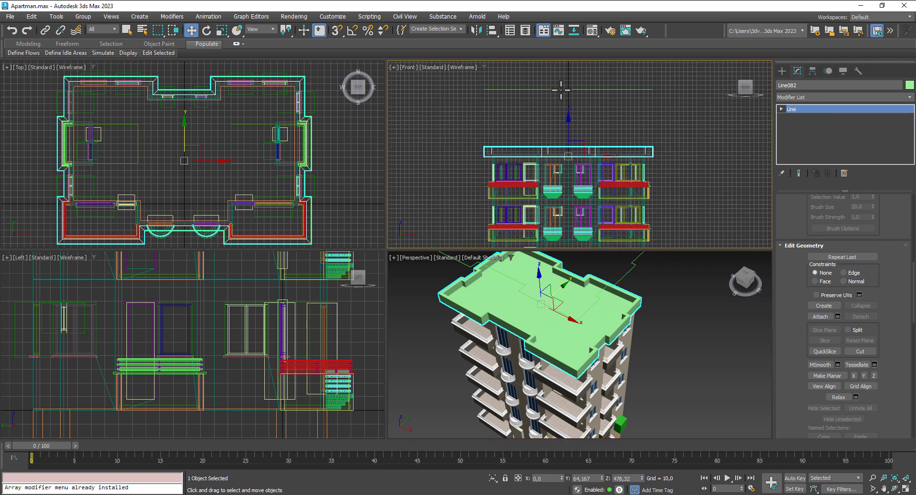
middle_drag(566, 79, 557, 118)
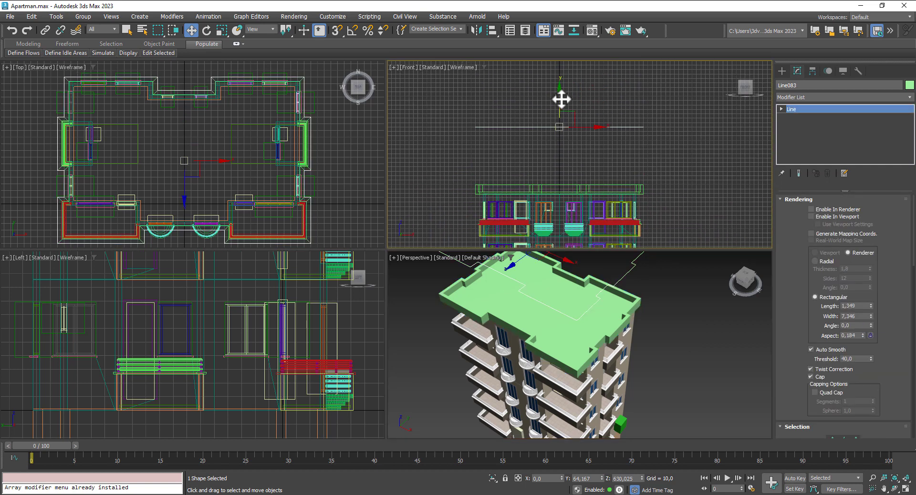
drag(562, 99, 555, 154)
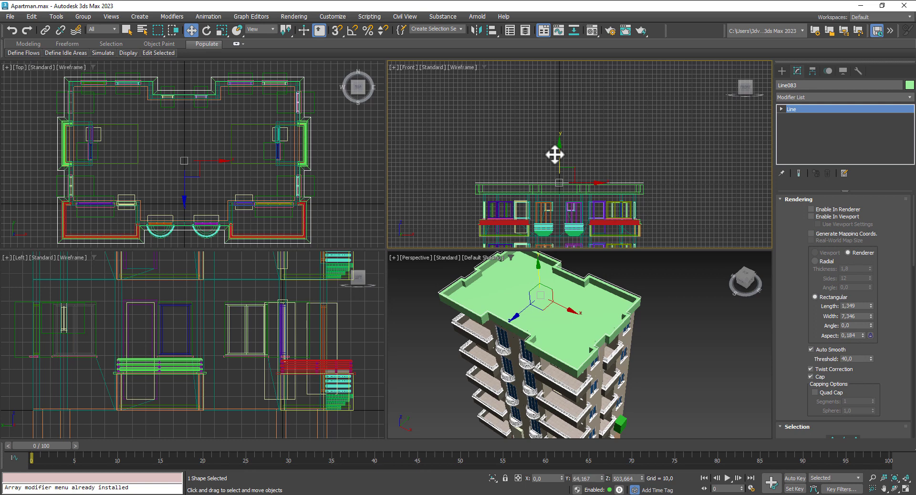
click(811, 216)
Step: Raise the trim slightly to sit along the parapet top, then deselect it and review the roof
scroll(544, 196, up, 4)
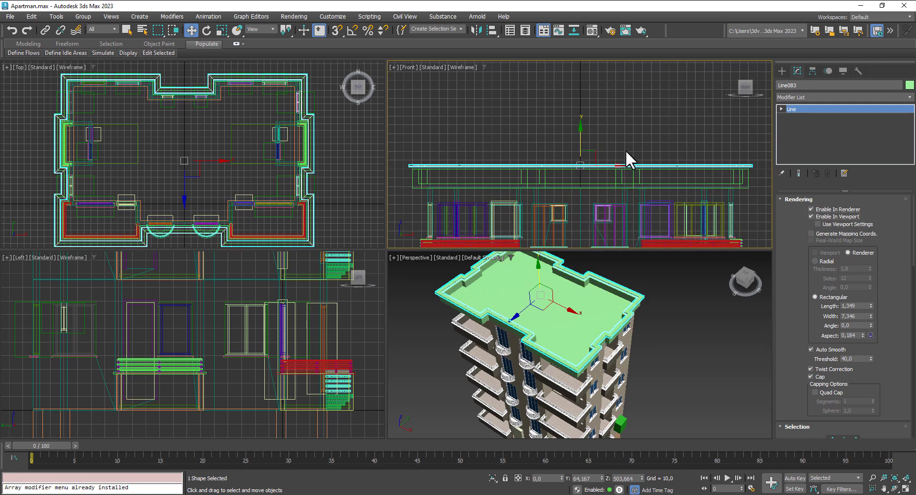
scroll(626, 154, up, 2)
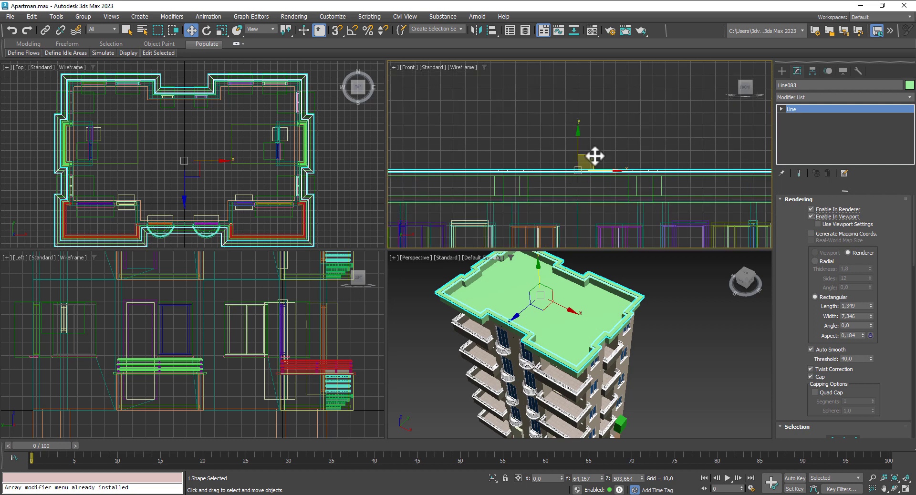
scroll(572, 150, up, 3)
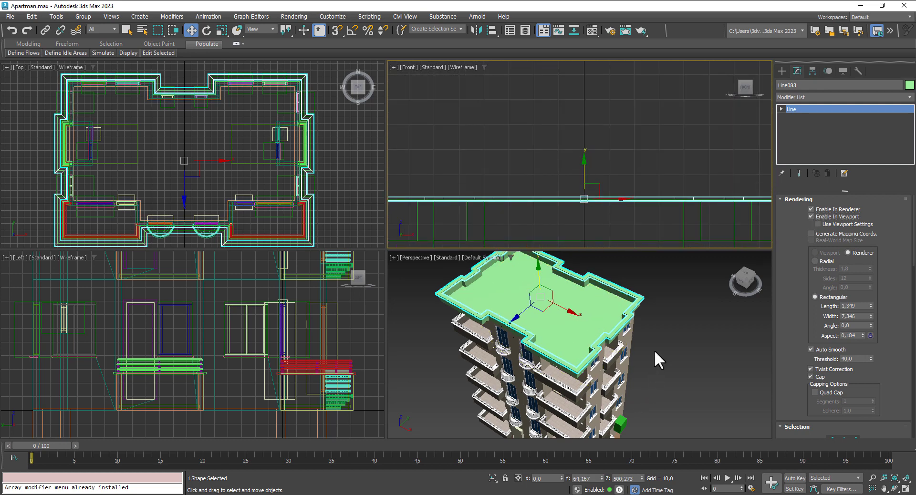
alt+middle_drag(655, 351, 656, 299)
scroll(655, 298, up, 3)
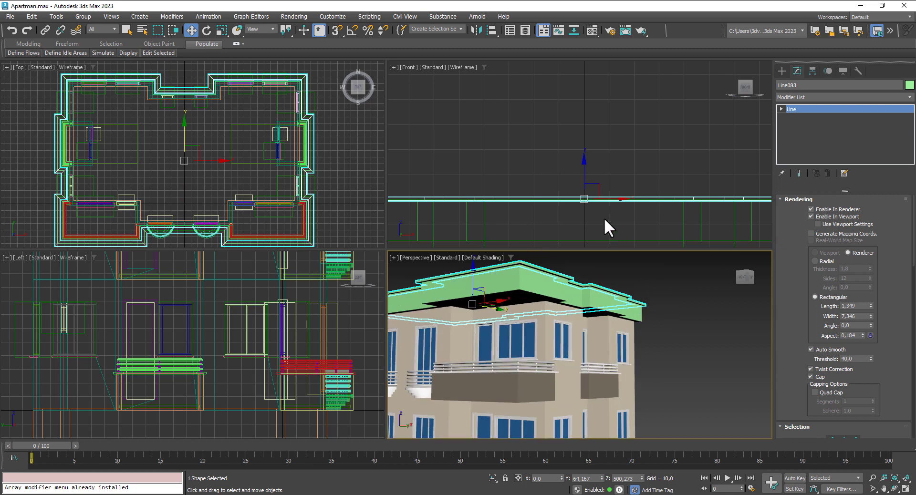
scroll(605, 220, up, 2)
drag(577, 169, 591, 199)
click(663, 367)
scroll(650, 341, down, 3)
alt+middle_drag(650, 341, 634, 280)
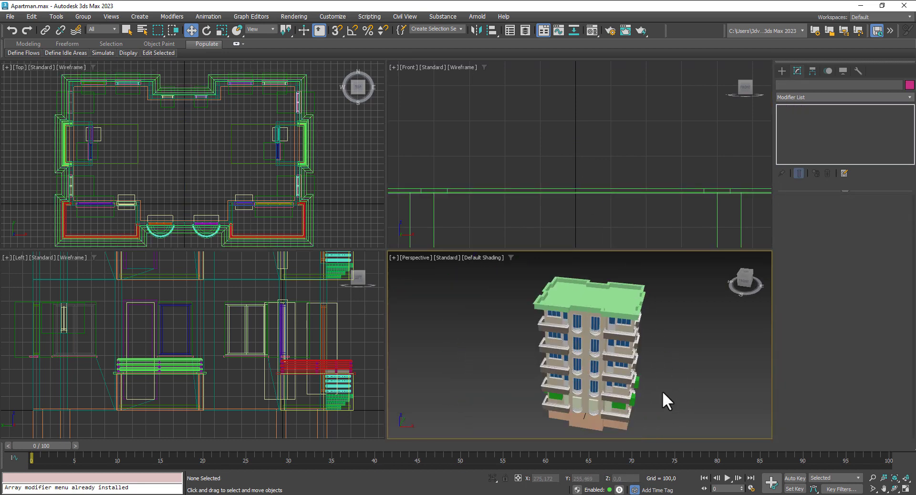
alt+middle_drag(688, 383, 679, 363)
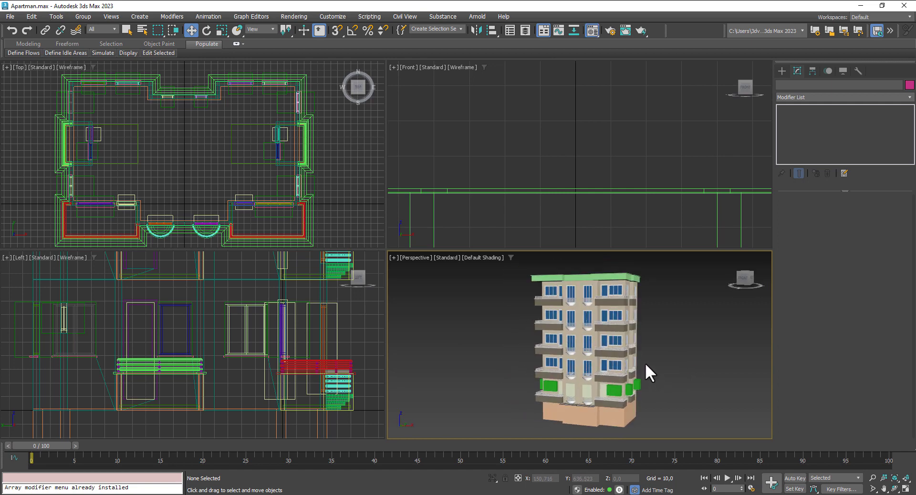
key(m)
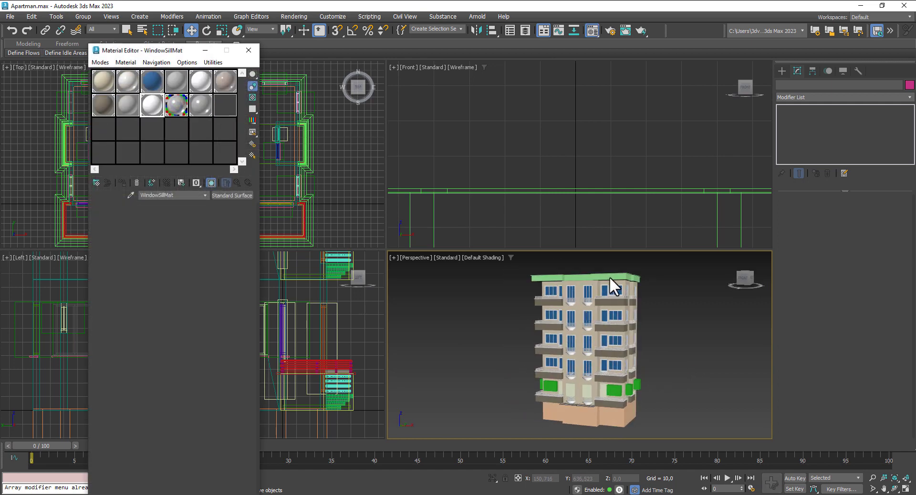
Step: Give the building base the beige 01 - Default material
click(609, 276)
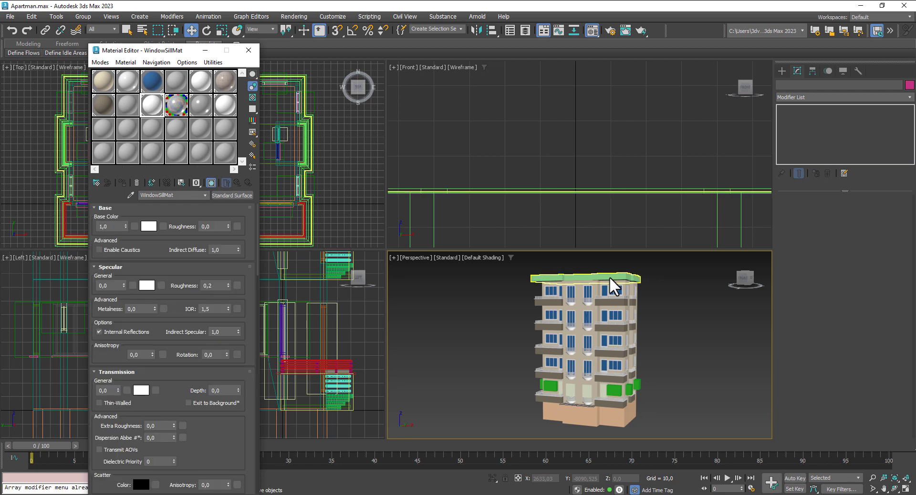
click(609, 276)
click(124, 182)
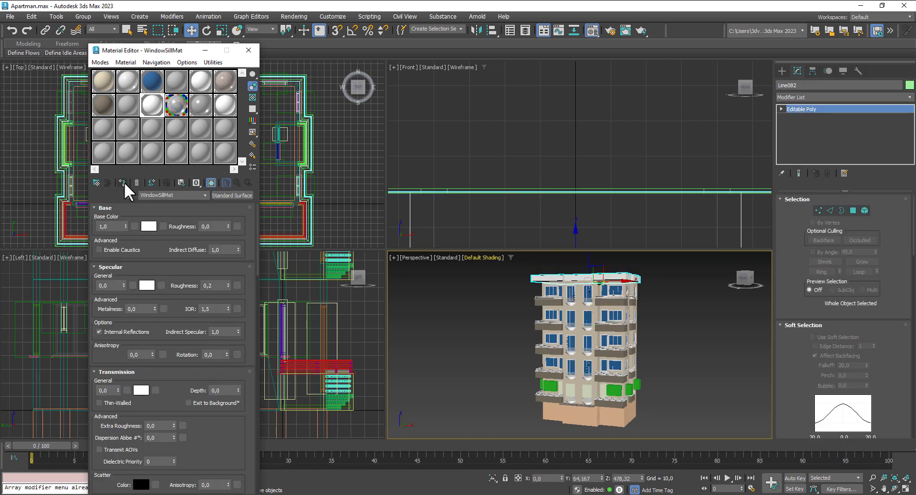
click(616, 416)
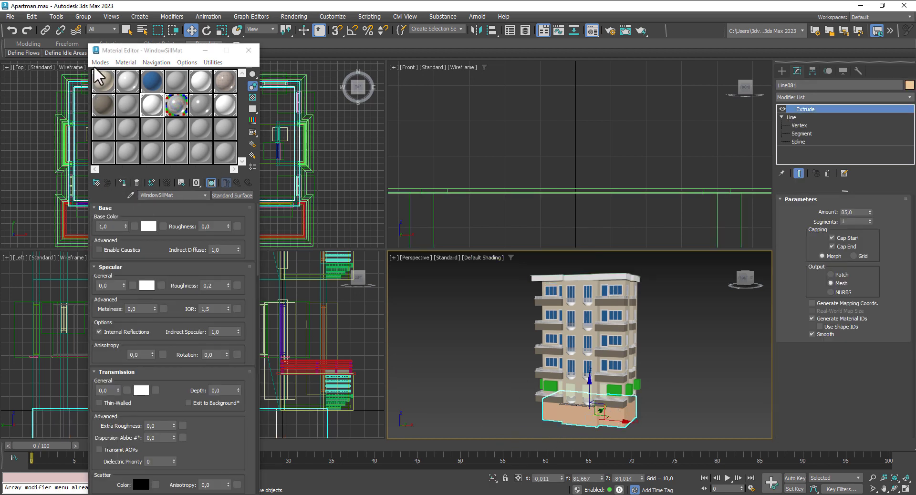
click(102, 80)
click(122, 182)
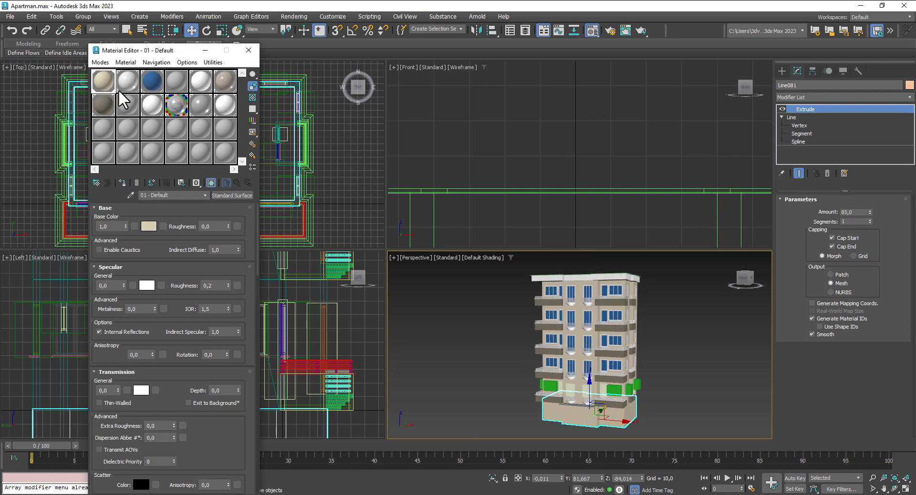
Step: Assign BalkonyMat to the roof slab Line082 and save the scene
click(112, 106)
click(537, 278)
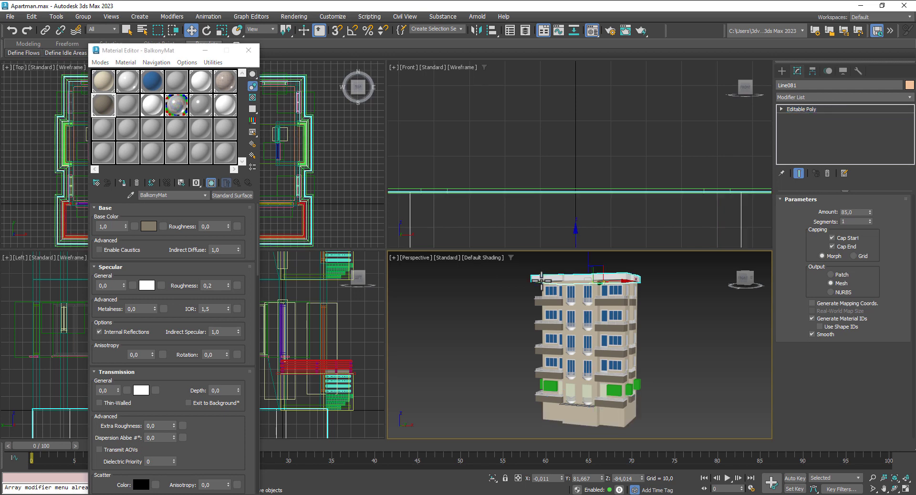
click(123, 181)
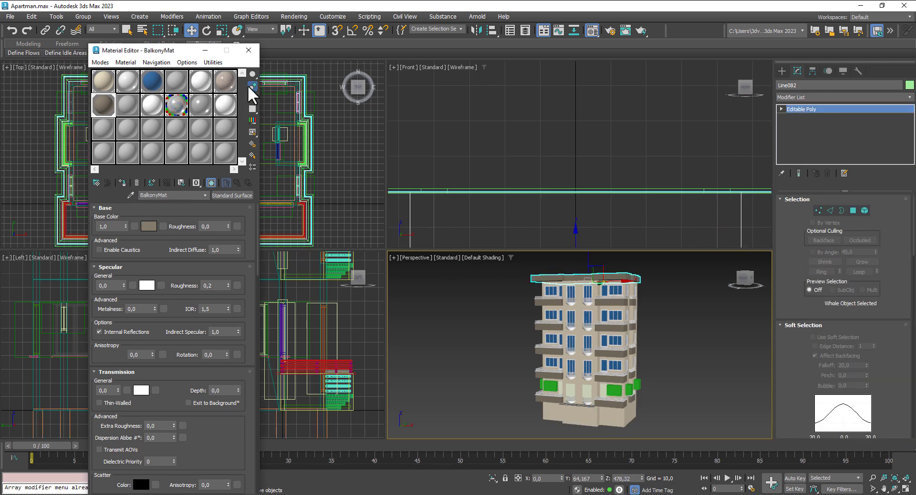
click(248, 49)
click(471, 308)
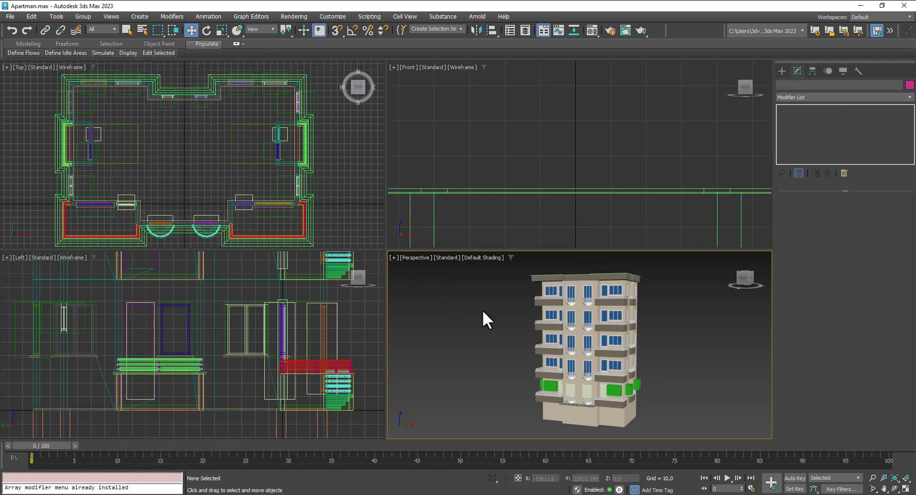
key(ctrl+s)
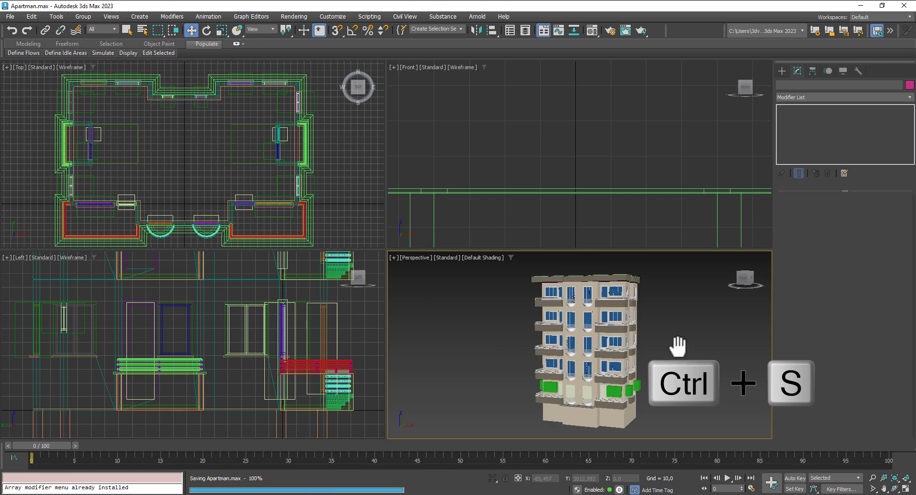
Step: Assign WindowSillMat to the roof edge trim Line083
click(620, 280)
scroll(602, 338, up, 5)
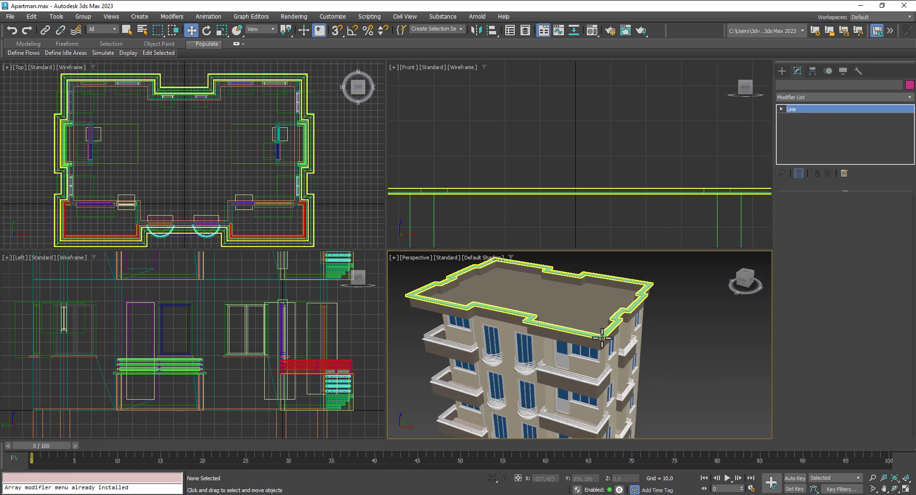
click(602, 338)
key(m)
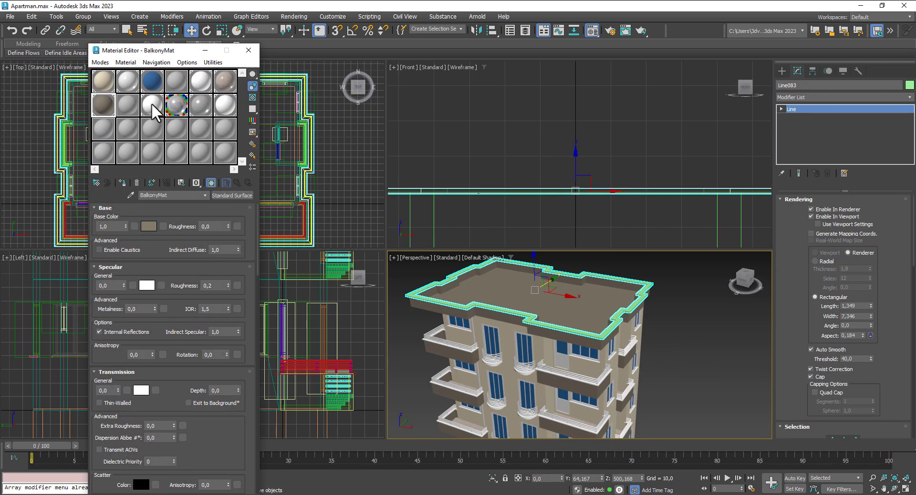
click(200, 82)
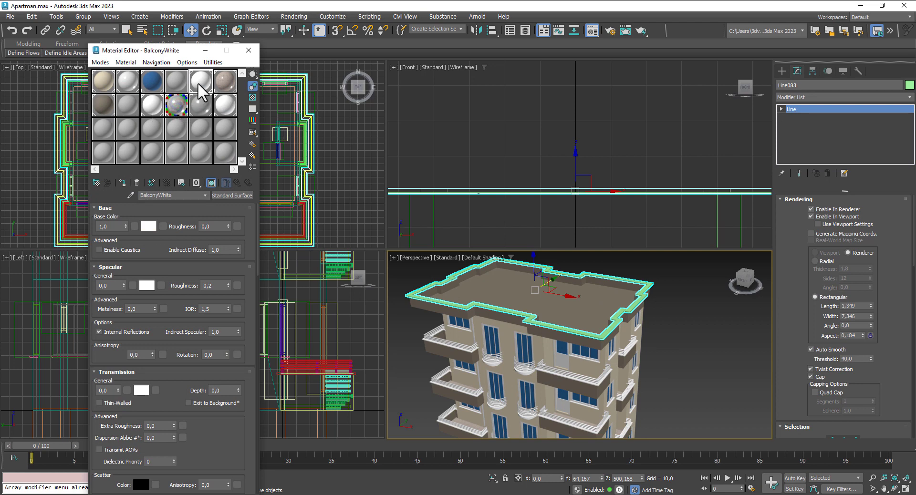
click(229, 107)
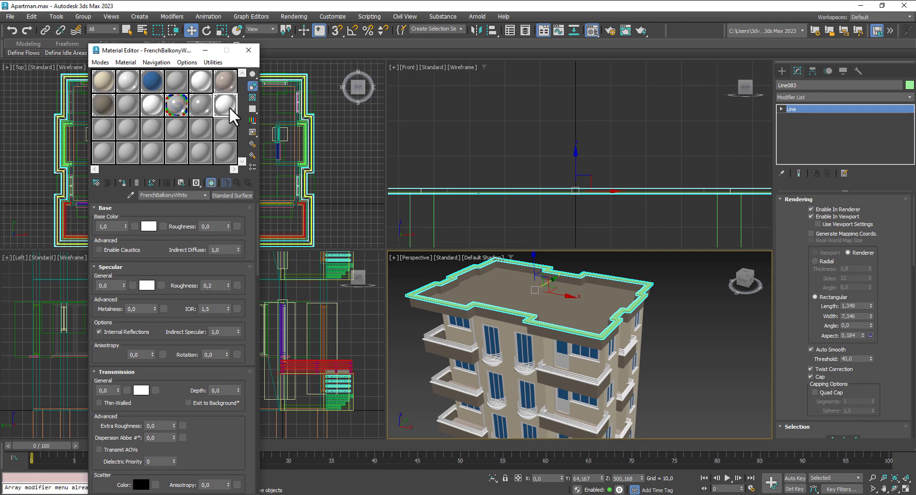
click(148, 103)
click(122, 184)
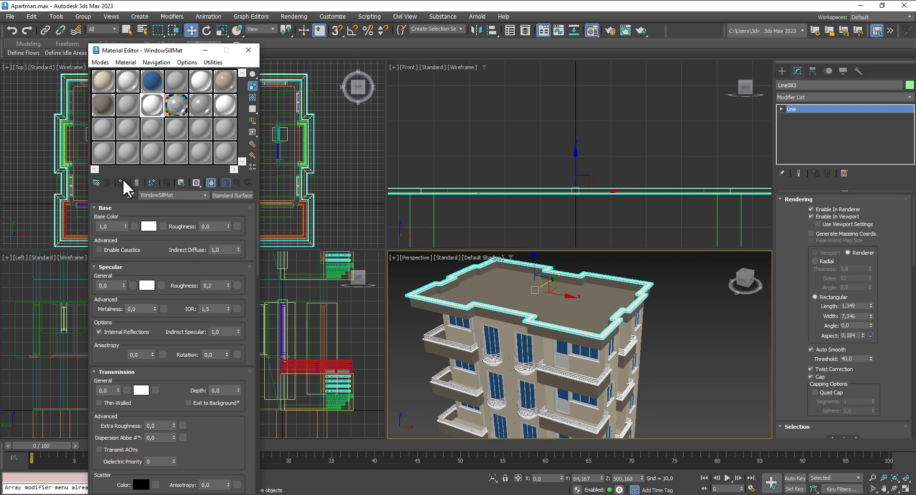
click(248, 50)
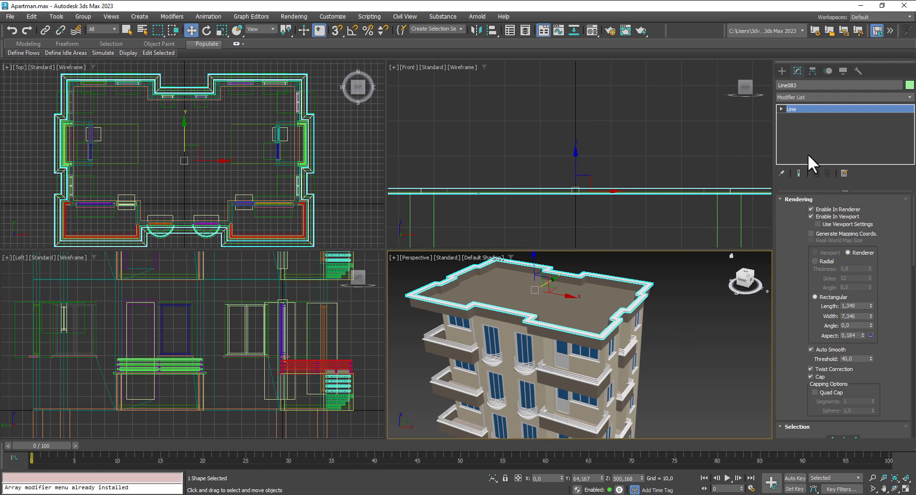
Step: Add an Edit Mesh modifier to the roof slab and select its top polygons
click(585, 299)
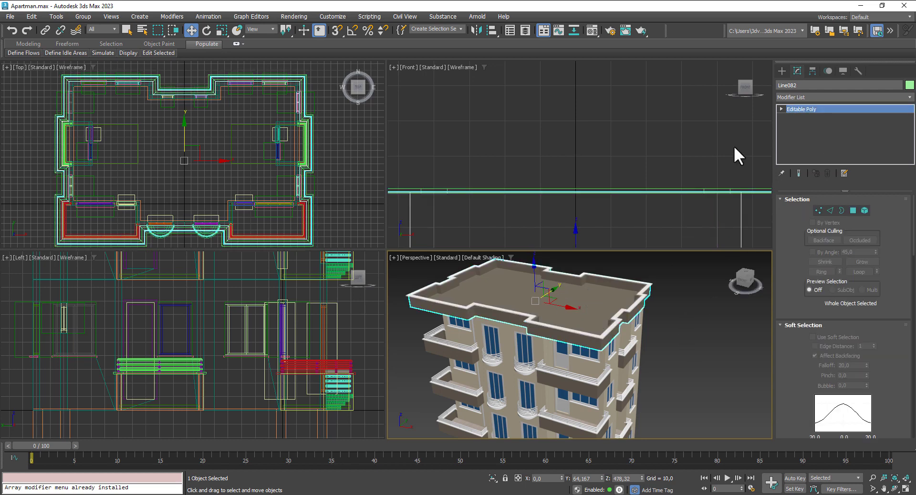
click(836, 95)
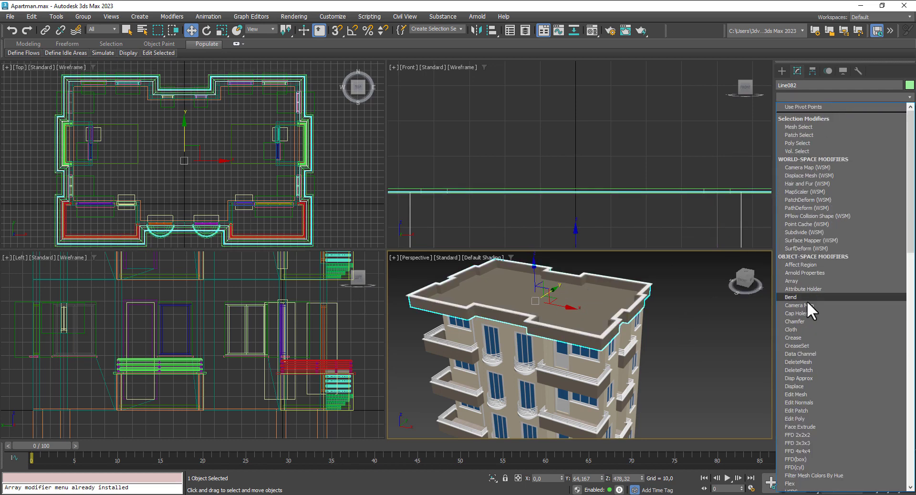
click(821, 395)
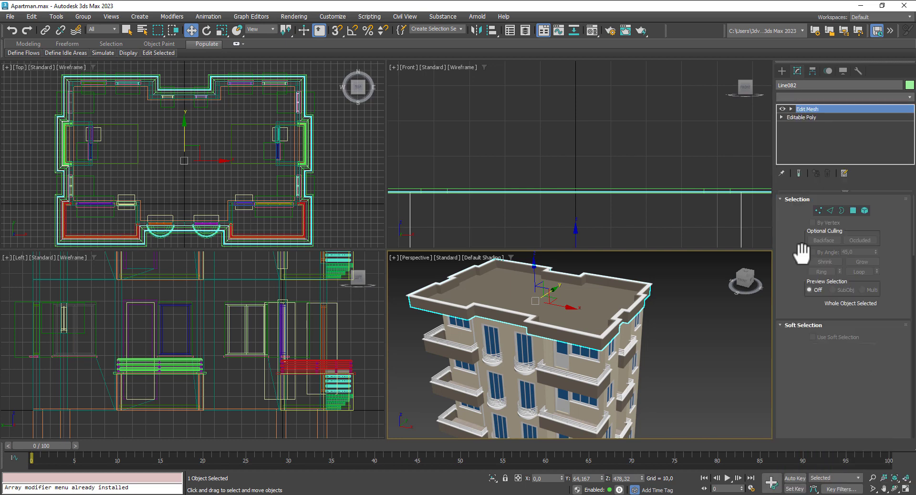
click(853, 213)
click(534, 299)
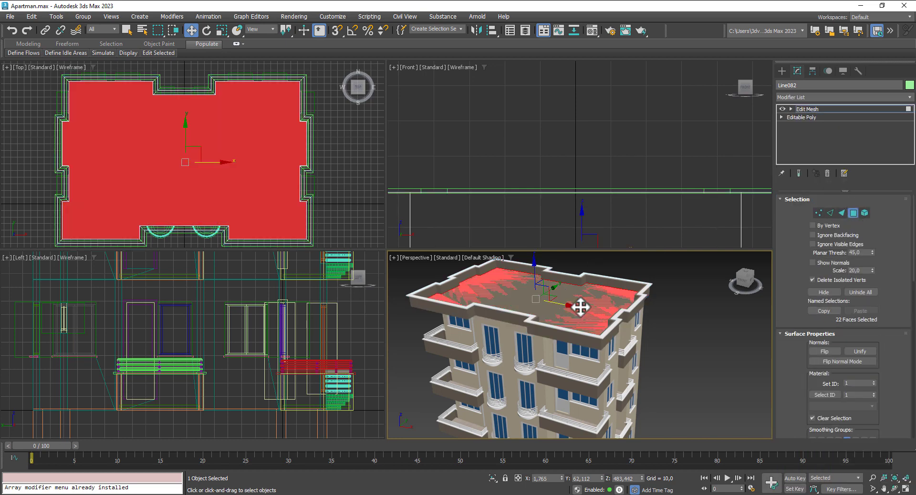
Step: Assign a copied material to those top faces and name it tERRACEmAT
click(591, 30)
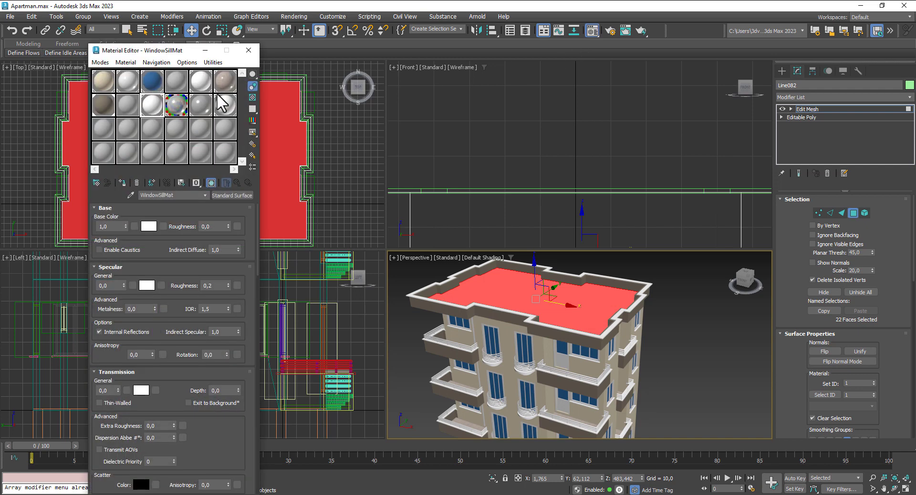
drag(231, 81, 227, 126)
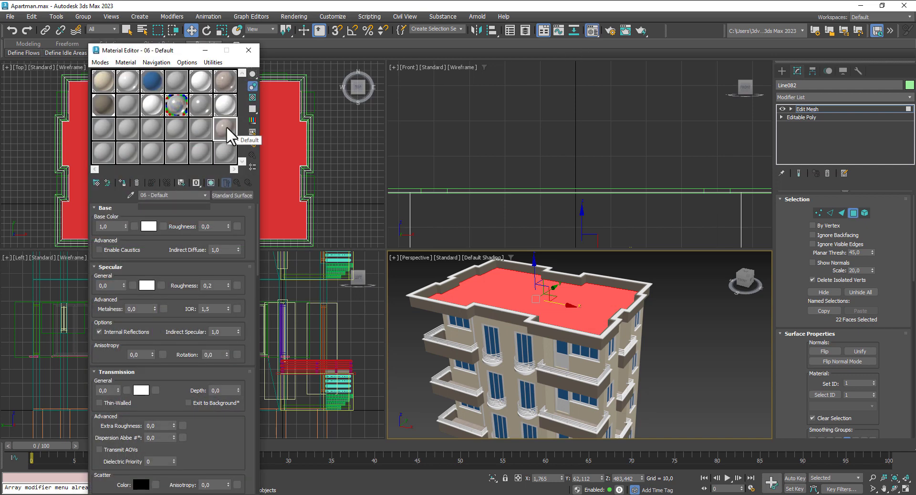
click(123, 182)
click(412, 247)
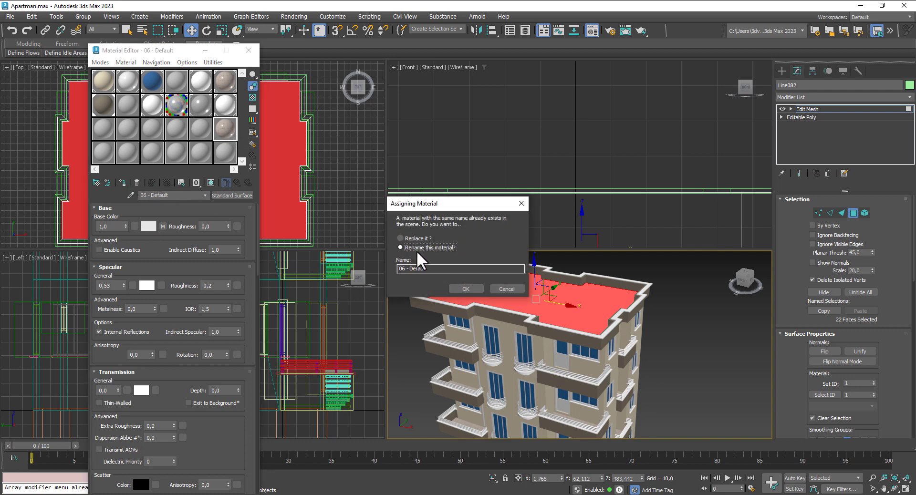
key(Tab)
click(466, 285)
scroll(466, 287, up, 3)
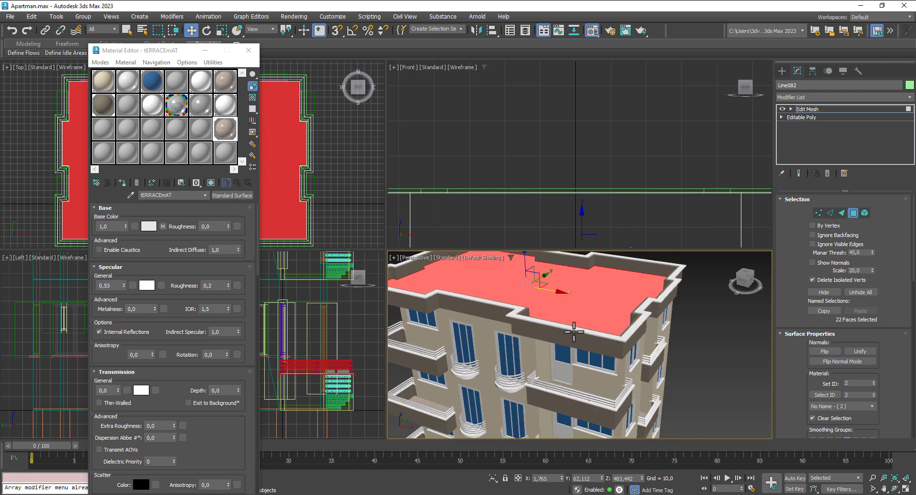
Step: Add a UVW Map modifier to the terrace roof
click(840, 98)
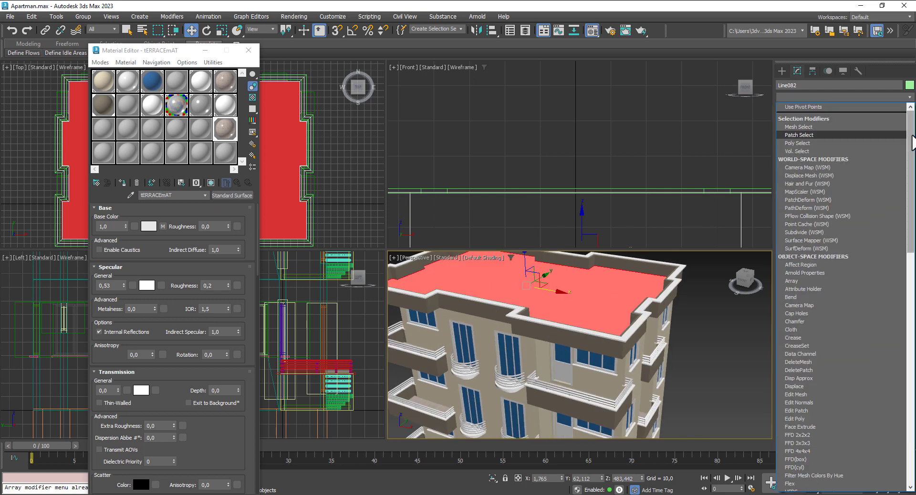
drag(911, 139, 902, 415)
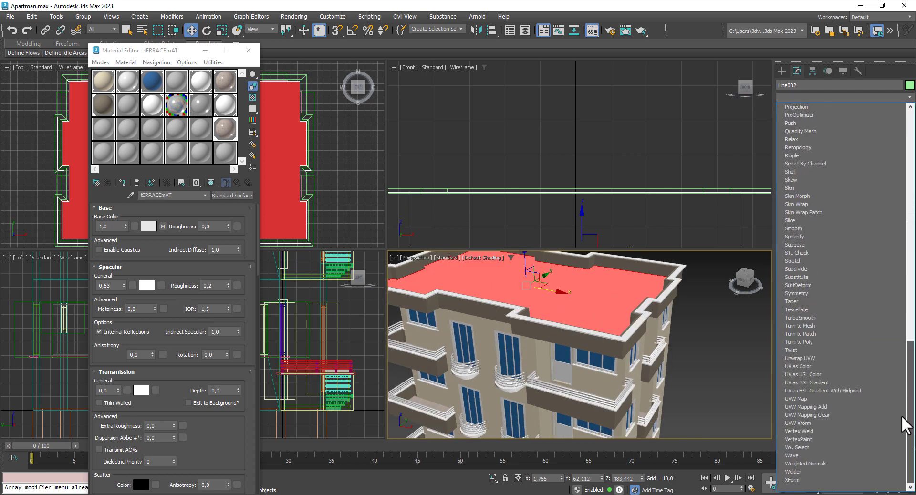
click(801, 399)
alt+middle_drag(678, 343, 680, 359)
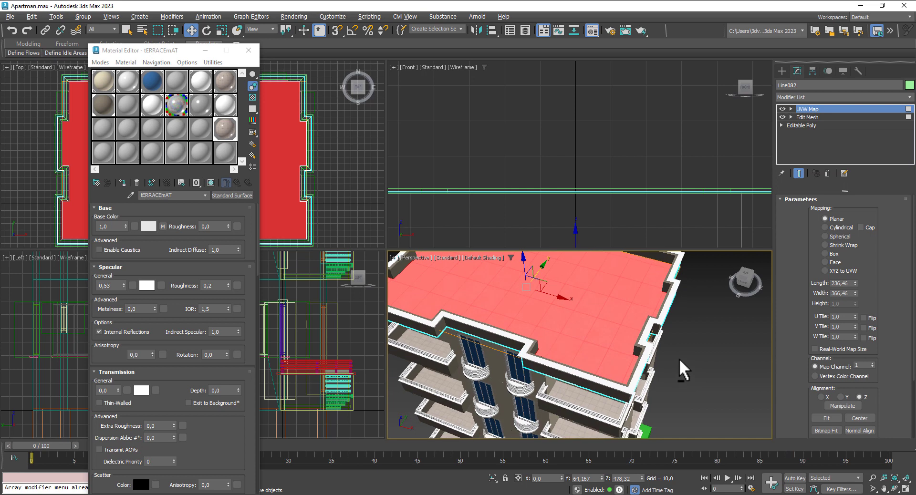
Step: Set the base colour tile texture's tiling to about 4.6 × 5.1
click(162, 227)
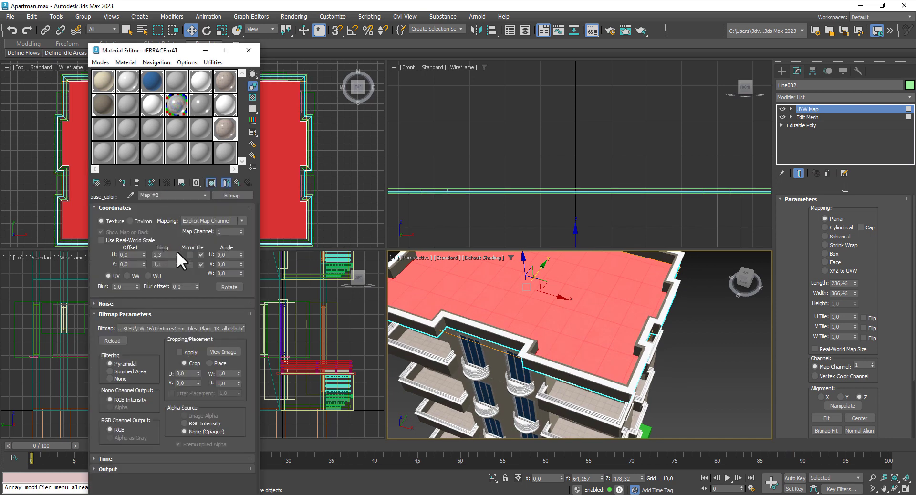
mouse_move(177, 251)
mouse_down()
mouse_move(179, 231)
mouse_move(177, 245)
mouse_up()
click(714, 355)
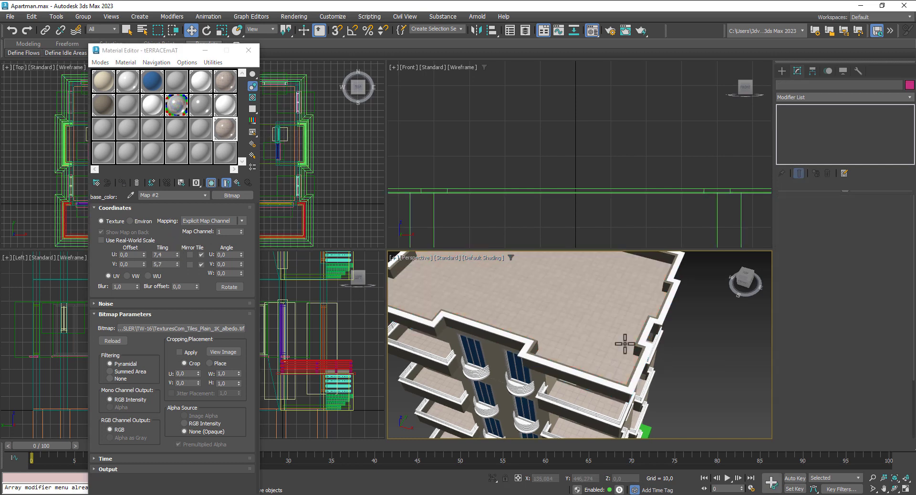
scroll(606, 332, up, 3)
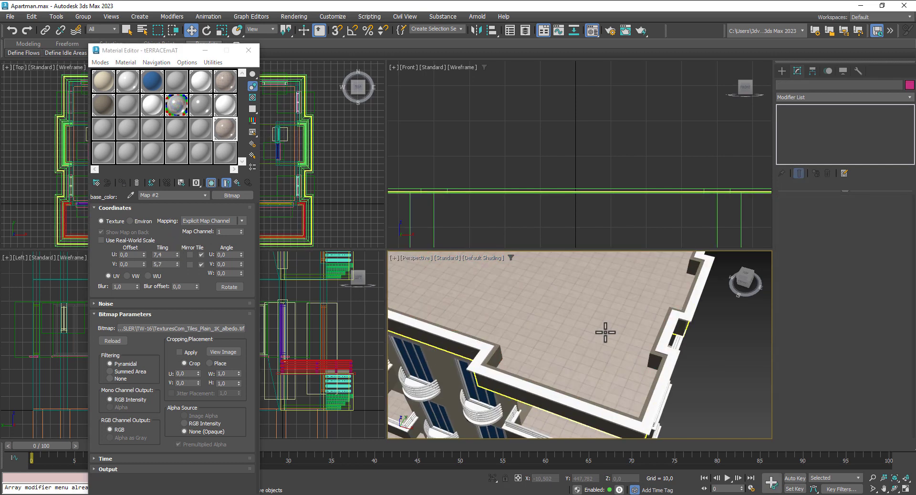
drag(177, 255, 177, 270)
click(177, 266)
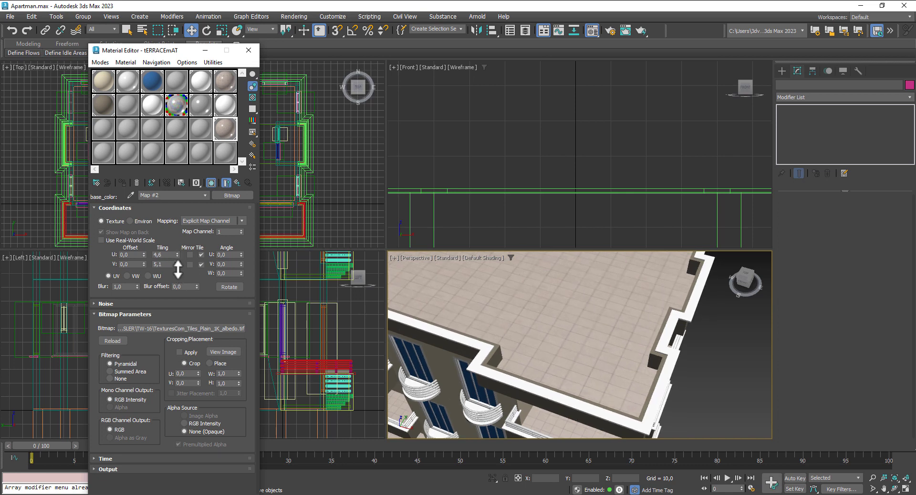
scroll(614, 338, down, 10)
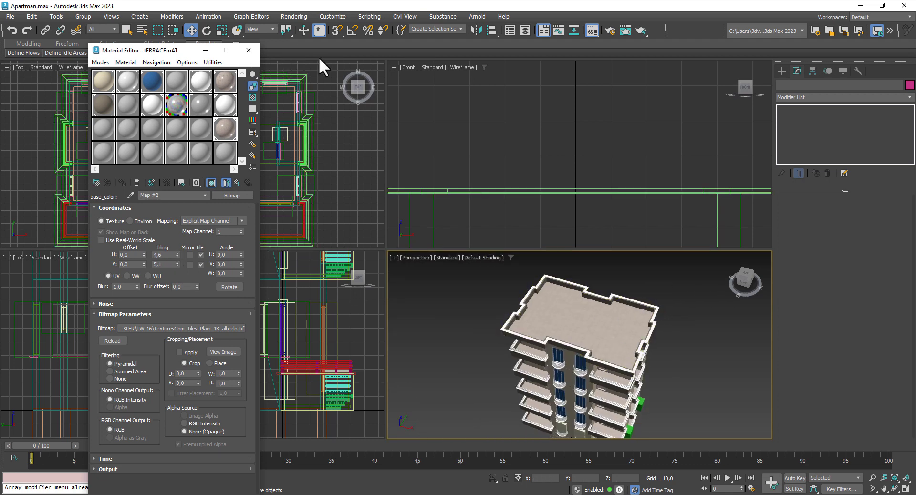
click(248, 50)
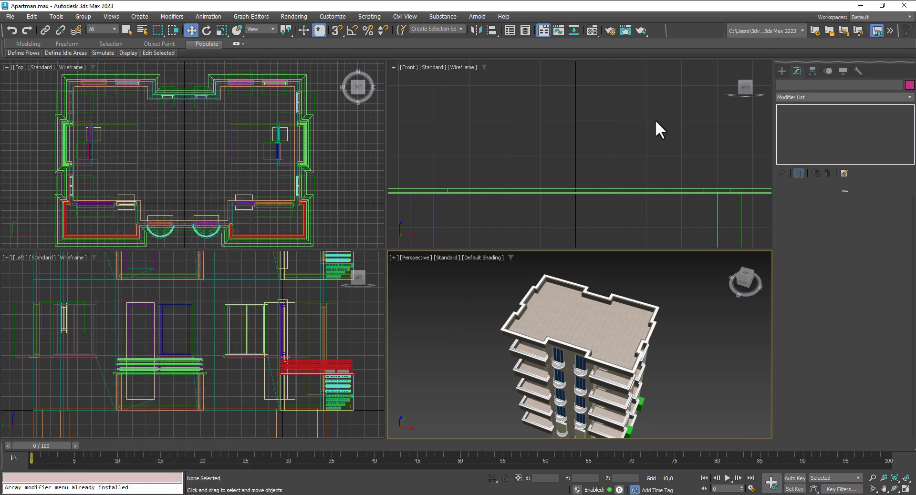
Step: Create a box of about 65.8 × 101.6 × 63 over the roof plan in the Top view
click(782, 70)
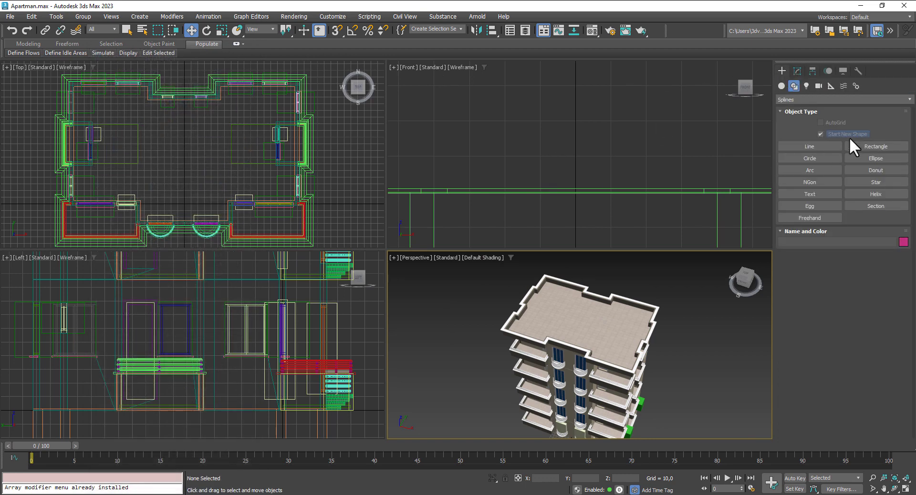
click(783, 84)
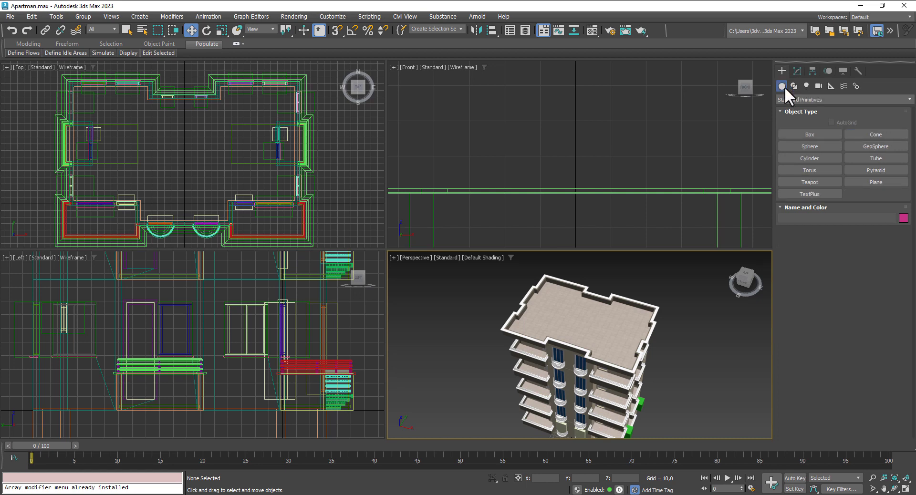
click(814, 134)
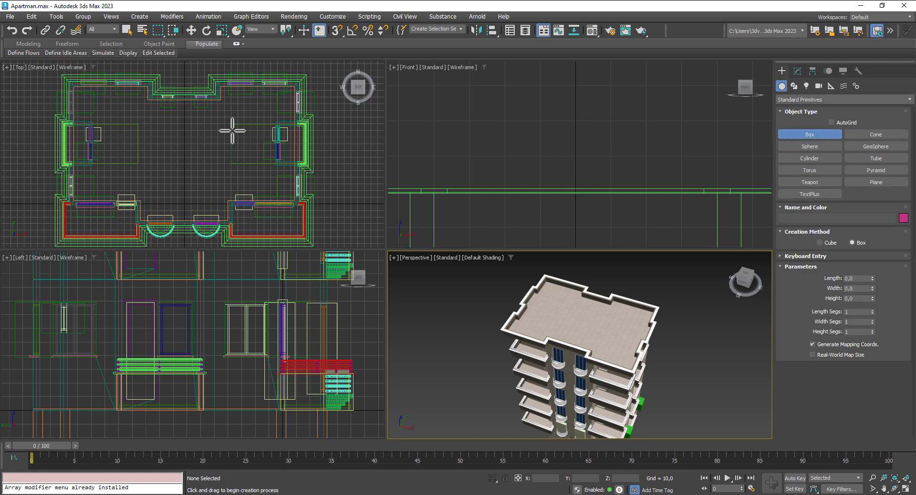
drag(151, 106, 220, 151)
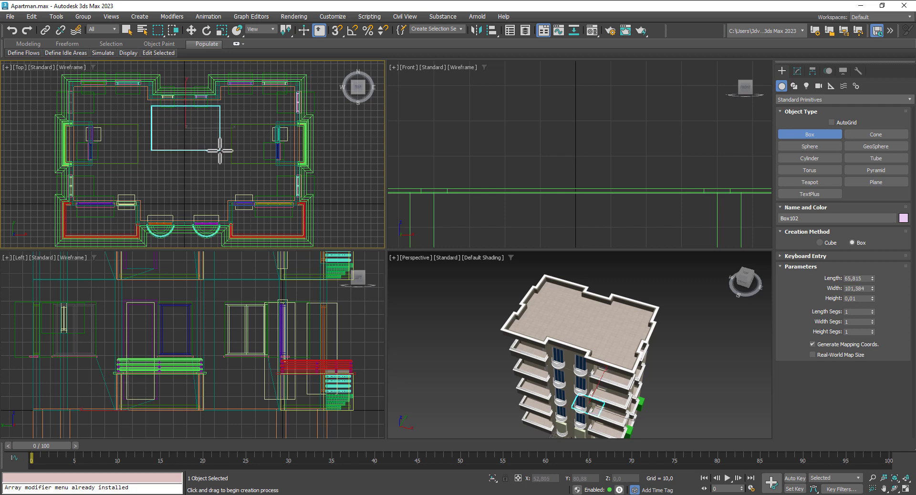
click(209, 110)
click(191, 30)
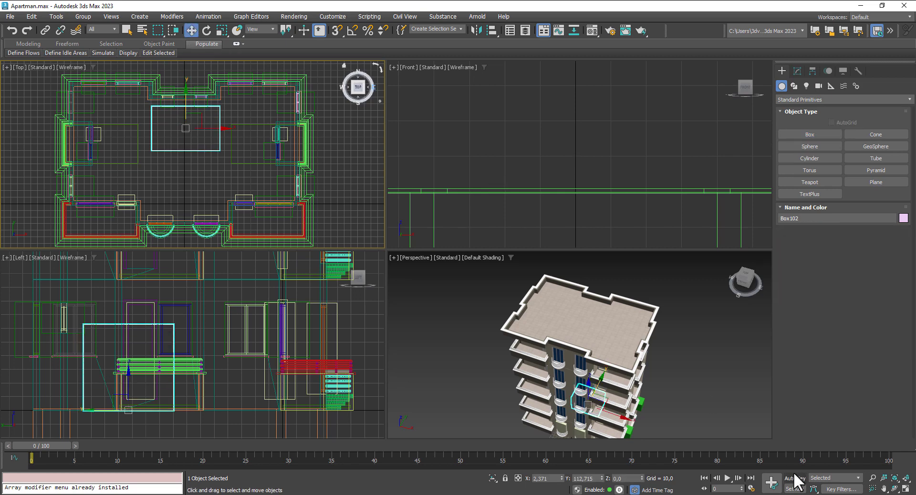
Step: Lift the box onto the roof terrace and shift it slightly left in the Top view
scroll(564, 173, down, 10)
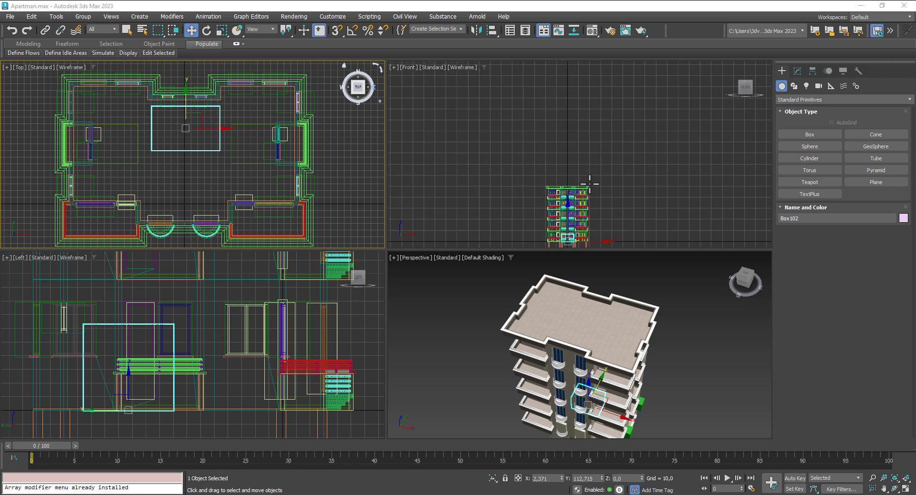
scroll(564, 172, up, 4)
drag(556, 164, 555, 58)
scroll(563, 94, up, 6)
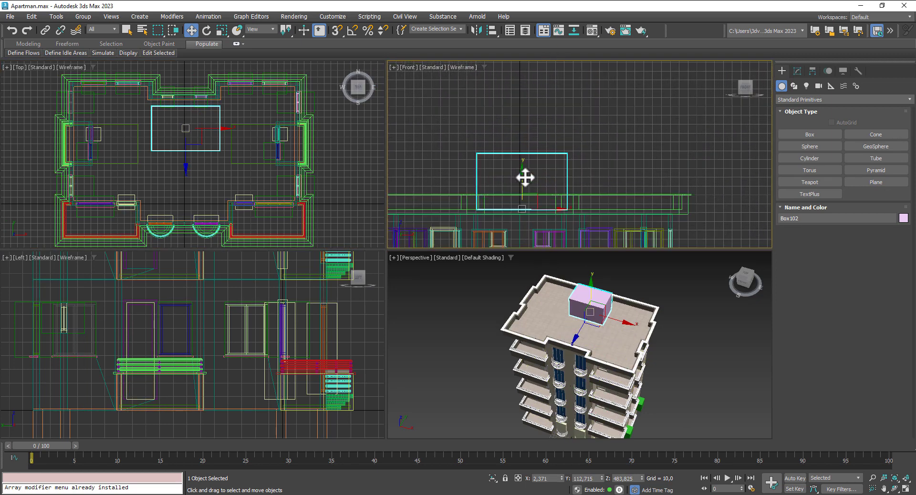
drag(526, 181, 526, 183)
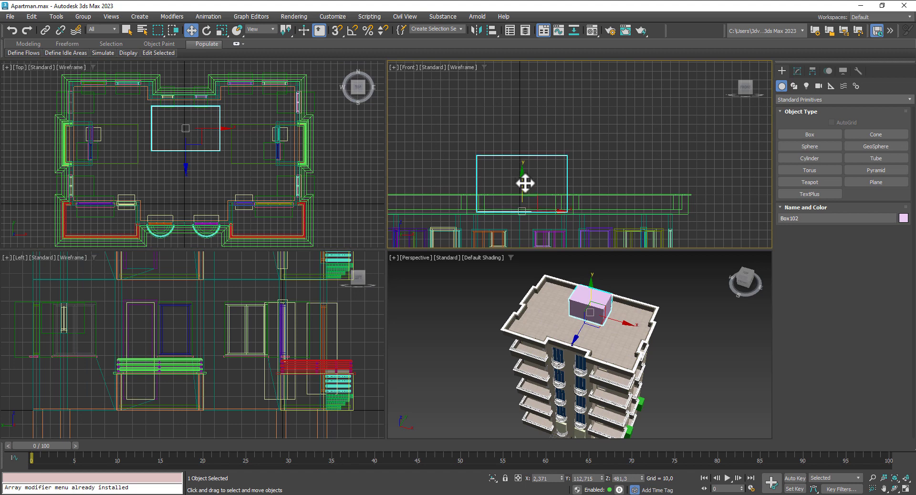
right_click(183, 138)
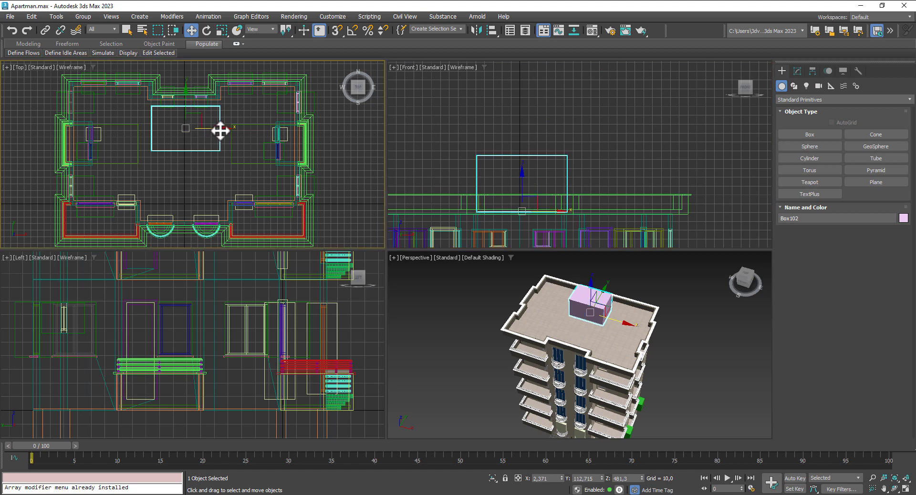
drag(220, 131, 218, 130)
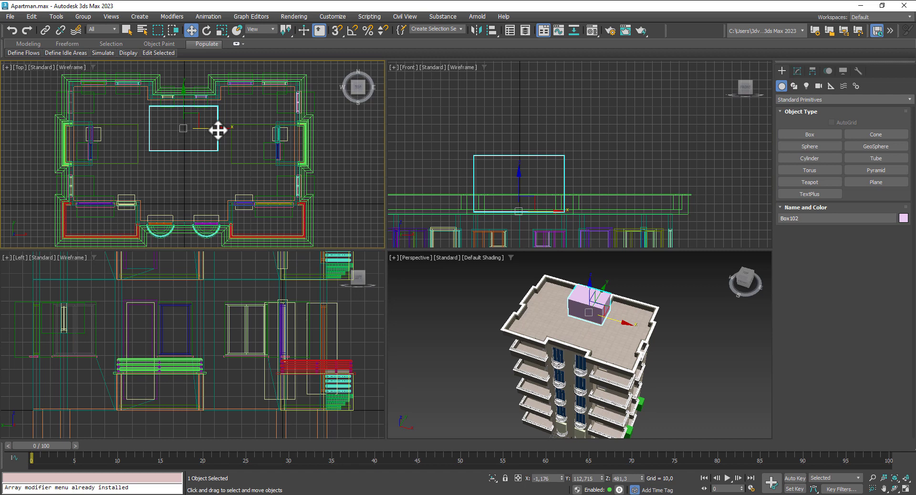
click(192, 101)
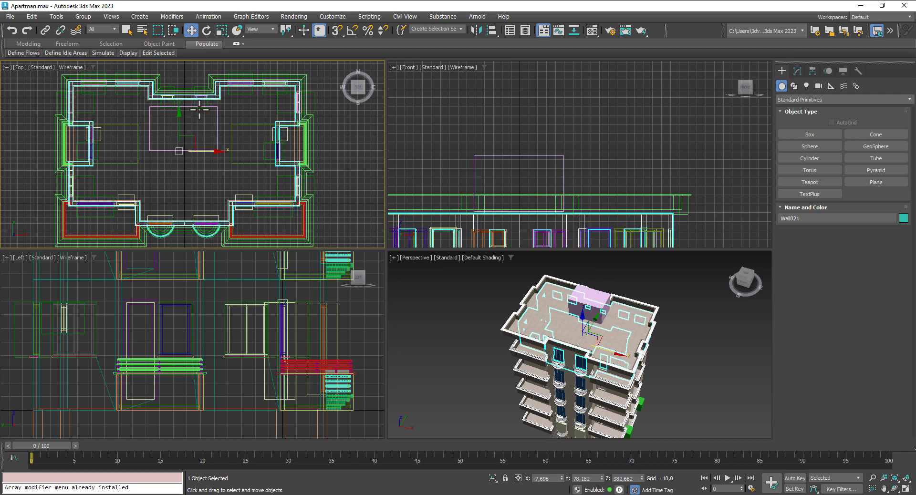
click(216, 116)
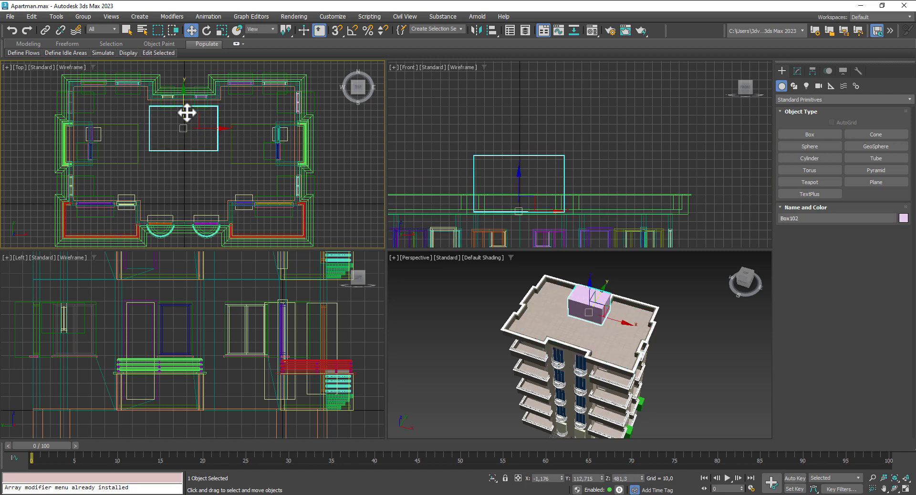
drag(208, 128, 183, 97)
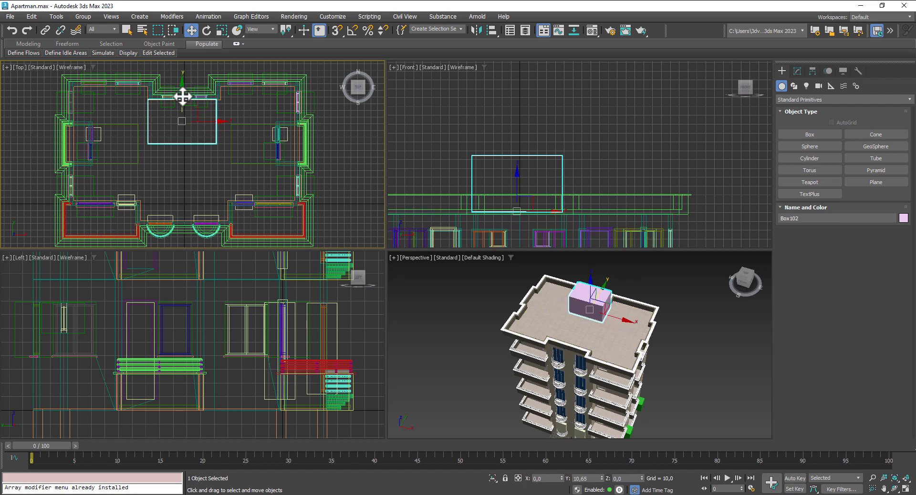
Step: Centre the view on the rooftop box, check its parameters and reselect it
alt+middle_drag(656, 310, 655, 302)
scroll(616, 286, up, 5)
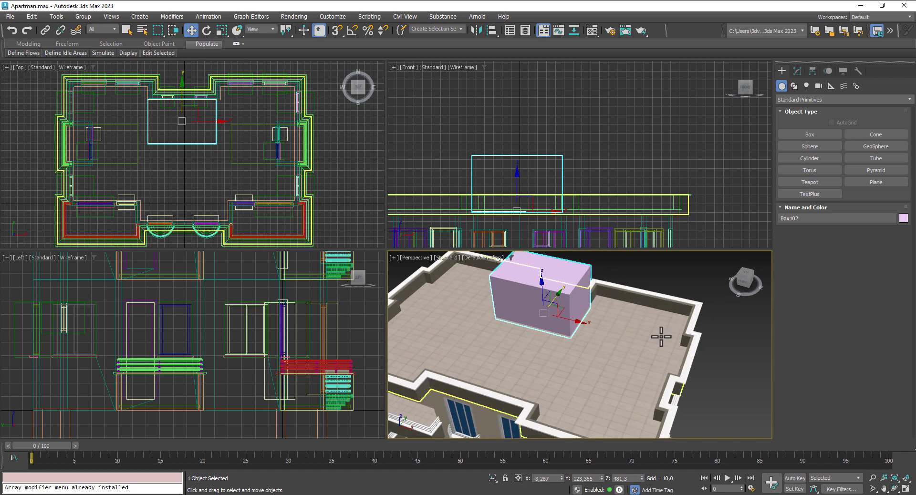
middle_drag(682, 355, 689, 374)
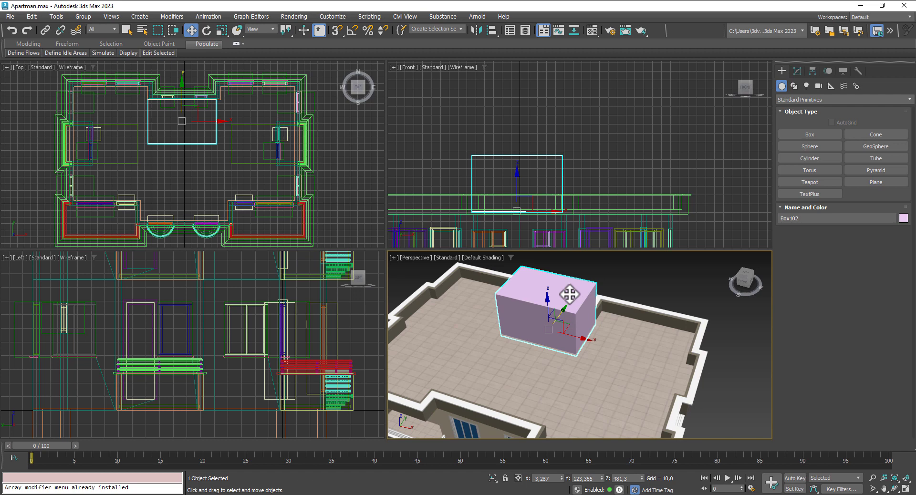
click(798, 69)
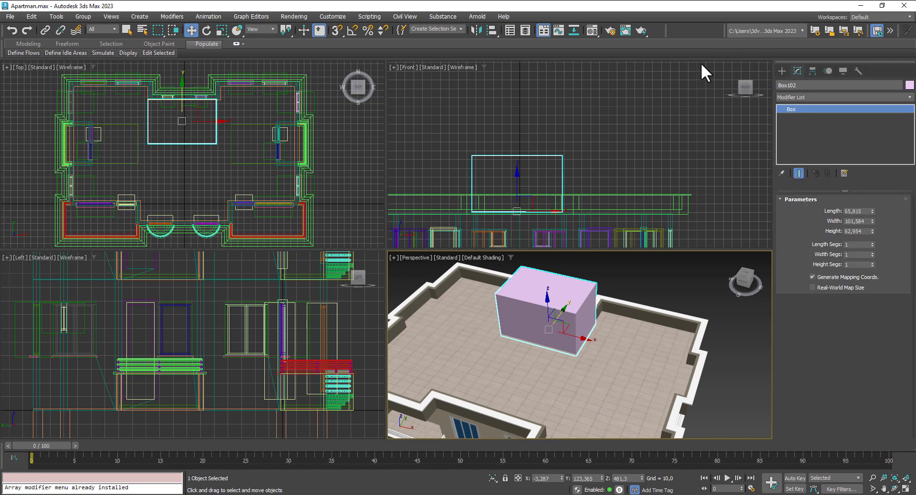
click(673, 88)
click(559, 302)
Step: Convert Box102 to an Editable Poly
right_click(568, 287)
mouse_move(629, 414)
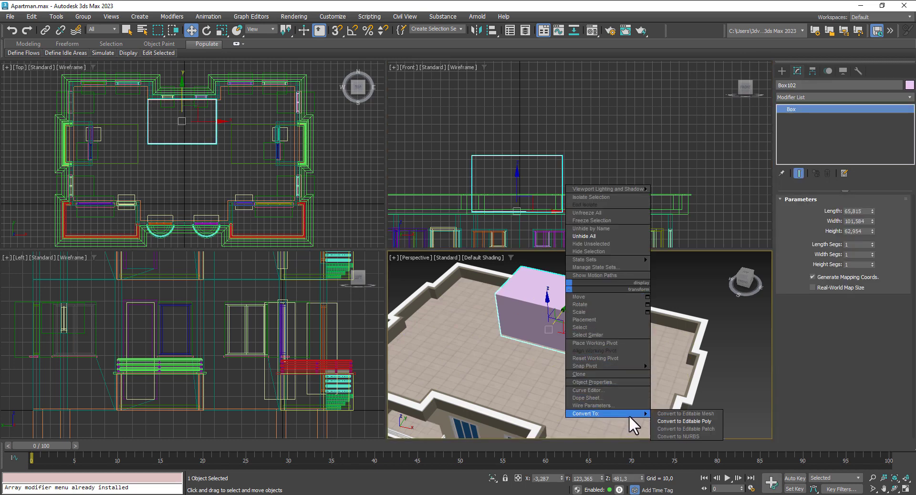
click(687, 421)
click(854, 211)
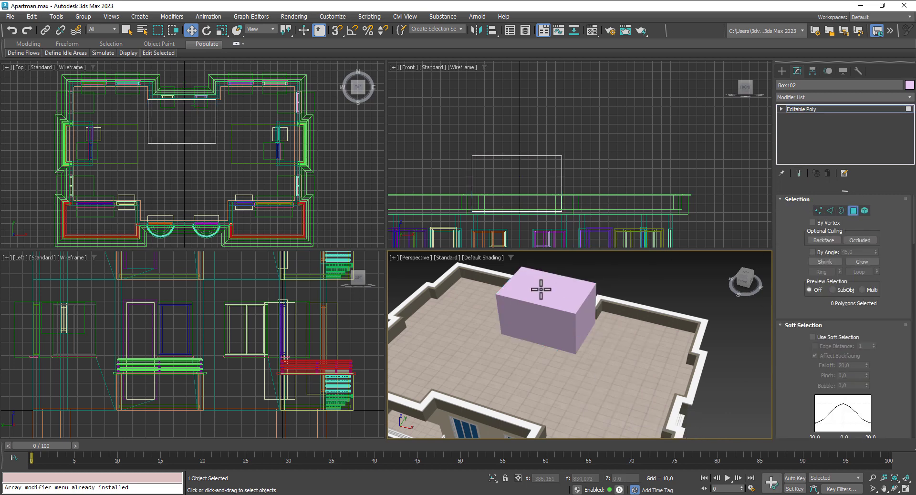
Step: Connect the four vertical edges with a horizontal loop slid to 66, near the top
click(829, 210)
drag(587, 193, 444, 185)
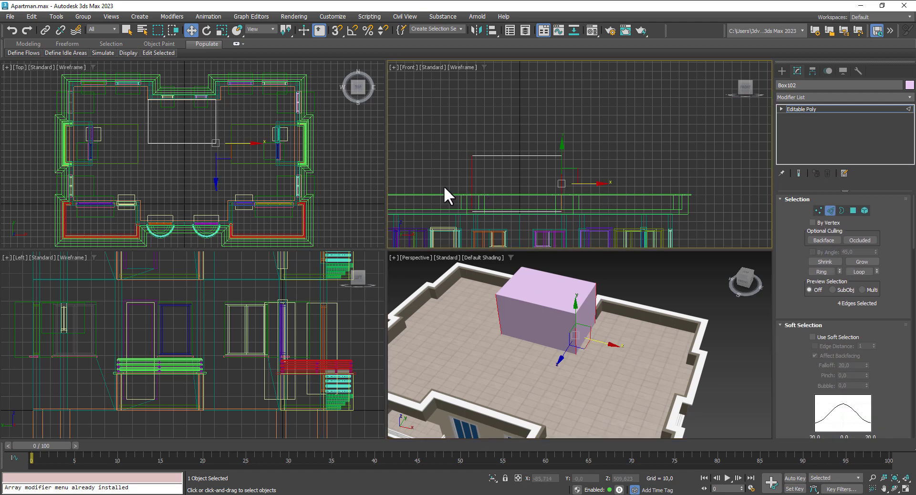
scroll(841, 341, down, 5)
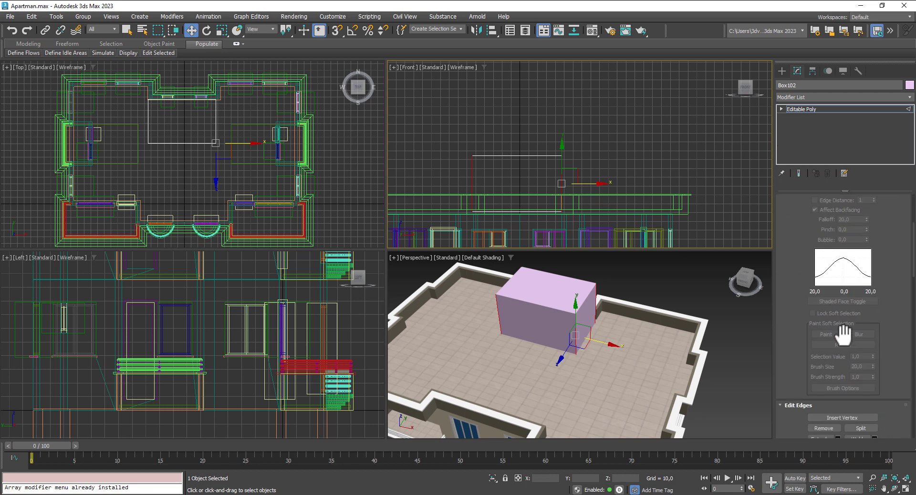
scroll(844, 334, down, 4)
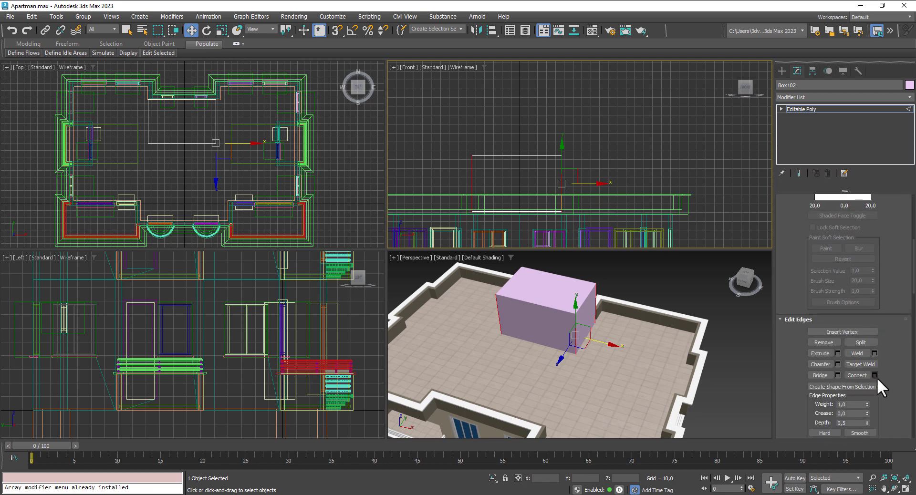
click(874, 376)
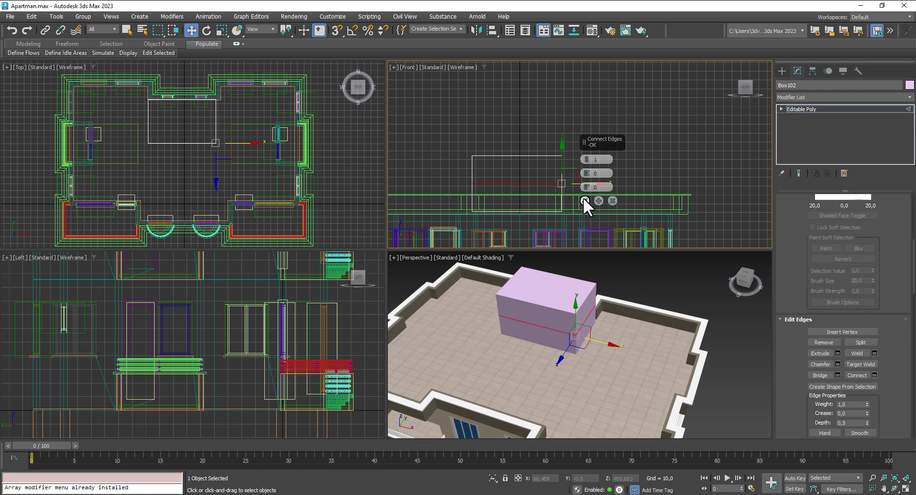
drag(586, 188, 611, 66)
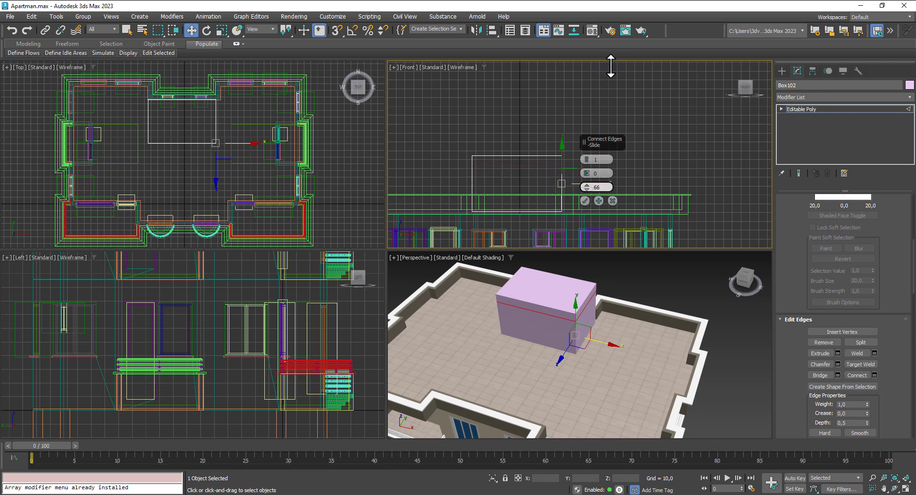
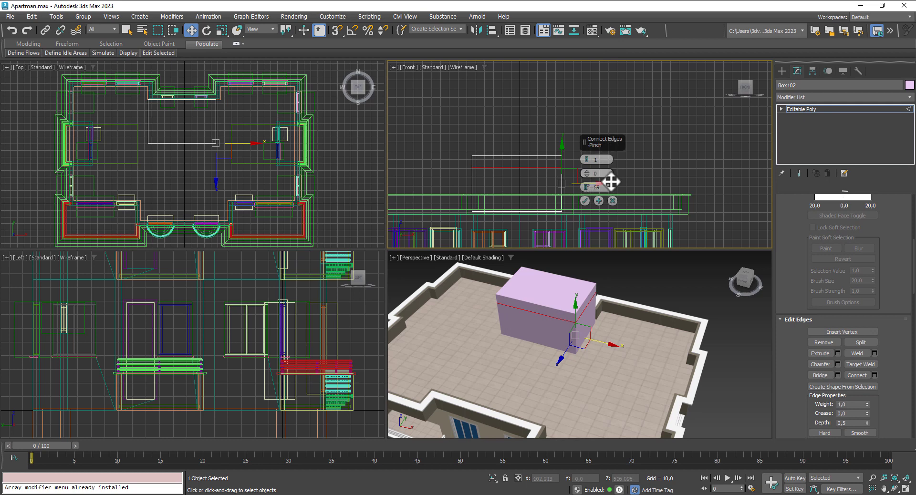
Step: Commit the new edge loop on Box102 and switch to Polygon sub-object level
click(585, 200)
click(782, 109)
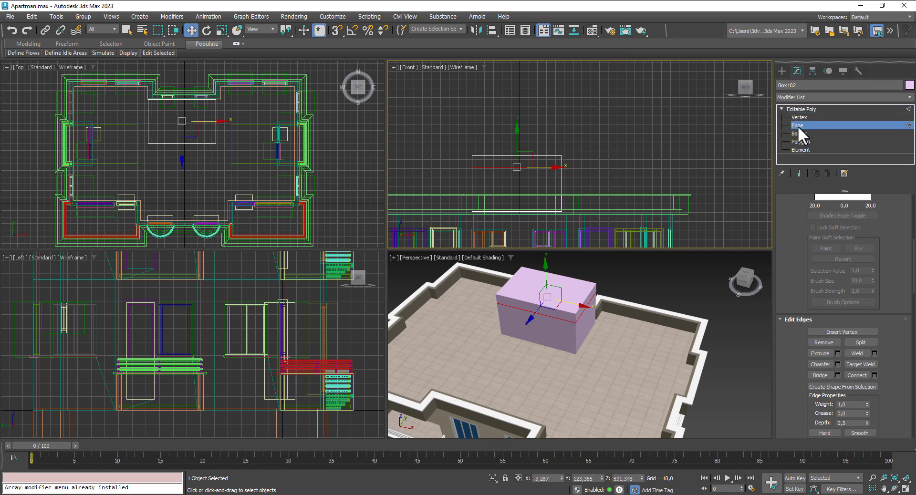
click(802, 142)
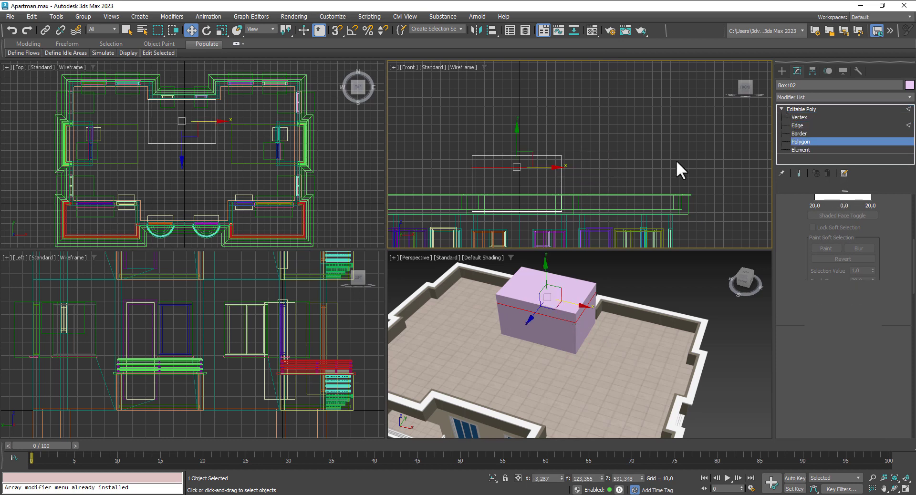
Step: Extrude the top and upper side polygons by Local Normal at 6.7 to form an outward lip
key(F4)
click(541, 315)
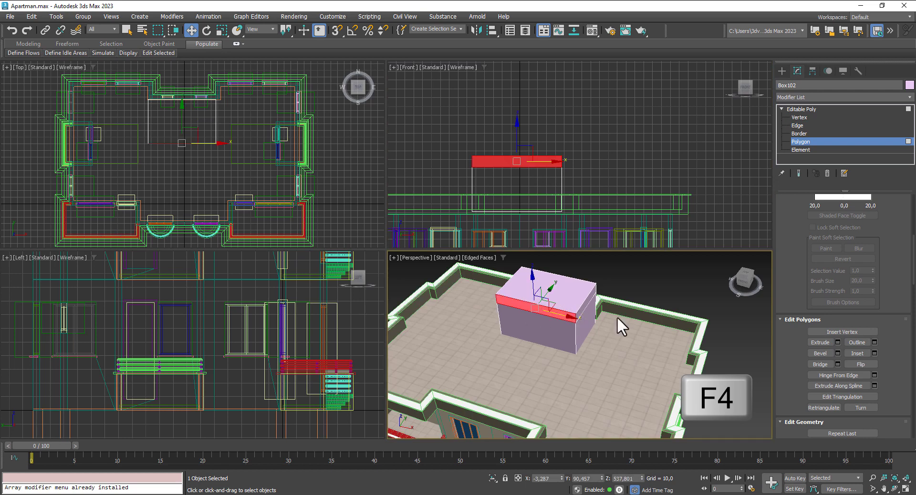
alt+middle_drag(617, 317, 608, 340)
ctrl+click(584, 319)
ctrl+click(611, 319)
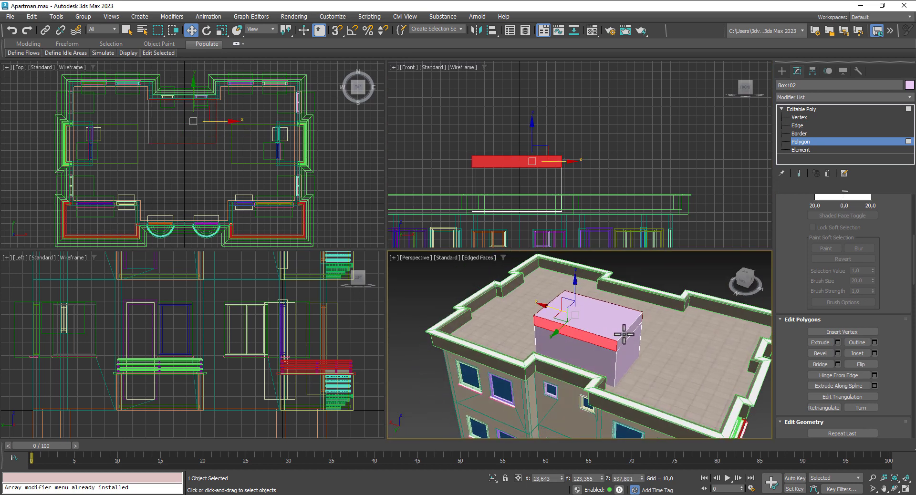
click(837, 342)
click(594, 349)
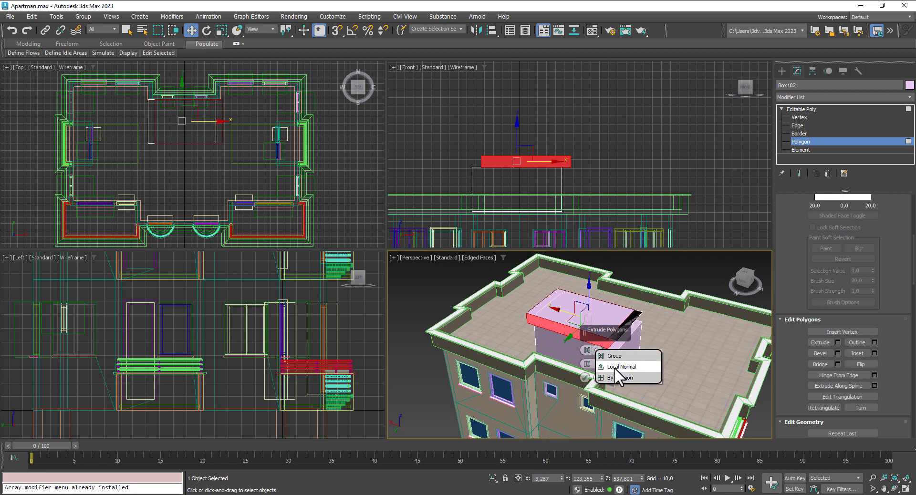
click(616, 367)
drag(586, 366, 587, 373)
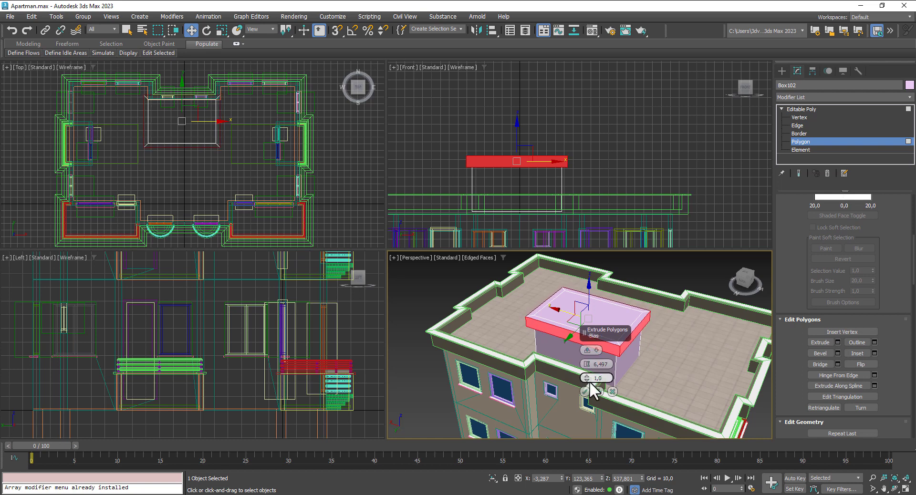
click(585, 392)
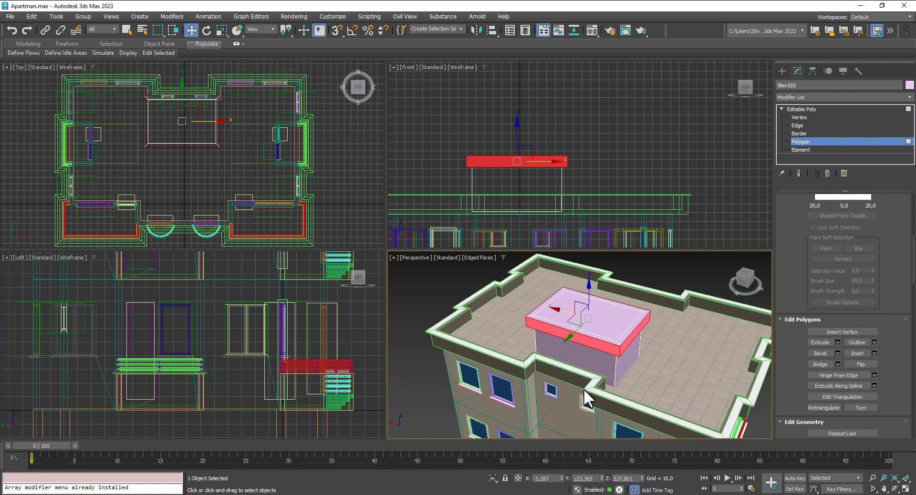
Step: Extrude the top face by about -7.5 to recess the roof, then exit Polygon level
click(838, 342)
drag(588, 365, 598, 401)
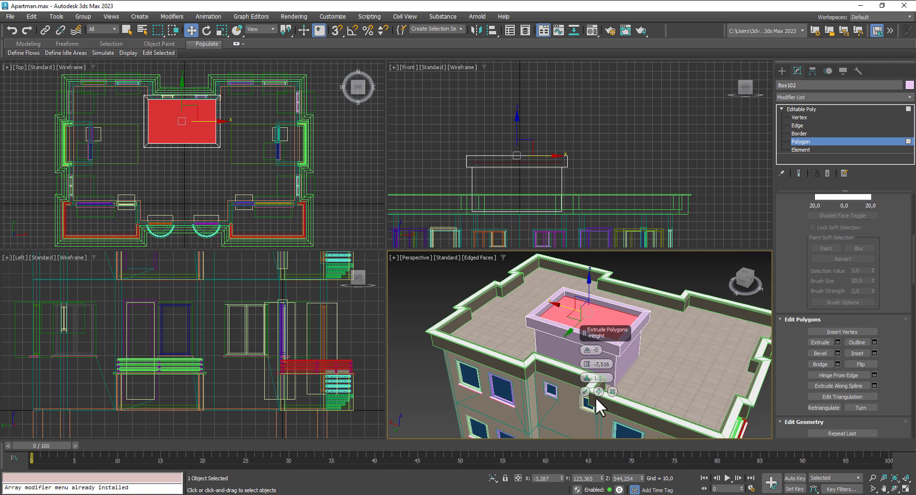
click(585, 391)
alt+middle_drag(710, 352, 540, 280)
click(800, 110)
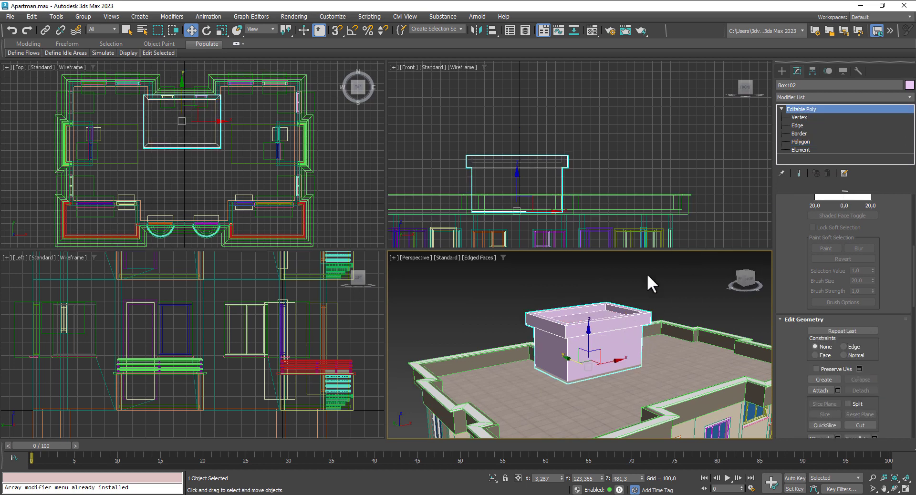
Step: Apply BalkonyMat to Box102, add an Edit Mesh modifier and select its sunken top face
key(m)
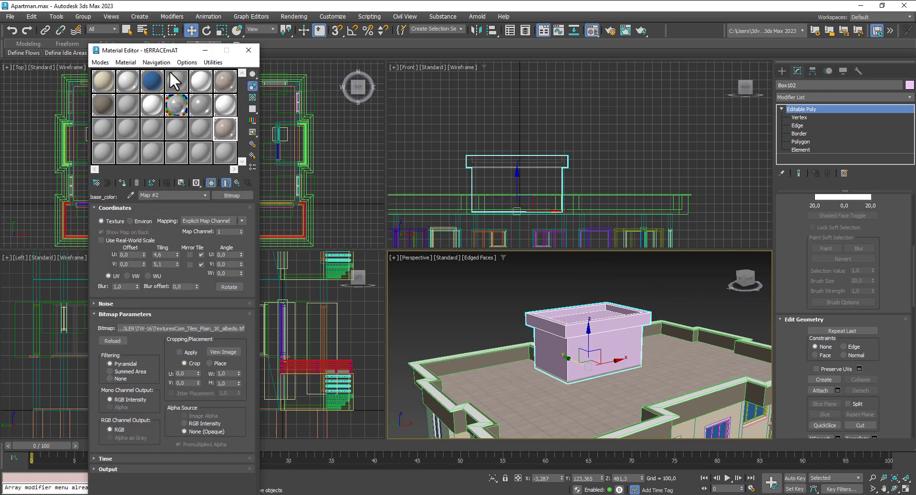
click(105, 104)
click(120, 179)
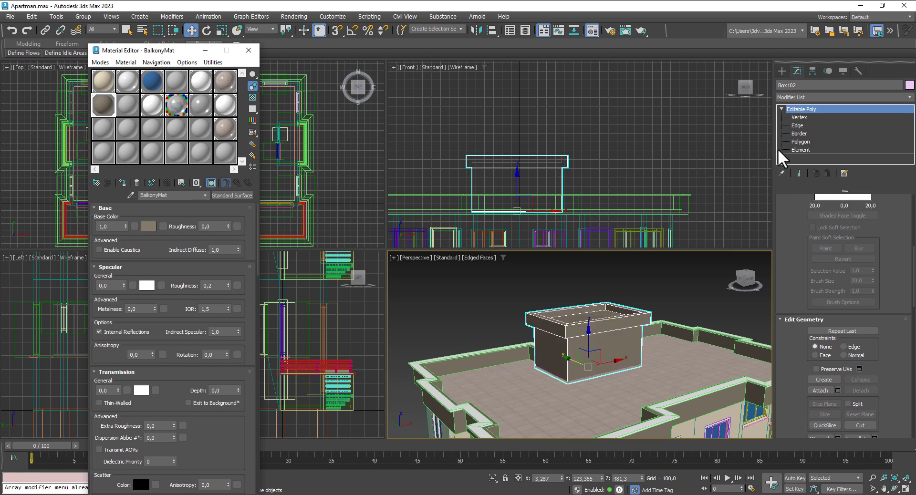
click(815, 97)
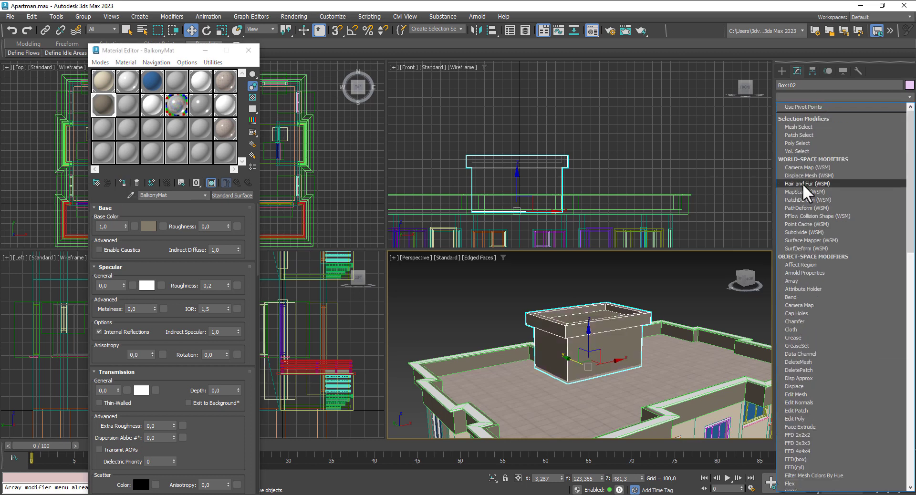
click(811, 394)
click(854, 213)
click(614, 304)
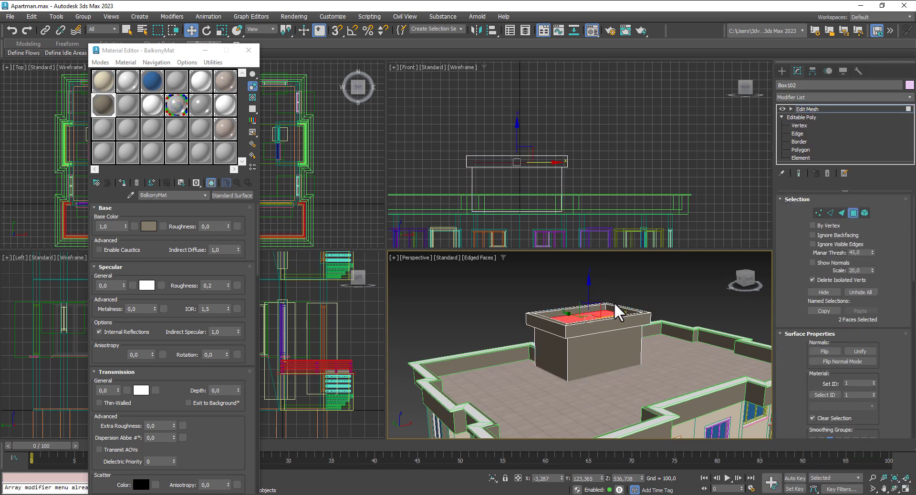
Step: Copy the terrace material as ElevatorRoomMat and assign it to the sunken top face
drag(220, 124, 200, 128)
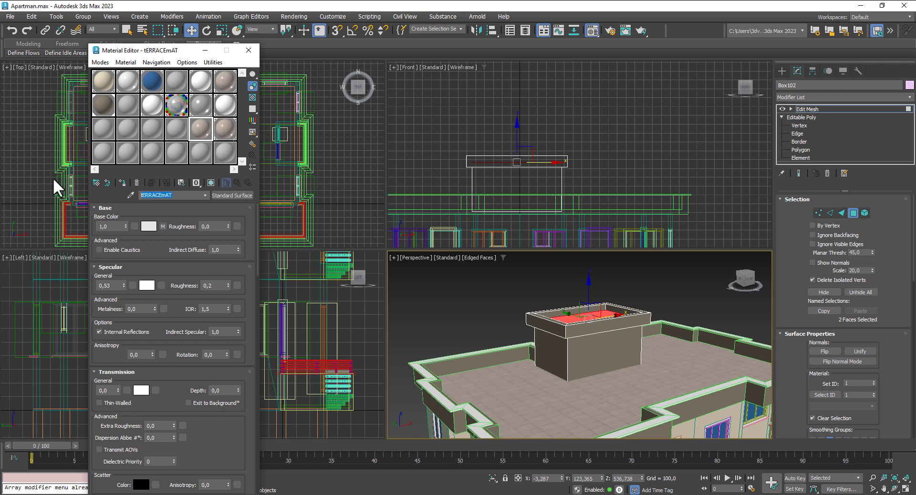
text(WeLEVATO)
key(BackSpace)
key(BackSpace)
key(BackSpace)
key(BackSpace)
key(BackSpace)
key(BackSpace)
key(BackSpace)
key(BackSpace)
text(ElevatorRoomM)
click(122, 182)
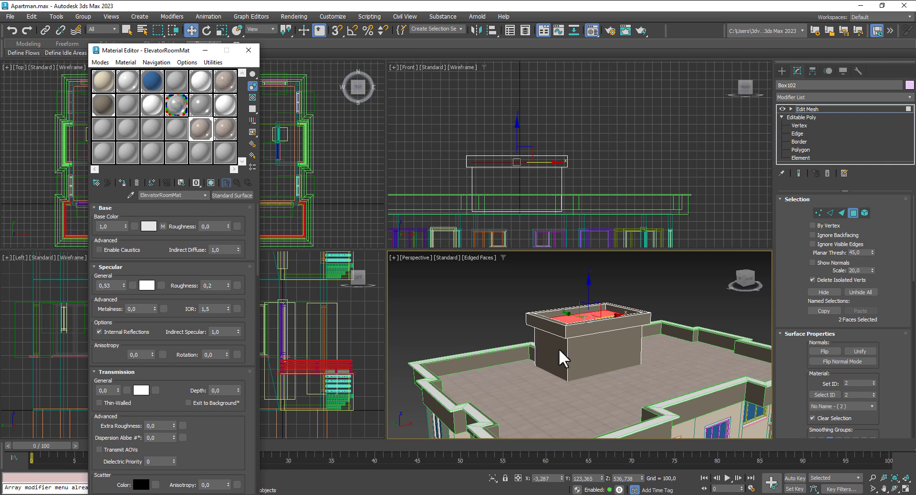
scroll(558, 349, up, 10)
scroll(592, 336, up, 3)
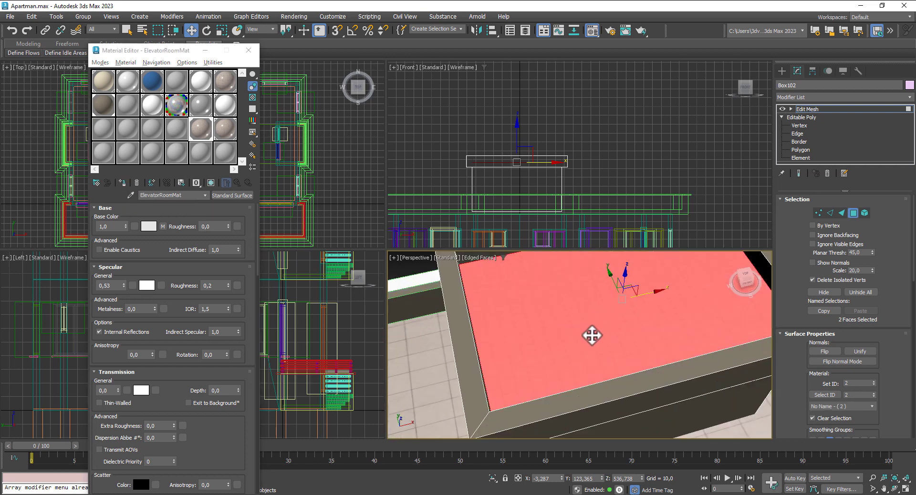
click(854, 213)
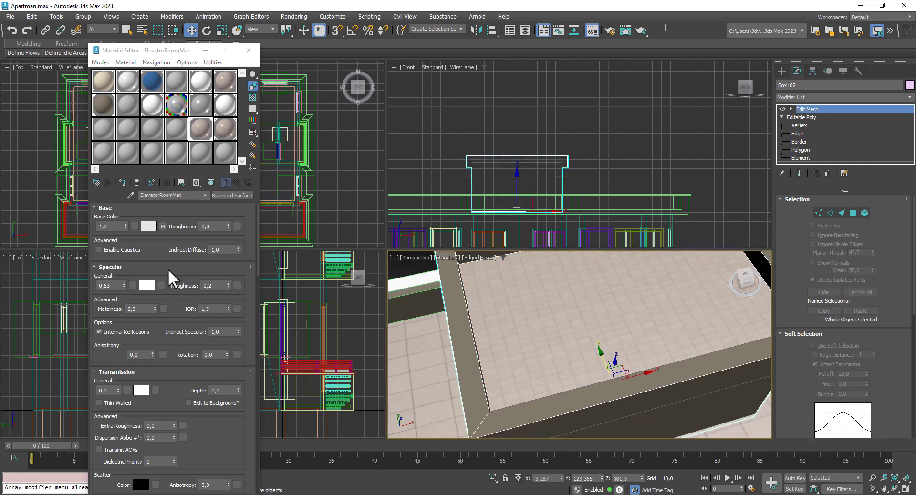
Step: Set ElevatorRoomMat's base colour tile map tiling to U 2.0 and V 2.2
click(162, 226)
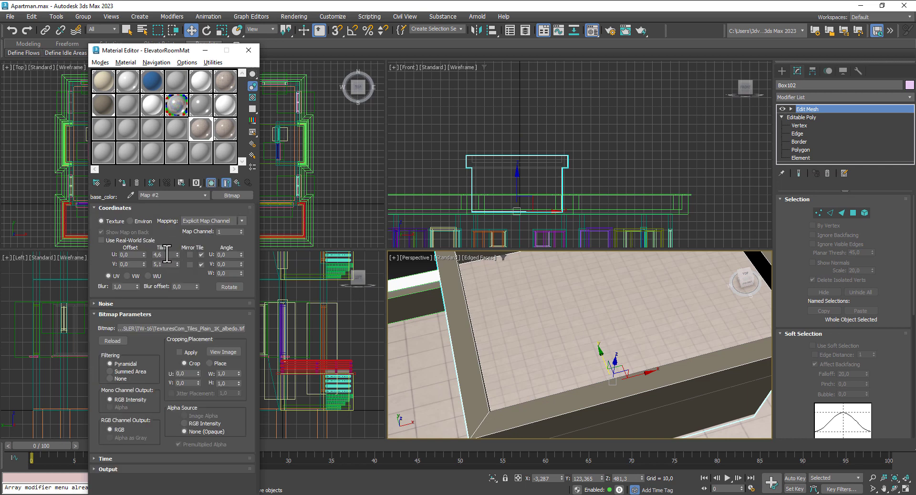
click(164, 254)
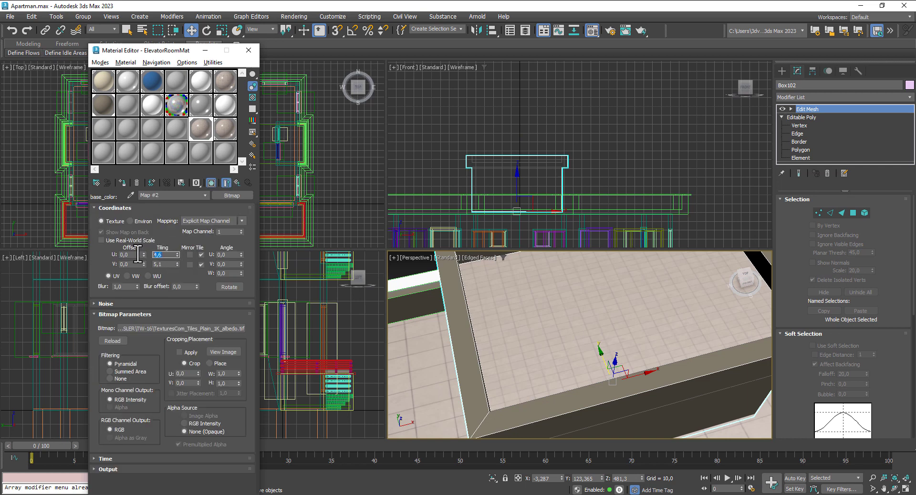
click(167, 265)
key(Return)
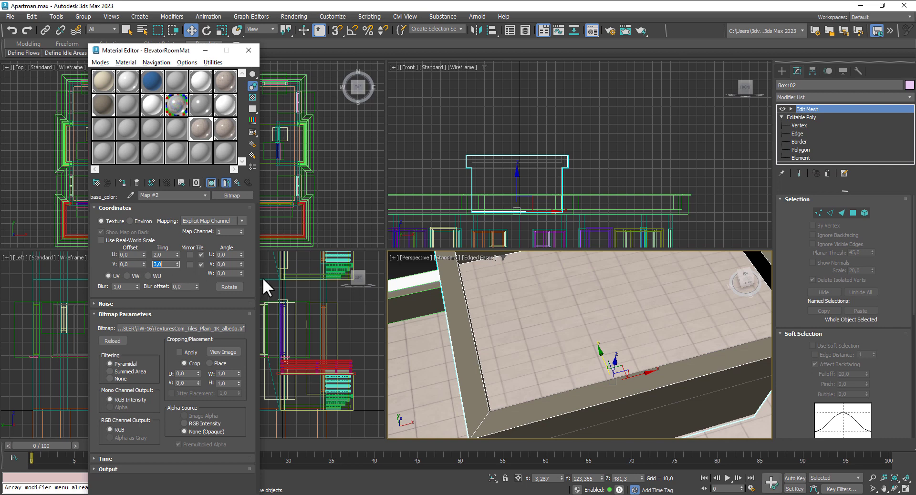
click(178, 262)
click(178, 262)
click(178, 262)
click(178, 266)
click(177, 266)
click(178, 266)
click(178, 266)
click(178, 266)
click(177, 265)
click(177, 266)
click(177, 266)
click(178, 266)
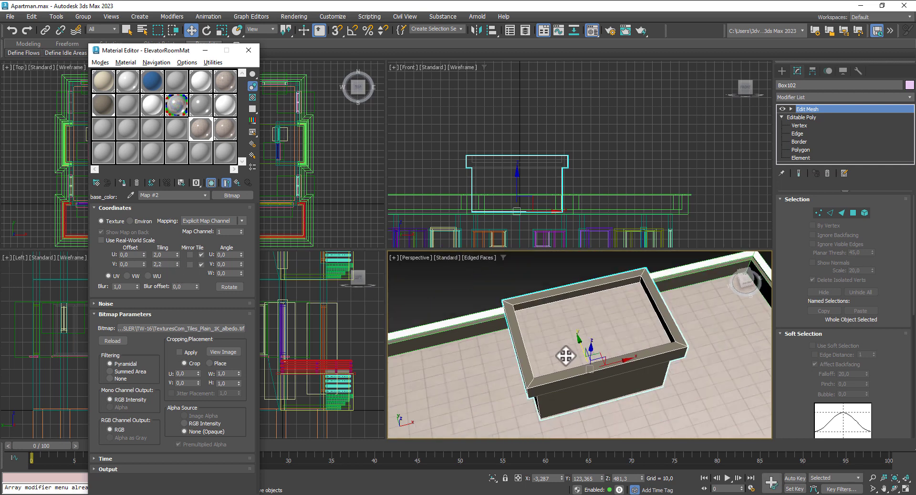
Step: Collapse Box102 to an Editable Poly from the right-click menu
scroll(559, 353, down, 5)
scroll(548, 267, up, 3)
alt+middle_drag(538, 290, 534, 258)
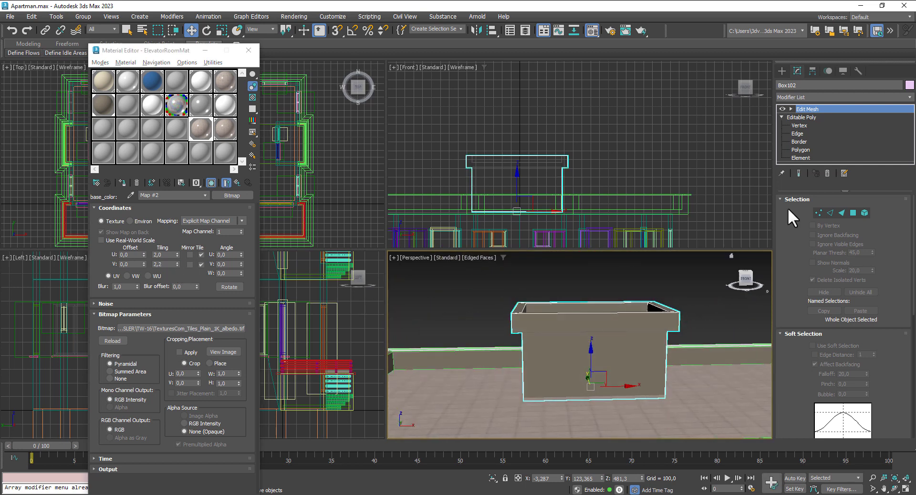
right_click(590, 317)
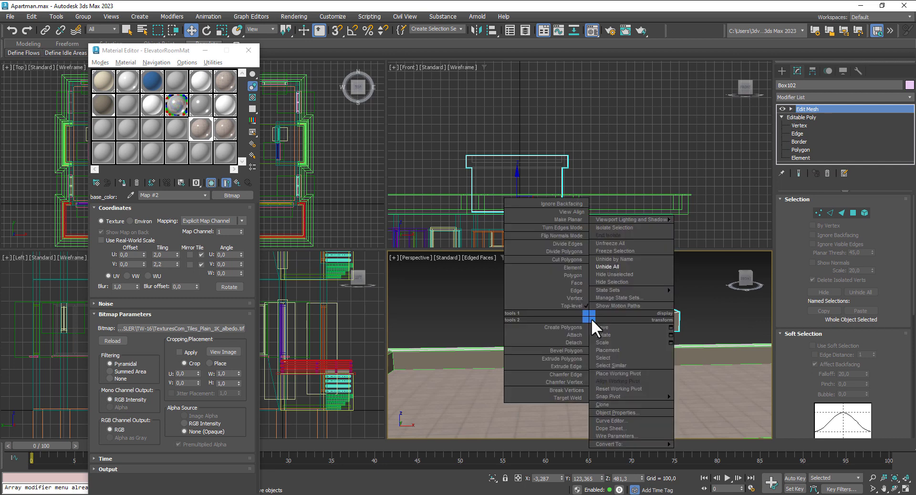
mouse_move(637, 445)
click(708, 452)
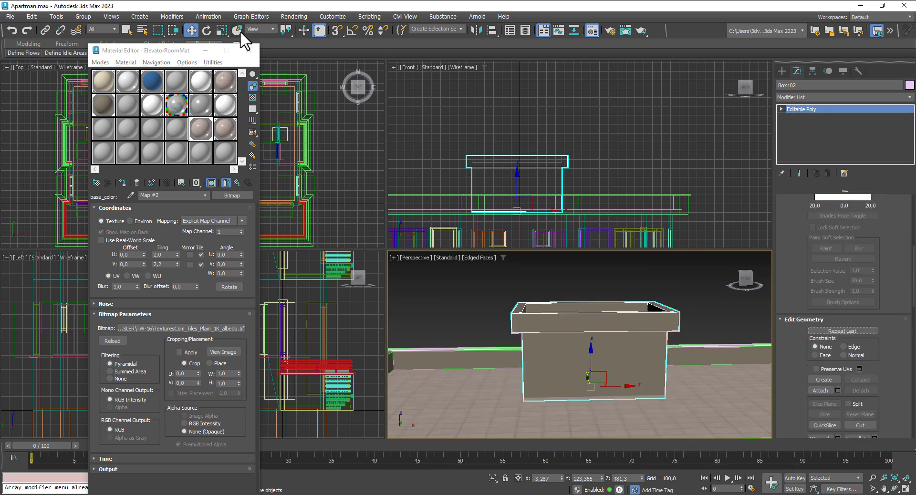
Step: Draw a small door-shaped box in the front view
click(258, 51)
click(781, 71)
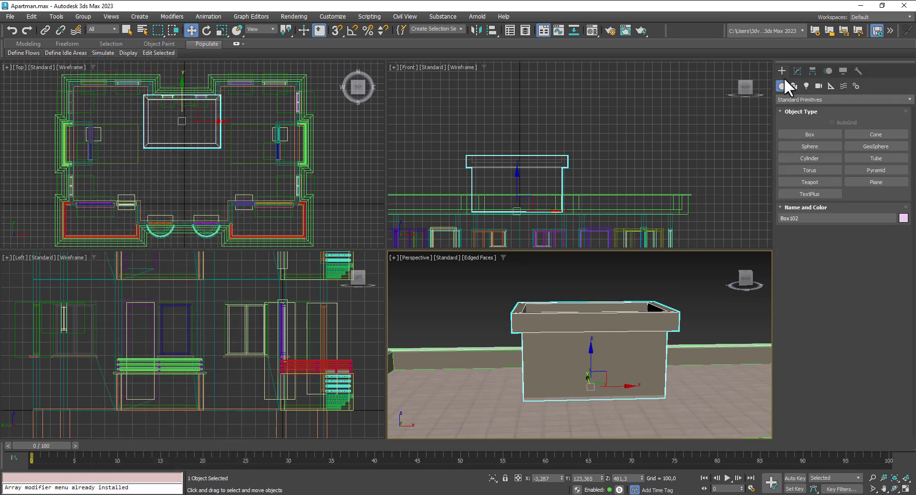
click(810, 134)
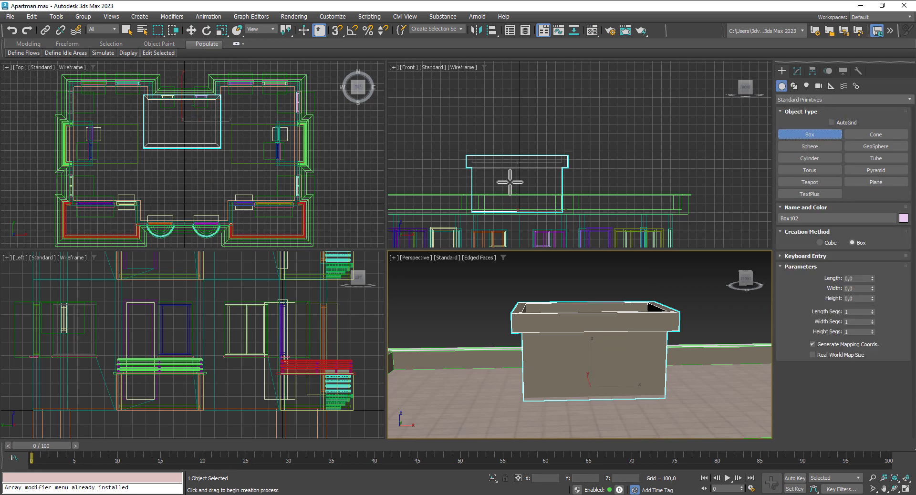
scroll(505, 179, up, 2)
drag(557, 177, 576, 220)
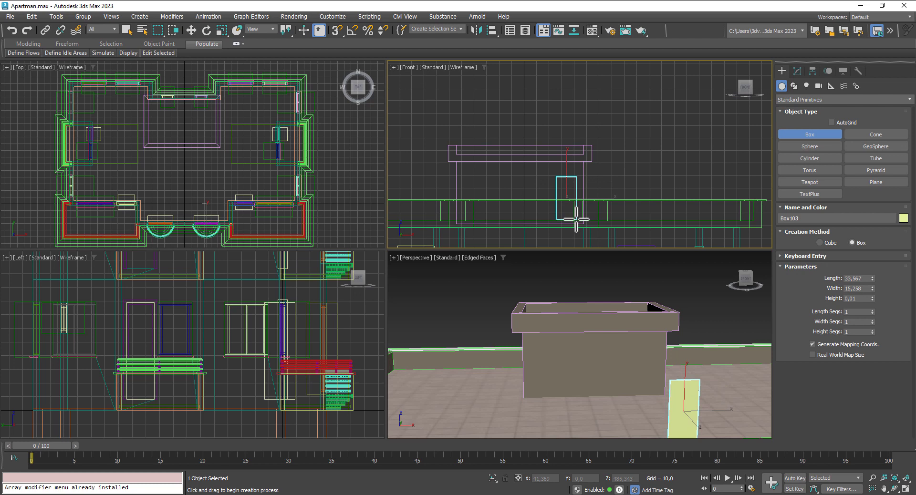
click(575, 202)
Step: Position the door box into the side wall of the rooftop house
key(w)
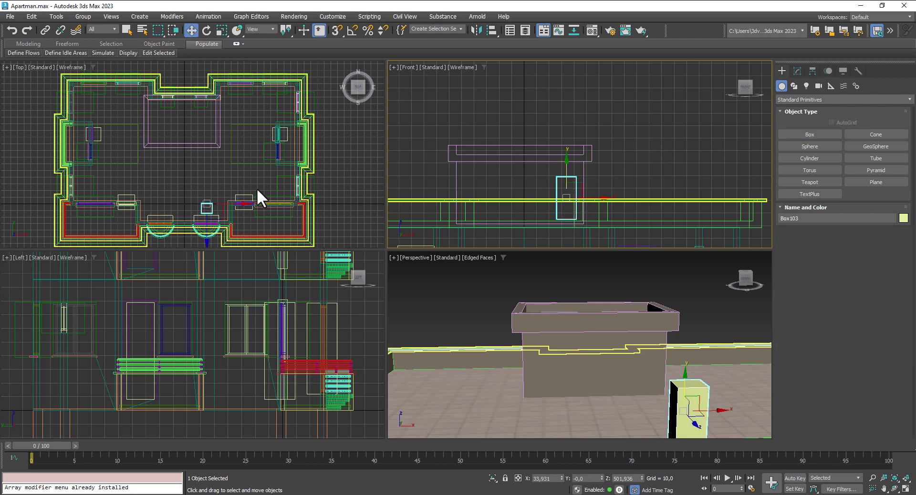
right_click(234, 185)
drag(210, 190, 205, 118)
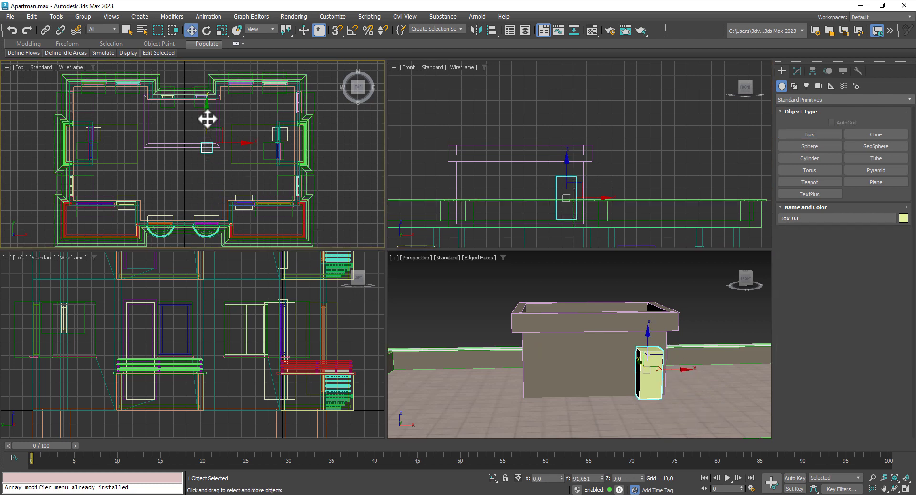
scroll(645, 396, up, 3)
alt+middle_drag(653, 387, 679, 380)
scroll(666, 379, up, 3)
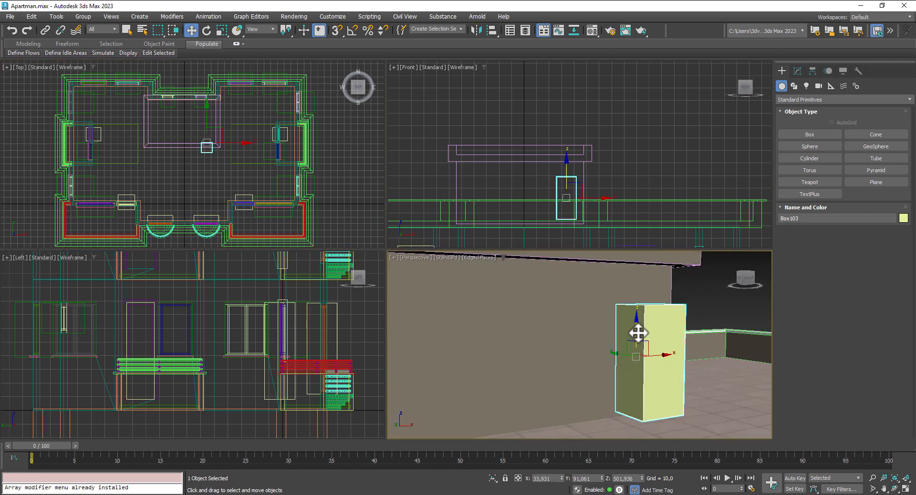
drag(638, 330, 636, 329)
scroll(215, 147, up, 3)
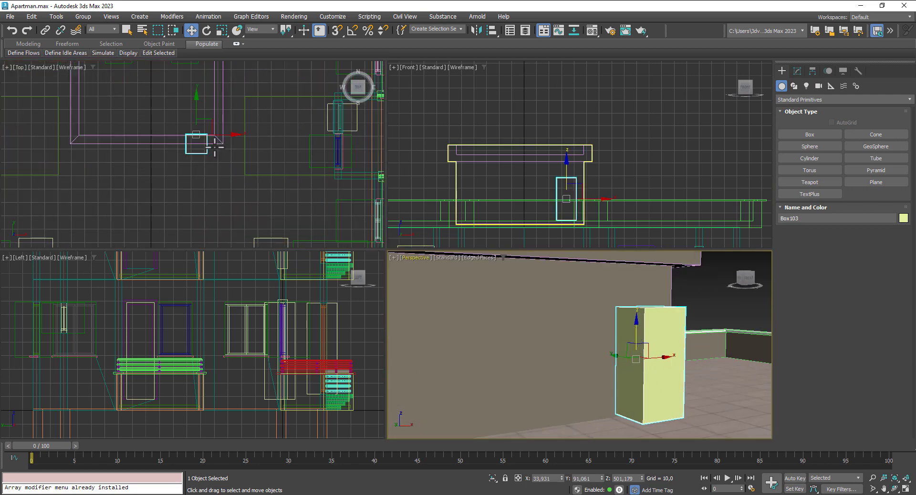
drag(197, 115, 196, 112)
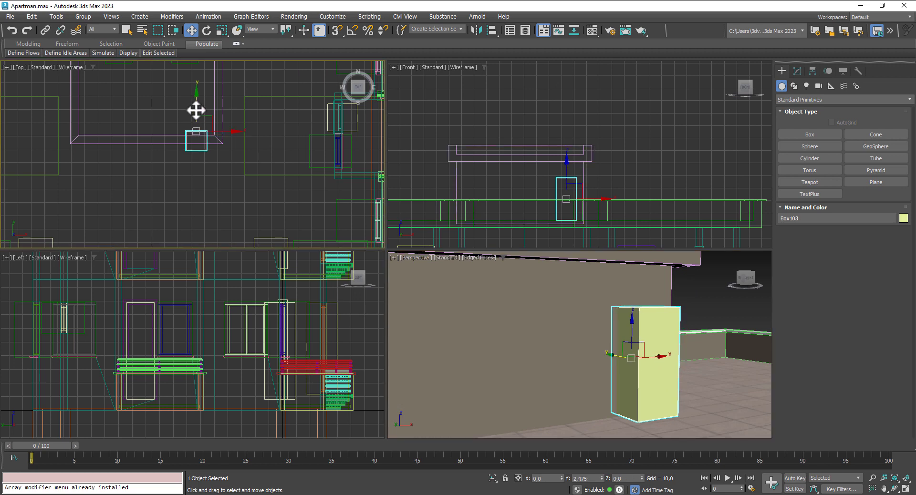
scroll(638, 325, down, 4)
Step: Boolean-subtract the door box Box103 from Box102 to cut a doorway
click(546, 330)
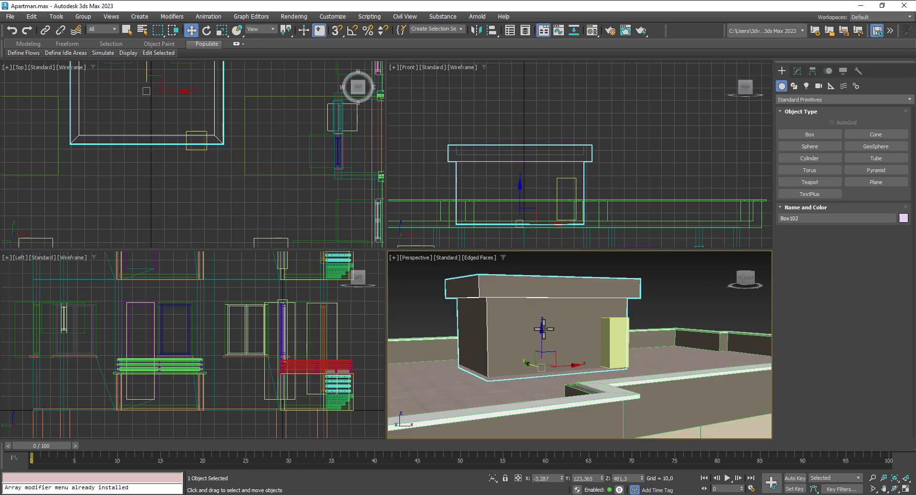
click(788, 100)
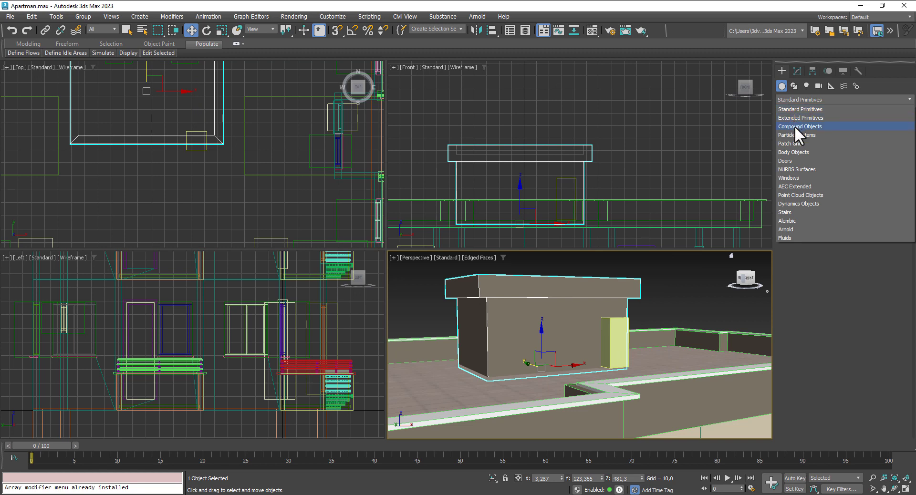
click(795, 125)
click(860, 195)
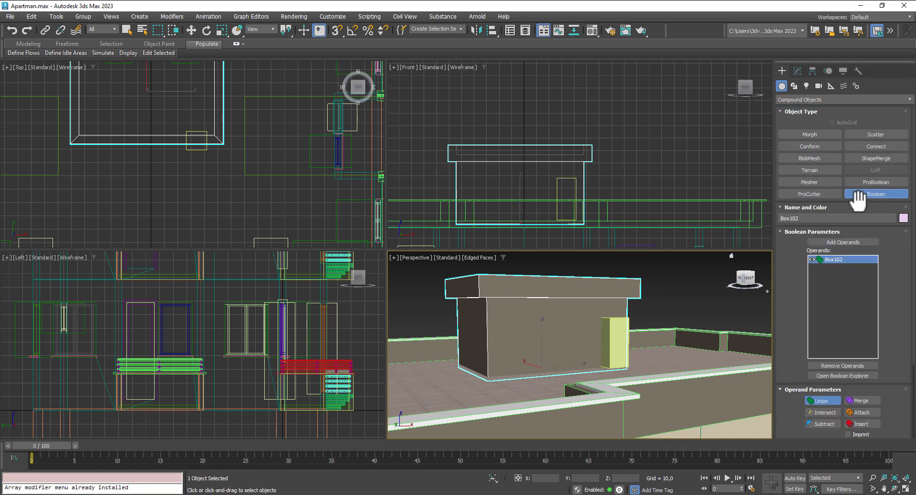
scroll(795, 296, down, 1)
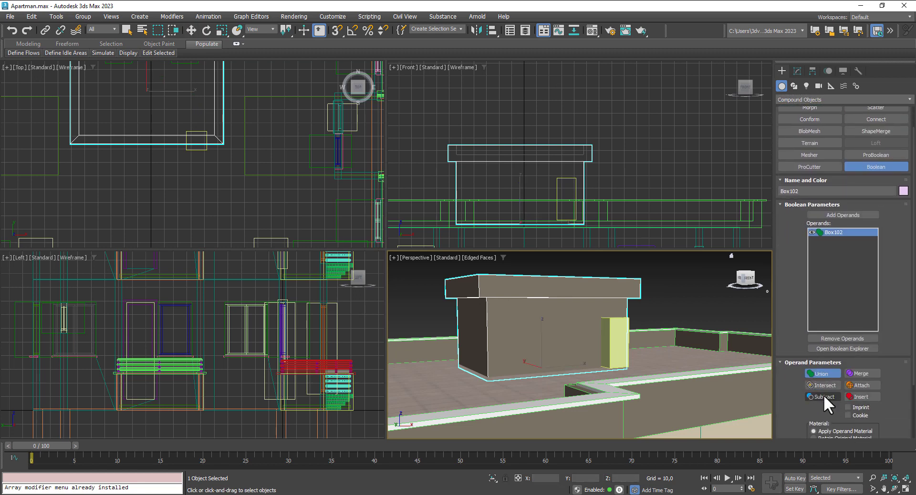
click(826, 213)
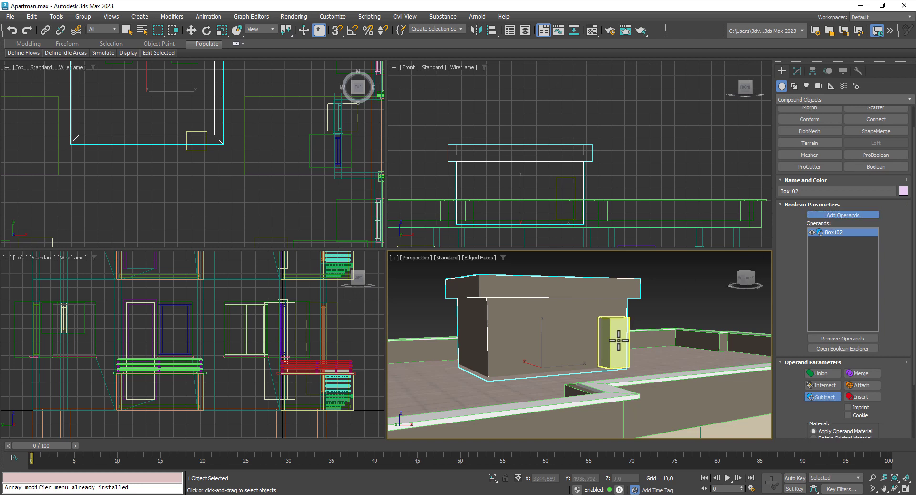
click(614, 342)
click(191, 29)
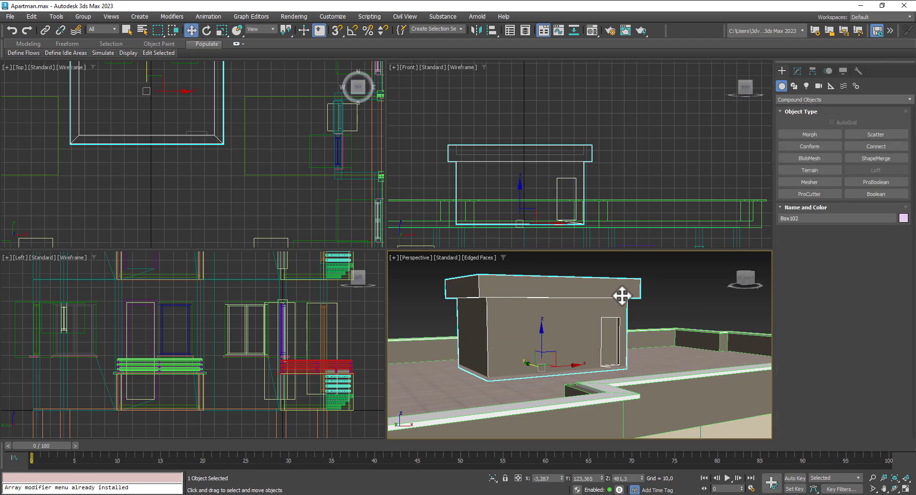
scroll(651, 315, up, 5)
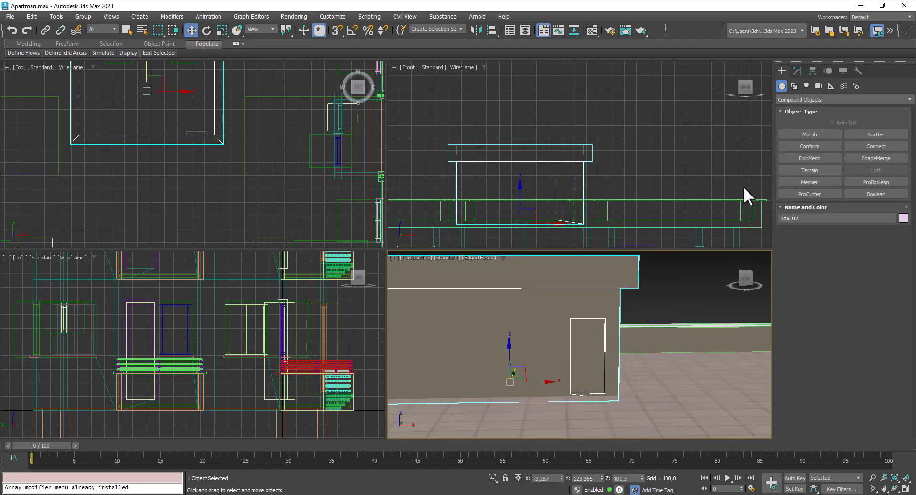
right_click(562, 299)
Step: Convert the house to Editable Poly, add Edit Mesh and select the door polygons
mouse_move(617, 426)
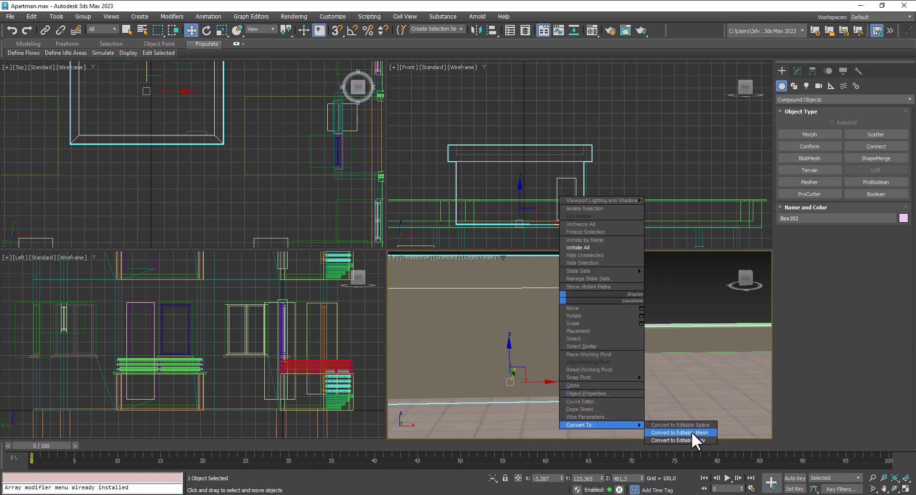
click(692, 439)
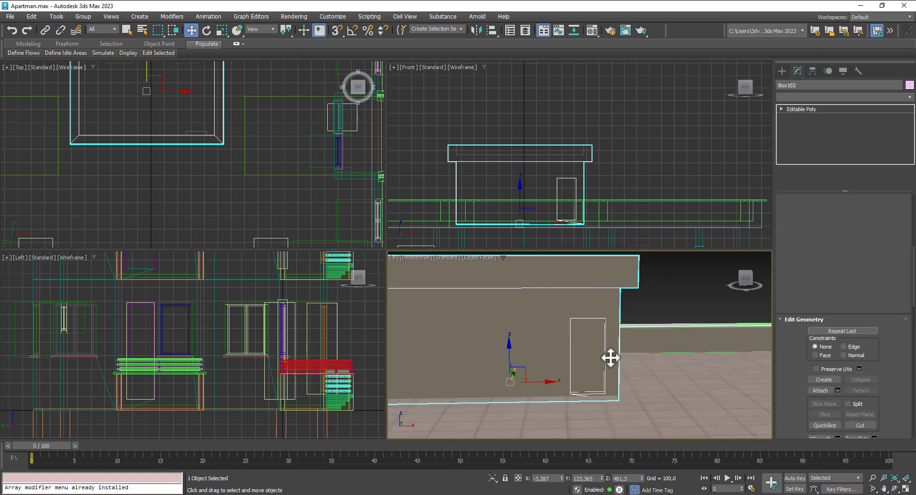
click(827, 97)
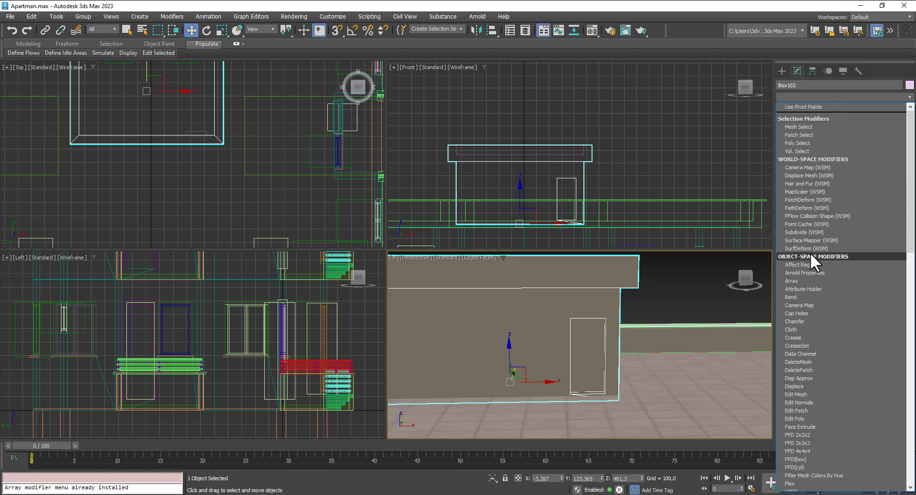
click(816, 397)
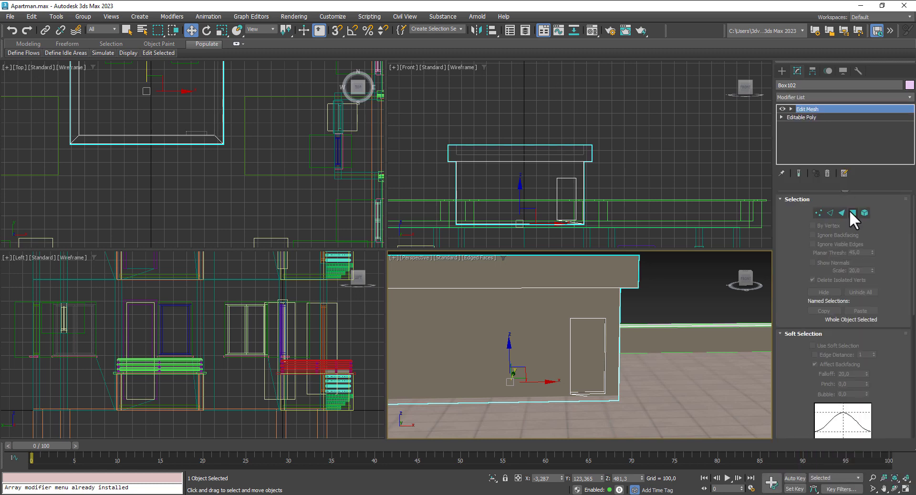
click(853, 213)
click(583, 346)
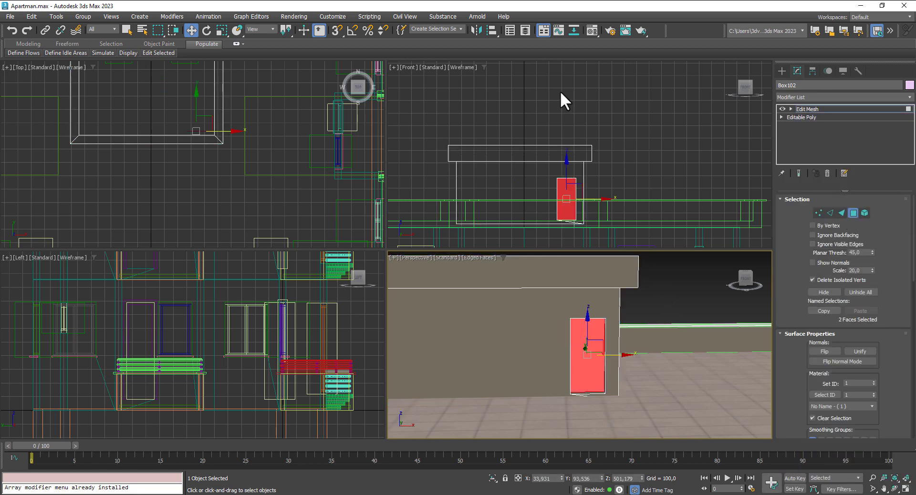
Step: Assign the door faces an Arnold Standard Surface using the TexturesCom_DoorsMetalSingle0366_M.jpg bitmap as base colour
click(592, 28)
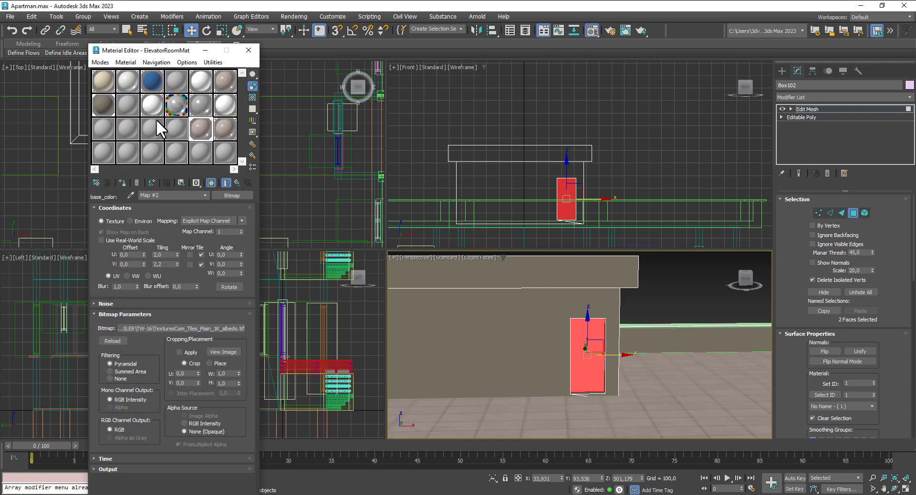
click(178, 129)
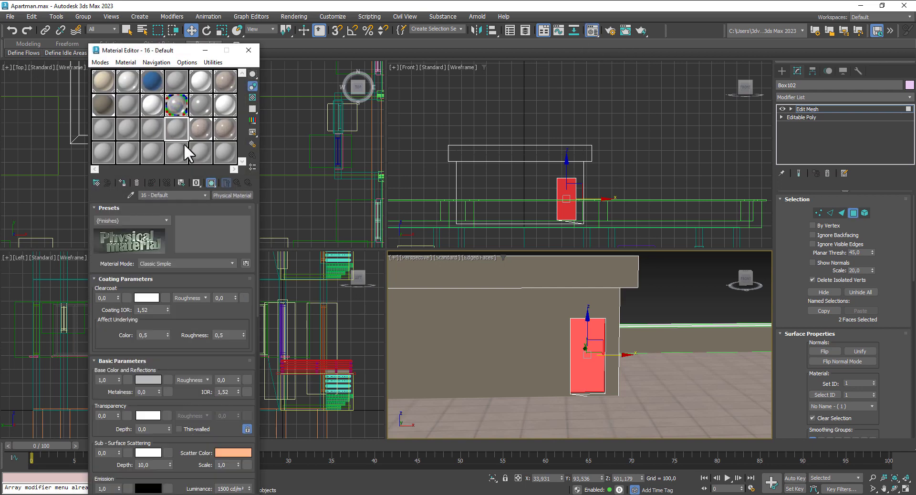
click(233, 195)
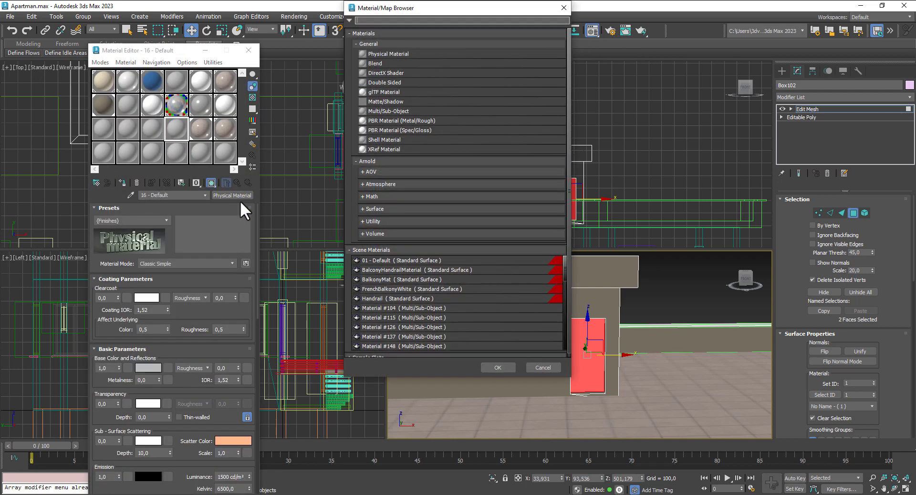
click(388, 210)
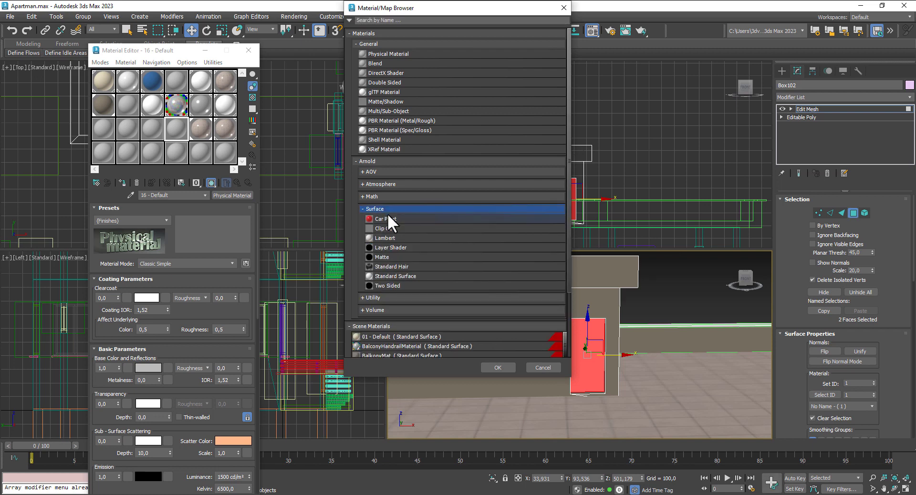
double_click(396, 276)
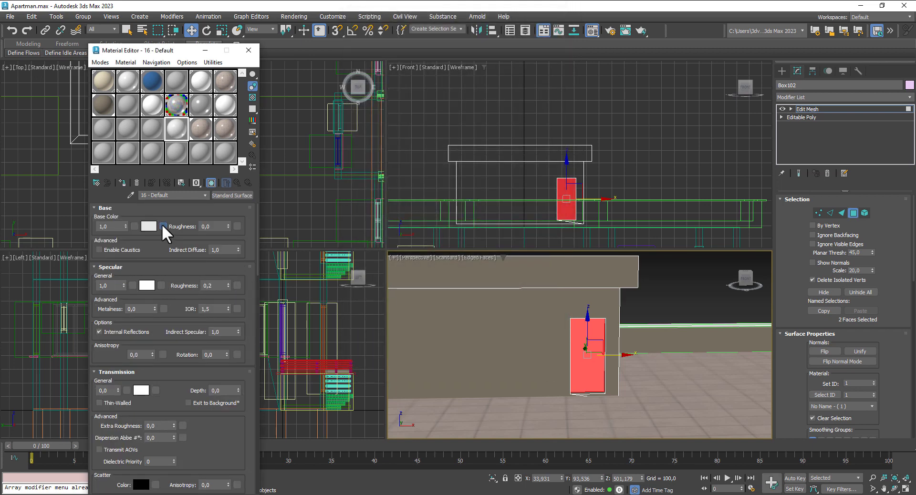
click(163, 226)
scroll(389, 239, down, 4)
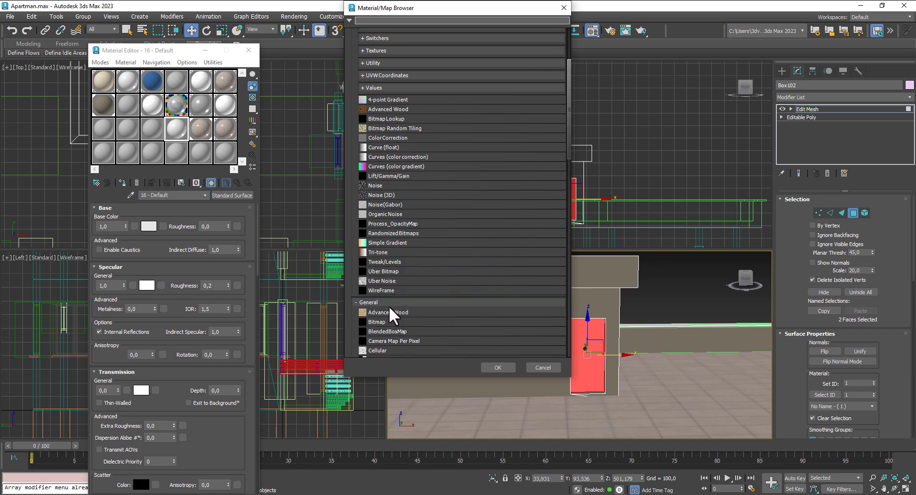
double_click(383, 321)
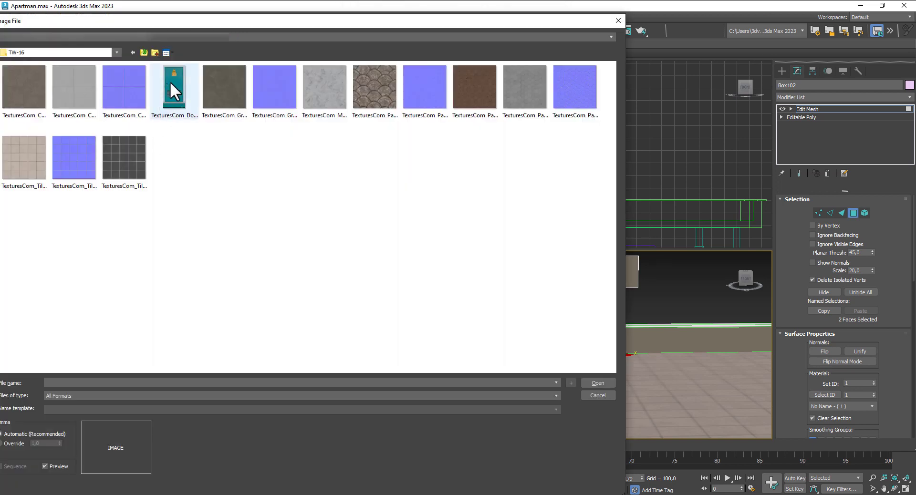
click(173, 81)
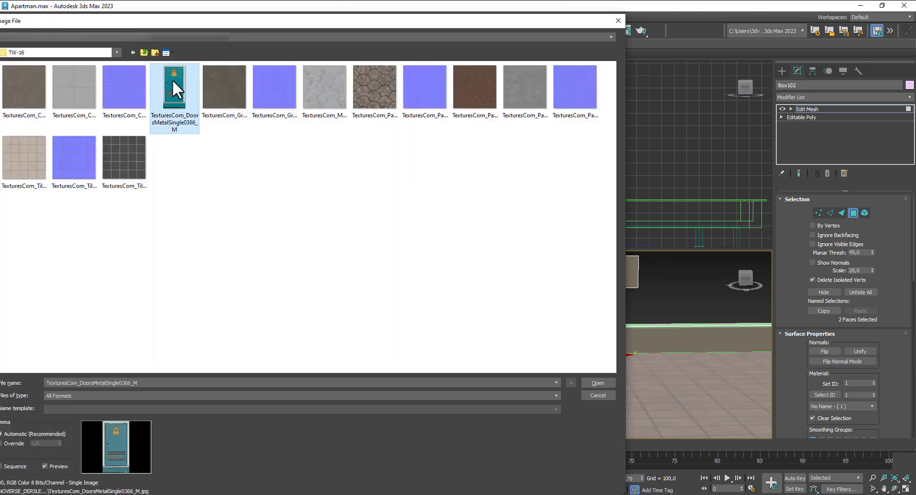
click(598, 383)
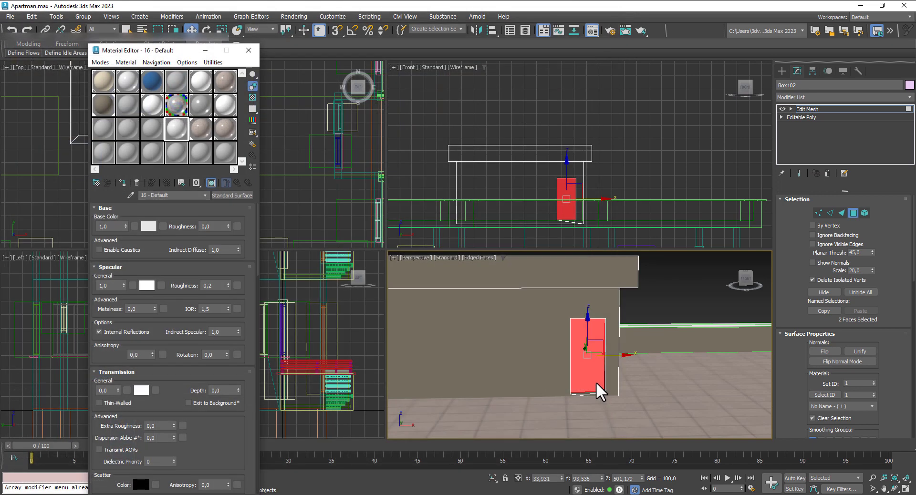
click(122, 181)
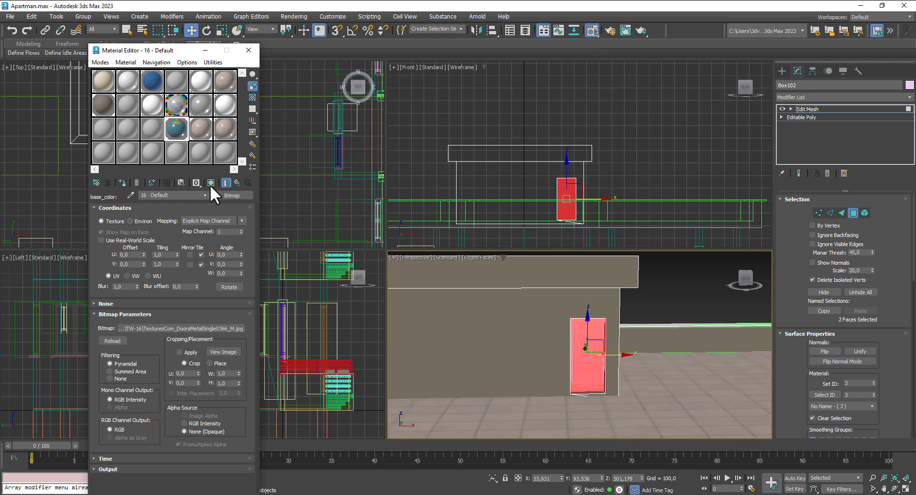
click(833, 97)
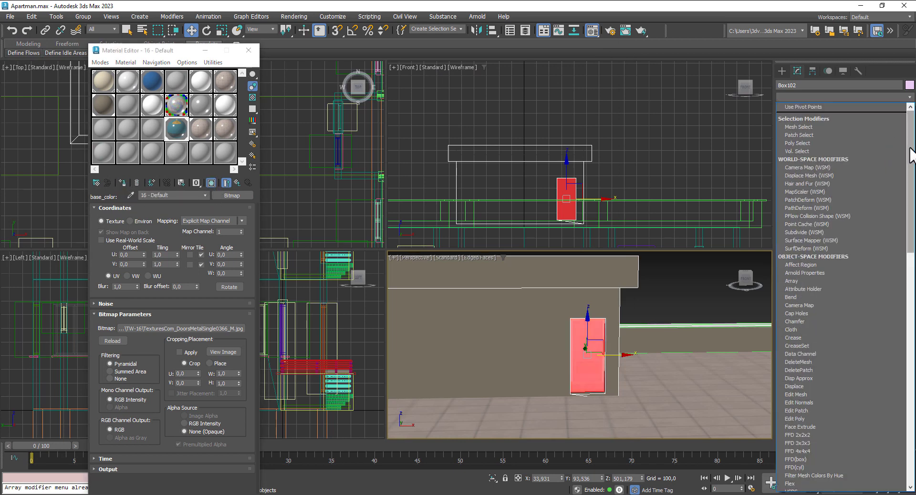
drag(910, 152, 883, 334)
scroll(883, 334, down, 5)
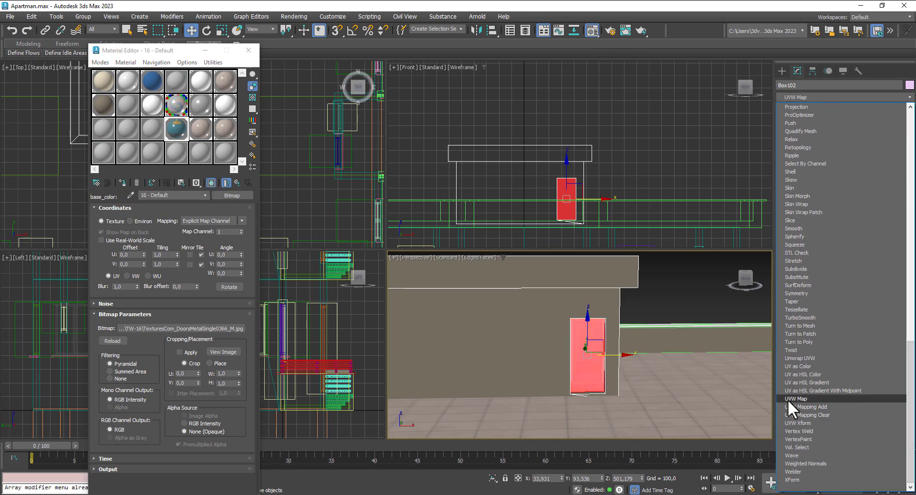
Step: Add a Box-mode UVW Map to the house and set the door material's specular weight to 0
click(819, 421)
click(833, 254)
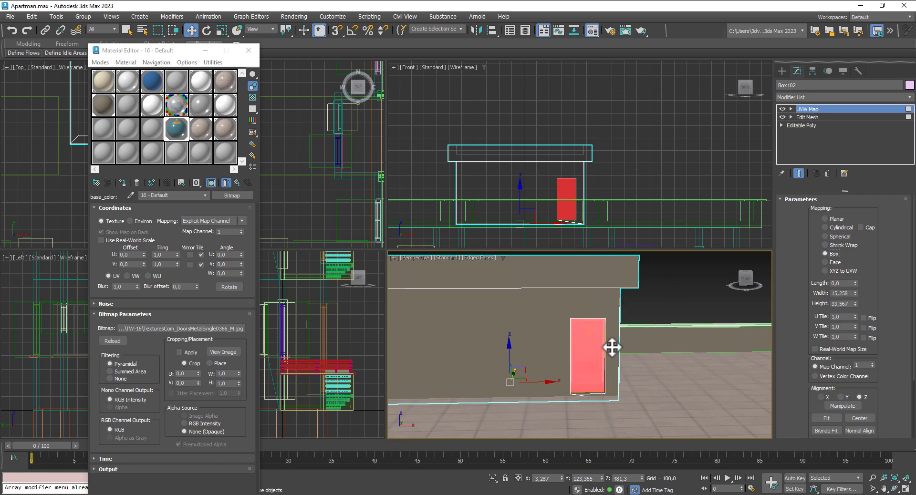
click(686, 307)
scroll(589, 333, up, 2)
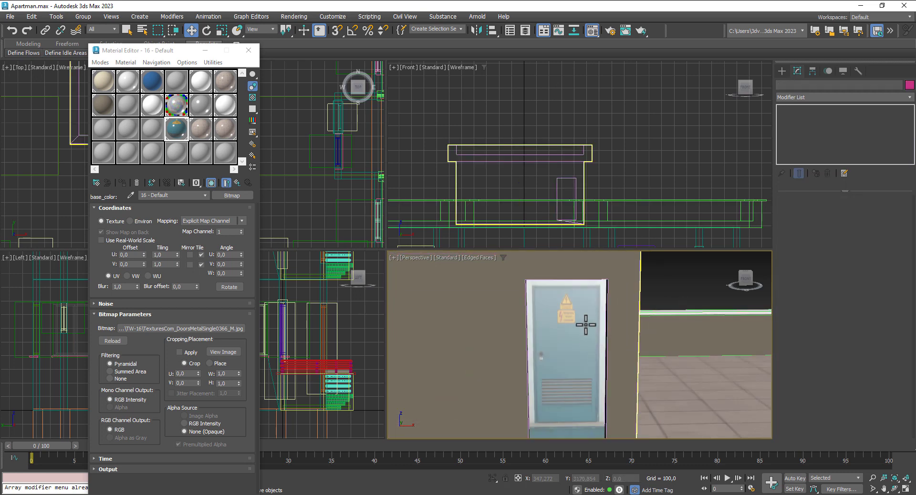
click(237, 184)
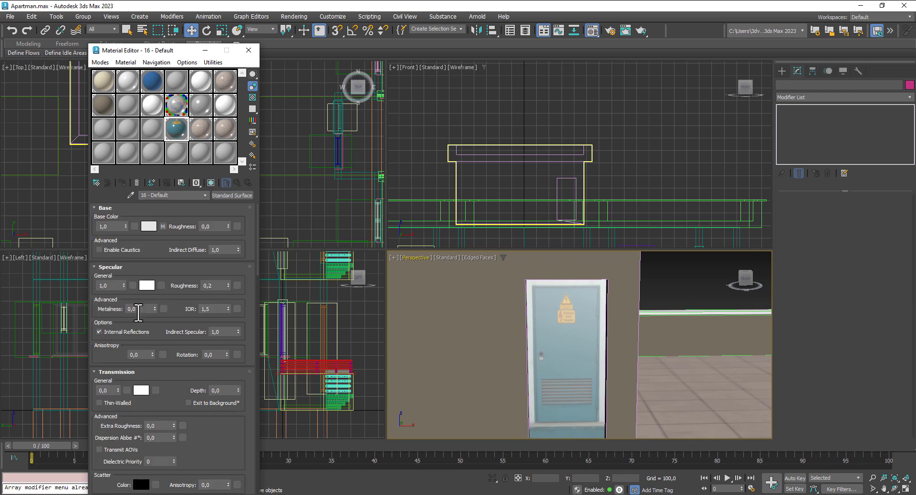
drag(121, 284, 137, 382)
Step: Scale the UVW Map gizmo wider and taller on the doorway
click(594, 311)
click(791, 108)
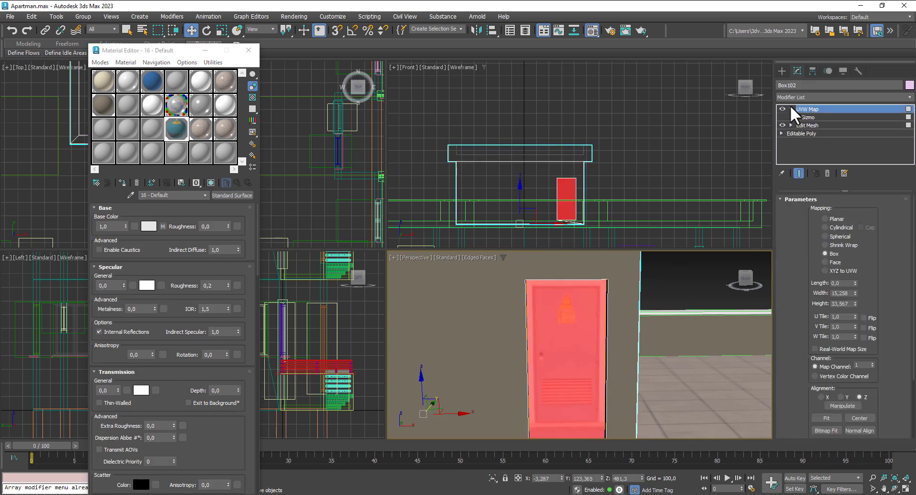
click(809, 118)
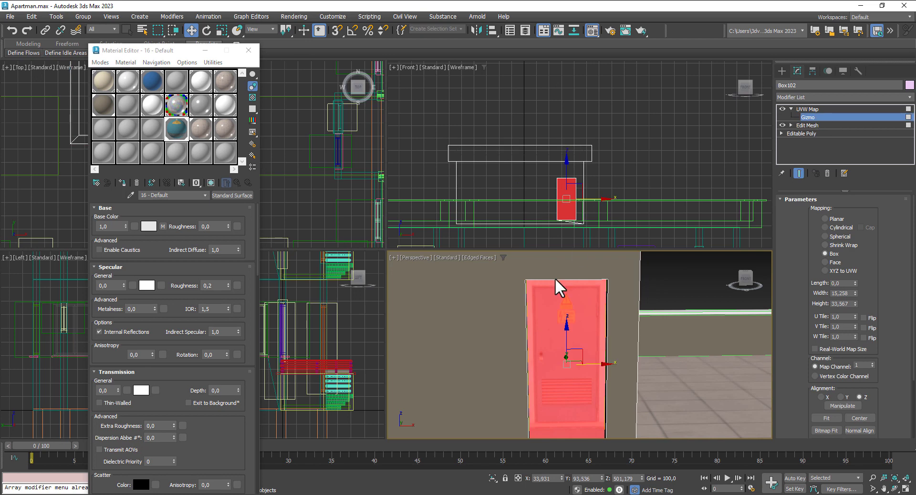
click(222, 31)
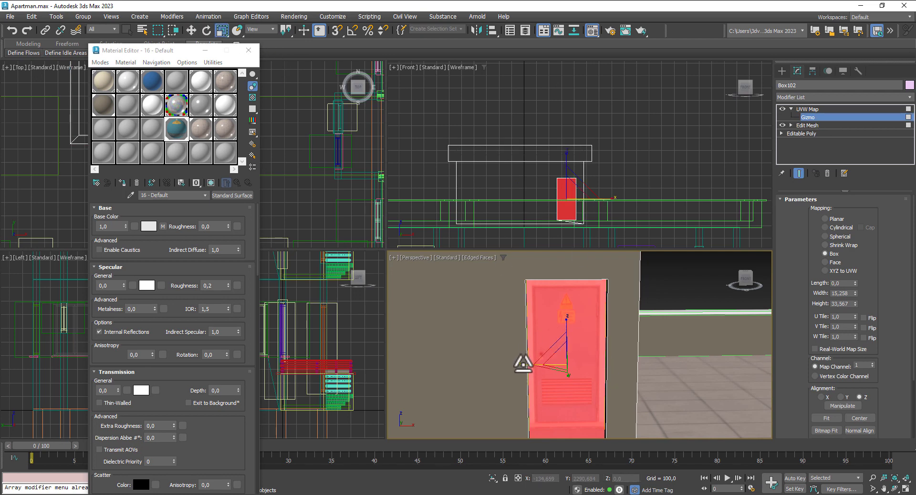
drag(523, 364, 518, 362)
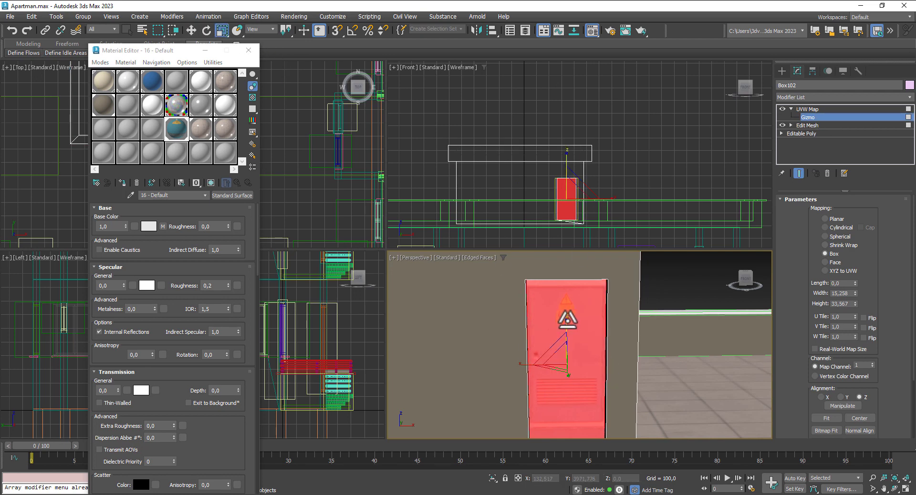
drag(567, 320, 568, 316)
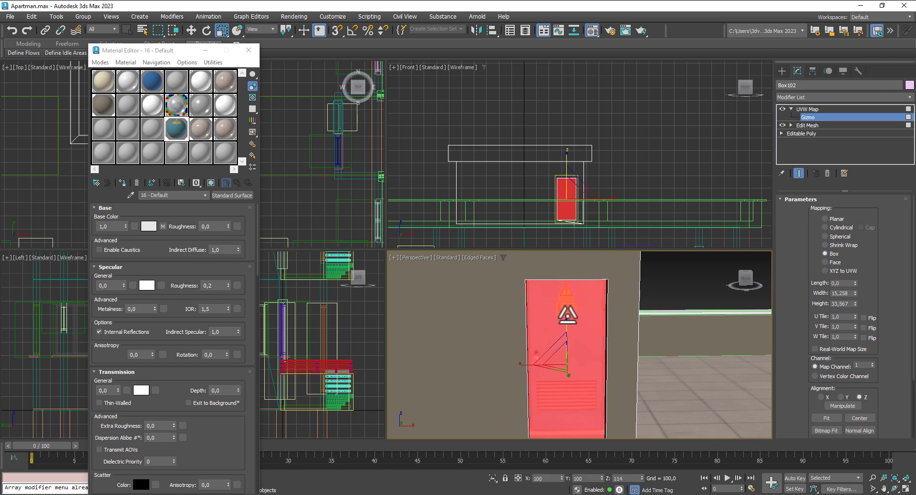
middle_drag(629, 375, 644, 315)
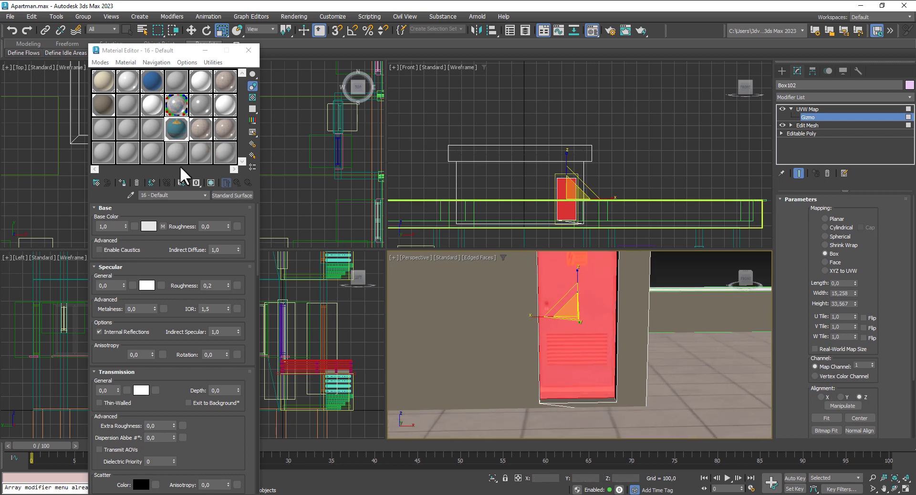
Step: Move the door texture gizmo lower and stretch it slightly taller, then exit gizmo editing
click(191, 30)
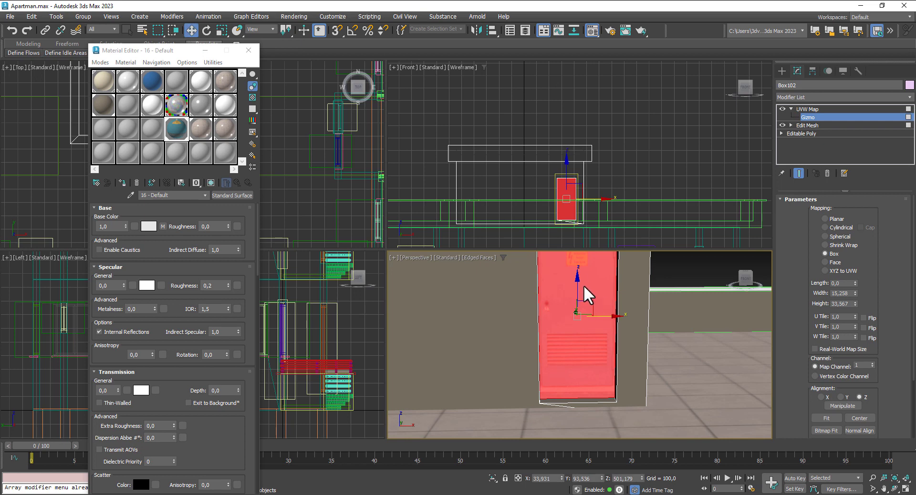
drag(576, 285, 576, 297)
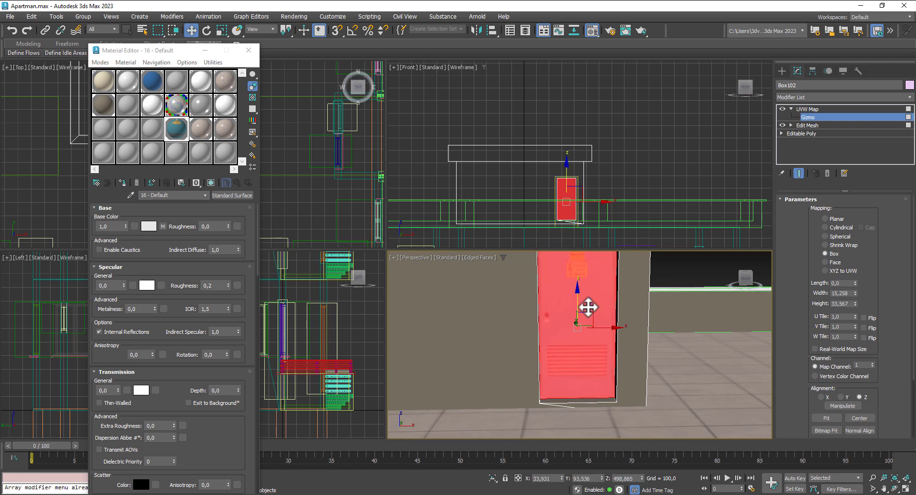
middle_drag(645, 329, 646, 378)
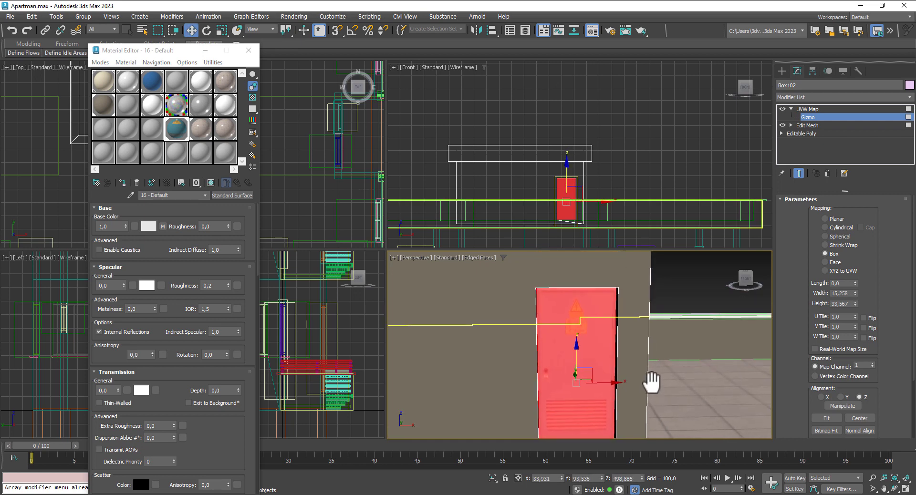
click(220, 31)
drag(576, 337, 577, 335)
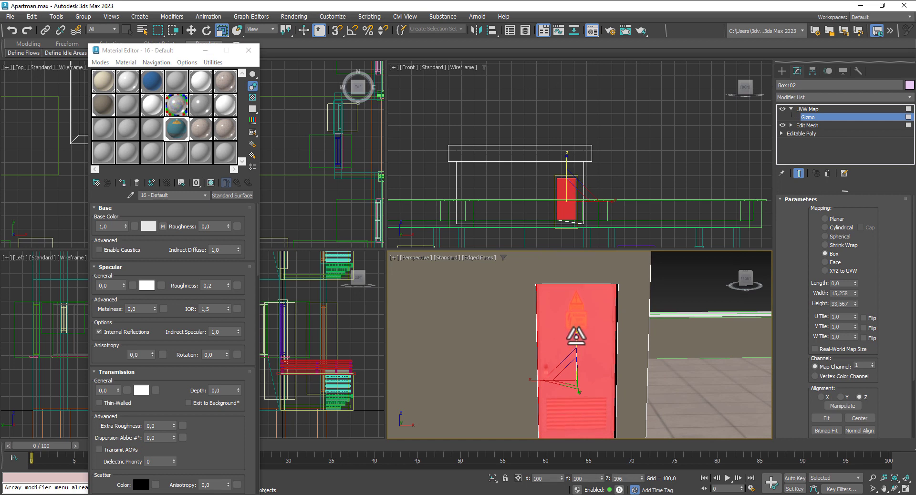
click(192, 30)
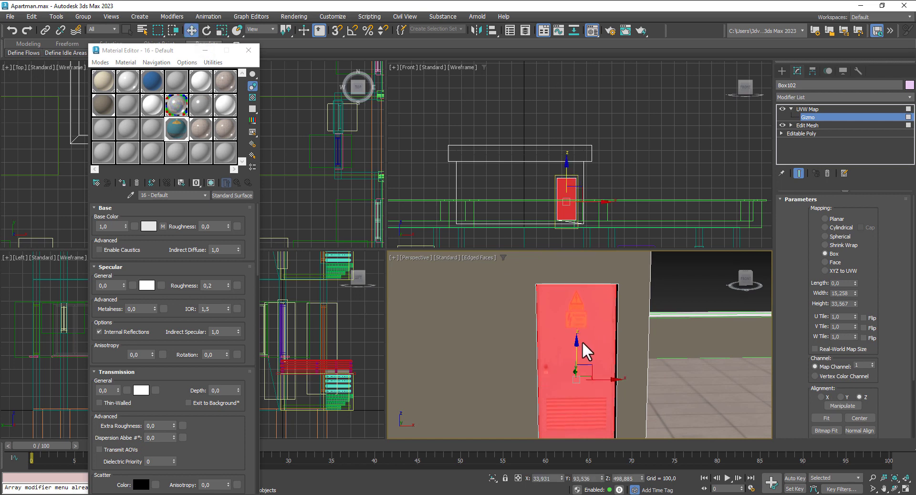
drag(574, 349, 576, 353)
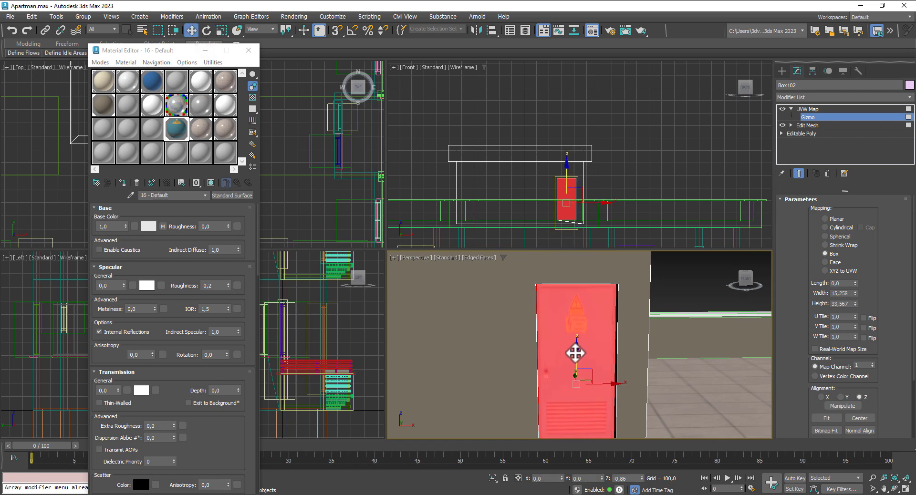
click(802, 117)
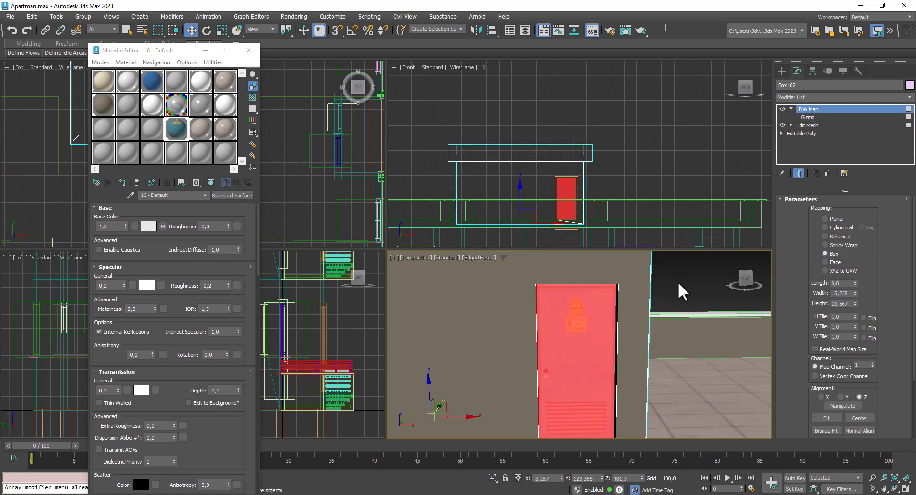
click(678, 281)
scroll(679, 279, down, 4)
Step: Maximize the Perspective viewport, close the Material Editor, and frame the building's ground floor
mouse_move(624, 358)
alt+middle_down()
mouse_move(599, 364)
mouse_move(620, 369)
alt+middle_up()
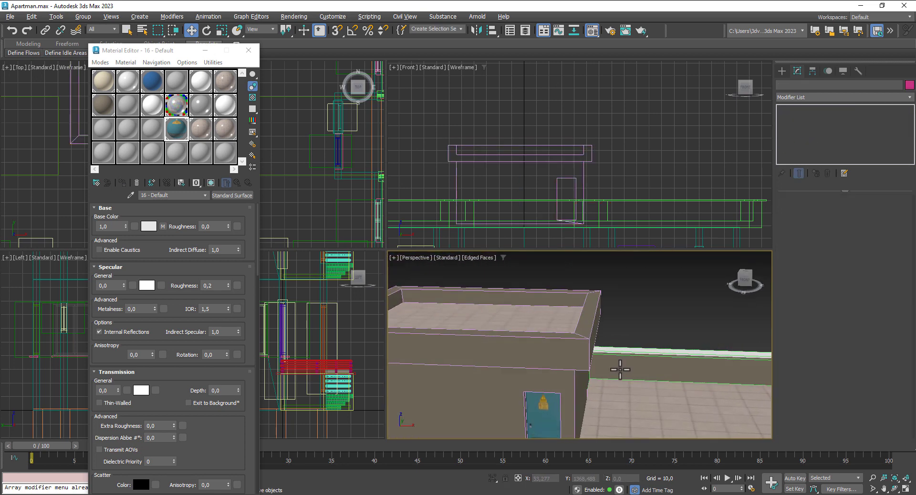
scroll(620, 371, down, 3)
scroll(661, 309, down, 5)
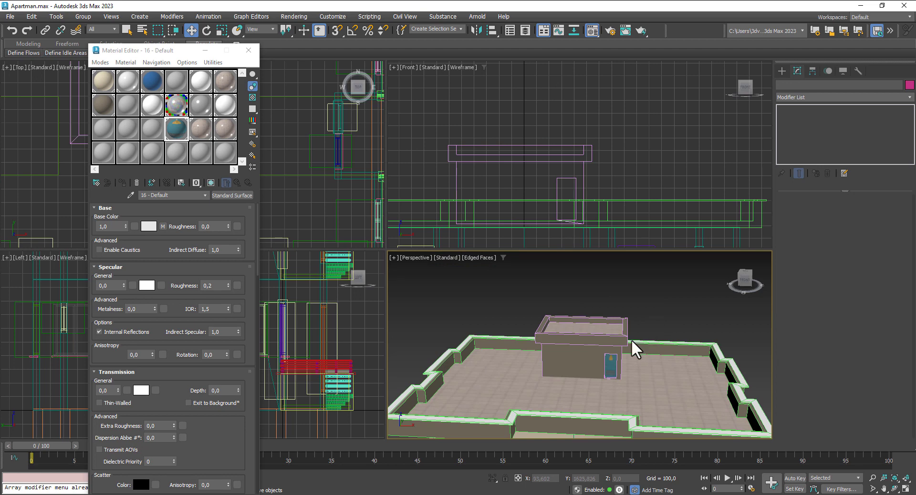
scroll(636, 347, down, 5)
middle_drag(680, 324, 670, 253)
middle_drag(705, 363, 685, 334)
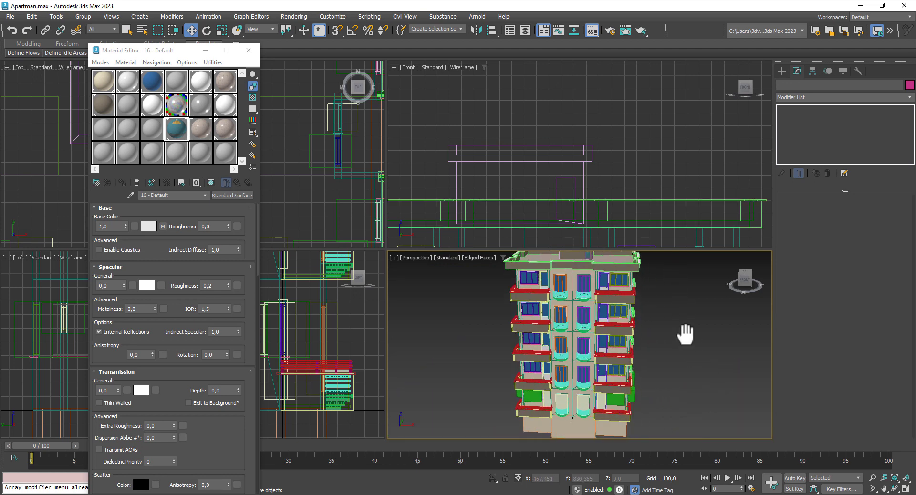
click(908, 492)
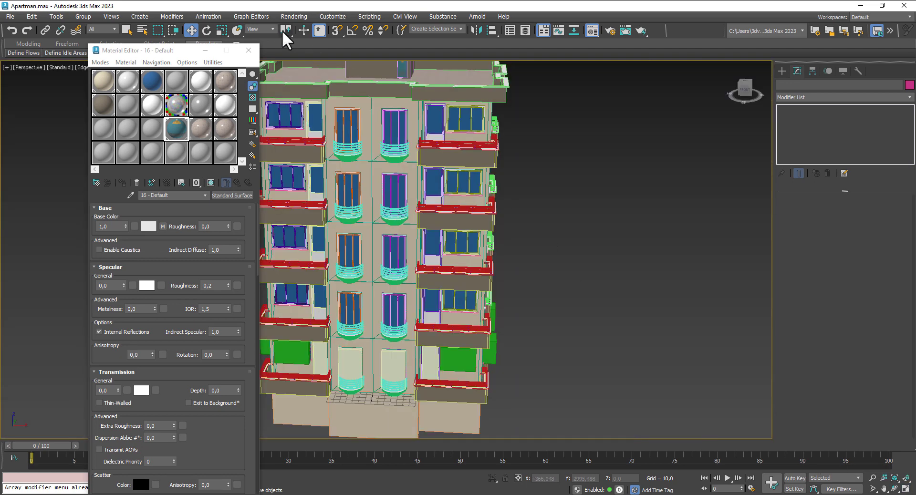
click(250, 51)
middle_drag(591, 276, 616, 239)
alt+middle_drag(608, 281, 573, 259)
Step: Delete the pale and green placeholder boxes, including Box021, around the front ground-floor windows
click(370, 262)
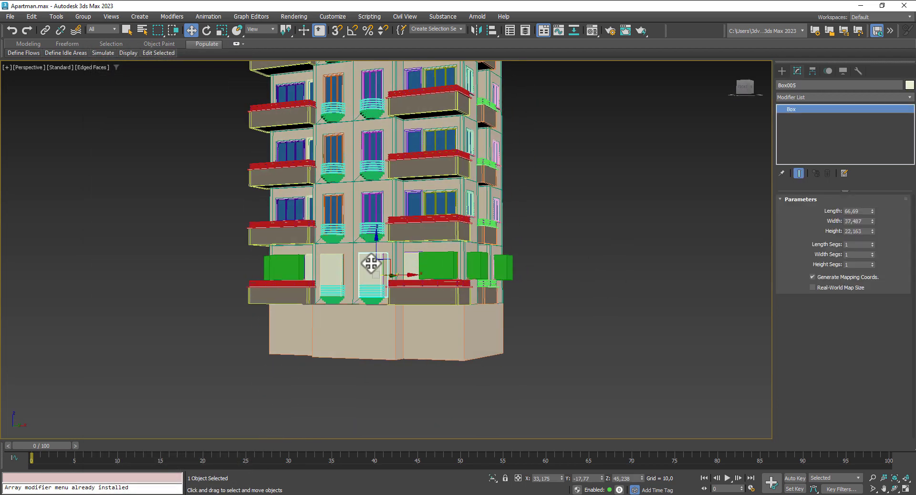
key(Delete)
click(438, 266)
key(Delete)
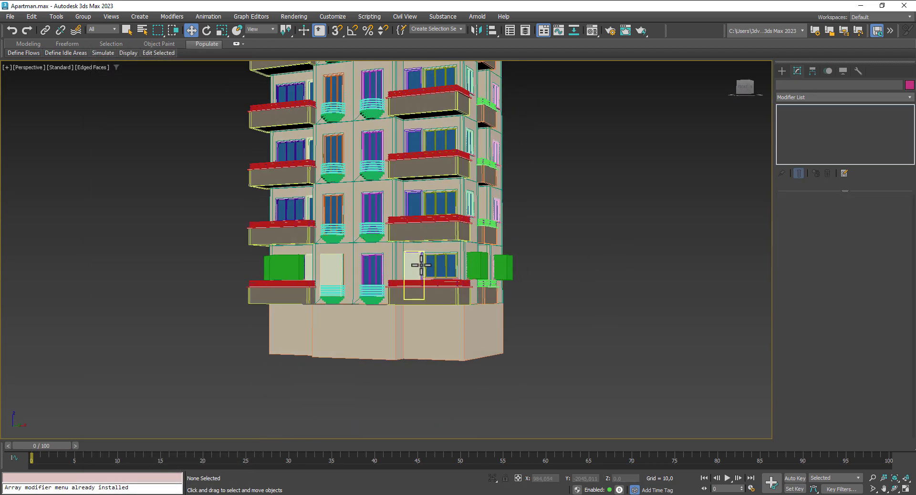
click(420, 266)
key(Delete)
click(332, 266)
key(Delete)
click(288, 266)
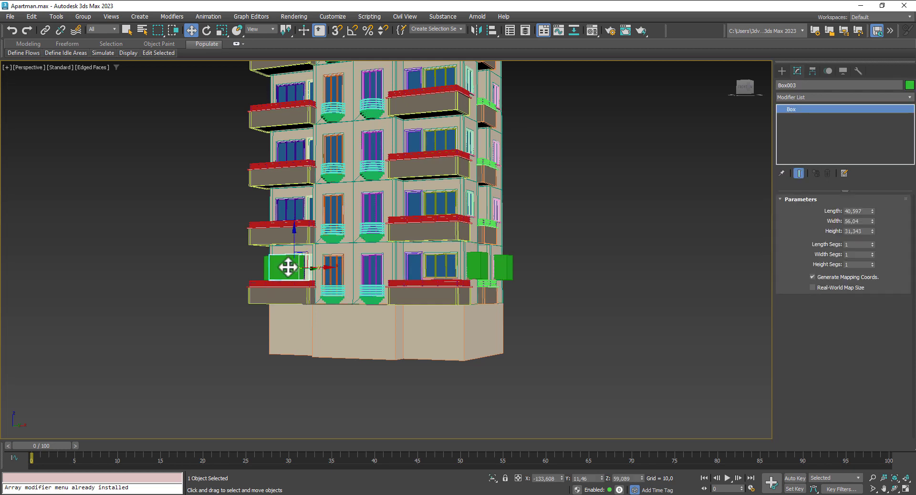
key(Delete)
Step: Delete the two green boxes at the lowest balcony's end
click(478, 267)
key(Delete)
click(501, 266)
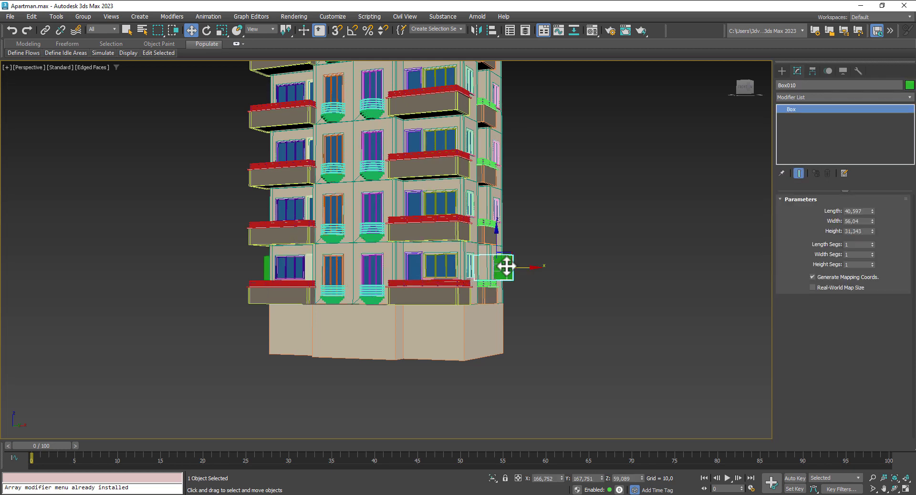
key(Delete)
Step: On the building's other side, delete the green boxes by the lower-left window and Box013
alt+middle_drag(564, 297, 455, 308)
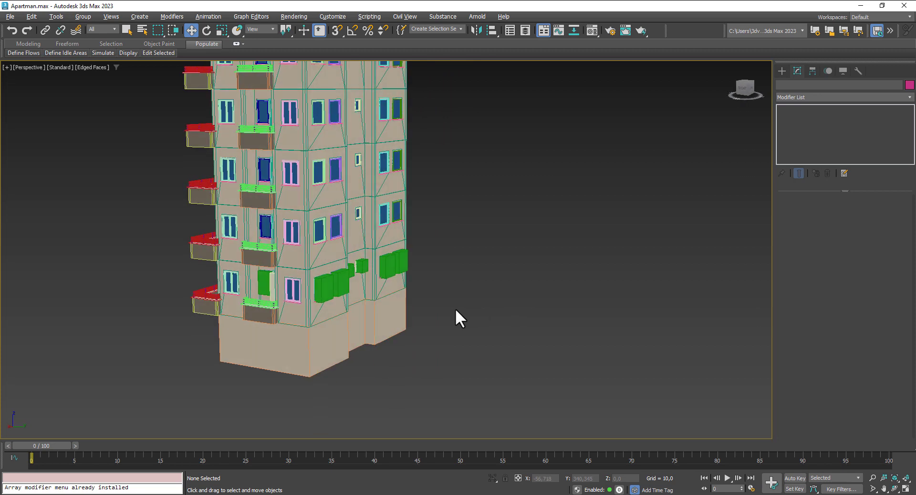
click(263, 282)
key(Delete)
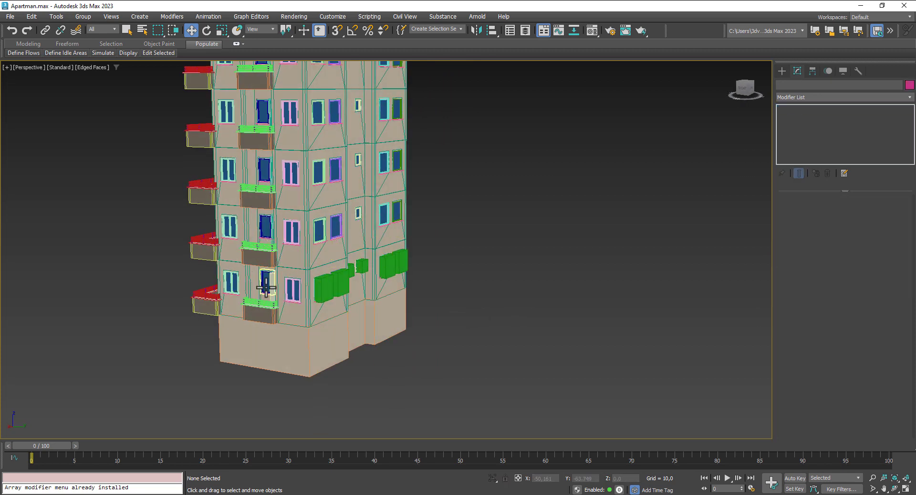
click(273, 285)
key(Delete)
click(324, 289)
key(Delete)
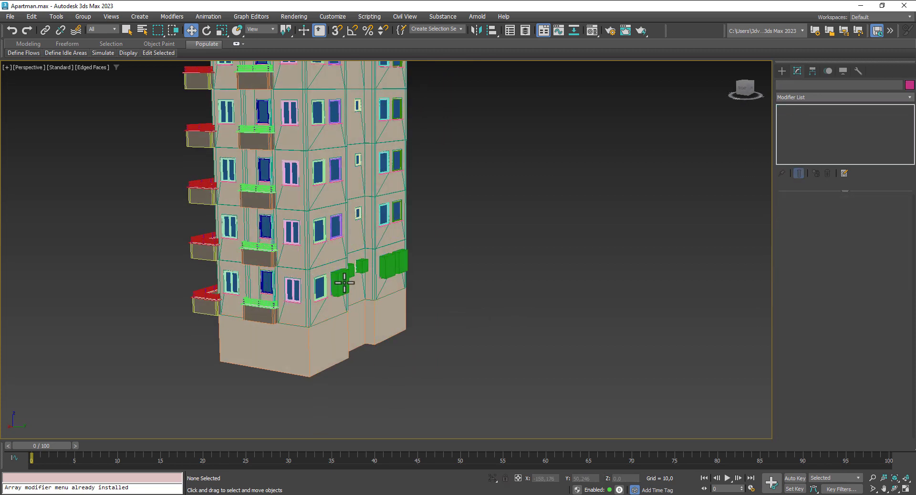
click(344, 284)
key(Delete)
Step: Delete the three green placeholder boxes near the corner
click(362, 266)
key(Delete)
click(367, 266)
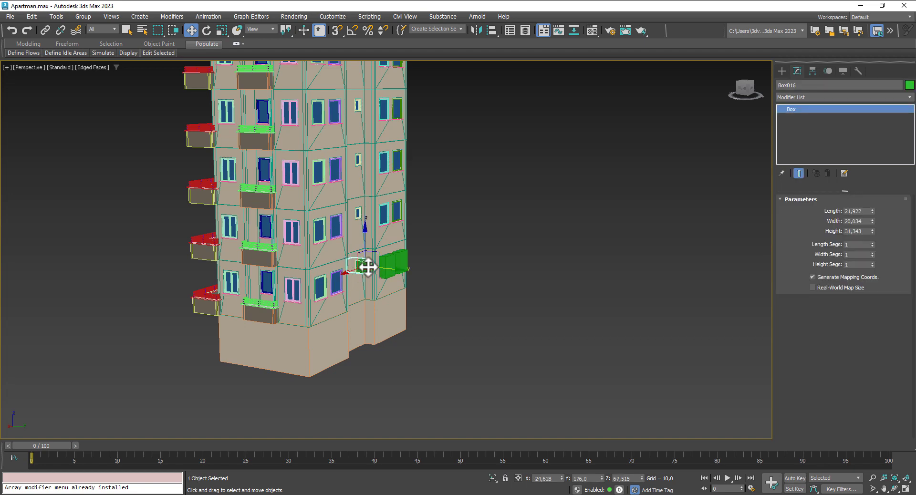
key(Delete)
key(Delete)
click(398, 263)
key(Delete)
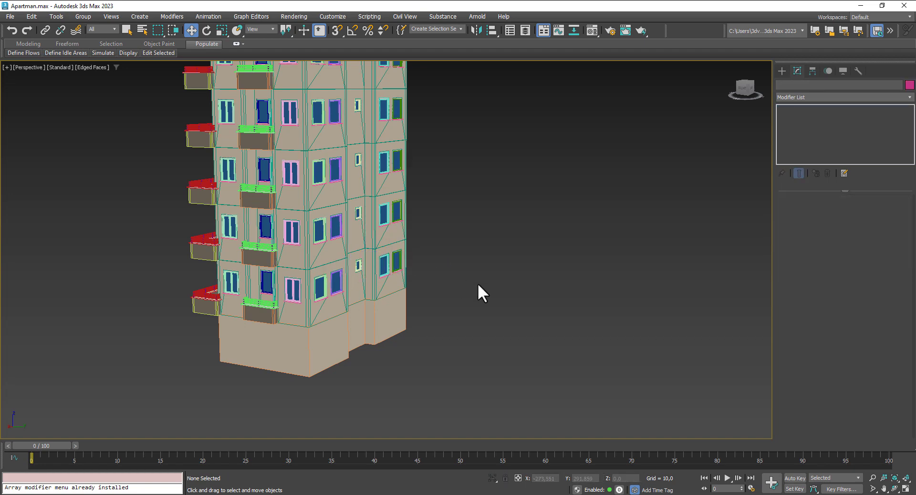
Step: Delete Box008, the tall door-opening box, and the remaining green boxes by the balconies
alt+middle_drag(479, 283, 415, 289)
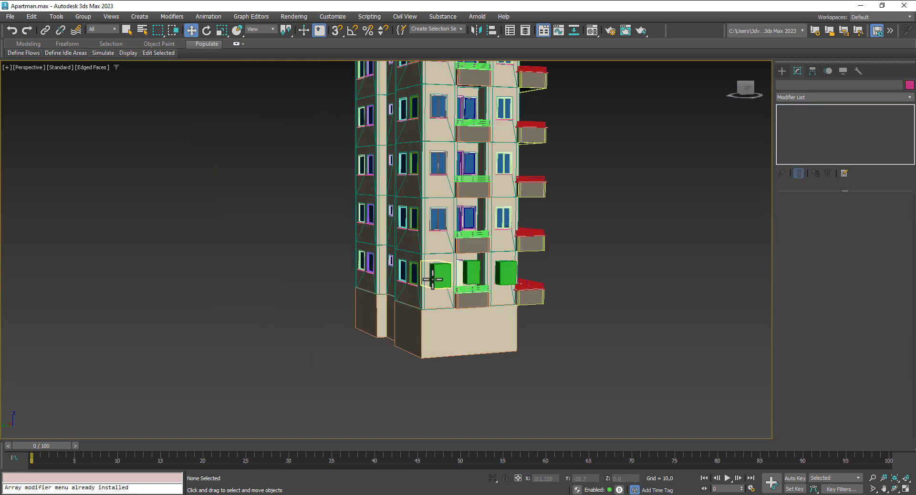
click(433, 279)
key(Delete)
click(459, 275)
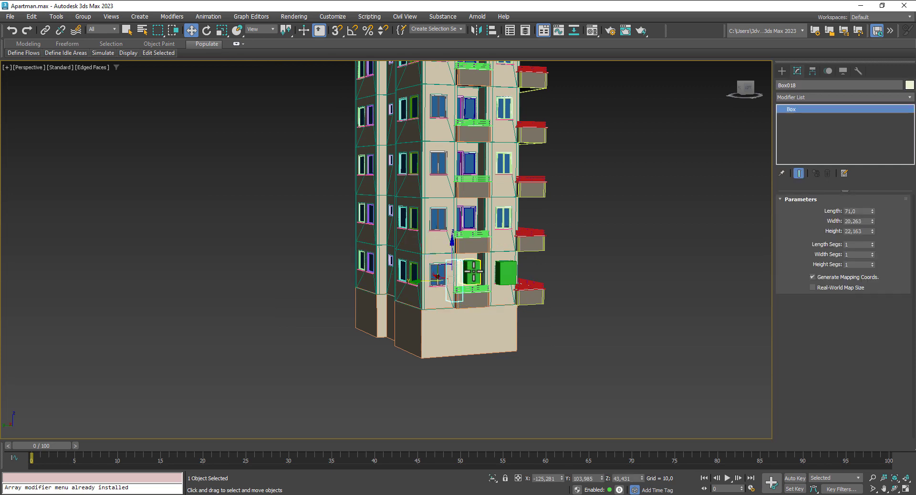
key(Delete)
click(476, 271)
key(Delete)
click(505, 273)
key(Delete)
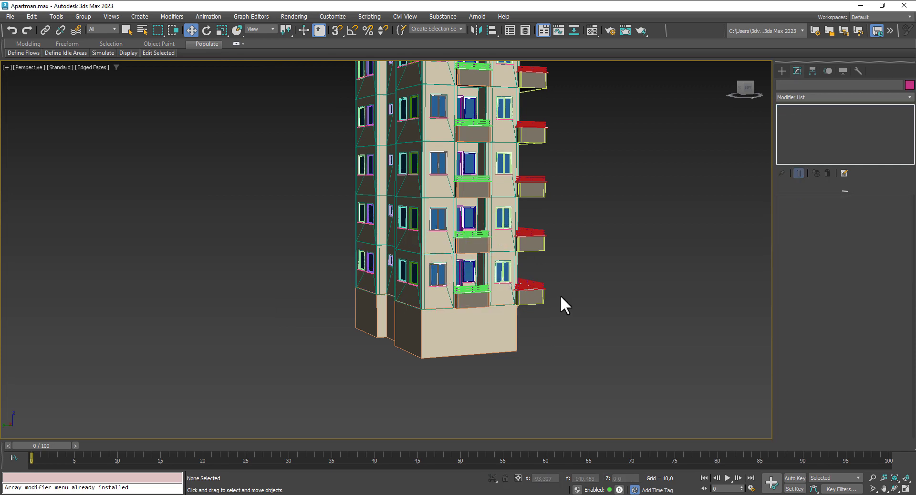
Step: Save the scene as Apartman.max
scroll(561, 295, down, 4)
alt+middle_drag(558, 294, 468, 296)
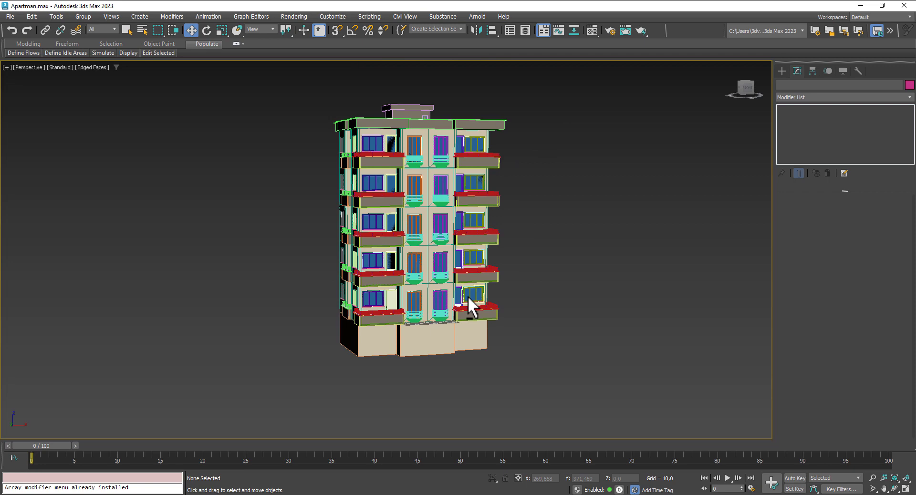
key(ctrl+s)
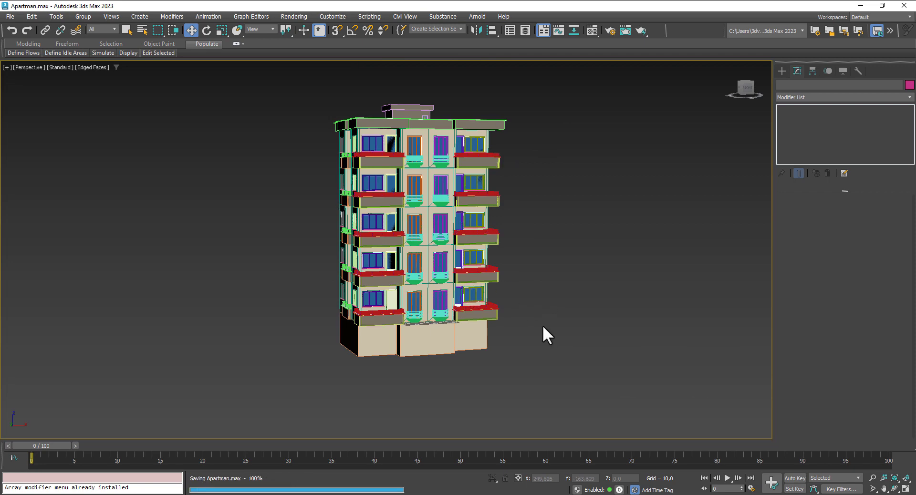
Step: Restore the four-viewport layout and shift the Front view so the building sits higher
middle_drag(543, 326, 512, 318)
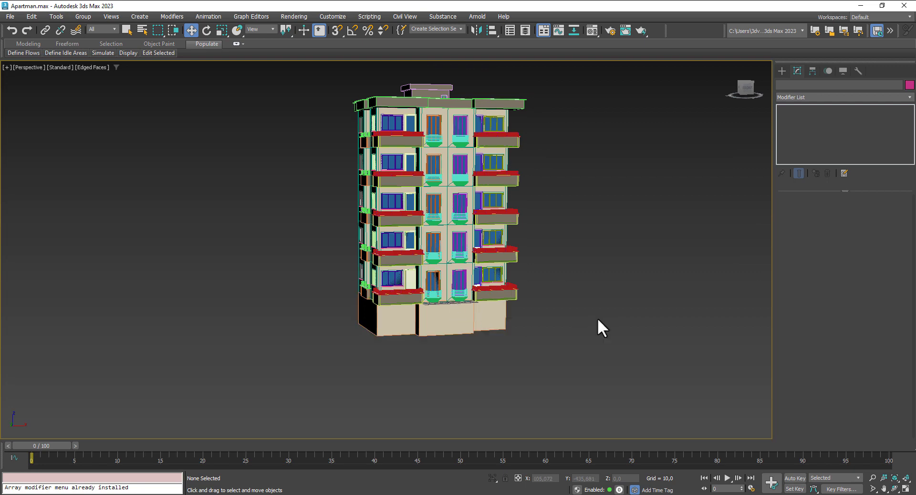
click(908, 490)
scroll(579, 188, down, 7)
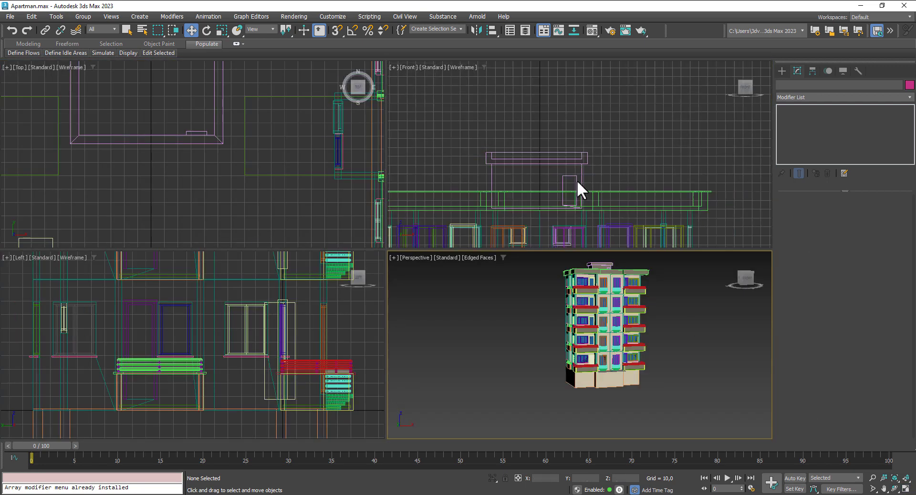
middle_drag(625, 196, 620, 138)
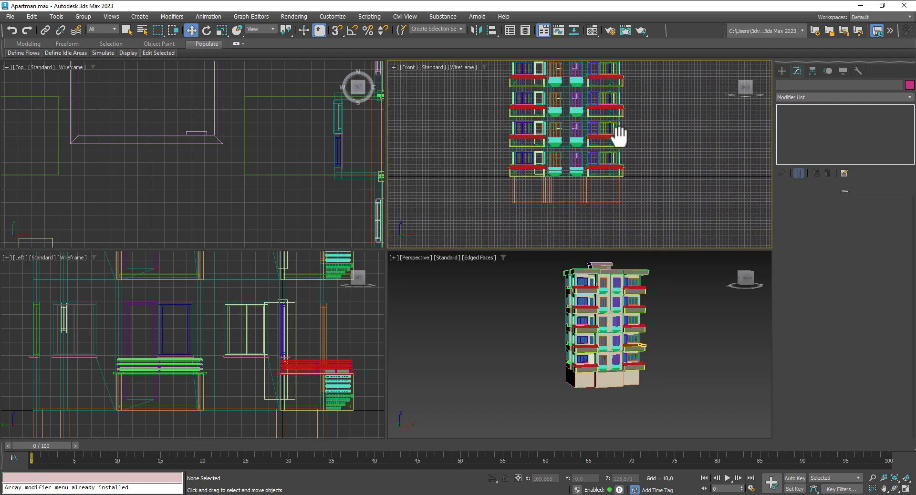
Step: Draw a new door-sized Standard Primitive box, Box104, at the building's base
click(782, 71)
click(789, 100)
click(795, 109)
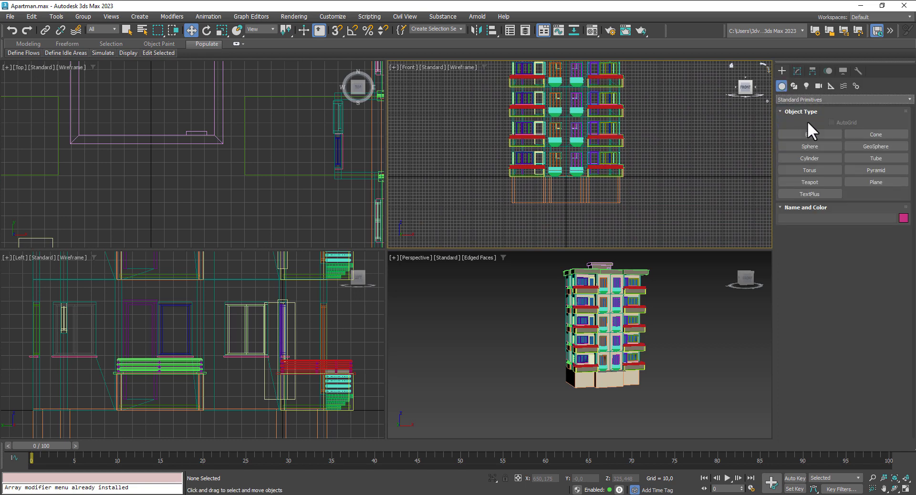
click(810, 135)
scroll(565, 203, up, 3)
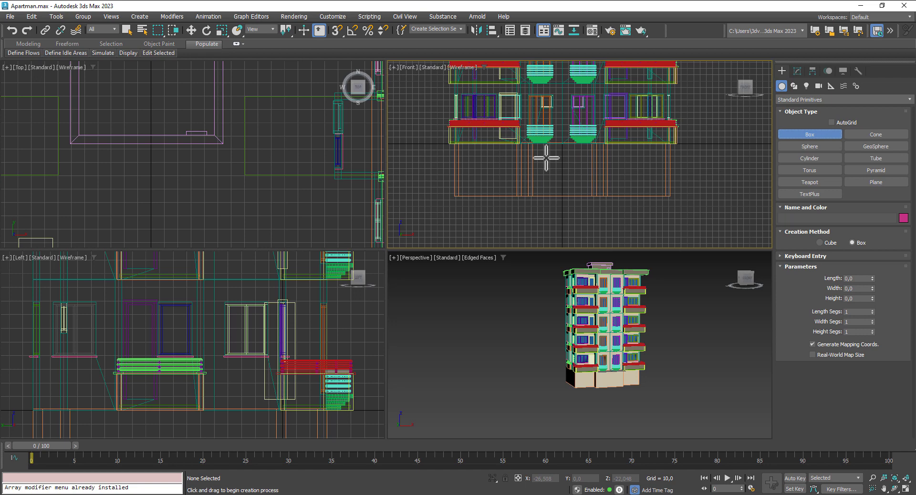
drag(546, 157, 576, 190)
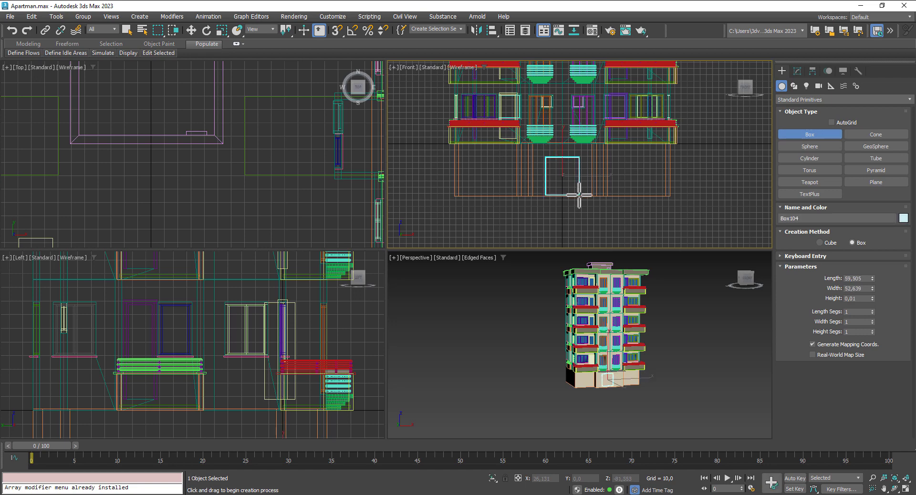
right_click(580, 183)
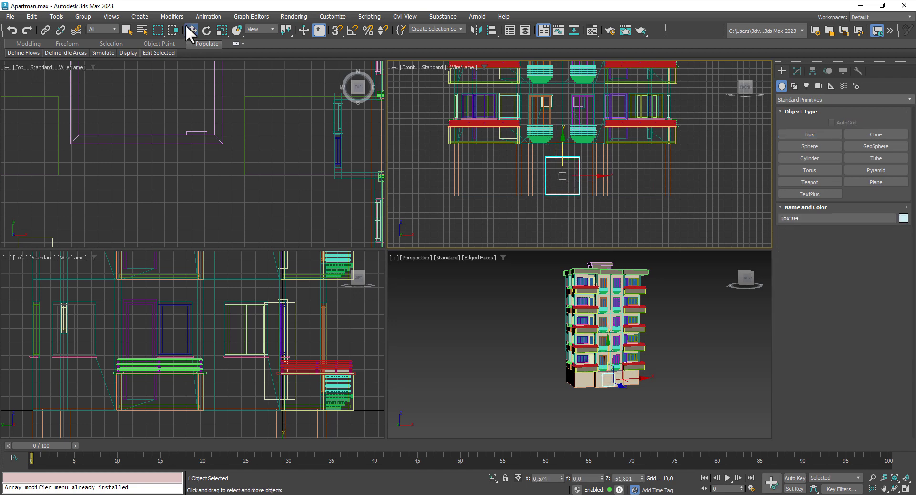
Step: Move Box104 along Y until it passes through the ground-floor front wall
click(190, 29)
scroll(250, 103, down, 10)
scroll(239, 142, up, 5)
middle_drag(243, 102, 229, 188)
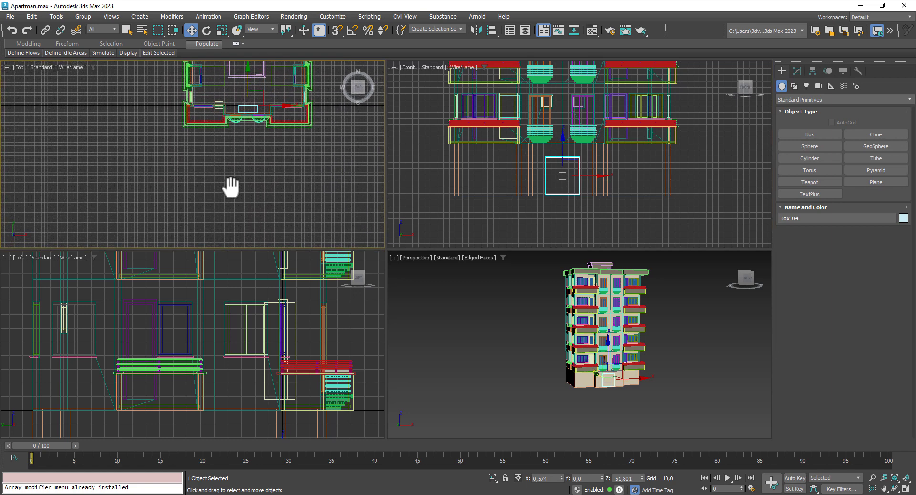
scroll(260, 123, up, 6)
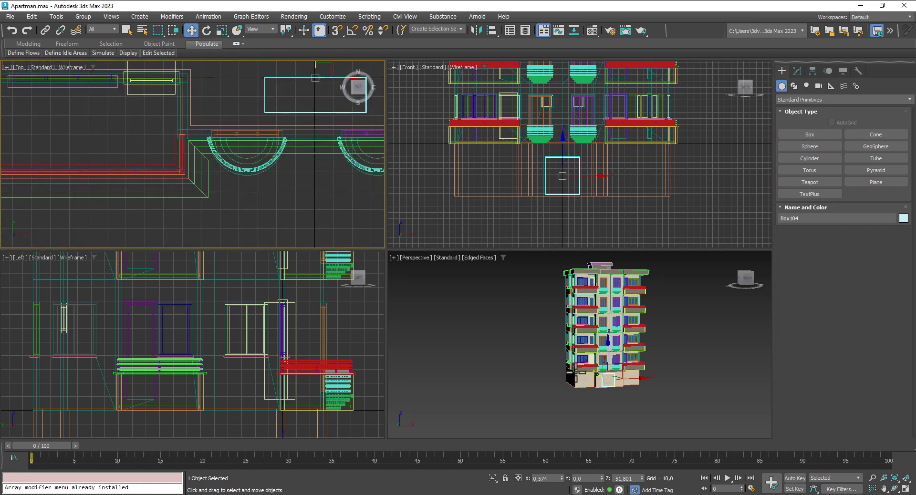
scroll(616, 403, up, 5)
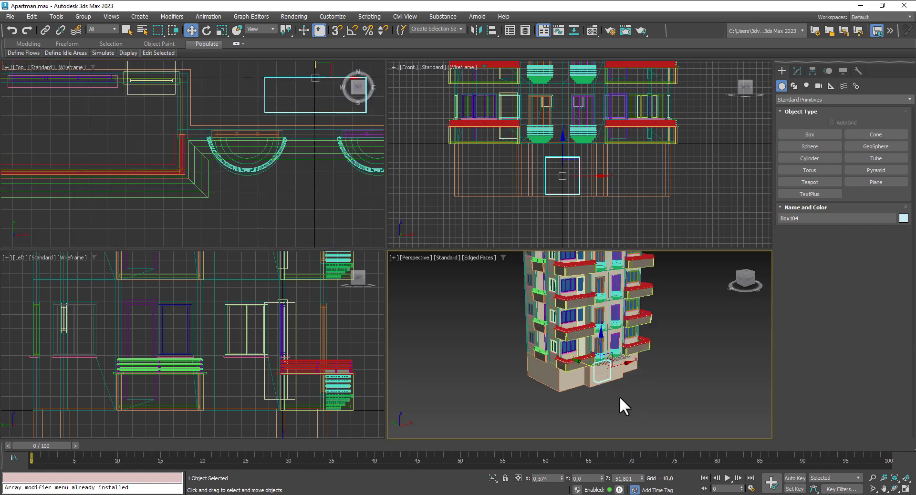
drag(578, 368, 591, 371)
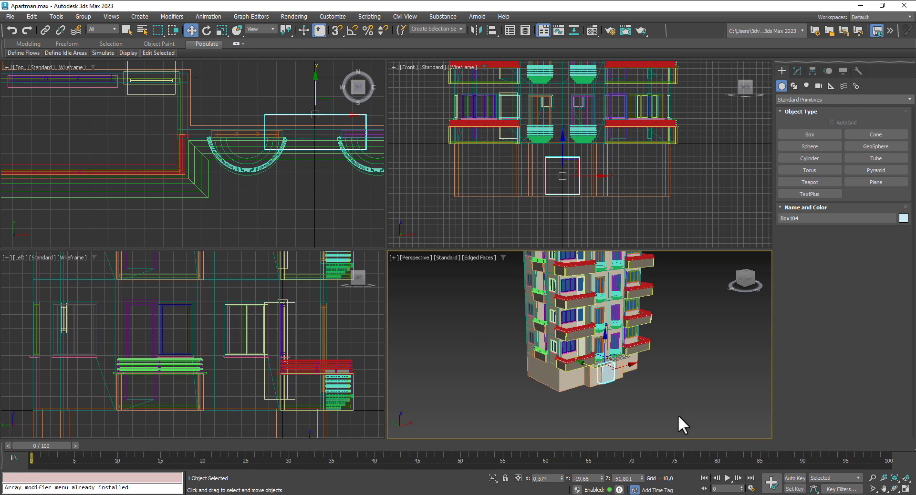
scroll(644, 391, up, 5)
alt+middle_drag(642, 382, 606, 359)
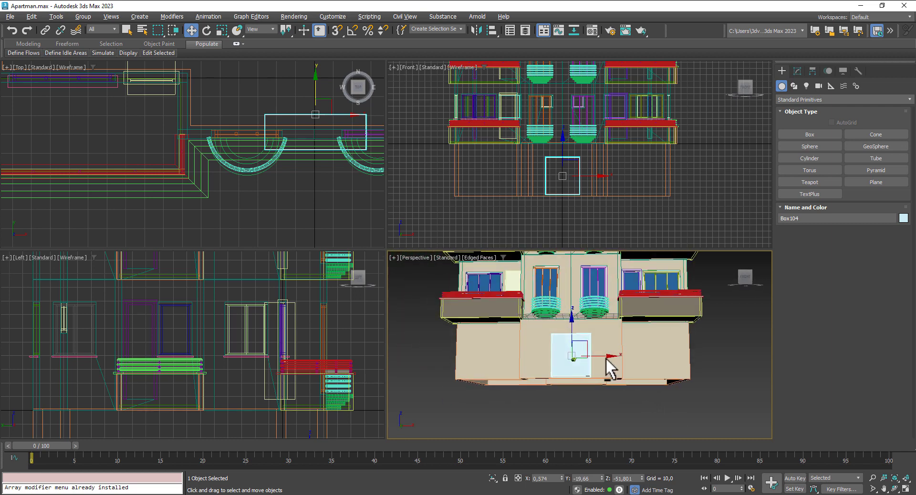
scroll(582, 372, up, 3)
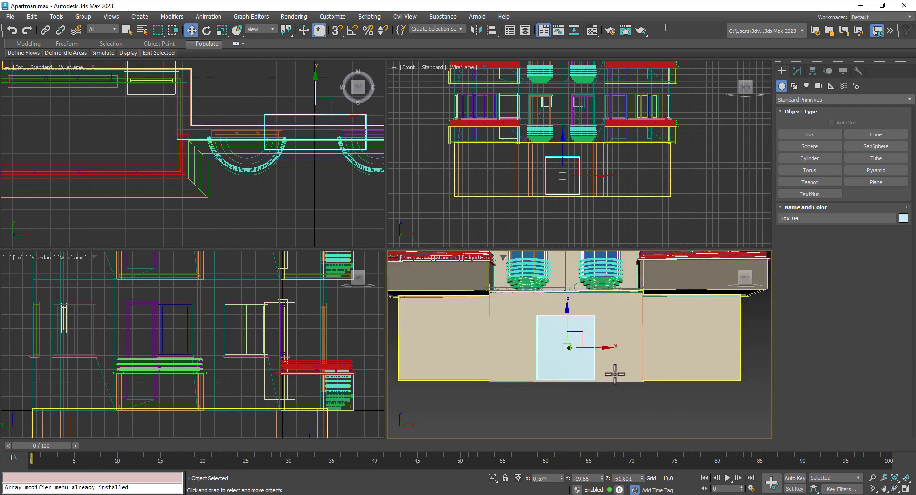
scroll(615, 375, down, 5)
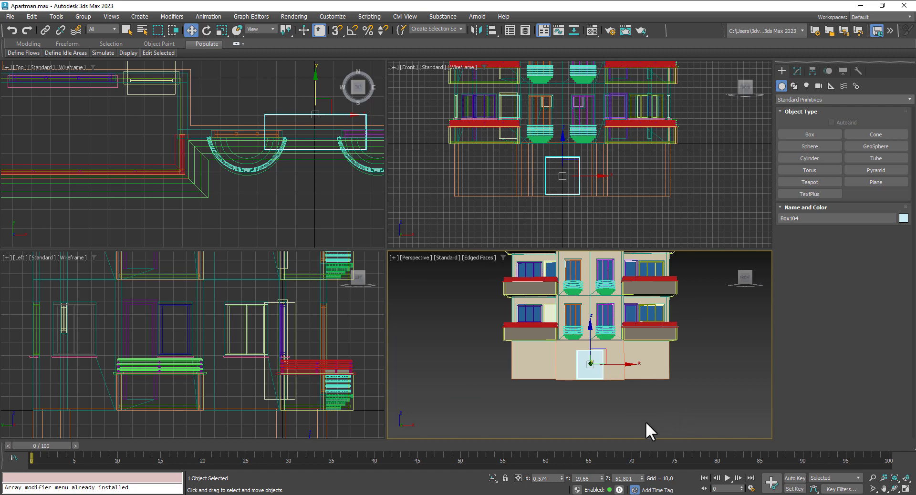
mouse_move(628, 409)
alt+middle_down()
mouse_move(686, 407)
mouse_move(583, 406)
mouse_move(623, 406)
alt+middle_up()
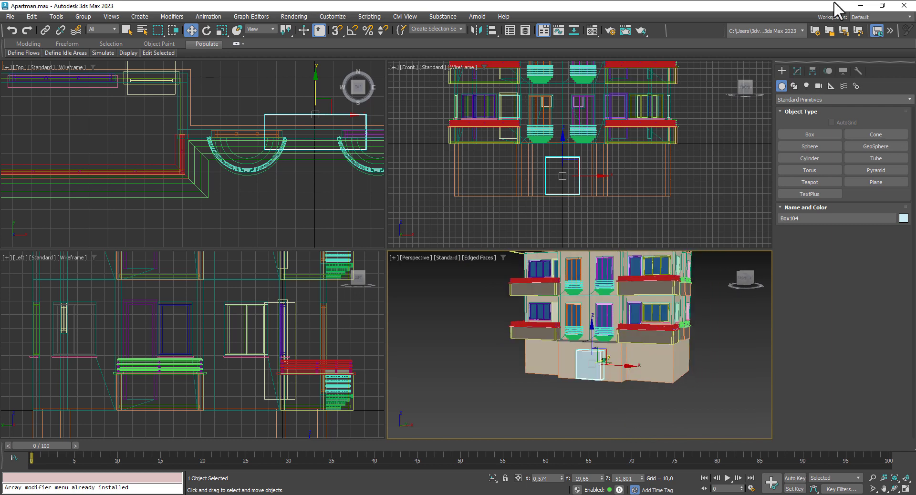
Step: Draw a window-sized box on the ground-floor front wall and push it into the wall
click(812, 135)
middle_drag(666, 153, 626, 165)
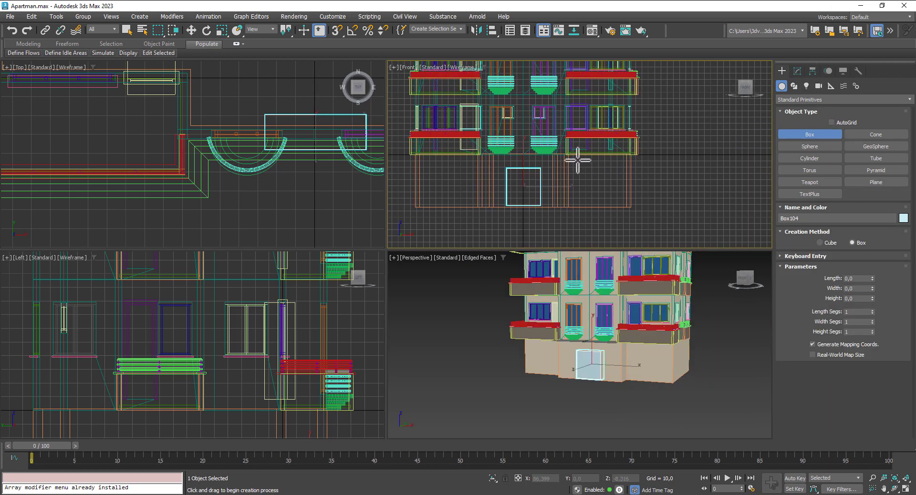
drag(578, 161, 617, 167)
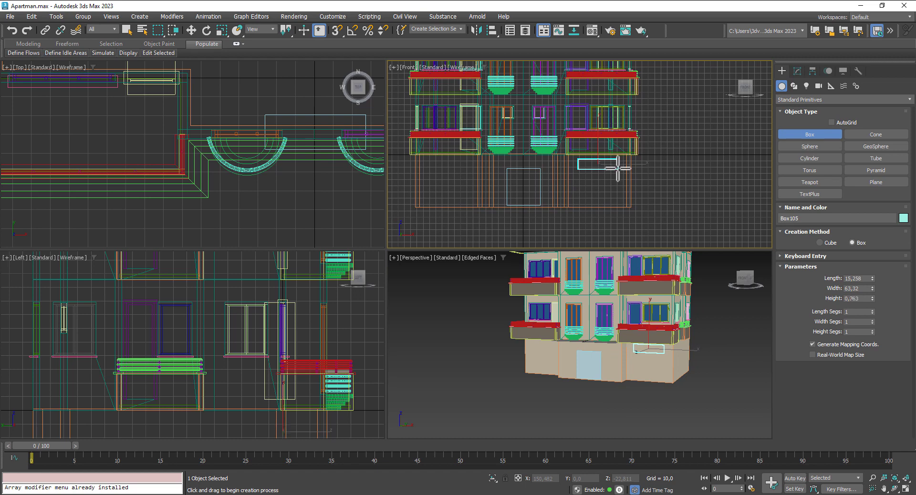
key(w)
middle_drag(279, 264, 286, 201)
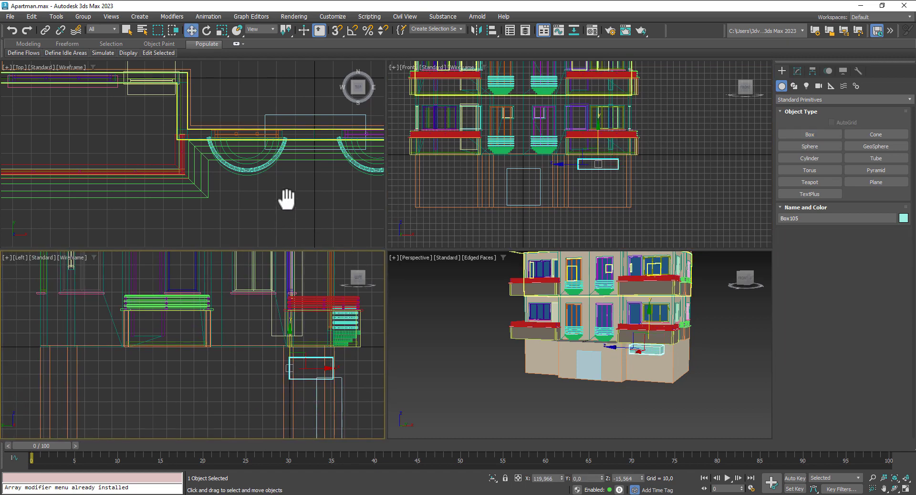
alt+middle_drag(680, 359, 667, 343)
drag(668, 342, 676, 340)
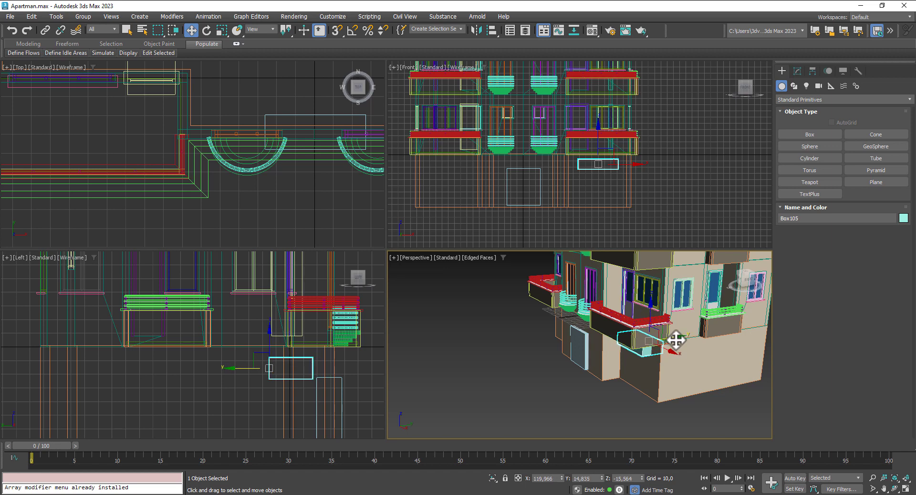
alt+middle_drag(676, 340, 772, 332)
middle_drag(663, 167, 671, 169)
Step: Make independent copies of the window box left of the door and out to the right side
shift+drag(636, 166, 487, 168)
click(450, 294)
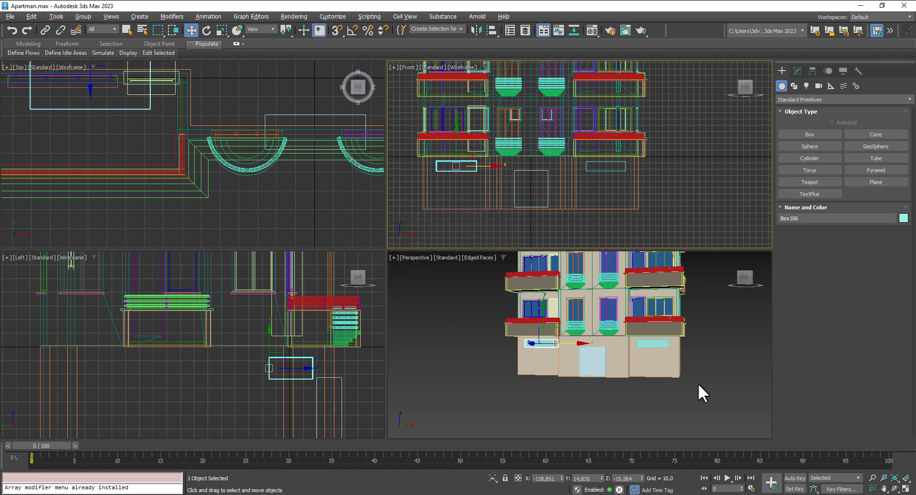
alt+middle_drag(699, 385, 743, 394)
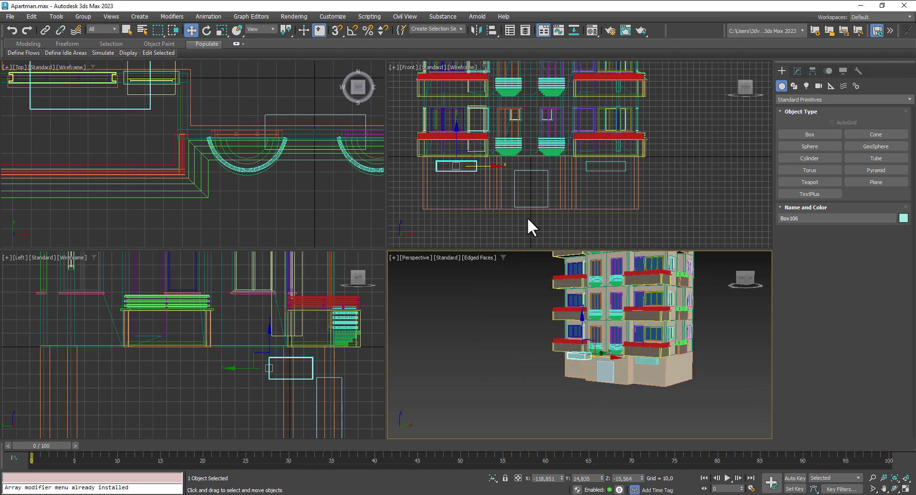
click(600, 167)
scroll(272, 140, down, 6)
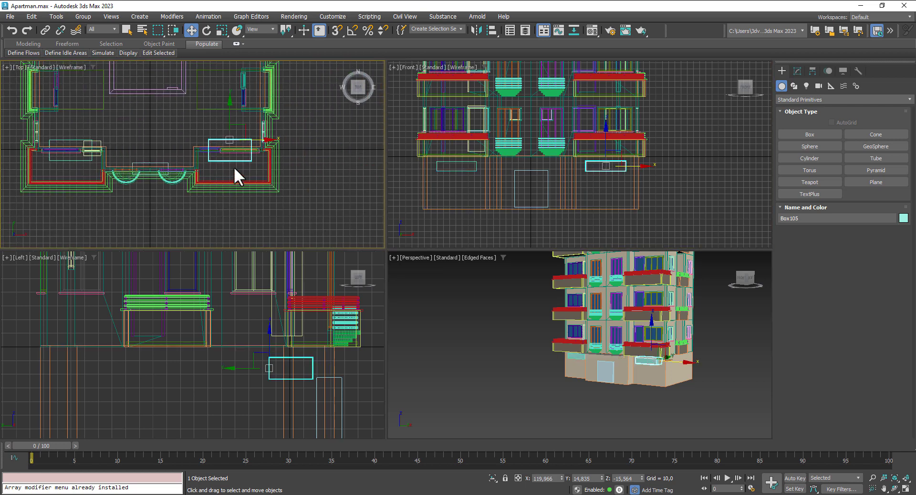
right_click(242, 134)
click(242, 125)
shift+drag(244, 125, 327, 100)
click(459, 293)
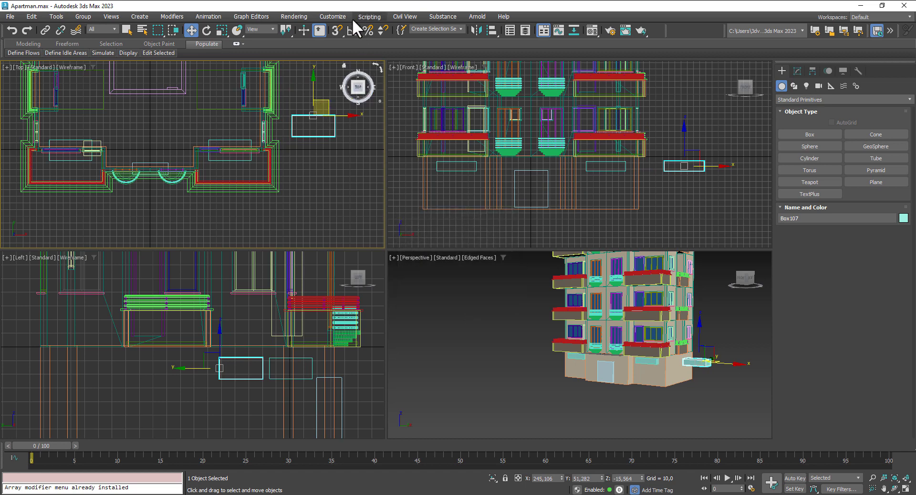
Step: Rotate the side copy 90° and place copies into the right and left side walls
click(207, 30)
drag(310, 152, 336, 160)
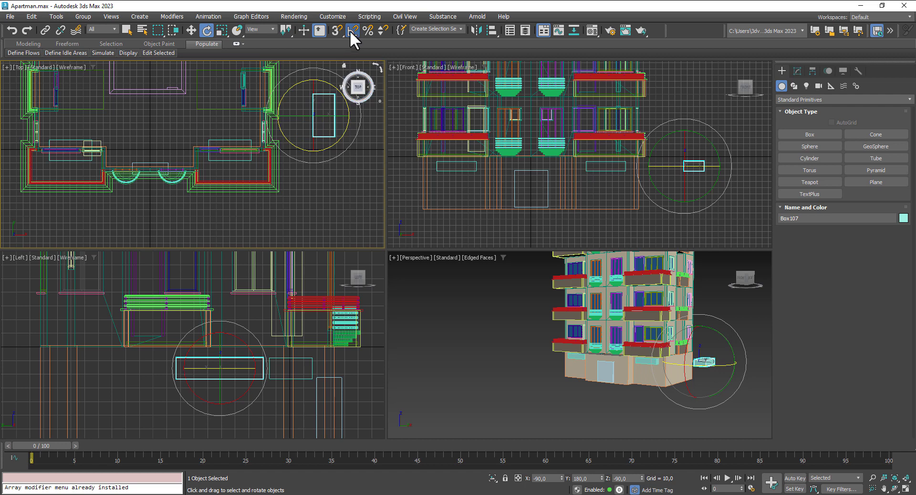
key(w)
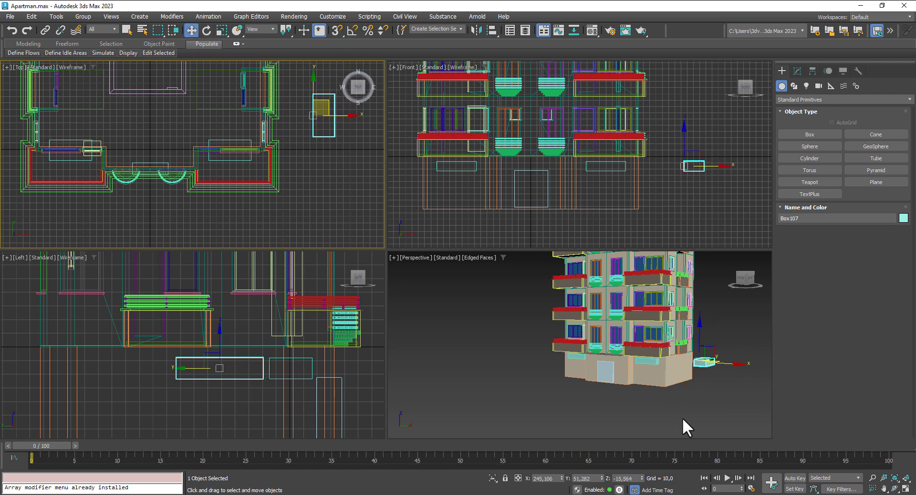
middle_drag(648, 407, 580, 397)
alt+middle_drag(658, 386, 608, 393)
middle_drag(297, 121, 324, 186)
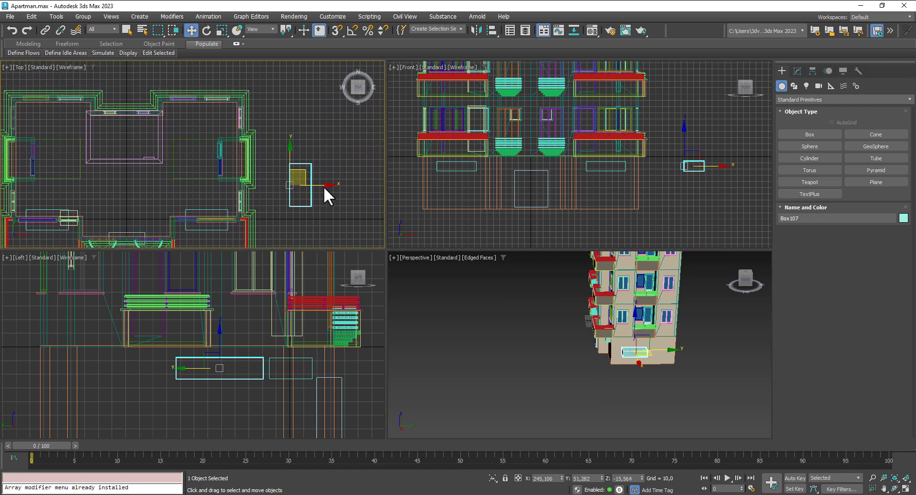
drag(306, 174, 272, 171)
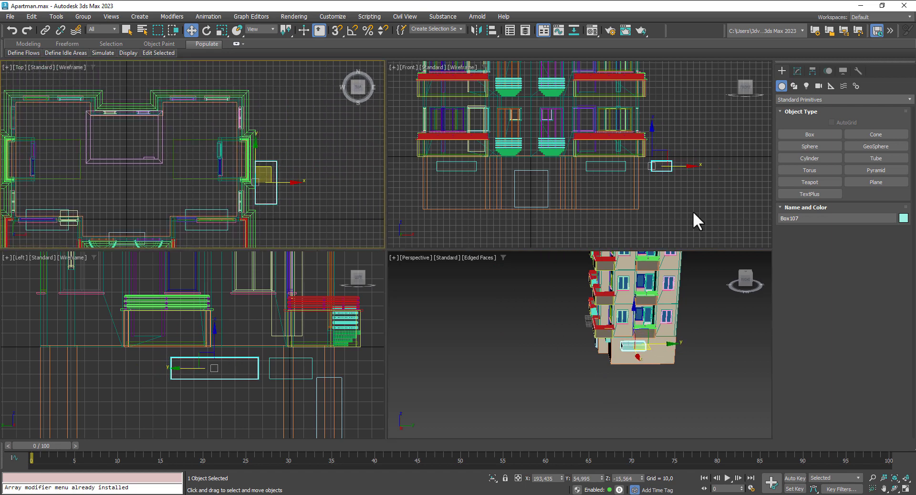
drag(692, 168, 447, 170)
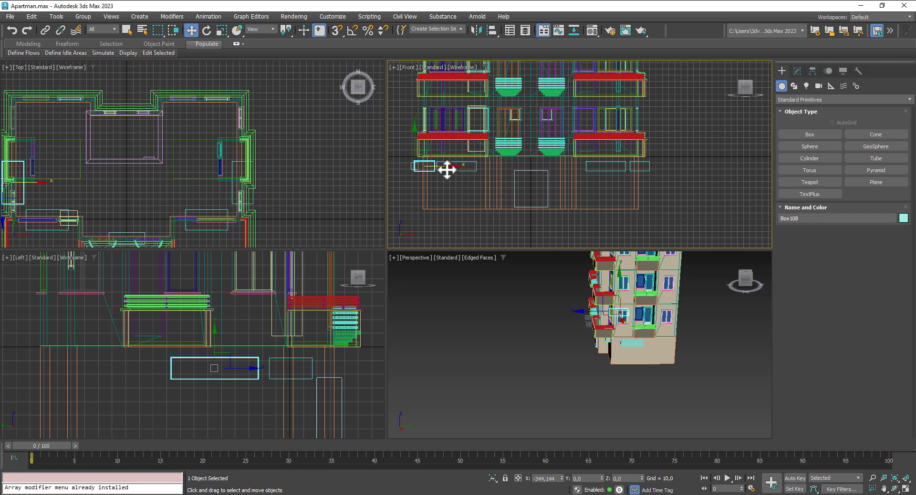
click(465, 295)
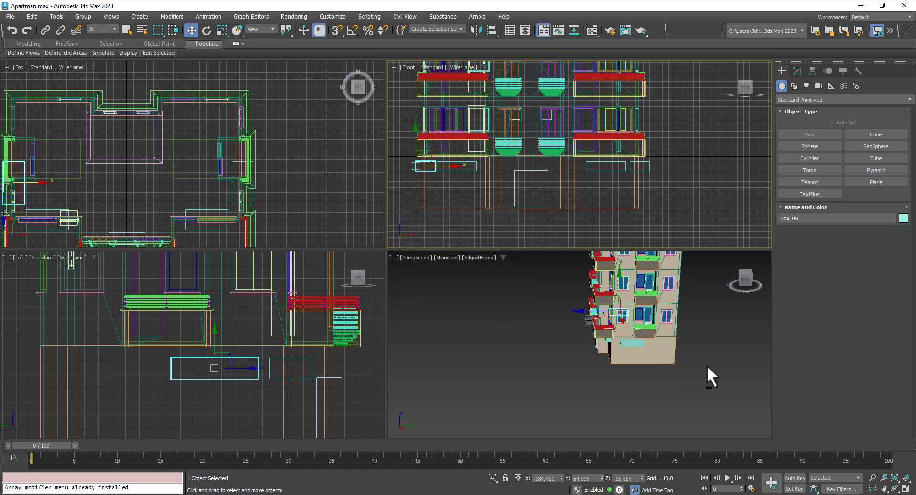
Step: Select the ground-floor wall object and maximize the Perspective view
mouse_move(706, 365)
alt+middle_down()
mouse_move(621, 329)
mouse_move(663, 351)
mouse_move(758, 350)
mouse_move(744, 351)
alt+middle_up()
middle_drag(686, 352, 665, 364)
click(665, 358)
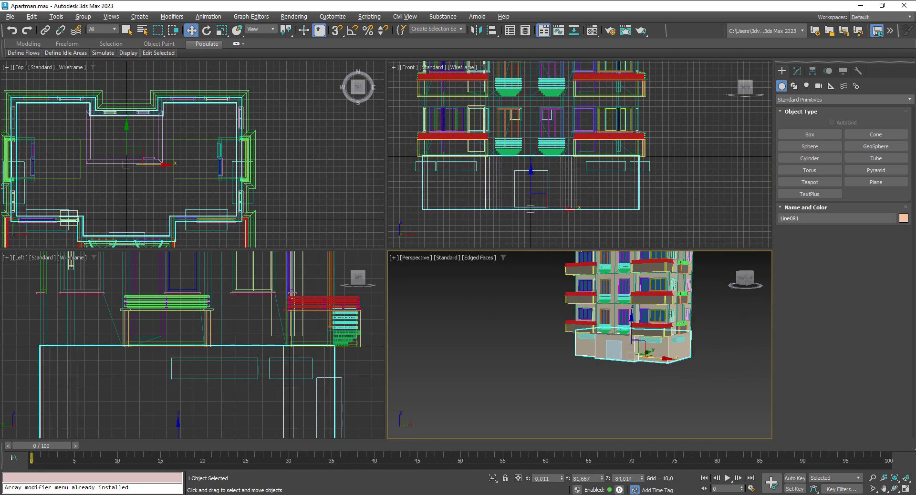
click(908, 490)
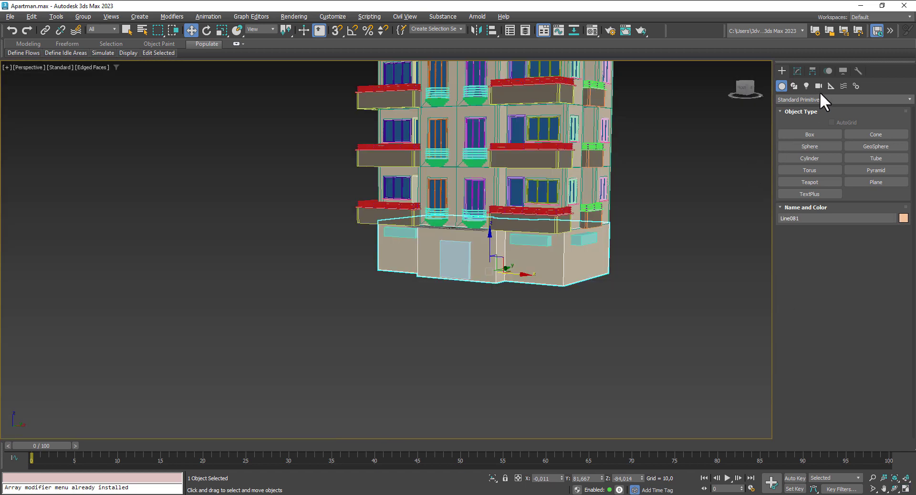
Step: Save the scene and start a Compound Objects Boolean on Line081 with Add Operands
key(ctrl+s)
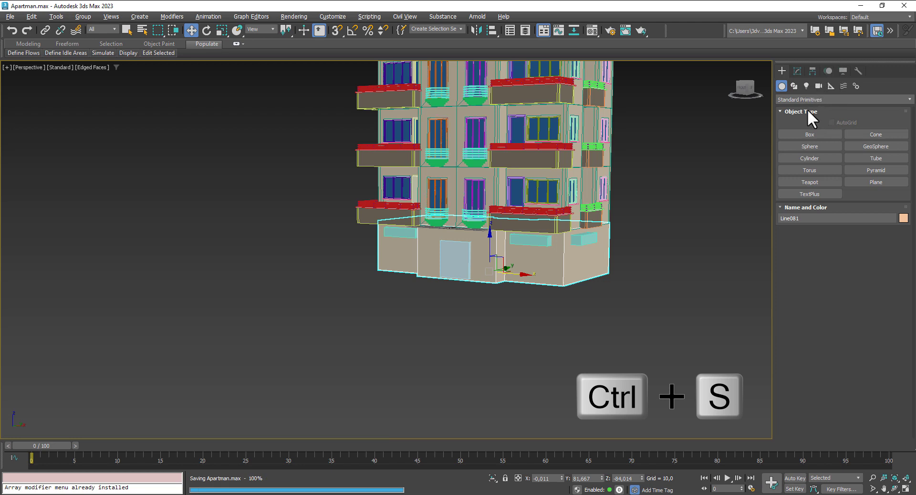
click(806, 100)
click(795, 124)
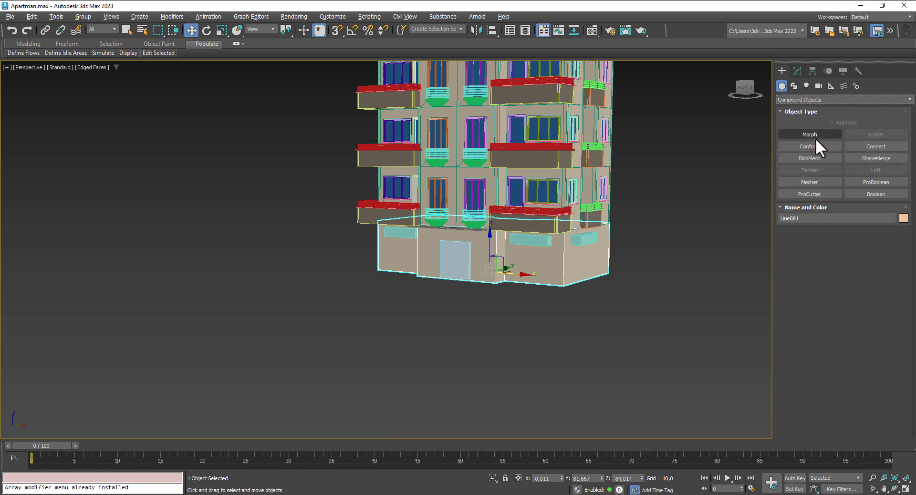
click(871, 196)
scroll(795, 288, down, 2)
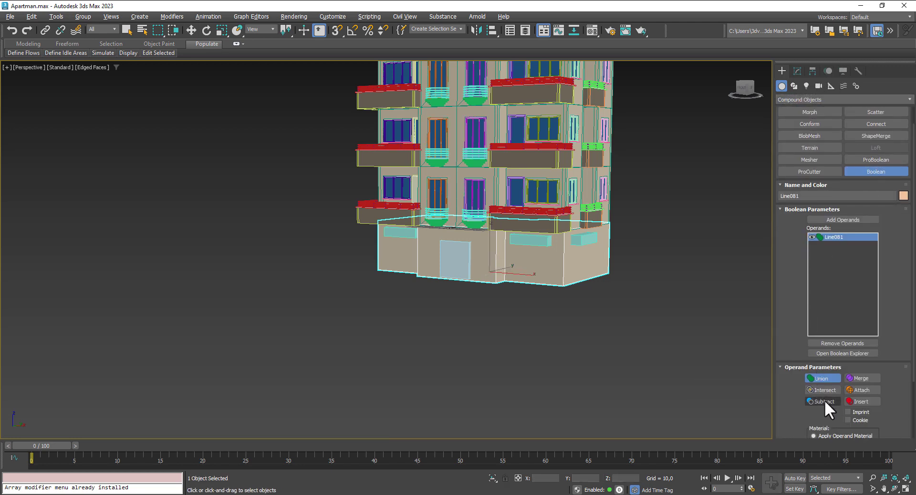
click(840, 220)
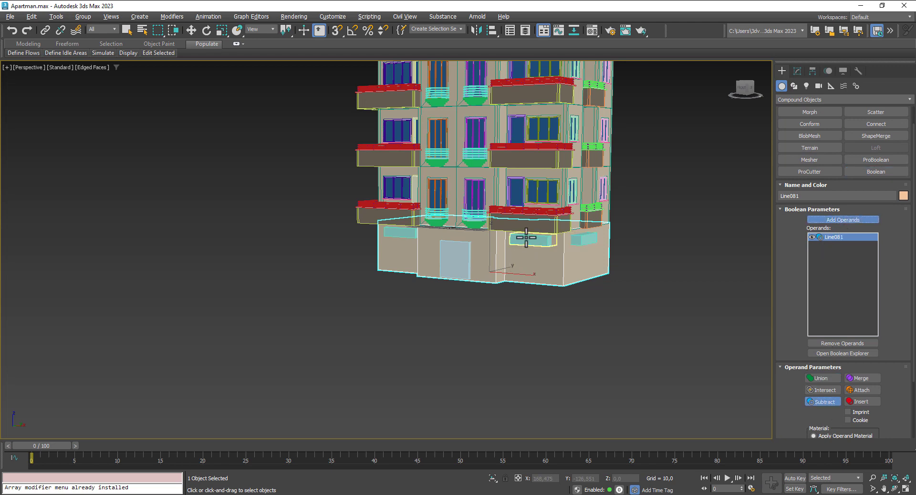
Step: Subtract the door box and four window boxes, Box104–Box108, from the wall
click(526, 237)
click(453, 263)
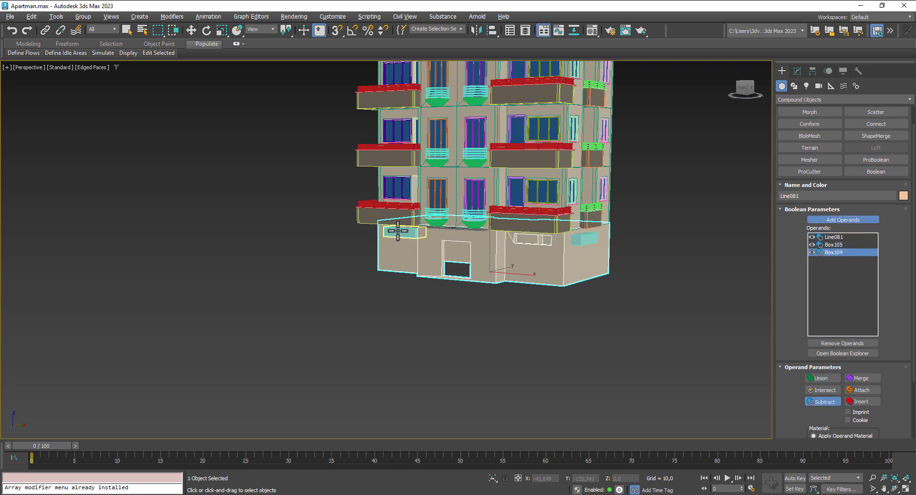
click(398, 231)
click(583, 238)
alt+middle_drag(583, 236, 496, 199)
click(522, 205)
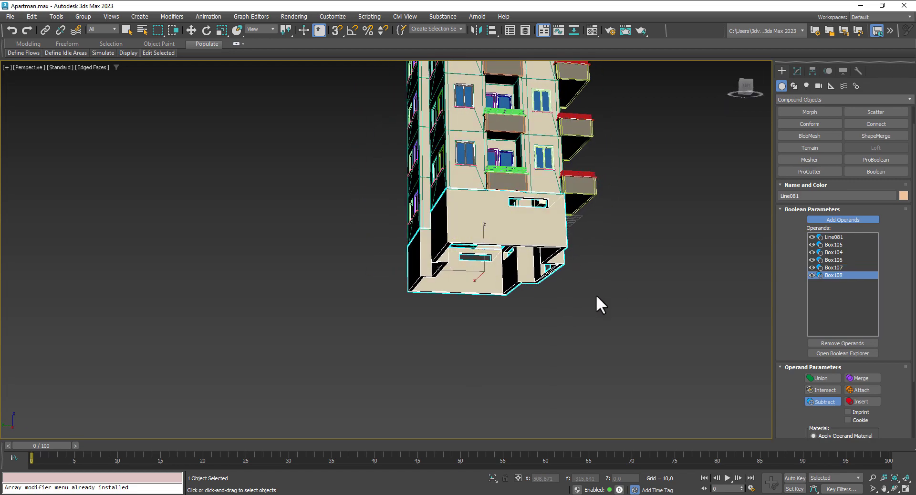
alt+middle_drag(596, 294, 180, 58)
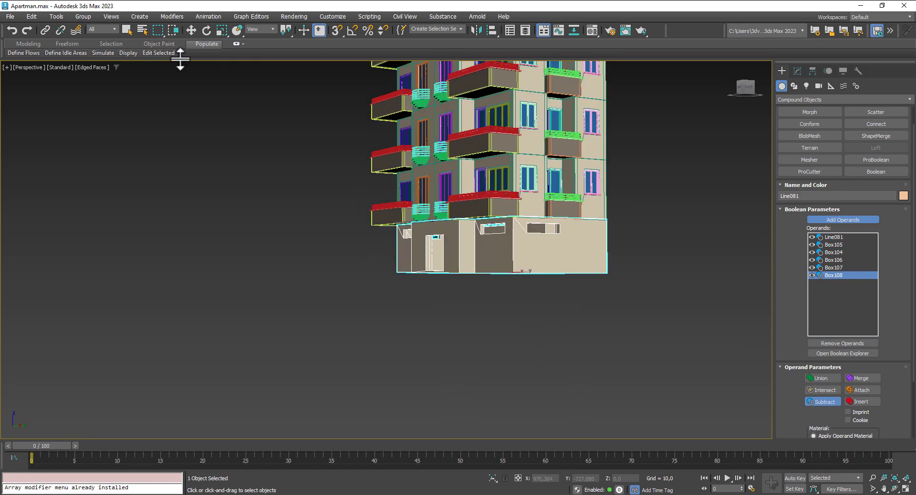
click(191, 36)
Step: Convert Line081 to an Editable Poly and isolate it in the view
right_click(571, 254)
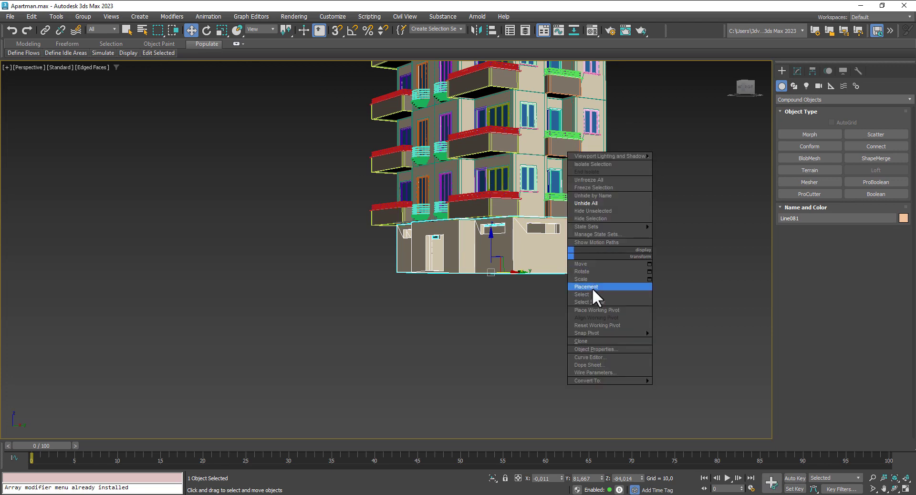
mouse_move(626, 382)
click(684, 394)
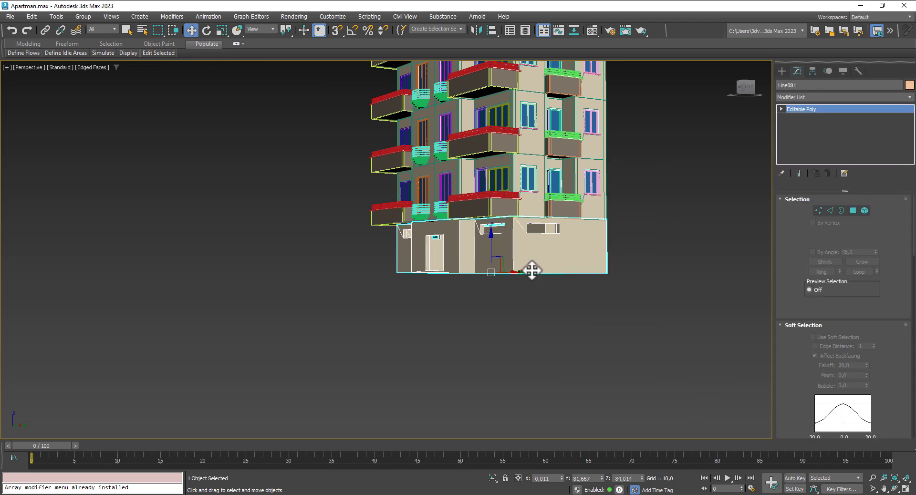
click(492, 477)
alt+middle_drag(491, 344, 548, 362)
scroll(517, 313, up, 5)
alt+middle_drag(536, 321, 759, 215)
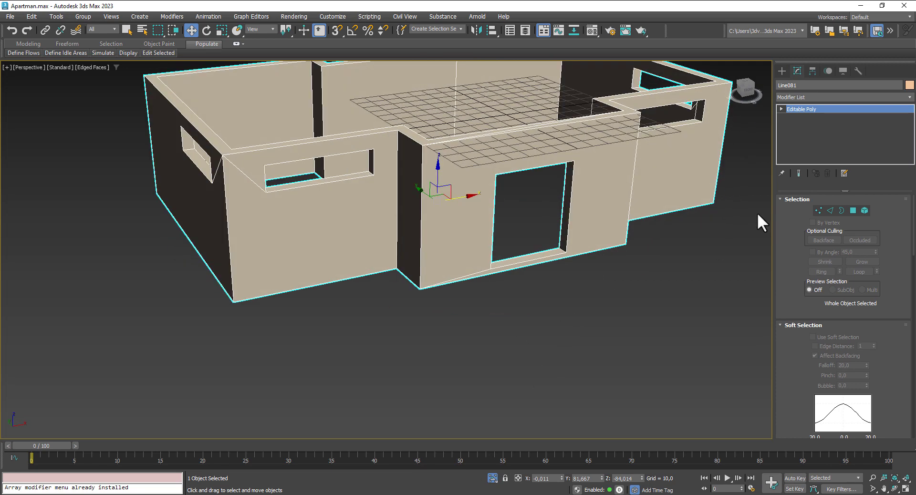
Step: Switch the Create panel's geometry category to Doors
click(782, 70)
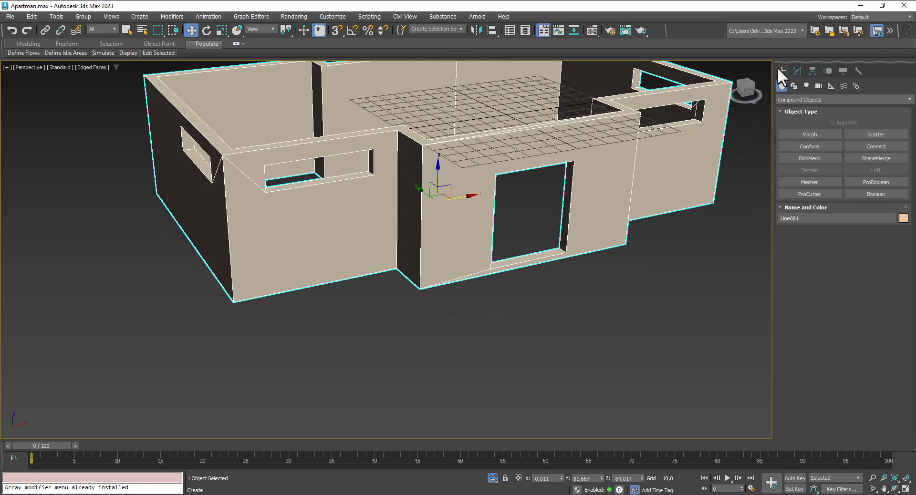
click(791, 98)
click(792, 162)
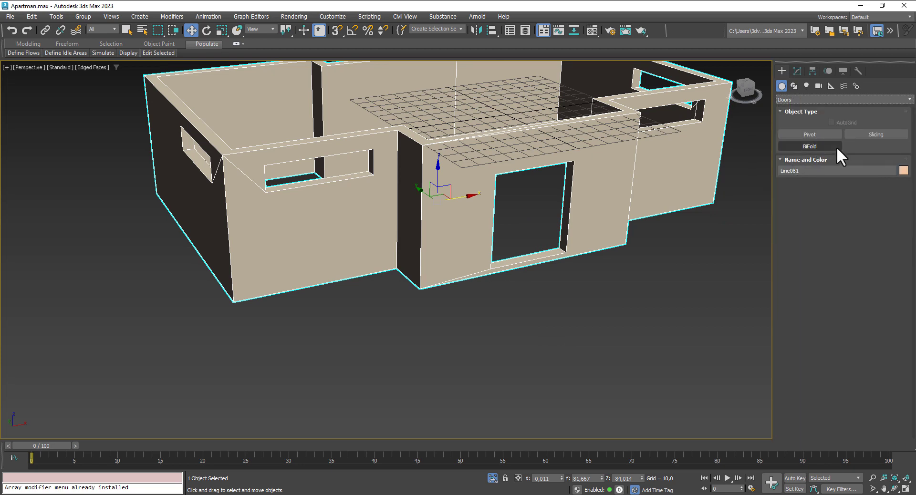
Step: Vertex-snap SlidingDoor001 into the front doorway, about 58.7 by 53.4 by 7.0
click(880, 134)
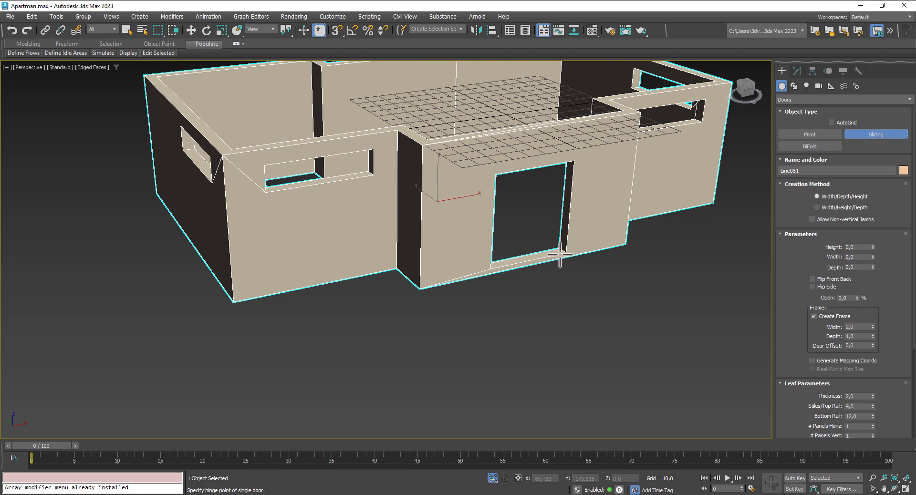
right_click(341, 30)
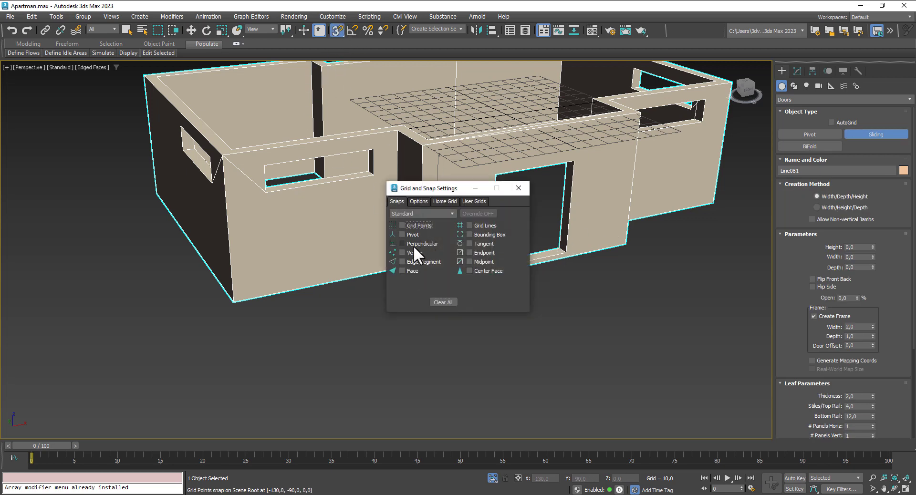
click(519, 188)
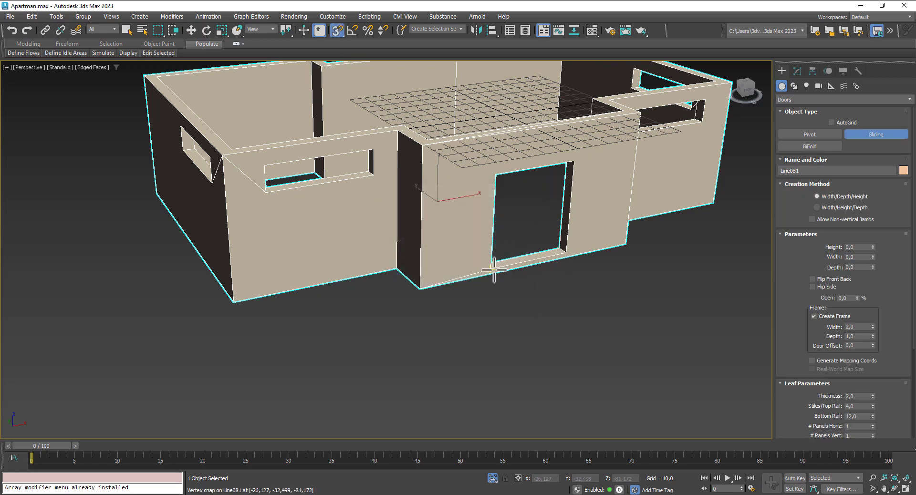
drag(494, 270, 570, 256)
click(571, 256)
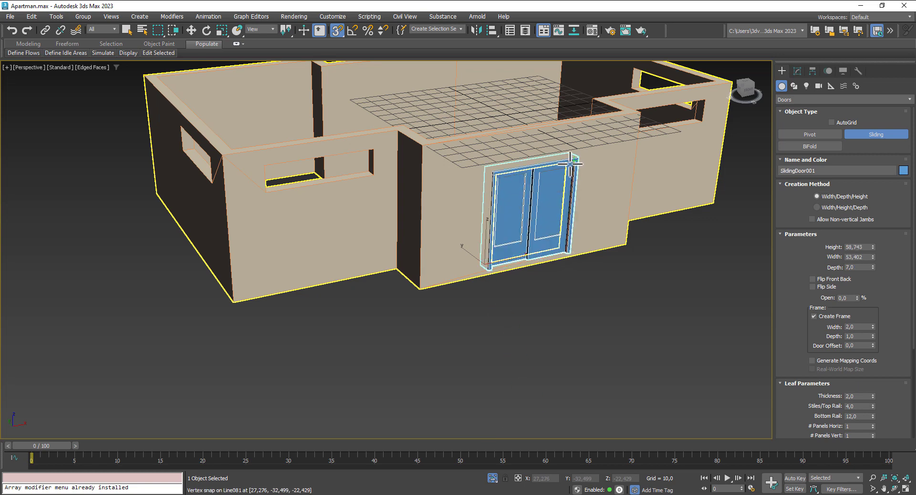
click(570, 163)
key(w)
alt+middle_drag(644, 316, 633, 279)
alt+middle_drag(656, 283, 609, 285)
scroll(609, 287, down, 3)
middle_drag(702, 289, 499, 306)
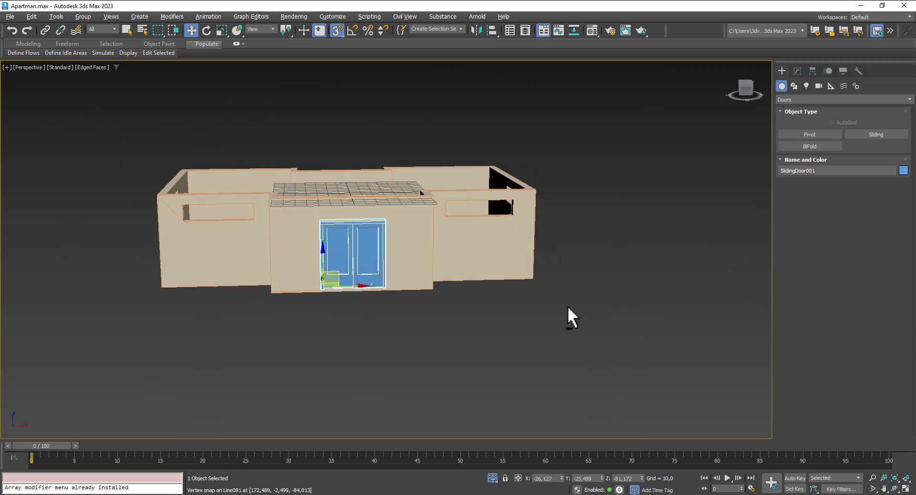
alt+middle_drag(568, 306, 607, 314)
Step: Snap a fixed window into the right opening with Rails Width 1,43 and 3 horizontal panels
click(800, 98)
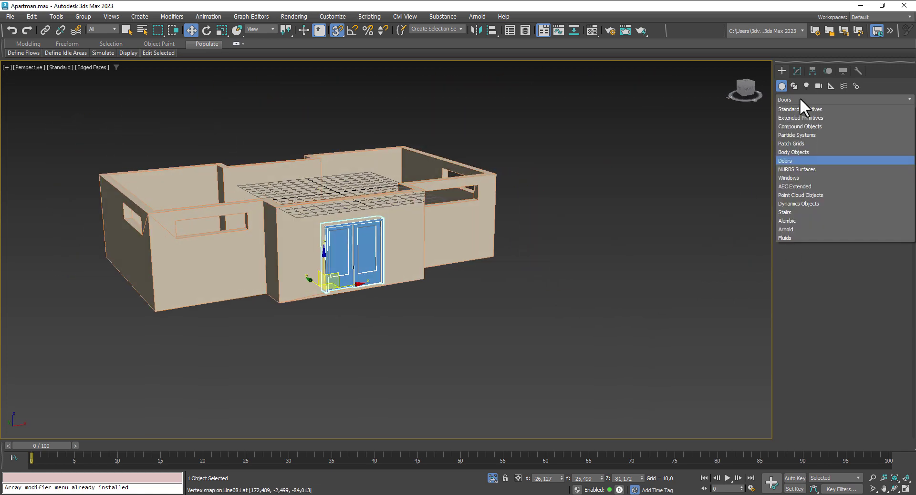
click(802, 178)
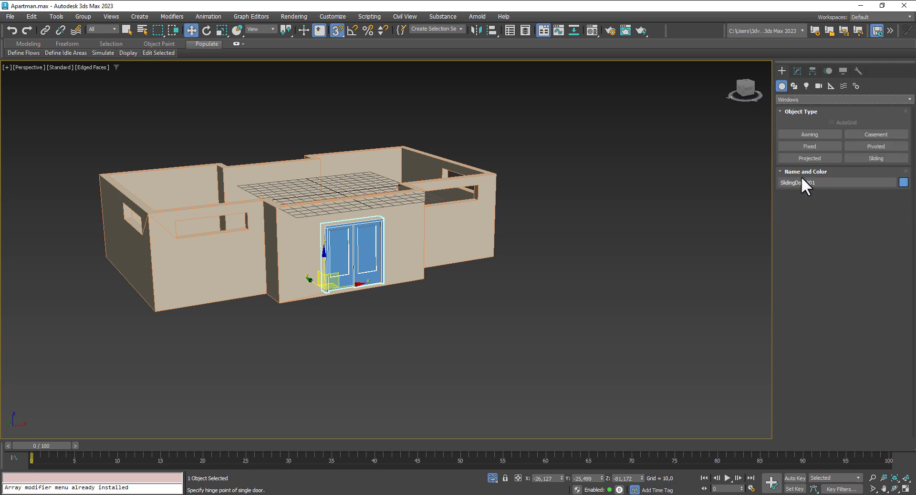
click(814, 147)
scroll(444, 198, up, 5)
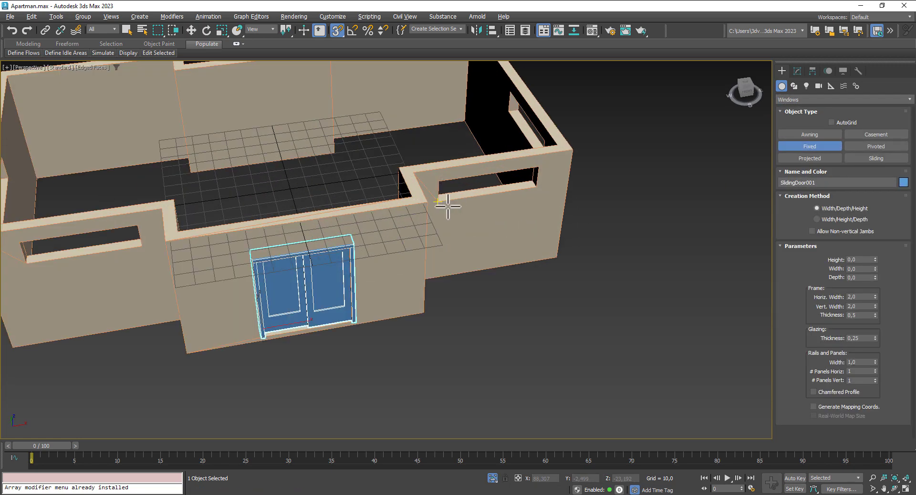
drag(440, 201, 538, 185)
click(539, 181)
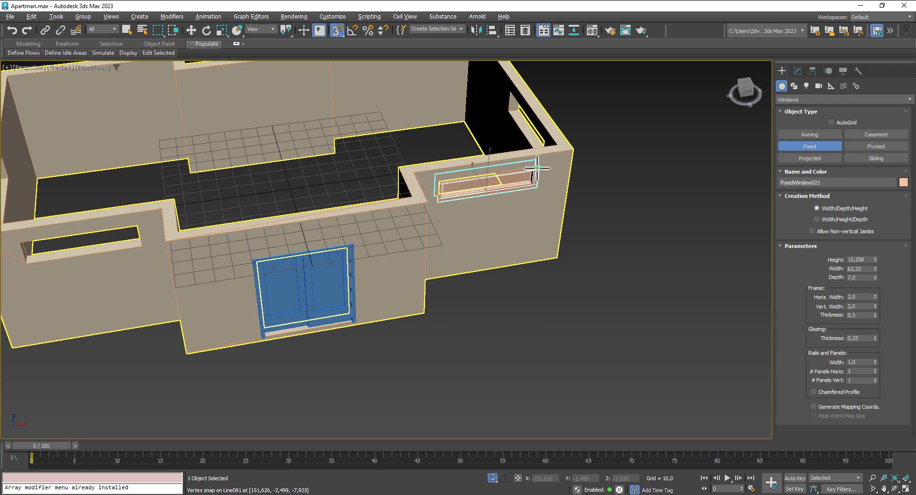
click(539, 164)
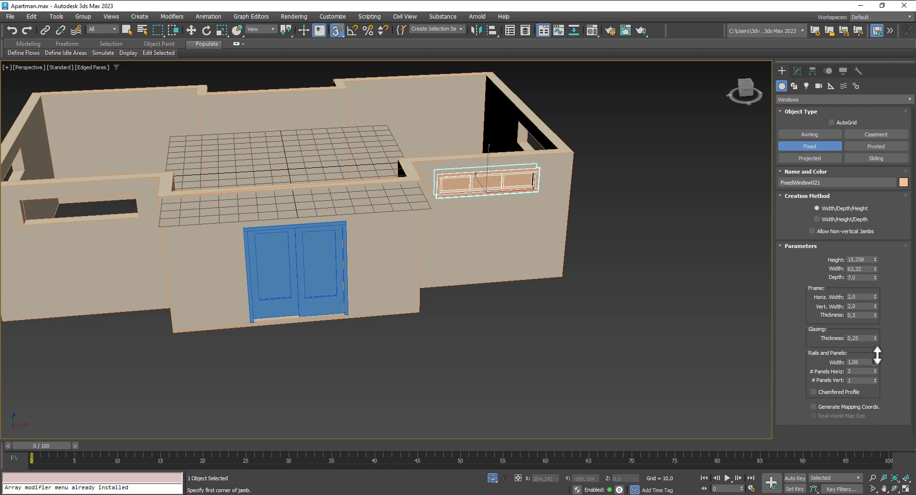
drag(875, 363, 877, 336)
alt+middle_drag(528, 272, 507, 250)
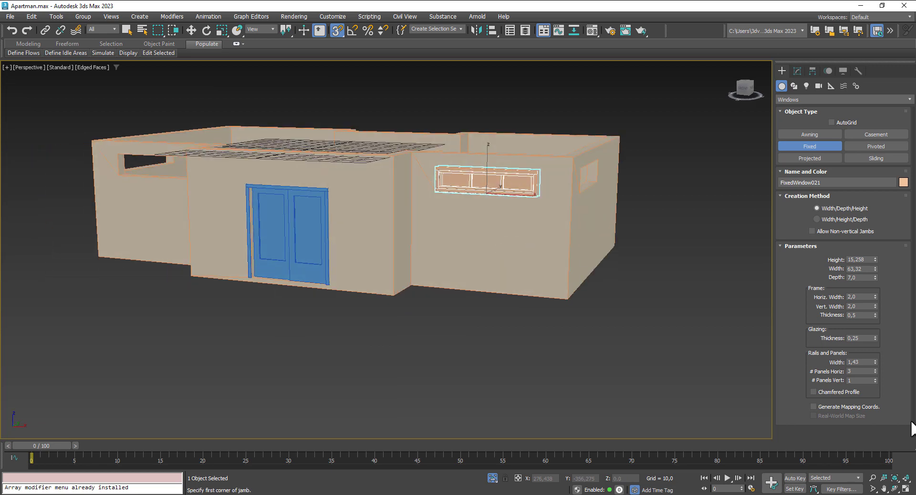
click(876, 373)
scroll(525, 340, down, 2)
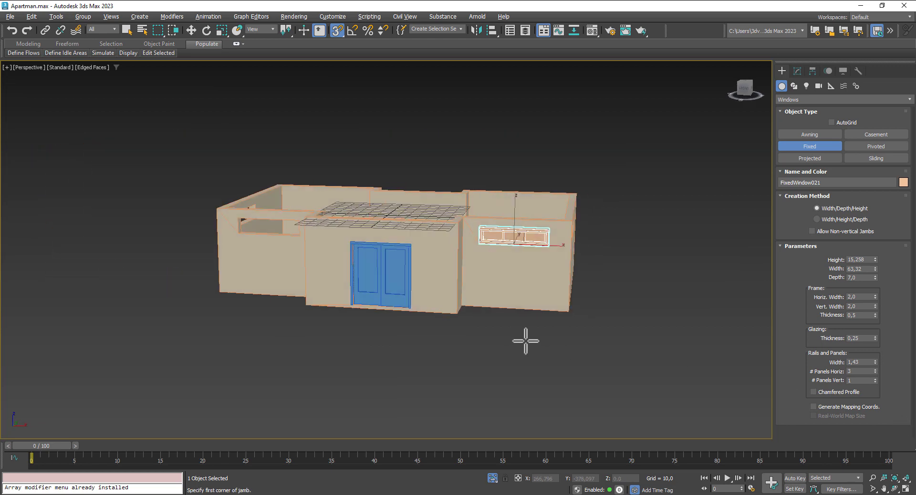
Step: Snap second and third fixed windows into the front and left openings
alt+middle_drag(525, 341, 663, 273)
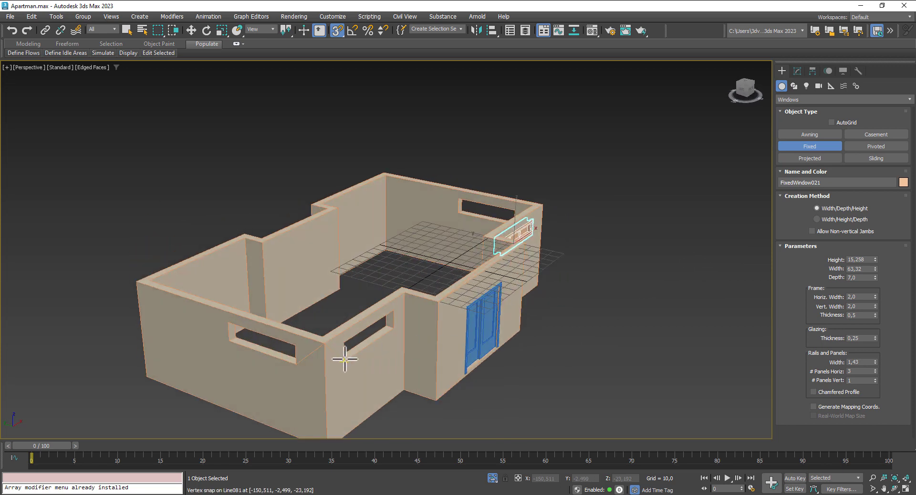
drag(345, 360, 395, 322)
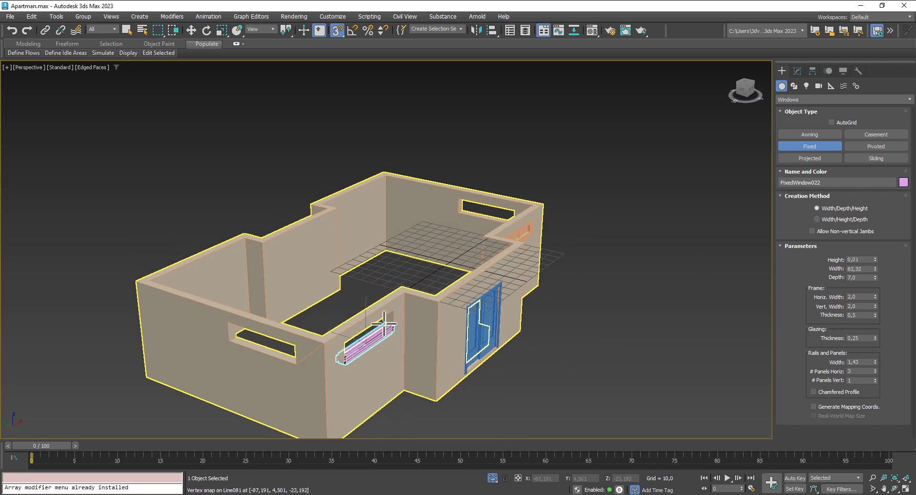
click(384, 325)
click(389, 312)
drag(297, 363, 230, 341)
click(236, 336)
click(224, 320)
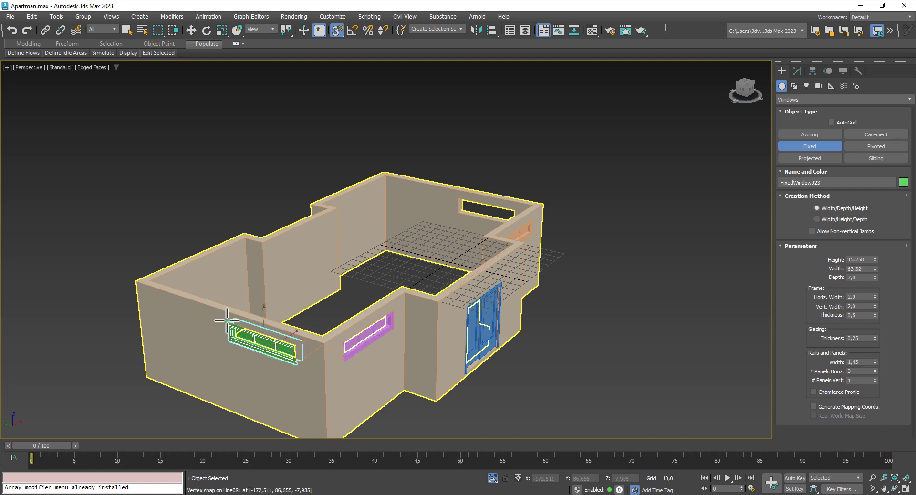
Step: Snap the fourth fixed window into the remaining opening, then turn 3D Snap off
alt+middle_drag(622, 305, 534, 301)
middle_drag(619, 283, 485, 119)
drag(451, 342, 531, 301)
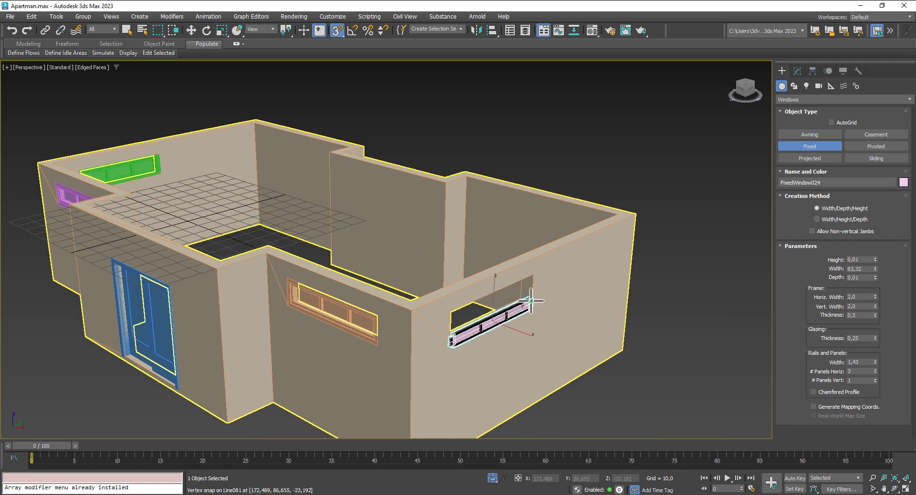
click(521, 297)
click(533, 276)
click(191, 30)
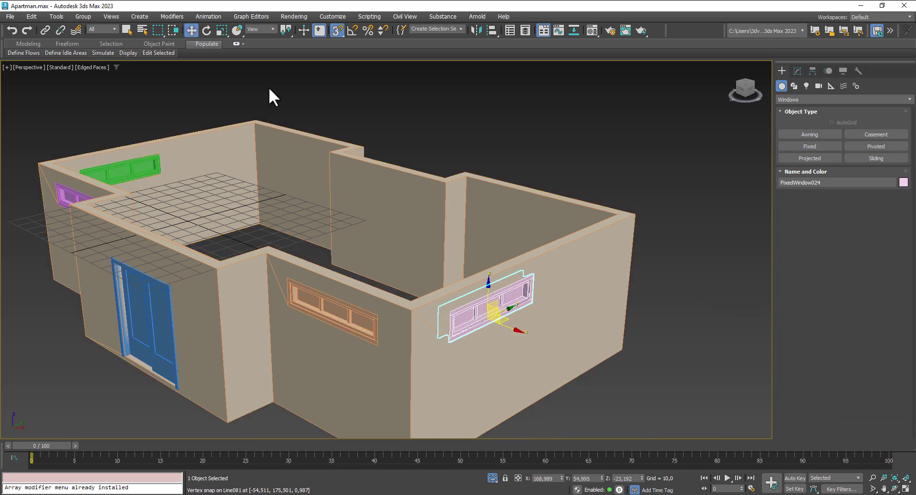
click(337, 30)
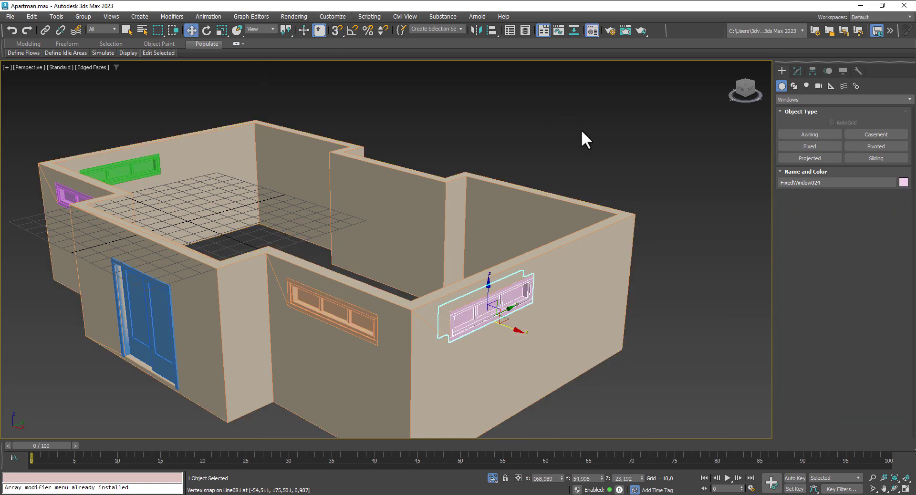
Step: Assign the 02 - Default material to the first three fixed windows
key(m)
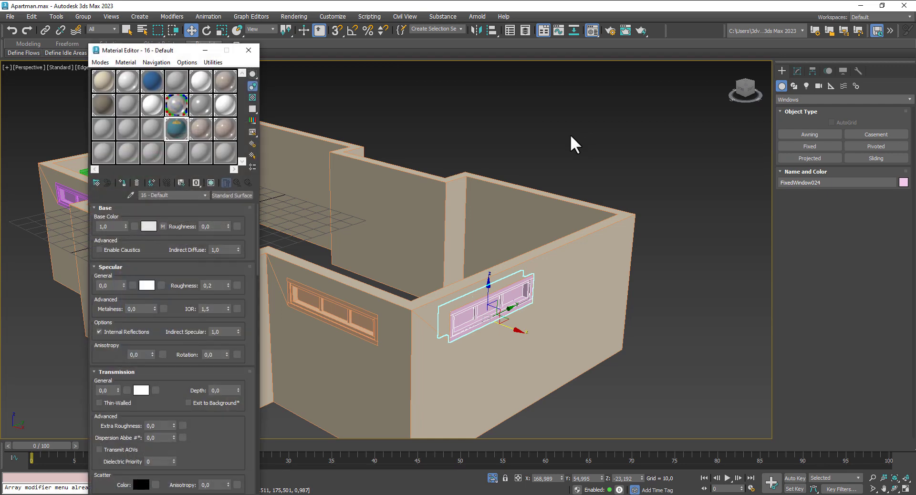
click(132, 77)
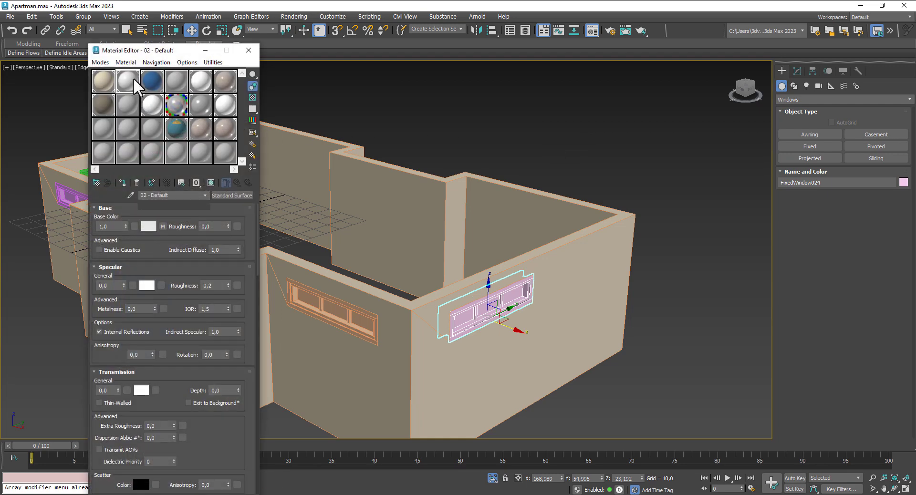
click(122, 182)
click(323, 302)
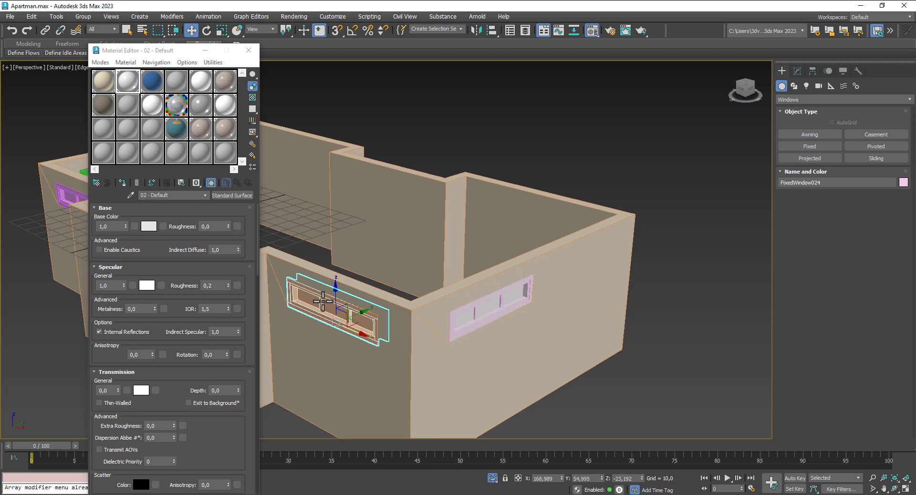
click(122, 182)
middle_drag(425, 267, 762, 301)
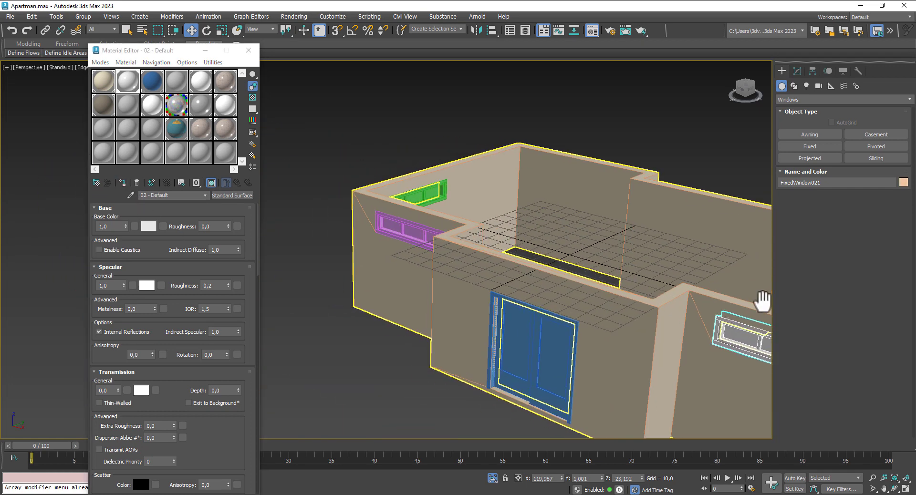
click(414, 231)
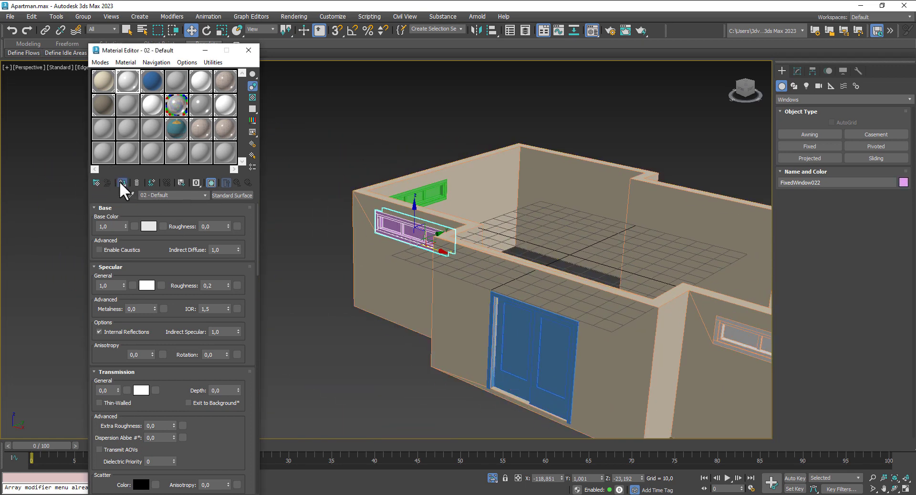
click(122, 183)
Step: Assign 02 - Default to the green window, then select the front, right and back-right windows
scroll(432, 280, down, 2)
alt+middle_drag(431, 279, 513, 284)
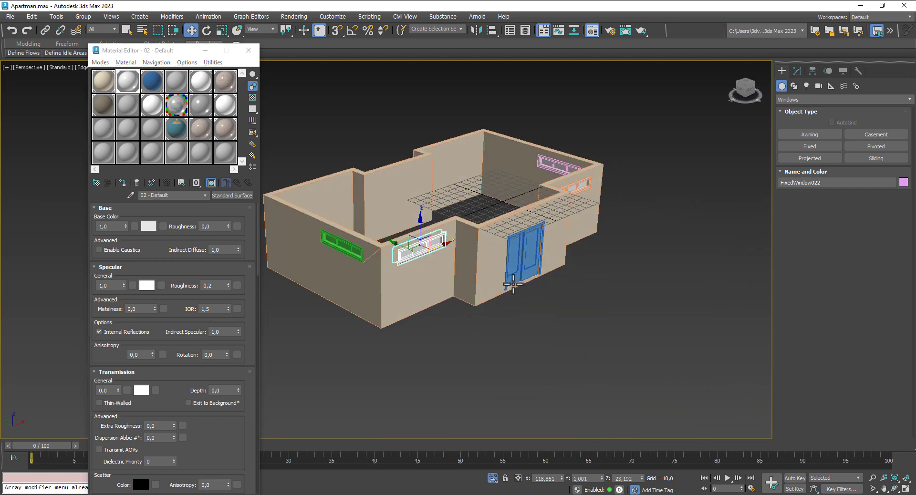
click(342, 246)
click(119, 182)
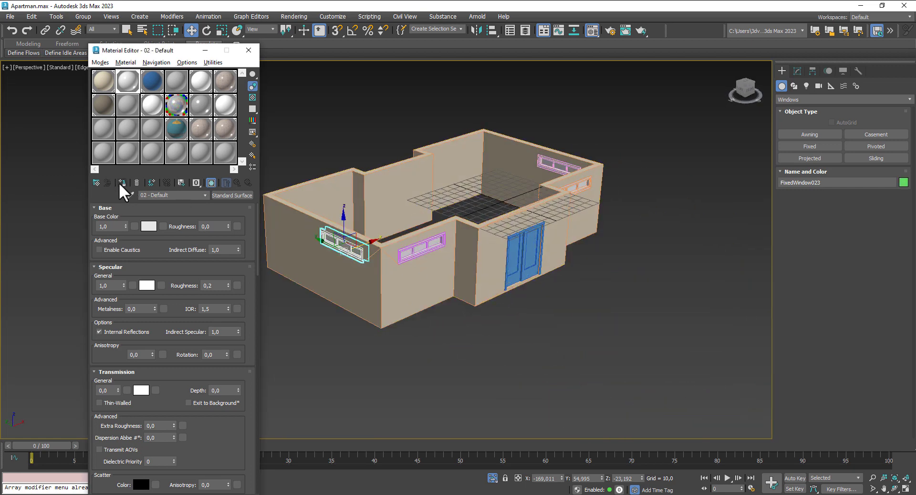
alt+middle_drag(487, 344, 442, 282)
ctrl+click(414, 257)
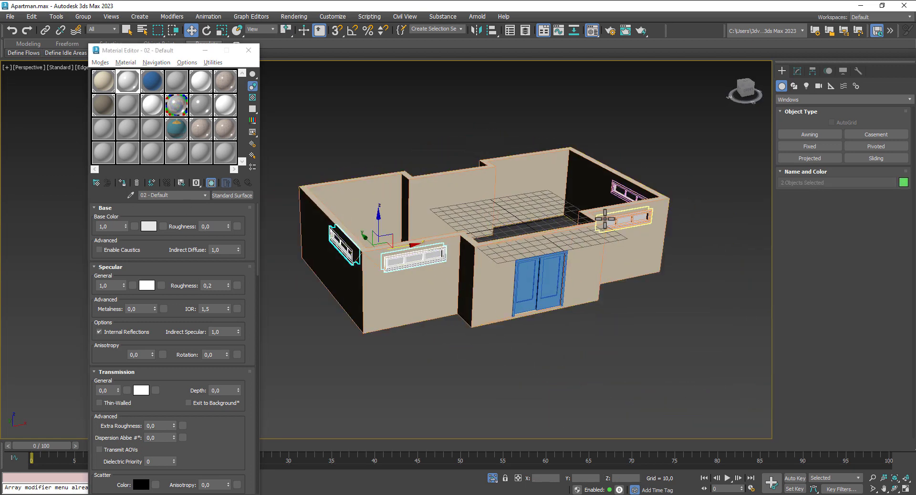
ctrl+click(605, 219)
ctrl+click(629, 191)
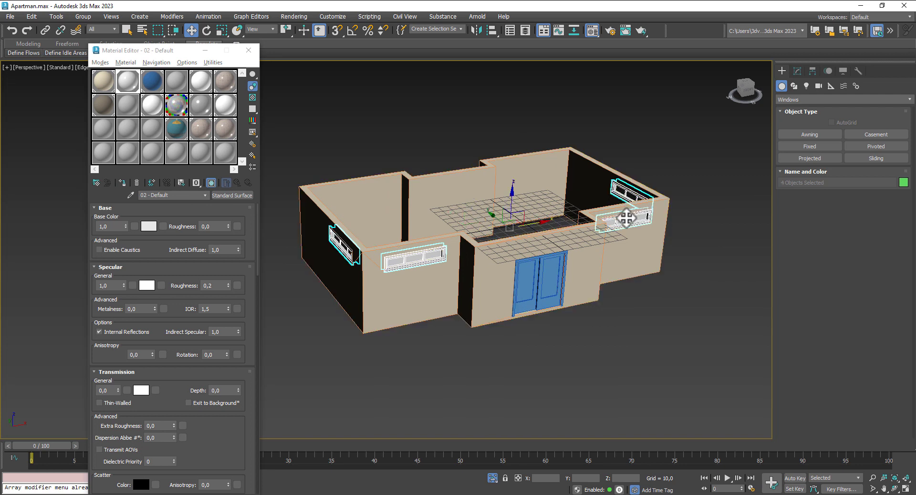
Step: Convert the windows to Editable Mesh and give FixedWindow022's pane the Glass material
right_click(625, 218)
mouse_move(697, 341)
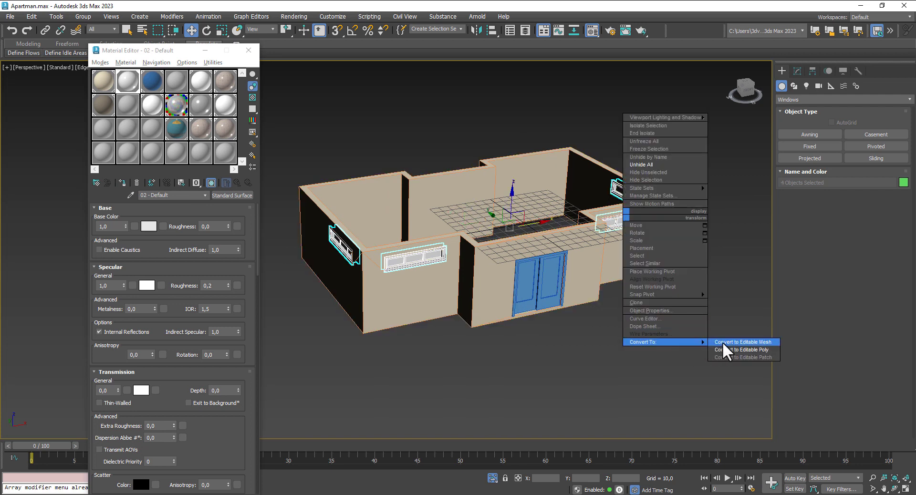
click(724, 344)
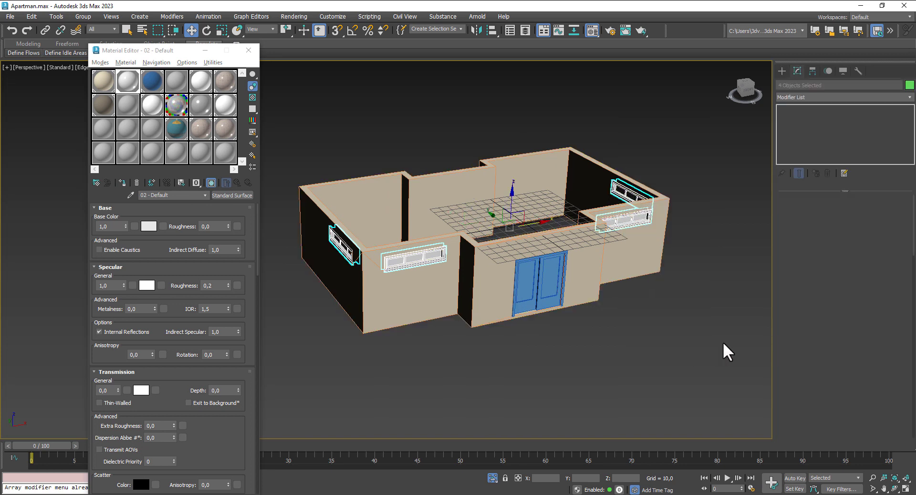
click(686, 300)
click(411, 260)
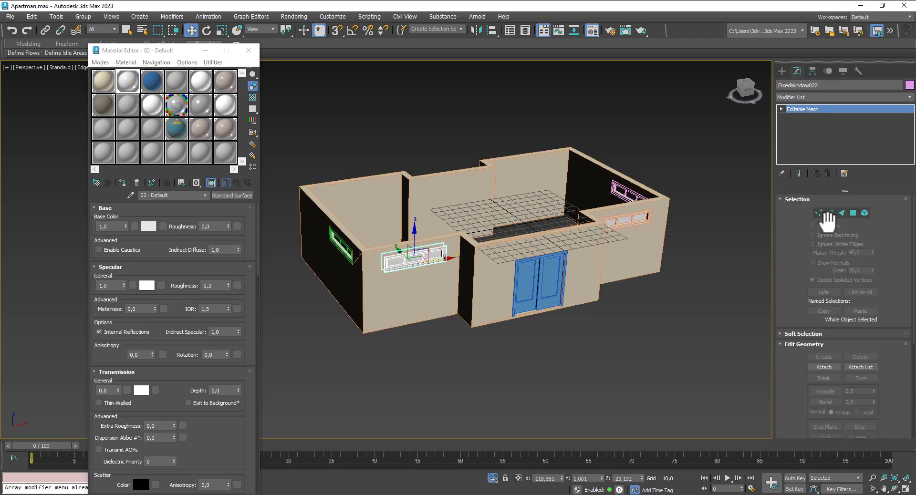
click(854, 213)
click(414, 260)
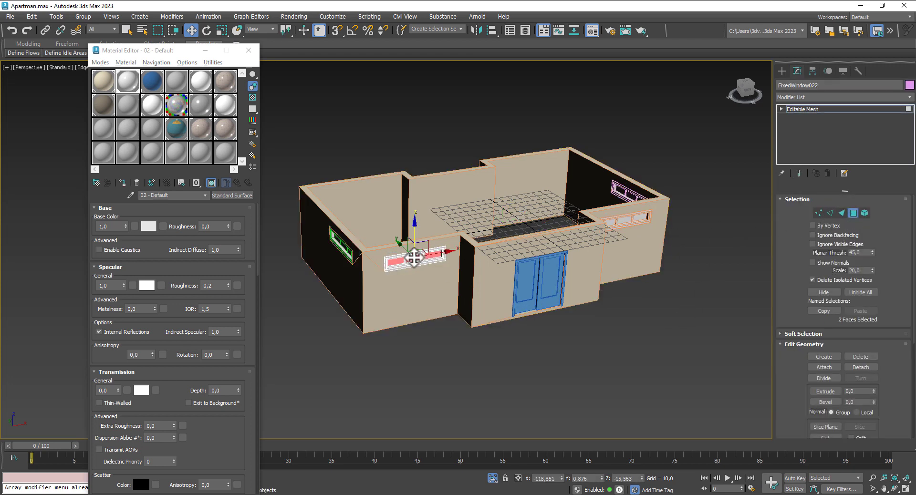
click(154, 82)
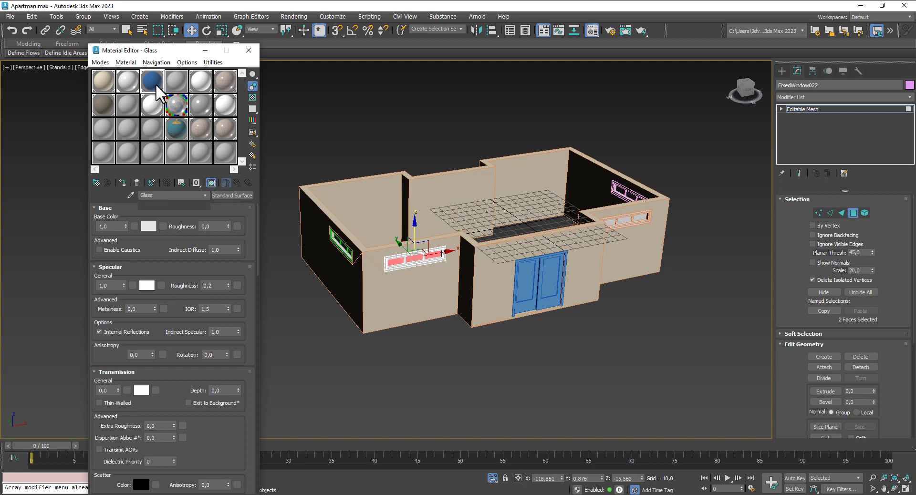
click(121, 182)
Step: Give FixedWindow021's glass pane the Glass material
middle_drag(694, 325, 598, 331)
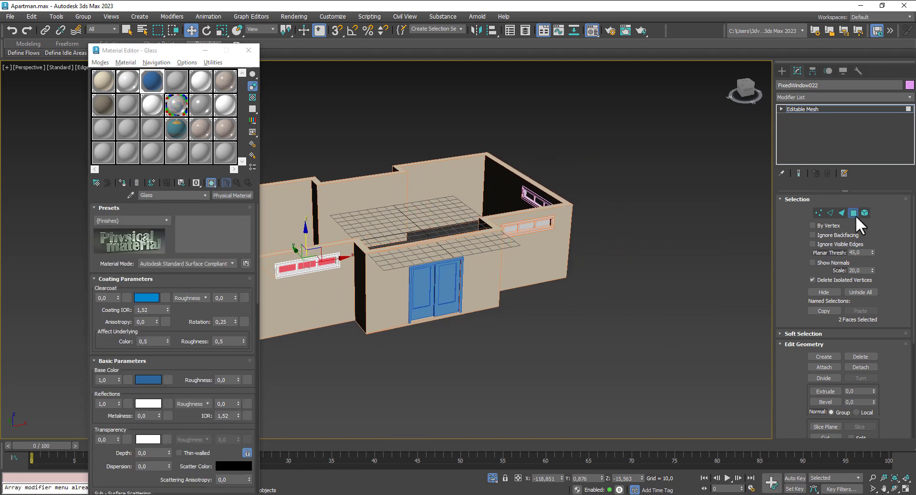
click(853, 213)
click(527, 223)
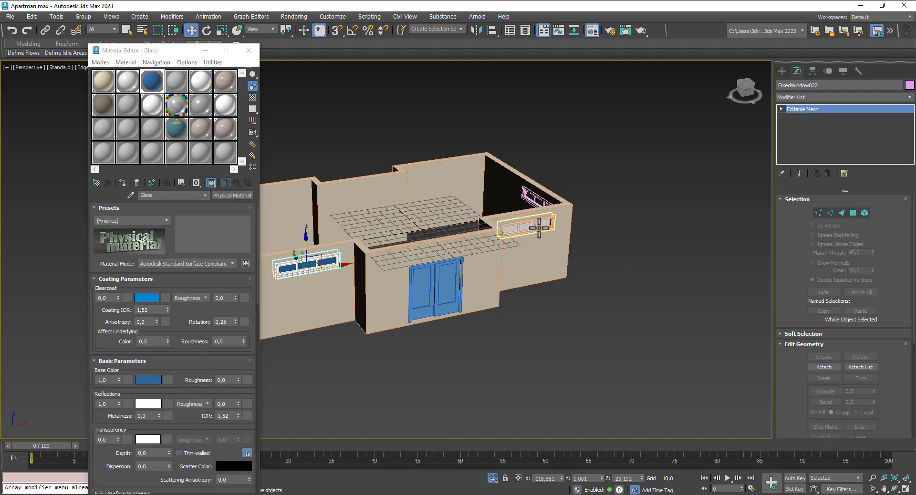
click(854, 213)
click(527, 222)
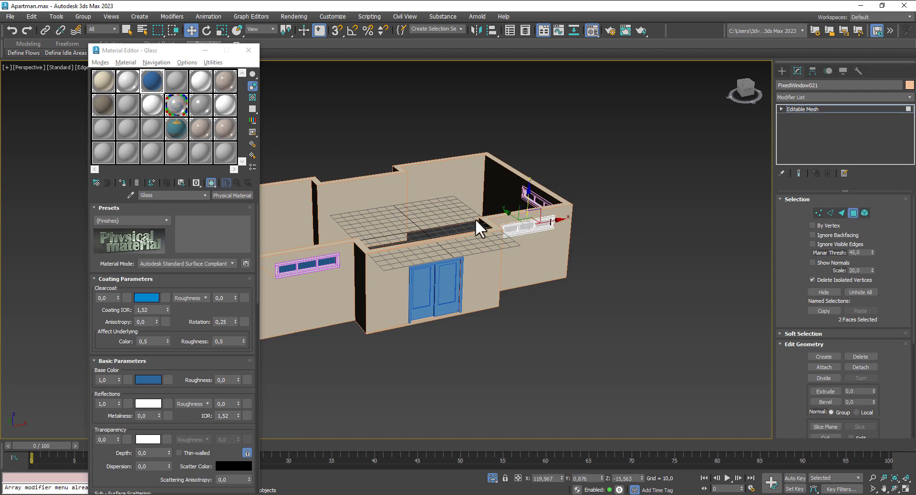
click(123, 183)
click(855, 213)
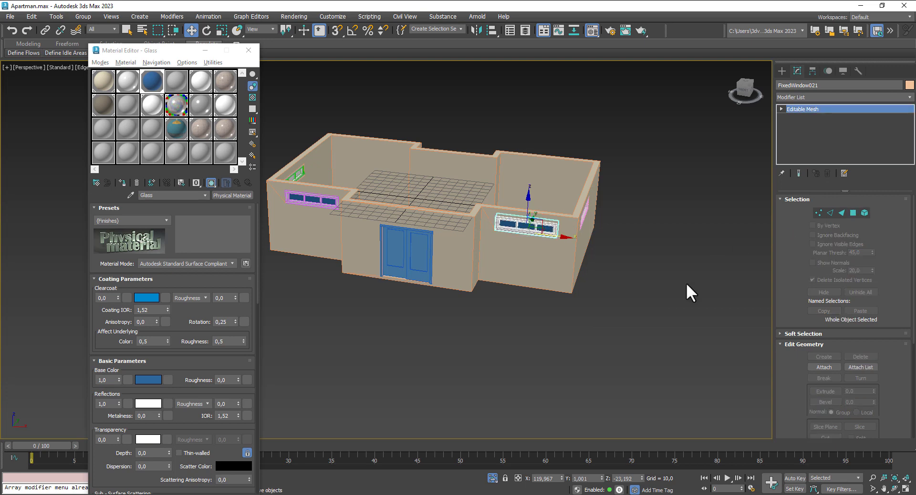
Step: Give FixedWindow024's glass pane the Glass material
alt+middle_drag(686, 282, 623, 287)
click(592, 246)
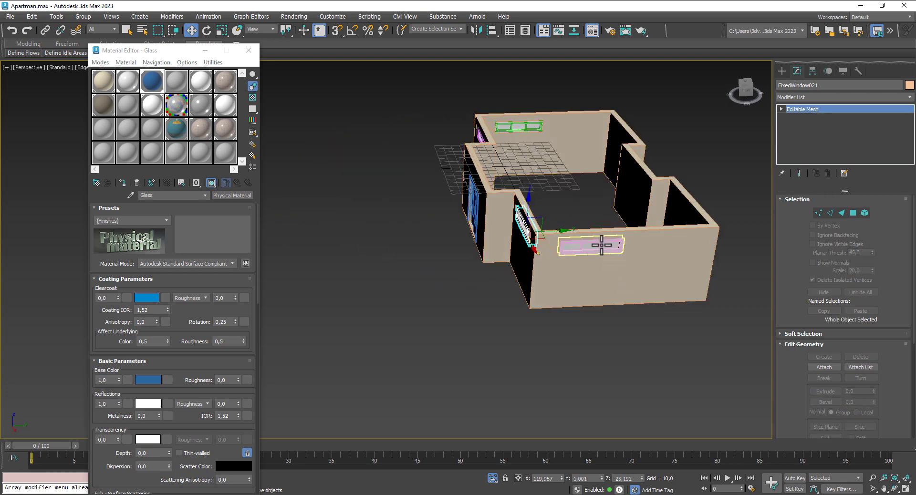
click(855, 212)
click(606, 245)
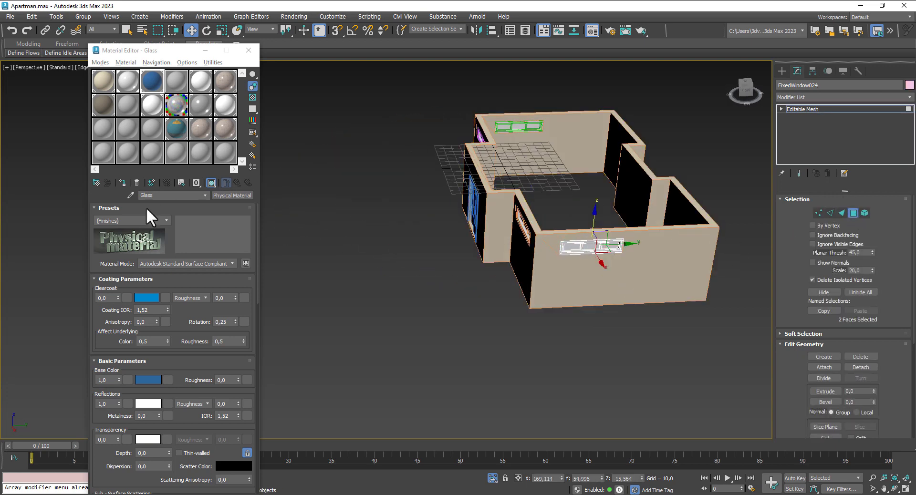
click(124, 181)
alt+middle_drag(402, 290, 589, 293)
middle_drag(656, 362, 527, 226)
Step: Give FixedWindow023's glass pane the Glass material
click(854, 213)
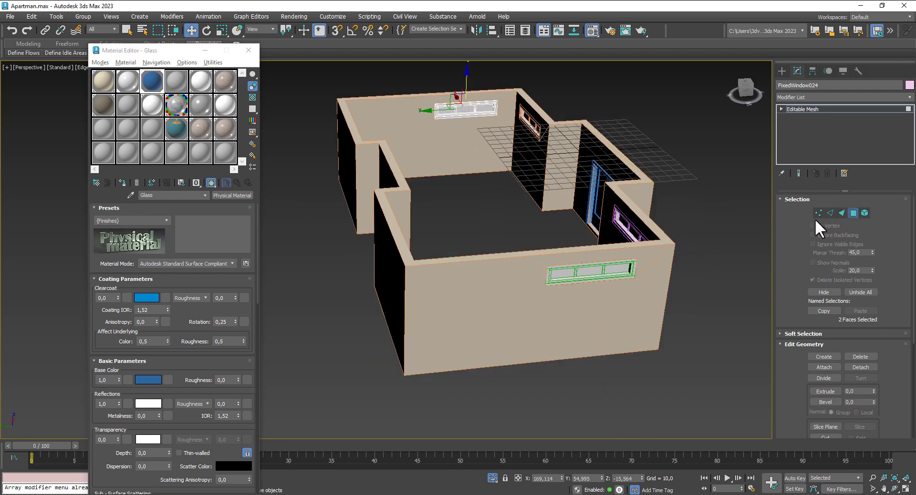
click(619, 267)
click(853, 213)
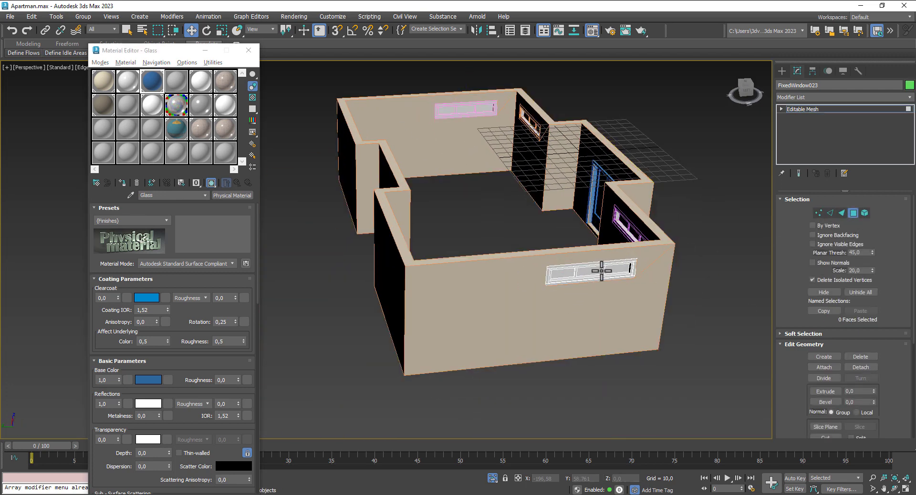
click(125, 180)
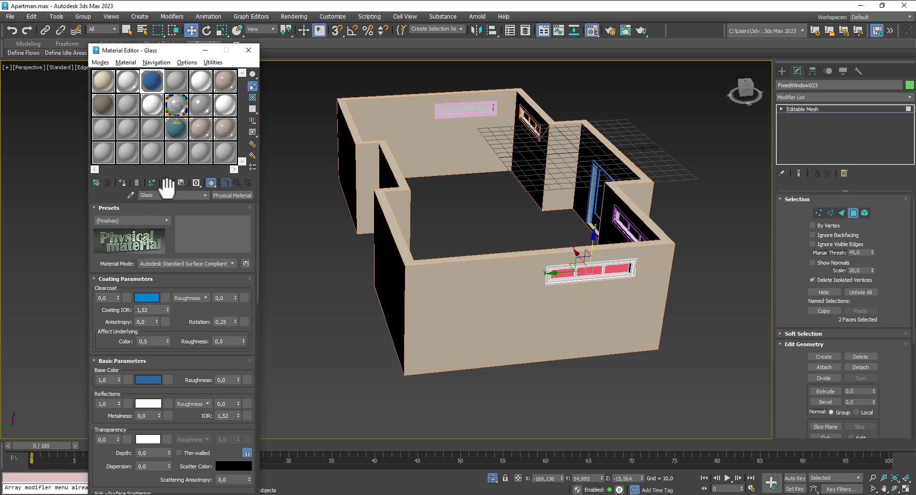
click(855, 212)
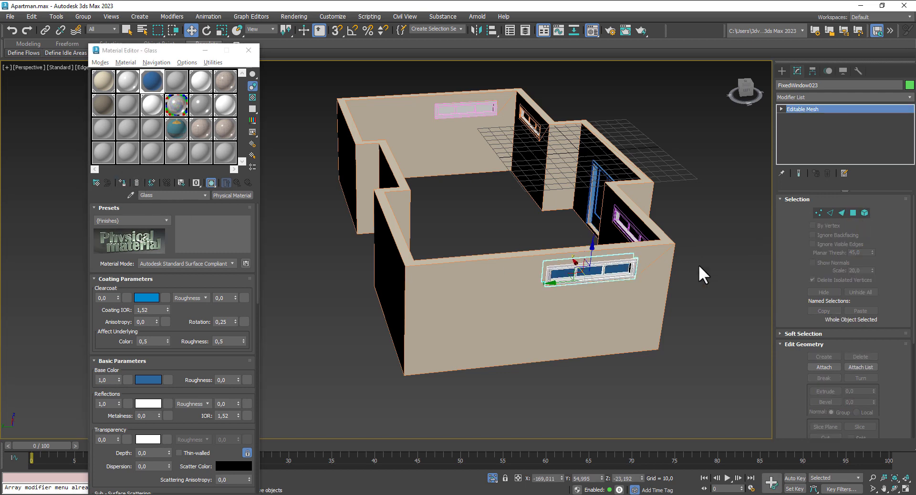
alt+middle_drag(710, 276, 258, 206)
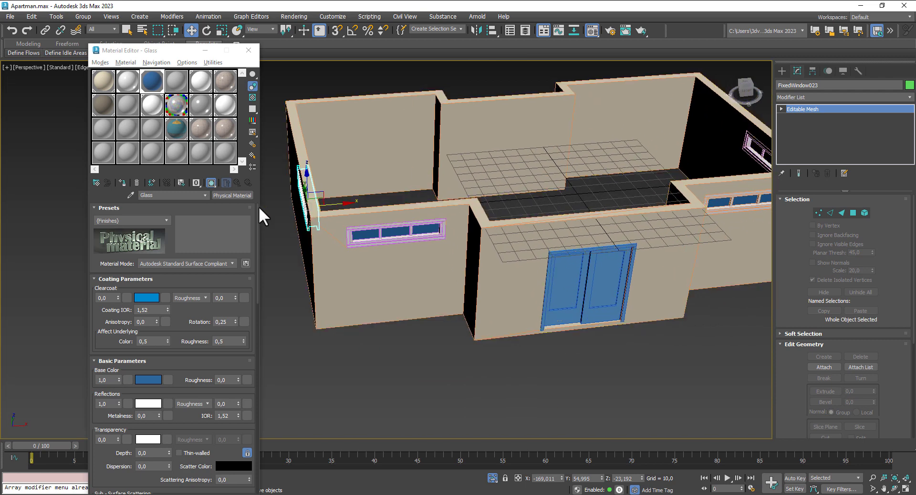
click(148, 127)
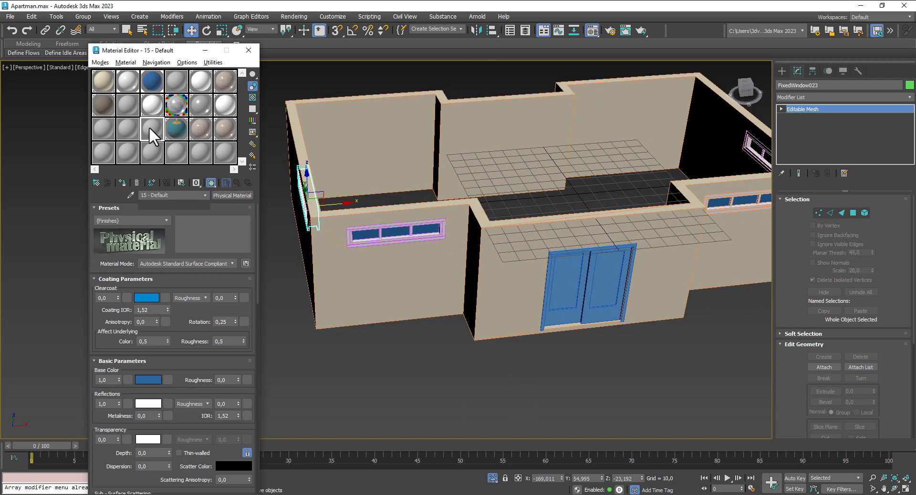
Step: Assign SlidingDoor001 a Standard Surface with base colour 0.118 and specular 0.43
click(219, 193)
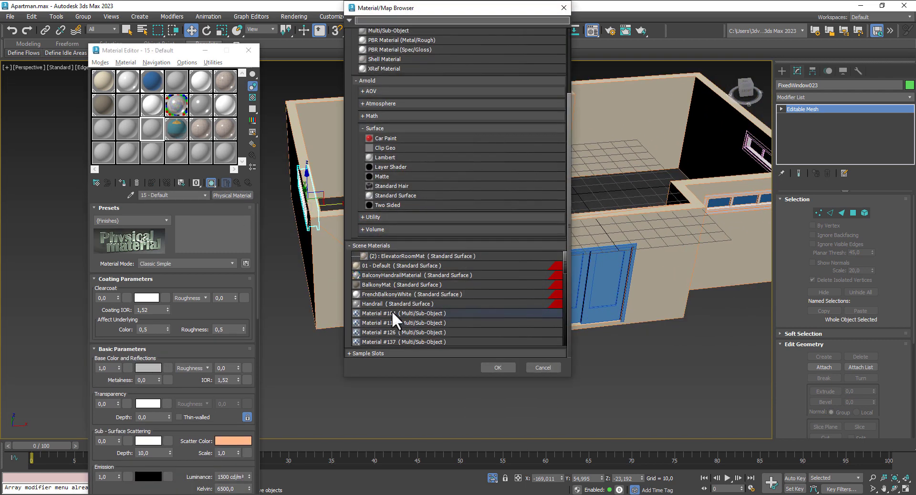
double_click(397, 193)
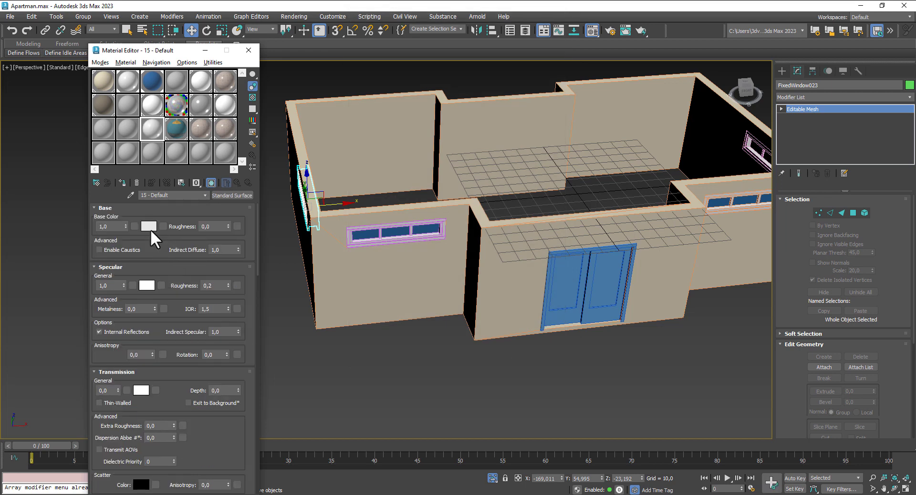
click(151, 229)
drag(94, 147, 94, 139)
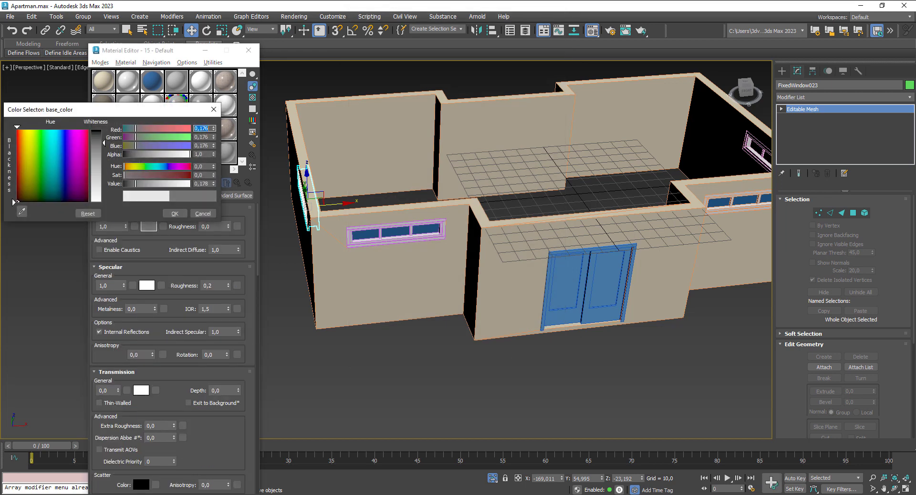
click(175, 213)
drag(124, 287, 126, 312)
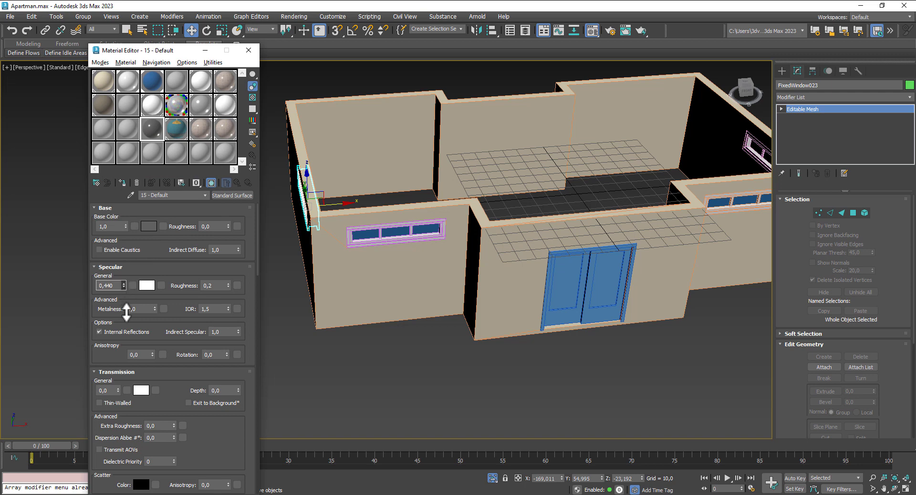
click(577, 287)
click(123, 182)
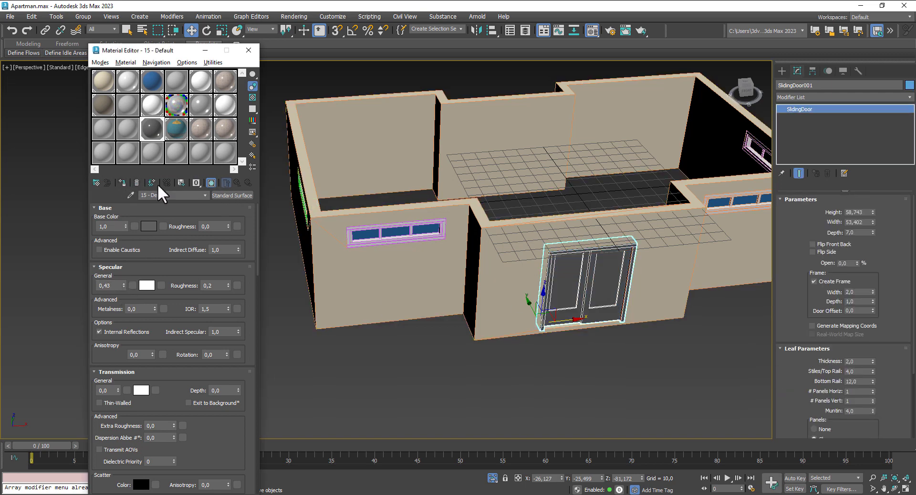
Step: Convert the door to Editable Mesh and give its two panels the Glass material
right_click(598, 264)
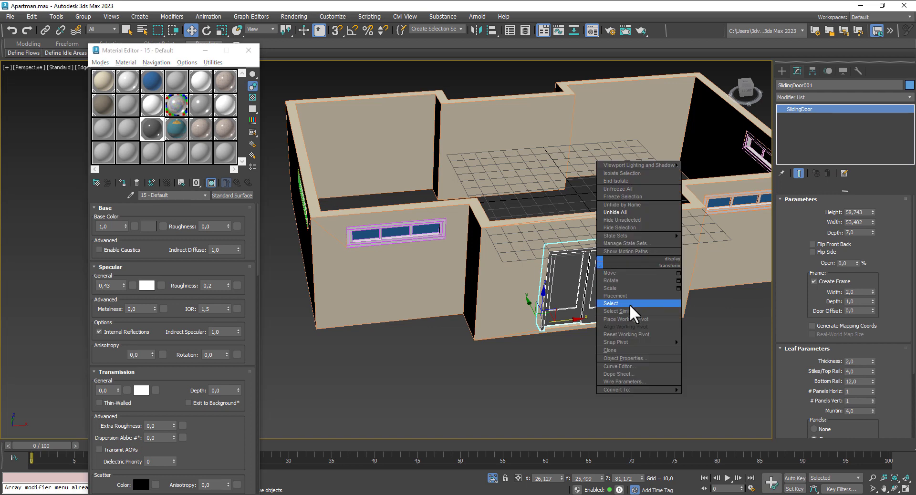
mouse_move(660, 389)
click(714, 391)
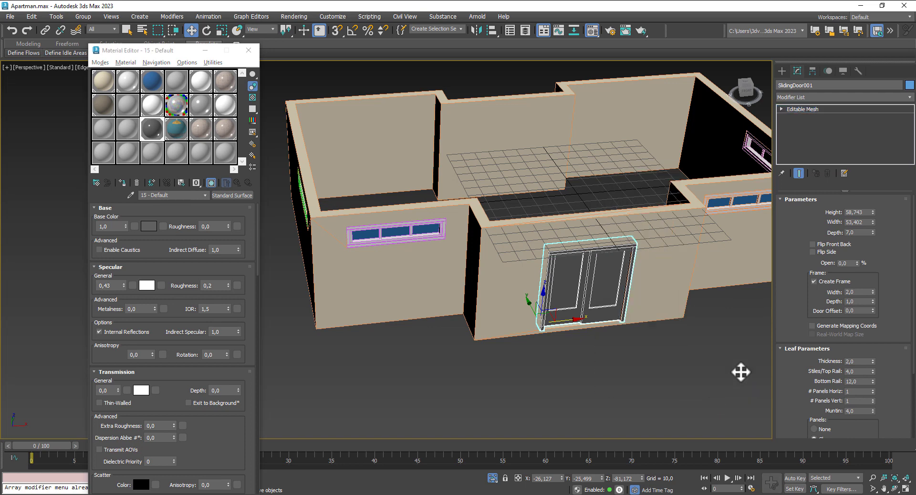
key(4)
click(607, 281)
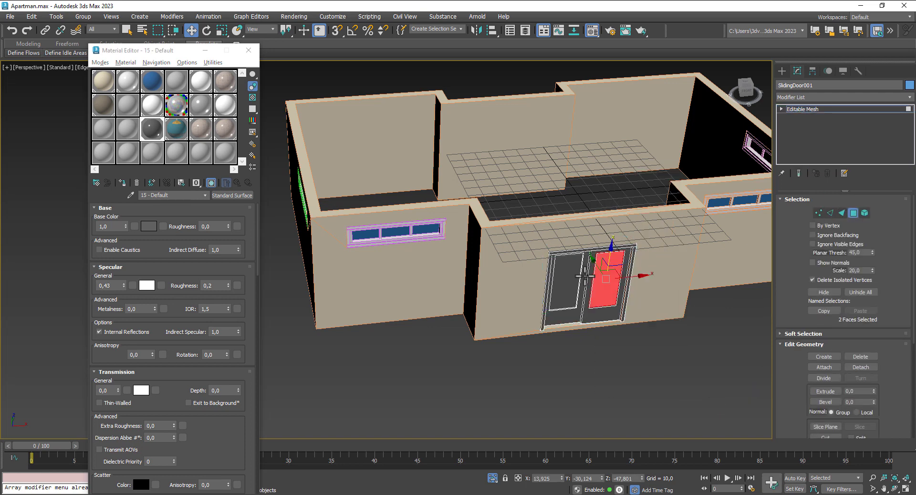
ctrl+click(566, 281)
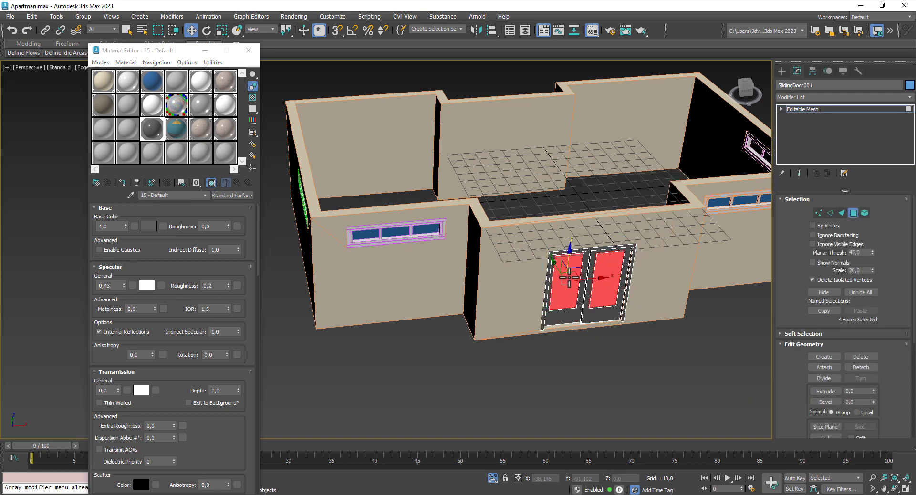
click(155, 82)
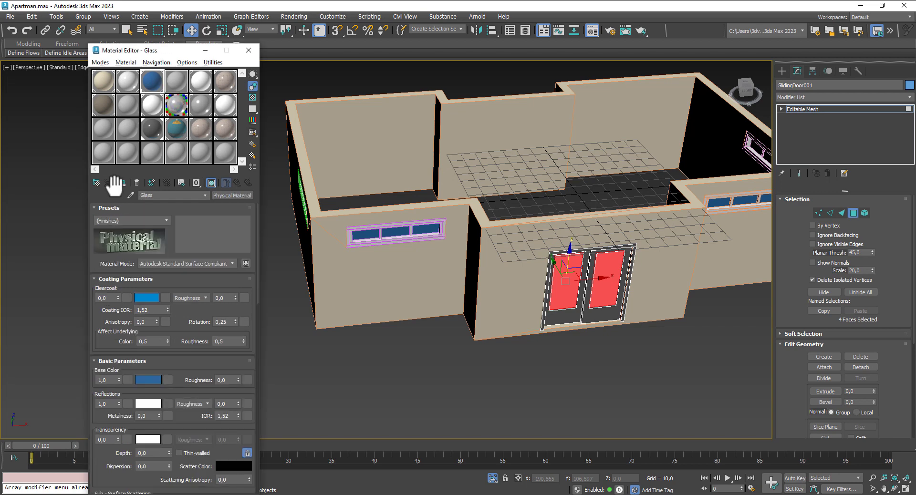
click(854, 212)
Step: Close the material editor and centre the floor plan in the four-view layout
click(248, 49)
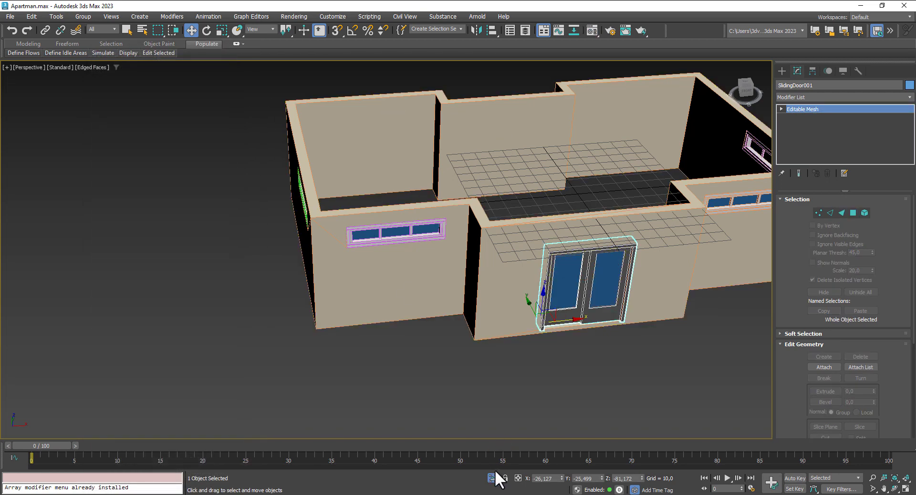
scroll(576, 397, down, 3)
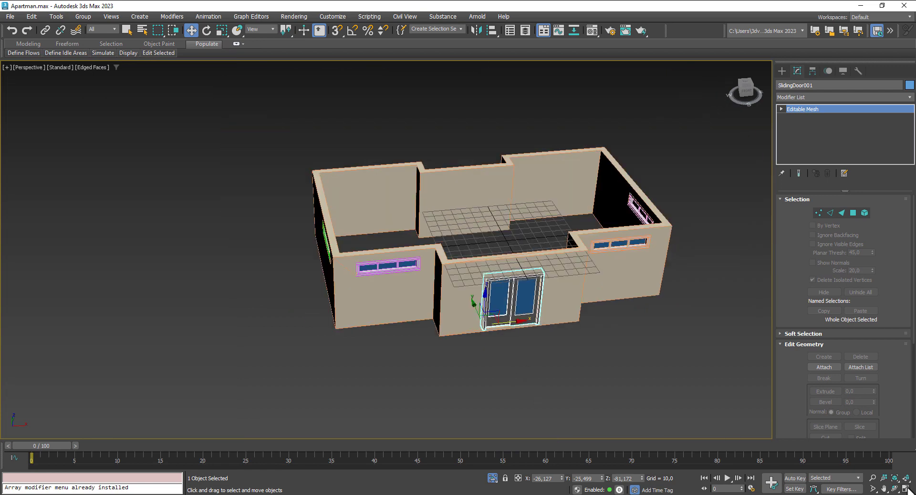
click(906, 489)
scroll(252, 192, down, 2)
middle_drag(271, 189, 345, 172)
Step: Start a Line spline in the maximised Top view with spline rendering turned off
click(782, 71)
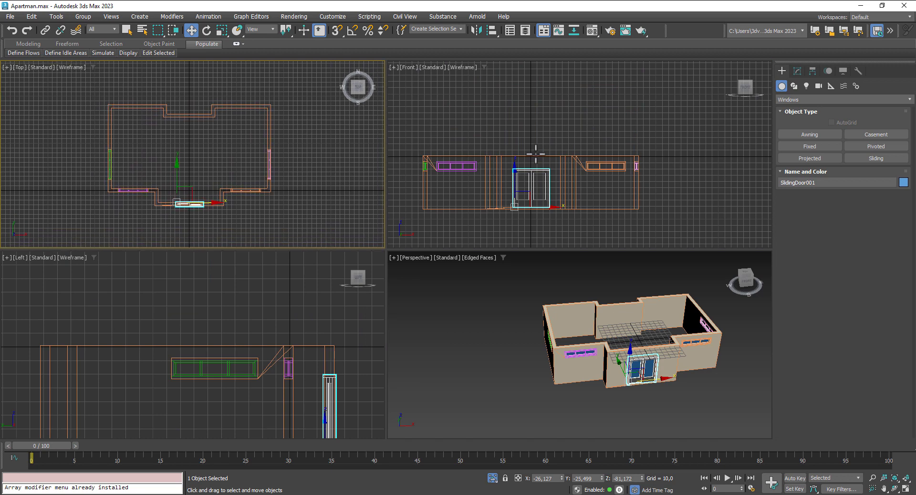
click(795, 86)
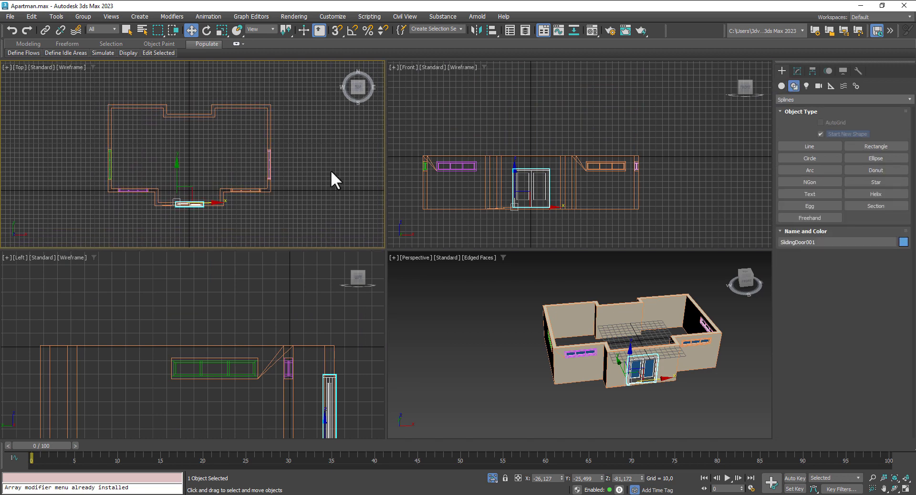
middle_drag(332, 172, 325, 170)
click(906, 489)
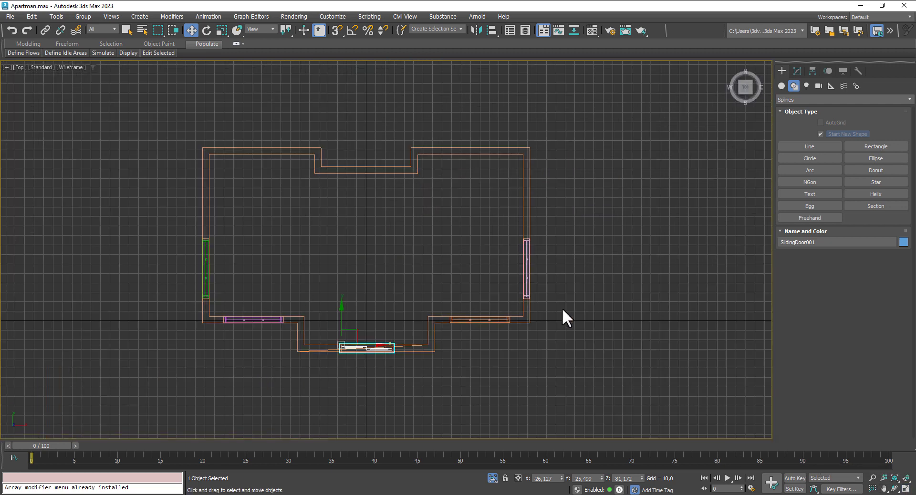
click(811, 147)
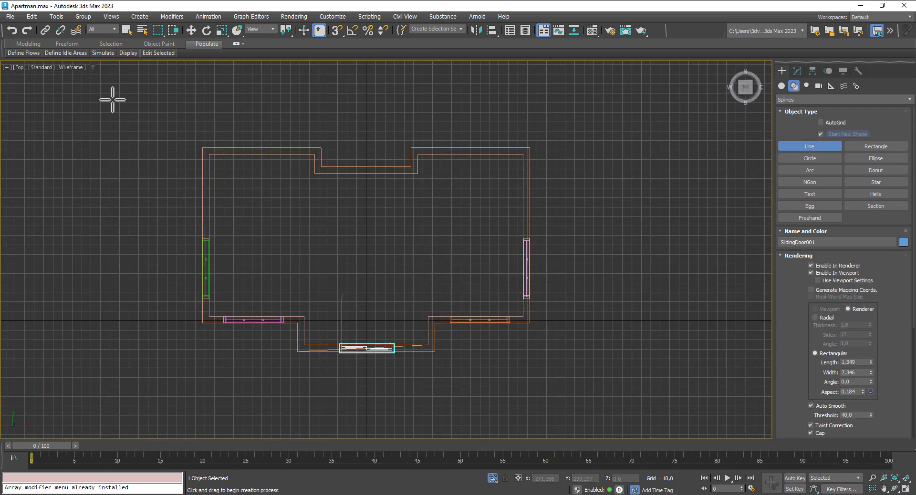
right_click(337, 28)
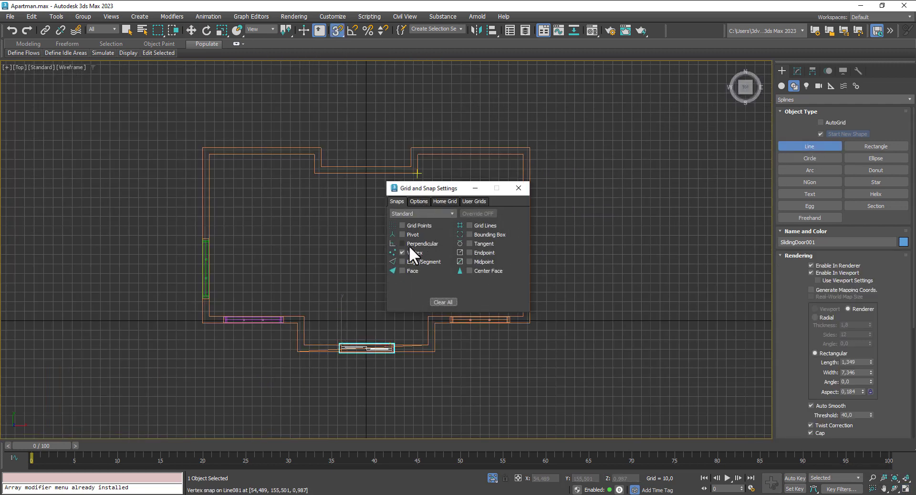
click(517, 186)
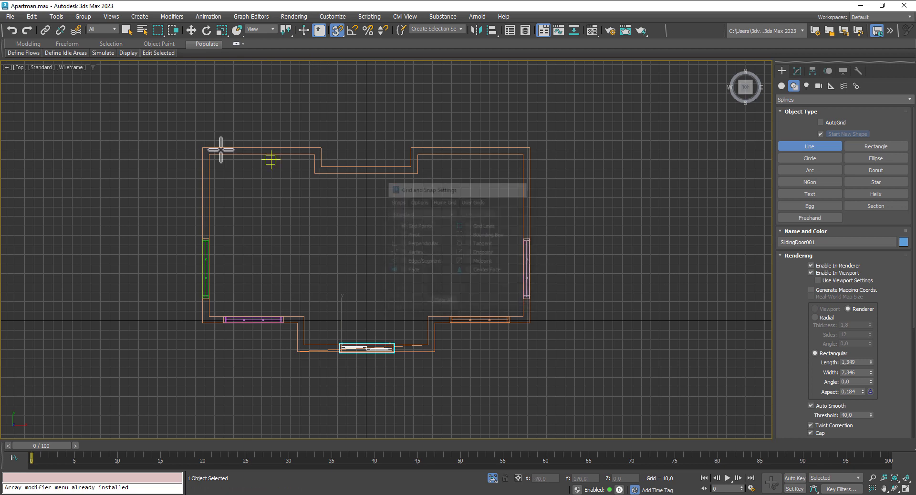
click(196, 122)
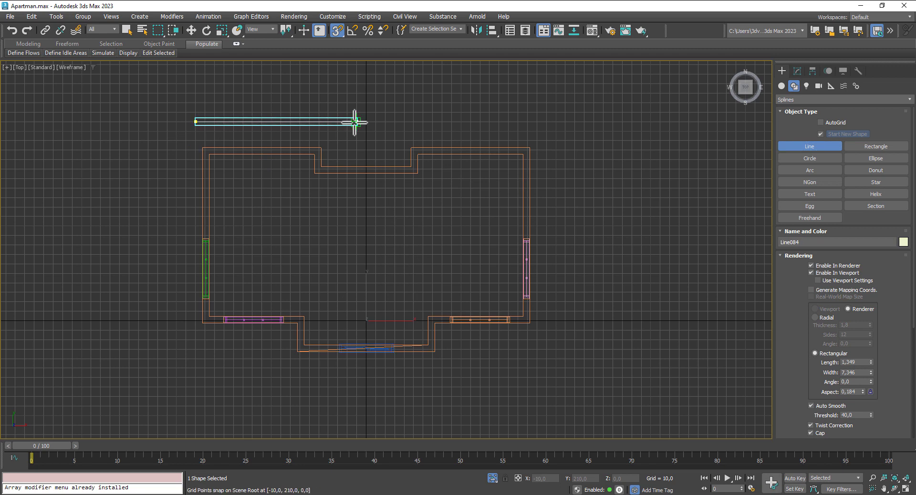
right_click(332, 123)
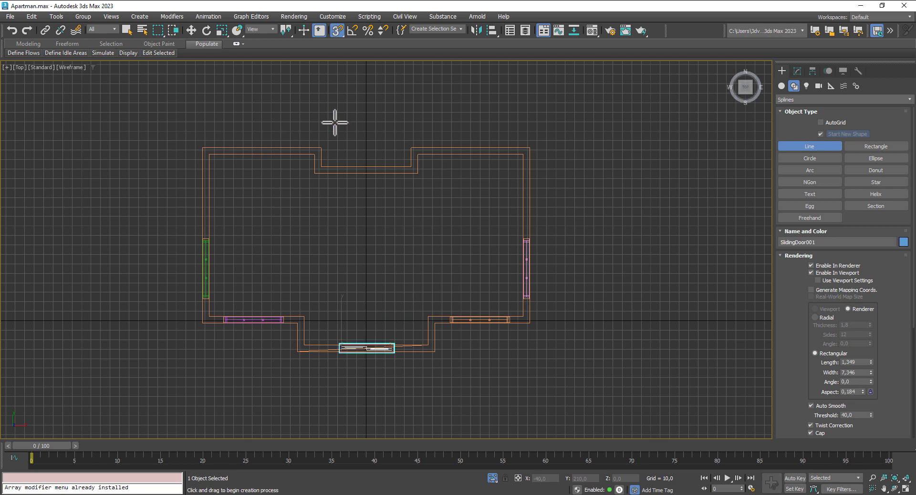
click(811, 273)
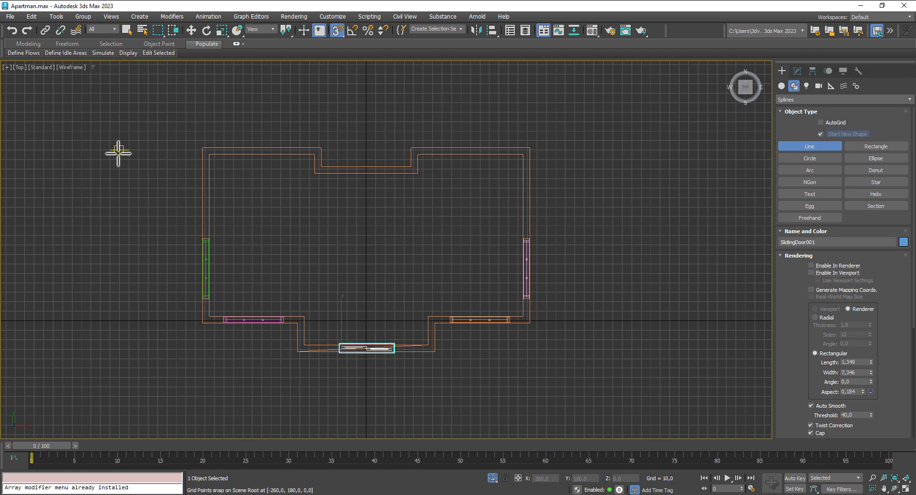
Step: Draw closed outline Line084 around the floor plan, stepping out around the entrance bump
click(188, 120)
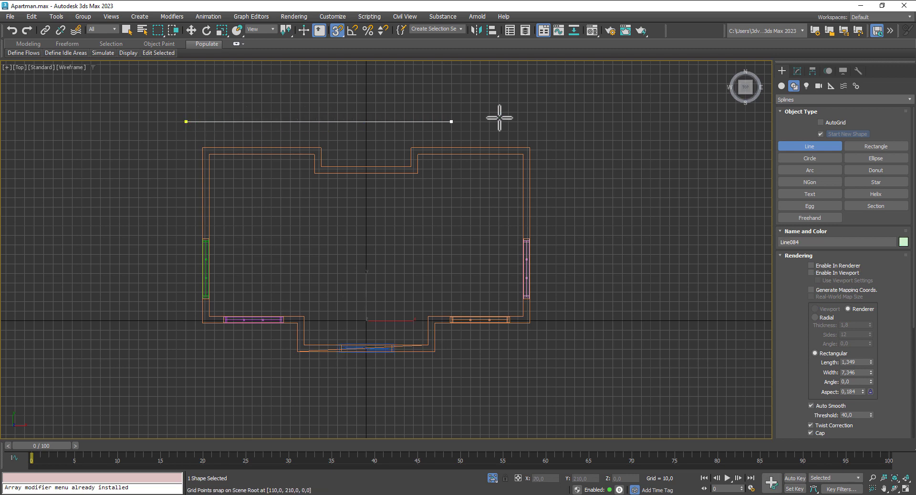
click(556, 122)
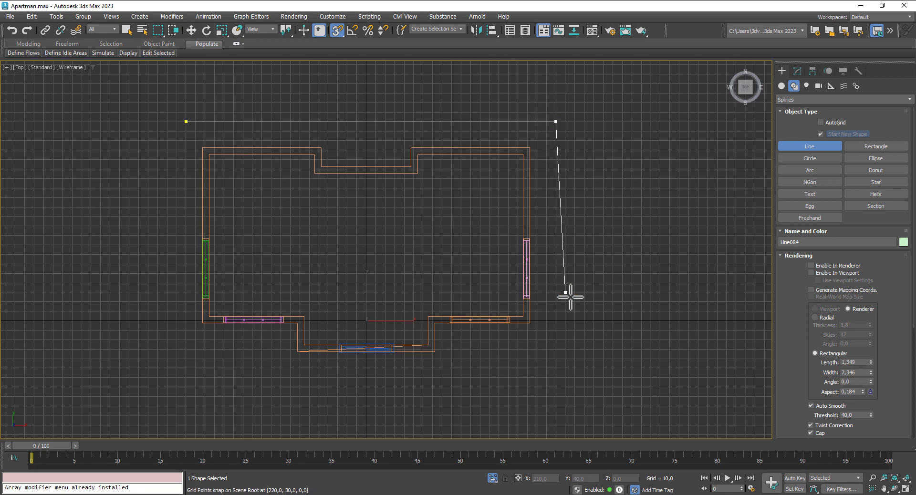
click(556, 340)
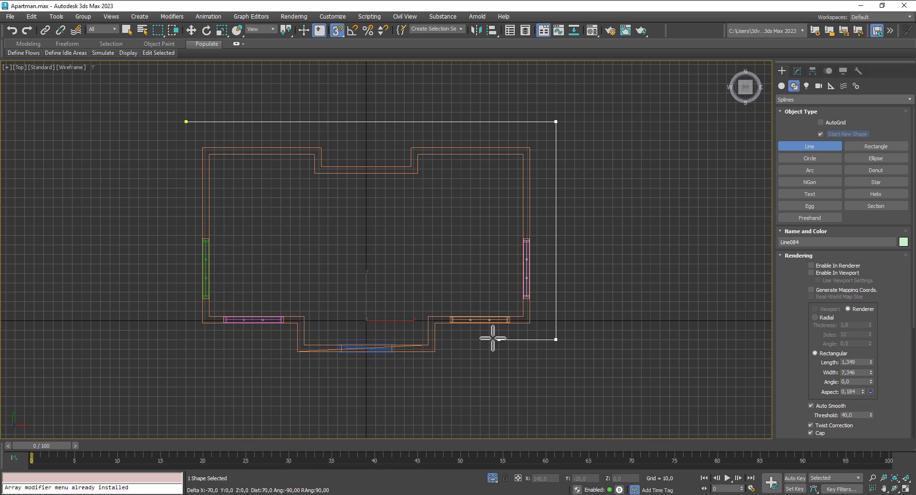
click(452, 340)
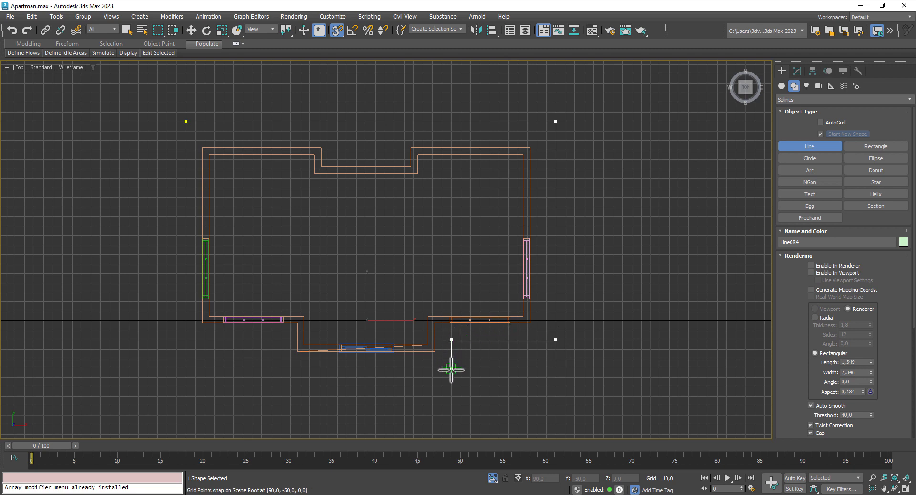
click(451, 387)
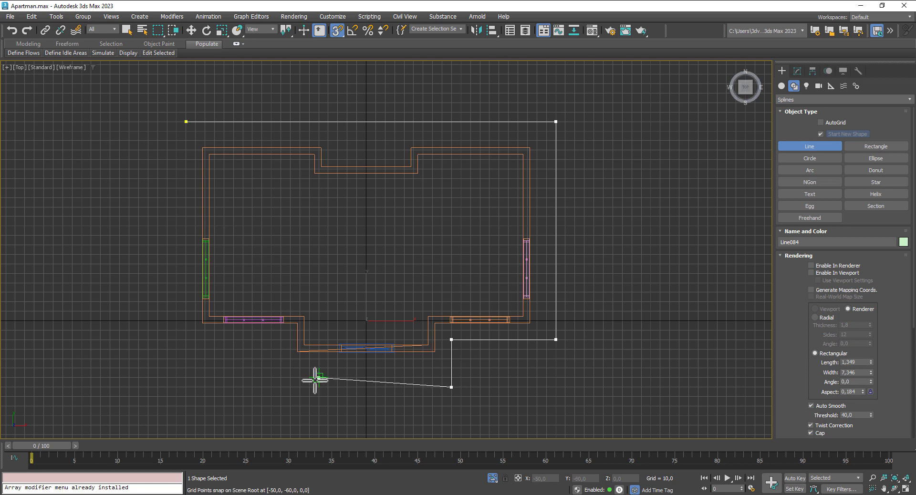
click(282, 387)
click(281, 340)
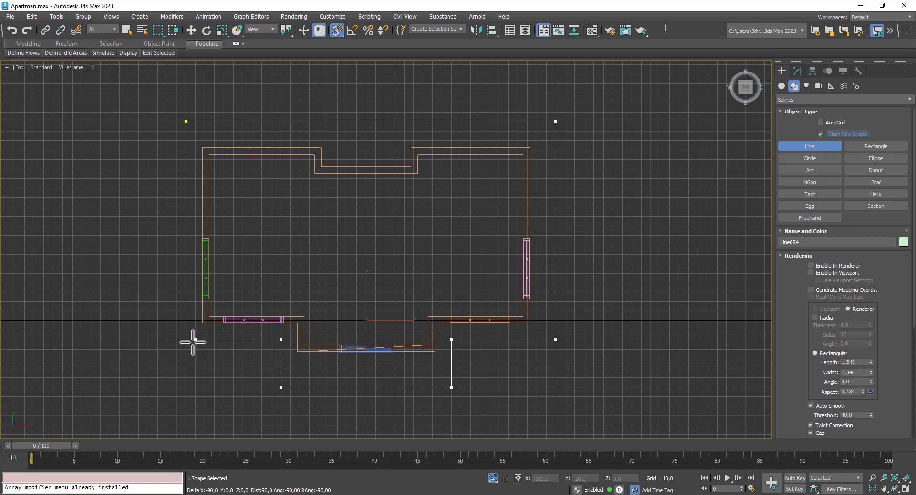
click(186, 340)
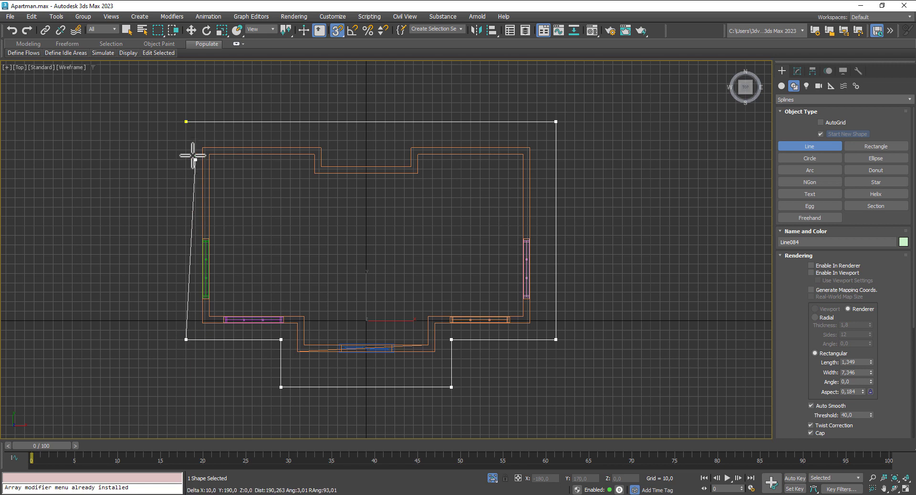
click(186, 121)
click(439, 261)
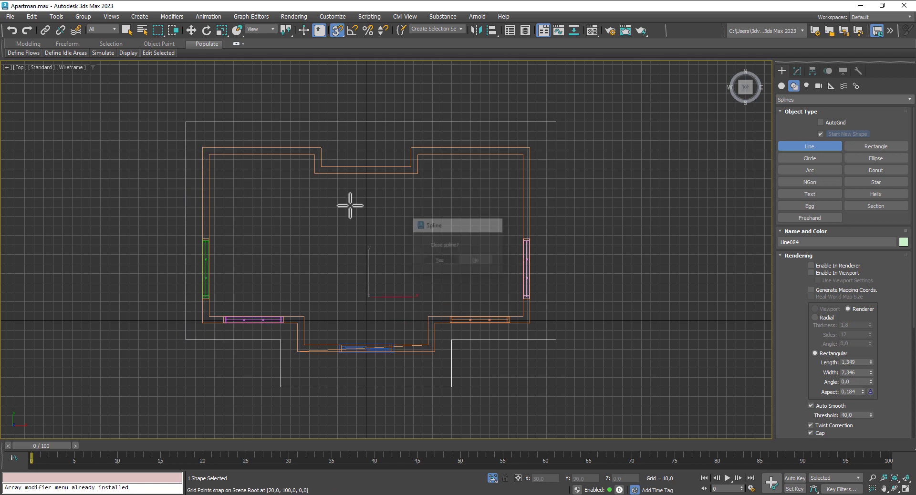
click(191, 30)
Step: In four-viewport layout, turn snapping off and lower Line084 below the apartment floor in Front view
click(905, 490)
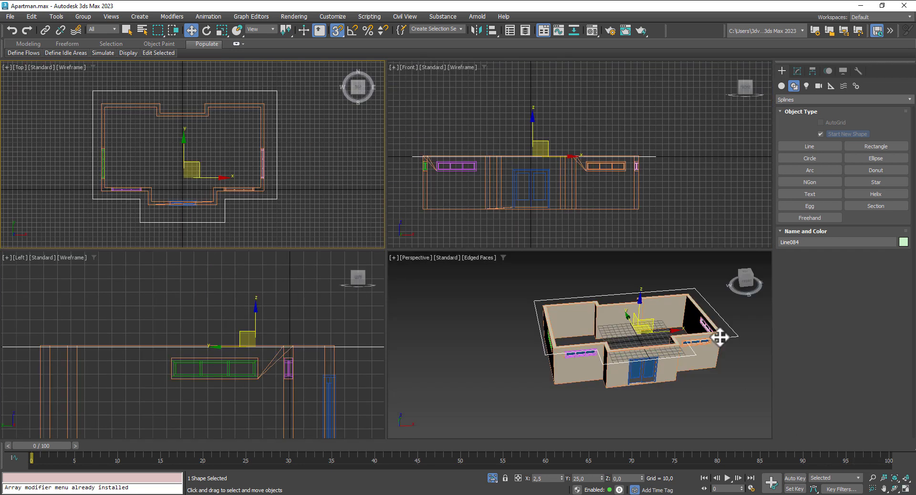
right_click(539, 126)
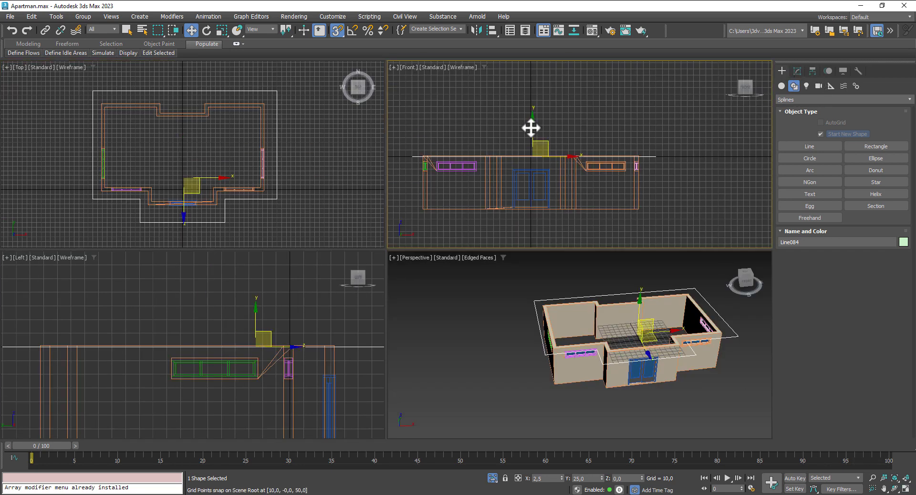
click(338, 30)
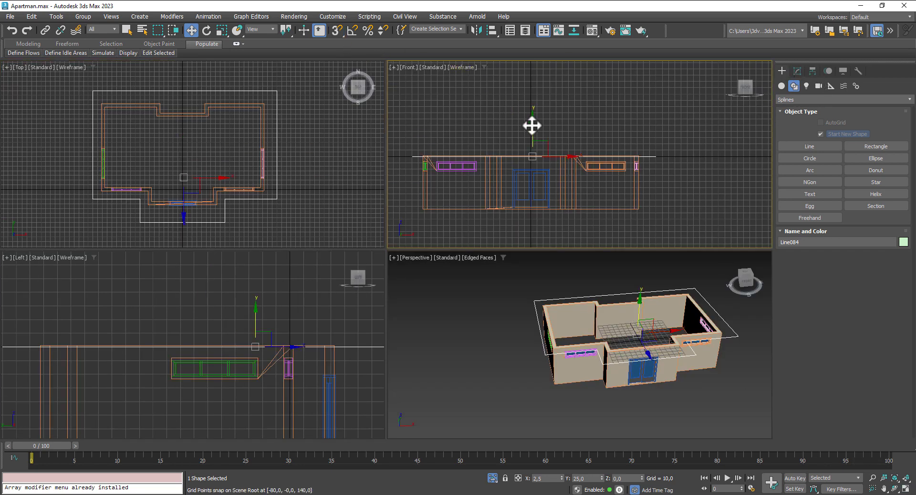
drag(532, 125, 533, 184)
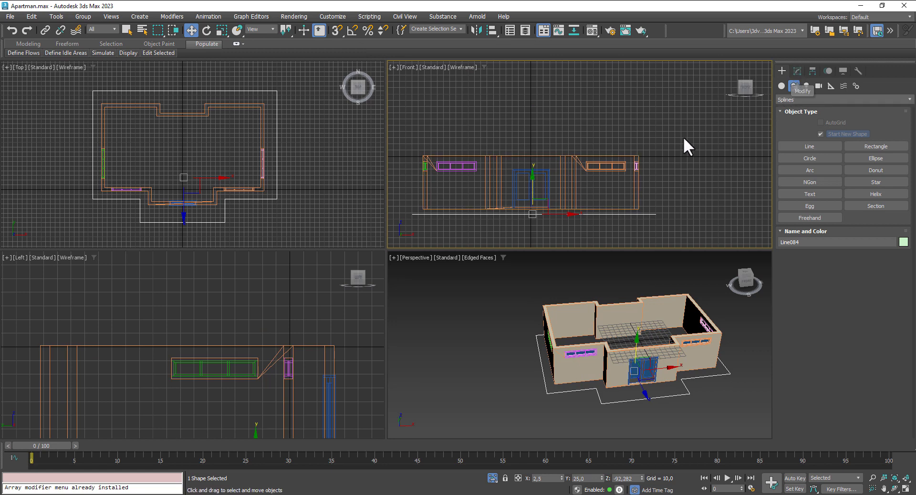
Step: Extrude Line084 into a 5,5-thick slab and raise it slightly
click(797, 70)
click(826, 97)
scroll(818, 402, down, 3)
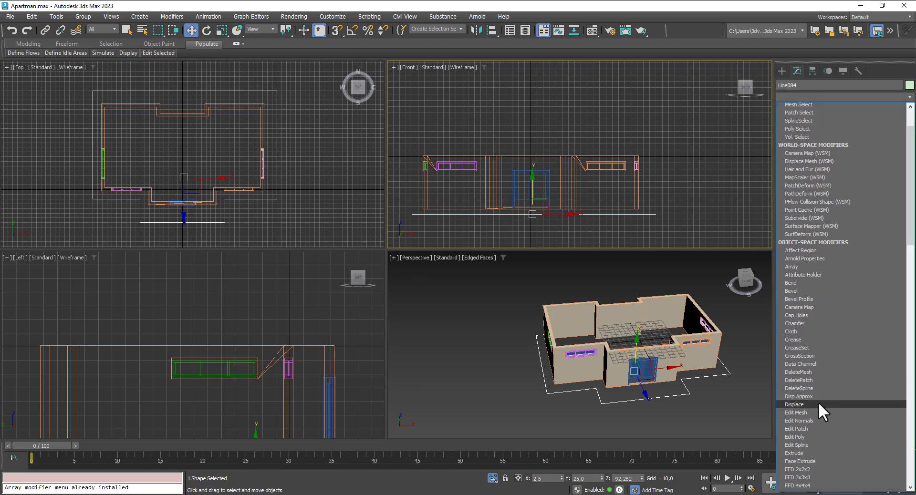
click(816, 431)
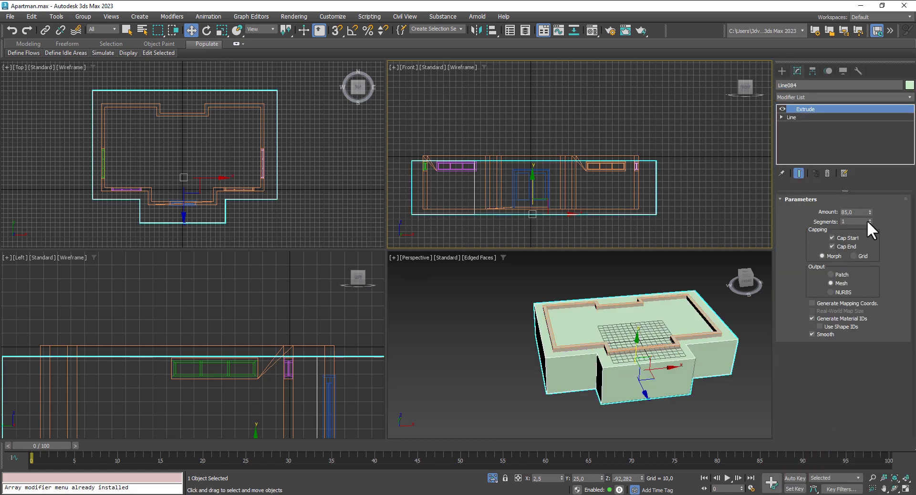
drag(870, 213, 877, 286)
scroll(543, 227, up, 4)
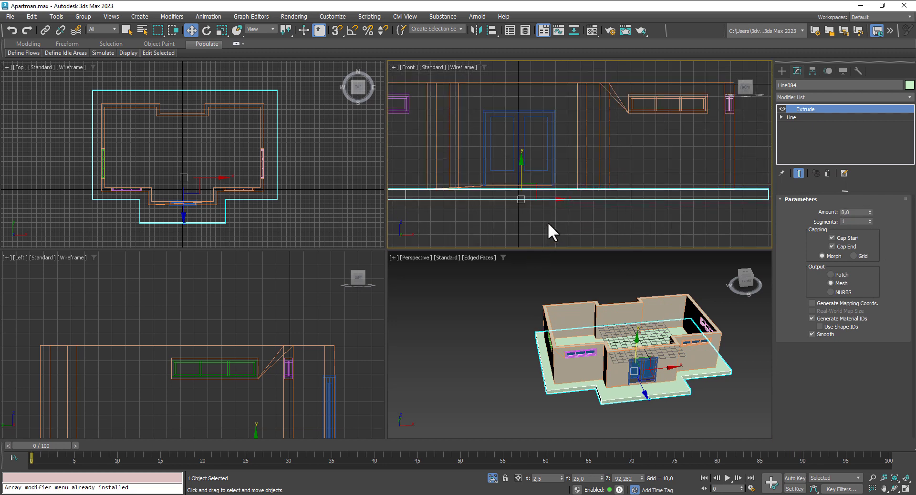
scroll(549, 225, up, 2)
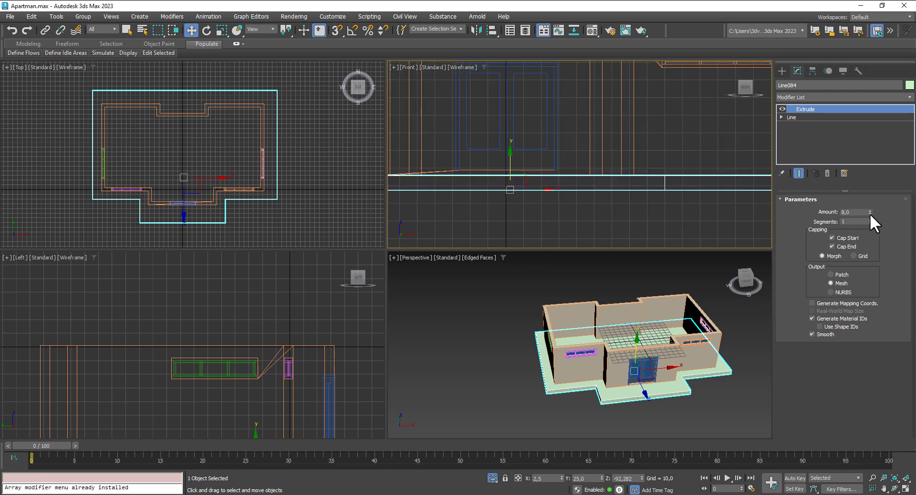
drag(870, 213, 871, 213)
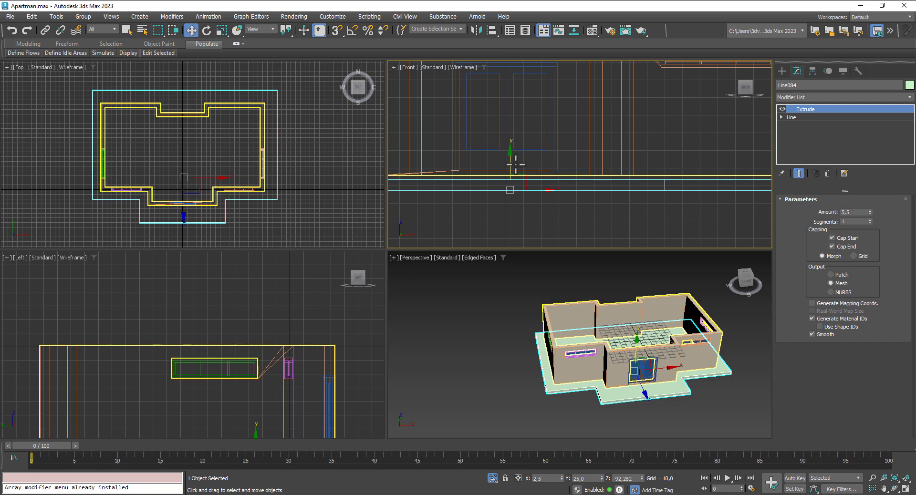
drag(509, 164, 509, 163)
drag(510, 159, 510, 159)
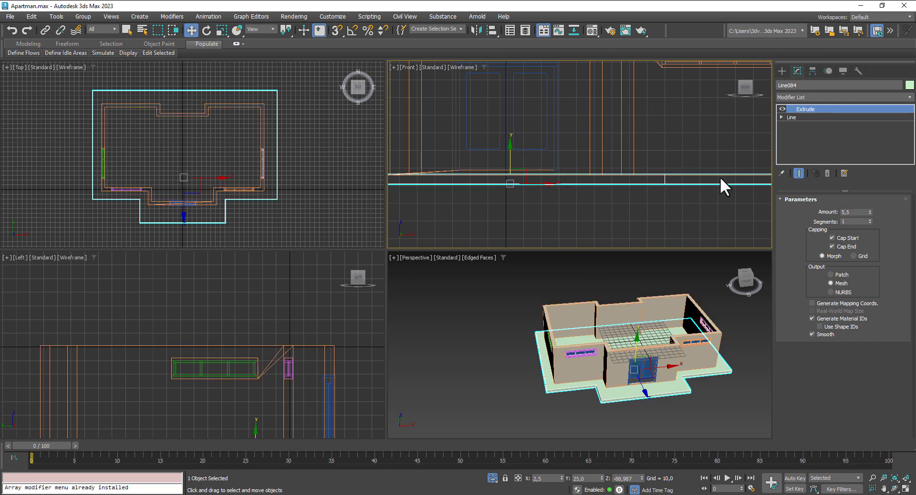
Step: Convert the slab to an Editable Poly from the Perspective view
click(618, 392)
right_click(619, 392)
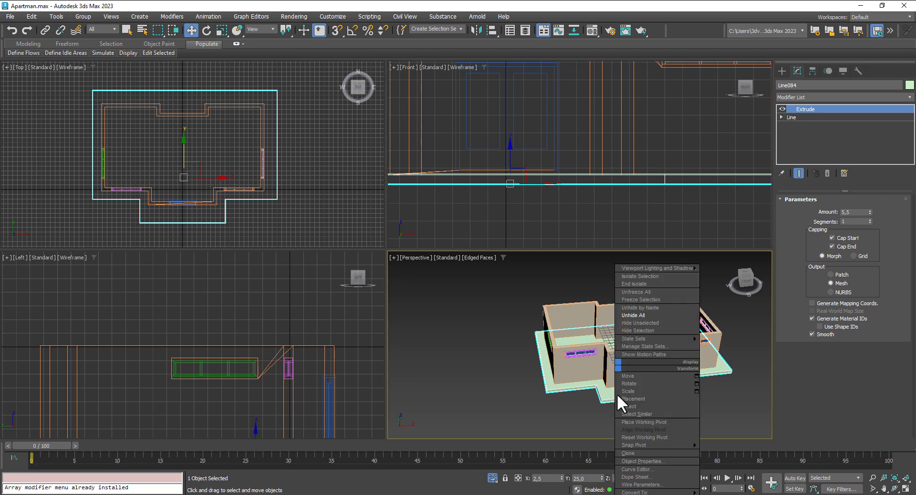
mouse_move(681, 493)
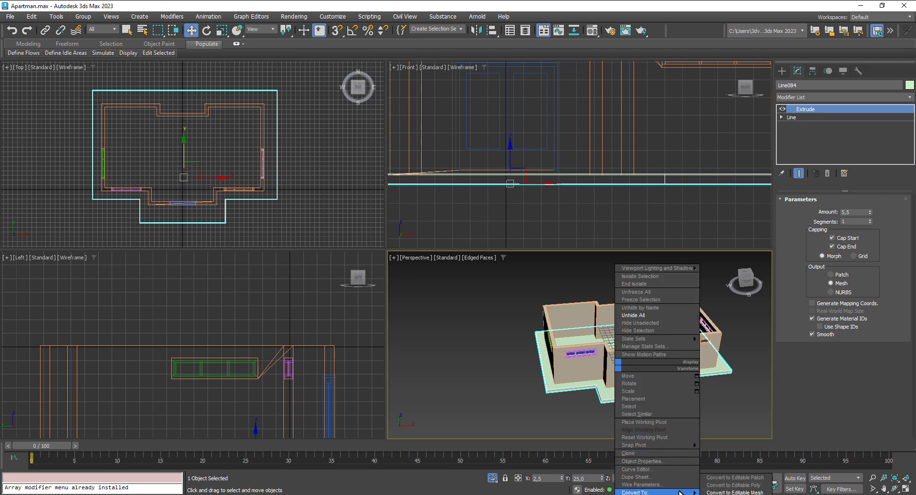
click(734, 485)
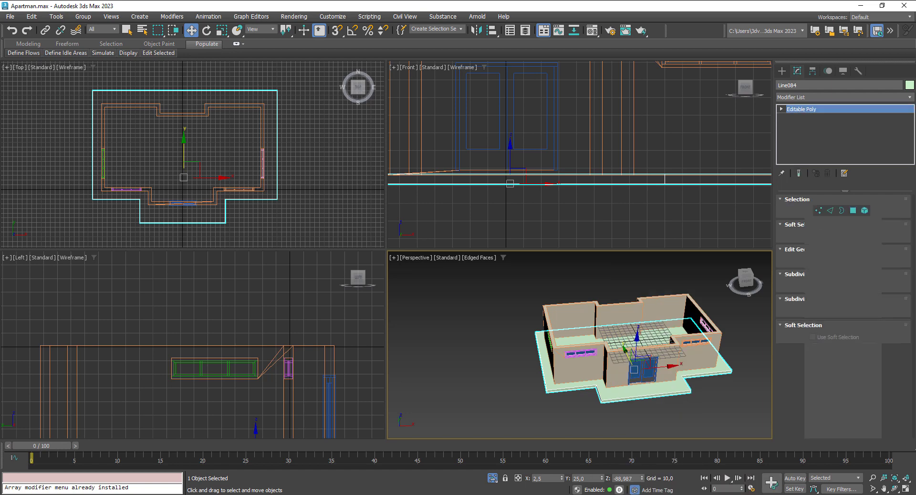
Step: In the Material Editor, make the unused 14 - Default material a Standard Surface
key(m)
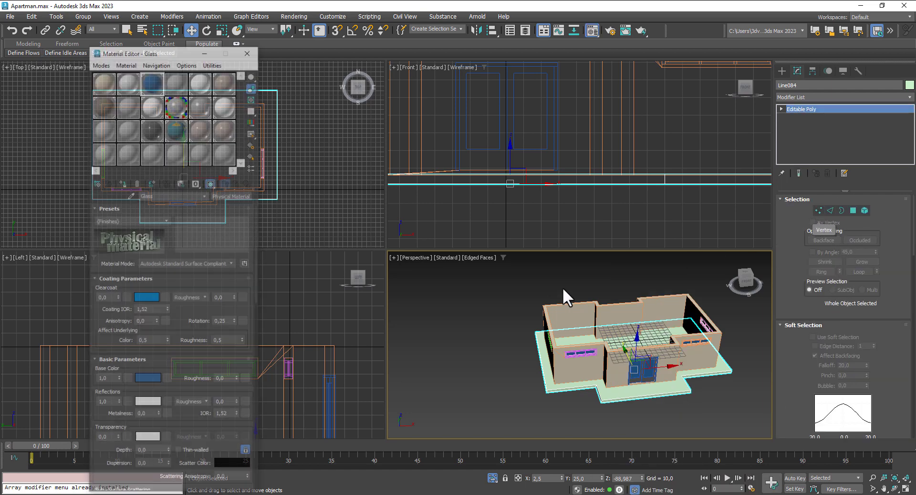
click(132, 127)
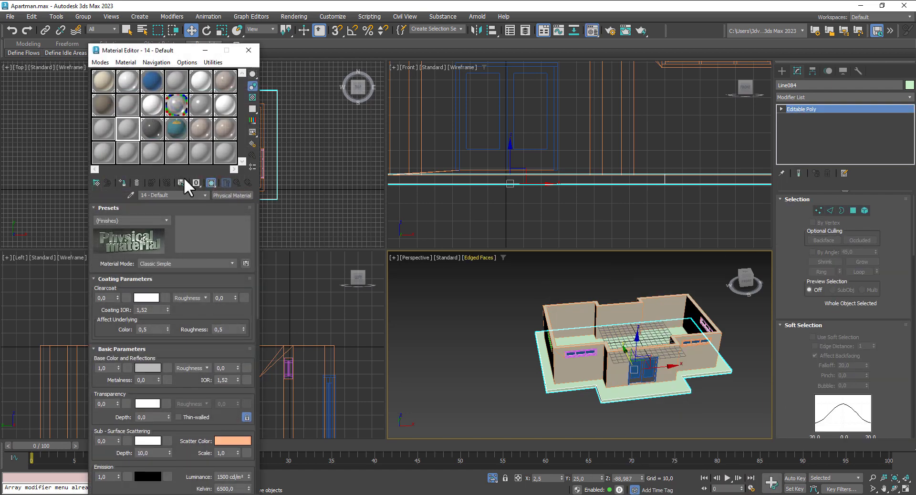
click(234, 196)
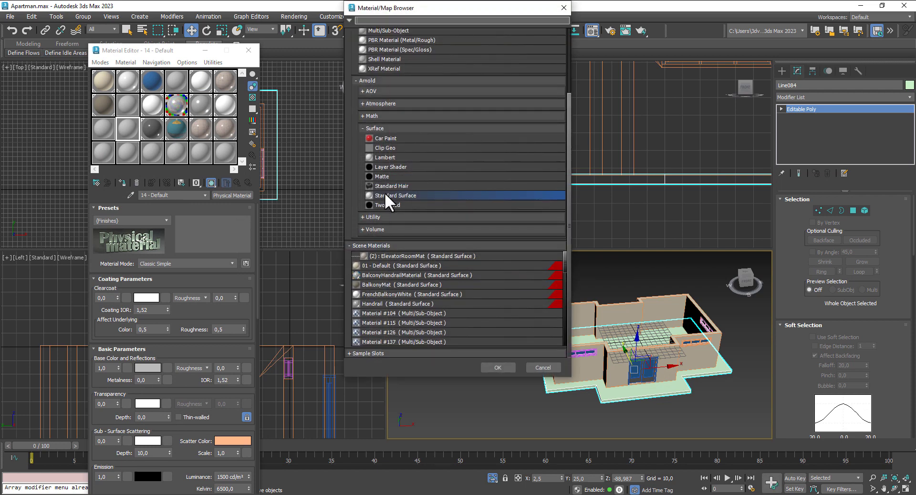
double_click(384, 195)
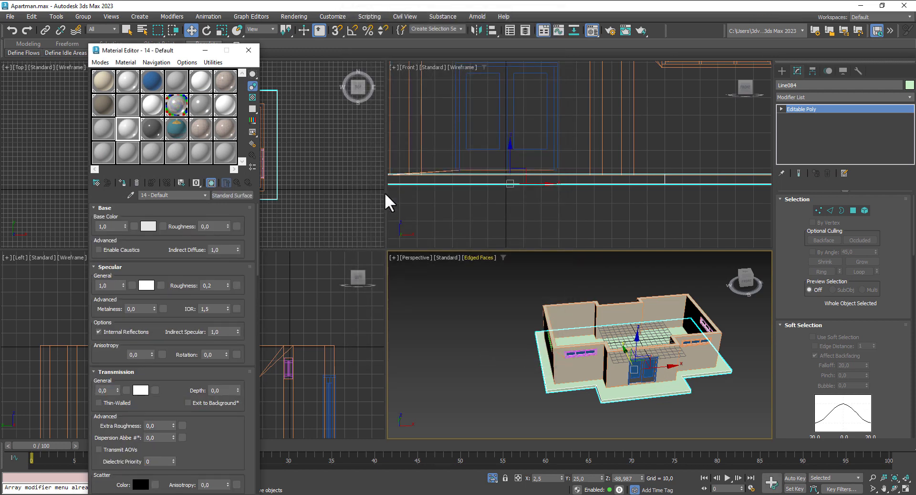
Step: Use the hexagonal pavement bitmap as base colour, assign it to the slab, and show it in the viewport
click(164, 226)
scroll(404, 310, down, 1)
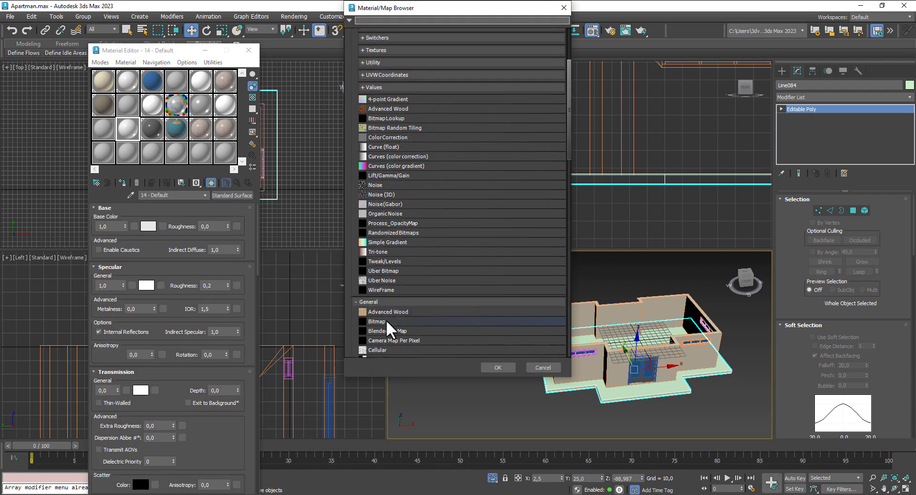
double_click(386, 321)
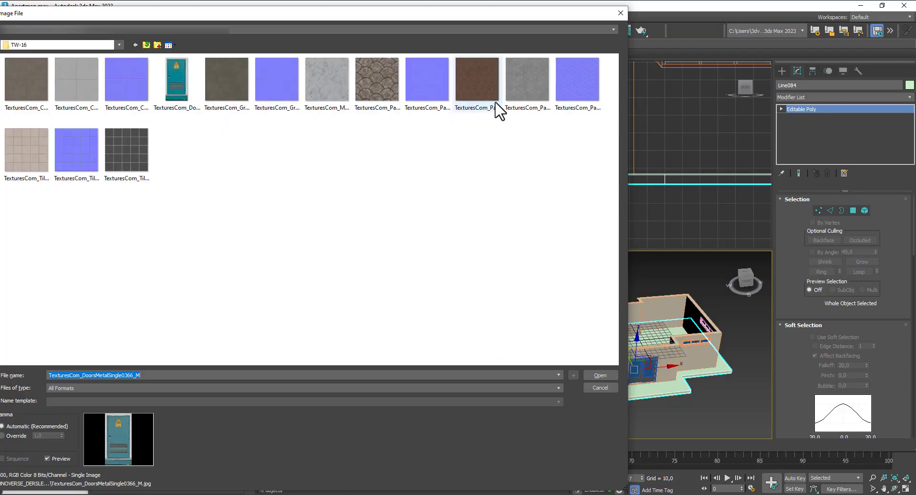
click(463, 90)
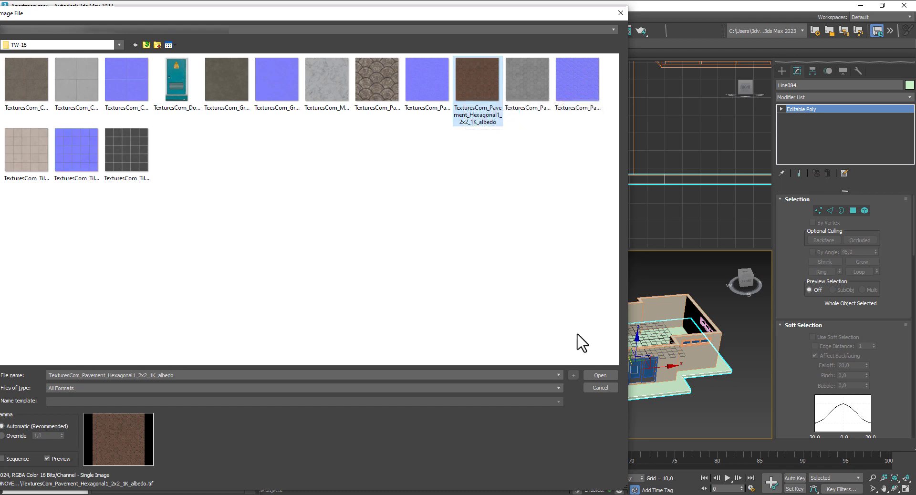
click(601, 375)
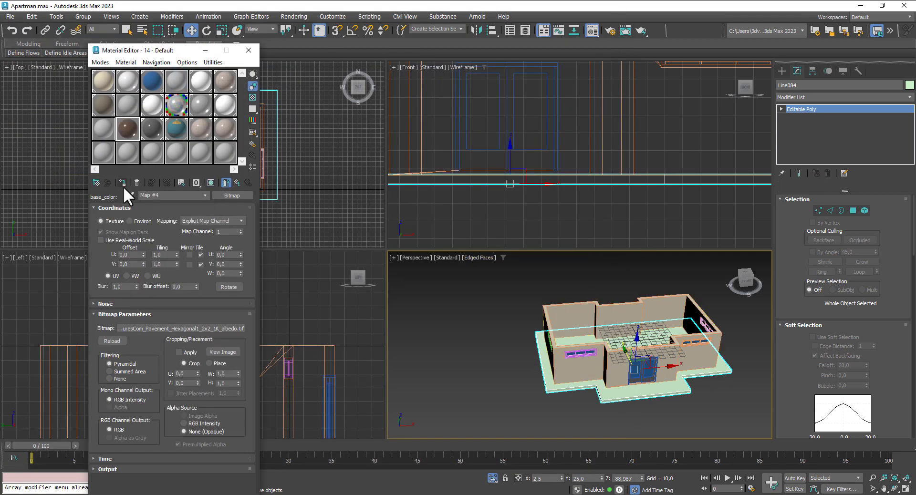
click(123, 184)
click(210, 182)
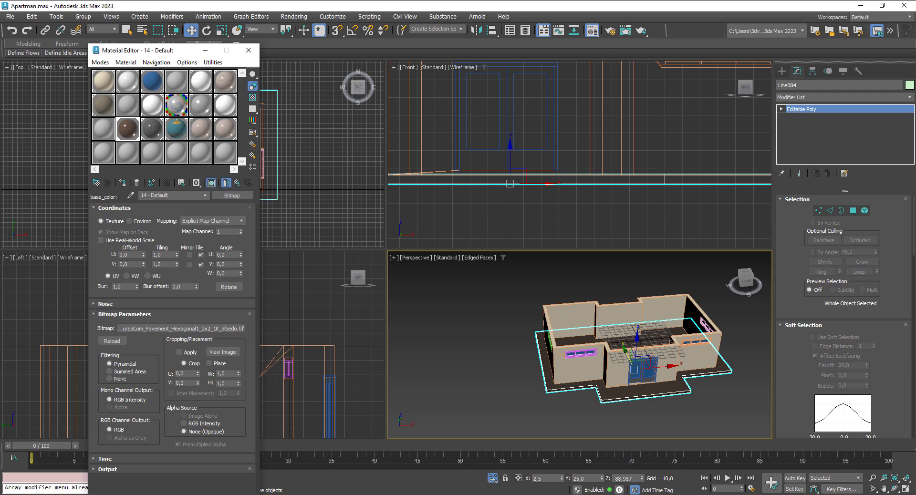
Step: Add a Box UVW Map to the slab and tile the pavement texture 5,8 by 2,3
click(845, 98)
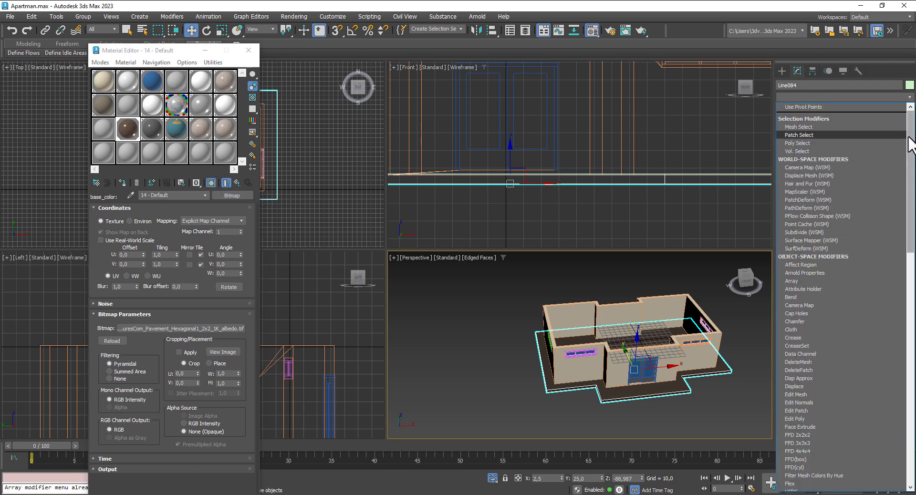
drag(906, 138, 870, 461)
click(819, 401)
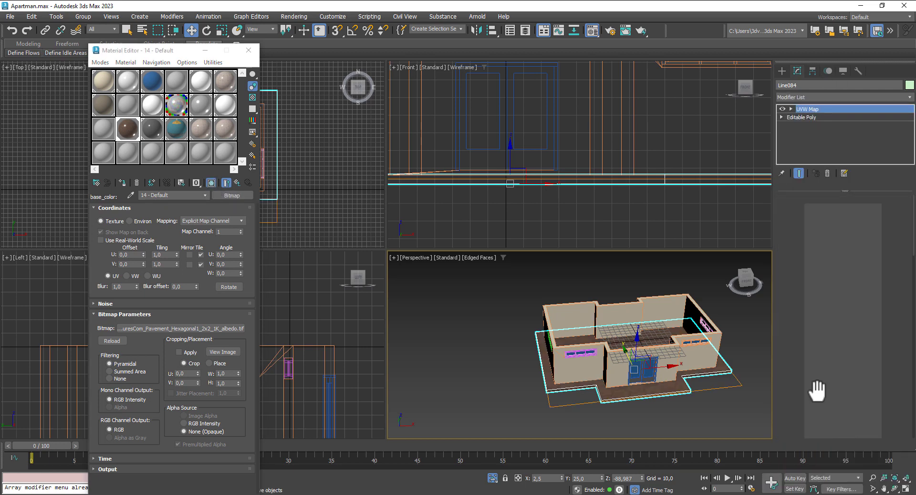
click(825, 254)
scroll(655, 379, up, 8)
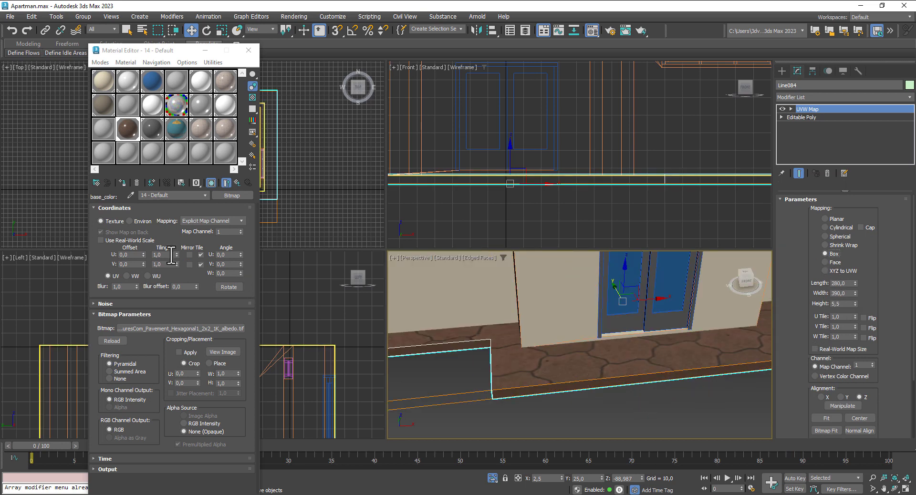
drag(177, 255, 176, 231)
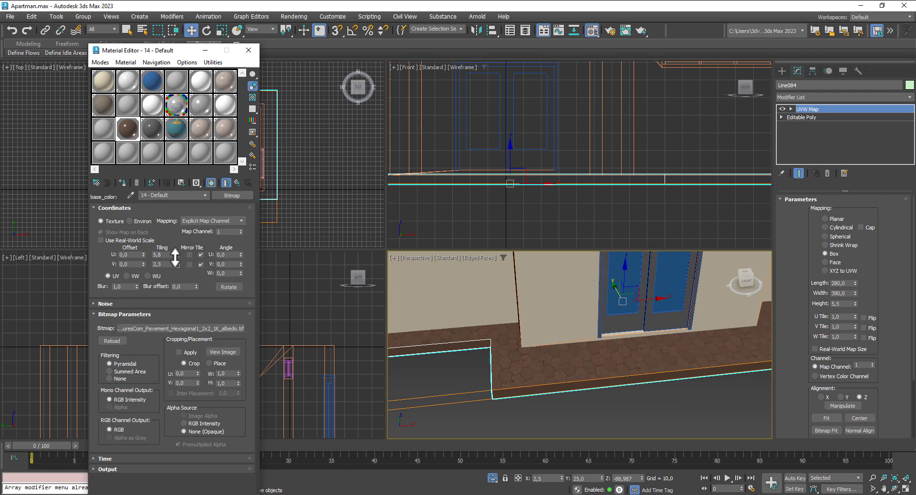
scroll(651, 377, down, 8)
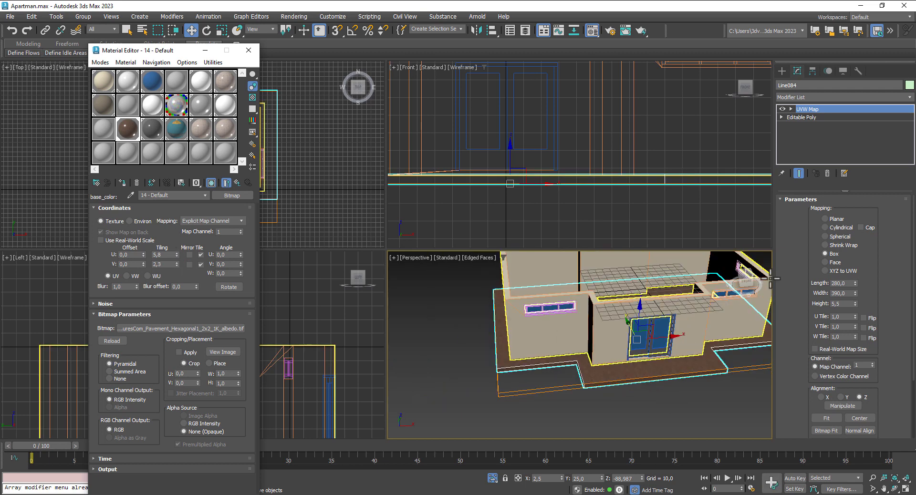
Step: Add an Edit Poly modifier above the UVW mapping
click(820, 96)
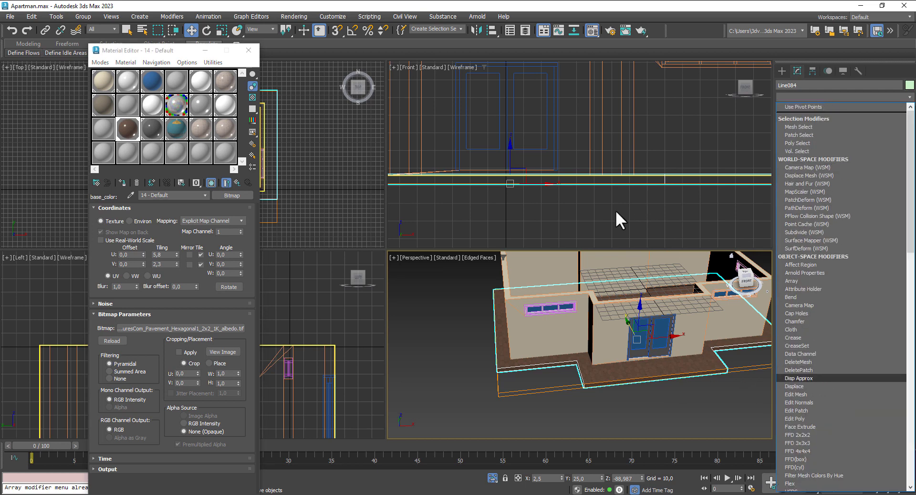
click(624, 224)
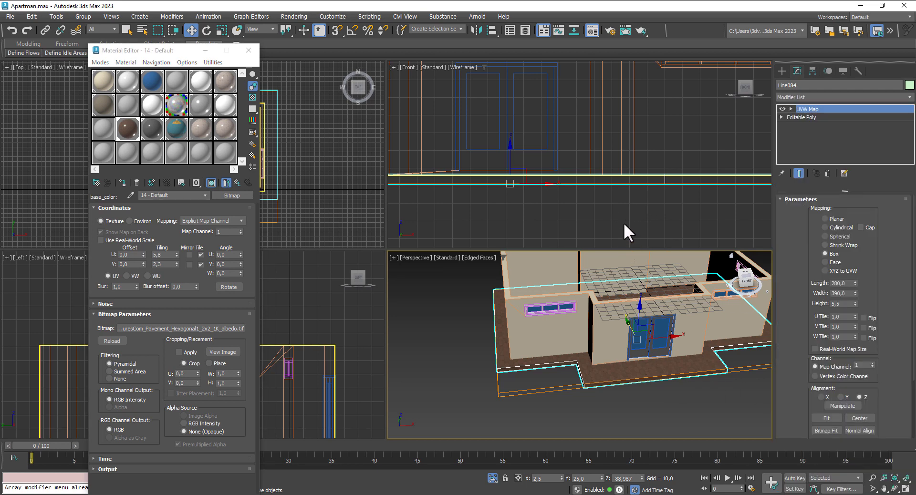
click(803, 96)
click(809, 420)
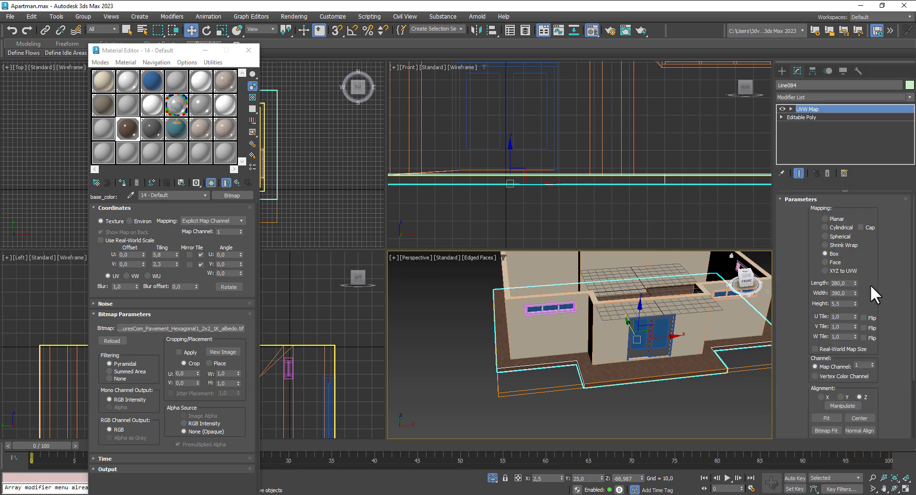
Step: Inset the slab's top polygon by about 4,5 to form a border strip
click(853, 274)
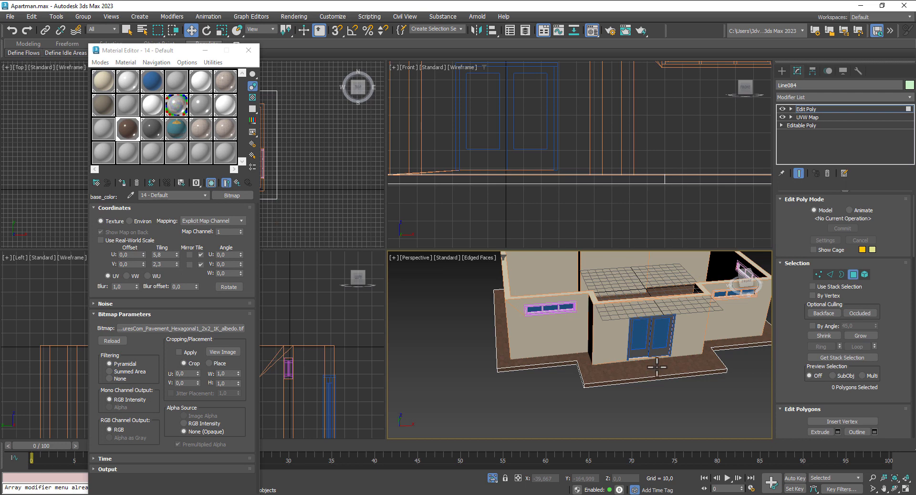
click(657, 367)
scroll(898, 367, down, 3)
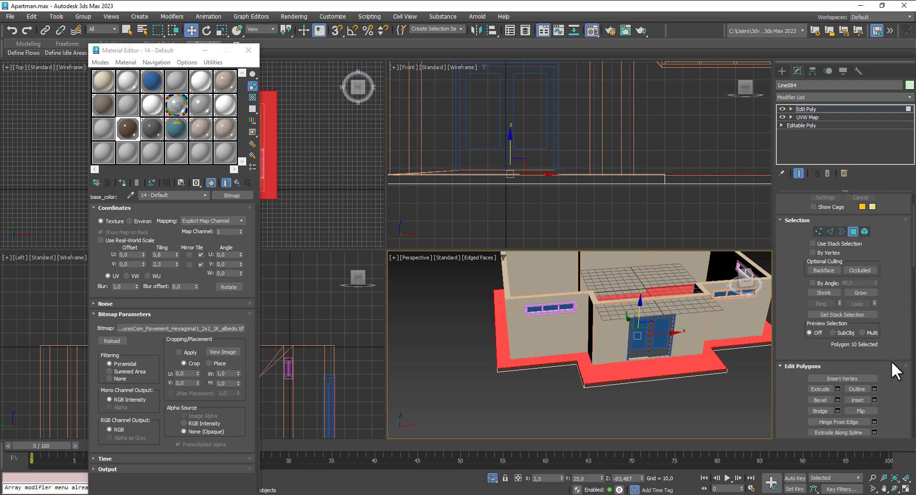
click(875, 357)
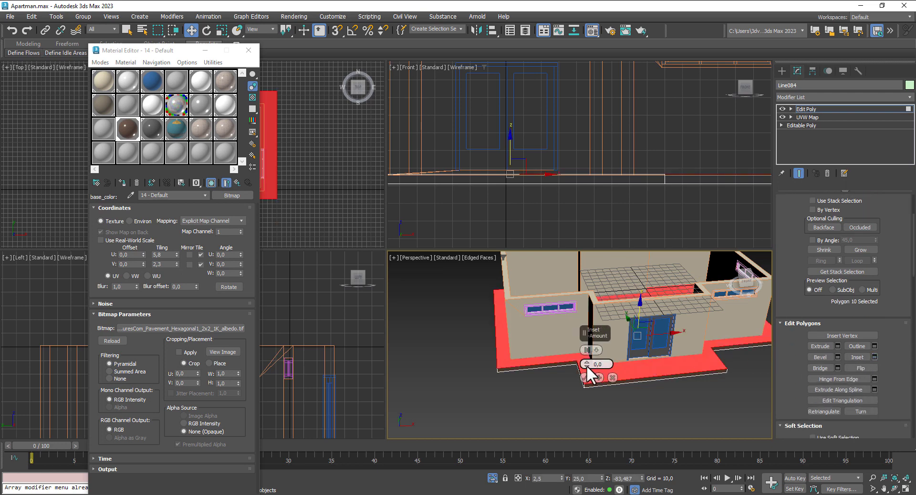
drag(586, 364, 586, 355)
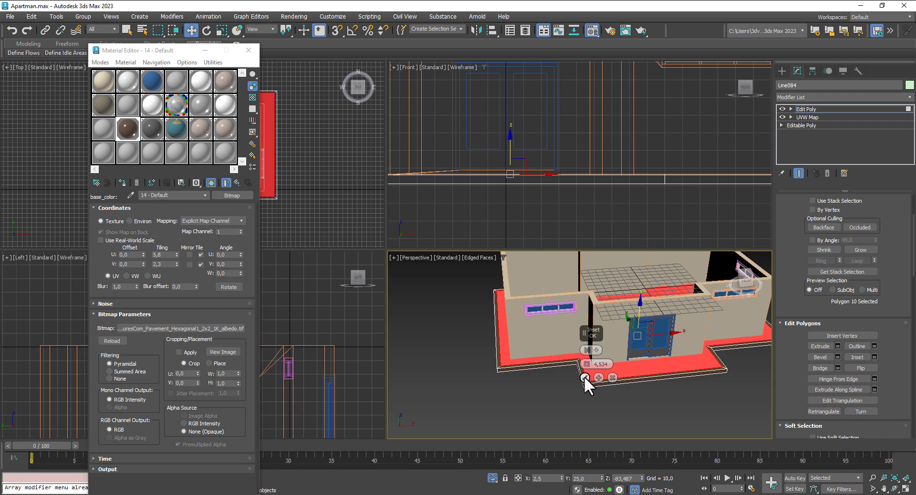
click(585, 378)
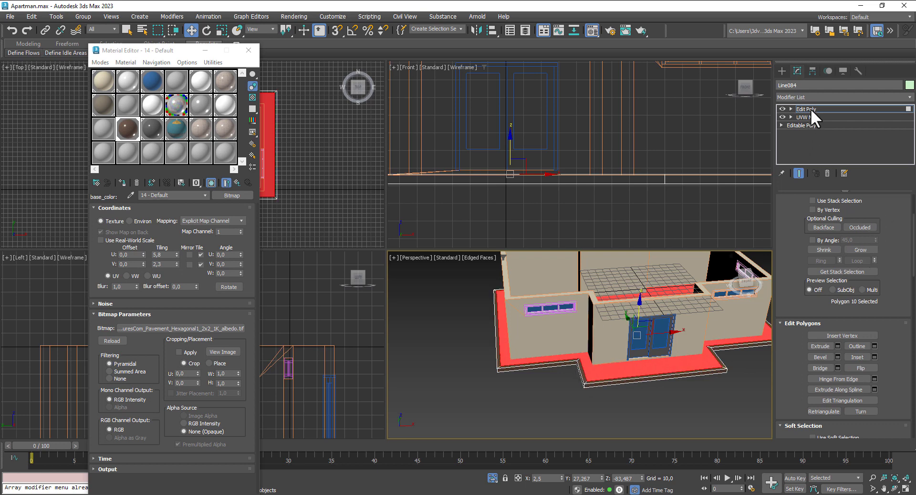
Step: Exit Polygon mode and select the 13 - Default material slot
click(809, 112)
scroll(644, 368, up, 5)
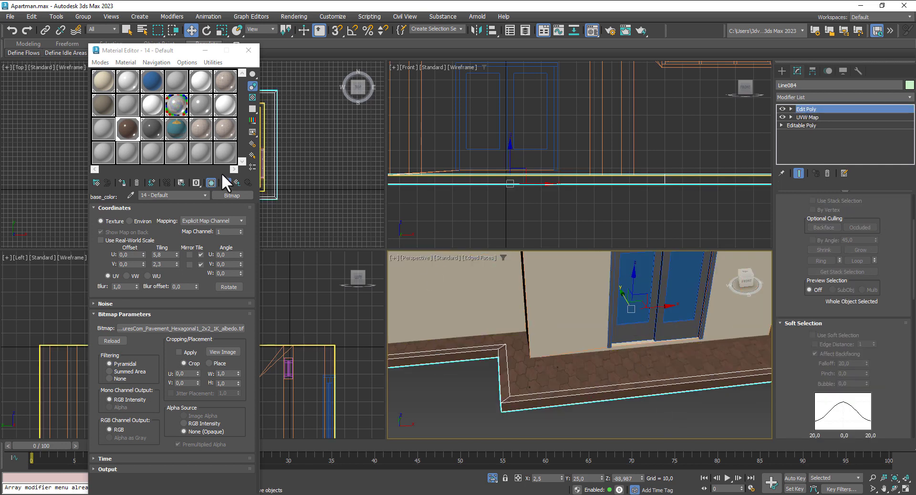
click(108, 124)
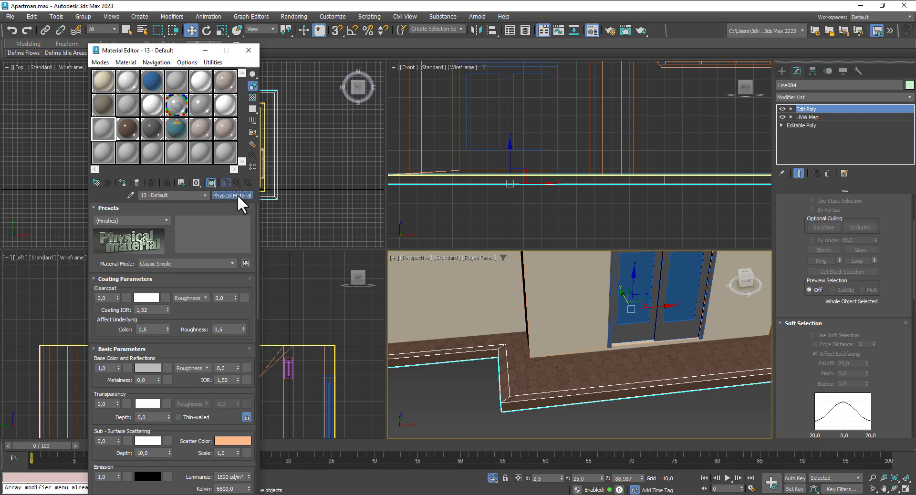
Step: Change the 13 - Default material to an Arnold Standard Surface
click(232, 196)
click(390, 196)
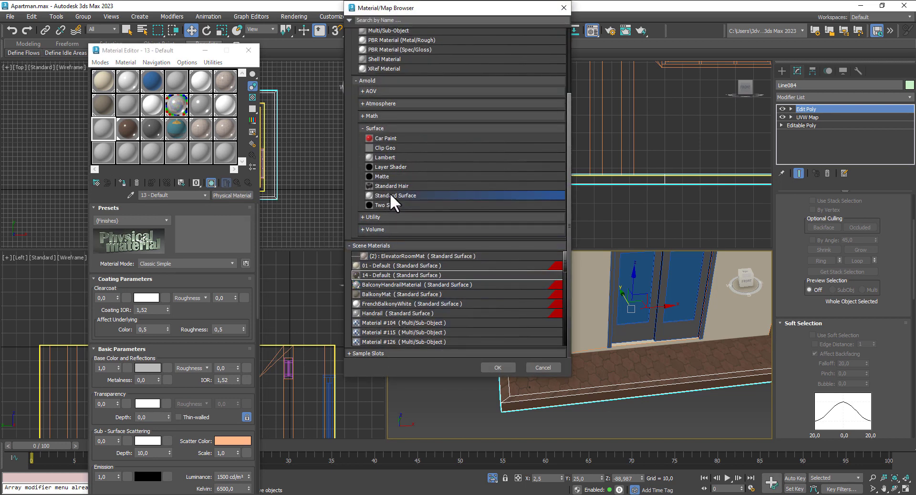
double_click(390, 193)
Step: Set its base colour to dark maroon and assign it to the floor slab
click(148, 226)
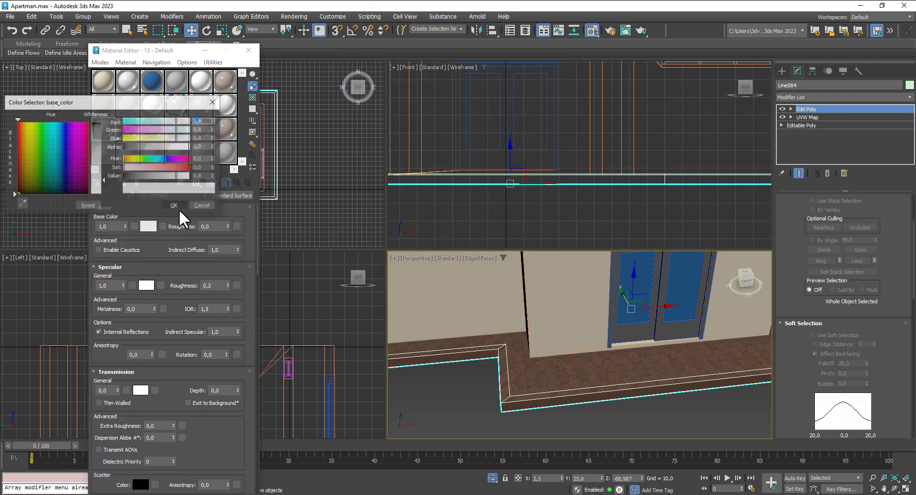
drag(96, 137, 96, 134)
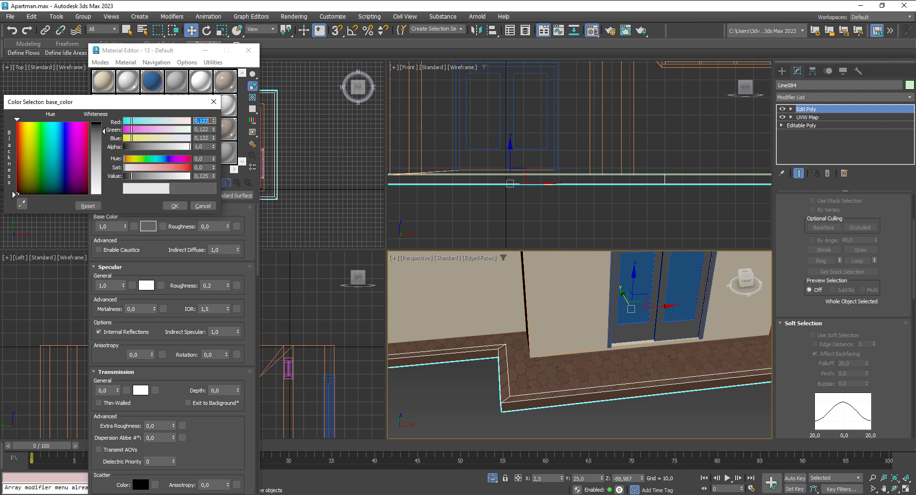
click(16, 135)
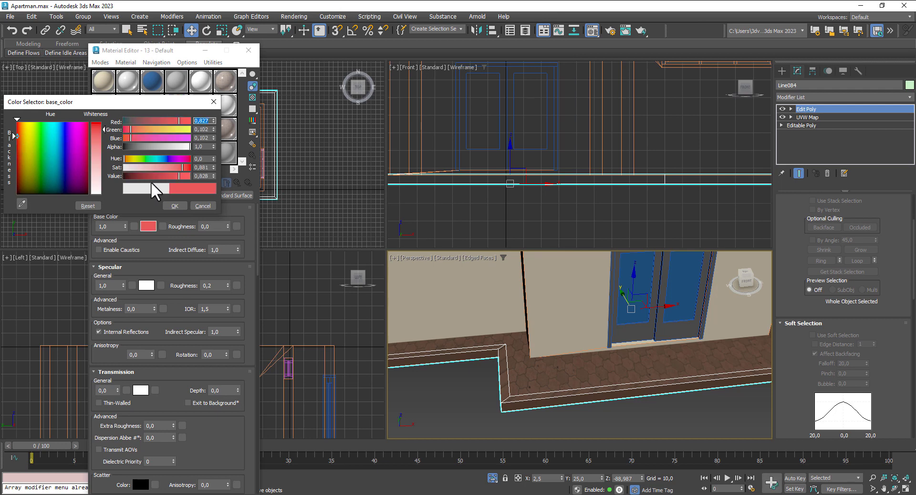
click(136, 176)
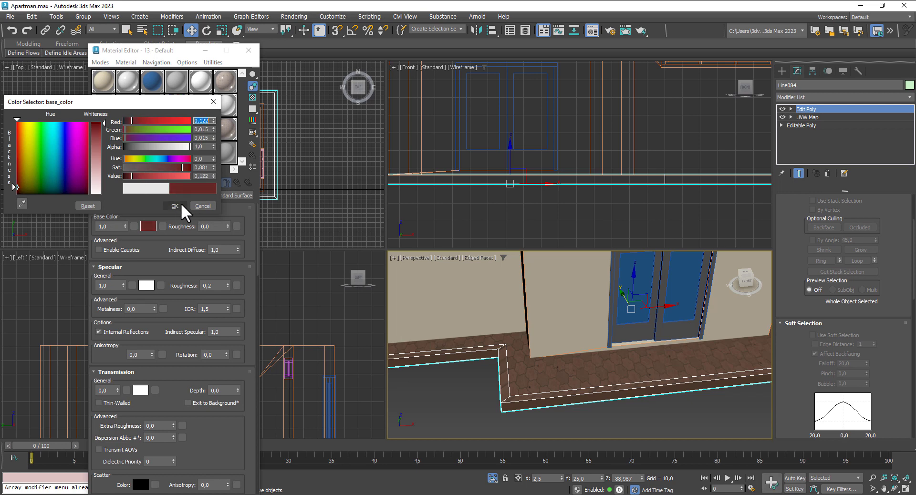
click(176, 205)
click(122, 182)
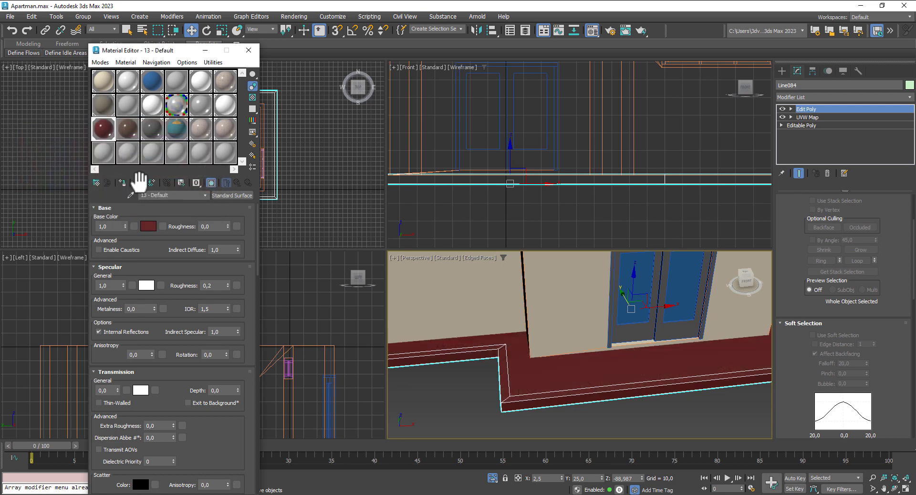
Step: Add an Edit Mesh modifier and apply the pavement material to the slab's inner top faces
click(817, 98)
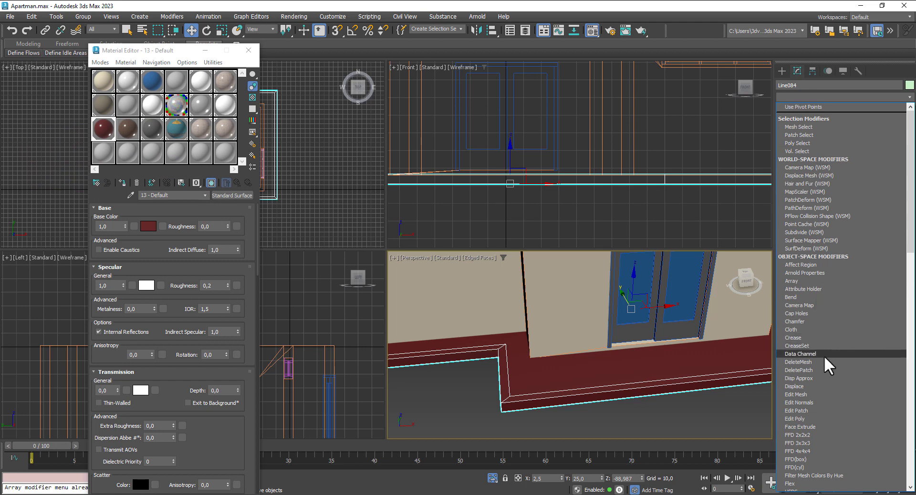
click(819, 394)
click(854, 213)
click(544, 368)
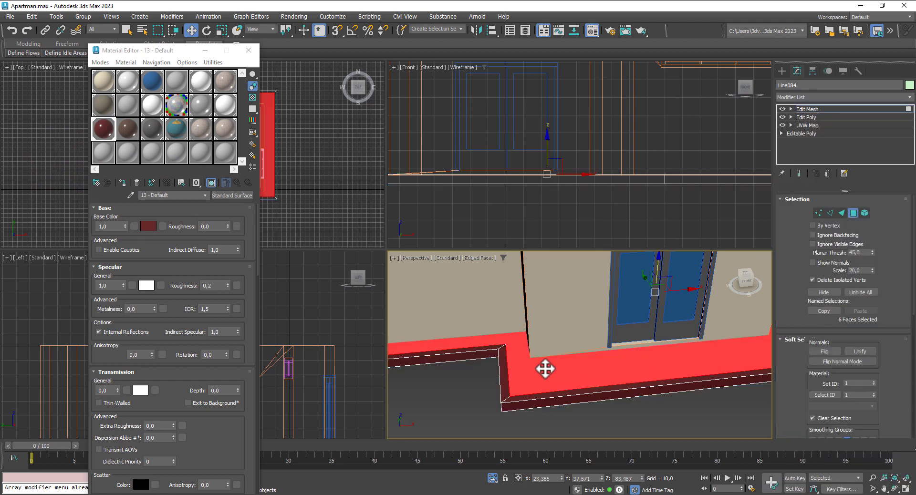
click(122, 130)
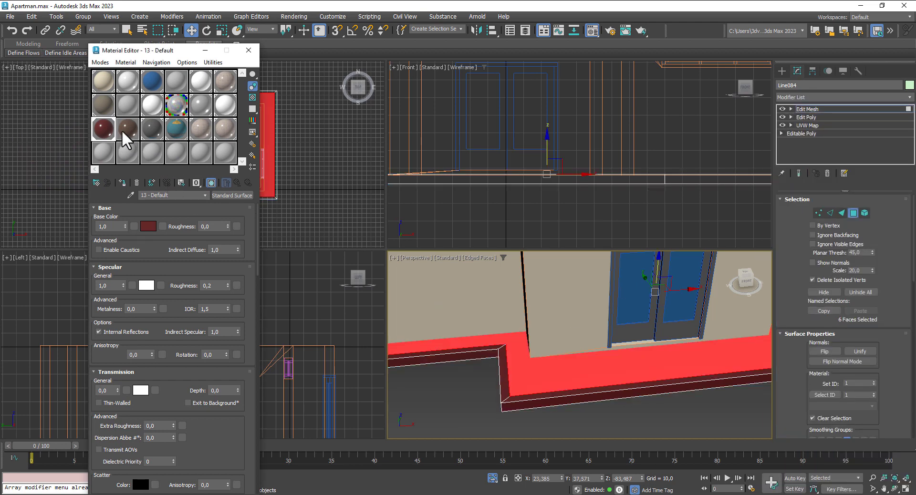
click(122, 183)
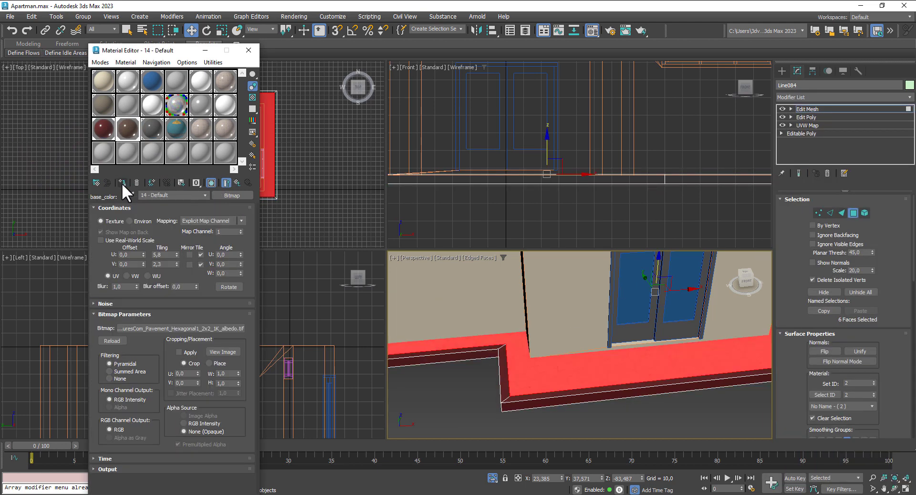
Step: Select the maroon material and set Edit Mesh to edge level
click(238, 182)
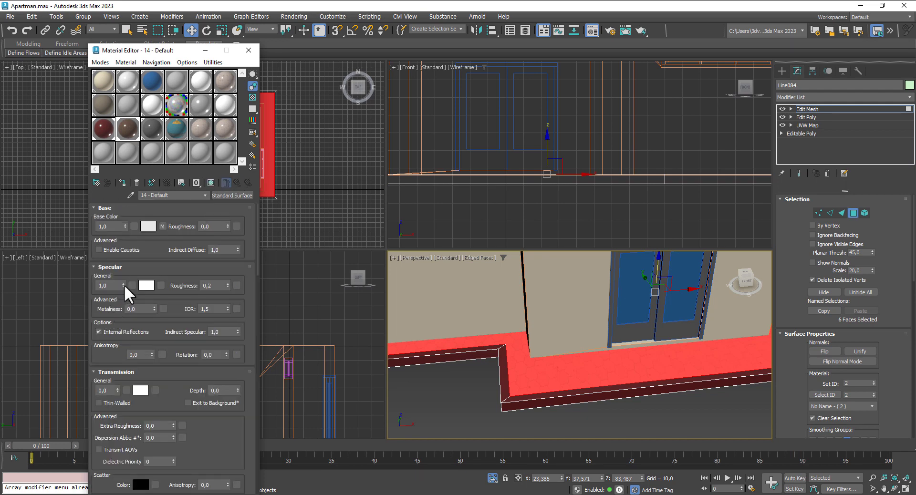
click(105, 130)
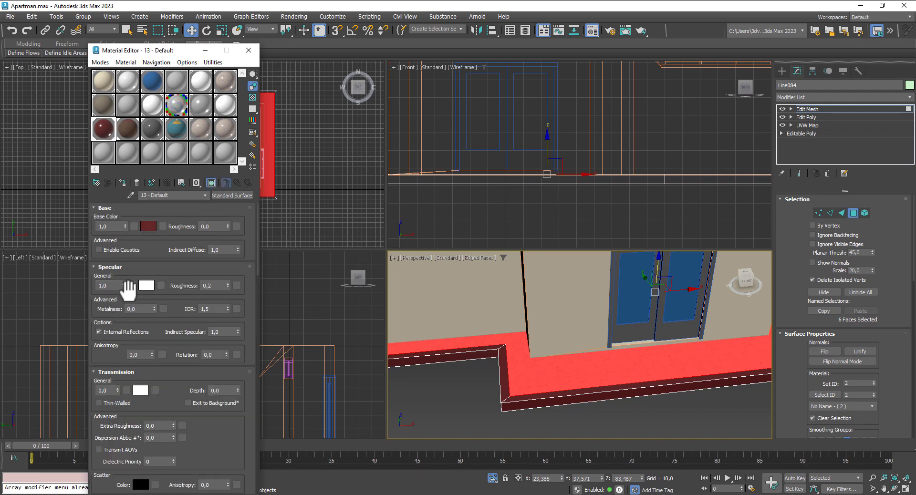
click(831, 214)
click(853, 213)
click(830, 213)
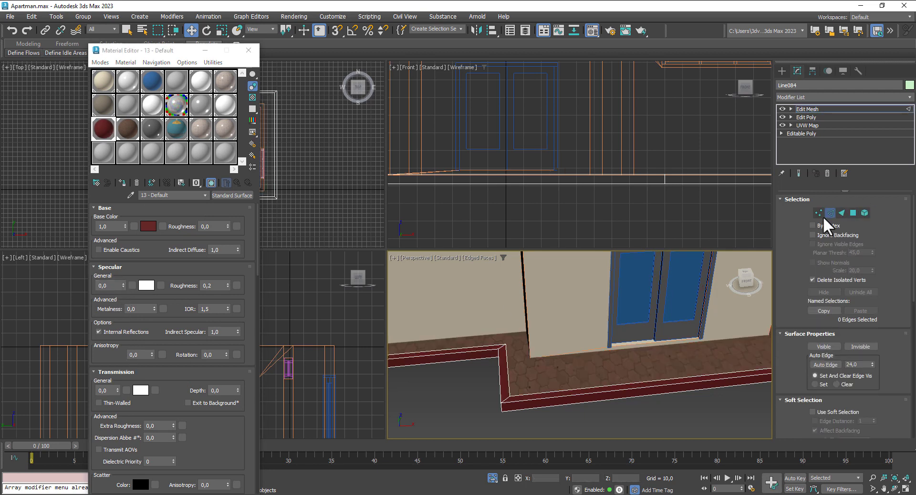
Step: Check the slab isolated, show the whole building again, and close the Material Editor
scroll(691, 381, down, 6)
middle_drag(713, 389, 651, 390)
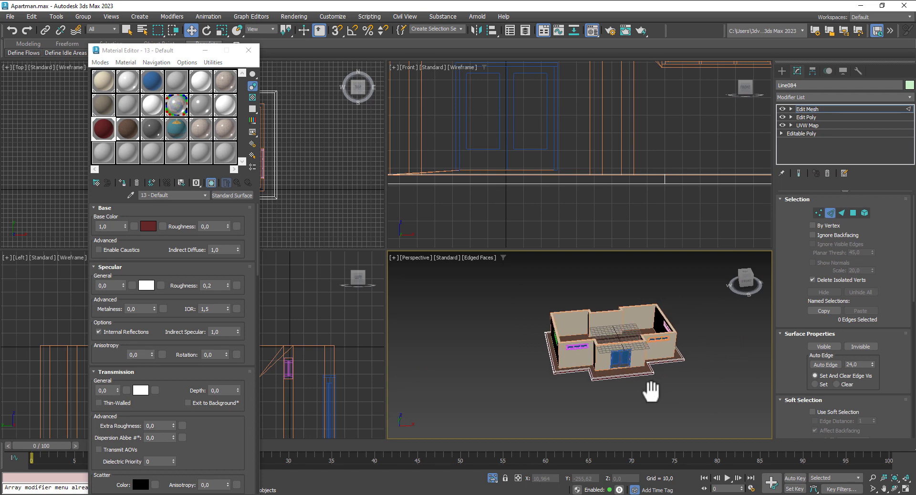
click(493, 478)
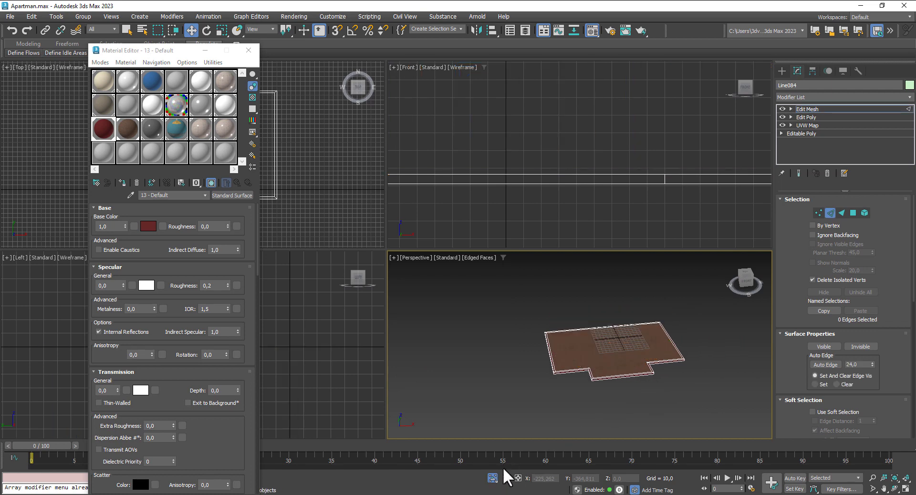
click(494, 479)
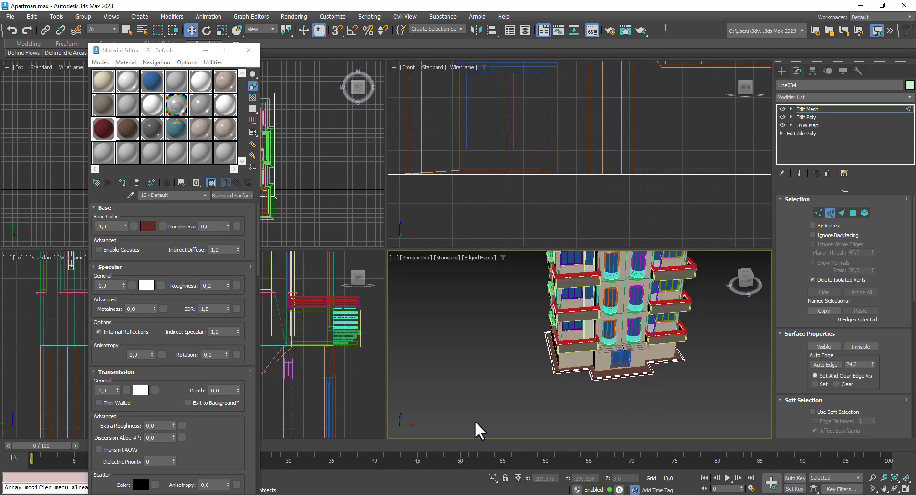
click(248, 50)
Step: Maximize Perspective, orbit to a frontal angle, and switch to full shading without edges
middle_drag(469, 345, 442, 364)
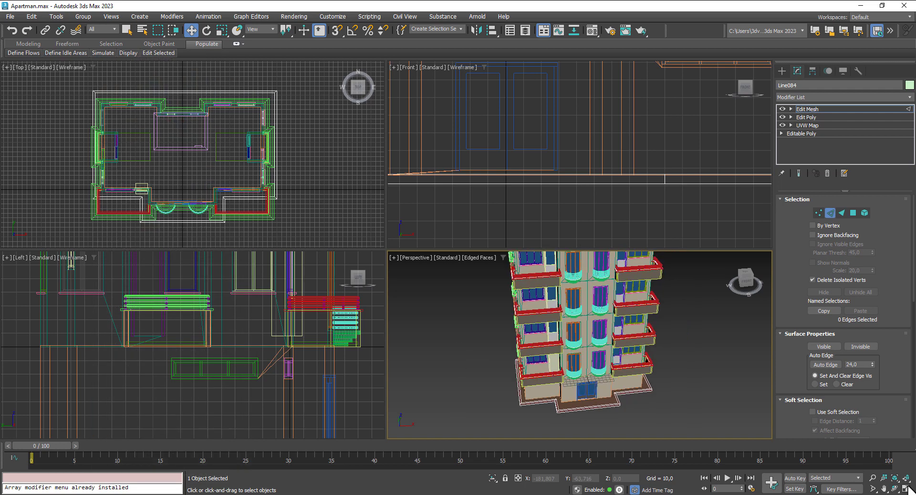
key(alt+w)
mouse_move(636, 339)
alt+middle_down()
mouse_move(564, 305)
mouse_move(613, 334)
mouse_move(679, 305)
mouse_move(649, 299)
mouse_move(622, 340)
mouse_move(649, 353)
alt+middle_up()
key(F4)
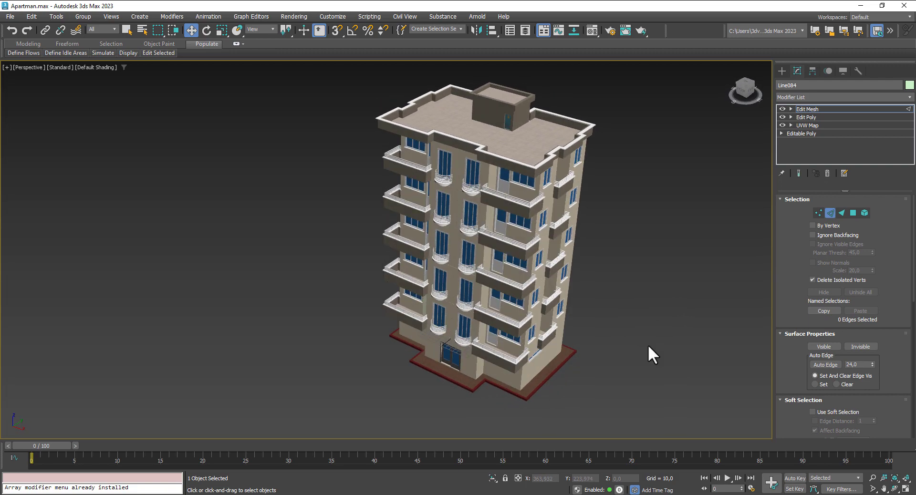
Step: Save Apartman.max and open the Environment settings
key(ctrl+s)
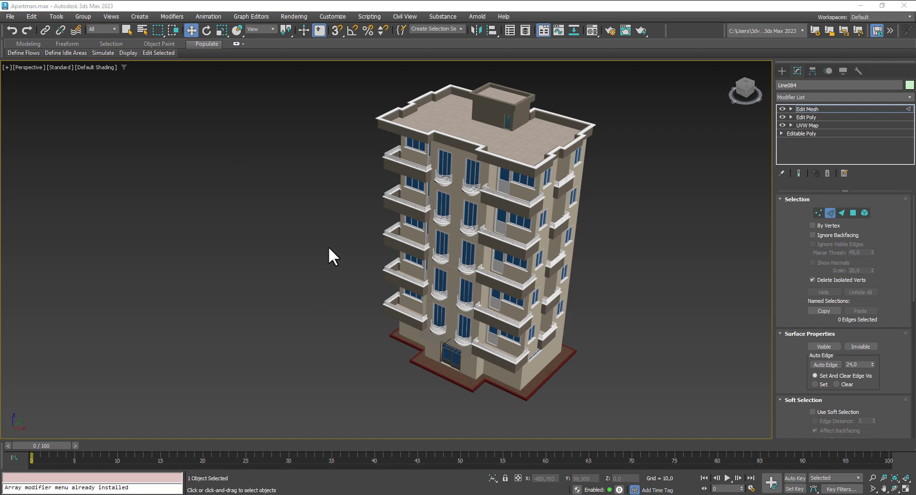
click(302, 17)
click(319, 133)
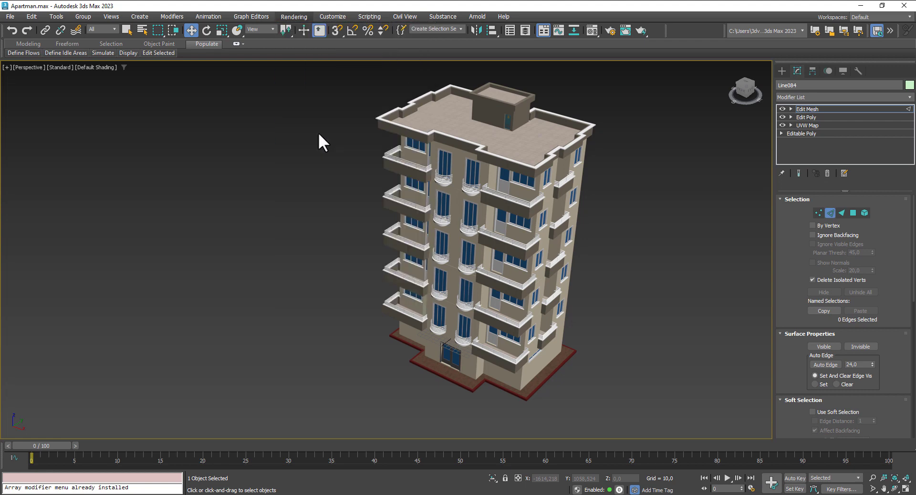
Step: Set the TexturesCom_QuarryB_1K_hdri_sphere_tone bitmap as environment map, then restore four viewports
click(434, 96)
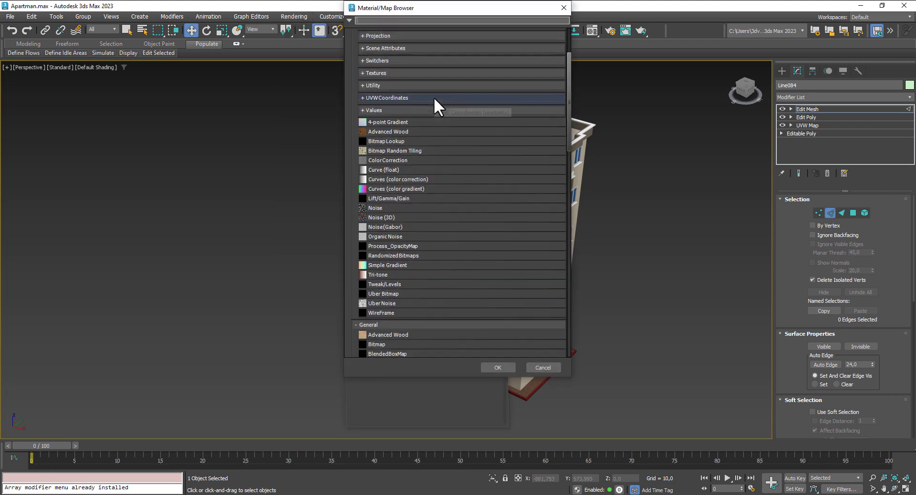
scroll(425, 221, down, 2)
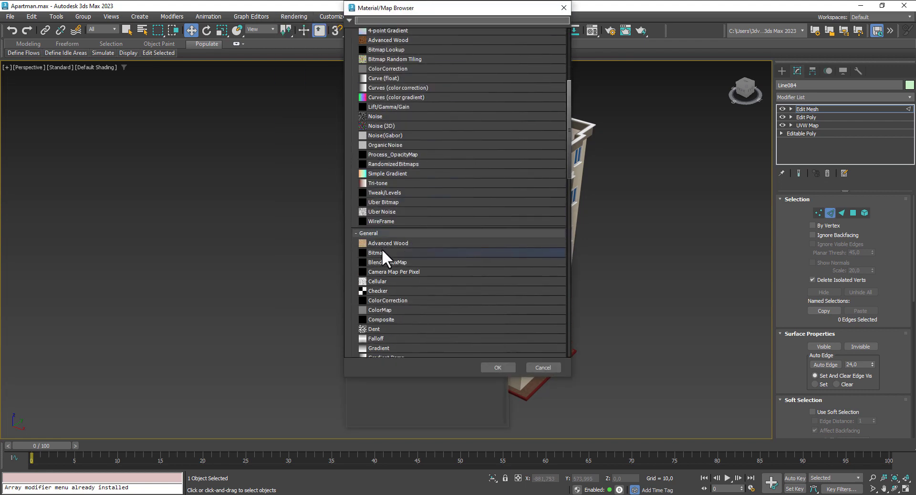
double_click(385, 250)
click(23, 160)
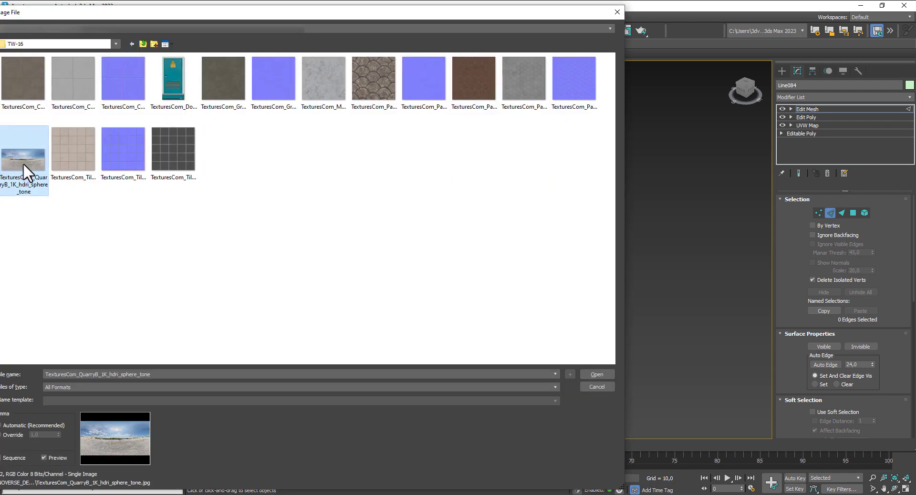
click(606, 374)
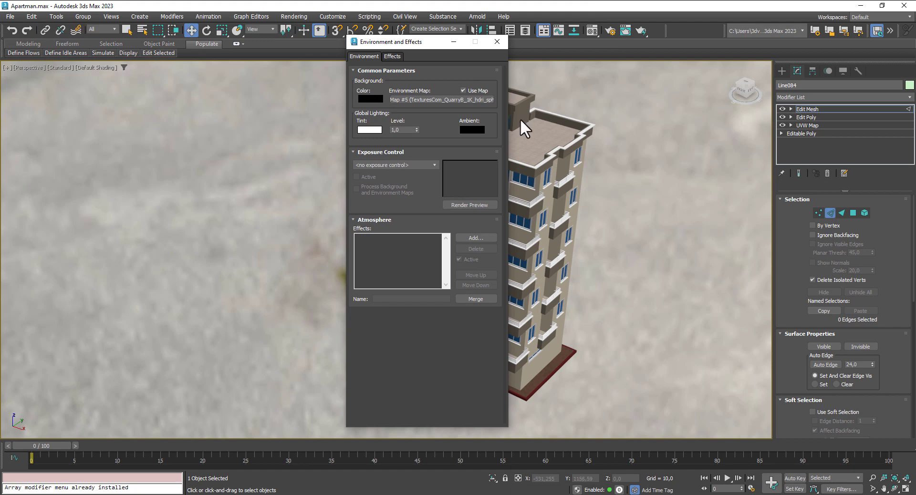
click(496, 41)
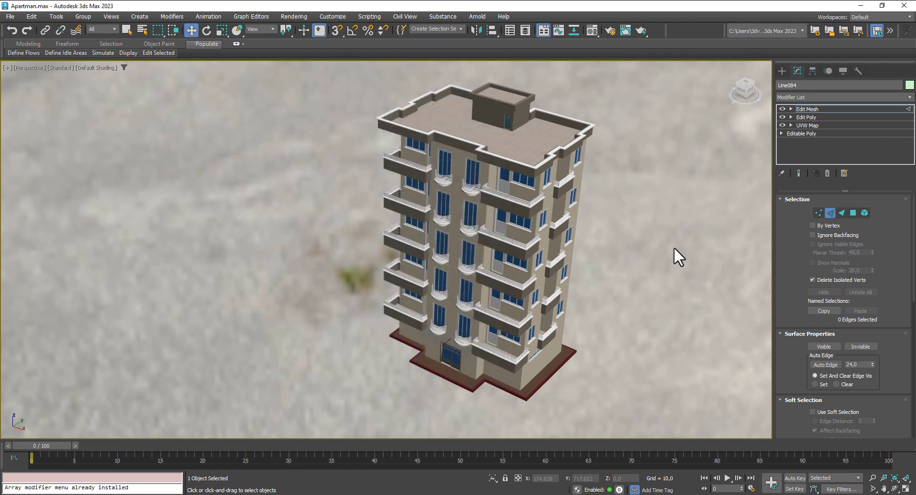
click(906, 488)
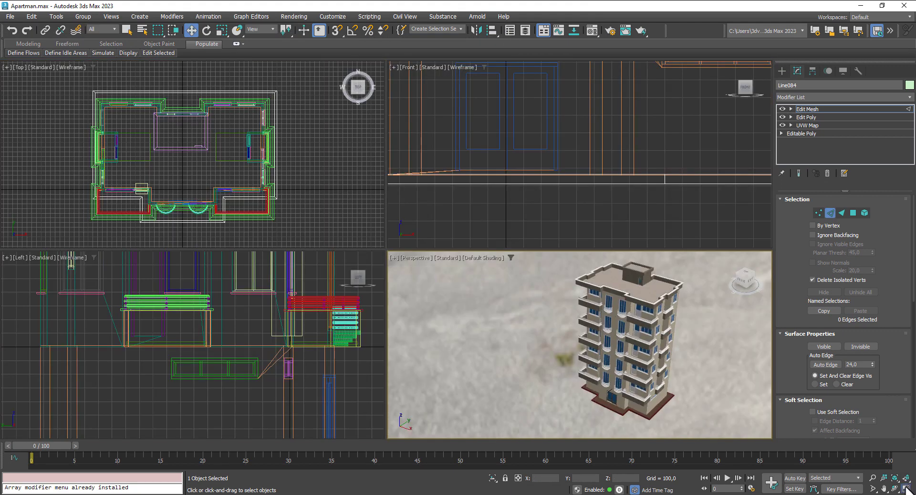
Step: Frame the building in maximized Perspective with Safe Frame on and create PhysCamera001 from it
click(905, 488)
mouse_move(617, 349)
middle_down()
mouse_move(597, 347)
mouse_move(605, 317)
mouse_move(599, 332)
mouse_move(612, 341)
middle_up()
scroll(596, 325, up, 3)
scroll(614, 340, down, 3)
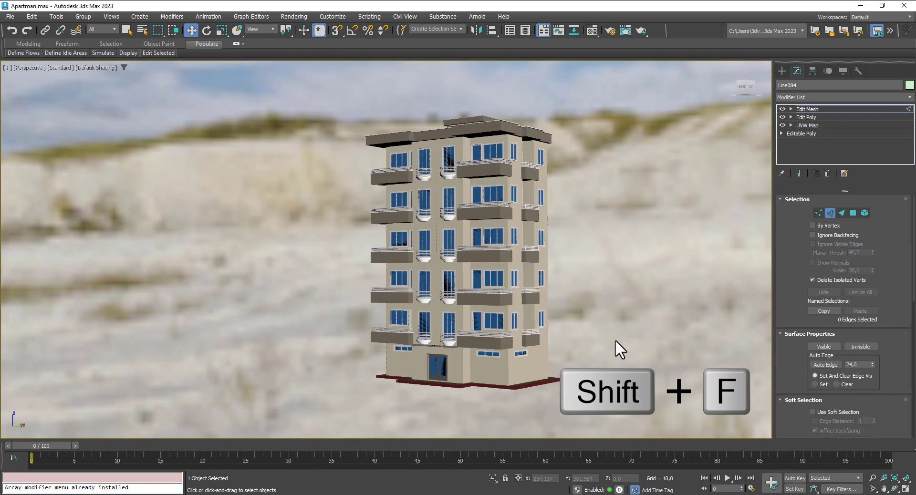
key(shift+f)
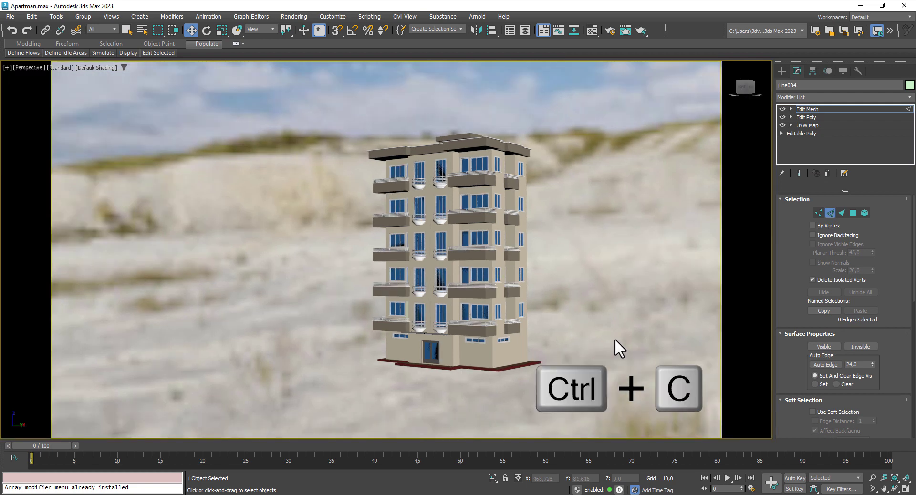
key(ctrl+c)
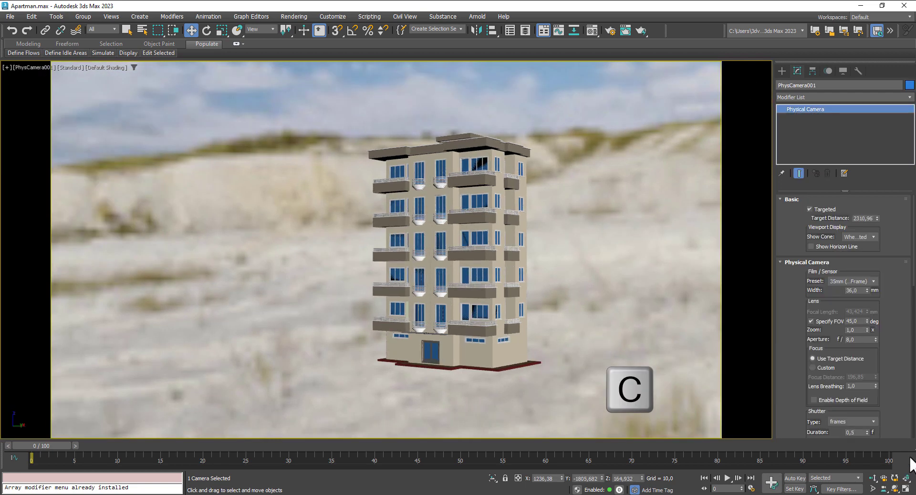
Step: Restore four viewports and pan the Left view to show the camera
click(906, 489)
scroll(217, 222, down, 5)
scroll(242, 295, down, 11)
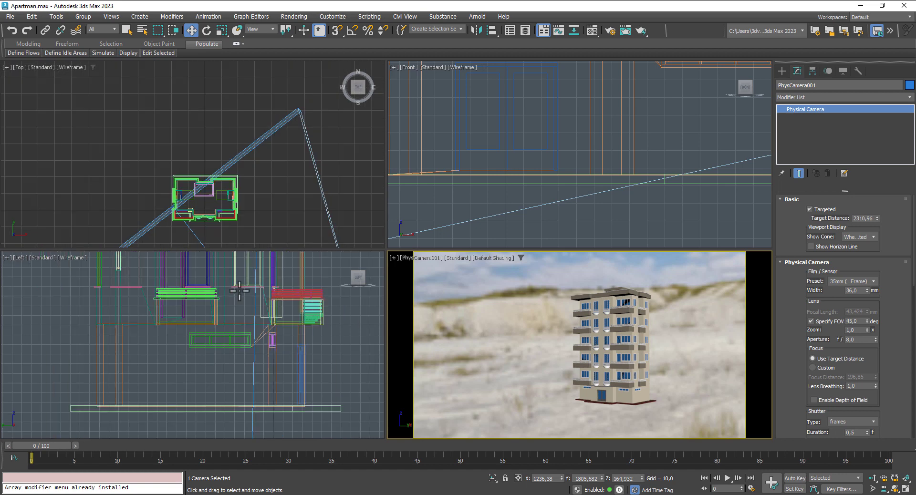
middle_drag(248, 370, 208, 409)
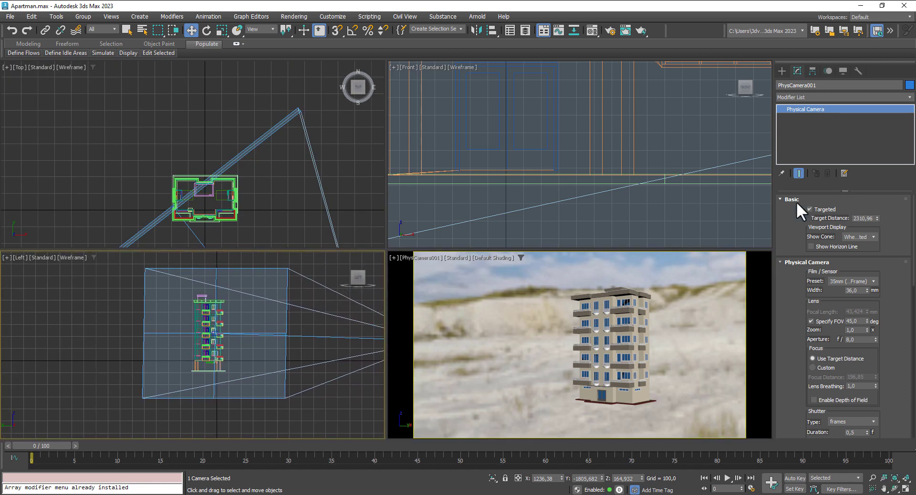
Step: Place an Arnold Light high in the Left view, aimed at the building
click(781, 70)
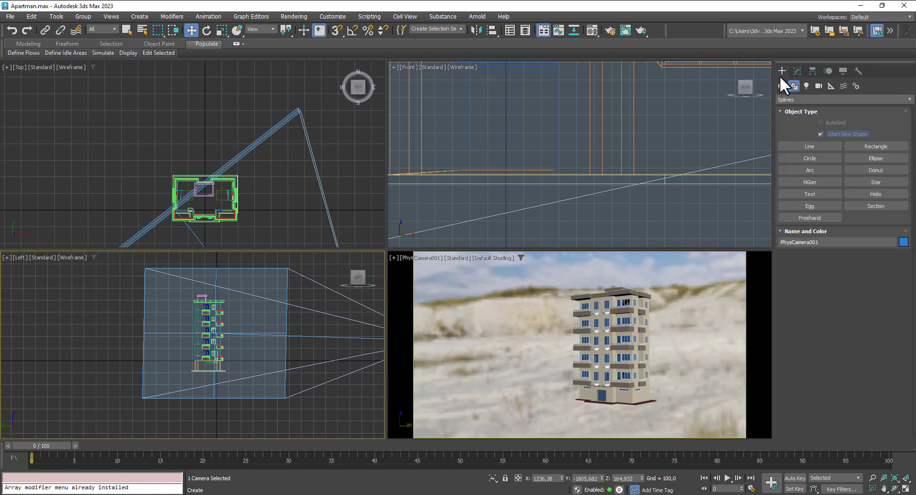
click(818, 85)
click(806, 86)
click(810, 98)
click(791, 121)
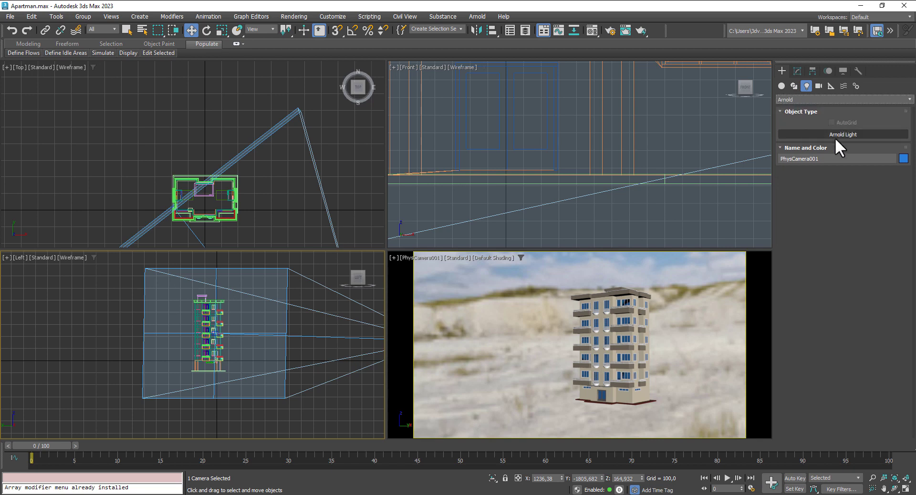
click(840, 135)
scroll(237, 317, down, 5)
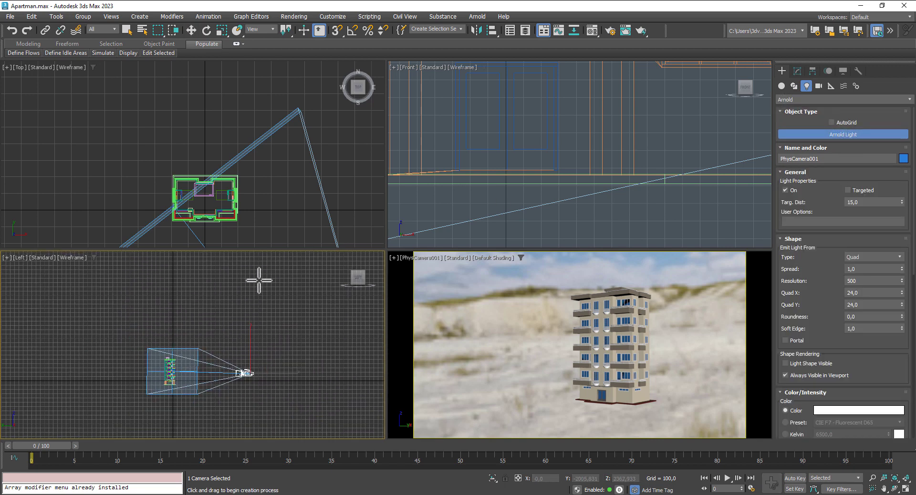
drag(260, 270, 179, 370)
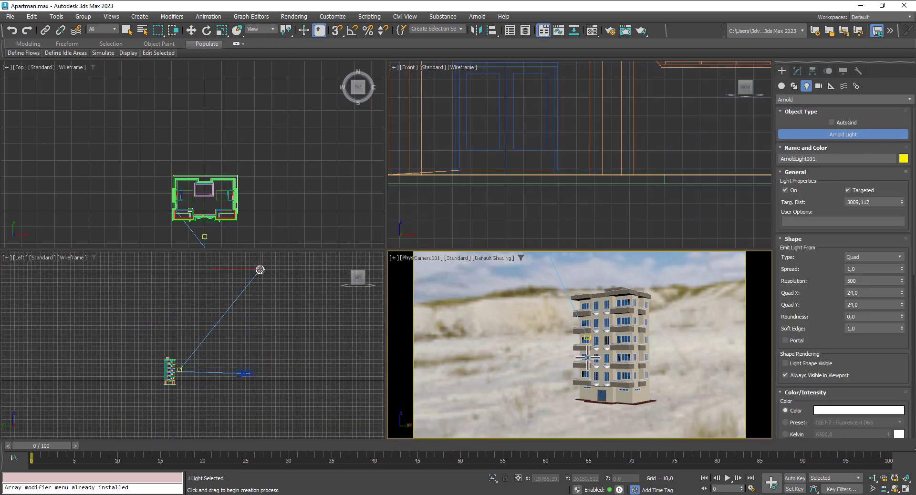
Step: Dolly PhysCamera001 closer to the building and render the camera view
click(873, 478)
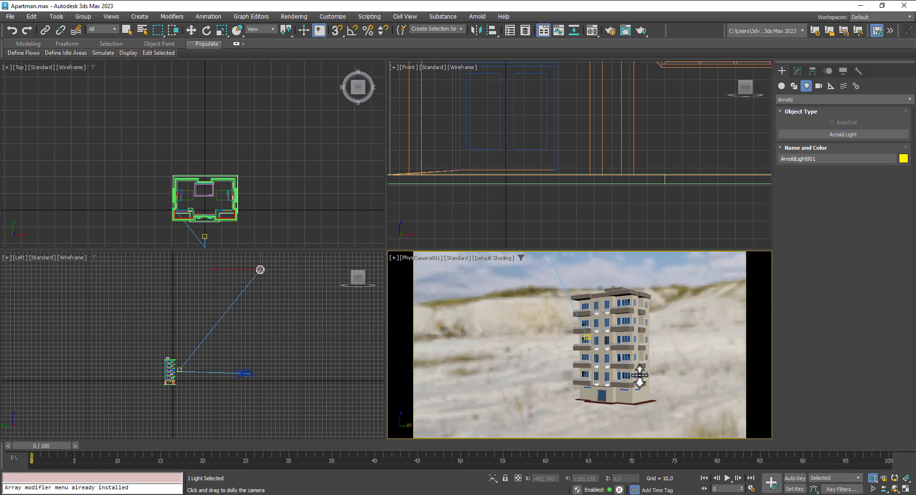
drag(688, 376, 679, 356)
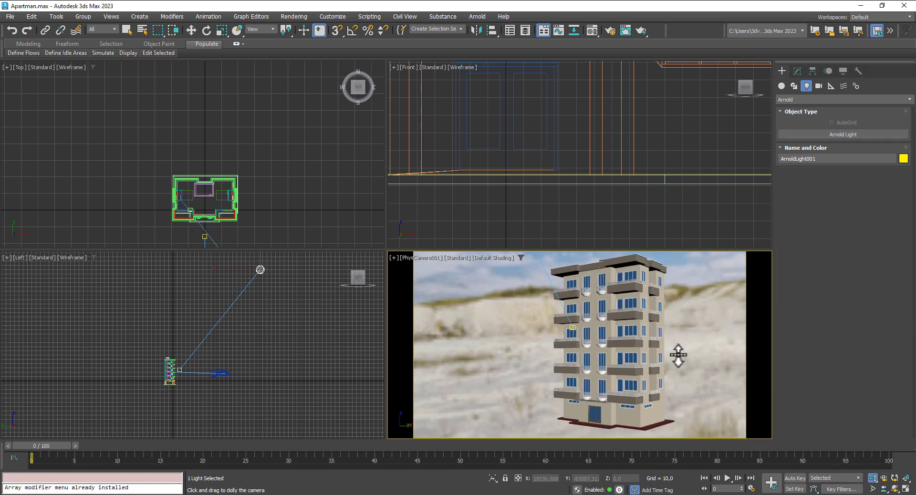
key(shift+q)
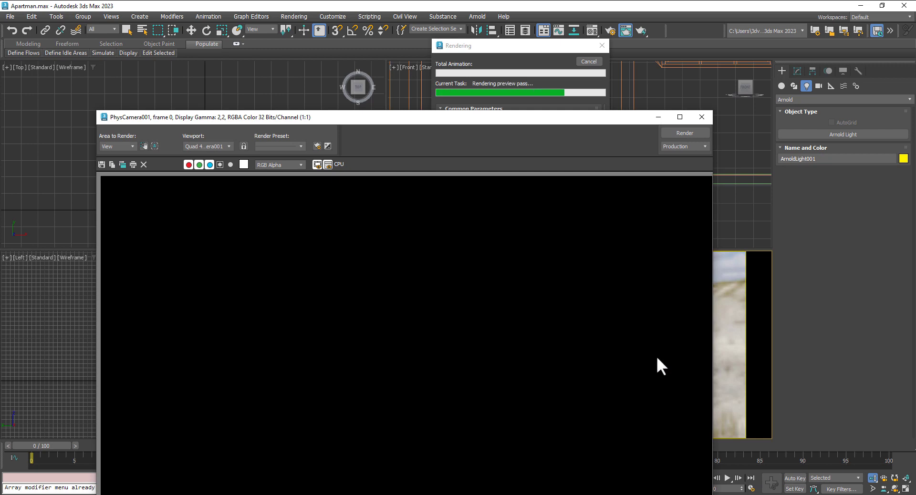
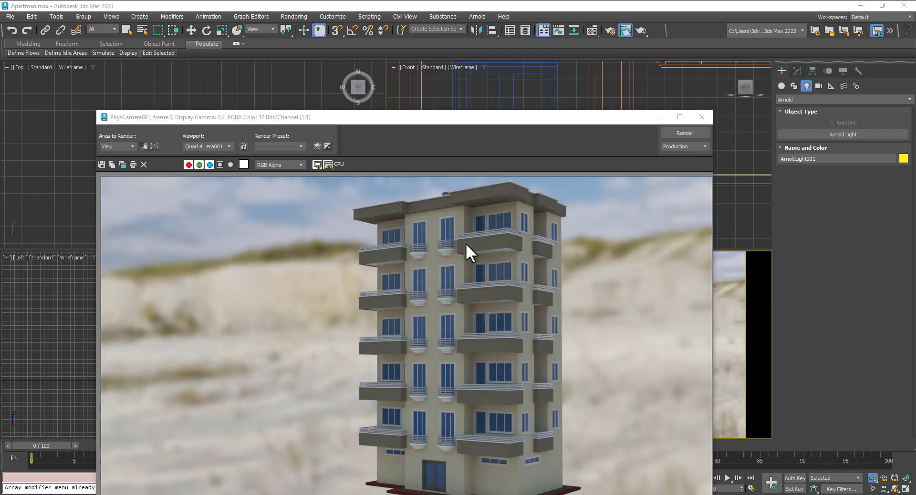
Step: Move the Rendered Frame Window aside and close it to get back to the four viewports
drag(463, 120, 431, 51)
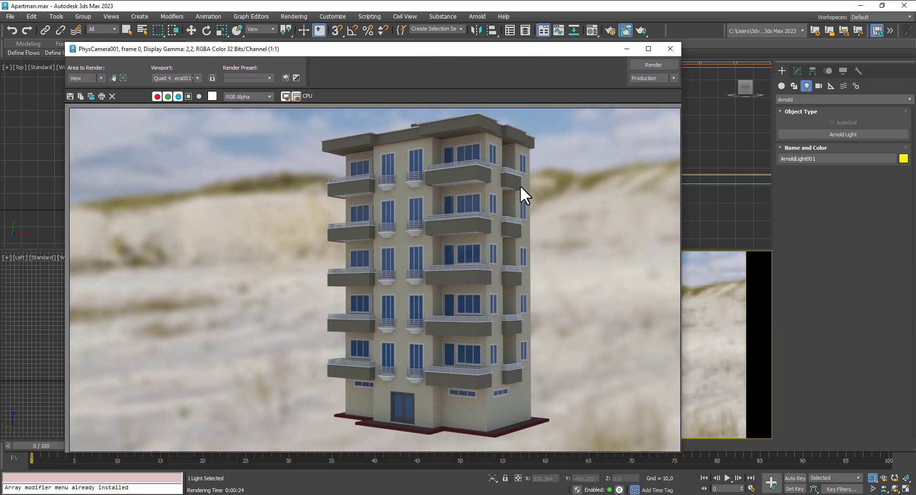
click(672, 49)
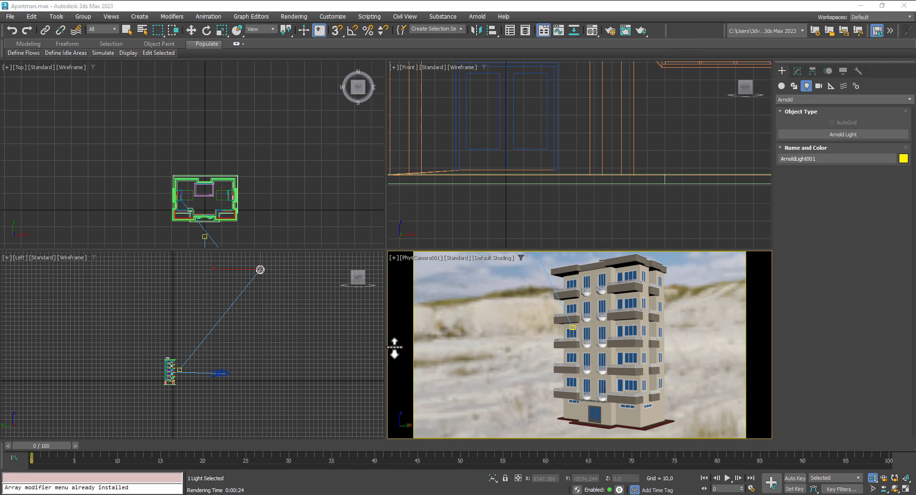
Step: Draw a three-point L-shaped line in the Left view, running down beside the building and right
click(793, 84)
click(823, 147)
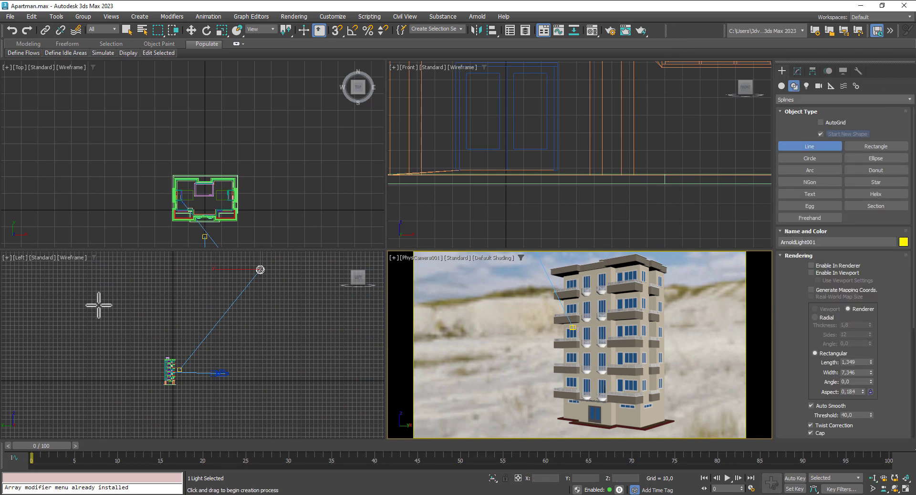
scroll(115, 281, down, 2)
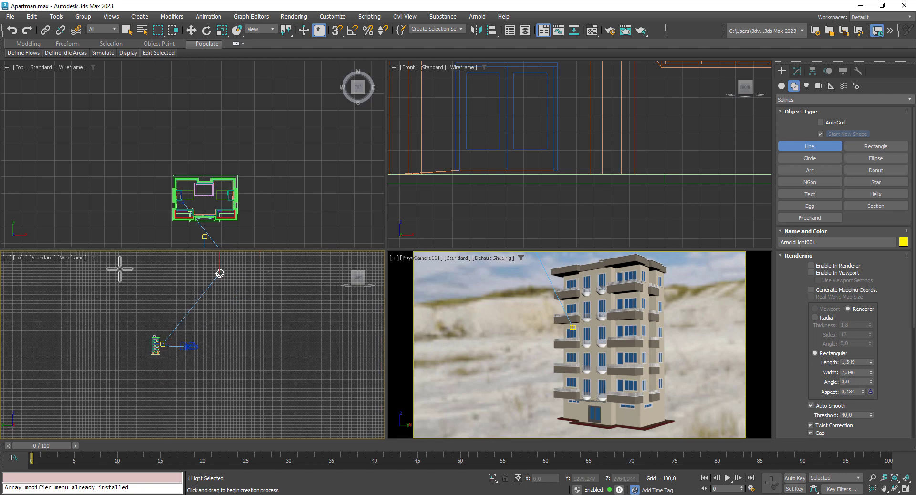
click(122, 277)
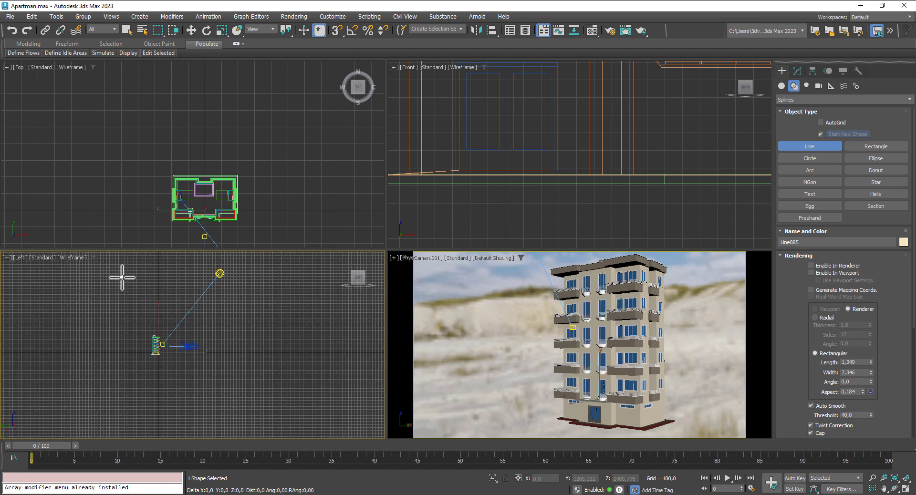
click(125, 357)
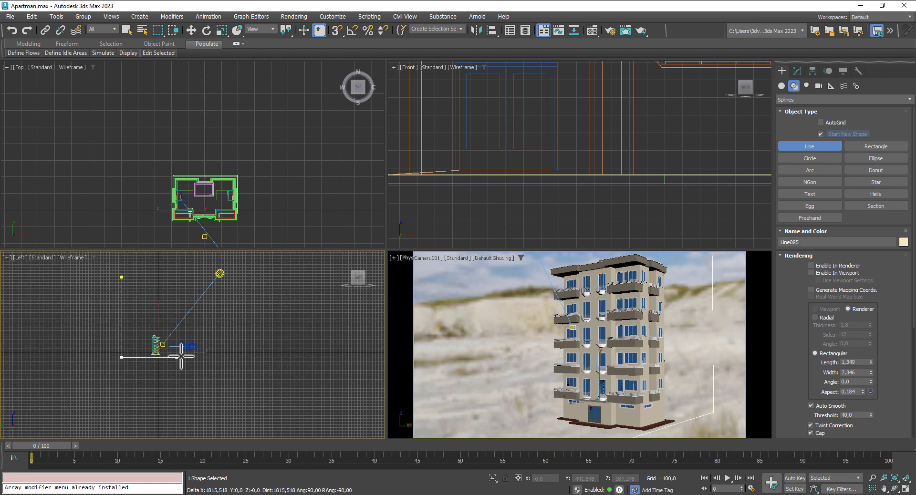
click(223, 357)
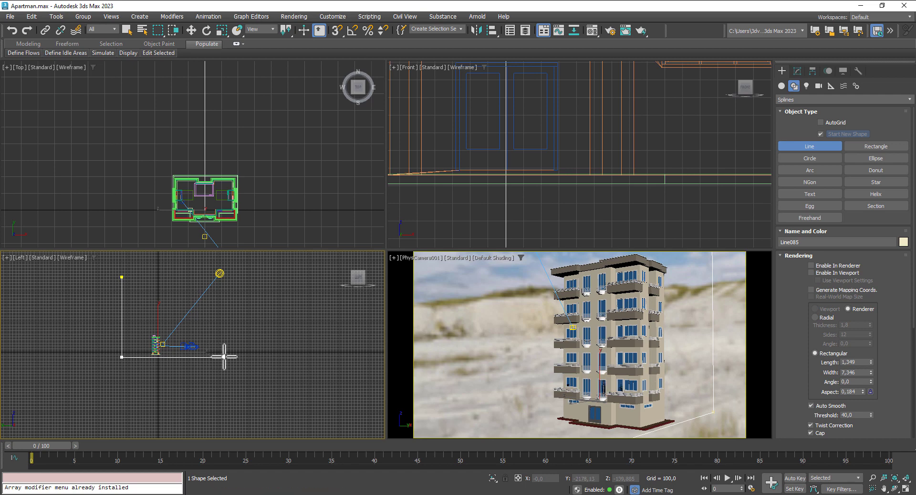
right_click(223, 357)
Step: Fillet the line's bottom corner vertex to 409 so the L becomes a smooth curve
click(194, 30)
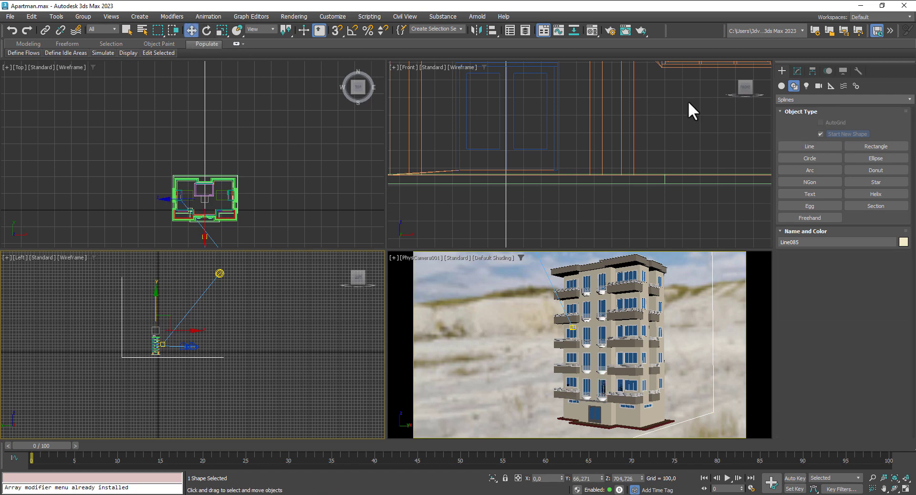
click(797, 72)
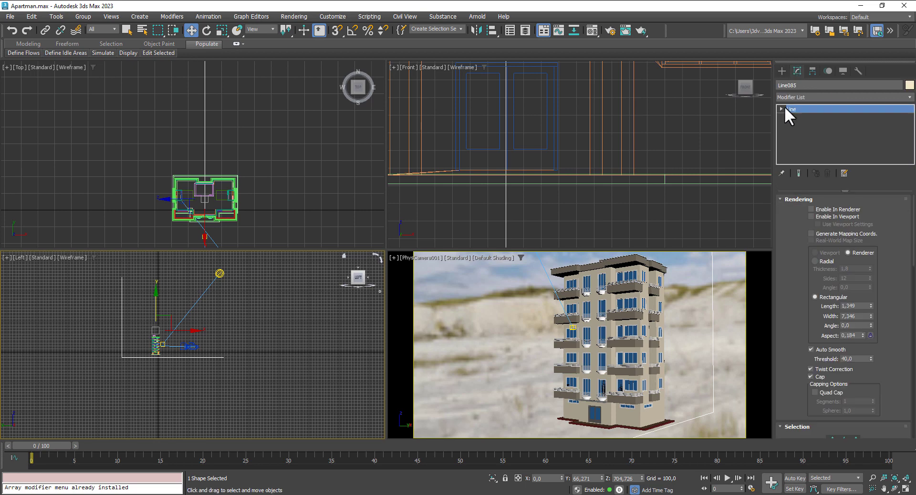
click(782, 108)
click(800, 117)
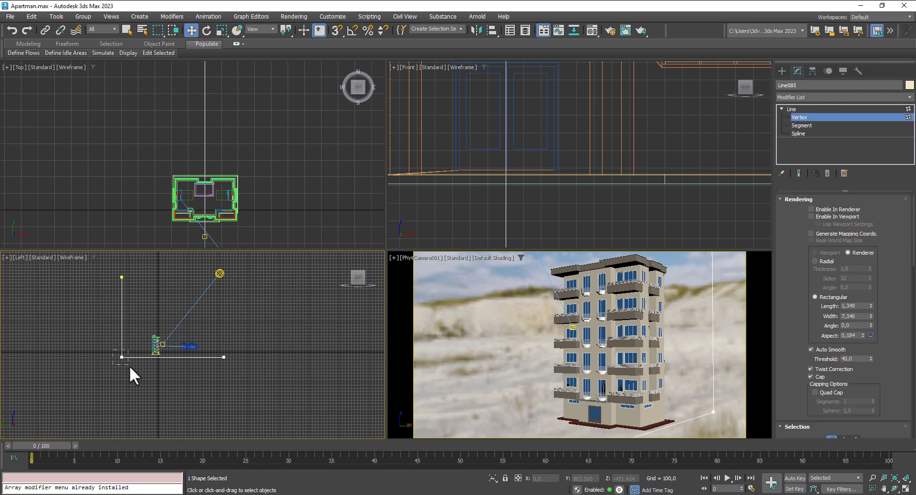
drag(130, 367, 130, 367)
scroll(840, 200, down, 5)
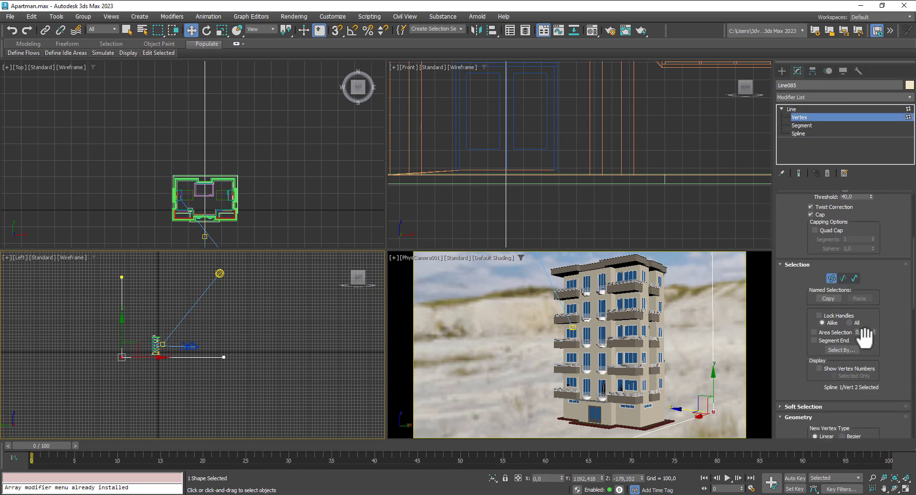
scroll(867, 339, down, 3)
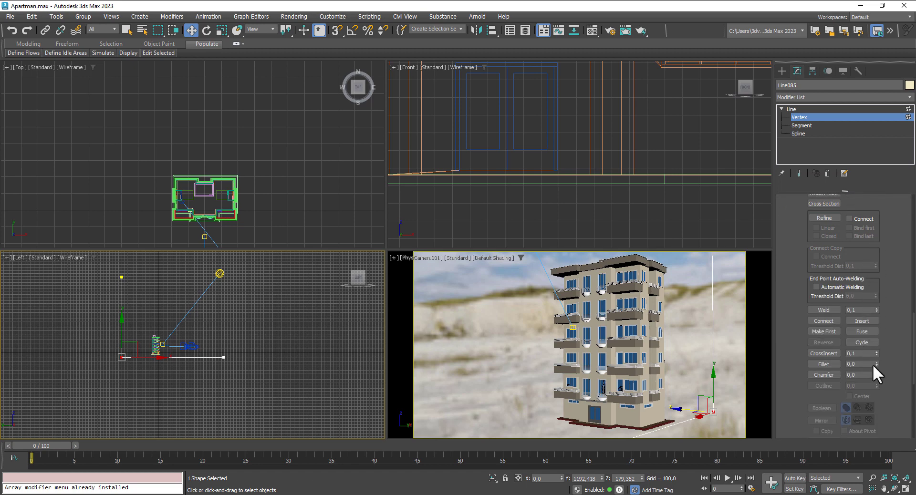
drag(878, 363, 873, 169)
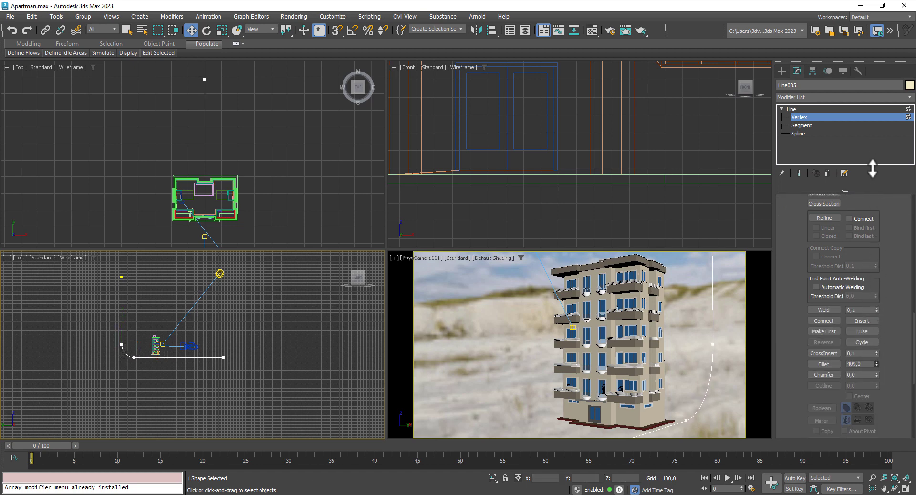
click(795, 109)
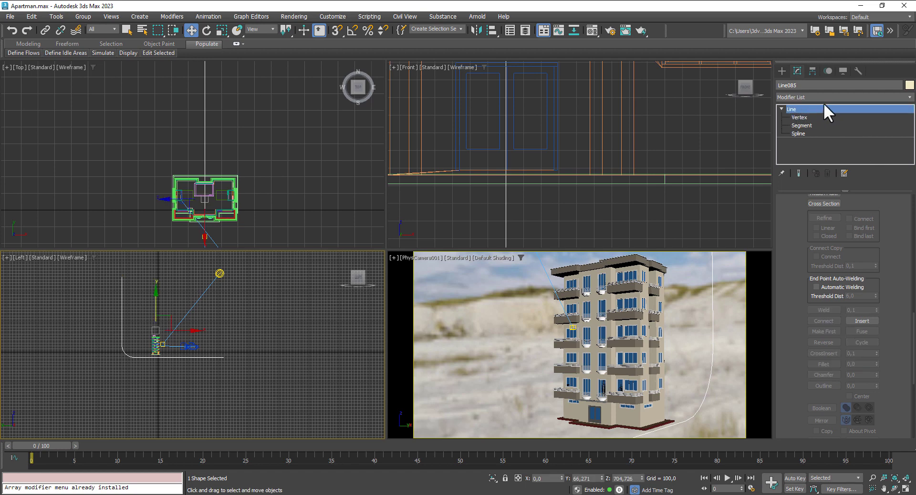
Step: Add an Extrude modifier to the curved line with Amount 2763.5
click(839, 96)
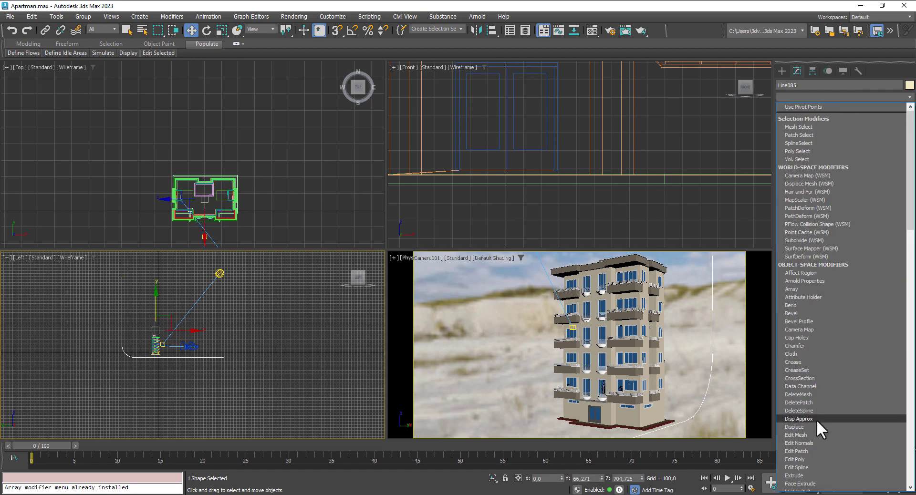
click(819, 438)
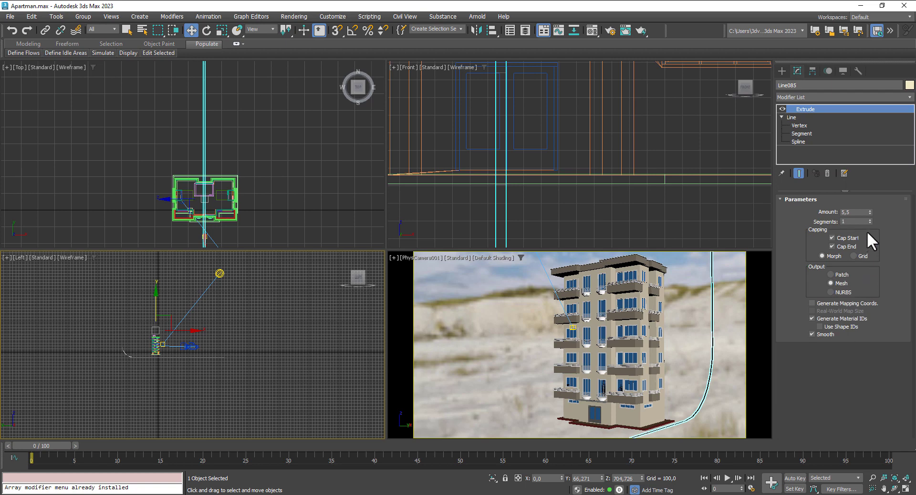
drag(869, 212, 859, 58)
scroll(231, 105, down, 7)
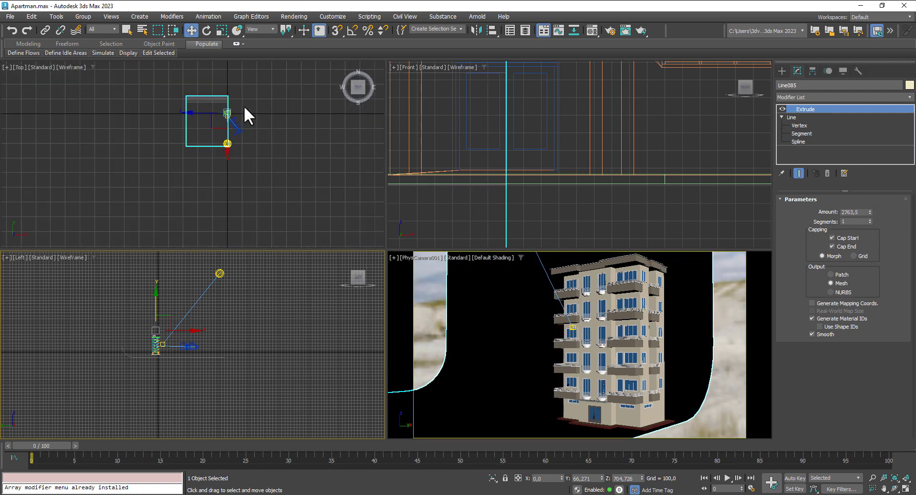
scroll(245, 105, up, 2)
Step: Add a Shell modifier and move the backdrop into place behind the building
click(844, 98)
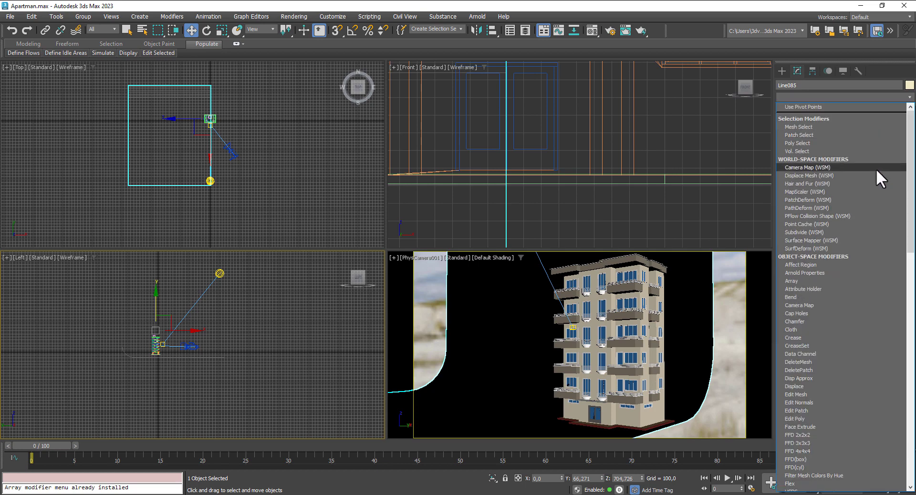
drag(912, 182, 910, 319)
click(818, 399)
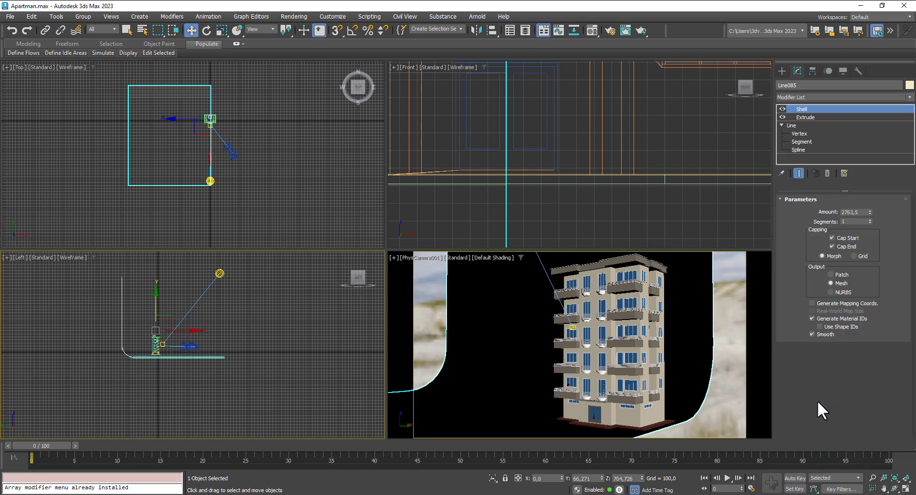
scroll(169, 354, up, 5)
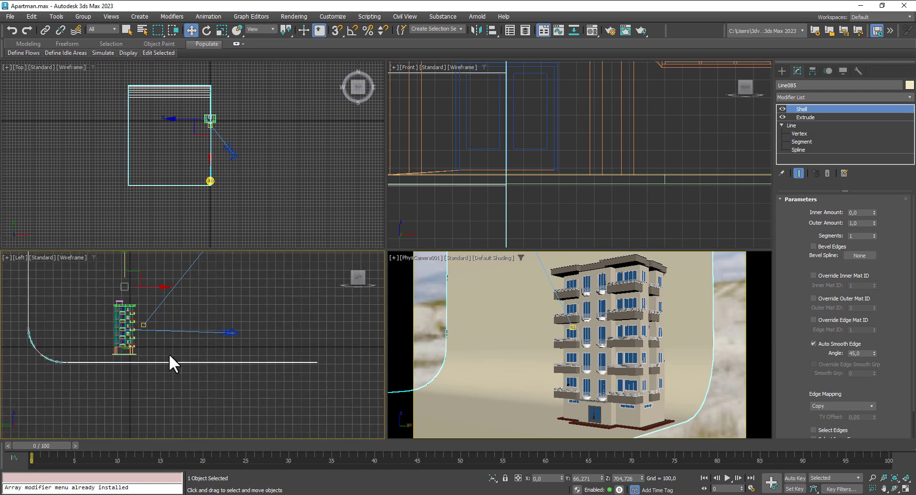
mouse_move(122, 258)
mouse_down()
mouse_move(131, 259)
mouse_move(108, 255)
mouse_up()
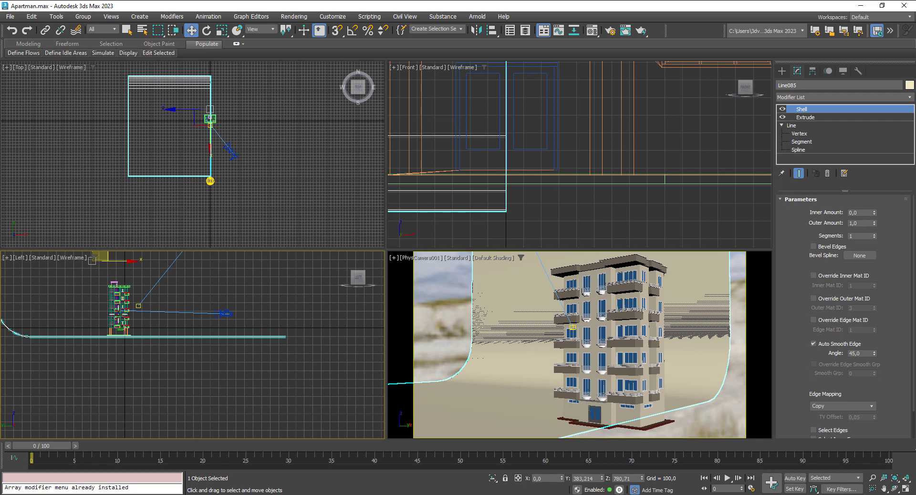
scroll(120, 318, up, 6)
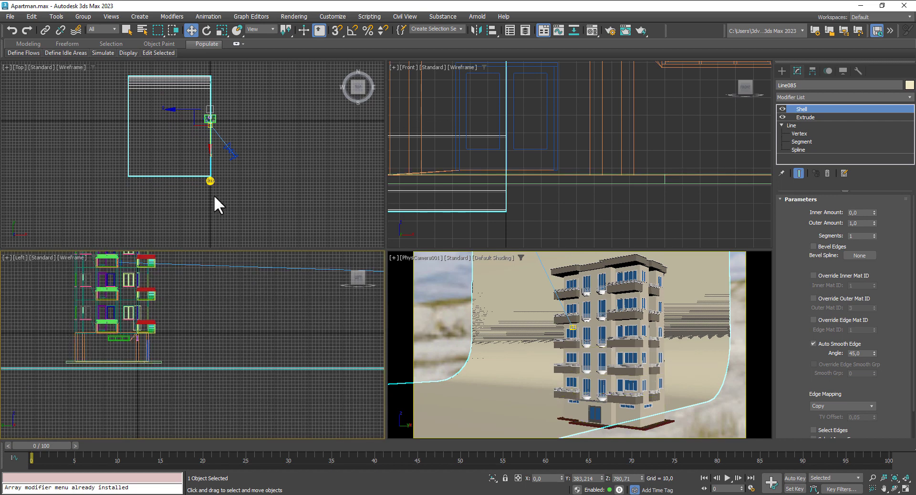
click(811, 117)
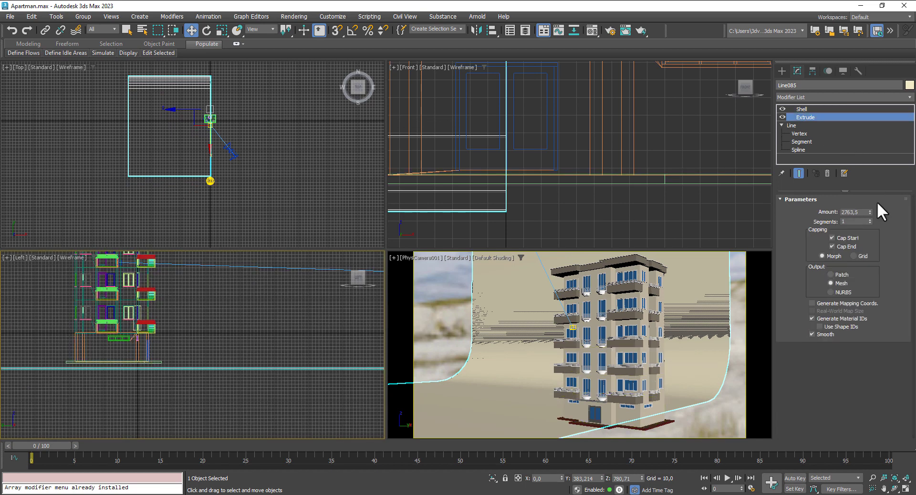
Step: Widen the backdrop extrusion and shift the backdrop sideways behind the building
drag(869, 213, 872, 308)
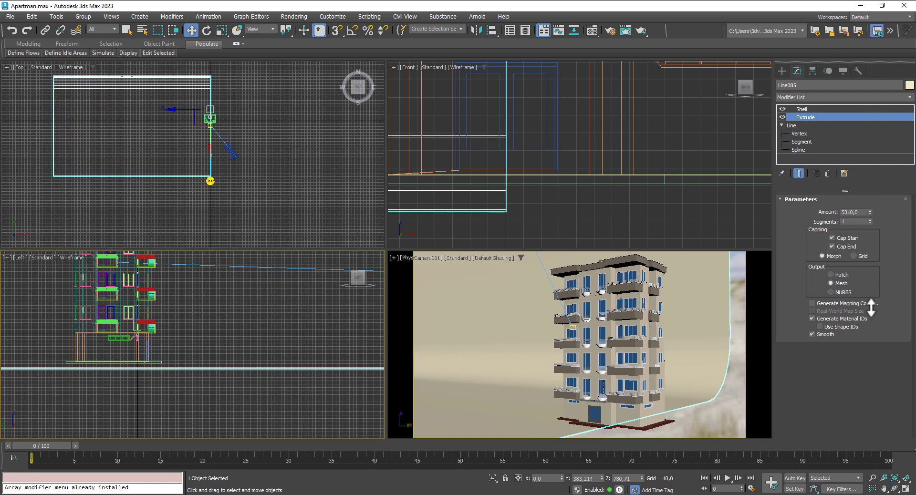
click(802, 109)
click(204, 119)
drag(242, 113, 322, 113)
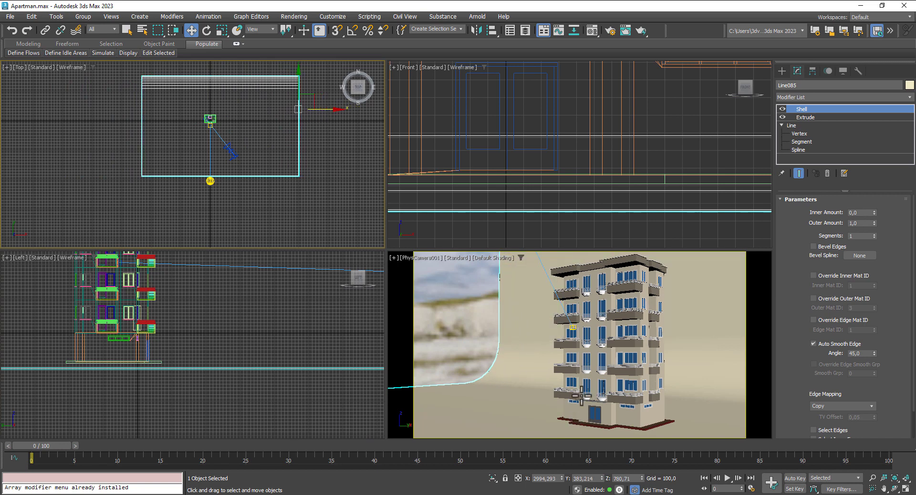
middle_drag(582, 395, 563, 382)
middle_click(323, 125)
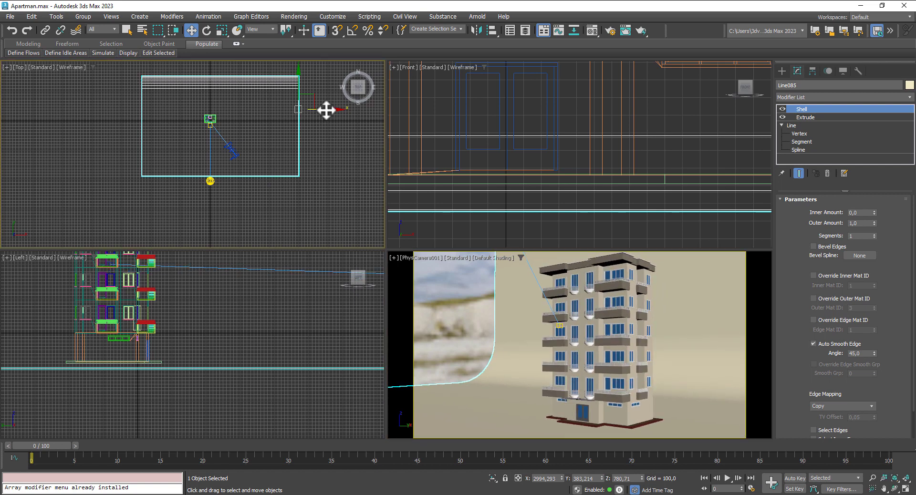
Step: Set the Extrude amount to 7341.5 and raise the backdrop to about Z 793
click(808, 117)
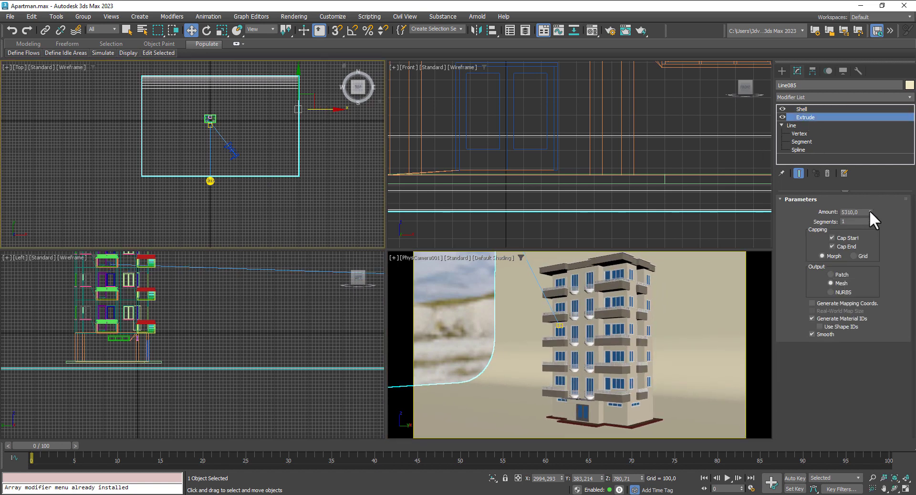
drag(871, 212, 735, 162)
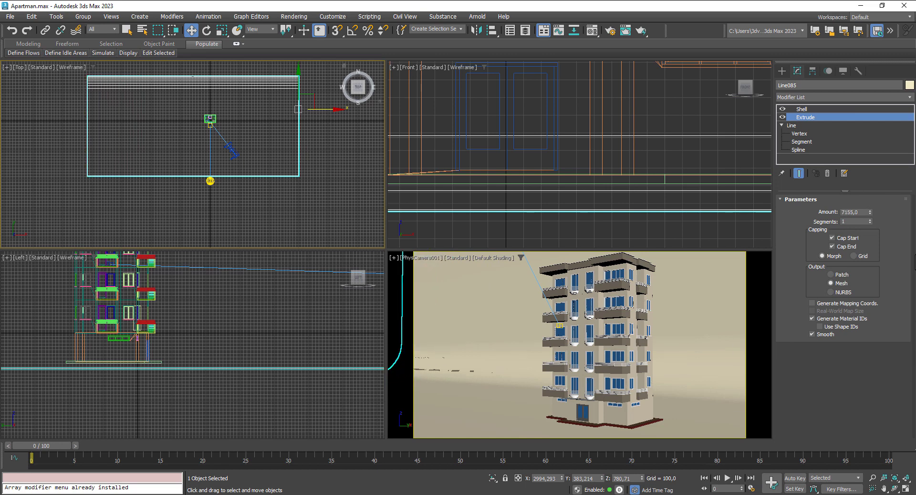
drag(870, 212, 867, 36)
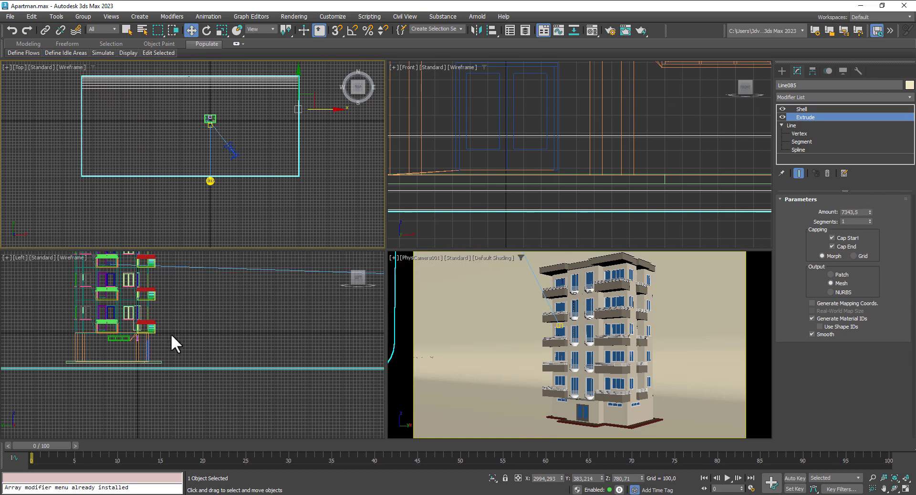
scroll(186, 344, down, 4)
scroll(256, 351, up, 4)
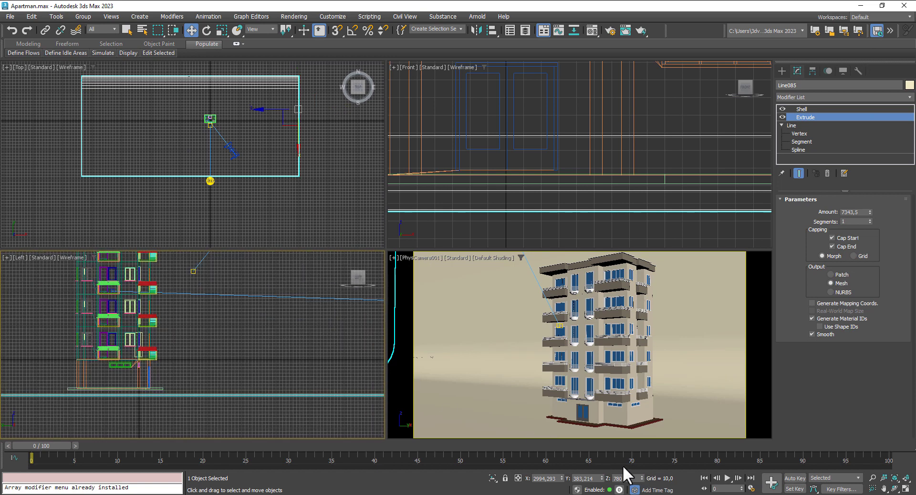
drag(642, 479, 641, 475)
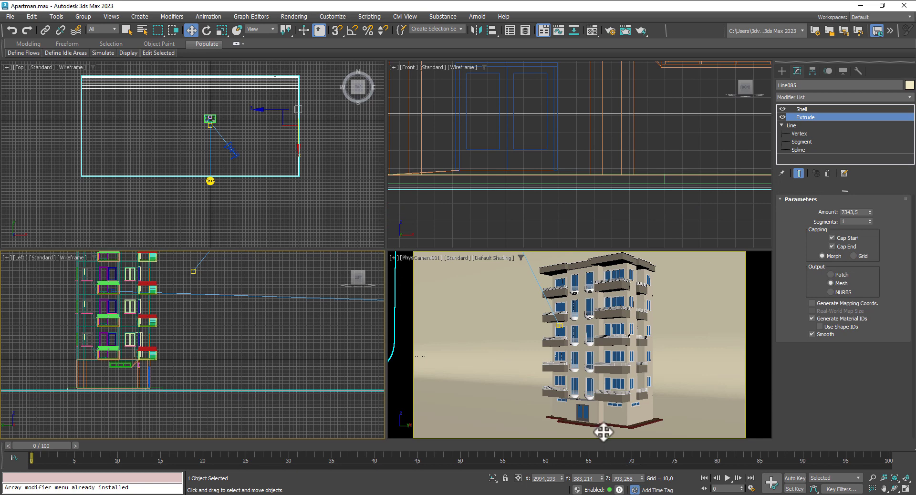
right_click(504, 337)
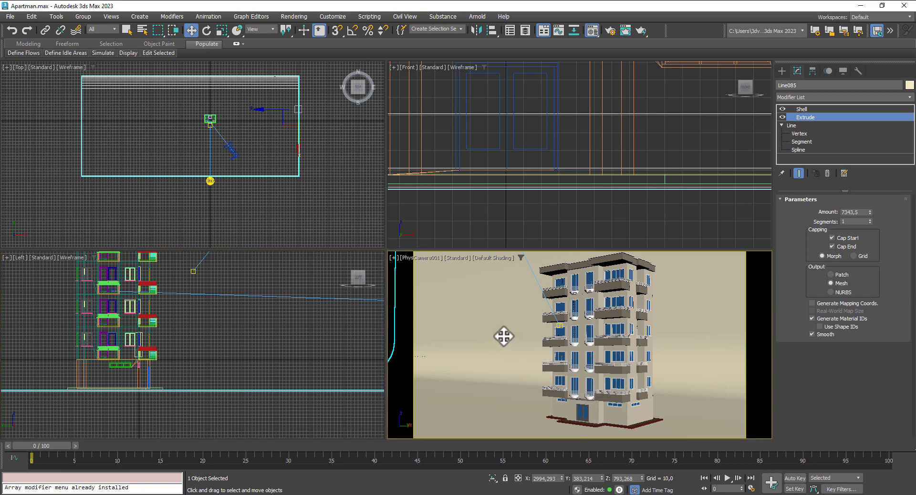
Step: Create a pale blue Standard Surface material, '24 - Default', and assign it to the backdrop
key(m)
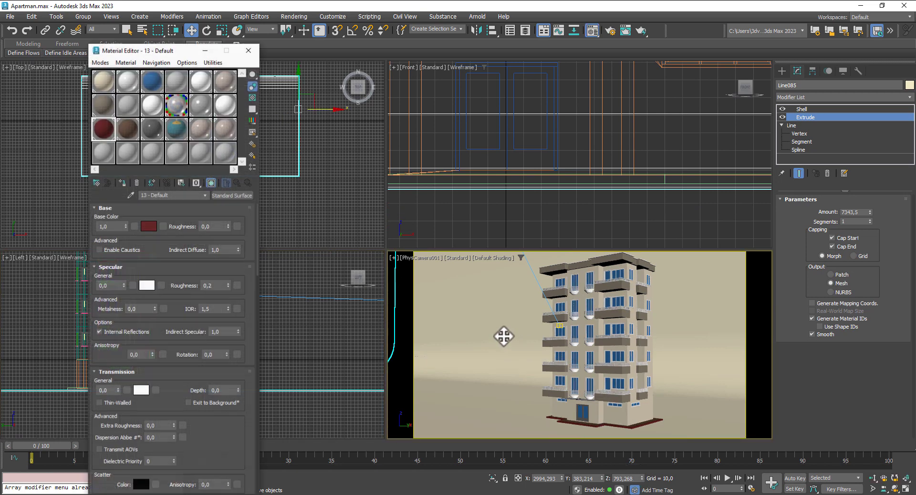
click(224, 151)
click(230, 195)
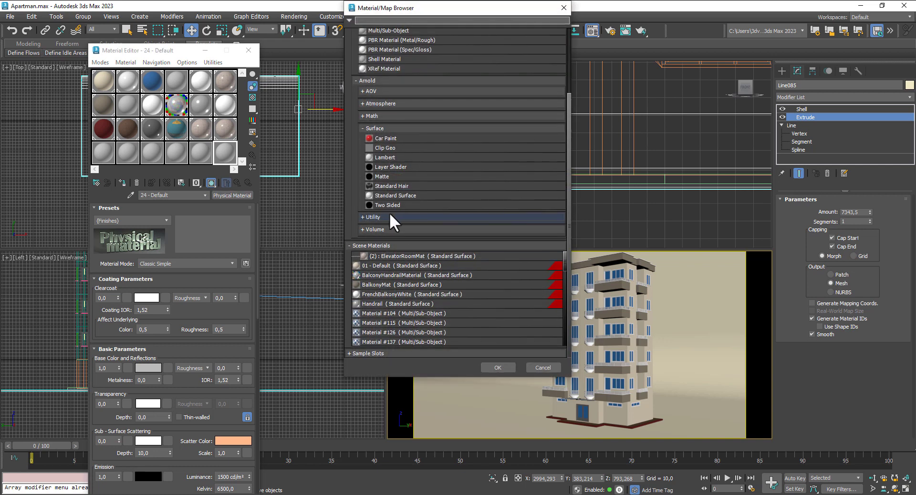
double_click(390, 196)
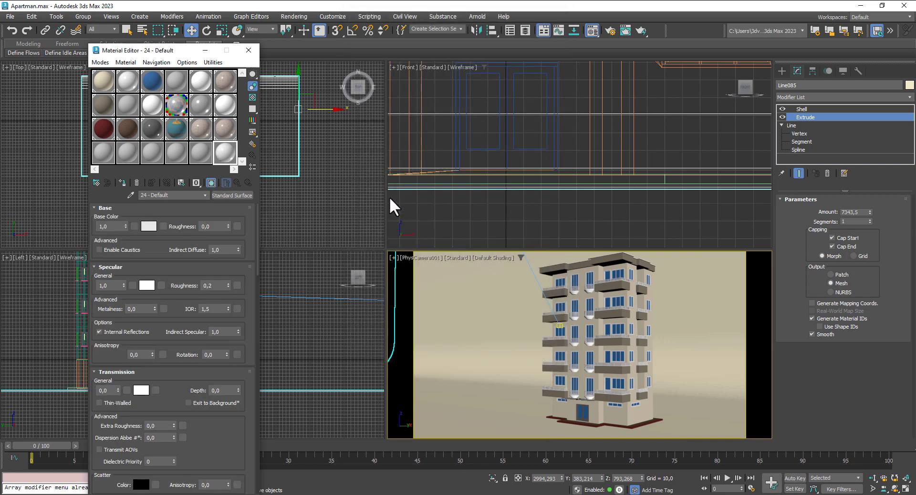
click(148, 225)
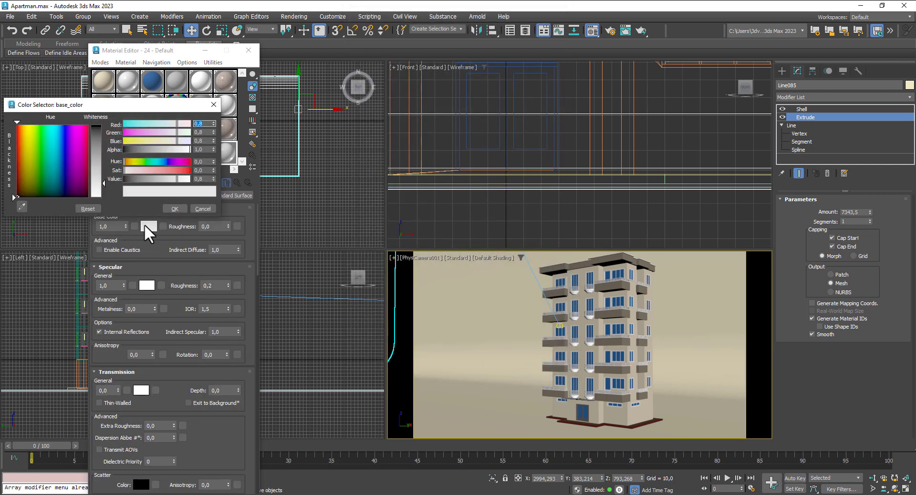
click(57, 167)
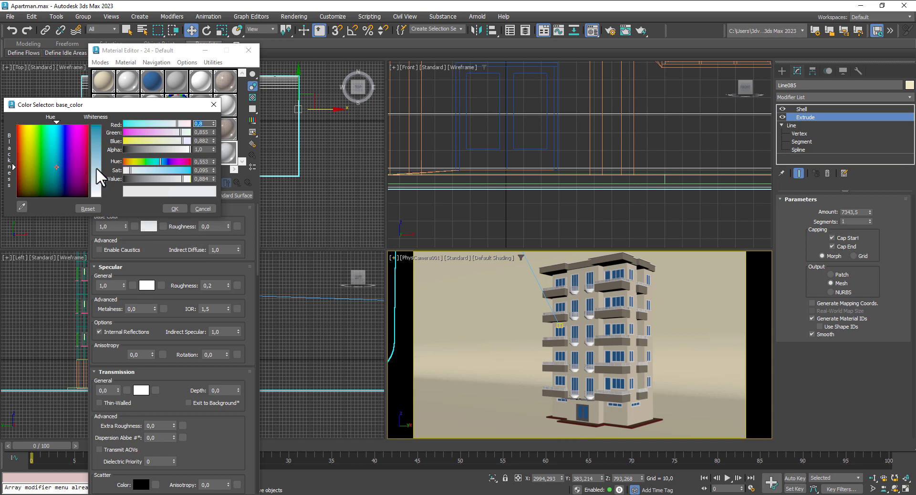
click(97, 157)
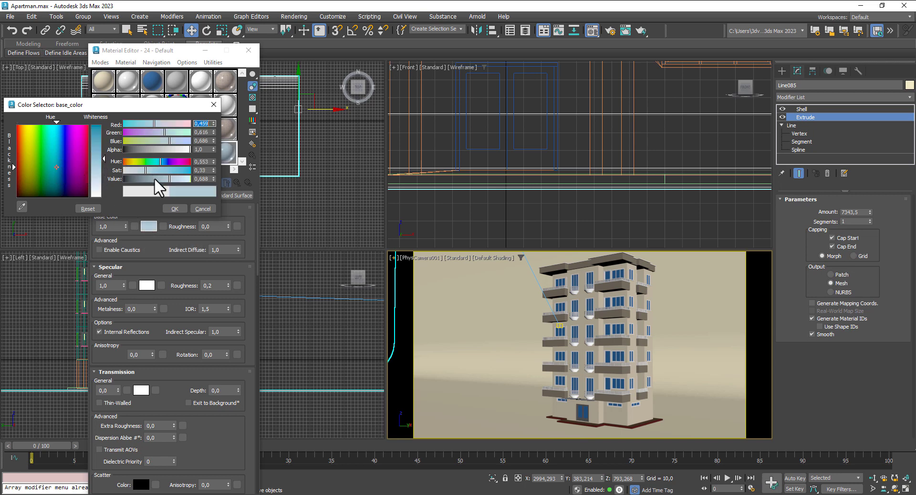
click(174, 209)
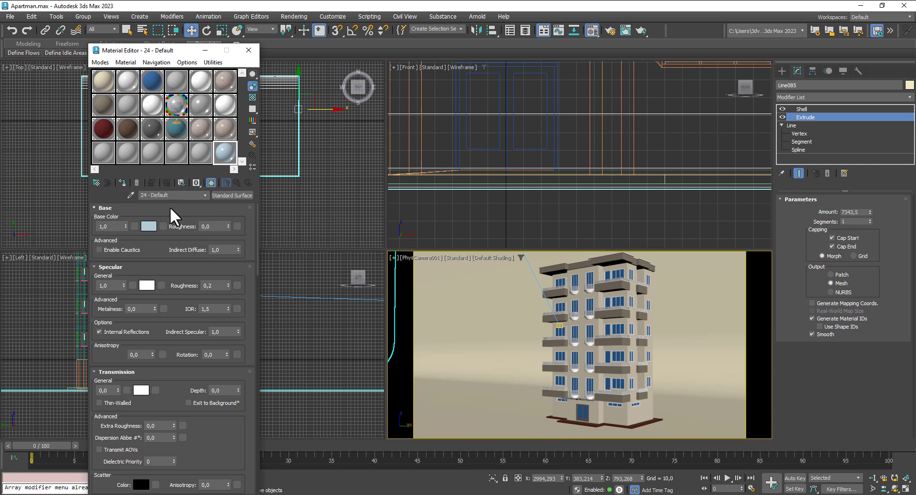
click(125, 181)
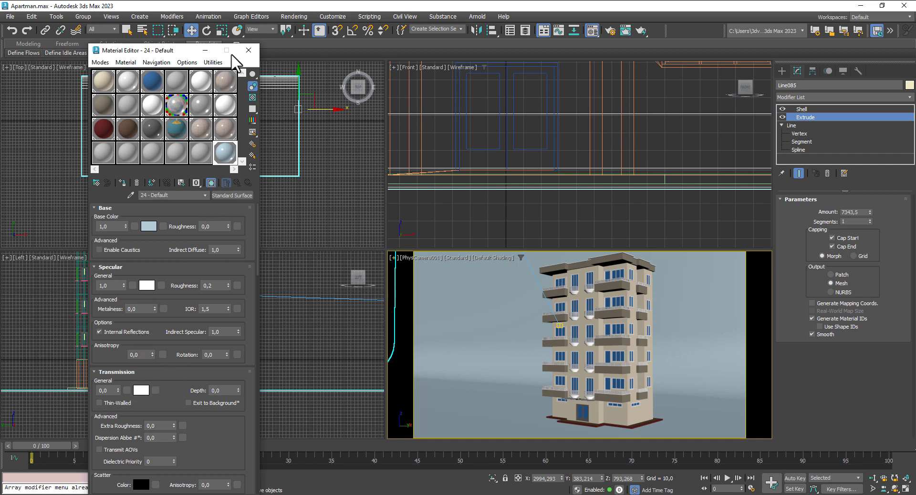
click(150, 80)
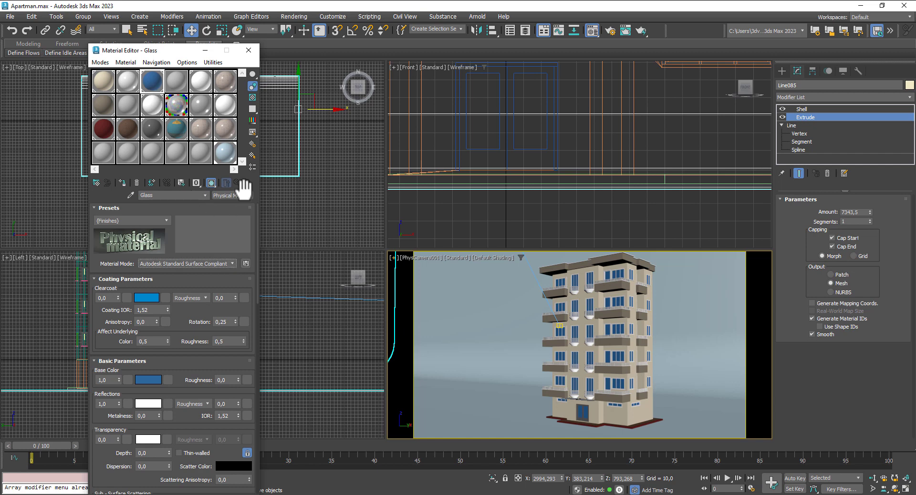
Step: Convert Glass to Standard Surface with Metalness 1 and Transmission 0.371, previewed on a checker background
click(241, 195)
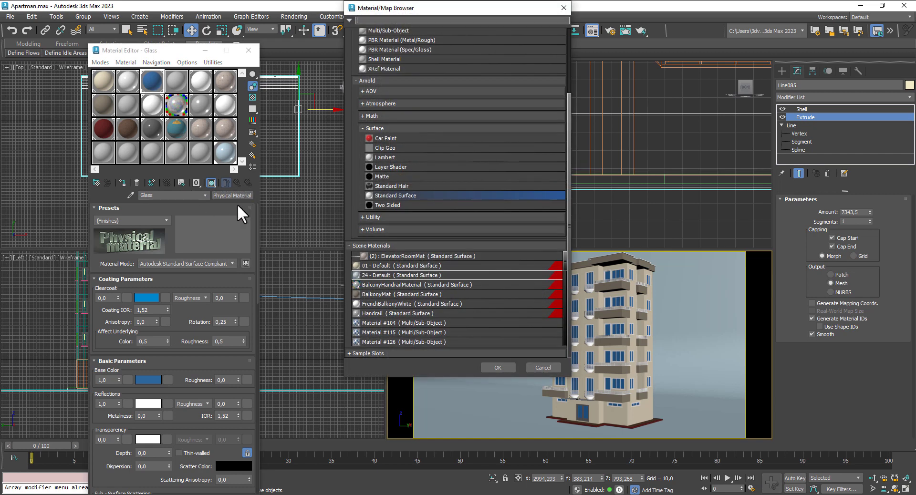
double_click(392, 195)
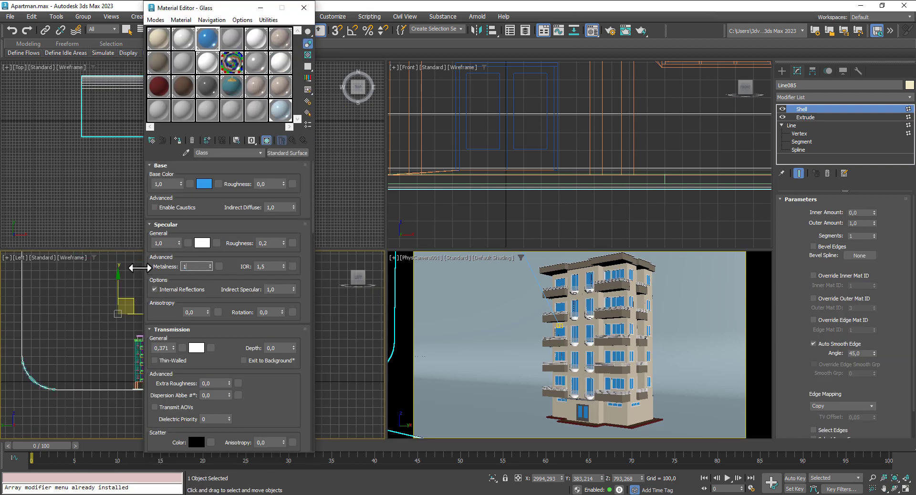
key(Return)
click(308, 56)
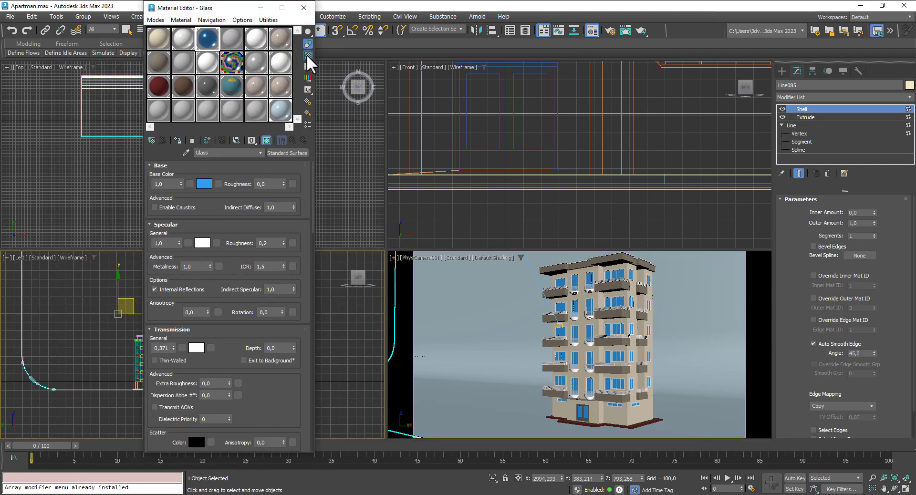
Step: Render a test image of the camera view and close it
click(492, 322)
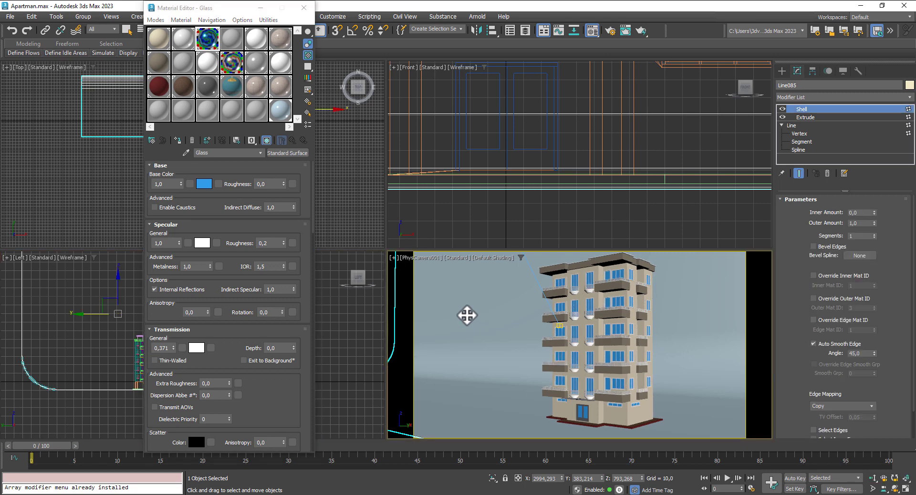
key(shift+q)
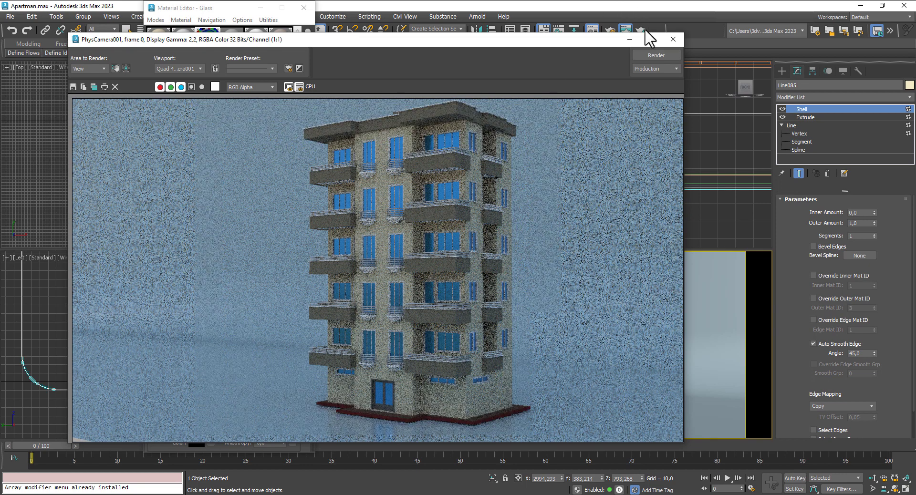
click(673, 38)
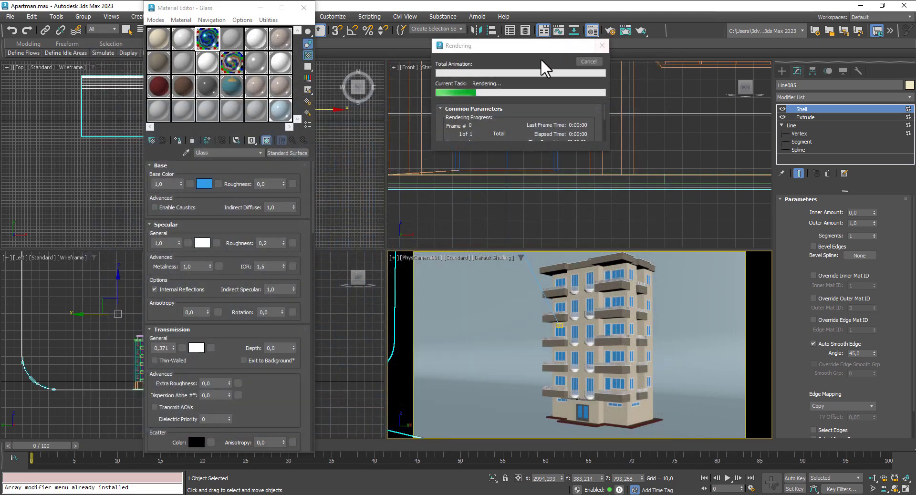
click(256, 61)
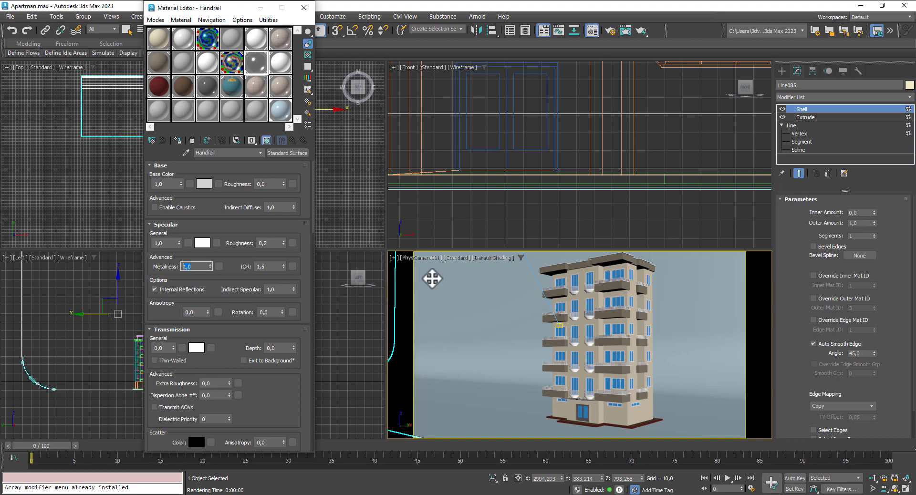
Step: Render the camera view again, close it, and select the dark red 13 - Default material
click(449, 288)
key(shift+q)
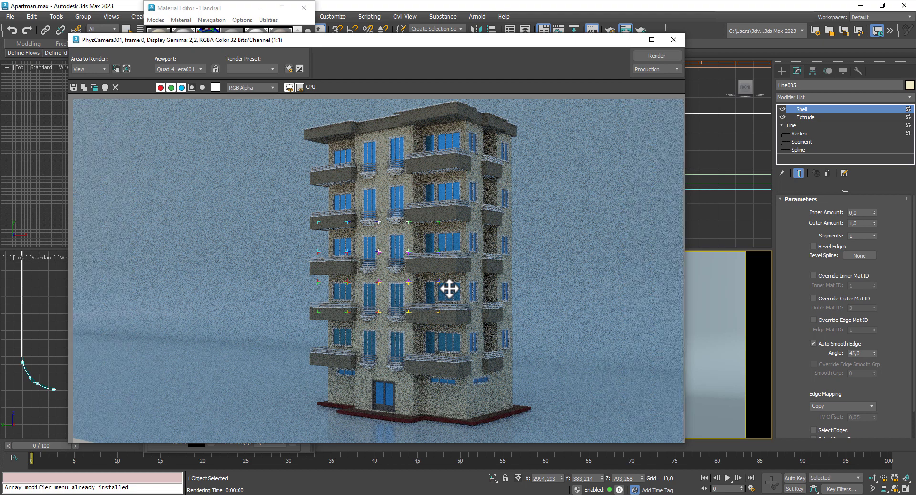
click(674, 39)
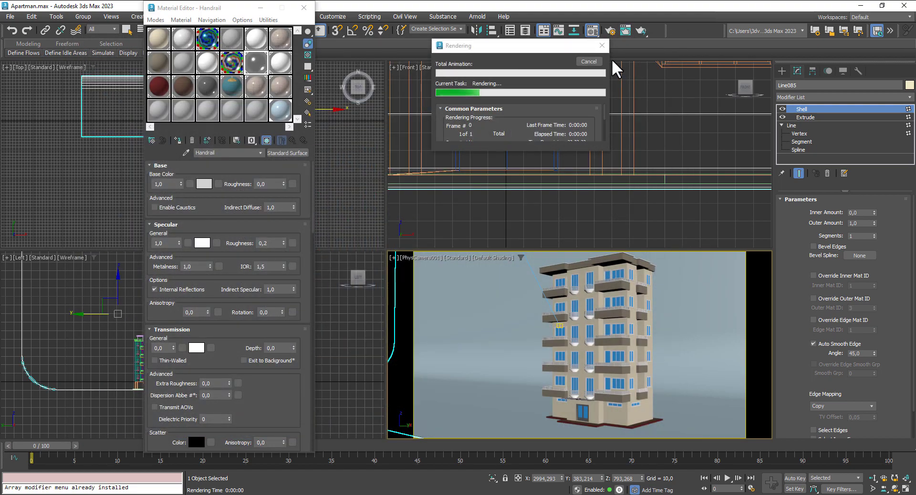
click(159, 87)
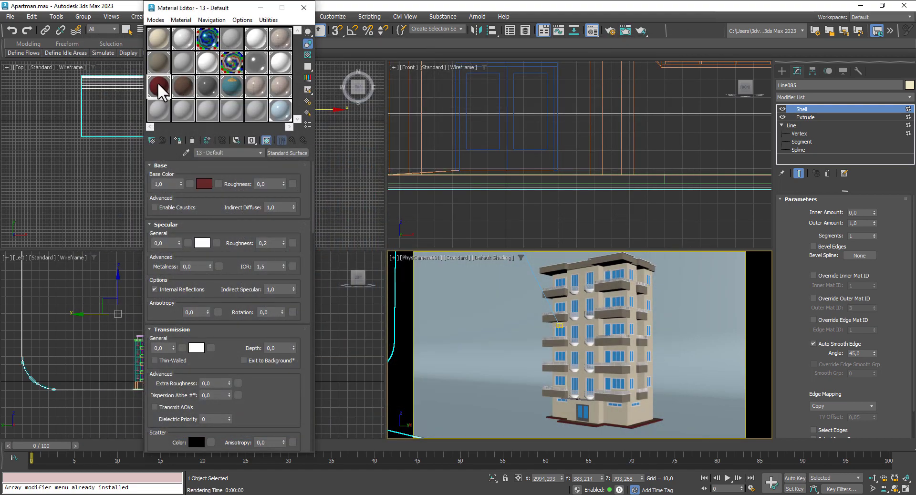
Step: Change the 13 - Default base colour from dark red to a mid grey around 0.27
click(203, 184)
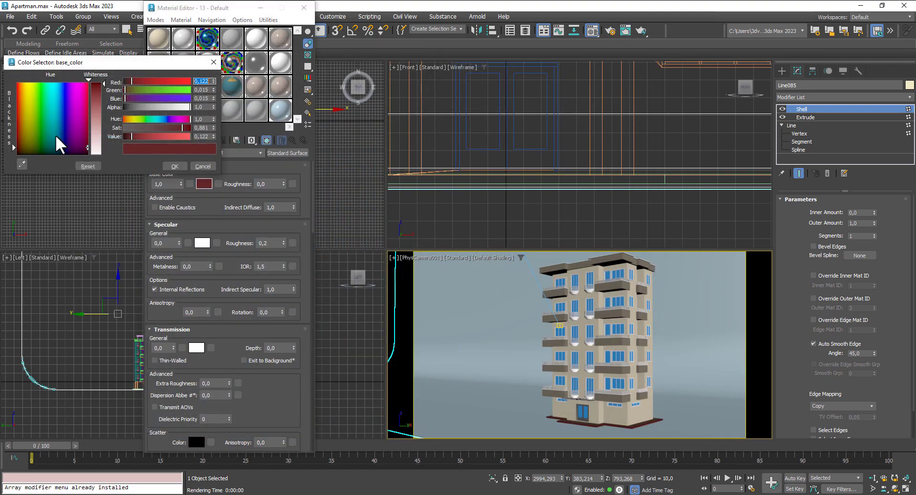
click(93, 153)
click(141, 138)
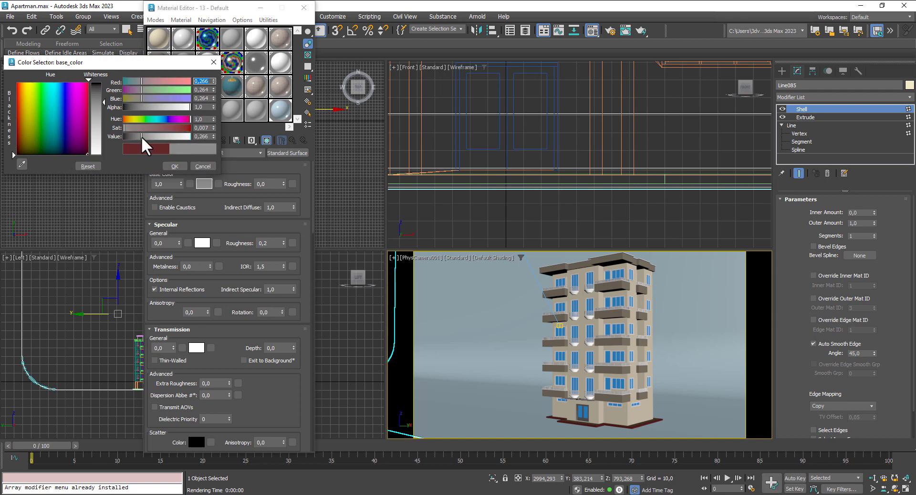
drag(141, 137, 143, 137)
click(175, 169)
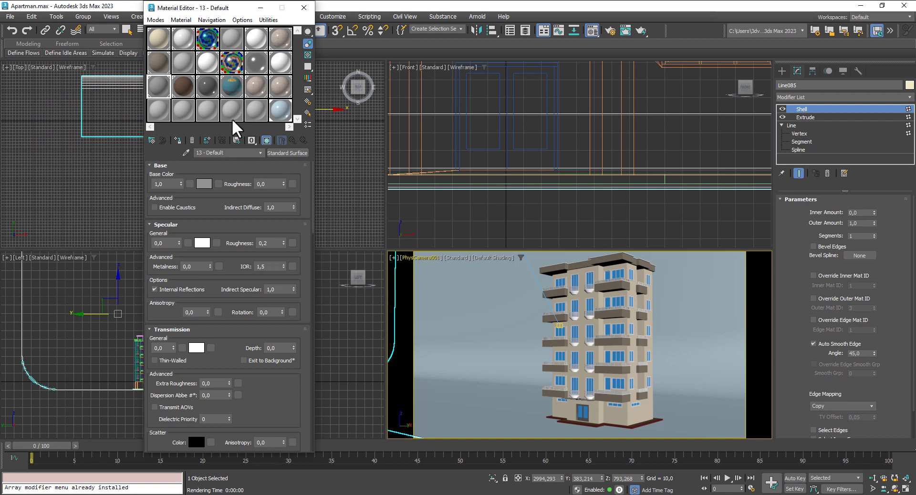
click(188, 88)
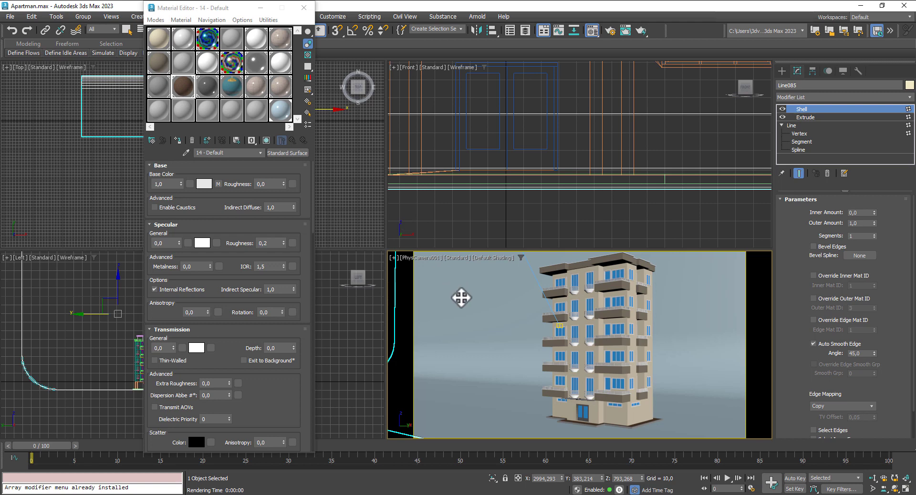
click(616, 267)
Step: Add Edit Mesh to the roof and assign BalconyWhite to its top faces
click(811, 109)
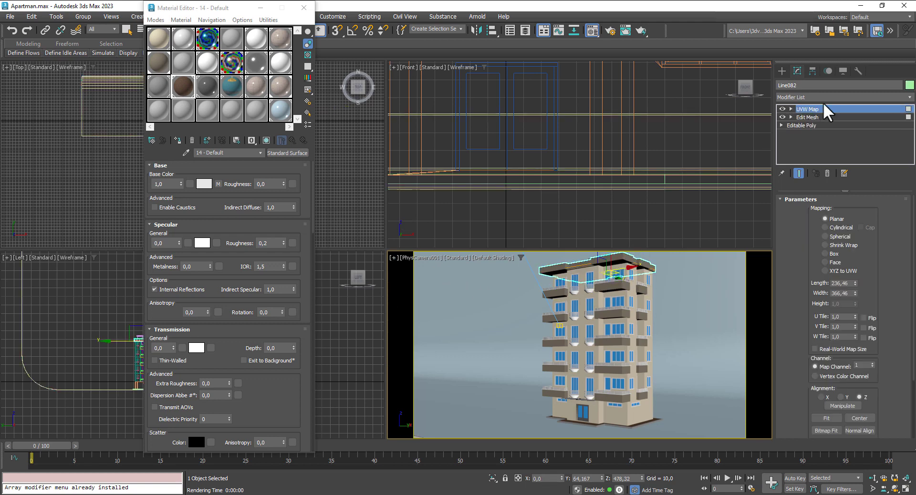
click(829, 99)
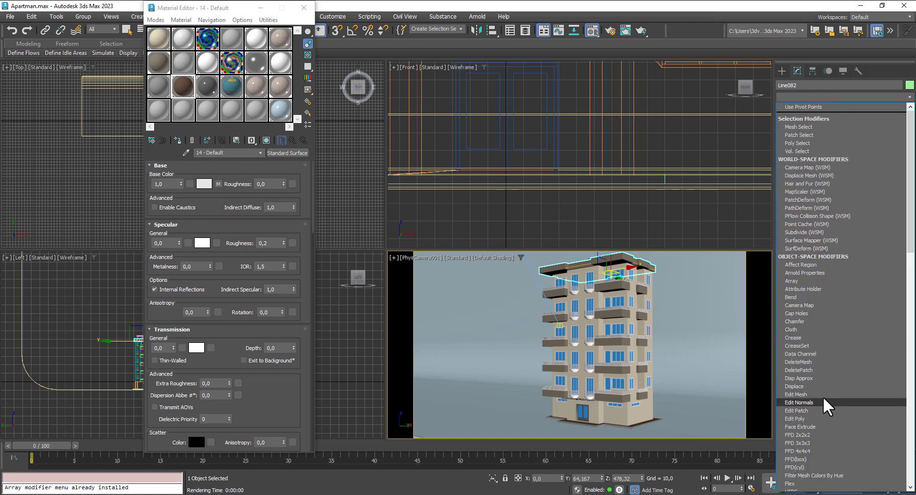
click(817, 395)
click(853, 213)
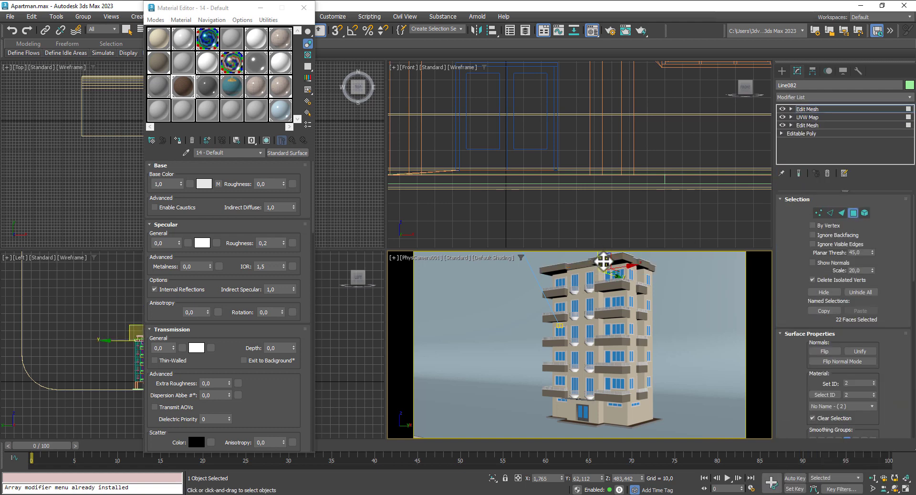
click(603, 261)
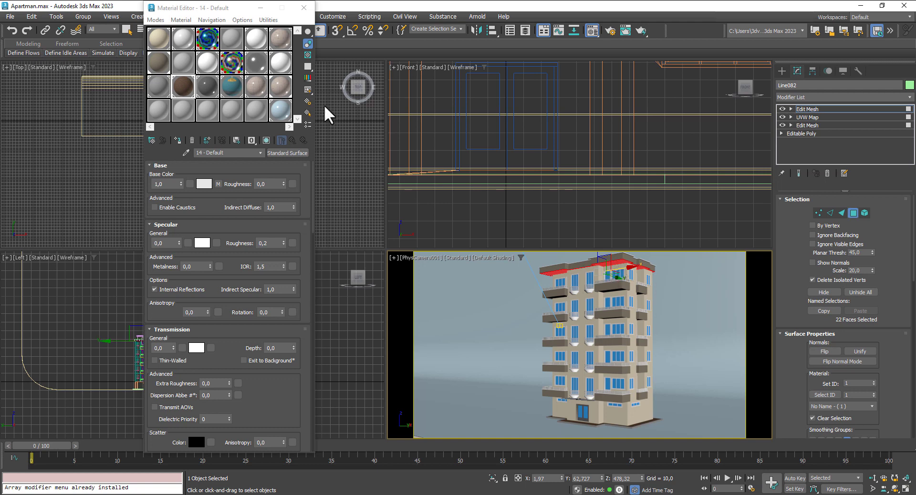
click(256, 38)
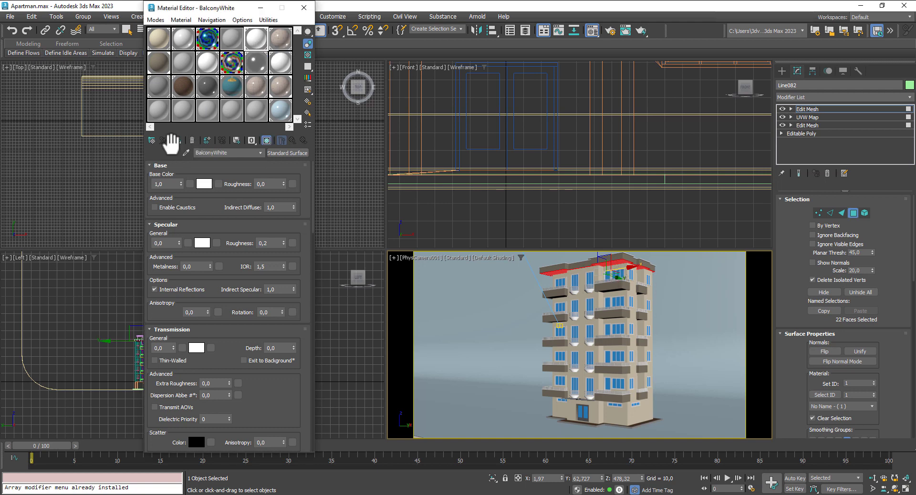
click(174, 139)
click(854, 212)
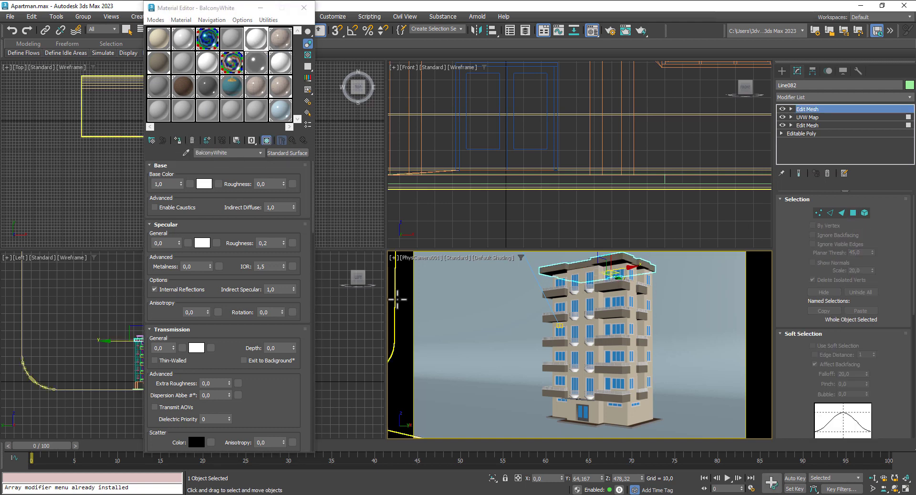
Step: Render a test image, close it, and switch to a lower-angle Perspective view
click(459, 306)
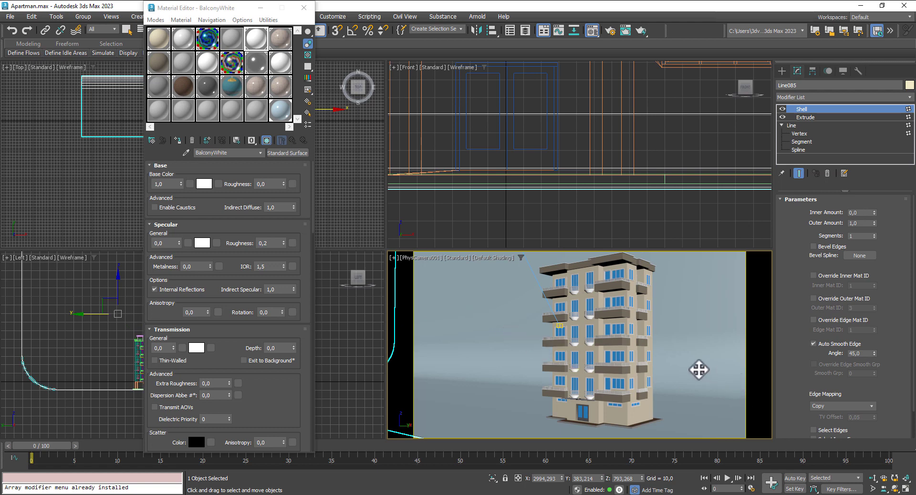
key(shift+q)
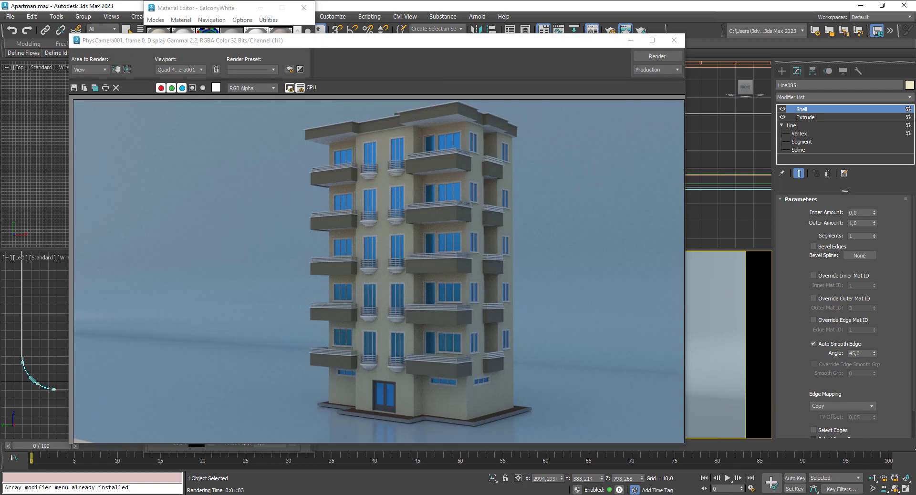
click(674, 40)
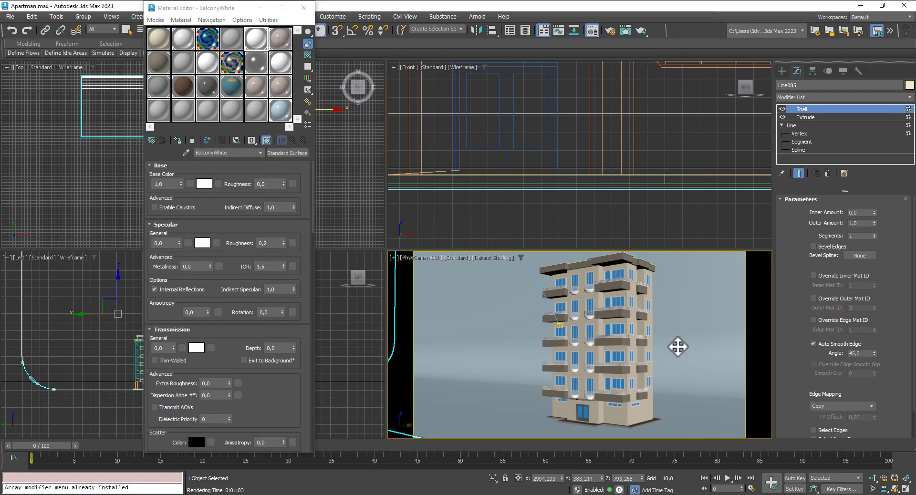
key(p)
scroll(675, 349, down, 5)
alt+middle_drag(669, 354, 648, 348)
scroll(648, 349, up, 5)
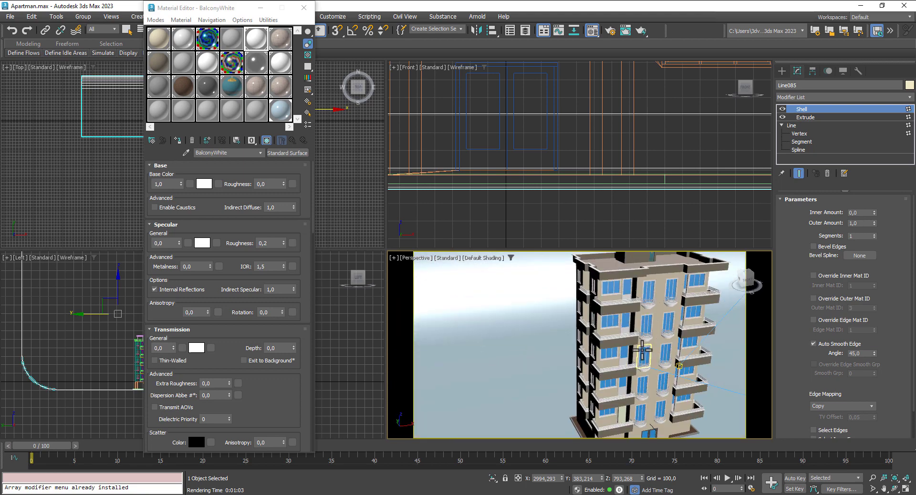
Step: Maximize the Perspective view, close the Material Editor, and orbit to see the roof from above
key(alt+w)
key(m)
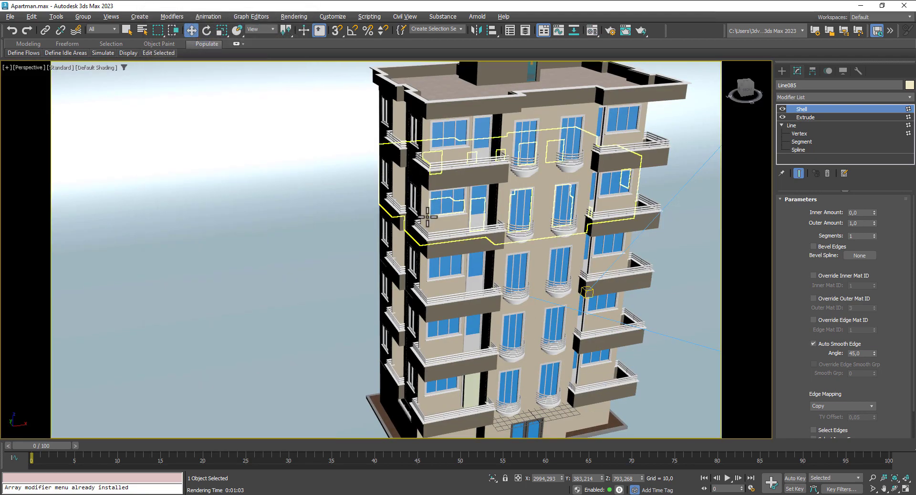
scroll(427, 217, down, 5)
alt+middle_drag(439, 196, 493, 217)
scroll(420, 218, up, 2)
scroll(433, 181, down, 4)
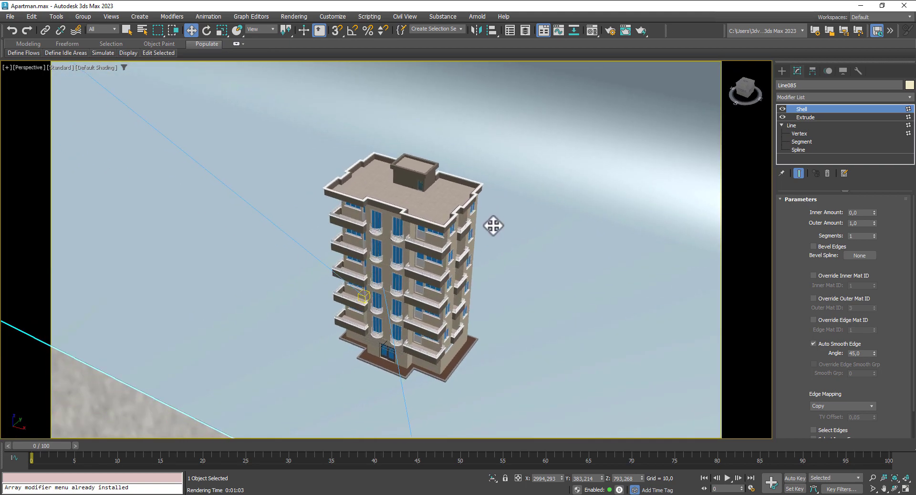
scroll(521, 244, up, 4)
mouse_move(541, 224)
middle_down()
mouse_move(566, 213)
mouse_move(556, 244)
mouse_move(552, 235)
middle_up()
scroll(566, 233, down, 2)
scroll(548, 237, up, 1)
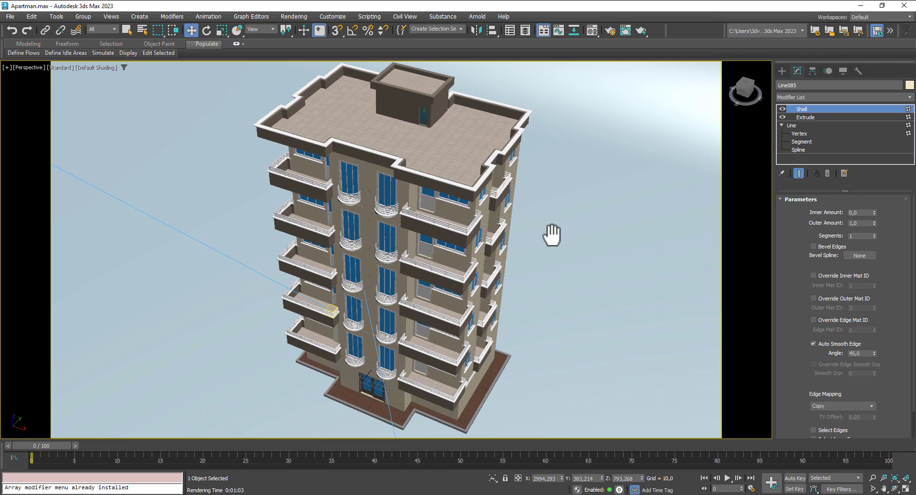
Step: Render PhysCamera001 from a high aerial angle, close it, and undo back to the front view
key(c)
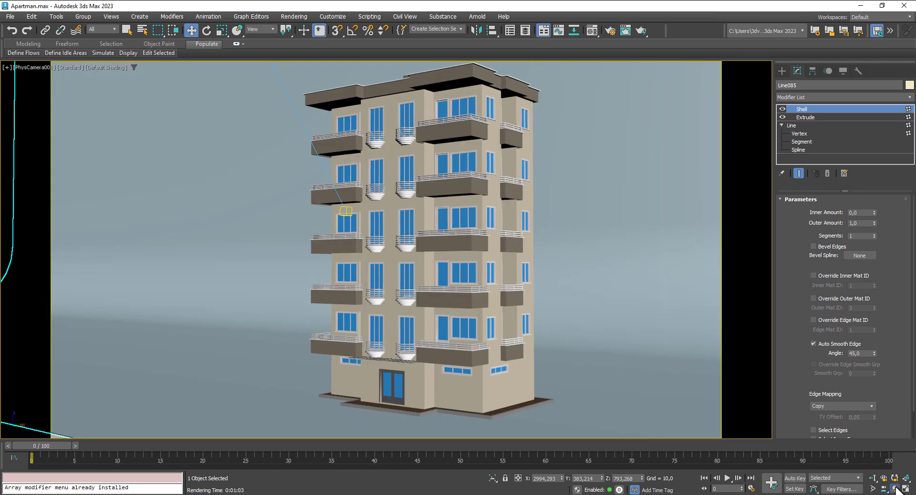
click(895, 488)
drag(485, 266, 480, 292)
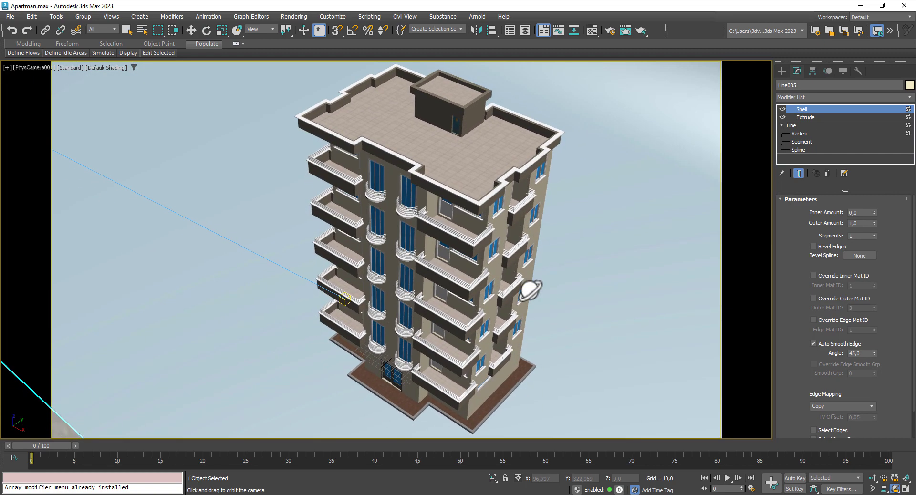
key(shift+q)
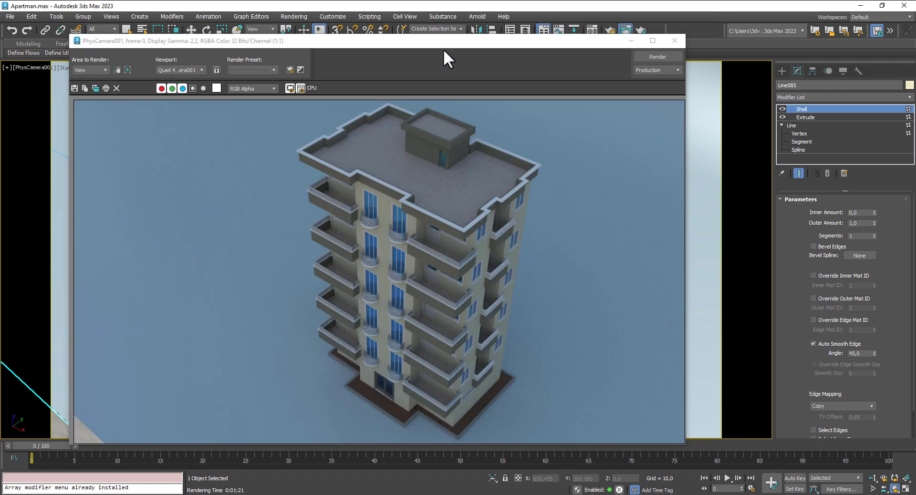
drag(443, 43, 475, 35)
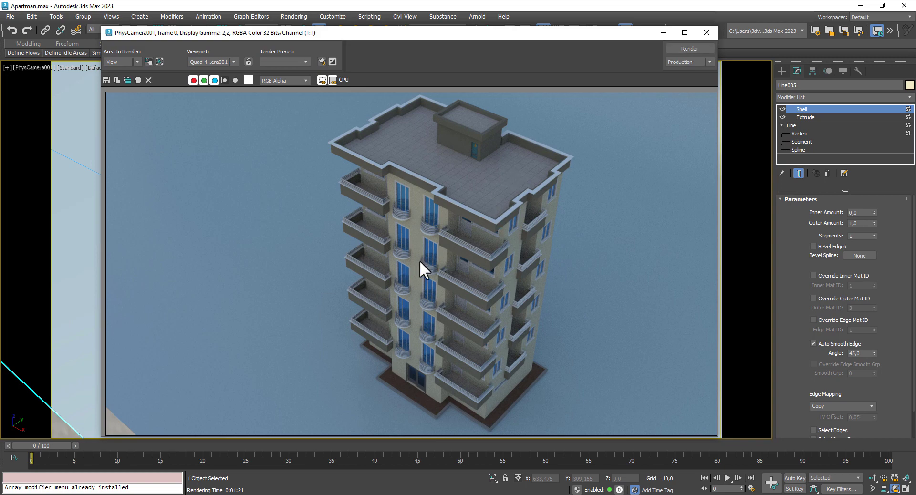
click(706, 32)
key(ctrl+z)
key(ctrl+z)
key(ctrl+z)
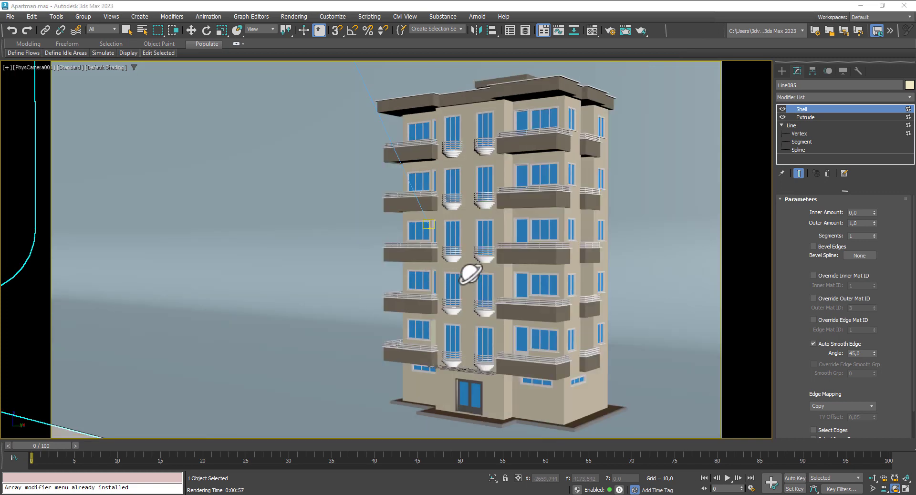
mouse_move(471, 272)
middle_down()
mouse_move(407, 260)
mouse_move(457, 275)
middle_up()
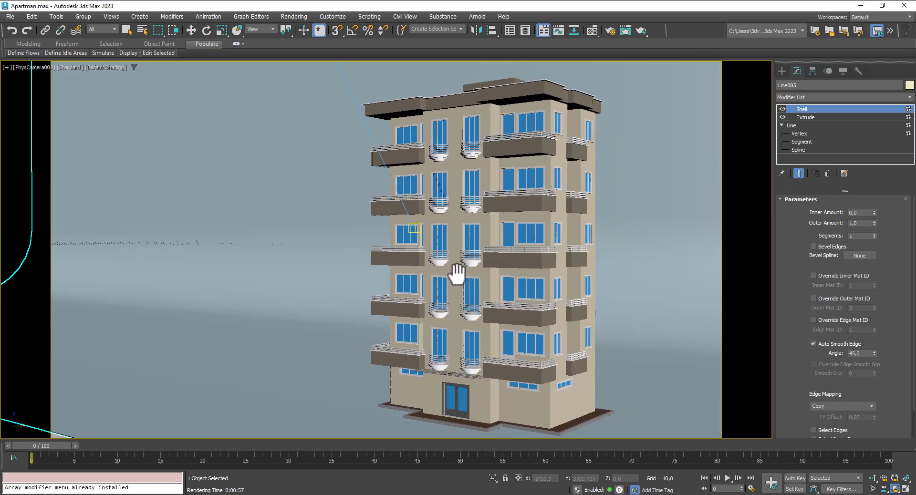
Step: Switch exposure control to Physical Camera Exposure Control at Exposure Value 7 and render a test
click(301, 16)
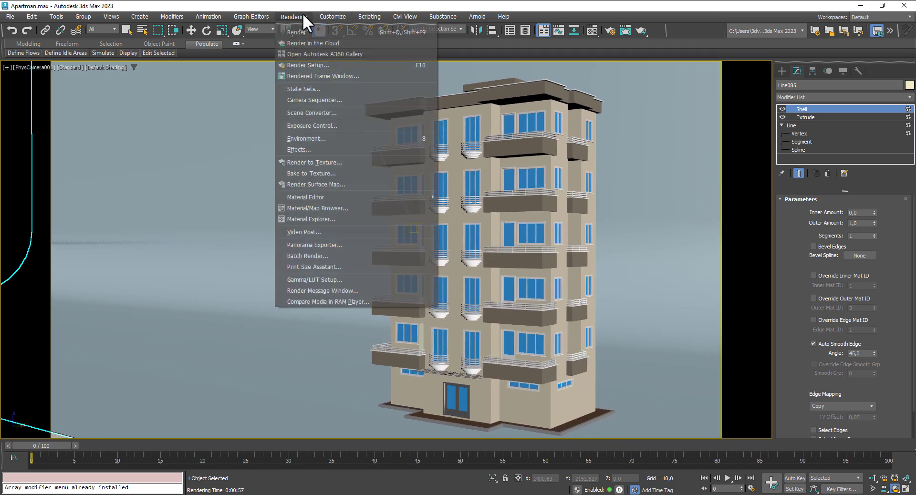
click(327, 139)
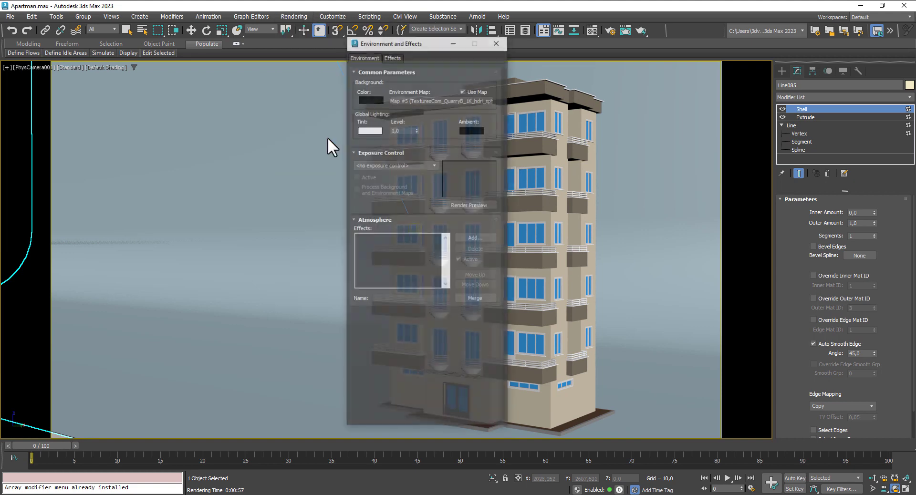
click(398, 164)
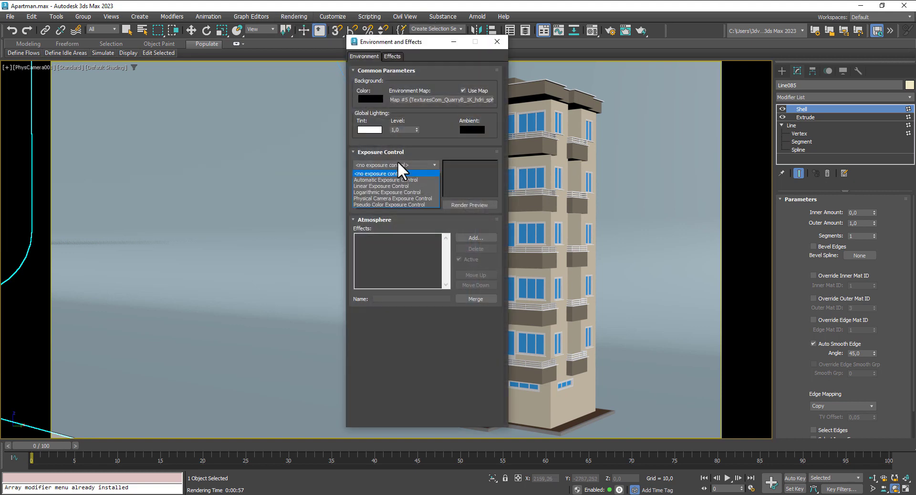
click(392, 198)
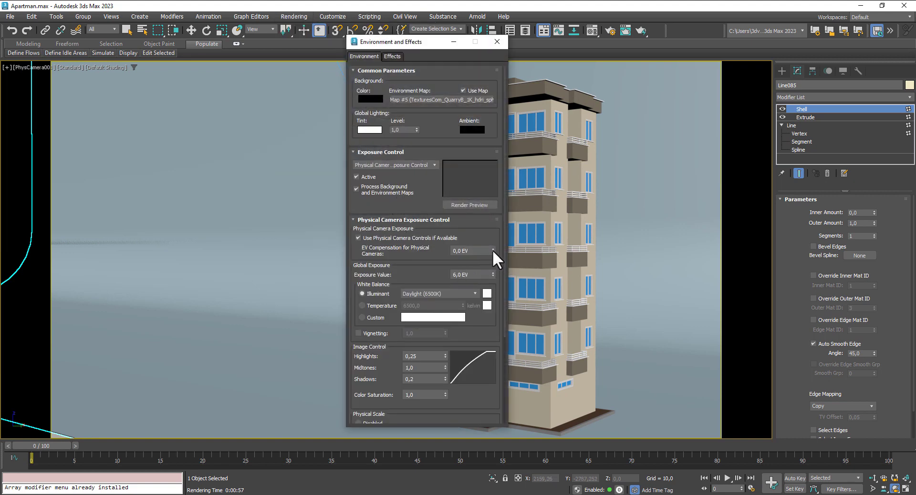
drag(493, 250, 496, 272)
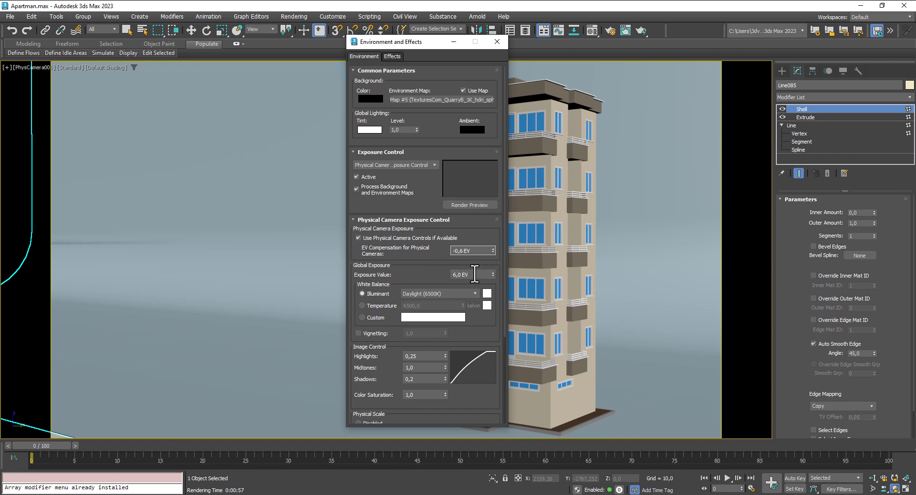
double_click(459, 275)
text(7)
key(shift+q)
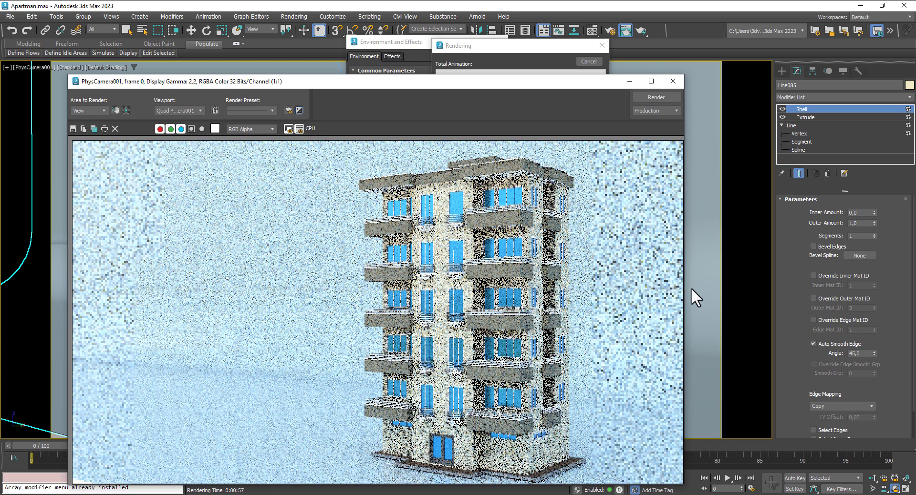
Step: Set the EV compensation to -1.5 and re-render the building from the front camera
click(594, 62)
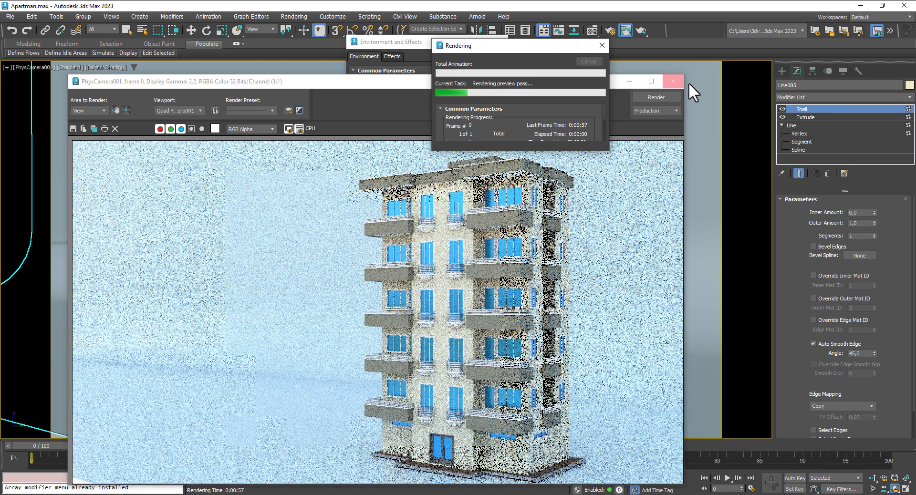
click(683, 83)
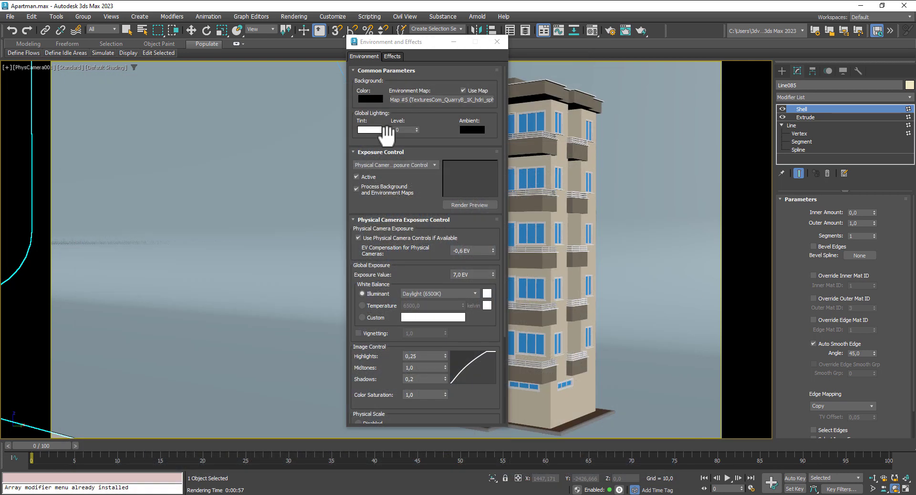
click(475, 251)
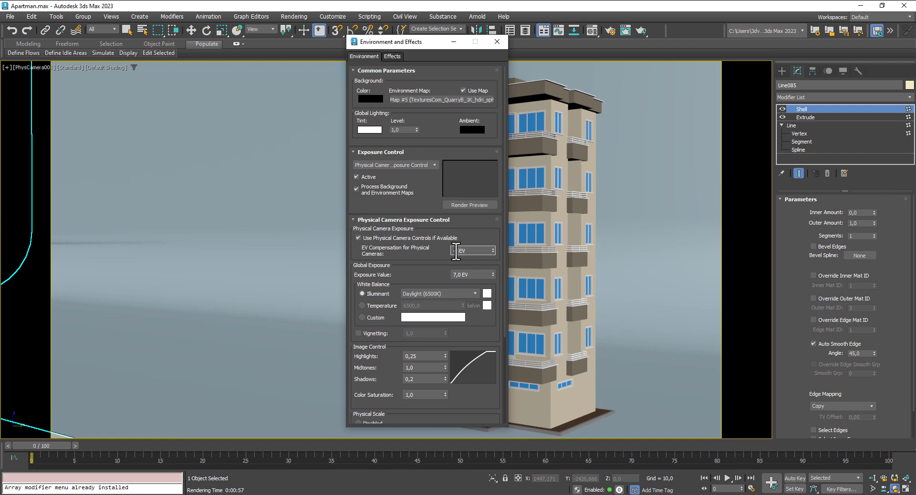
key(Return)
text(5)
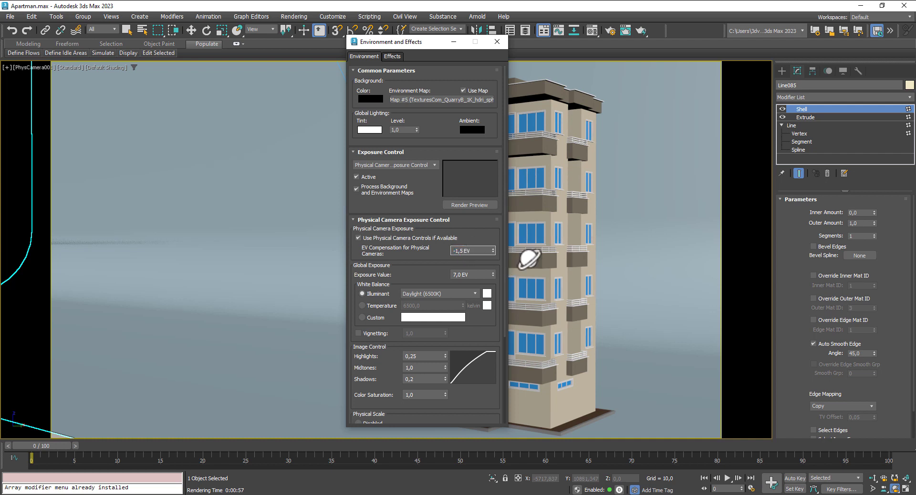
key(shift+q)
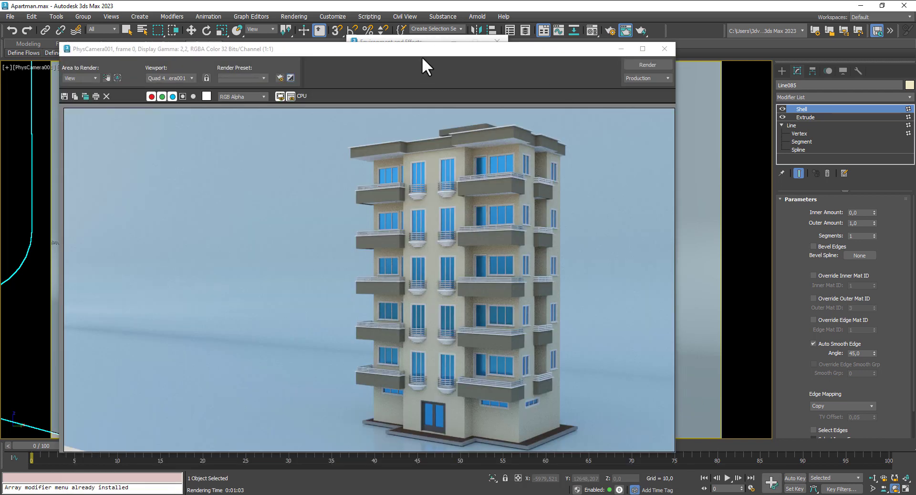
drag(422, 57, 485, 34)
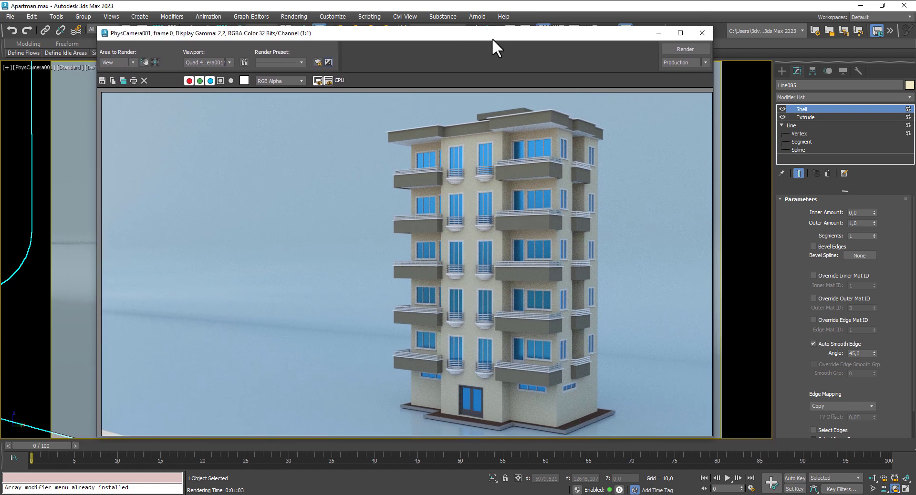